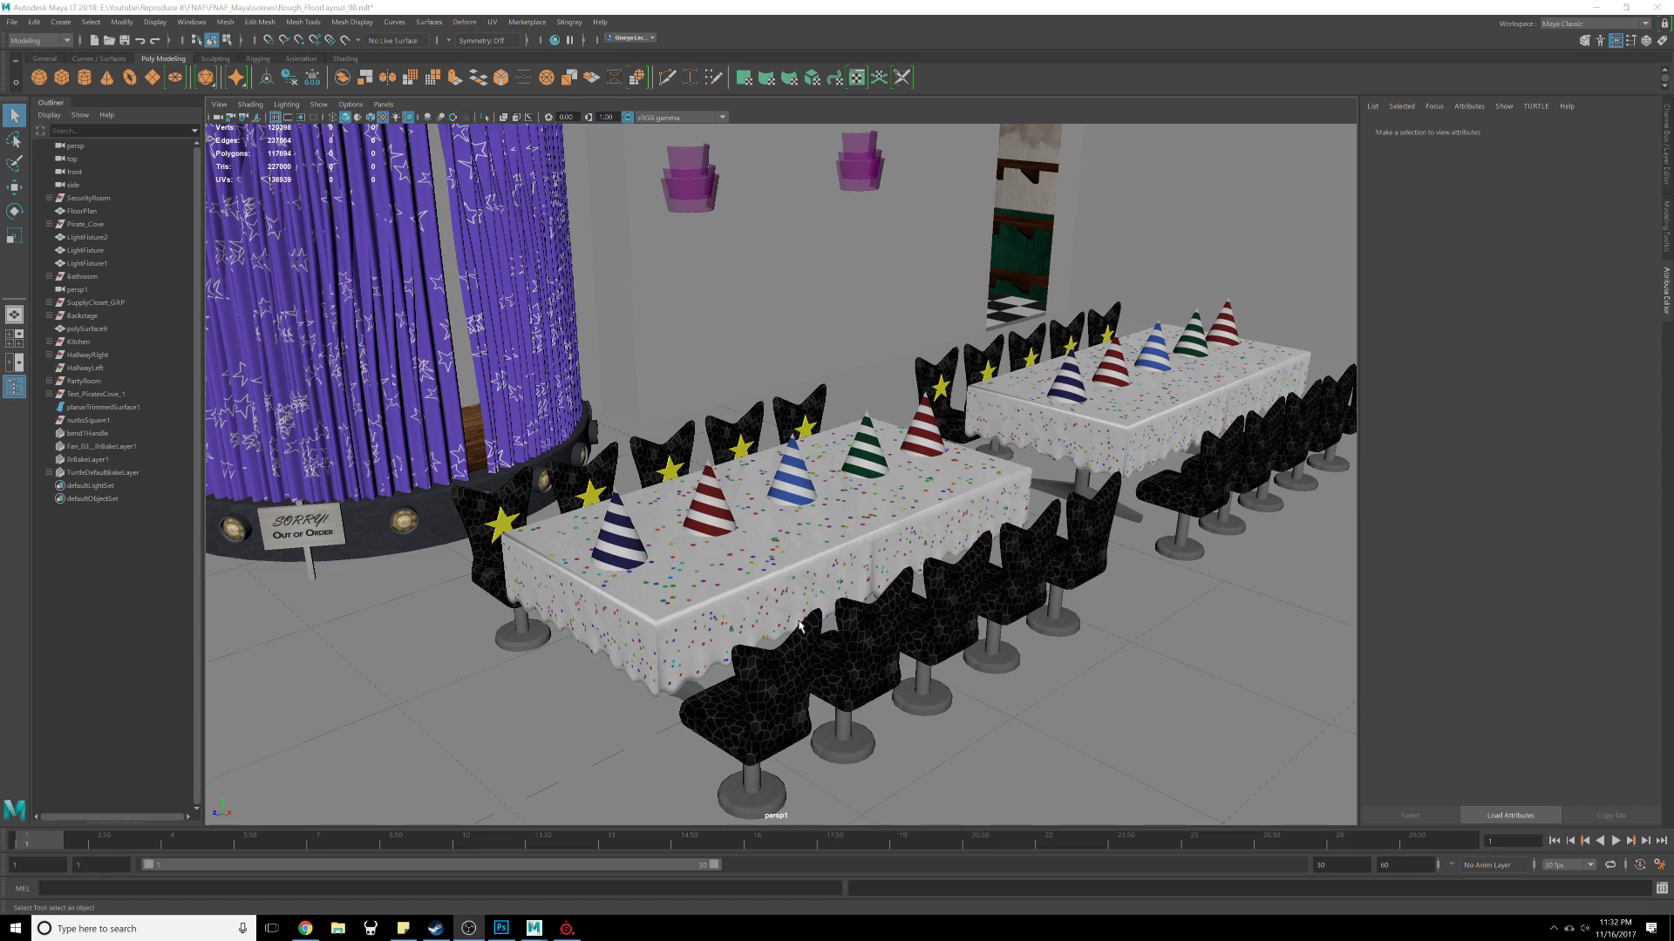
# Step: Orbit around the party table to inspect the chairs, party hats and tablecloth
pyautogui.moveTo(1149, 531)
pyautogui.keyDown('alt'); pyautogui.mouseDown()
pyautogui.moveTo(1050, 552)
pyautogui.moveTo(1134, 541)
pyautogui.mouseUp(); pyautogui.keyUp('alt')
pyautogui.moveTo(1134, 541)
pyautogui.keyDown('alt'); pyautogui.mouseDown(button='right')
pyautogui.moveTo(1079, 581)
pyautogui.moveTo(1133, 571)
pyautogui.mouseUp(button='right'); pyautogui.keyUp('alt')
pyautogui.keyDown('alt'); pyautogui.moveTo(767, 525); pyautogui.dragTo(990, 534, button='middle'); pyautogui.keyUp('alt')
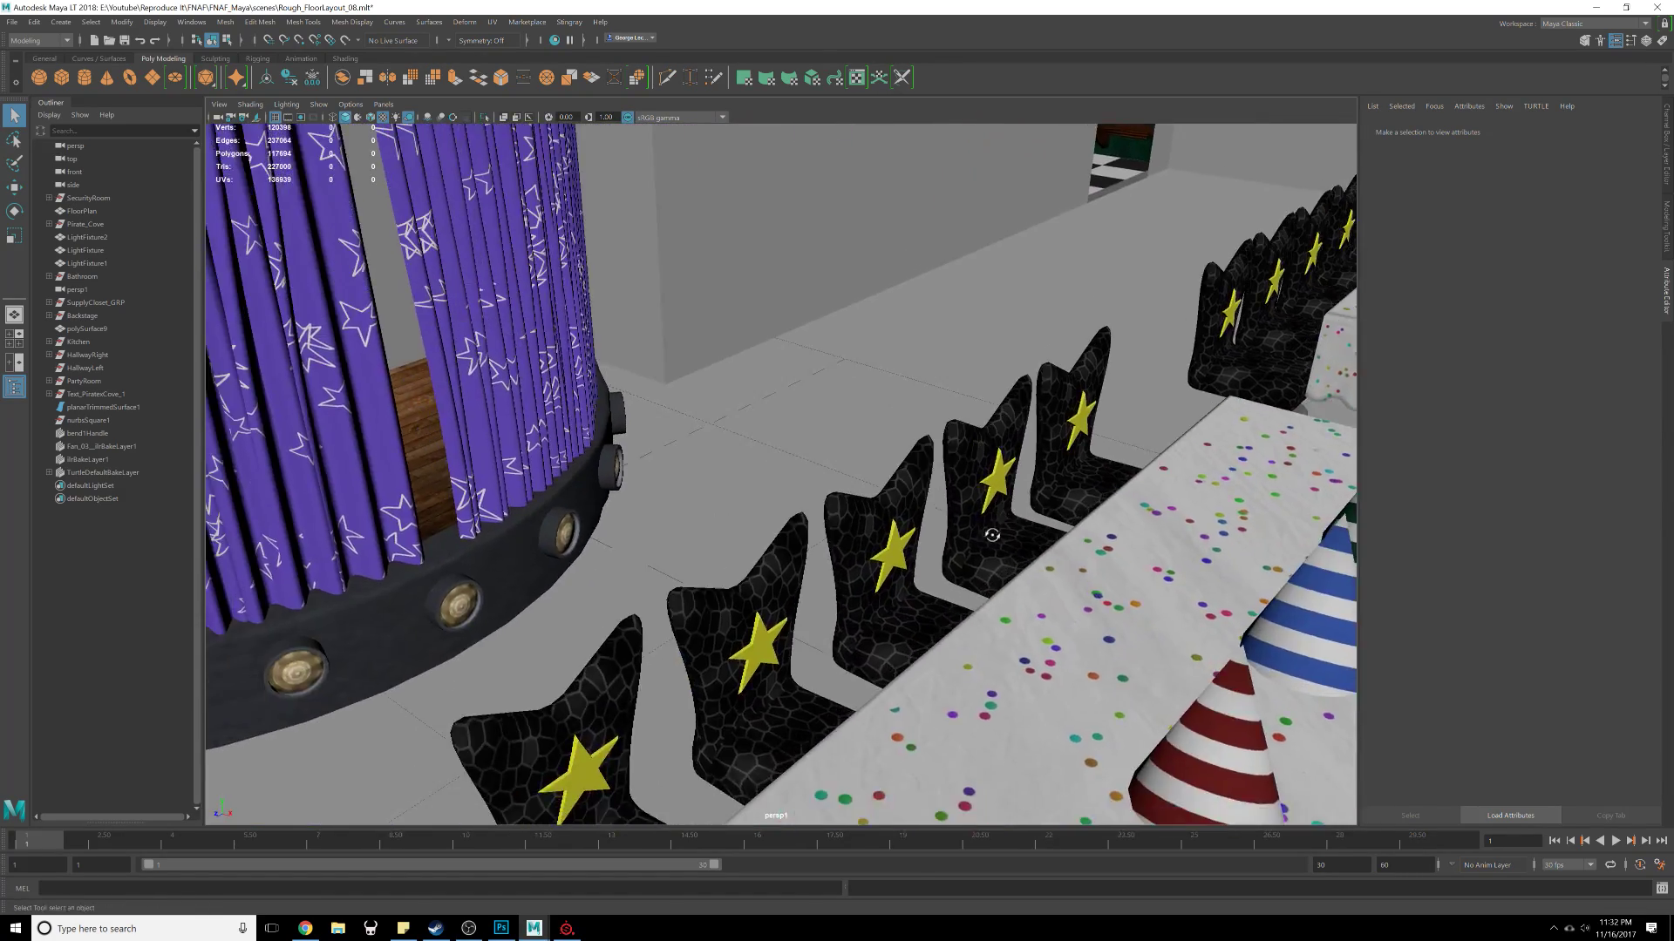
pyautogui.keyDown('alt'); pyautogui.moveTo(990, 534); pyautogui.dragTo(558, 533); pyautogui.keyUp('alt')
pyautogui.keyDown('alt'); pyautogui.moveTo(532, 540); pyautogui.dragTo(600, 549, button='right'); pyautogui.keyUp('alt')
pyautogui.keyDown('alt'); pyautogui.moveTo(599, 549); pyautogui.dragTo(915, 557, button='middle'); pyautogui.keyUp('alt')
pyautogui.keyDown('alt'); pyautogui.moveTo(915, 557); pyautogui.dragTo(870, 571, button='right'); pyautogui.keyUp('alt')
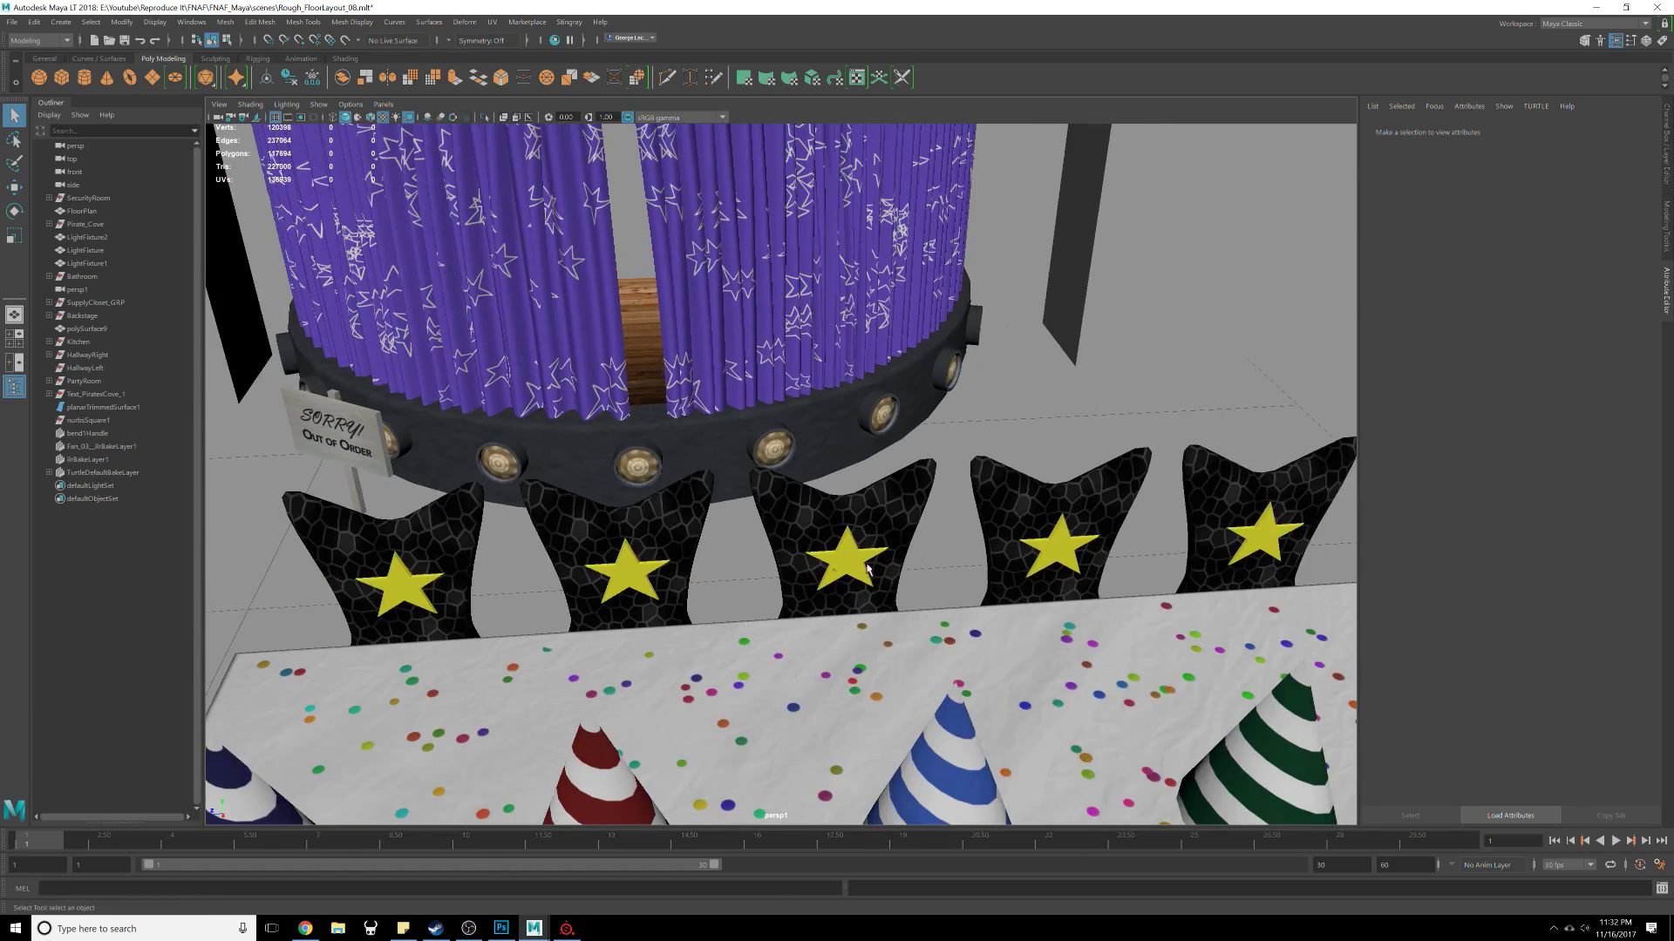
pyautogui.keyDown('alt'); pyautogui.moveTo(870, 571); pyautogui.dragTo(911, 581); pyautogui.keyUp('alt')
pyautogui.keyDown('alt'); pyautogui.moveTo(910, 582); pyautogui.dragTo(781, 588, button='right'); pyautogui.keyUp('alt')
pyautogui.keyDown('alt'); pyautogui.moveTo(781, 589); pyautogui.dragTo(830, 597); pyautogui.keyUp('alt')
pyautogui.keyDown('alt'); pyautogui.moveTo(829, 596); pyautogui.dragTo(1055, 636, button='right'); pyautogui.keyUp('alt')
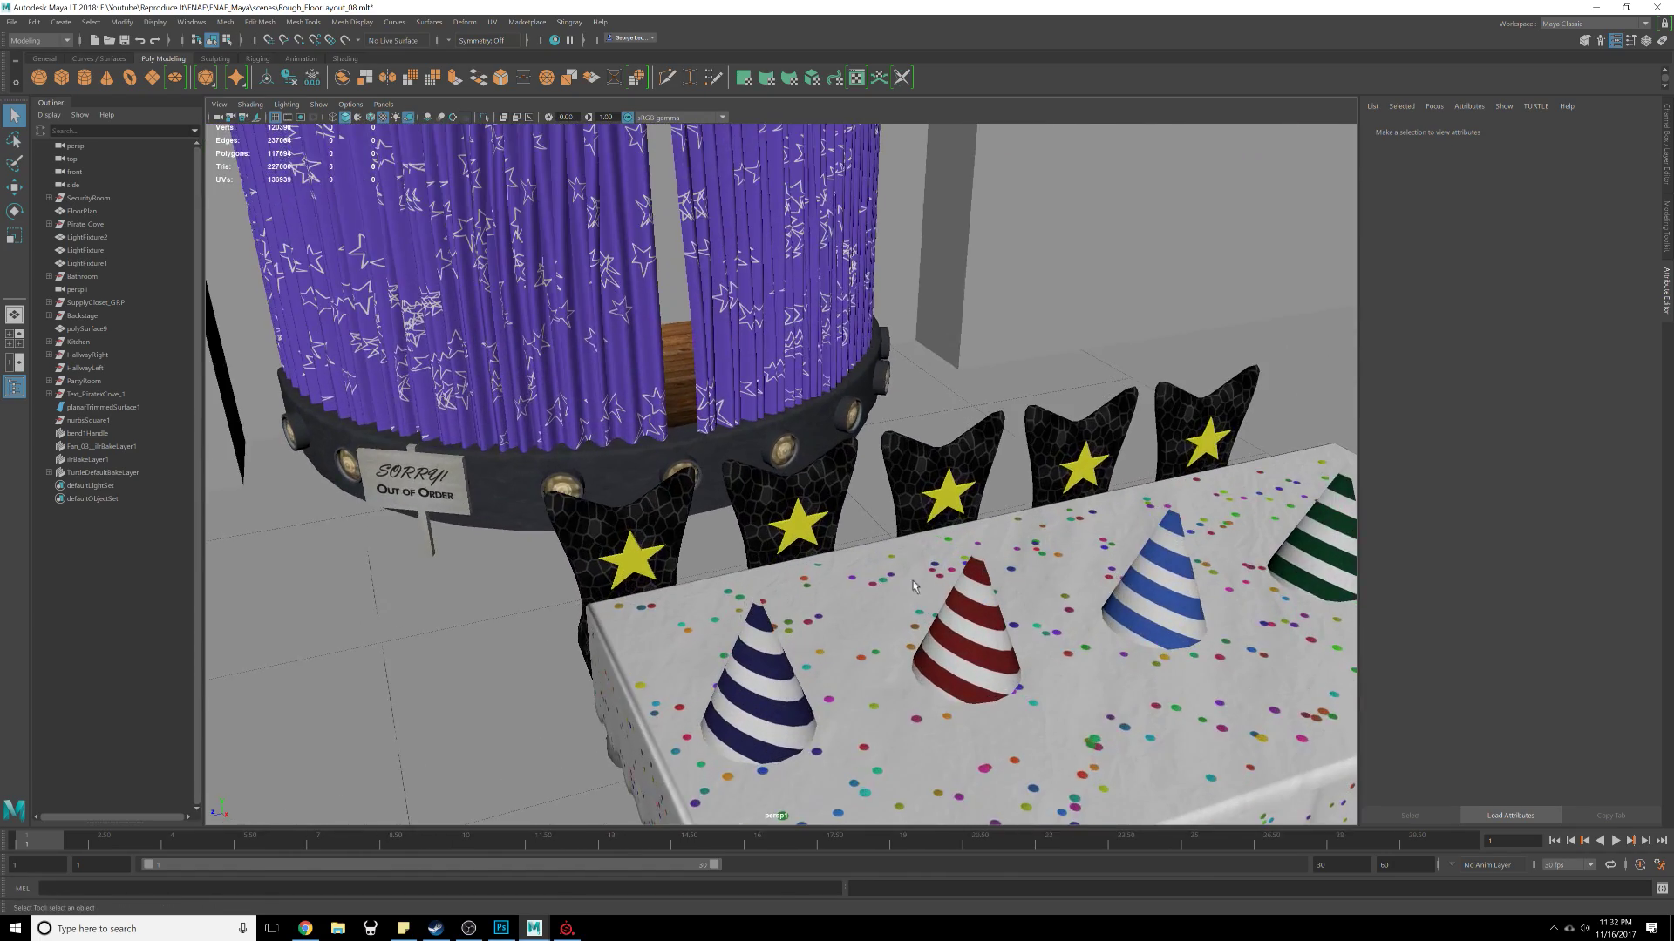
pyautogui.keyDown('alt'); pyautogui.moveTo(1055, 637); pyautogui.dragTo(950, 523, button='middle'); pyautogui.keyUp('alt')
pyautogui.keyDown('alt'); pyautogui.moveTo(950, 523); pyautogui.dragTo(898, 532, button='right'); pyautogui.keyUp('alt')
pyautogui.moveTo(898, 531)
pyautogui.keyDown('alt'); pyautogui.mouseDown()
pyautogui.moveTo(858, 540)
pyautogui.moveTo(879, 519)
pyautogui.mouseUp(); pyautogui.keyUp('alt')
pyautogui.moveTo(879, 520)
pyautogui.keyDown('alt'); pyautogui.mouseDown(button='right')
pyautogui.moveTo(828, 527)
pyautogui.moveTo(888, 539)
pyautogui.mouseUp(button='right'); pyautogui.keyUp('alt')
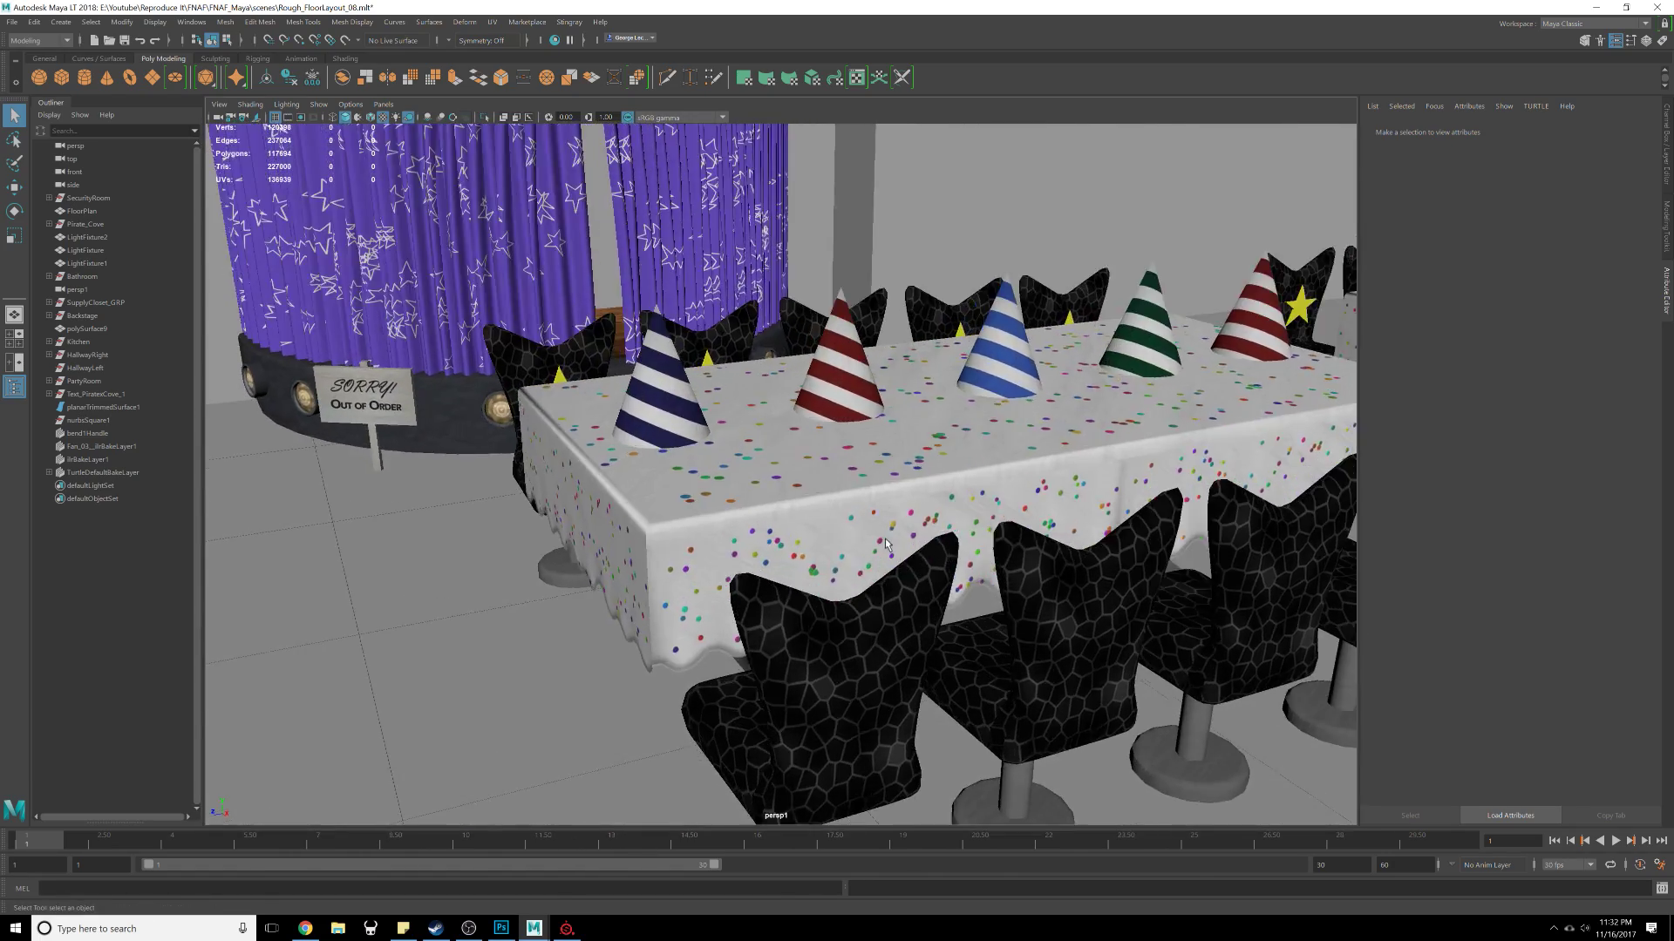
pyautogui.keyDown('alt'); pyautogui.moveTo(902, 492); pyautogui.dragTo(837, 523, button='middle'); pyautogui.keyUp('alt')
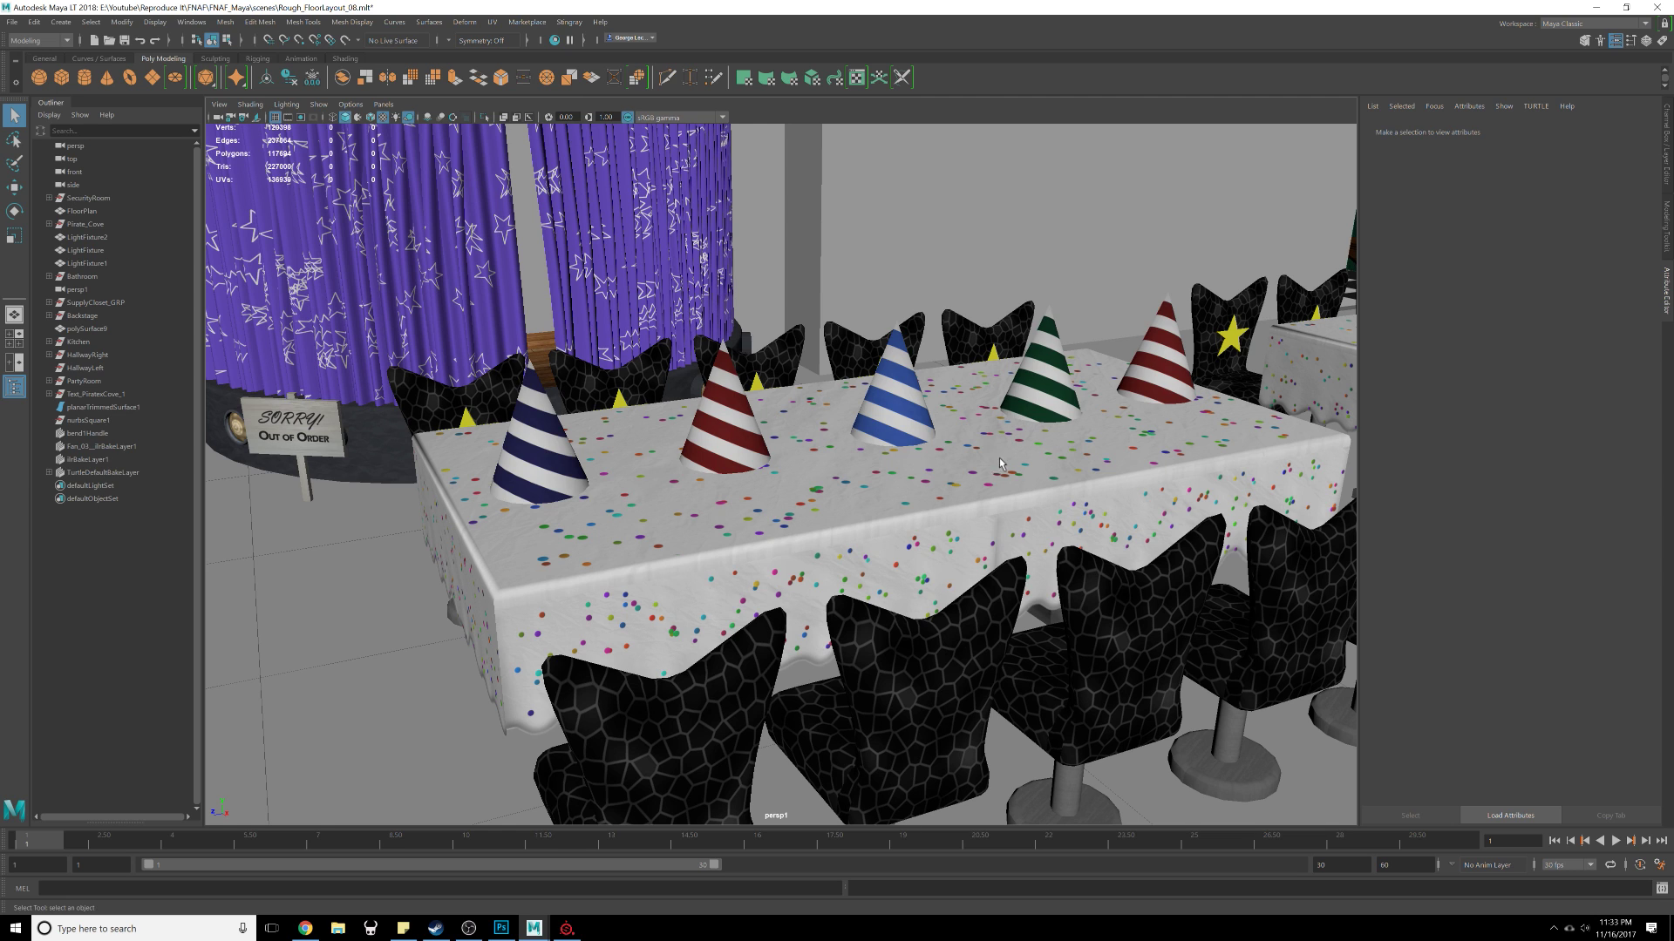
# Step: Select a chair and walk up the hierarchy to select the whole PartyTable4 group
pyautogui.click(897, 486)
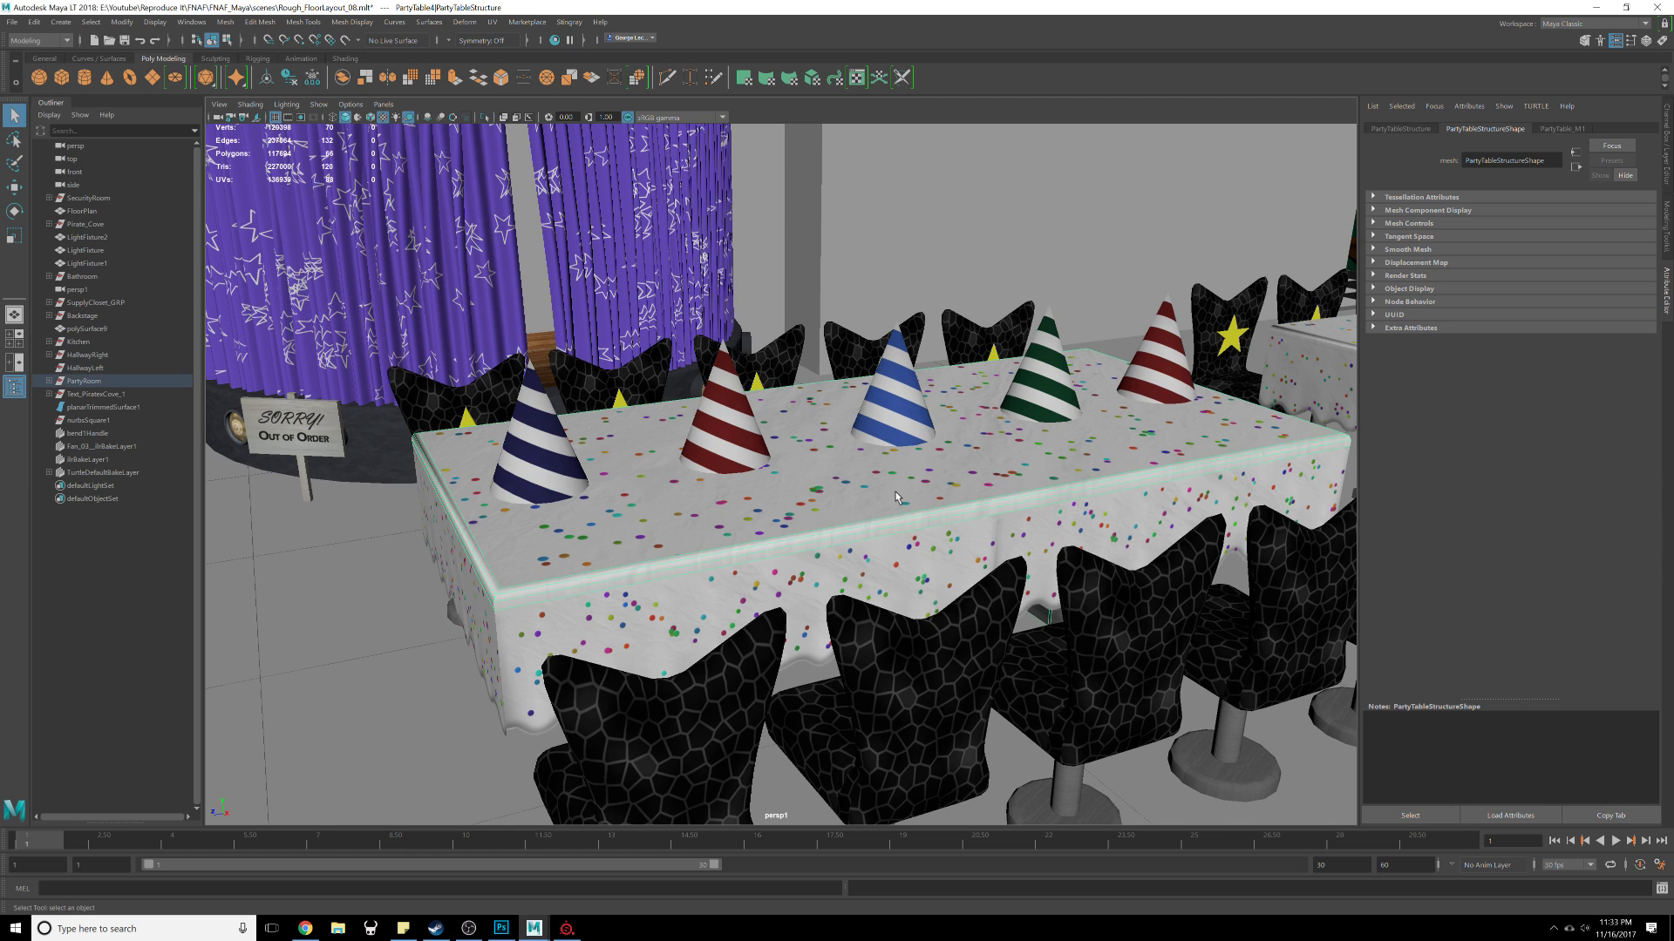
pyautogui.click(924, 648)
pyautogui.scroll(-3, 929, 666)
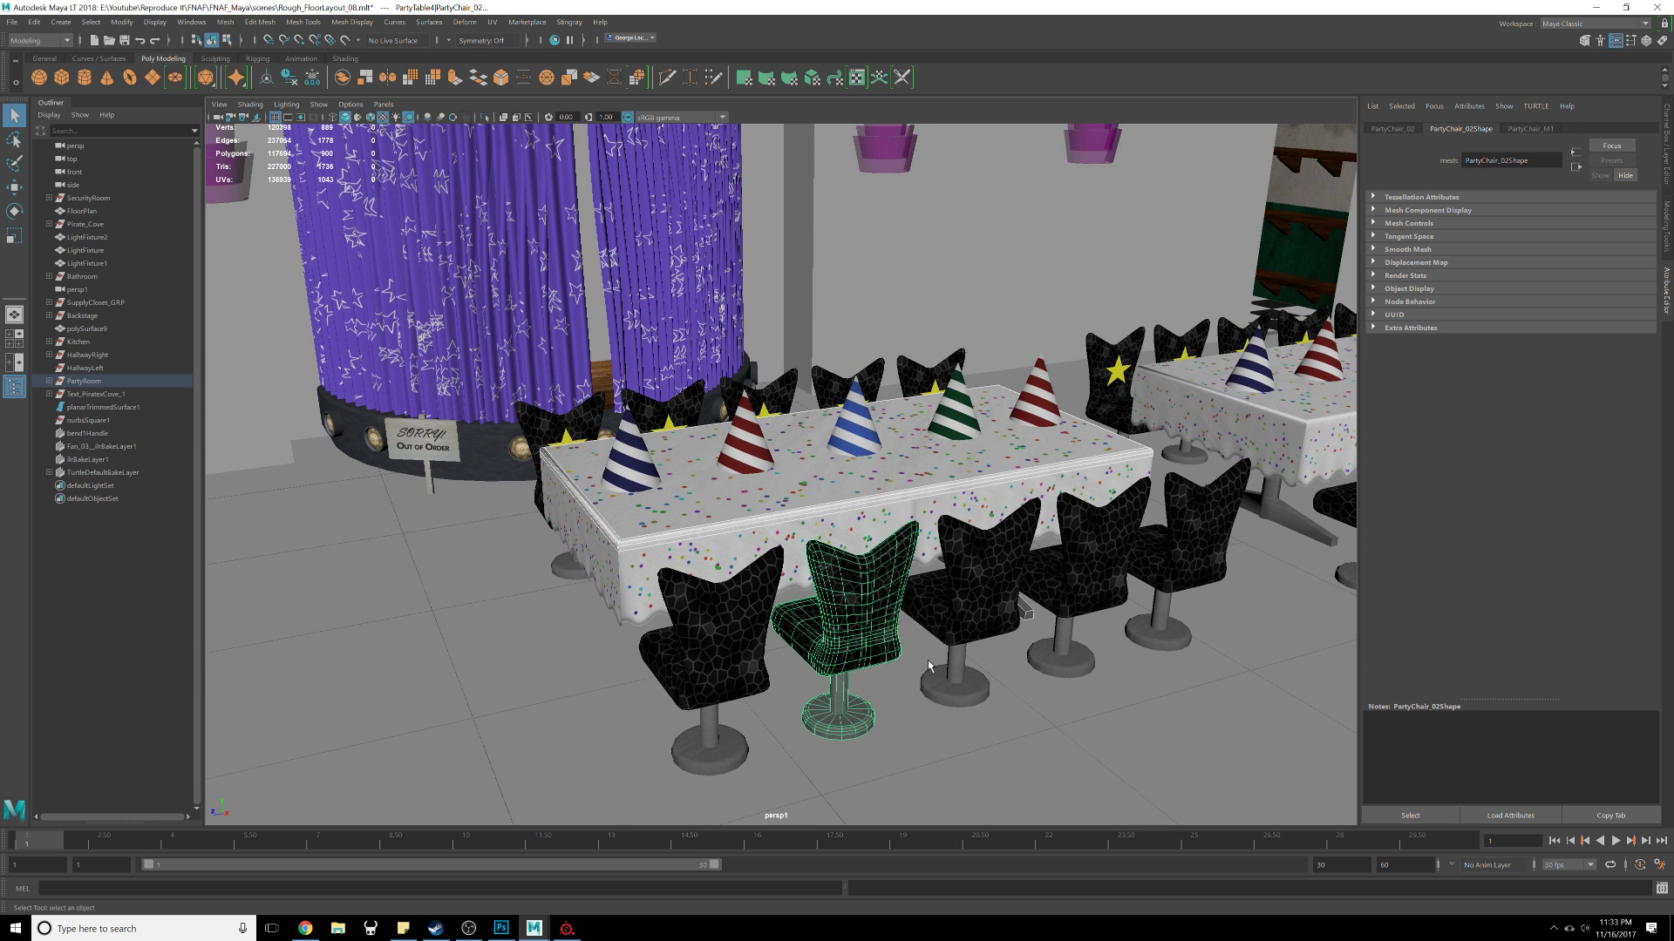
pyautogui.keyDown('shift'); pyautogui.click(950, 678); pyautogui.keyUp('shift')
pyautogui.keyDown('alt'); pyautogui.moveTo(940, 664); pyautogui.dragTo(901, 621); pyautogui.keyUp('alt')
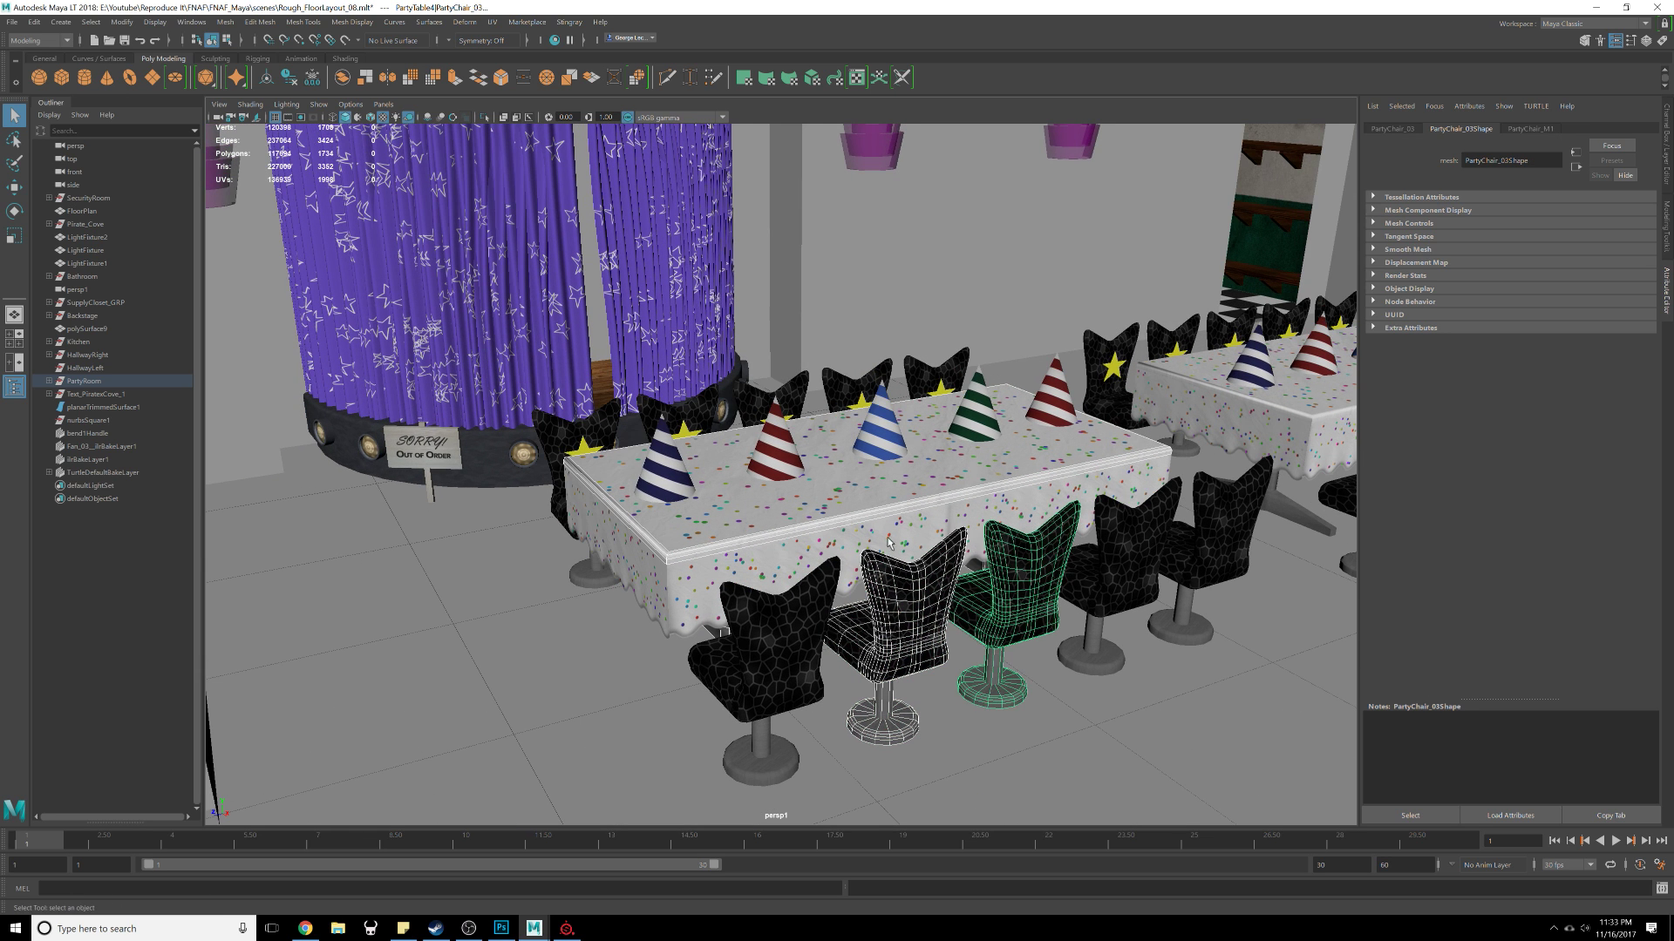
pyautogui.click(879, 511)
pyautogui.press('Up')
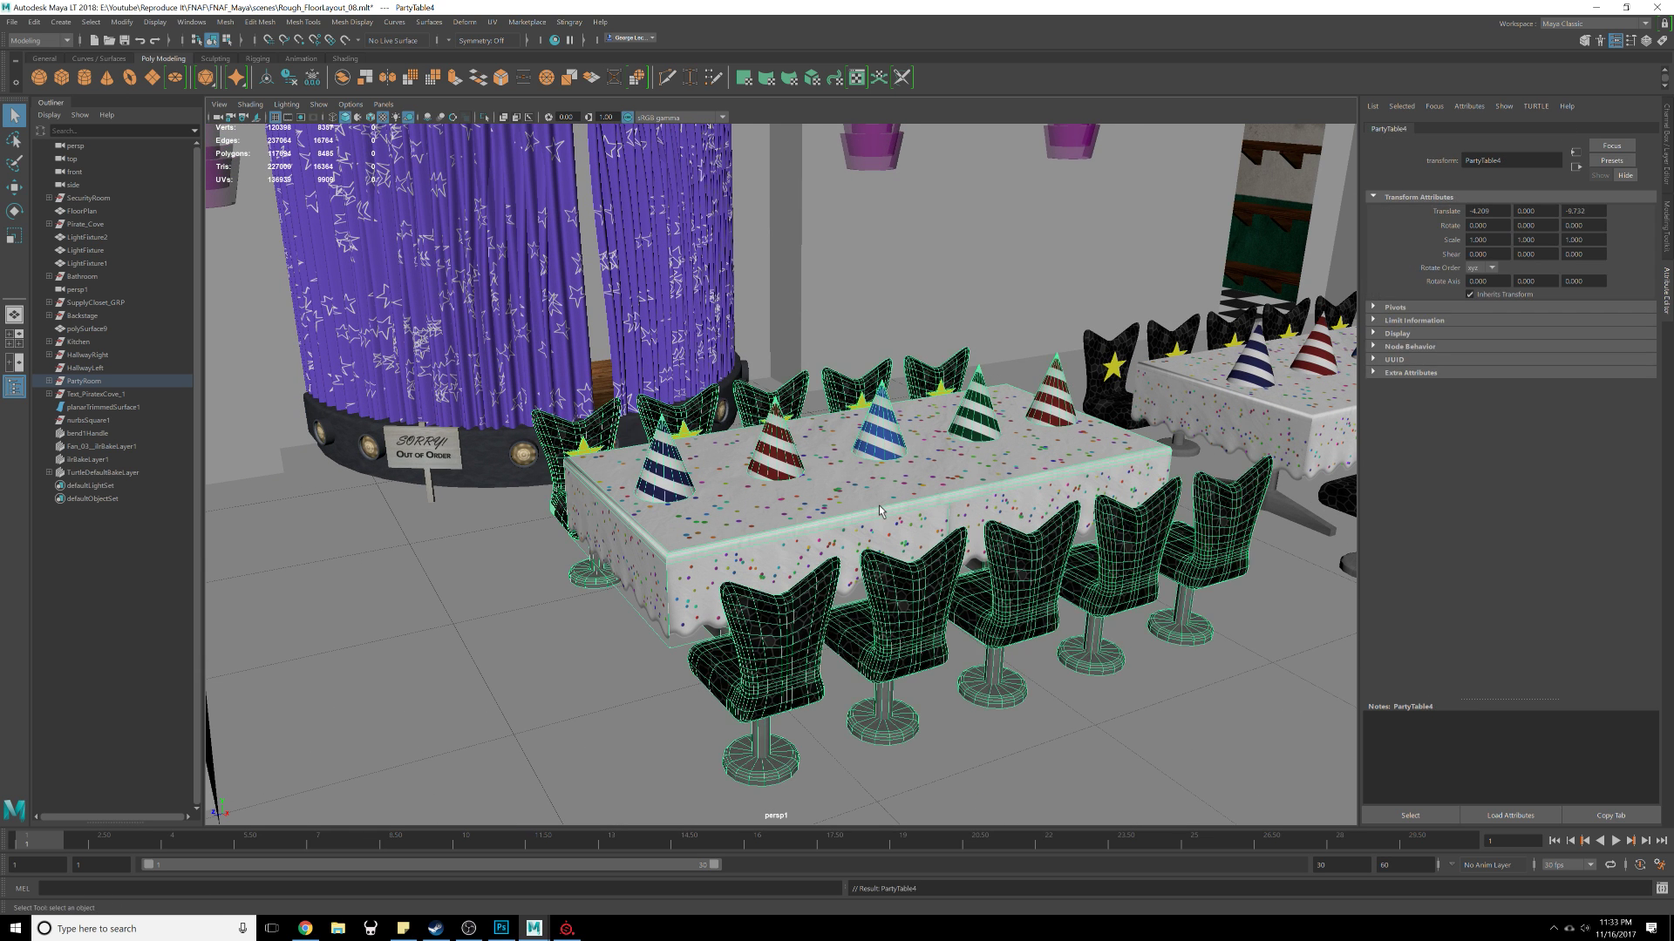
# Step: Frame the selected PartyTable4 group and orbit around it
pyautogui.press('f')
pyautogui.scroll(6, 1044, 561)
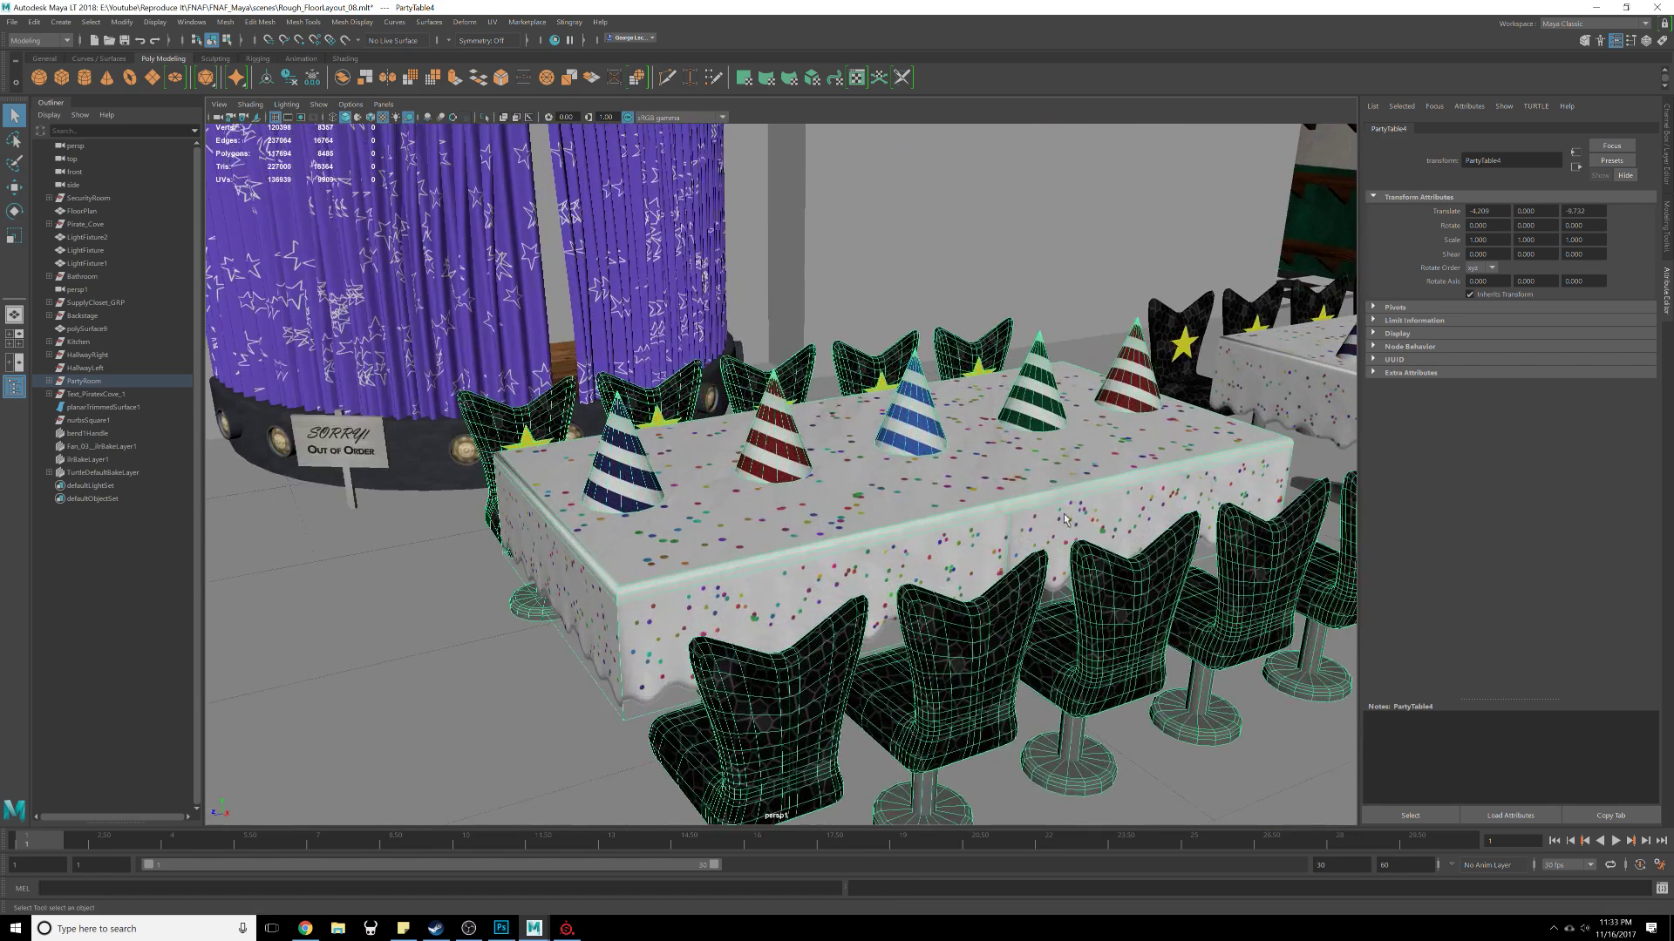
pyautogui.keyDown('alt'); pyautogui.moveTo(1044, 561); pyautogui.dragTo(928, 522, button='middle'); pyautogui.keyUp('alt')
pyautogui.scroll(-5, 928, 522)
pyautogui.keyDown('alt'); pyautogui.moveTo(928, 518); pyautogui.dragTo(902, 551); pyautogui.keyUp('alt')
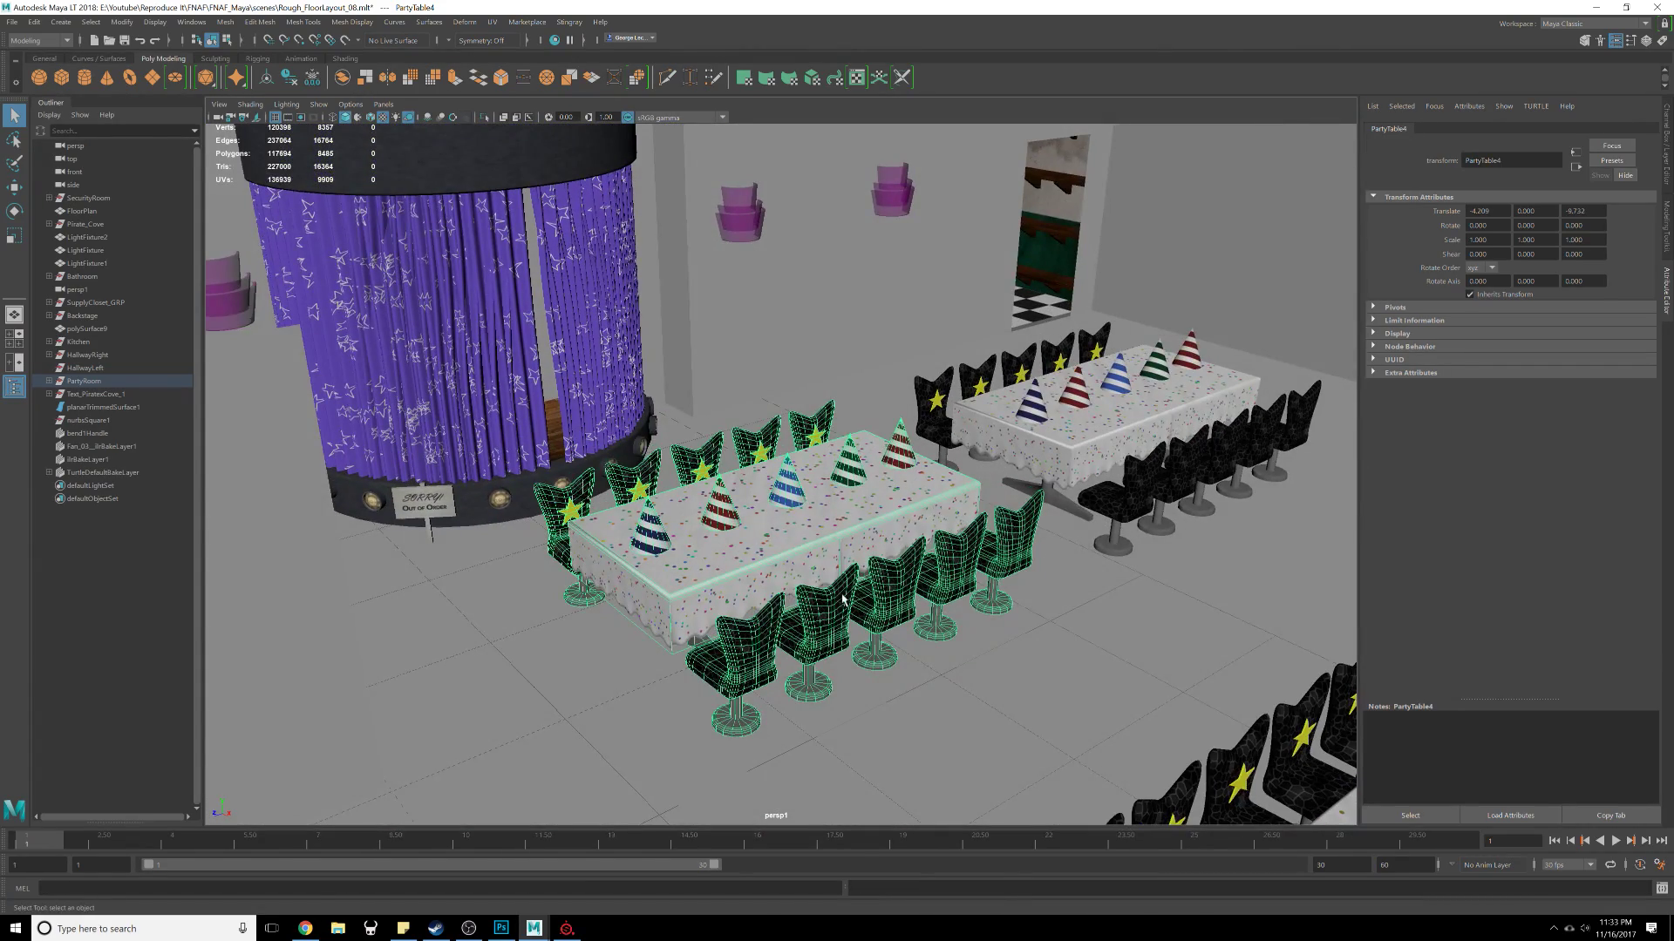
pyautogui.scroll(3, 876, 571)
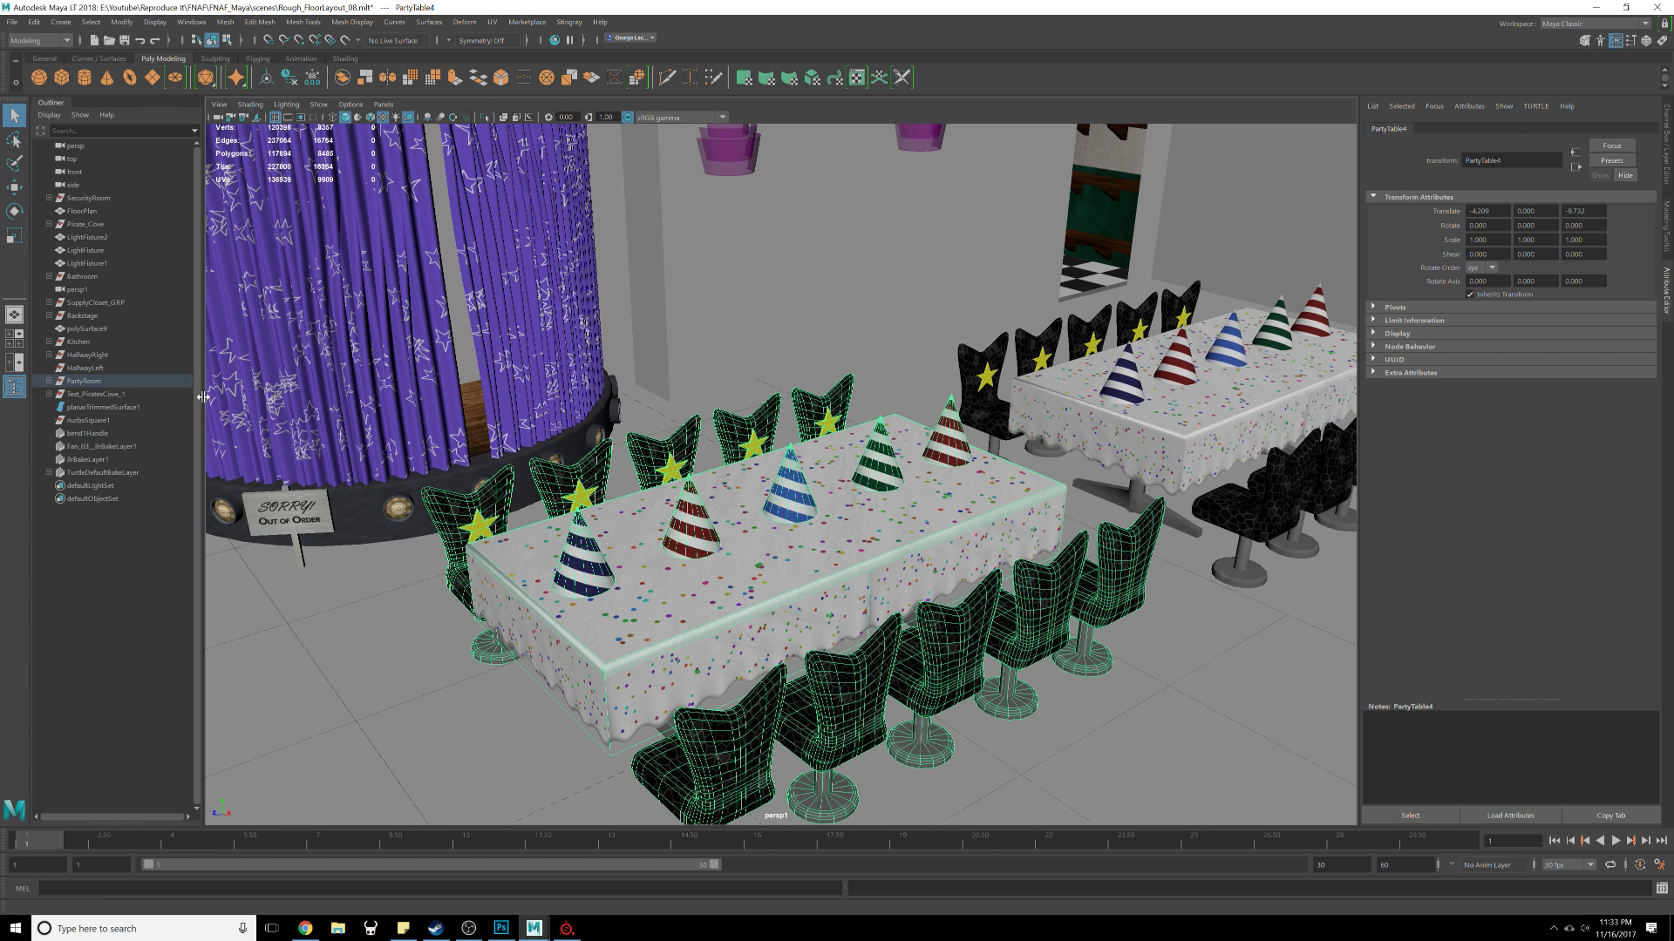
# Step: Widen the Outliner and expand the PartyRoom and PartyTable4 groups
pyautogui.moveTo(202, 398); pyautogui.dragTo(356, 406)
pyautogui.click(49, 382)
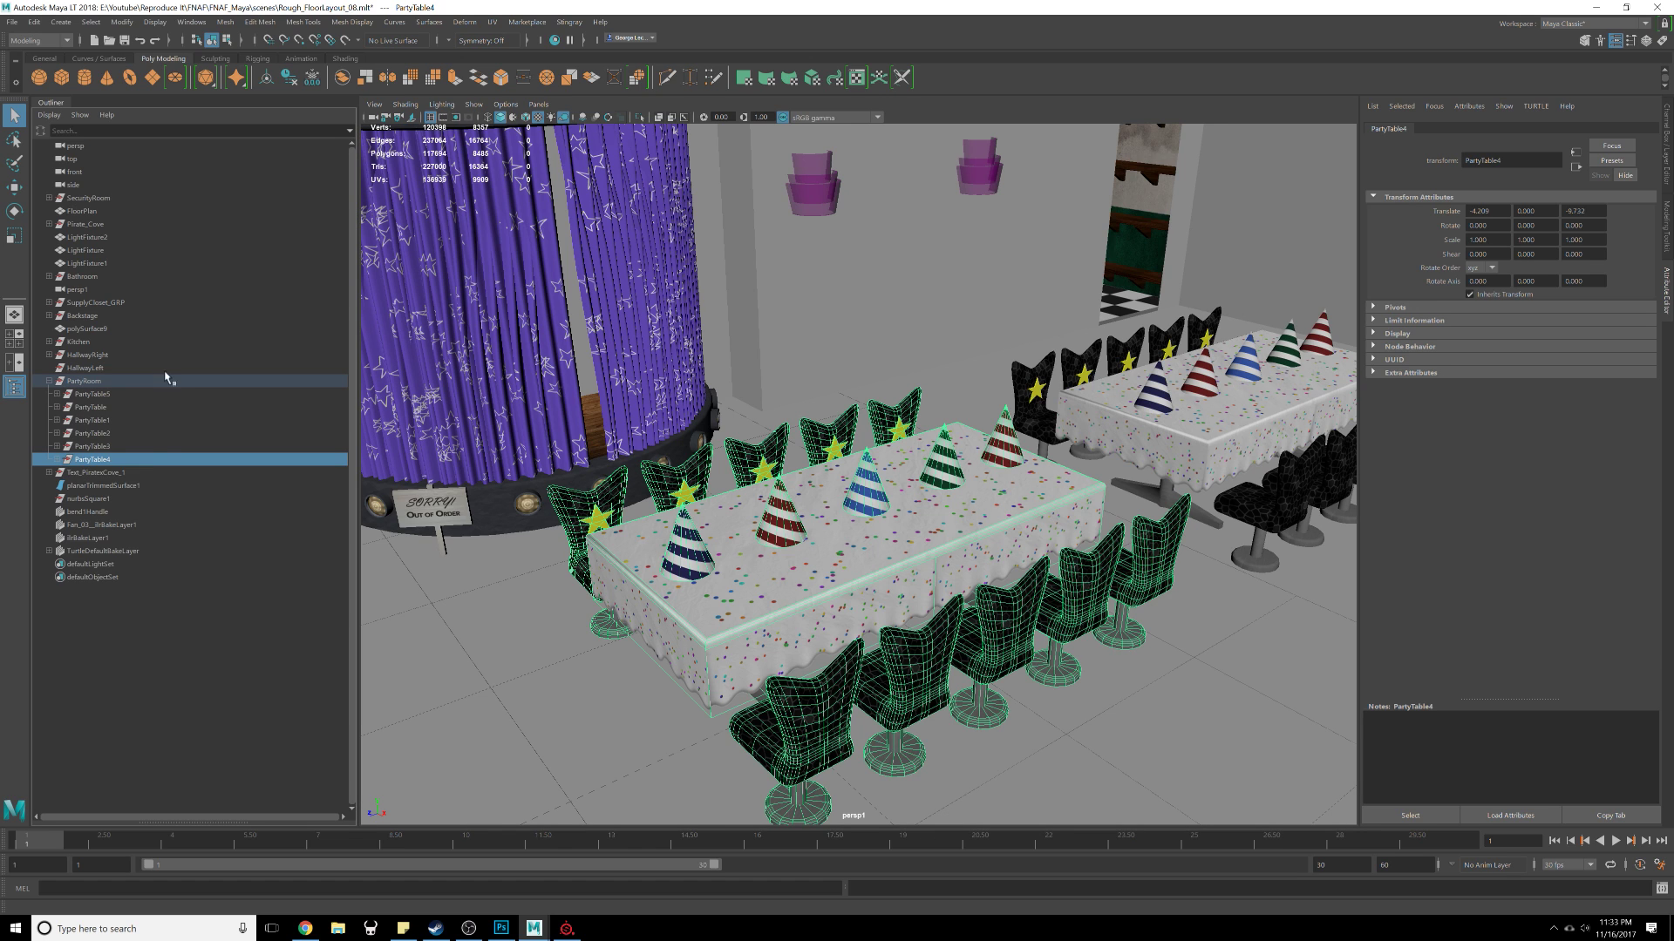
pyautogui.click(57, 460)
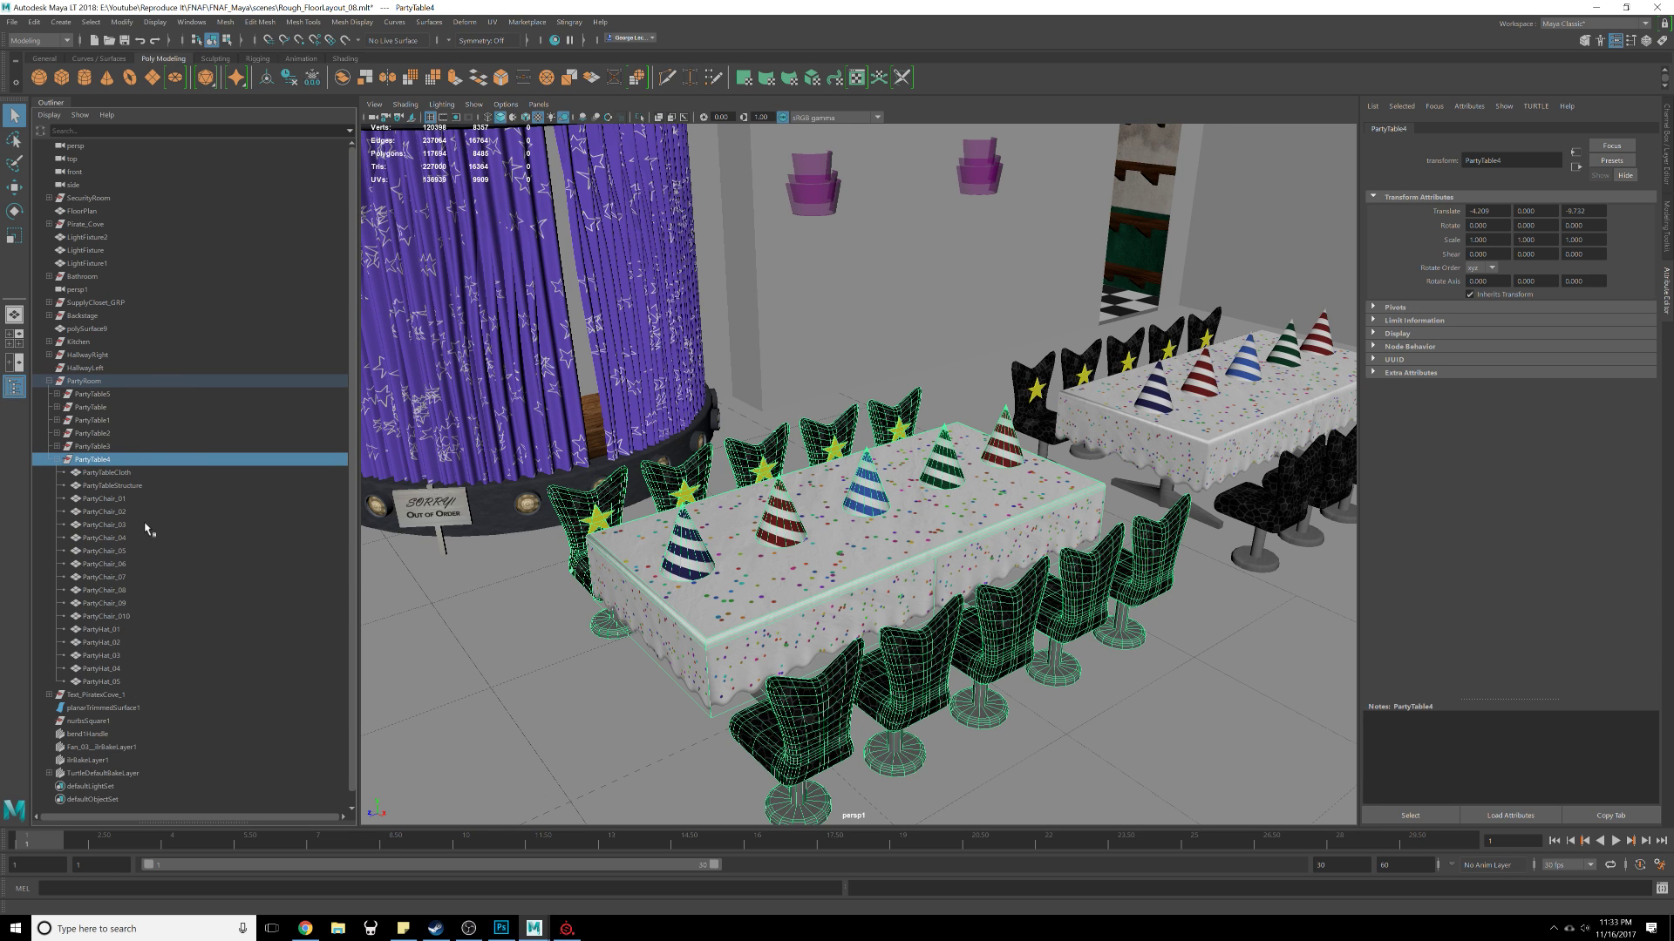
# Step: Select the first chair of the table, PartyChair_01
pyautogui.scroll(5, 874, 526)
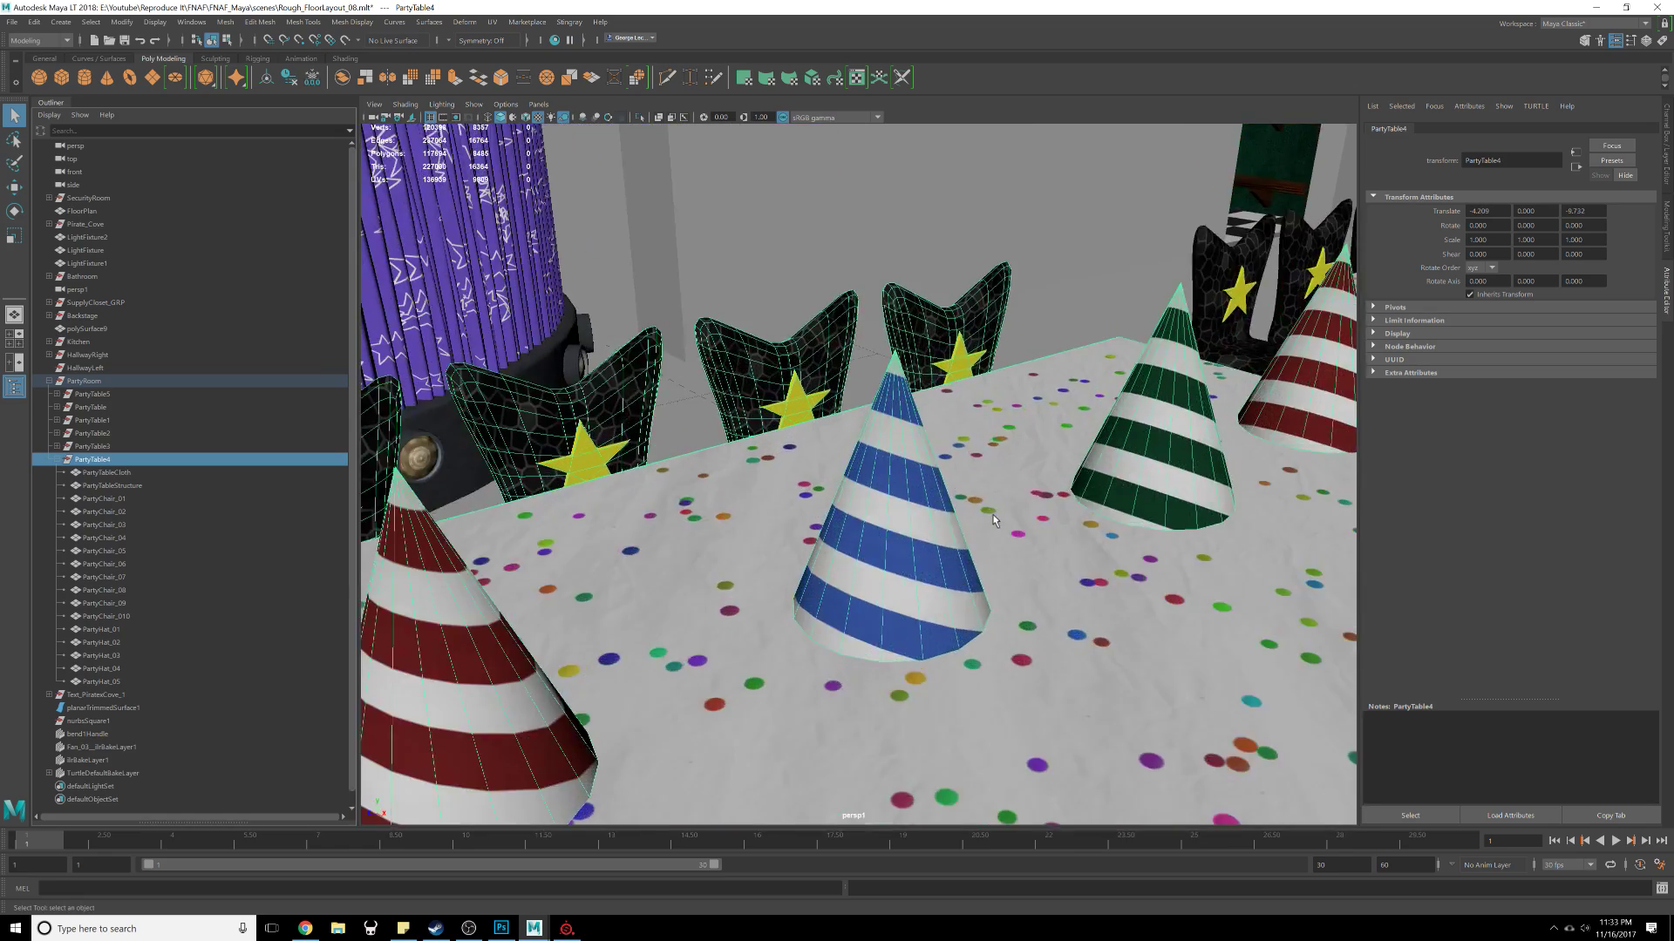
pyautogui.scroll(-3, 874, 525)
pyautogui.keyDown('alt'); pyautogui.moveTo(874, 525); pyautogui.dragTo(1134, 637); pyautogui.keyUp('alt')
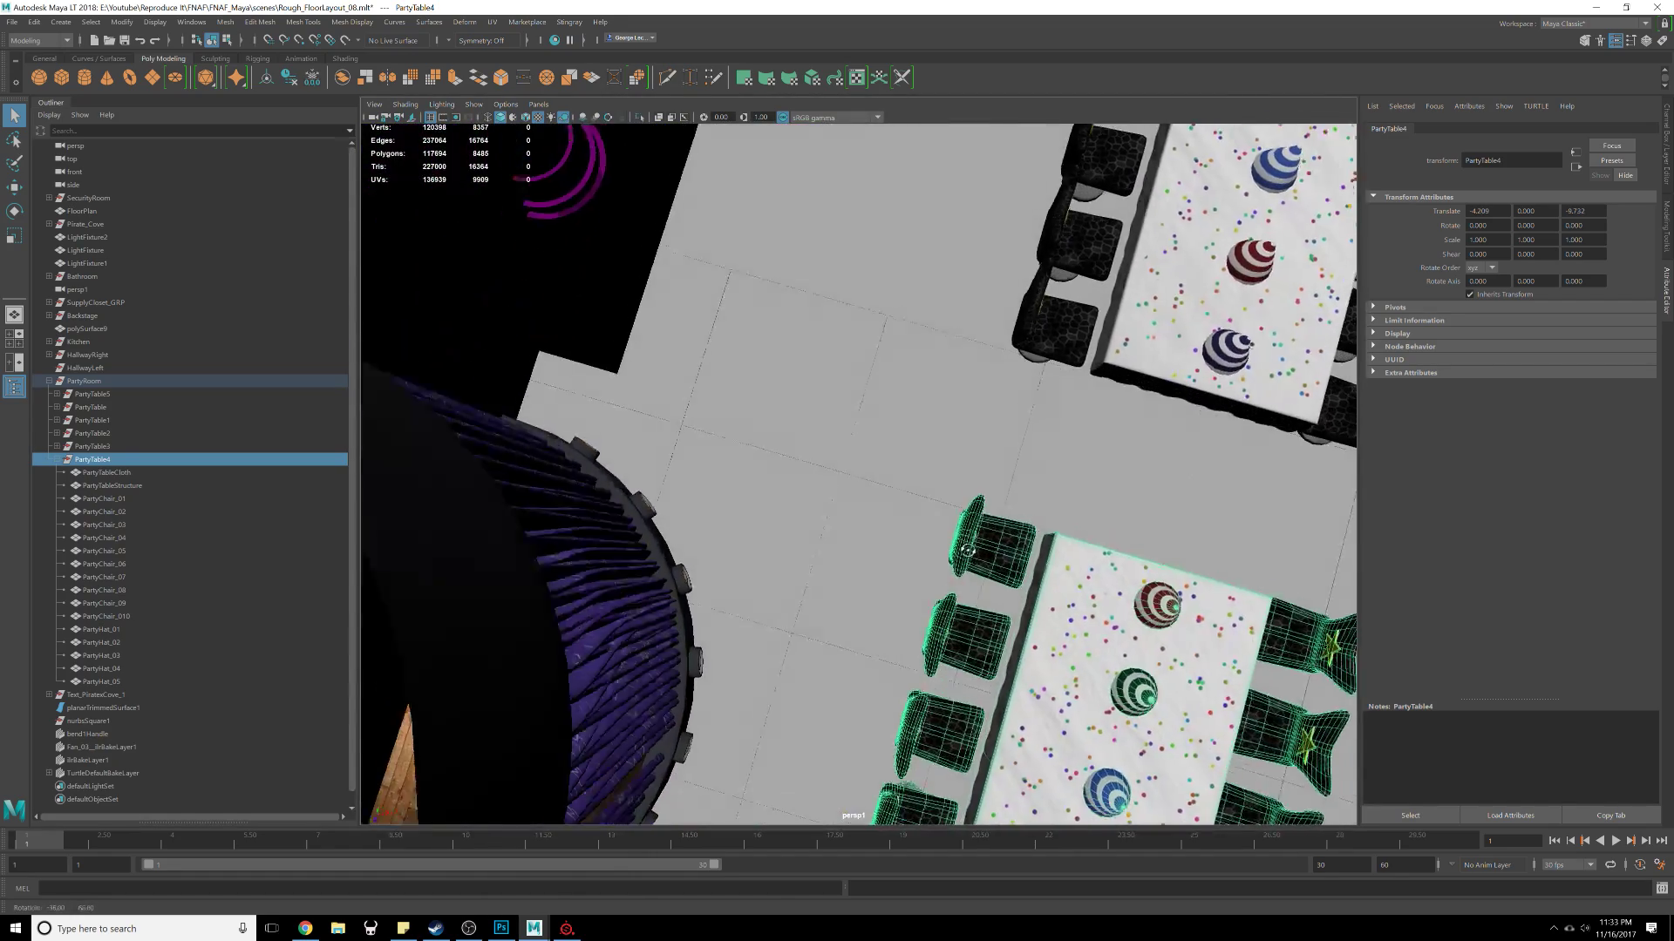
pyautogui.keyDown('alt'); pyautogui.moveTo(1134, 637); pyautogui.dragTo(849, 502, button='middle'); pyautogui.keyUp('alt')
pyautogui.scroll(2, 848, 502)
pyautogui.keyDown('alt'); pyautogui.moveTo(848, 502); pyautogui.dragTo(741, 342); pyautogui.keyUp('alt')
pyautogui.click(887, 569)
pyautogui.click(938, 595)
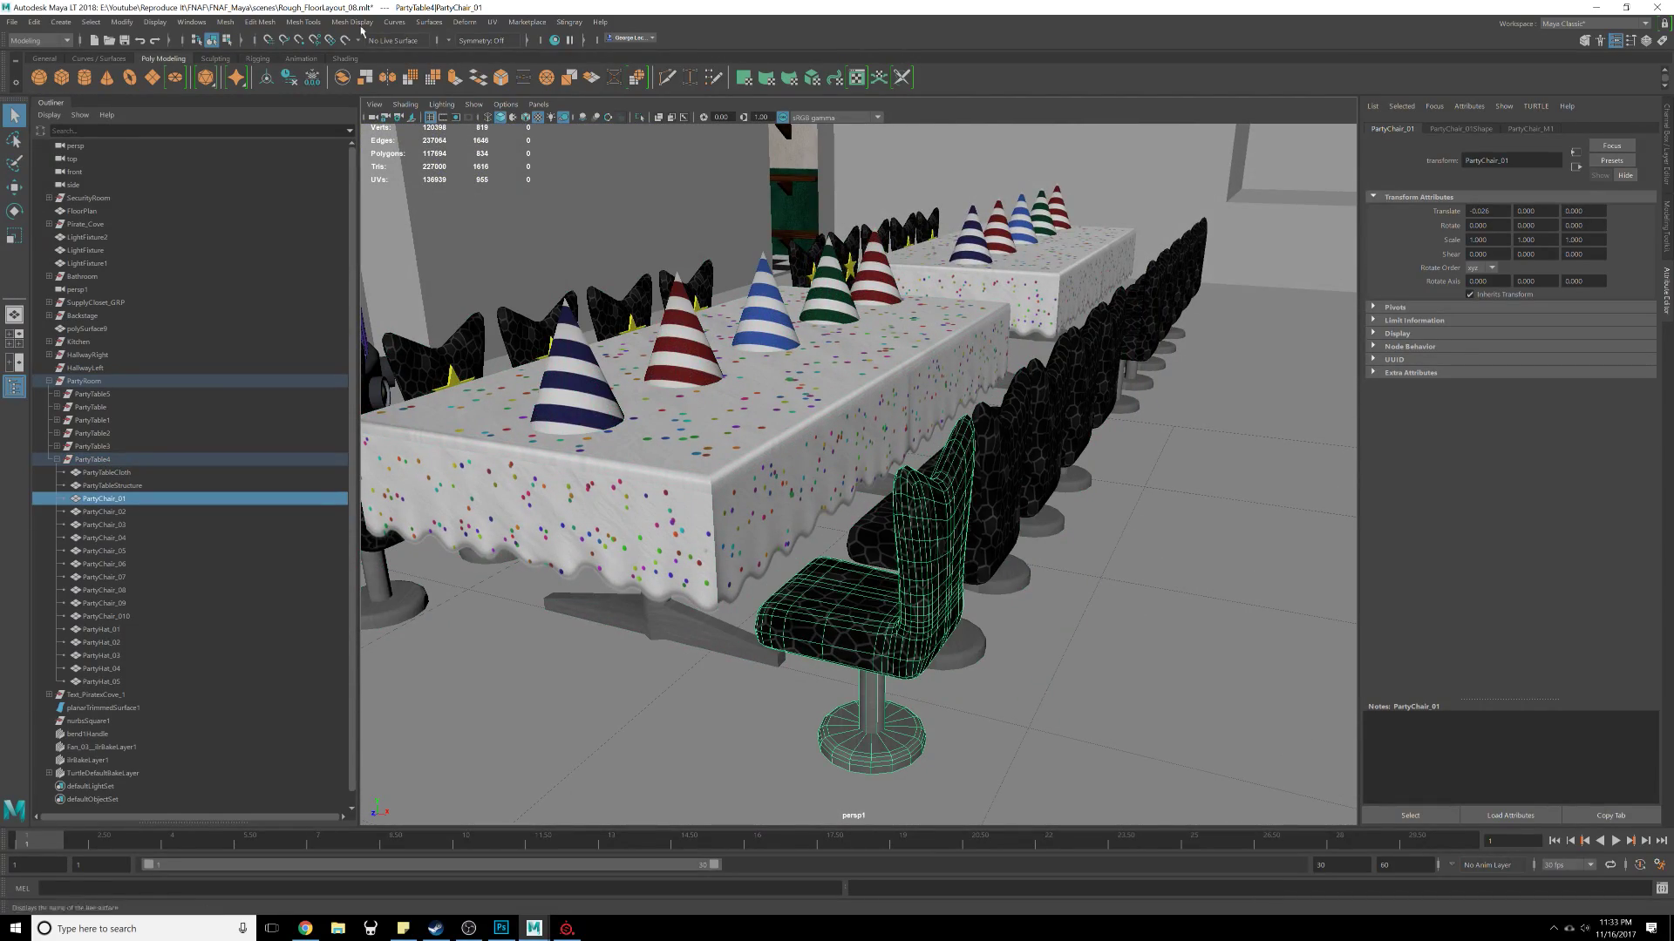
# Step: Open the UV Editor and enlarge its window beside the viewport
pyautogui.click(493, 22)
pyautogui.click(523, 39)
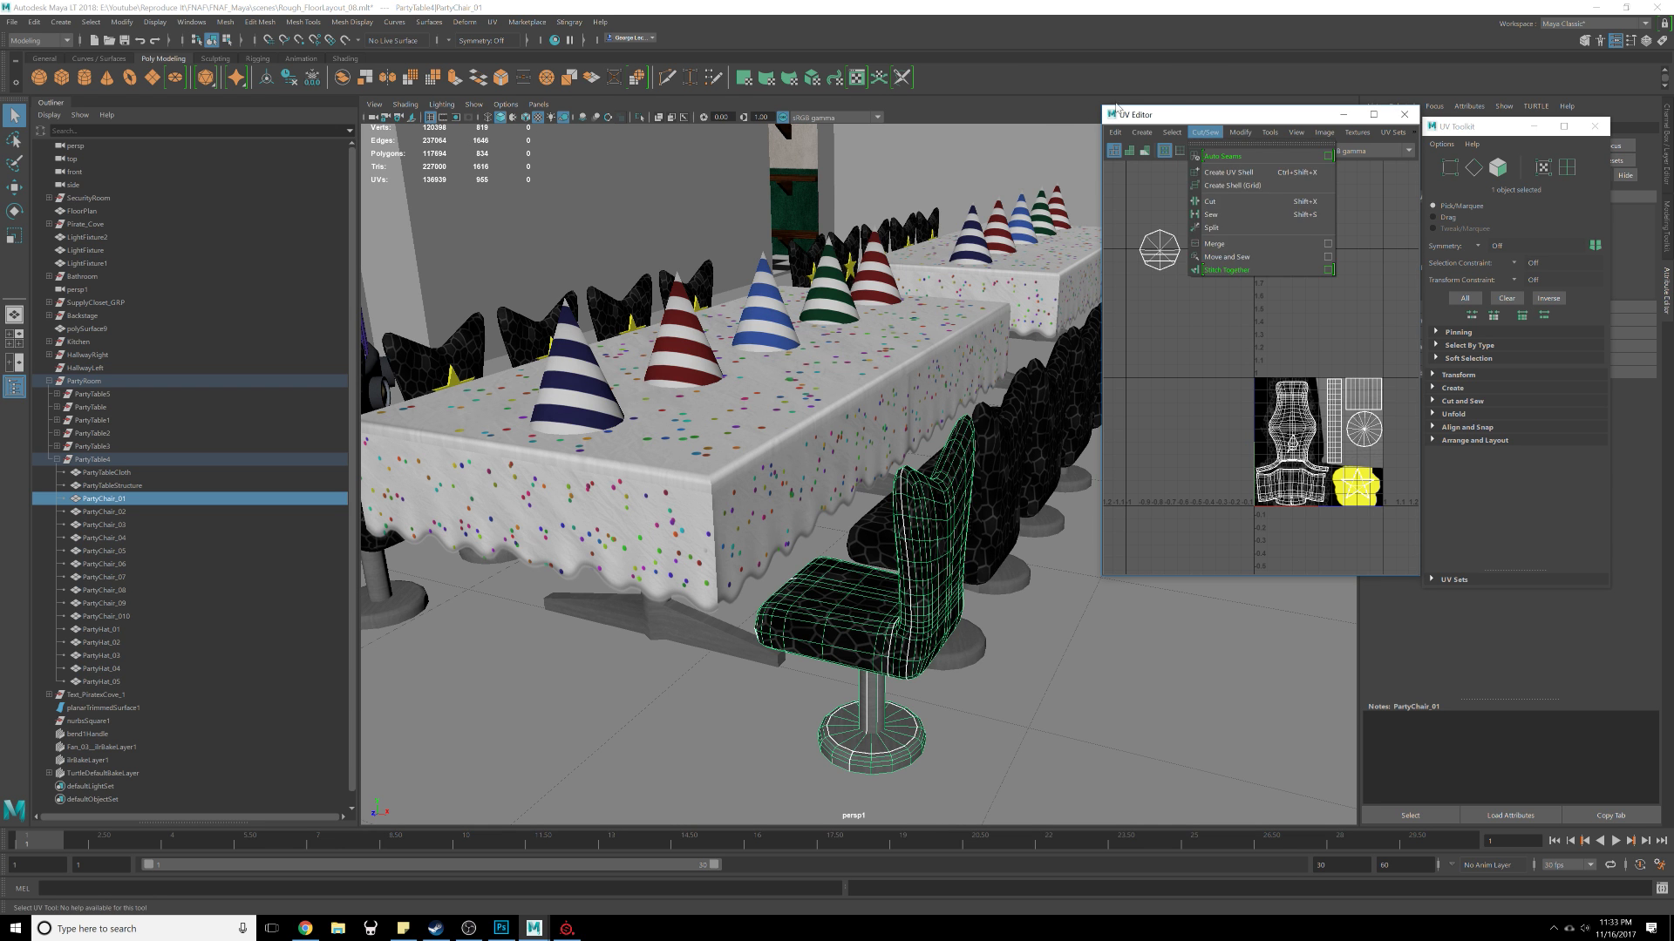
pyautogui.moveTo(1174, 119); pyautogui.dragTo(1124, 49)
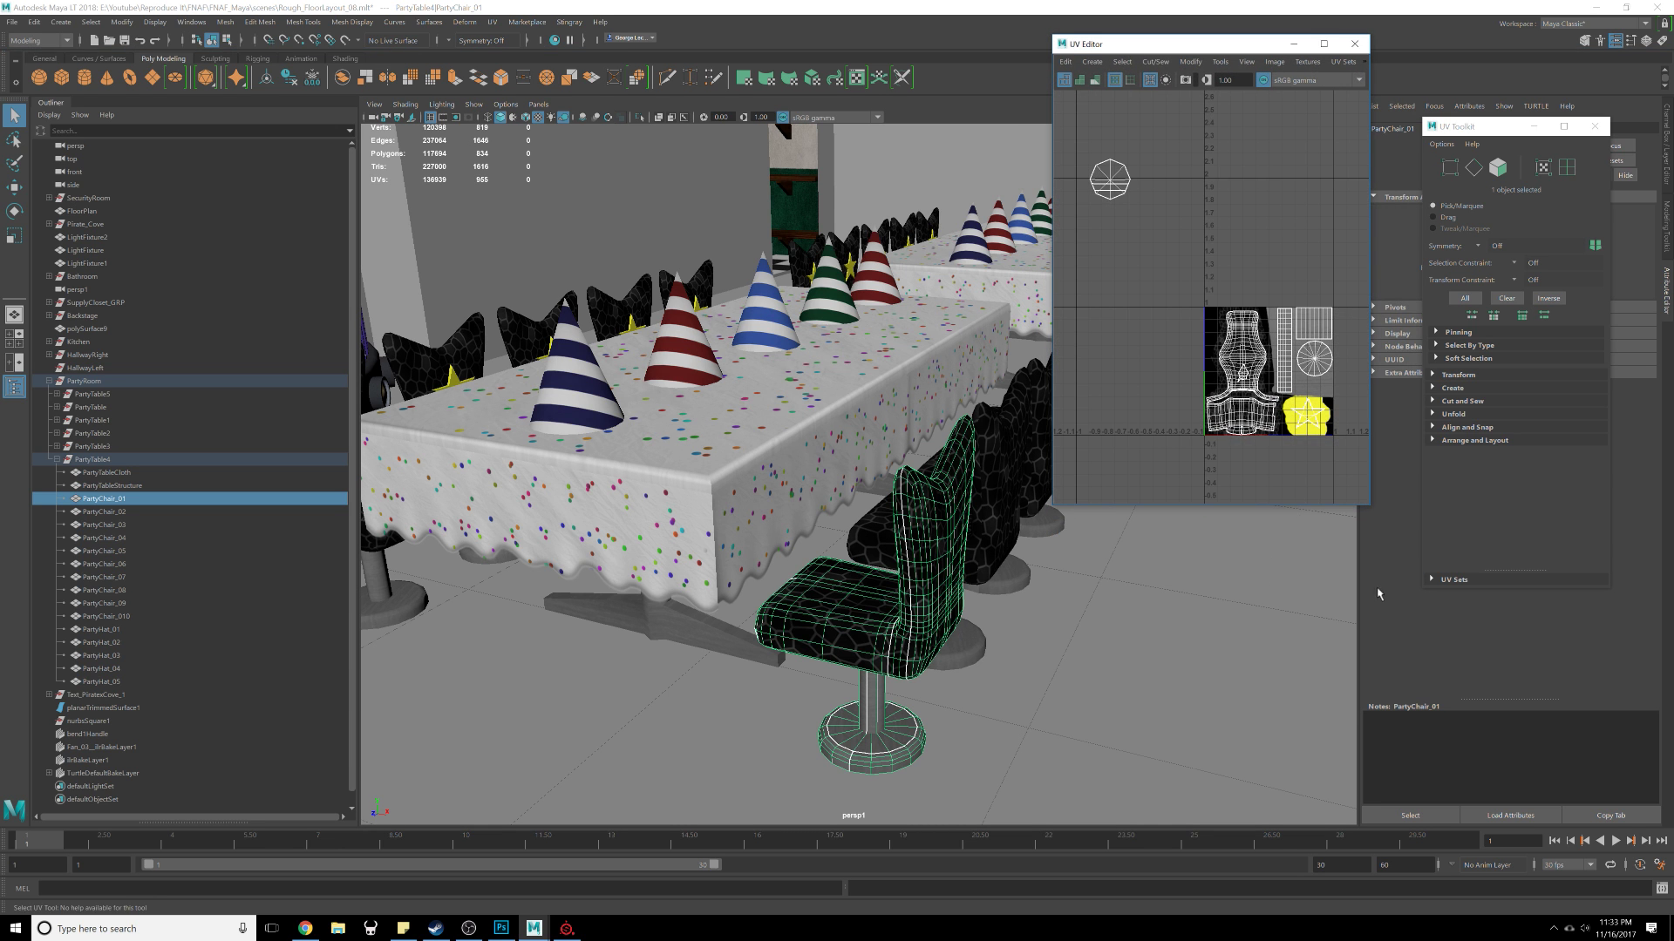
pyautogui.moveTo(1372, 511); pyautogui.dragTo(1668, 770)
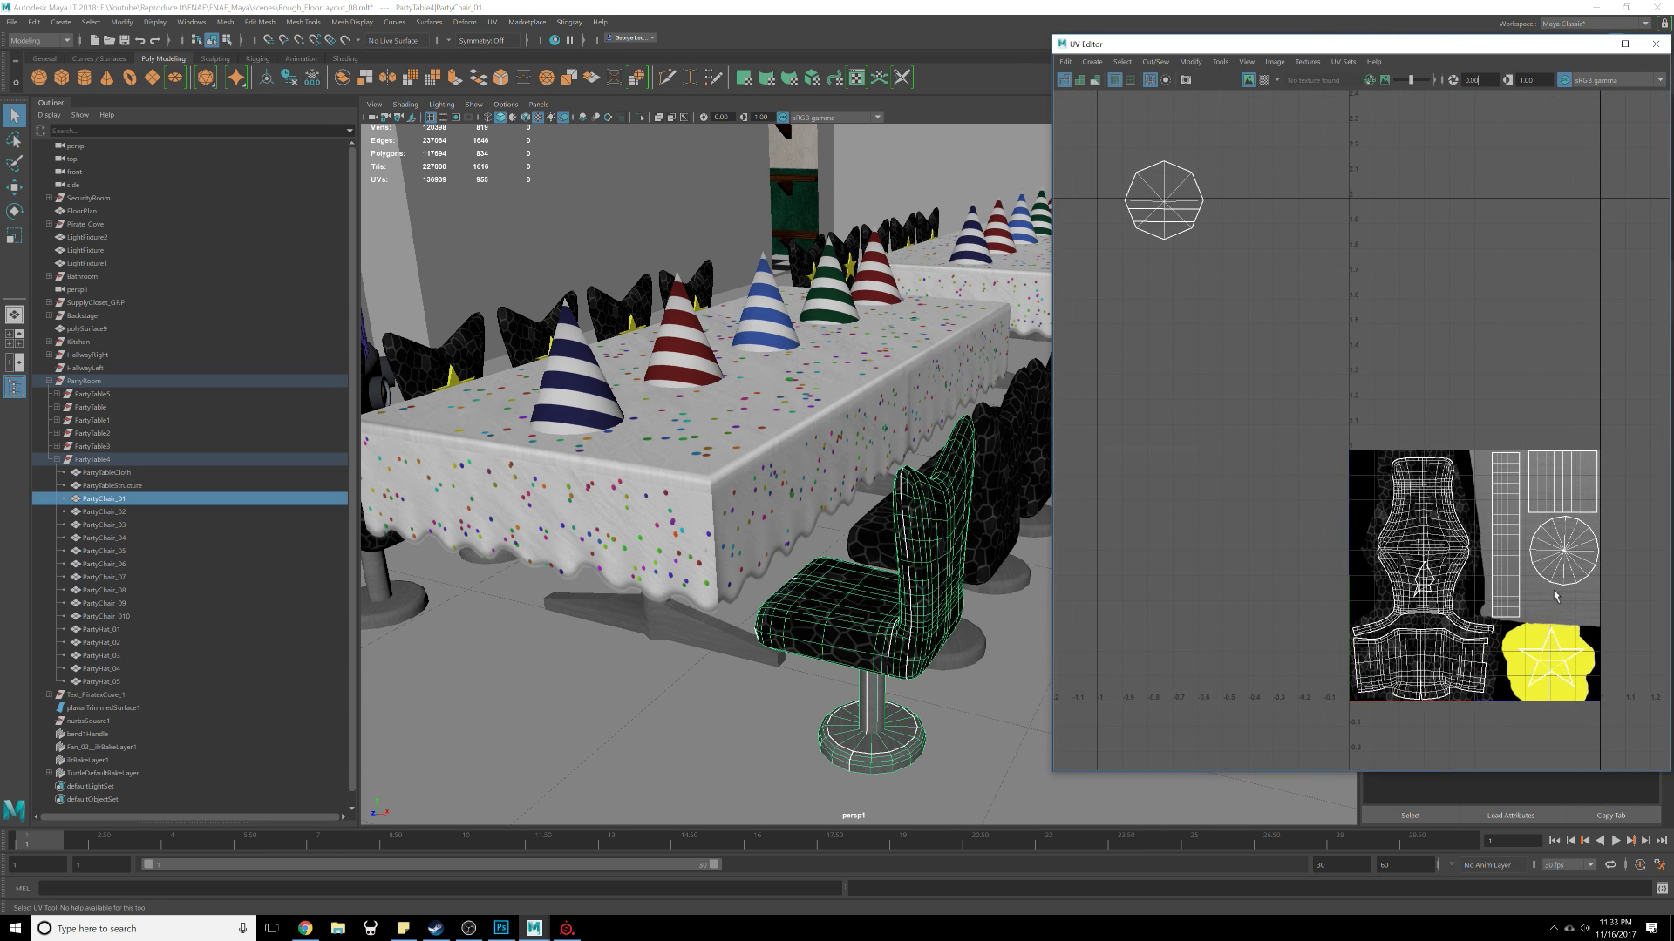
pyautogui.moveTo(1304, 48); pyautogui.dragTo(1328, 43)
# Step: Examine the chair's UV layout and orbit closely around the chair to check its texture
pyautogui.keyDown('alt'); pyautogui.moveTo(1037, 445); pyautogui.dragTo(1006, 415); pyautogui.keyUp('alt')
pyautogui.scroll(6, 1430, 541)
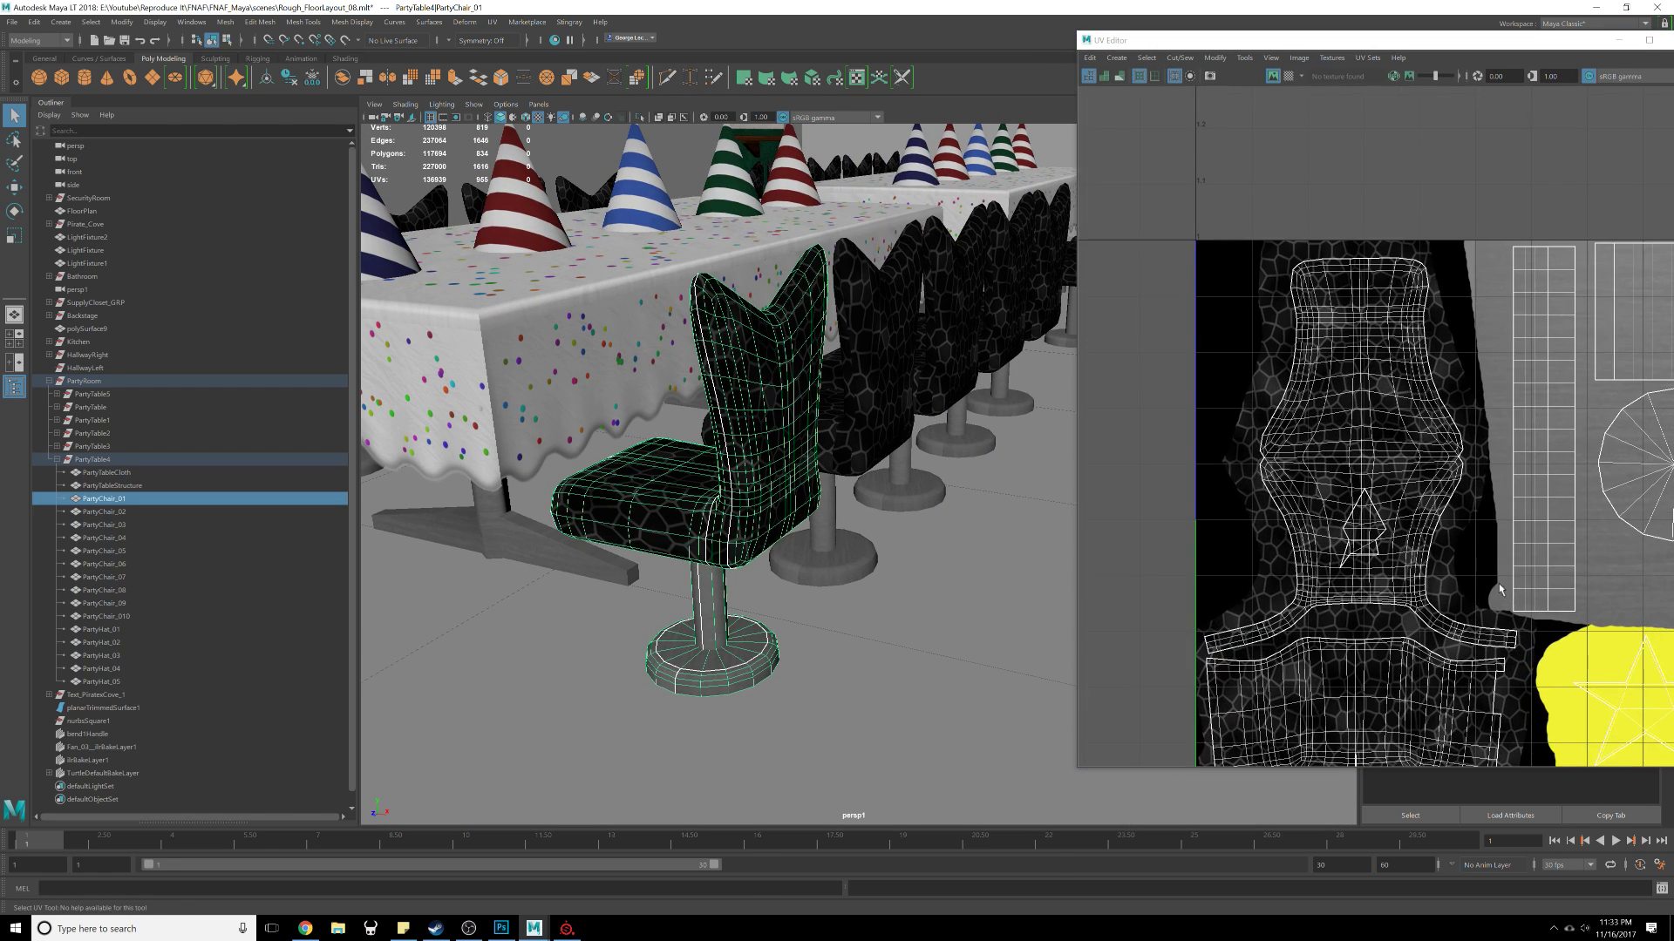
pyautogui.scroll(-2, 1323, 464)
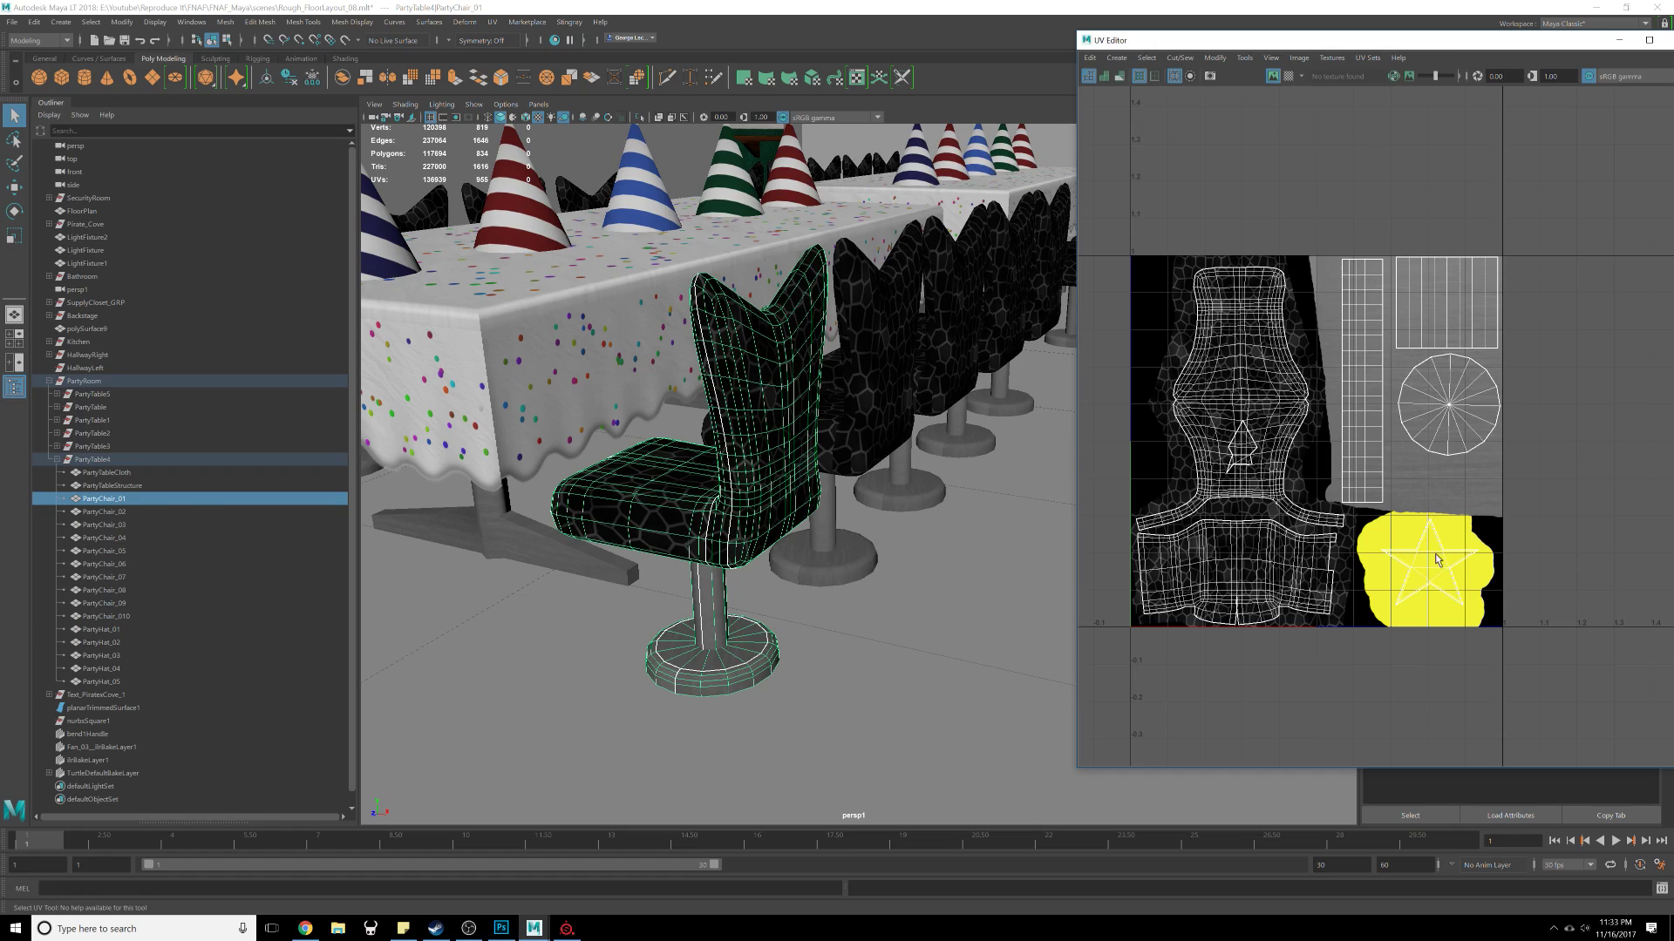
pyautogui.keyDown('alt'); pyautogui.moveTo(741, 393); pyautogui.dragTo(968, 462); pyautogui.keyUp('alt')
pyautogui.keyDown('alt'); pyautogui.moveTo(967, 462); pyautogui.dragTo(697, 445, button='middle'); pyautogui.keyUp('alt')
pyautogui.scroll(3, 785, 436)
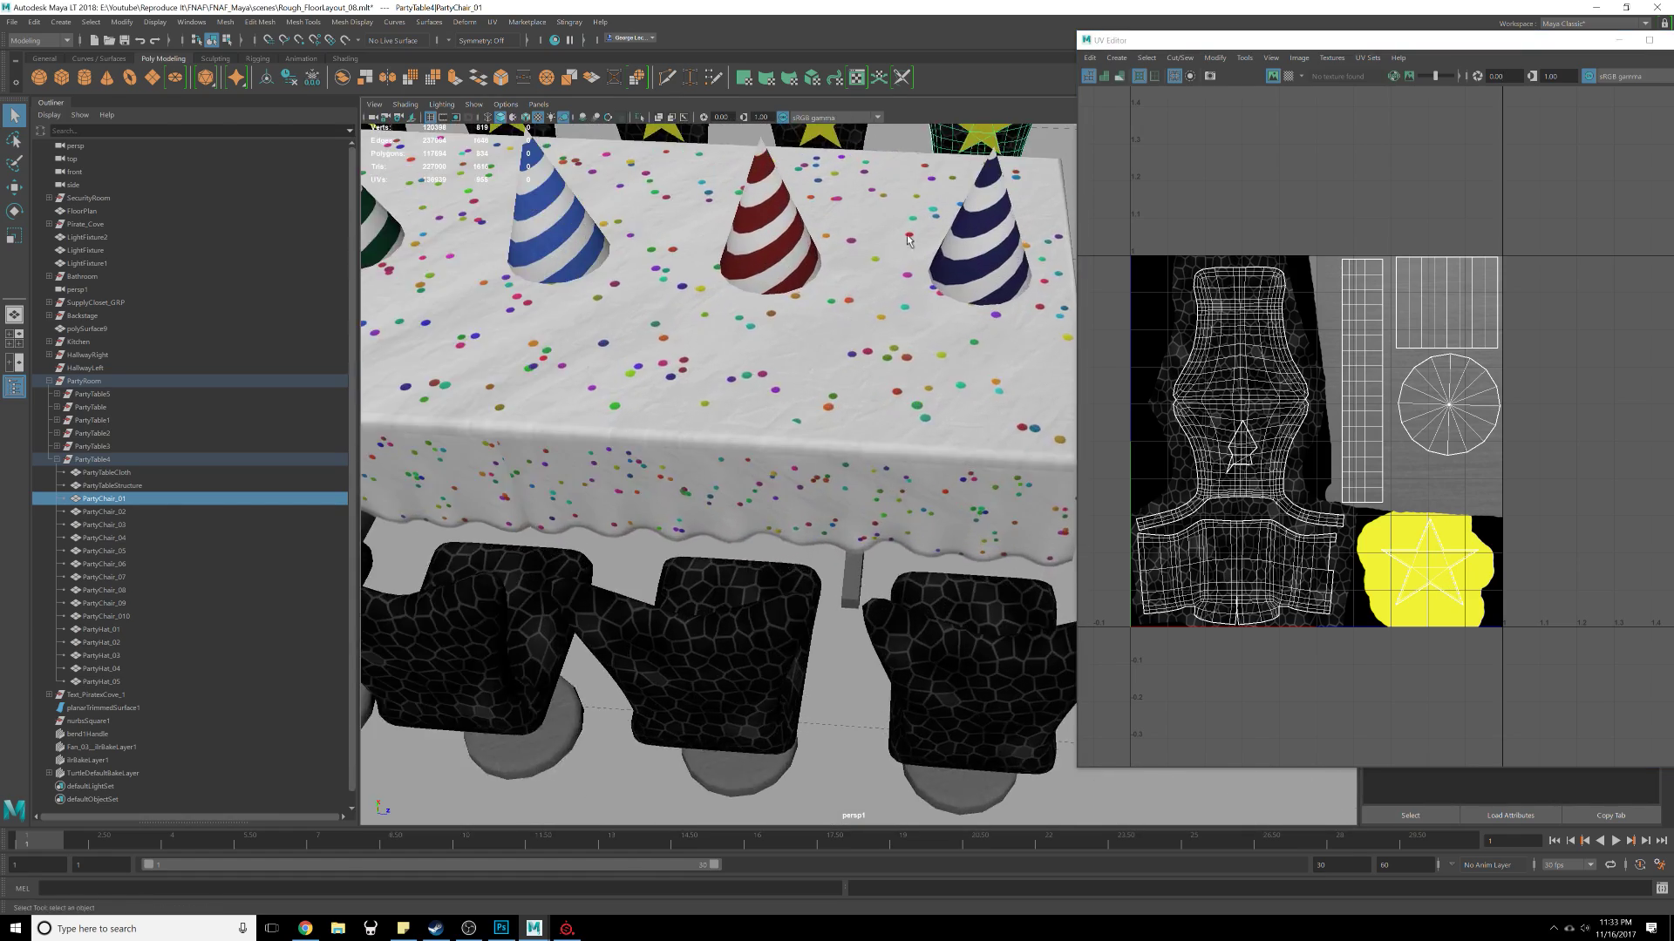
pyautogui.keyDown('alt'); pyautogui.moveTo(941, 288); pyautogui.dragTo(854, 497, button='middle'); pyautogui.keyUp('alt')
pyautogui.moveTo(854, 496)
pyautogui.keyDown('alt'); pyautogui.mouseDown()
pyautogui.moveTo(875, 513)
pyautogui.moveTo(844, 493)
pyautogui.mouseUp(); pyautogui.keyUp('alt')
pyautogui.scroll(4, 844, 493)
pyautogui.keyDown('alt'); pyautogui.moveTo(843, 262); pyautogui.dragTo(829, 474, button='middle'); pyautogui.keyUp('alt')
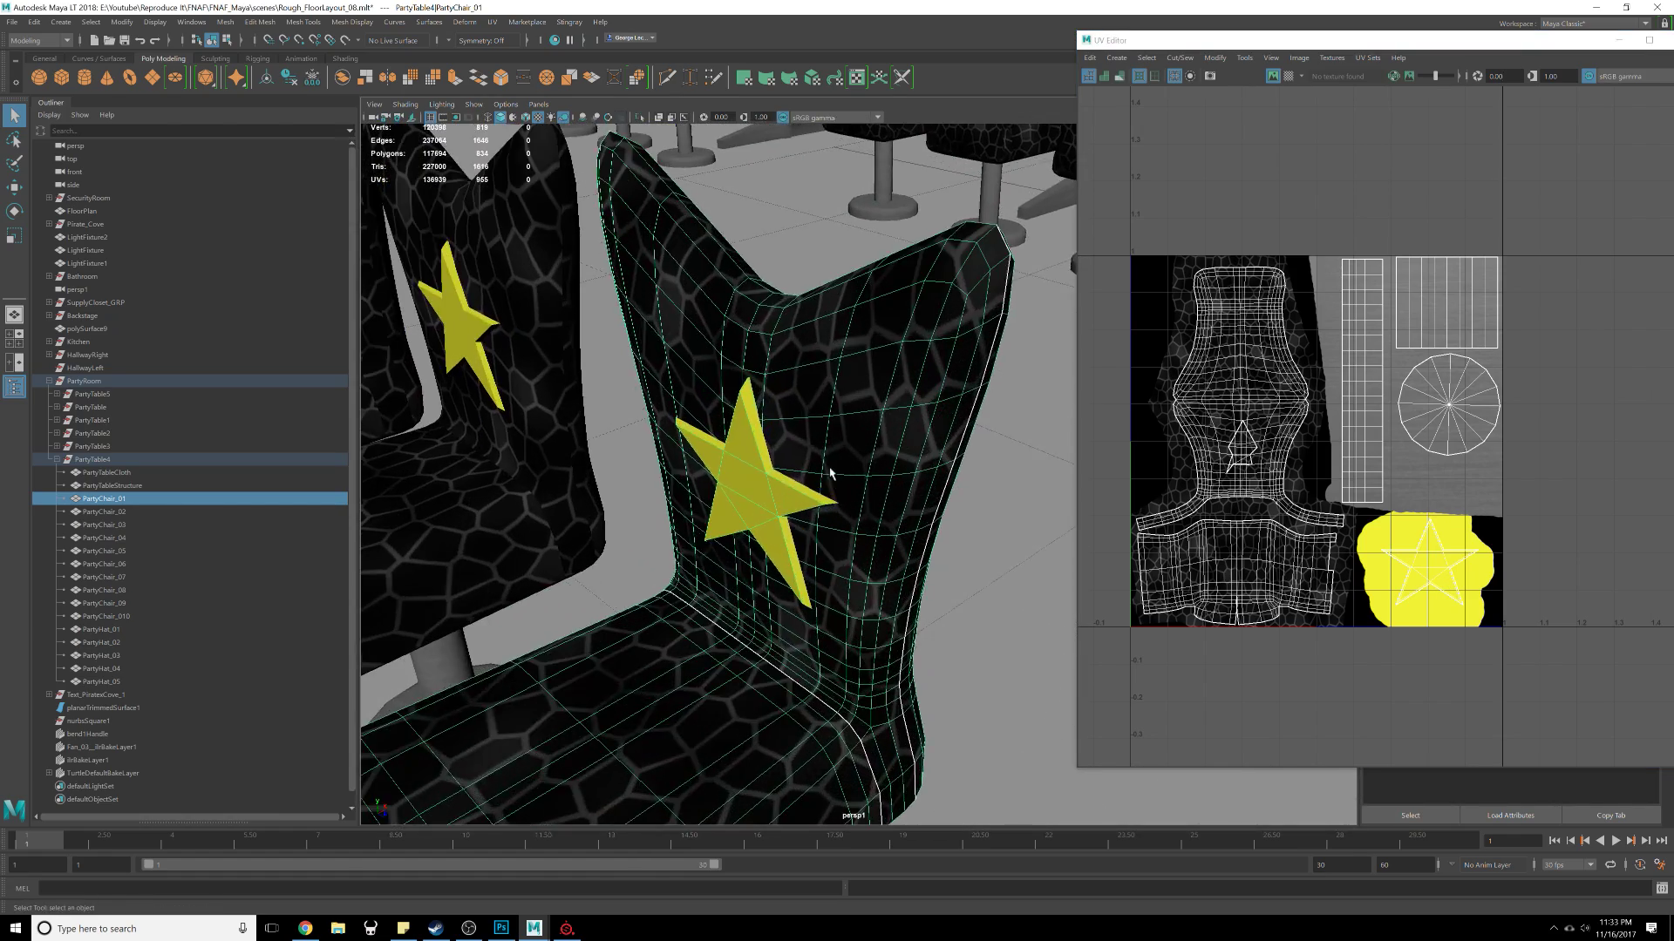
pyautogui.keyDown('alt'); pyautogui.moveTo(829, 474); pyautogui.dragTo(687, 400); pyautogui.keyUp('alt')
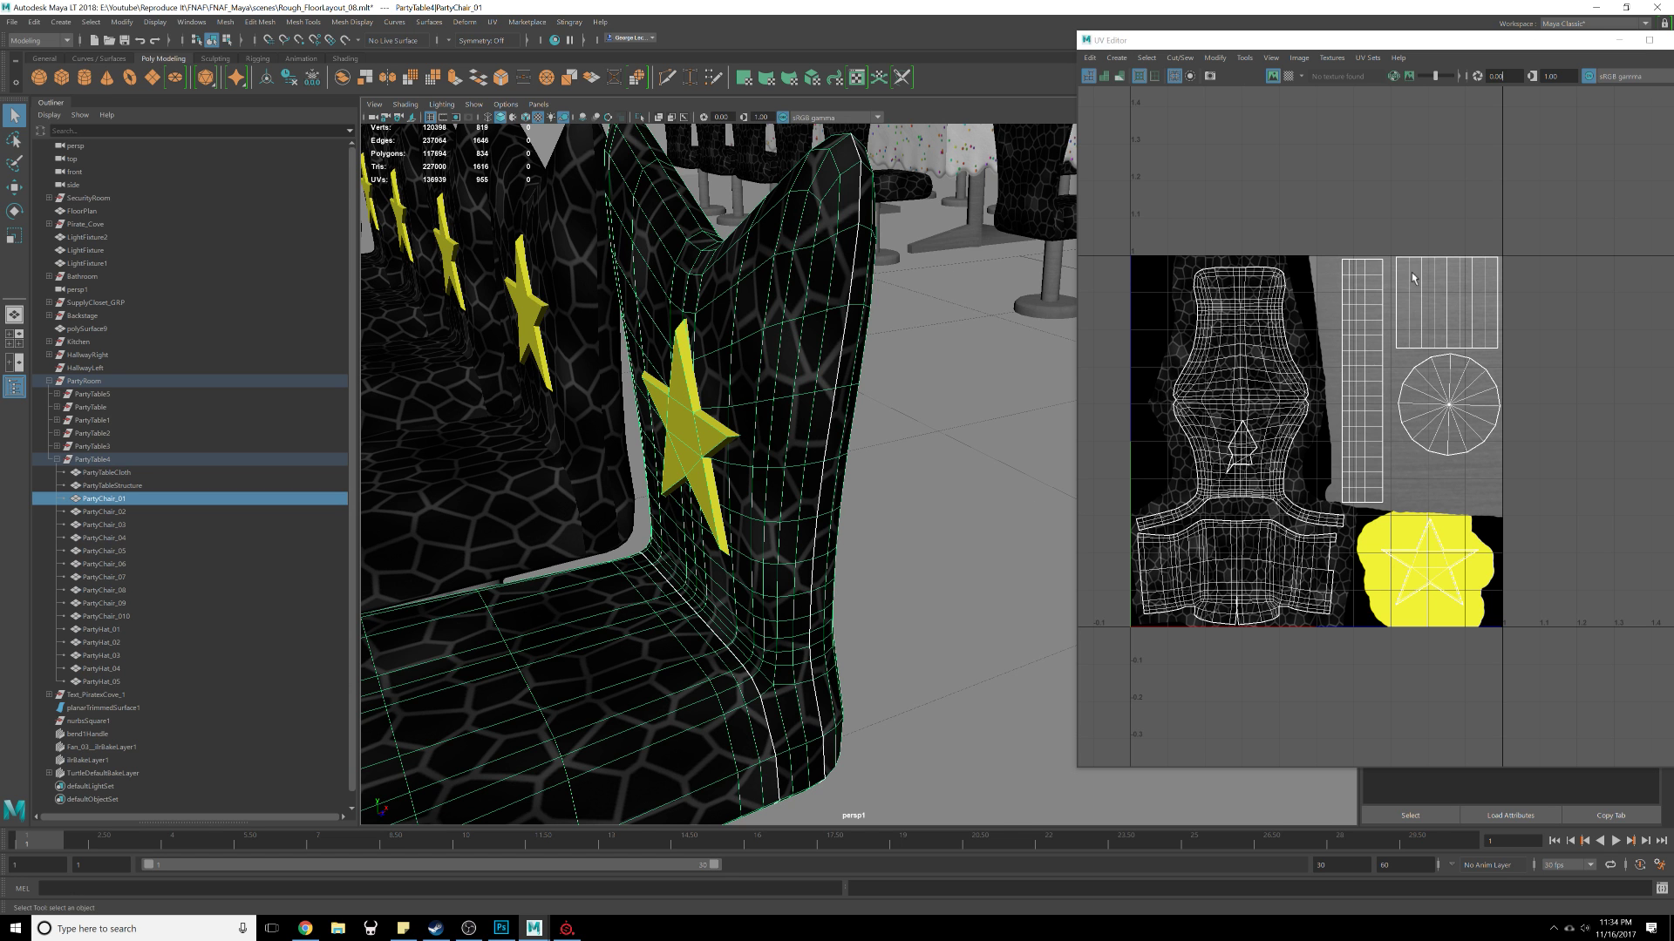
pyautogui.scroll(-3, 875, 399)
pyautogui.keyDown('alt'); pyautogui.moveTo(875, 399); pyautogui.dragTo(822, 292, button='middle'); pyautogui.keyUp('alt')
pyautogui.keyDown('alt'); pyautogui.moveTo(740, 401); pyautogui.dragTo(752, 357); pyautogui.keyUp('alt')
pyautogui.keyDown('alt'); pyautogui.moveTo(863, 489); pyautogui.dragTo(788, 526); pyautogui.keyUp('alt')
pyautogui.scroll(-4, 788, 526)
pyautogui.keyDown('alt'); pyautogui.moveTo(762, 323); pyautogui.dragTo(793, 466, button='middle'); pyautogui.keyUp('alt')
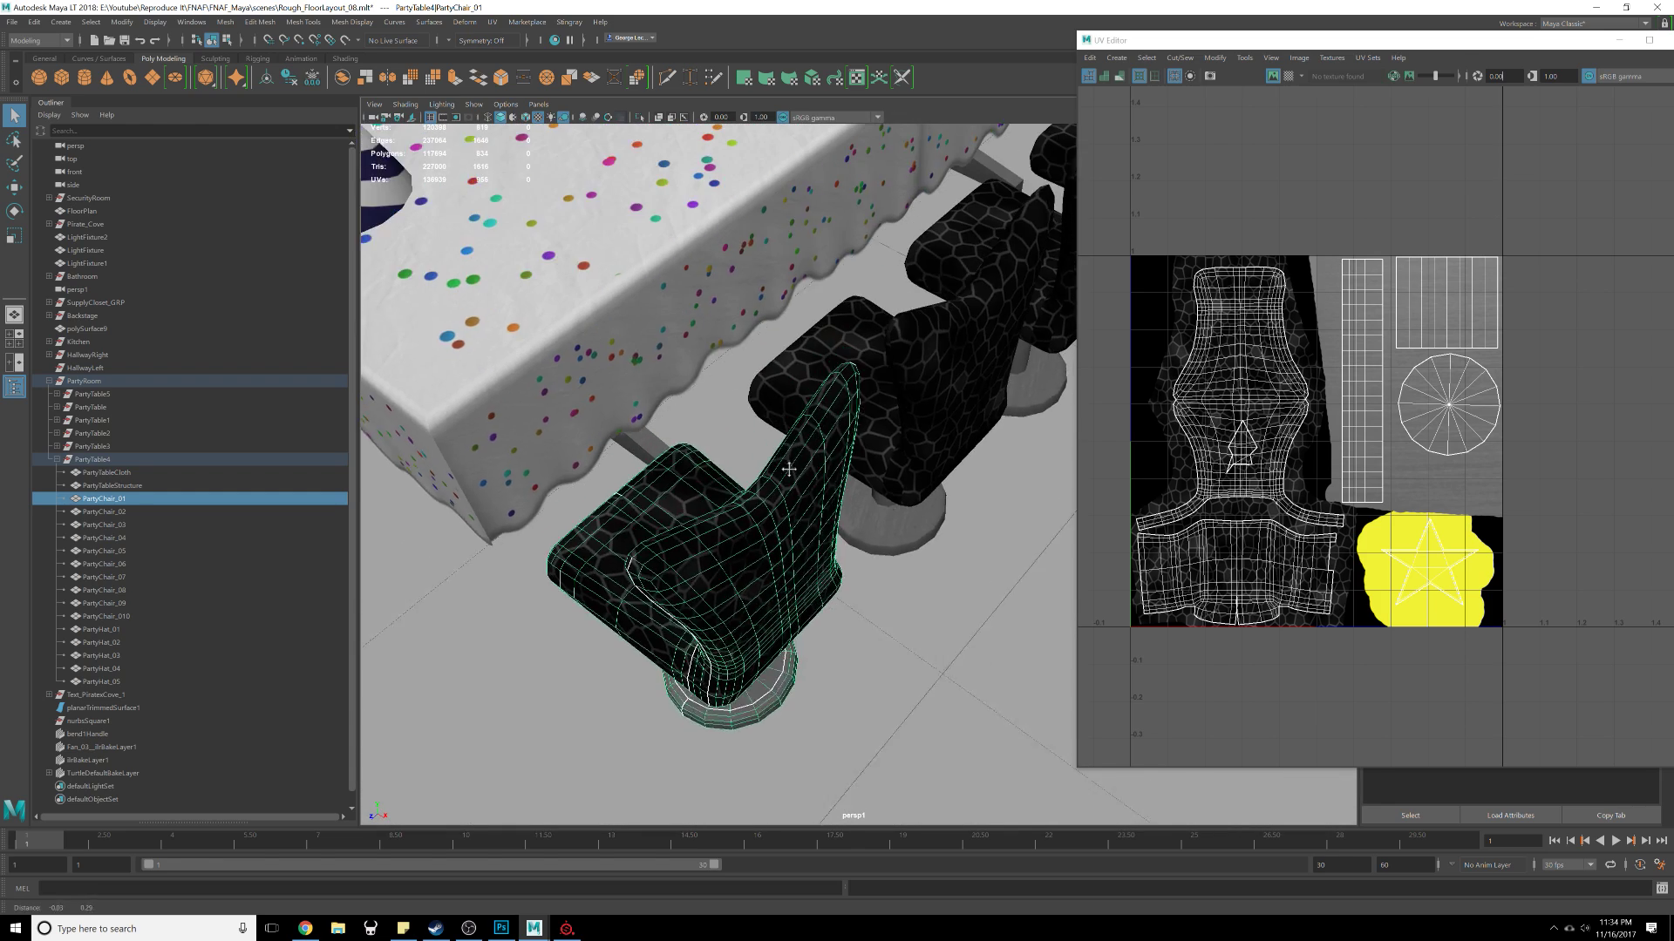
pyautogui.scroll(-3, 771, 349)
pyautogui.keyDown('alt'); pyautogui.moveTo(766, 336); pyautogui.dragTo(806, 446, button='middle'); pyautogui.keyUp('alt')
# Step: Select the table structure to view its UVs in the UV Editor
pyautogui.click(806, 446)
pyautogui.click(801, 385)
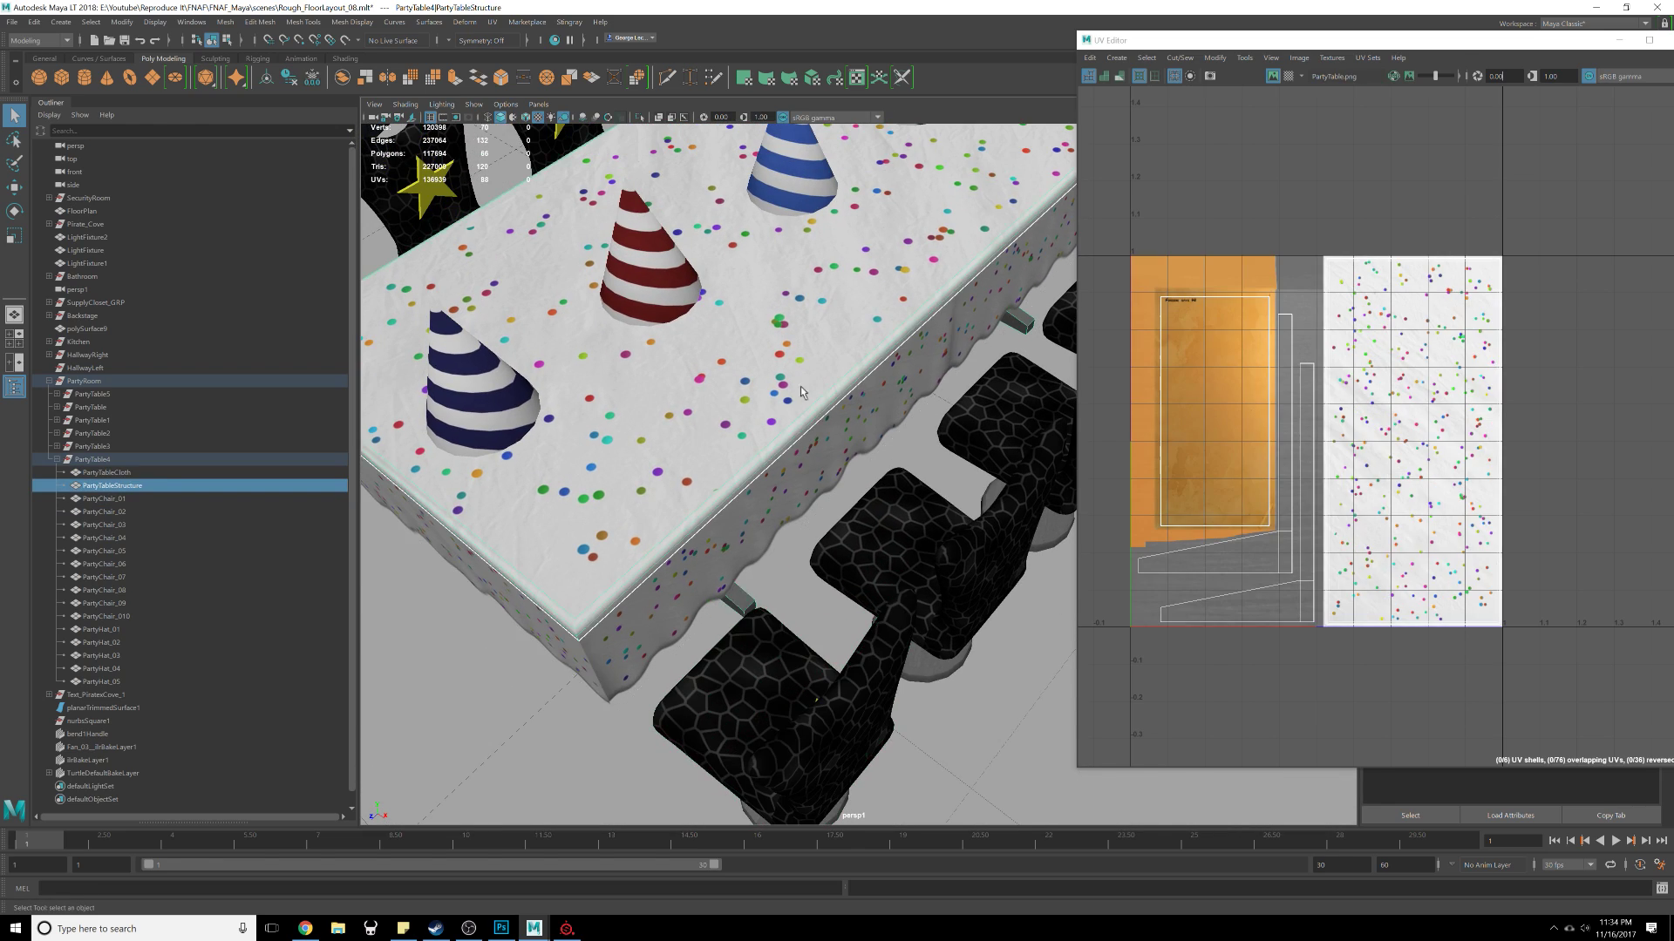
pyautogui.scroll(-5, 801, 385)
pyautogui.keyDown('alt'); pyautogui.moveTo(1344, 399); pyautogui.dragTo(1334, 457, button='middle'); pyautogui.keyUp('alt')
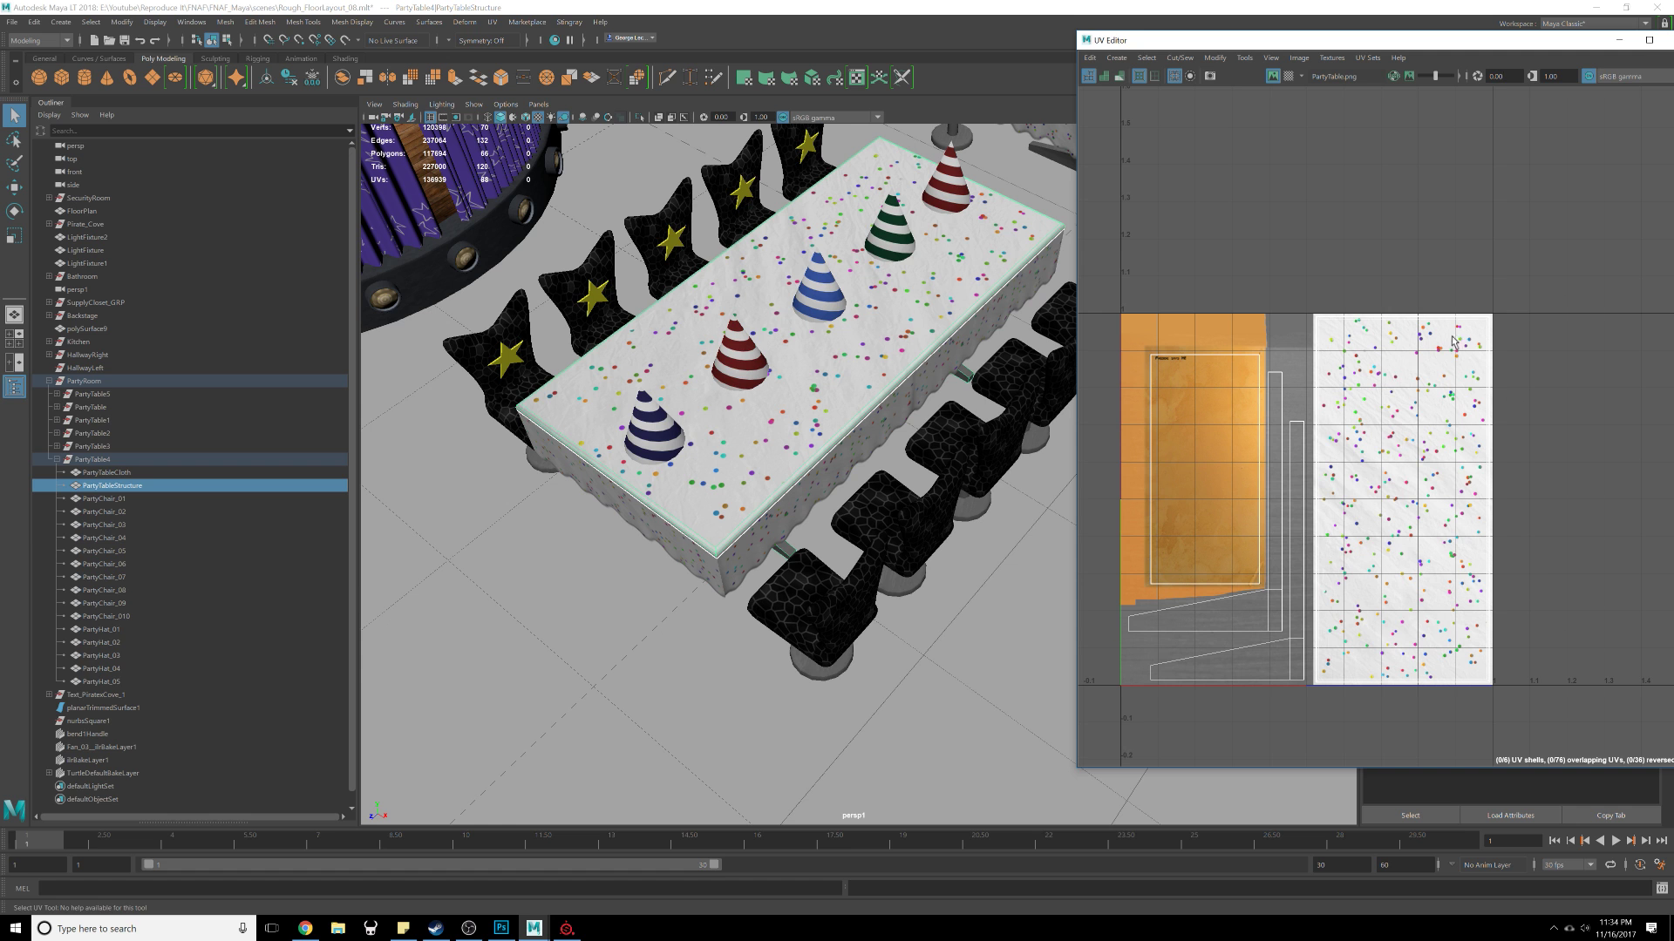
pyautogui.scroll(5, 872, 392)
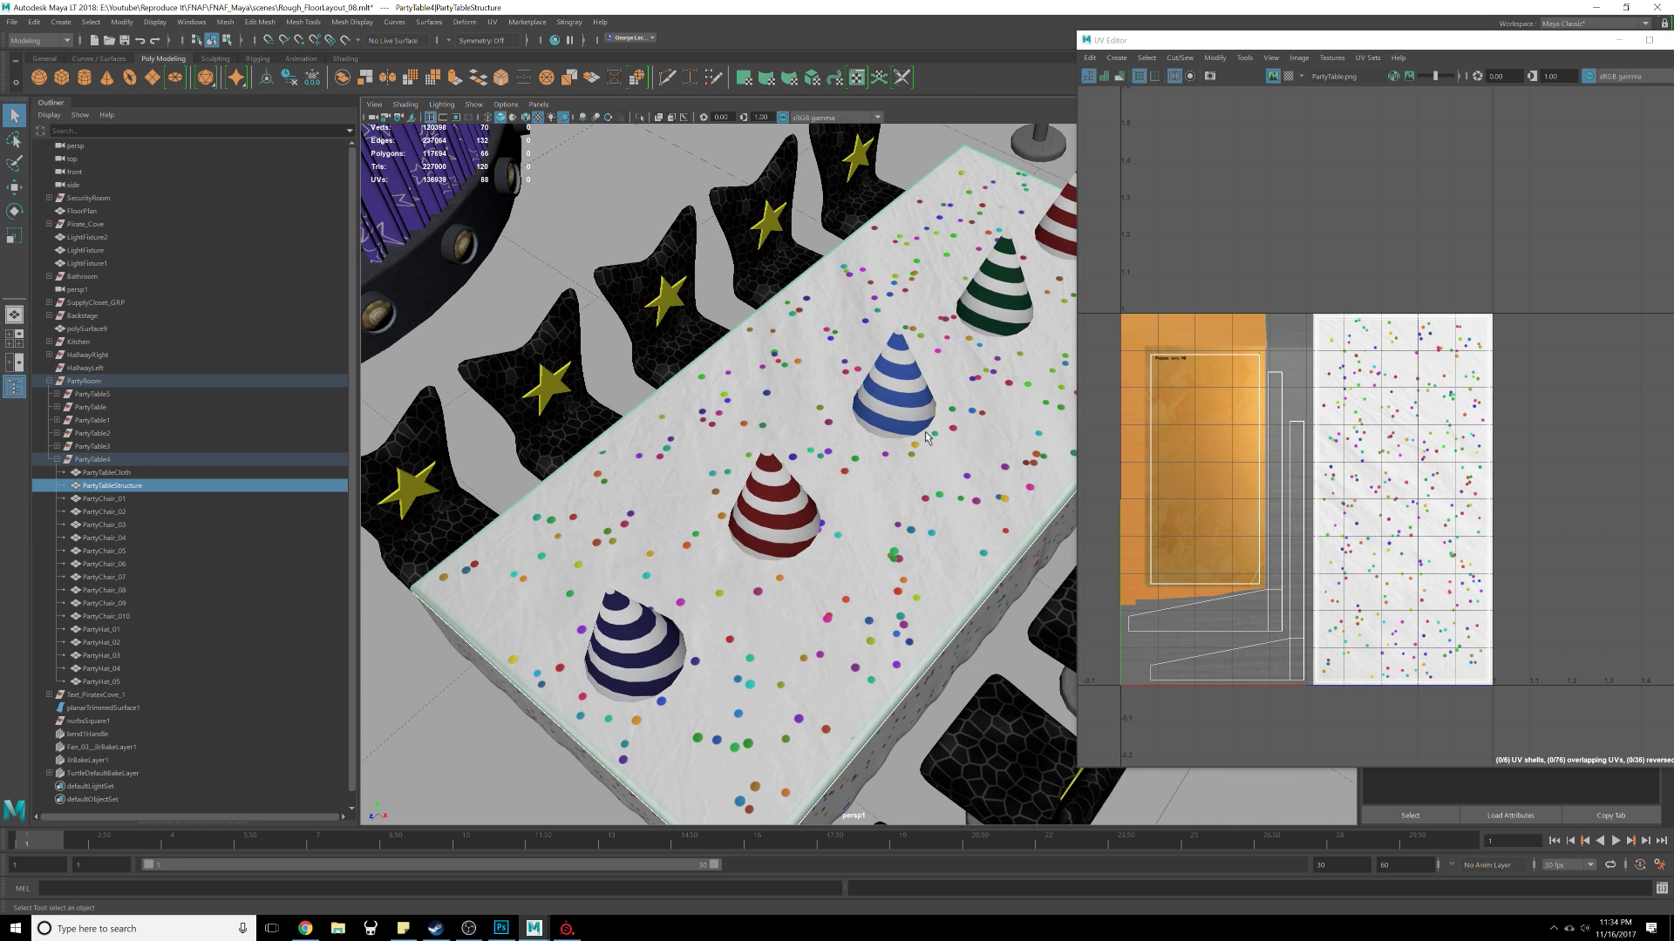
# Step: Select individual party hats on the table to inspect their UV shells
pyautogui.click(915, 416)
pyautogui.scroll(4, 1326, 529)
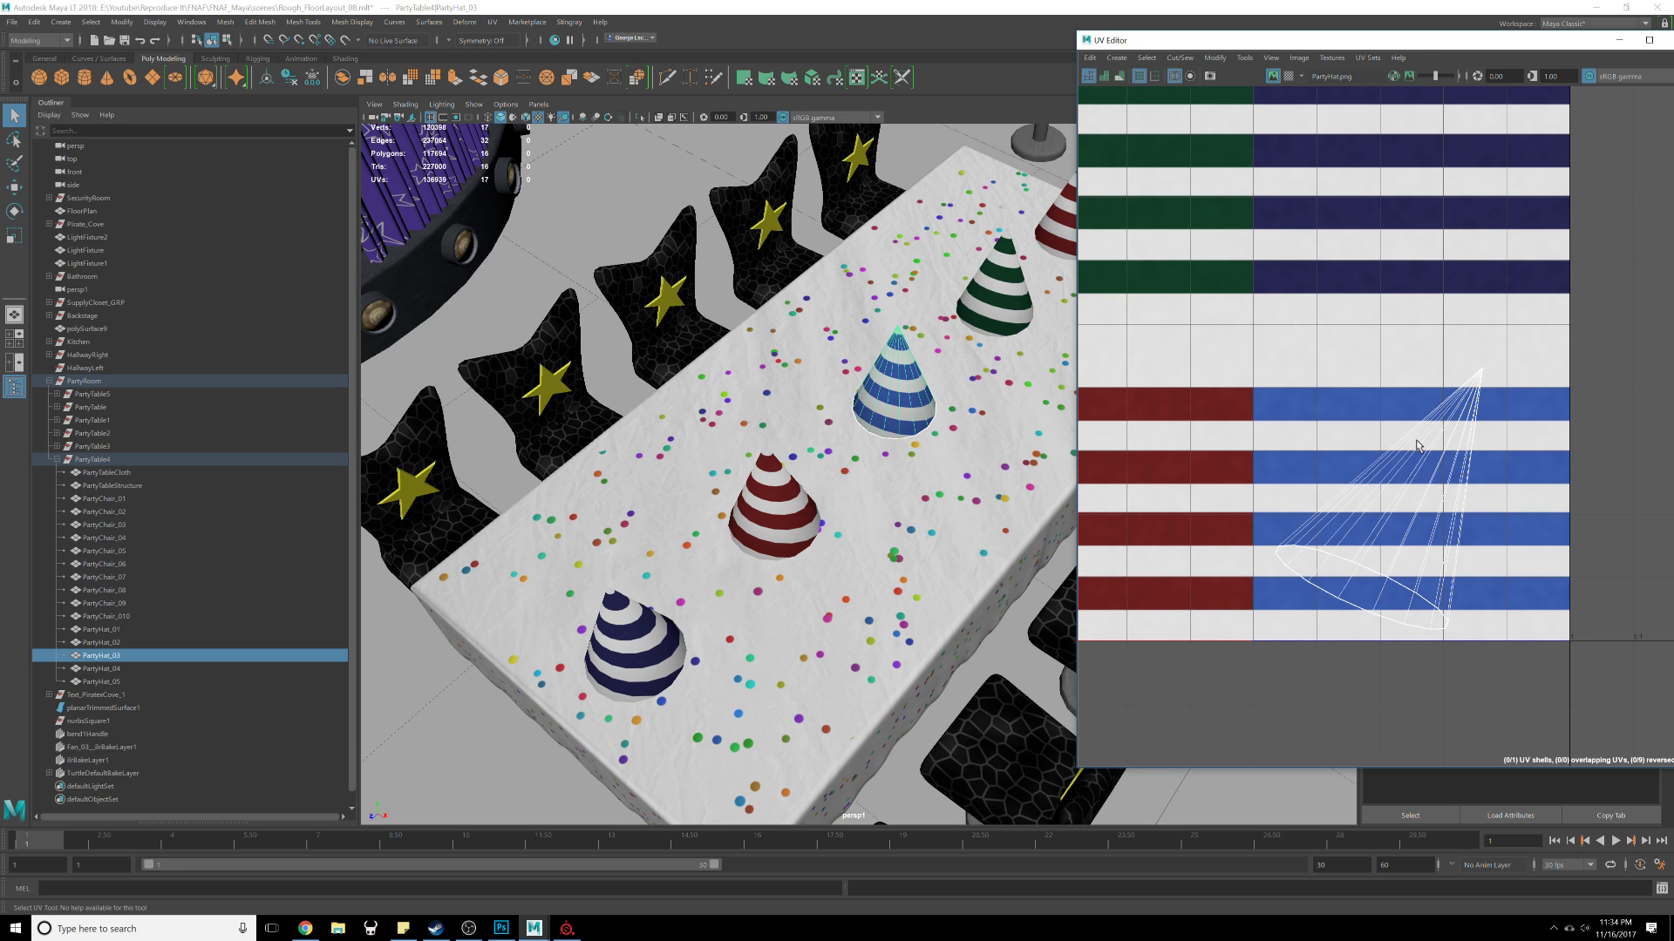
pyautogui.scroll(-5, 975, 384)
pyautogui.keyDown('alt'); pyautogui.moveTo(975, 384); pyautogui.dragTo(1031, 268, button='middle'); pyautogui.keyUp('alt')
pyautogui.scroll(4, 872, 393)
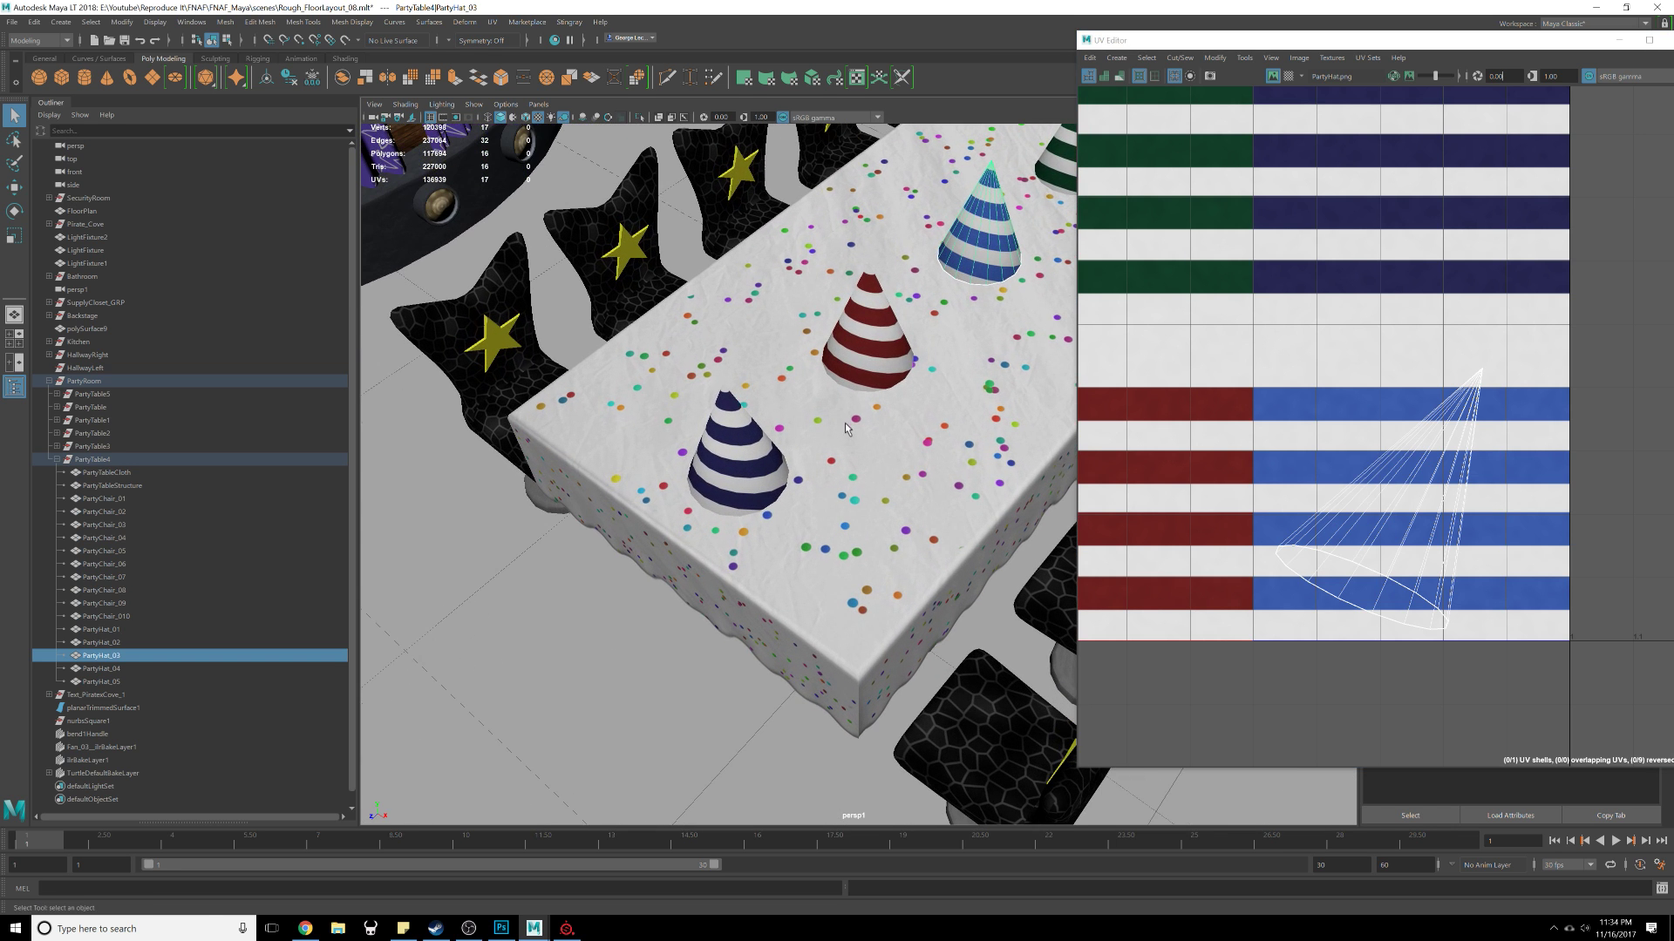
pyautogui.click(759, 468)
pyautogui.keyDown('alt'); pyautogui.moveTo(907, 318); pyautogui.dragTo(878, 418); pyautogui.keyUp('alt')
pyautogui.scroll(-3, 898, 357)
pyautogui.keyDown('shift'); pyautogui.click(879, 417); pyautogui.keyUp('shift')
pyautogui.keyDown('alt'); pyautogui.moveTo(957, 393); pyautogui.dragTo(821, 401, button='middle'); pyautogui.keyUp('alt')
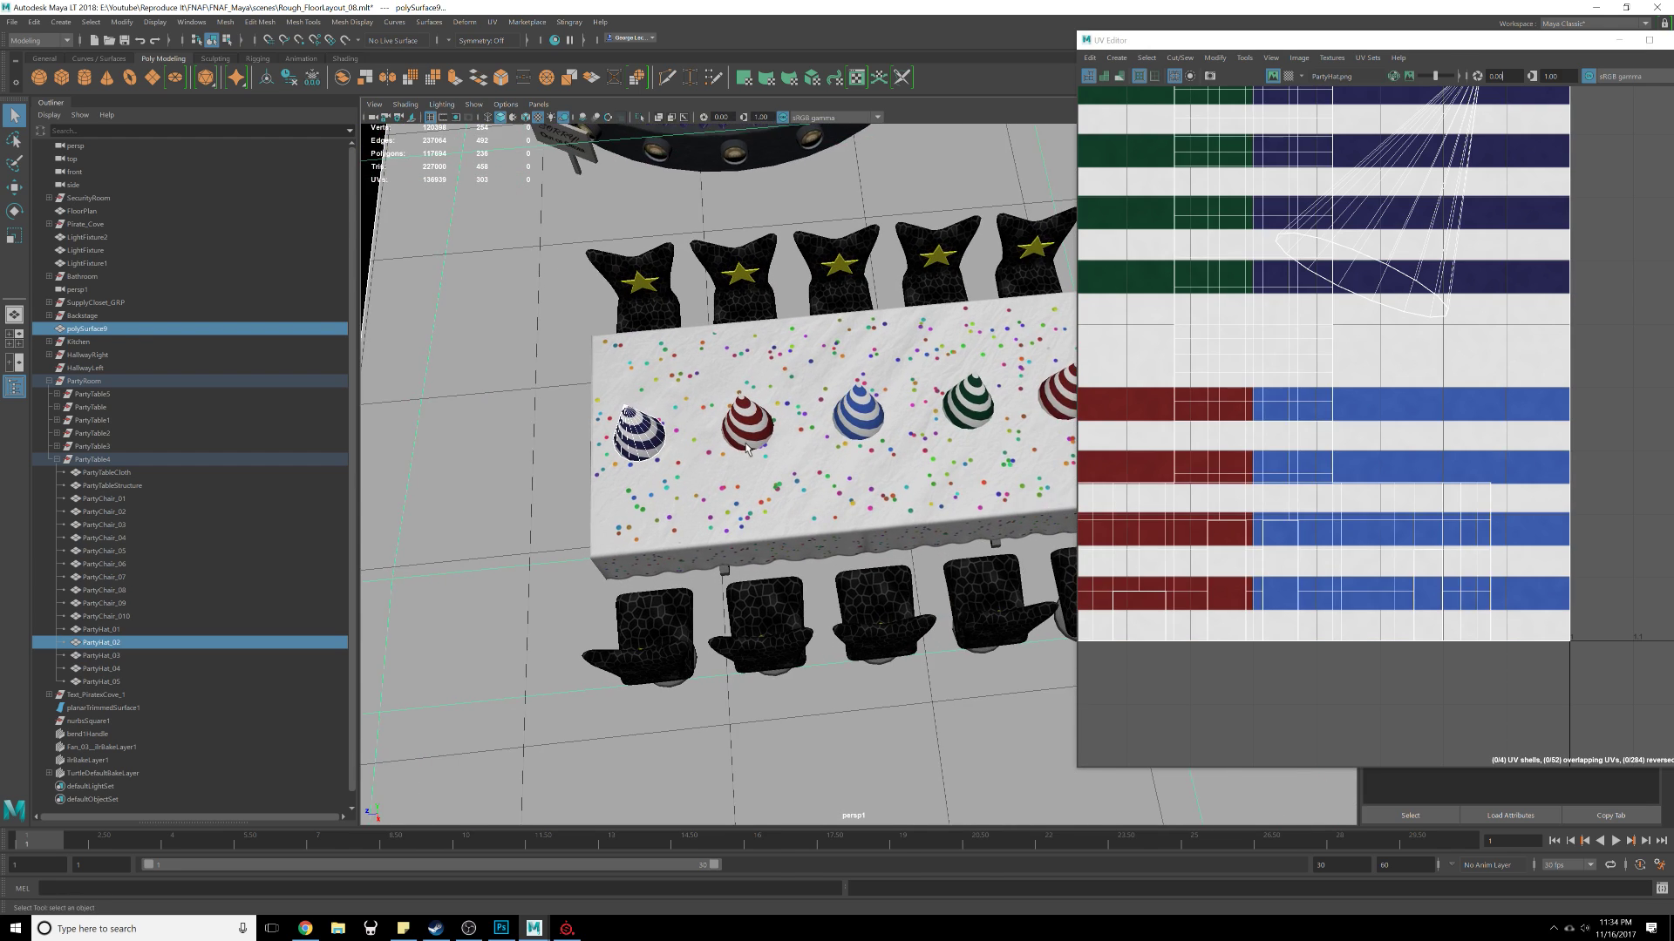
pyautogui.click(743, 443)
# Step: Select all five party hats on the table together to display their UVs
pyautogui.scroll(3, 748, 462)
pyautogui.keyDown('alt'); pyautogui.moveTo(776, 549); pyautogui.dragTo(778, 402); pyautogui.keyUp('alt')
pyautogui.click(742, 473)
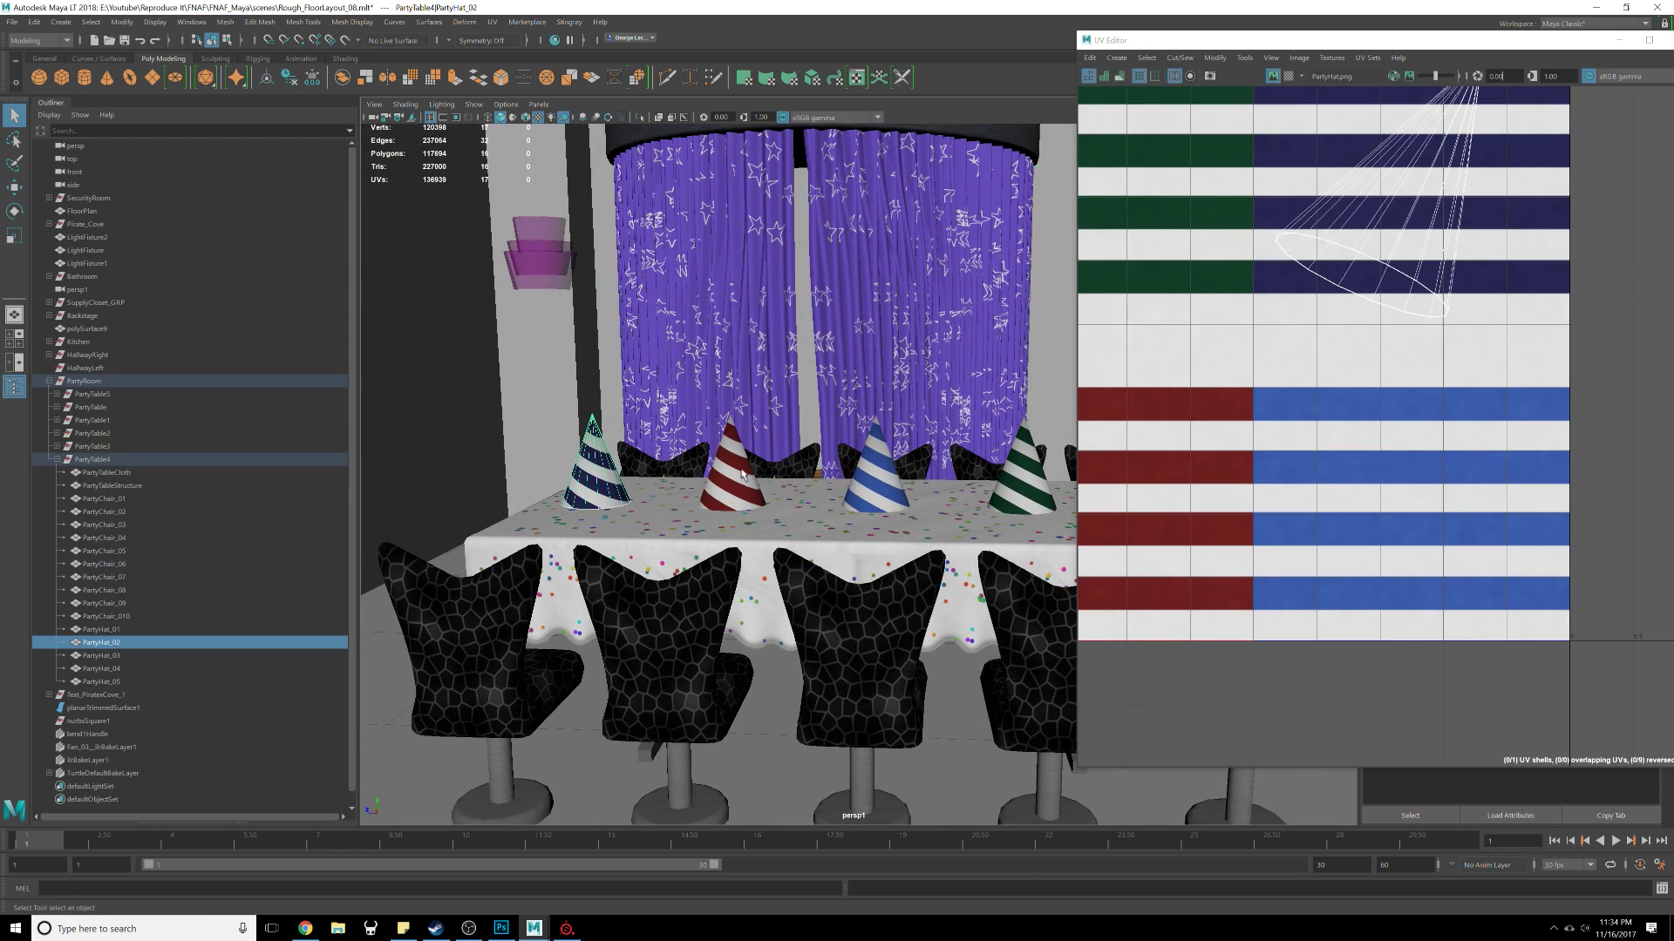
pyautogui.keyDown('shift'); pyautogui.click(743, 481); pyautogui.keyUp('shift')
pyautogui.keyDown('shift'); pyautogui.click(877, 486); pyautogui.keyUp('shift')
pyautogui.keyDown('alt'); pyautogui.moveTo(1012, 491); pyautogui.dragTo(853, 494, button='middle'); pyautogui.keyUp('alt')
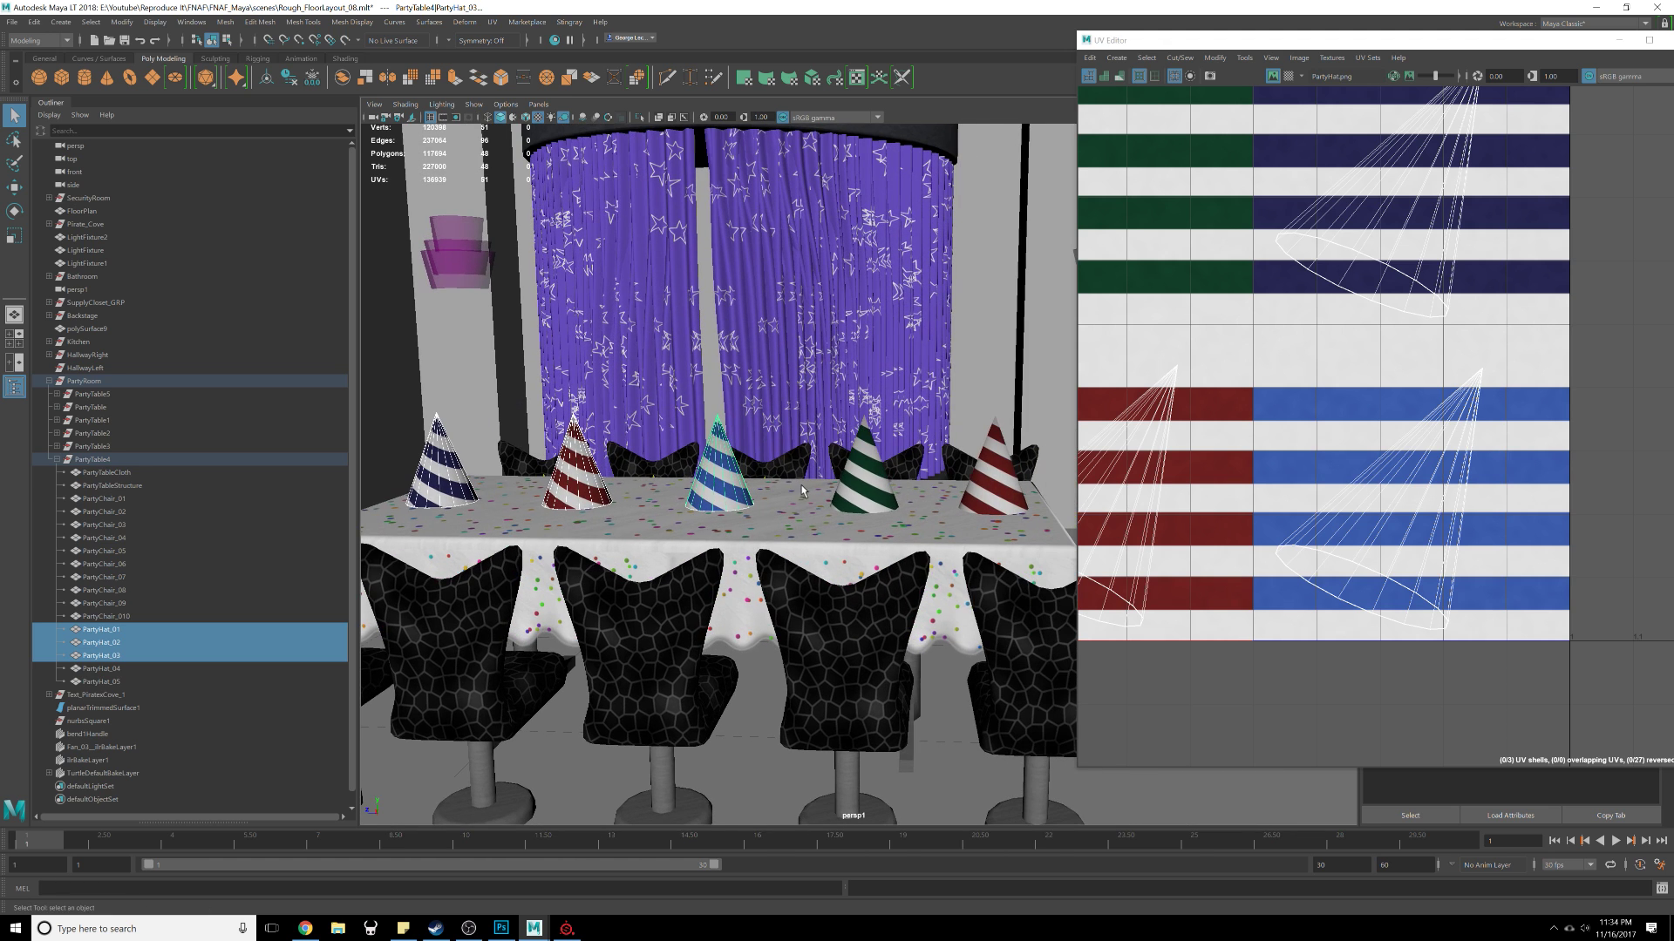
pyautogui.keyDown('shift'); pyautogui.click(859, 495); pyautogui.keyUp('shift')
pyautogui.keyDown('shift'); pyautogui.click(999, 491); pyautogui.keyUp('shift')
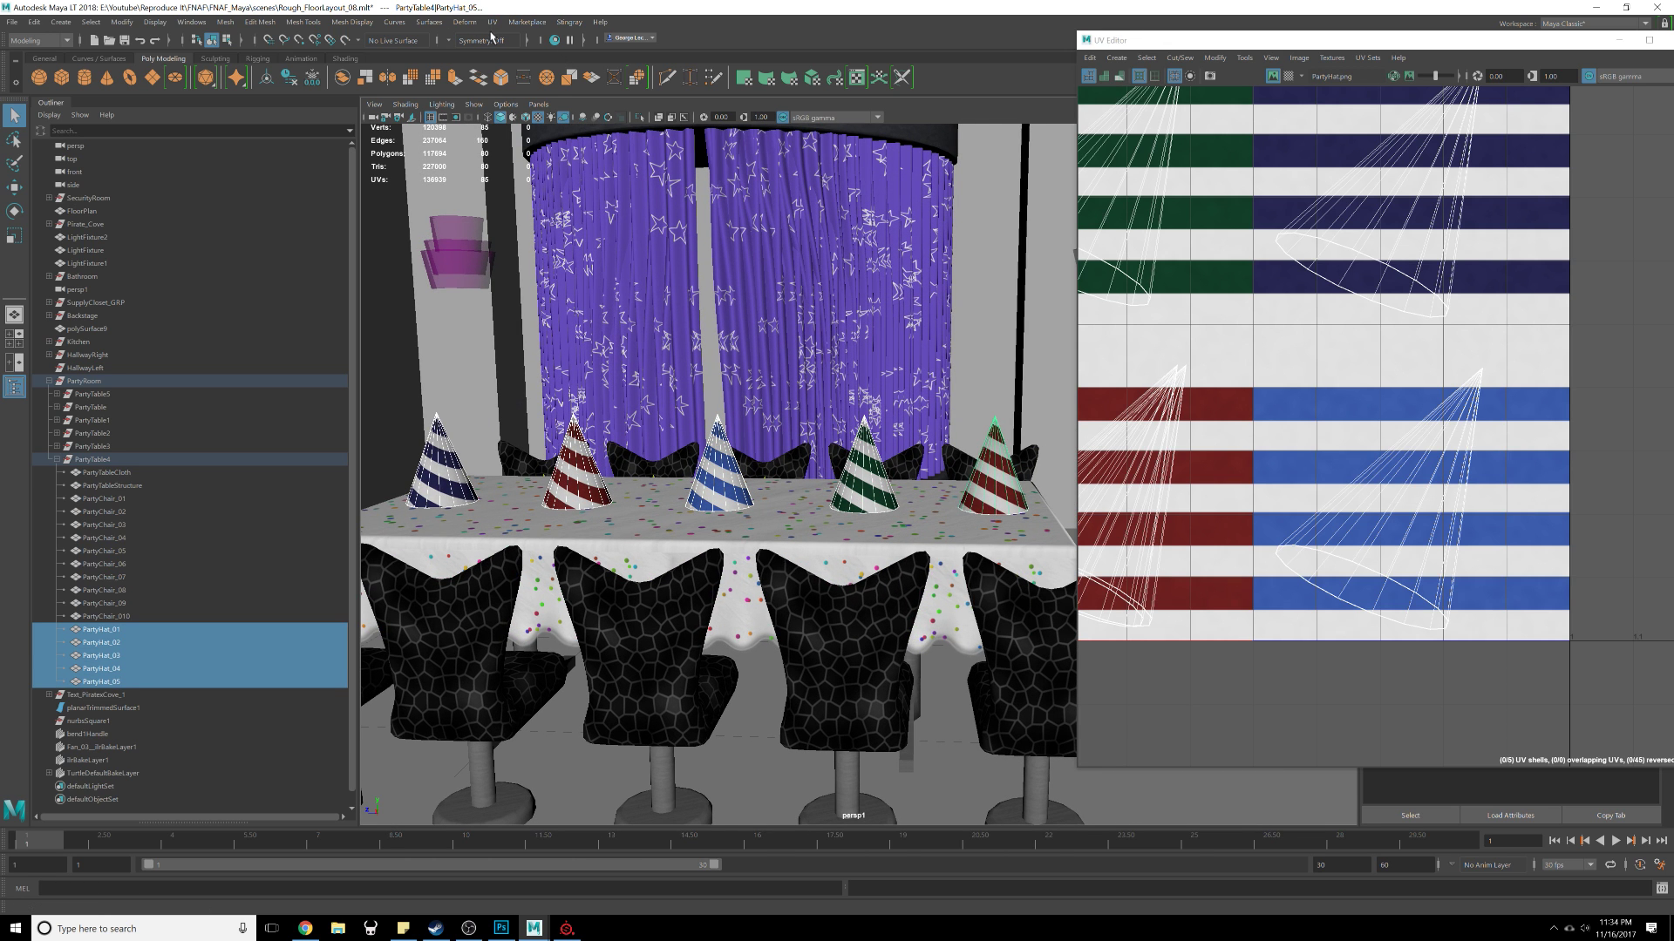
# Step: Try to apply a planar UV projection to the five selected party hats
pyautogui.click(492, 22)
pyautogui.click(492, 22)
pyautogui.click(492, 22)
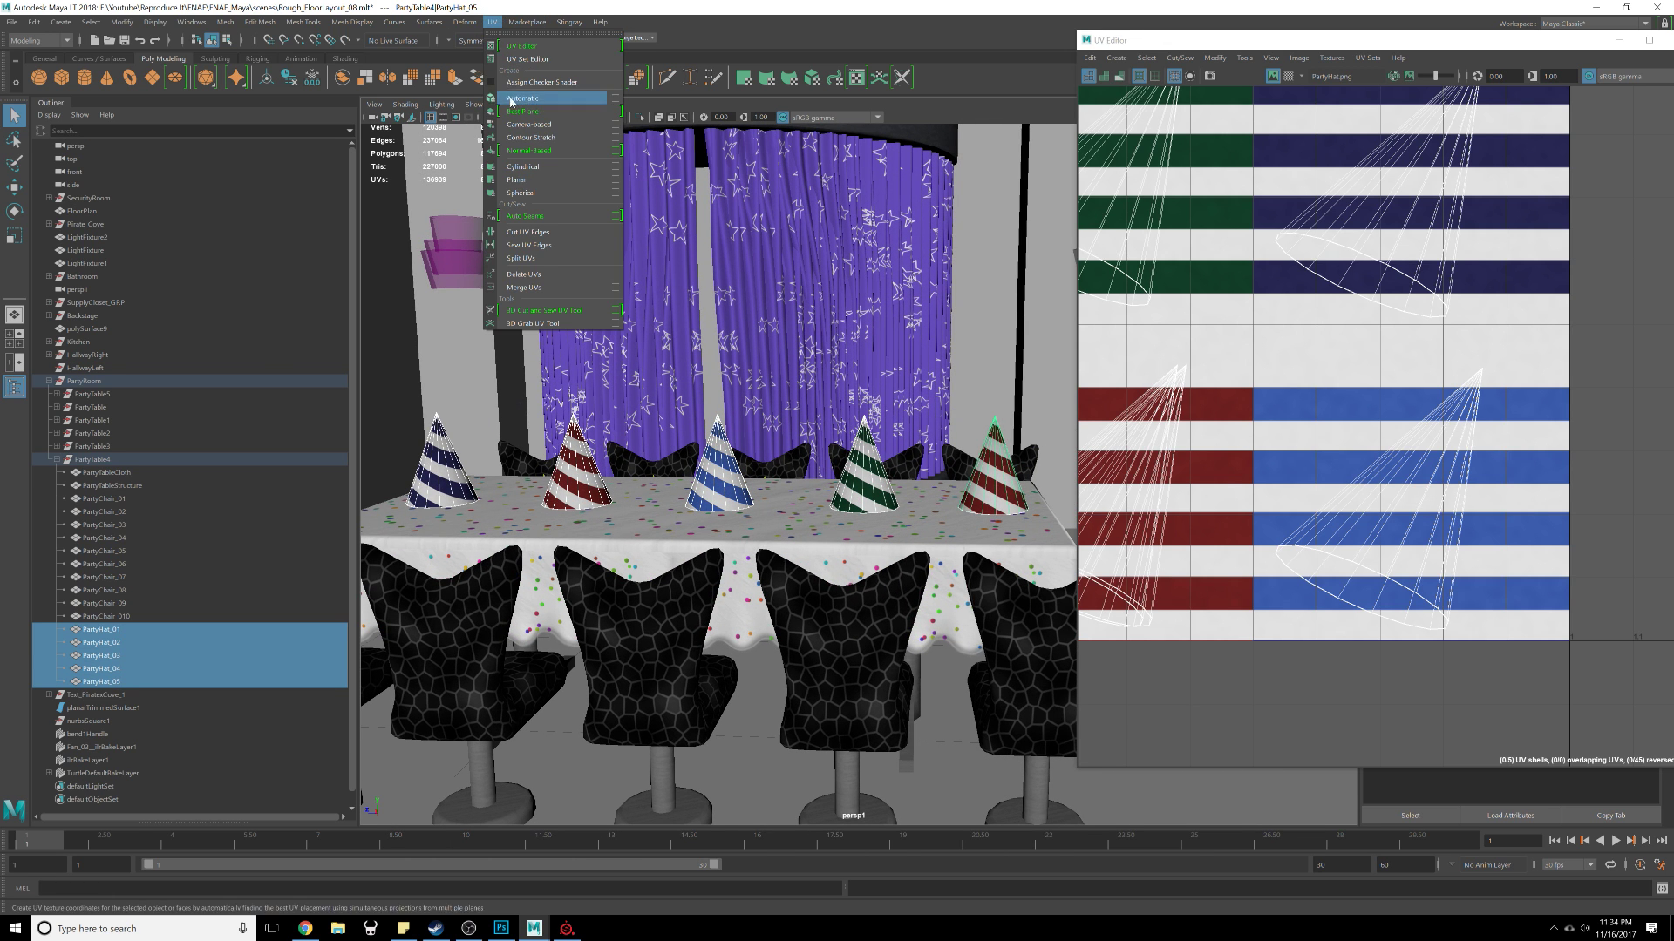
pyautogui.click(547, 181)
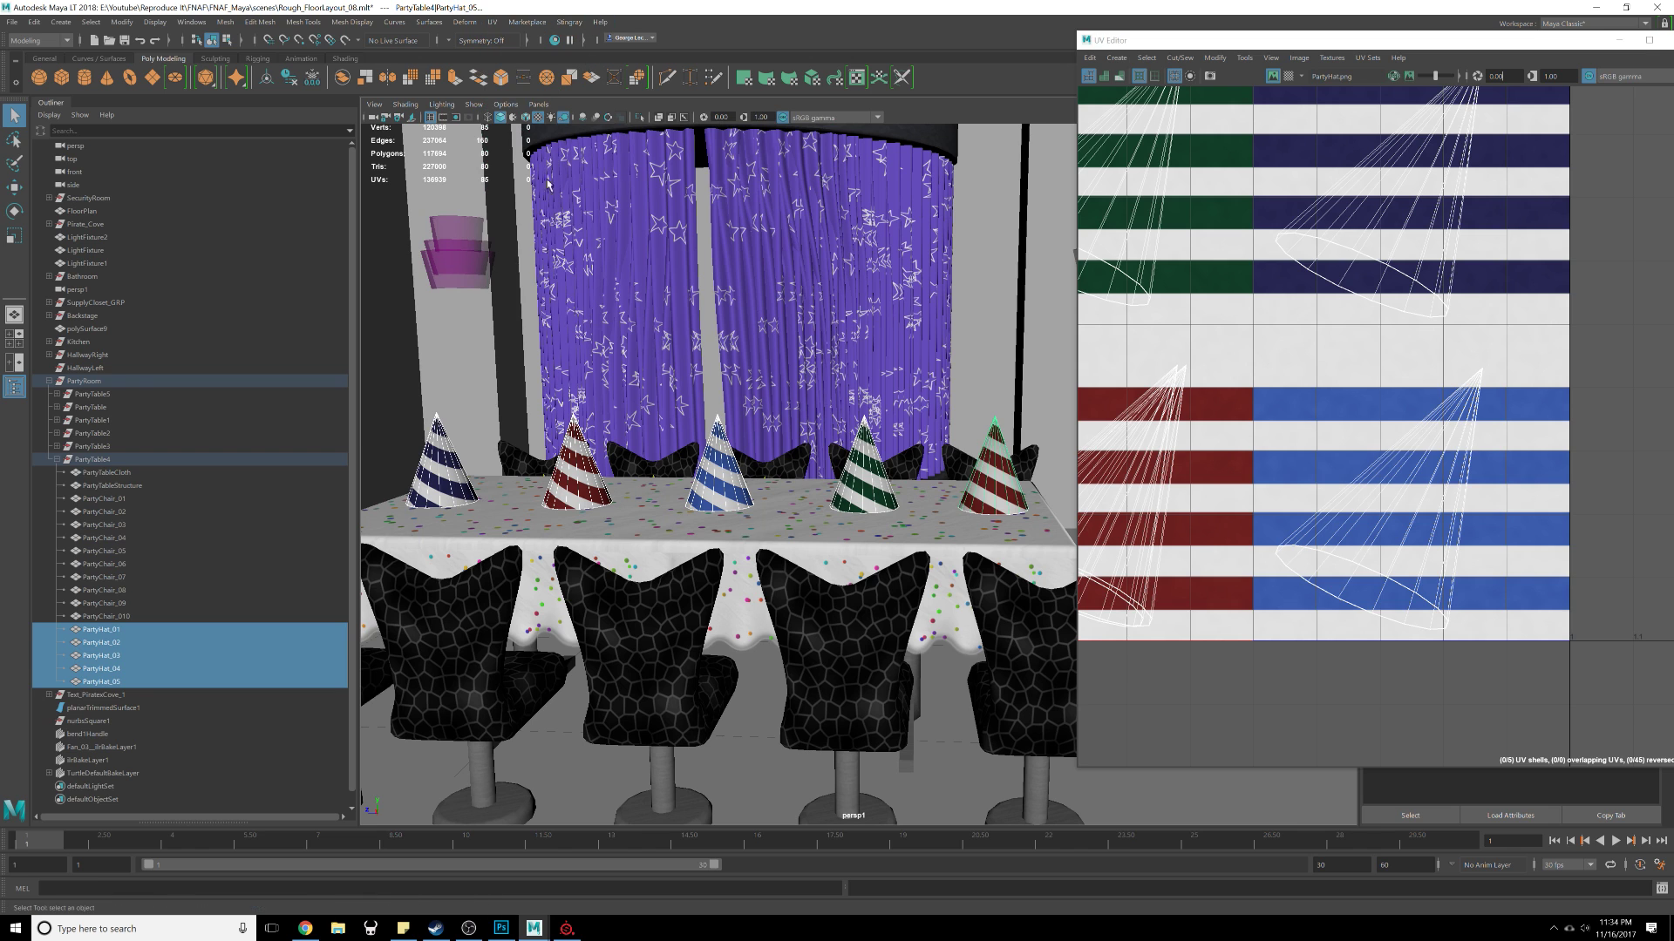
# Step: Select the leftmost party hat and apply a planar UV projection to it with the default options
pyautogui.click(445, 501)
pyautogui.click(493, 22)
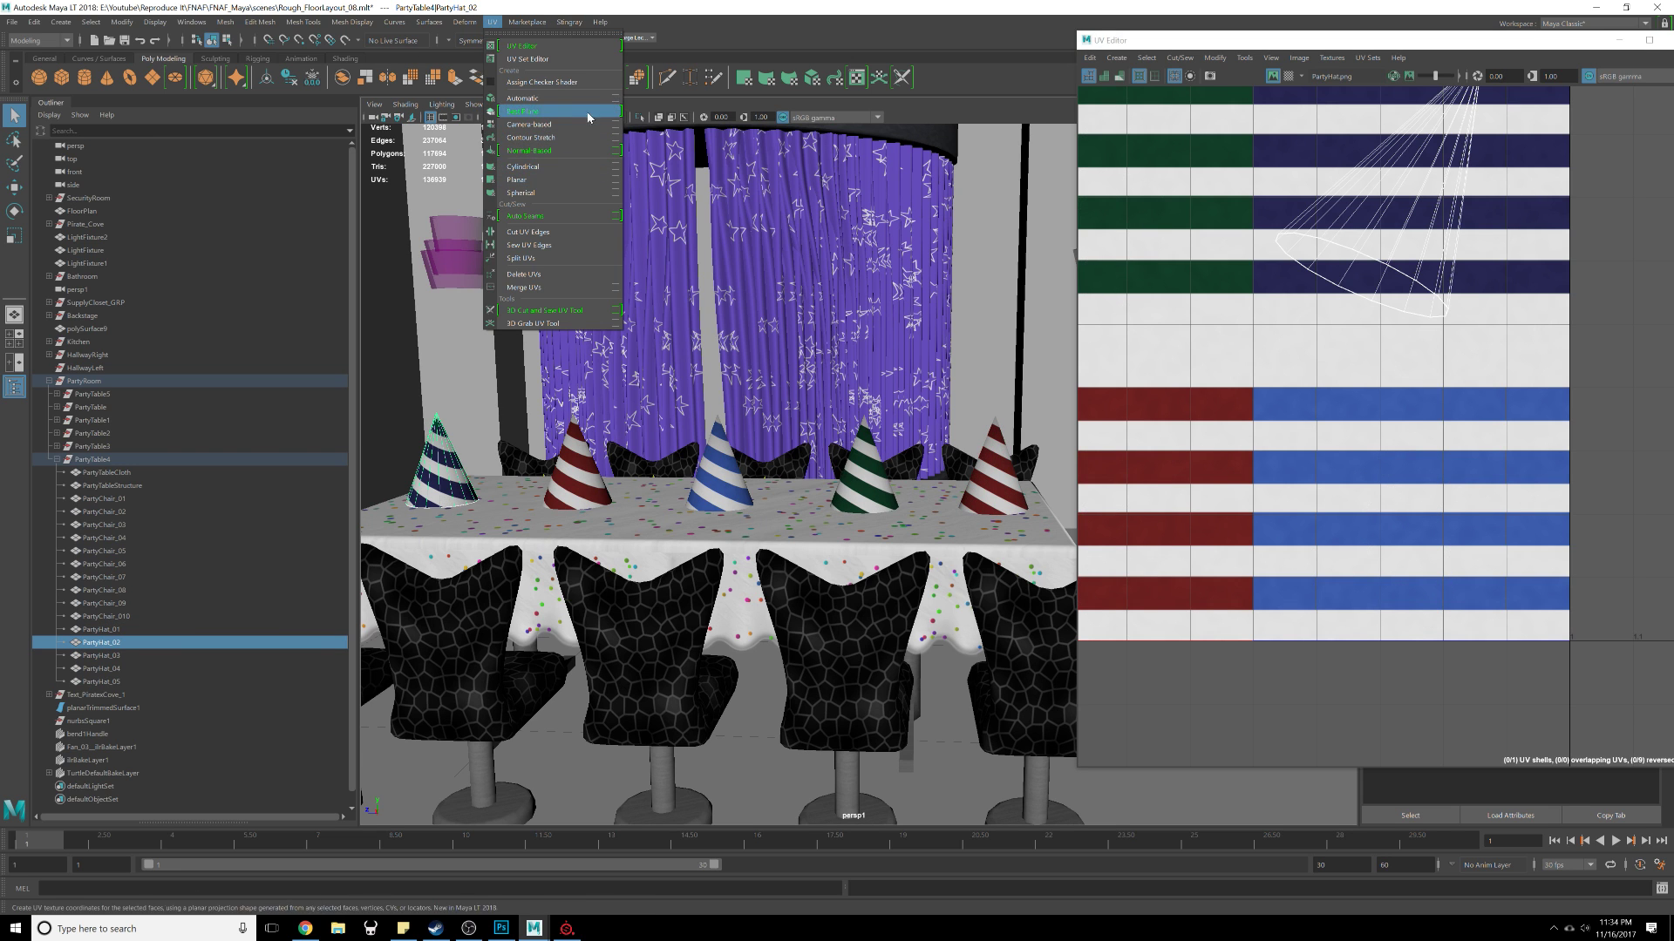
pyautogui.click(615, 180)
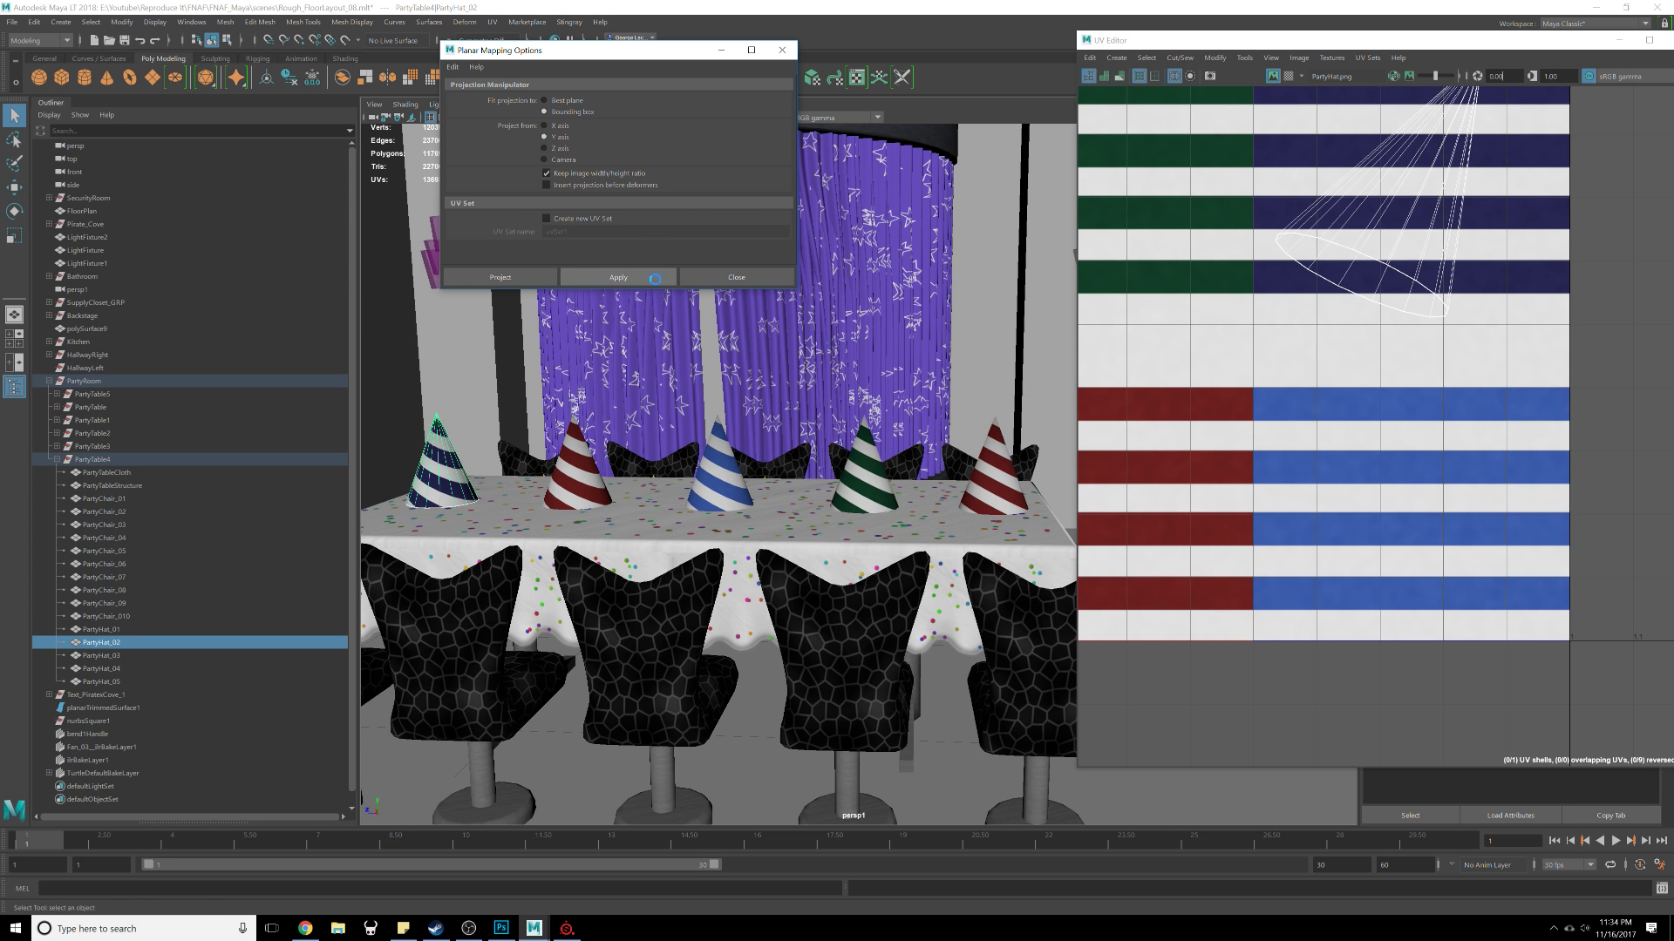
pyautogui.click(649, 280)
pyautogui.click(715, 279)
# Step: Zoom and orbit around the table to inspect the hat's new planar projection
pyautogui.keyDown('alt'); pyautogui.moveTo(1514, 362); pyautogui.dragTo(1587, 483, button='middle'); pyautogui.keyUp('alt')
pyautogui.scroll(-2, 1366, 470)
pyautogui.scroll(-8, 1377, 458)
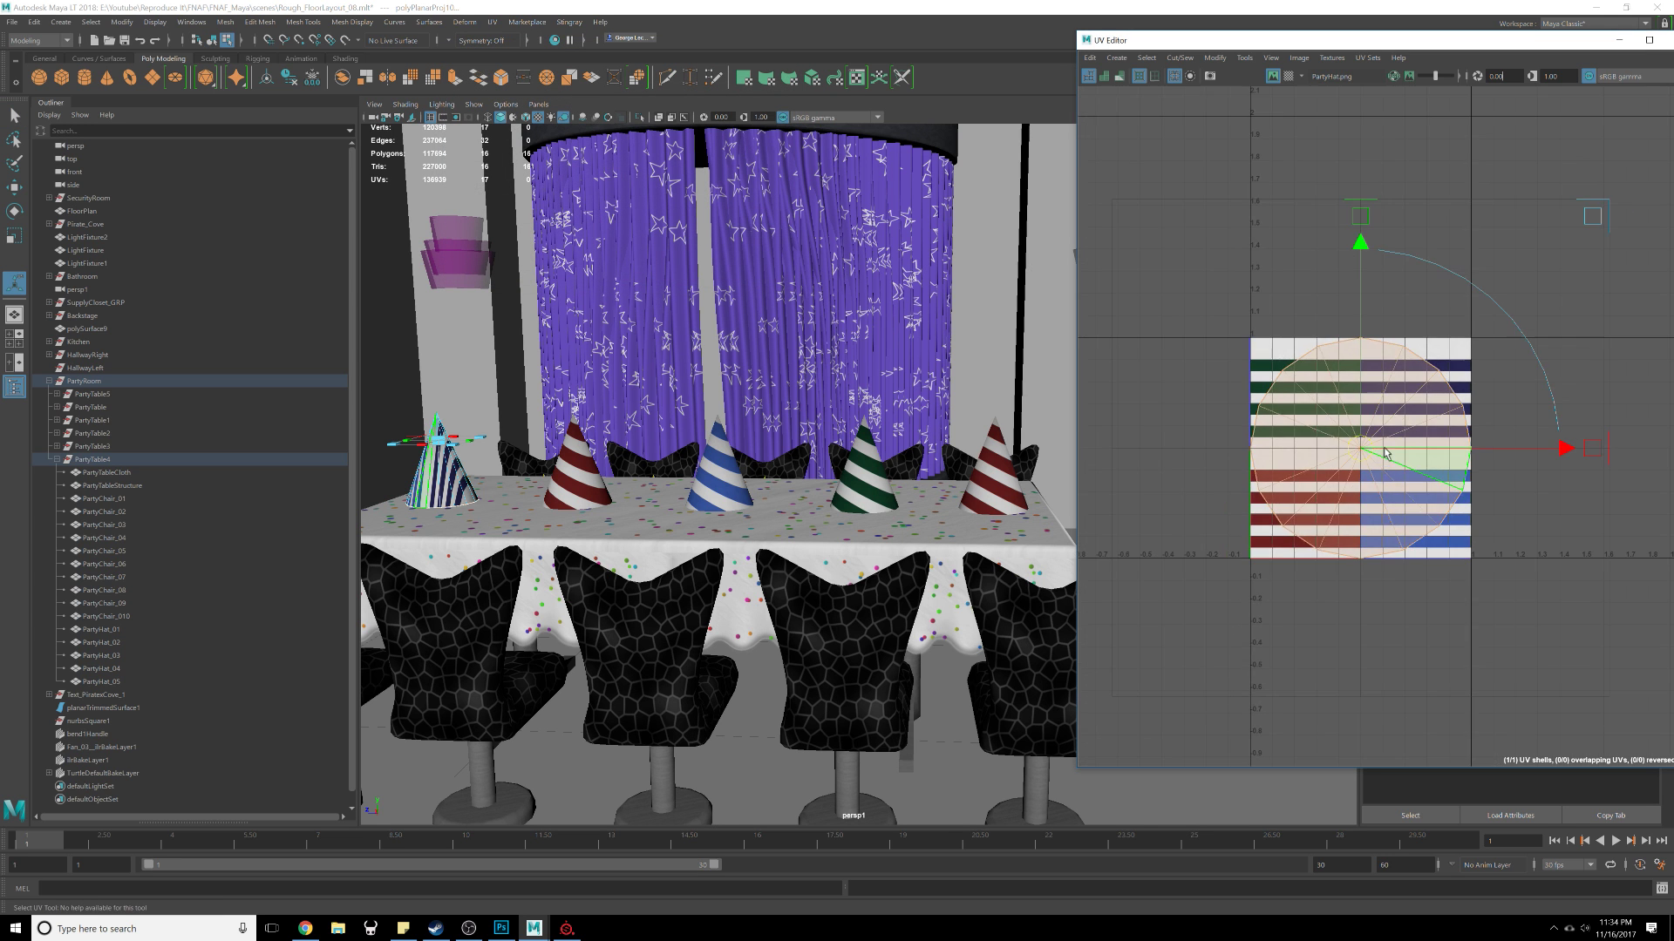
pyautogui.scroll(7, 1391, 455)
pyautogui.keyDown('alt'); pyautogui.moveTo(497, 570); pyautogui.dragTo(781, 612, button='middle'); pyautogui.keyUp('alt')
pyautogui.keyDown('alt'); pyautogui.moveTo(781, 612); pyautogui.dragTo(796, 572); pyautogui.keyUp('alt')
pyautogui.scroll(6, 796, 580)
pyautogui.keyDown('alt'); pyautogui.moveTo(806, 614); pyautogui.dragTo(784, 579, button='middle'); pyautogui.keyUp('alt')
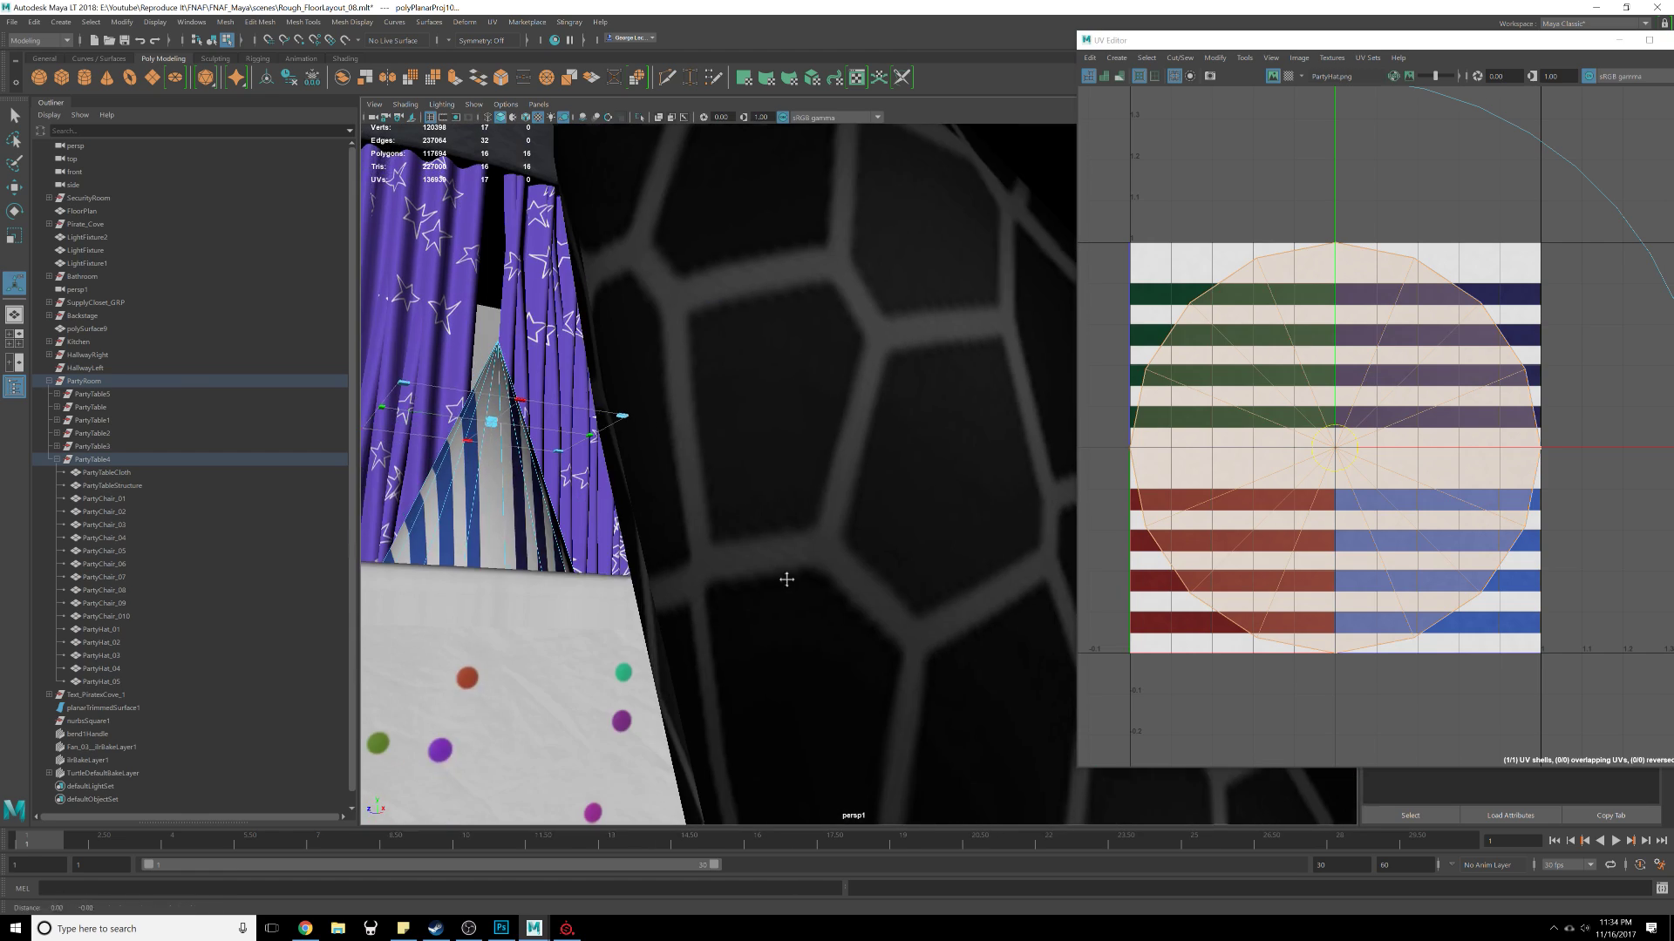
pyautogui.keyDown('alt'); pyautogui.moveTo(785, 579); pyautogui.dragTo(841, 502); pyautogui.keyUp('alt')
pyautogui.keyDown('alt'); pyautogui.moveTo(841, 502); pyautogui.dragTo(876, 383, button='middle'); pyautogui.keyUp('alt')
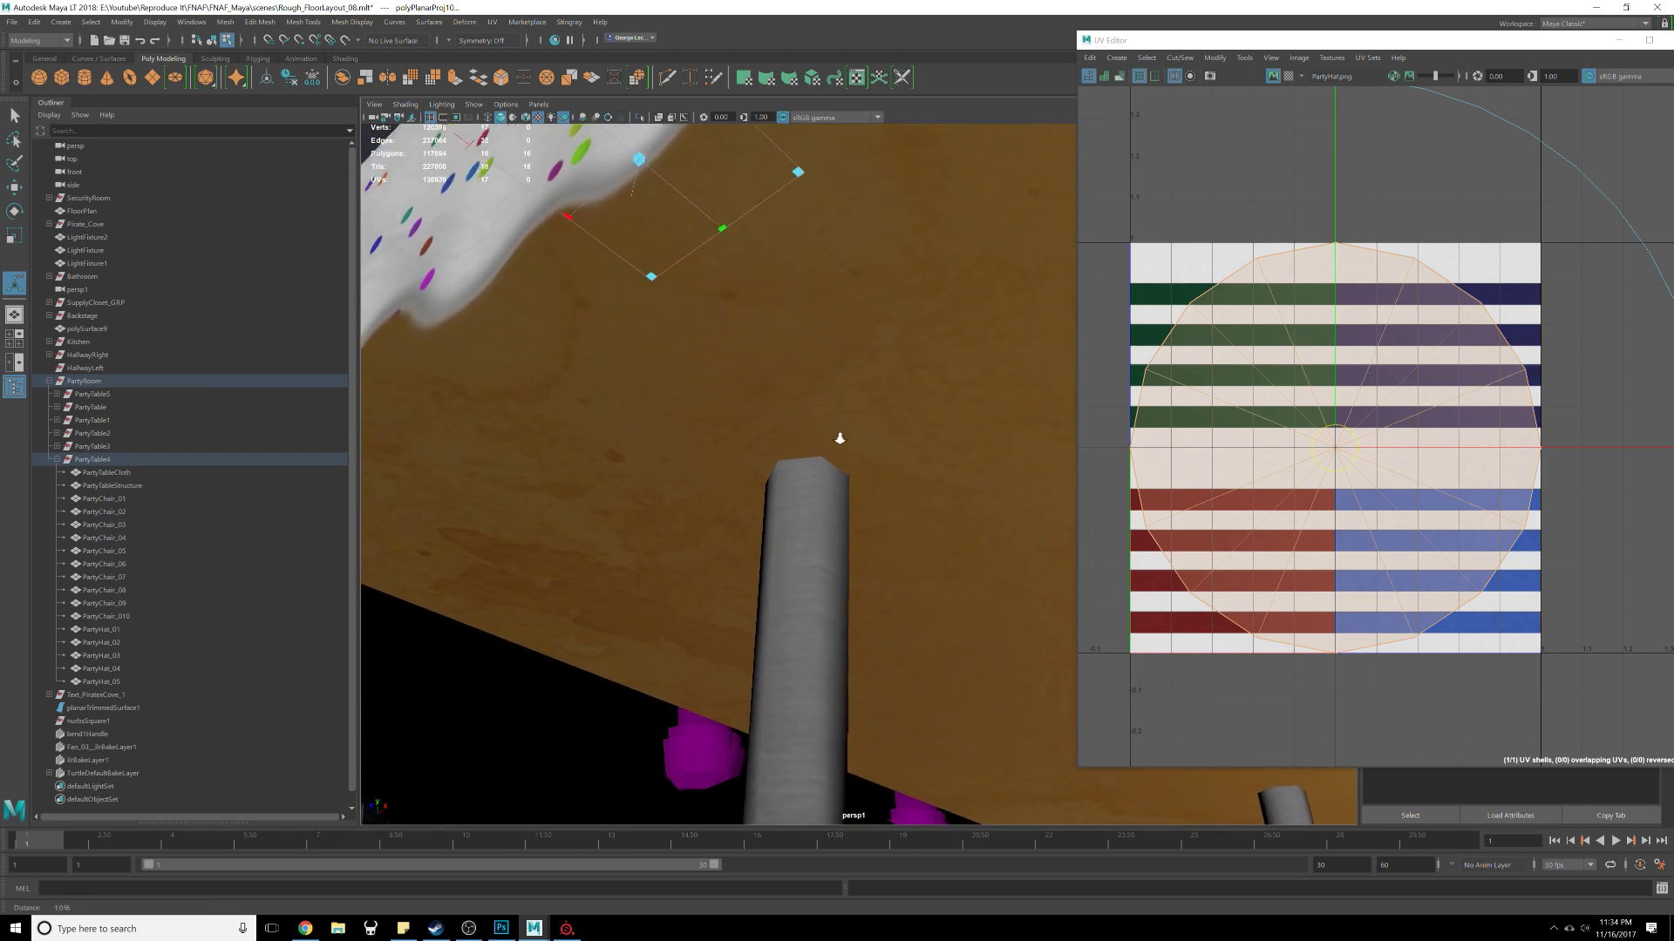
pyautogui.scroll(5, 840, 441)
pyautogui.keyDown('alt'); pyautogui.moveTo(856, 367); pyautogui.dragTo(766, 504); pyautogui.keyUp('alt')
pyautogui.scroll(-6, 777, 471)
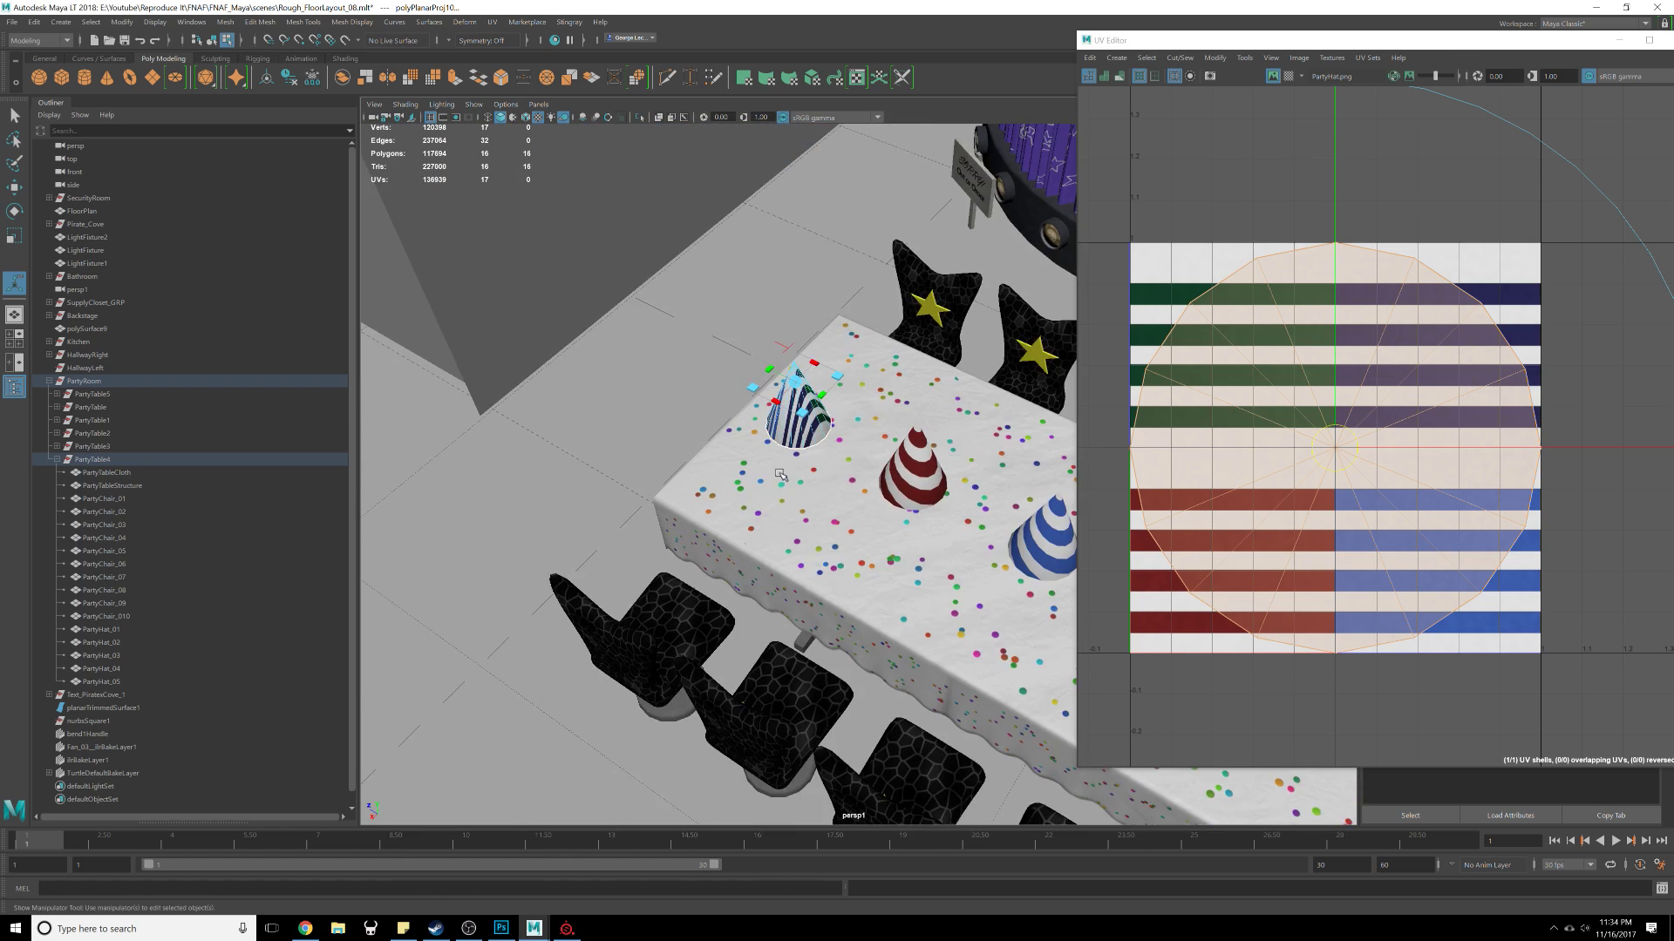
pyautogui.keyDown('alt'); pyautogui.moveTo(857, 445); pyautogui.dragTo(584, 426, button='middle'); pyautogui.keyUp('alt')
pyautogui.keyDown('alt'); pyautogui.moveTo(584, 425); pyautogui.dragTo(810, 445); pyautogui.keyUp('alt')
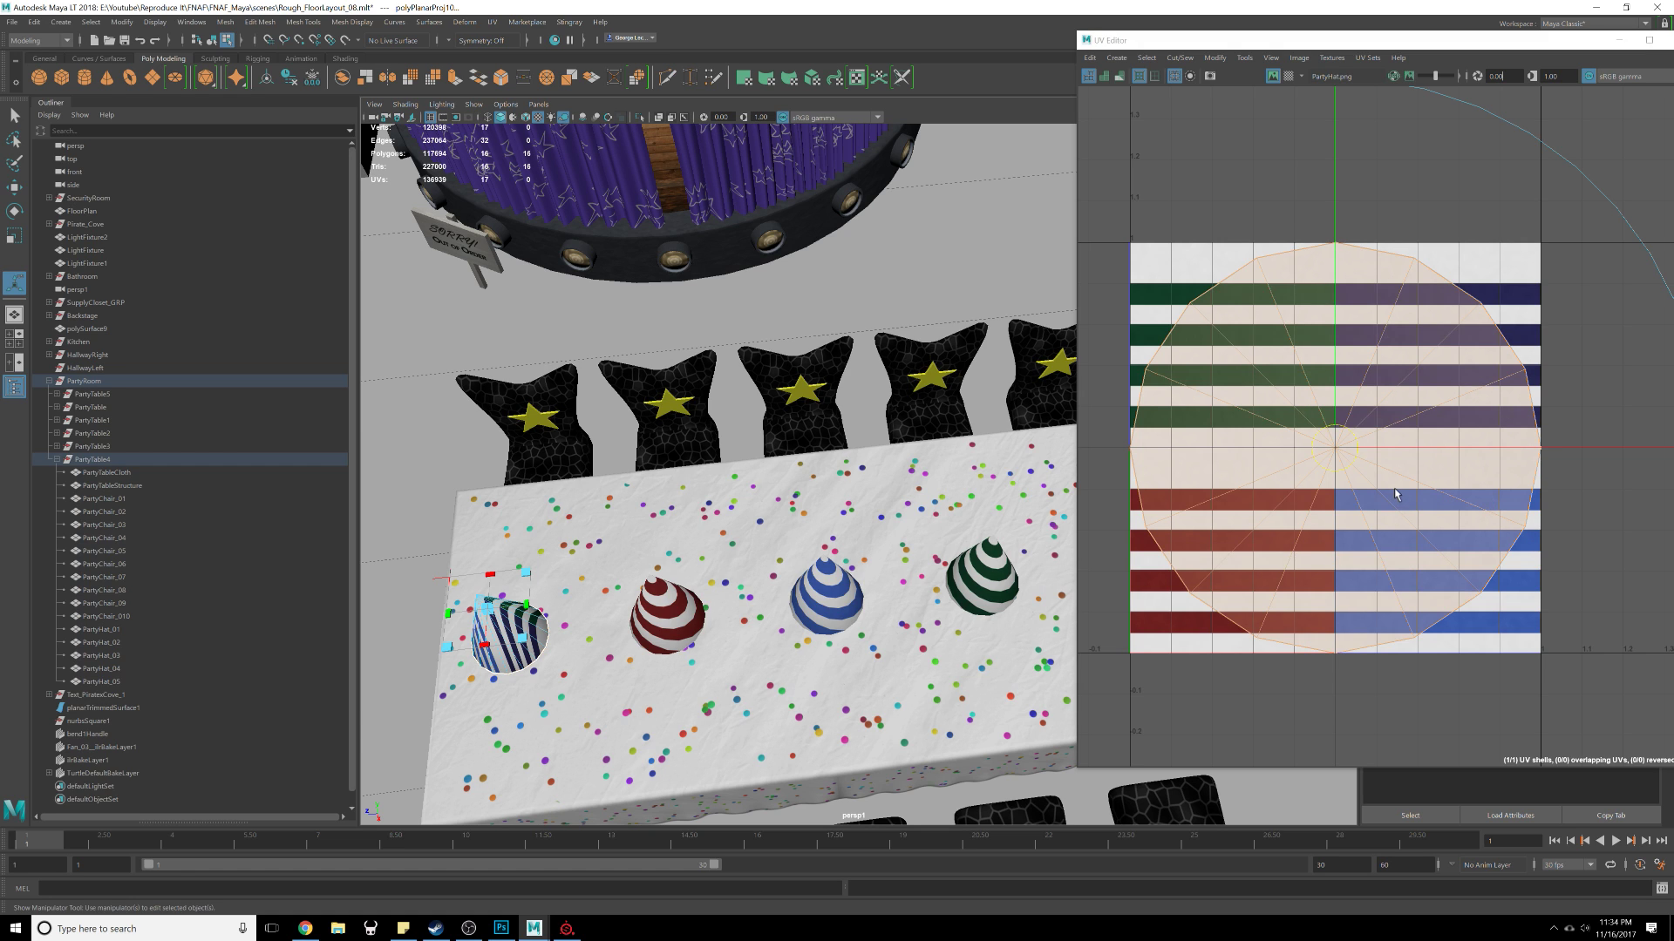
# Step: Scale the hat's planar UVs down and move them onto the green-striped quadrant of the texture
pyautogui.press('e')
pyautogui.press('f')
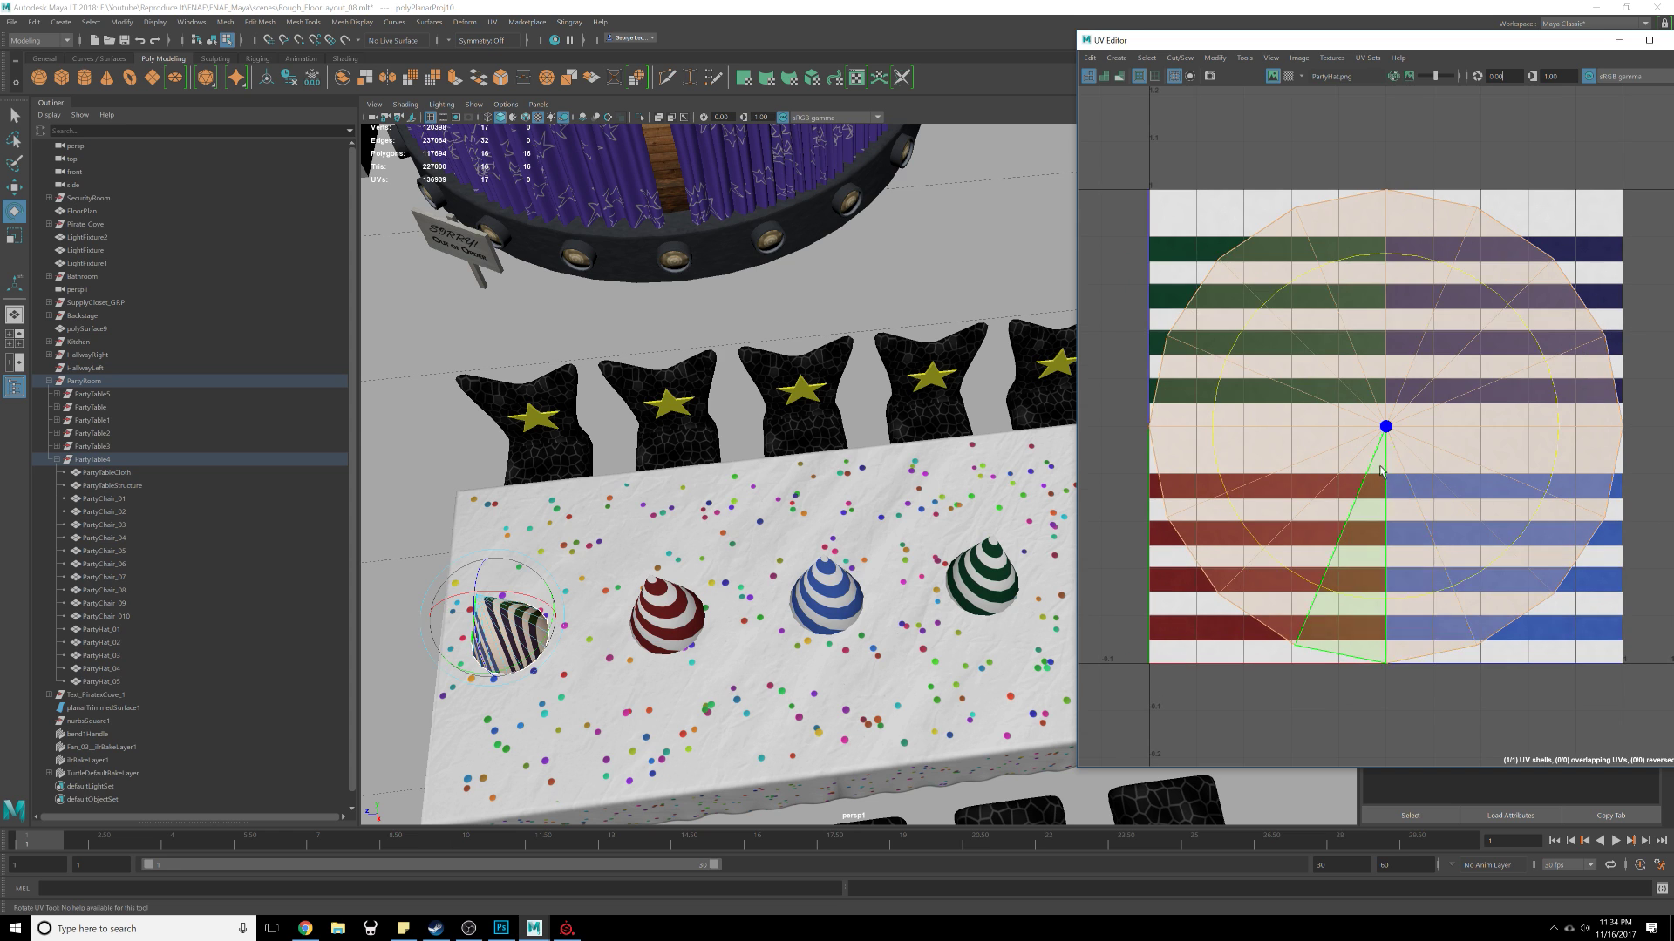
pyautogui.press('w')
pyautogui.press('e')
pyautogui.press('r')
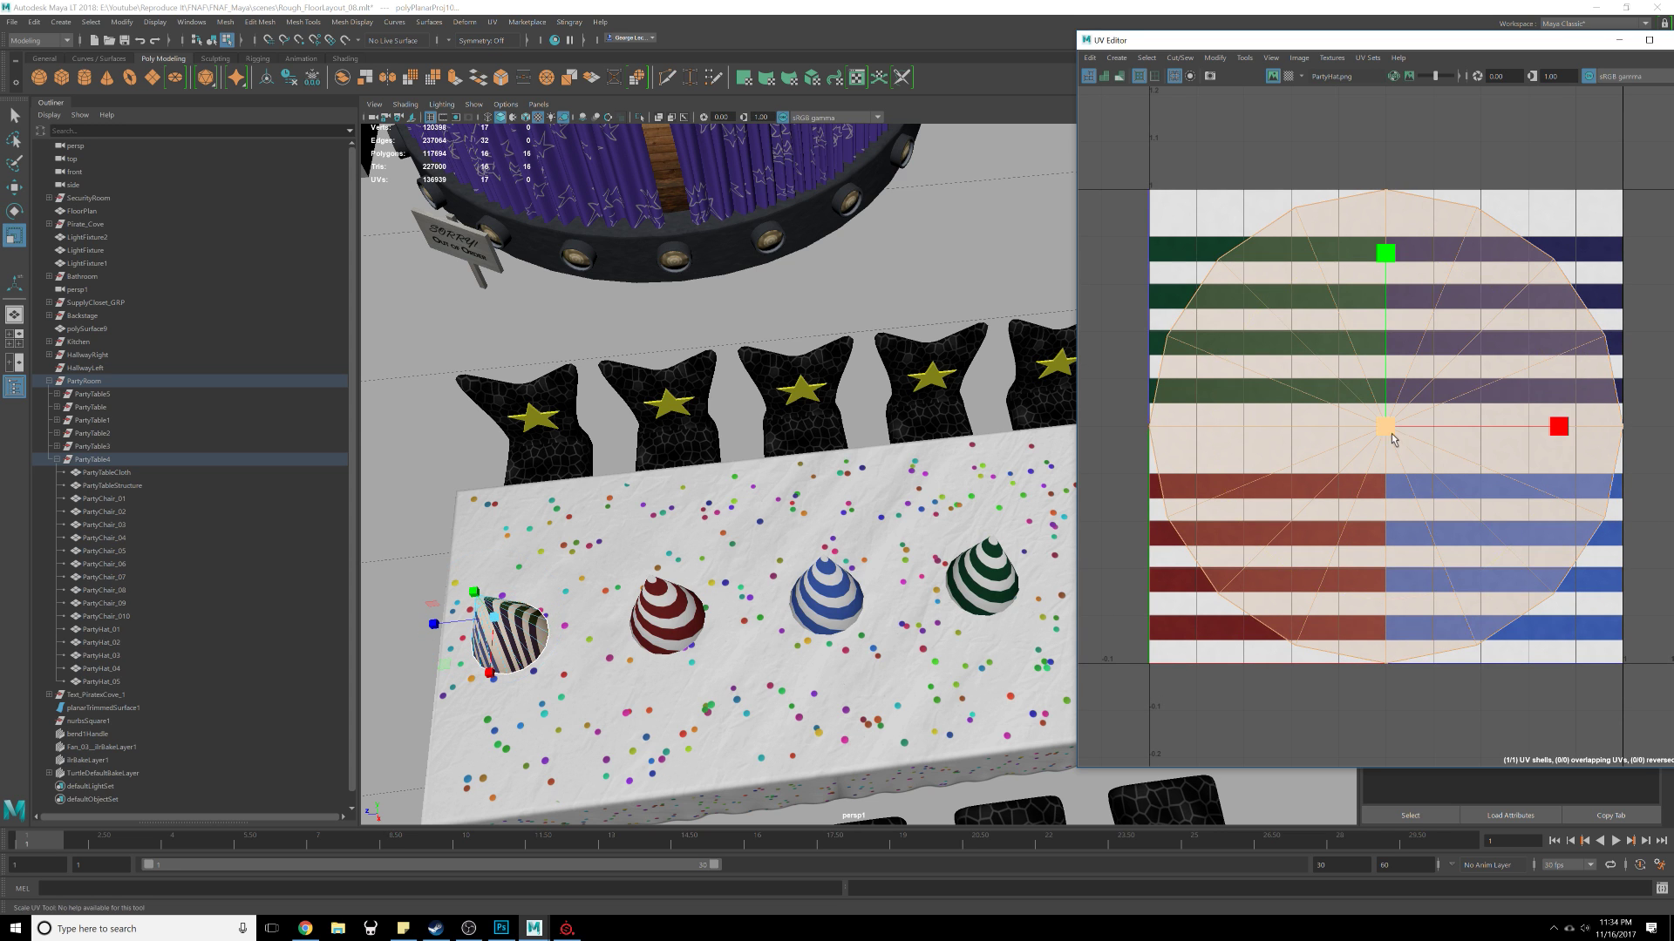
pyautogui.moveTo(1390, 441); pyautogui.dragTo(1290, 456)
pyautogui.press('w')
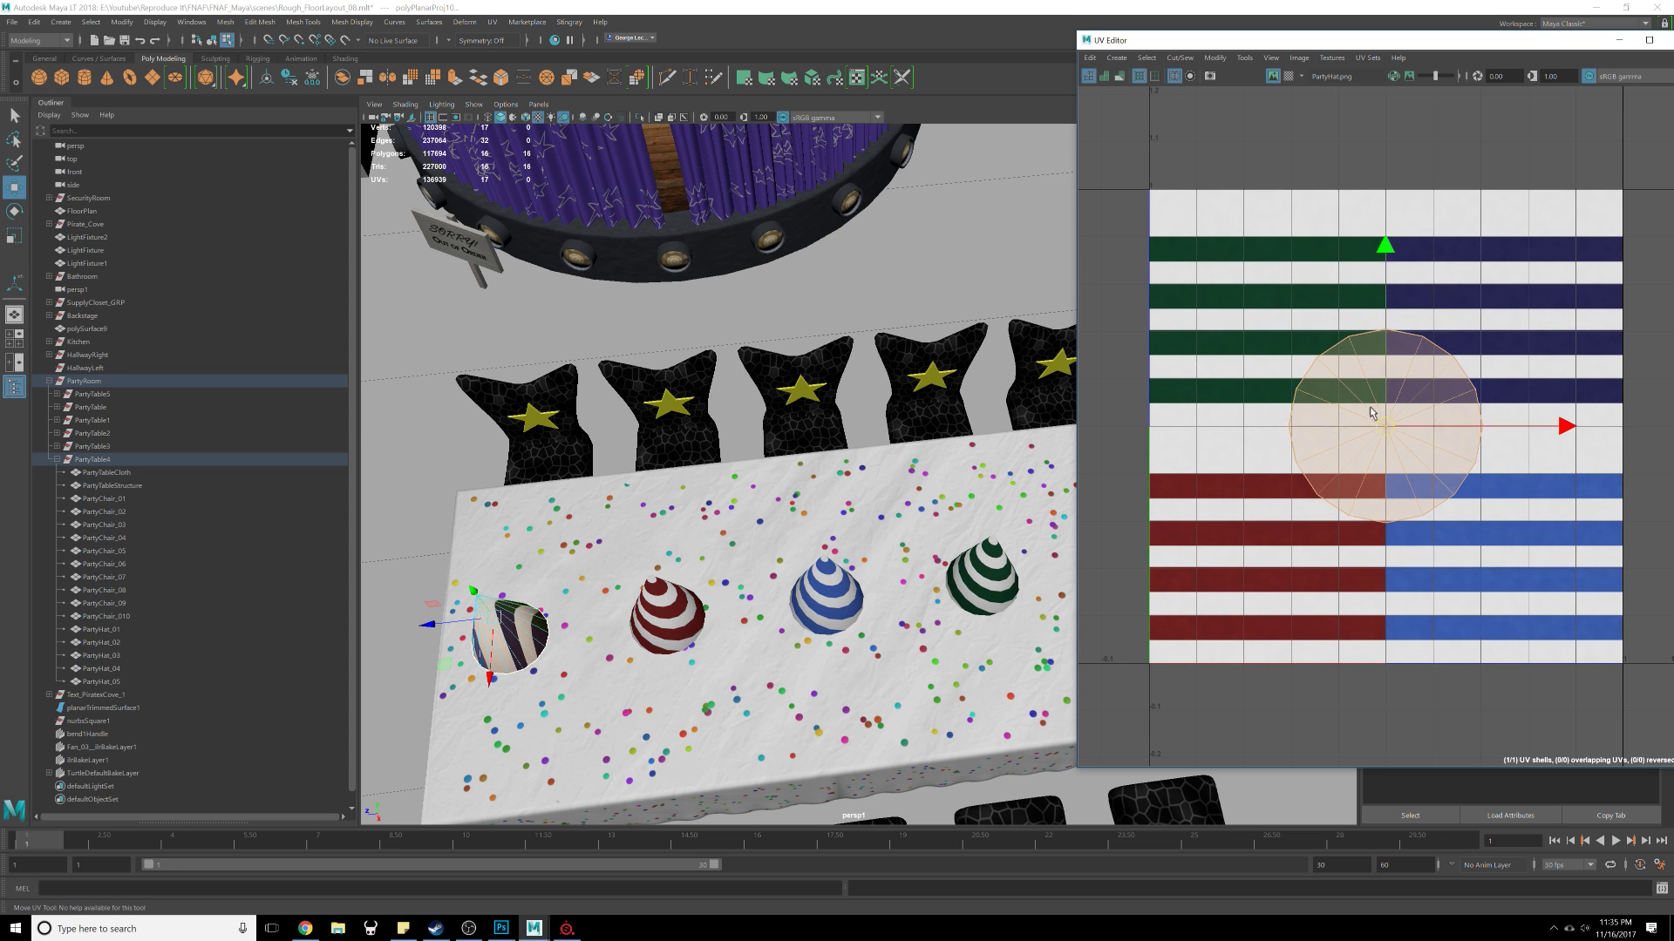
pyautogui.moveTo(1385, 426); pyautogui.dragTo(1262, 309)
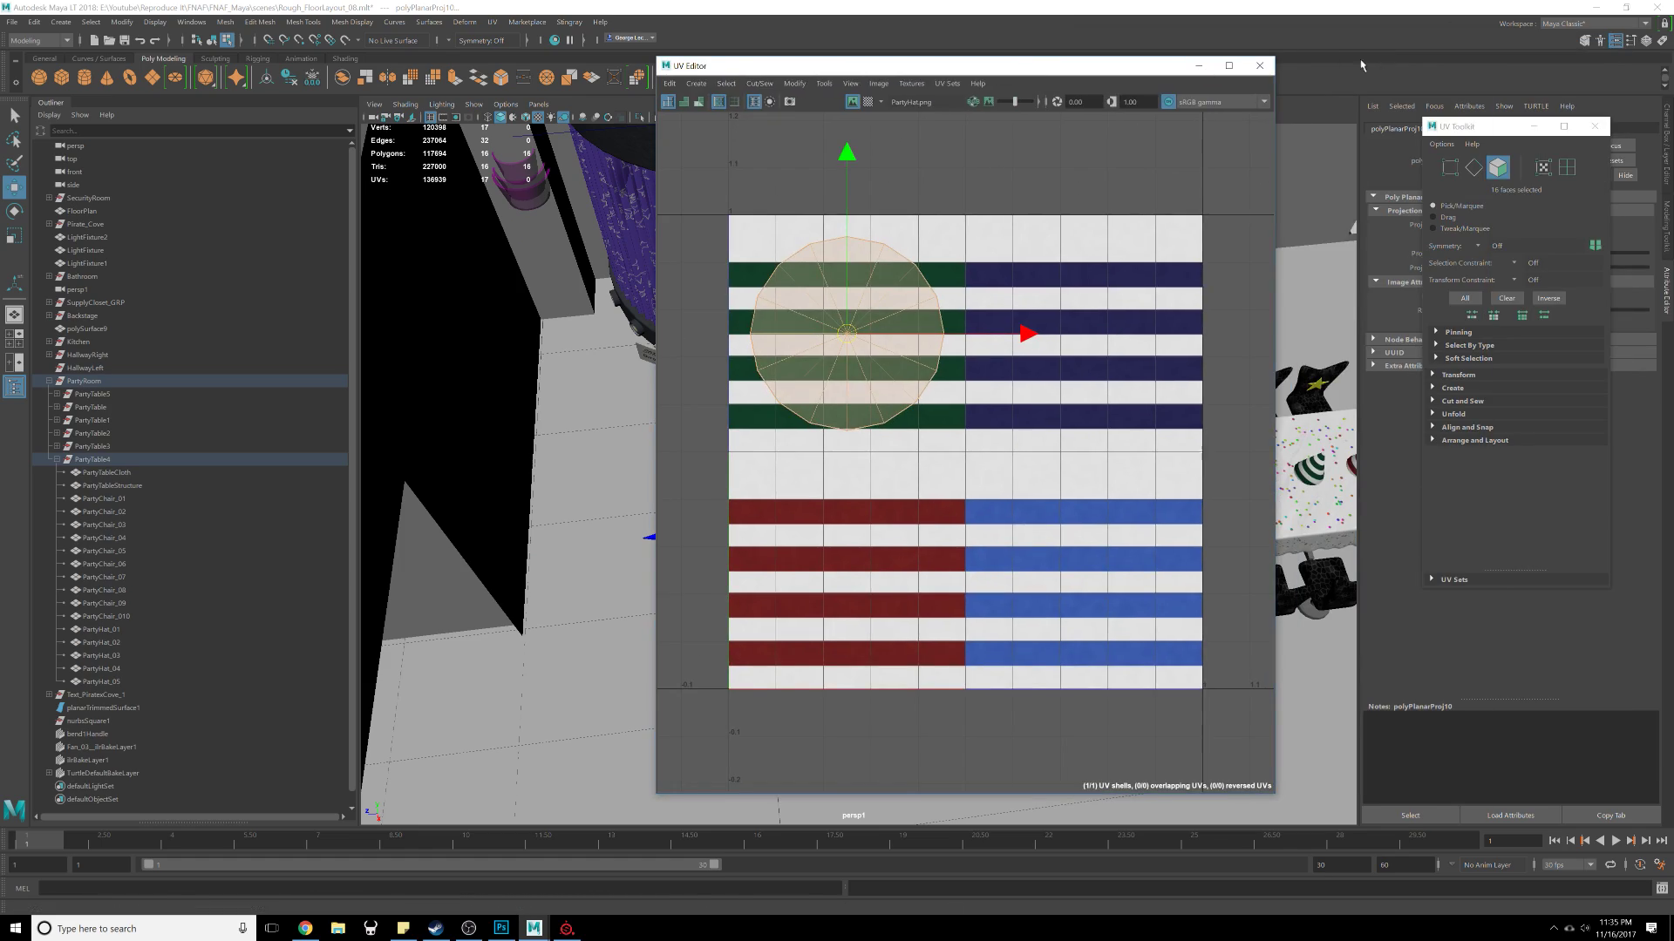
pyautogui.click(1259, 66)
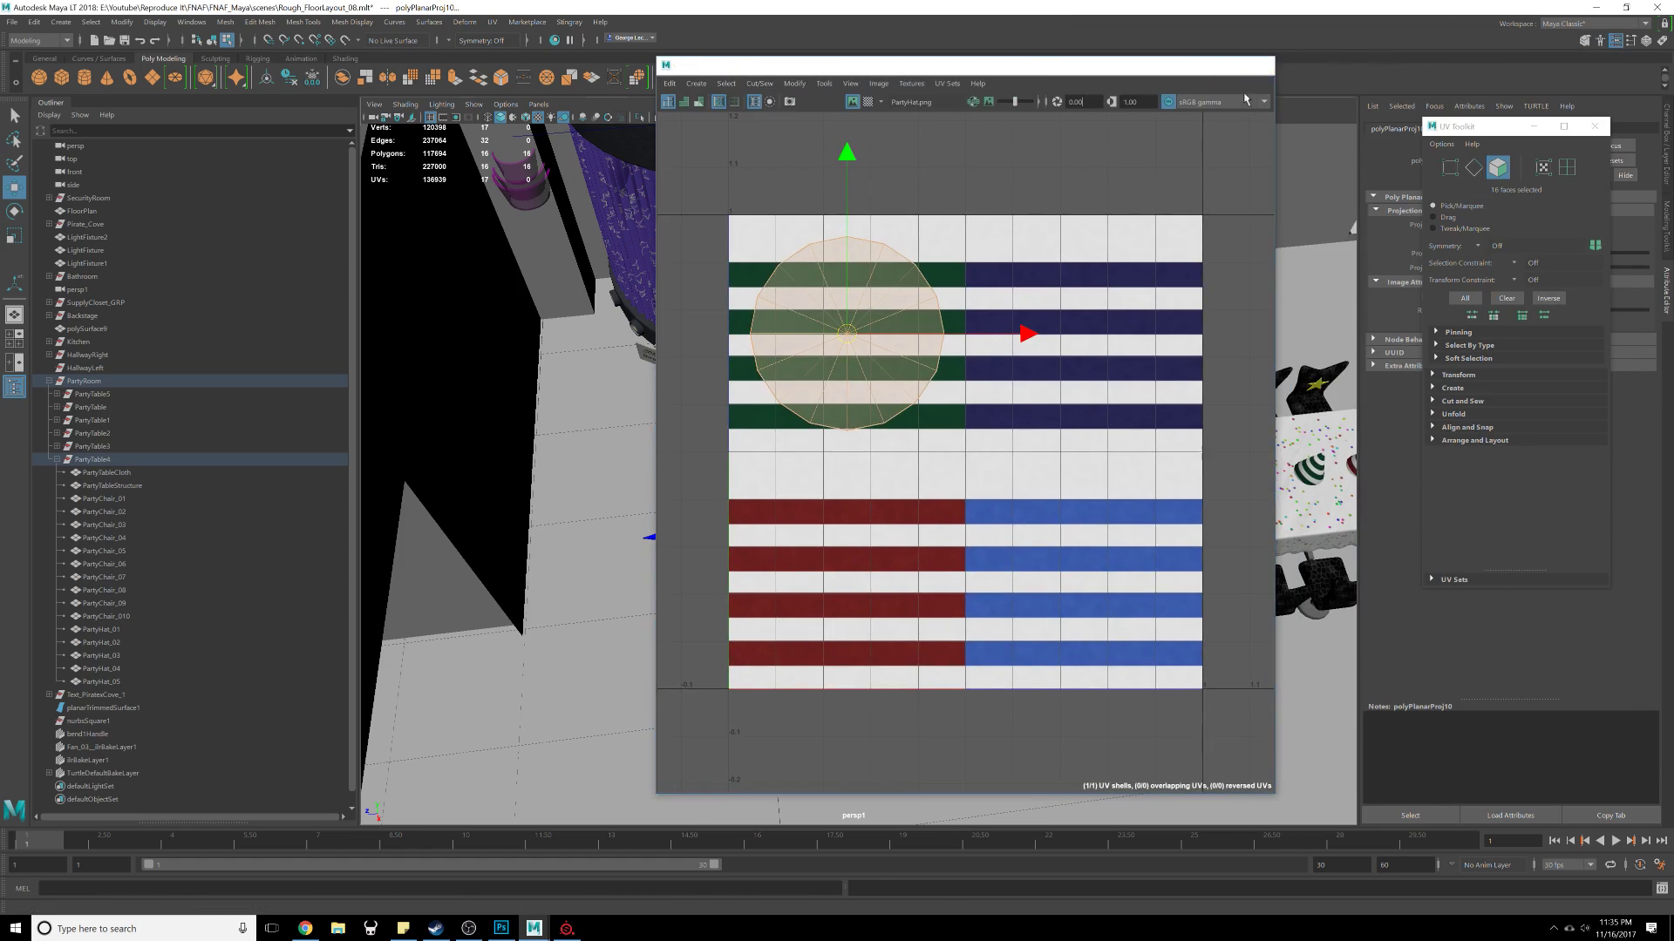
pyautogui.keyDown('alt'); pyautogui.moveTo(950, 558); pyautogui.dragTo(760, 522); pyautogui.keyUp('alt')
pyautogui.scroll(5, 1046, 472)
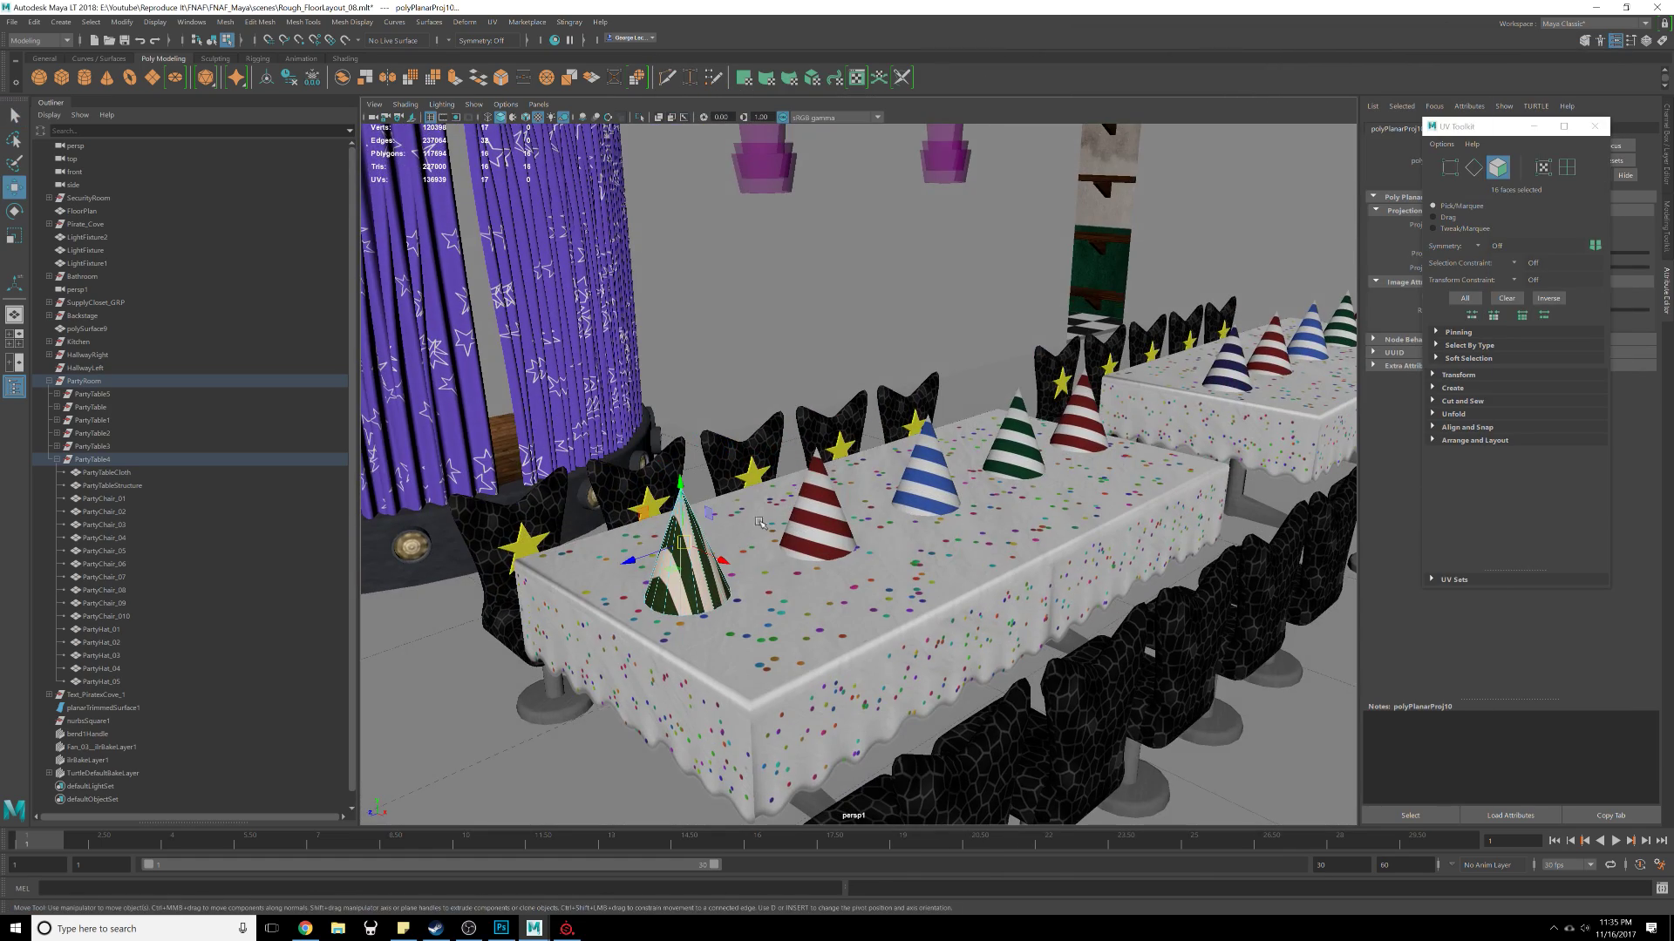
pyautogui.keyDown('alt'); pyautogui.moveTo(904, 533); pyautogui.dragTo(845, 588); pyautogui.keyUp('alt')
pyautogui.keyDown('alt'); pyautogui.moveTo(784, 528); pyautogui.dragTo(823, 433, button='middle'); pyautogui.keyUp('alt')
pyautogui.scroll(-2, 823, 433)
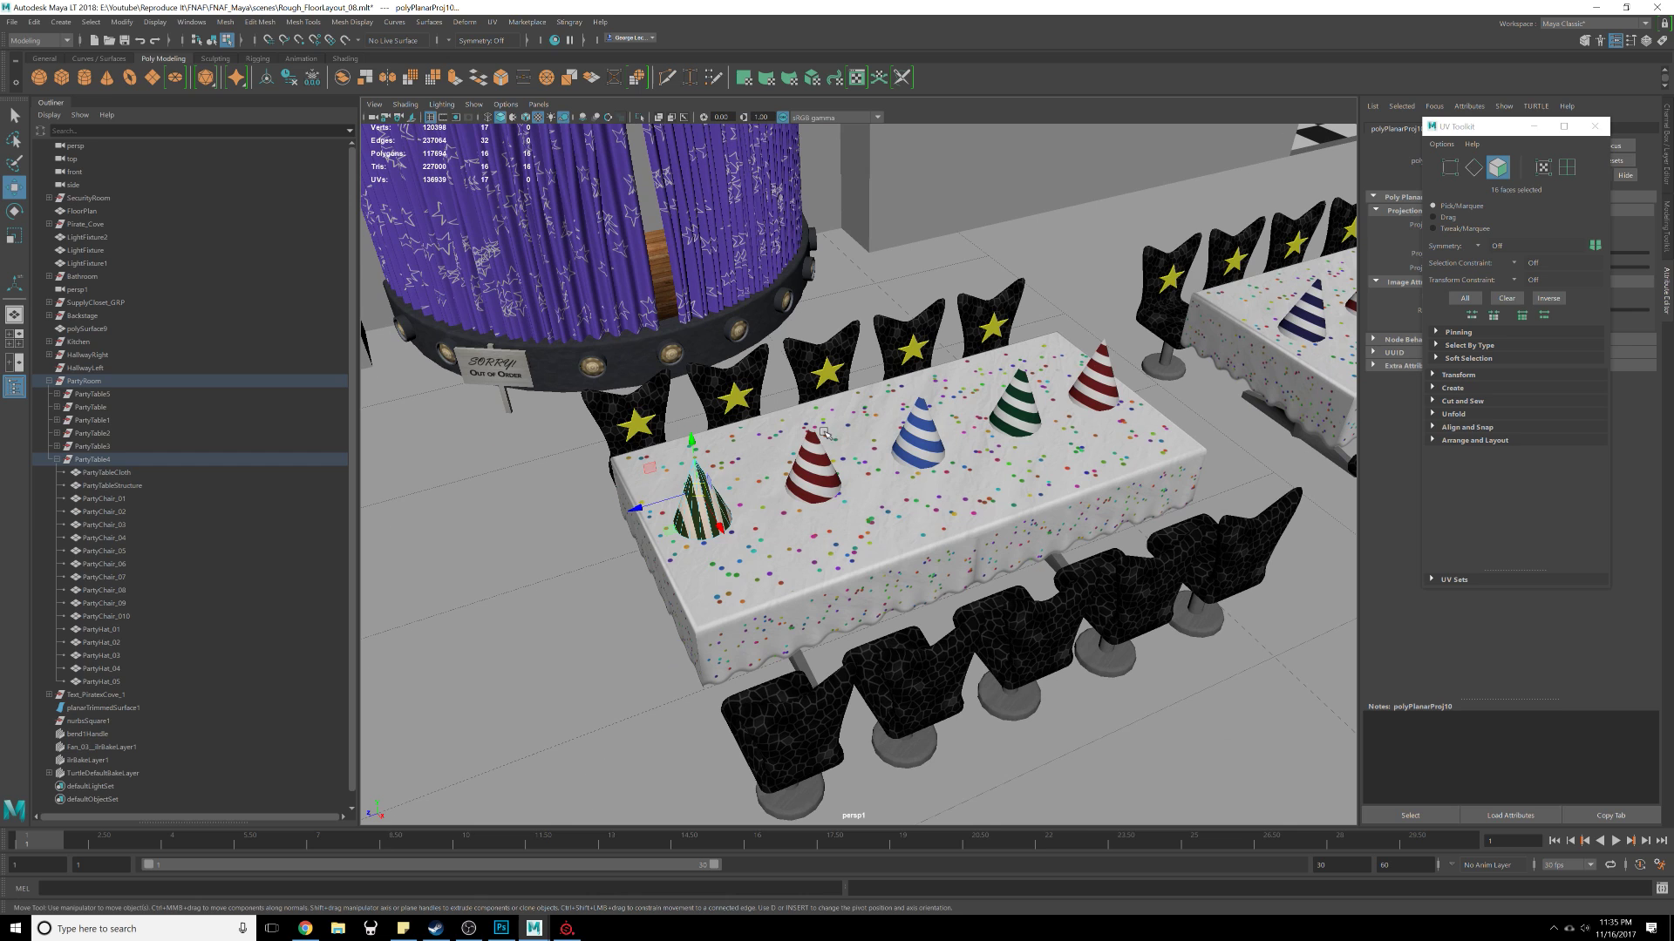
# Step: Select the remapped hat and its neighbour and transfer UVs between them with Transfer Attributes
pyautogui.click(898, 542)
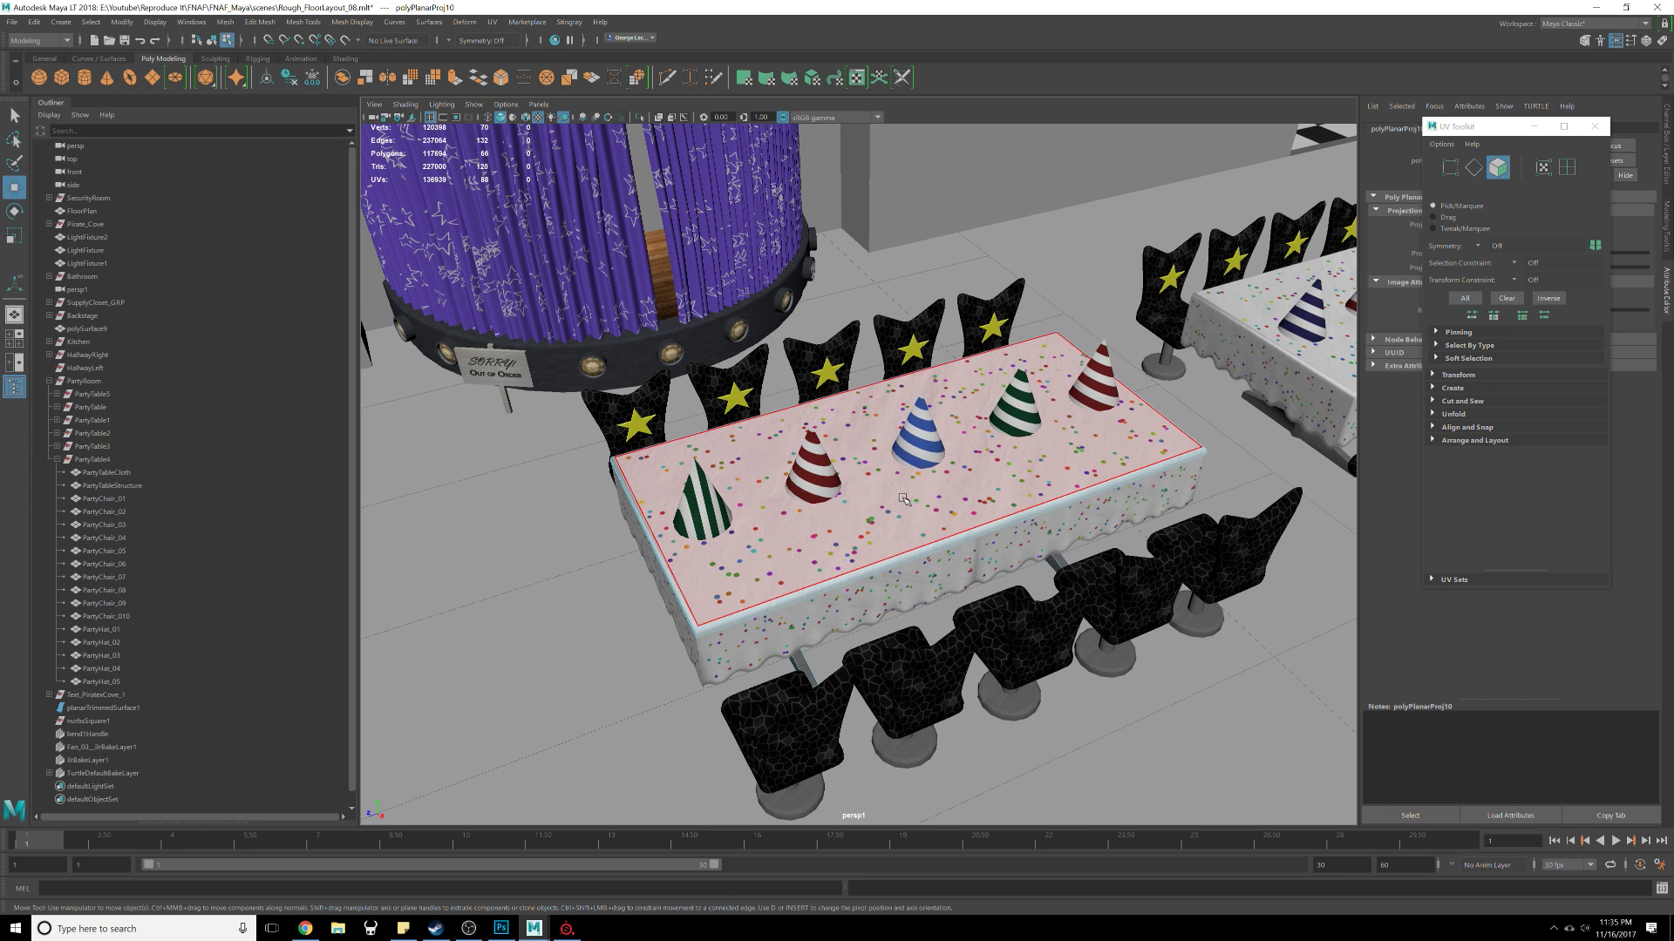
pyautogui.press('F8')
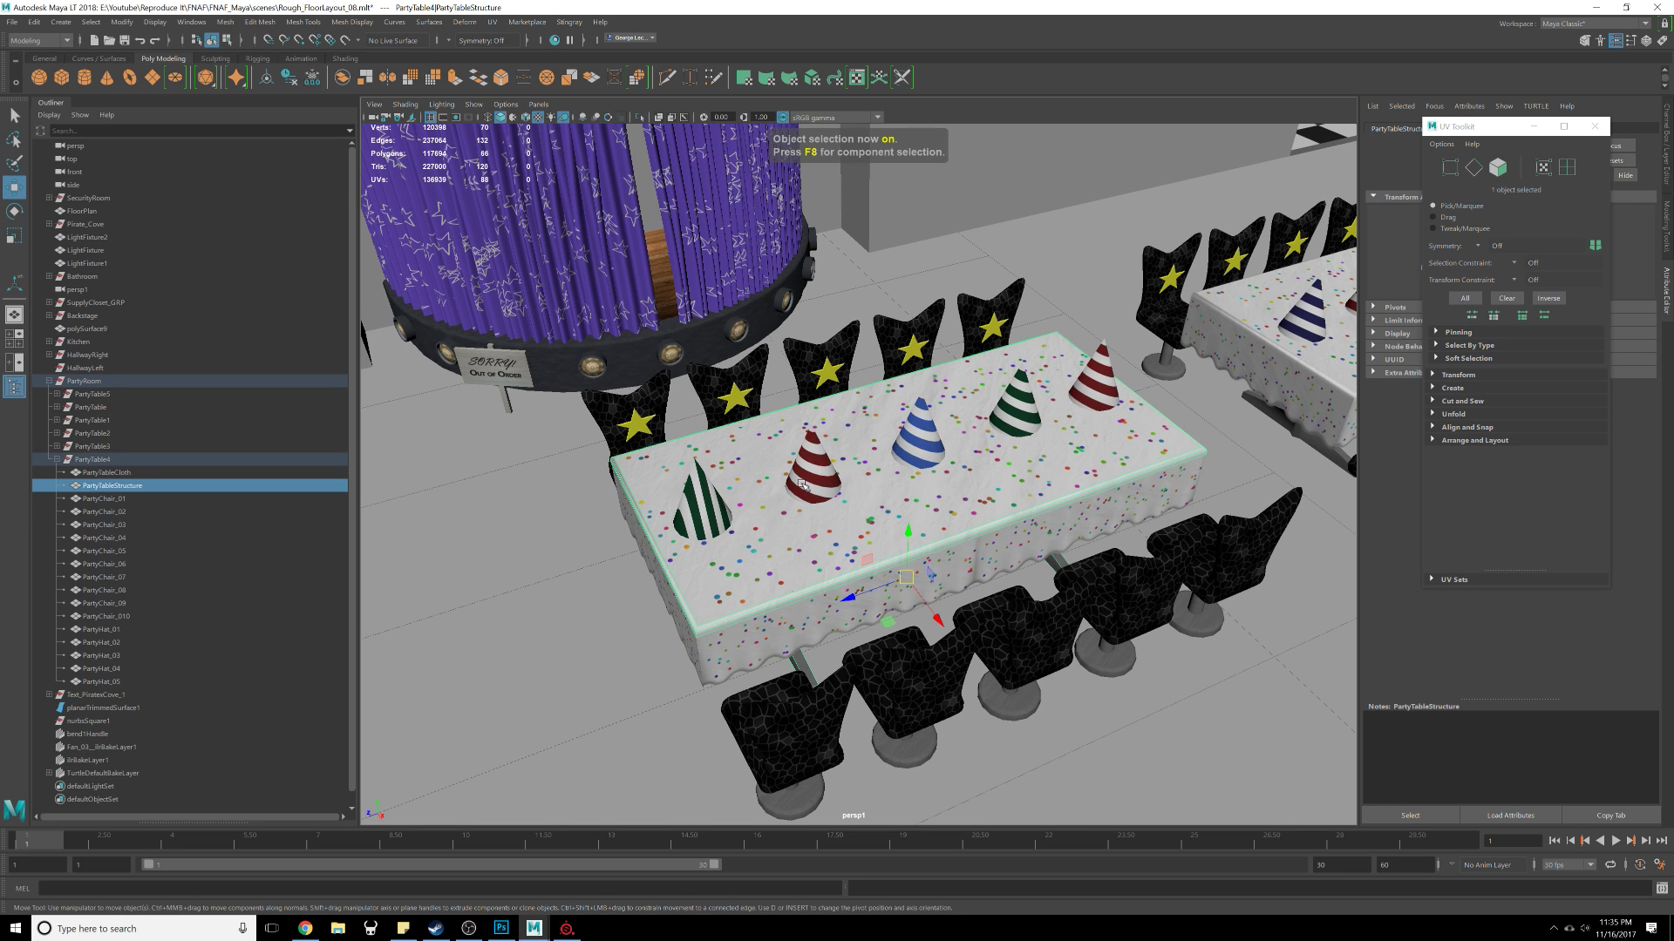
pyautogui.click(802, 485)
pyautogui.click(704, 513)
pyautogui.keyDown('shift'); pyautogui.click(810, 475); pyautogui.keyUp('shift')
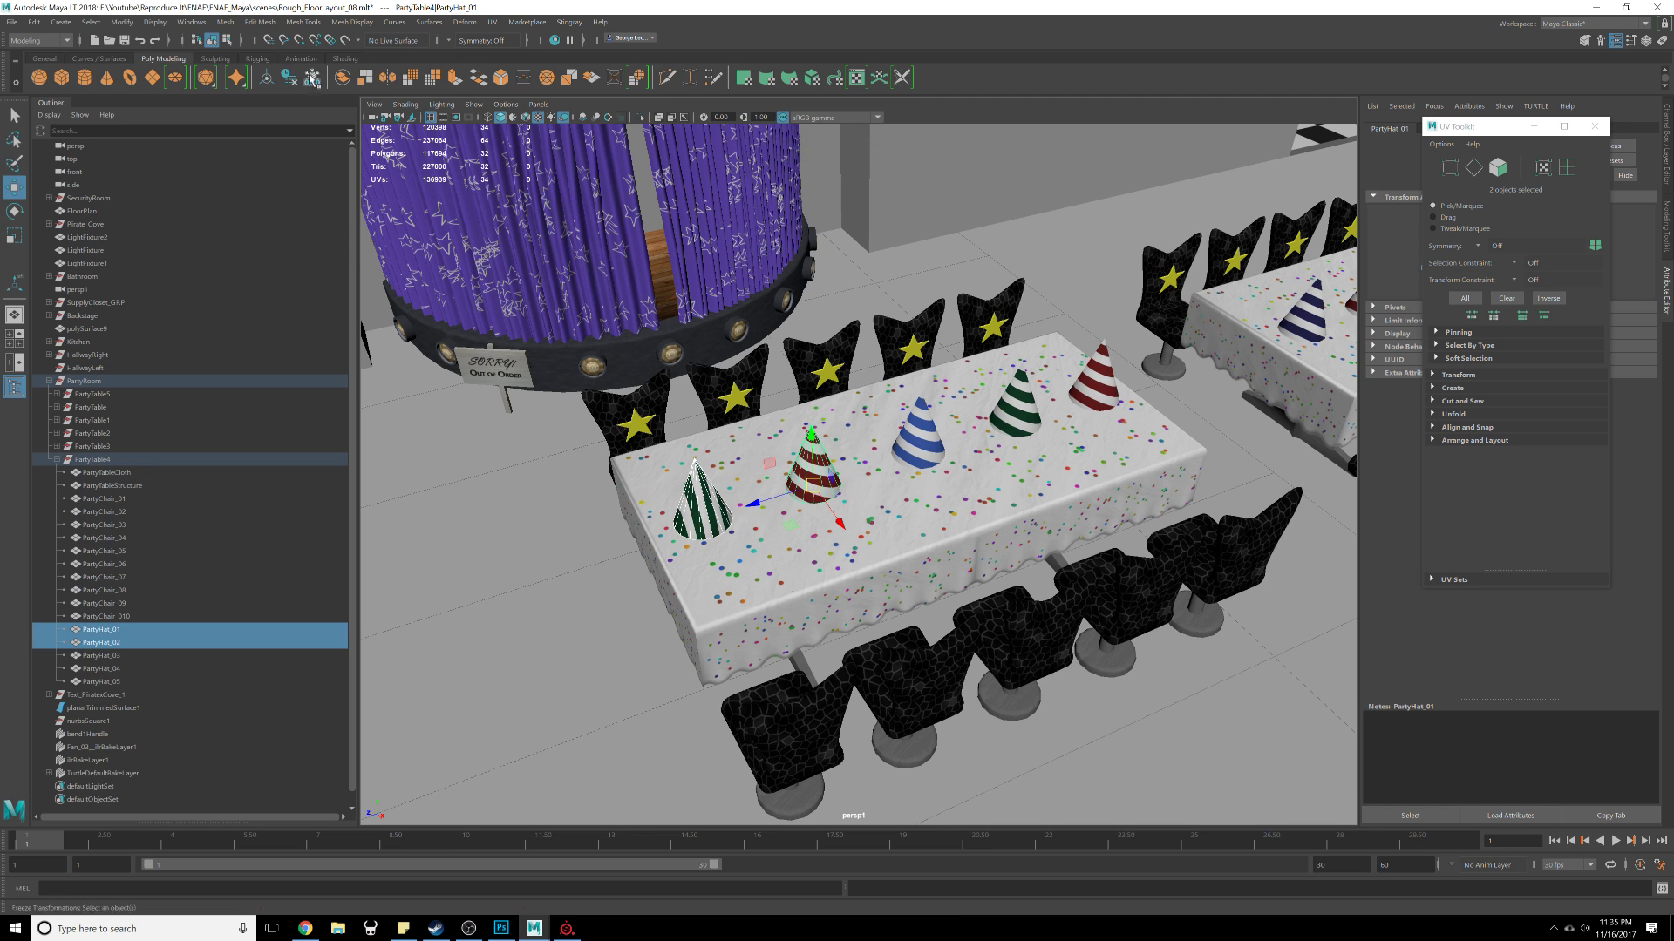
pyautogui.click(152, 22)
pyautogui.moveTo(111, 22)
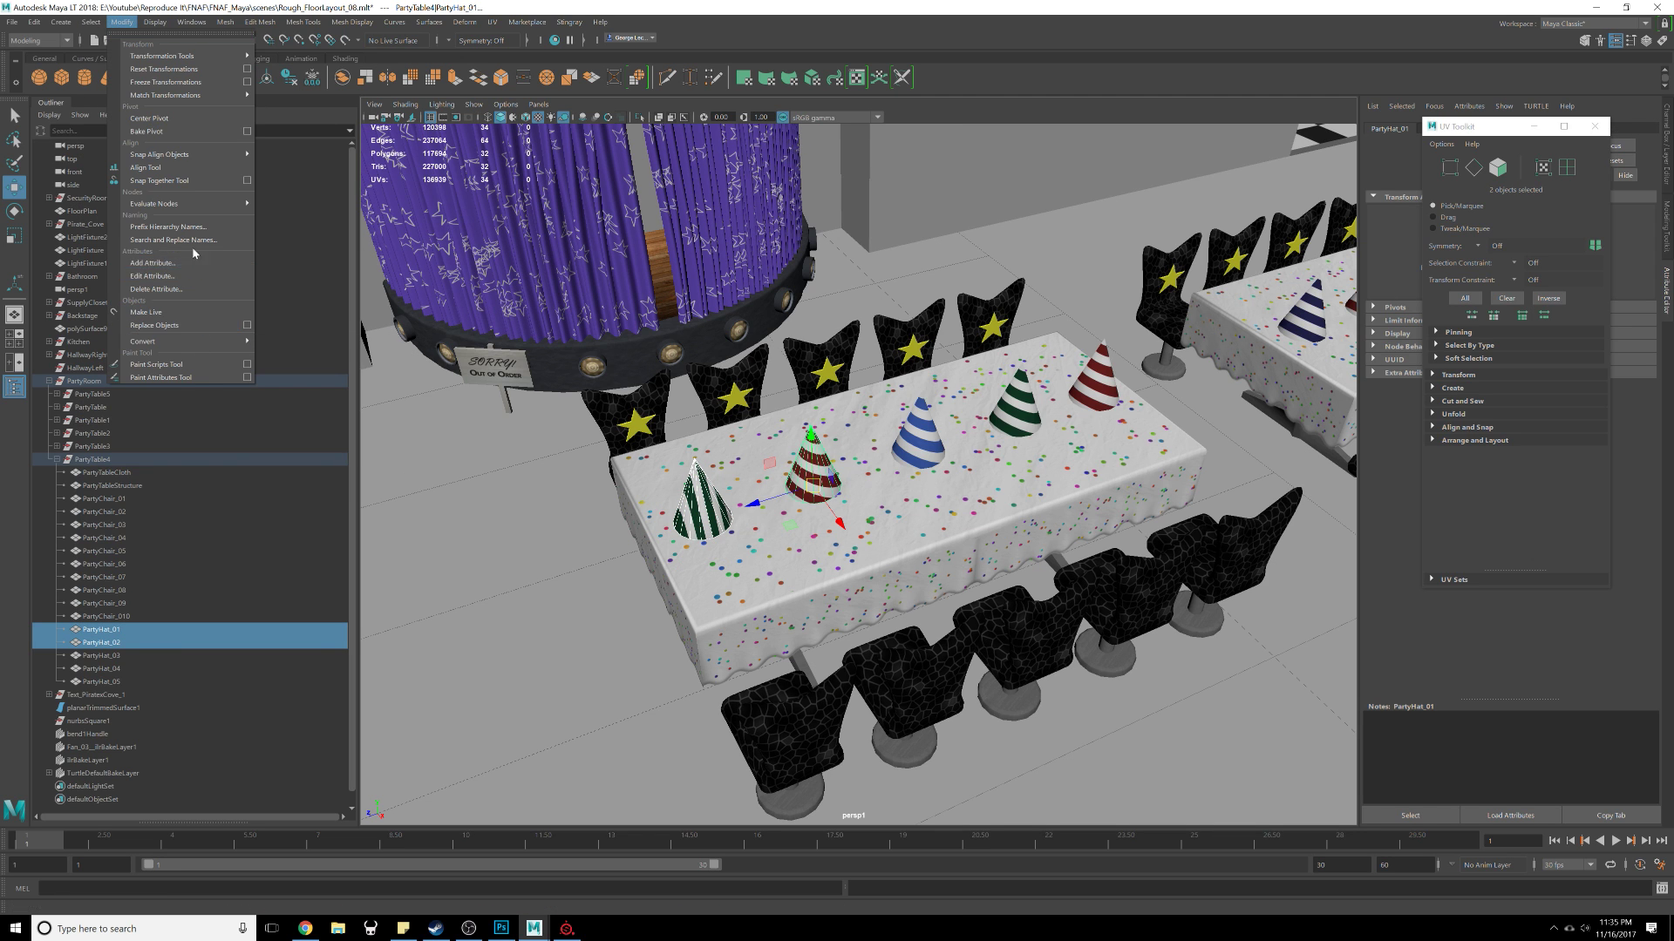
pyautogui.moveTo(228, 24)
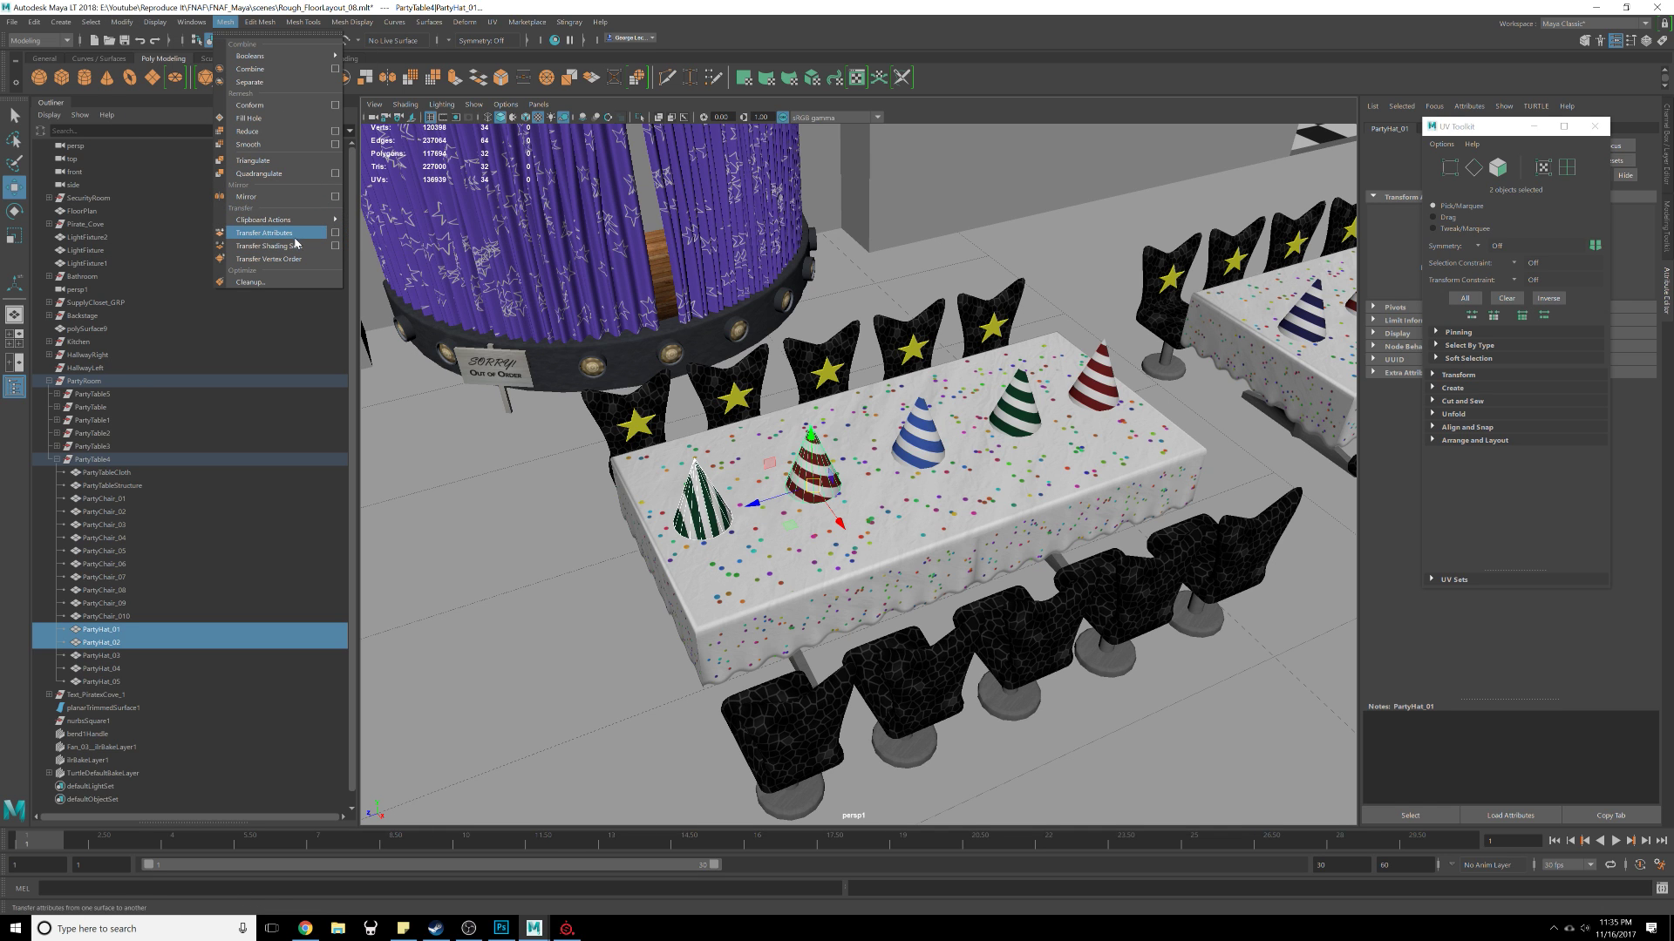
pyautogui.click(335, 232)
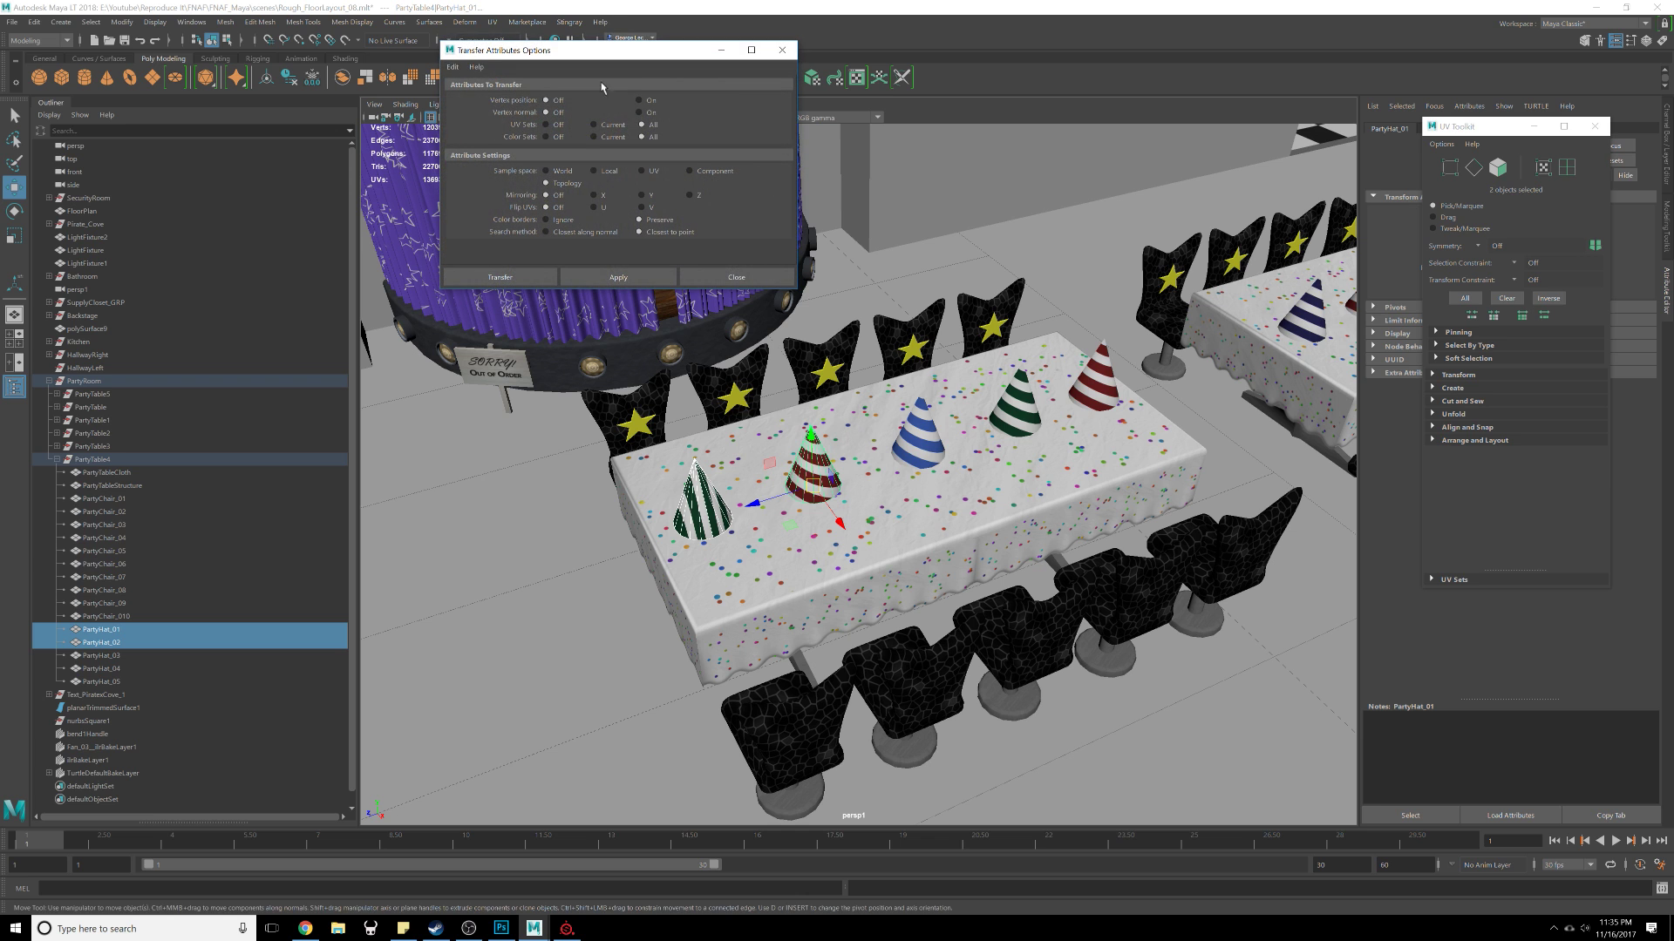
pyautogui.click(618, 277)
# Step: Transfer the remapped hat's UVs to the blue-striped hat as well
pyautogui.scroll(4, 765, 475)
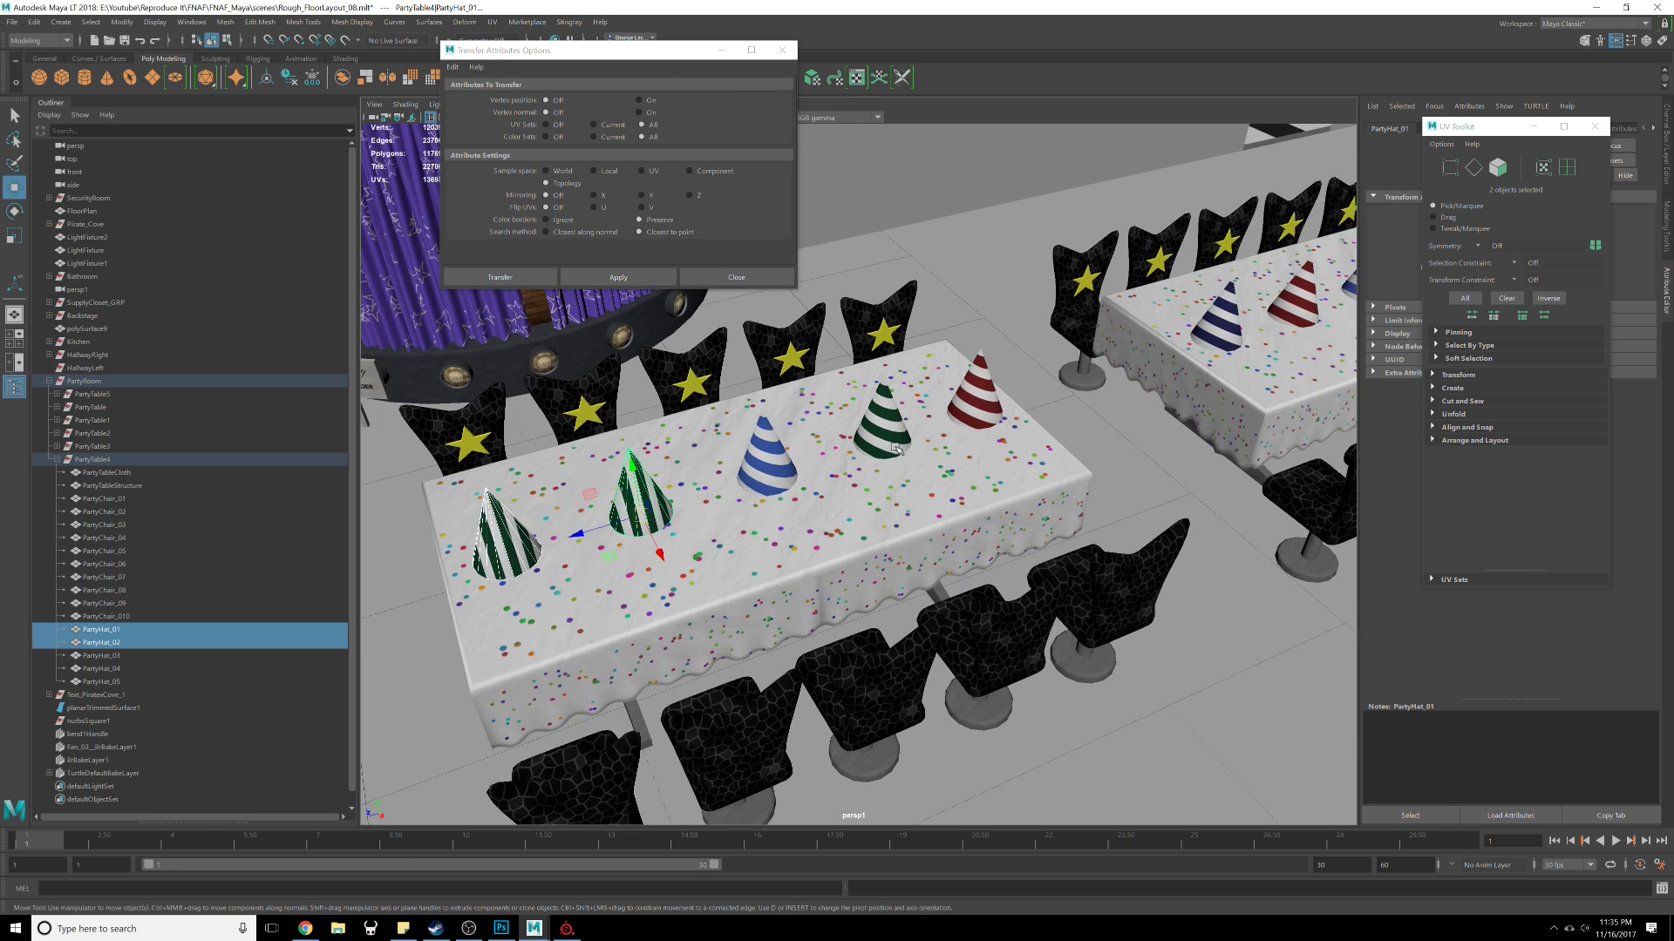
pyautogui.click(765, 476)
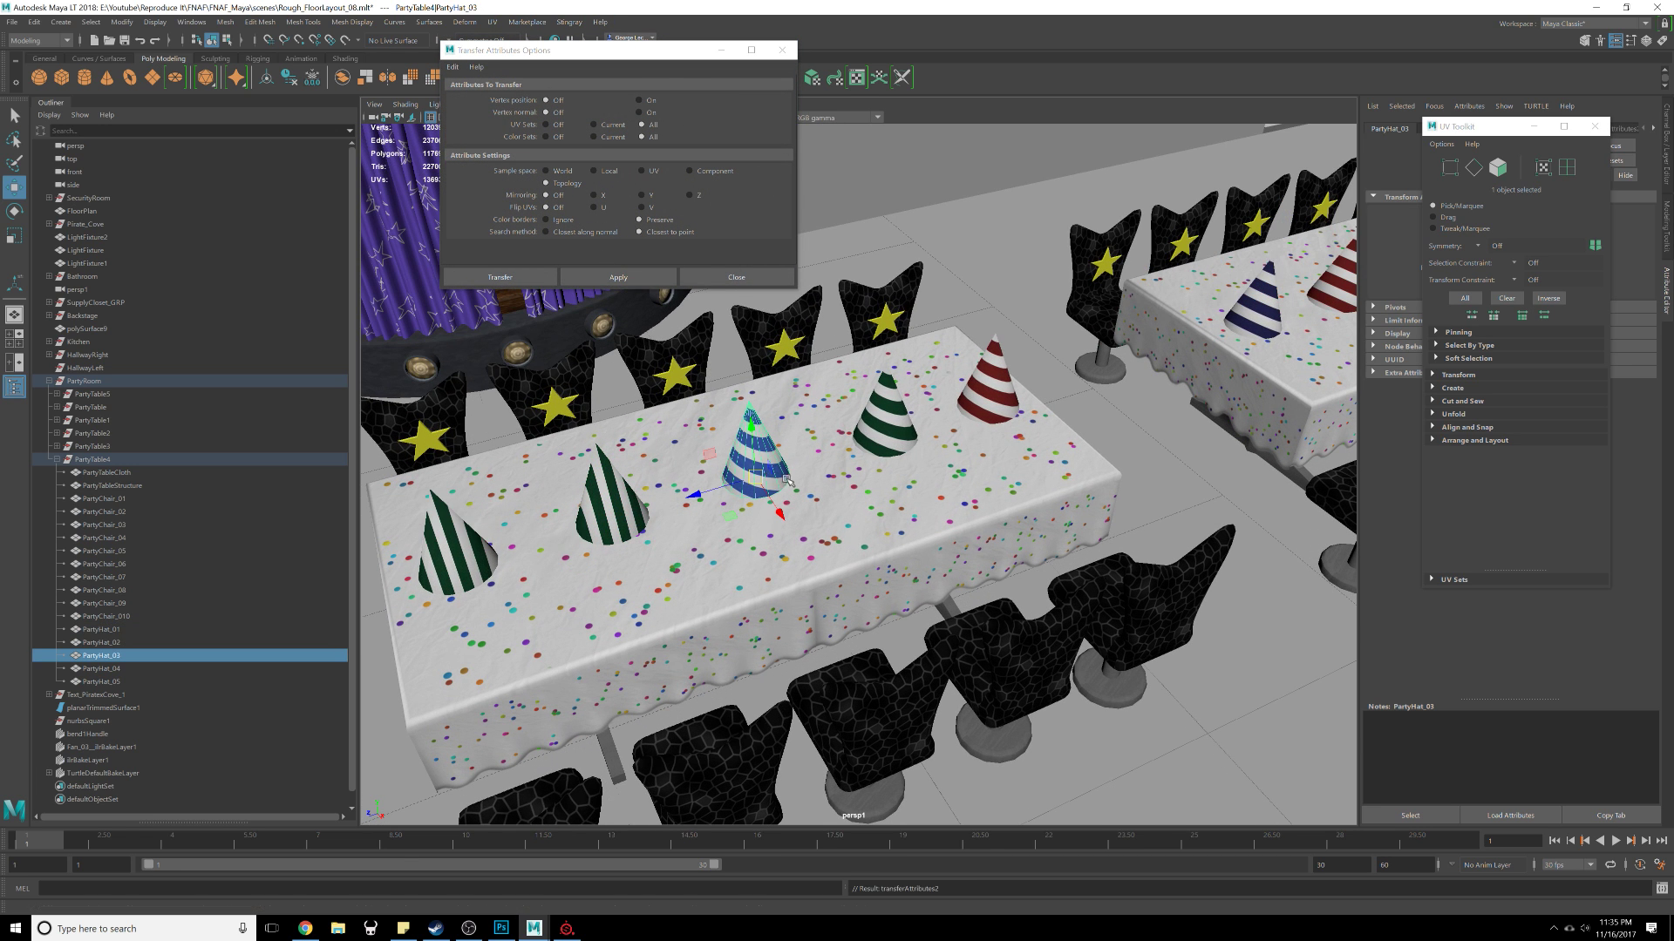
pyautogui.click(596, 470)
pyautogui.keyDown('shift'); pyautogui.click(780, 475); pyautogui.keyUp('shift')
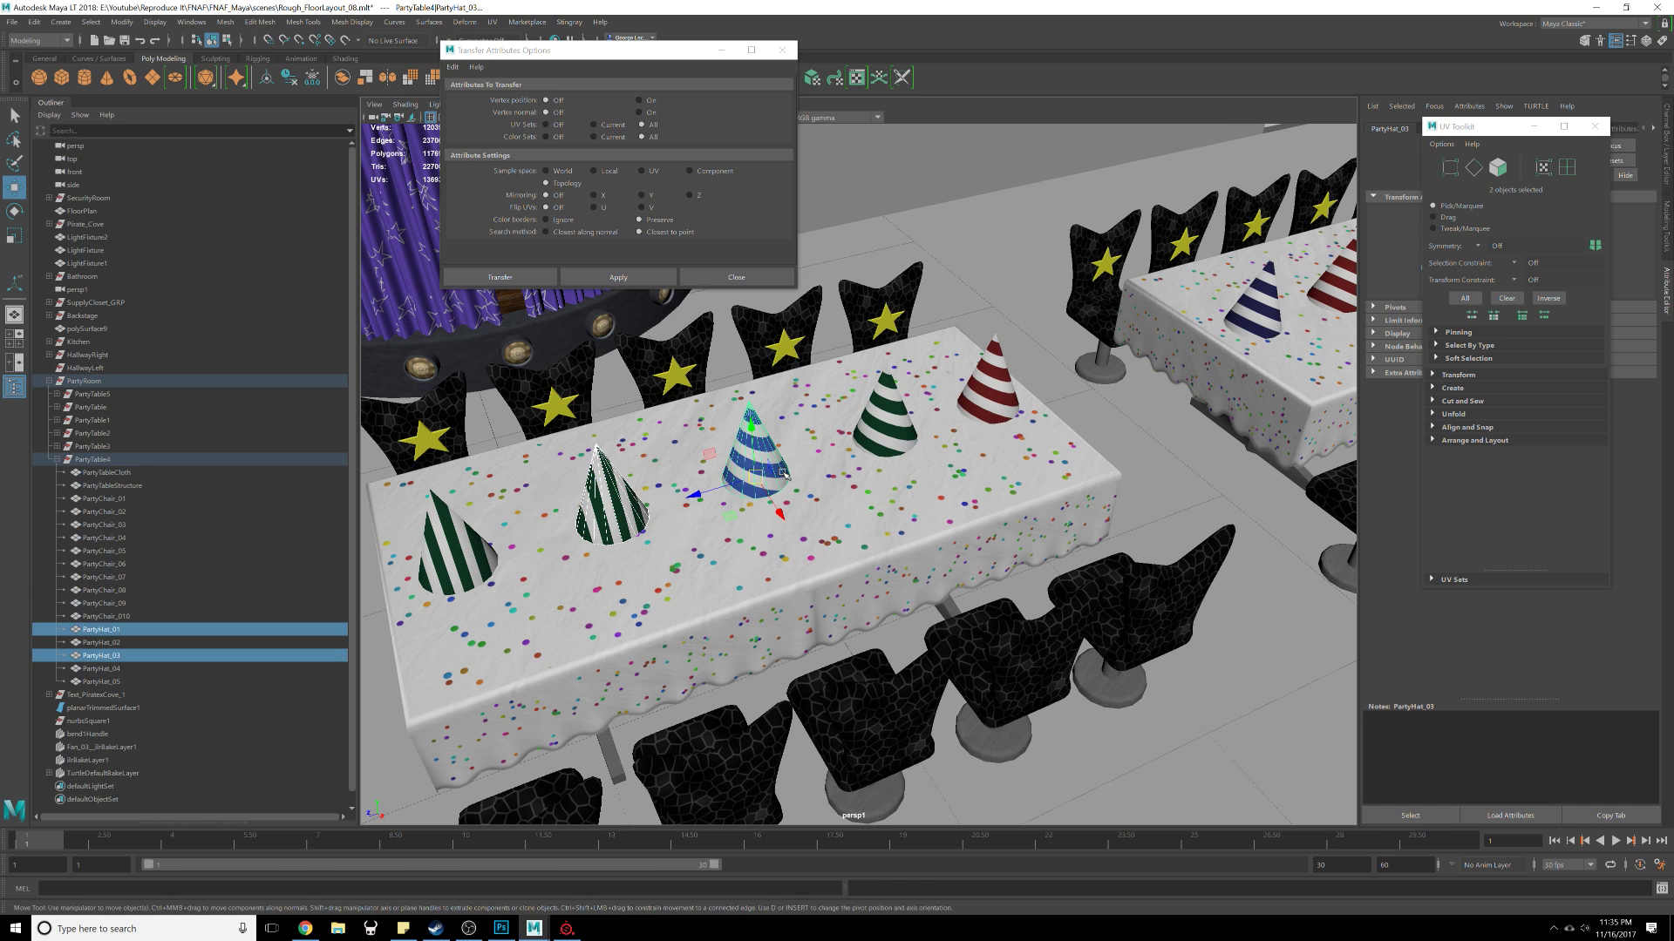
pyautogui.press('g')
# Step: Transfer the same UVs to the remaining two hats on the table
pyautogui.keyDown('shift'); pyautogui.click(891, 426); pyautogui.keyUp('shift')
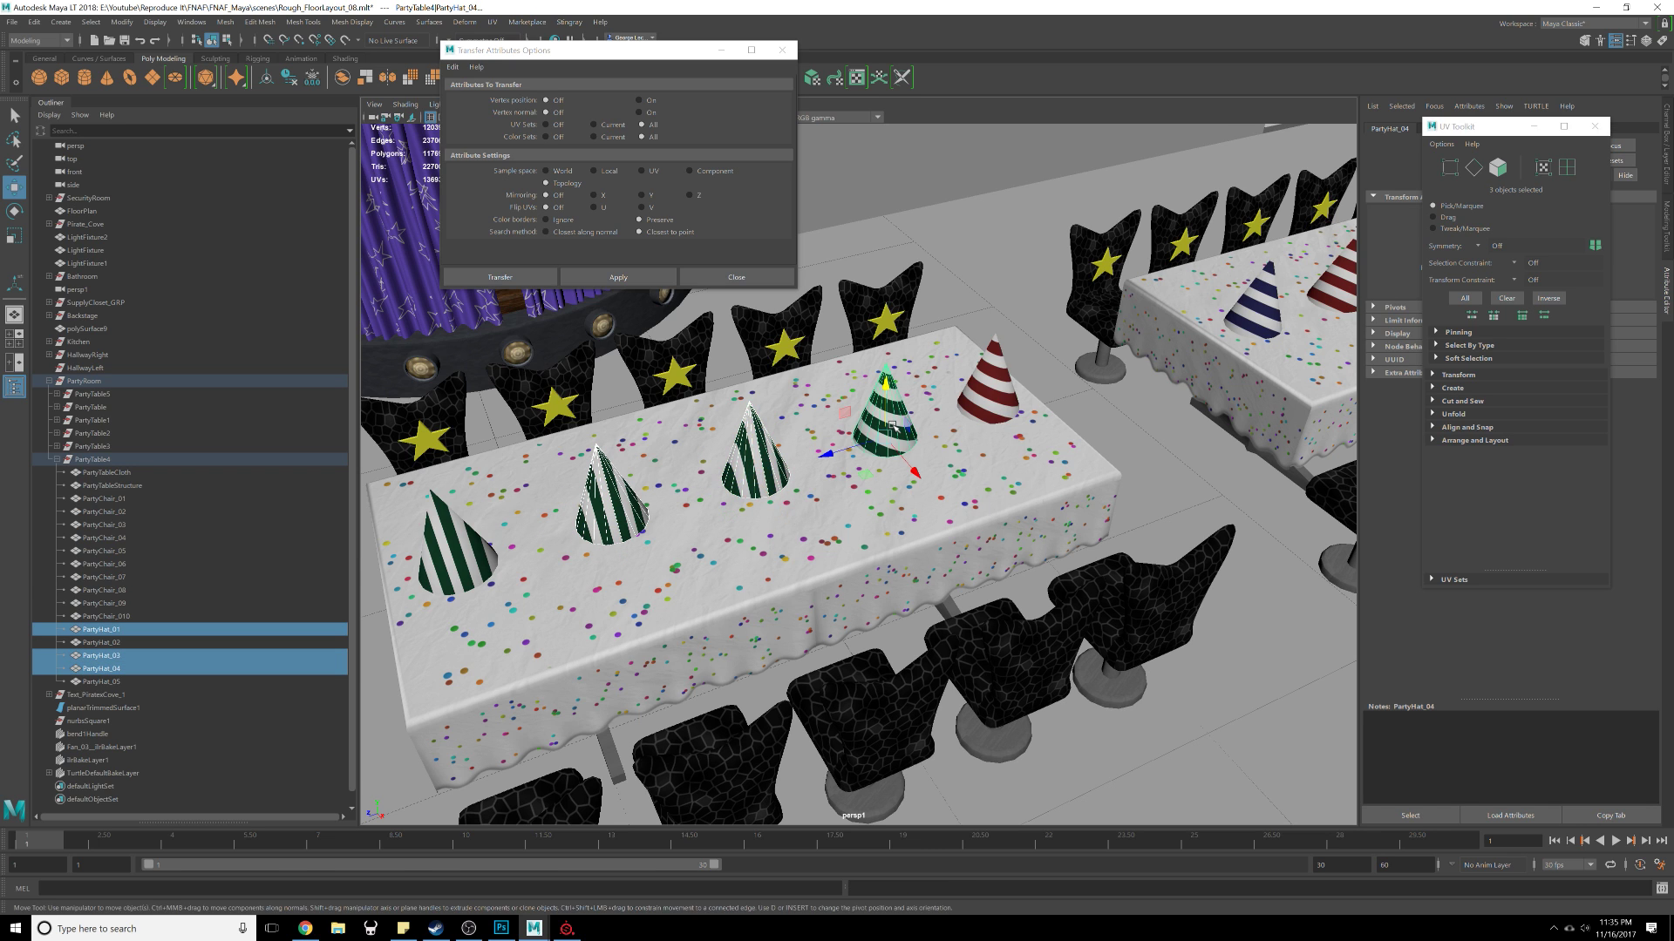
pyautogui.keyDown('shift'); pyautogui.click(978, 406); pyautogui.keyUp('shift')
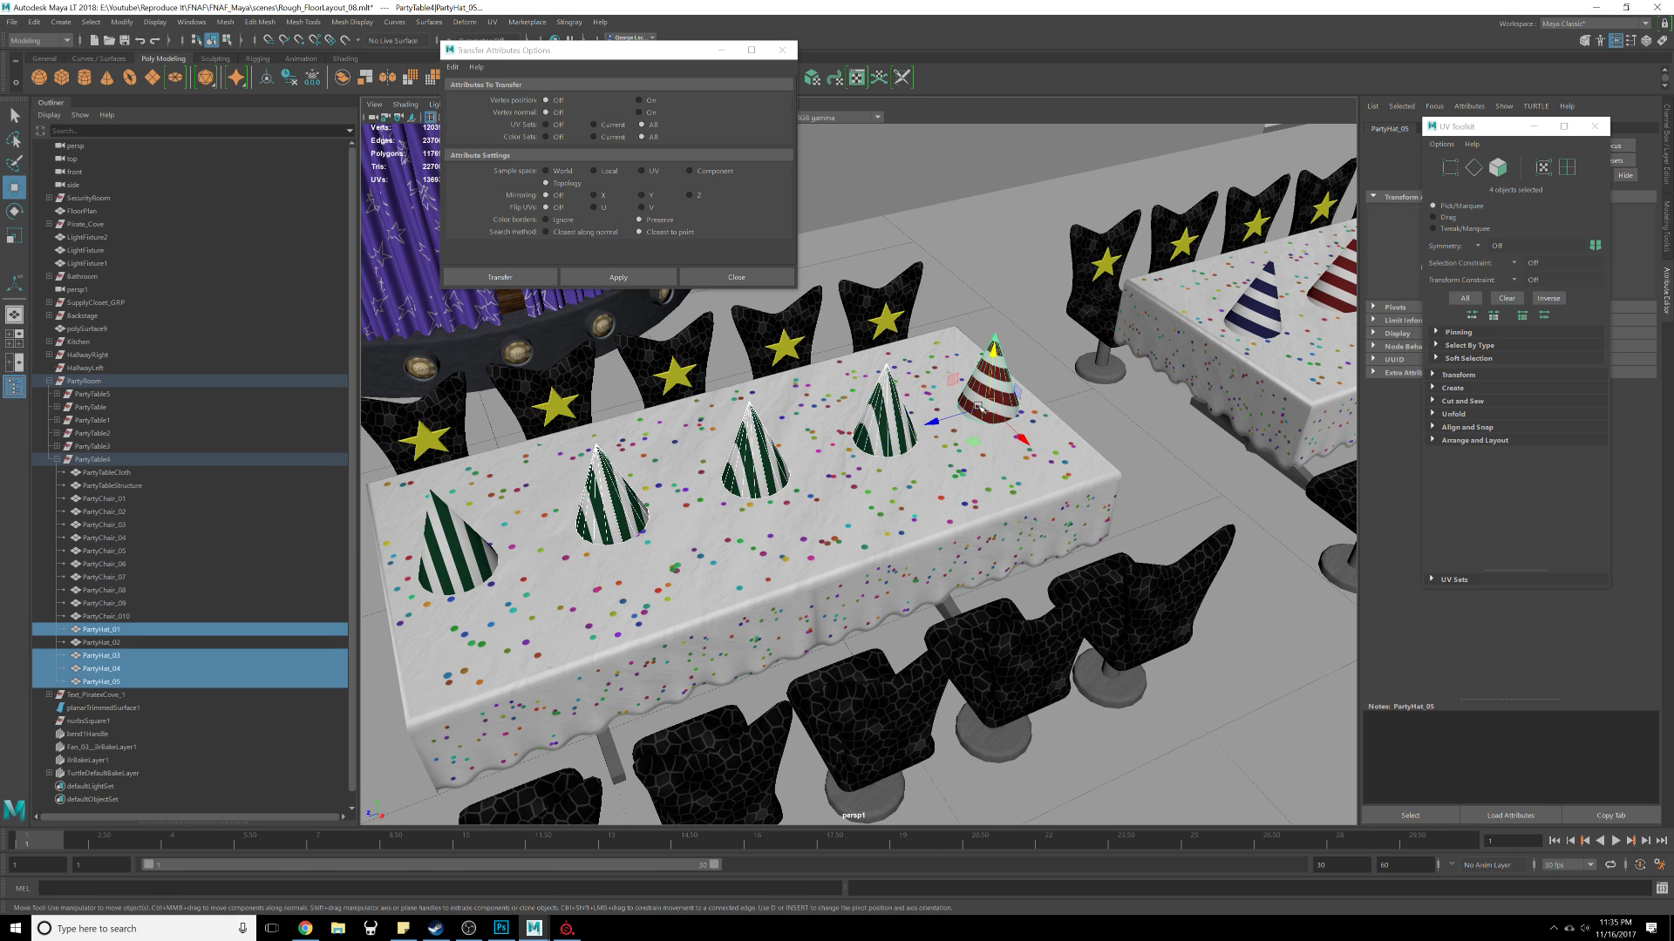
pyautogui.press('g')
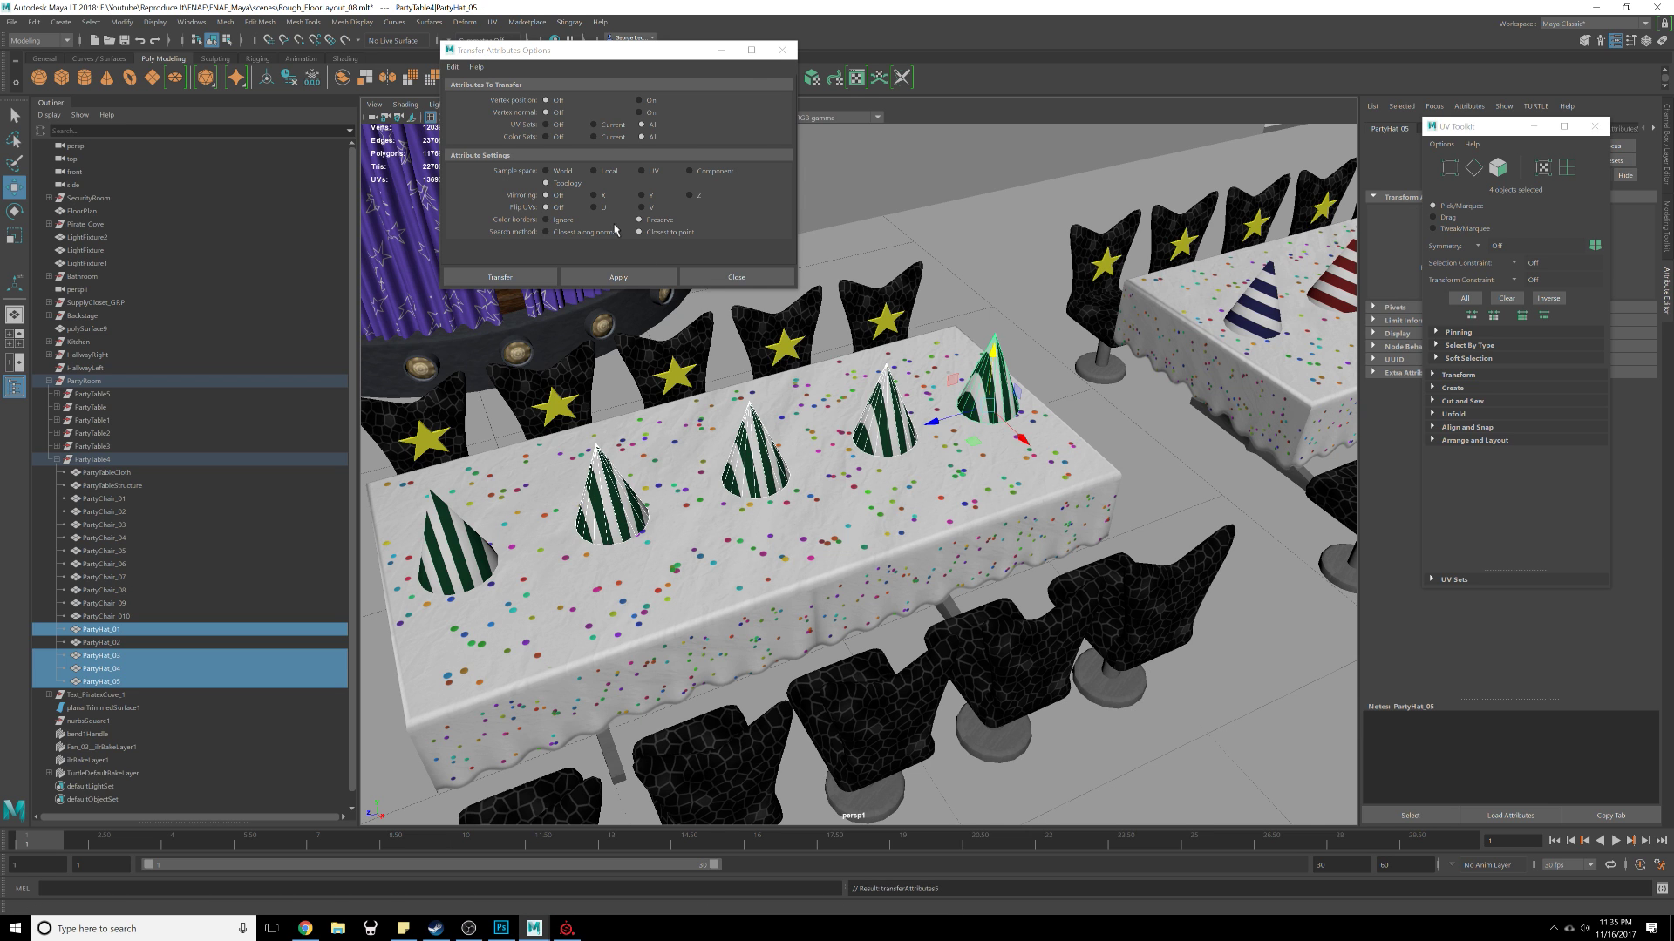
# Step: Close the transfer dialog and reopen the UV Editor beside the viewport
pyautogui.click(781, 50)
pyautogui.press('f')
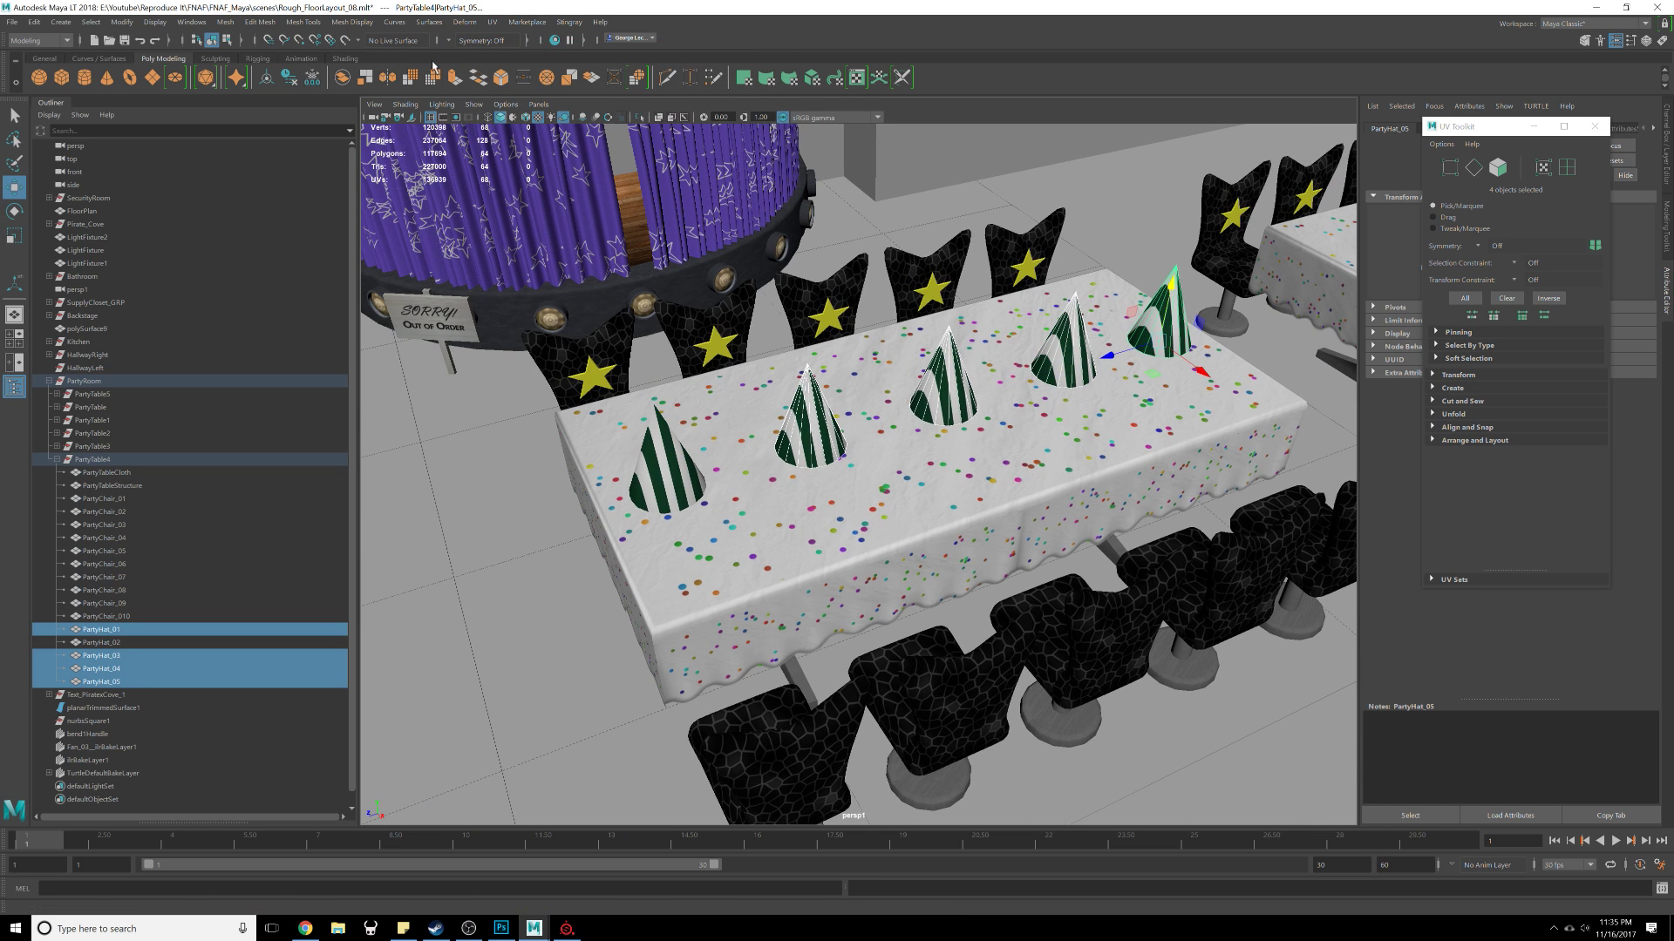
pyautogui.click(493, 21)
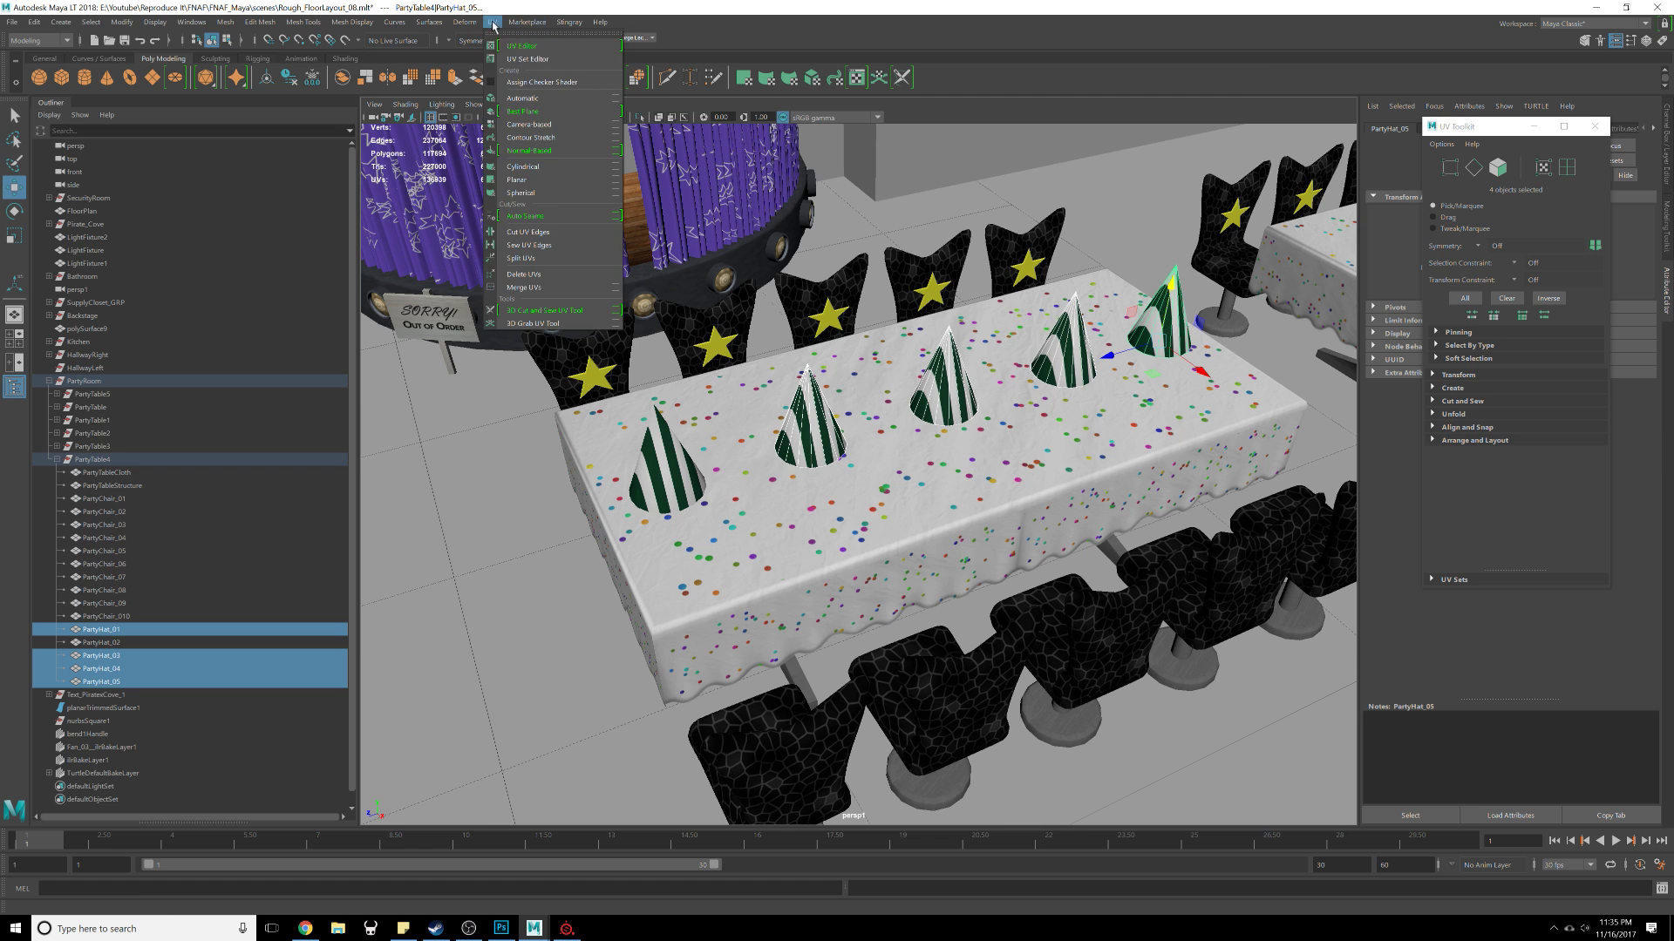
pyautogui.click(531, 43)
pyautogui.moveTo(933, 70); pyautogui.dragTo(1274, 85)
pyautogui.keyDown('alt'); pyautogui.moveTo(1272, 401); pyautogui.dragTo(1168, 411, button='middle'); pyautogui.keyUp('alt')
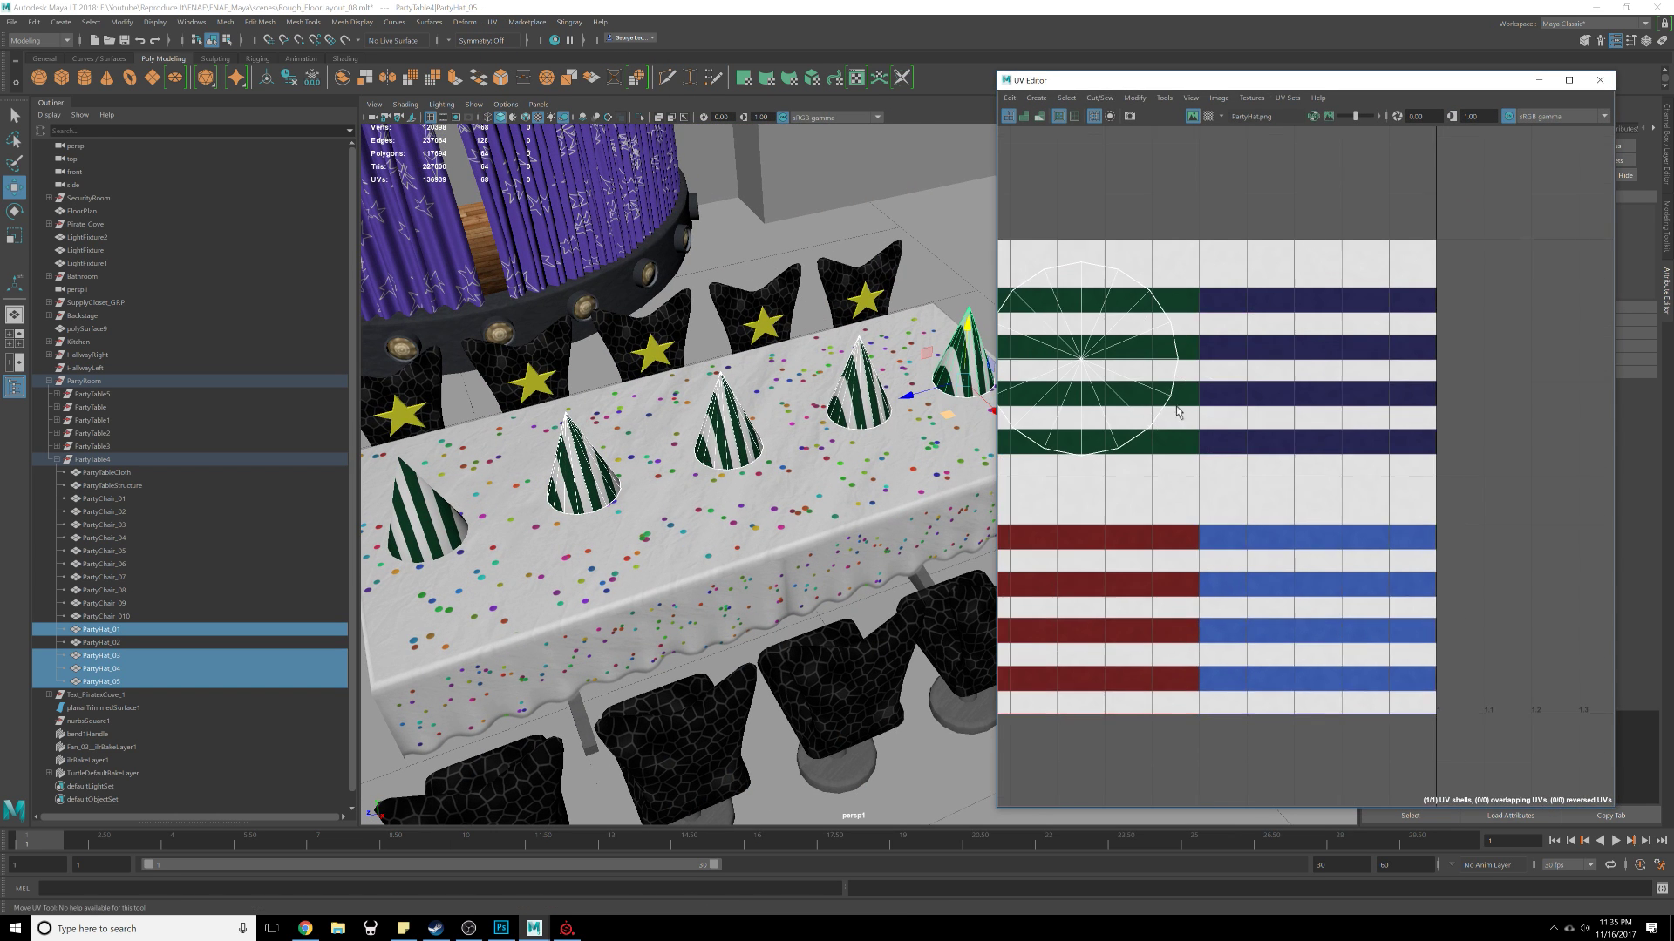
# Step: Select individual hats on the table to inspect their UVs in the UV Editor
pyautogui.scroll(1, 1167, 412)
pyautogui.scroll(-3, 752, 447)
pyautogui.keyDown('alt'); pyautogui.moveTo(908, 380); pyautogui.dragTo(873, 343, button='middle'); pyautogui.keyUp('alt')
pyautogui.click(912, 364)
pyautogui.scroll(4, 912, 364)
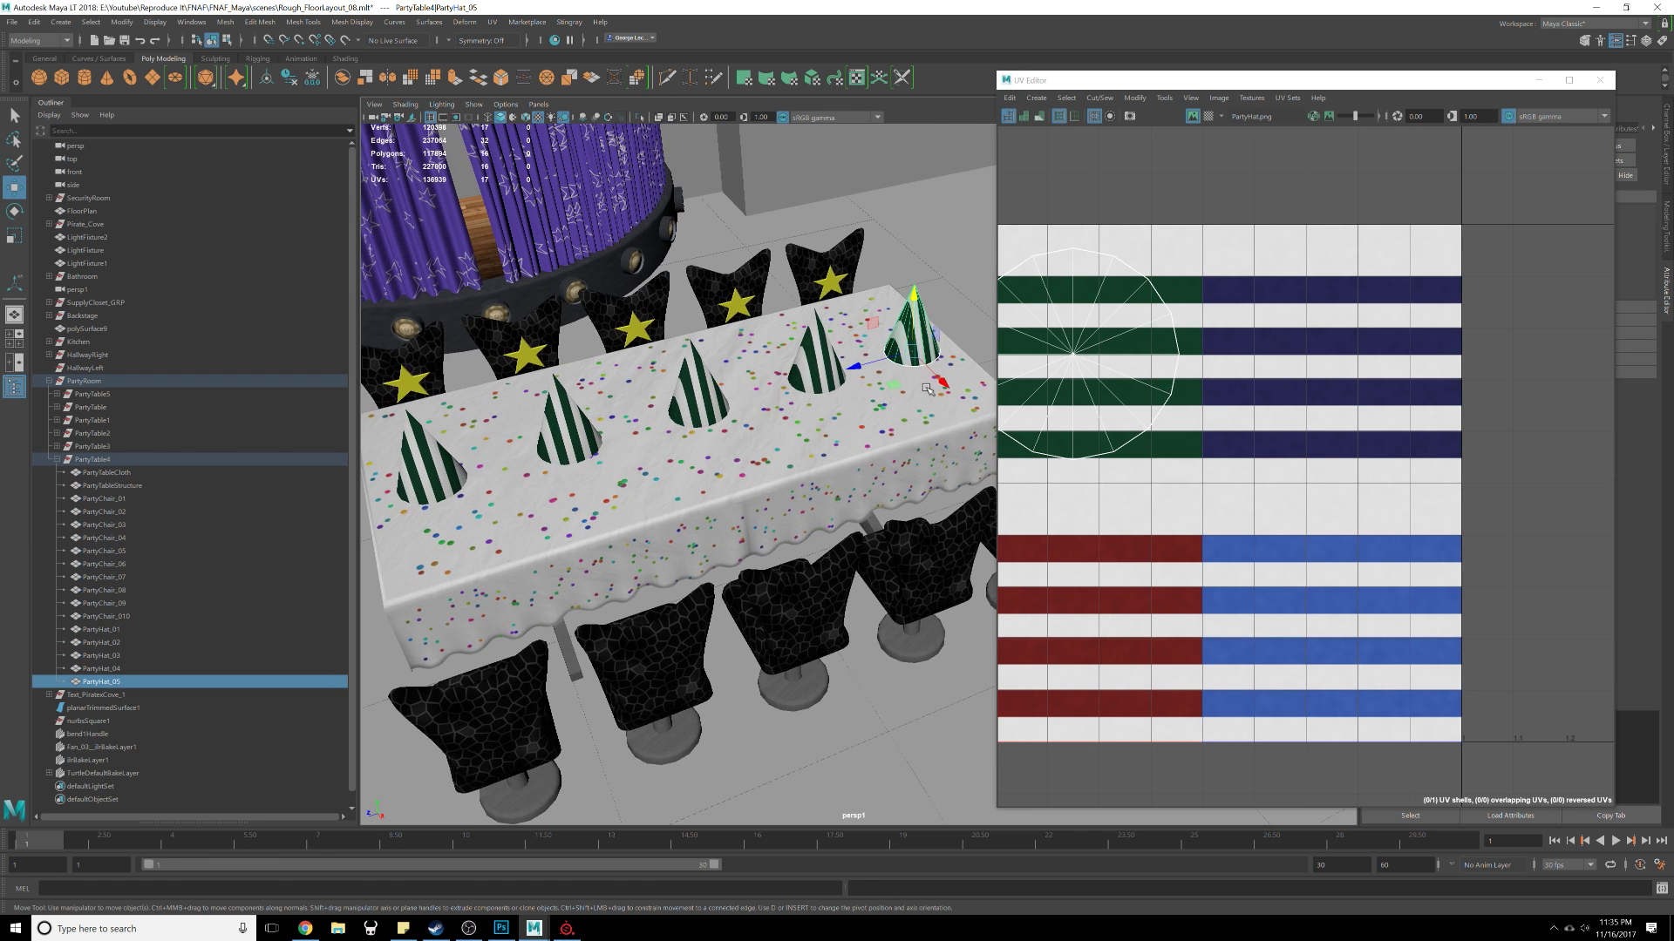
pyautogui.keyDown('alt'); pyautogui.moveTo(707, 397); pyautogui.dragTo(754, 443, button='middle'); pyautogui.keyUp('alt')
pyautogui.scroll(-3, 754, 443)
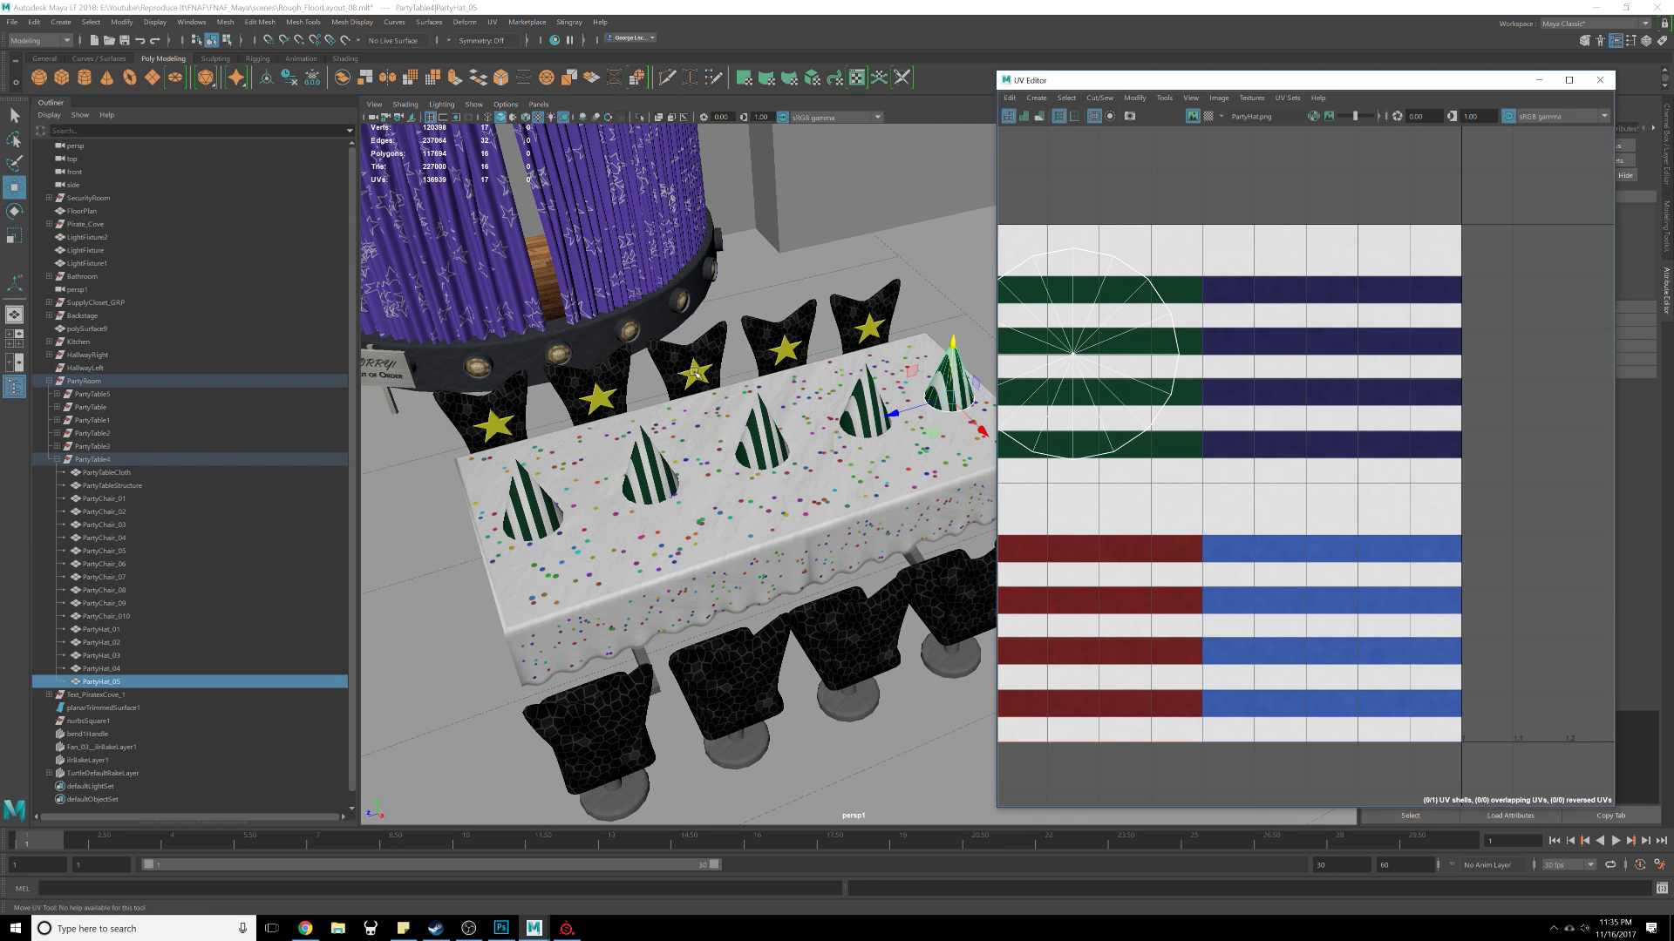
pyautogui.keyDown('alt'); pyautogui.moveTo(844, 411); pyautogui.dragTo(872, 386, button='middle'); pyautogui.keyUp('alt')
pyautogui.click(926, 405)
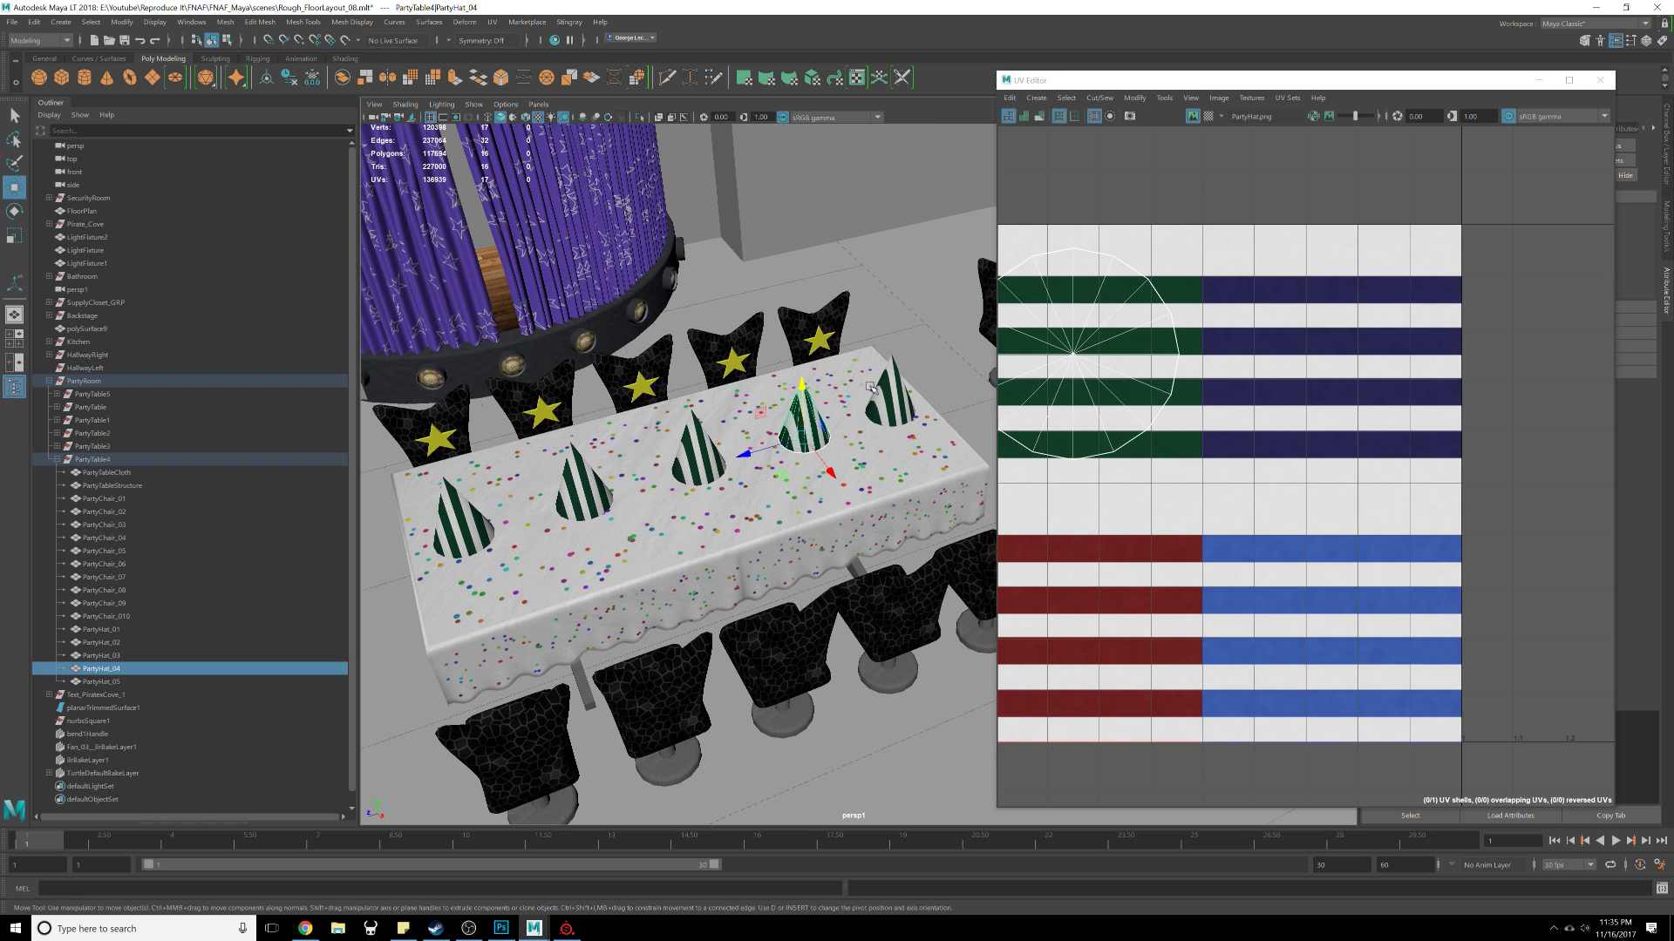
pyautogui.click(999, 384)
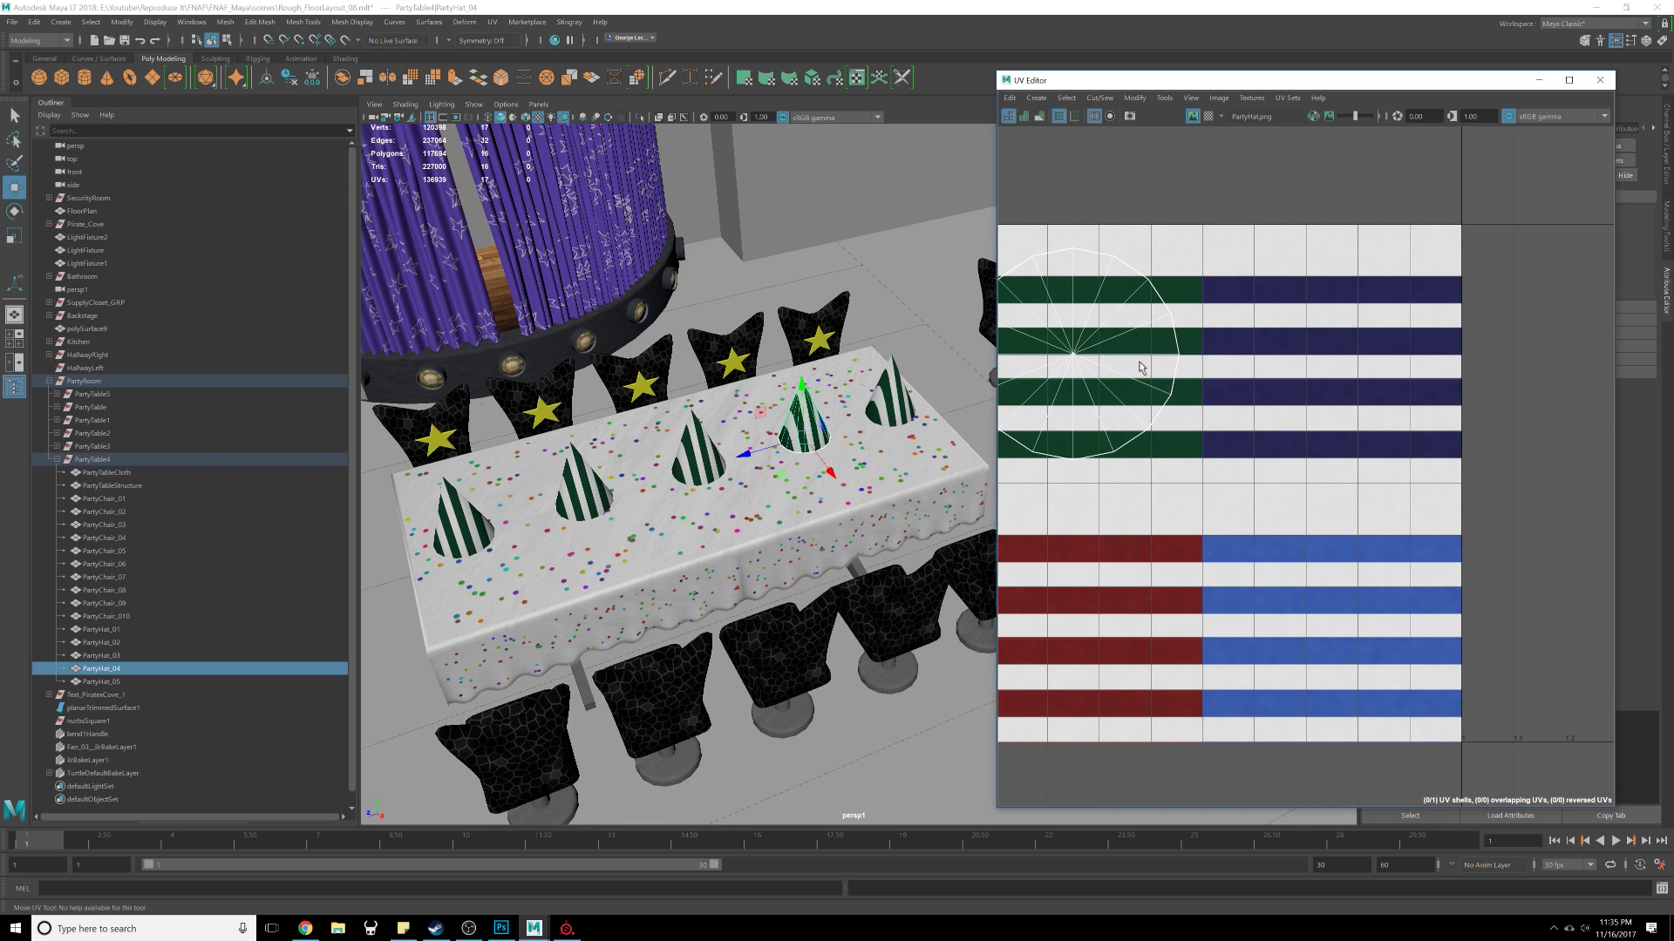
# Step: Move the selected hat's UV shell from the green stripes onto the navy-striped area of the texture
pyautogui.scroll(-3, 1139, 362)
pyautogui.scroll(2, 1139, 362)
pyautogui.press('e')
pyautogui.scroll(2, 1139, 365)
pyautogui.press('w')
pyautogui.scroll(-5, 1139, 365)
pyautogui.keyDown('alt'); pyautogui.moveTo(1140, 364); pyautogui.dragTo(1287, 386, button='middle'); pyautogui.keyUp('alt')
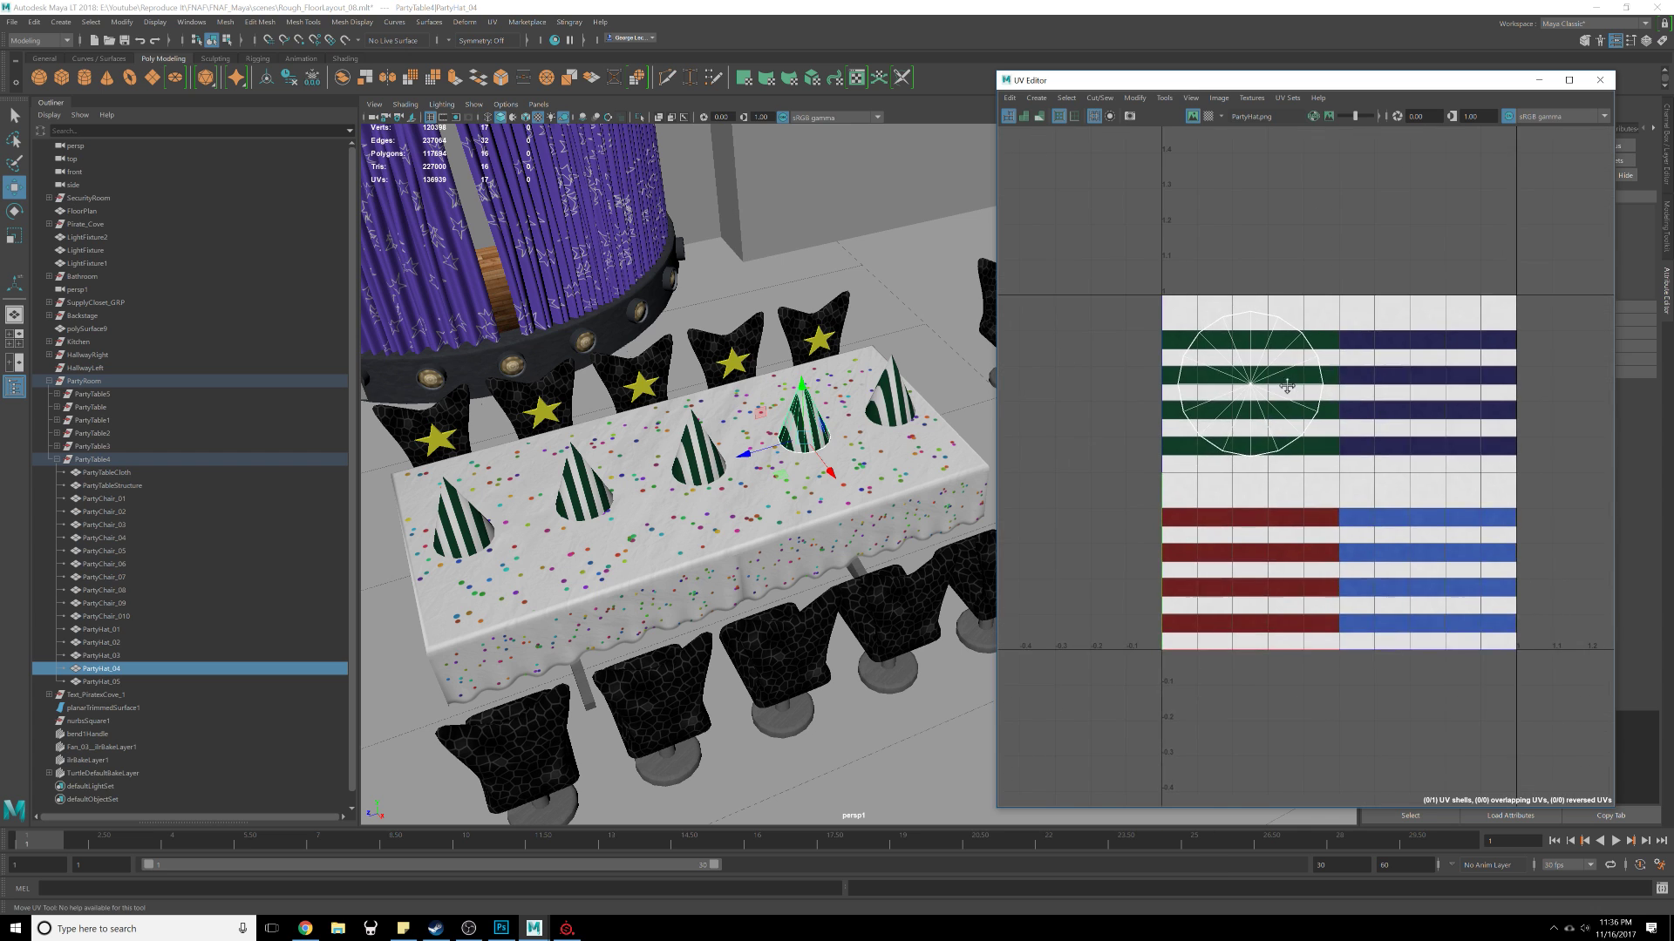
pyautogui.scroll(2, 1257, 390)
pyautogui.moveTo(1250, 431); pyautogui.dragTo(1251, 390, button='right')
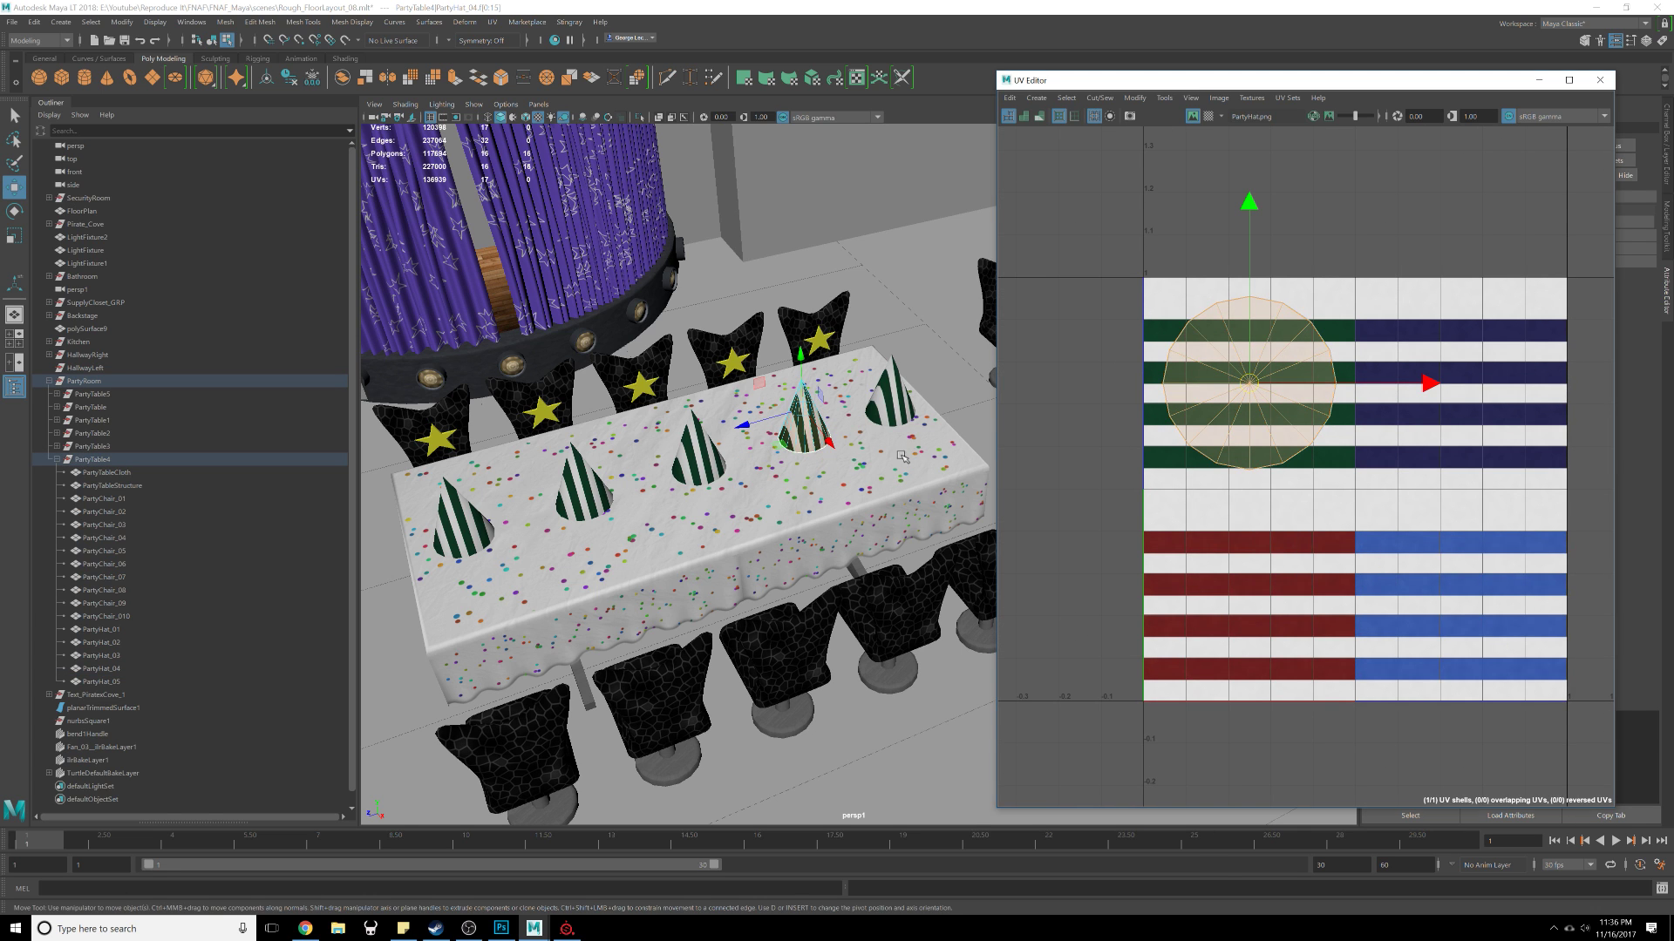
pyautogui.moveTo(1433, 385)
pyautogui.mouseDown()
pyautogui.moveTo(1550, 401)
pyautogui.moveTo(1456, 408)
pyautogui.mouseUp()
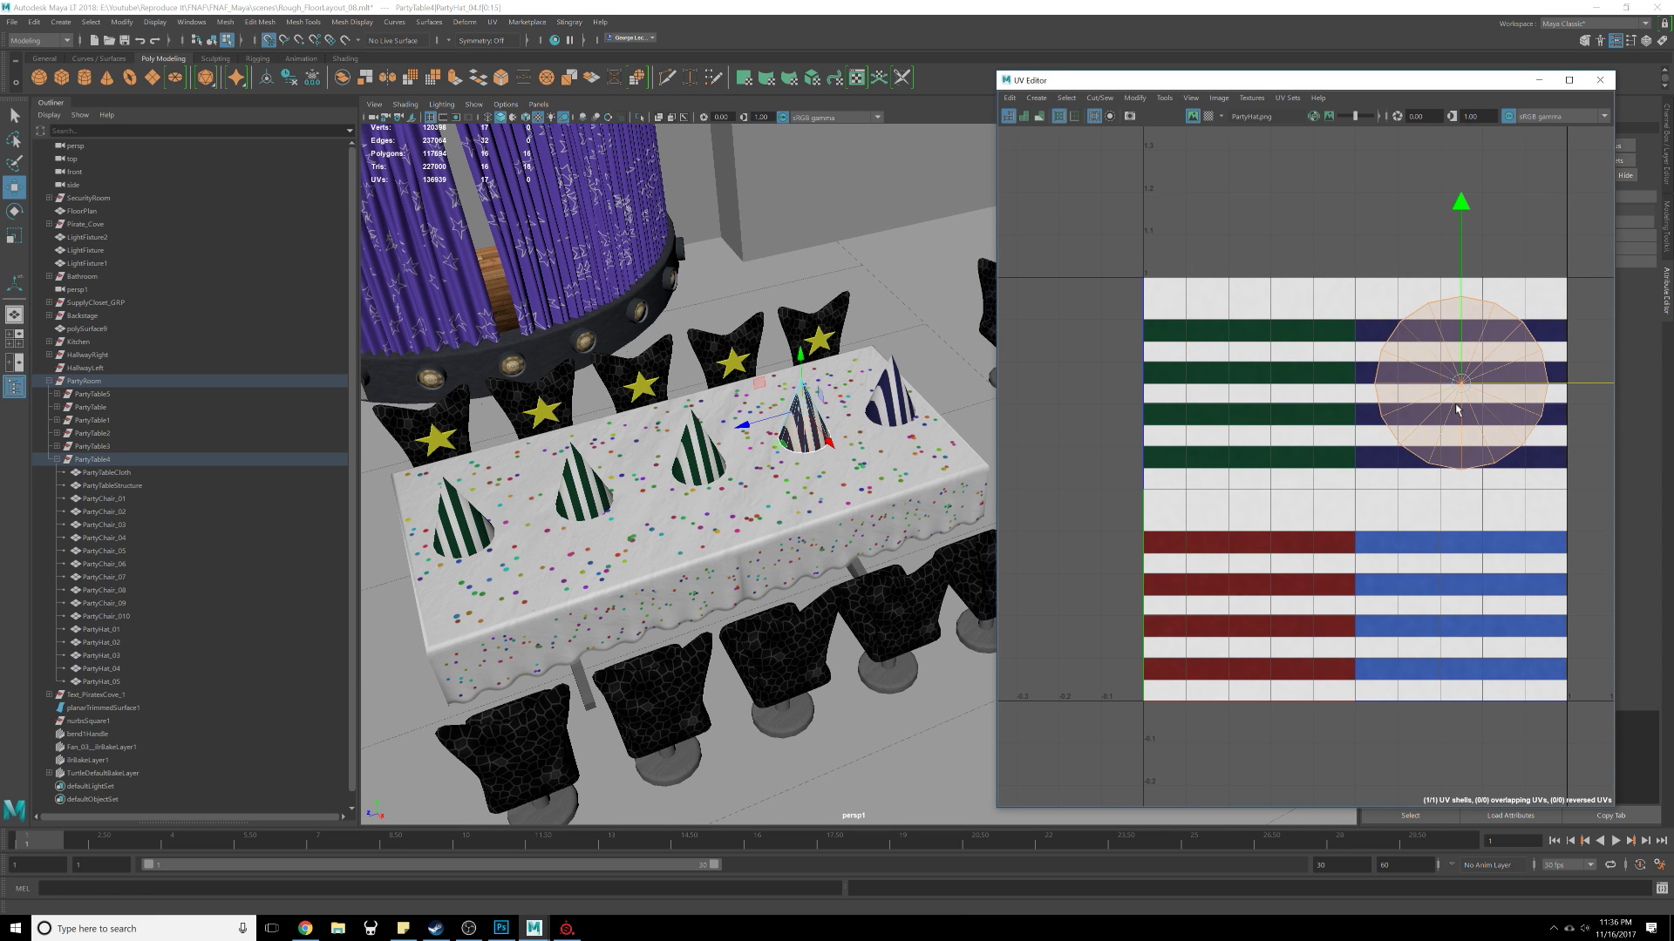
# Step: Select the neighbouring hats and compare their UV layouts in the UV Editor
pyautogui.rightClick(708, 464)
pyautogui.click(1351, 427)
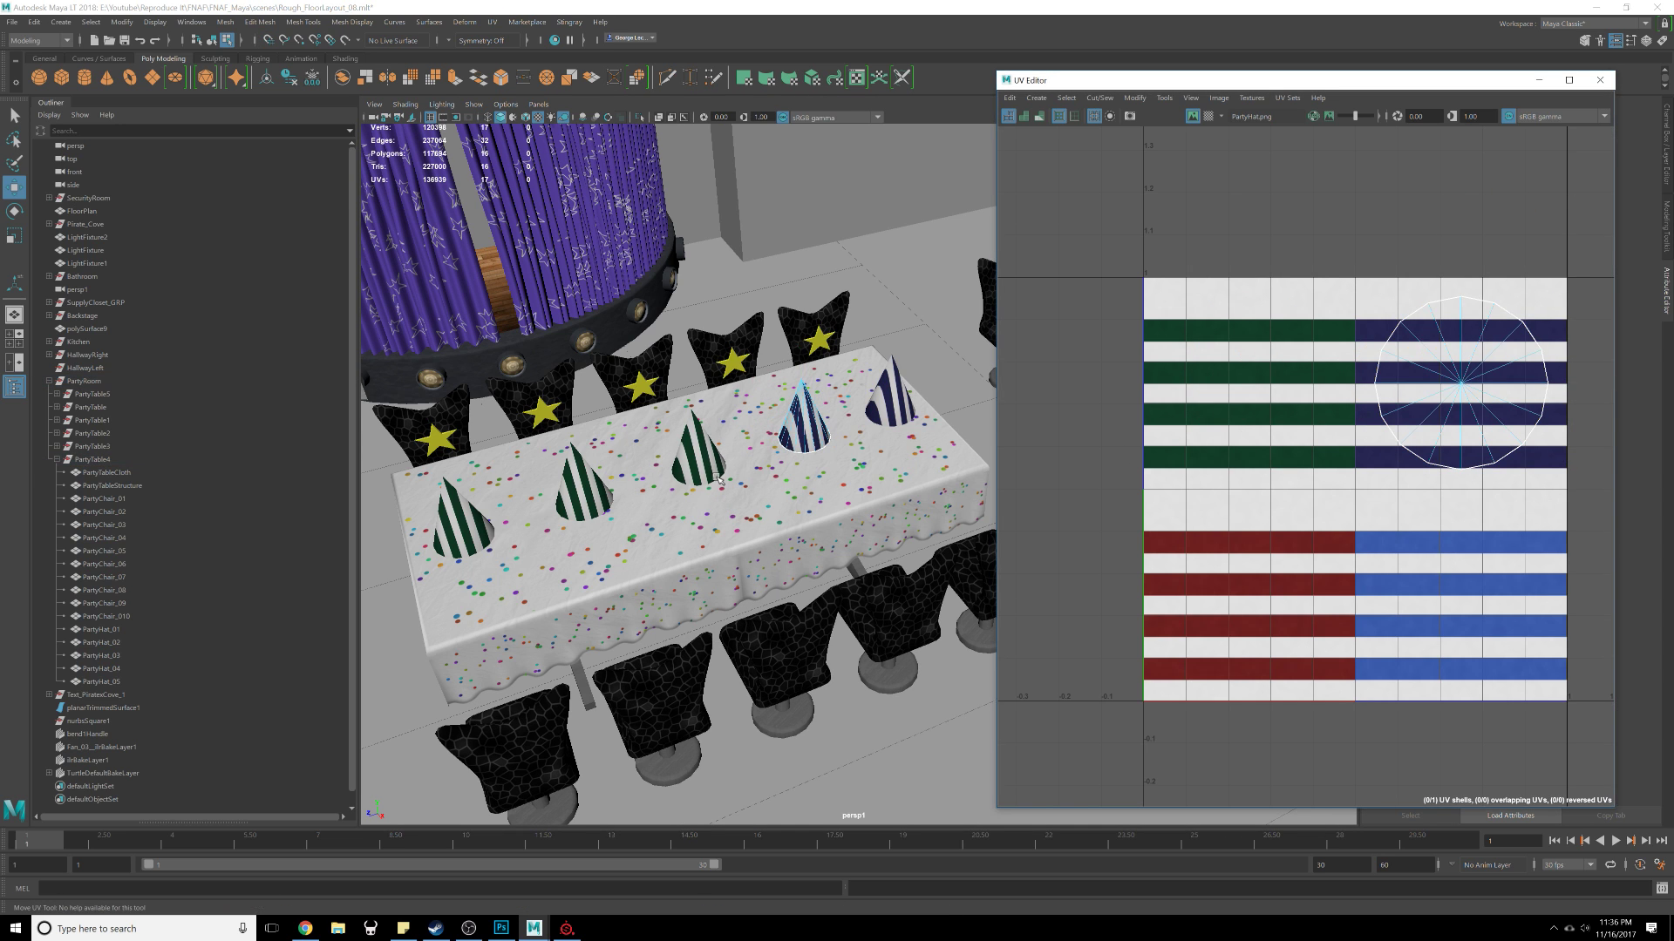
pyautogui.click(684, 463)
pyautogui.moveTo(687, 459); pyautogui.dragTo(750, 440, button='right')
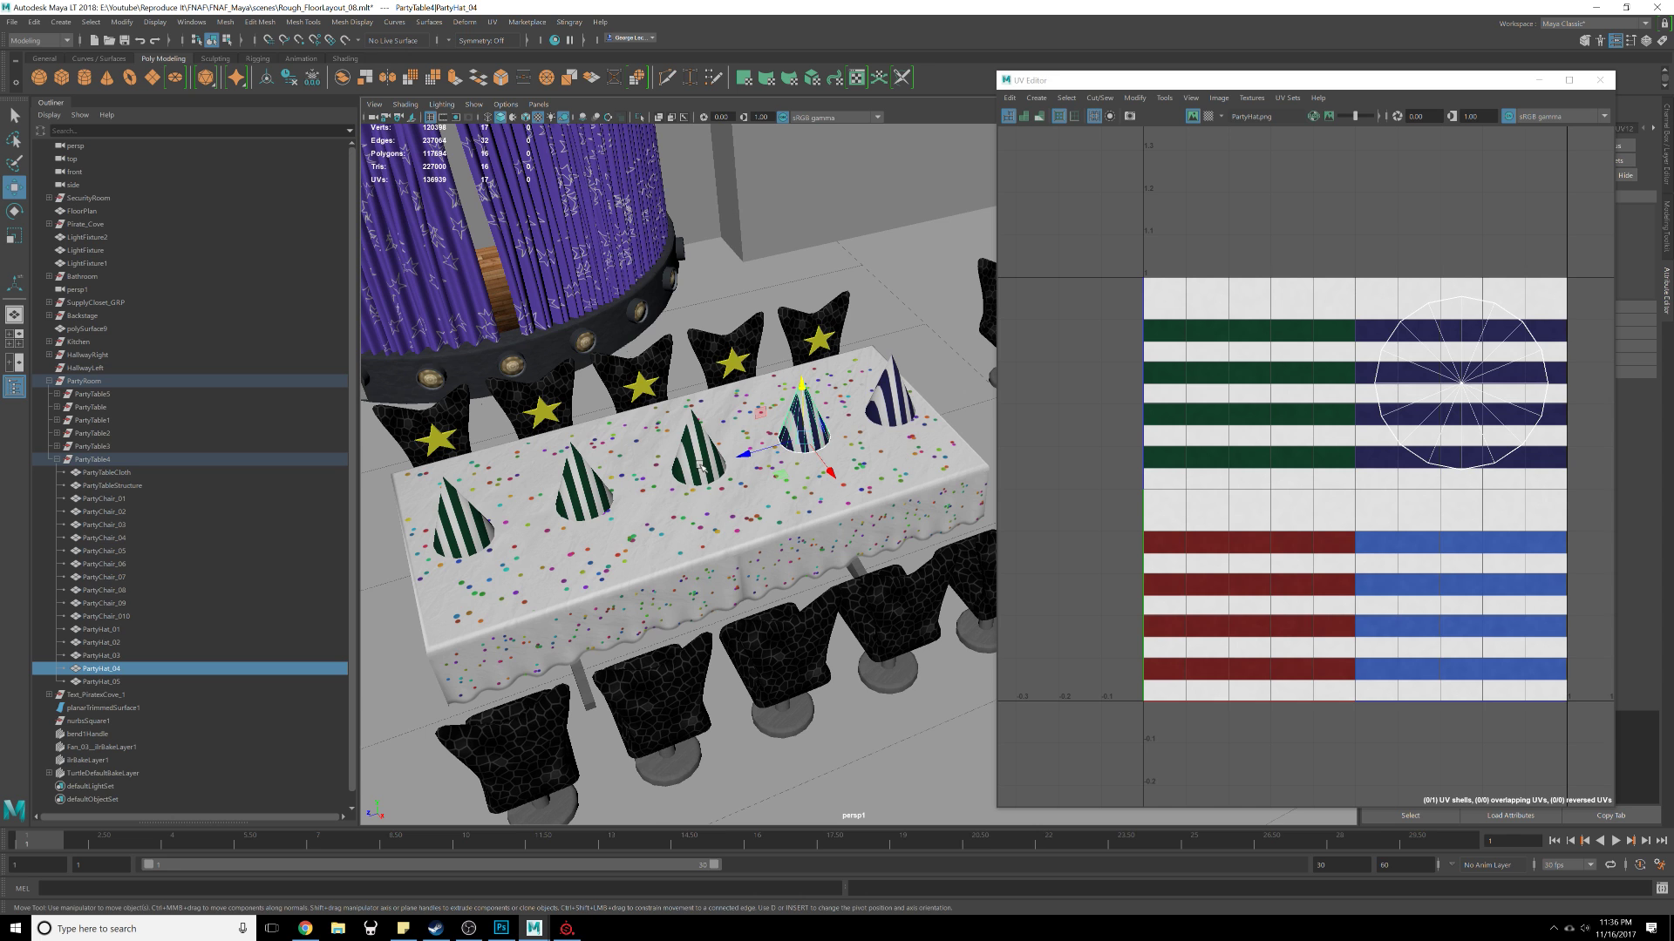
pyautogui.scroll(4, 700, 466)
pyautogui.keyDown('alt'); pyautogui.moveTo(692, 490); pyautogui.dragTo(725, 462); pyautogui.keyUp('alt')
pyautogui.scroll(2, 675, 439)
pyautogui.moveTo(733, 452); pyautogui.dragTo(824, 557, button='right')
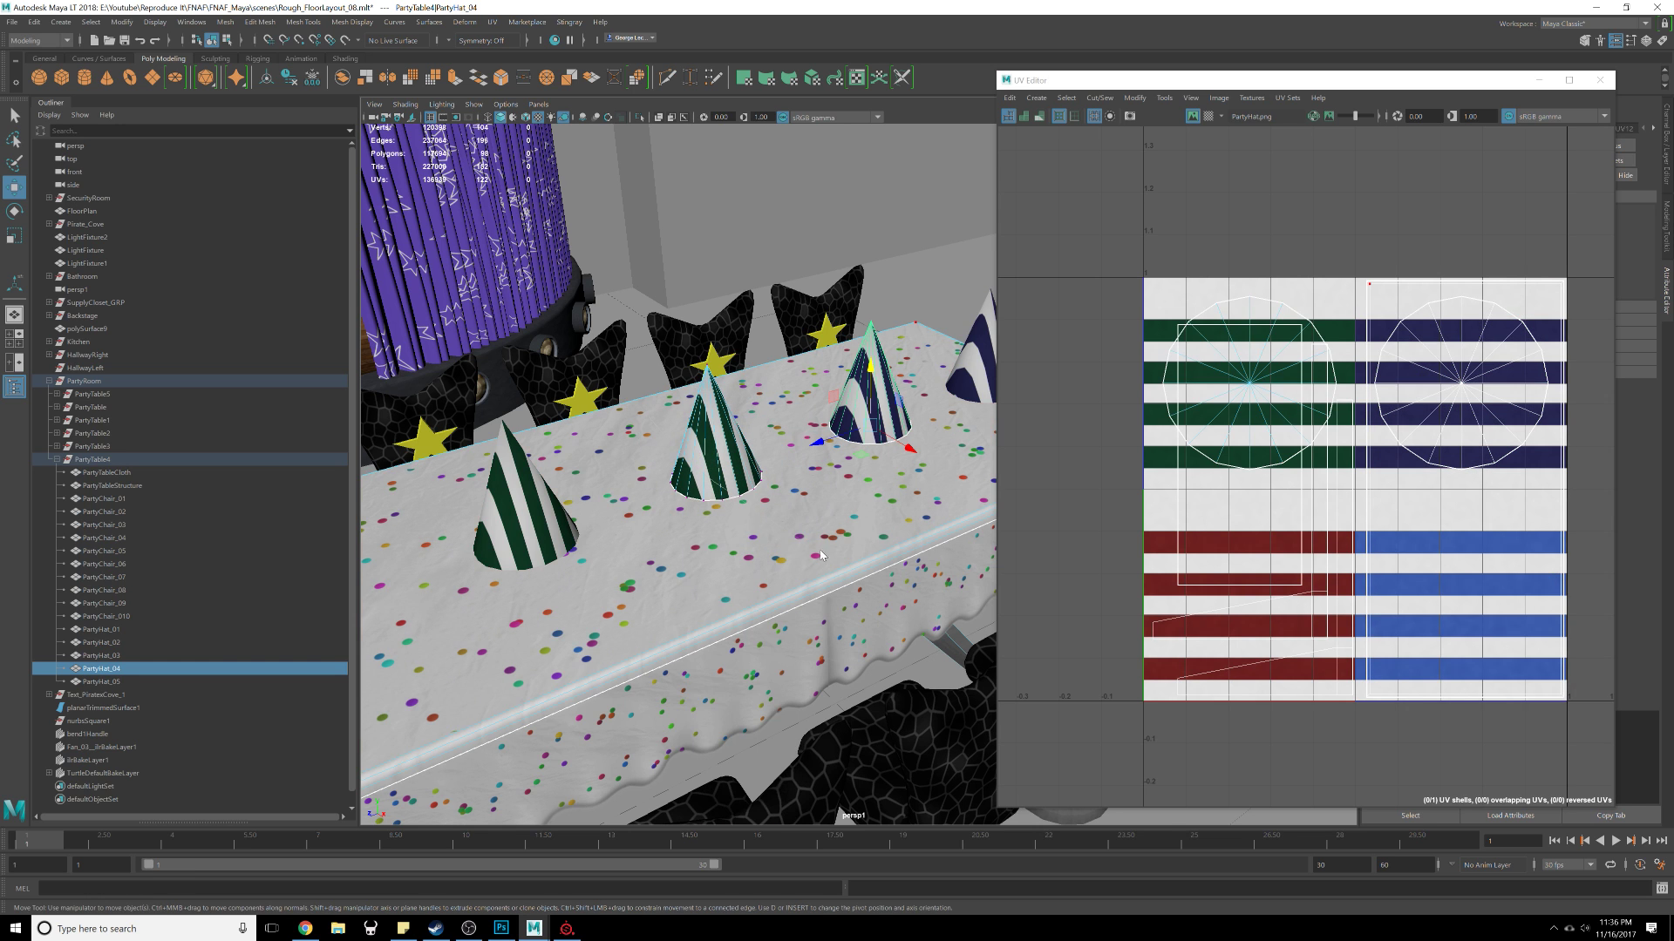
pyautogui.press('F8')
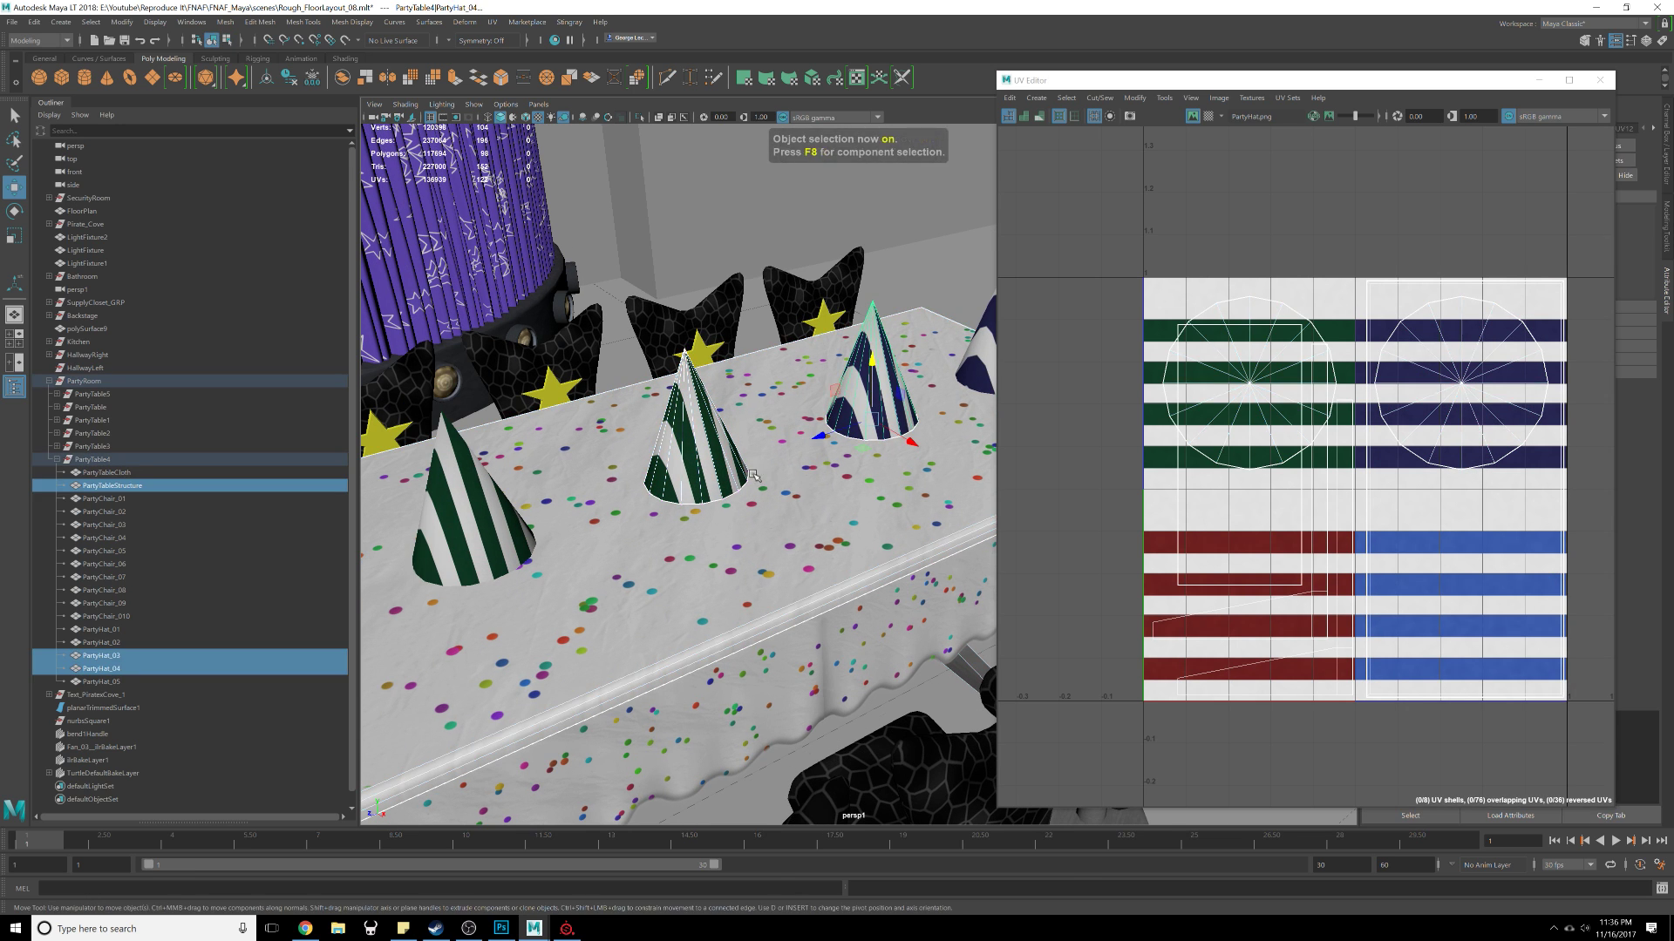
pyautogui.press('F8')
pyautogui.keyDown('alt'); pyautogui.moveTo(700, 443); pyautogui.dragTo(697, 413); pyautogui.keyUp('alt')
pyautogui.keyDown('alt'); pyautogui.moveTo(697, 413); pyautogui.dragTo(703, 456, button='middle'); pyautogui.keyUp('alt')
pyautogui.keyDown('alt'); pyautogui.moveTo(702, 454); pyautogui.dragTo(632, 392); pyautogui.keyUp('alt')
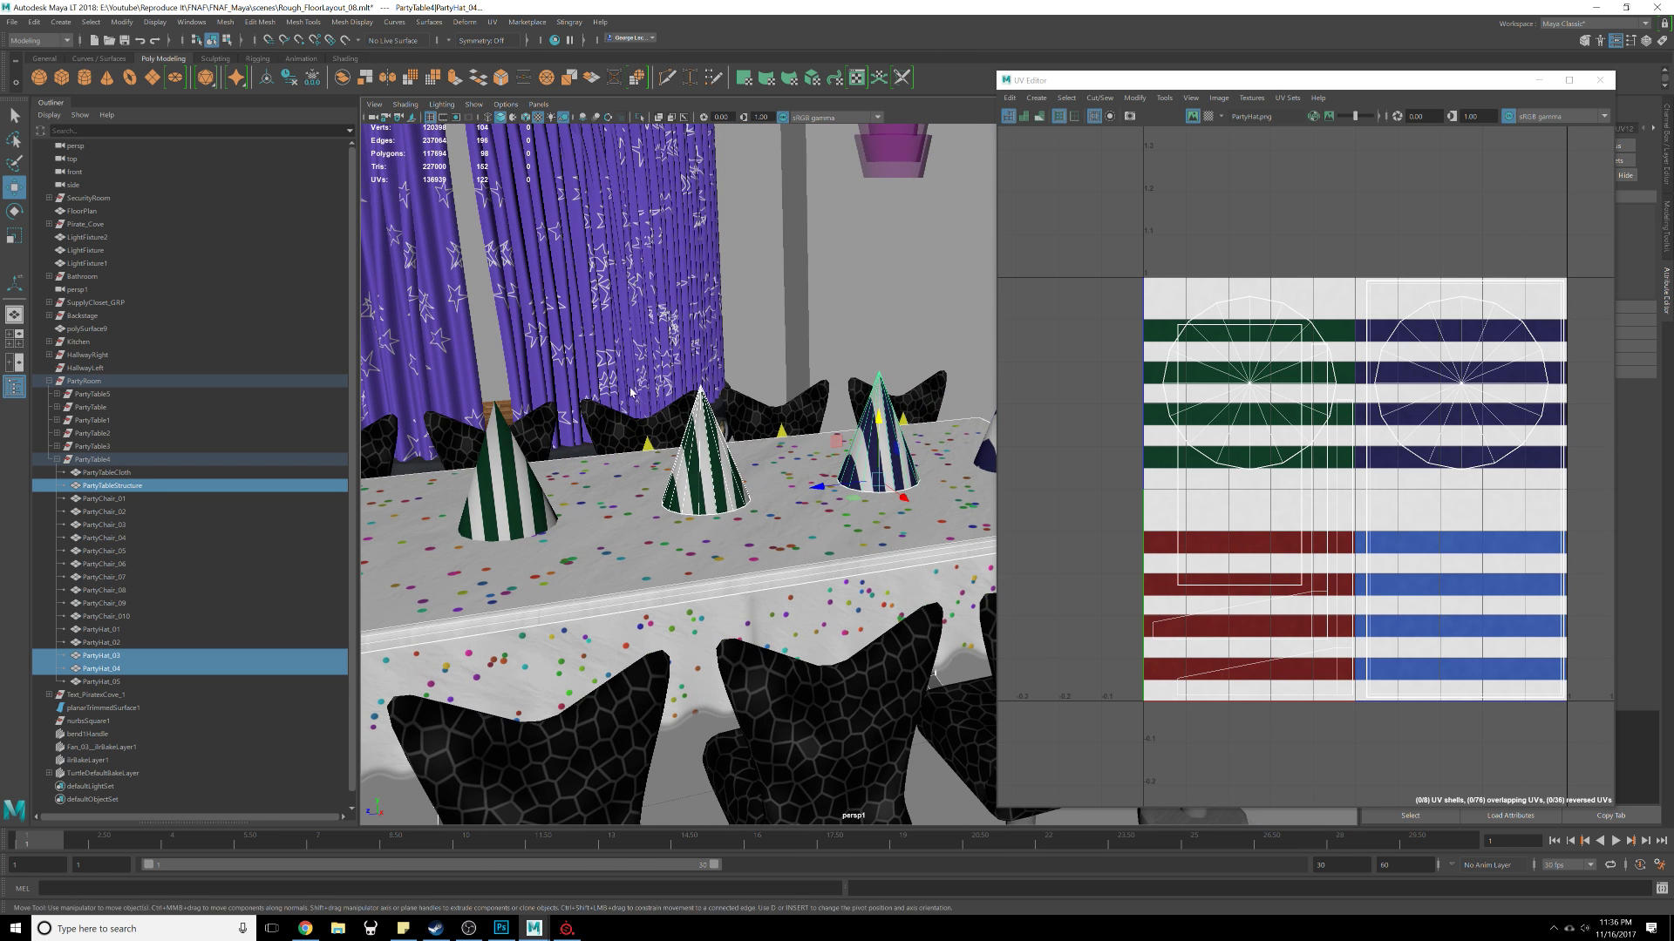
# Step: Examine the remapped hats up close in the perspective viewport
pyautogui.keyDown('shift'); pyautogui.rightClick(706, 453); pyautogui.keyUp('shift')
pyautogui.keyDown('shift'); pyautogui.rightClick(703, 452); pyautogui.keyUp('shift')
pyautogui.press('F8')
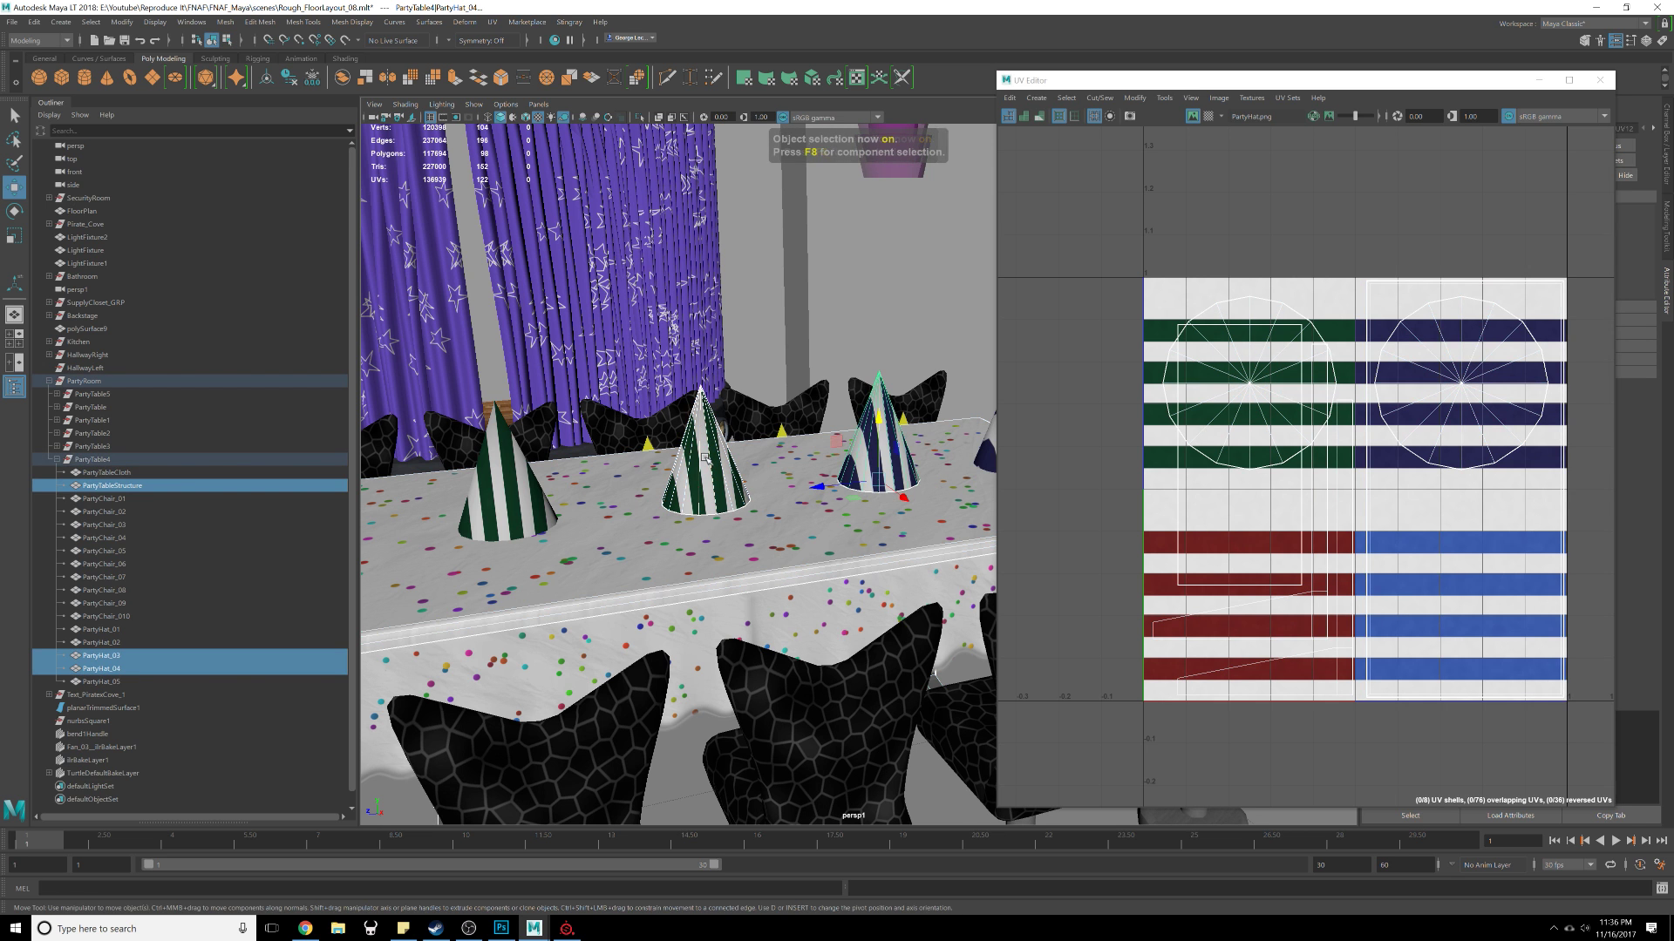
pyautogui.scroll(-15, 561, 506)
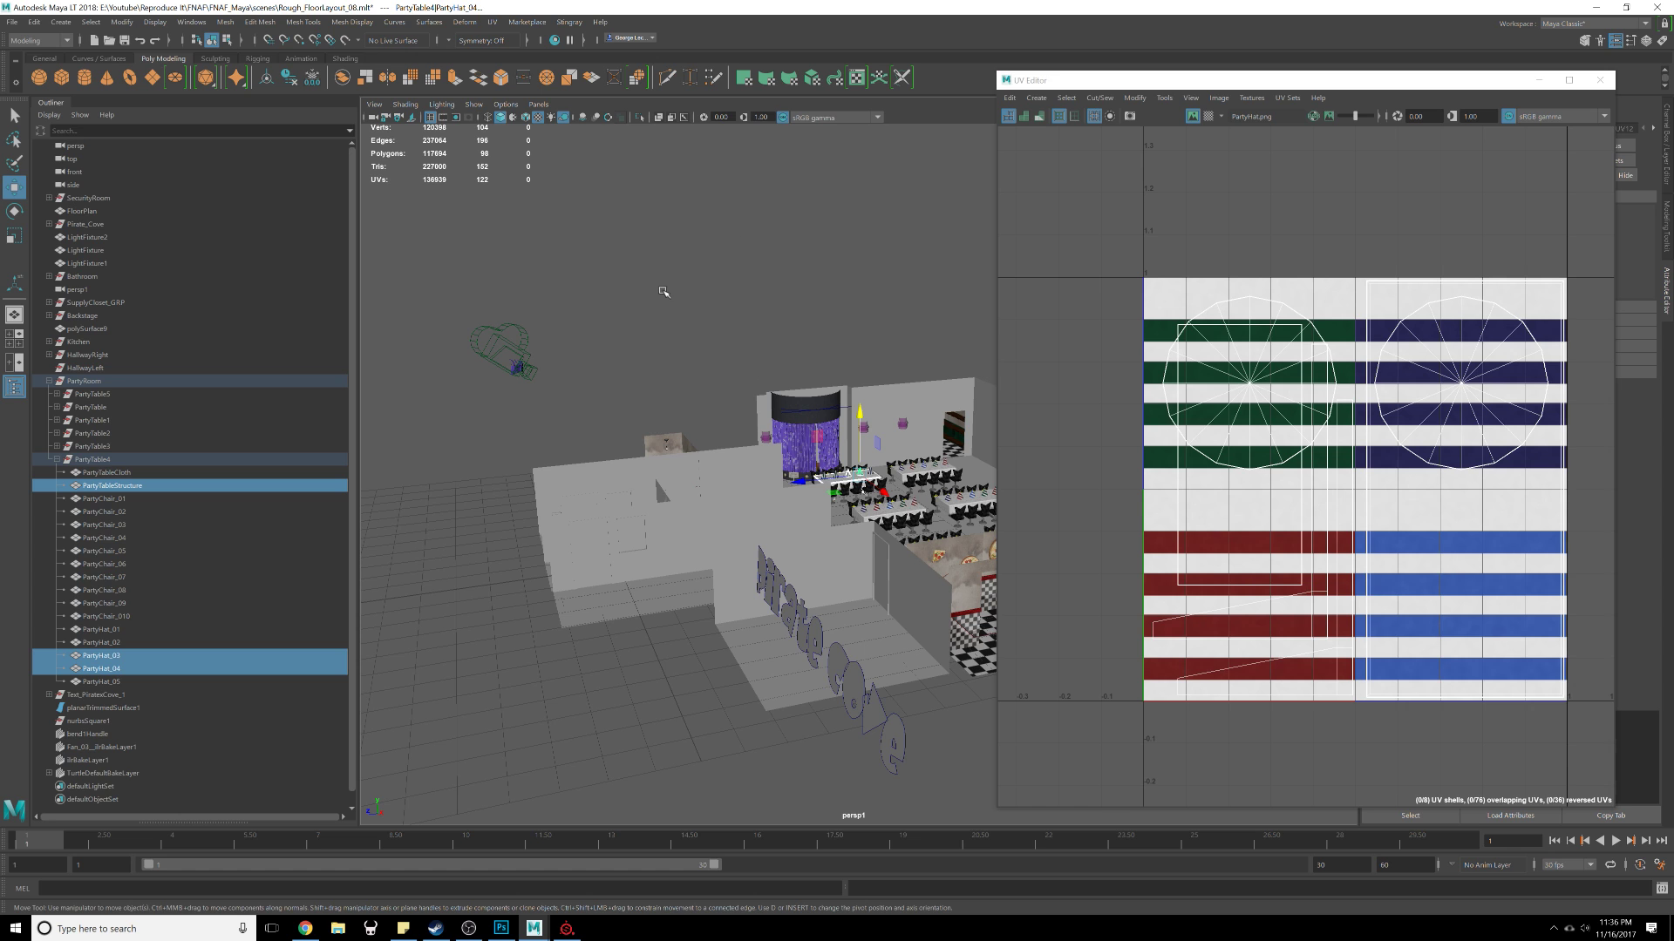
pyautogui.press('space')
pyautogui.scroll(-10, 668, 364)
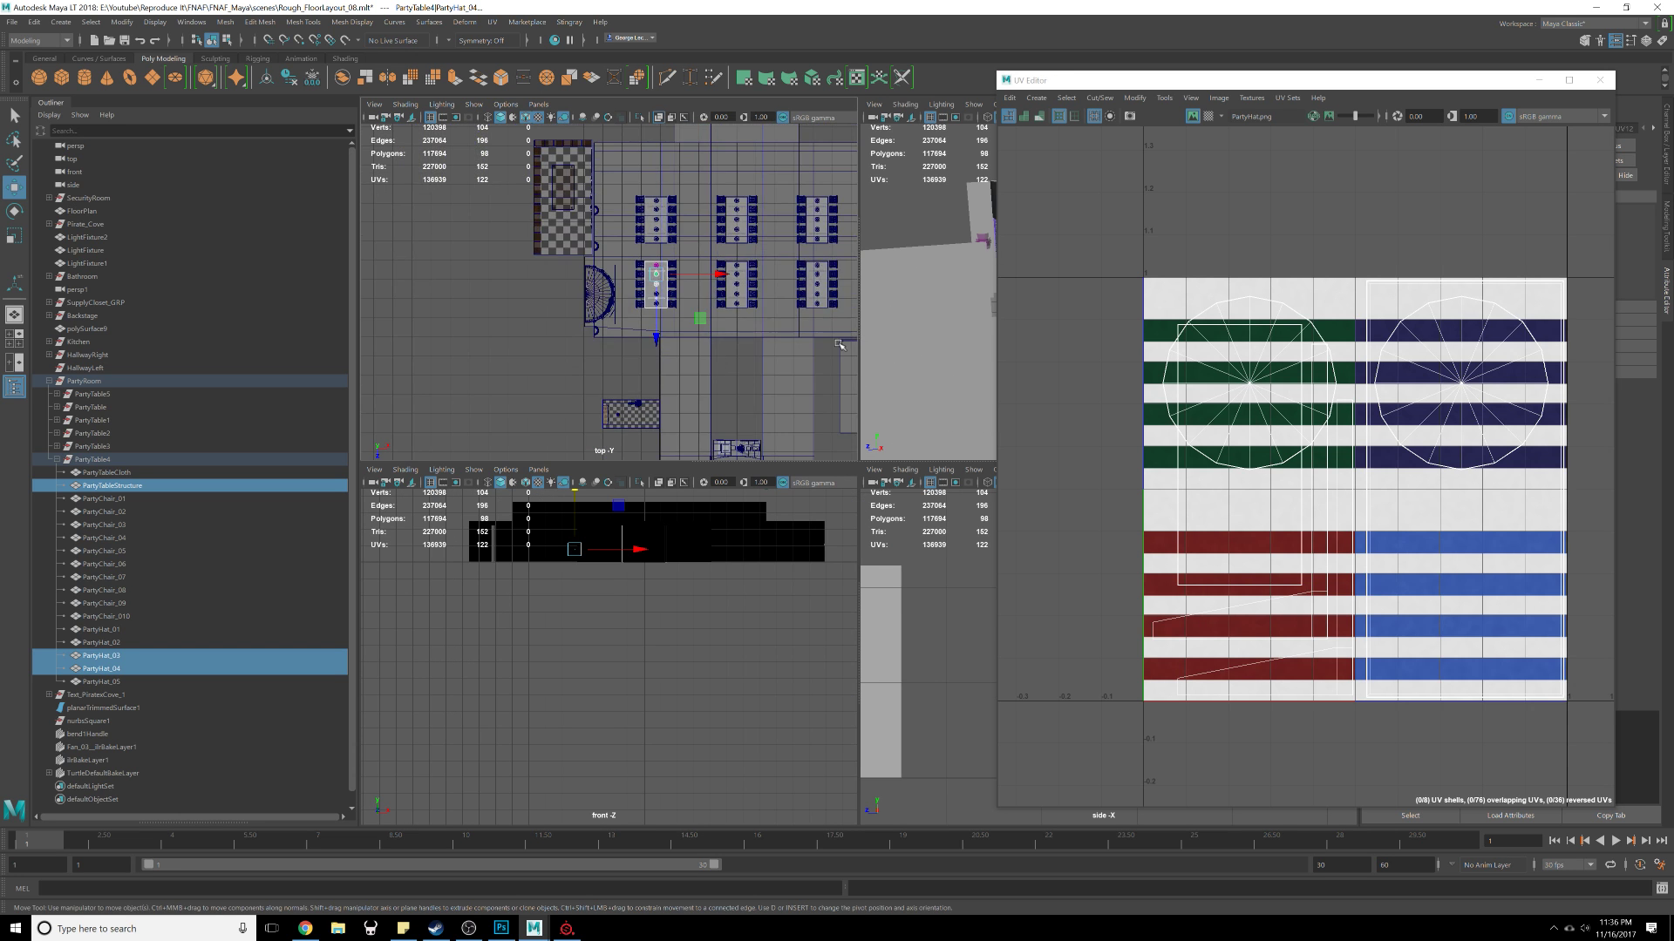
pyautogui.press('space')
pyautogui.scroll(10, 722, 351)
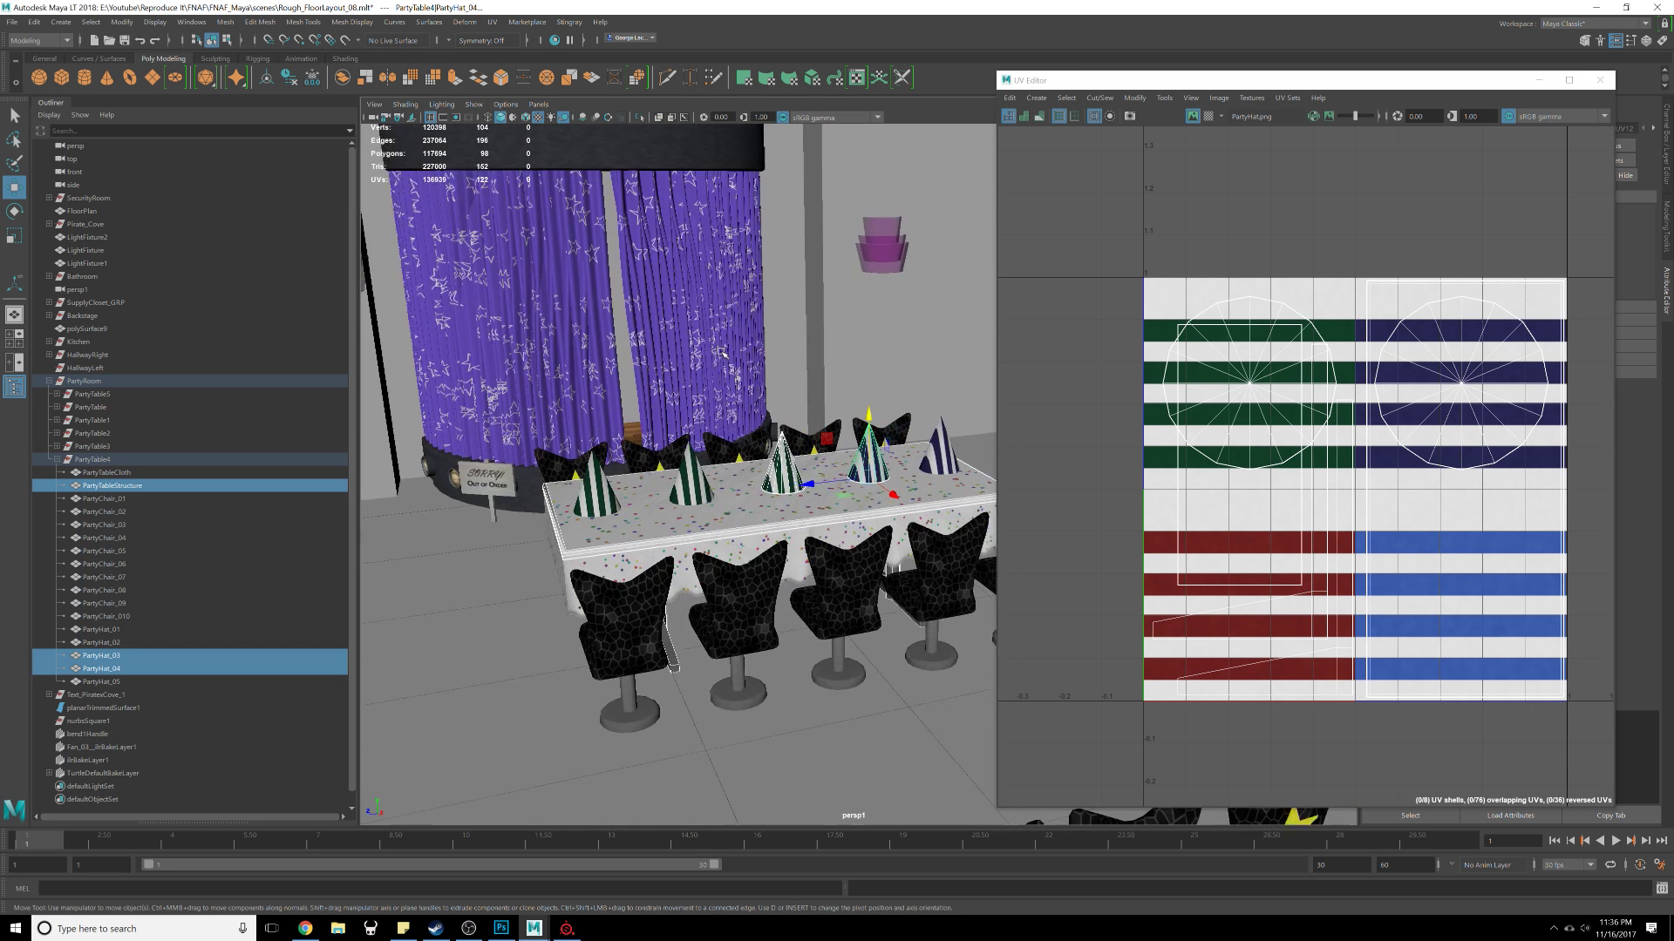
pyautogui.press('f')
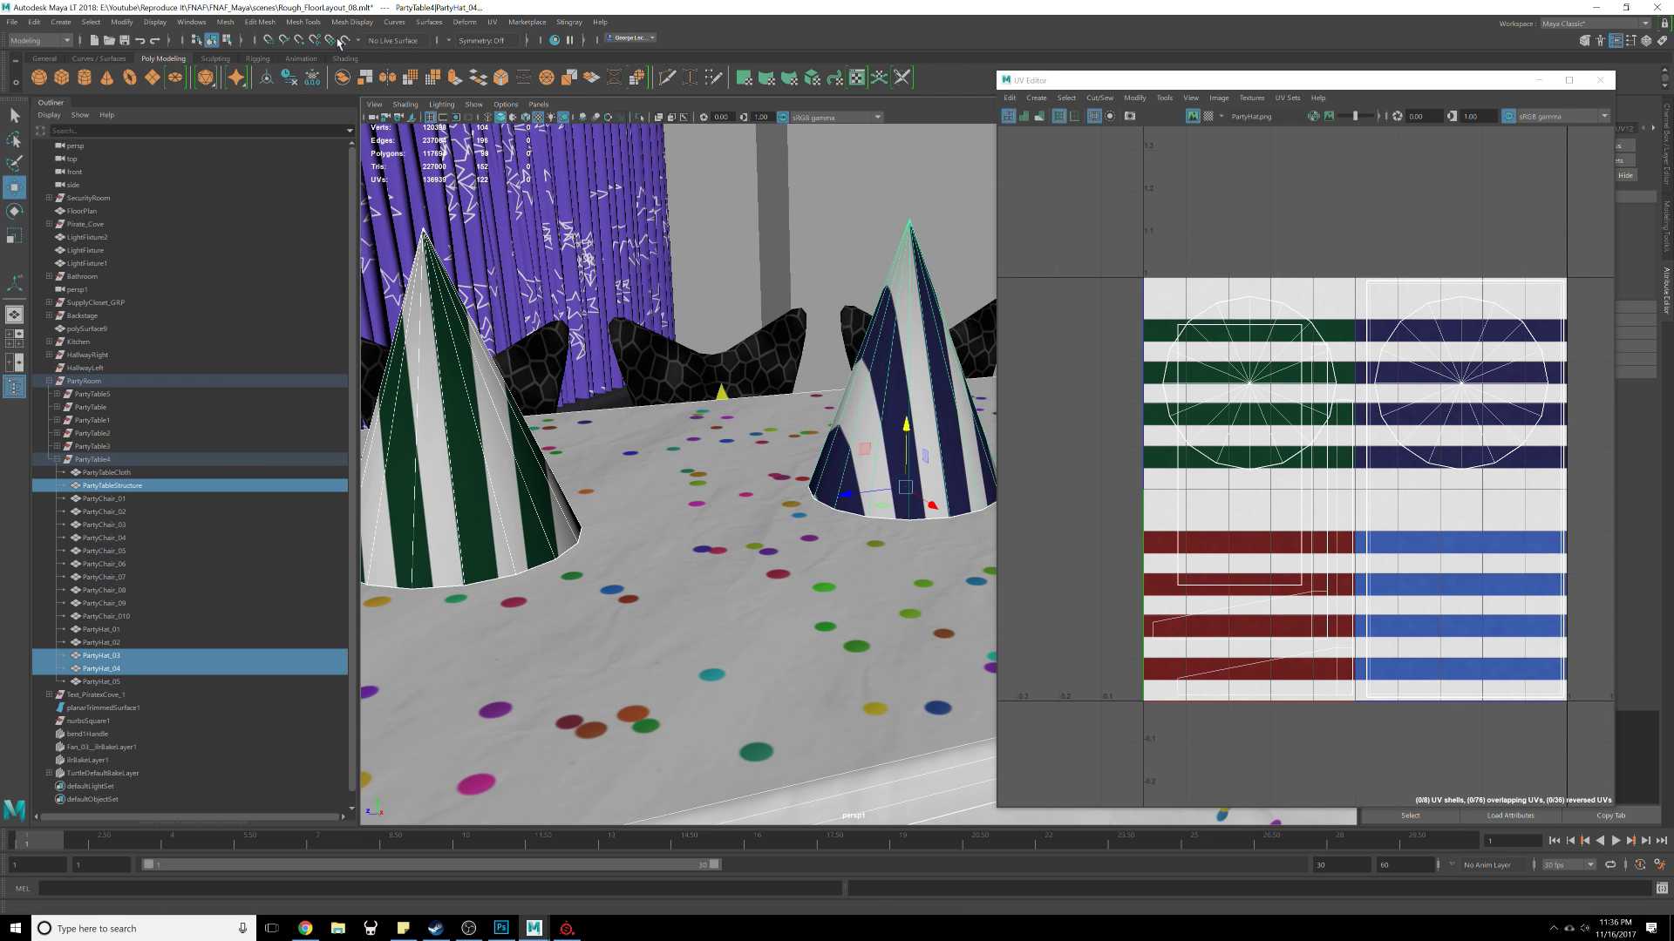
pyautogui.click(241, 40)
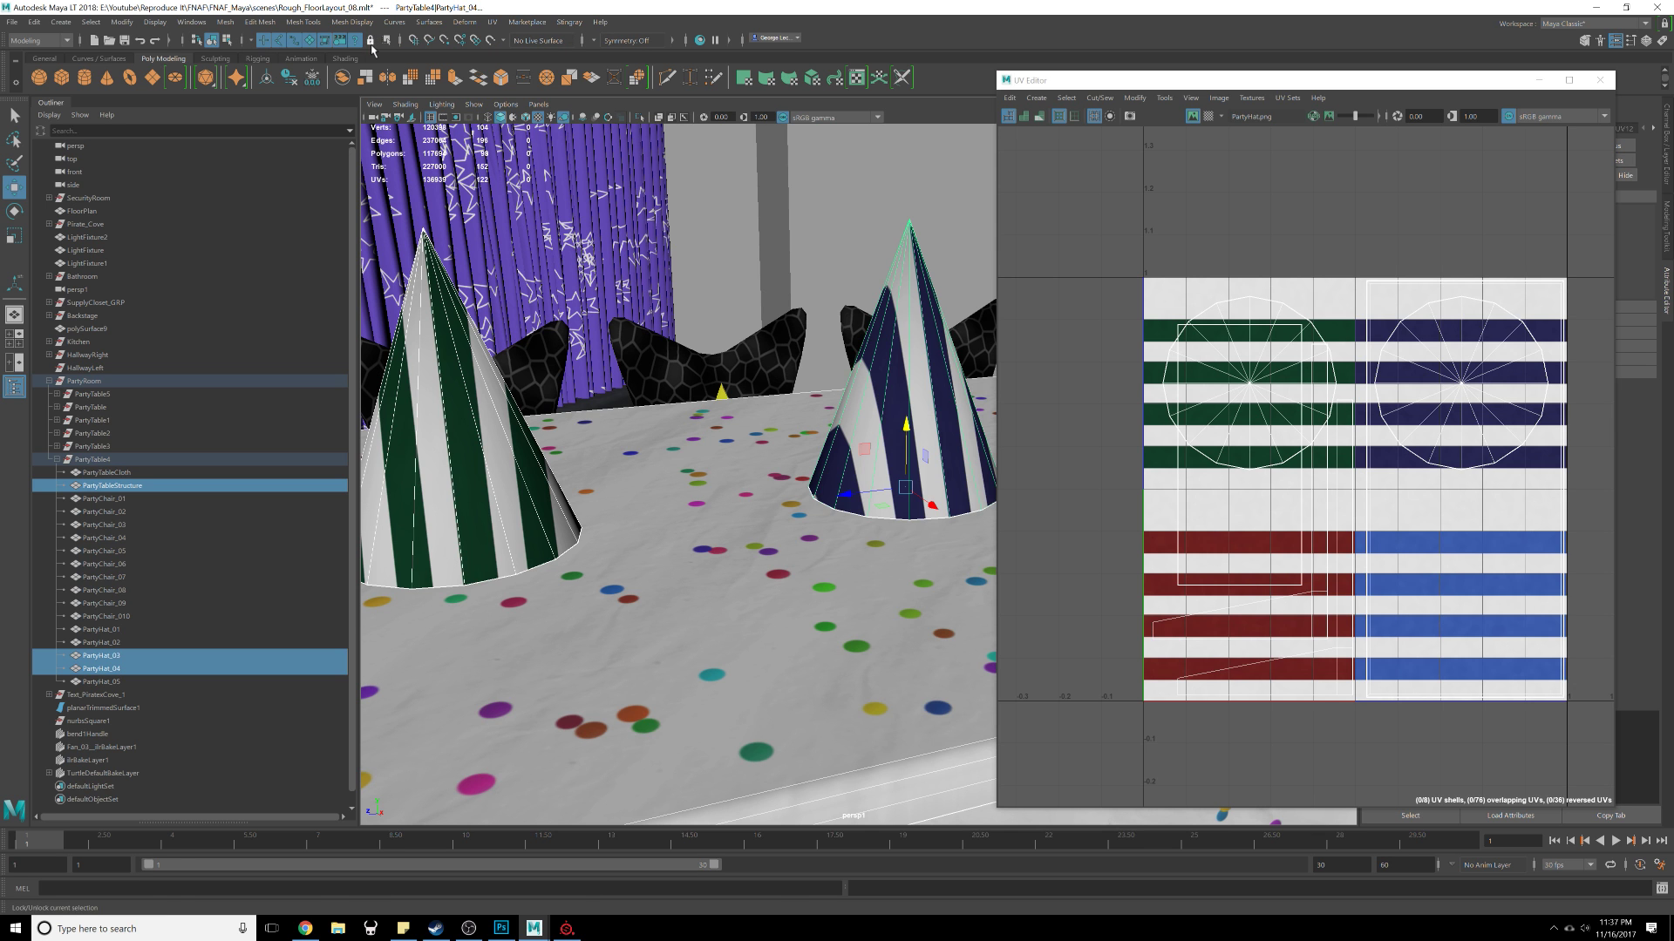
pyautogui.scroll(-5, 859, 352)
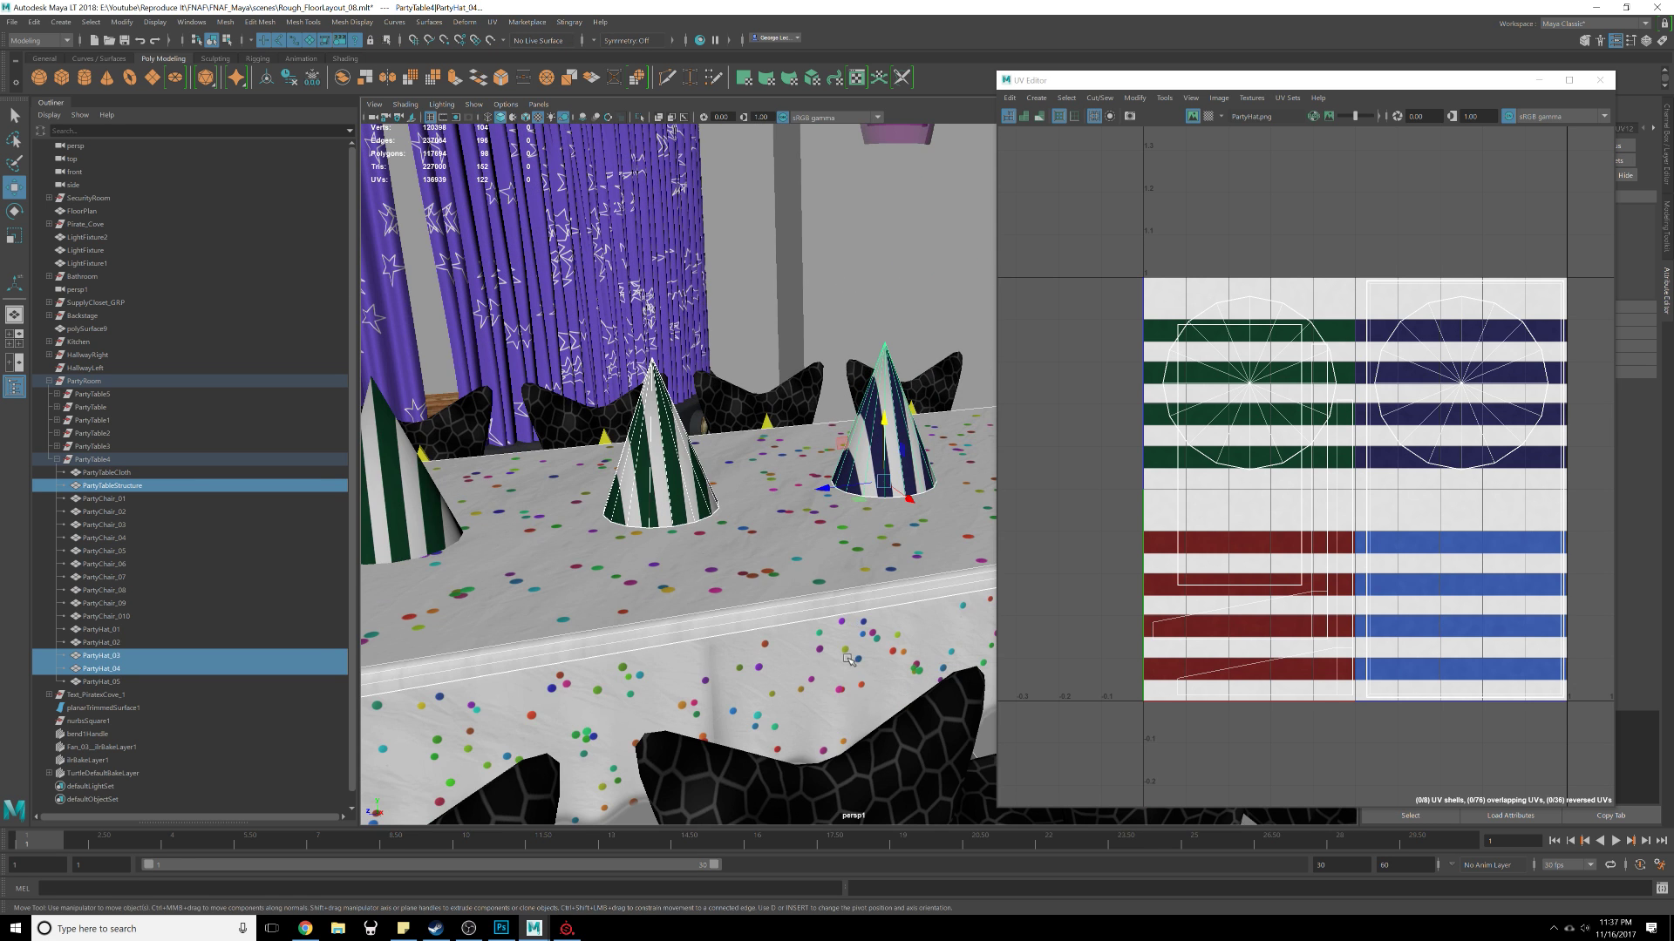
pyautogui.scroll(-5, 848, 660)
pyautogui.press('w')
pyautogui.moveTo(548, 324)
pyautogui.mouseDown()
pyautogui.moveTo(785, 708)
pyautogui.moveTo(665, 476)
pyautogui.moveTo(513, 277)
pyautogui.moveTo(555, 315)
pyautogui.moveTo(498, 345)
pyautogui.moveTo(547, 332)
pyautogui.mouseUp()
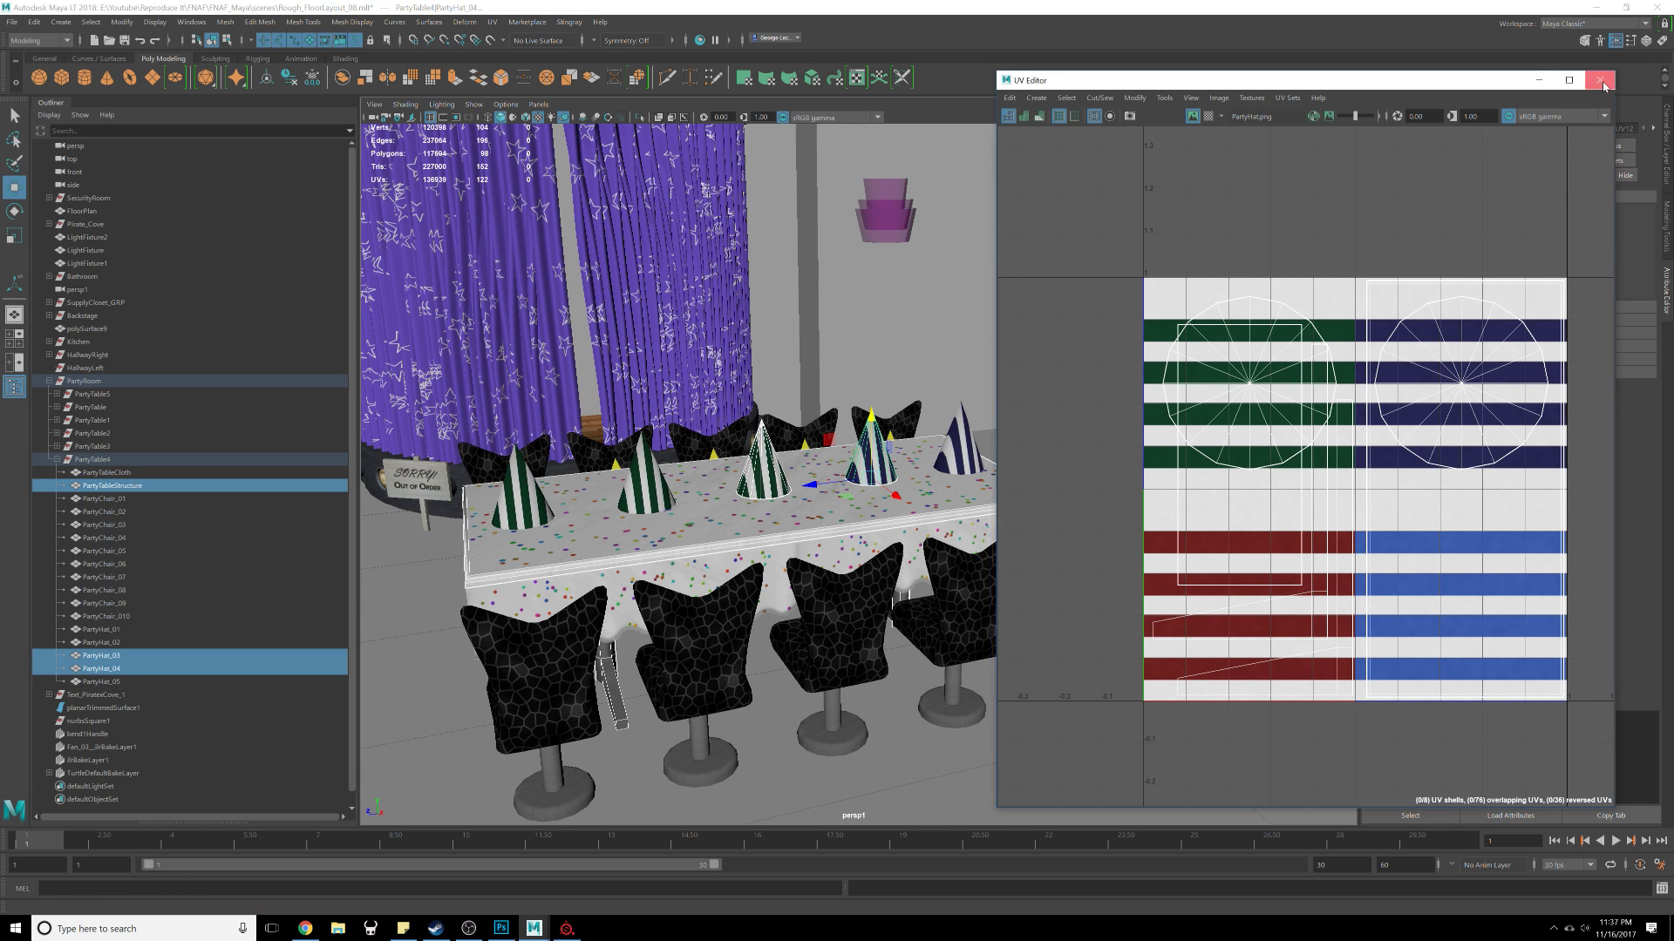
# Step: Close the UV Editor and orbit around the party tables to review all hat textures
pyautogui.click(1602, 84)
pyautogui.scroll(-5, 767, 425)
pyautogui.keyDown('alt'); pyautogui.moveTo(720, 446); pyautogui.dragTo(923, 429); pyautogui.keyUp('alt')
pyautogui.scroll(5, 785, 465)
pyautogui.keyDown('shift'); pyautogui.rightClick(923, 428); pyautogui.keyUp('shift')
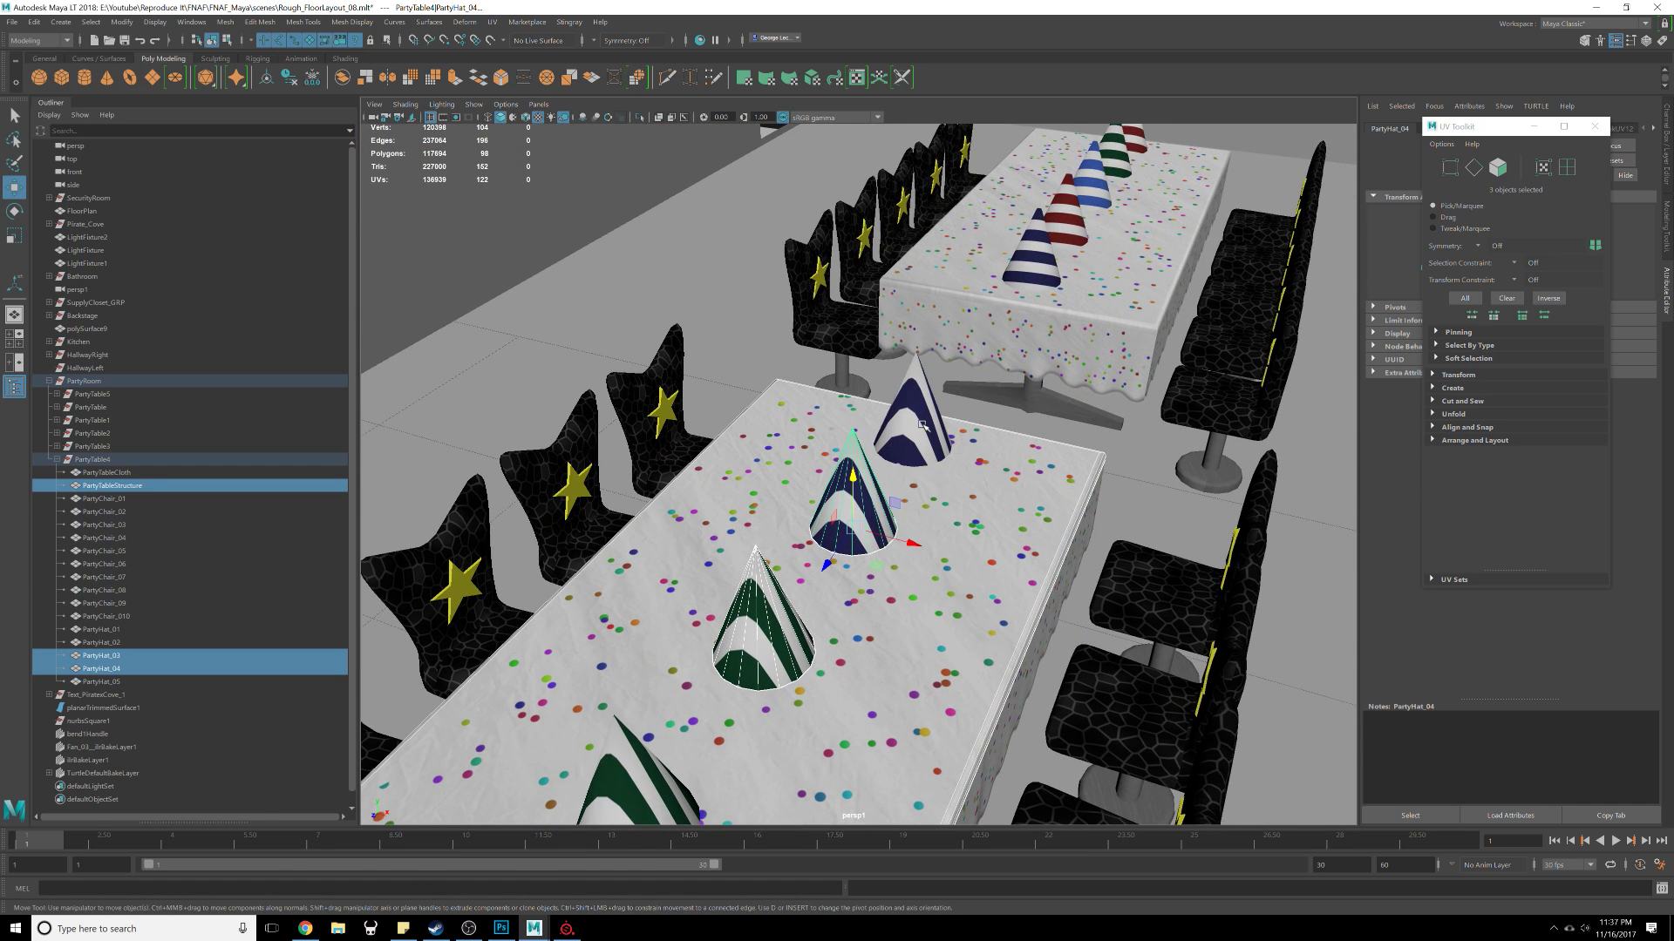
pyautogui.keyDown('shift'); pyautogui.rightClick(923, 428); pyautogui.keyUp('shift')
pyautogui.keyDown('shift'); pyautogui.rightClick(923, 429); pyautogui.keyUp('shift')
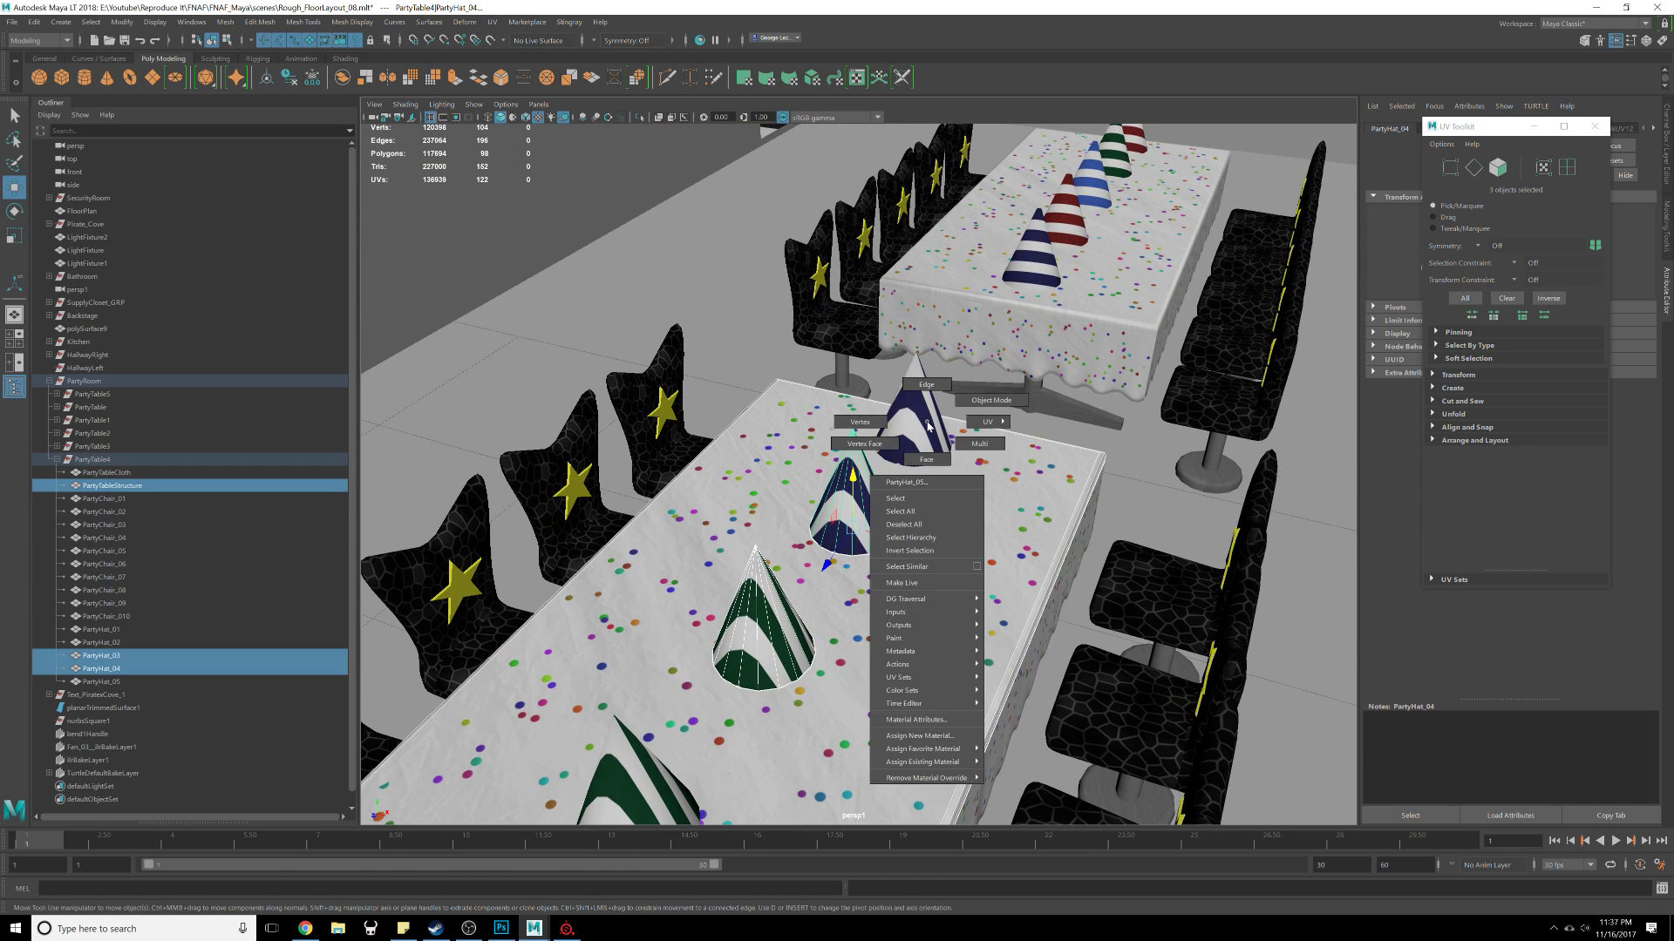
pyautogui.click(112, 485)
pyautogui.scroll(-15, 624, 361)
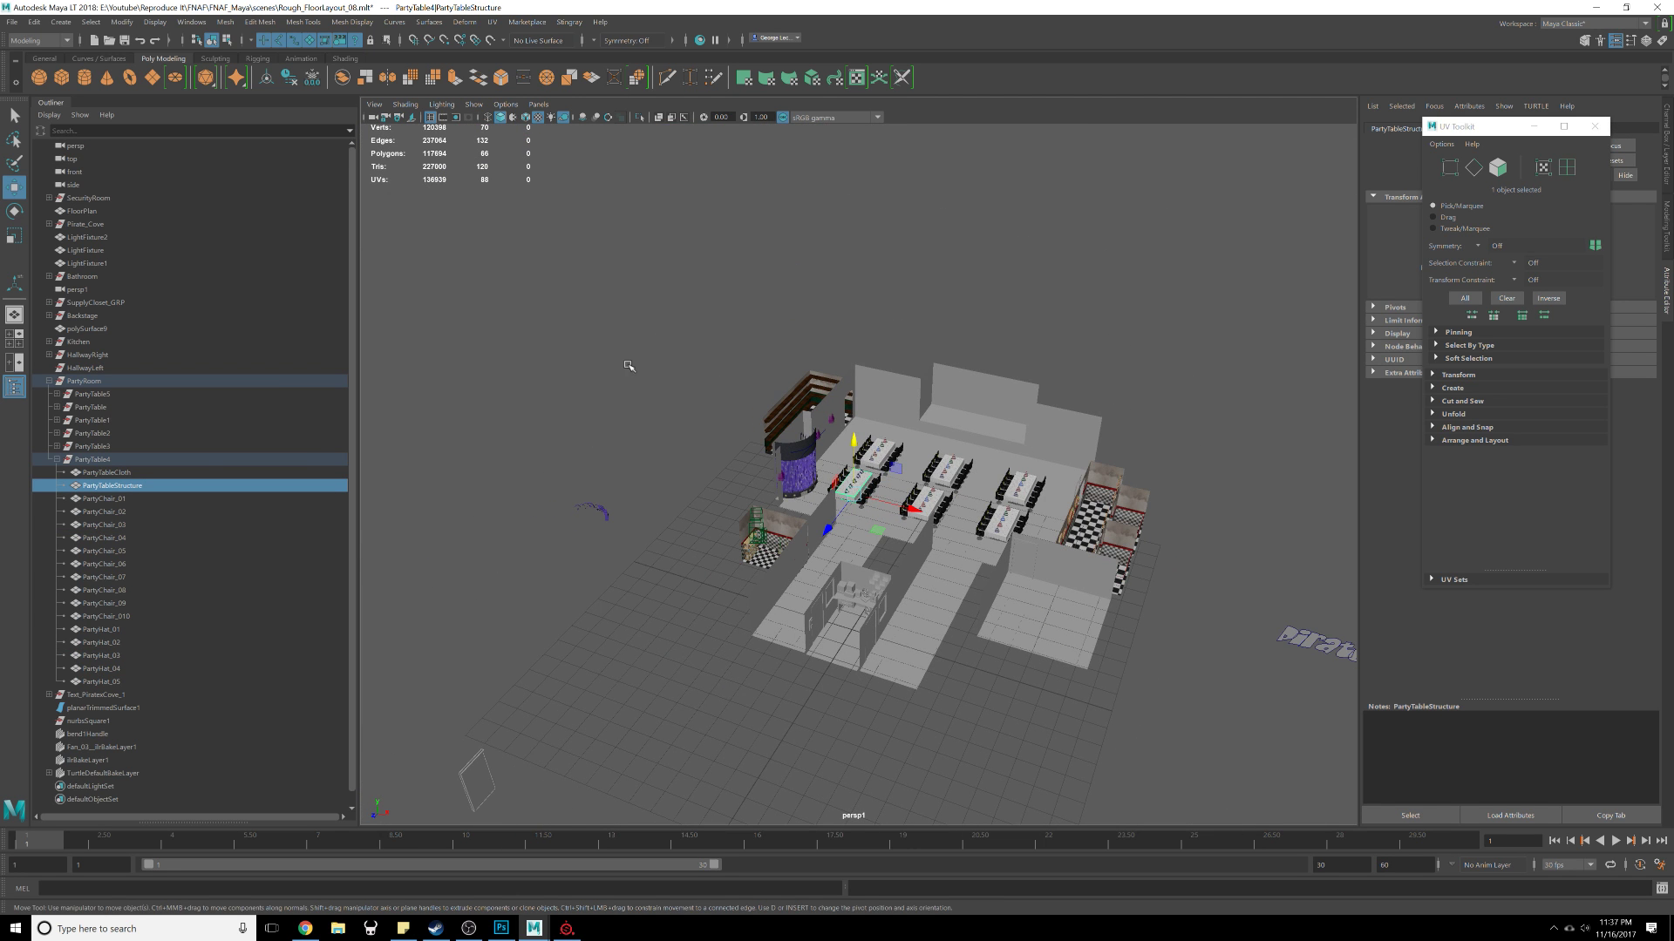
pyautogui.scroll(15, 872, 495)
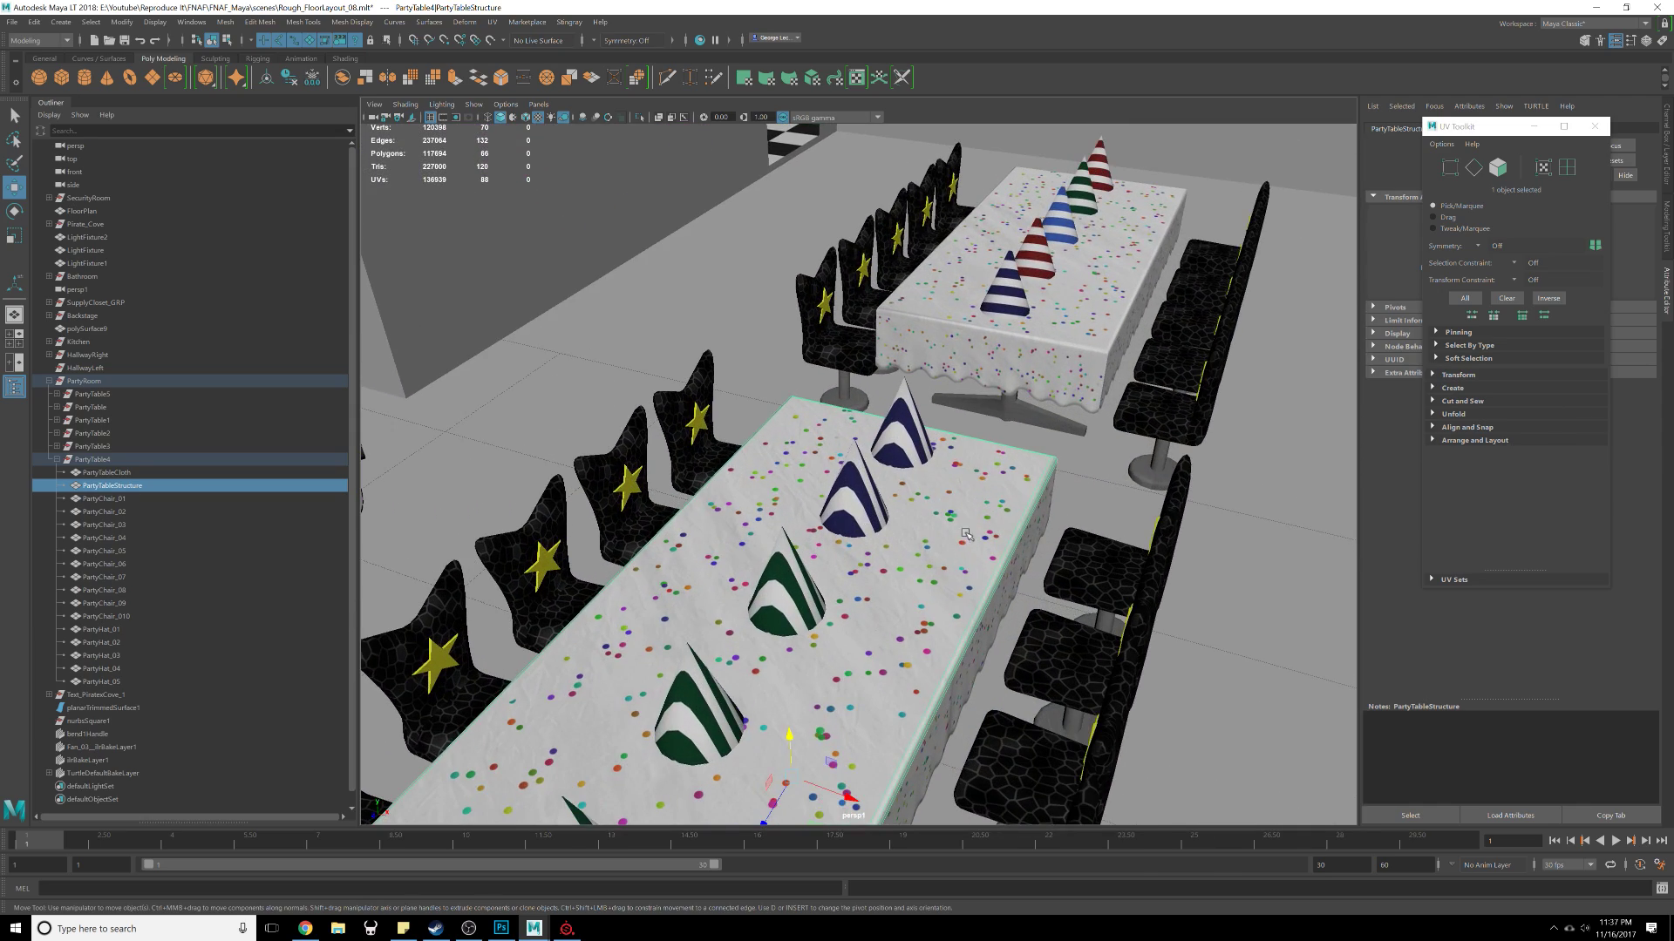
pyautogui.keyDown('alt'); pyautogui.moveTo(1016, 582); pyautogui.dragTo(784, 519); pyautogui.keyUp('alt')
pyautogui.keyDown('alt'); pyautogui.moveTo(784, 518); pyautogui.dragTo(879, 493, button='middle'); pyautogui.keyUp('alt')
pyautogui.scroll(2, 879, 494)
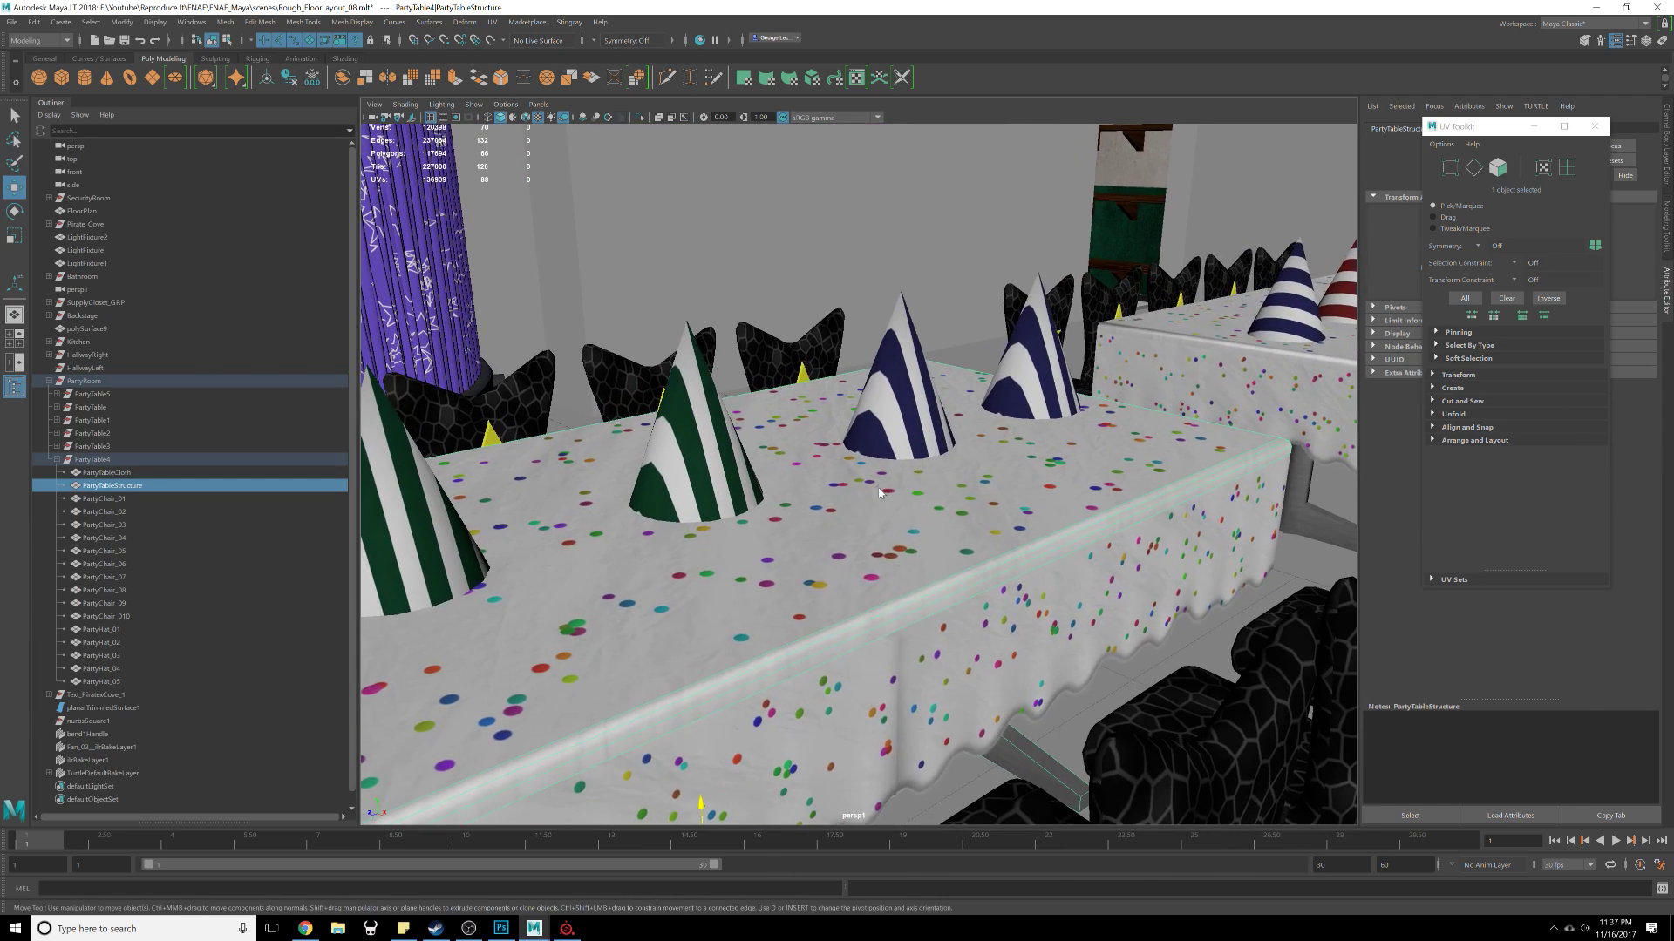
pyautogui.moveTo(879, 494); pyautogui.dragTo(953, 457, button='right')
pyautogui.scroll(-4, 941, 433)
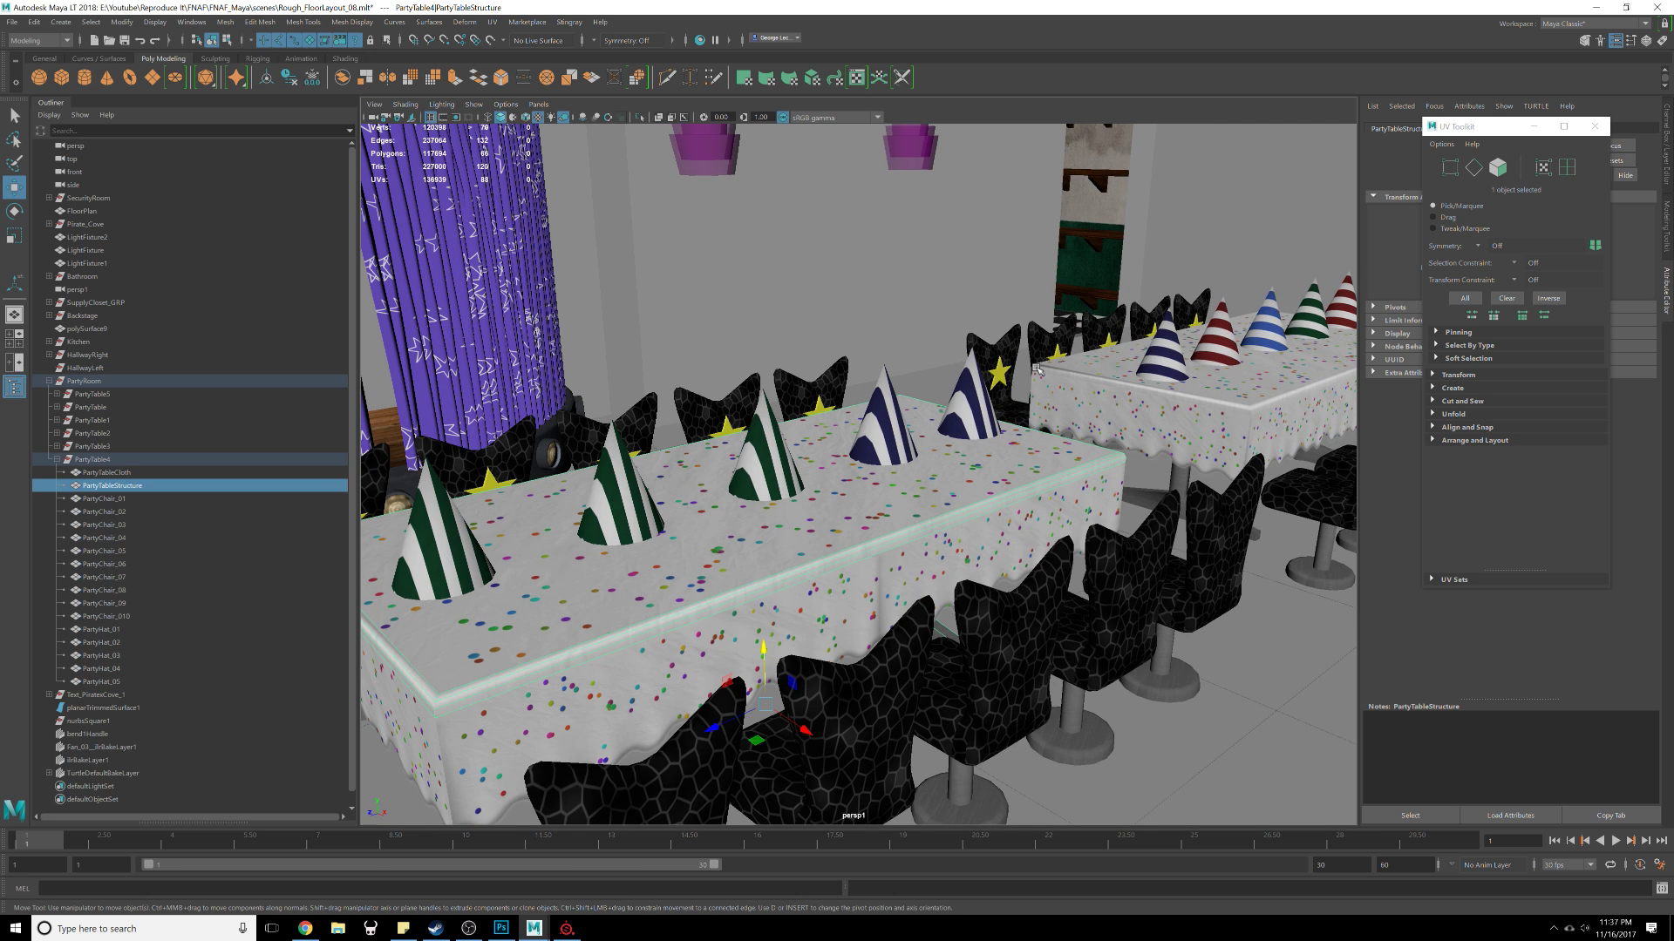
# Step: Quit Maya LT, saving changes to the scene file
pyautogui.click(1657, 7)
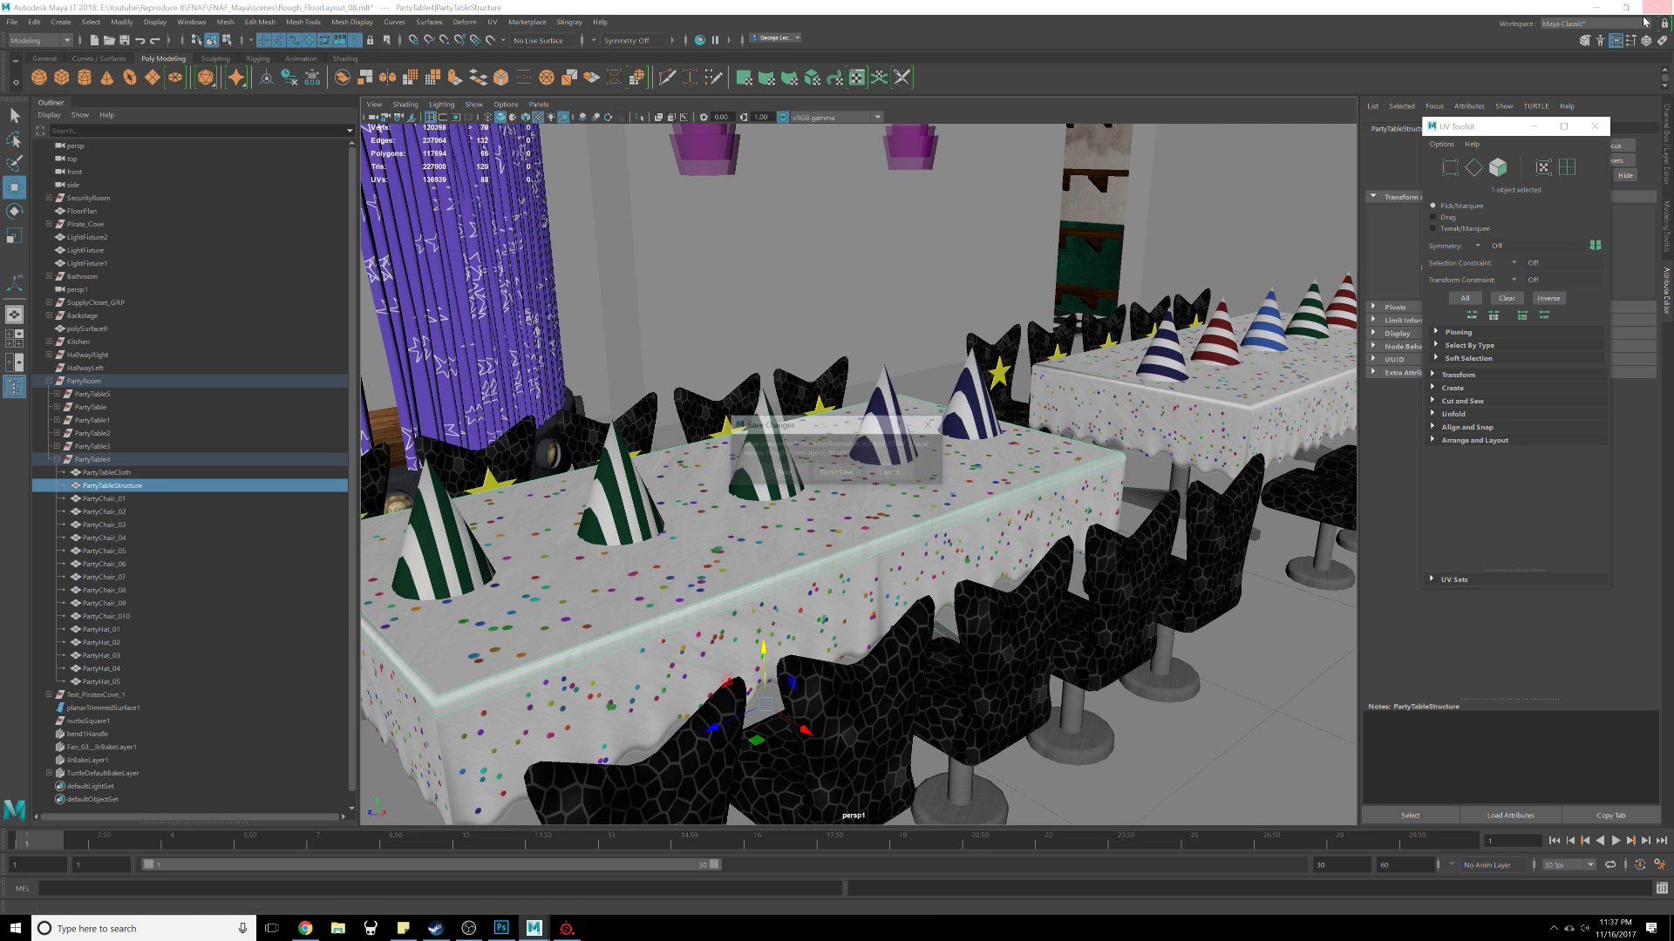
pyautogui.click(768, 470)
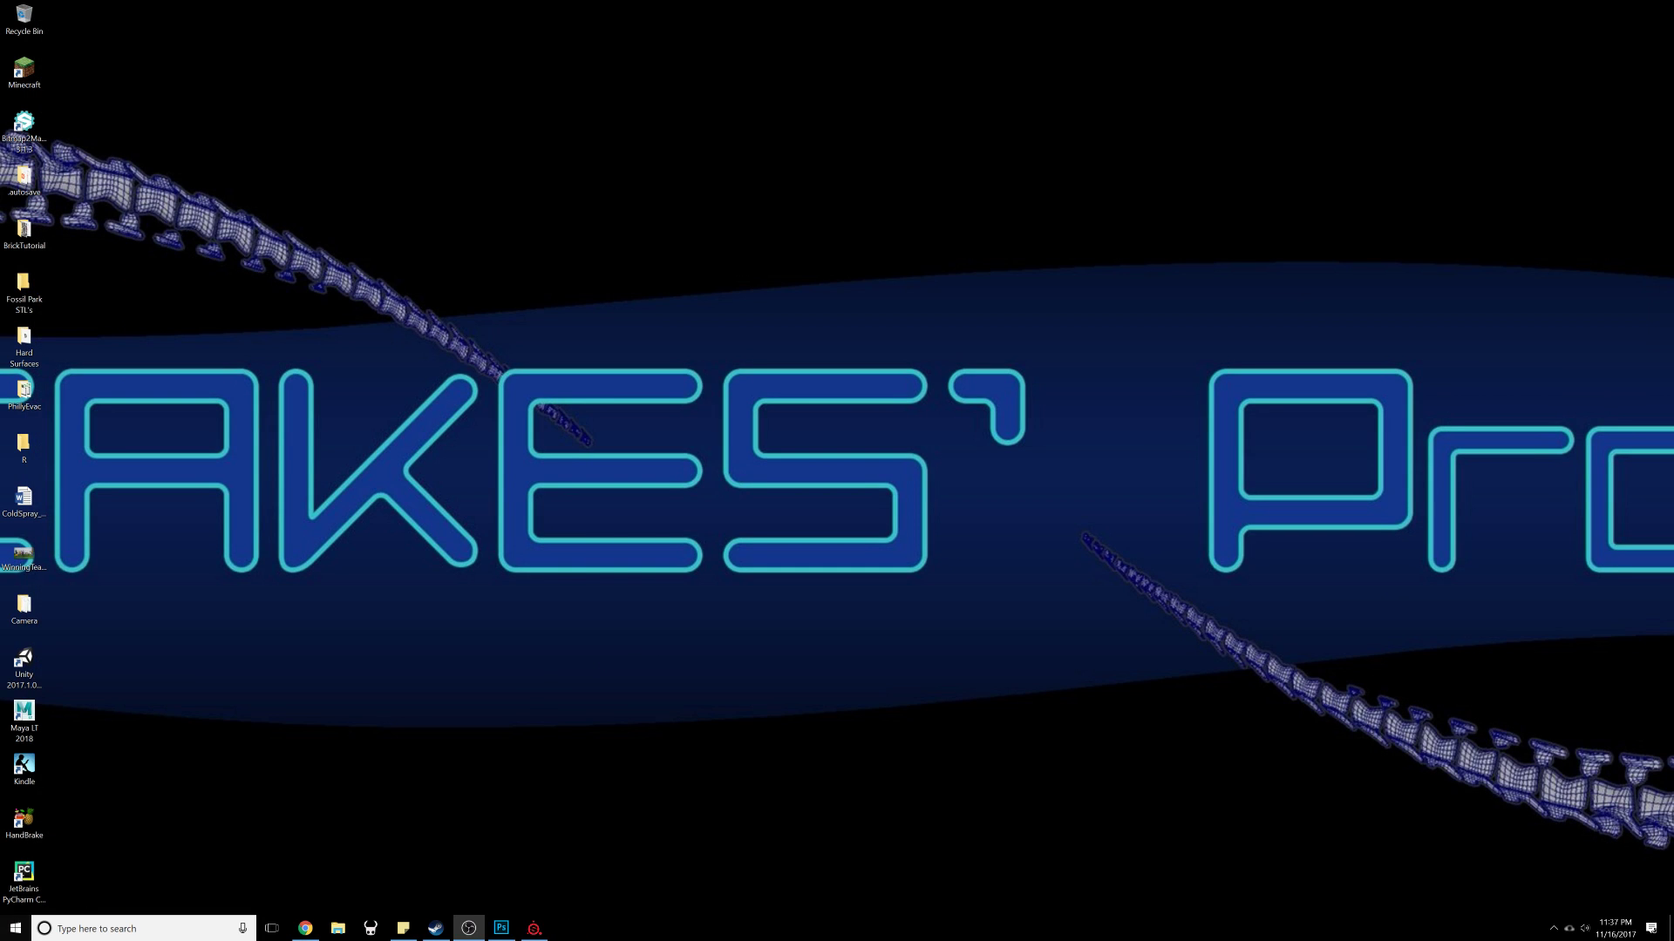
# Step: Relaunch Maya LT and reopen the Rough_FloorLayout_06 scene from the recent files list
pyautogui.doubleClick(22, 717)
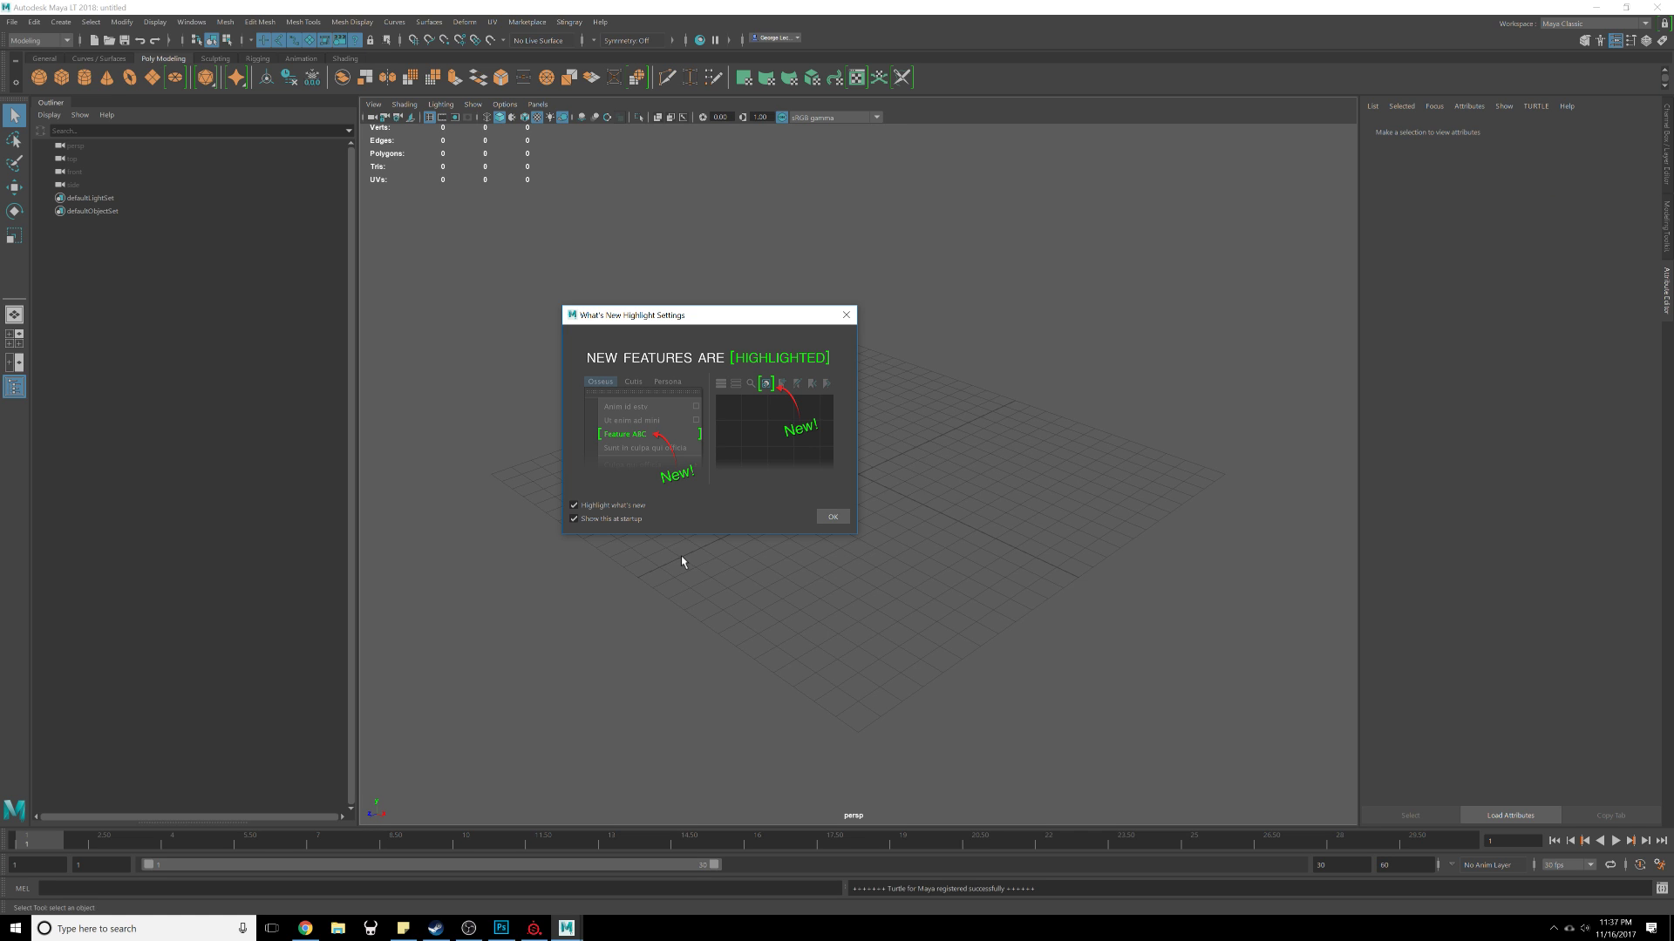
pyautogui.click(832, 517)
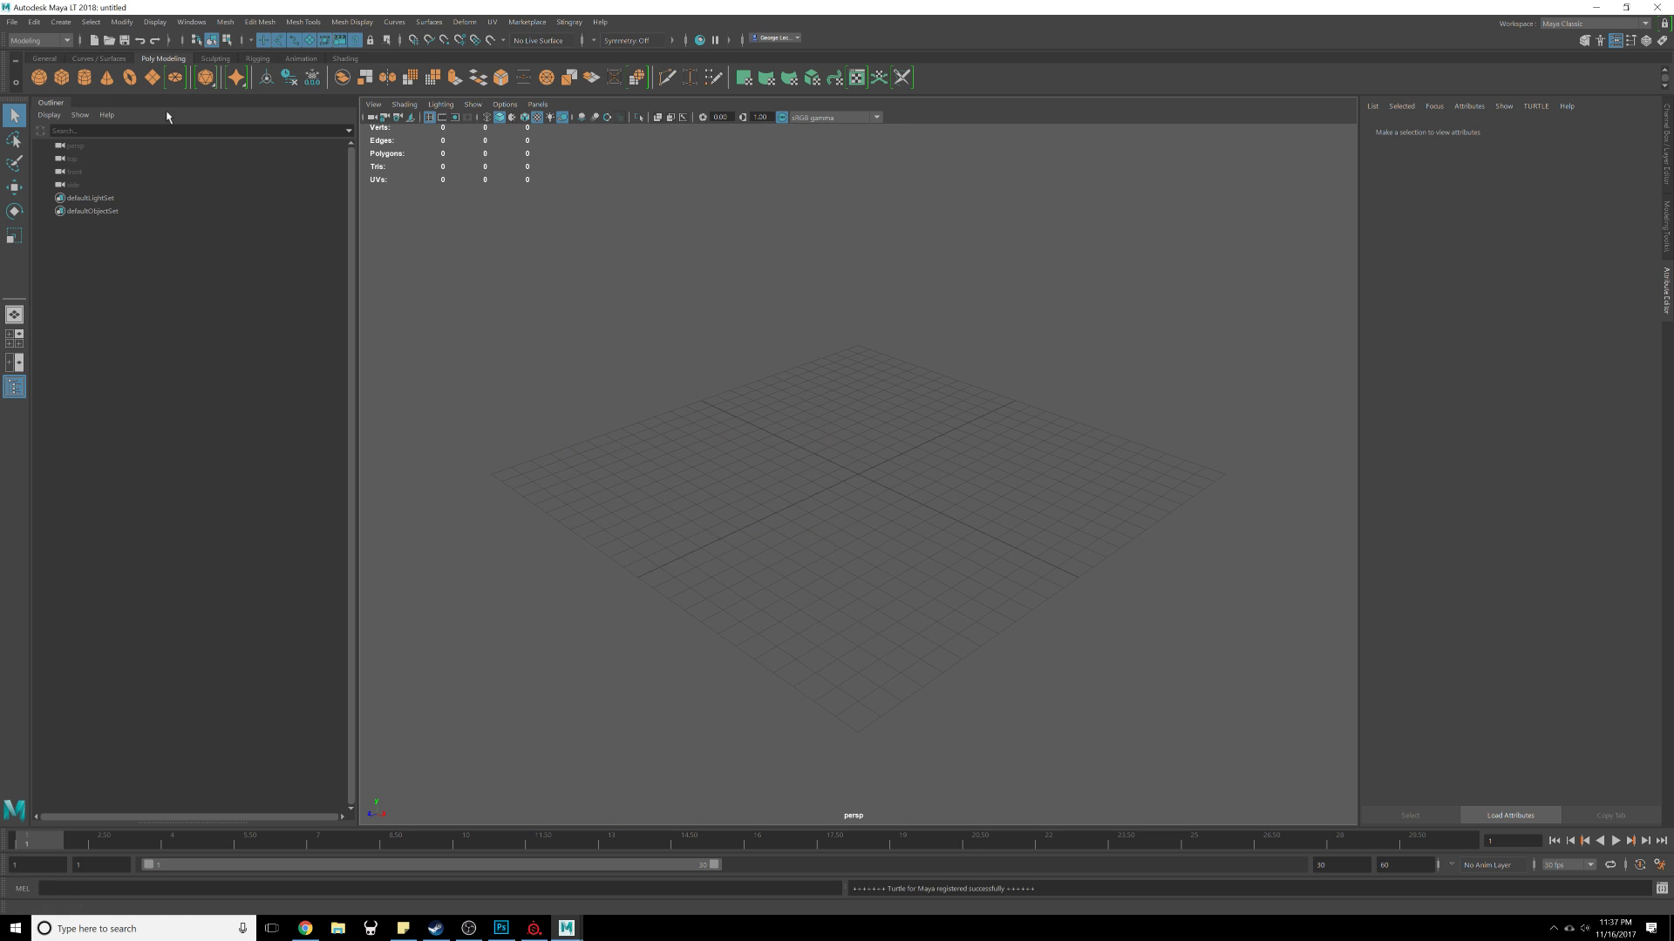
pyautogui.click(5, 23)
pyautogui.moveTo(101, 347)
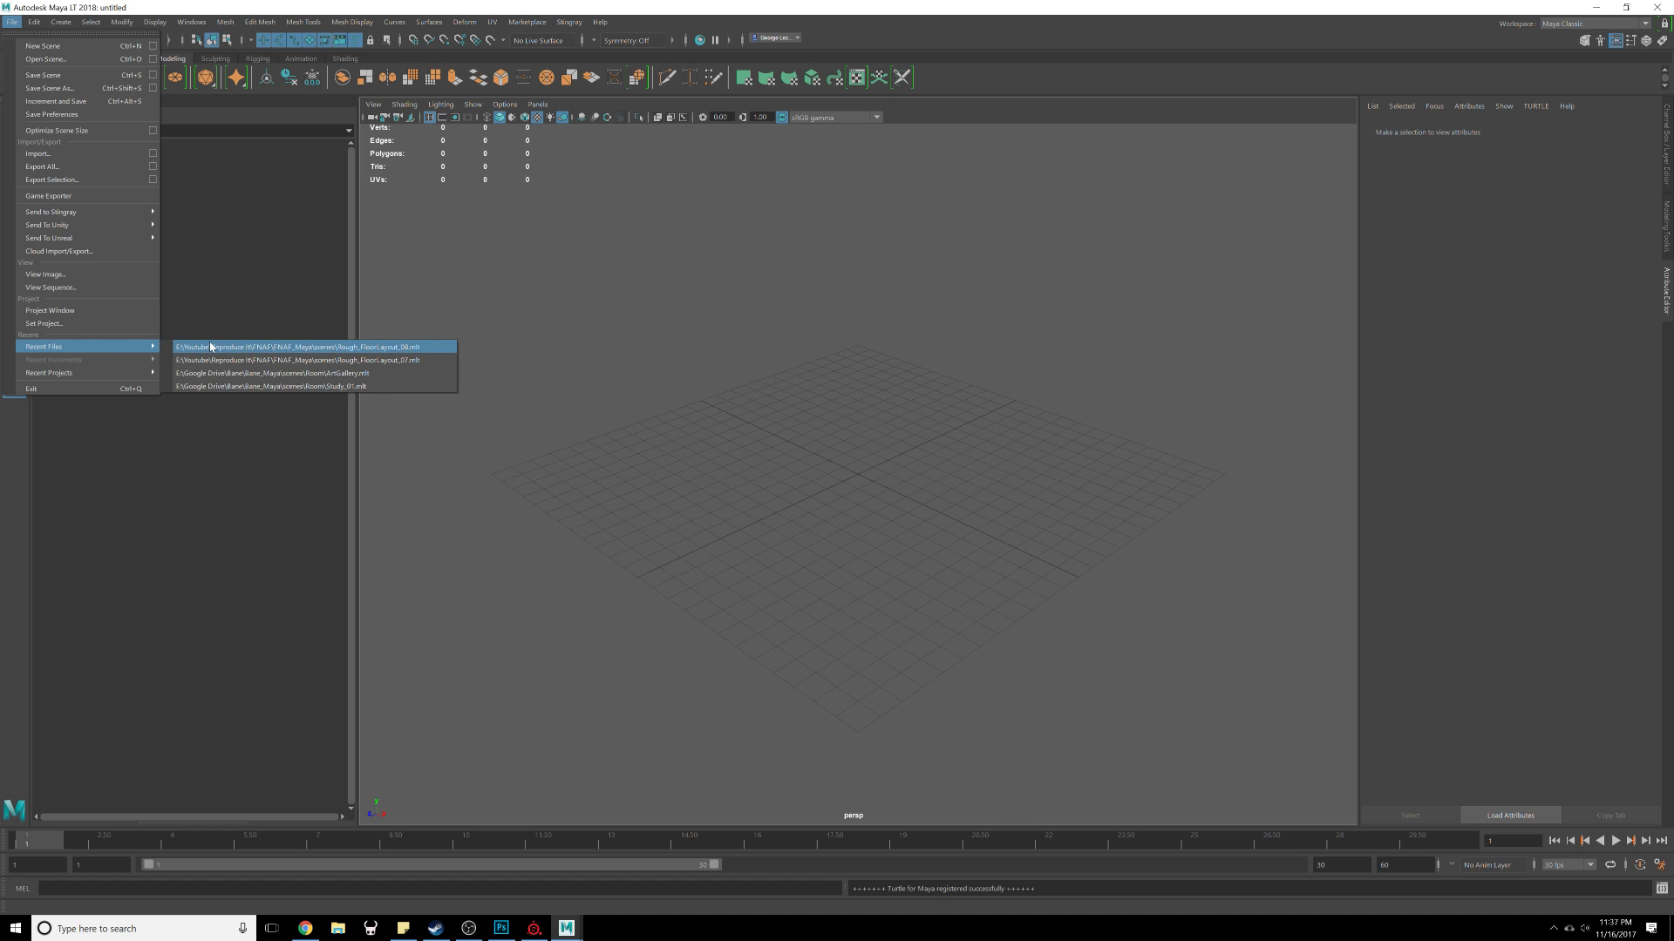
pyautogui.click(212, 347)
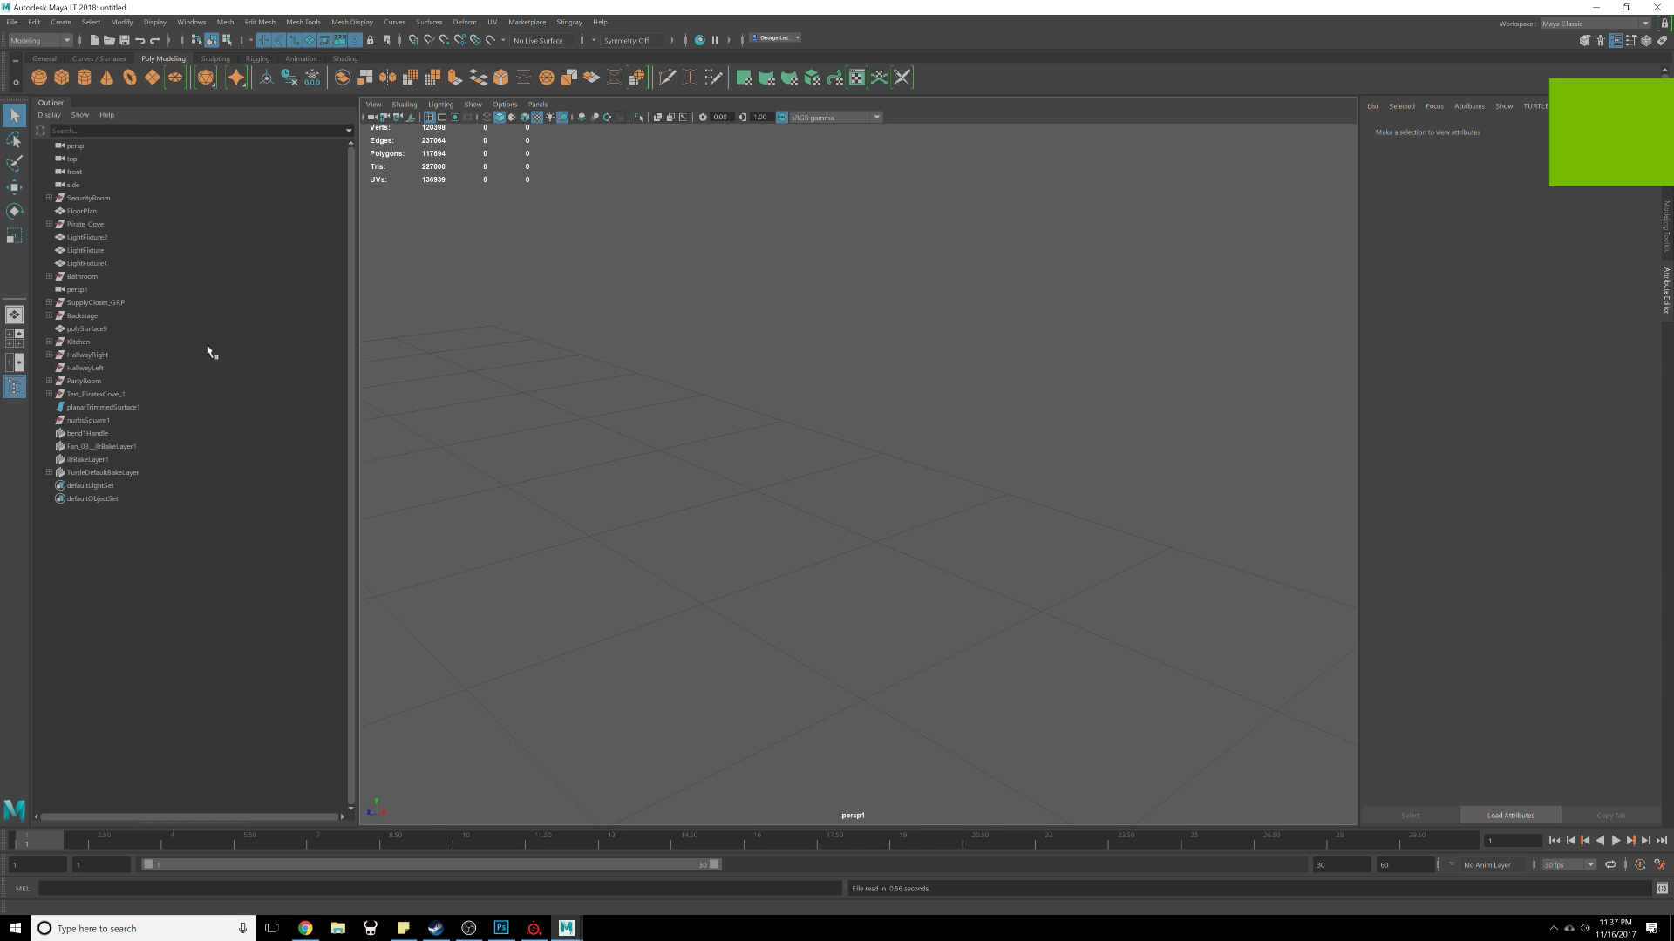
# Step: Select a hat on the table and inspect the hat textures in the reopened scene
pyautogui.scroll(4, 1065, 550)
pyautogui.click(869, 436)
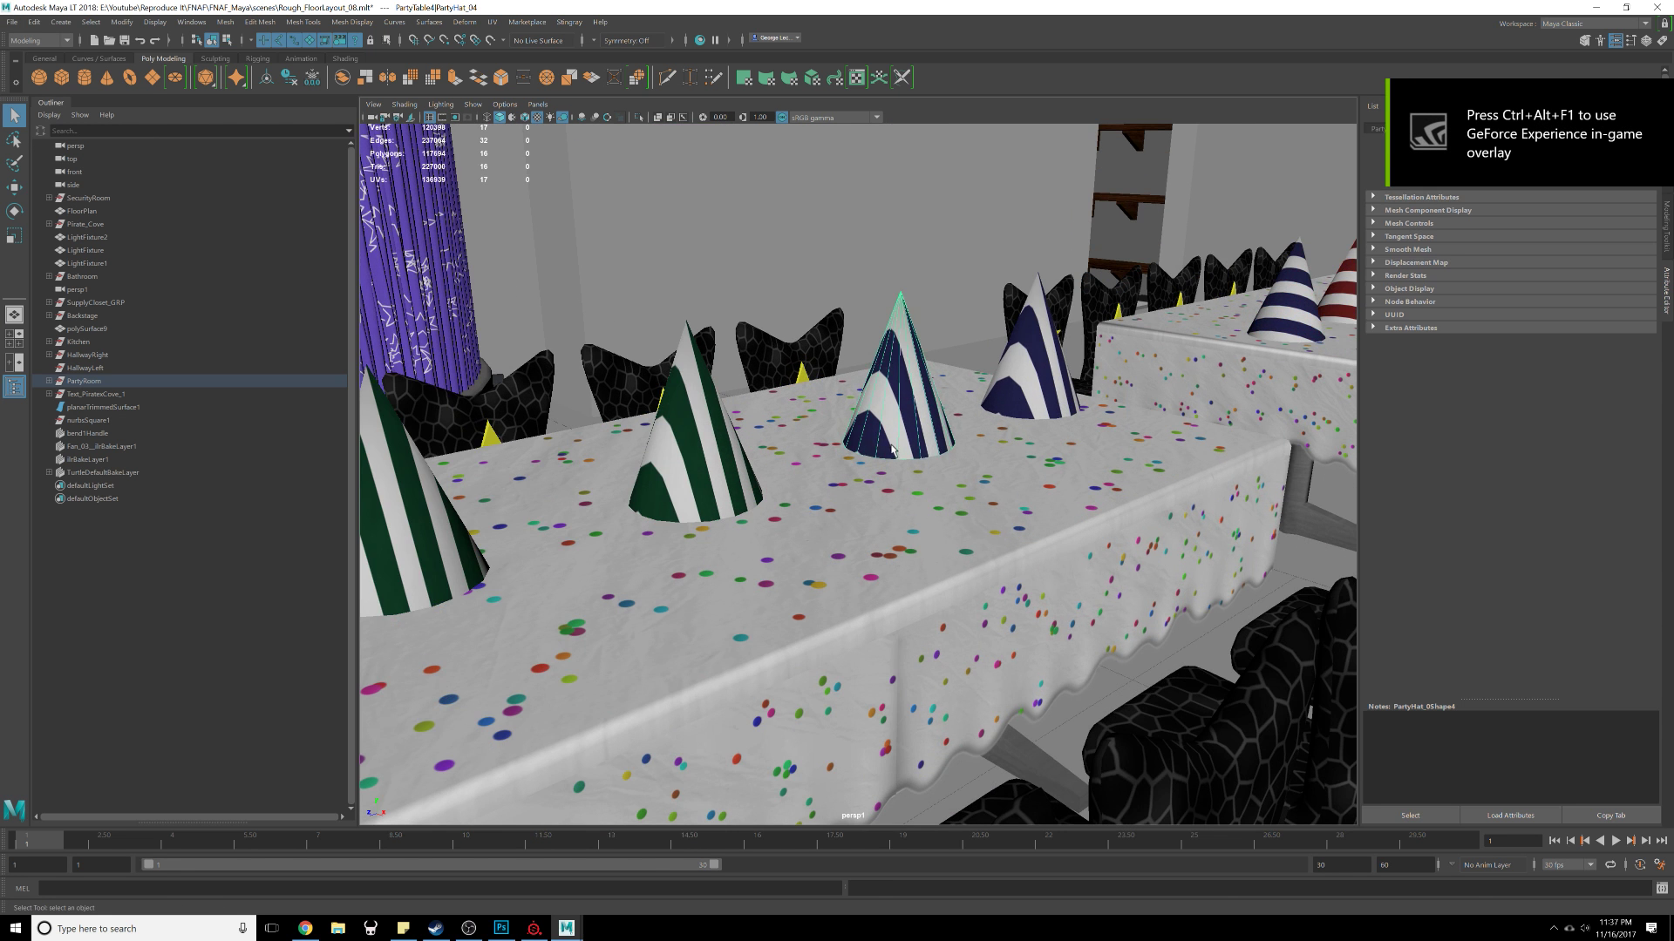
pyautogui.keyDown('alt'); pyautogui.moveTo(868, 435); pyautogui.dragTo(812, 498); pyautogui.keyUp('alt')
pyautogui.scroll(-5, 811, 498)
pyautogui.scroll(8, 812, 498)
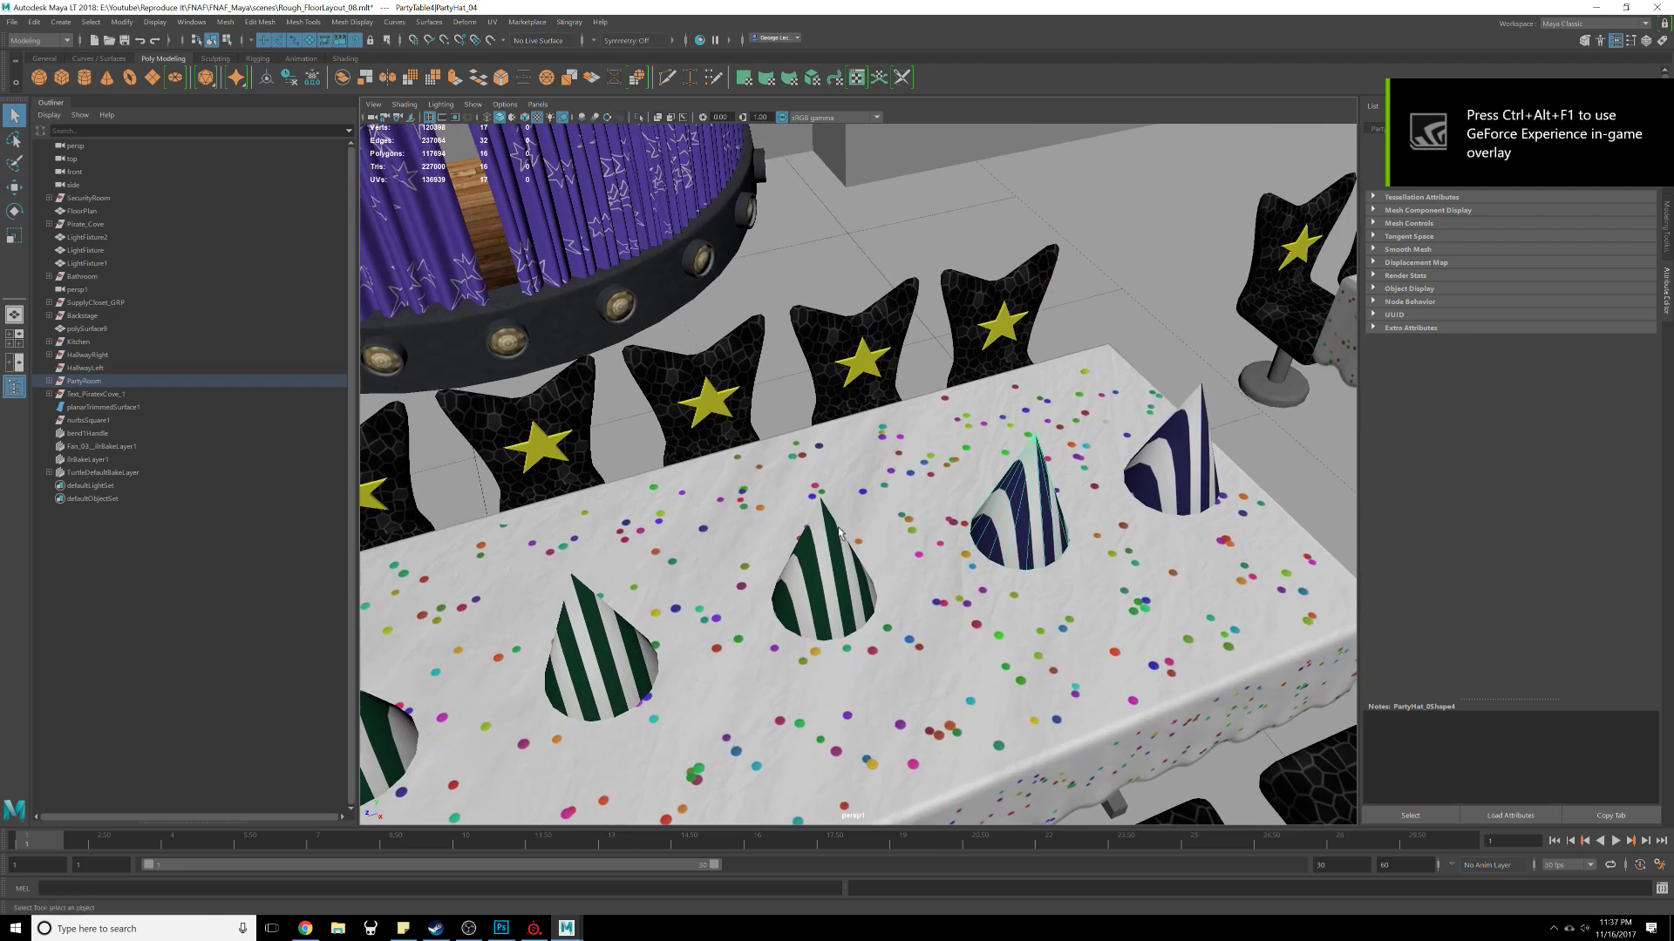
pyautogui.scroll(2, 932, 502)
pyautogui.scroll(-3, 932, 502)
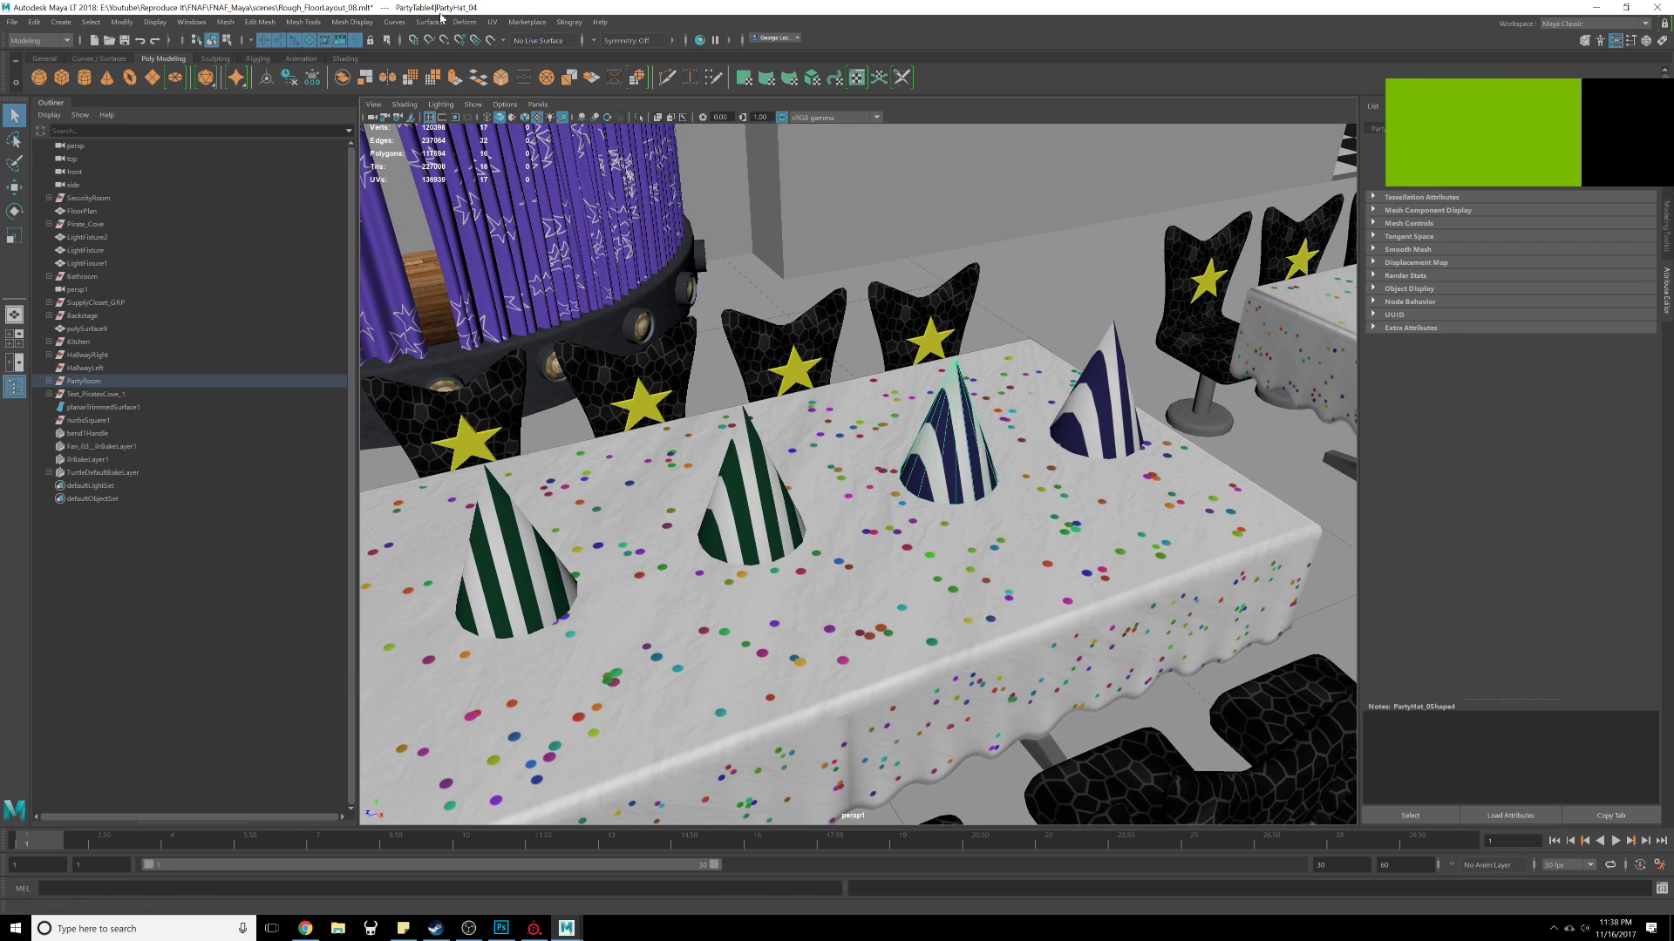
# Step: Open the UV Editor and select individual objects to review their UV layouts
pyautogui.click(493, 22)
pyautogui.click(513, 44)
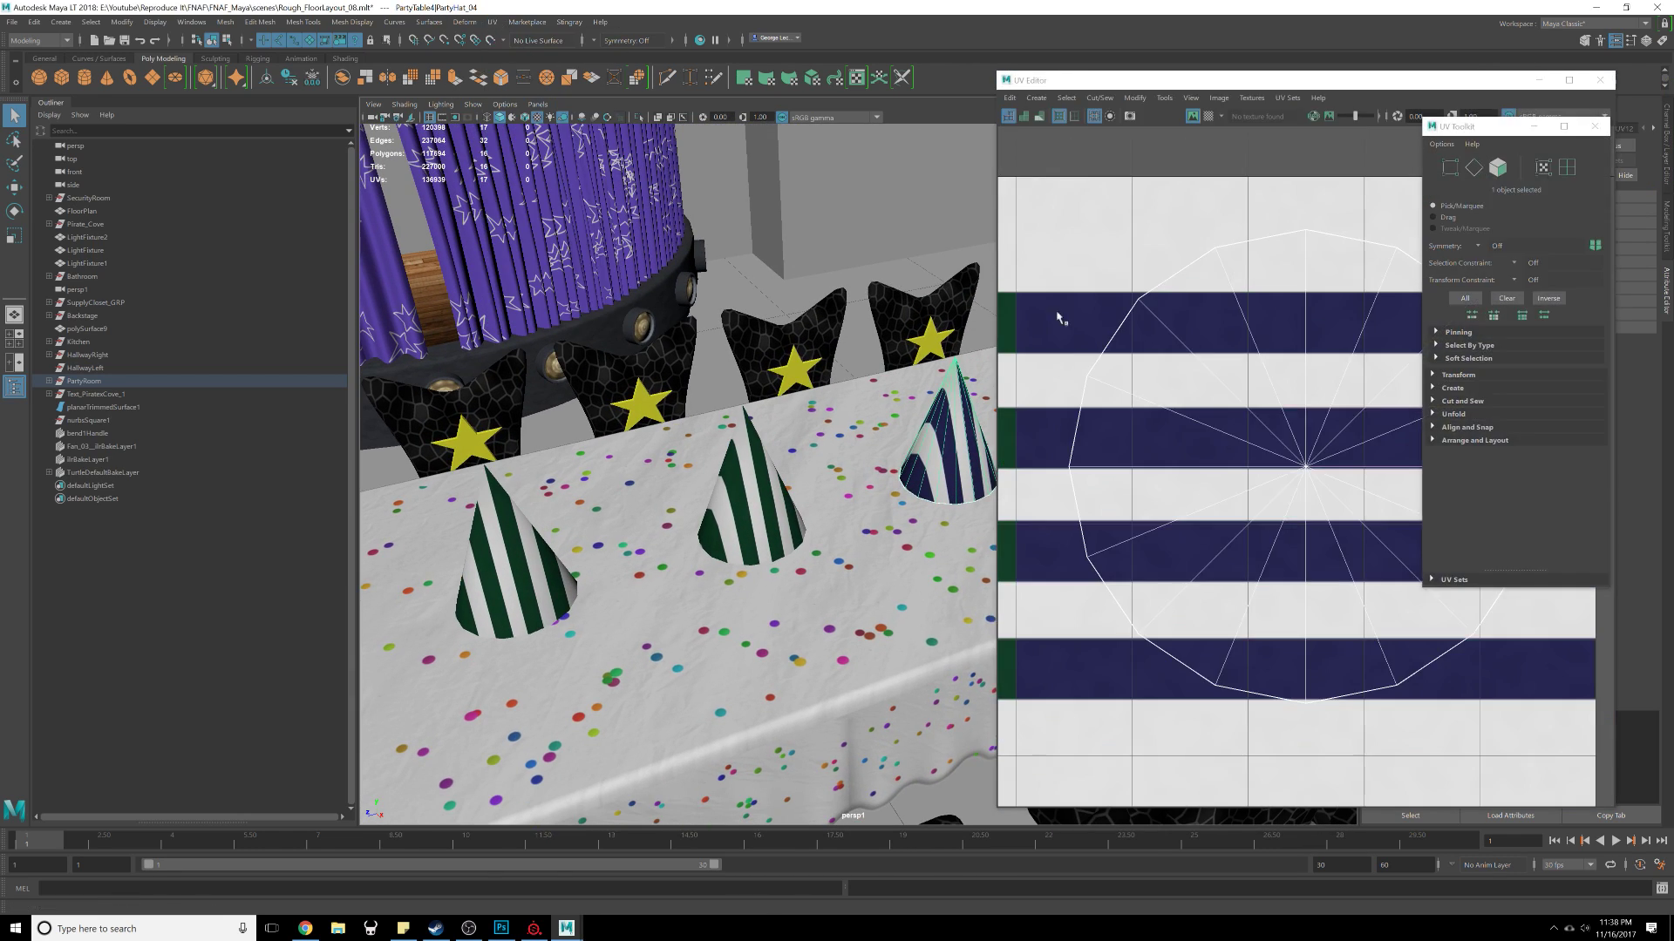
pyautogui.scroll(-5, 746, 357)
pyautogui.scroll(-8, 1299, 390)
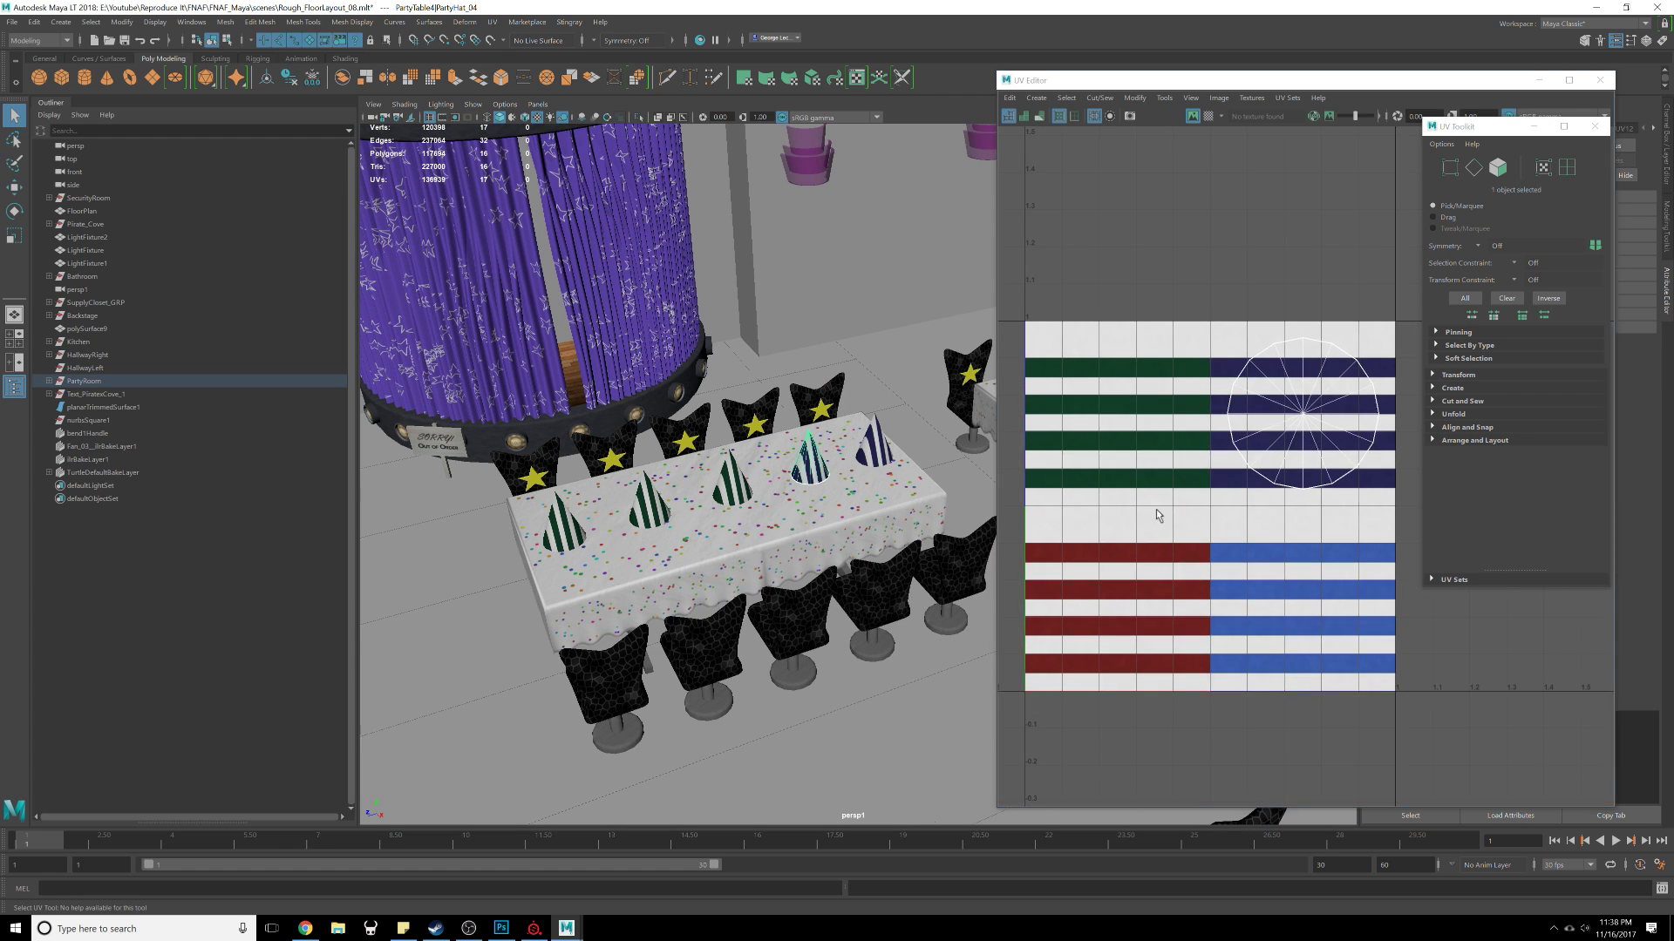
pyautogui.keyDown('alt'); pyautogui.moveTo(1158, 515); pyautogui.dragTo(1227, 466, button='middle'); pyautogui.keyUp('alt')
pyautogui.scroll(-2, 1228, 467)
pyautogui.click(732, 485)
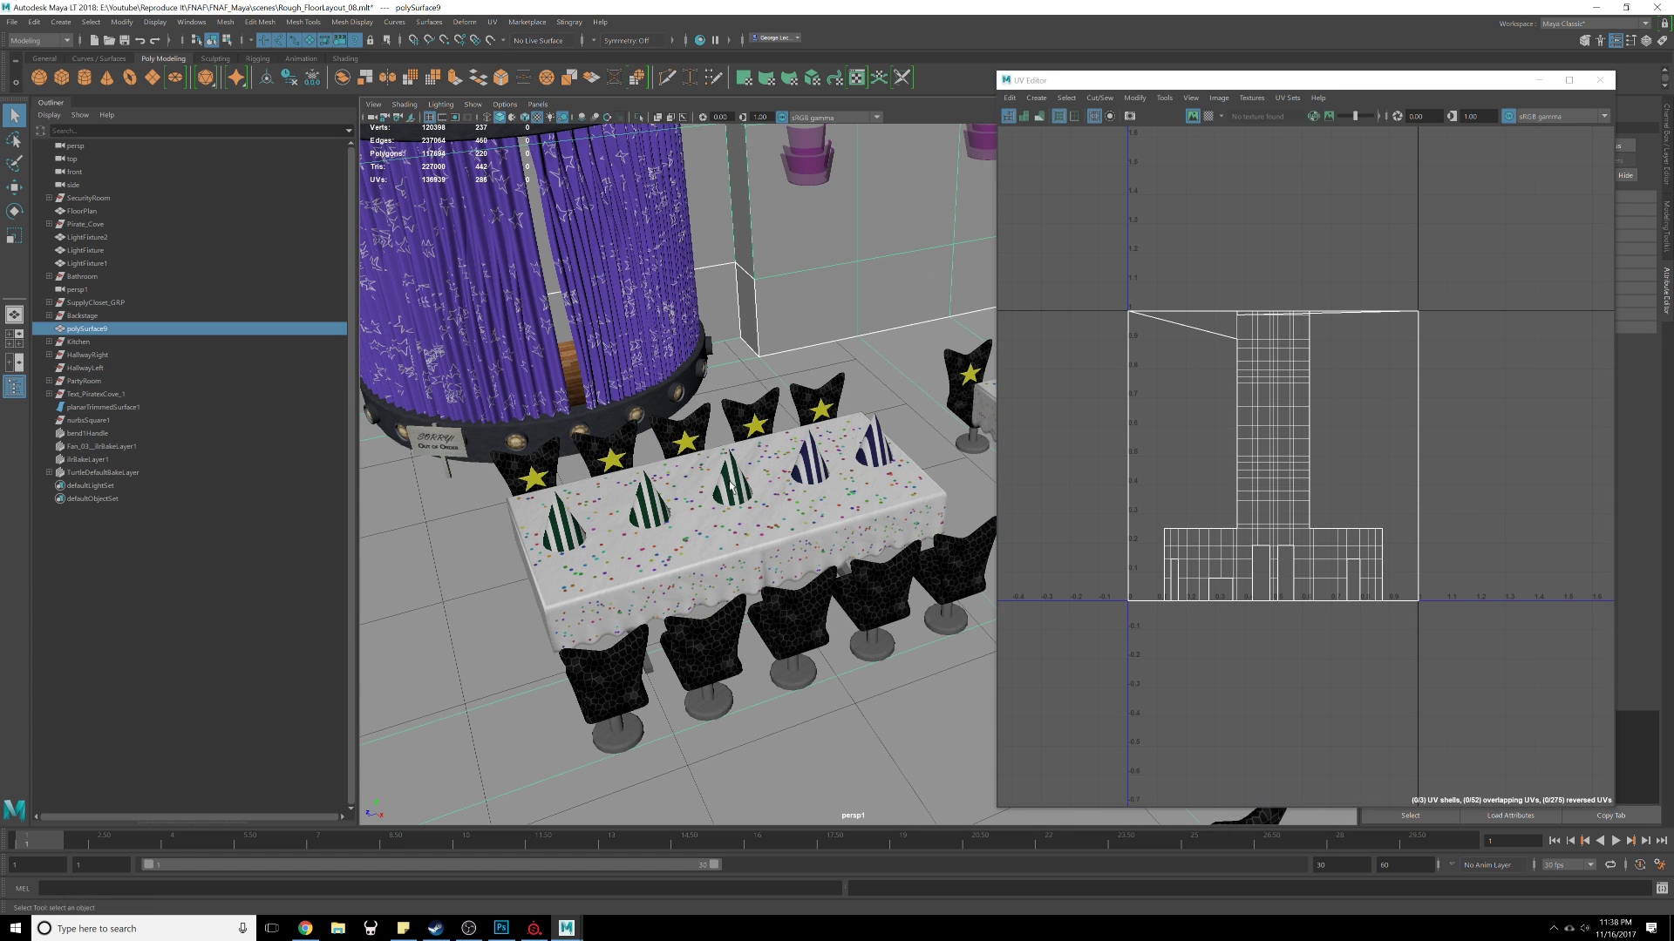
pyautogui.scroll(5, 737, 482)
pyautogui.click(639, 478)
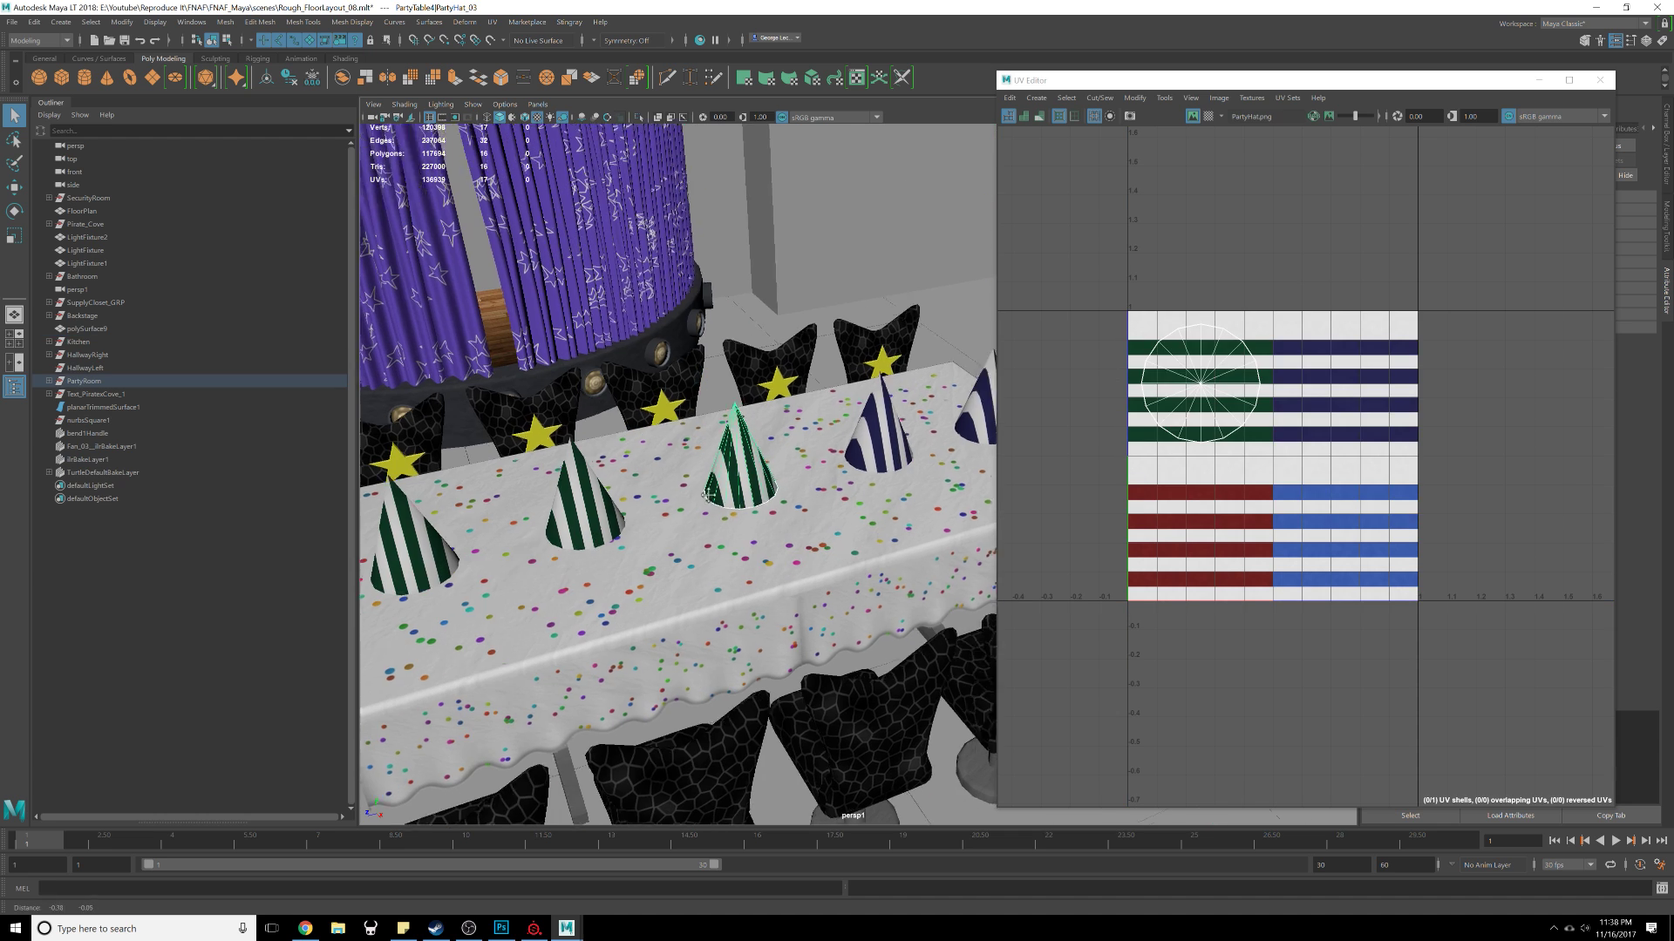
# Step: Try moving a hat's UV shell onto the red-striped texture area, then undo the changes
pyautogui.press('w')
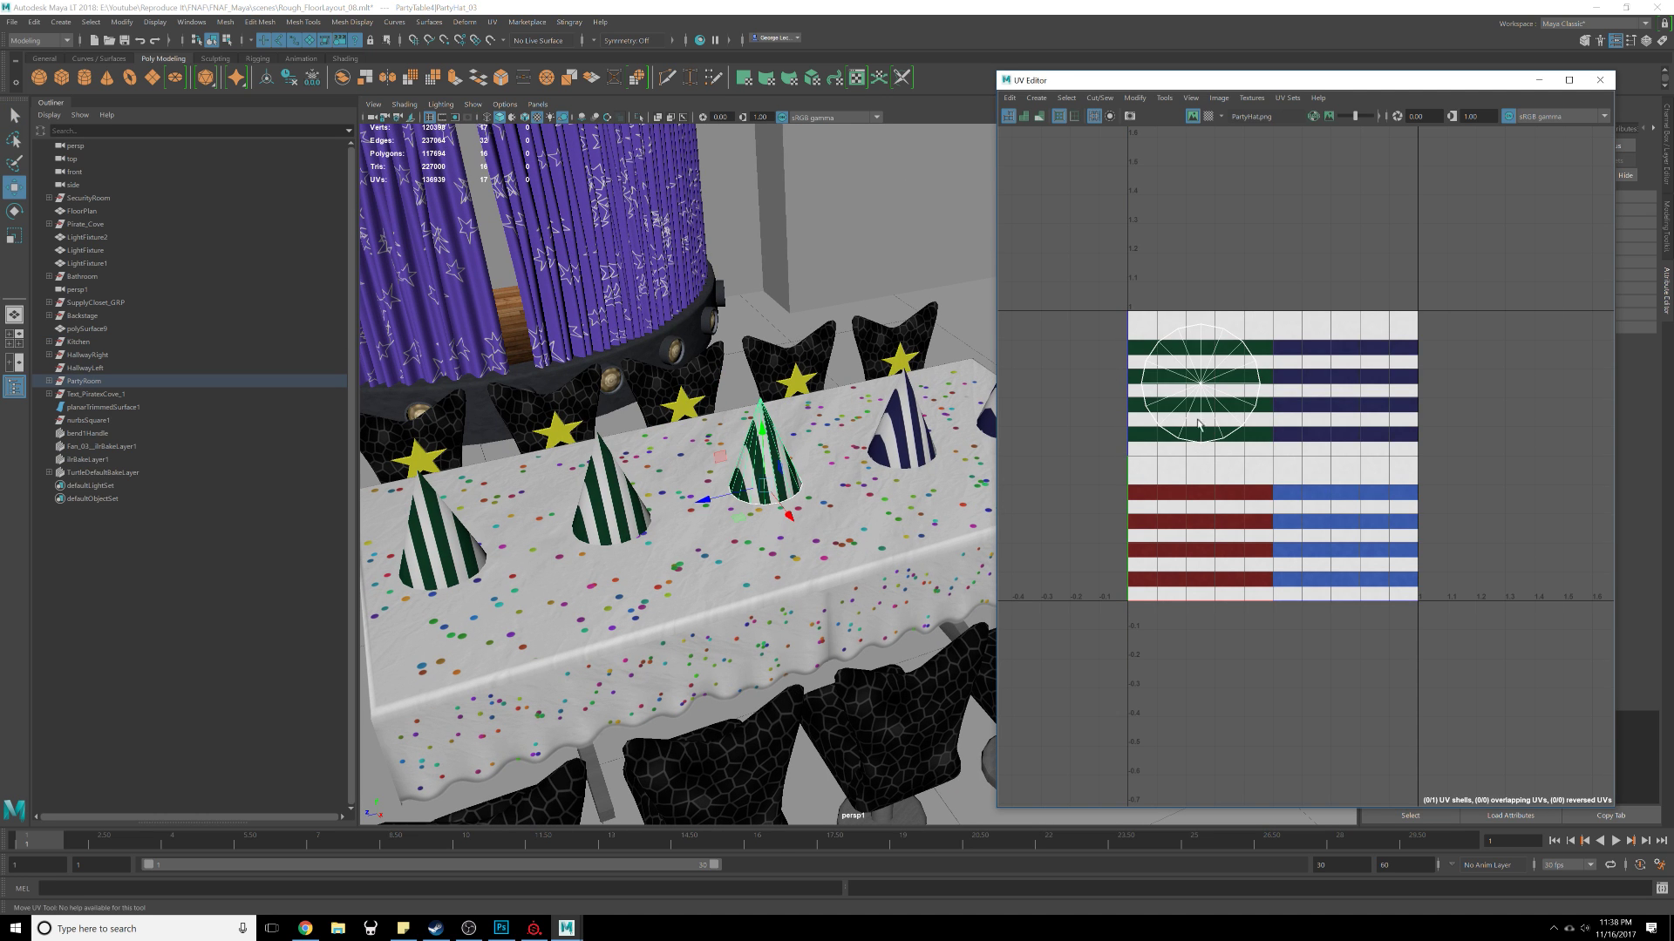
pyautogui.moveTo(1202, 364); pyautogui.dragTo(1163, 351, button='right')
pyautogui.click(1197, 387)
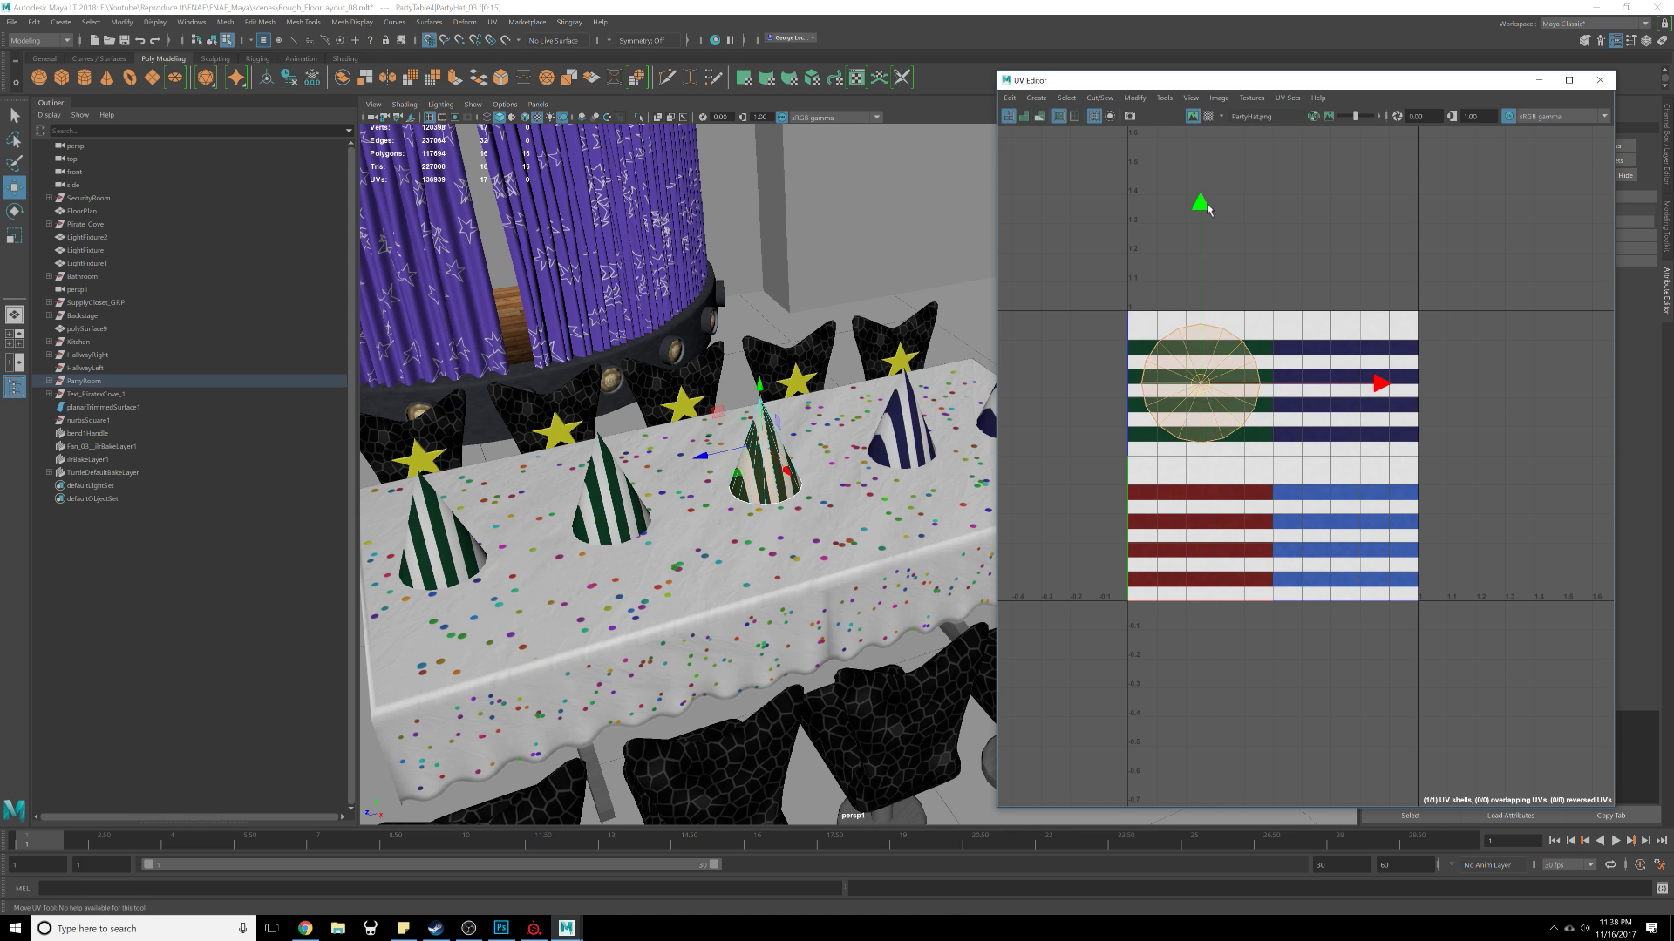
pyautogui.moveTo(1207, 208); pyautogui.dragTo(1207, 351)
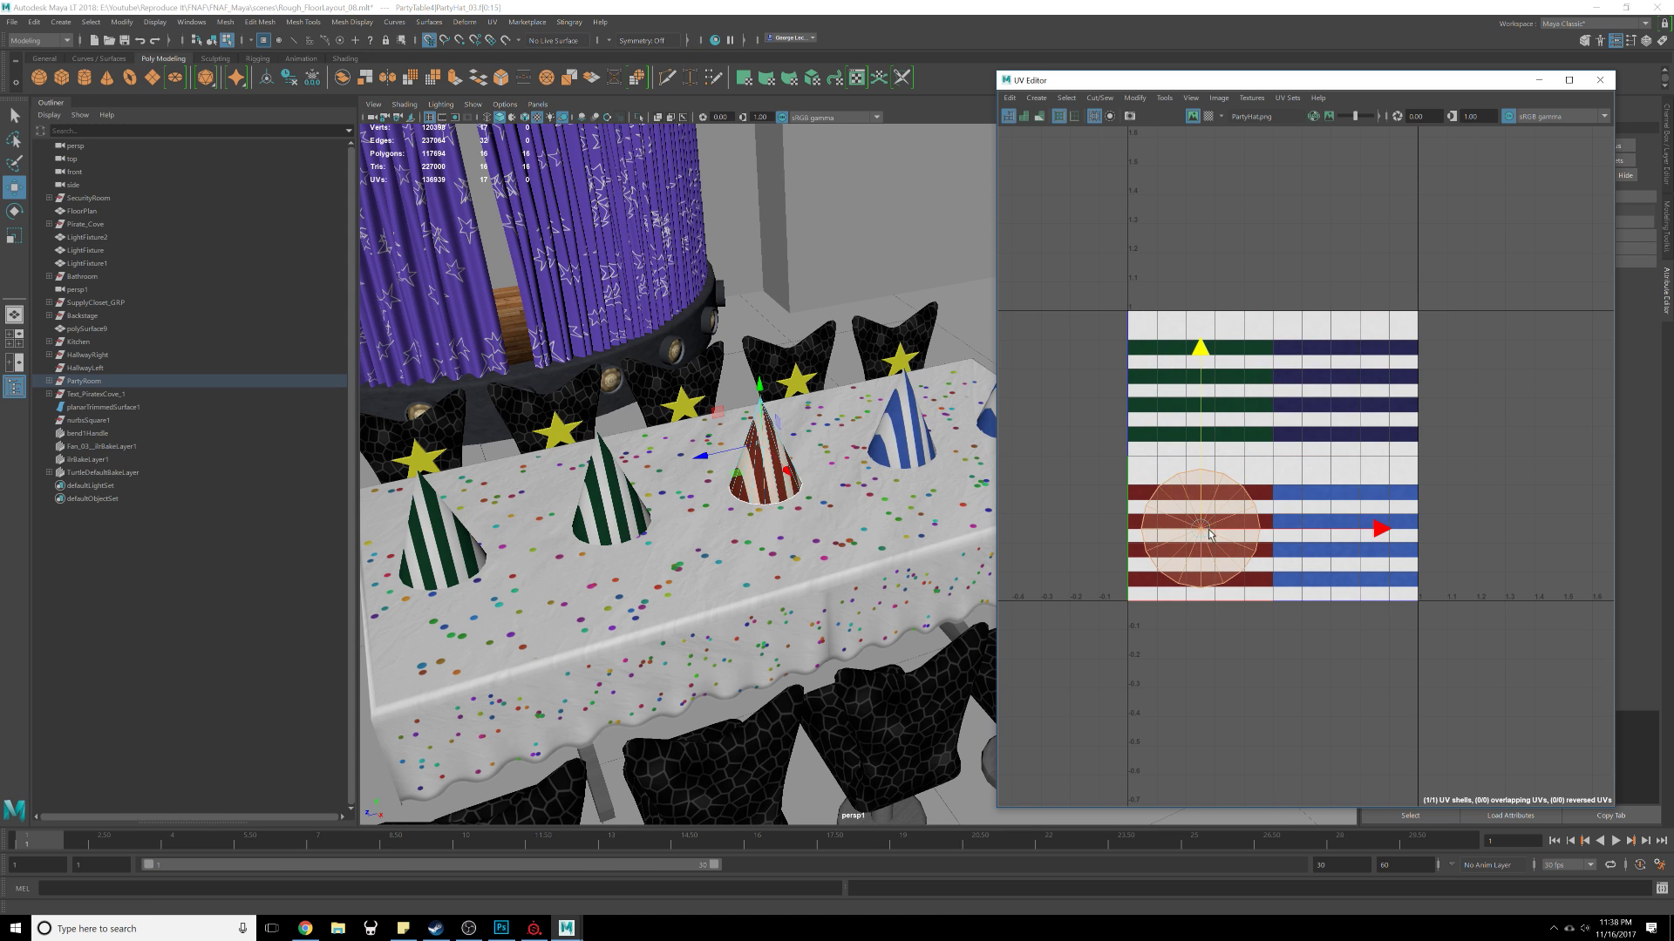
pyautogui.click(597, 494)
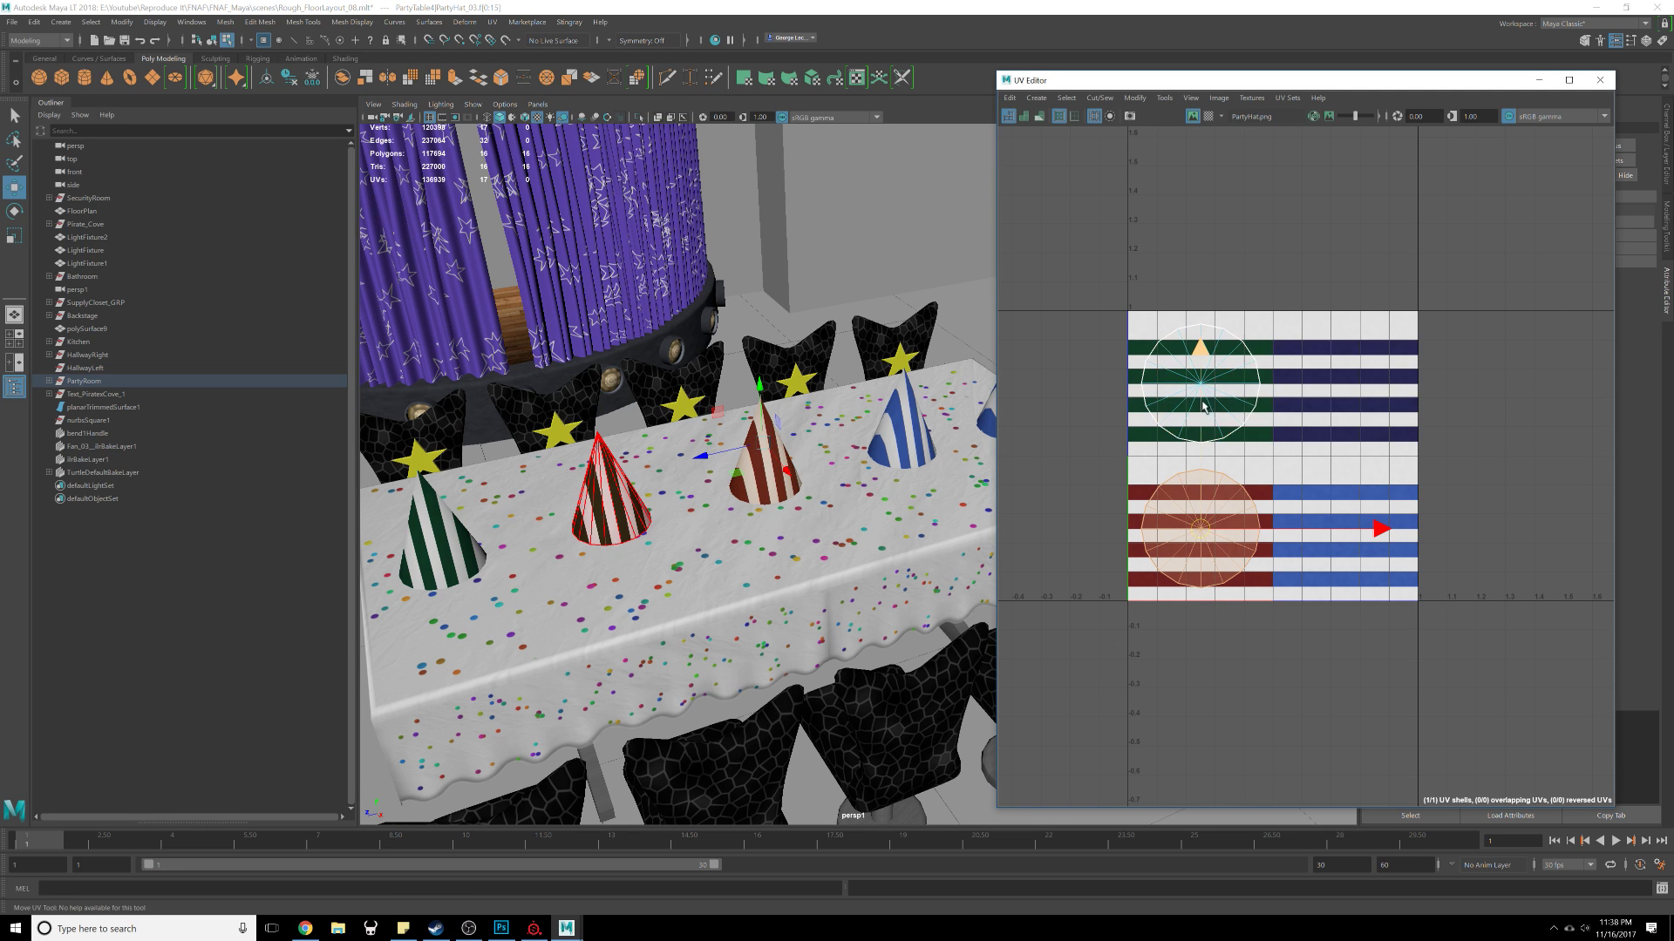
pyautogui.press('x')
pyautogui.moveTo(1202, 389); pyautogui.dragTo(1368, 563)
pyautogui.scroll(-2, 1368, 564)
pyautogui.hotkey('ctrl', 'z')
pyautogui.hotkey('ctrl', 'z')
pyautogui.hotkey('ctrl', 'z')
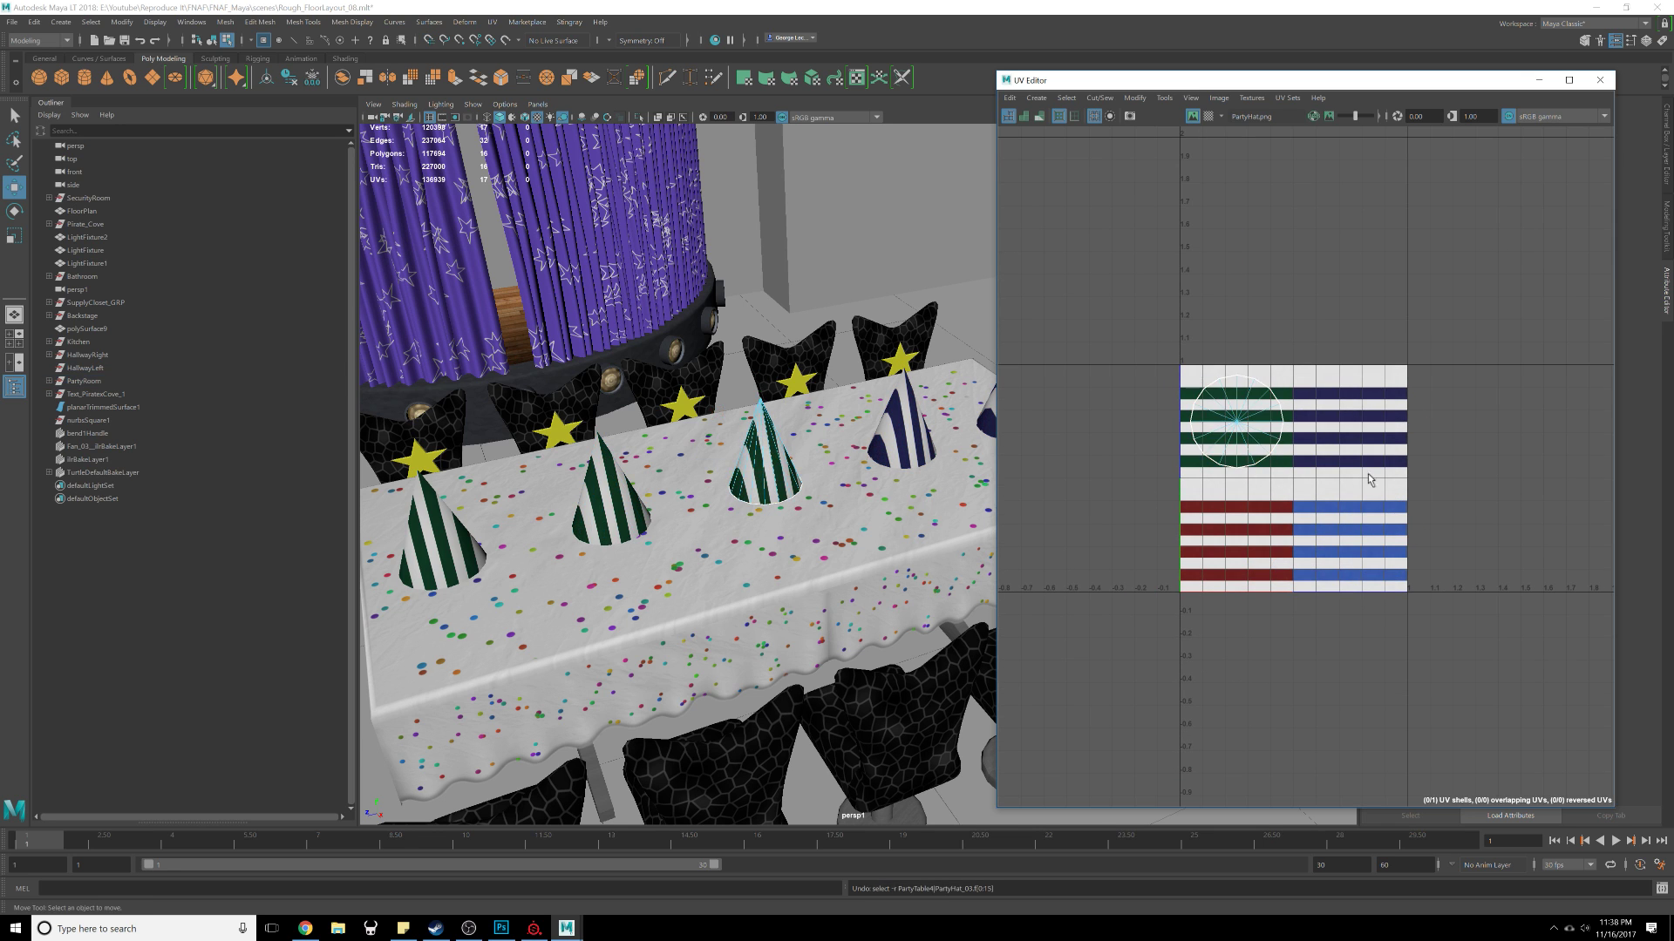
# Step: Select another hat on the table and move its UV shell onto the blue-striped texture area
pyautogui.click(628, 492)
pyautogui.moveTo(628, 492)
pyautogui.mouseDown(button='right')
pyautogui.moveTo(662, 498)
pyautogui.moveTo(634, 515)
pyautogui.mouseUp(button='right')
pyautogui.click(620, 506)
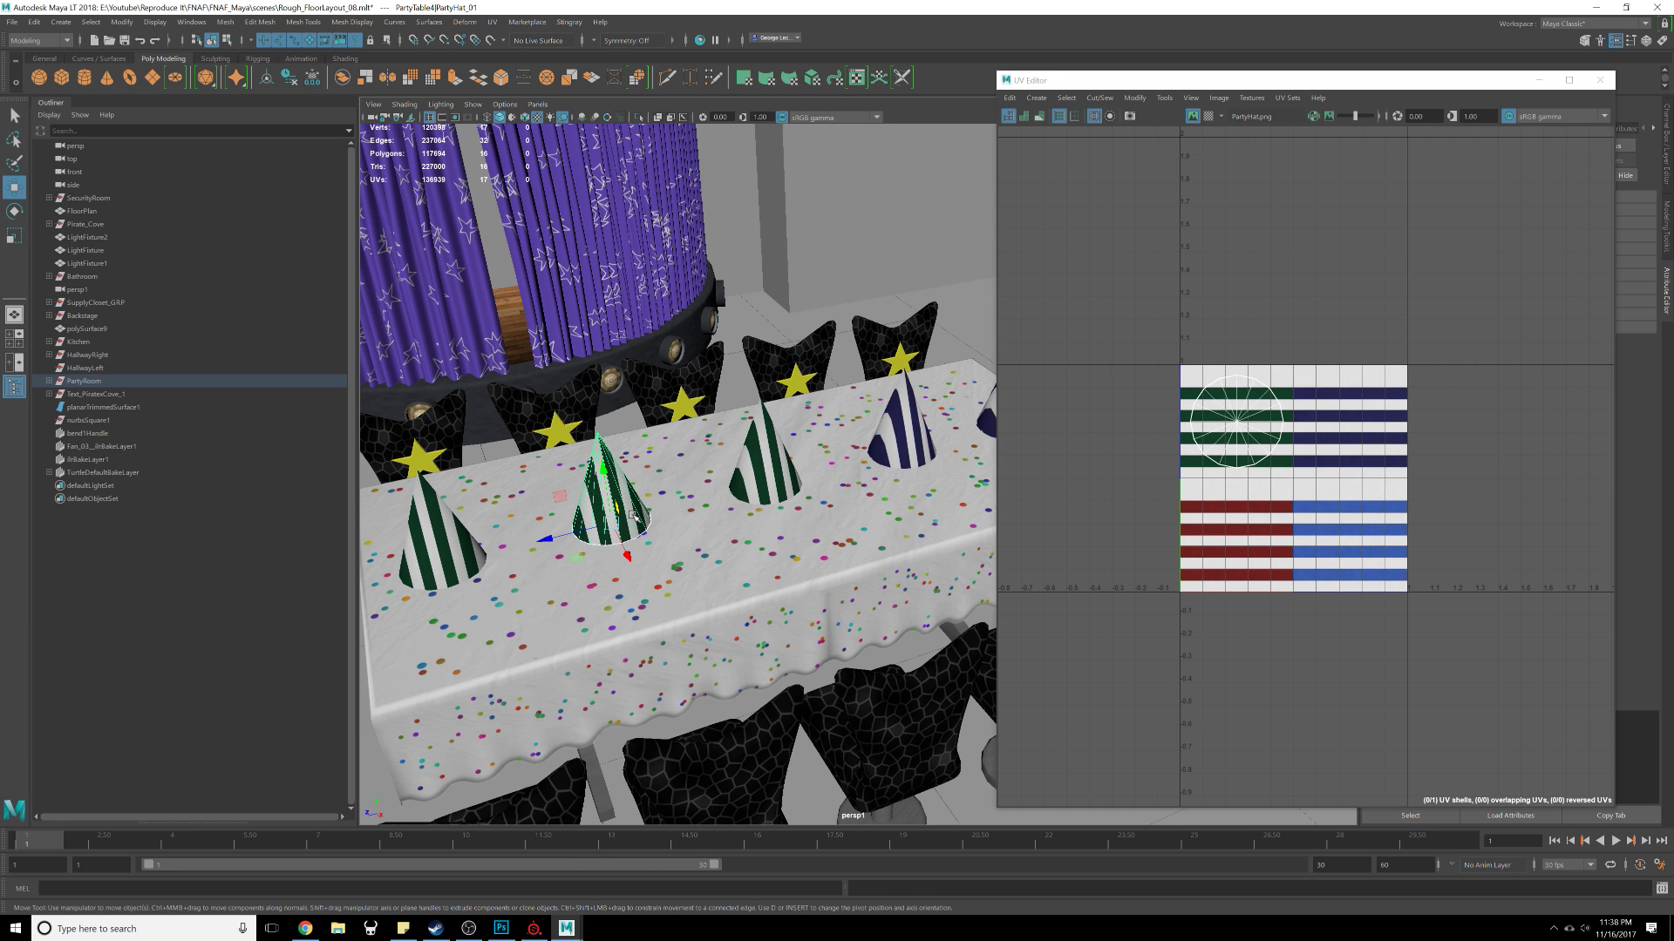
pyautogui.press('F8')
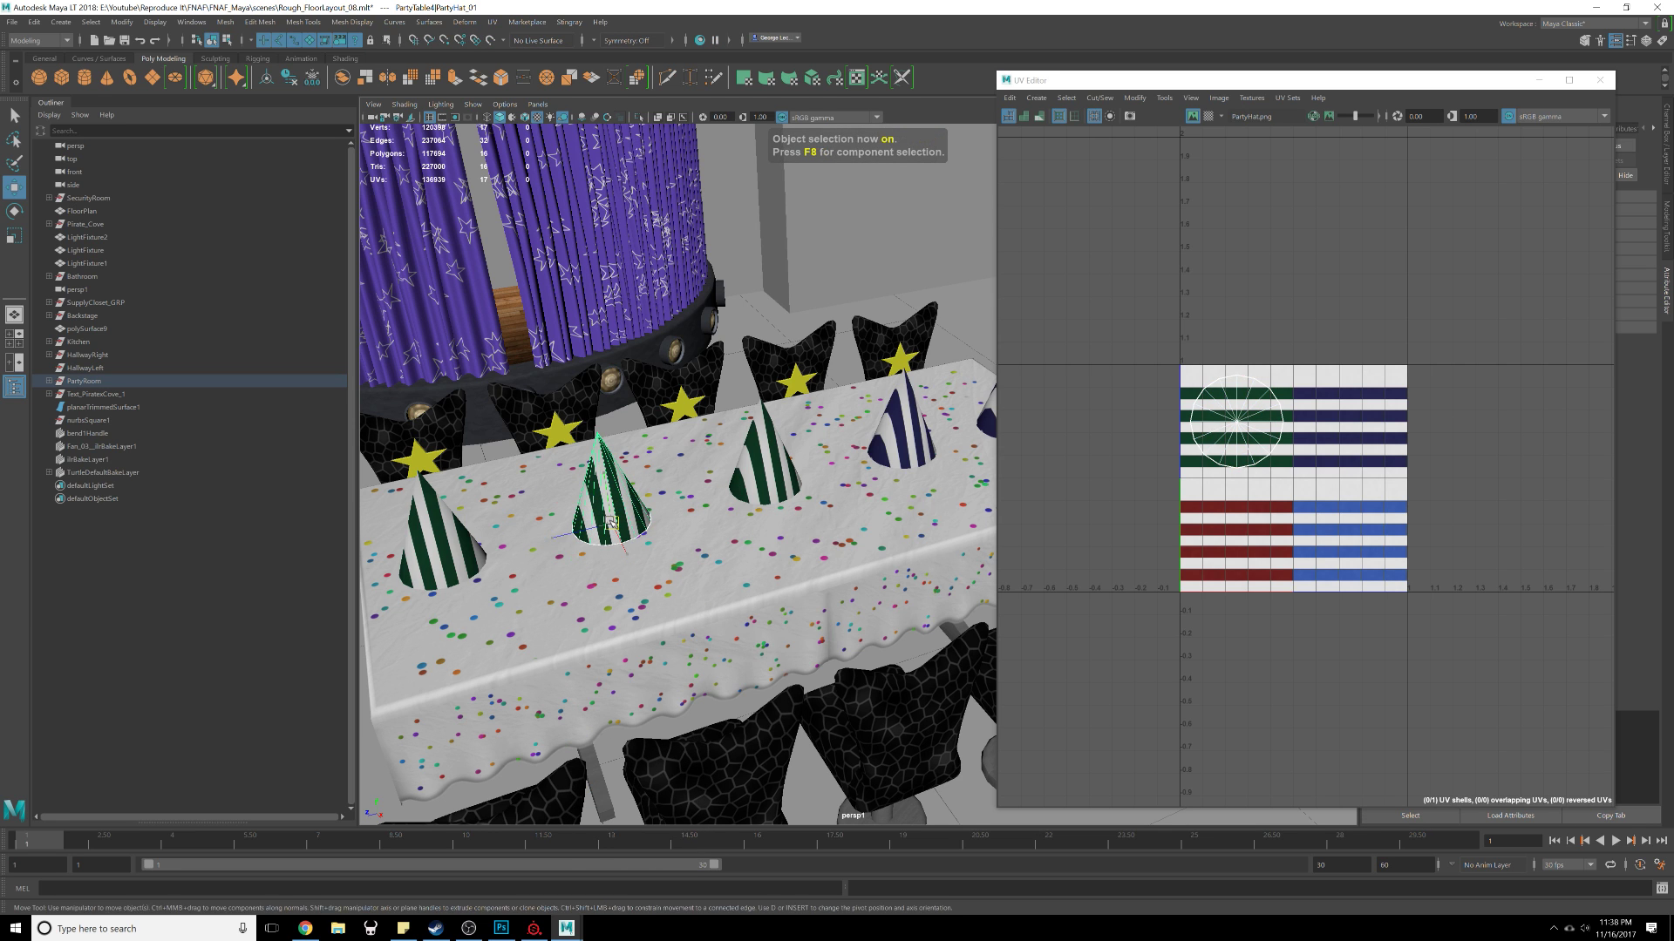
pyautogui.keyDown('shift'); pyautogui.moveTo(637, 518); pyautogui.dragTo(637, 518, button='right'); pyautogui.keyUp('shift')
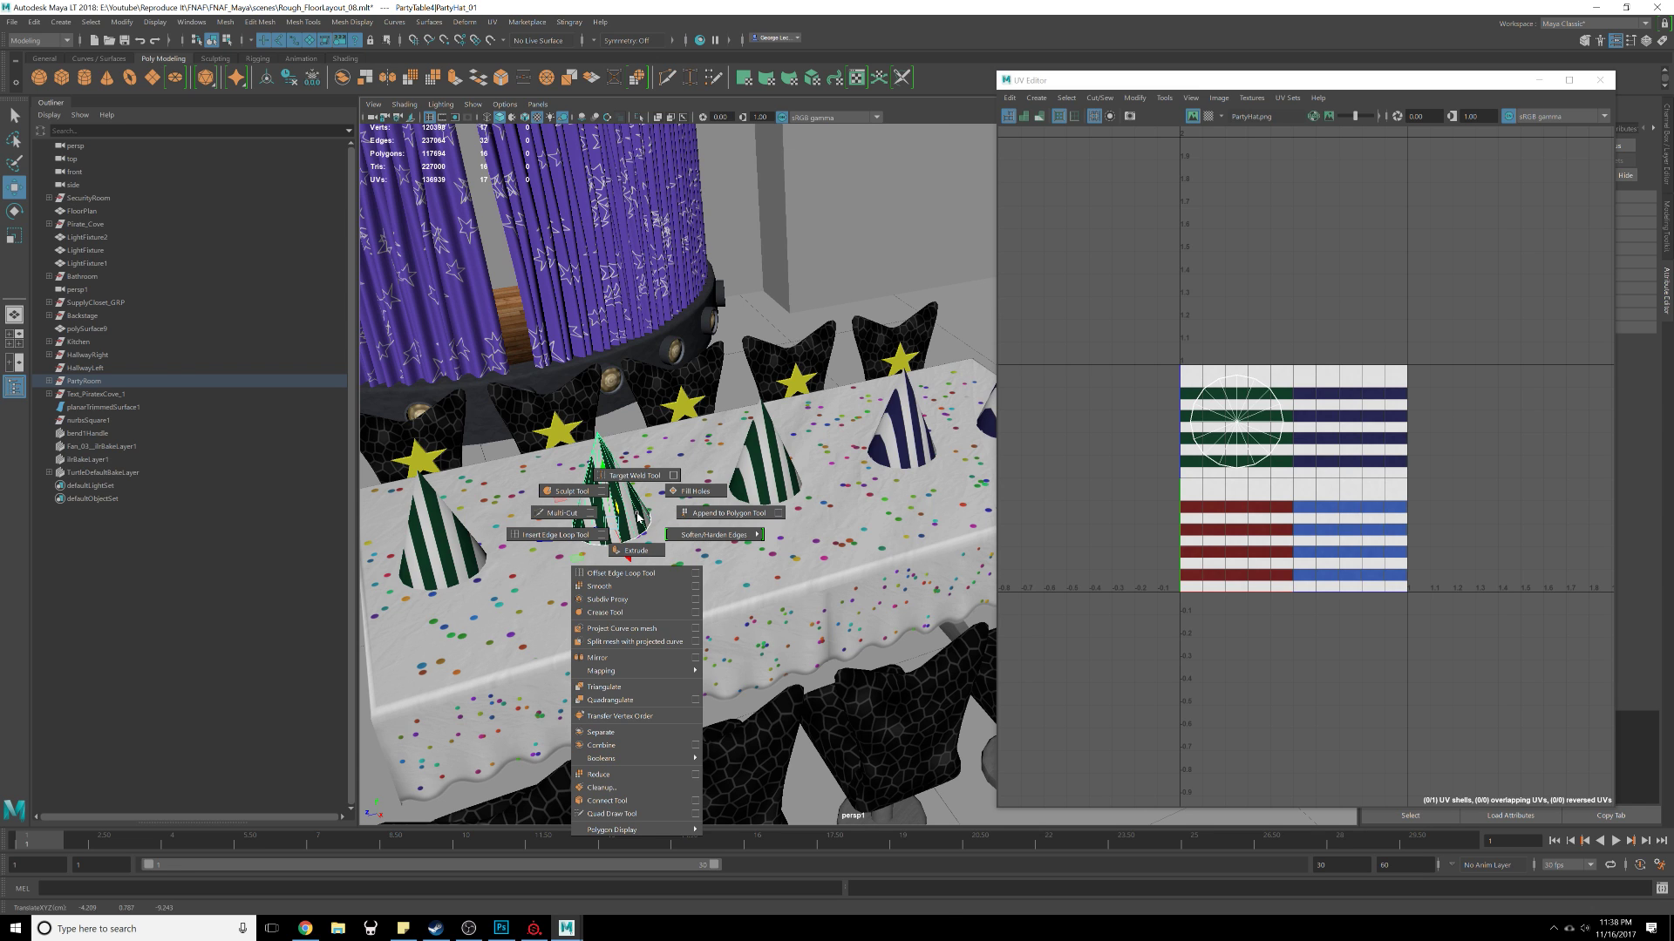
pyautogui.keyDown('shift'); pyautogui.moveTo(638, 518); pyautogui.dragTo(637, 518, button='right'); pyautogui.keyUp('shift')
pyautogui.rightClick(1291, 454)
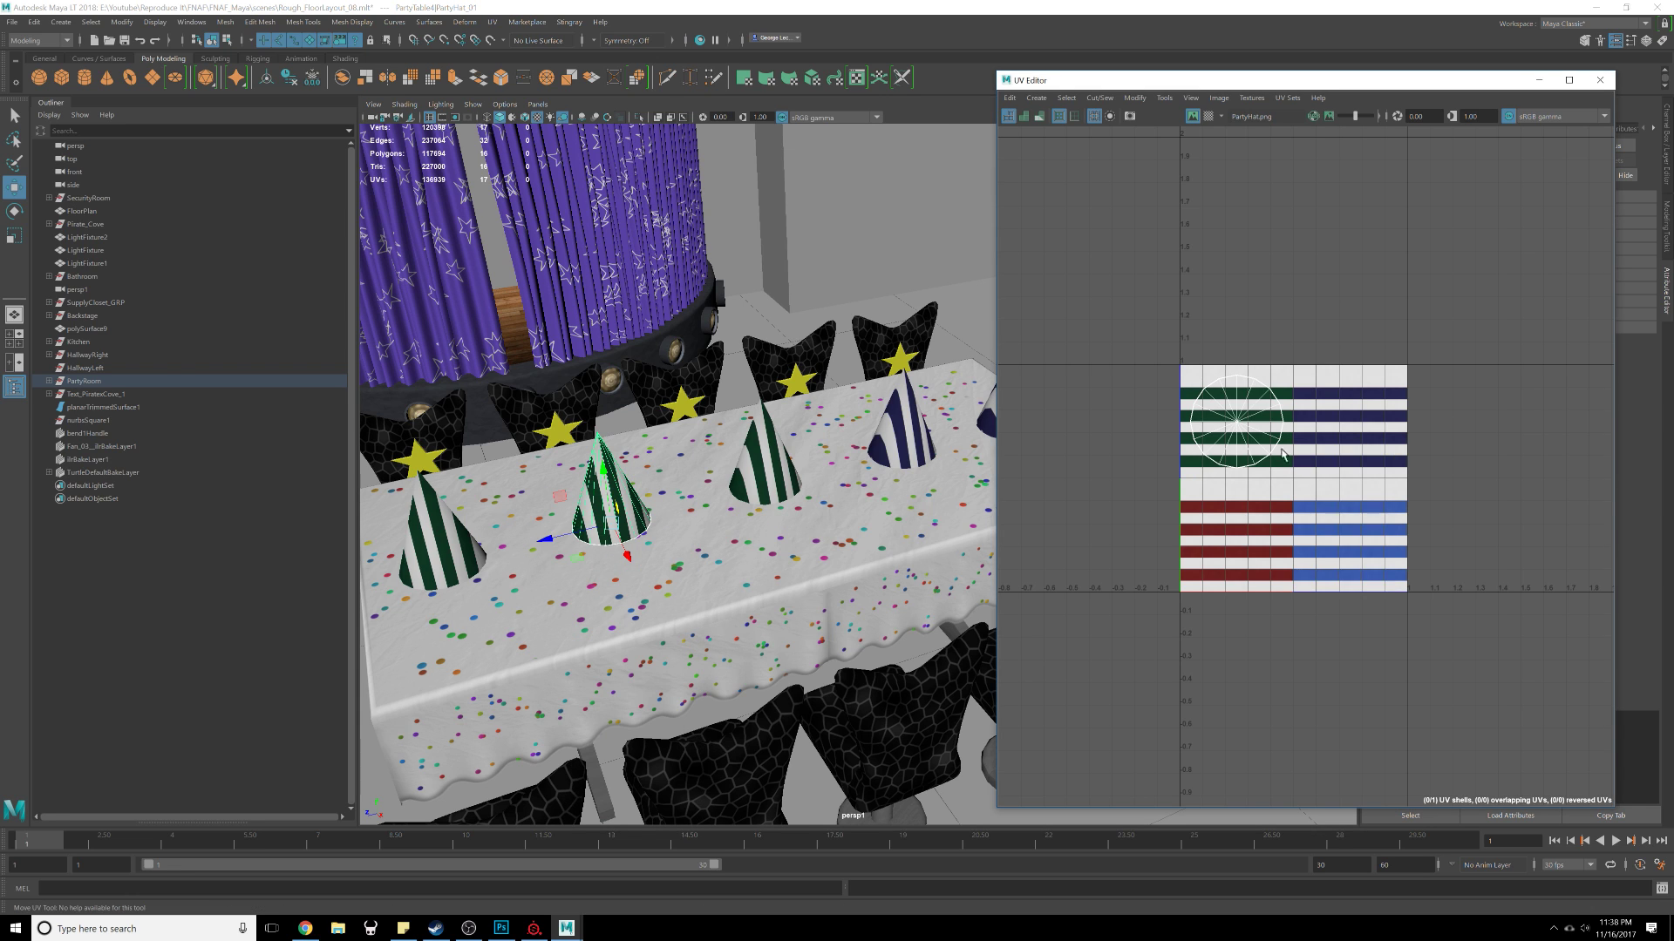
pyautogui.moveTo(1233, 434); pyautogui.dragTo(1187, 413, button='right')
pyautogui.click(1229, 427)
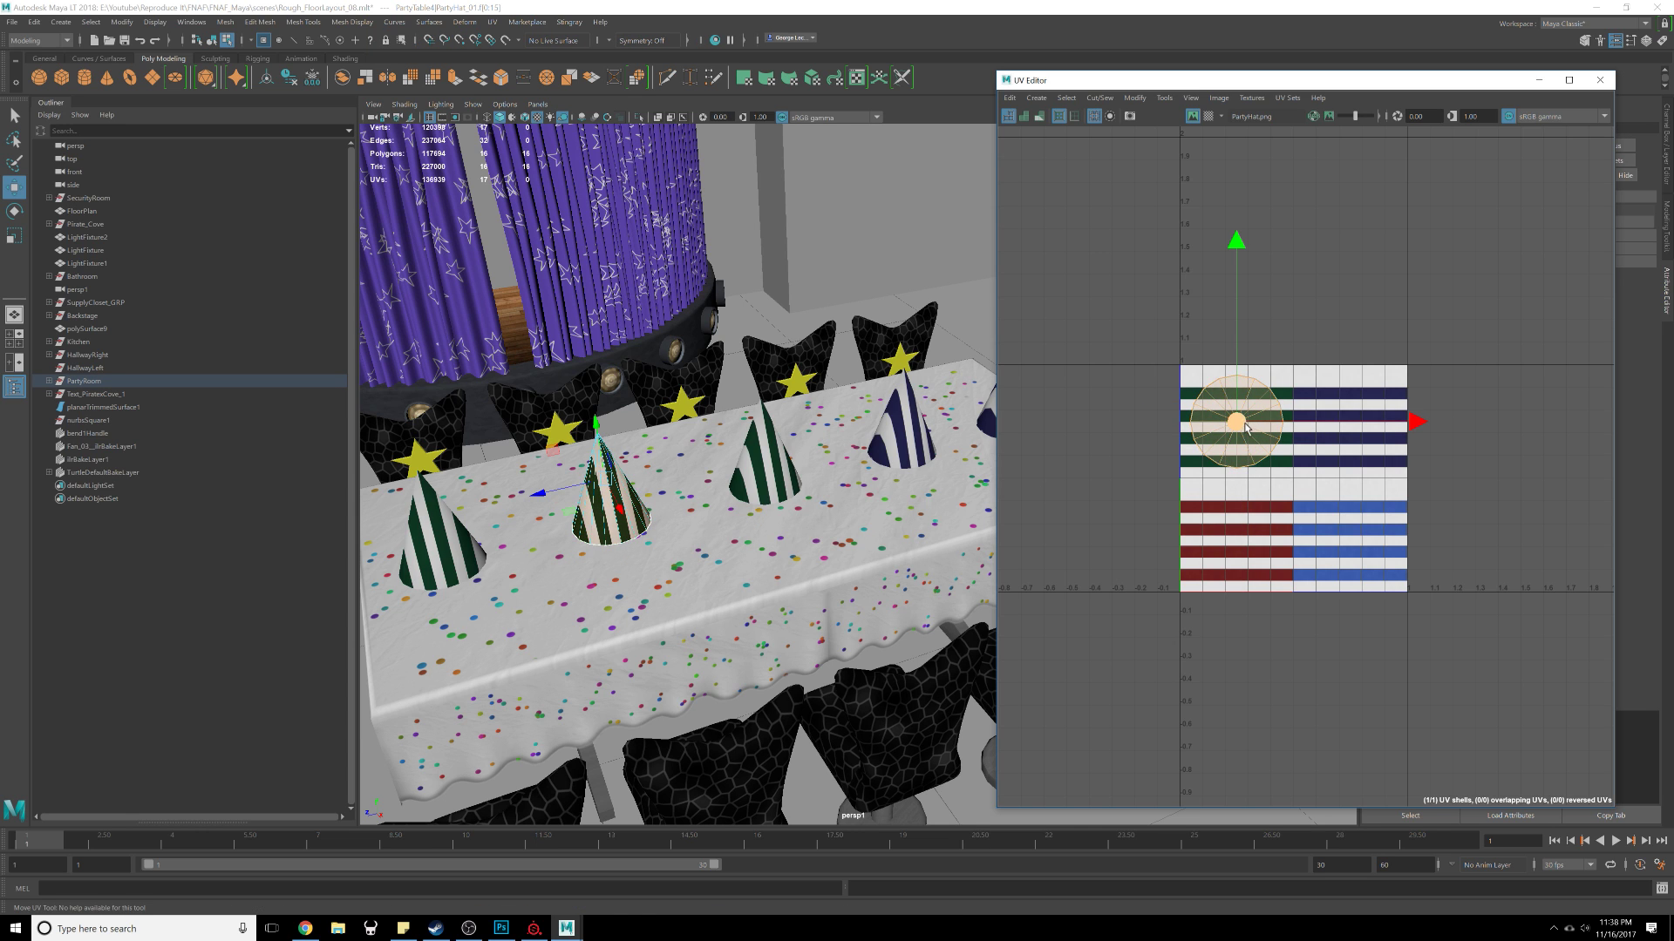
pyautogui.moveTo(1241, 430); pyautogui.dragTo(1354, 537)
# Step: Reselect that hat's UV shell and move it up onto the navy-striped texture area
pyautogui.click(1125, 514)
pyautogui.keyDown('alt'); pyautogui.moveTo(902, 487); pyautogui.dragTo(822, 505); pyautogui.keyUp('alt')
pyautogui.click(682, 468)
pyautogui.moveTo(679, 476); pyautogui.dragTo(764, 466, button='right')
pyautogui.click(656, 478)
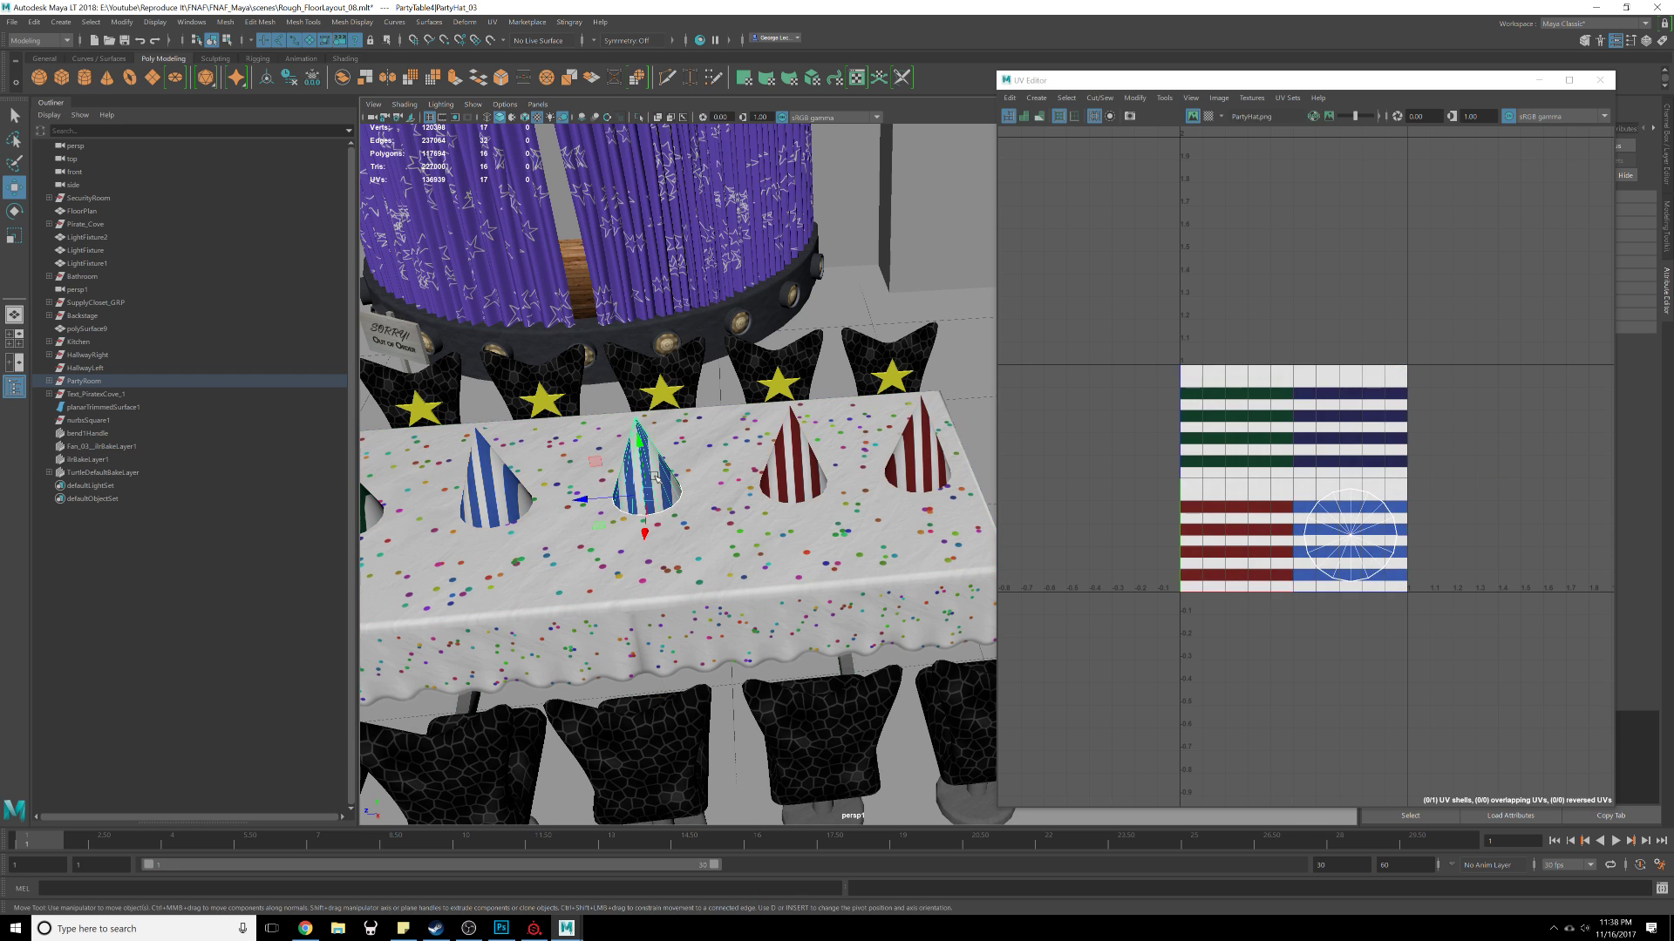
pyautogui.moveTo(1353, 550); pyautogui.dragTo(1299, 526, button='right')
pyautogui.click(1349, 544)
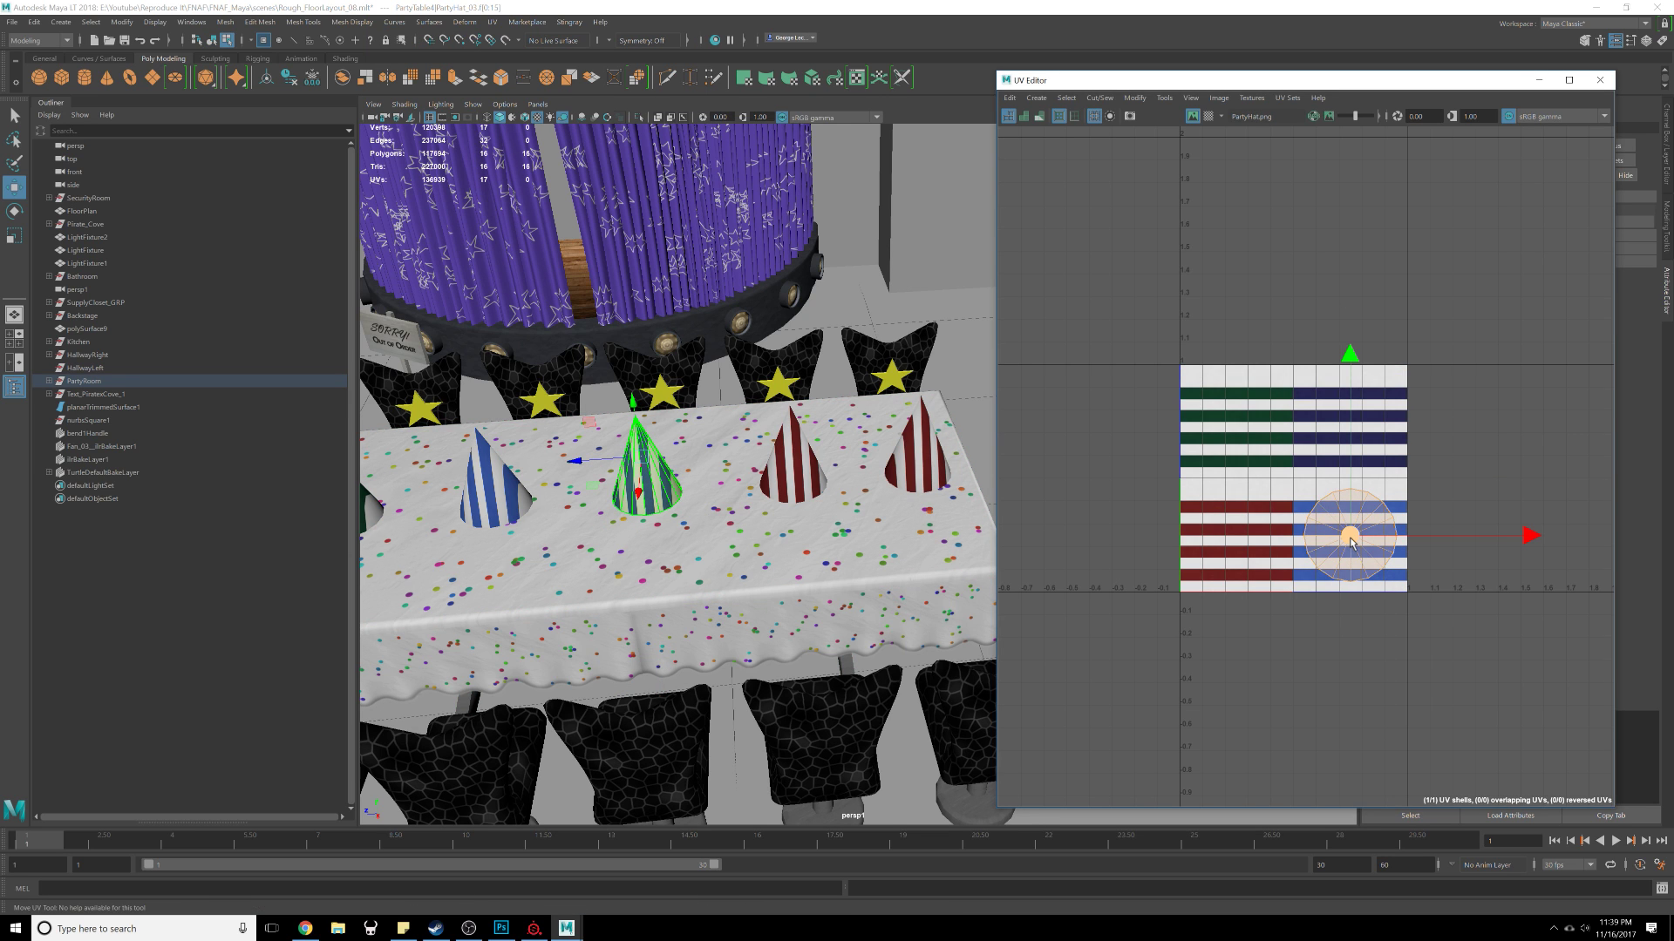
pyautogui.moveTo(1351, 540); pyautogui.dragTo(1366, 404)
# Step: Select the large polySurface9 wall mesh blocking the view and hide it
pyautogui.scroll(-6, 1388, 446)
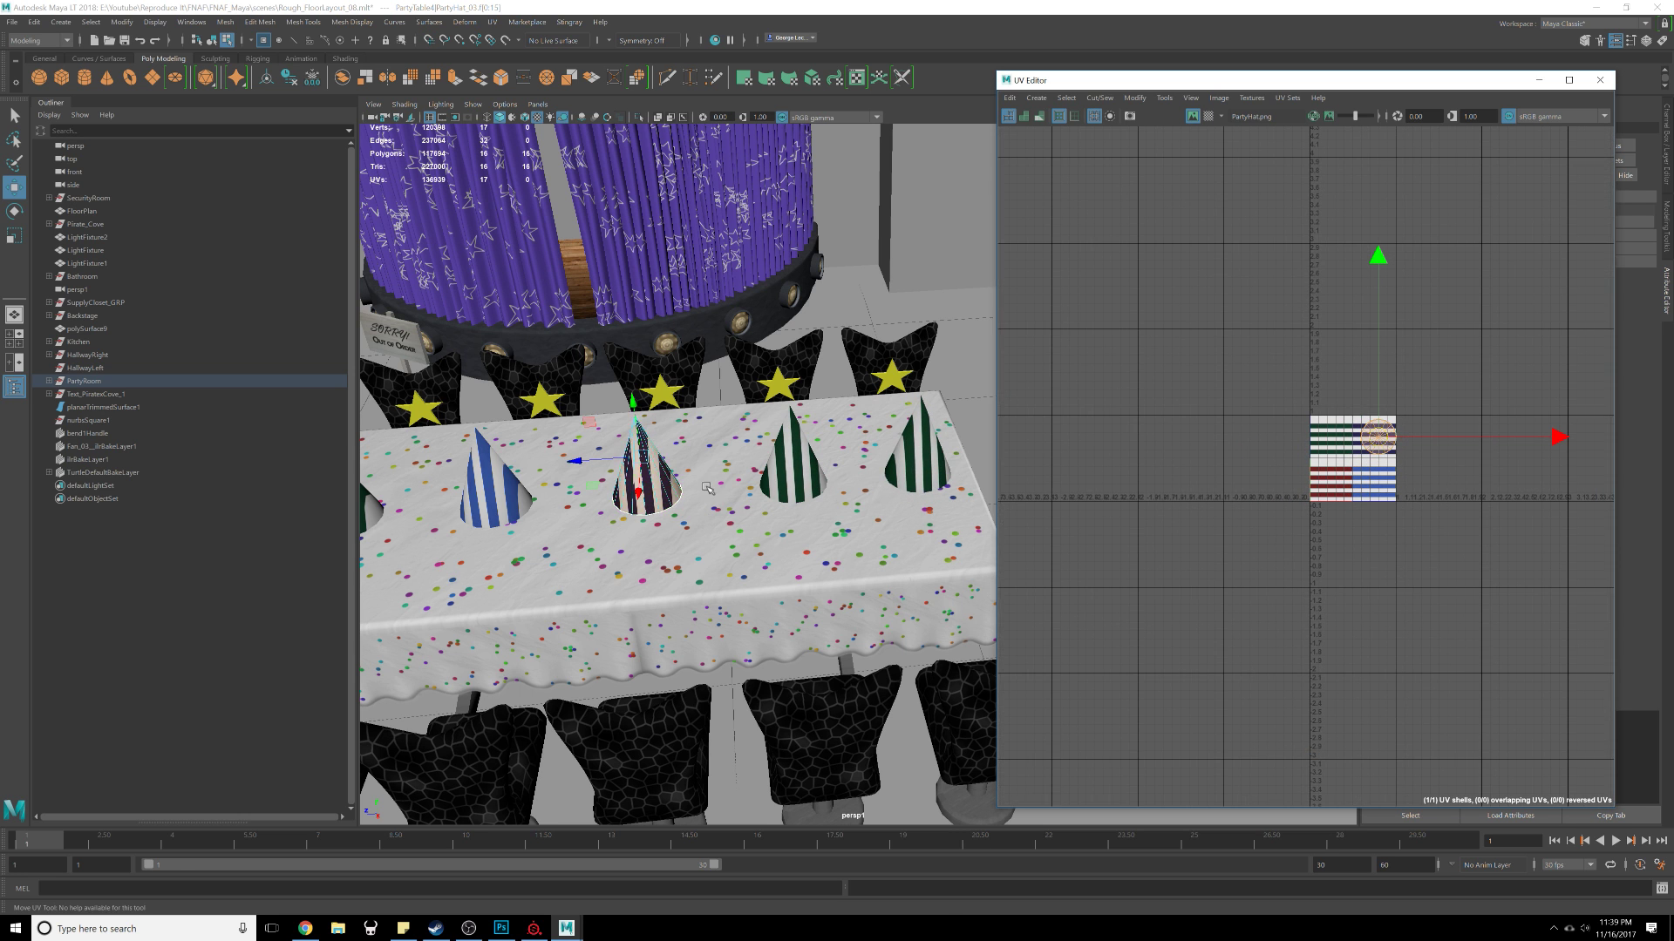
pyautogui.scroll(-3, 830, 463)
pyautogui.keyDown('alt'); pyautogui.moveTo(611, 484); pyautogui.dragTo(736, 486, button='middle'); pyautogui.keyUp('alt')
pyautogui.keyDown('alt'); pyautogui.moveTo(794, 490); pyautogui.dragTo(766, 521); pyautogui.keyUp('alt')
pyautogui.scroll(-1, 766, 522)
pyautogui.scroll(1, 816, 510)
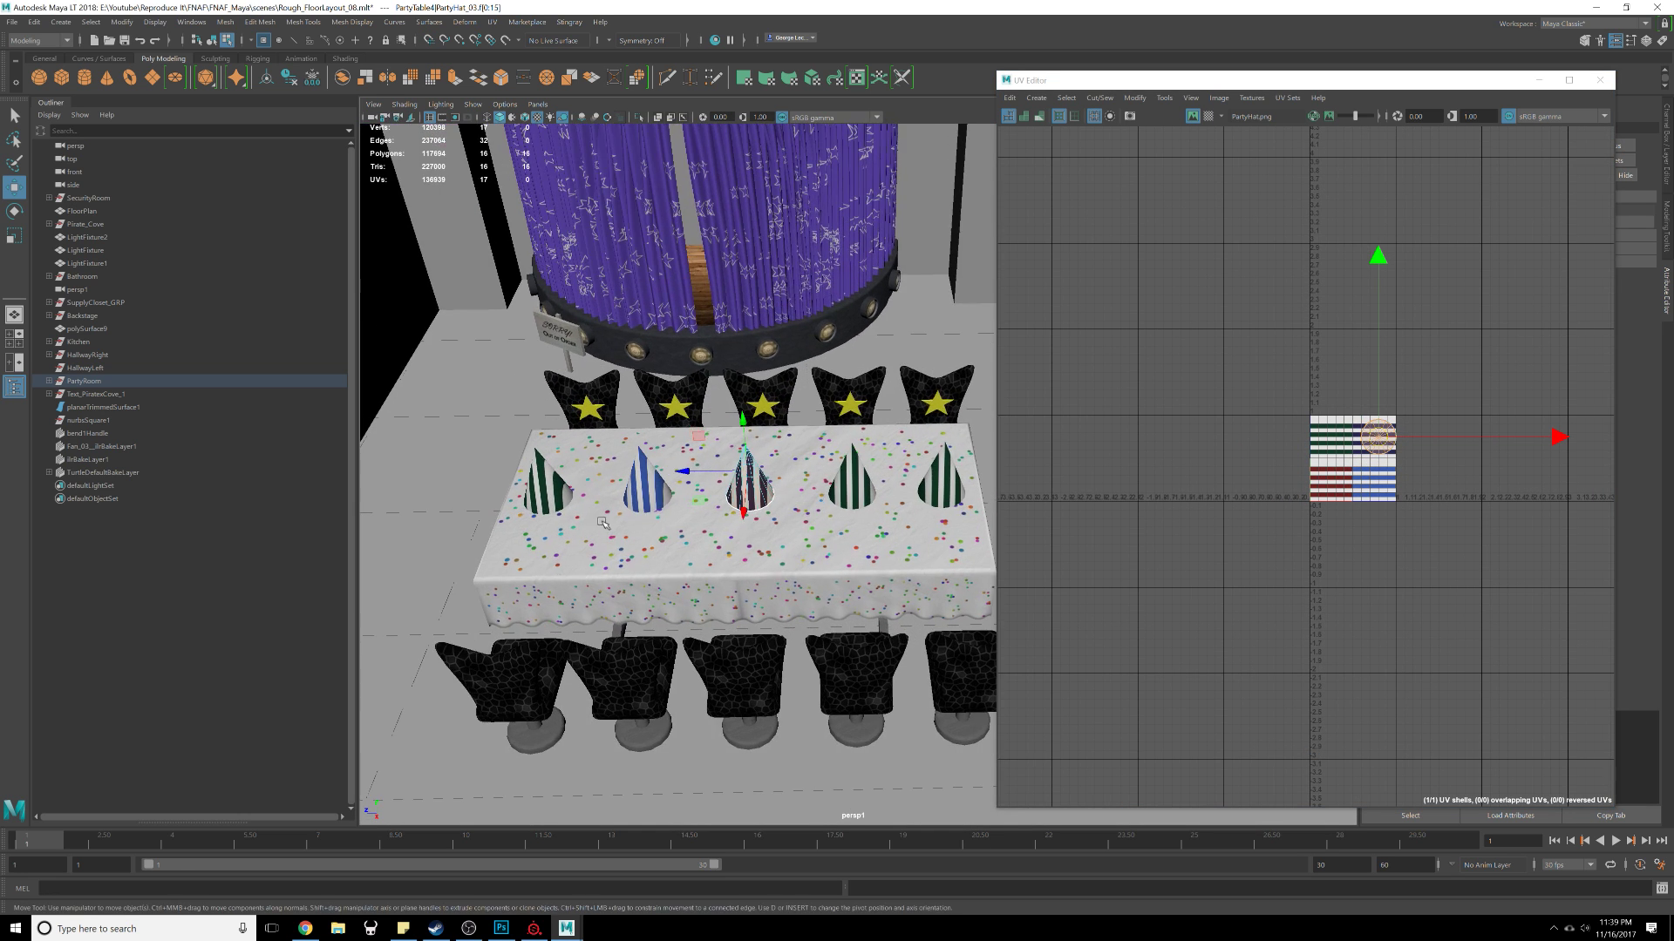
pyautogui.click(573, 487)
pyautogui.scroll(1, 602, 514)
pyautogui.scroll(-4, 669, 565)
pyautogui.keyDown('alt'); pyautogui.moveTo(656, 613); pyautogui.dragTo(680, 563); pyautogui.keyUp('alt')
pyautogui.press('F8')
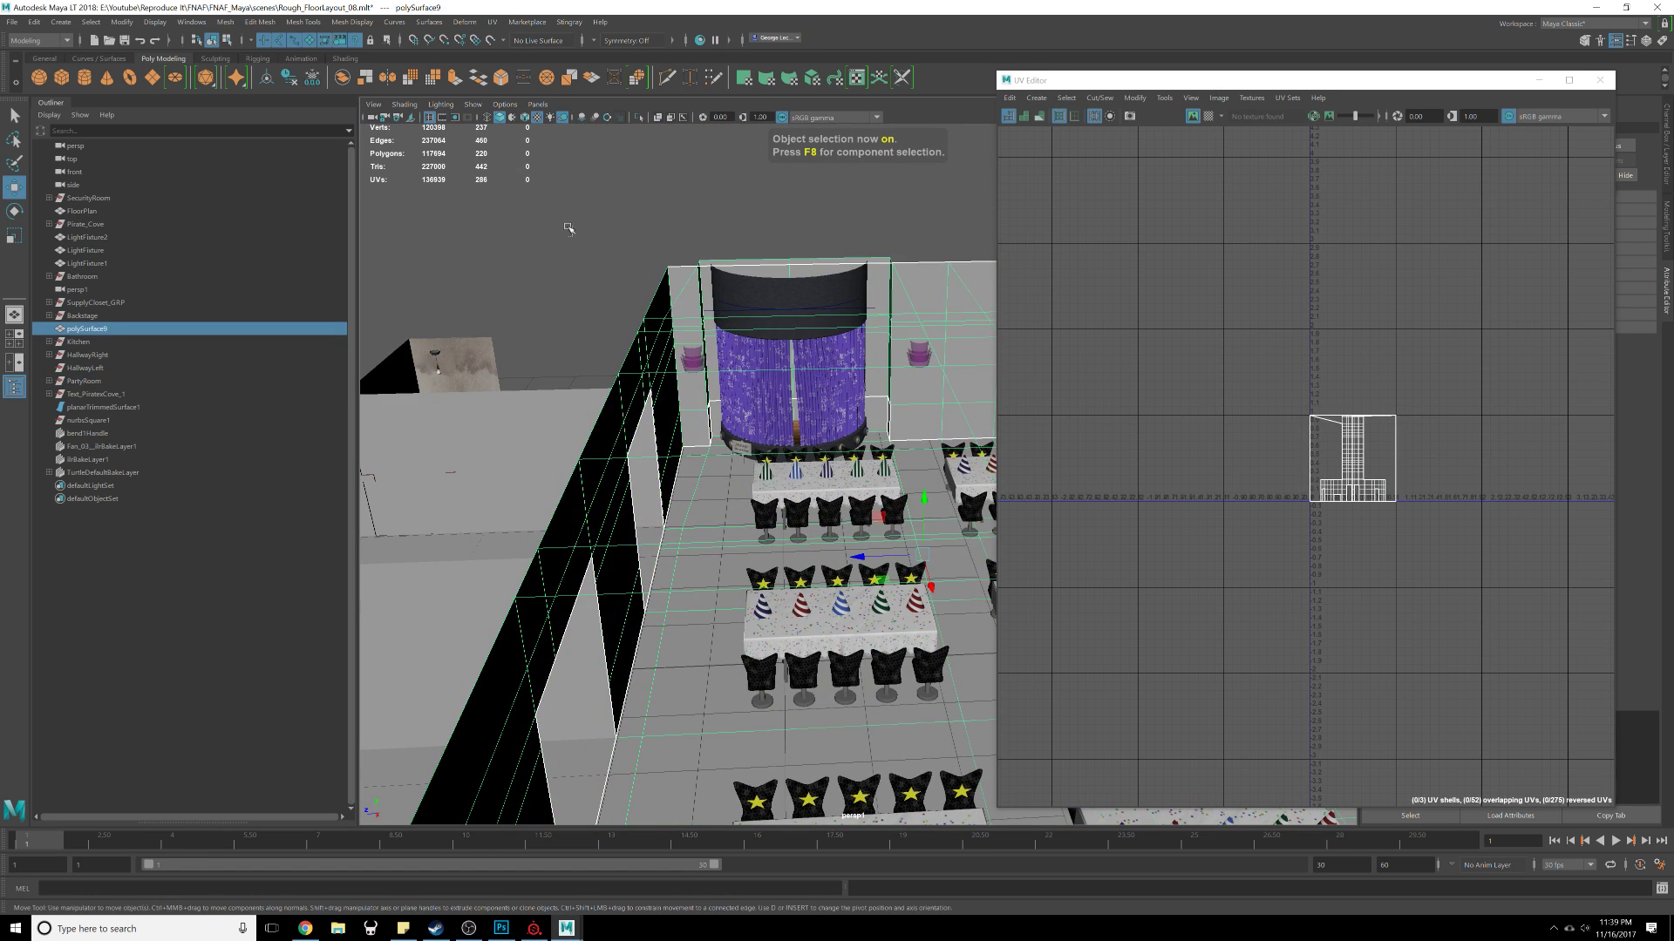
pyautogui.hotkey('ctrl', 'h')
# Step: Select all five hats on the table and apply a Planar UV projection to them
pyautogui.scroll(8, 800, 551)
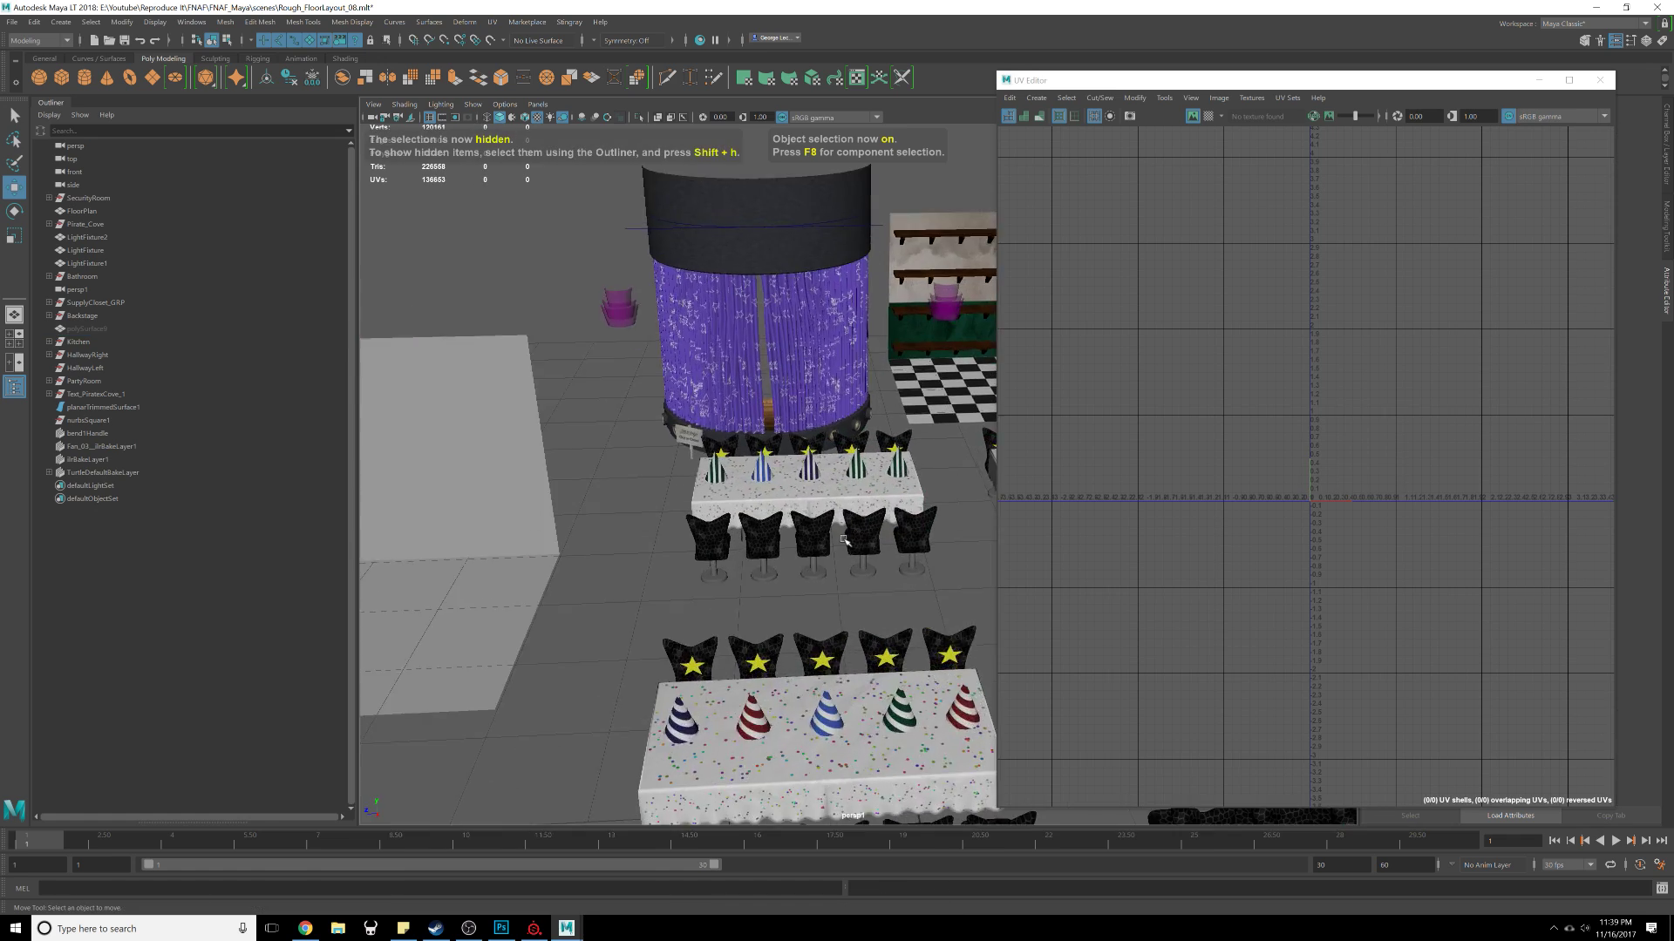
pyautogui.scroll(5, 801, 551)
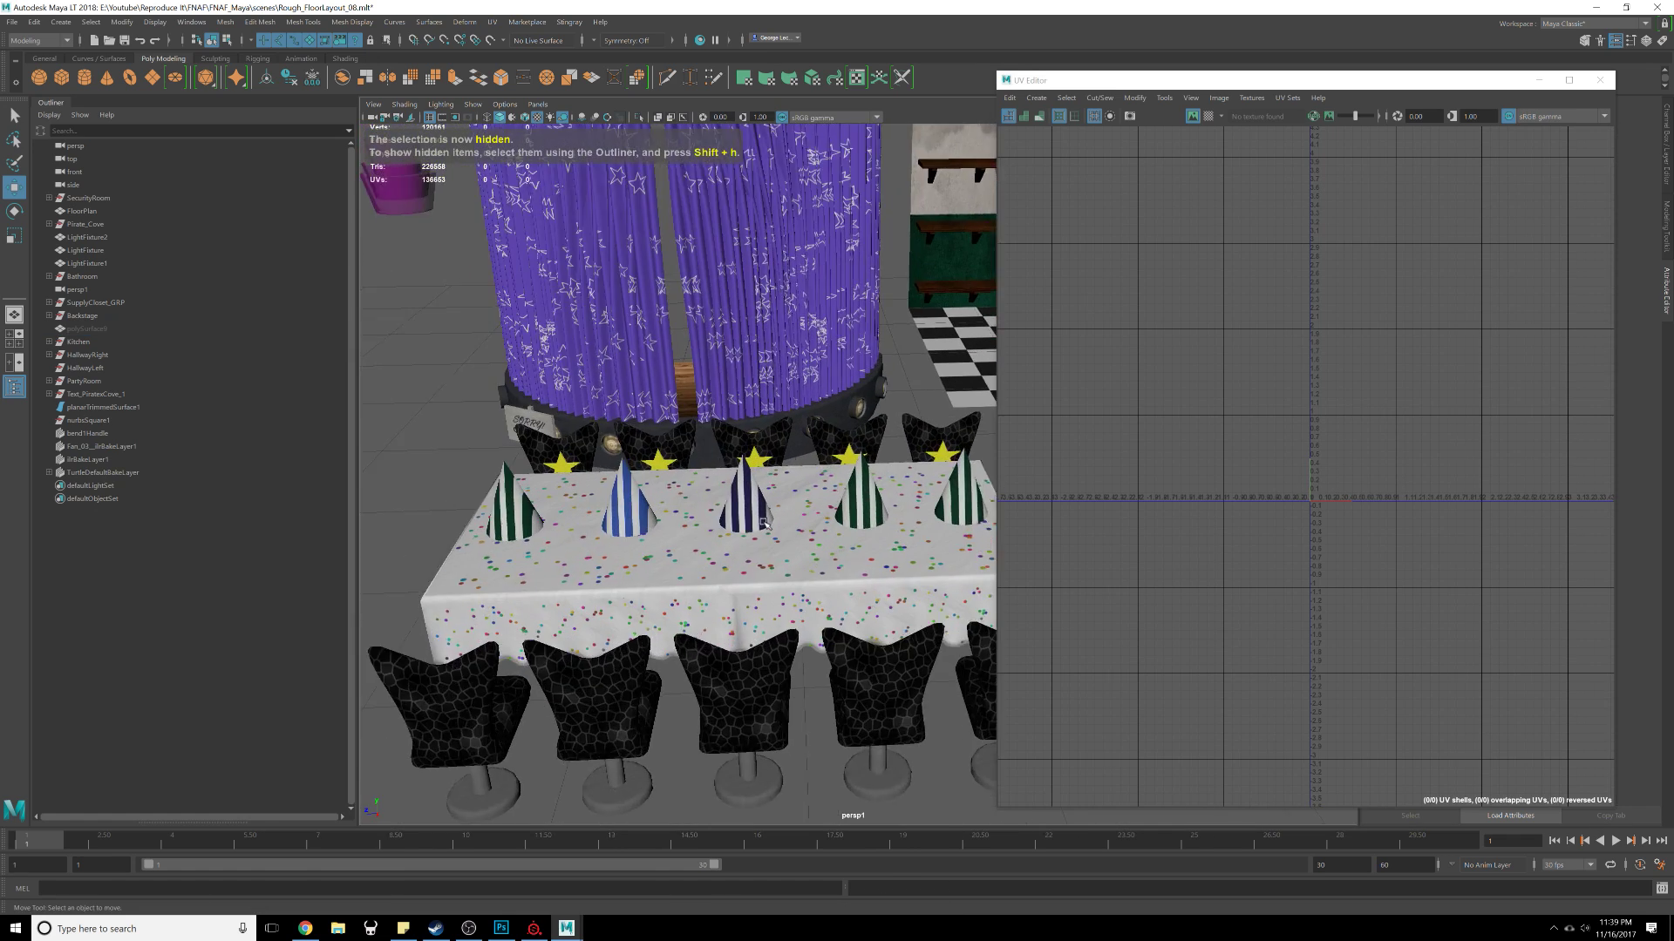
pyautogui.keyDown('alt'); pyautogui.moveTo(800, 551); pyautogui.dragTo(744, 575, button='middle'); pyautogui.keyUp('alt')
pyautogui.click(380, 547)
pyautogui.keyDown('shift'); pyautogui.click(505, 534); pyautogui.keyUp('shift')
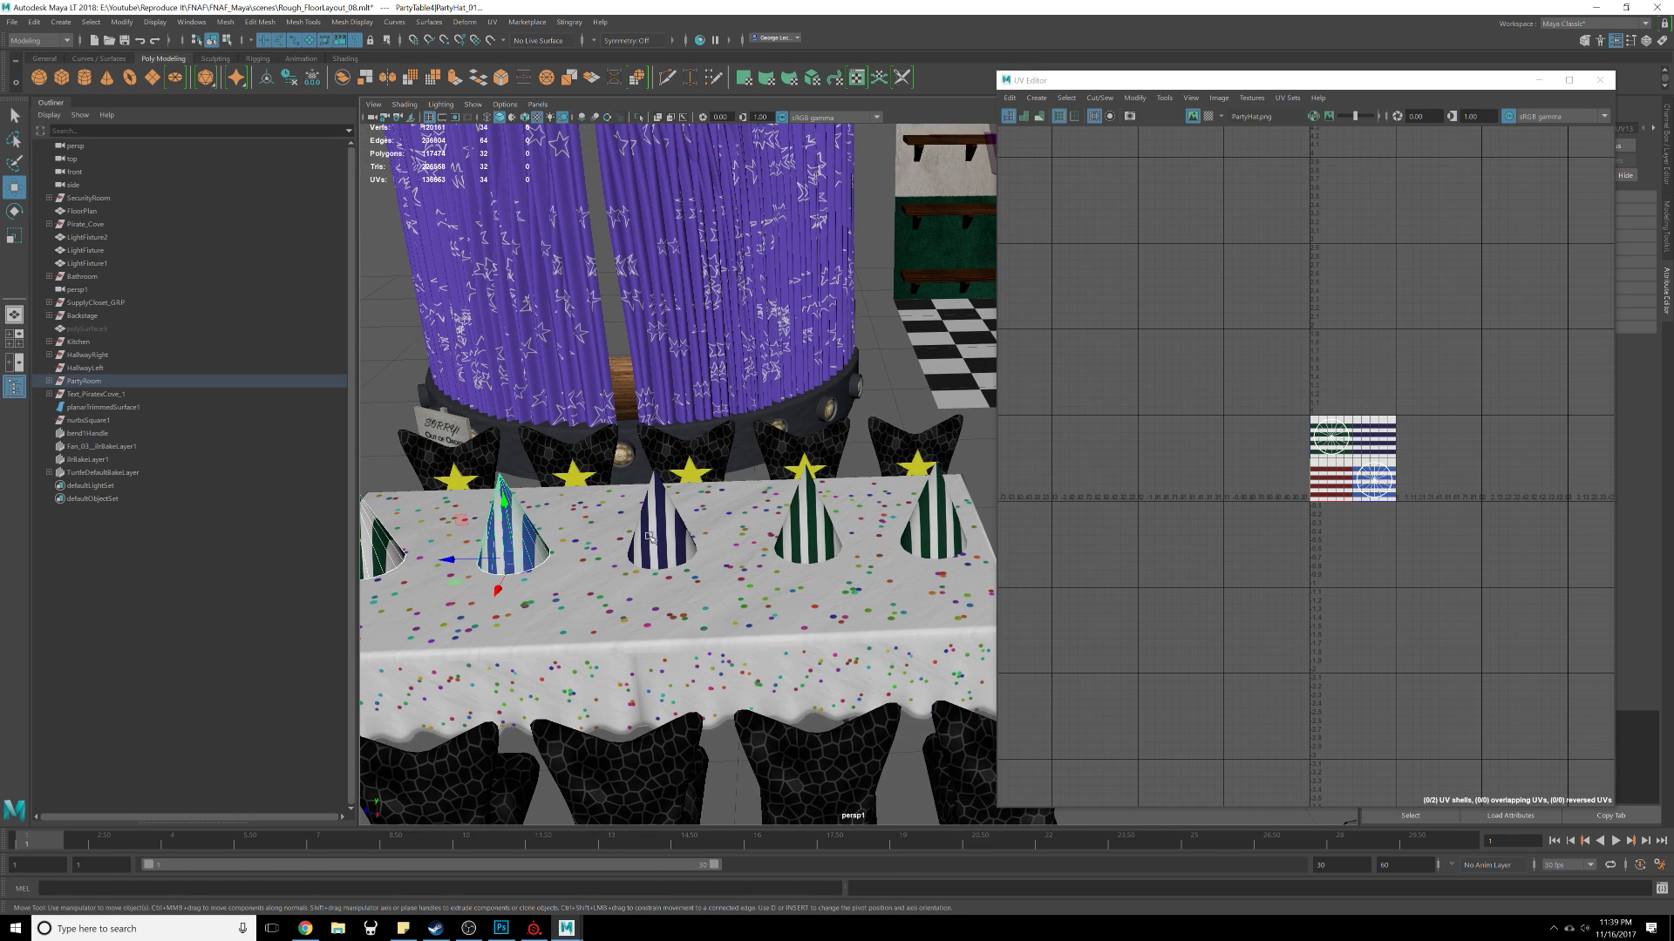
pyautogui.keyDown('shift'); pyautogui.click(658, 532); pyautogui.keyUp('shift')
pyautogui.keyDown('shift'); pyautogui.click(807, 524); pyautogui.keyUp('shift')
pyautogui.keyDown('shift'); pyautogui.click(933, 523); pyautogui.keyUp('shift')
pyautogui.click(492, 22)
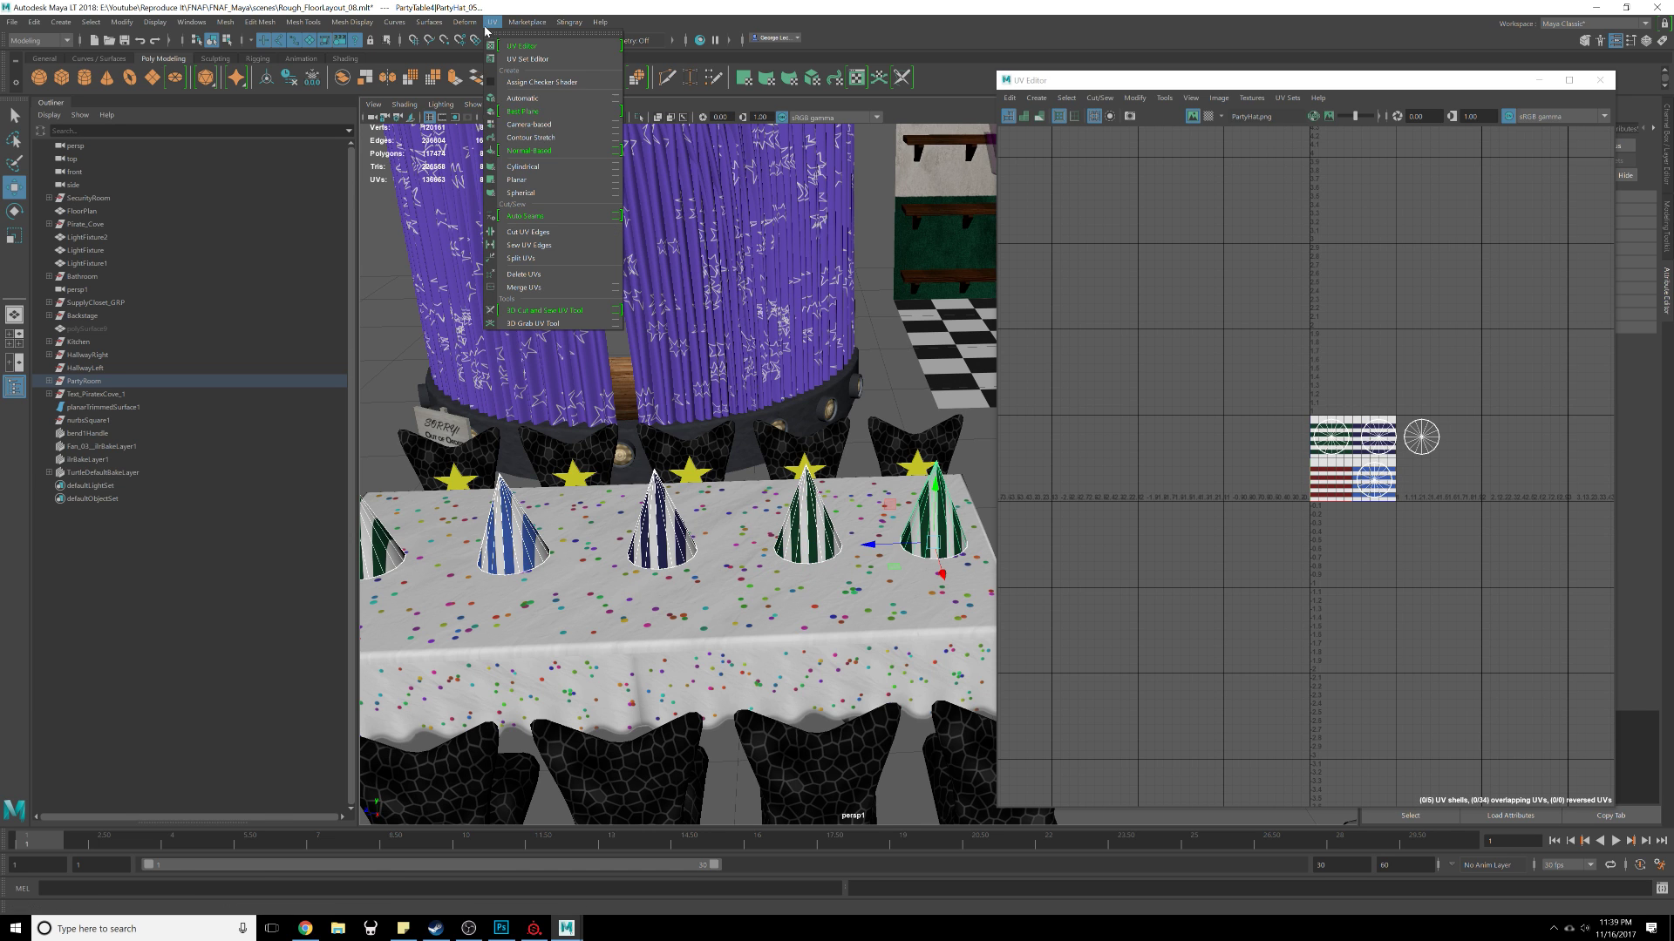
pyautogui.click(571, 180)
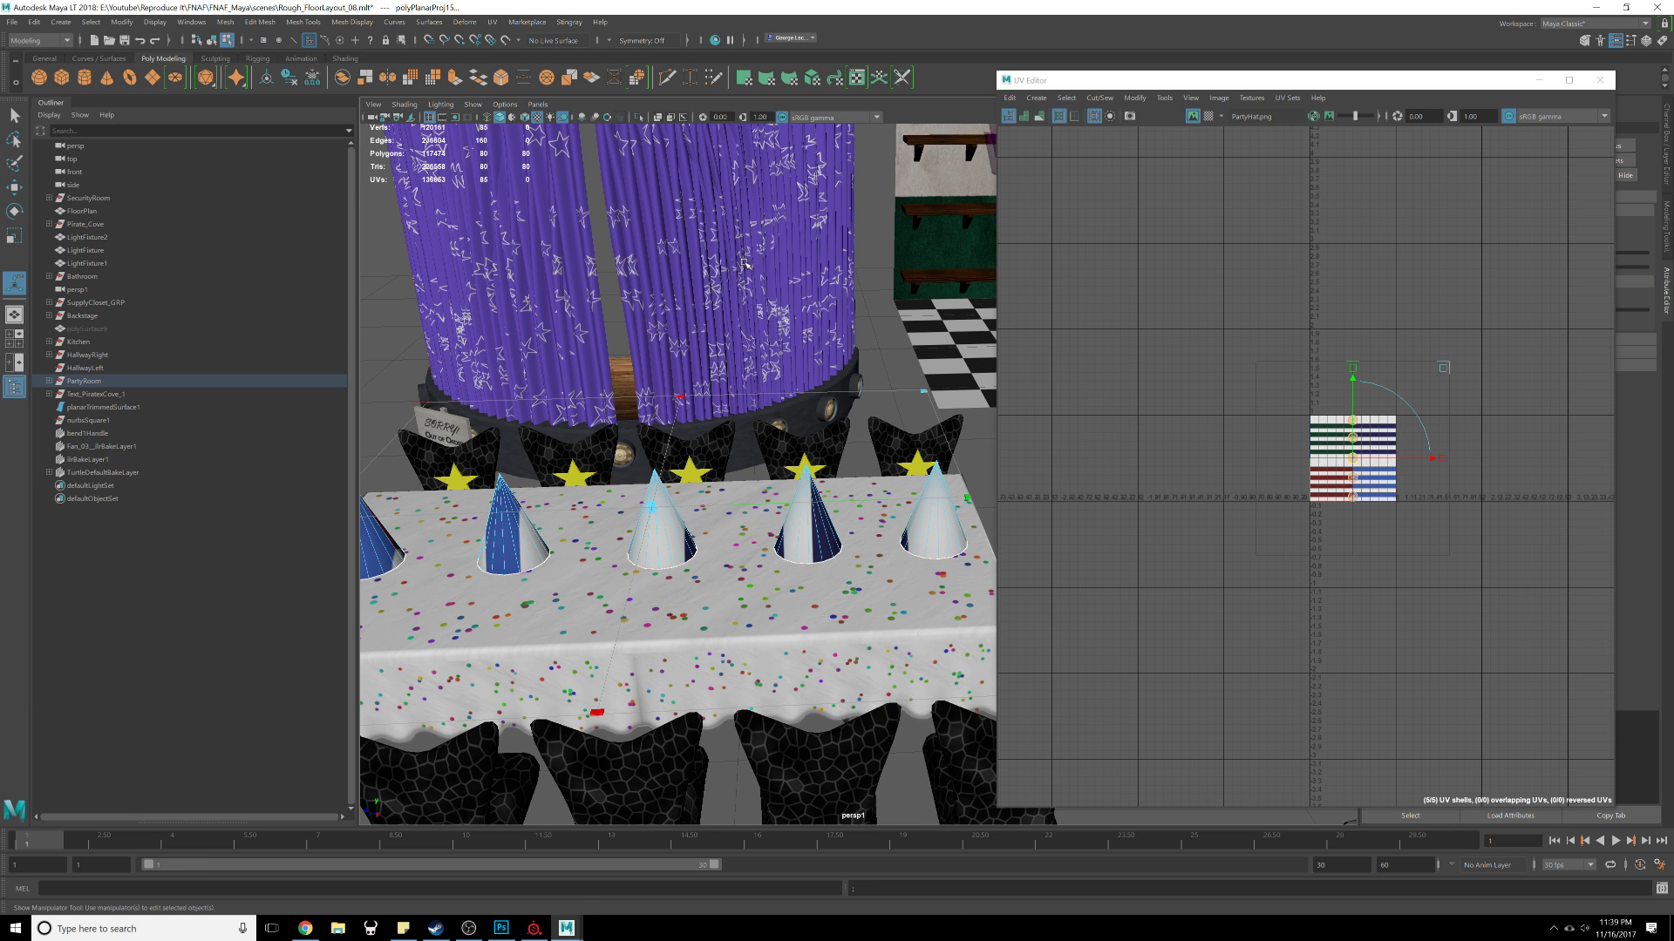
# Step: Select the five projected hat UV shells and rotate them by 90 degrees
pyautogui.moveTo(1354, 462); pyautogui.dragTo(1141, 362)
pyautogui.scroll(4, 1161, 245)
pyautogui.click(1217, 546)
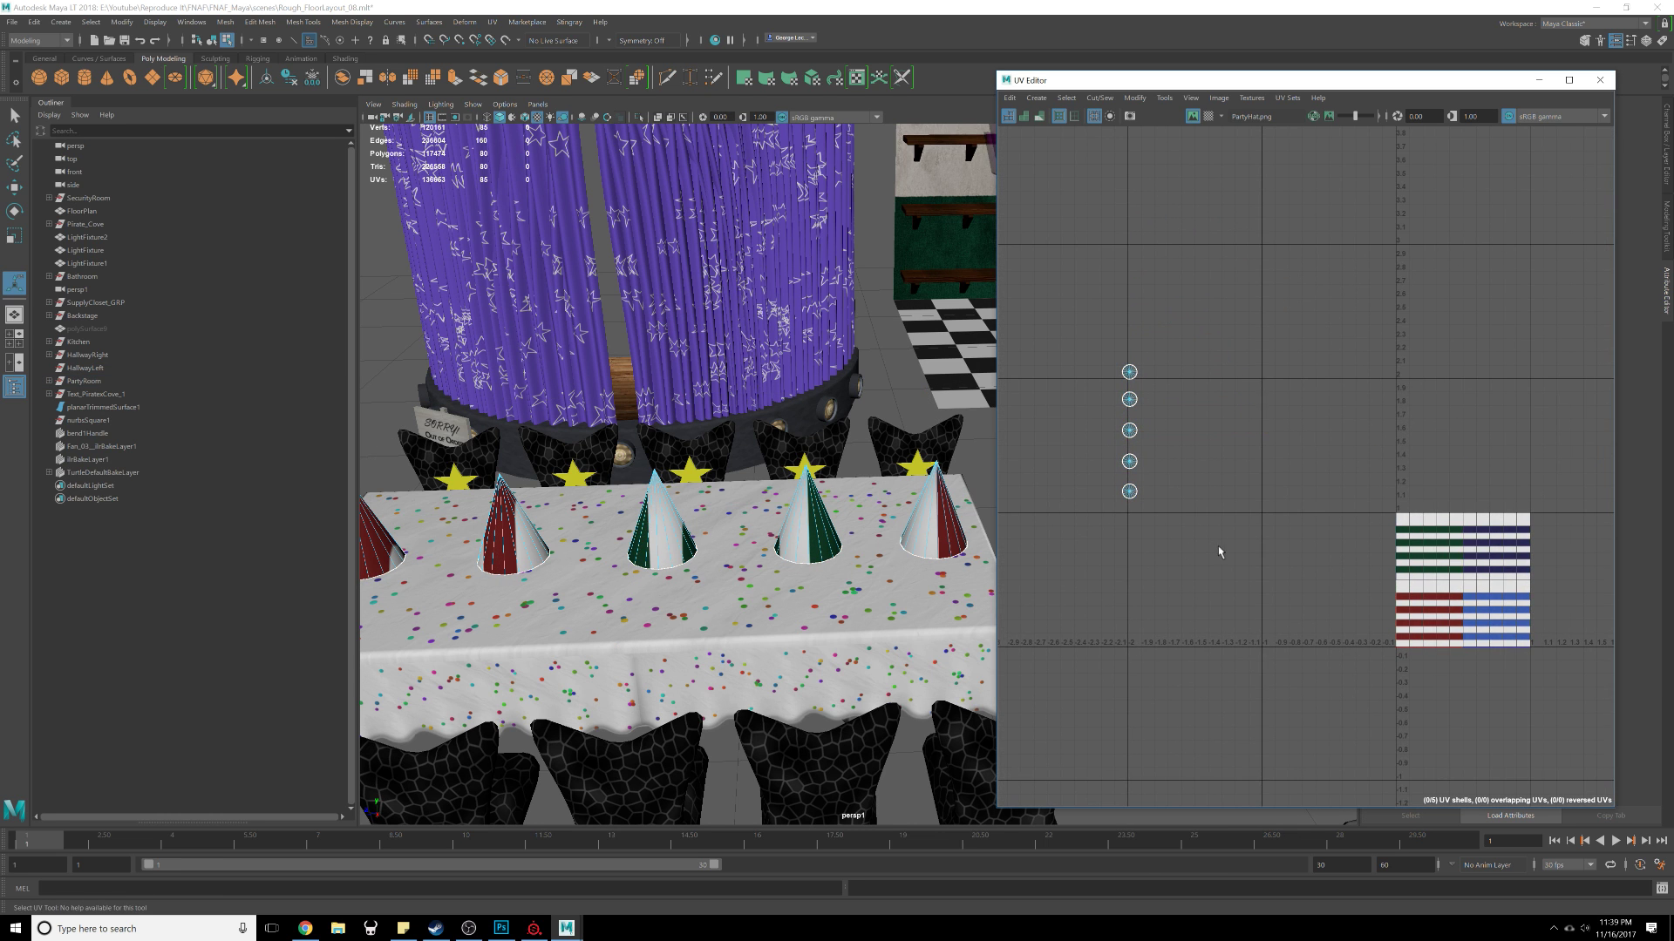
pyautogui.keyDown('alt'); pyautogui.moveTo(1217, 548); pyautogui.dragTo(1204, 550, button='middle'); pyautogui.keyUp('alt')
pyautogui.moveTo(1068, 301); pyautogui.dragTo(1193, 581)
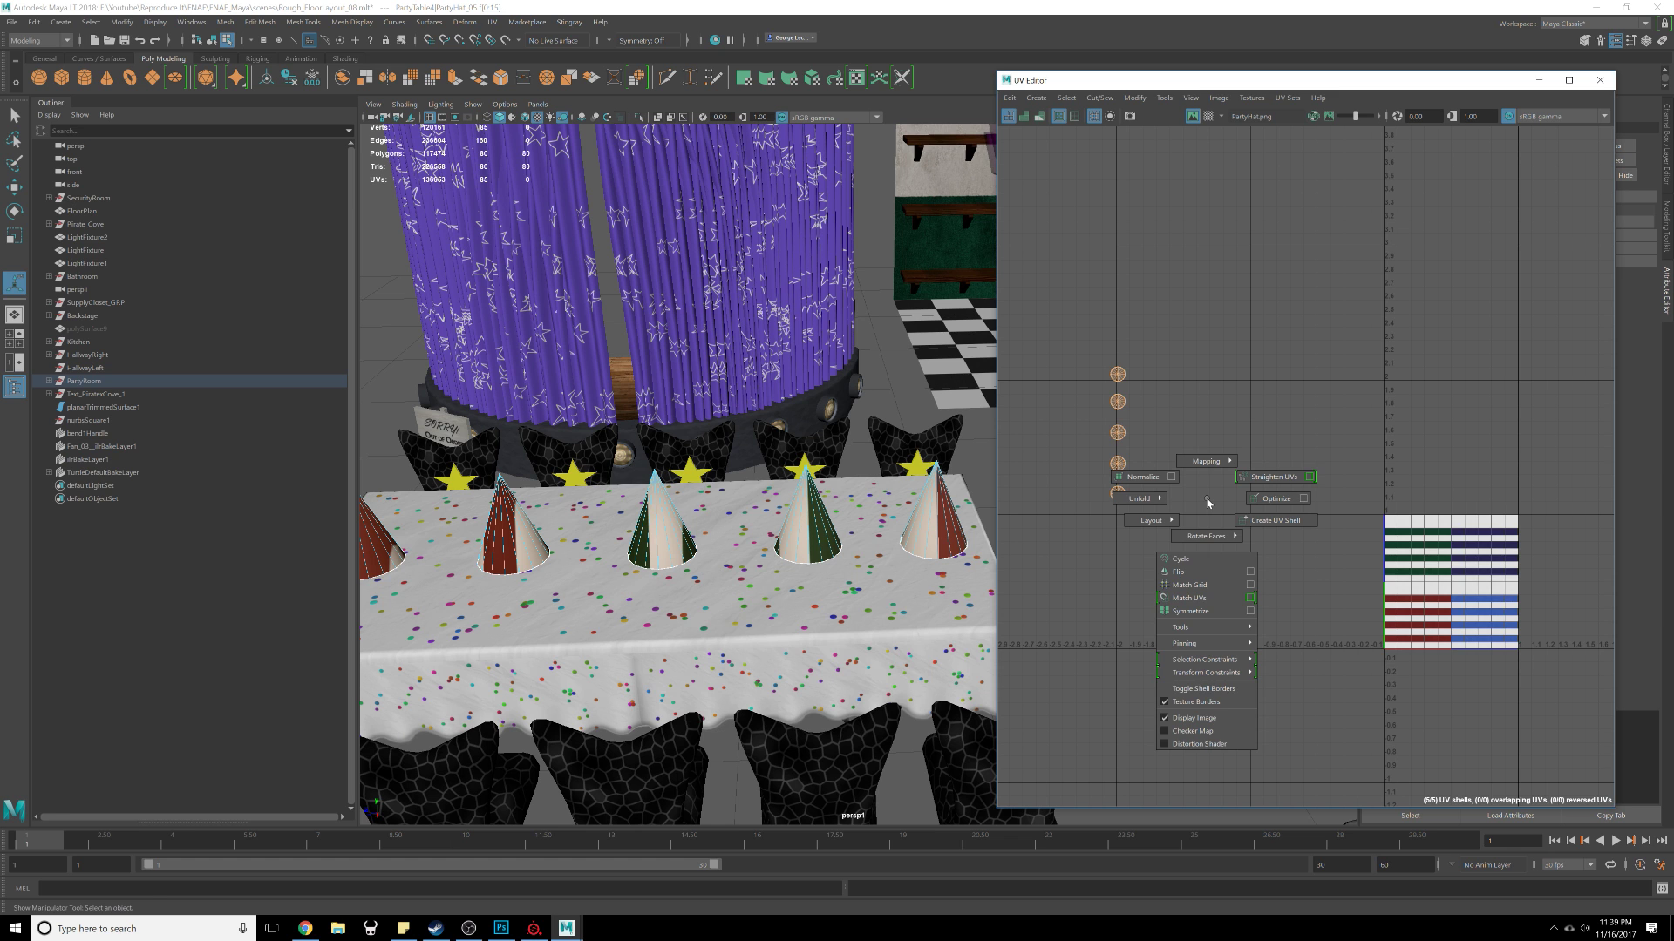
pyautogui.moveTo(1133, 79); pyautogui.dragTo(584, 71)
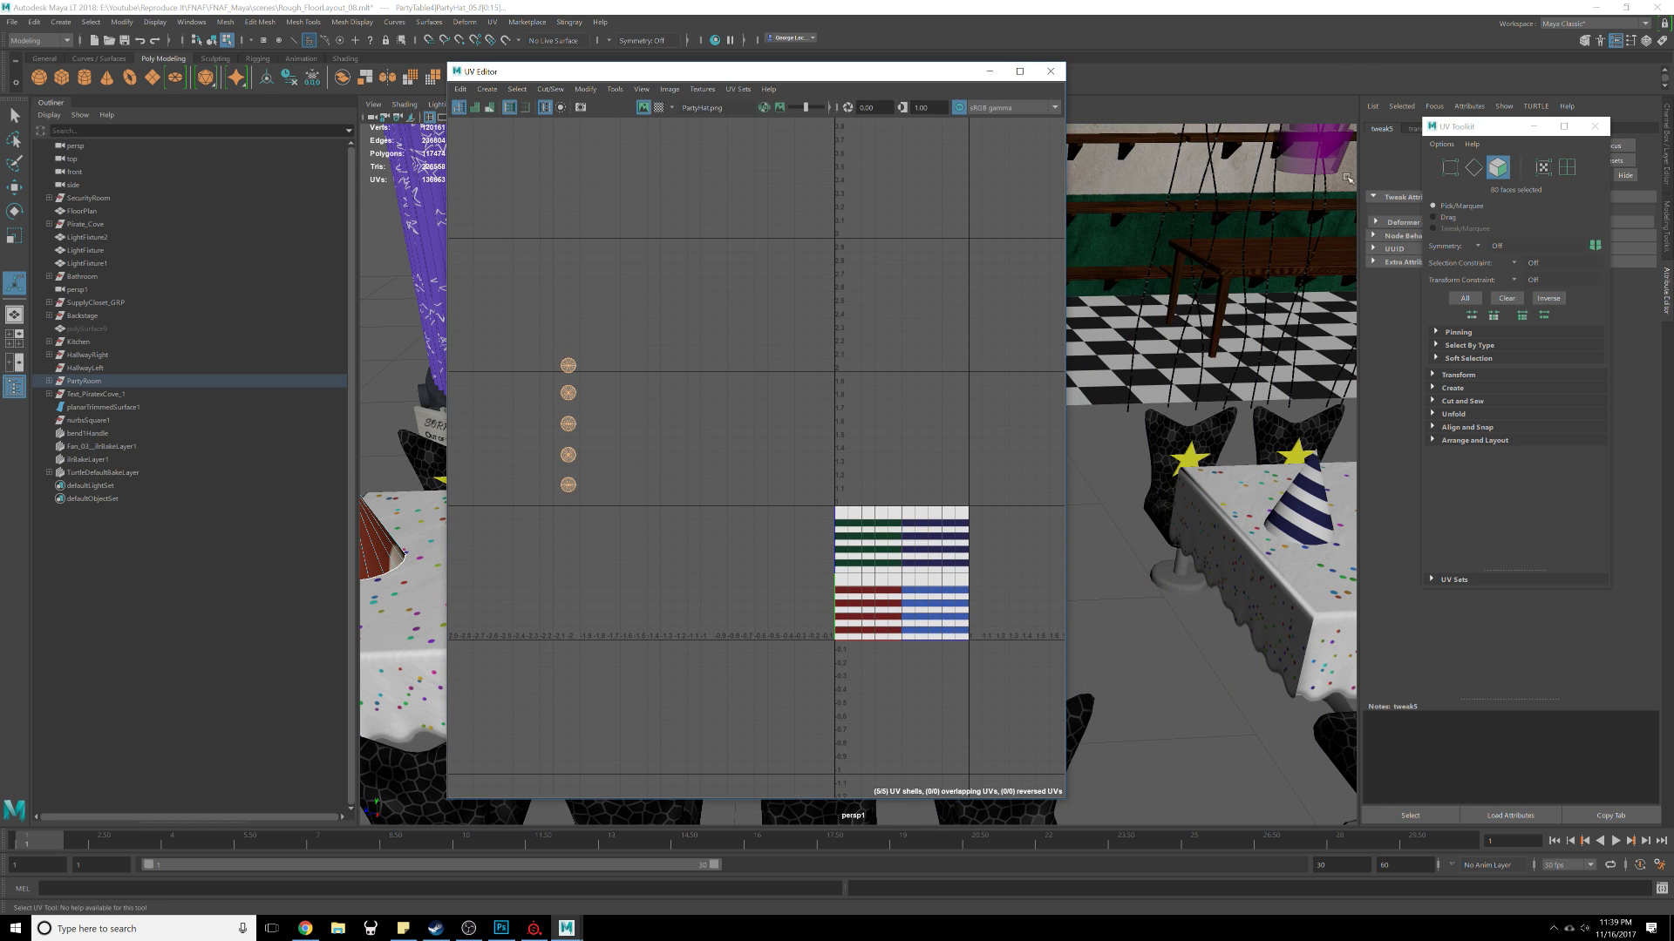
pyautogui.moveTo(1467, 128); pyautogui.dragTo(1110, 229)
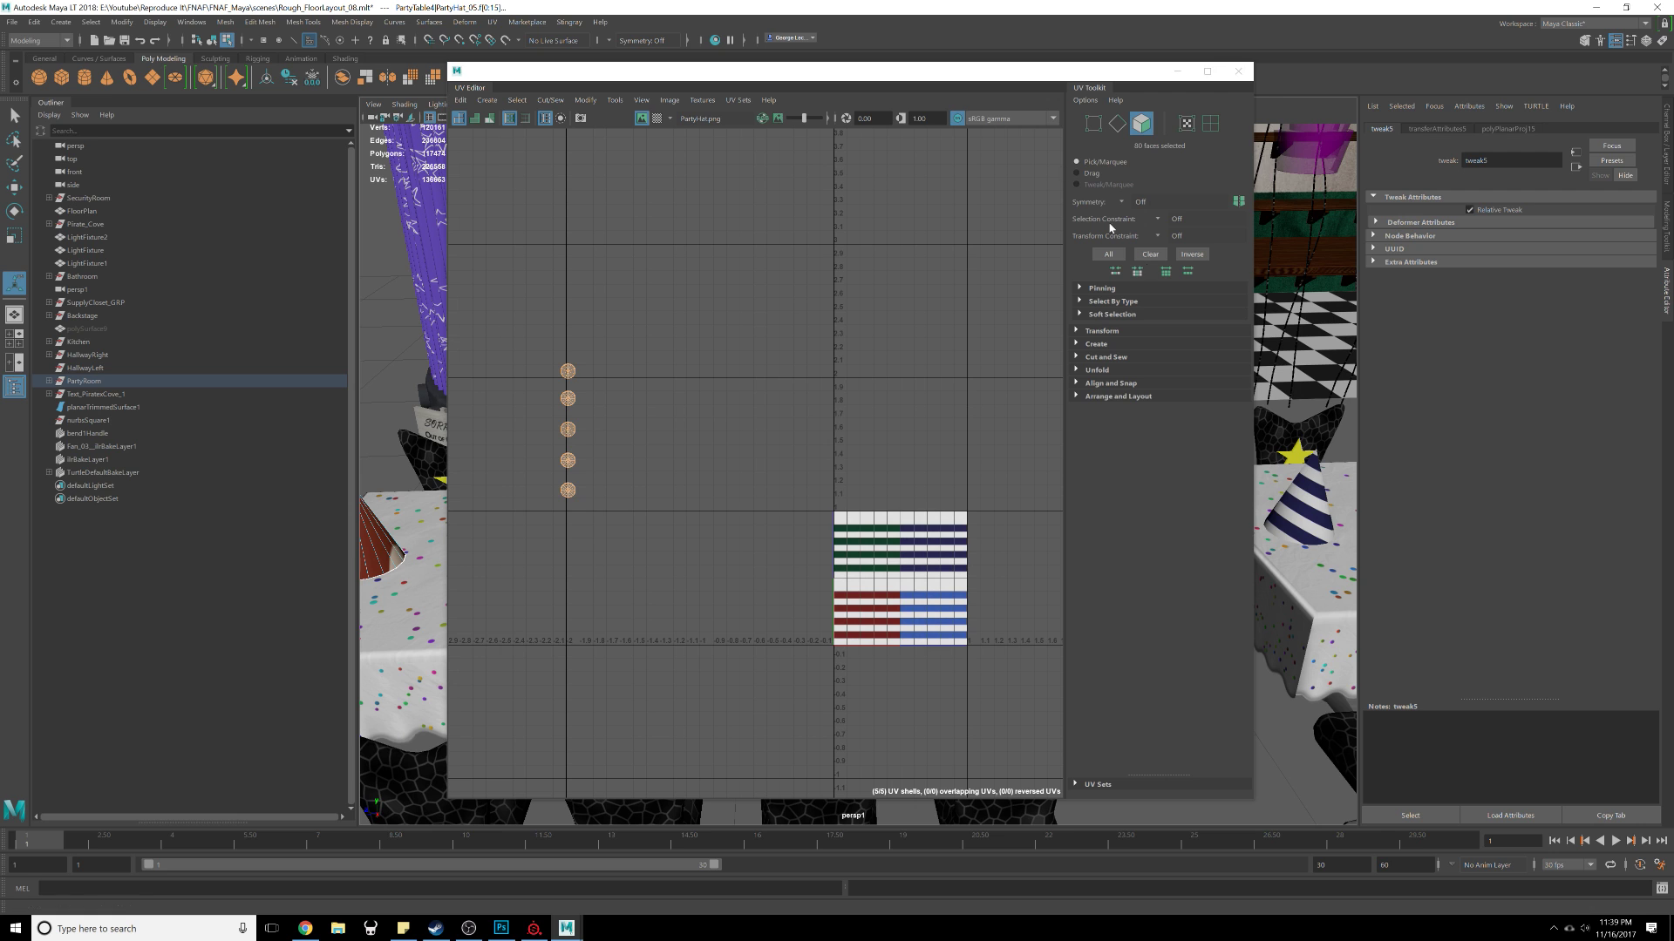
pyautogui.click(1101, 332)
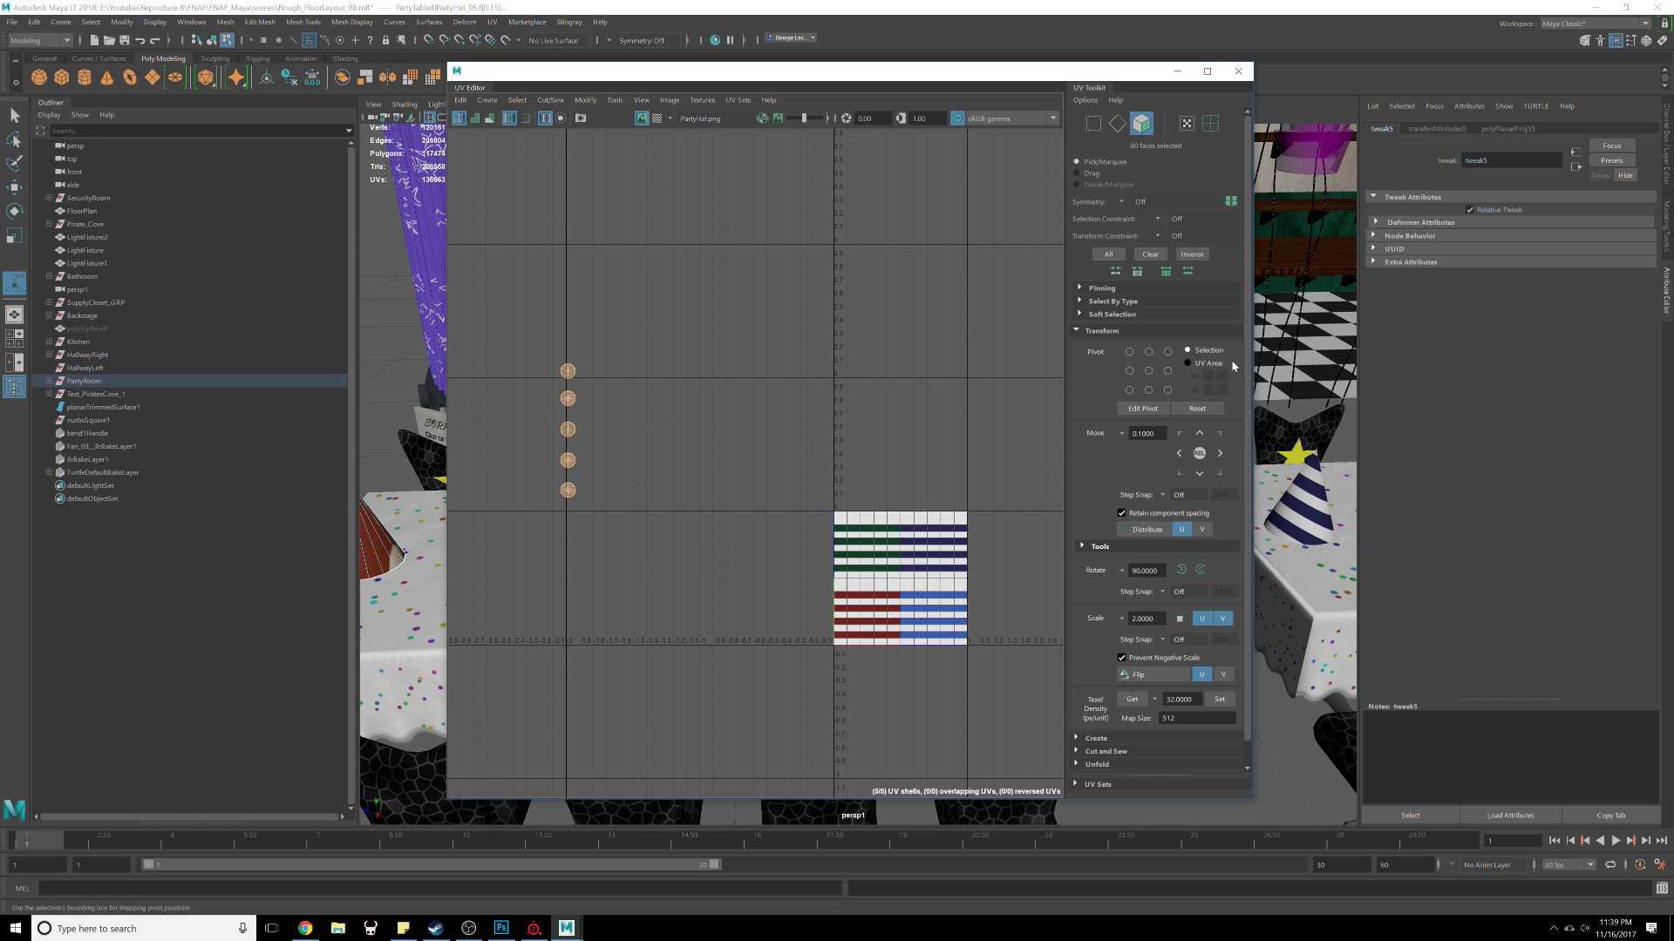
pyautogui.click(1202, 570)
# Step: Move the selected hat UV shells around and up above the texture area
pyautogui.keyDown('alt'); pyautogui.moveTo(619, 463); pyautogui.dragTo(672, 476, button='middle'); pyautogui.keyUp('alt')
pyautogui.moveTo(680, 487); pyautogui.dragTo(631, 472, button='right')
pyautogui.moveTo(518, 390); pyautogui.dragTo(755, 481)
pyautogui.scroll(1, 736, 500)
pyautogui.press('w')
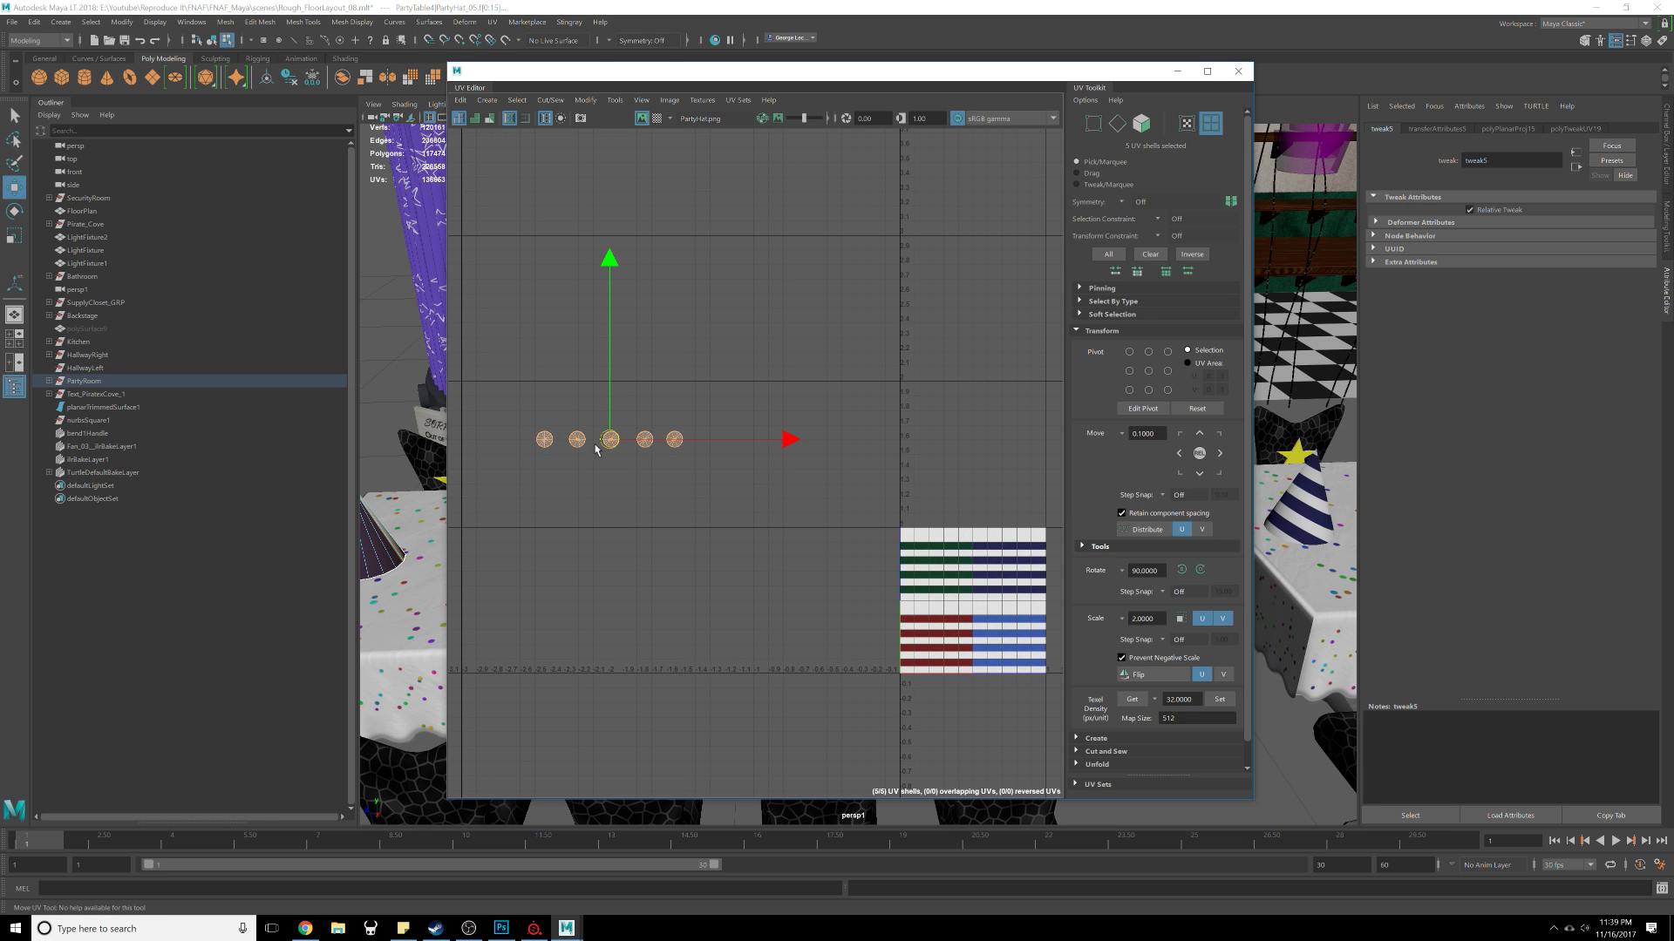
pyautogui.moveTo(595, 448); pyautogui.dragTo(889, 557)
pyautogui.keyDown('alt'); pyautogui.moveTo(890, 558); pyautogui.dragTo(681, 479, button='middle'); pyautogui.keyUp('alt')
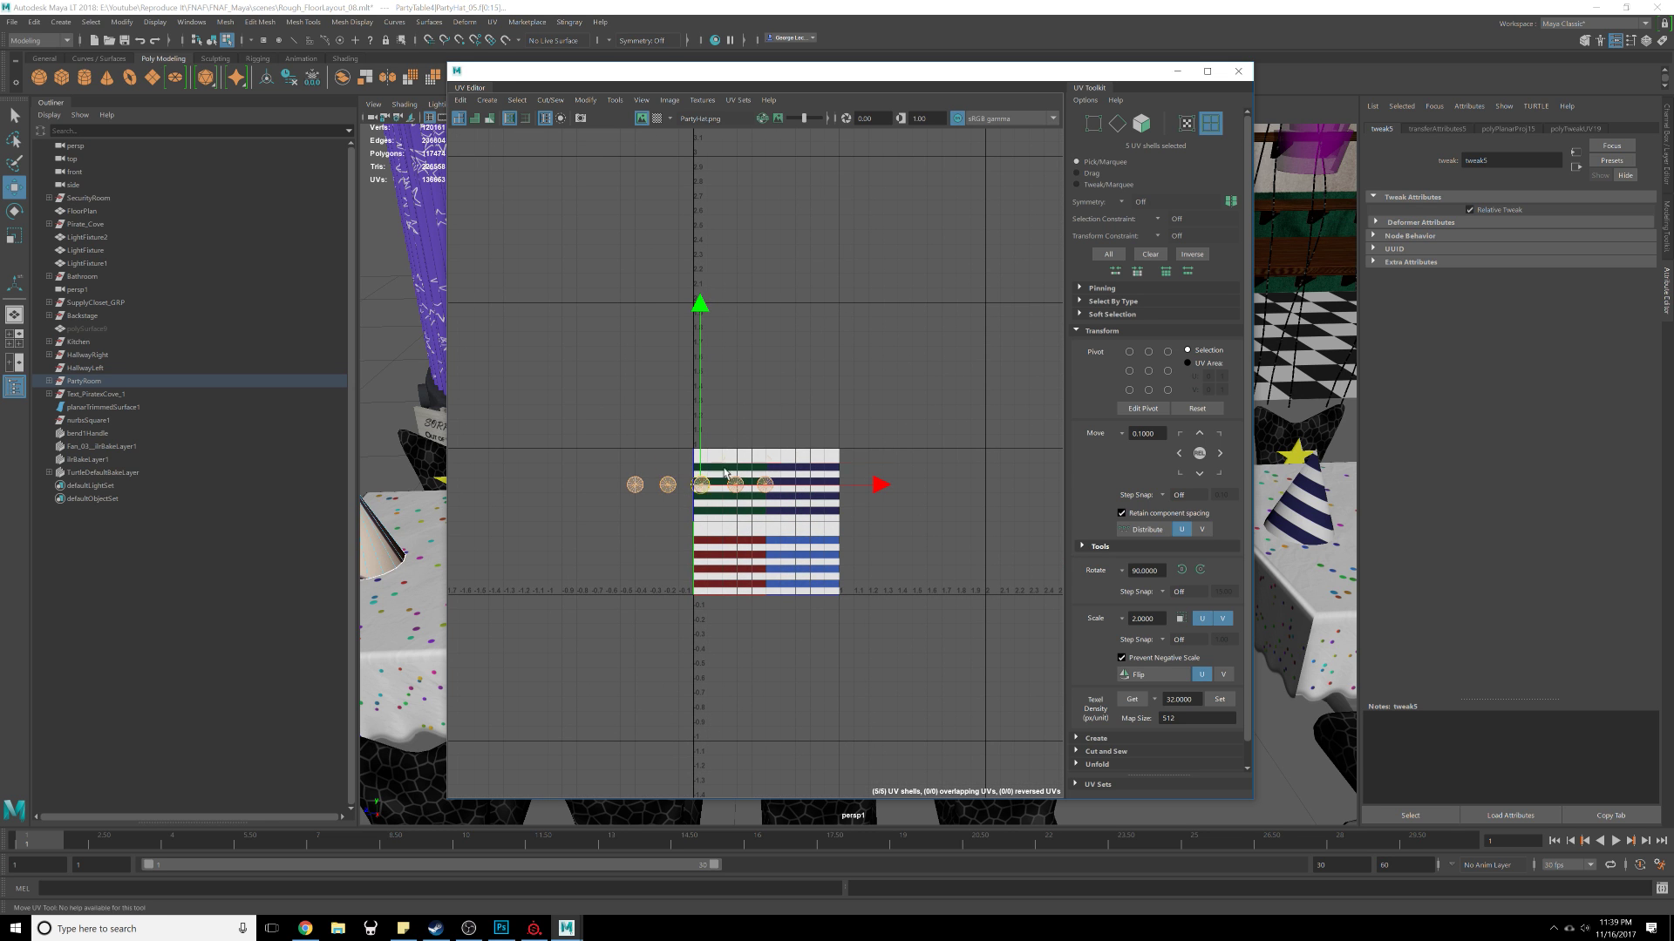
pyautogui.moveTo(701, 484); pyautogui.dragTo(817, 377)
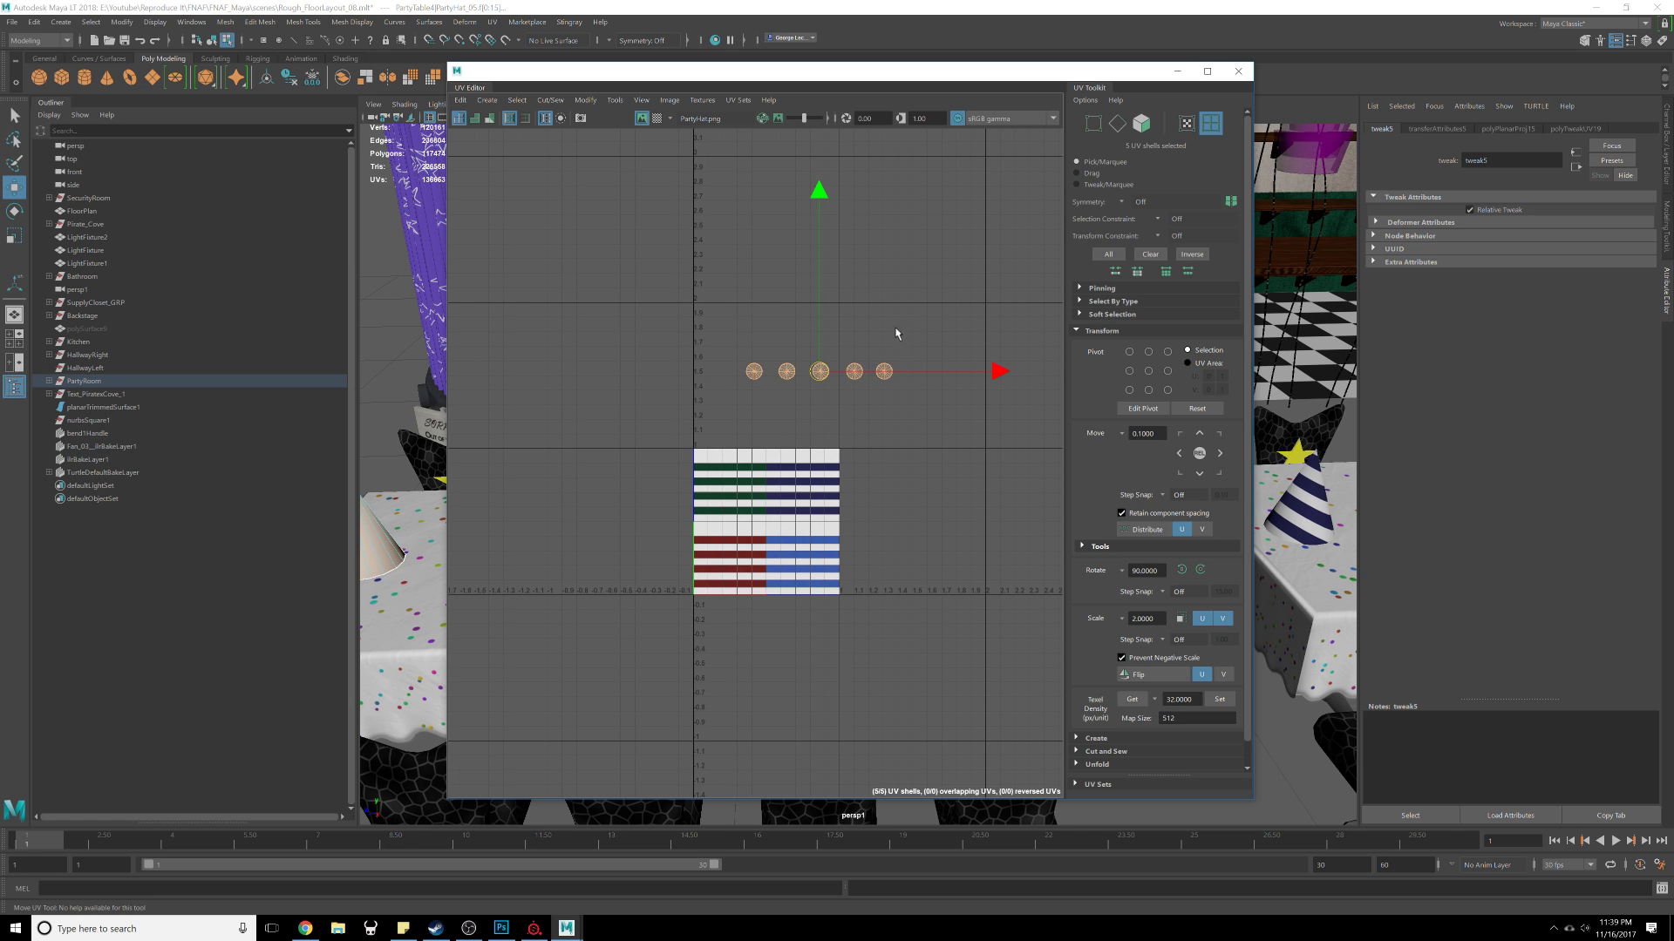
# Step: Select the hat UV shells and apply Layout UVs to pack them across the texture
pyautogui.keyDown('shift'); pyautogui.moveTo(897, 331); pyautogui.dragTo(742, 428, button='right'); pyautogui.keyUp('shift')
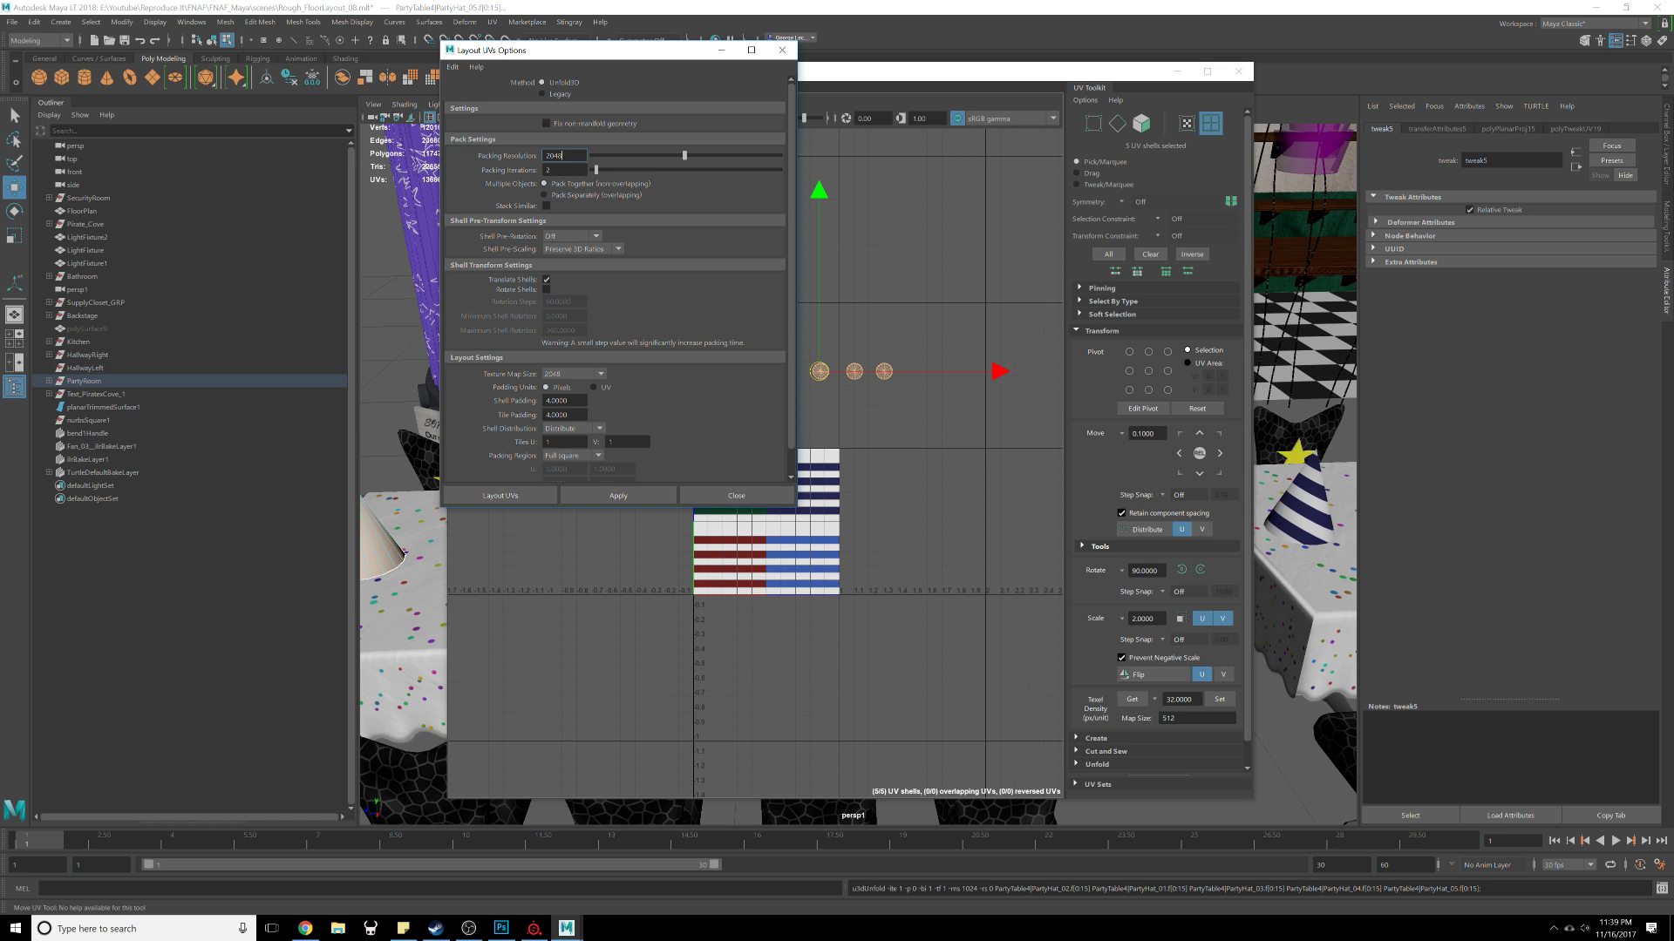
pyautogui.scroll(-1, 556, 254)
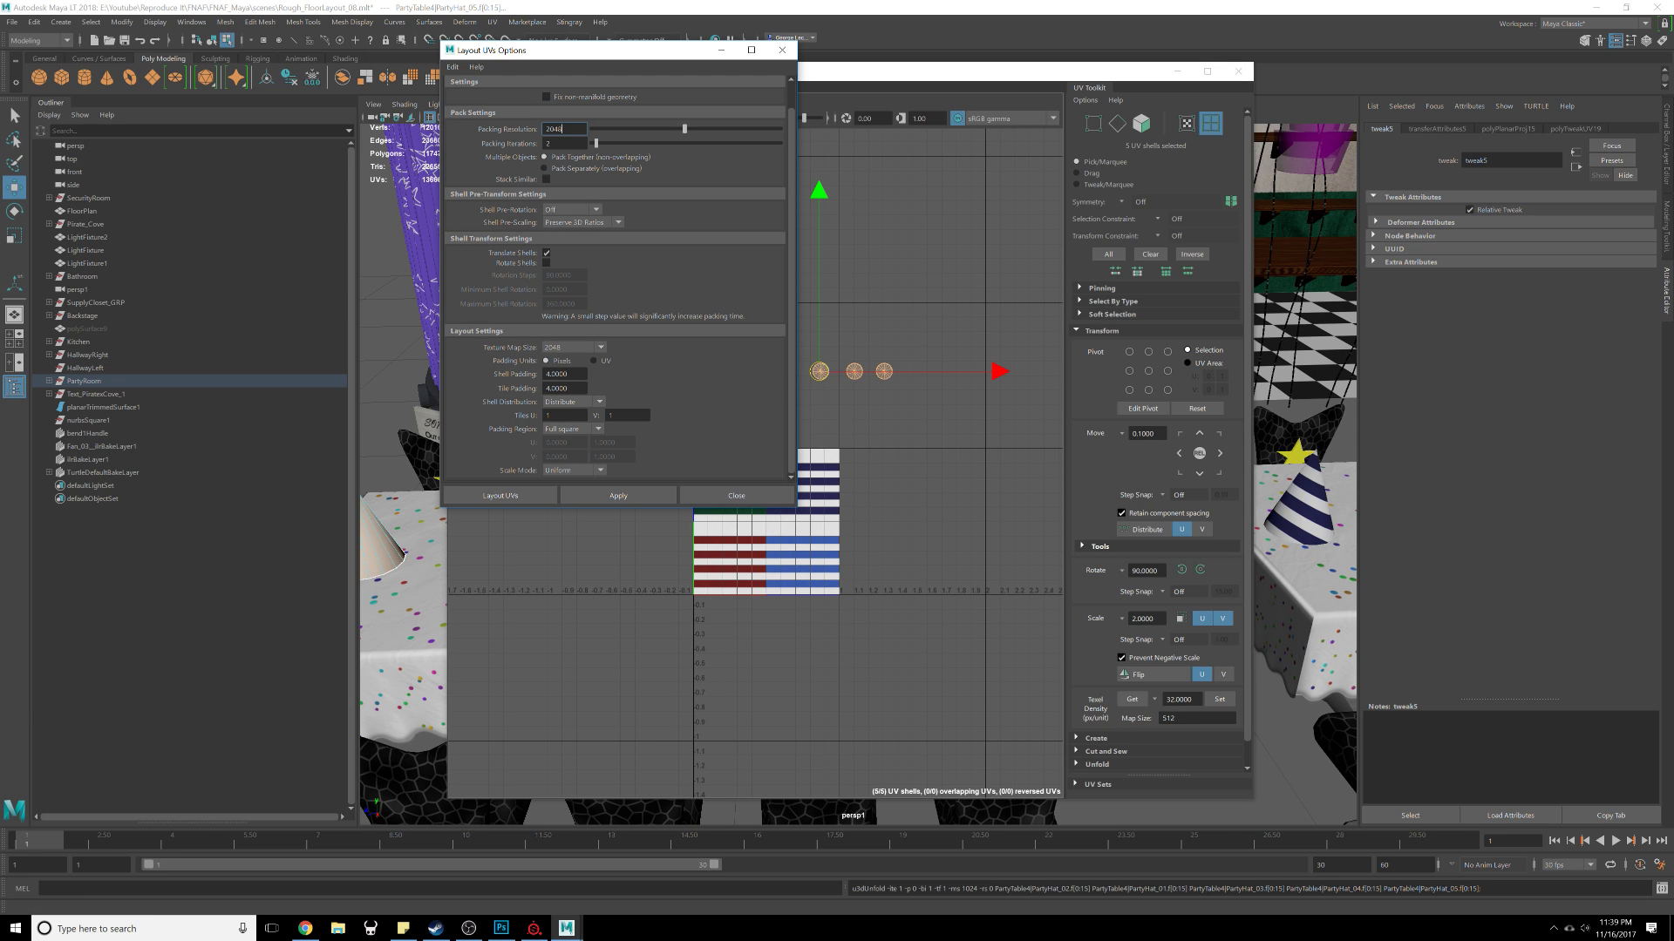
pyautogui.scroll(1, 537, 327)
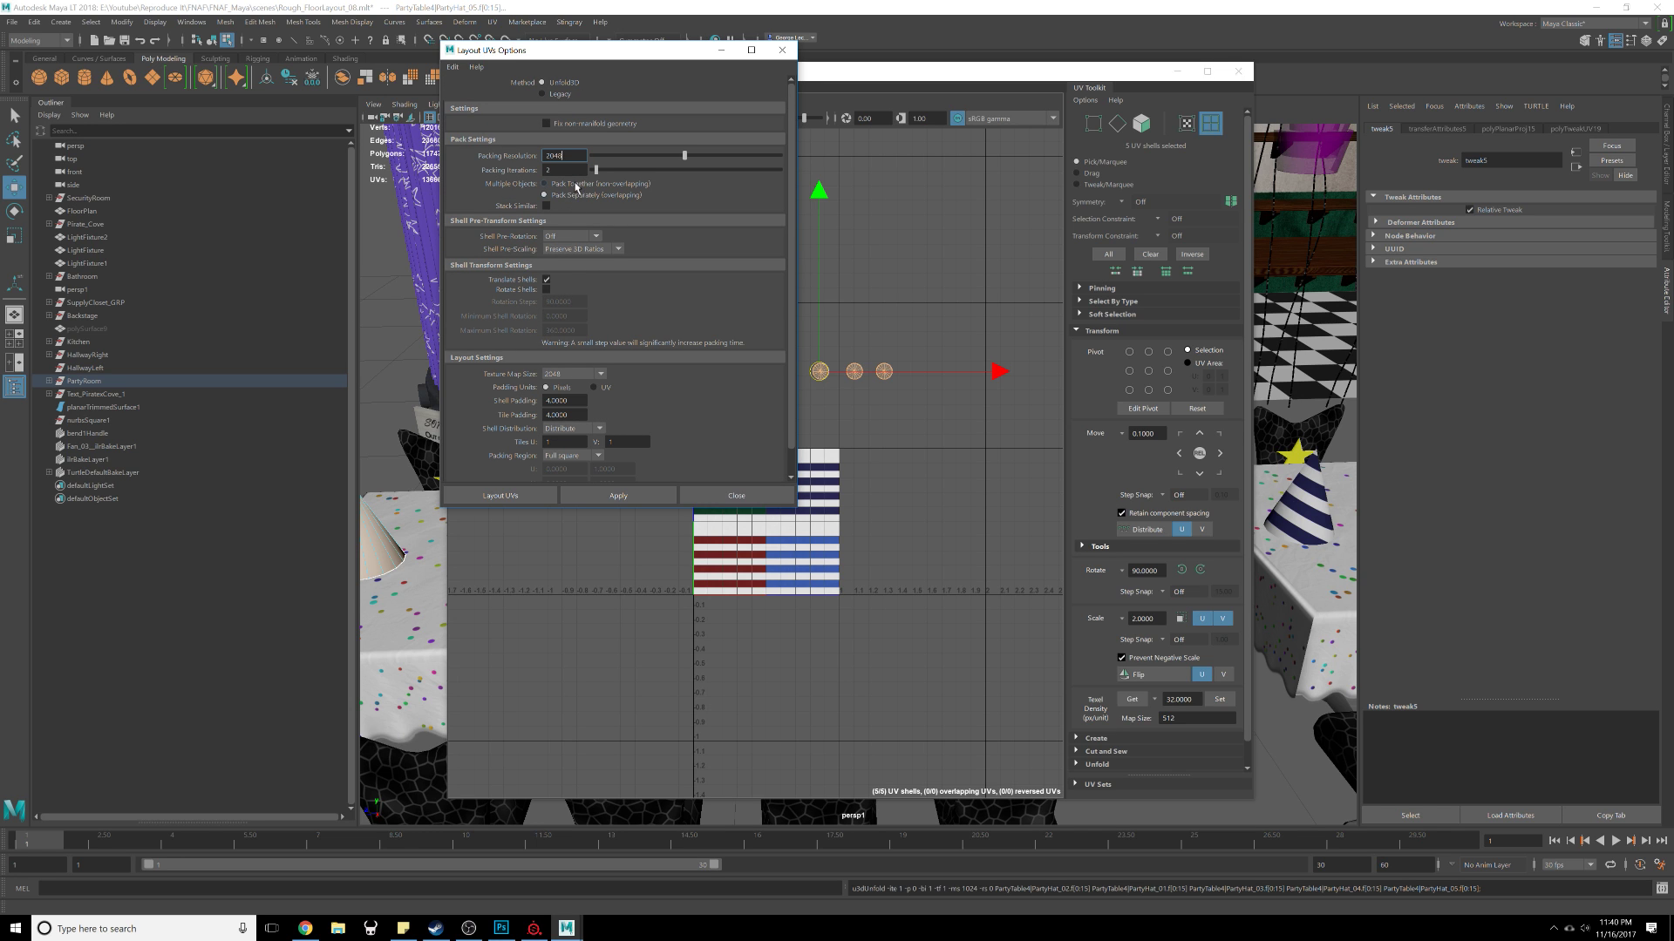
pyautogui.click(631, 496)
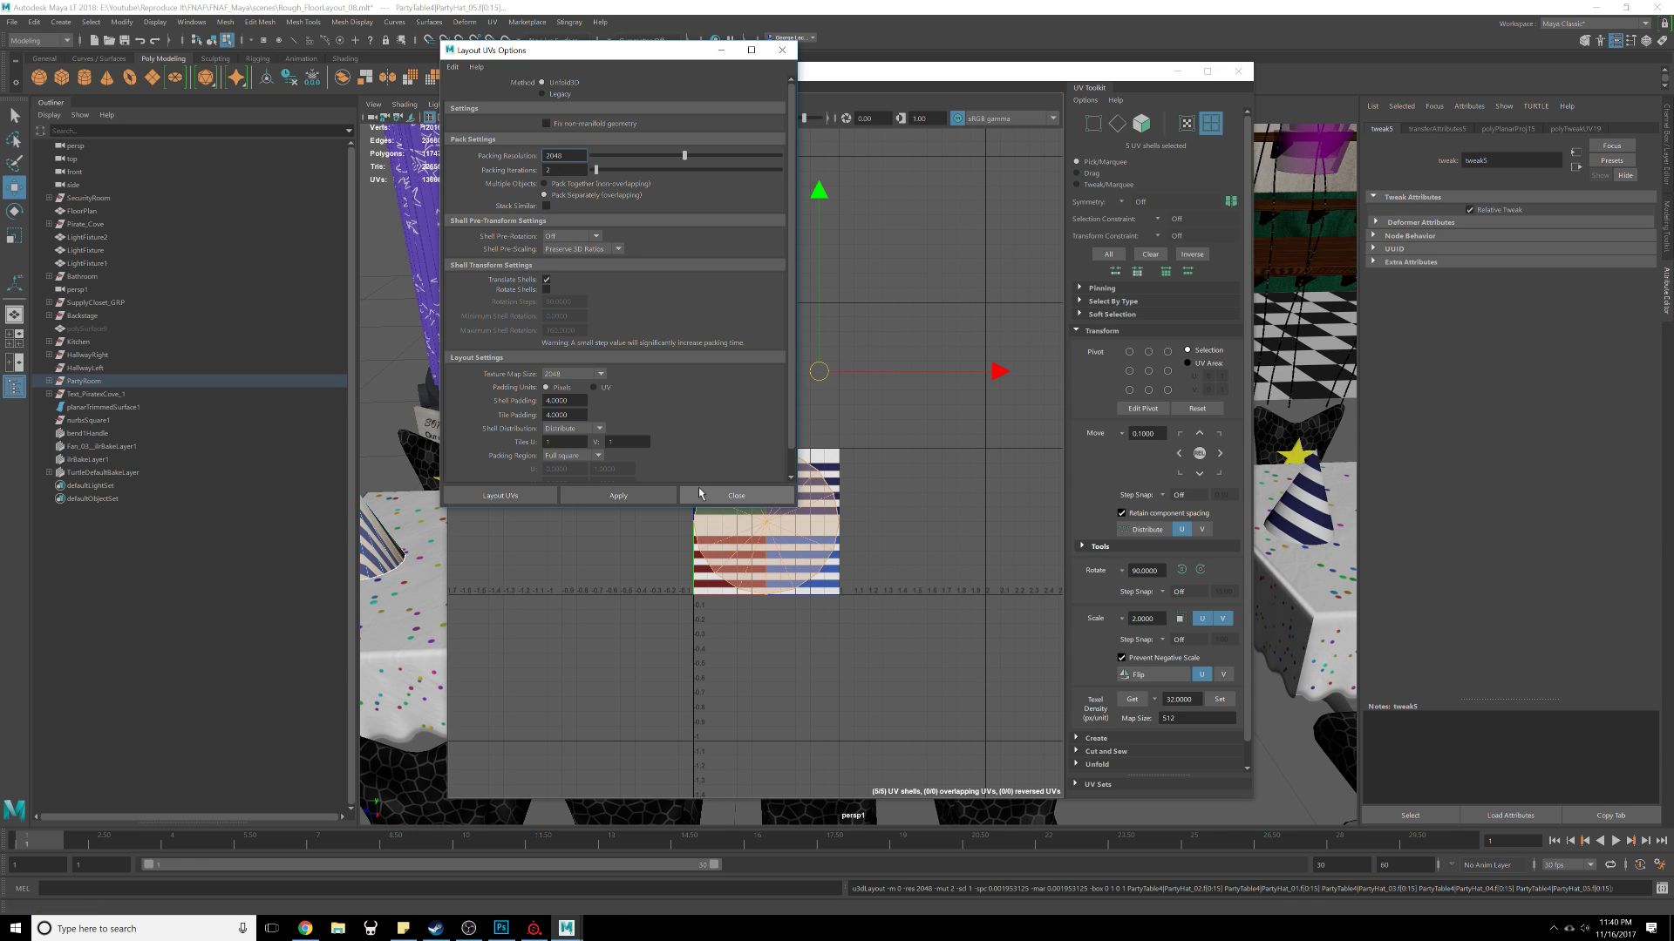
pyautogui.click(736, 495)
# Step: Scale the laid-out hat UV shells down onto the green-striped area in the texture's upper left
pyautogui.scroll(3, 827, 532)
pyautogui.press('r')
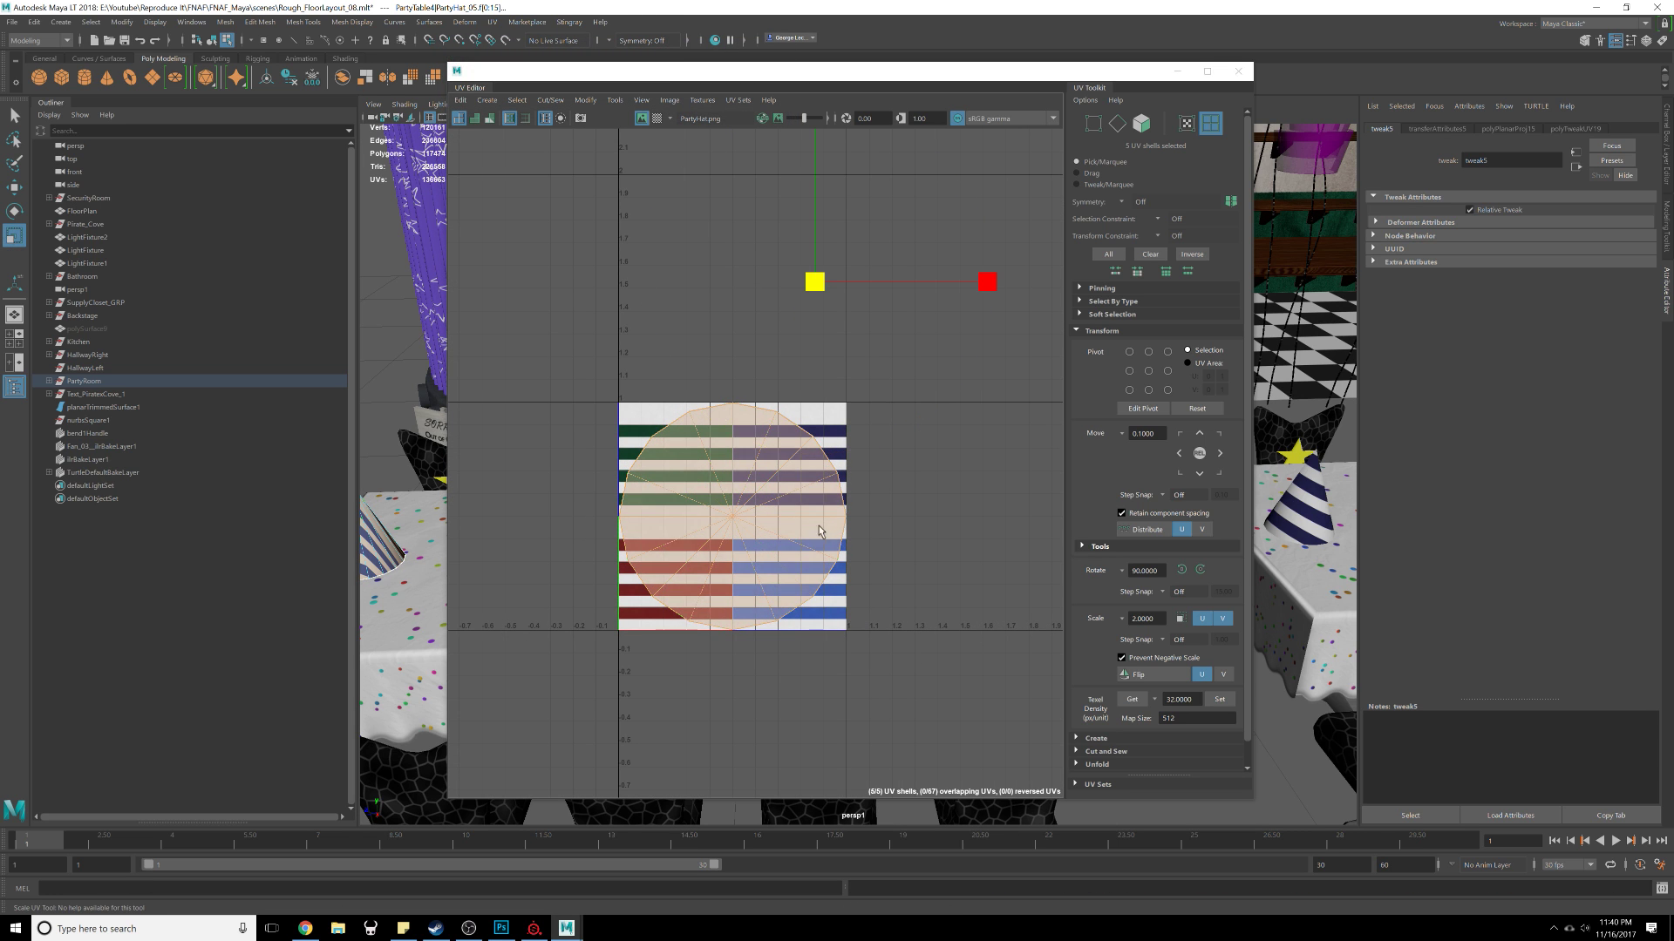
pyautogui.click(549, 382)
pyautogui.moveTo(548, 382)
pyautogui.mouseDown()
pyautogui.moveTo(722, 516)
pyautogui.moveTo(692, 531)
pyautogui.moveTo(664, 469)
pyautogui.moveTo(678, 463)
pyautogui.moveTo(661, 465)
pyautogui.mouseUp()
pyautogui.press('w')
pyautogui.press('e')
pyautogui.press('r')
# Step: Move one hat's UV shell onto the navy-striped area in the texture's upper right
pyautogui.click(688, 480)
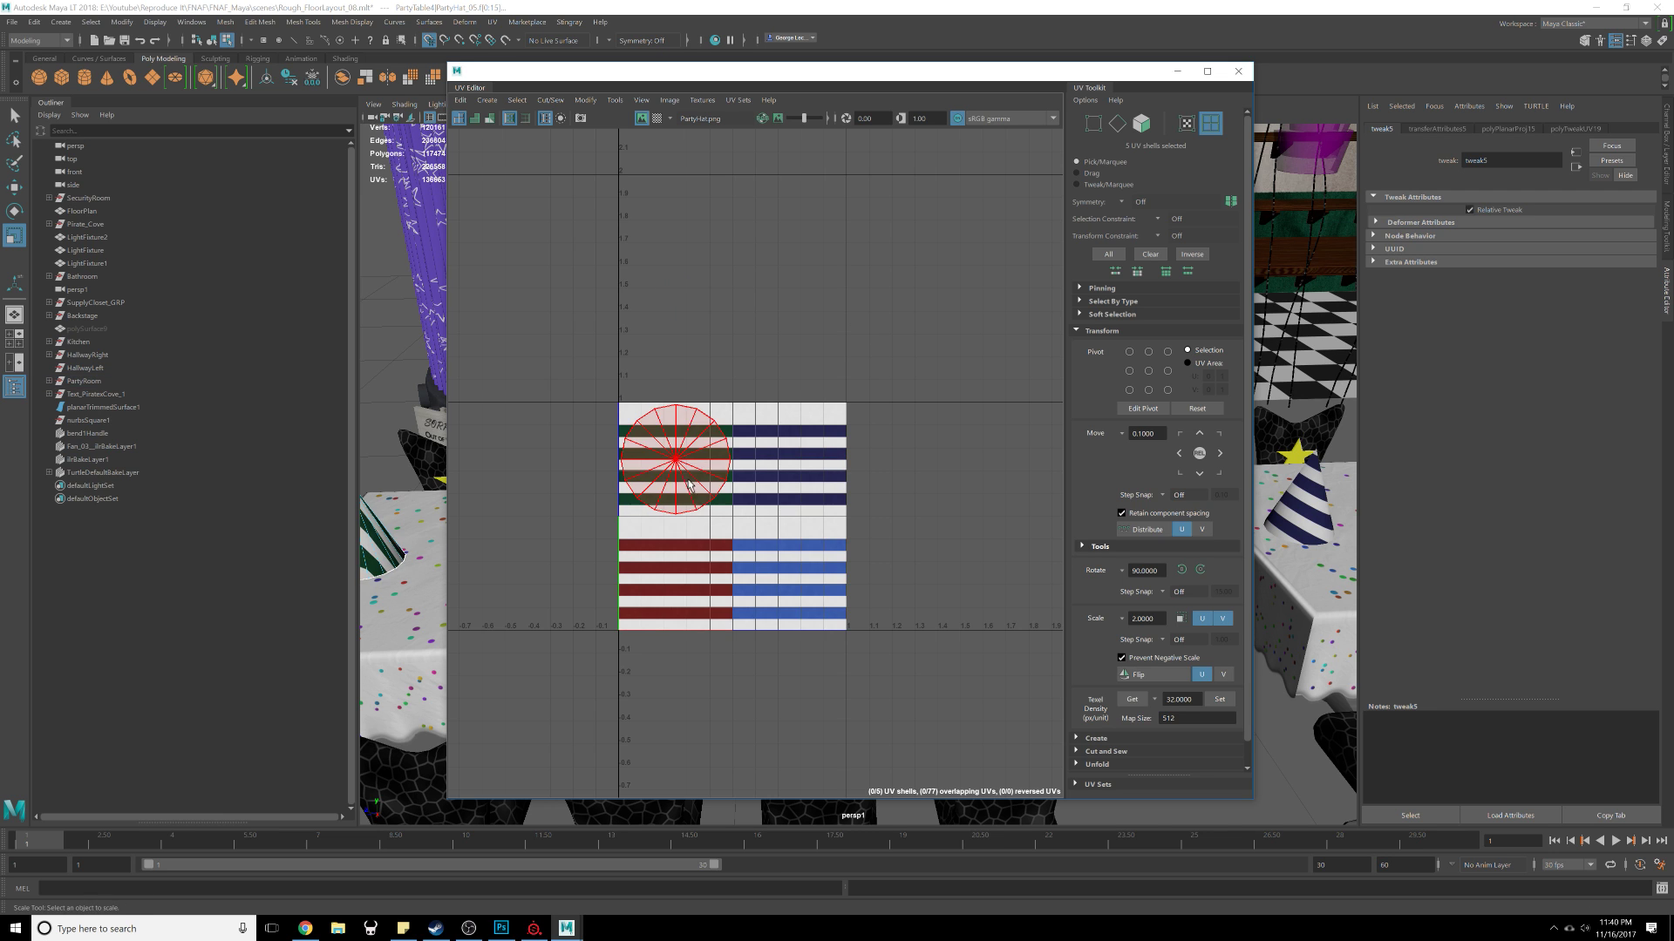
pyautogui.click(688, 485)
pyautogui.scroll(1, 737, 505)
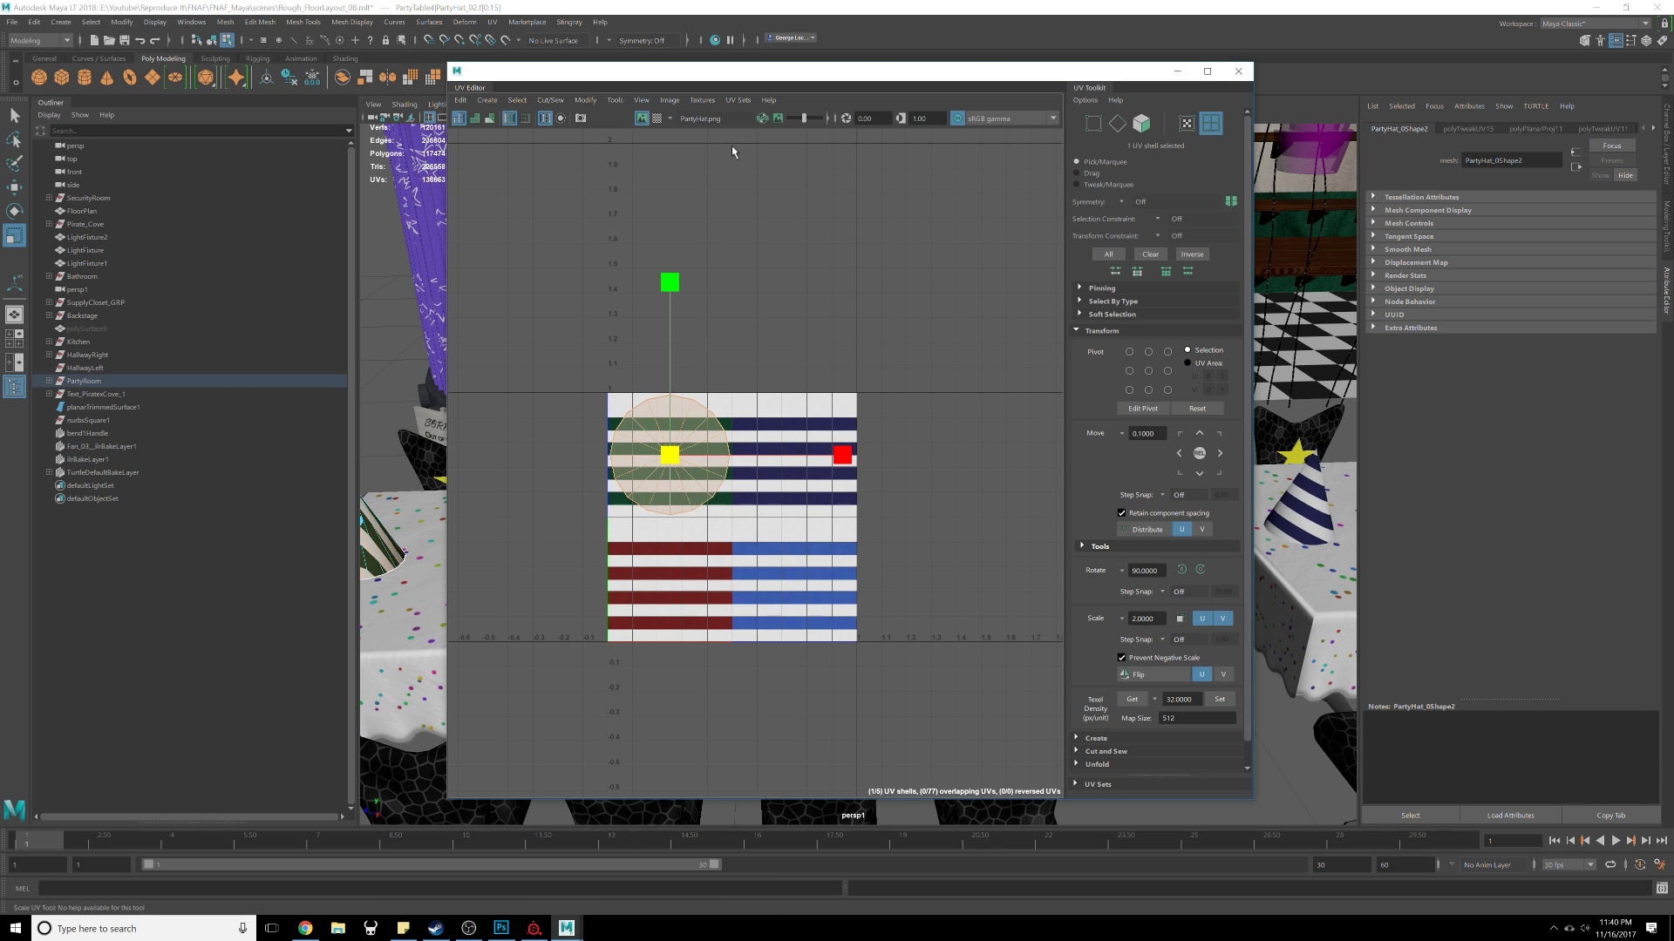
pyautogui.click(883, 330)
pyautogui.click(712, 490)
pyautogui.press('w')
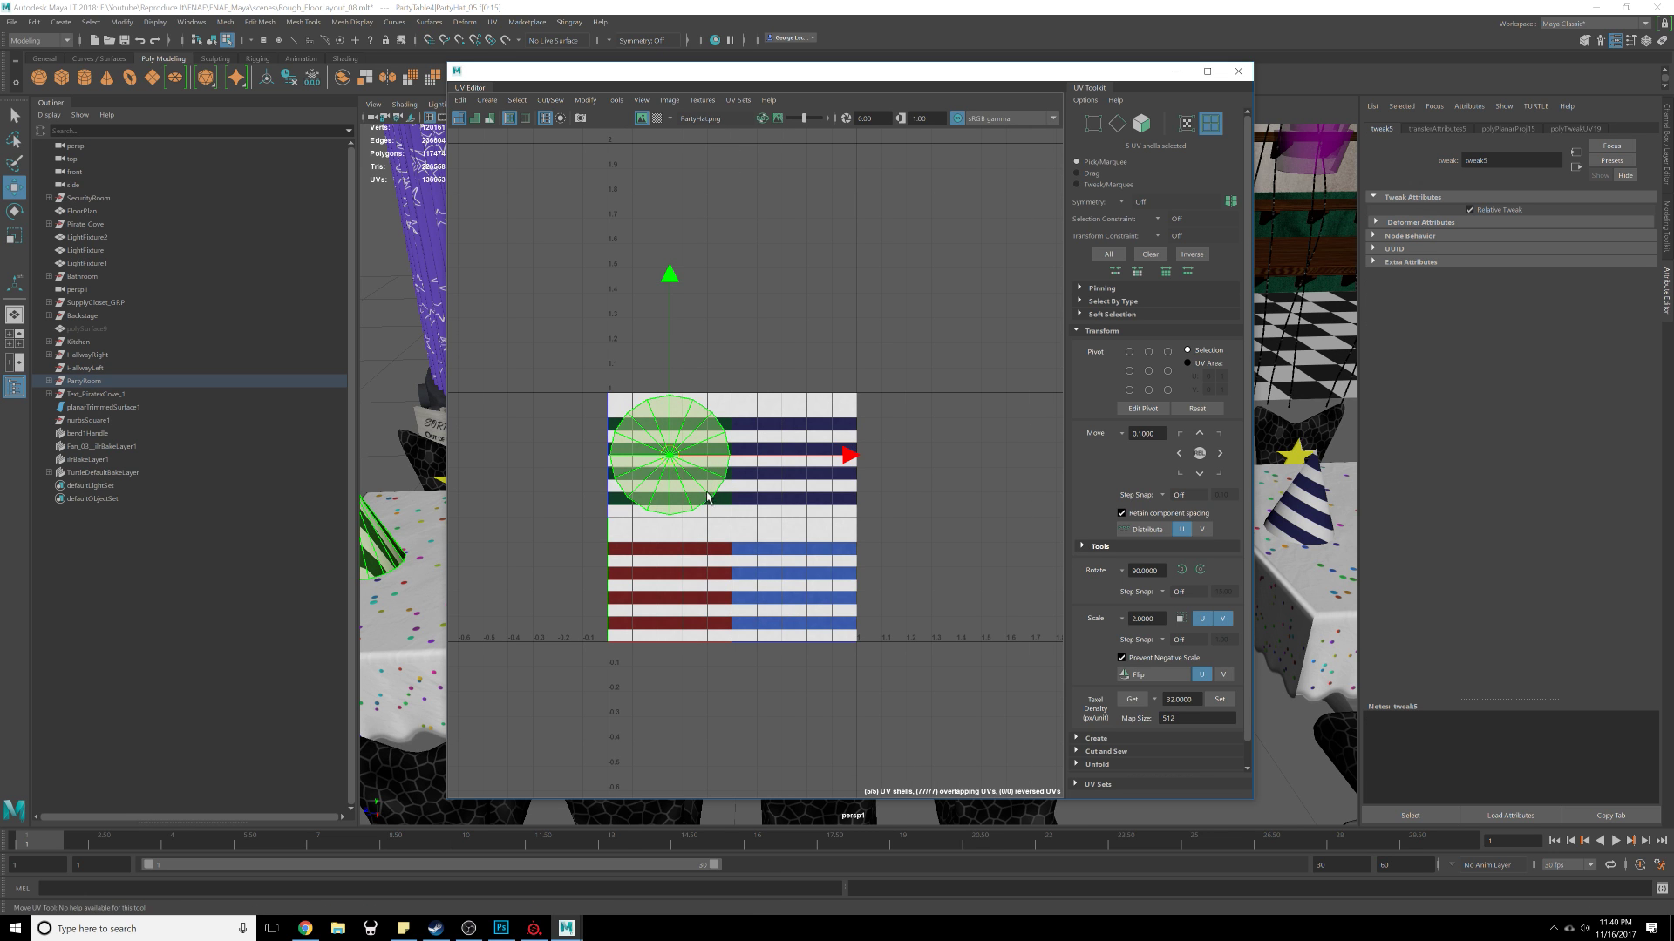
pyautogui.moveTo(851, 455); pyautogui.dragTo(796, 489)
pyautogui.click(880, 363)
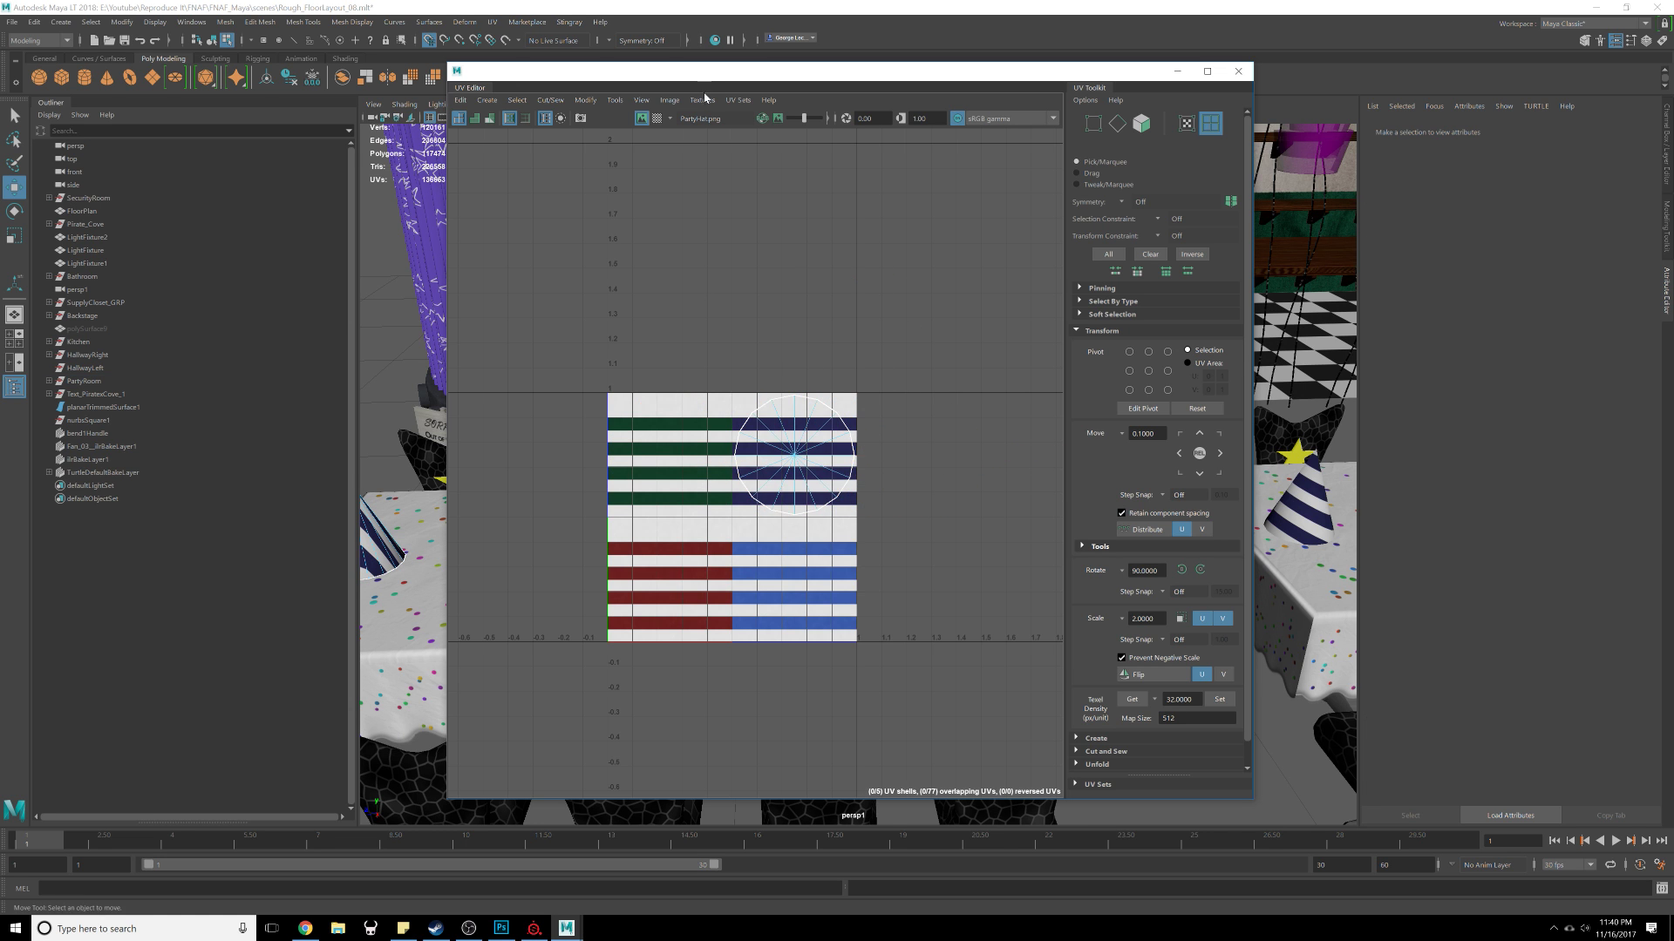
# Step: Select another hat in the scene and move its UV shell onto the green-striped area
pyautogui.moveTo(872, 71); pyautogui.dragTo(1397, 143)
pyautogui.scroll(-5, 728, 420)
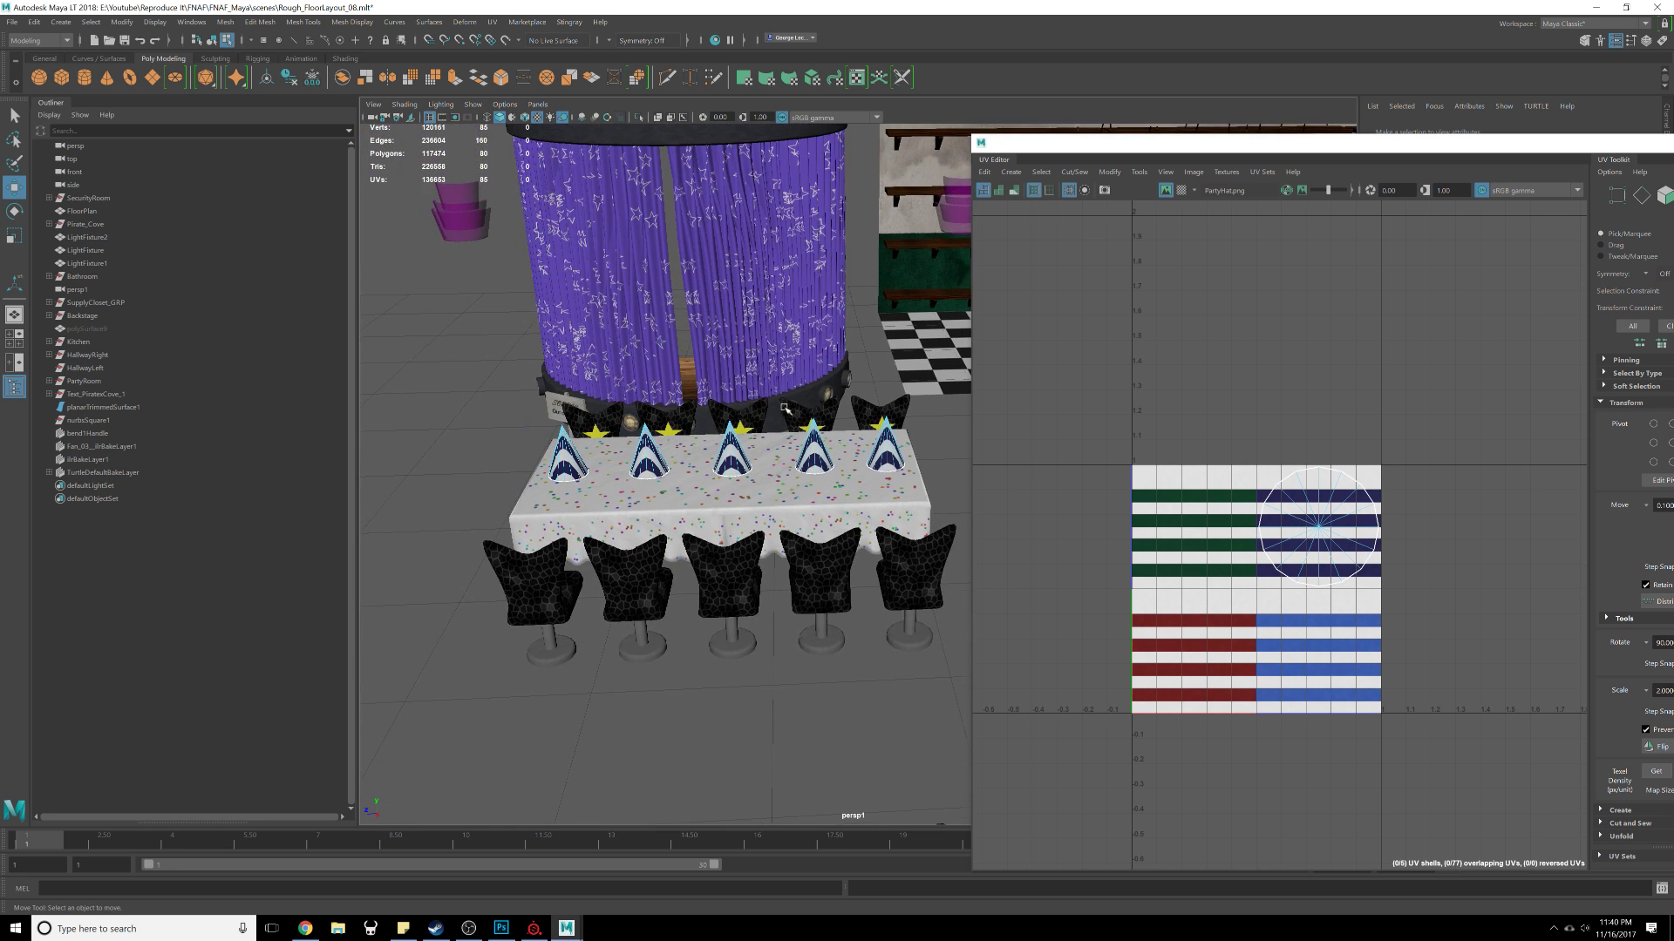
pyautogui.keyDown('alt'); pyautogui.moveTo(727, 420); pyautogui.dragTo(686, 455, button='middle'); pyautogui.keyUp('alt')
pyautogui.scroll(4, 686, 455)
pyautogui.moveTo(770, 484); pyautogui.dragTo(844, 494, button='right')
pyautogui.click(844, 494)
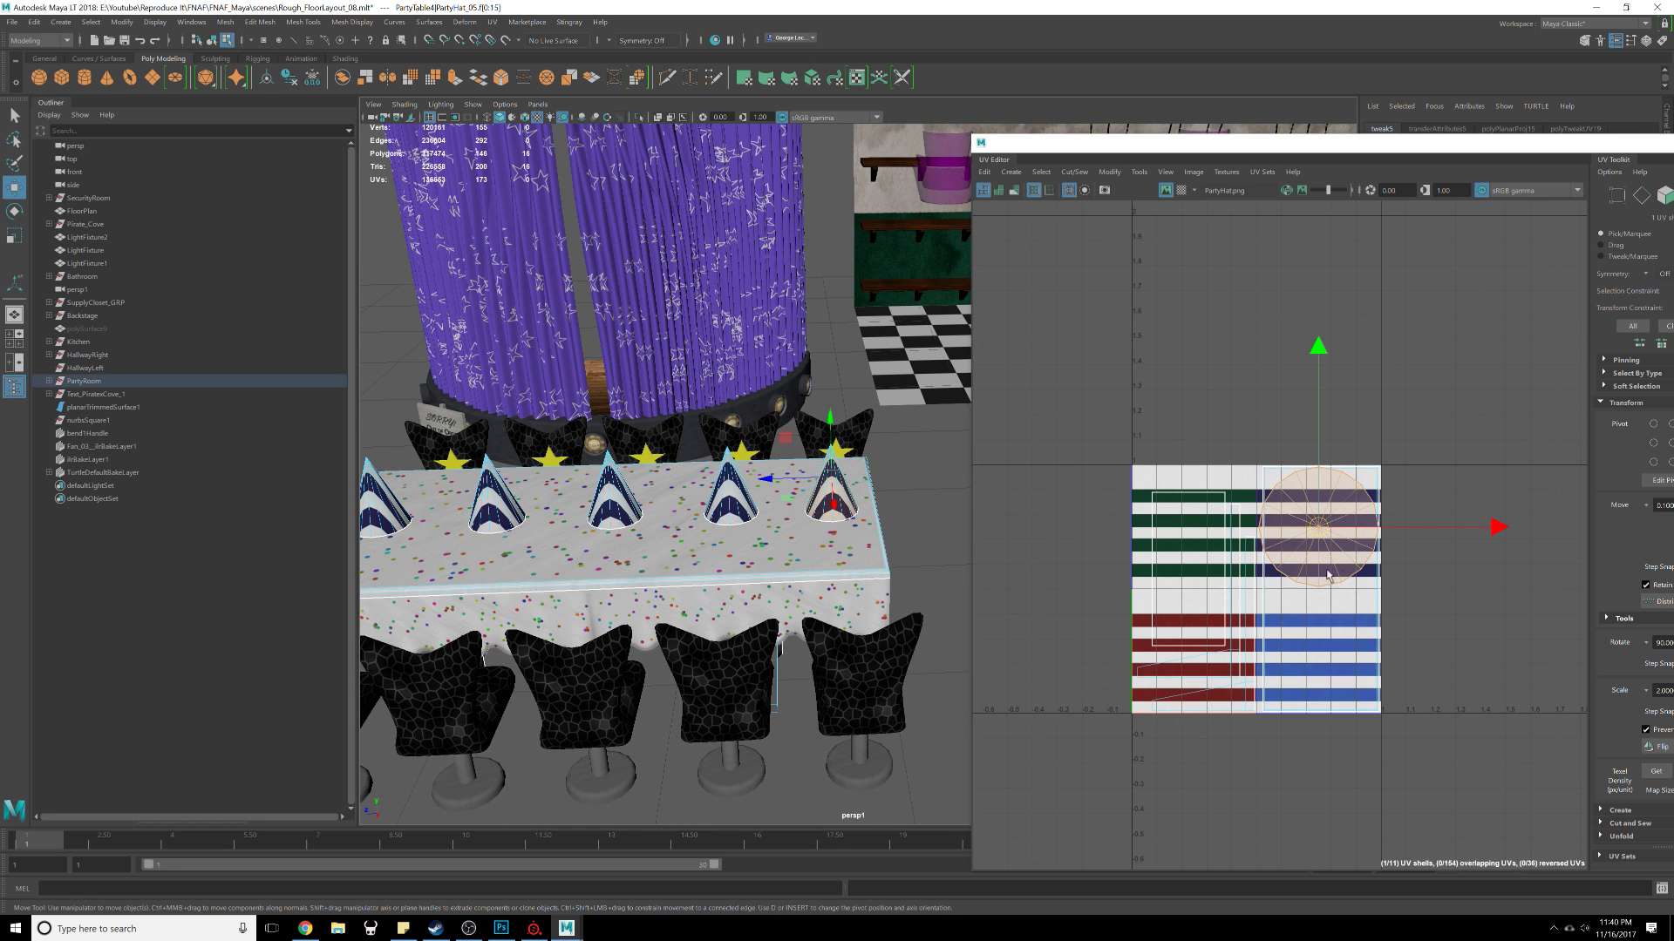
pyautogui.moveTo(1318, 532); pyautogui.dragTo(1197, 524)
# Step: Move two more hat UV shells down onto the red-striped and blue-striped areas
pyautogui.click(1327, 537)
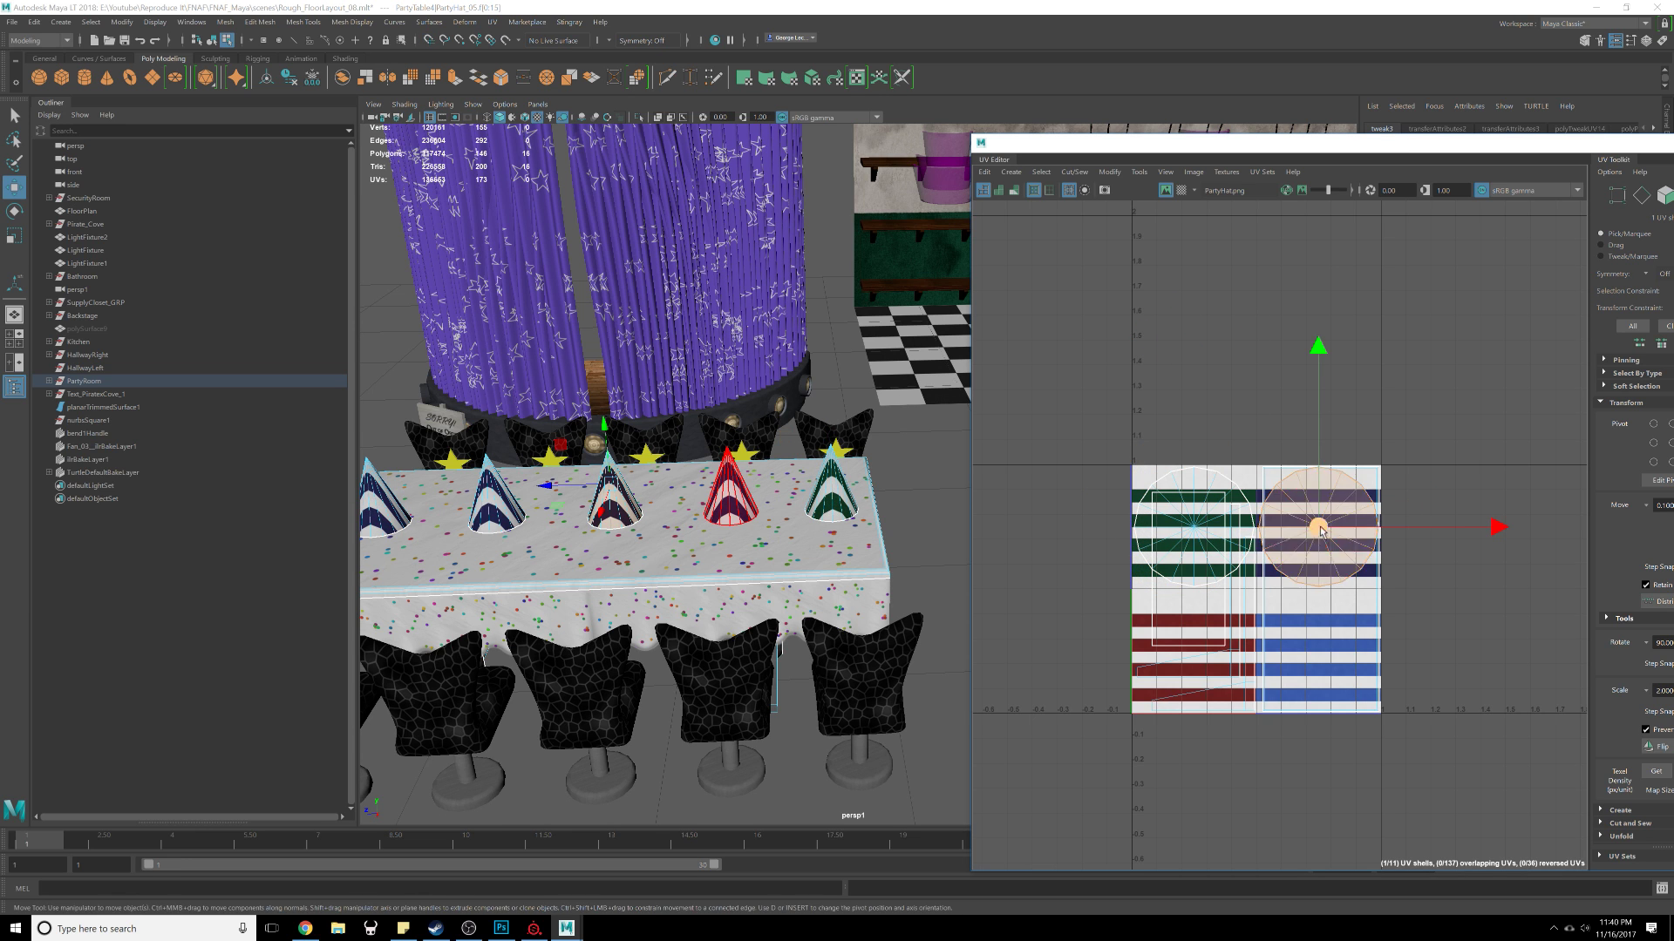
pyautogui.moveTo(1328, 527); pyautogui.dragTo(1195, 666)
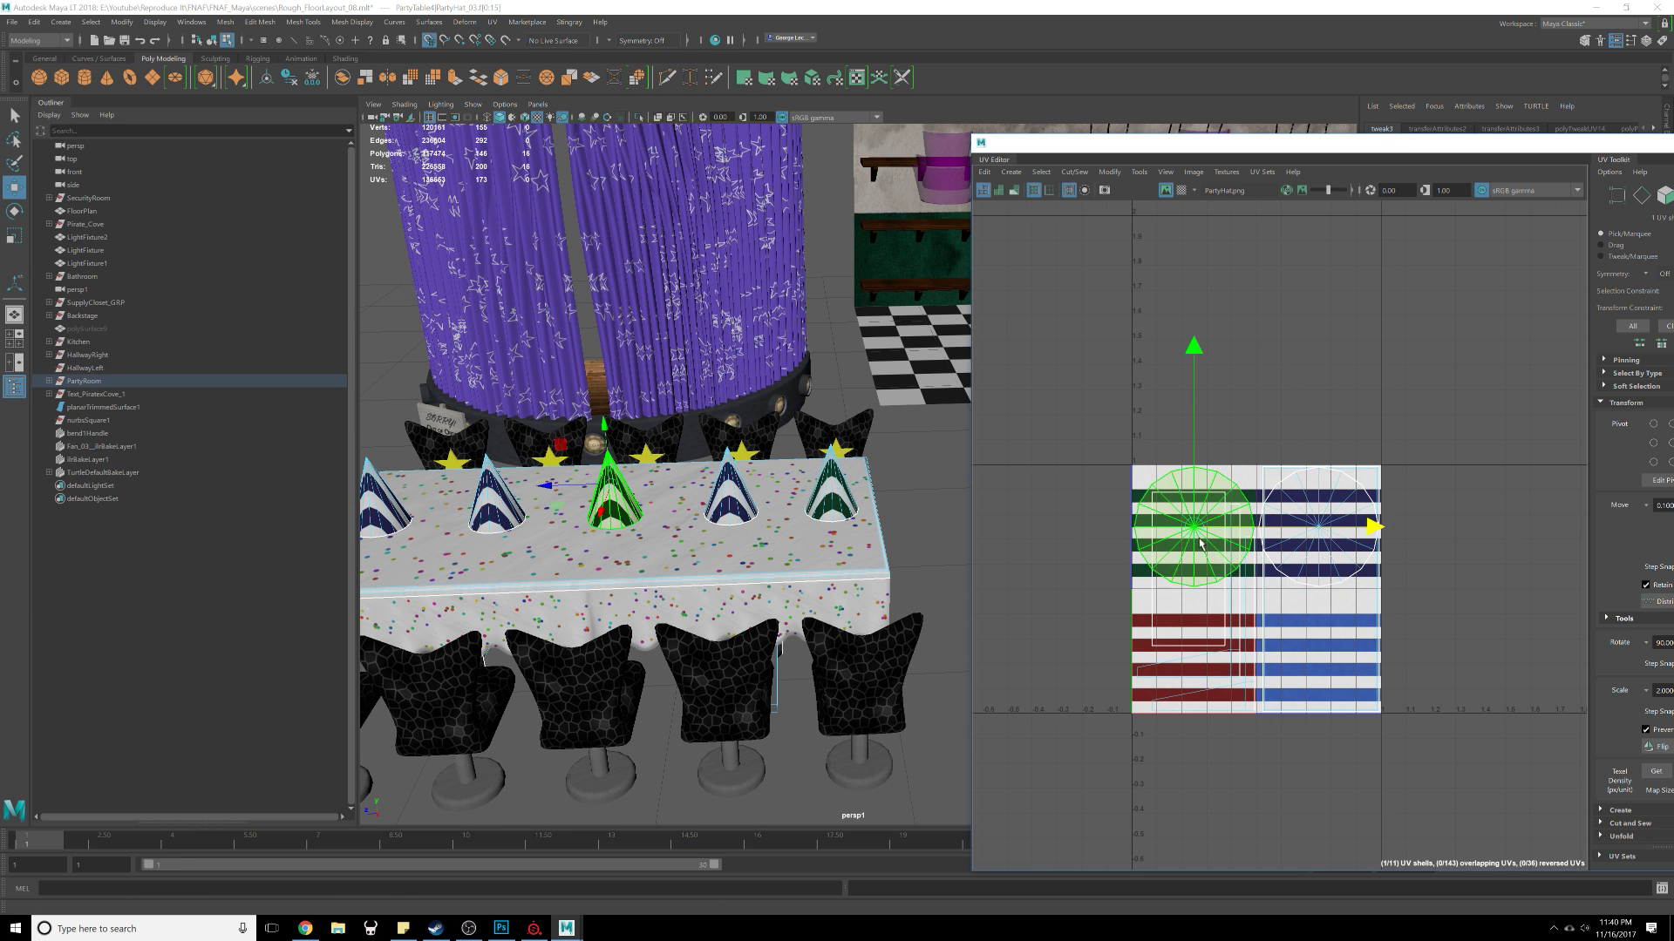
pyautogui.moveTo(1193, 529); pyautogui.dragTo(1194, 652)
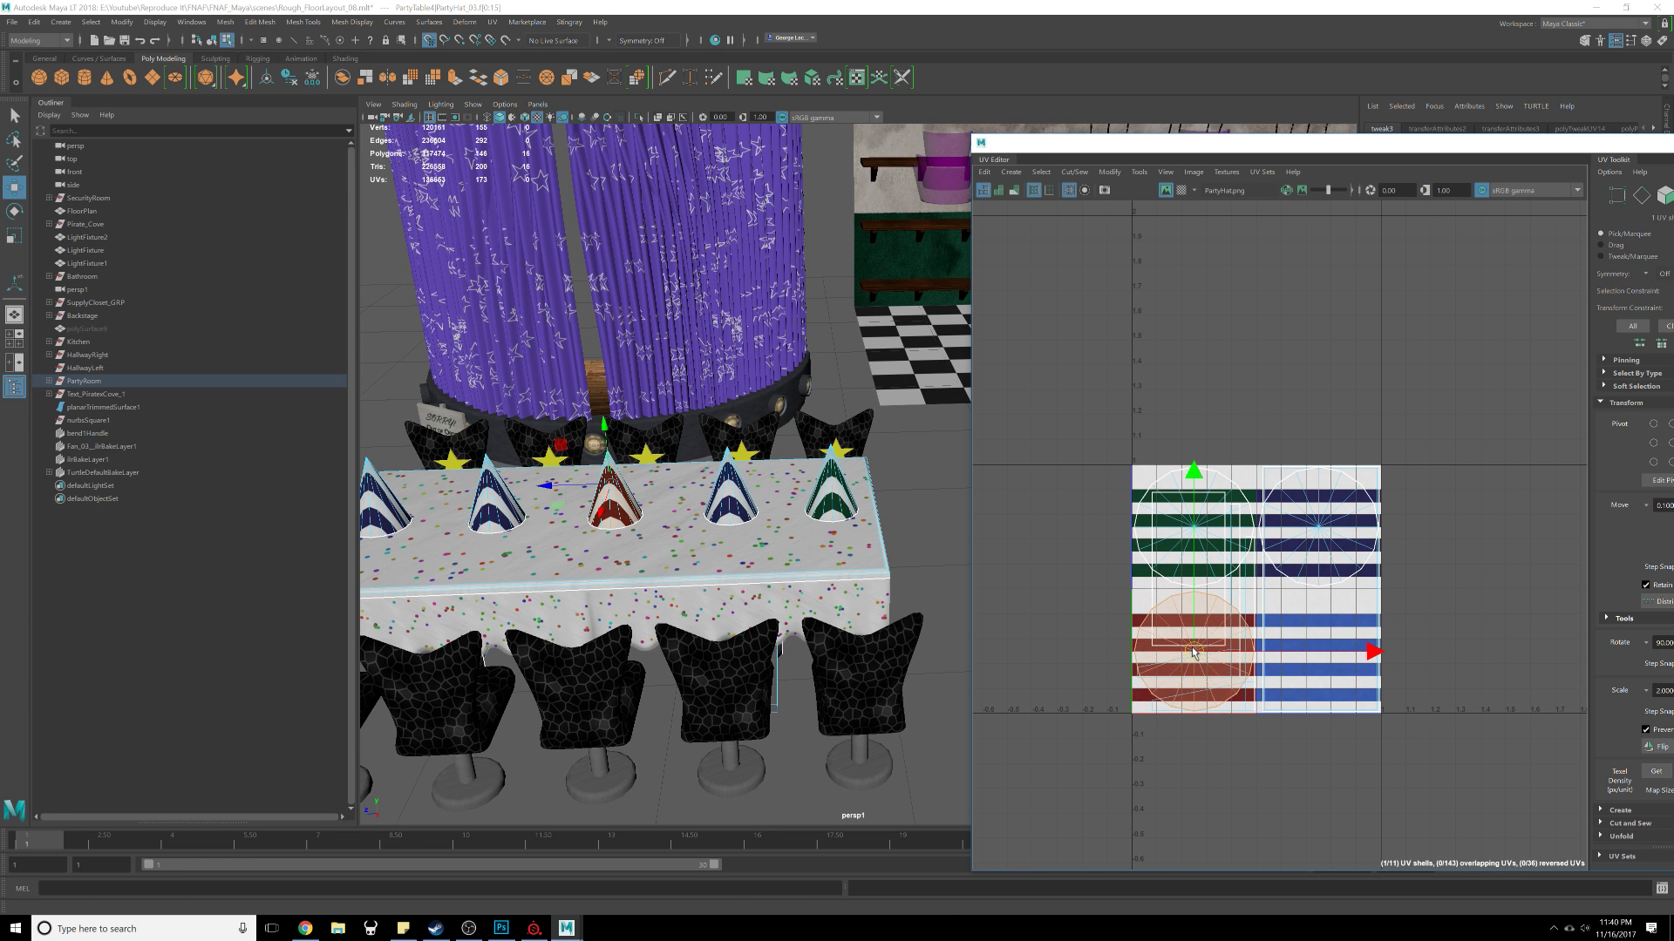
pyautogui.click(1290, 558)
pyautogui.moveTo(1321, 530); pyautogui.dragTo(1323, 658)
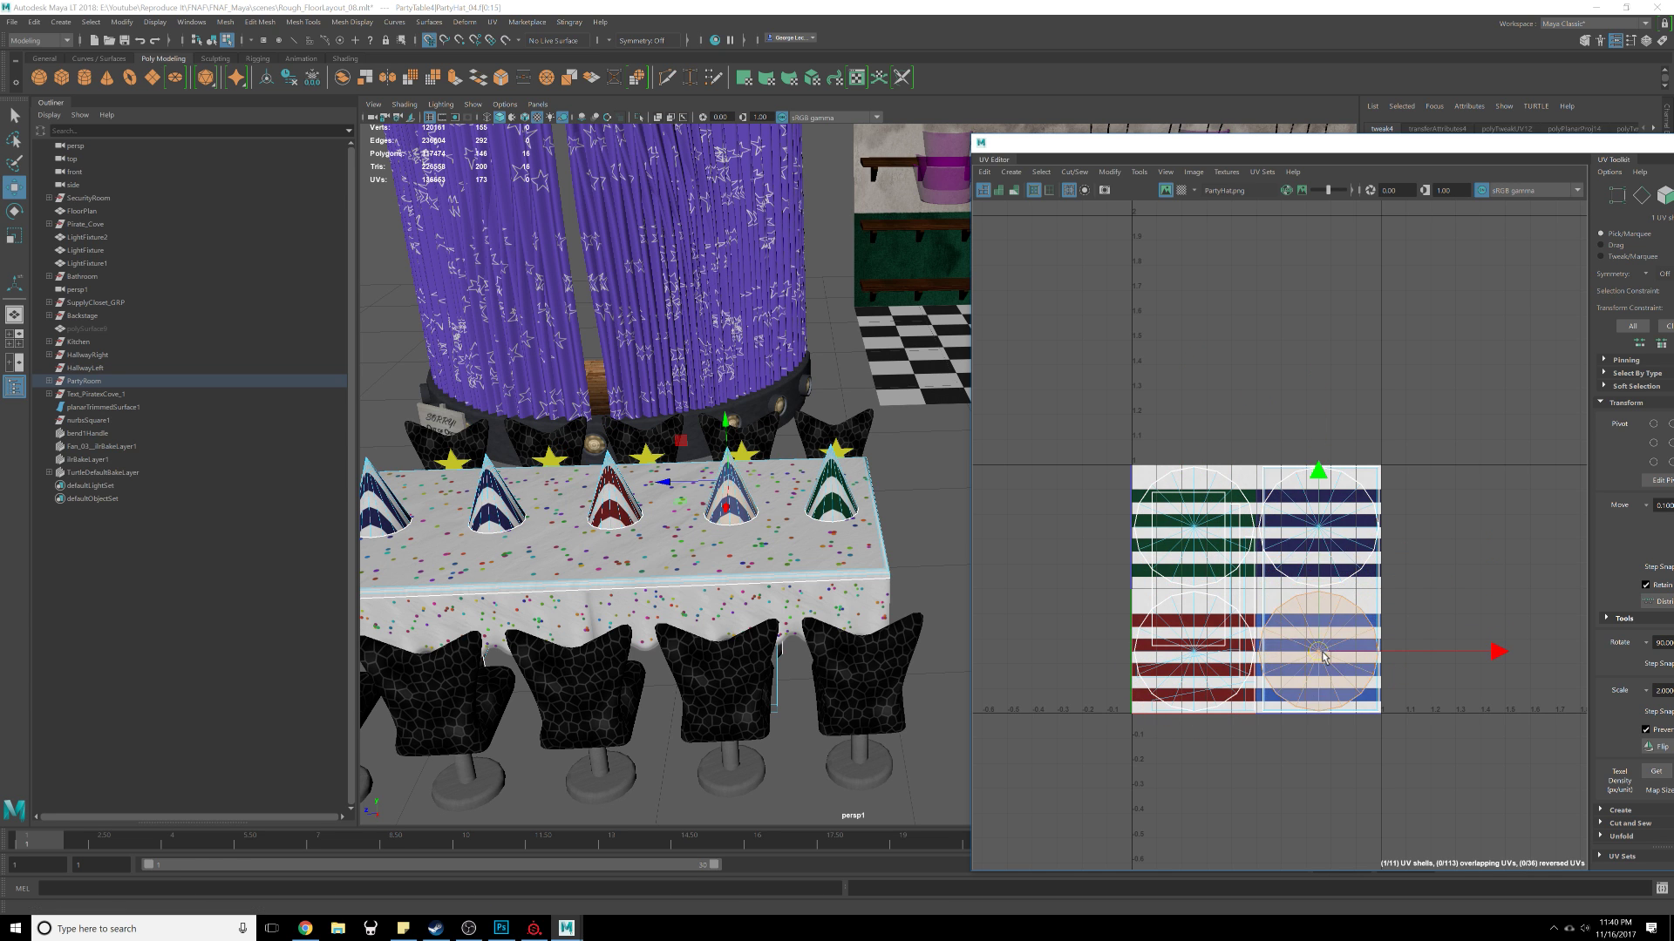
# Step: Select another hat and move its UV shell from the navy area onto the green-striped area
pyautogui.click(1364, 340)
pyautogui.keyDown('alt'); pyautogui.moveTo(662, 601); pyautogui.dragTo(777, 605, button='middle'); pyautogui.keyUp('alt')
pyautogui.keyDown('alt'); pyautogui.moveTo(837, 583); pyautogui.dragTo(879, 587); pyautogui.keyUp('alt')
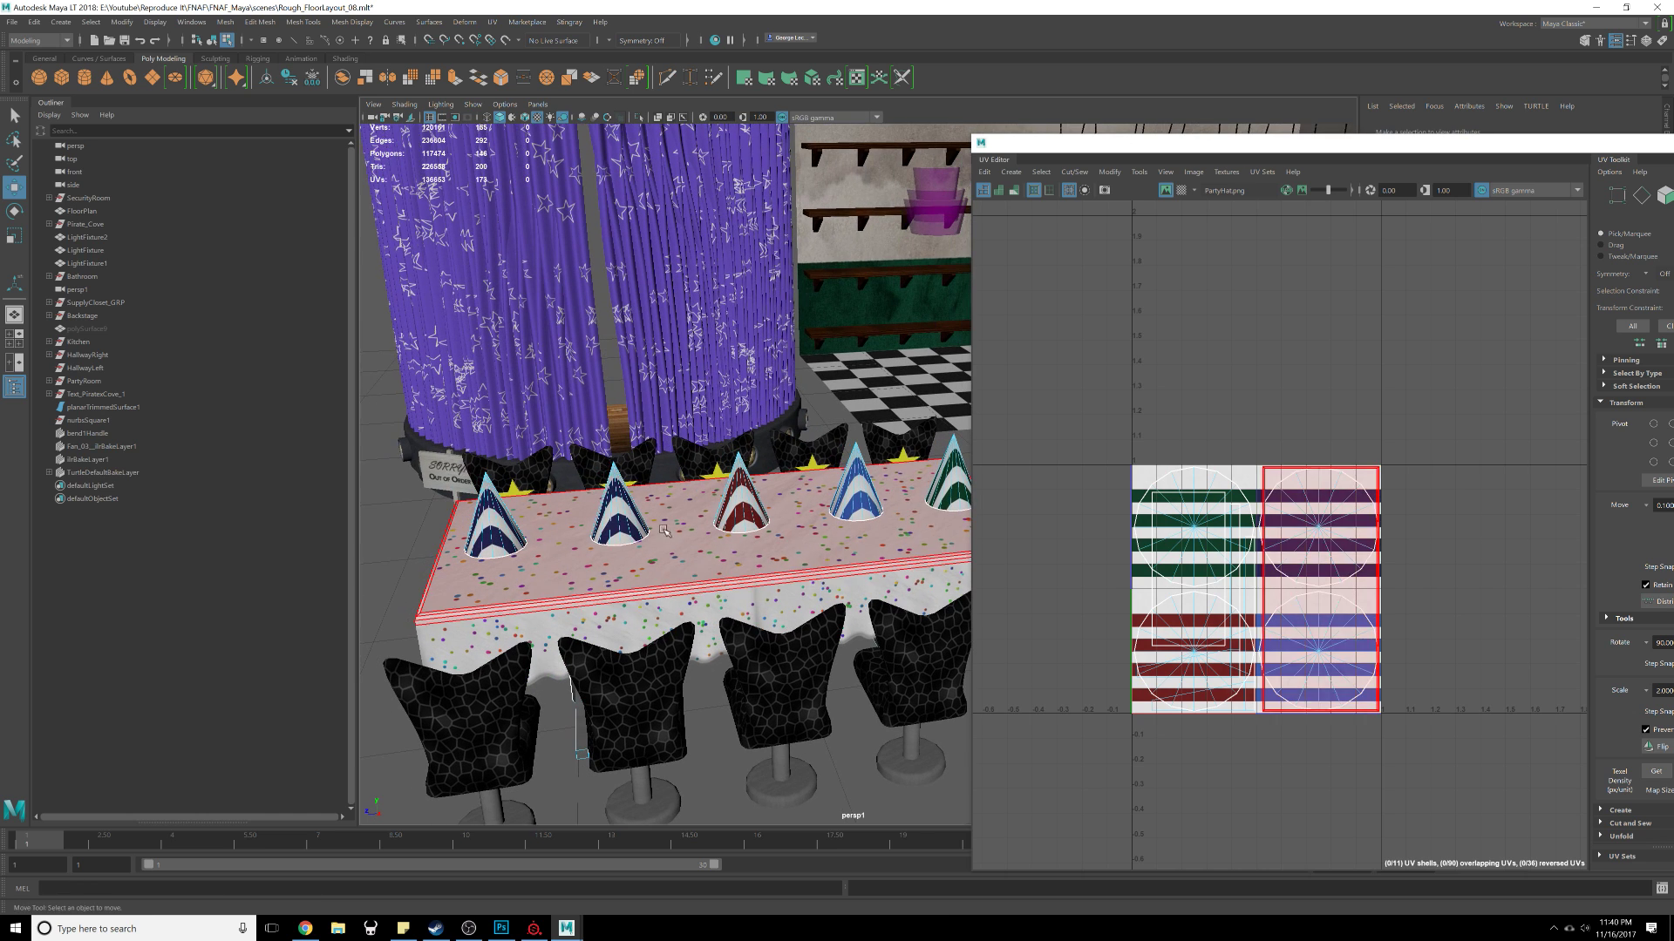
pyautogui.click(629, 519)
pyautogui.keyDown('alt'); pyautogui.moveTo(749, 513); pyautogui.dragTo(717, 545, button='middle'); pyautogui.keyUp('alt')
pyautogui.press('x')
pyautogui.moveTo(1318, 528); pyautogui.dragTo(1193, 538)
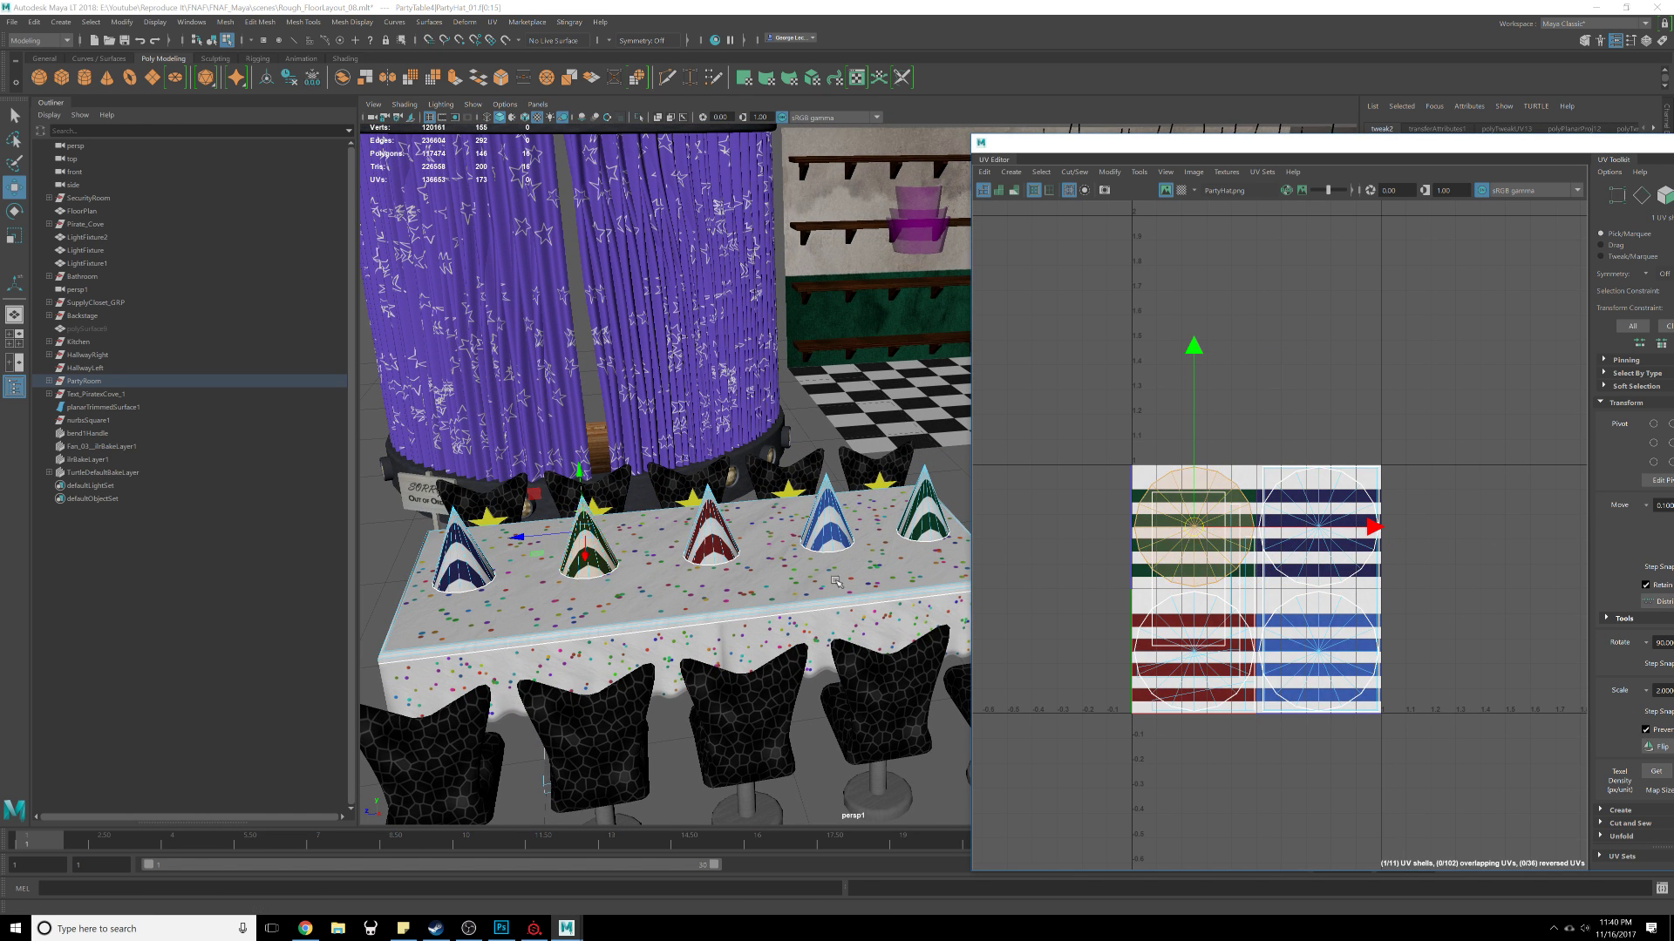
# Step: Orbit around the table and select hats to check which stripe colour each one shows
pyautogui.scroll(-3, 788, 578)
pyautogui.click(439, 600)
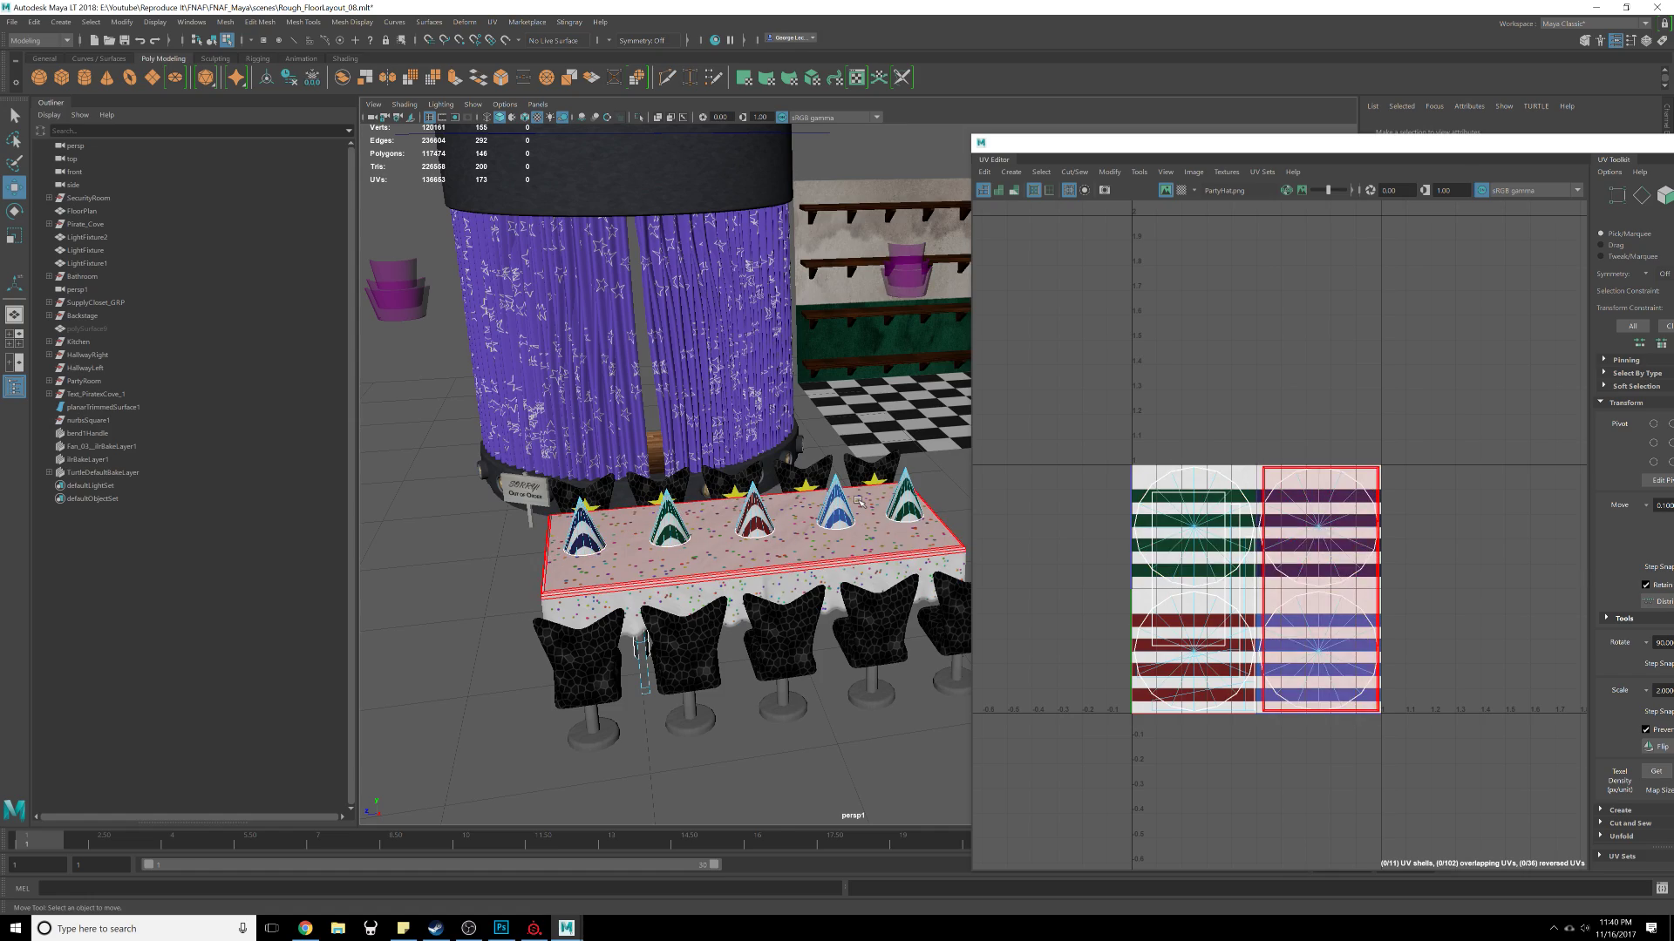
pyautogui.scroll(4, 859, 501)
pyautogui.keyDown('alt'); pyautogui.moveTo(858, 501); pyautogui.dragTo(942, 469, button='middle'); pyautogui.keyUp('alt')
pyautogui.keyDown('alt'); pyautogui.moveTo(942, 469); pyautogui.dragTo(901, 539); pyautogui.keyUp('alt')
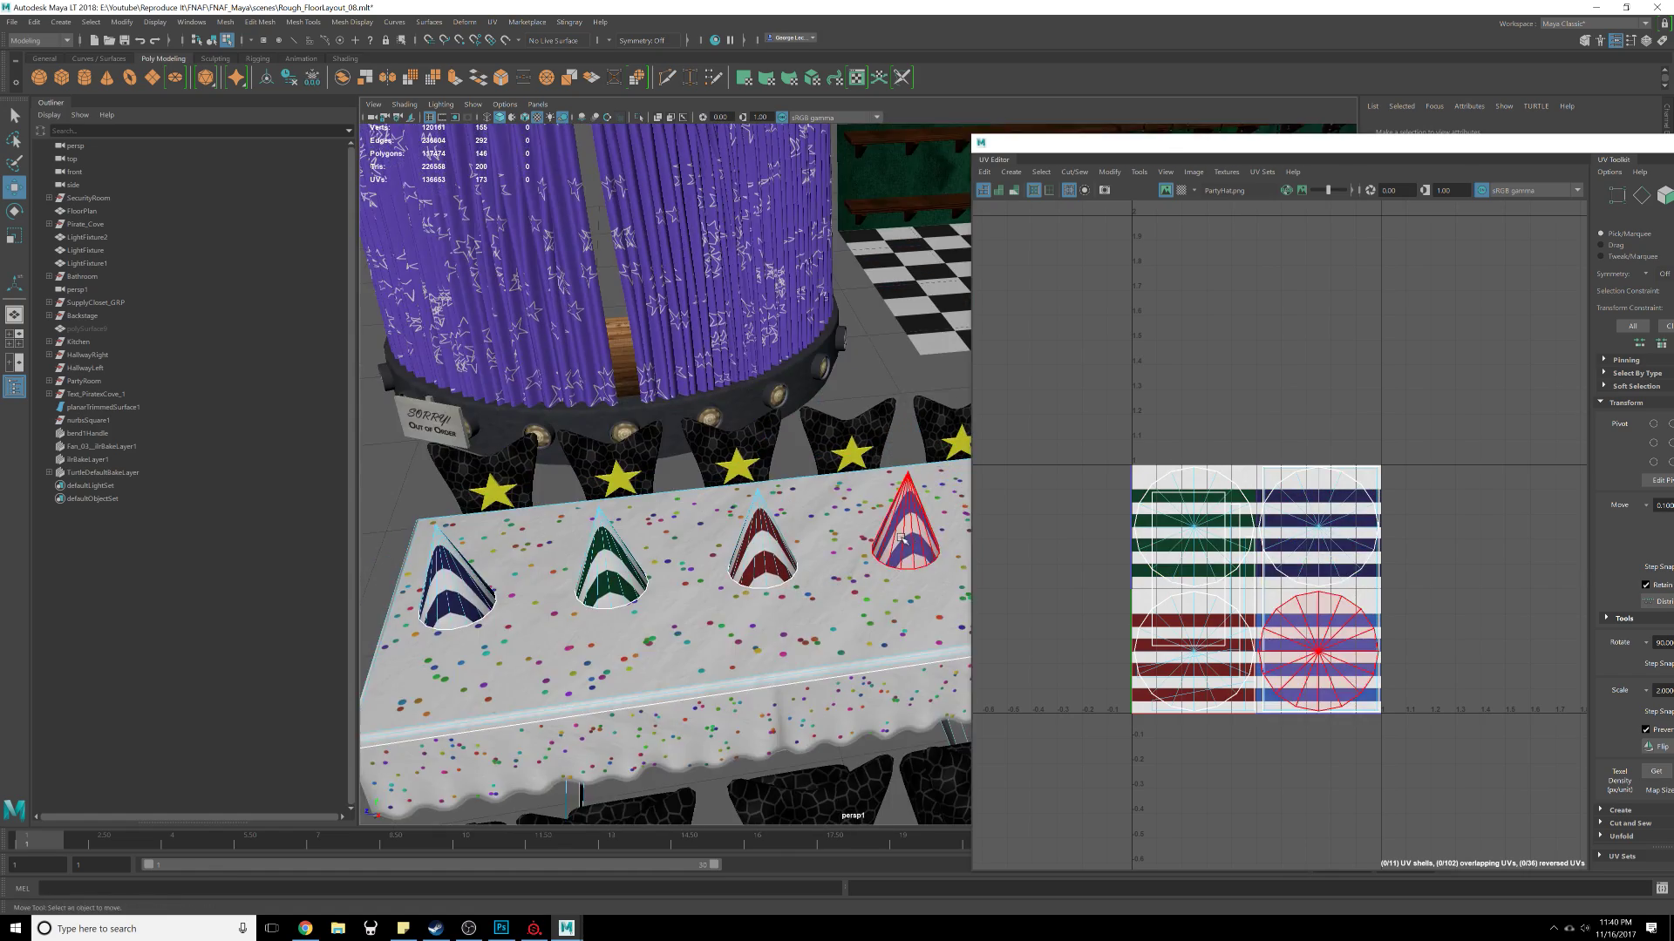
pyautogui.keyDown('alt'); pyautogui.moveTo(902, 539); pyautogui.dragTo(729, 571, button='middle'); pyautogui.keyUp('alt')
pyautogui.keyDown('alt'); pyautogui.moveTo(789, 582); pyautogui.dragTo(737, 546); pyautogui.keyUp('alt')
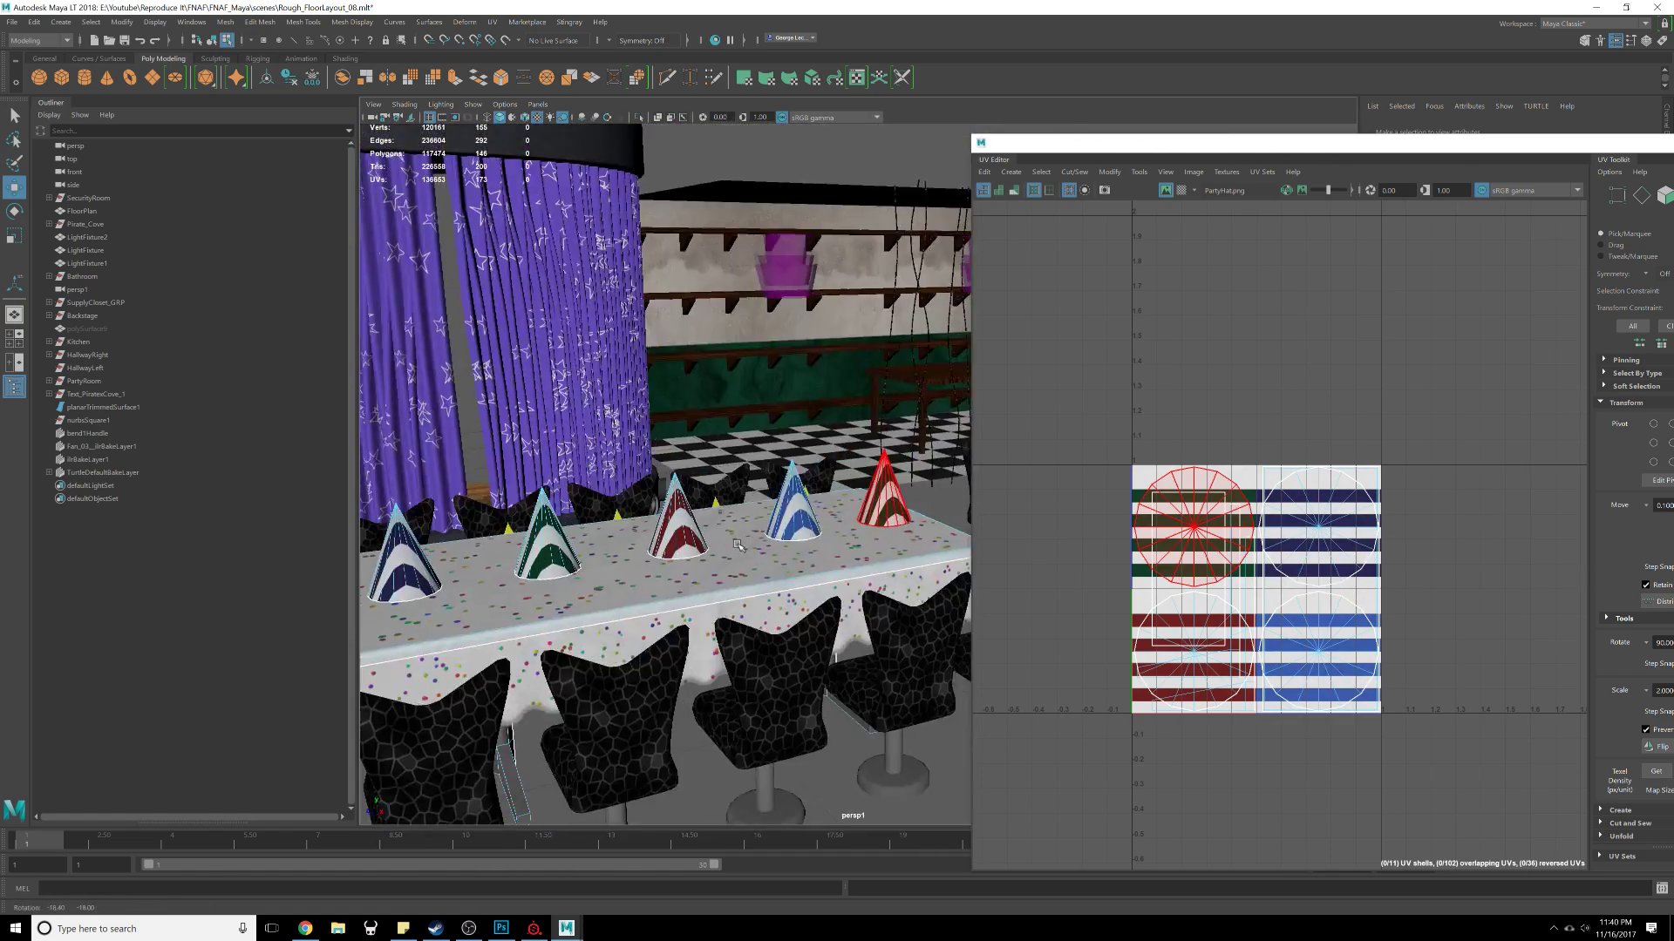
# Step: Close the UV Editor and review the table's hats in the viewport
pyautogui.moveTo(1272, 157); pyautogui.dragTo(824, 147)
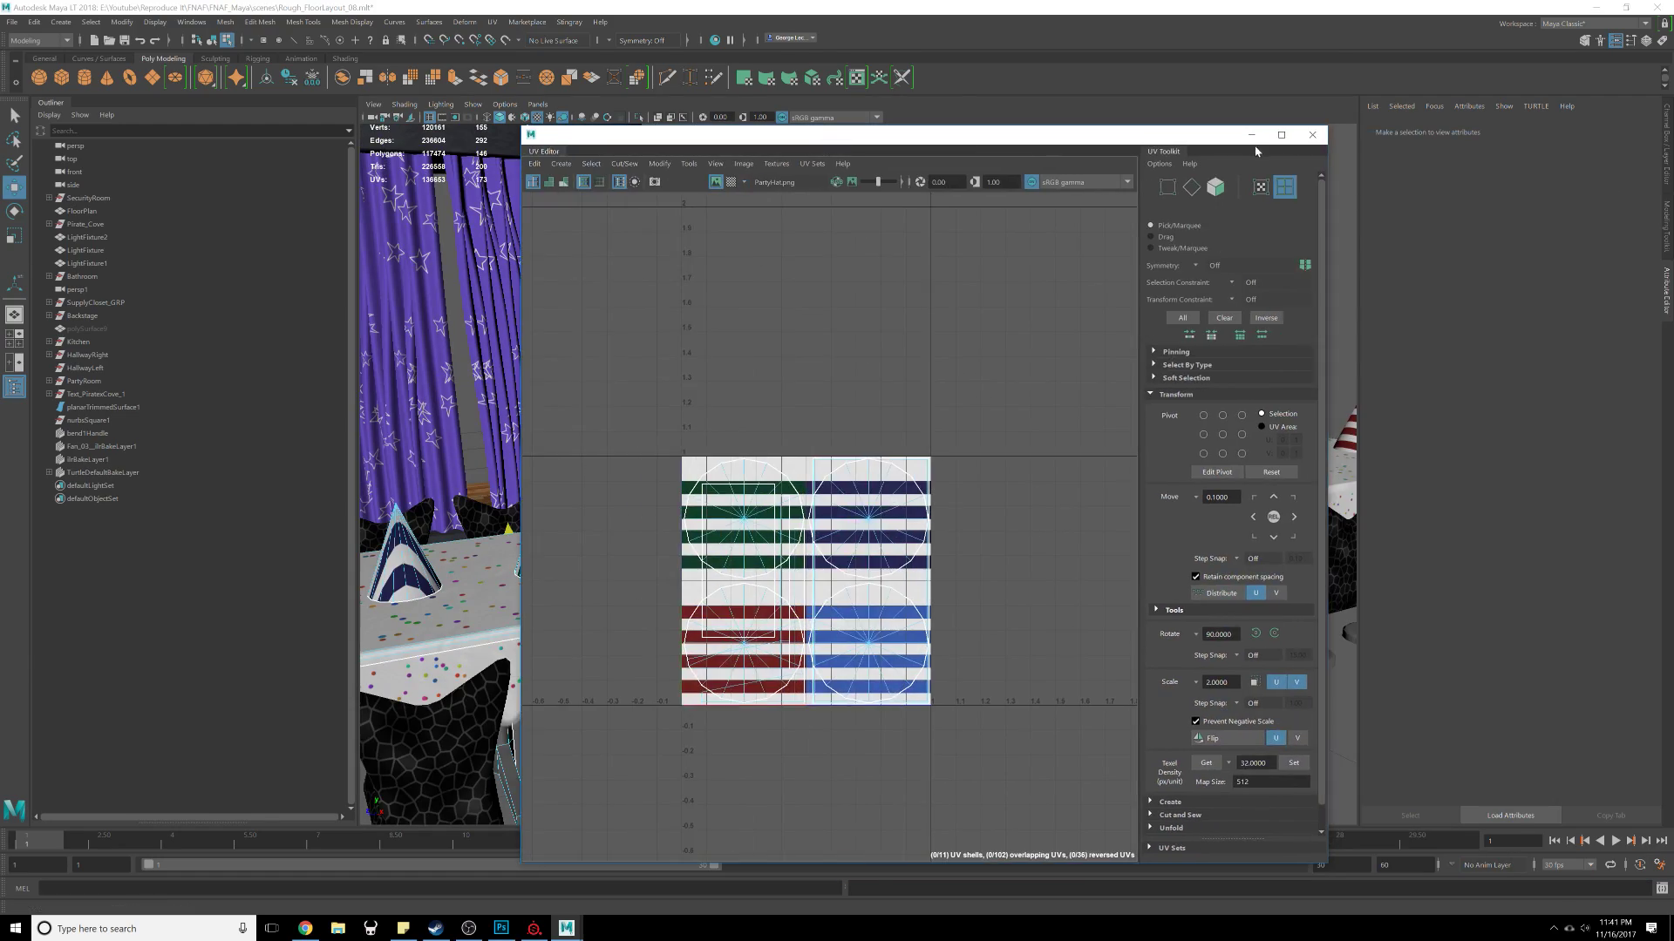
pyautogui.click(1314, 132)
pyautogui.keyDown('alt'); pyautogui.moveTo(935, 568); pyautogui.dragTo(929, 641); pyautogui.keyUp('alt')
pyautogui.scroll(5, 924, 601)
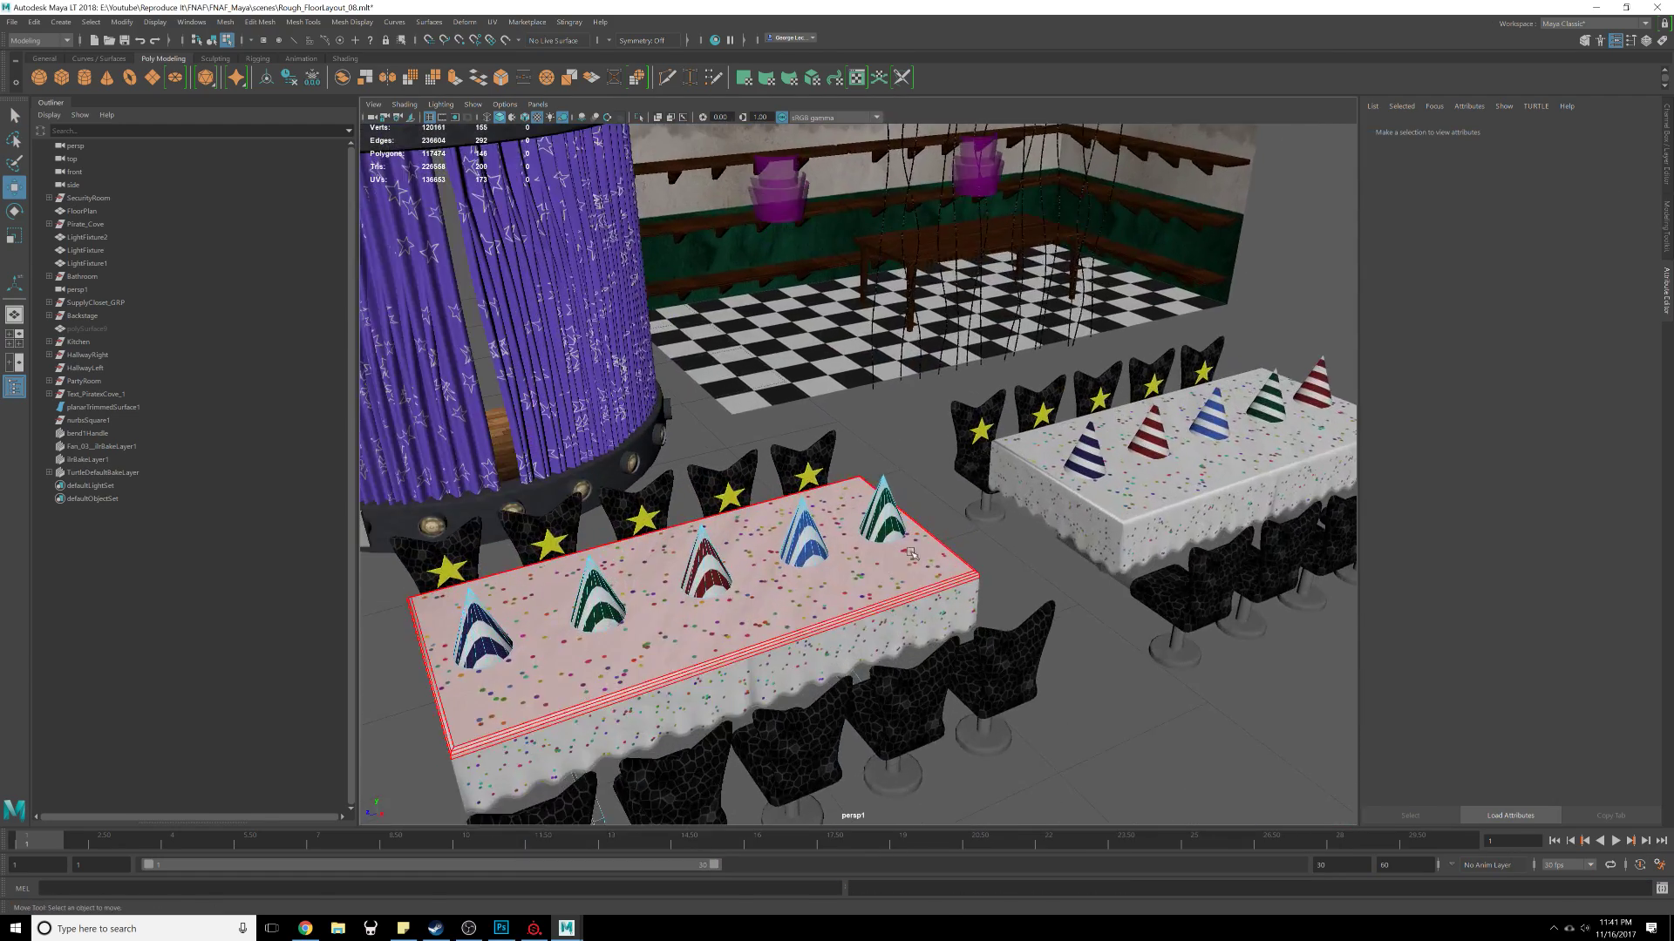
pyautogui.keyDown('alt'); pyautogui.moveTo(906, 562); pyautogui.dragTo(889, 602); pyautogui.keyUp('alt')
pyautogui.click(889, 601)
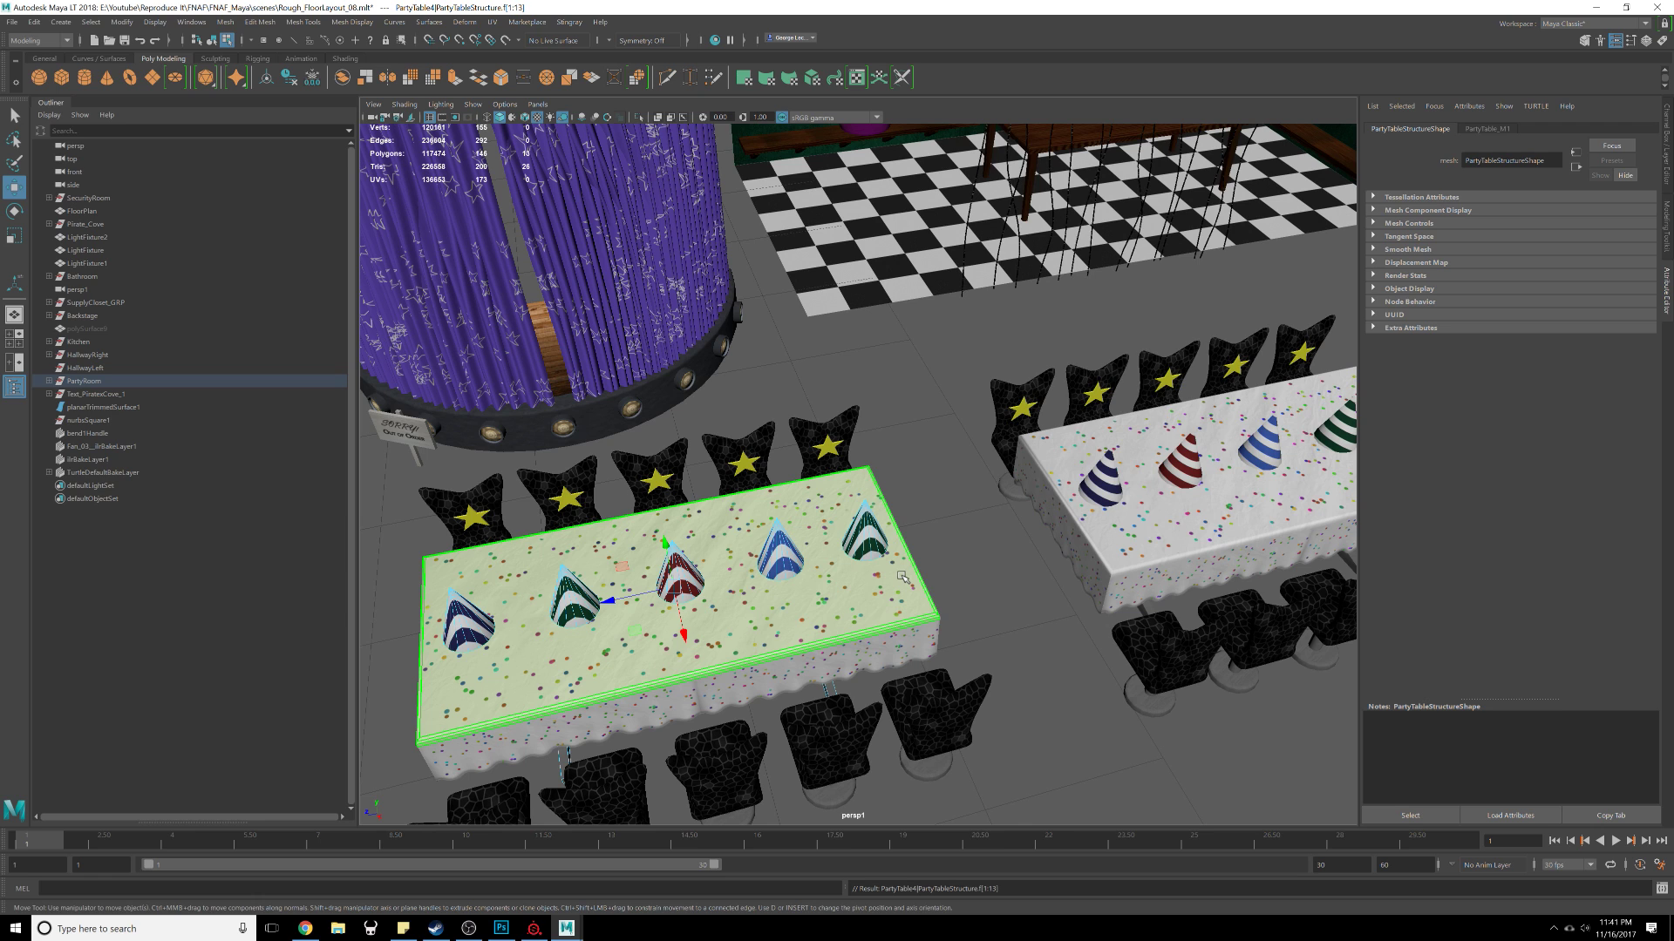
# Step: Select the whole party table group in object mode and save the scene
pyautogui.click(949, 556)
pyautogui.doubleClick(885, 597)
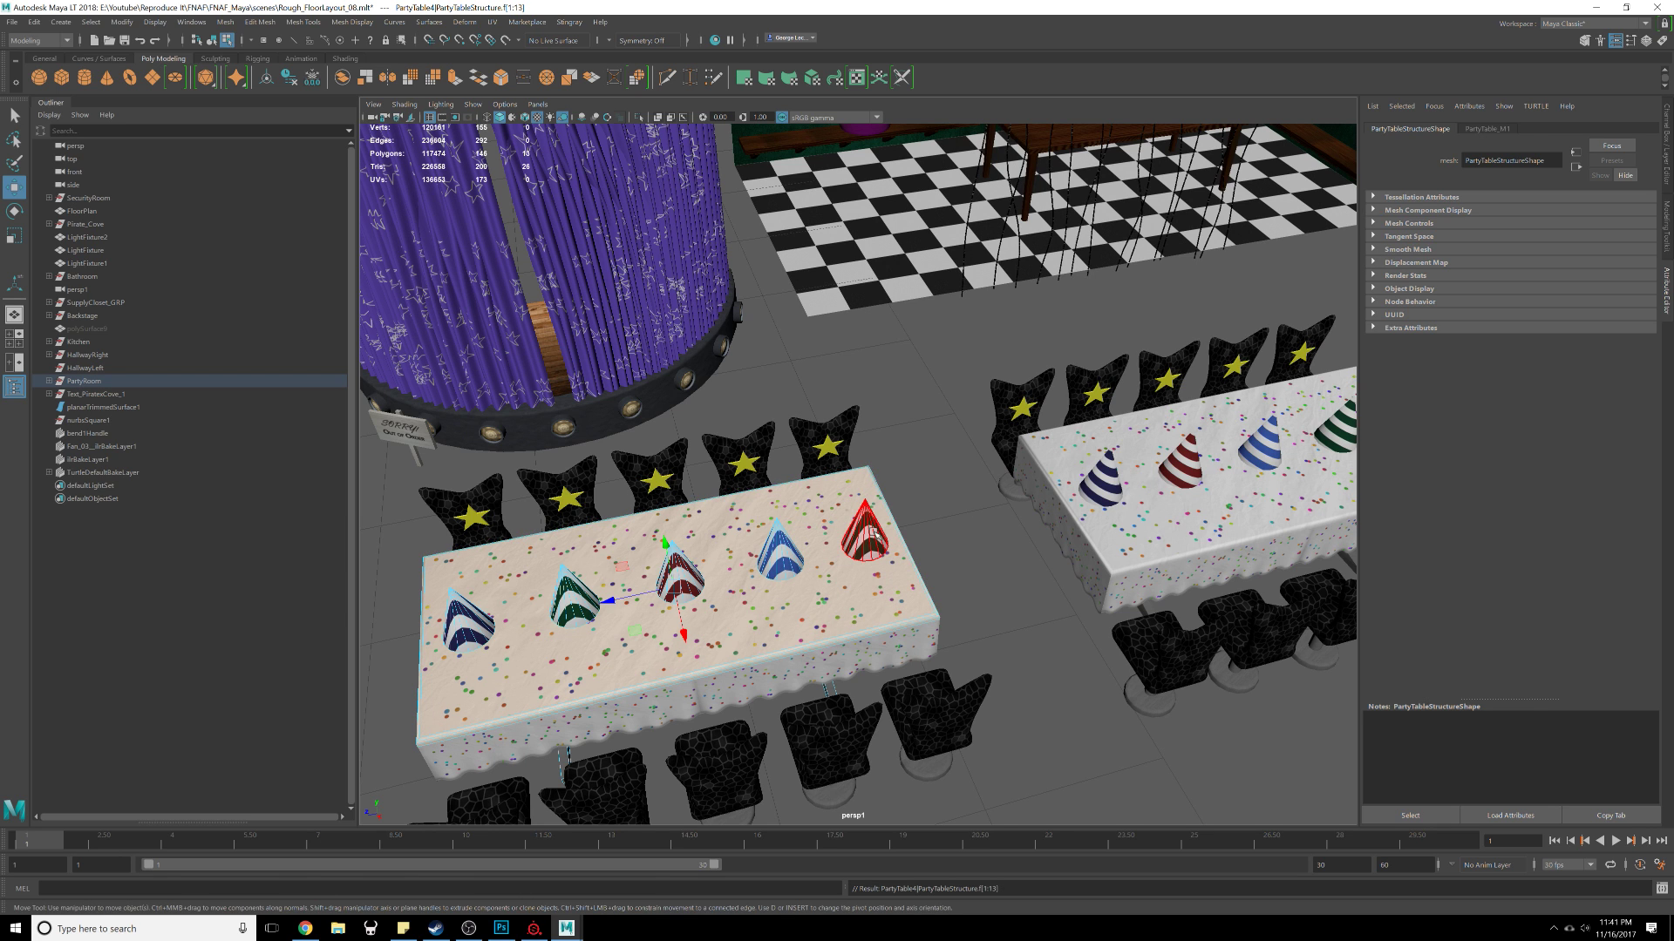
pyautogui.press('F8')
pyautogui.click(867, 538)
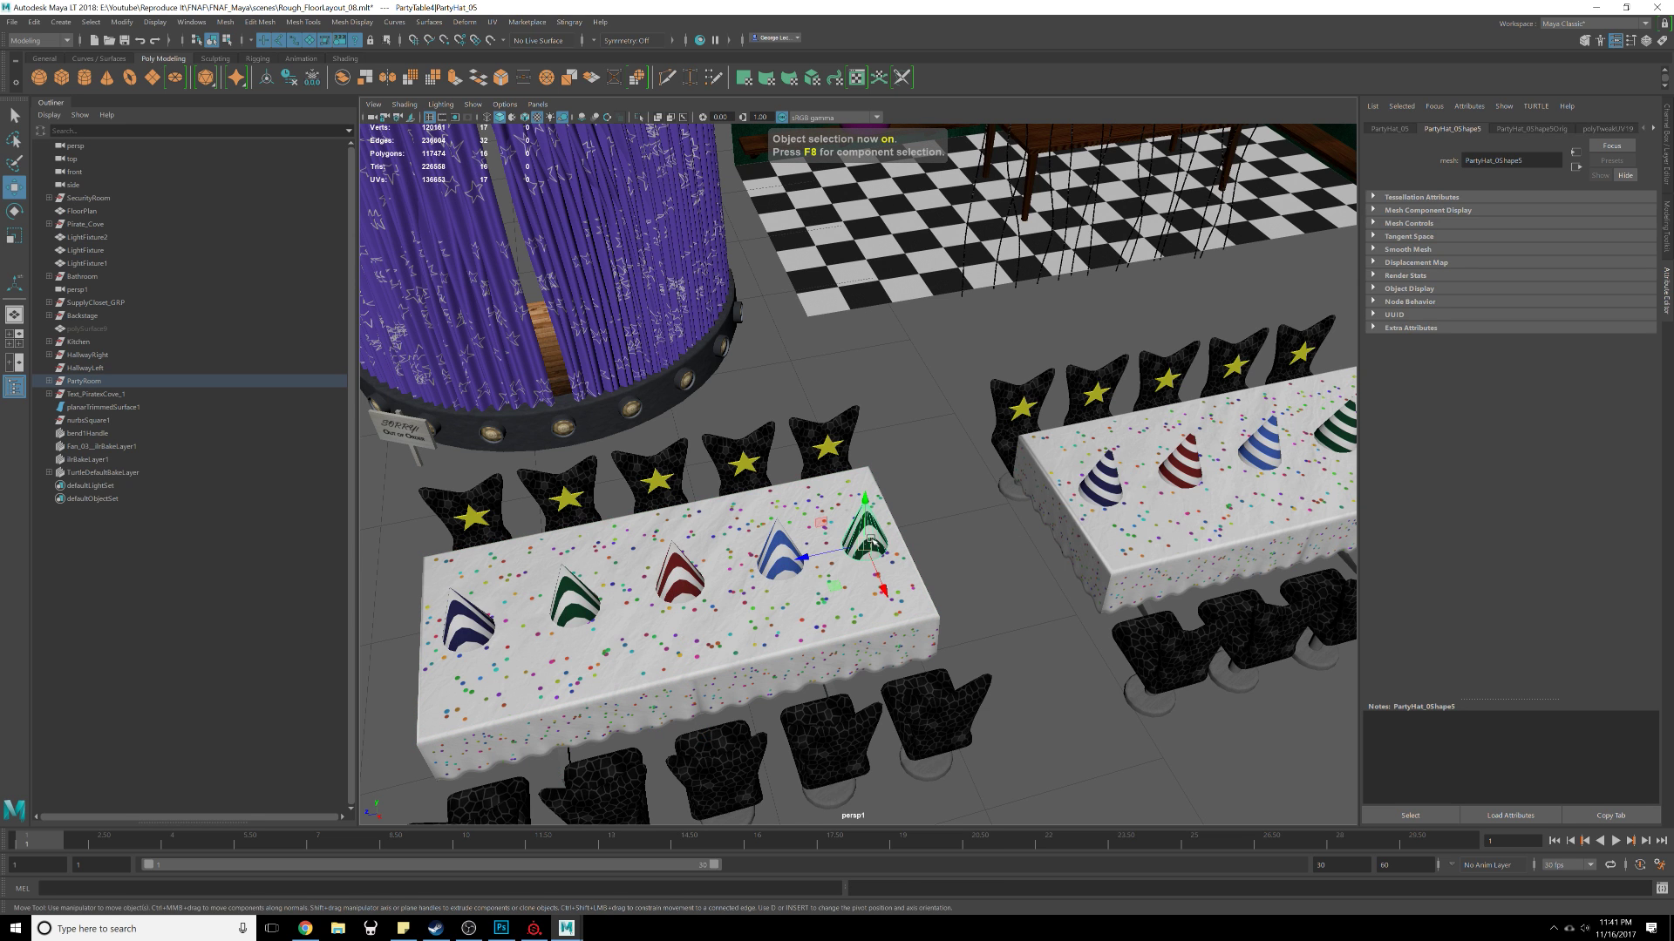
pyautogui.press('Up')
pyautogui.hotkey('ctrl', 's')
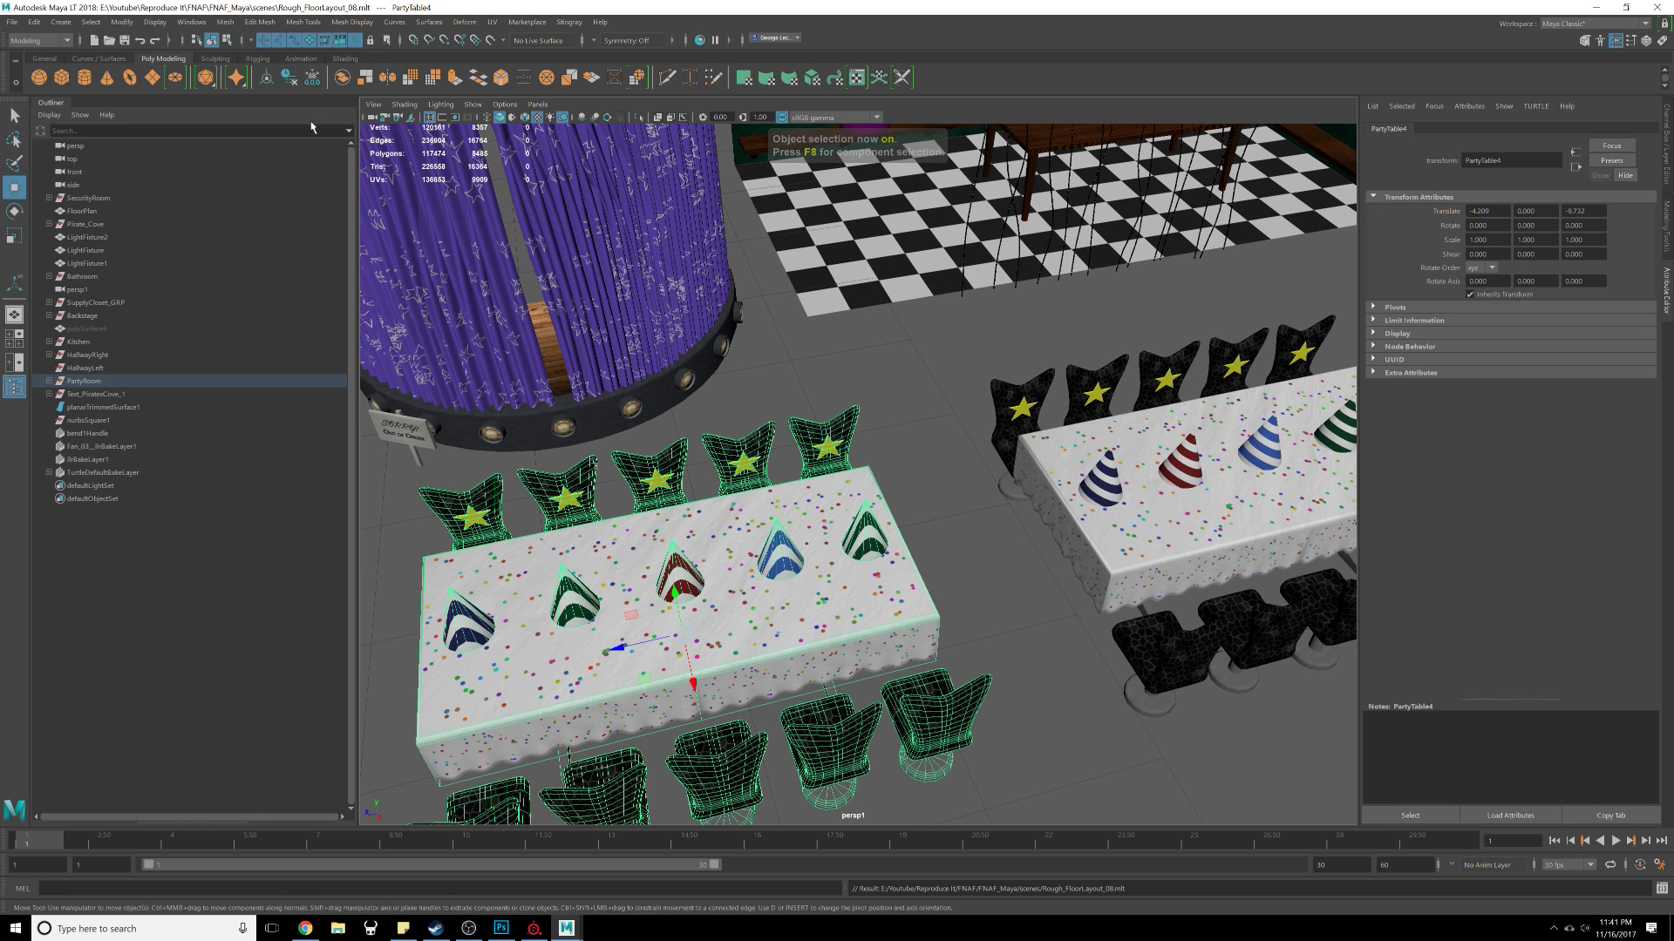
# Step: Start Export Selection and browse to the SP/FBX Imports folder
pyautogui.click(12, 21)
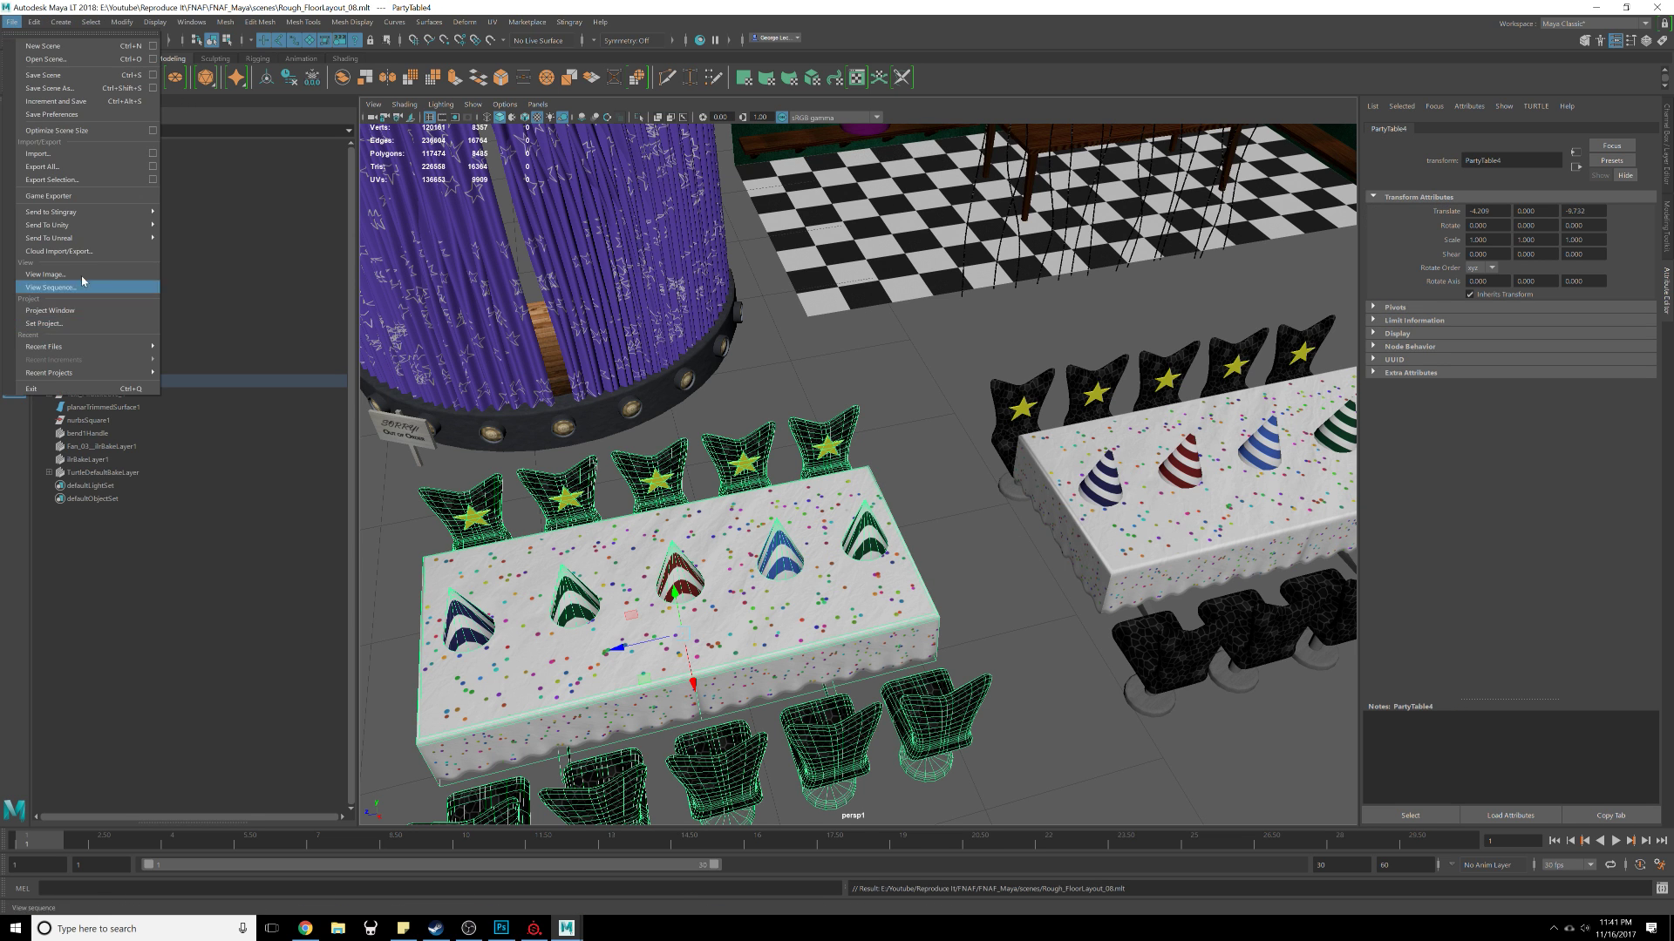
pyautogui.click(54, 179)
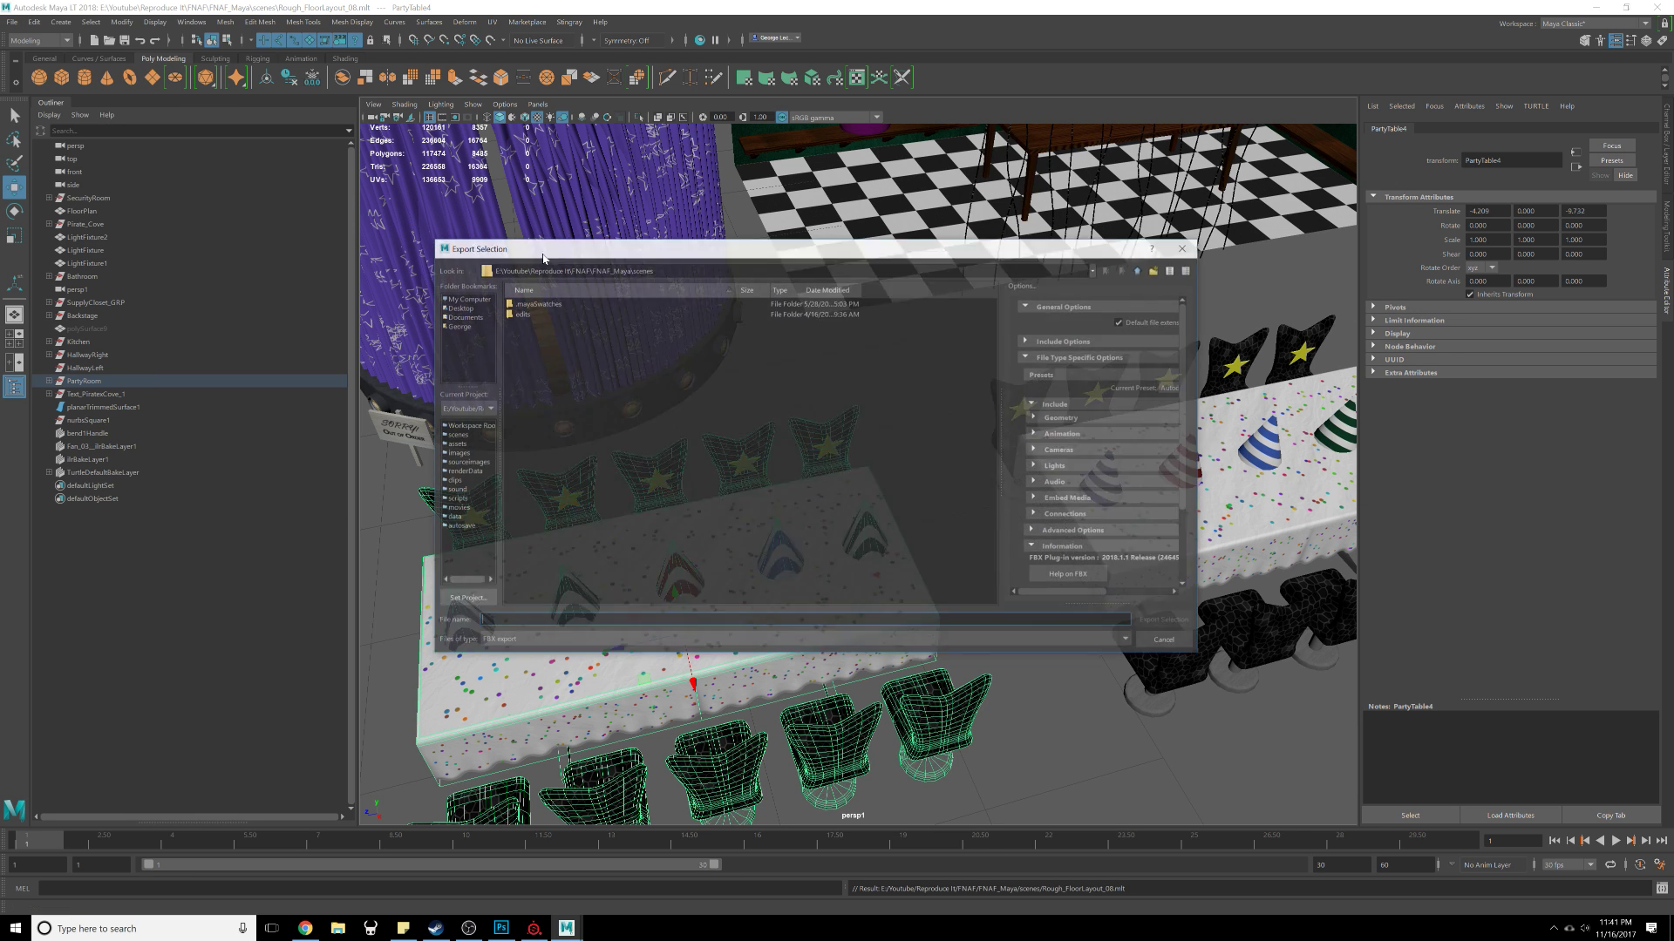
pyautogui.click(1143, 225)
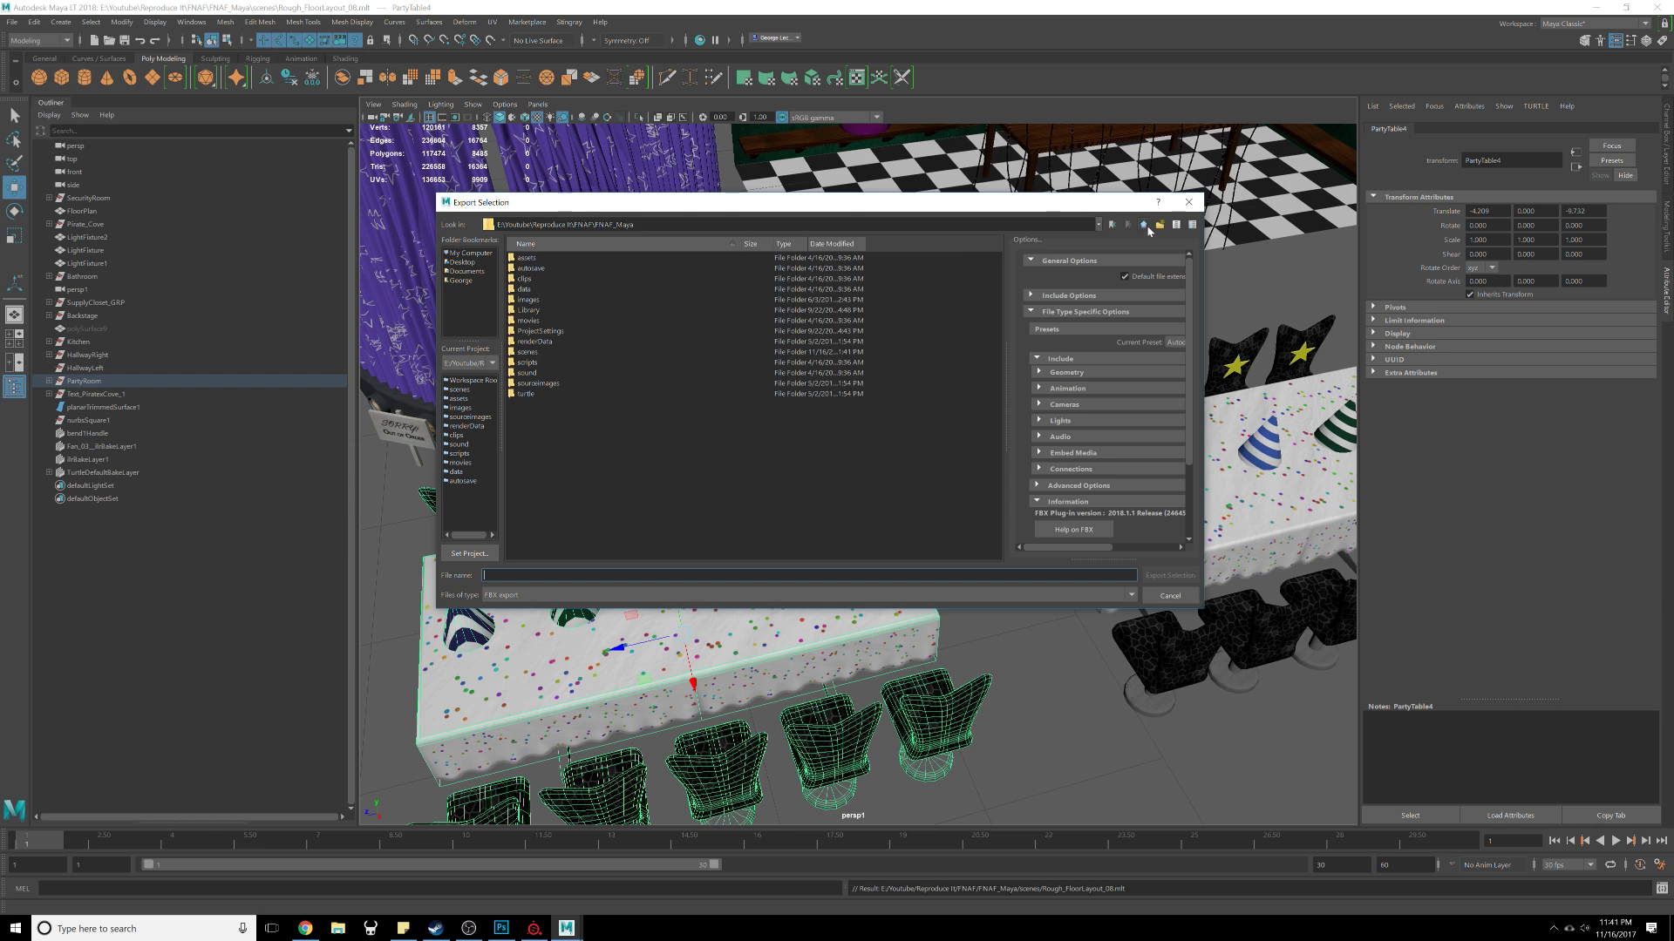
pyautogui.click(1141, 225)
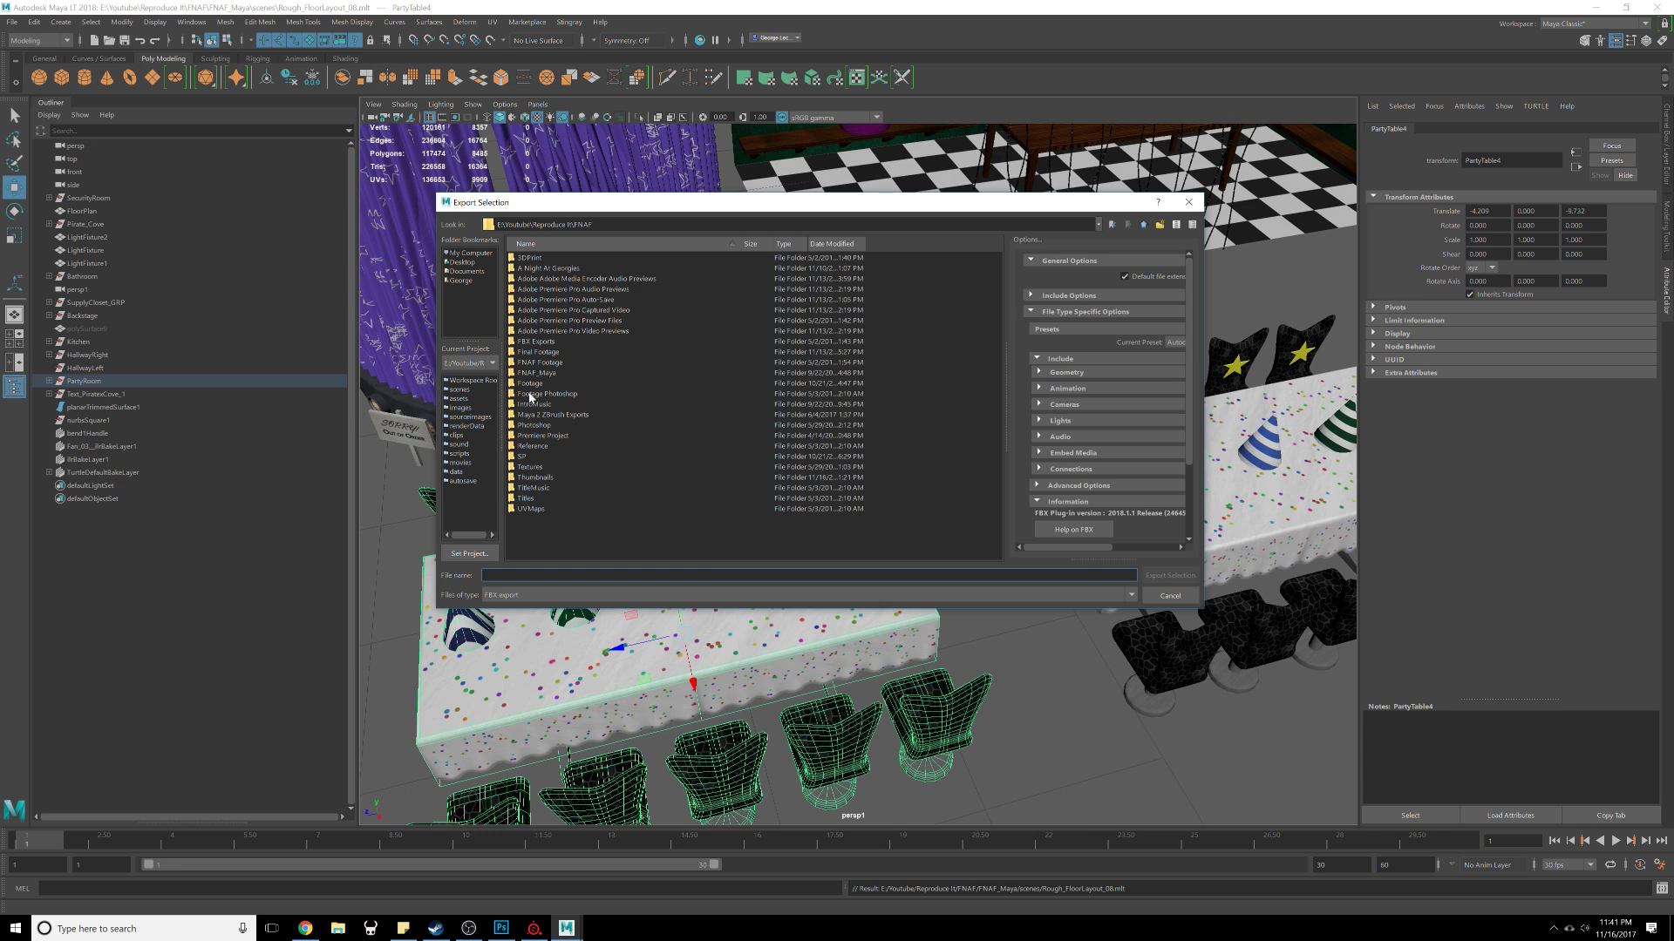
pyautogui.doubleClick(546, 457)
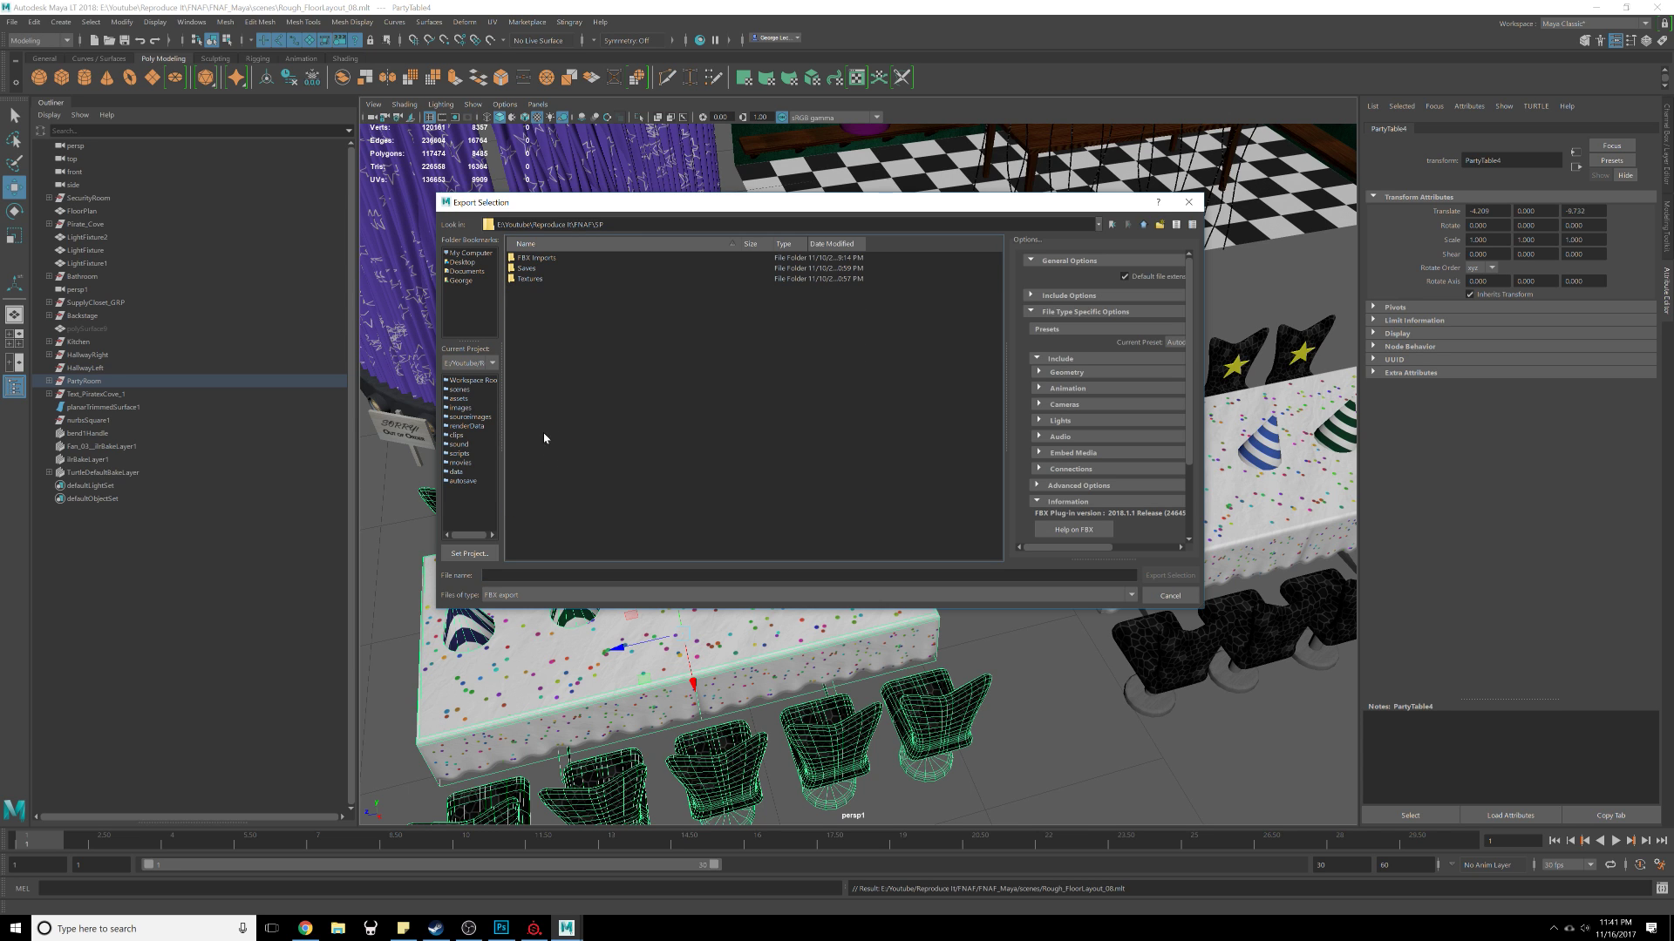
pyautogui.doubleClick(541, 268)
pyautogui.click(1141, 226)
pyautogui.doubleClick(647, 258)
# Step: Export the selected table as PartyRoomTable
pyautogui.click(592, 575)
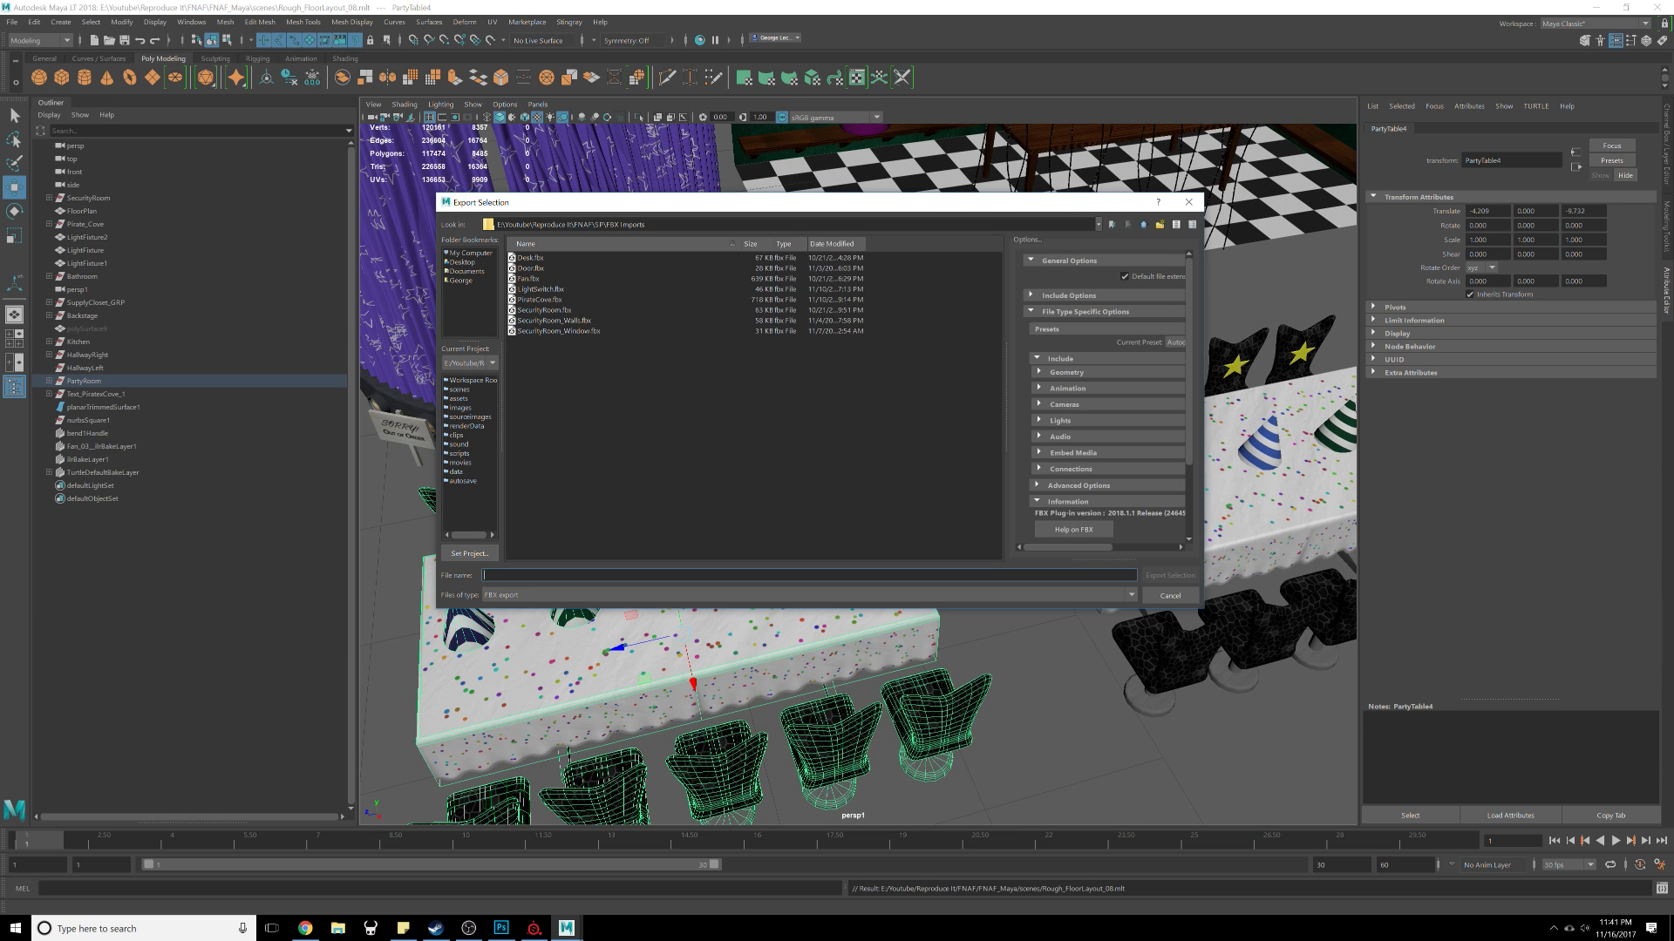
pyautogui.write('PartyRoomTable')
pyautogui.press('Return')
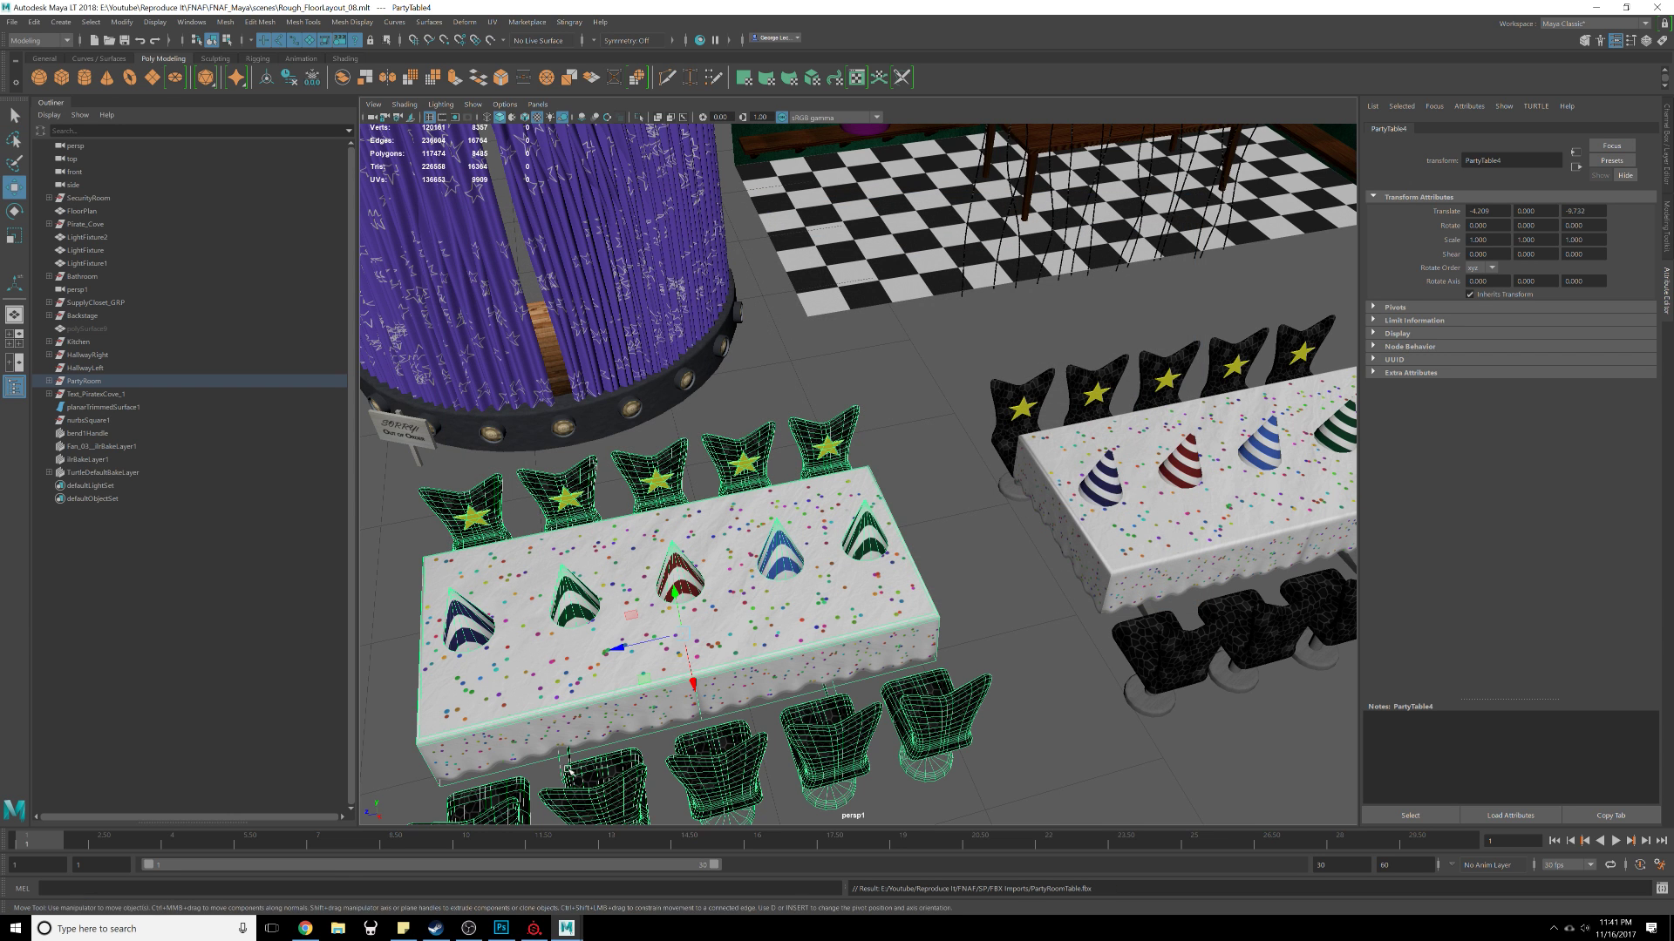
# Step: Switch to Substance Painter and start a new project using the PartyRoomTable.fbx mesh
pyautogui.click(542, 926)
pyautogui.click(16, 26)
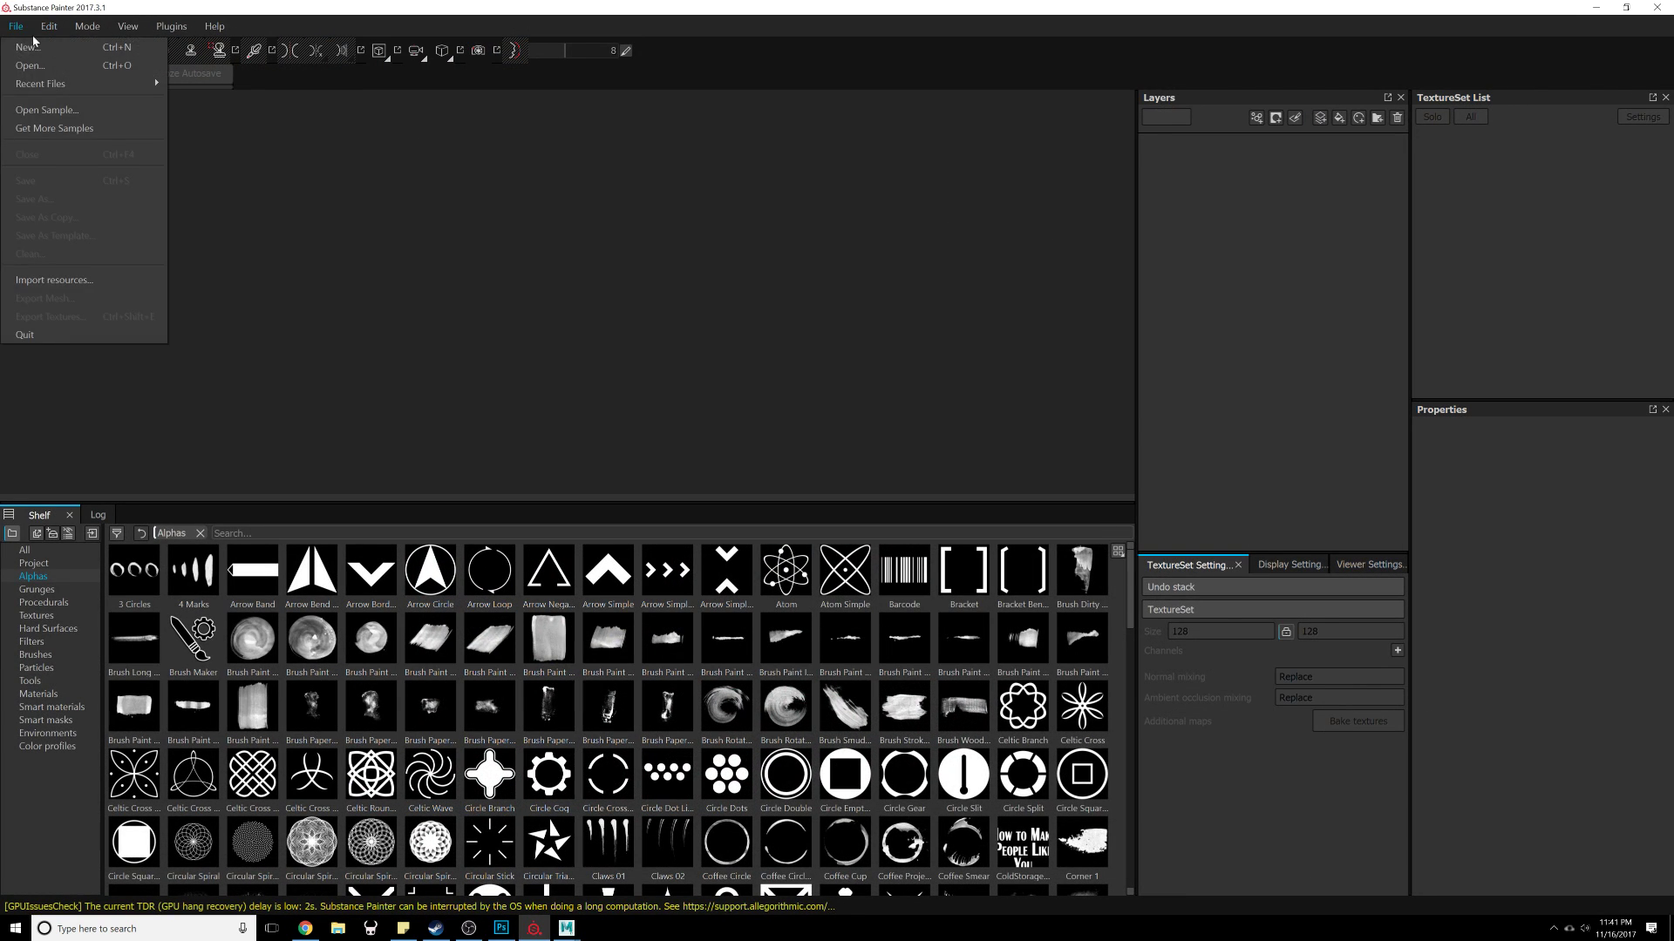
pyautogui.click(34, 38)
pyautogui.click(386, 296)
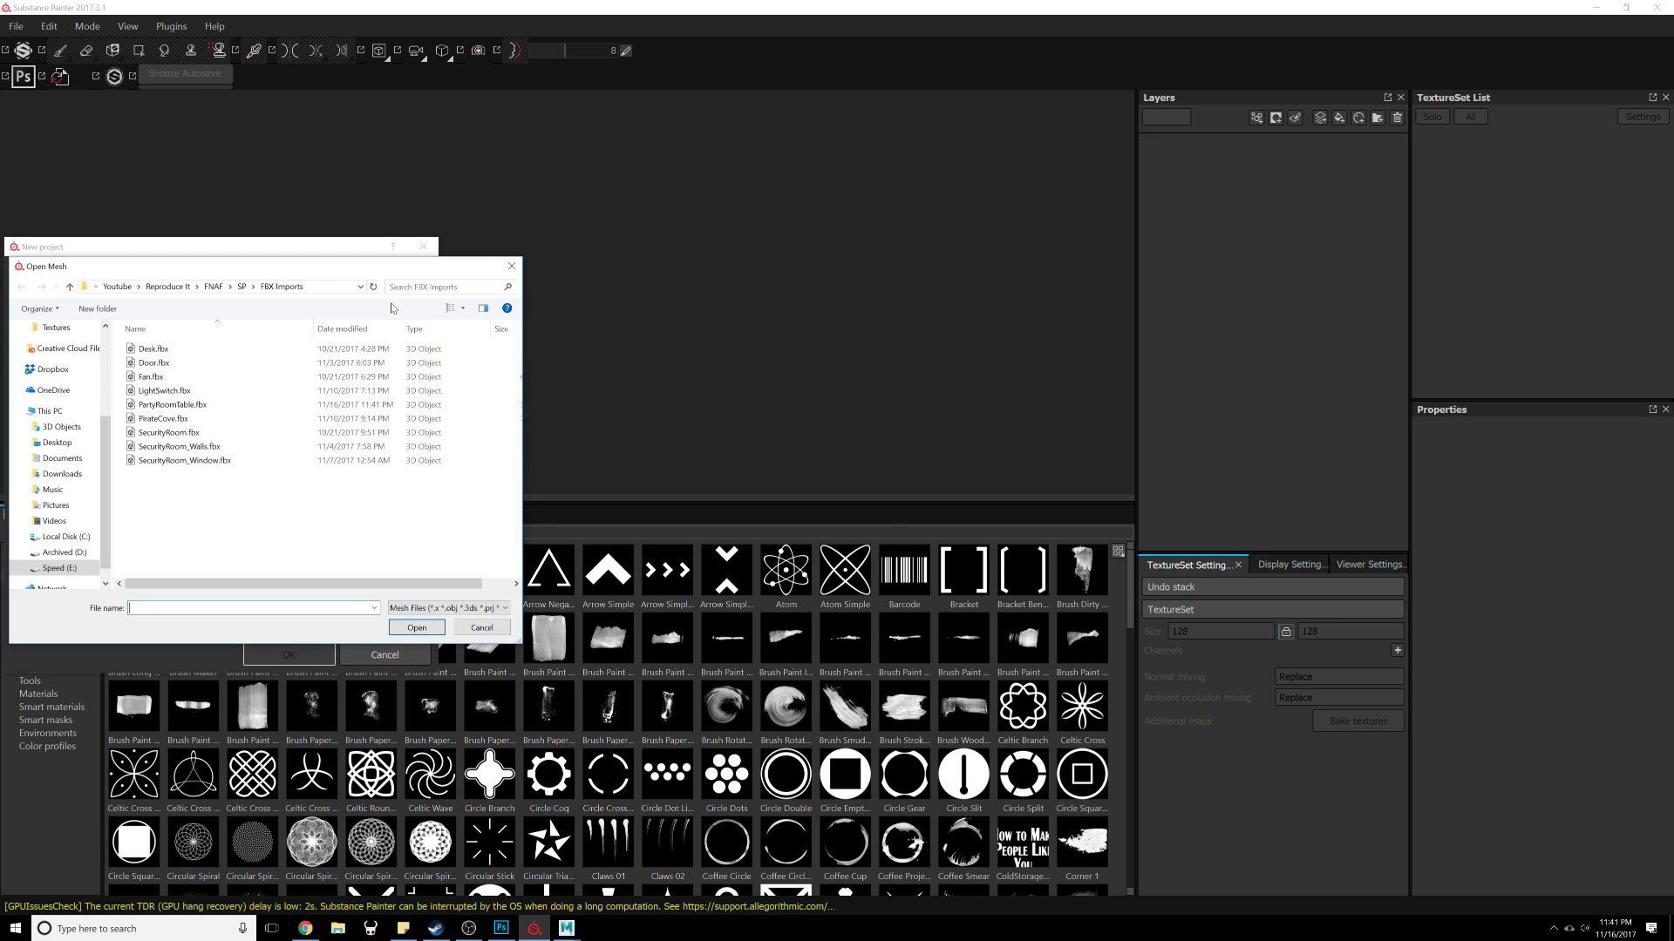
pyautogui.moveTo(285, 272); pyautogui.dragTo(651, 267)
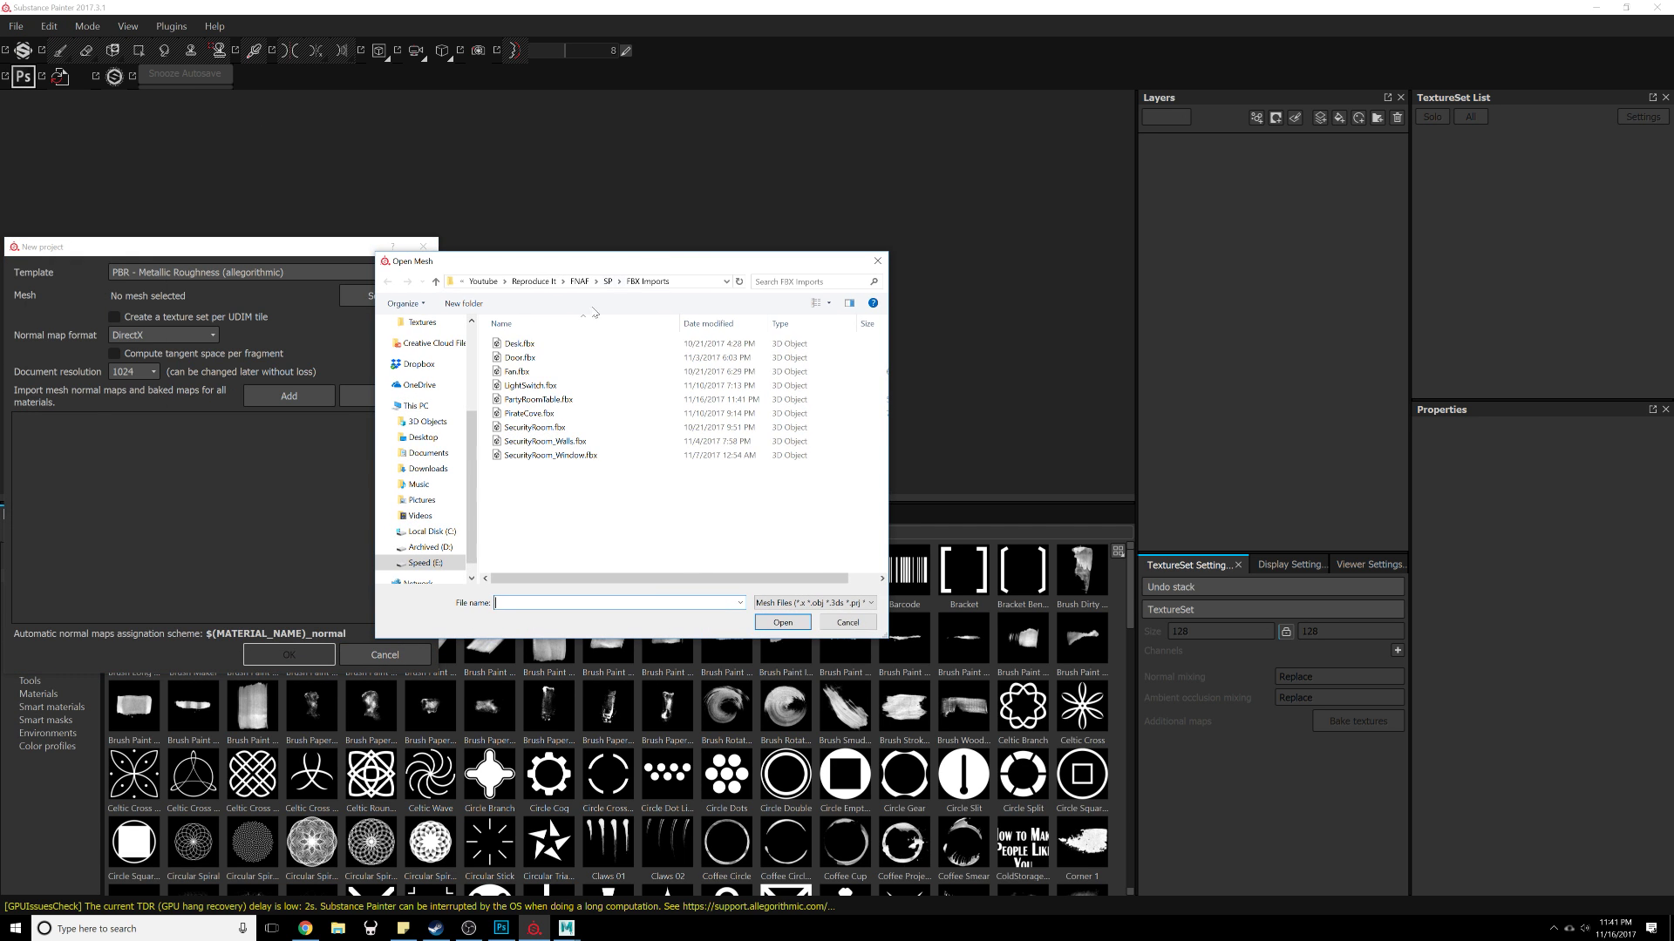
pyautogui.doubleClick(548, 405)
# Step: Set the document resolution to 2048 and create the project
pyautogui.moveTo(192, 246); pyautogui.dragTo(707, 194)
pyautogui.click(649, 323)
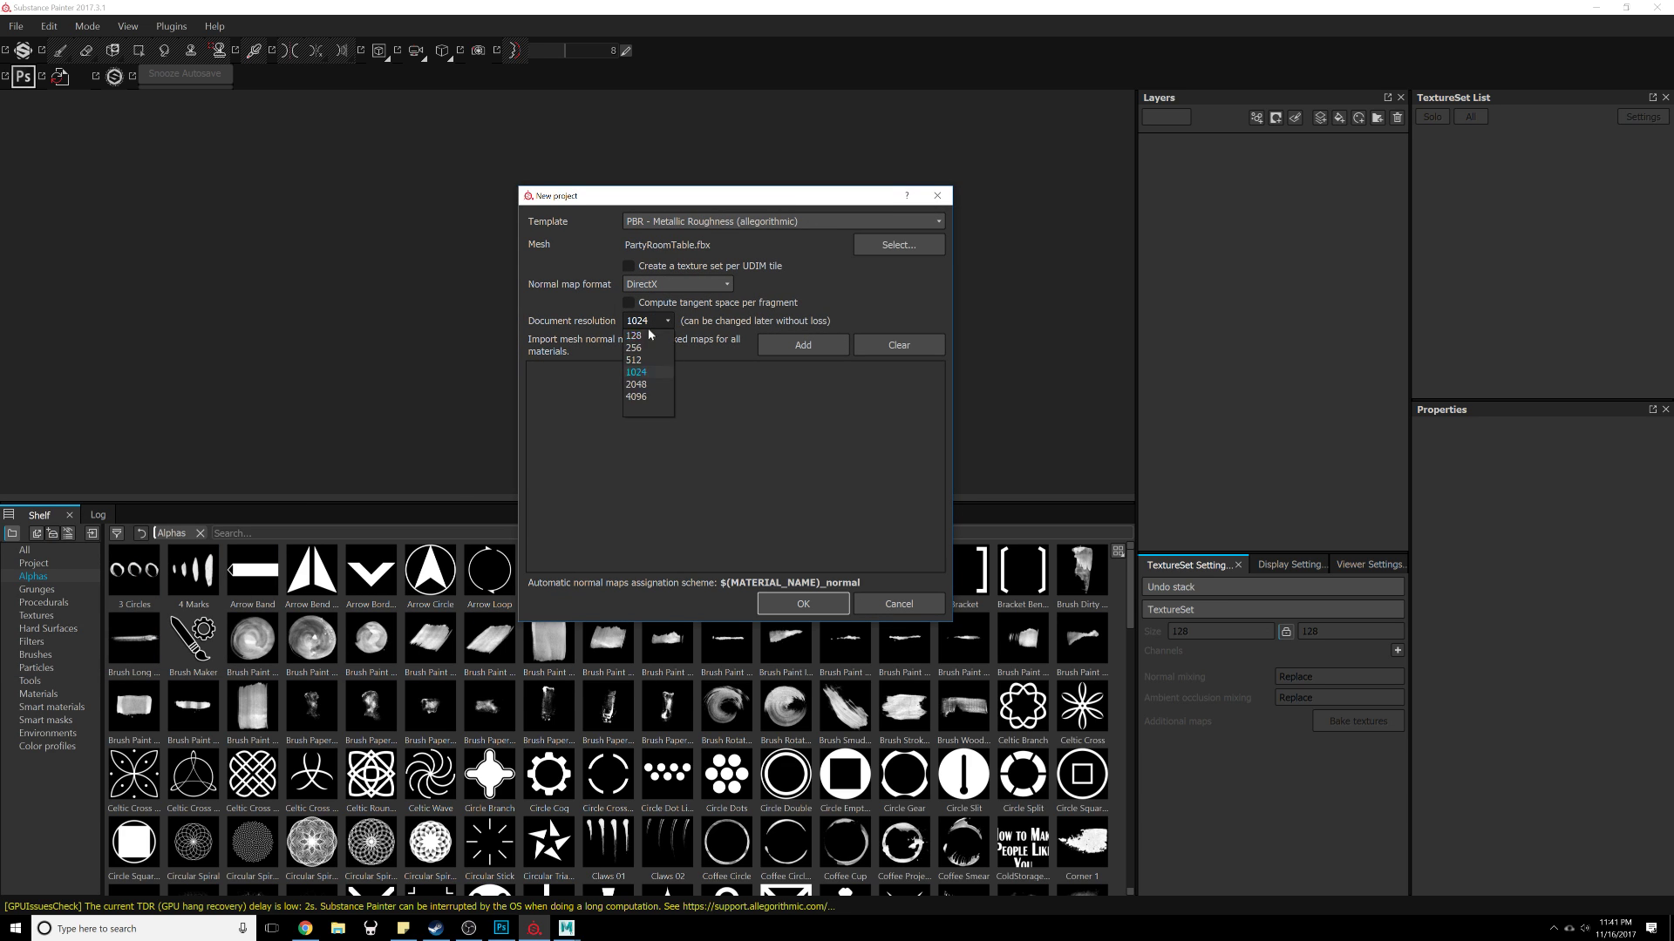
pyautogui.click(650, 385)
pyautogui.click(802, 604)
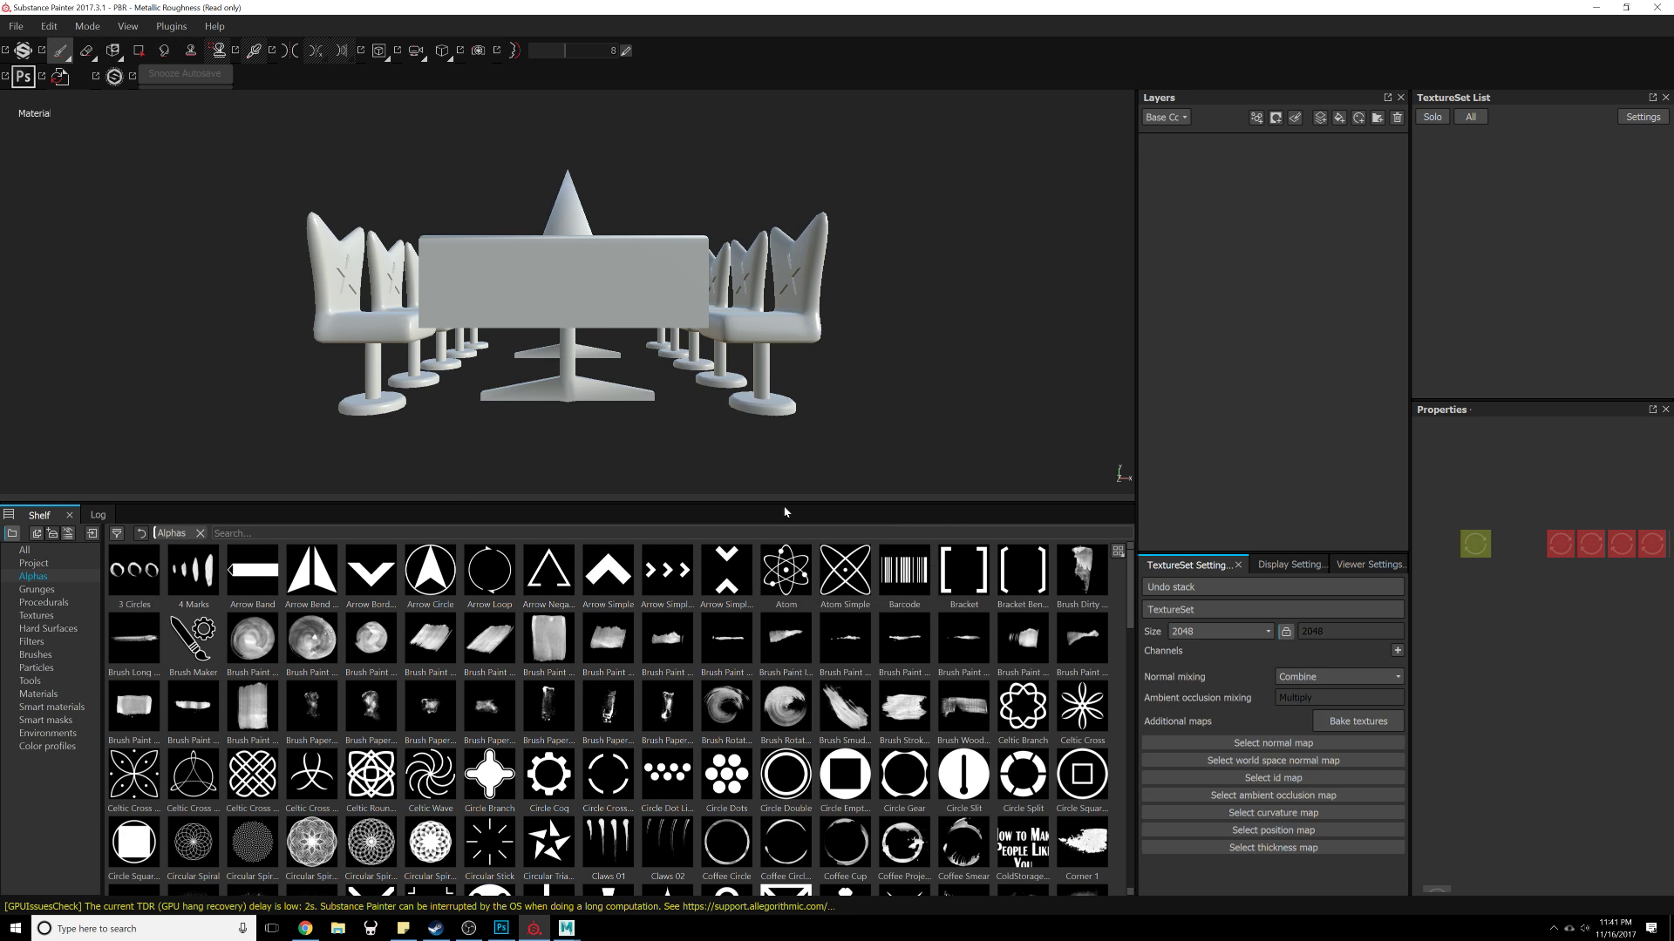
# Step: Orbit around the imported table model in the viewport
pyautogui.moveTo(906, 392)
pyautogui.keyDown('alt'); pyautogui.mouseDown()
pyautogui.moveTo(916, 373)
pyautogui.moveTo(605, 348)
pyautogui.moveTo(819, 351)
pyautogui.moveTo(569, 366)
pyautogui.mouseUp(); pyautogui.keyUp('alt')
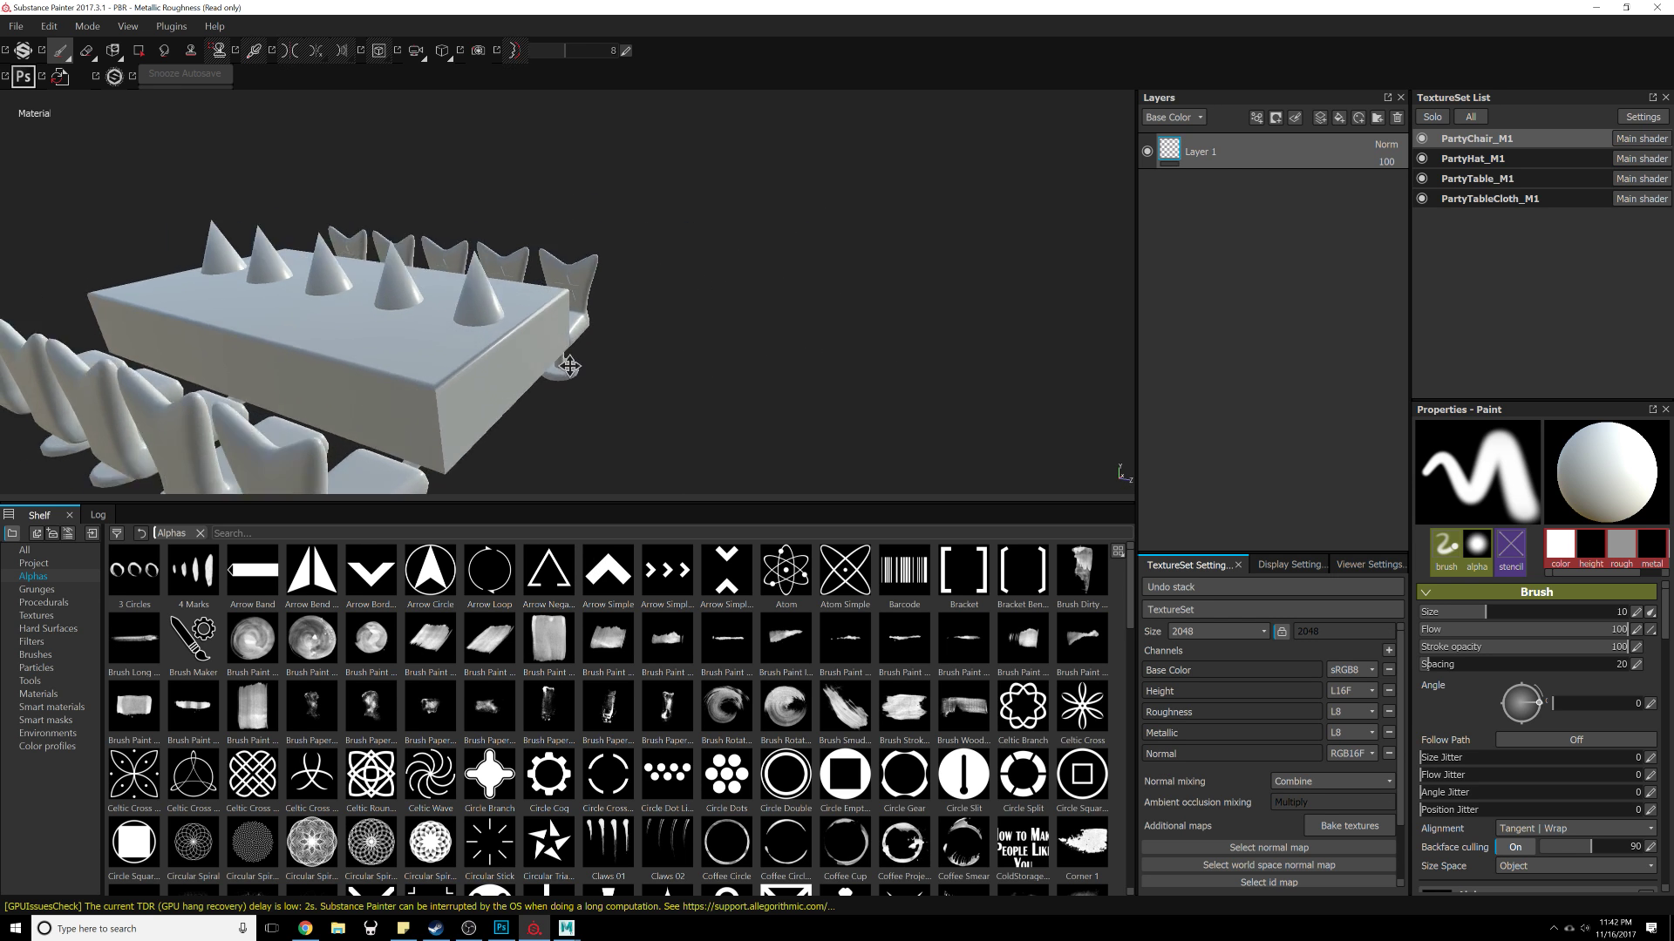
pyautogui.keyDown('alt'); pyautogui.moveTo(570, 367); pyautogui.dragTo(741, 322, button='middle'); pyautogui.keyUp('alt')
pyautogui.keyDown('alt'); pyautogui.moveTo(636, 362); pyautogui.dragTo(179, 305); pyautogui.keyUp('alt')
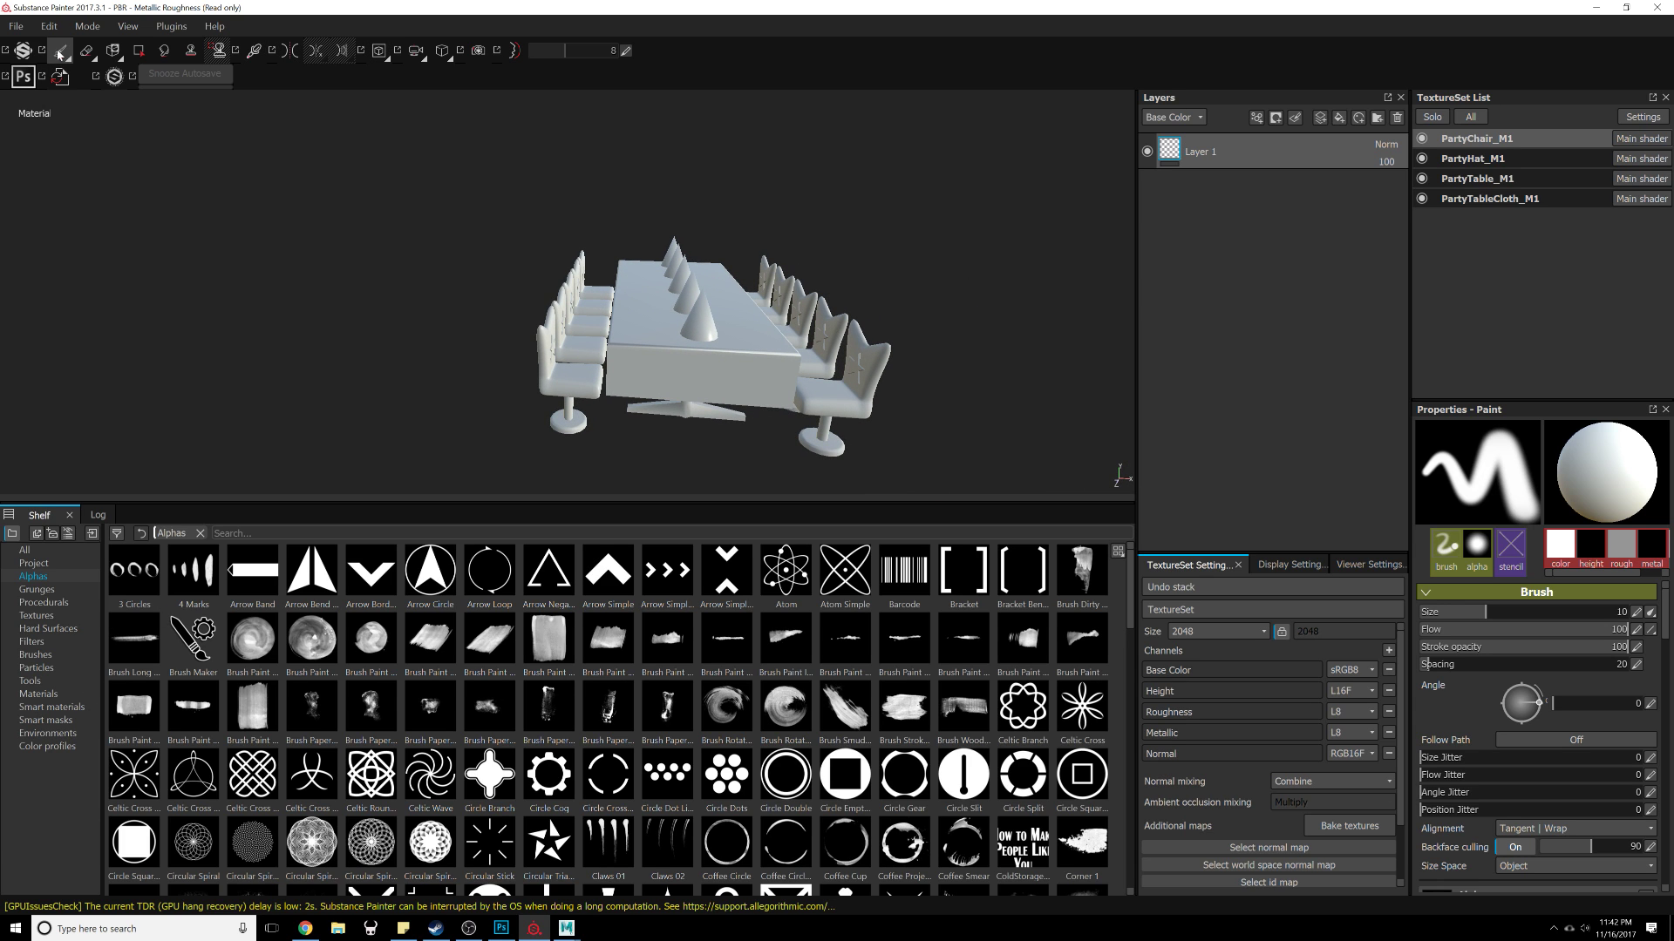
# Step: Open the Import resources dialog
pyautogui.click(30, 46)
pyautogui.click(26, 28)
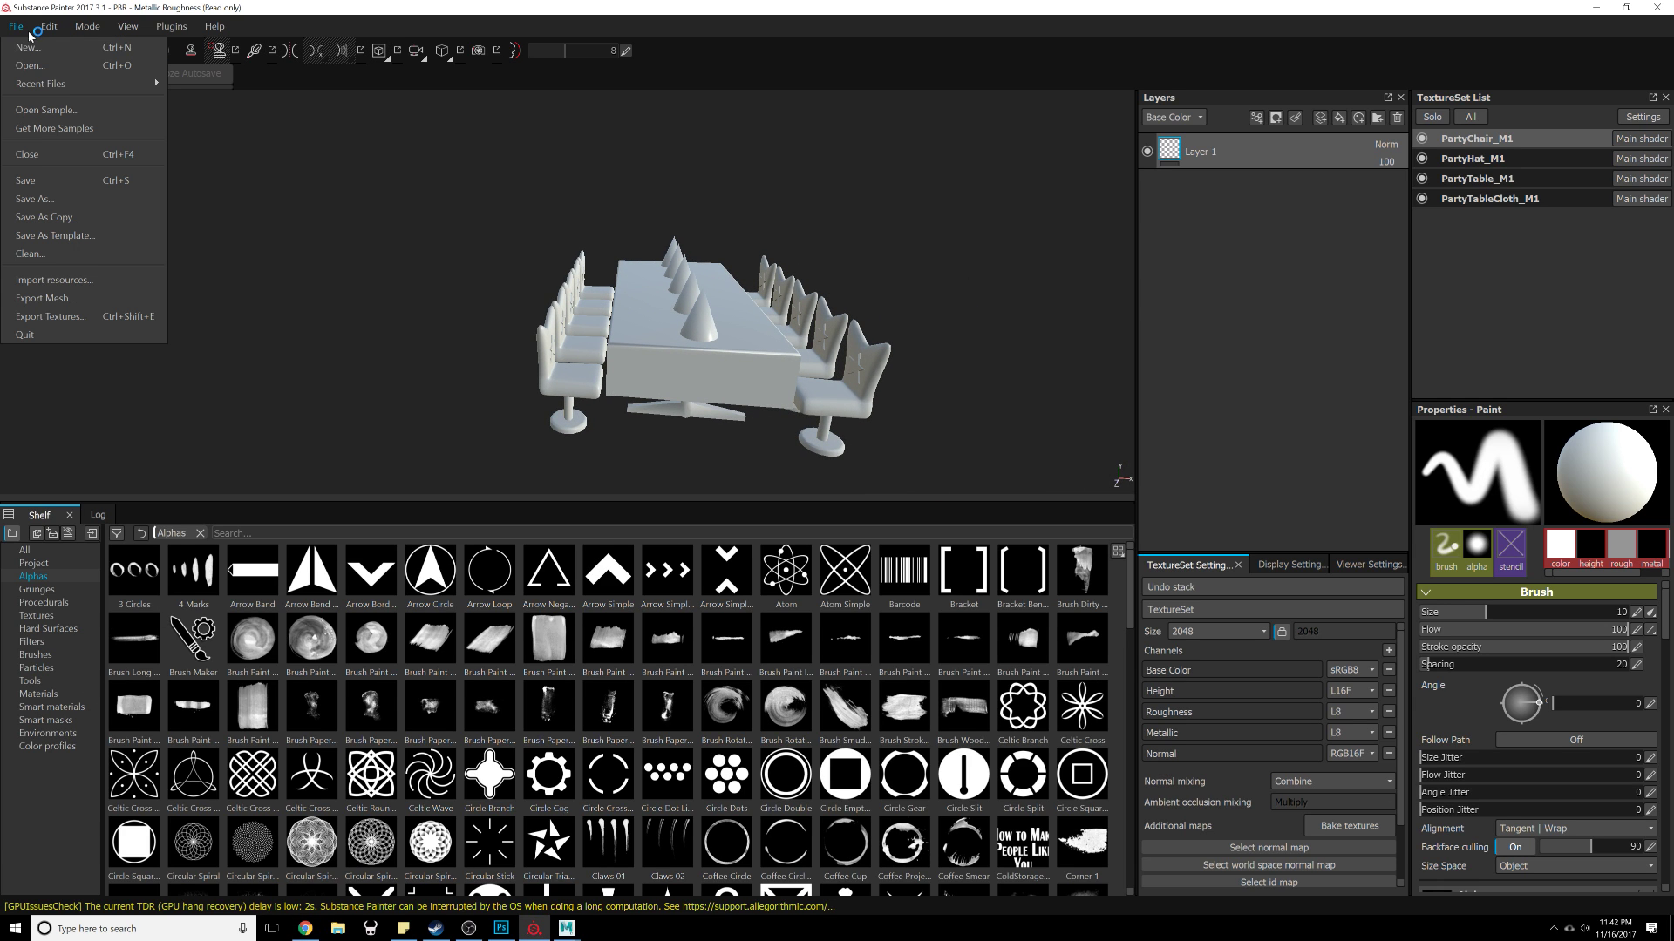
pyautogui.click(54, 280)
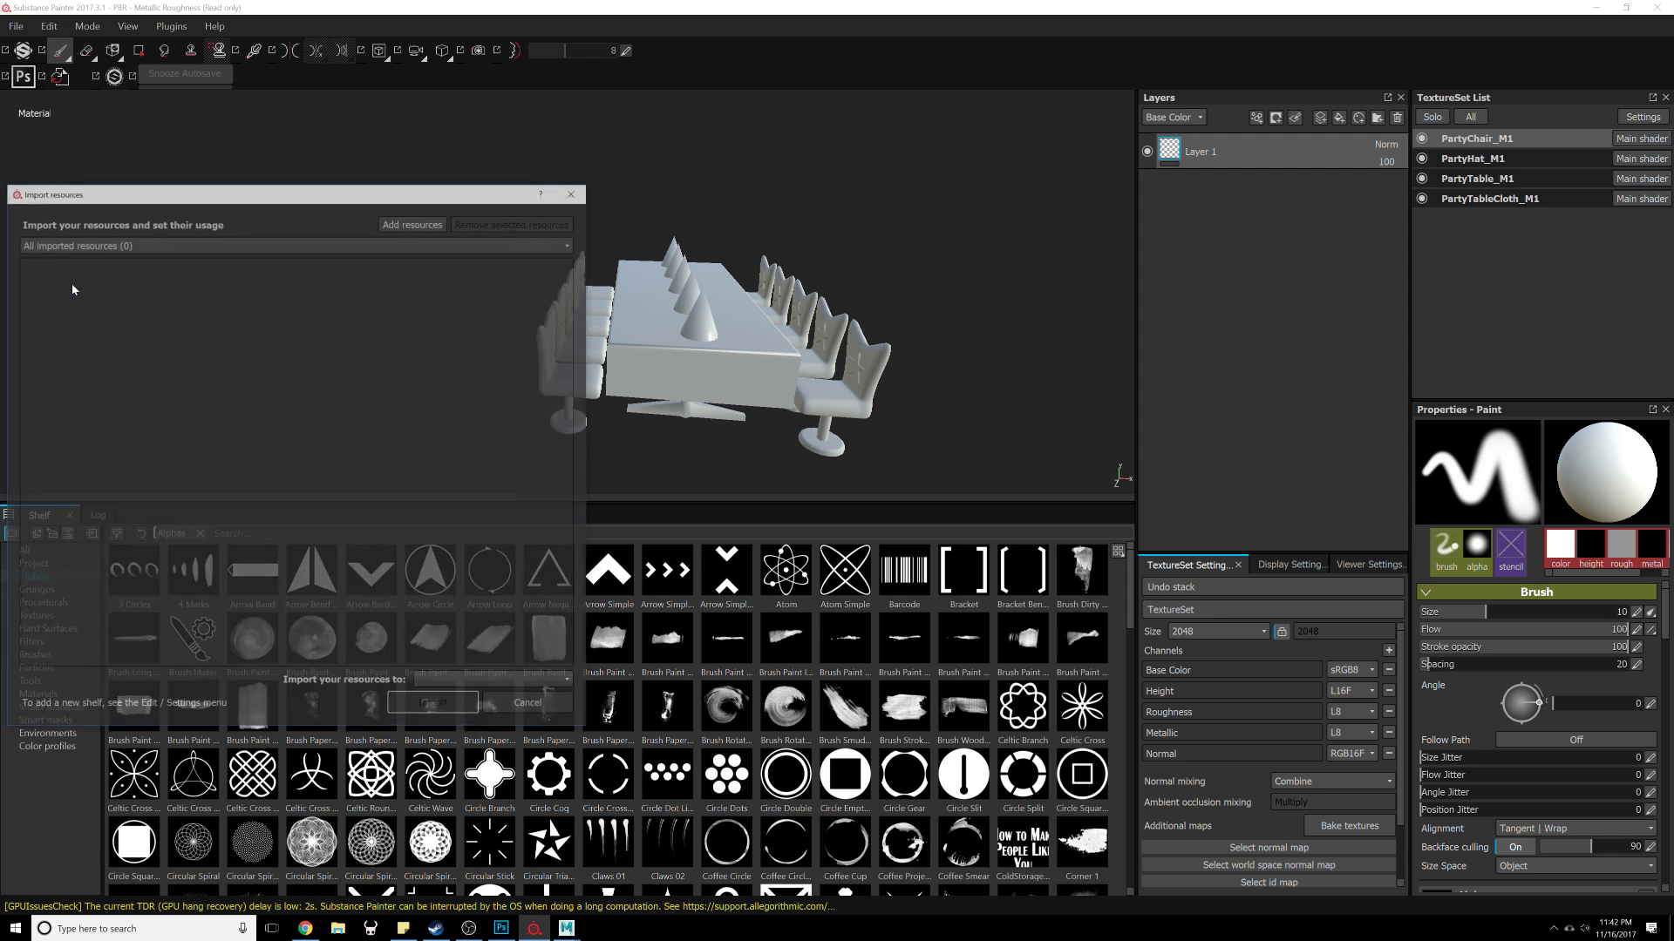
# Step: Add PartyChair.png and PartyHat.png from the FNAF Textures folder to the import list
pyautogui.click(728, 175)
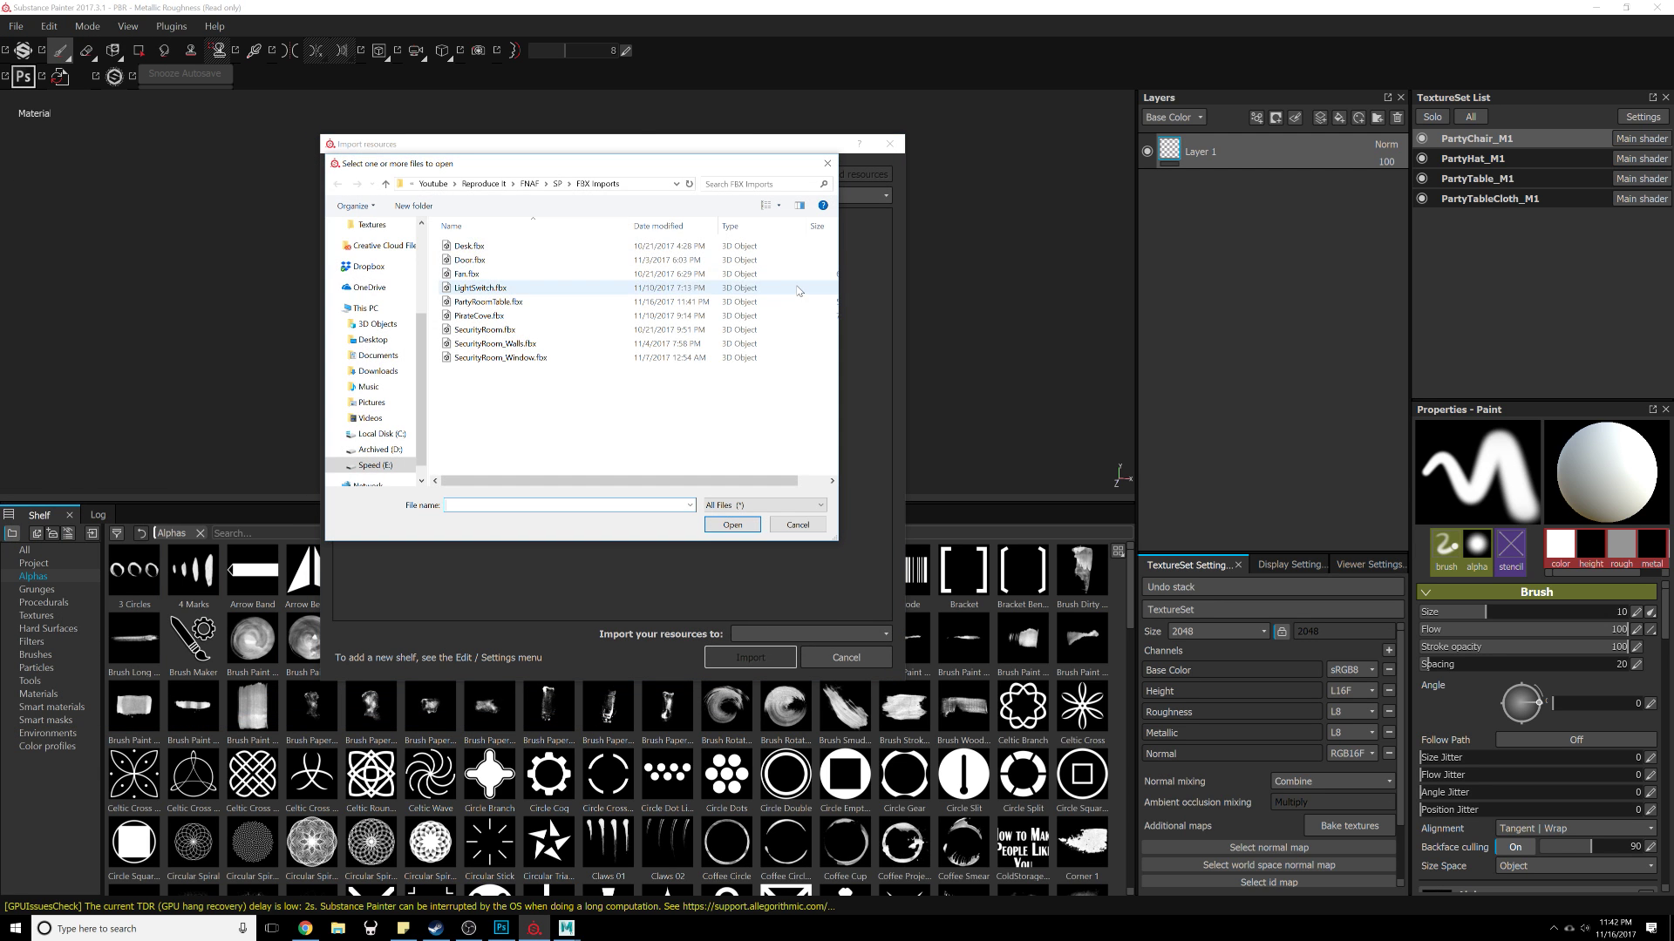
pyautogui.click(528, 184)
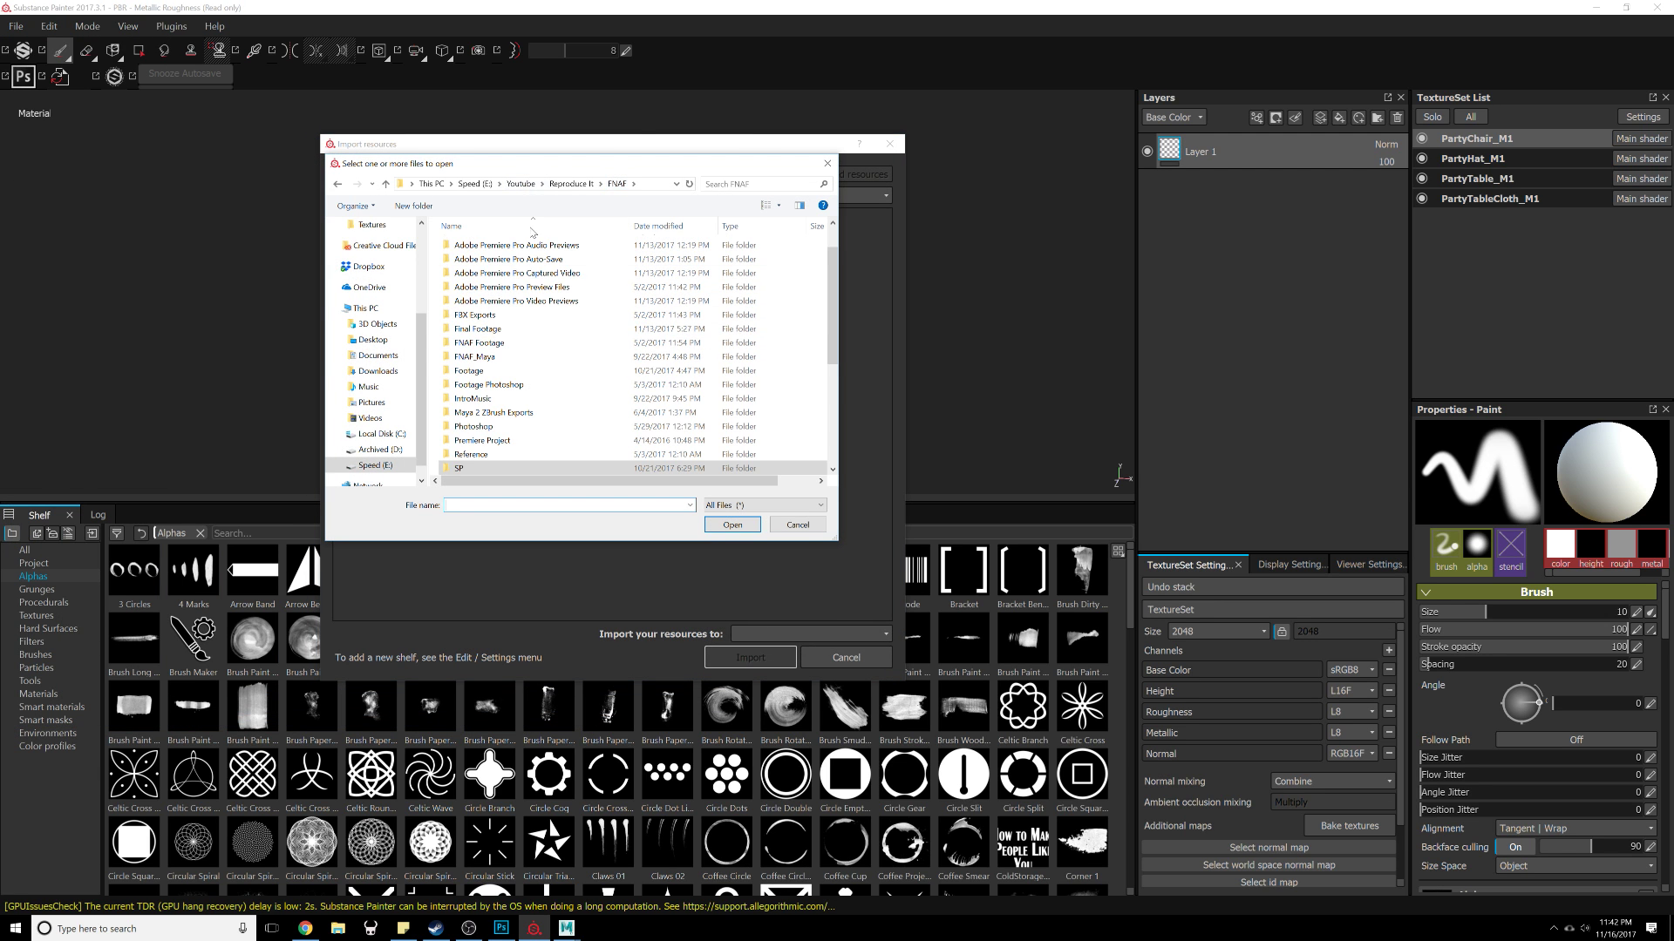
pyautogui.scroll(-4, 493, 392)
pyautogui.scroll(2, 492, 399)
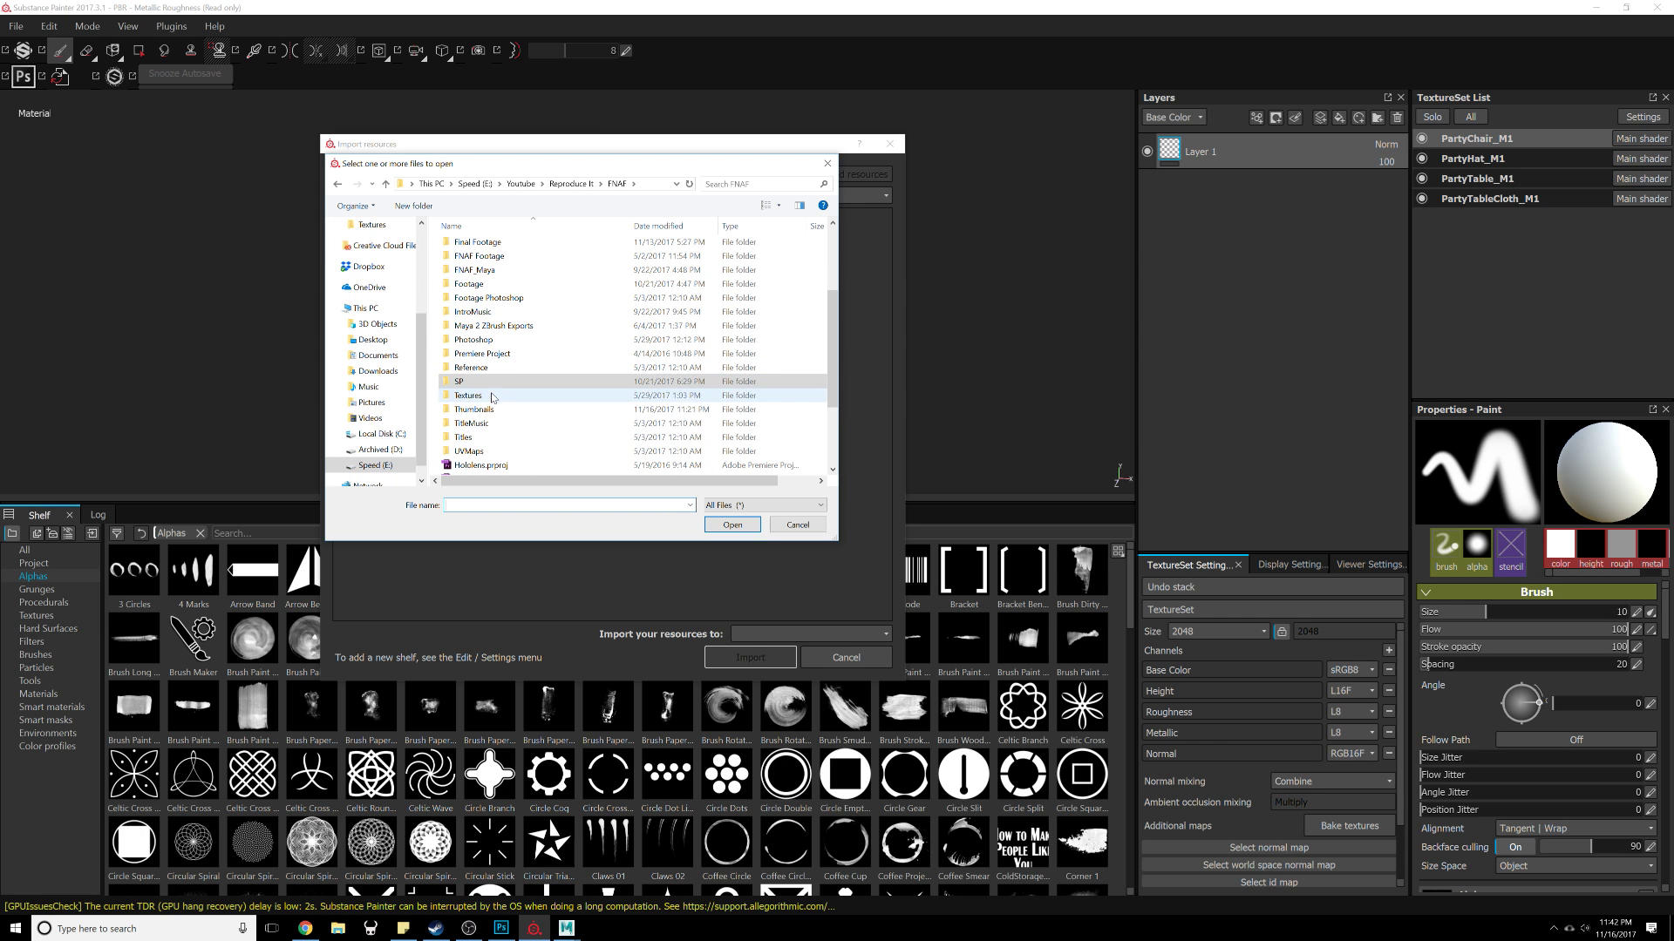
pyautogui.doubleClick(504, 396)
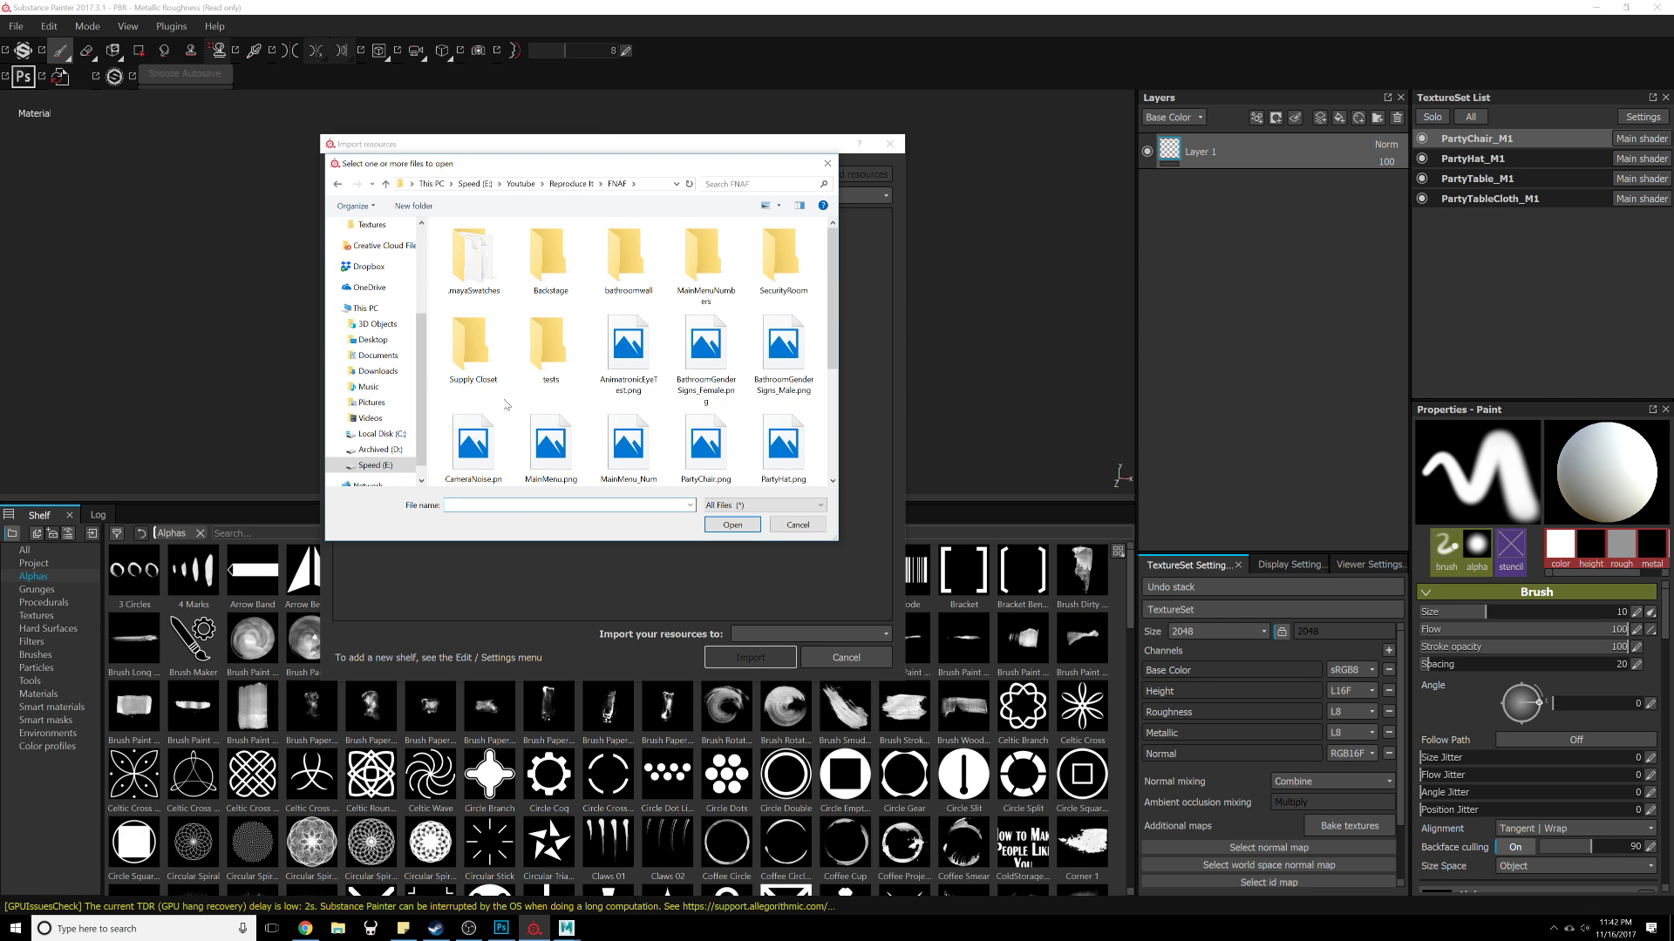
pyautogui.scroll(-2, 804, 306)
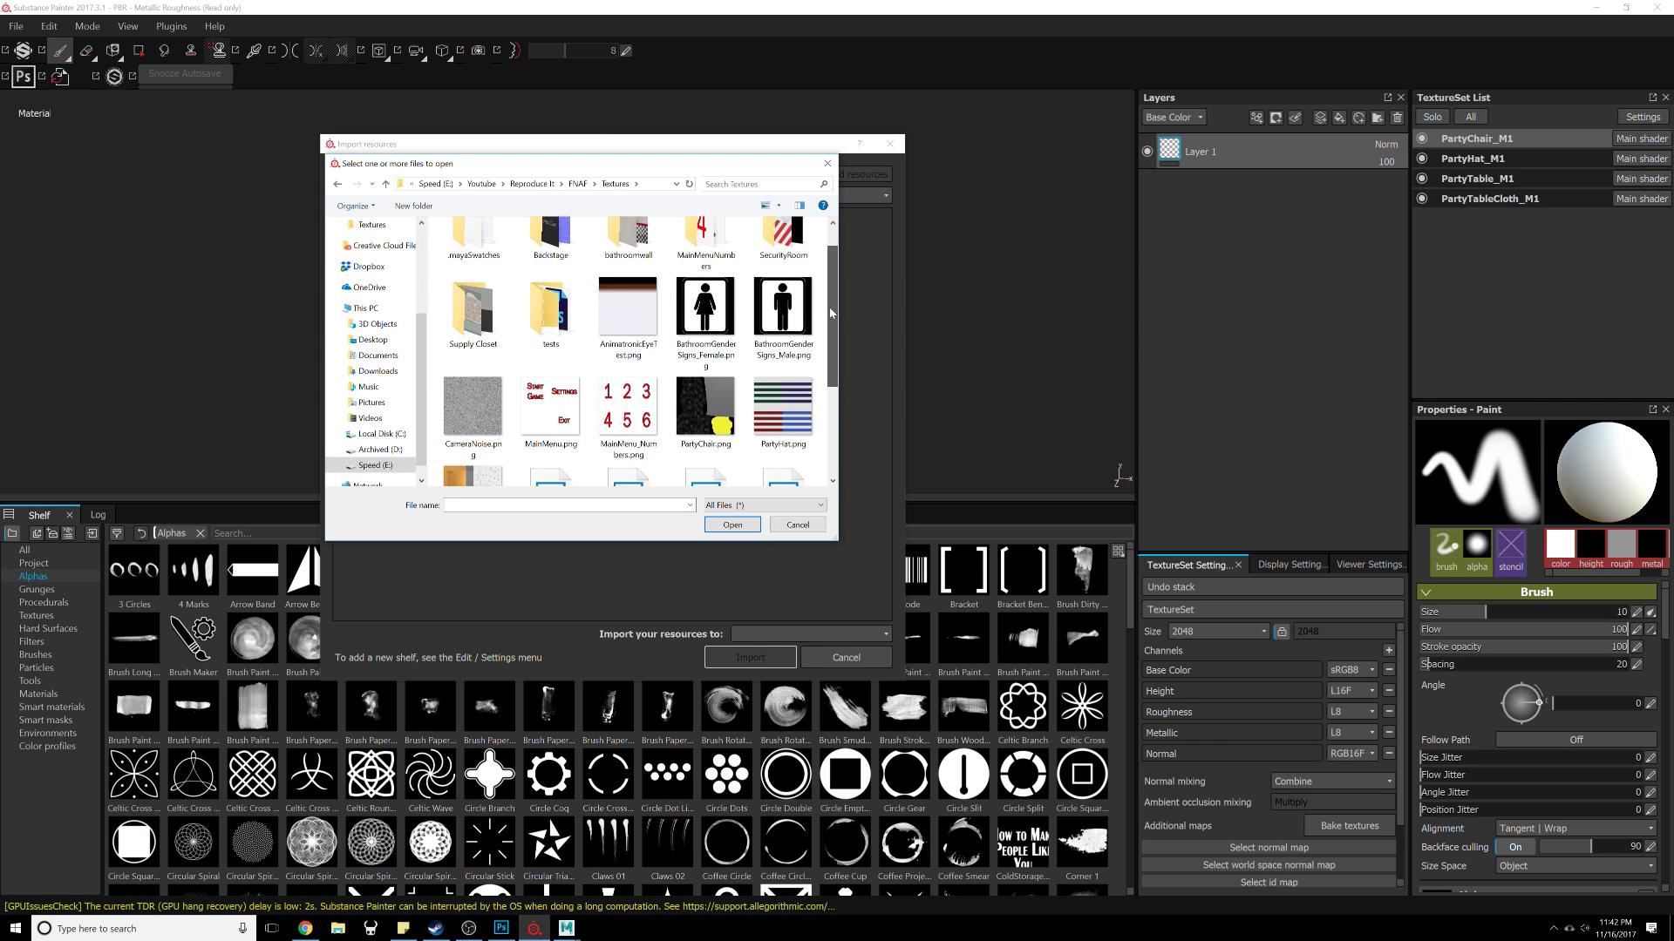
pyautogui.click(783, 259)
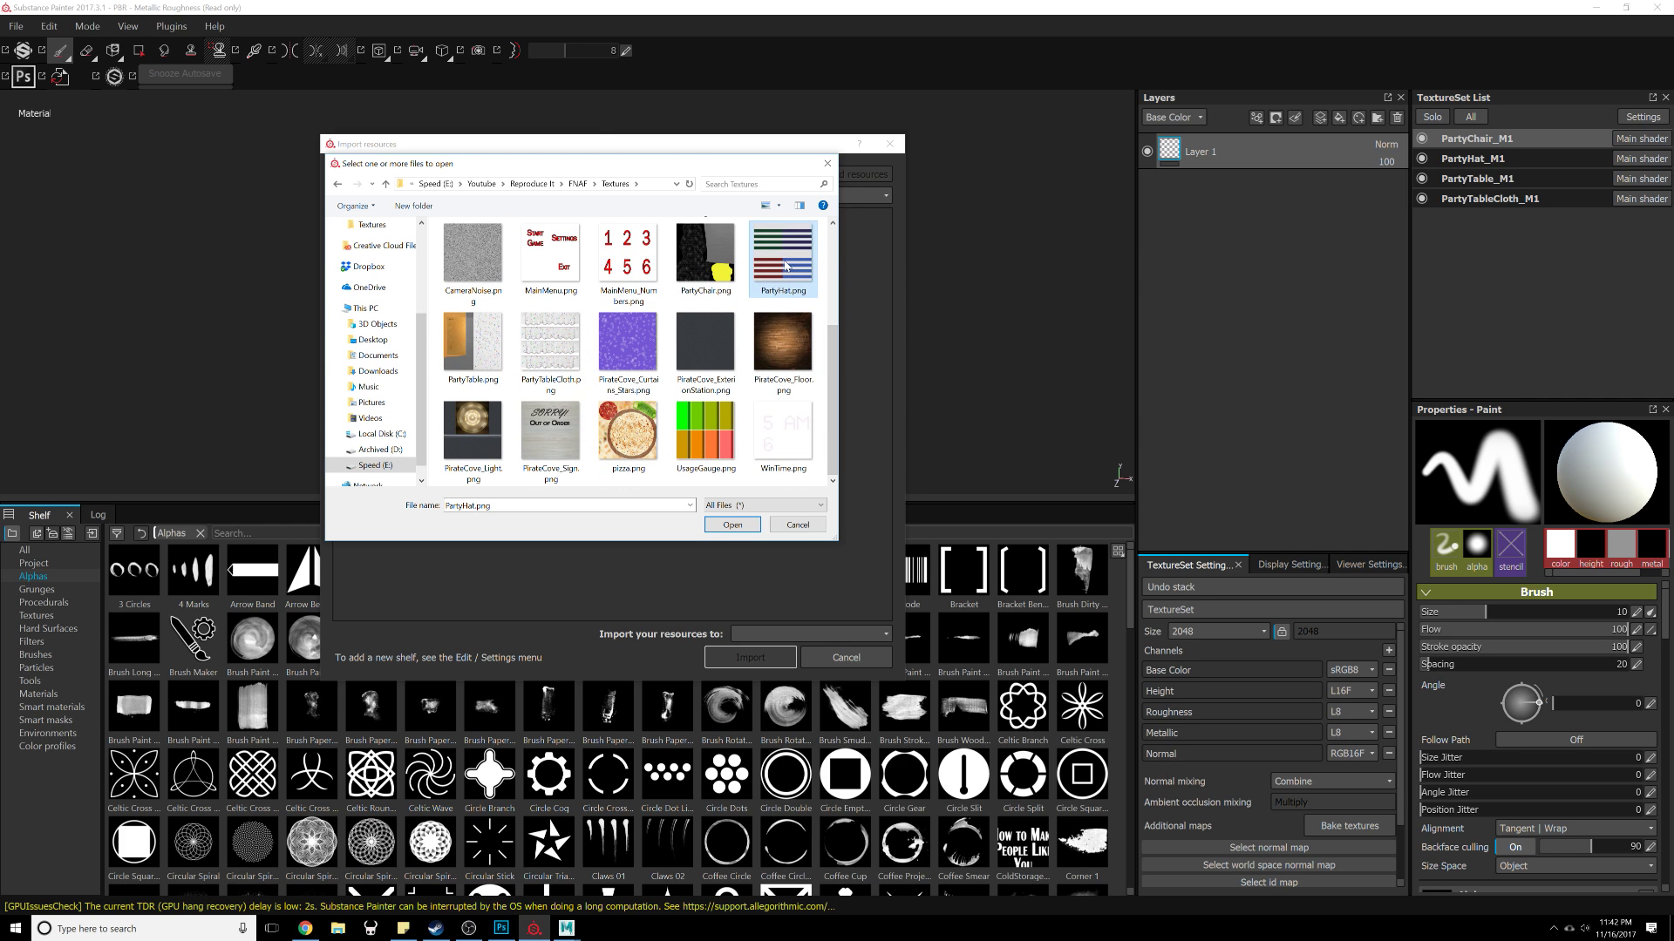
pyautogui.keyDown('ctrl'); pyautogui.click(725, 261); pyautogui.keyUp('ctrl')
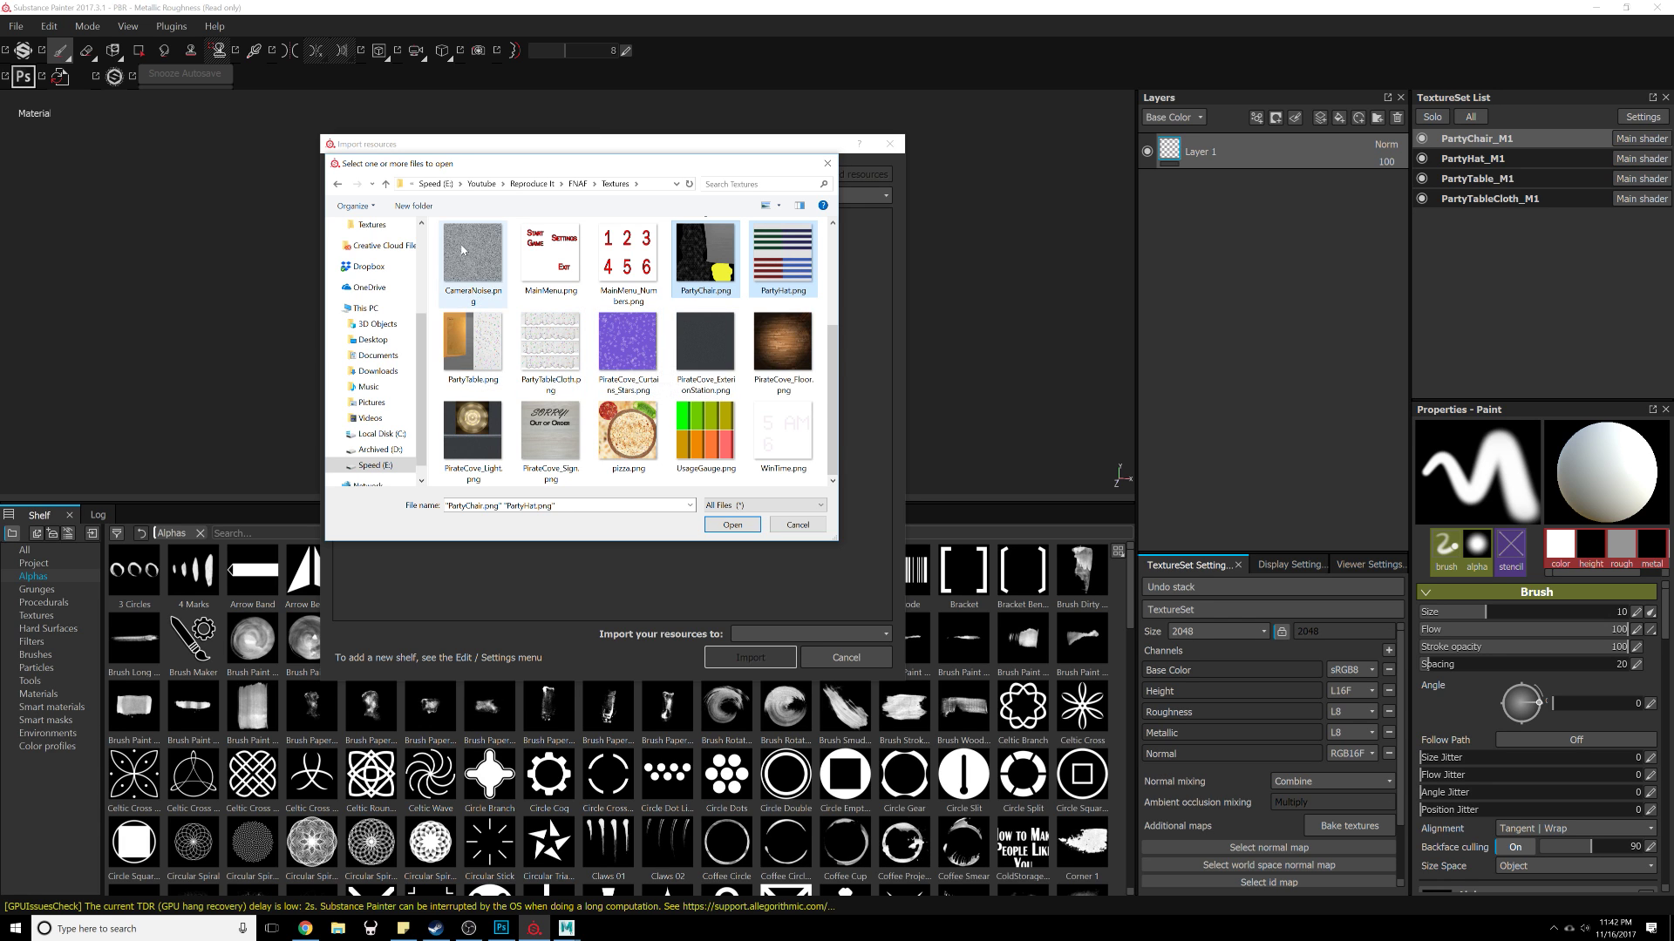
pyautogui.moveTo(835, 451)
pyautogui.mouseDown()
pyautogui.moveTo(840, 339)
pyautogui.moveTo(836, 455)
pyautogui.mouseUp()
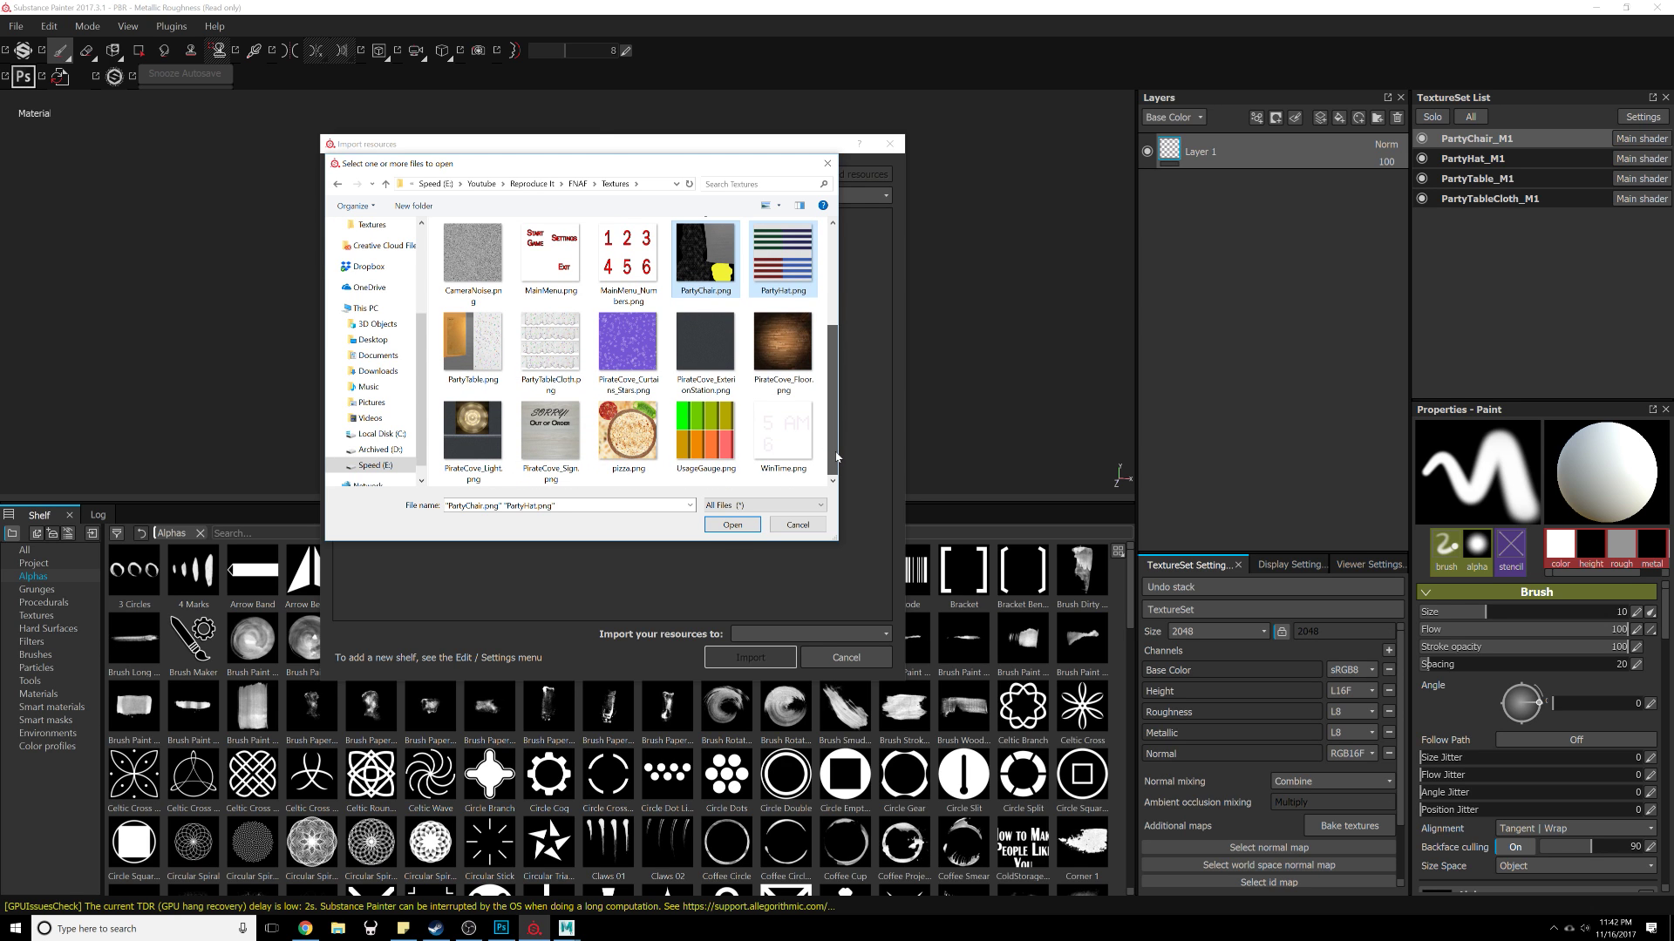
pyautogui.moveTo(836, 458)
pyautogui.mouseDown()
pyautogui.moveTo(836, 380)
pyautogui.moveTo(834, 437)
pyautogui.mouseUp()
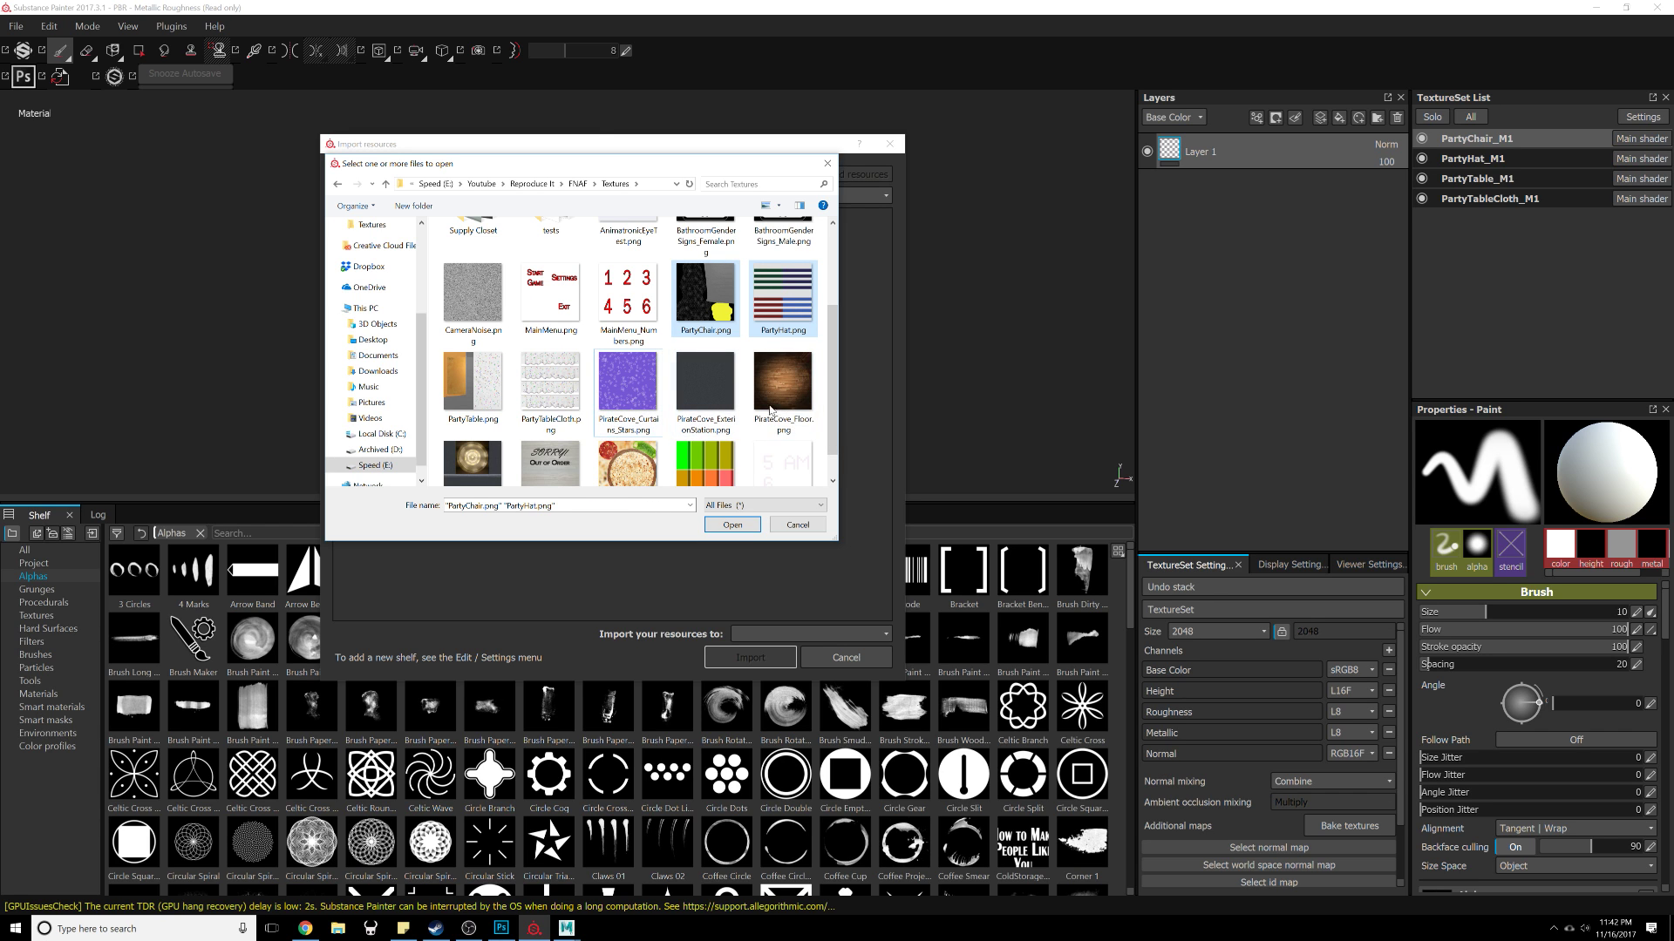
pyautogui.moveTo(835, 422); pyautogui.dragTo(840, 325)
pyautogui.click(733, 525)
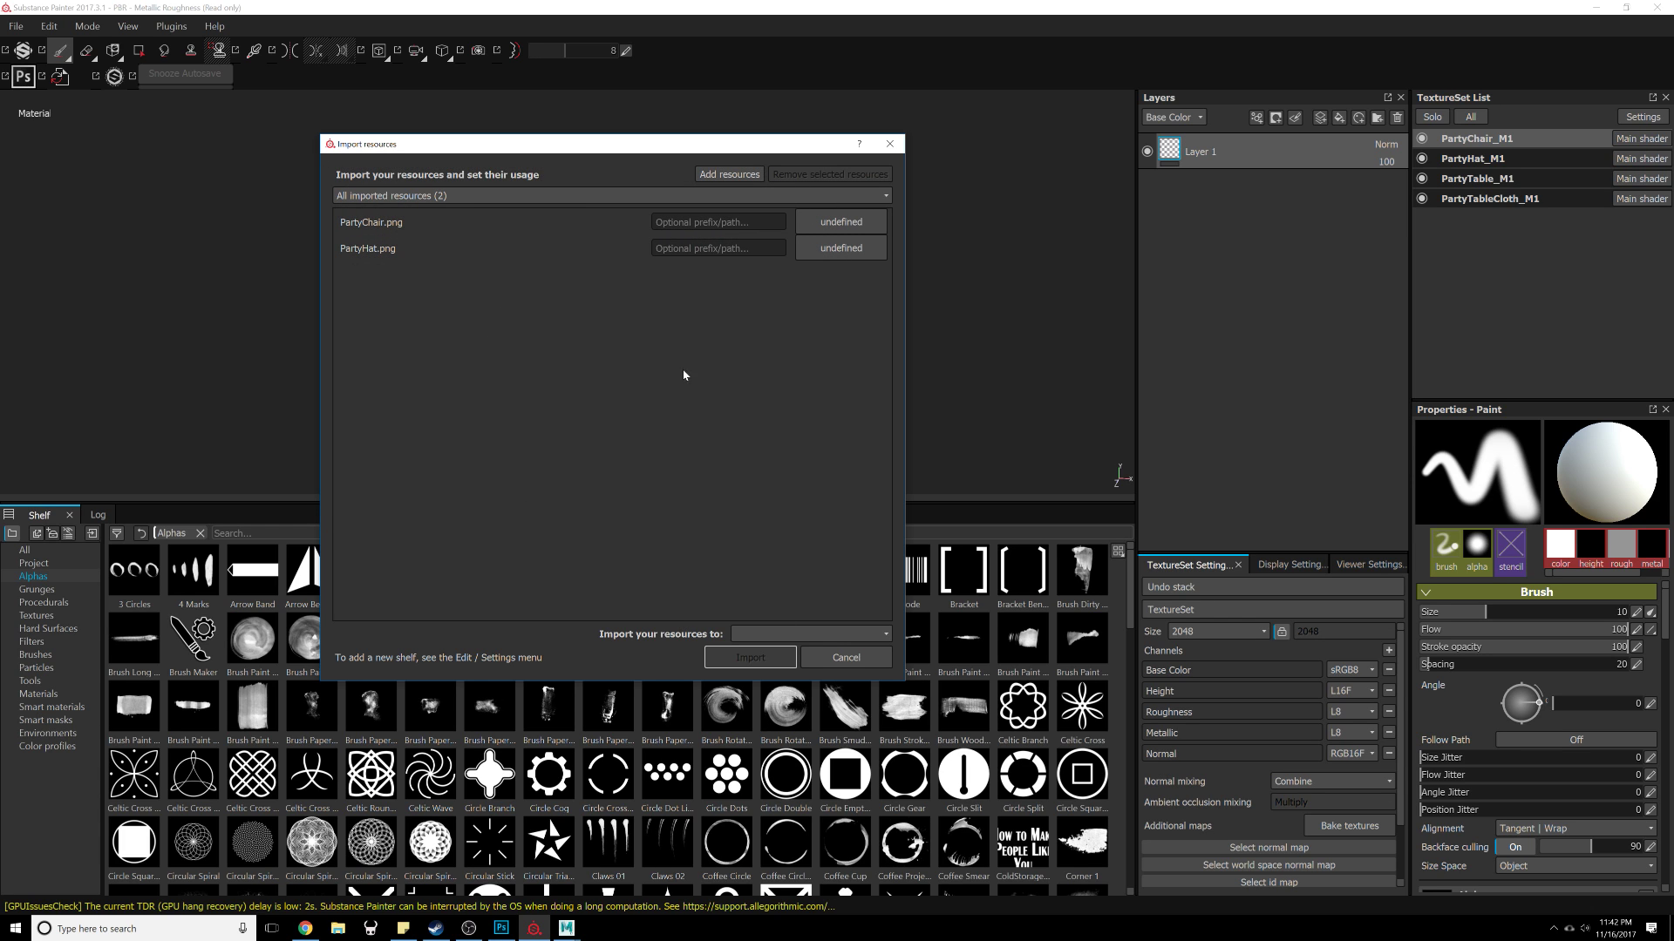
# Step: Browse the project folders for the other party room texture images to add
pyautogui.click(469, 195)
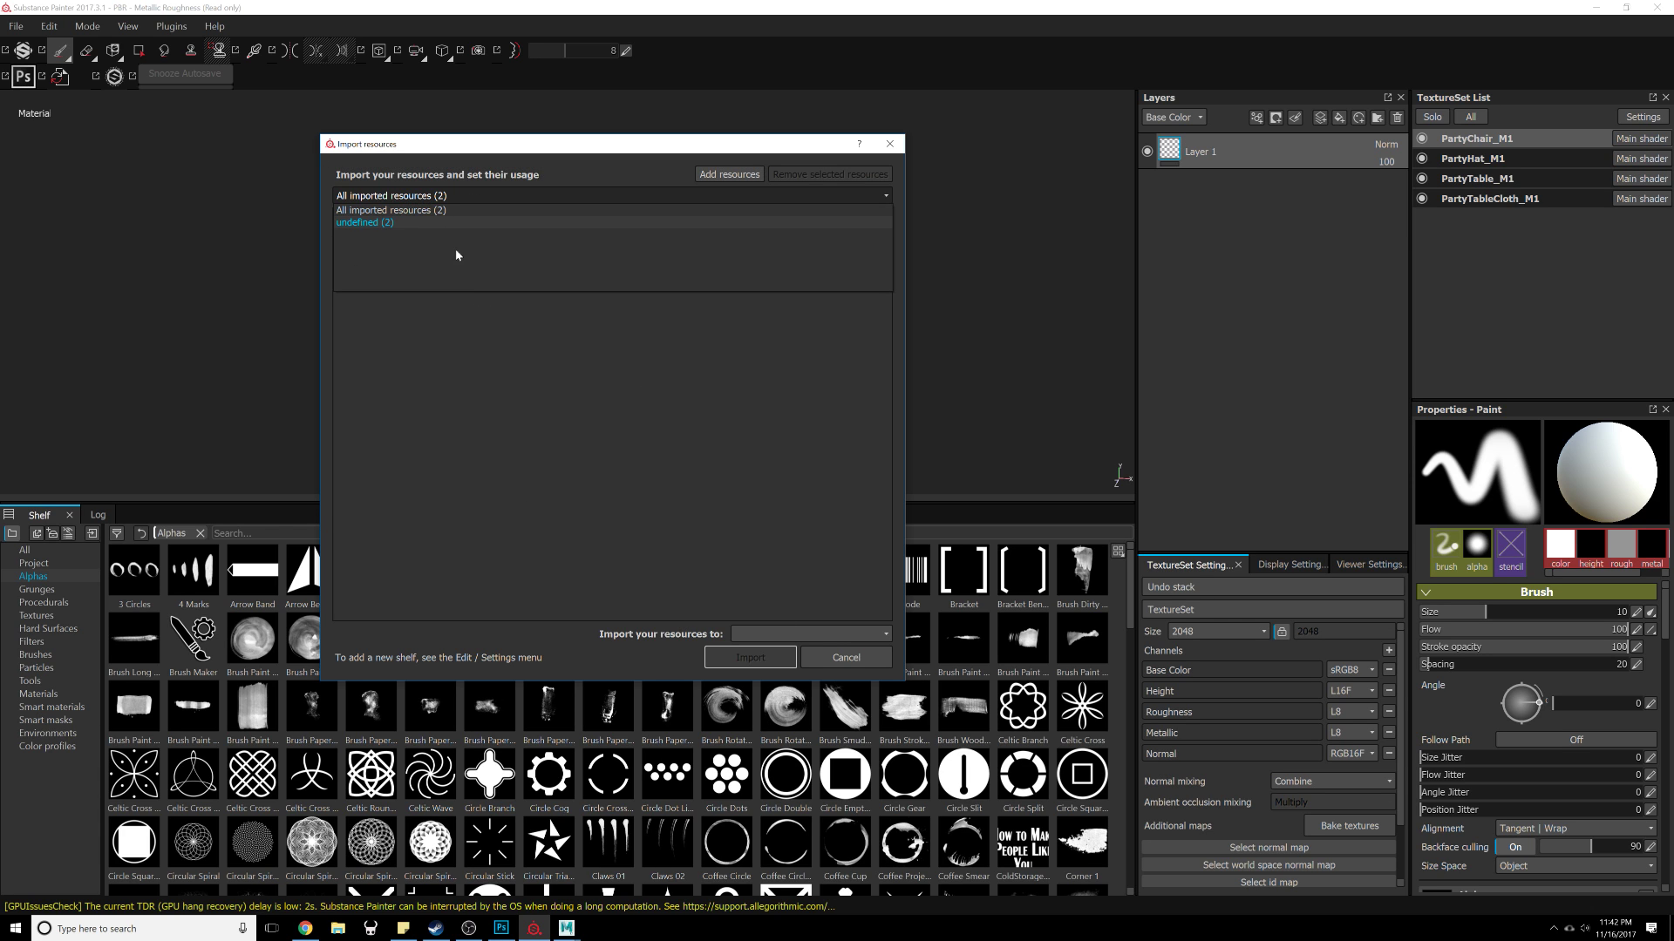
pyautogui.click(437, 212)
pyautogui.click(729, 175)
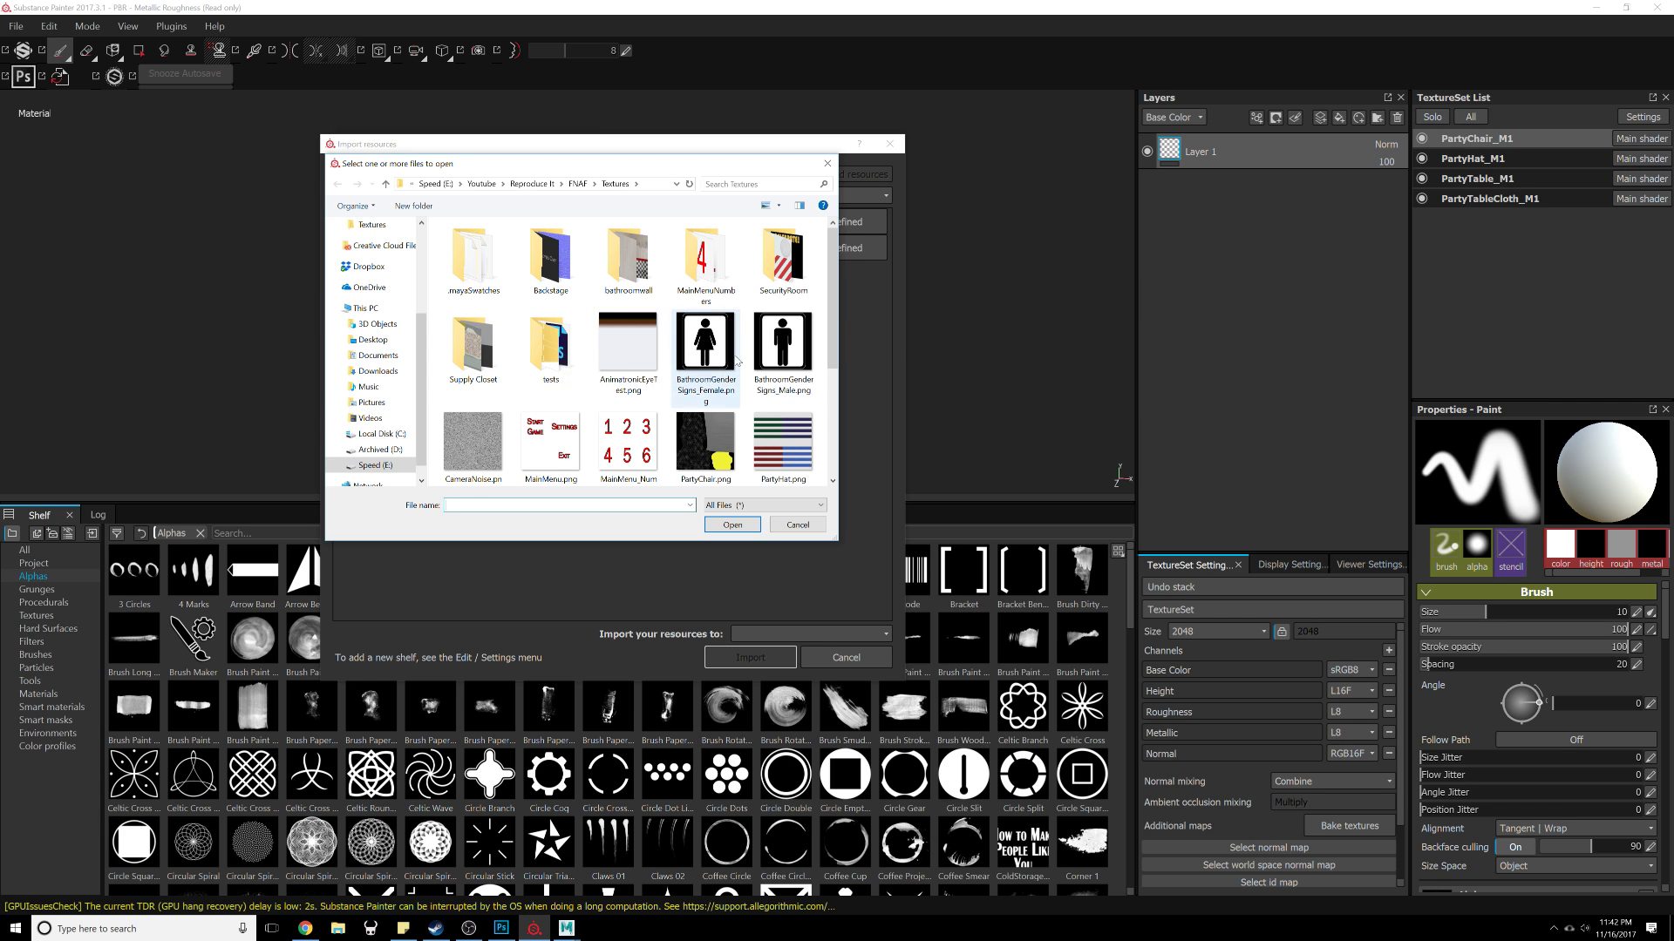
pyautogui.moveTo(833, 324); pyautogui.dragTo(834, 425)
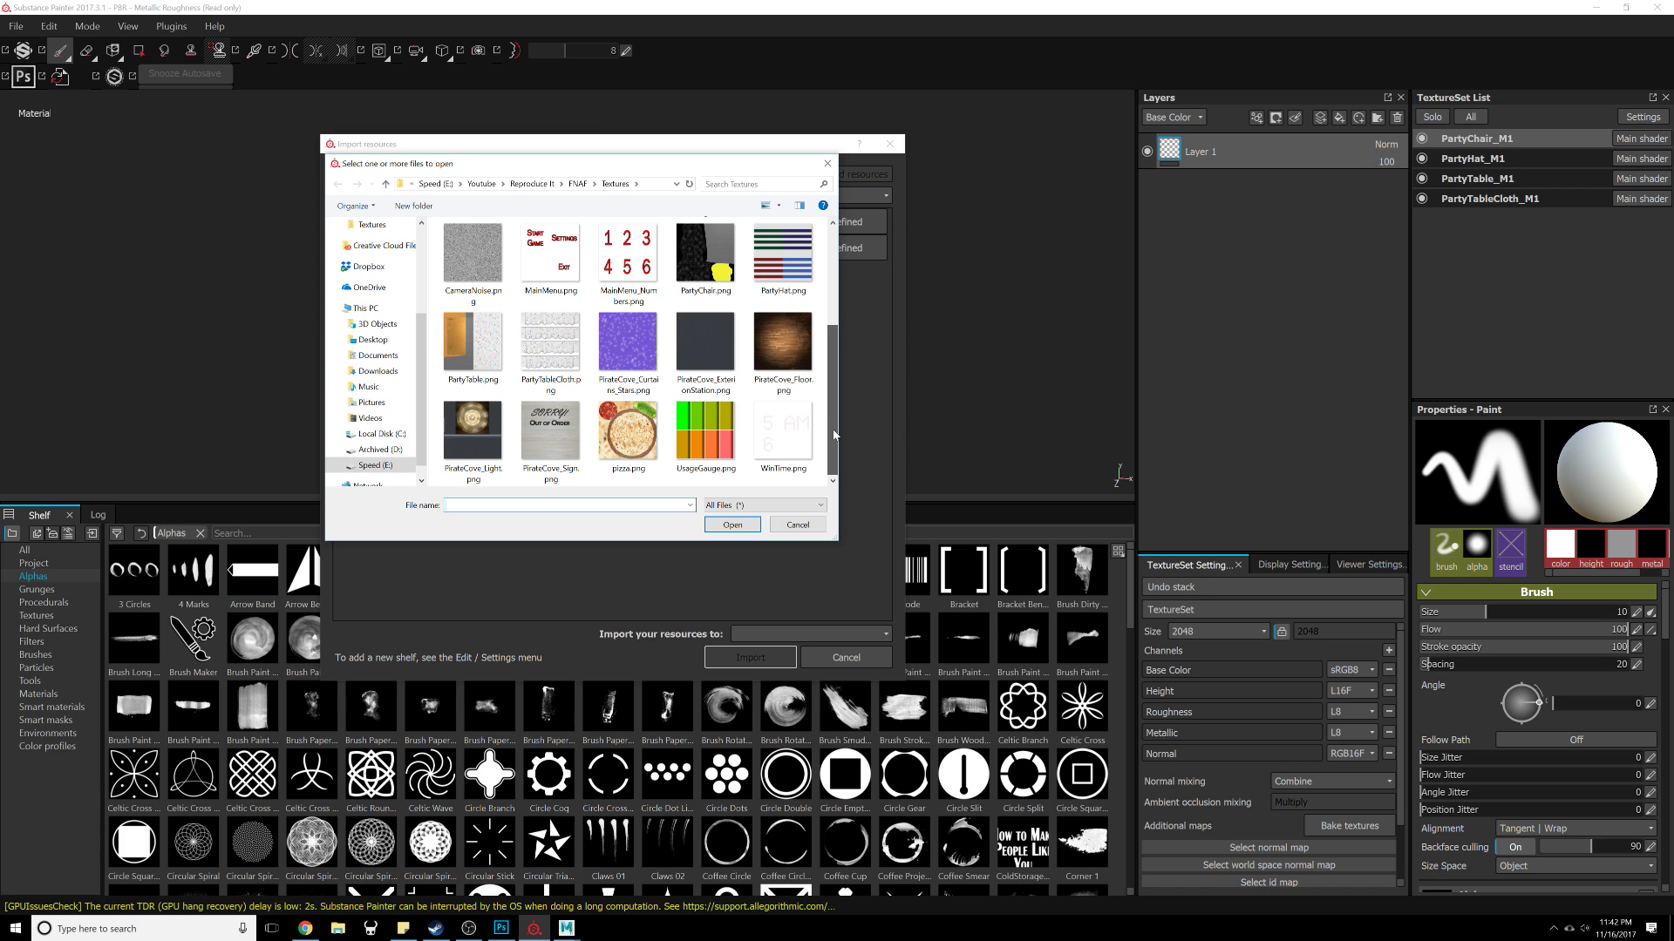
pyautogui.click(579, 184)
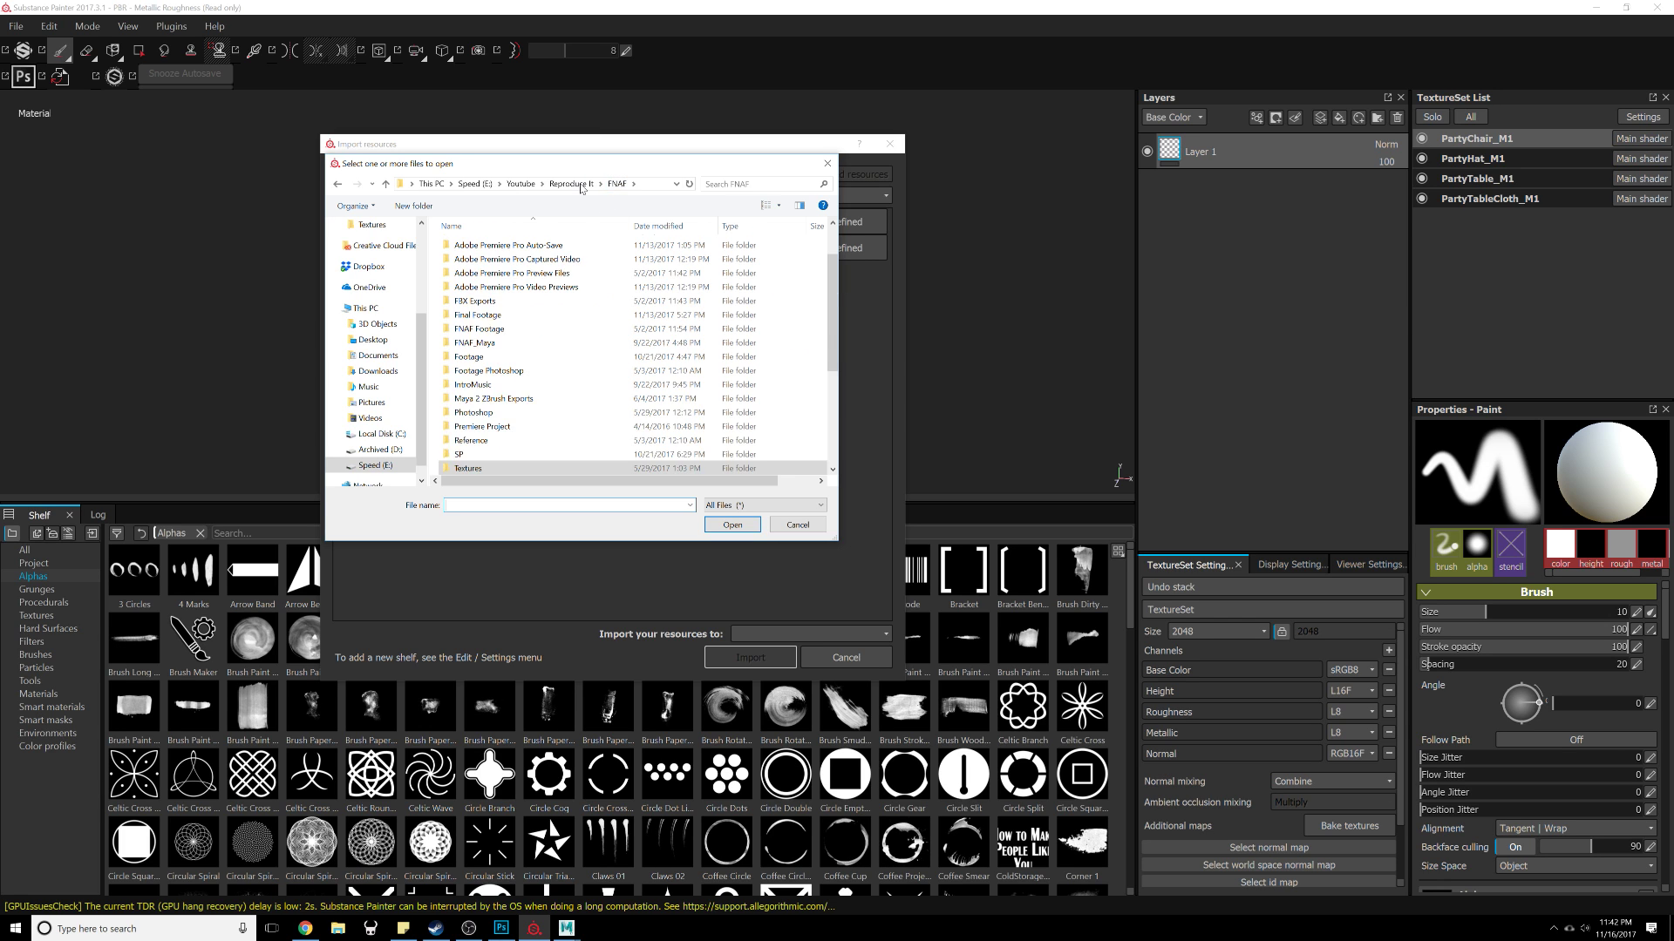
pyautogui.click(580, 185)
pyautogui.doubleClick(528, 304)
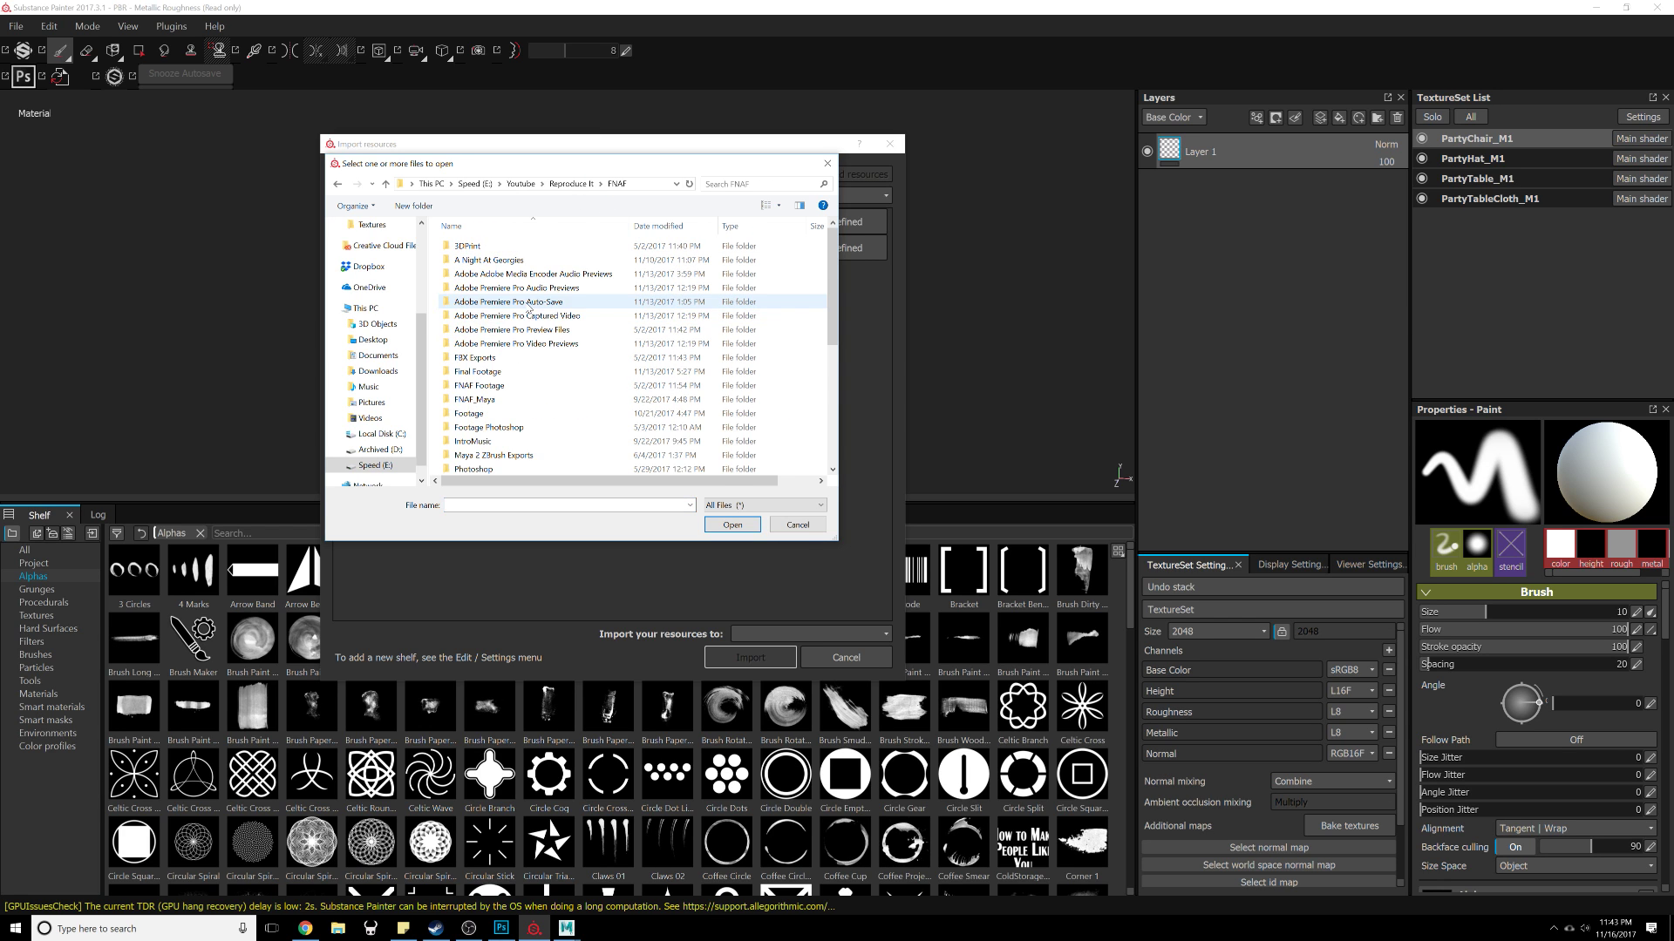
pyautogui.scroll(-2, 527, 338)
pyautogui.scroll(-2, 520, 388)
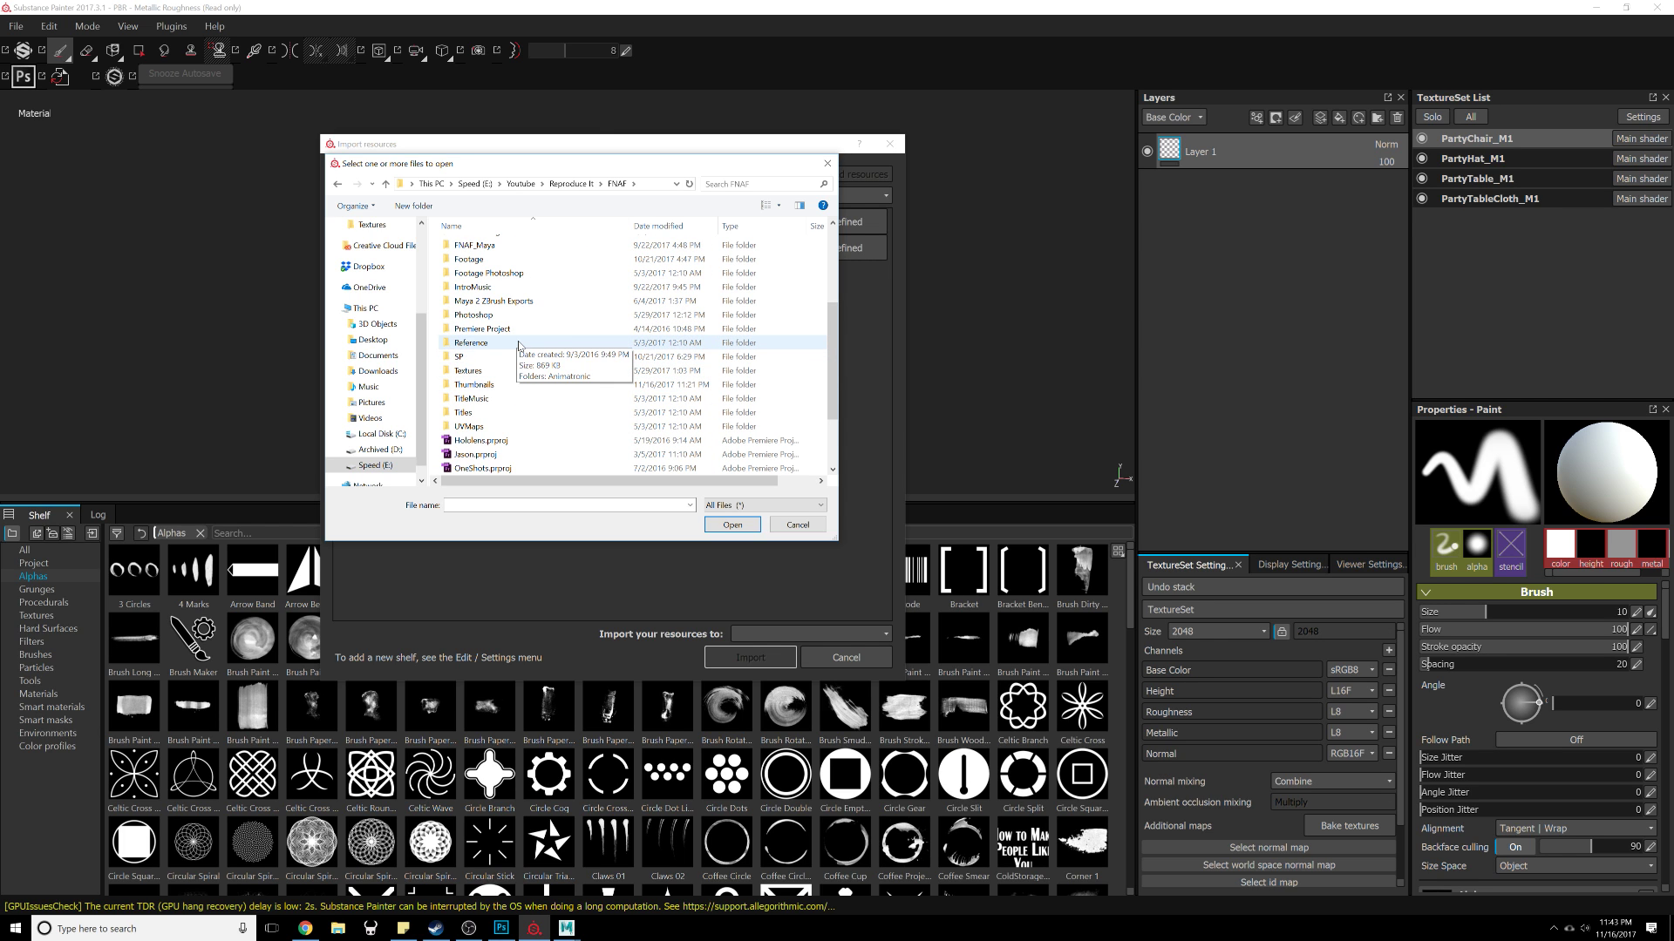
pyautogui.scroll(3, 522, 388)
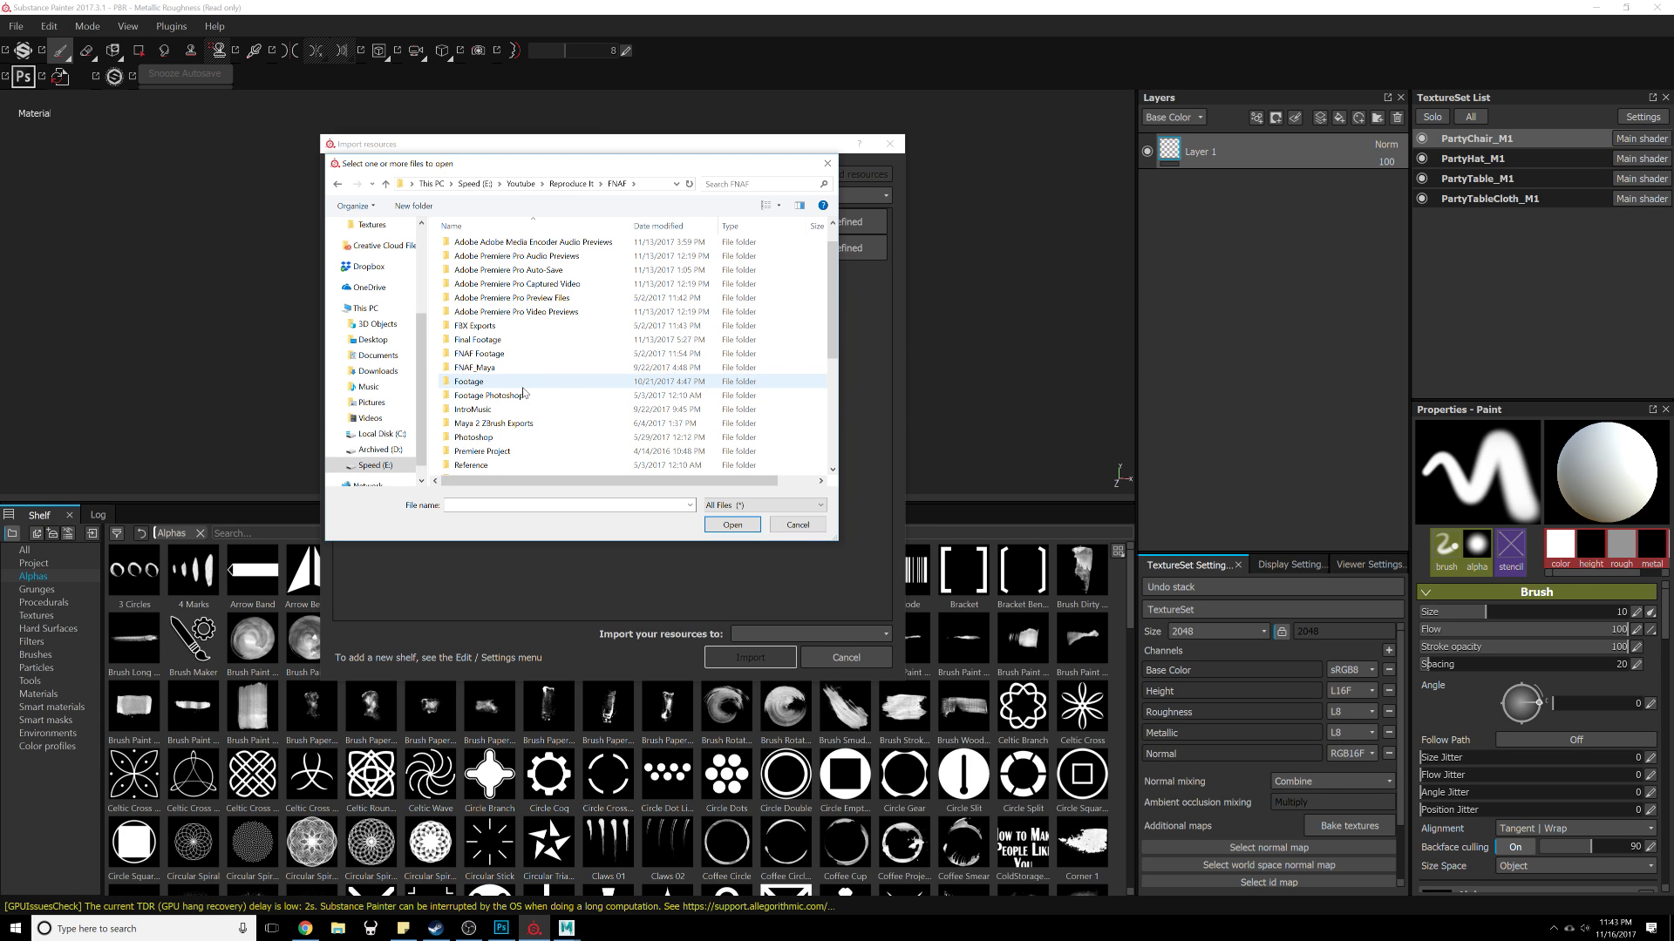
pyautogui.scroll(-1, 523, 389)
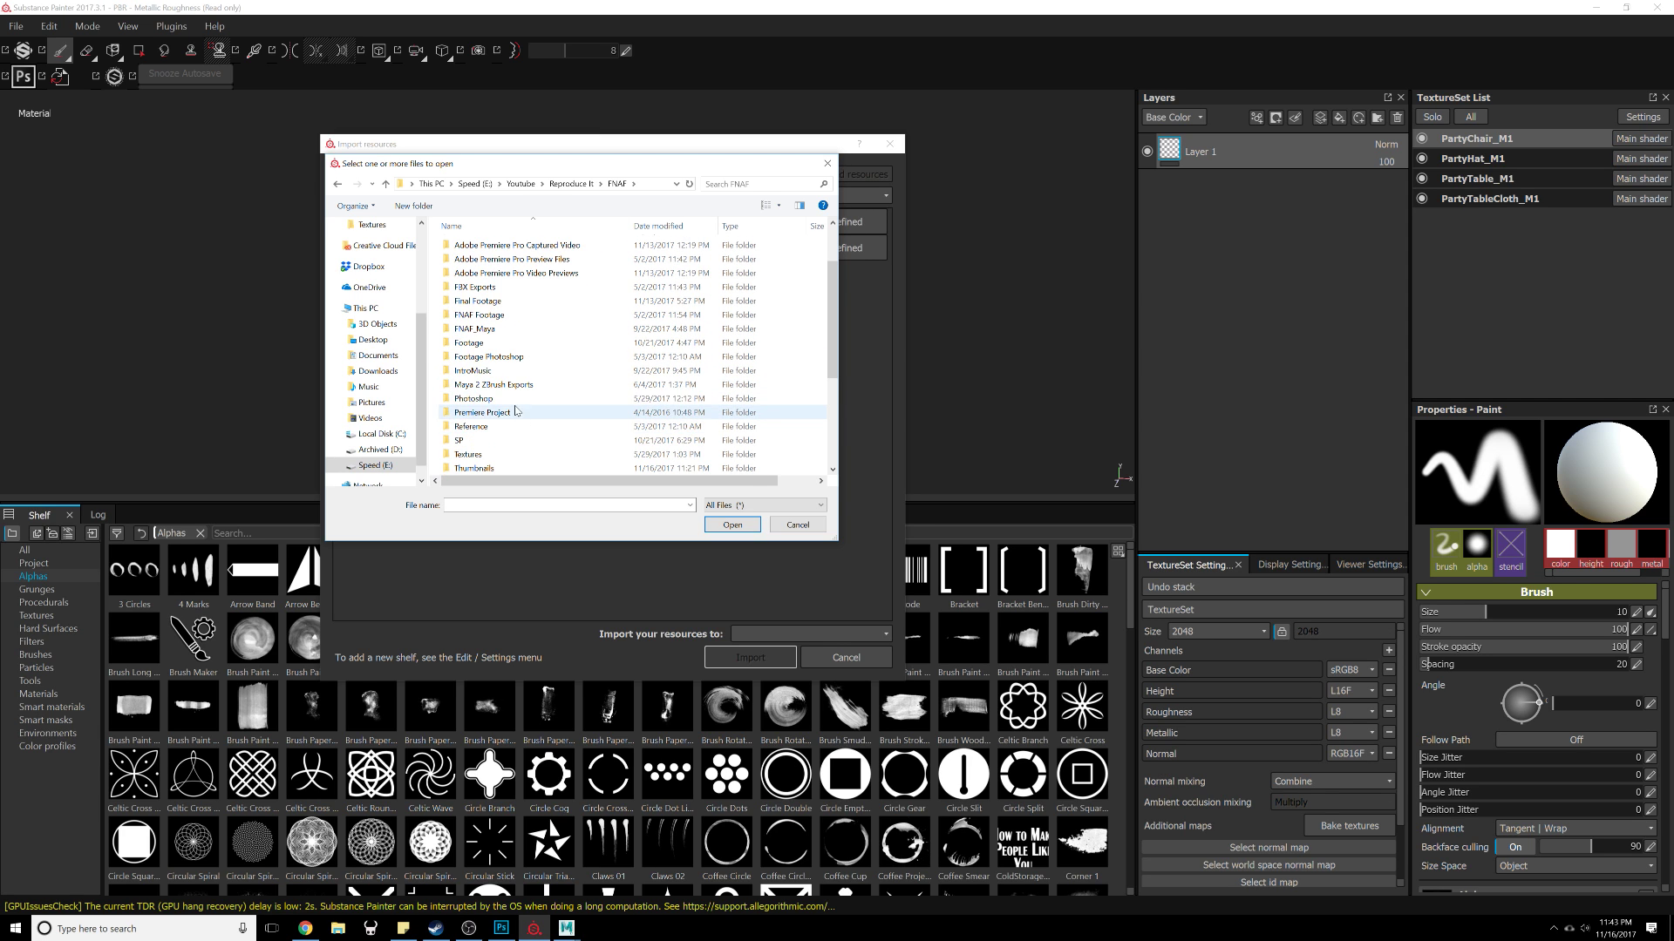
pyautogui.click(514, 401)
pyautogui.doubleClick(514, 399)
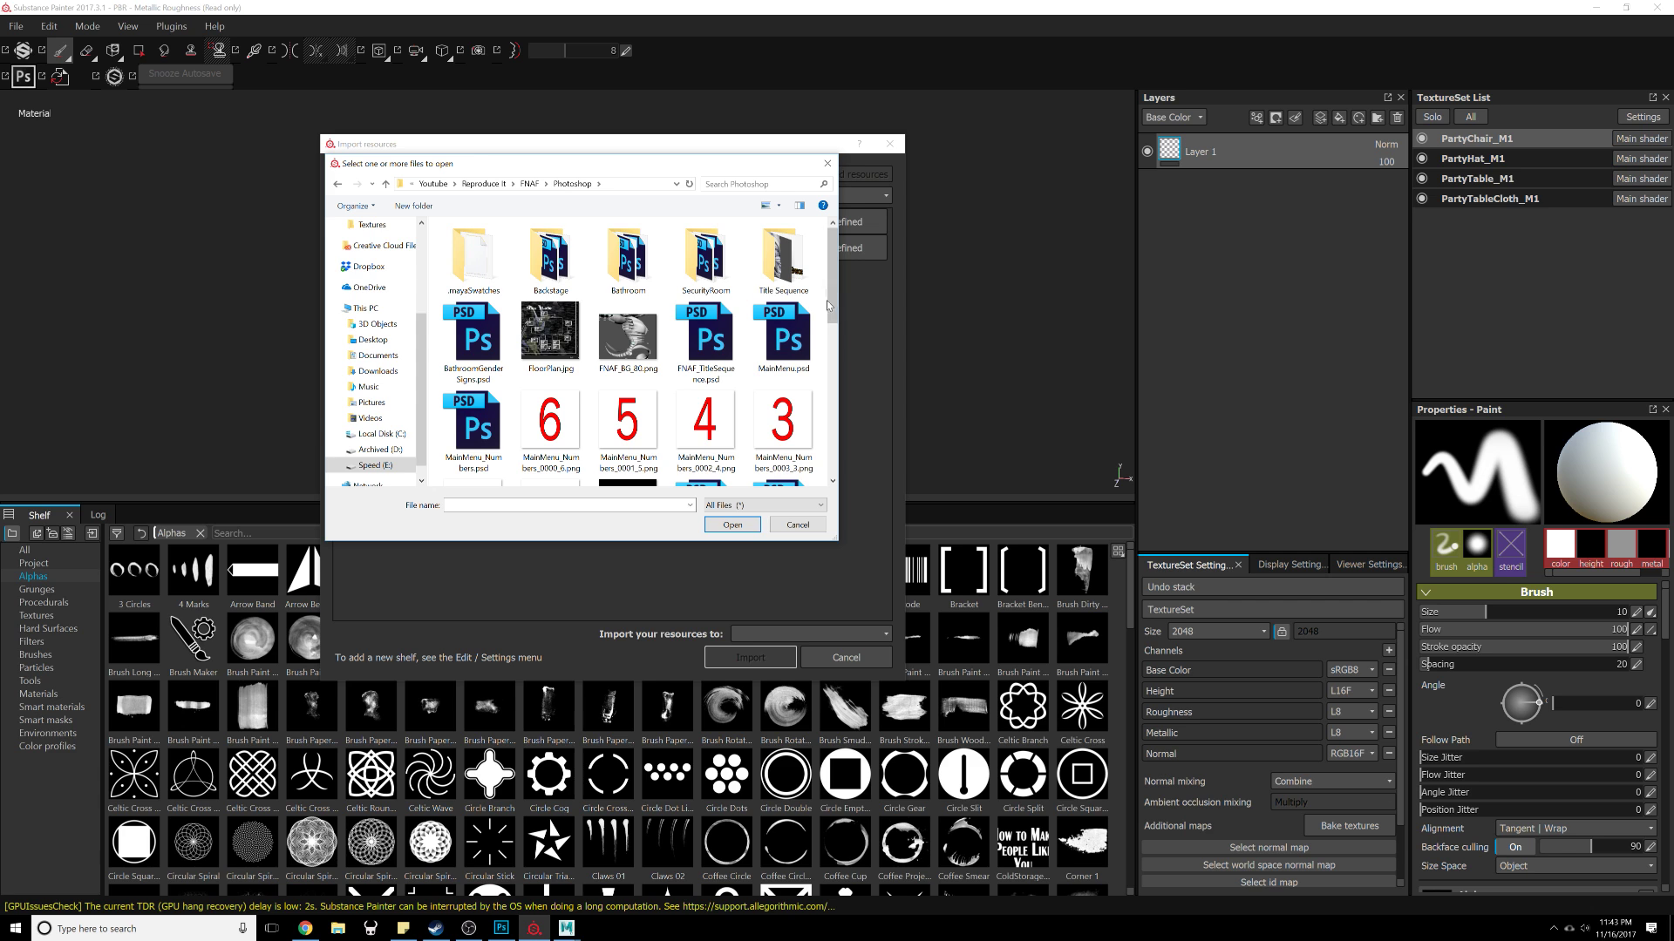
pyautogui.moveTo(835, 322); pyautogui.dragTo(806, 499)
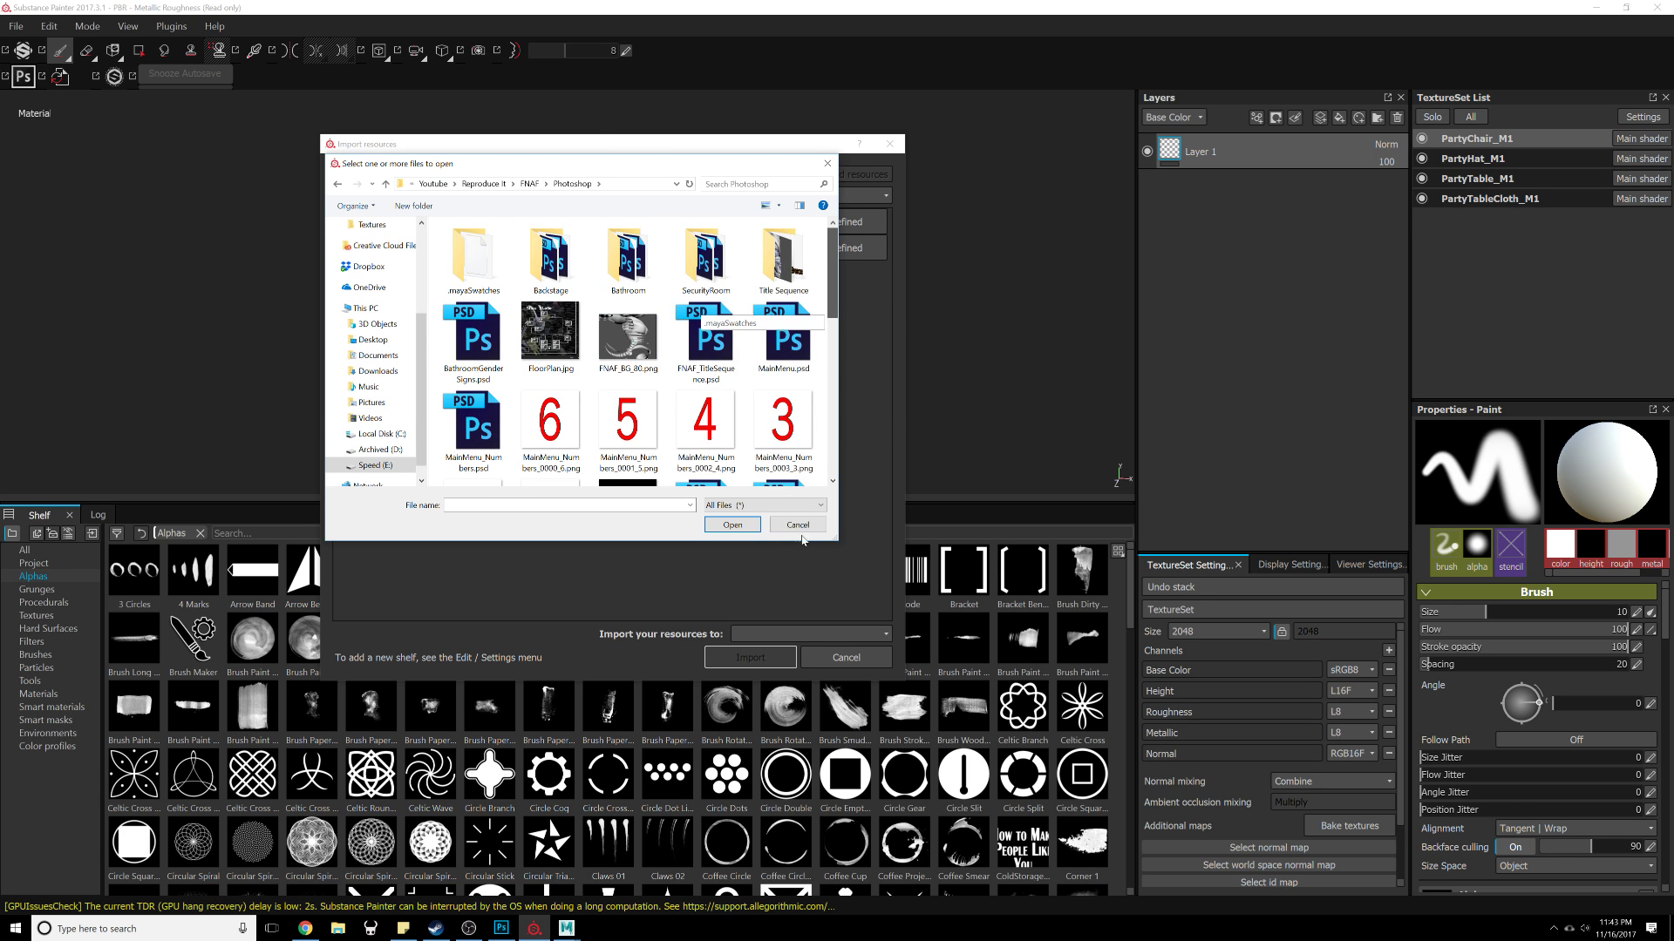
pyautogui.moveTo(832, 292)
pyautogui.mouseDown()
pyautogui.moveTo(829, 449)
pyautogui.moveTo(825, 288)
pyautogui.mouseUp()
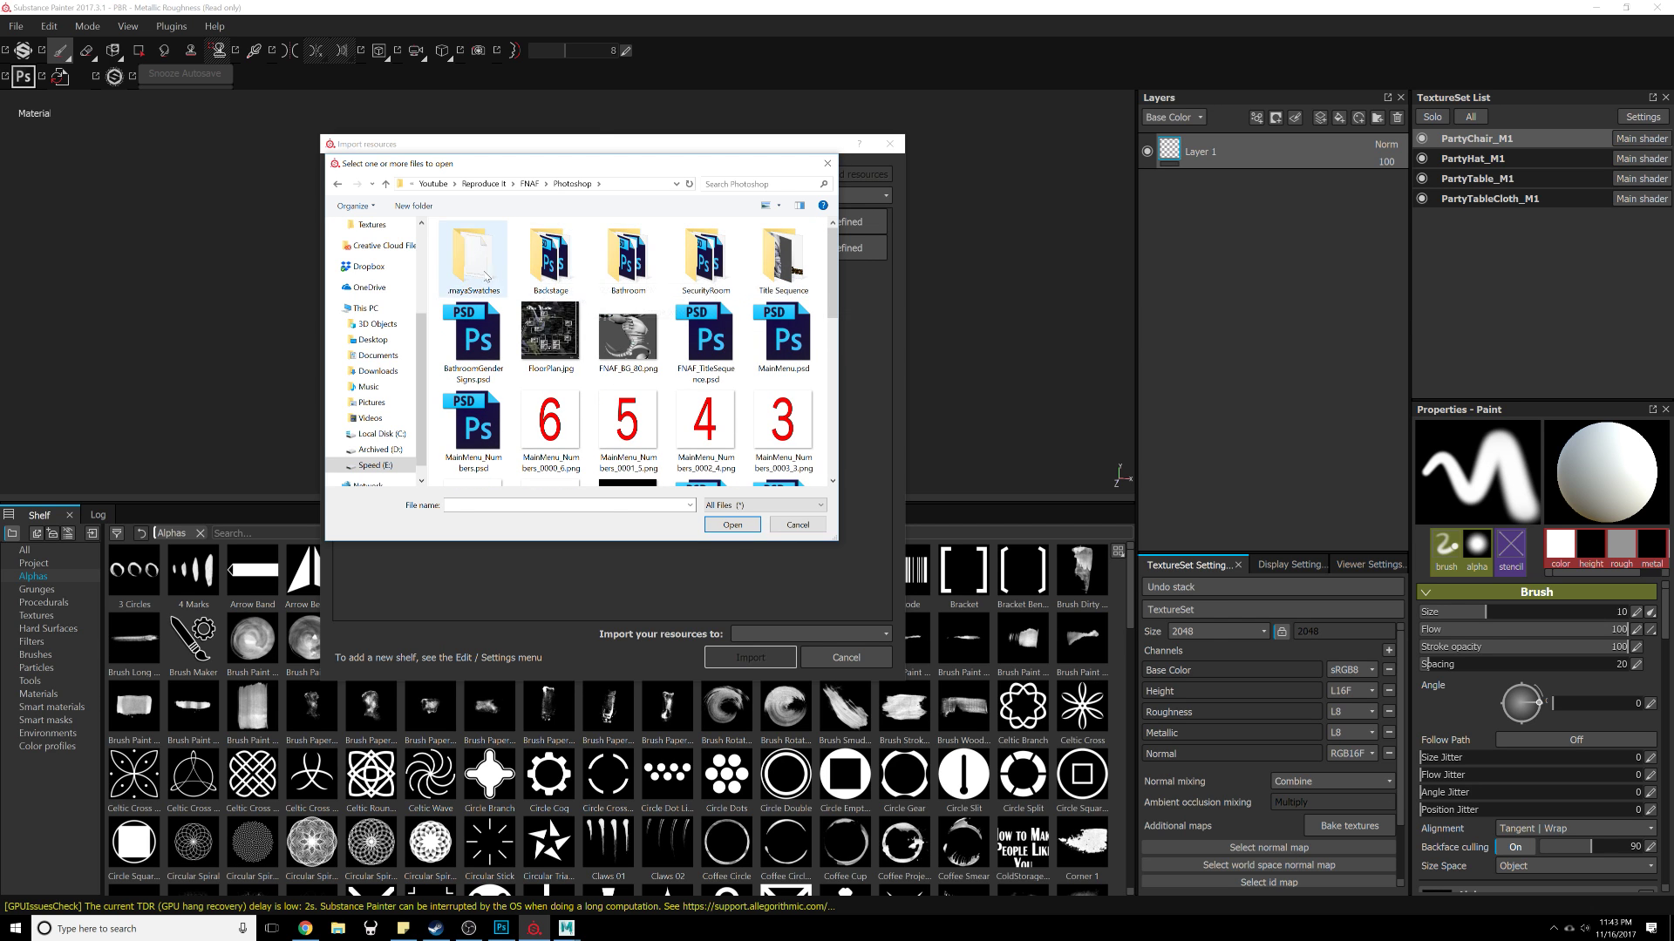
pyautogui.doubleClick(551, 261)
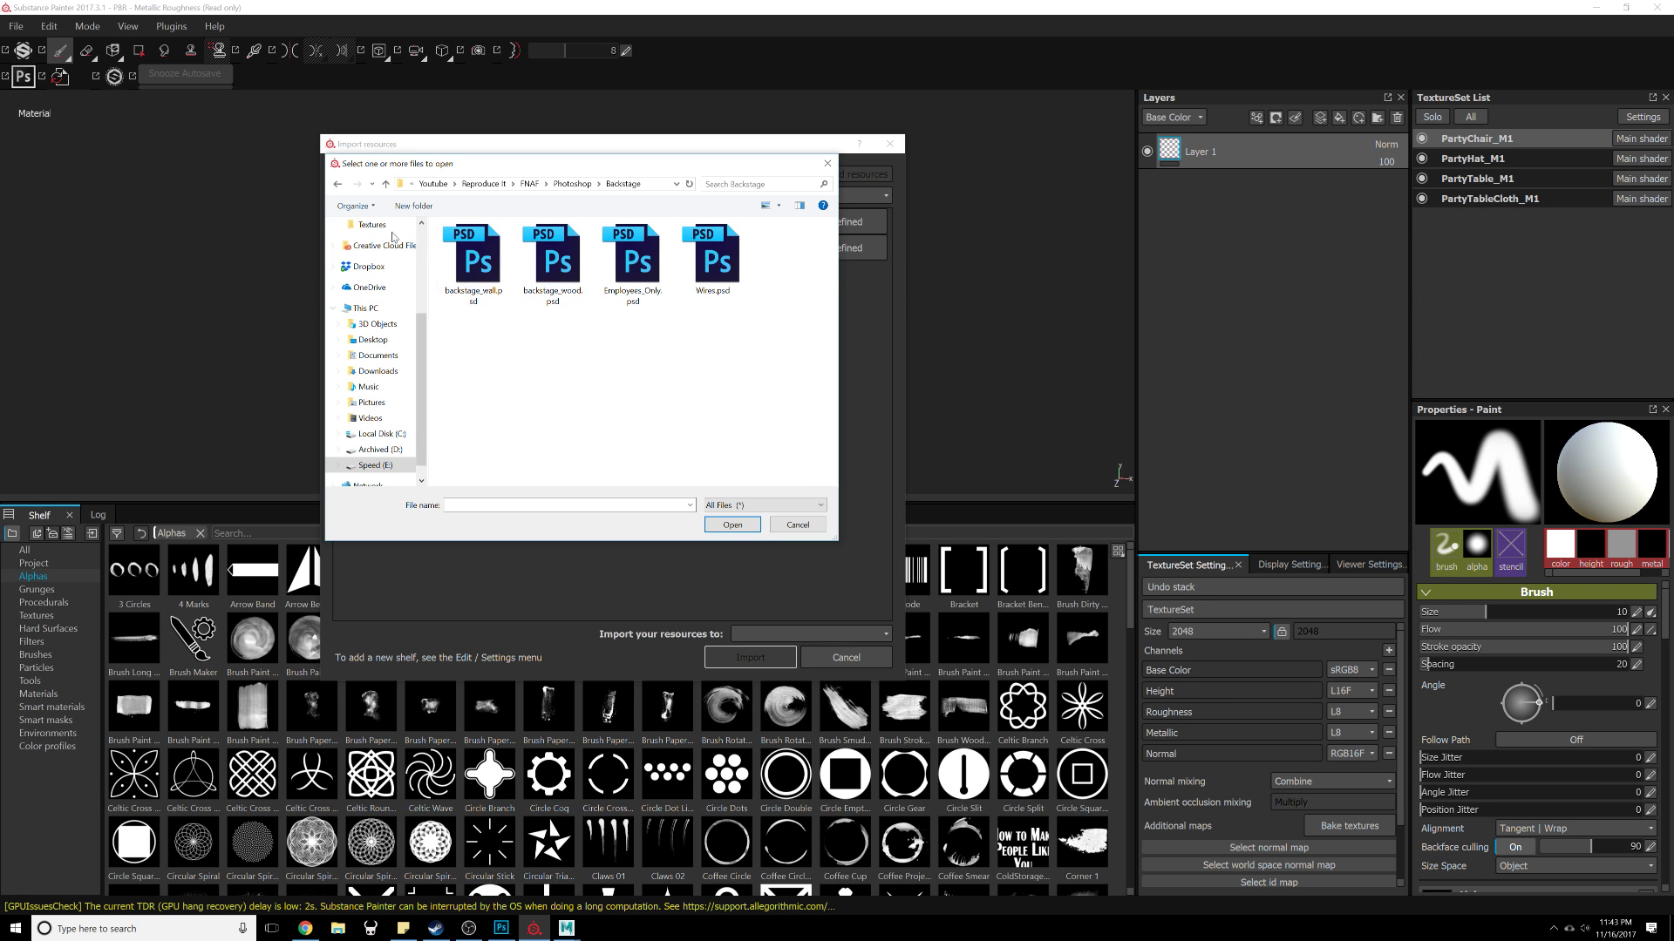
pyautogui.click(340, 186)
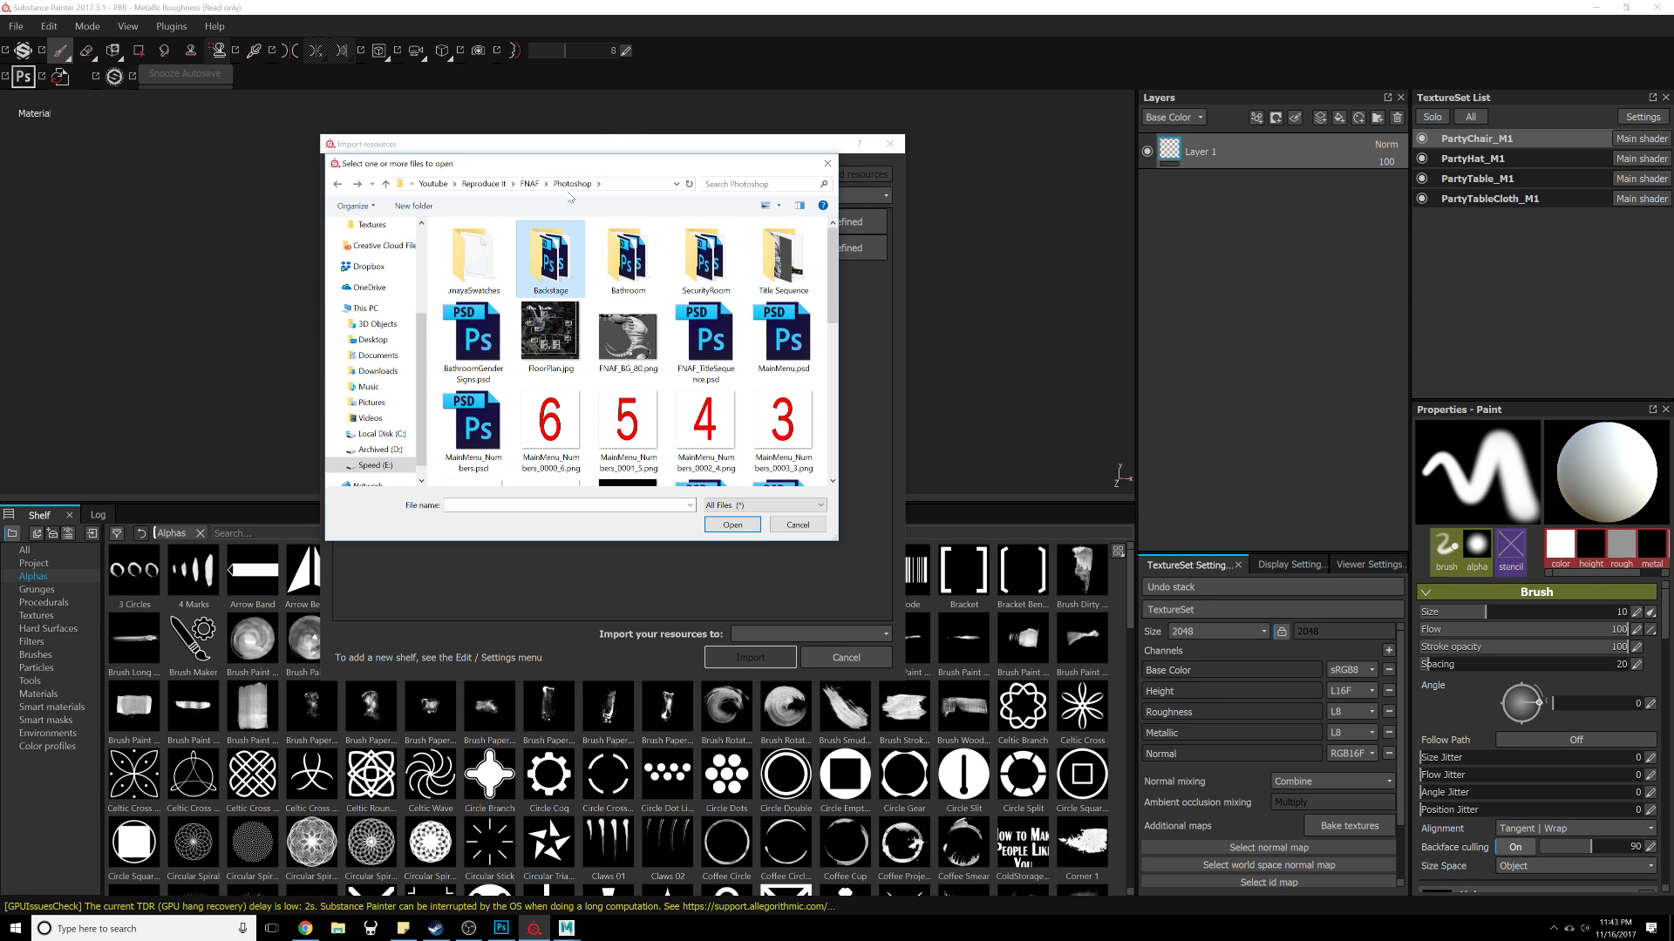
pyautogui.click(530, 185)
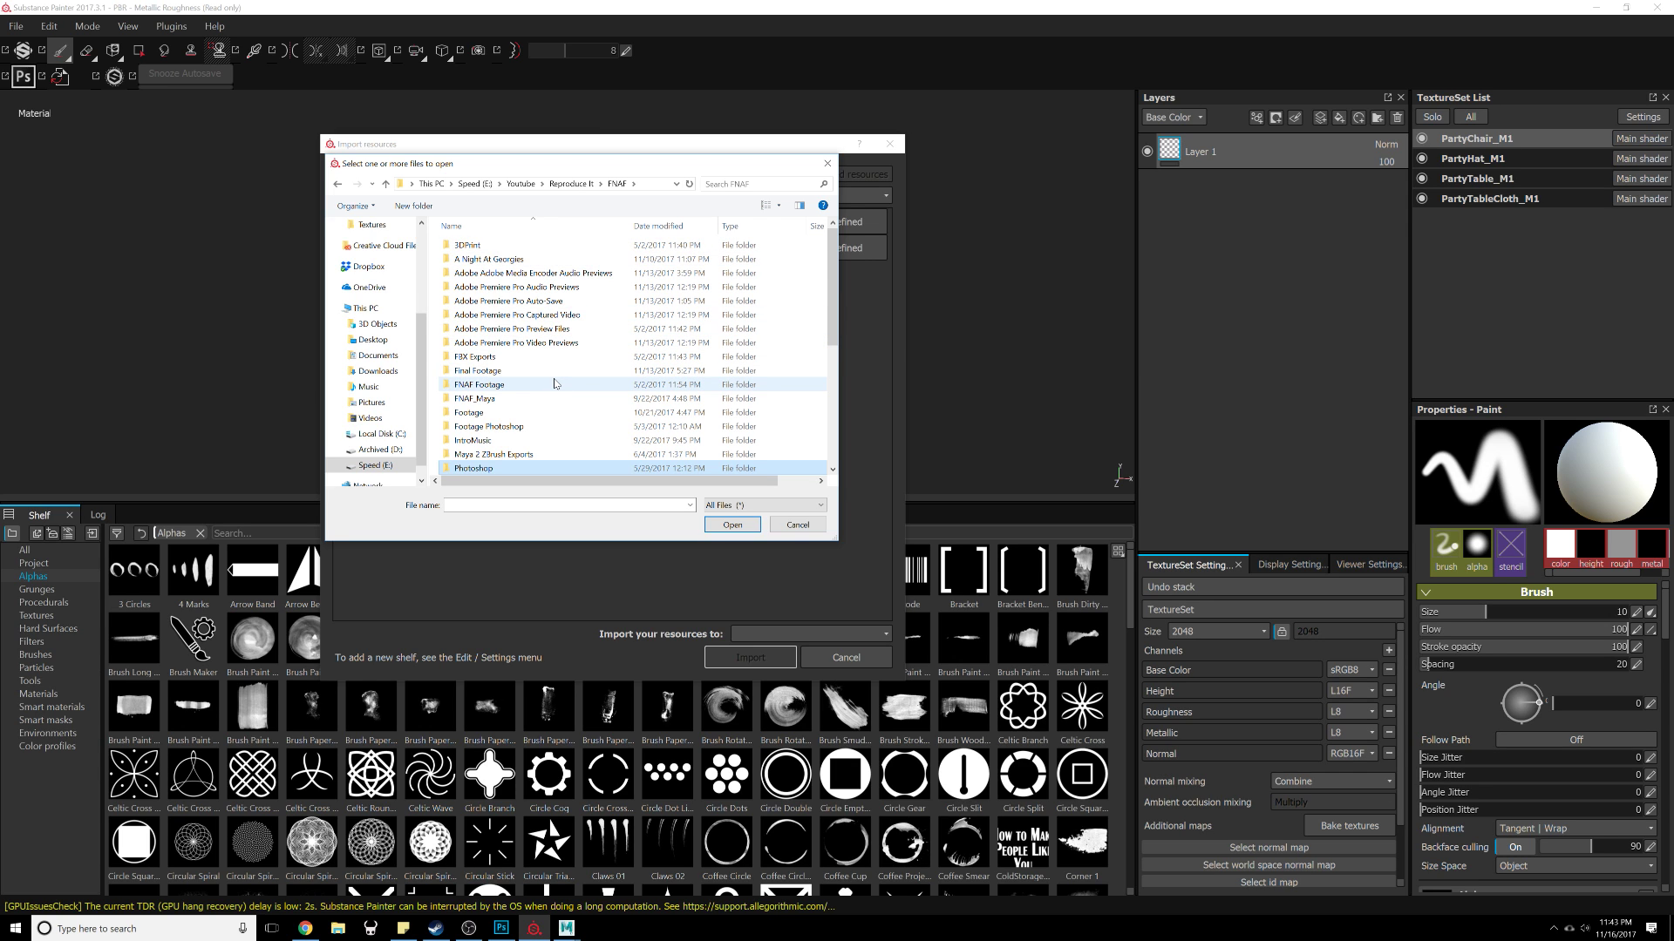
# Step: Add PartyChair.png, PartyHat.png, PartyTable.png and PartyTableCloth.png from the PartyRoom.fbm level folder to the import list
pyautogui.scroll(-1, 555, 397)
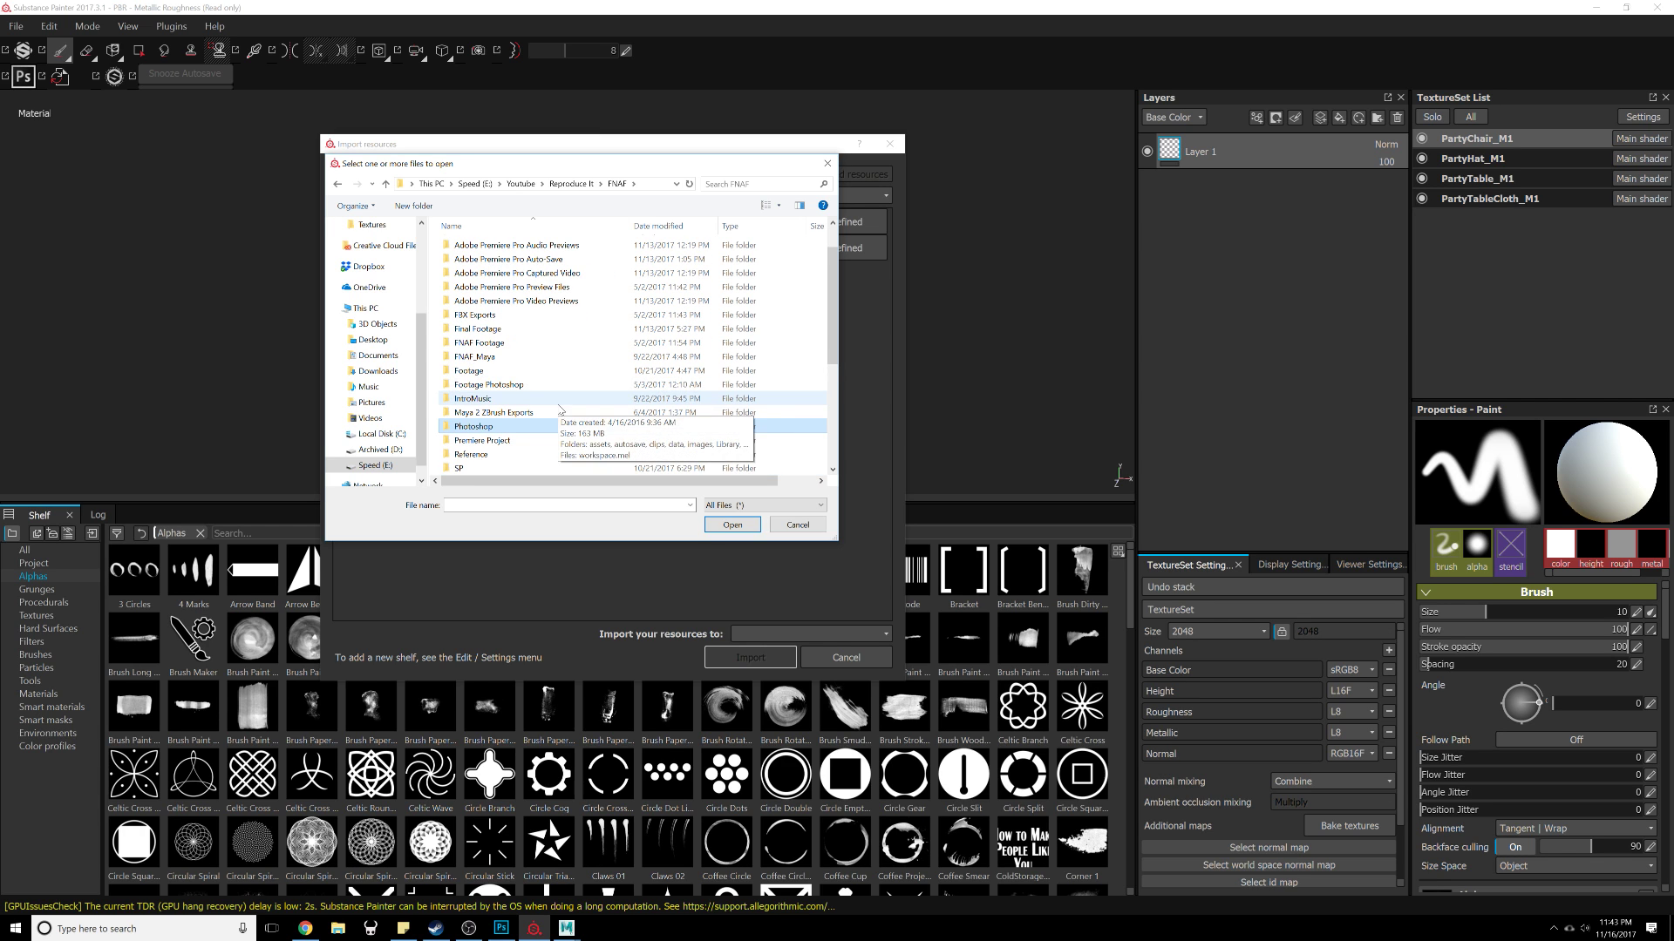
pyautogui.click(571, 184)
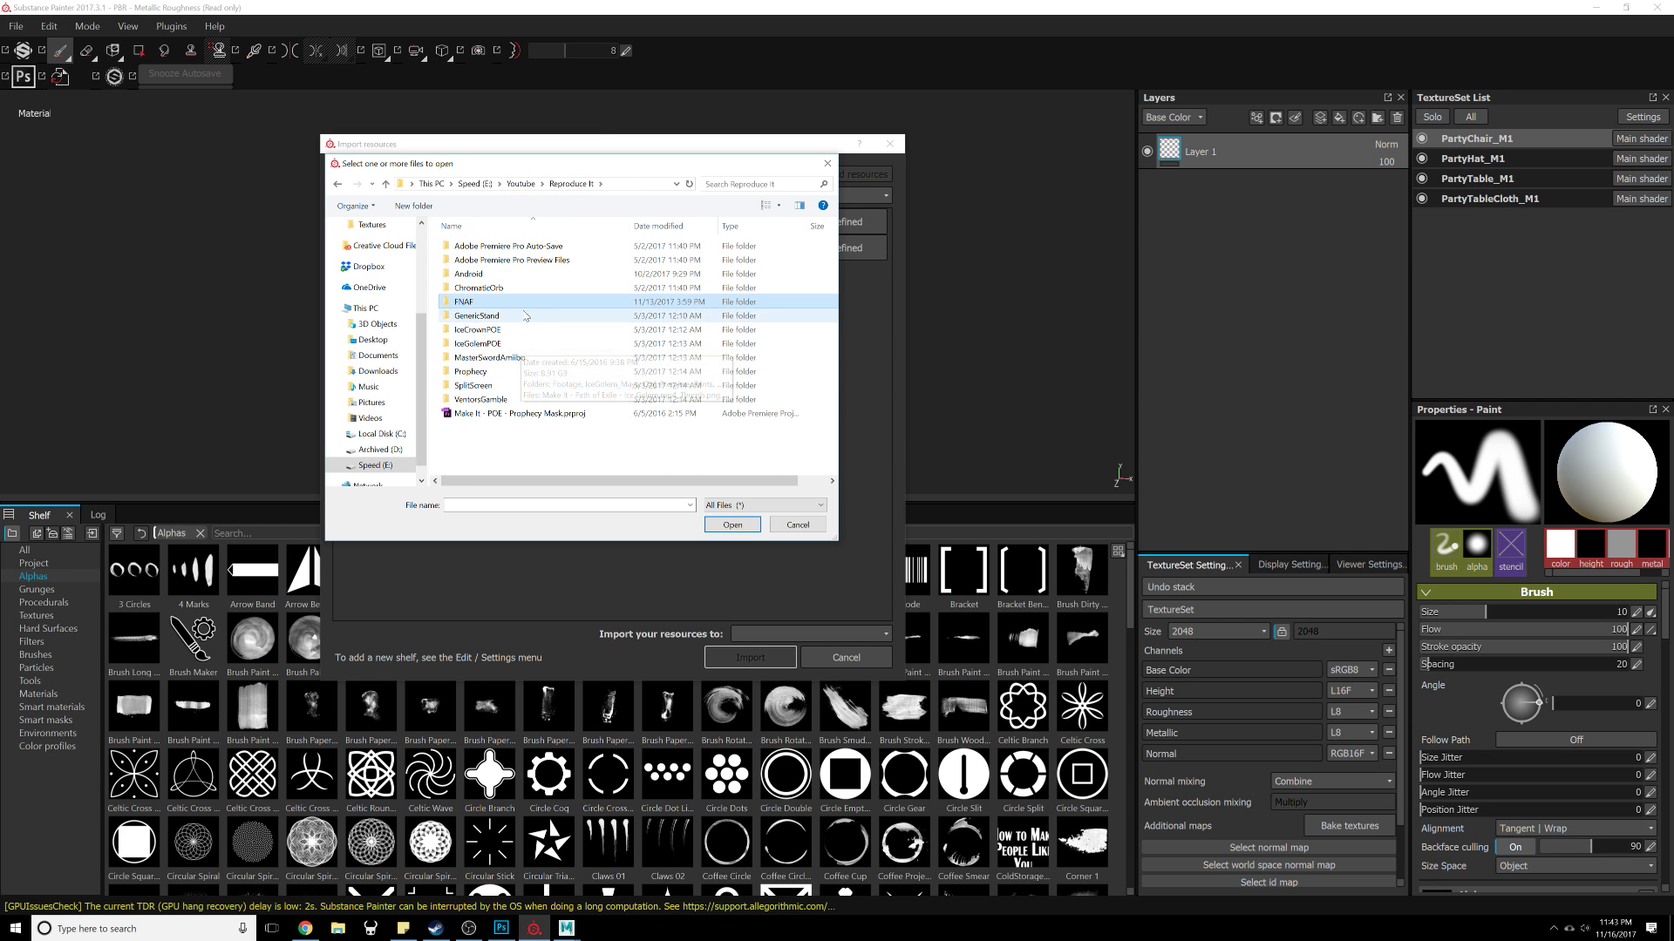
pyautogui.doubleClick(524, 305)
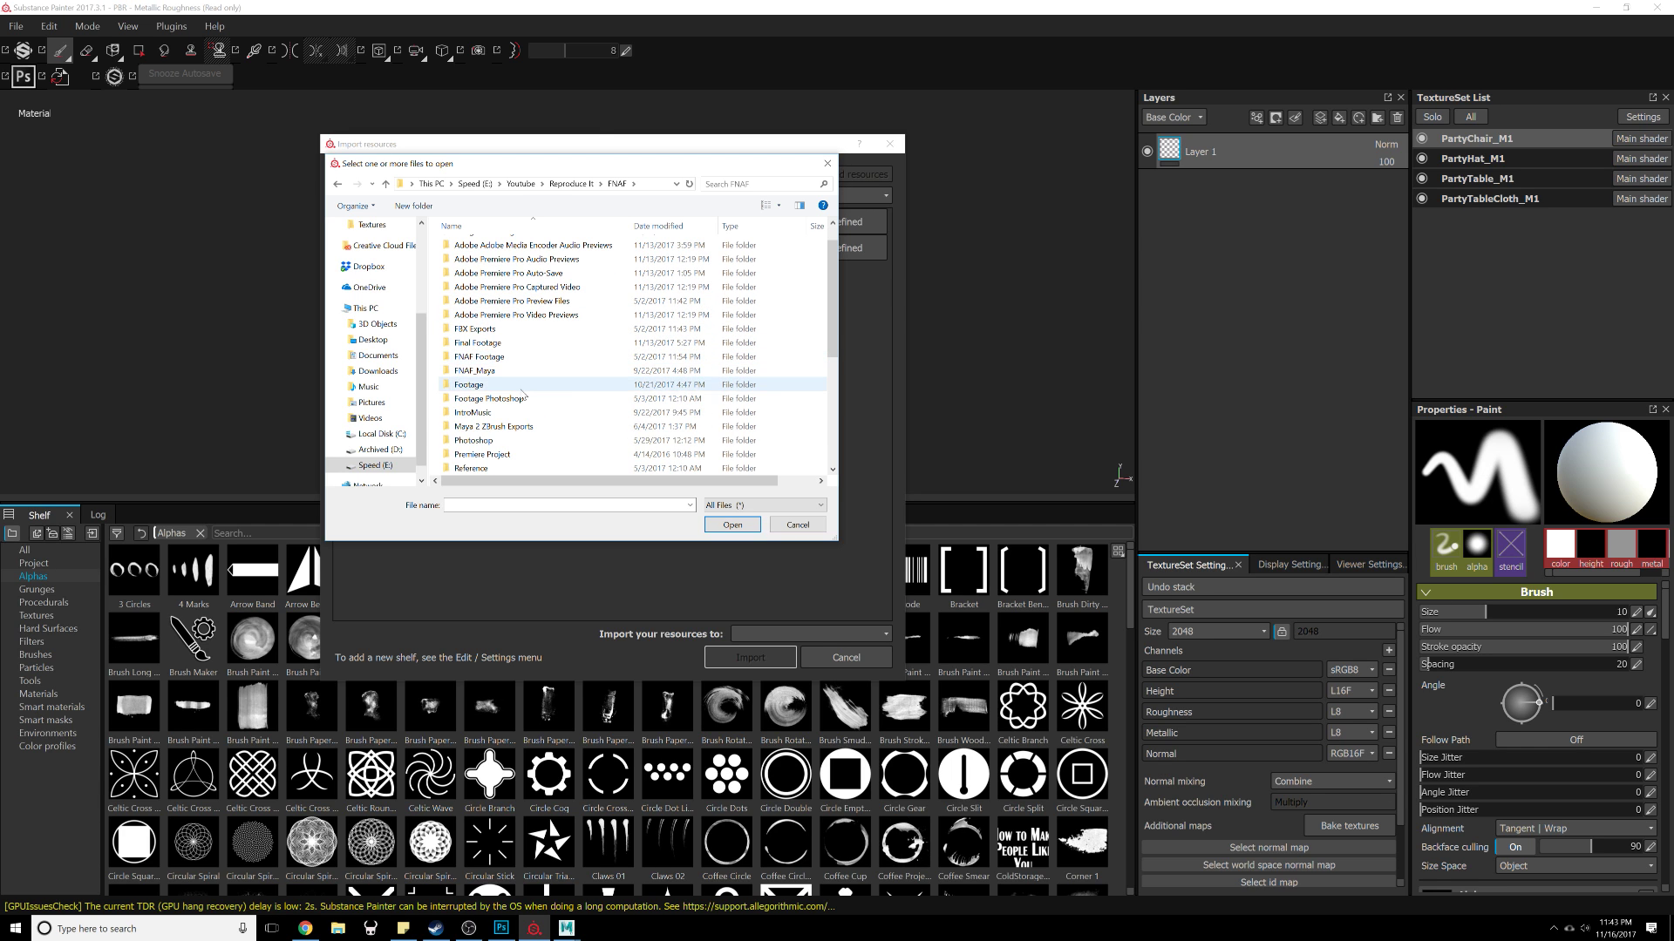
pyautogui.doubleClick(518, 261)
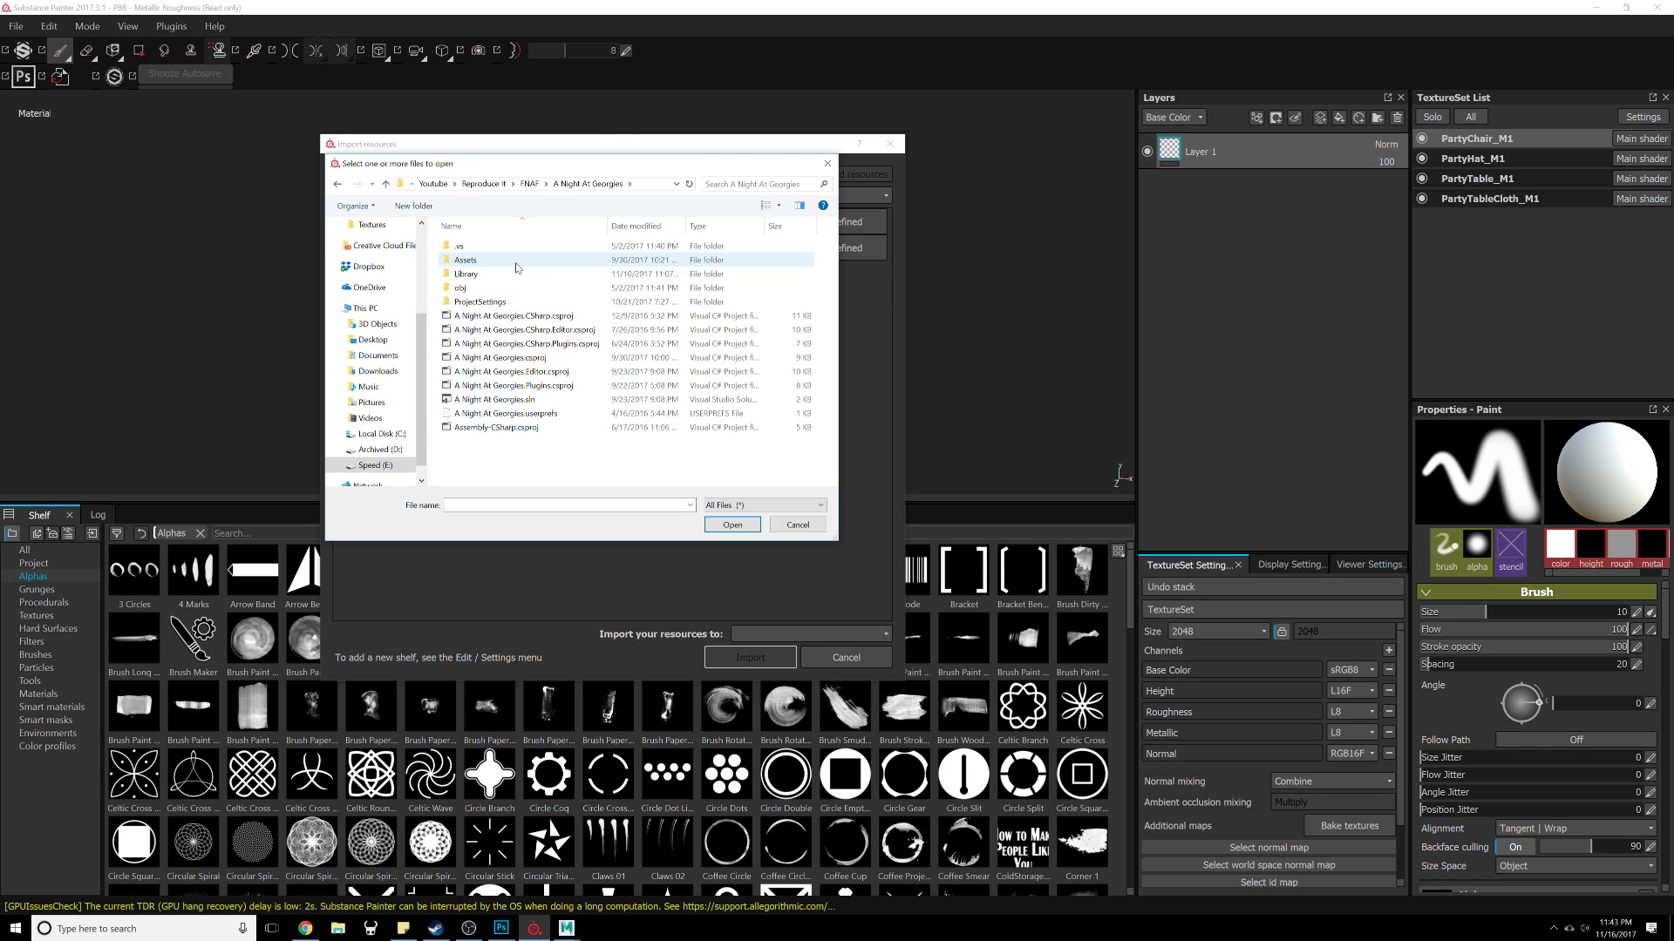
pyautogui.doubleClick(518, 263)
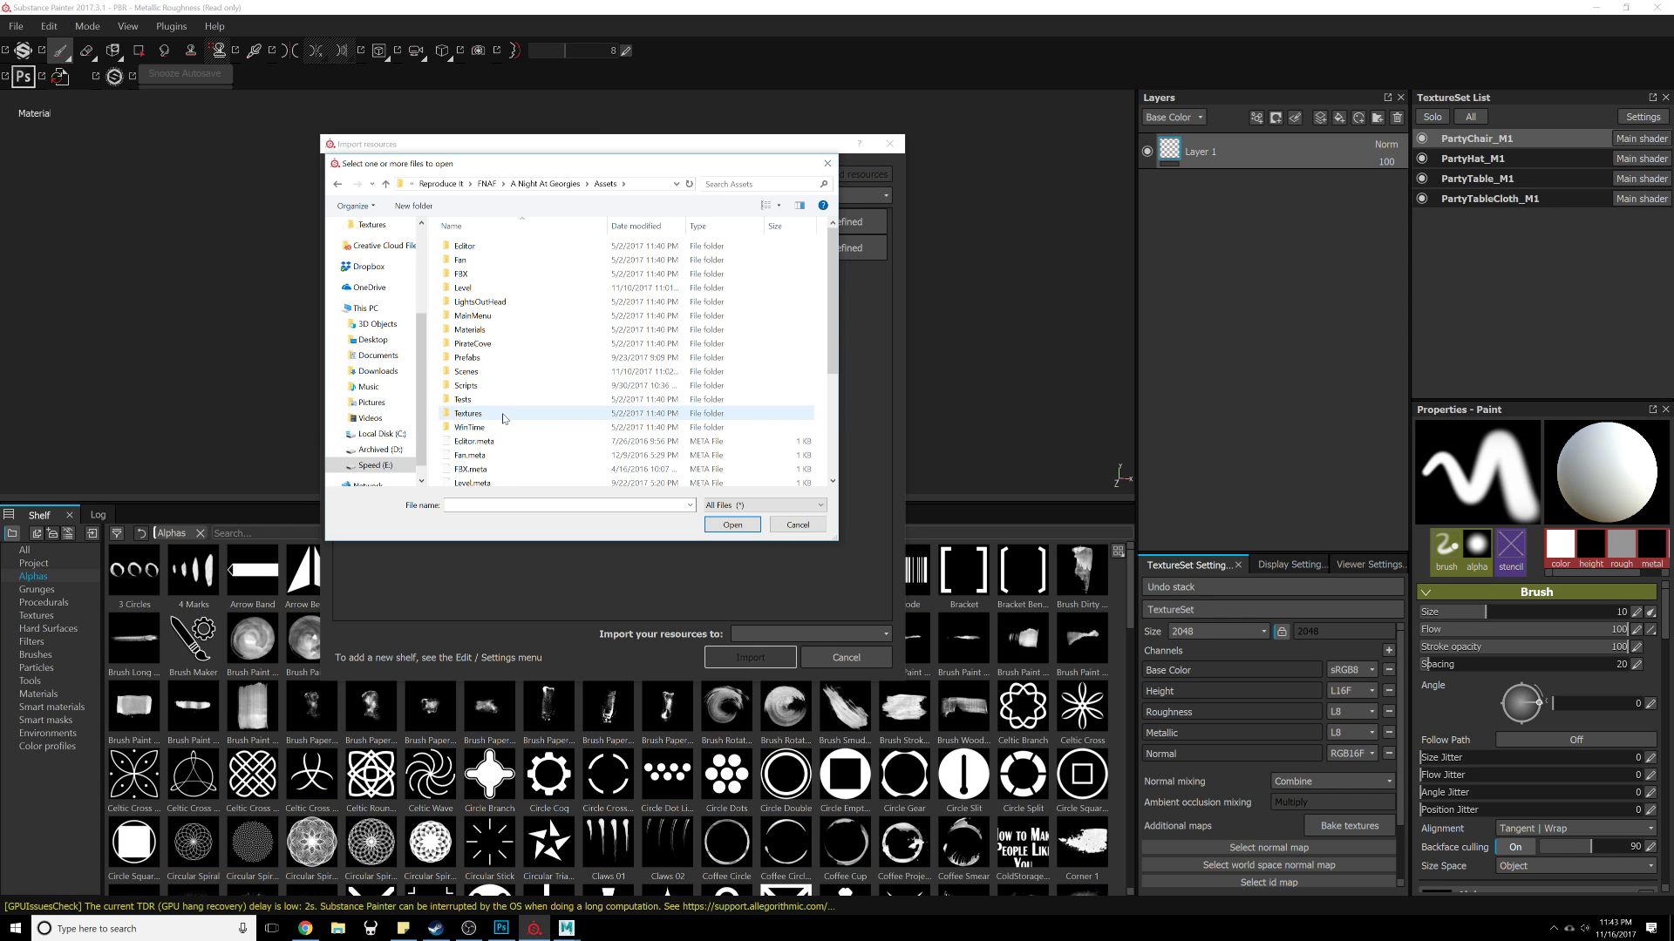
pyautogui.doubleClick(500, 290)
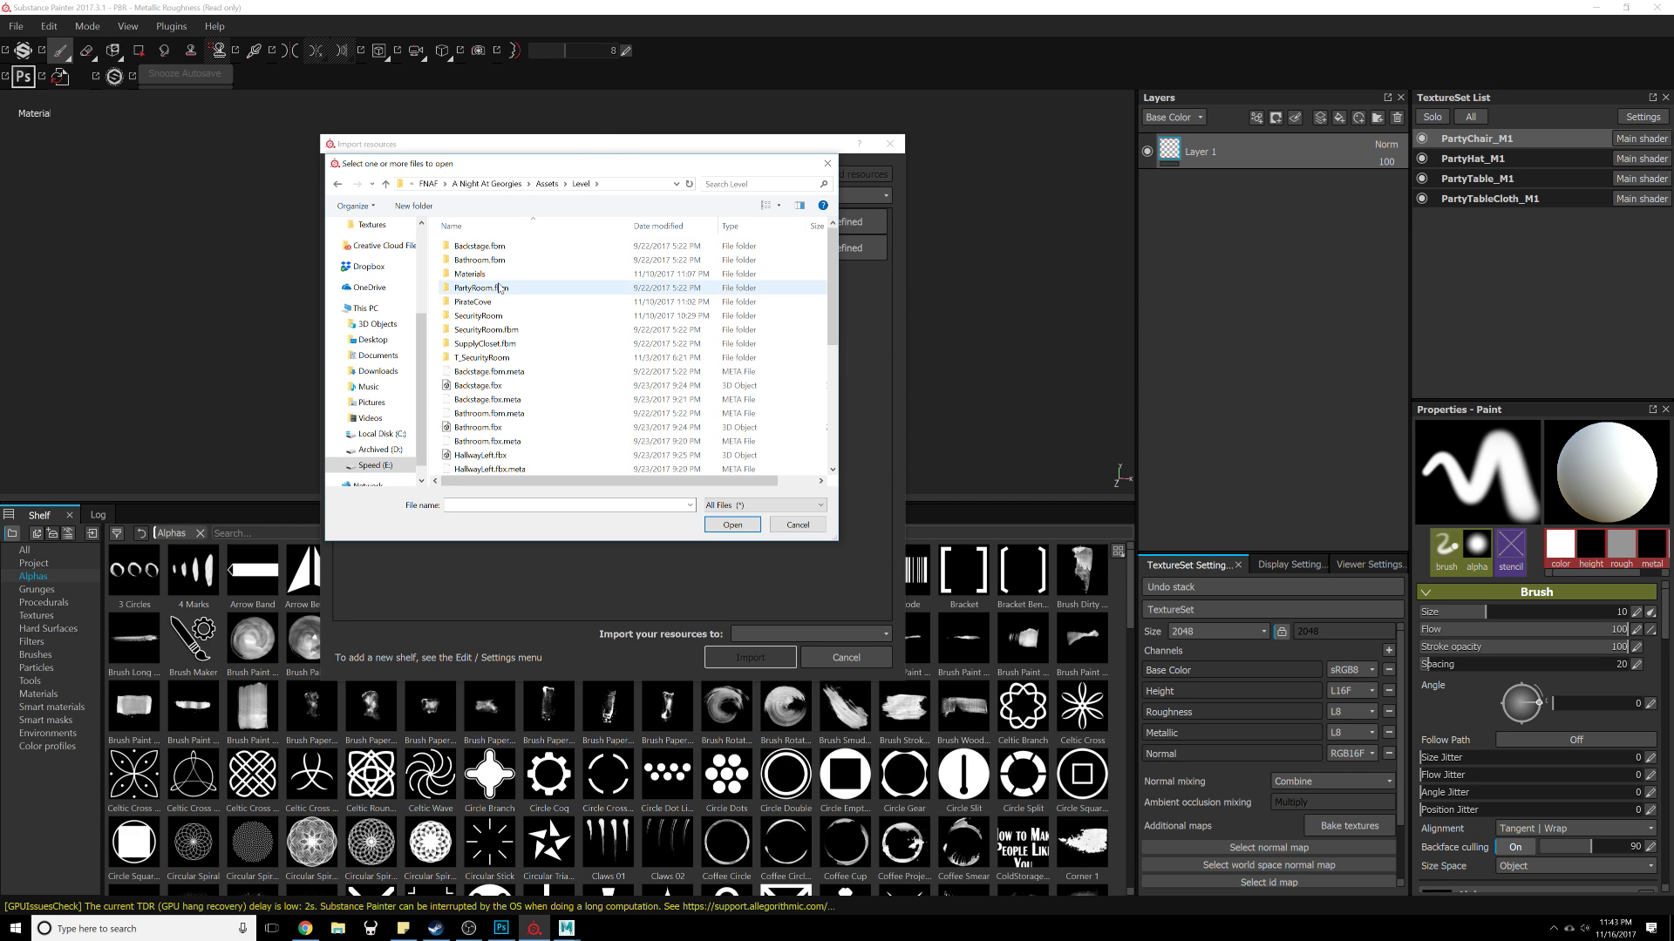
pyautogui.doubleClick(501, 290)
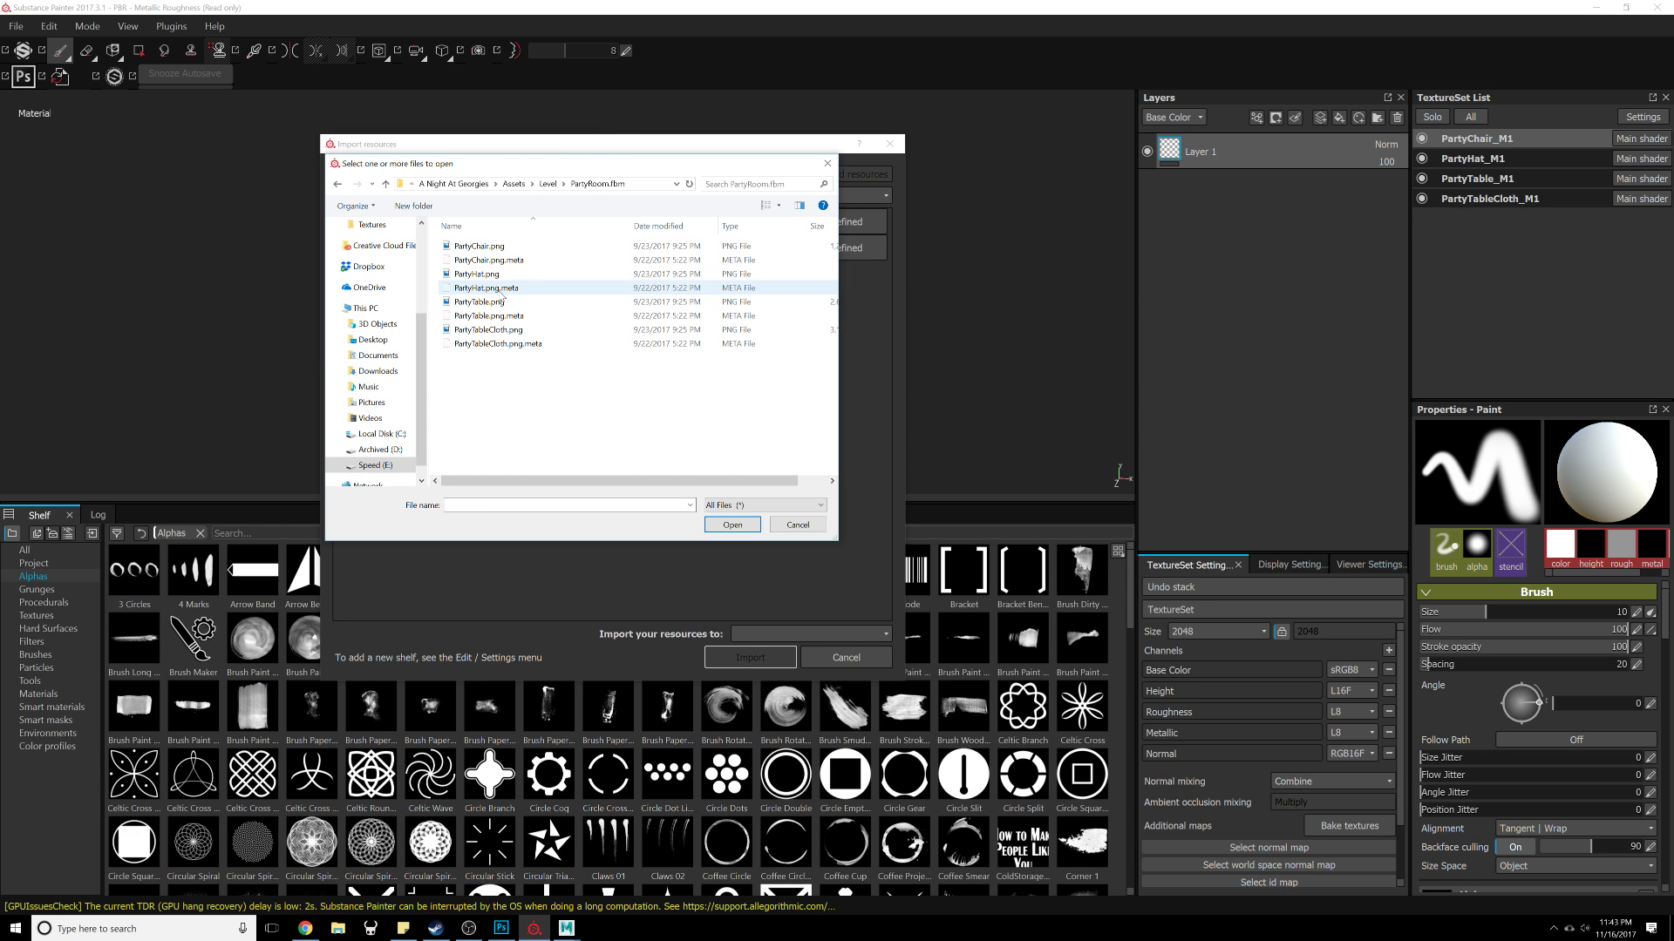
pyautogui.click(503, 247)
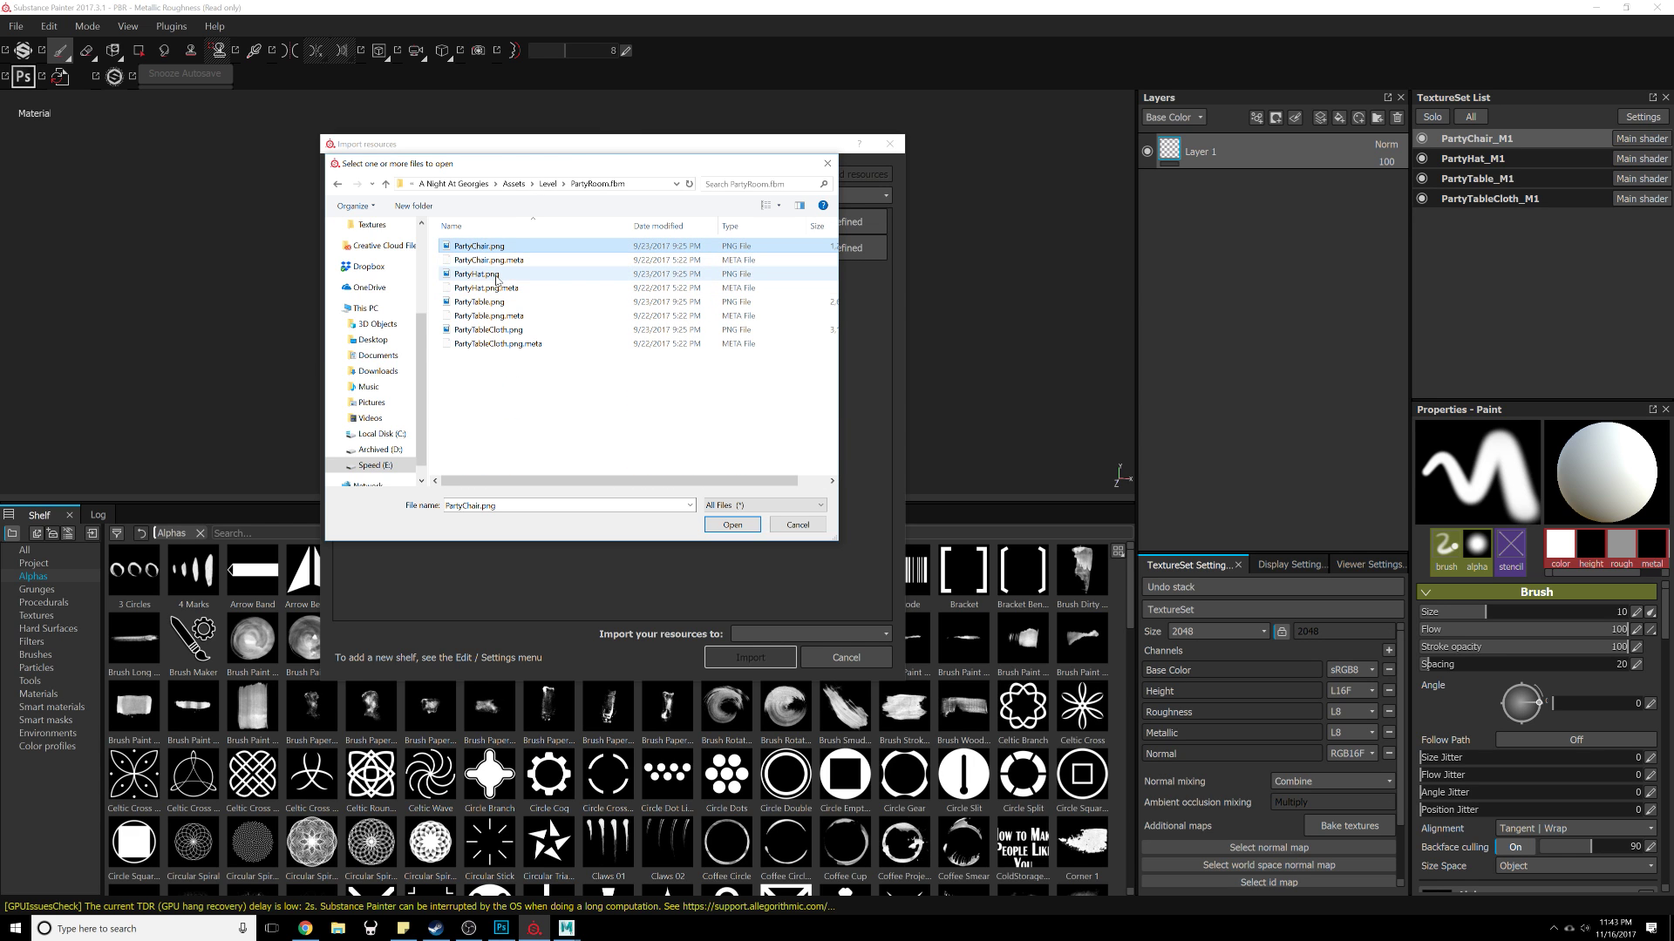
pyautogui.keyDown('ctrl'); pyautogui.click(488, 274); pyautogui.keyUp('ctrl')
pyautogui.keyDown('ctrl'); pyautogui.click(484, 302); pyautogui.keyUp('ctrl')
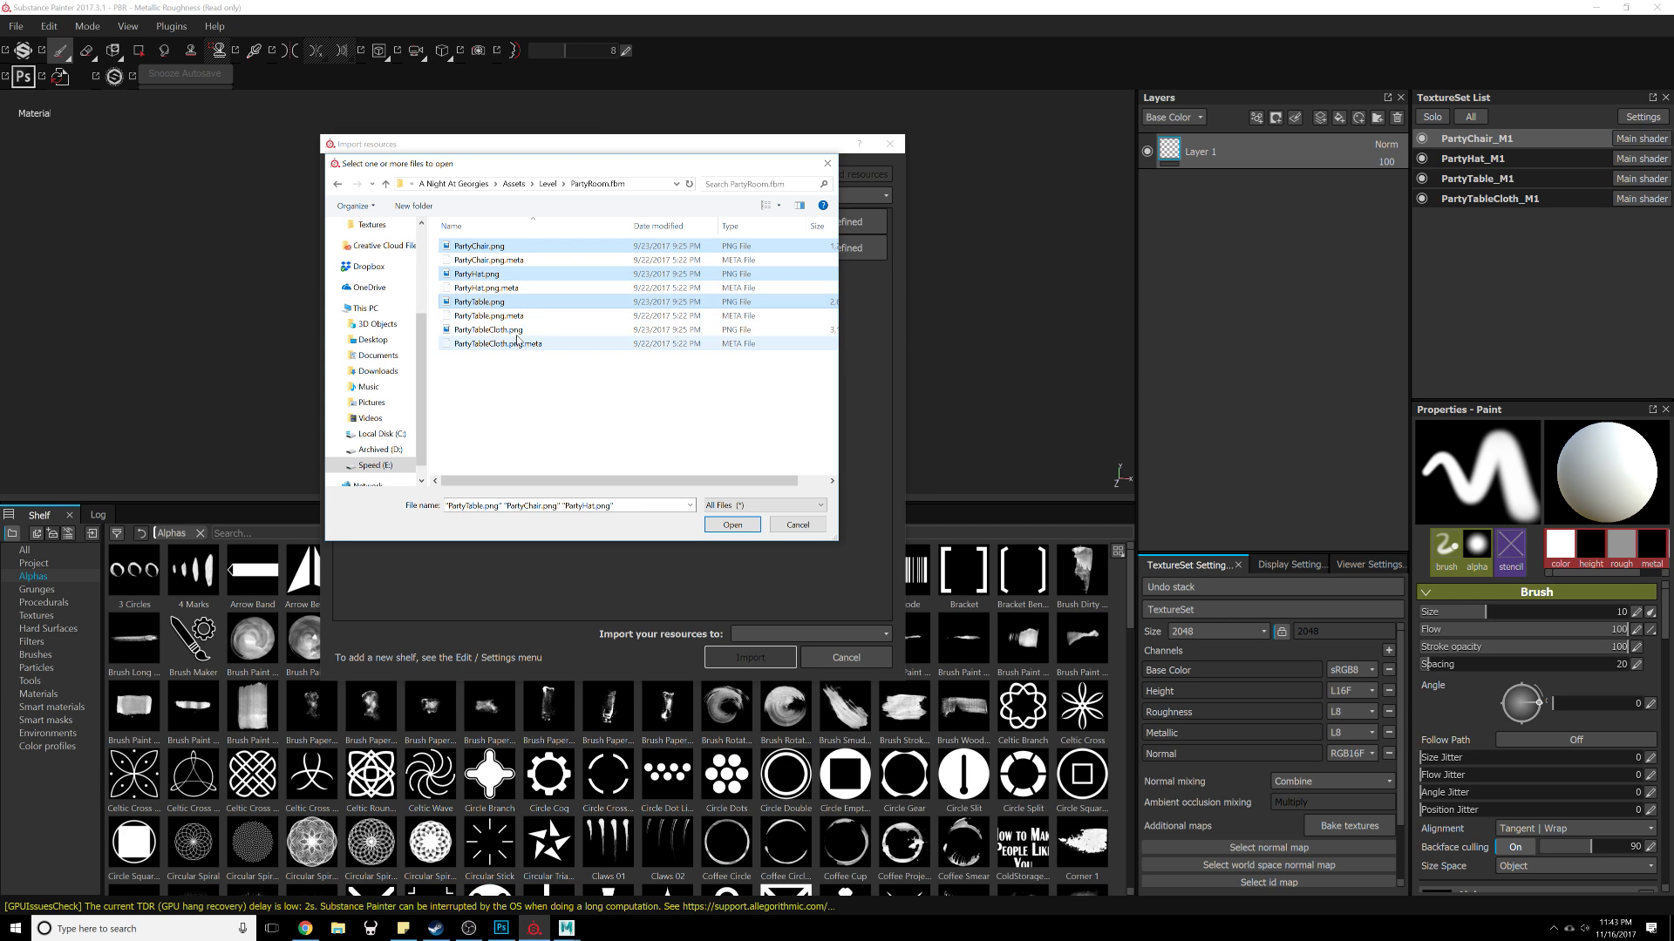
pyautogui.keyDown('ctrl'); pyautogui.click(492, 330); pyautogui.keyUp('ctrl')
pyautogui.click(741, 526)
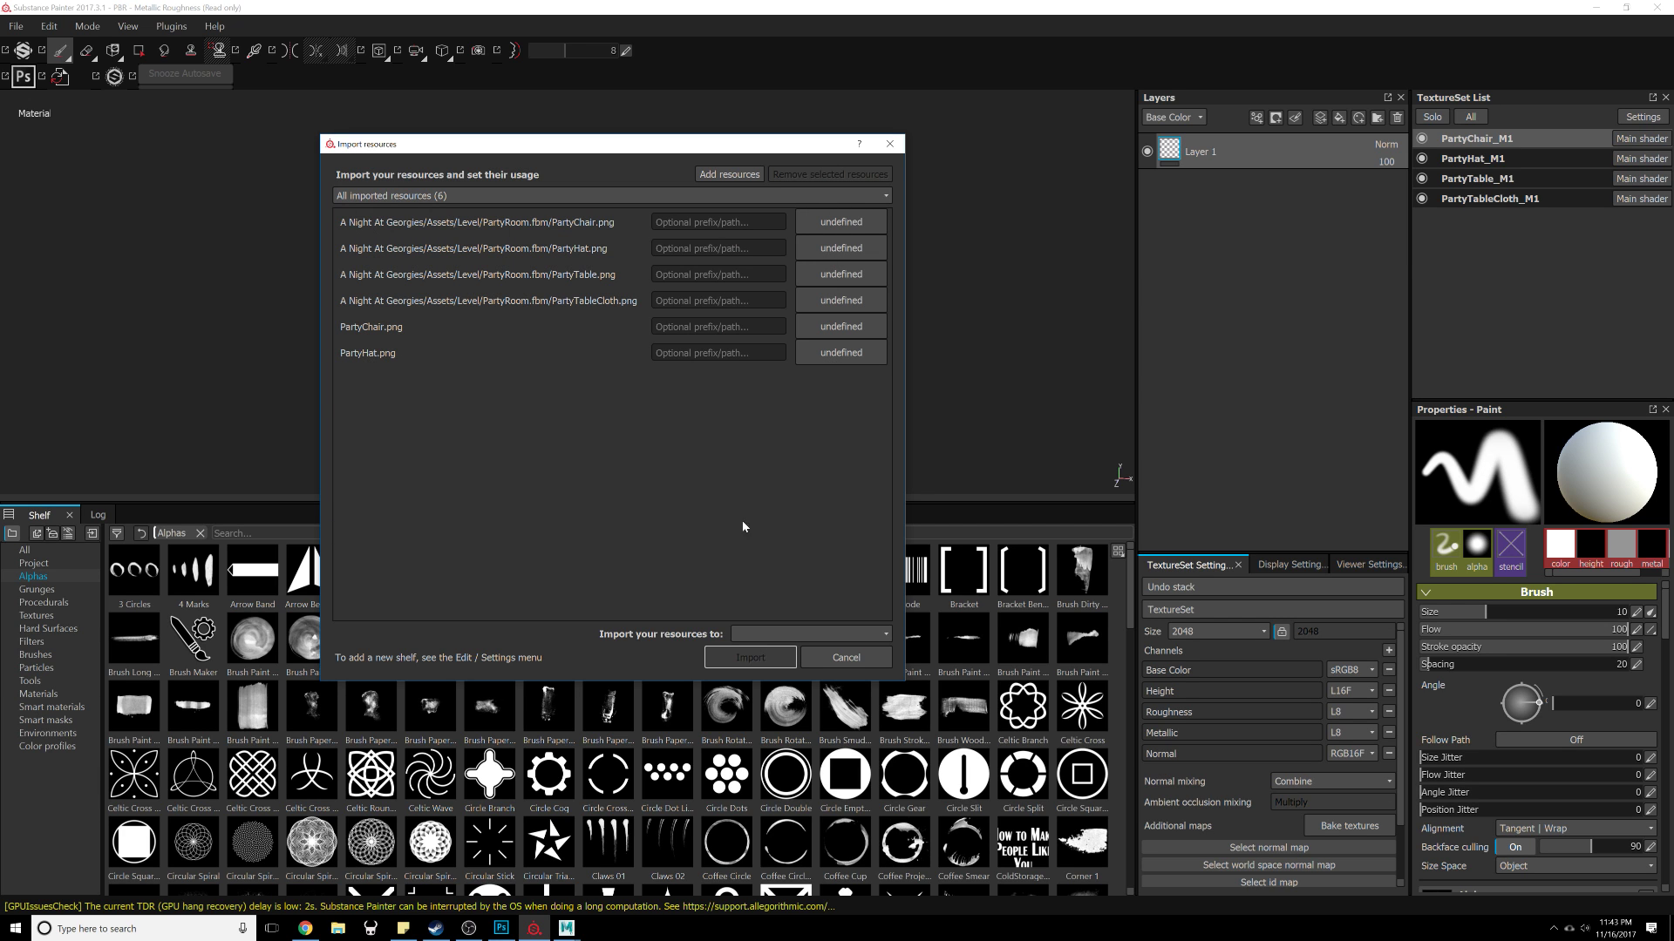
# Step: Set the usage of all listed resources to texture
pyautogui.click(803, 225)
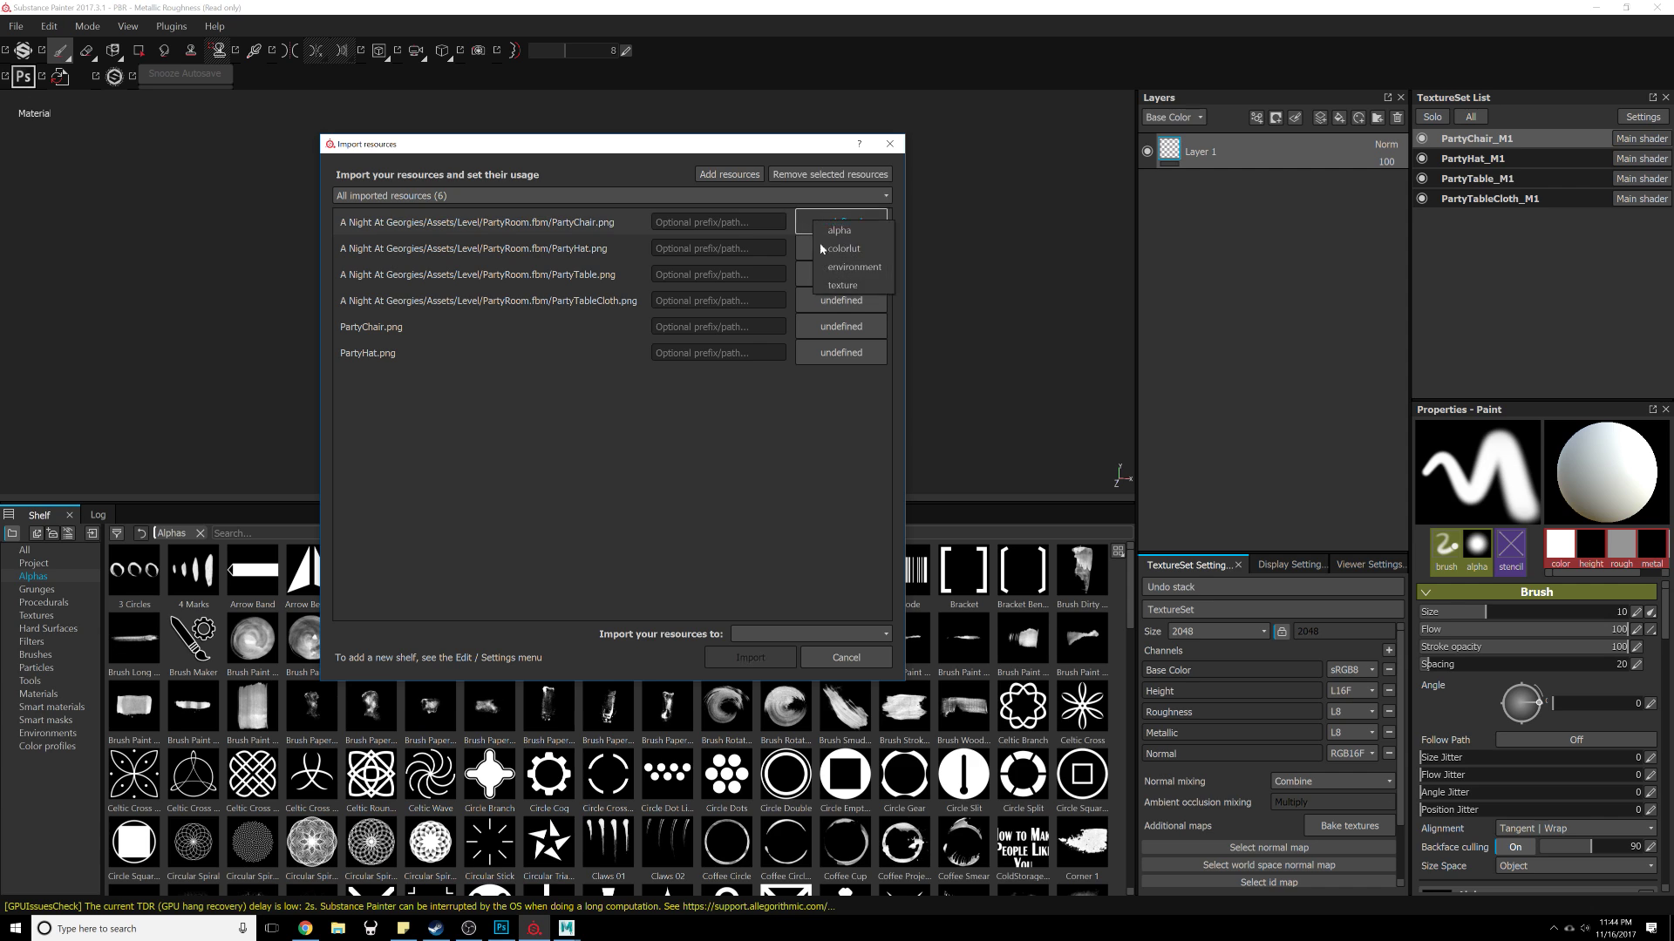
pyautogui.click(830, 397)
pyautogui.click(485, 238)
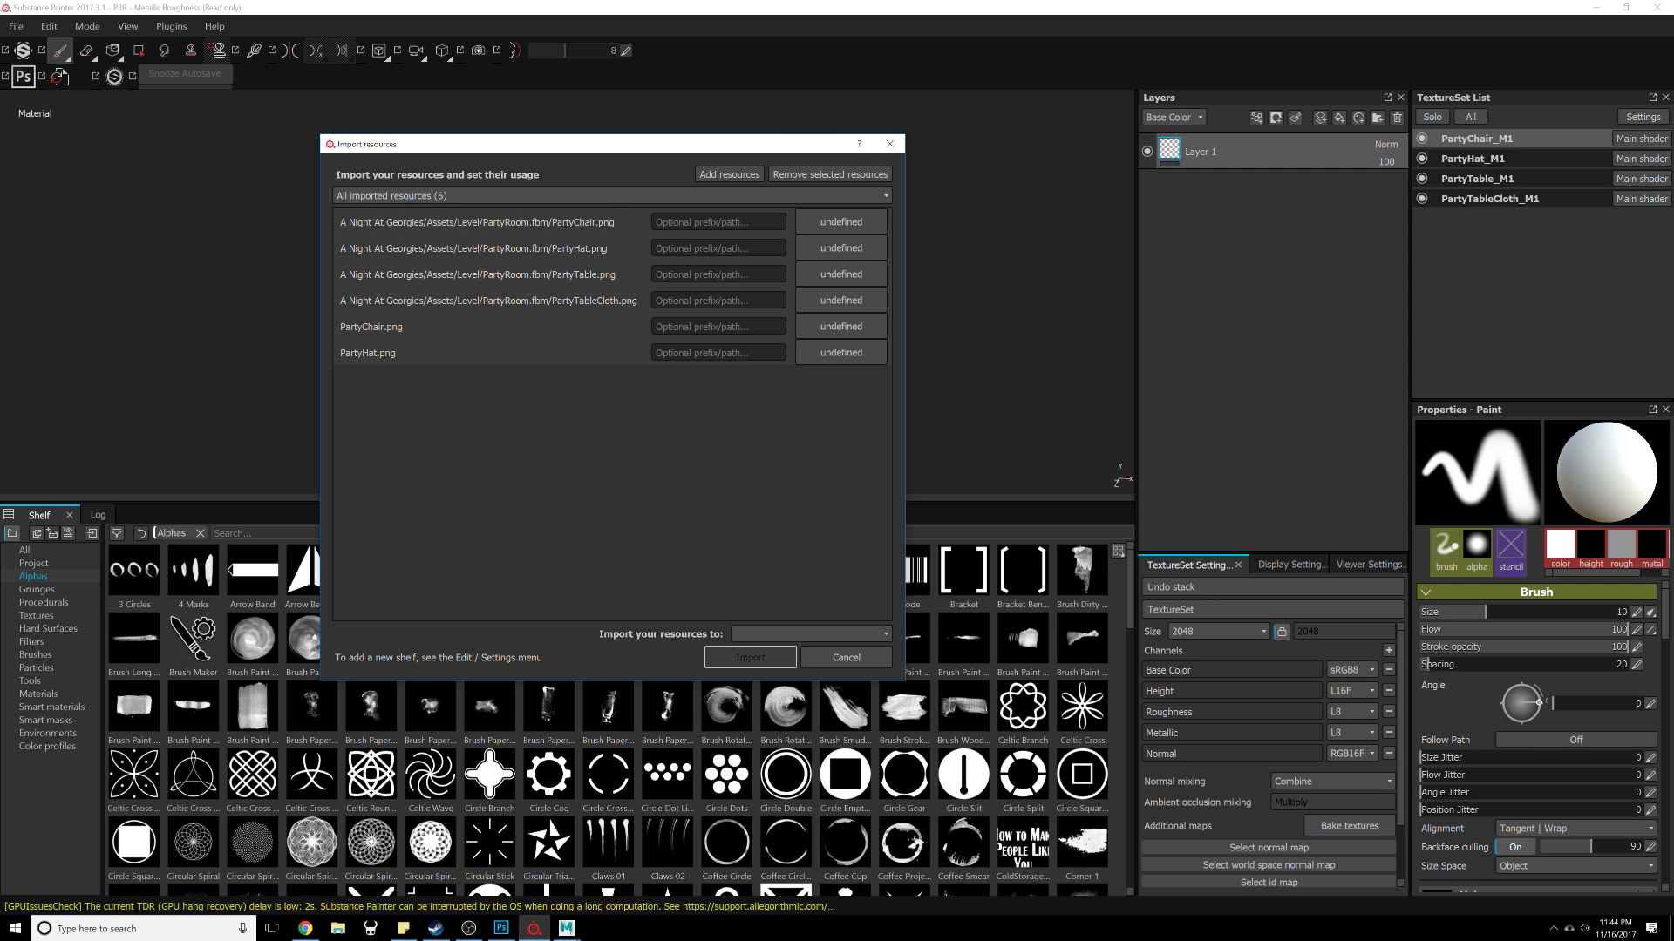
pyautogui.click(829, 224)
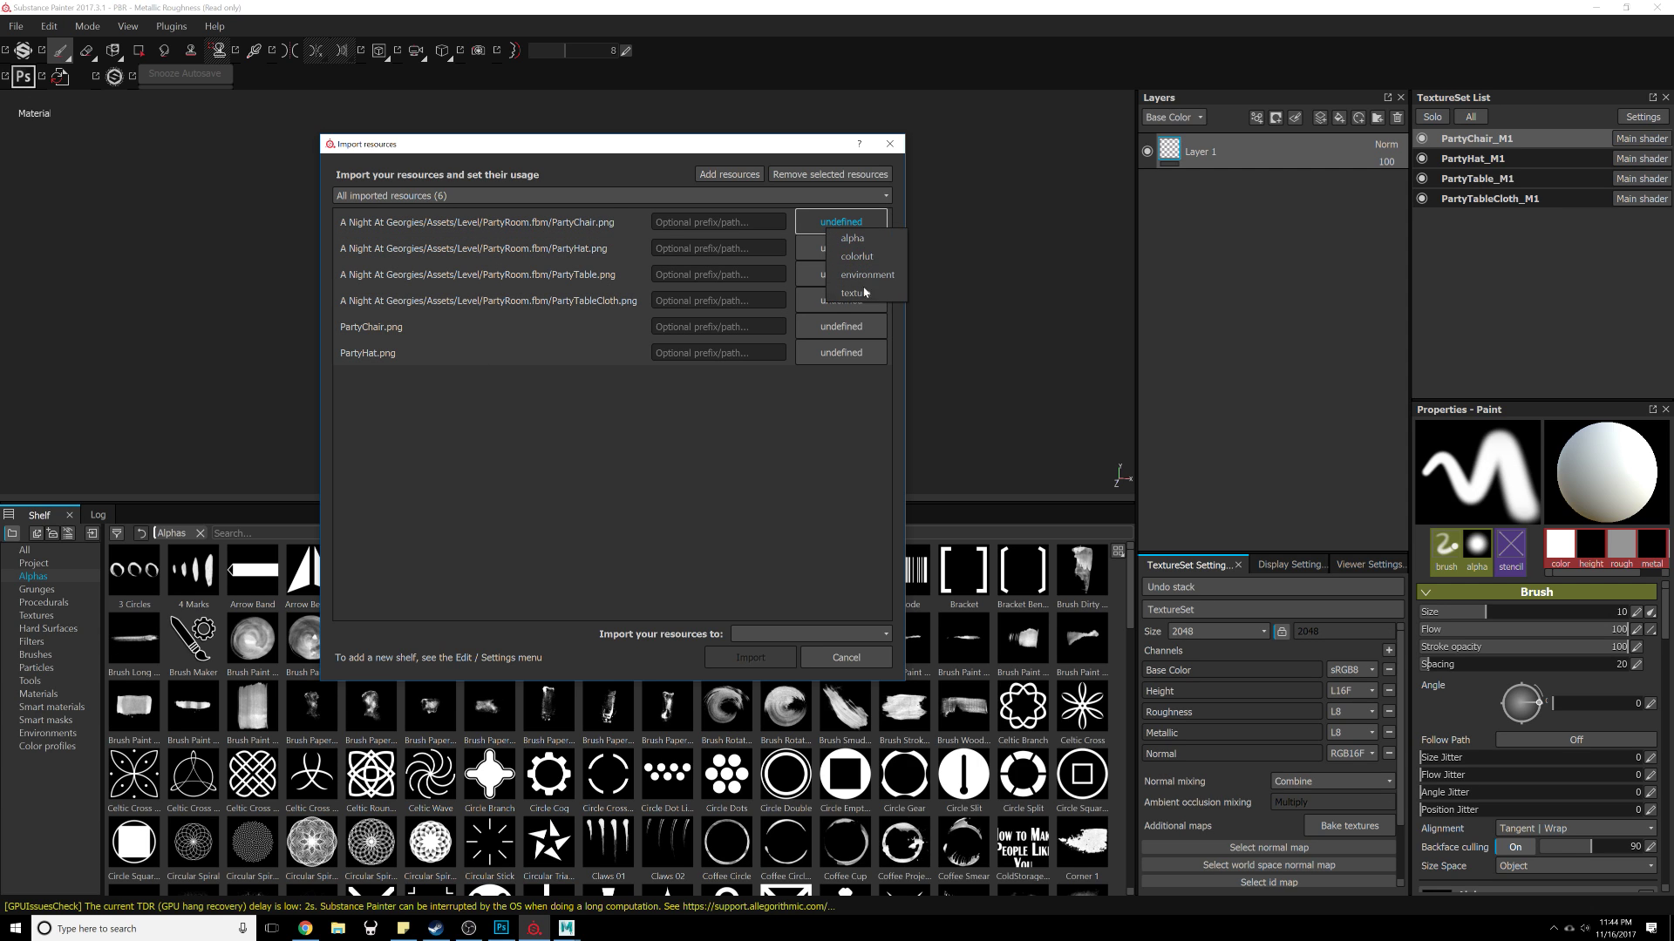
pyautogui.click(855, 293)
pyautogui.click(853, 459)
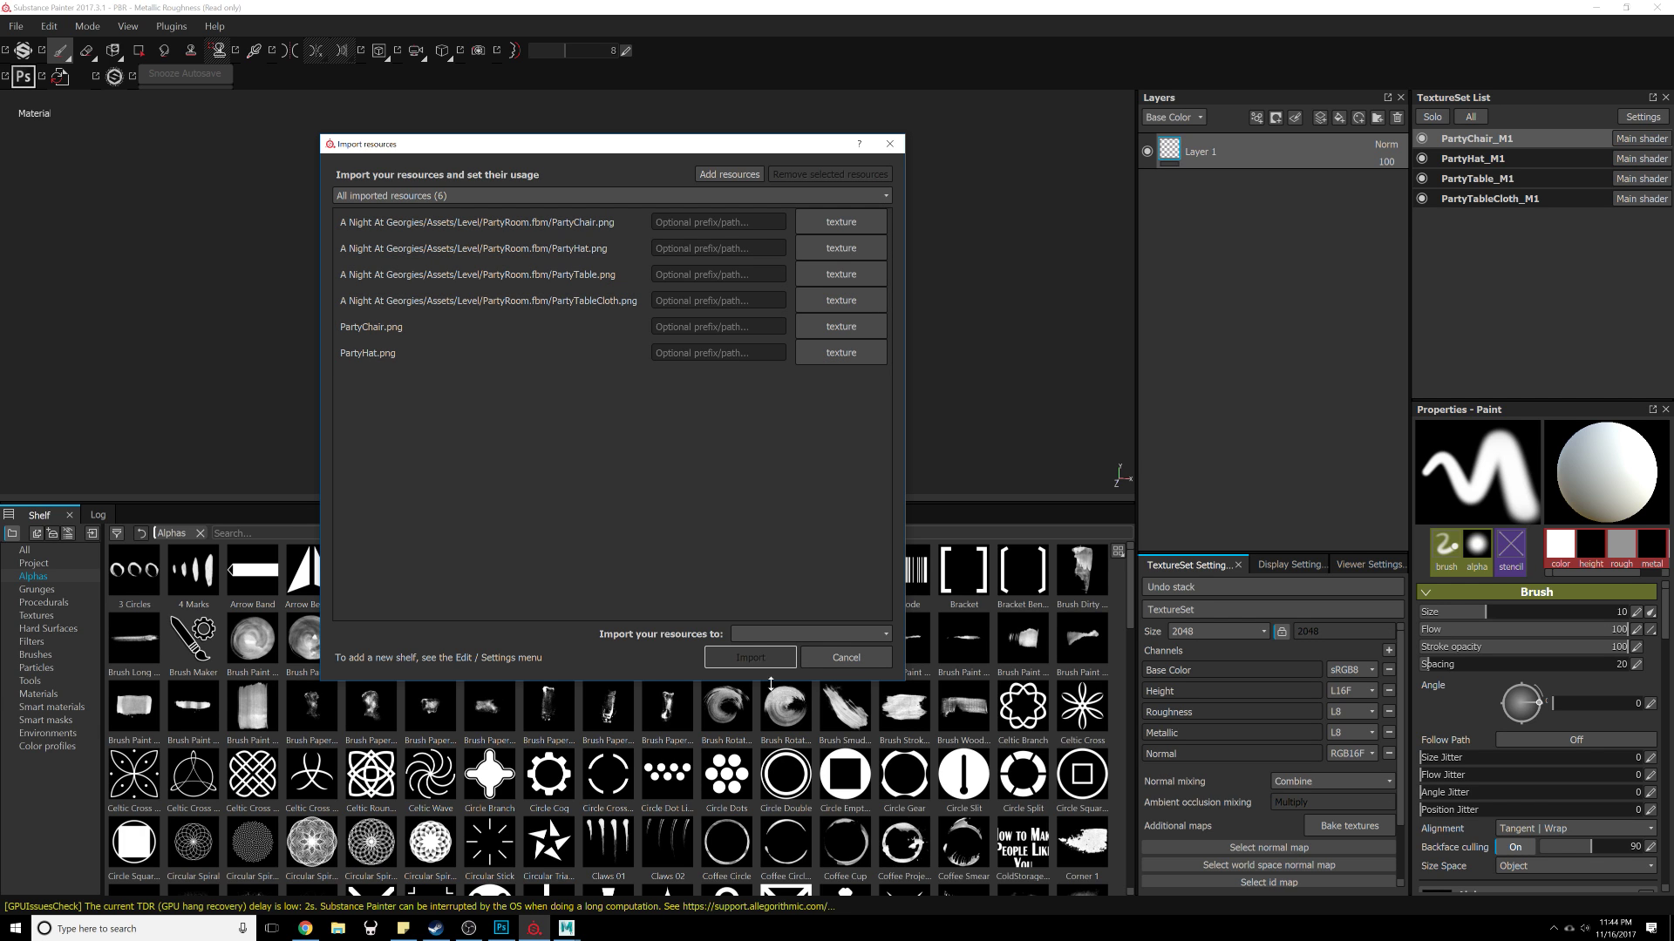
# Step: Import the resources into the current session
pyautogui.click(781, 635)
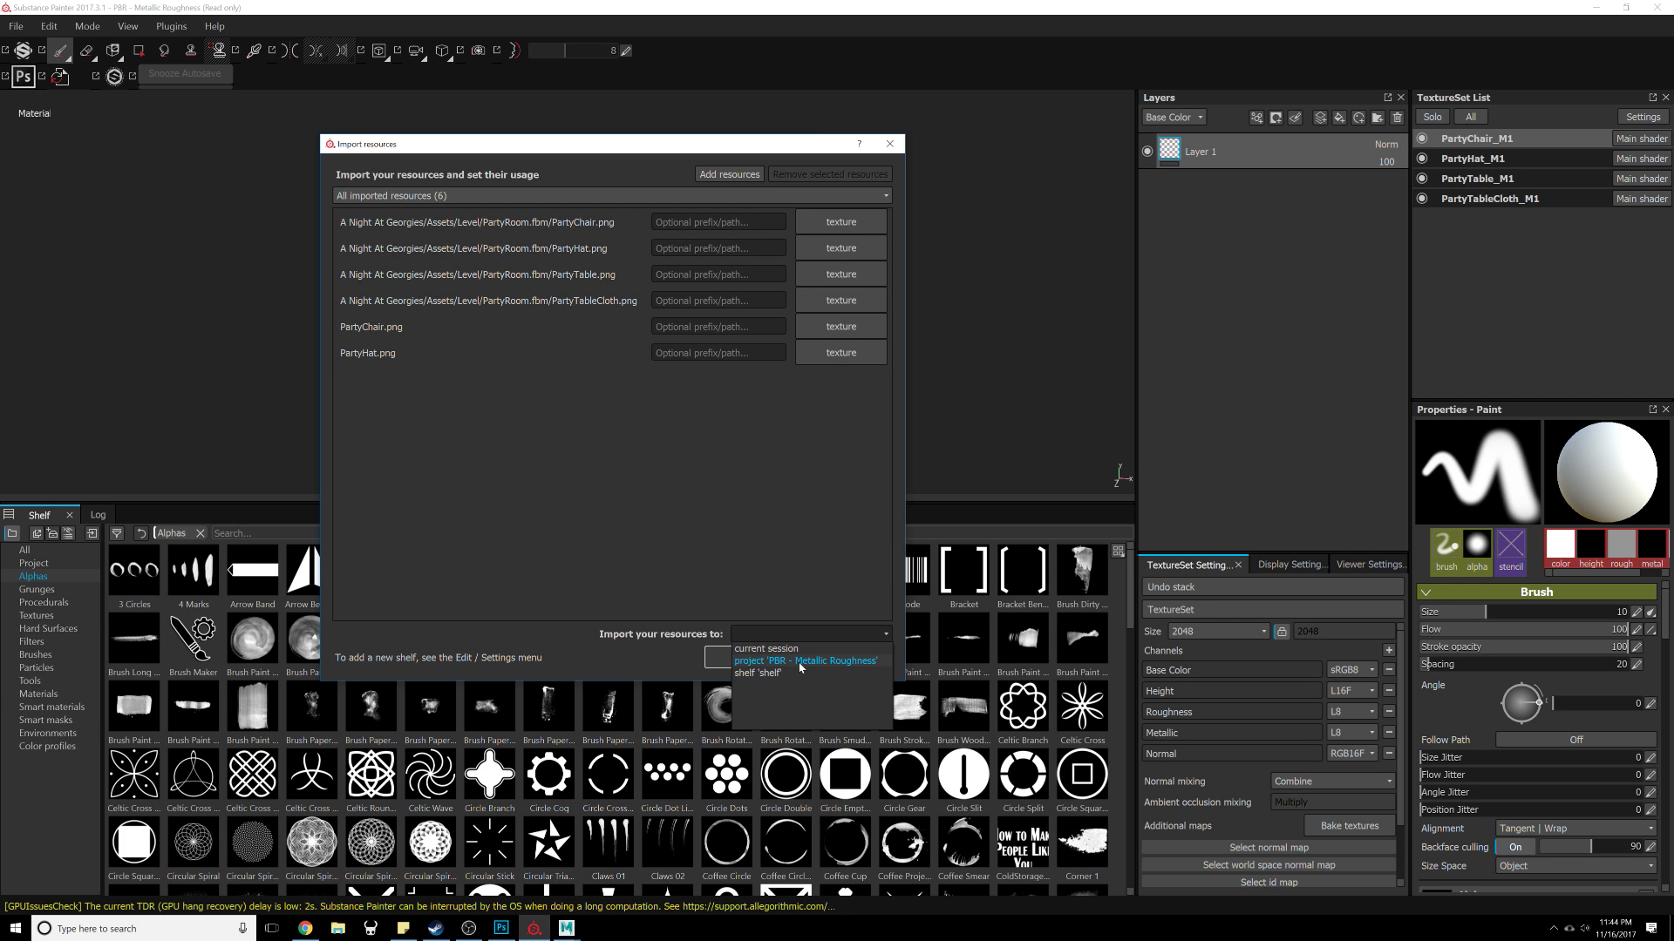
pyautogui.click(794, 650)
pyautogui.click(779, 663)
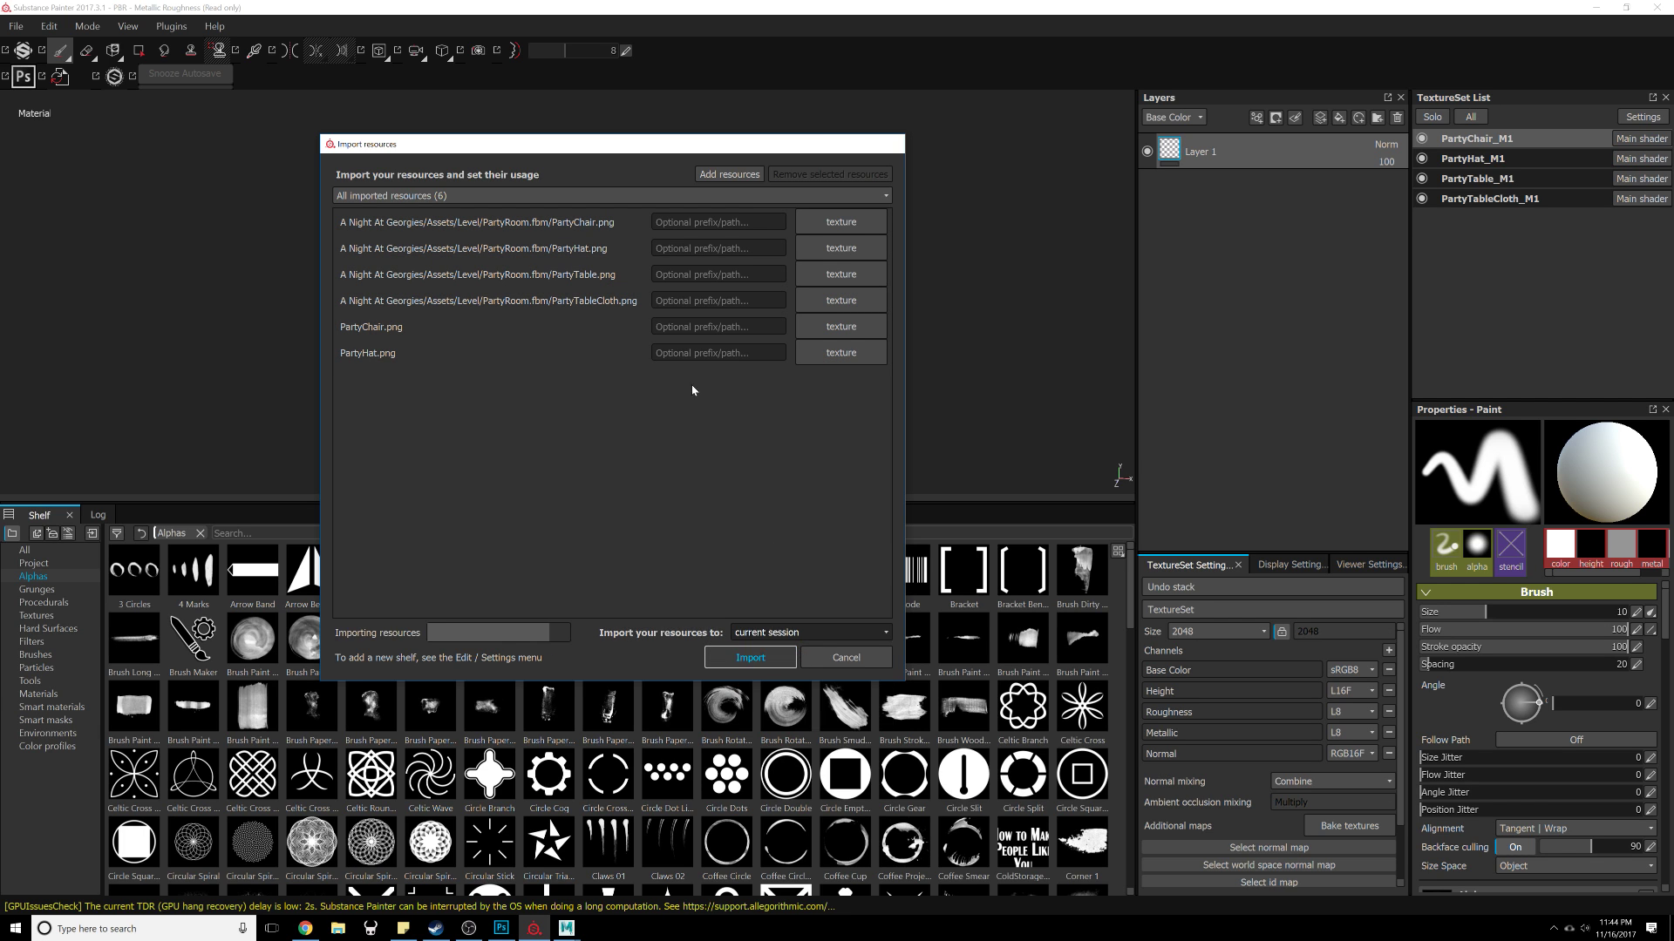
pyautogui.keyDown('alt'); pyautogui.moveTo(610, 418); pyautogui.dragTo(620, 347); pyautogui.keyUp('alt')
pyautogui.keyDown('alt'); pyautogui.moveTo(620, 347); pyautogui.dragTo(699, 381, button='right'); pyautogui.keyUp('alt')
pyautogui.keyDown('alt'); pyautogui.moveTo(698, 381); pyautogui.dragTo(708, 371); pyautogui.keyUp('alt')
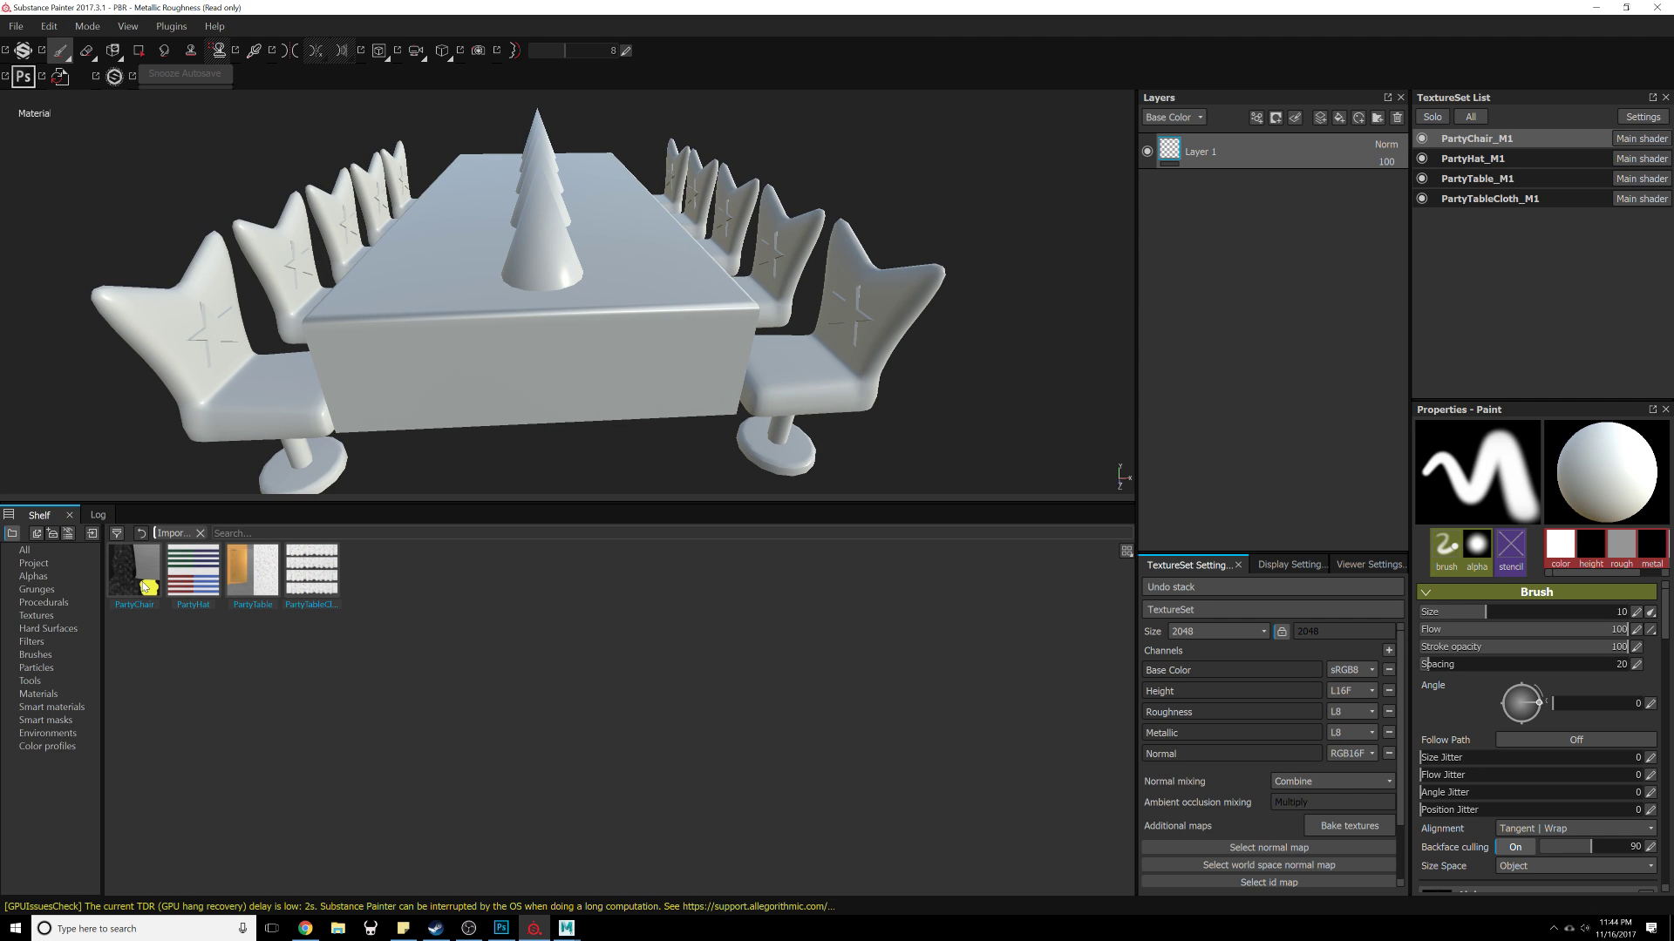
# Step: Show the Materials shelf category and solo the PartyChair_M1 texture set
pyautogui.moveTo(146, 586)
pyautogui.click(42, 695)
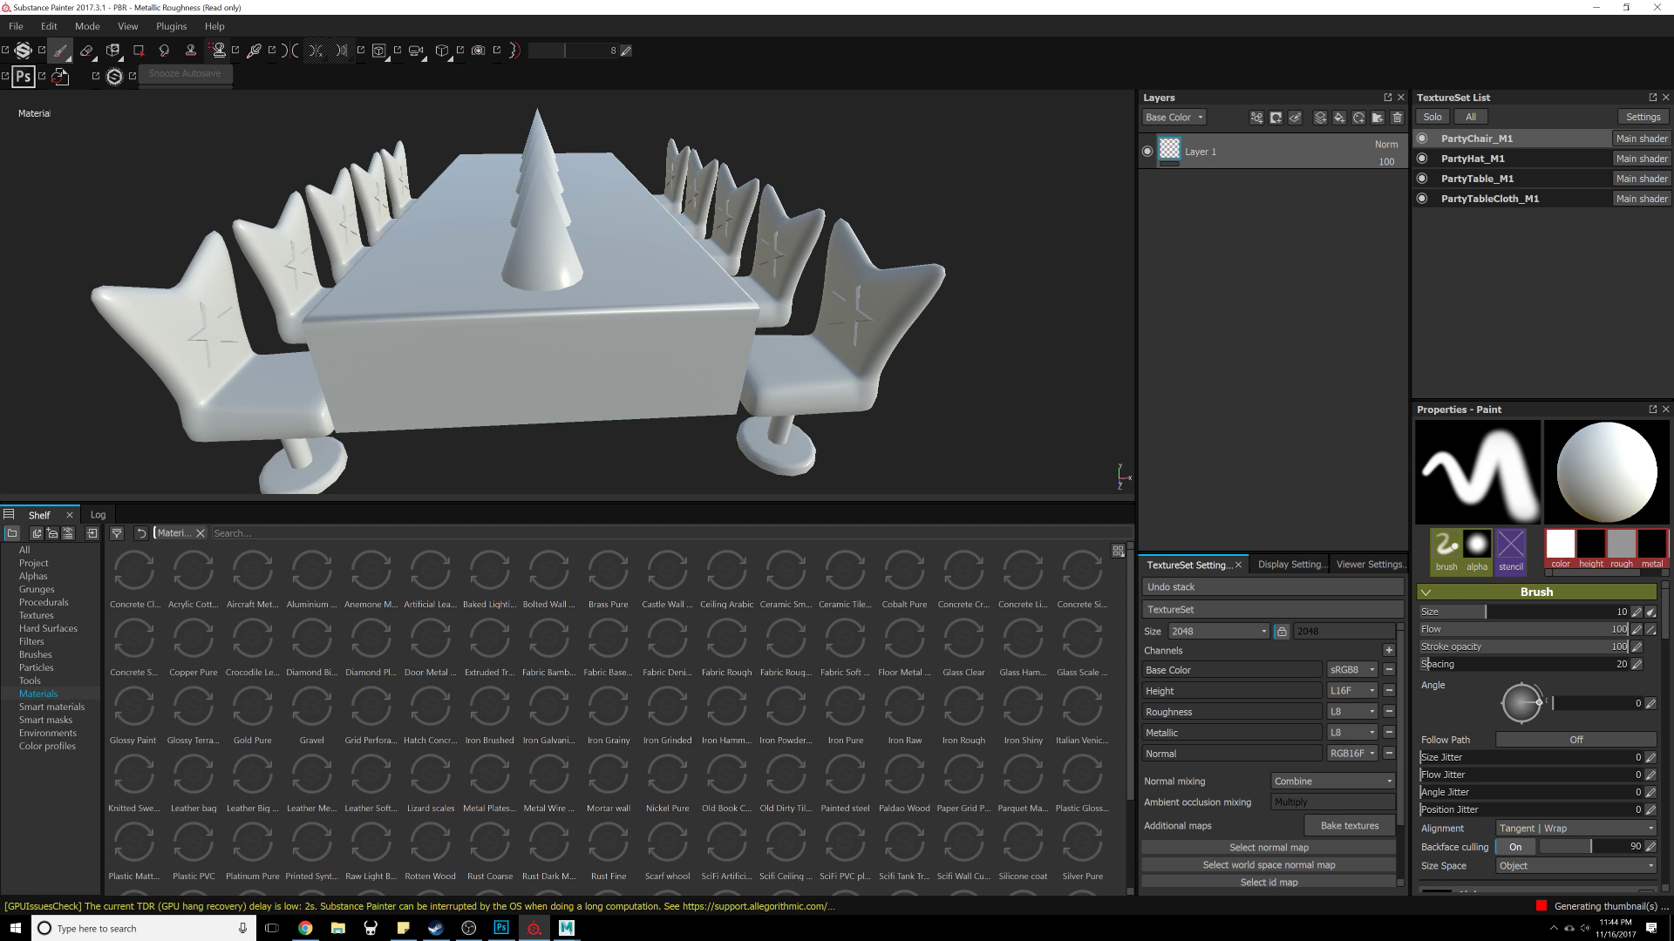
pyautogui.click(1432, 117)
# Step: Apply the Gold Pure material to the chairs as a new fill layer
pyautogui.keyDown('alt'); pyautogui.moveTo(646, 362); pyautogui.dragTo(881, 366); pyautogui.keyUp('alt')
pyautogui.keyDown('alt'); pyautogui.moveTo(880, 366); pyautogui.dragTo(977, 374, button='right'); pyautogui.keyUp('alt')
pyautogui.keyDown('alt'); pyautogui.moveTo(976, 374); pyautogui.dragTo(837, 336); pyautogui.keyUp('alt')
pyautogui.keyDown('alt'); pyautogui.moveTo(837, 336); pyautogui.dragTo(752, 305, button='middle'); pyautogui.keyUp('alt')
pyautogui.keyDown('alt'); pyautogui.moveTo(752, 305); pyautogui.dragTo(721, 299); pyautogui.keyUp('alt')
pyautogui.keyDown('alt'); pyautogui.moveTo(720, 299); pyautogui.dragTo(773, 324, button='middle'); pyautogui.keyUp('alt')
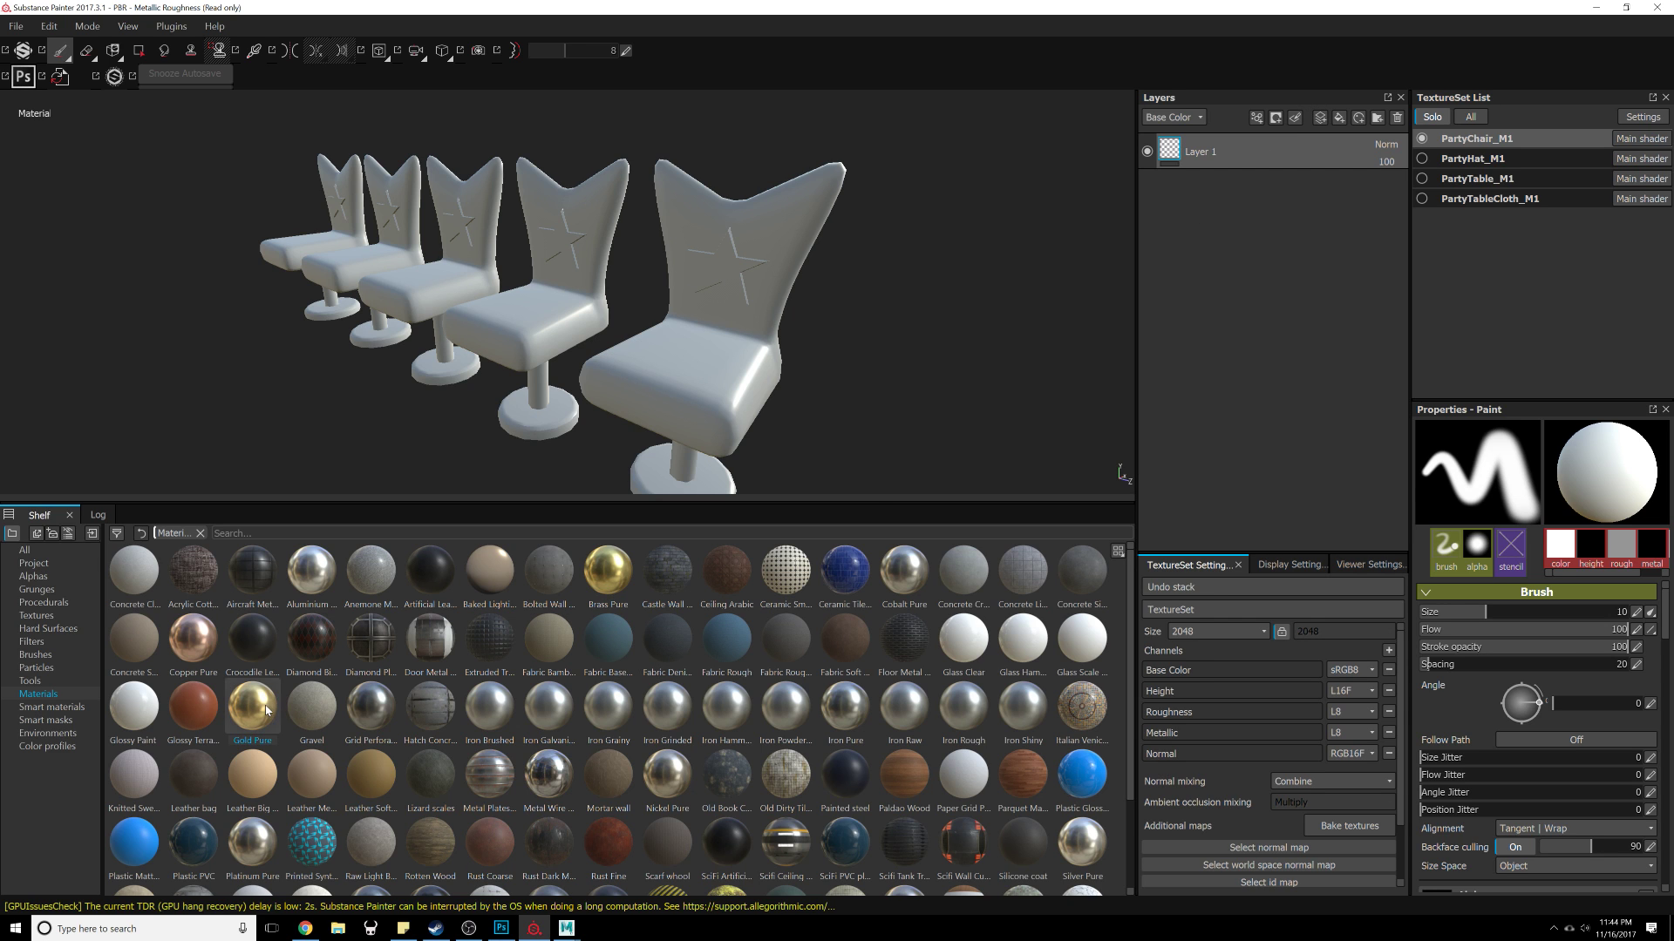
pyautogui.moveTo(252, 706); pyautogui.dragTo(1281, 296)
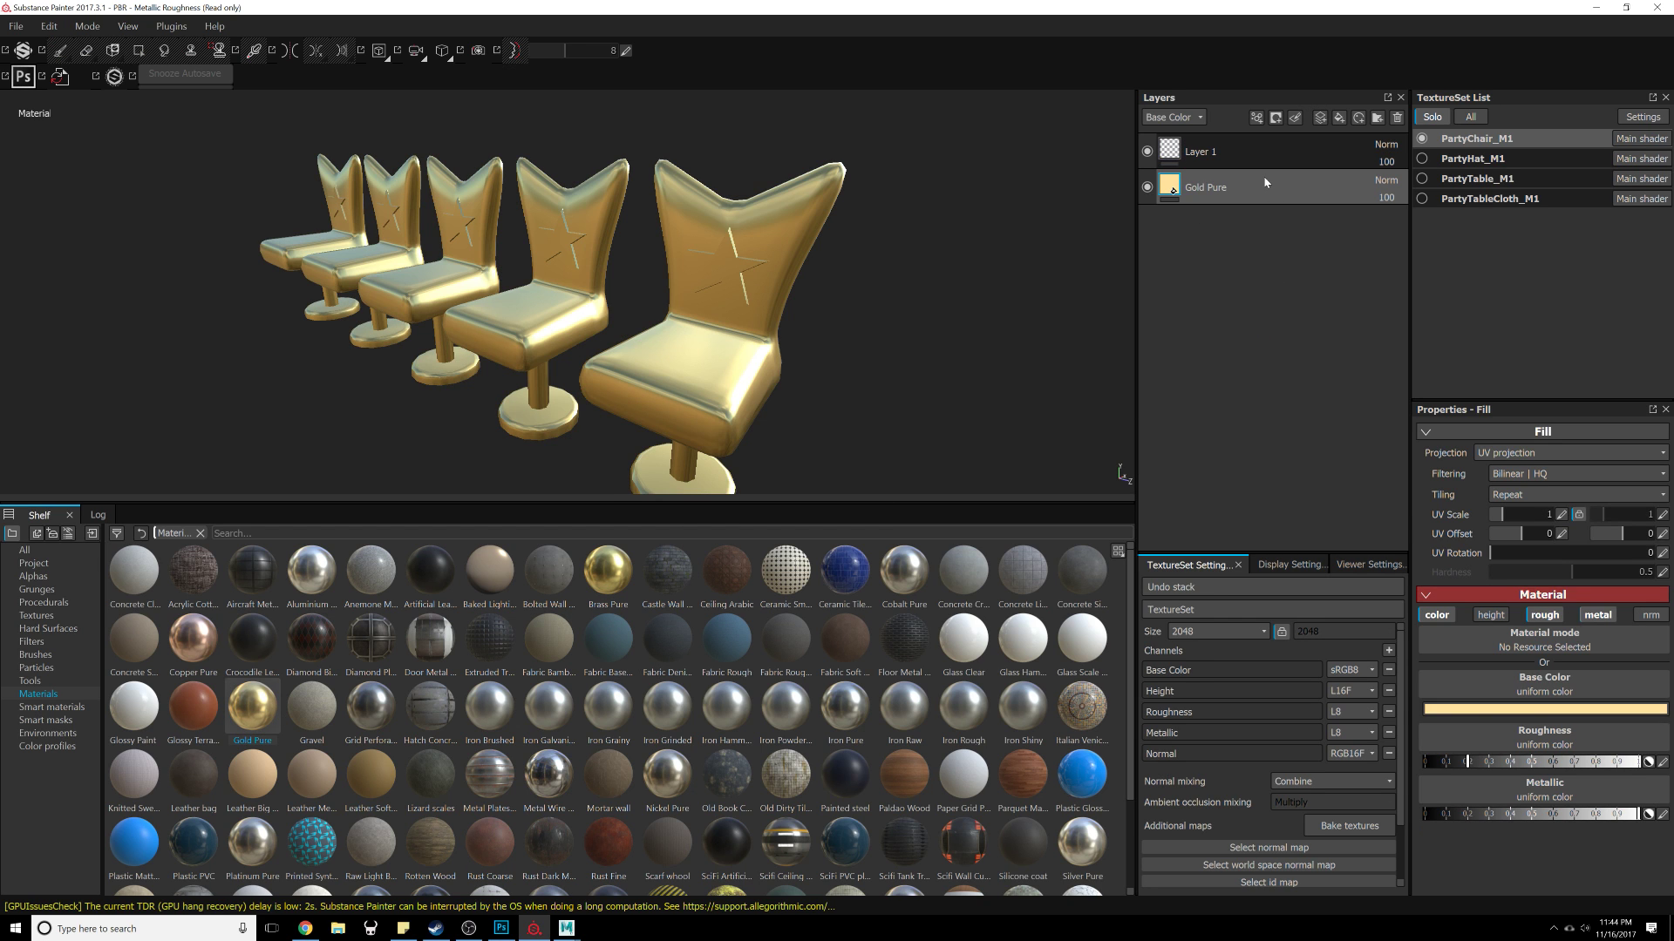
# Step: Add a black mask to the Gold Pure layer
pyautogui.click(1275, 117)
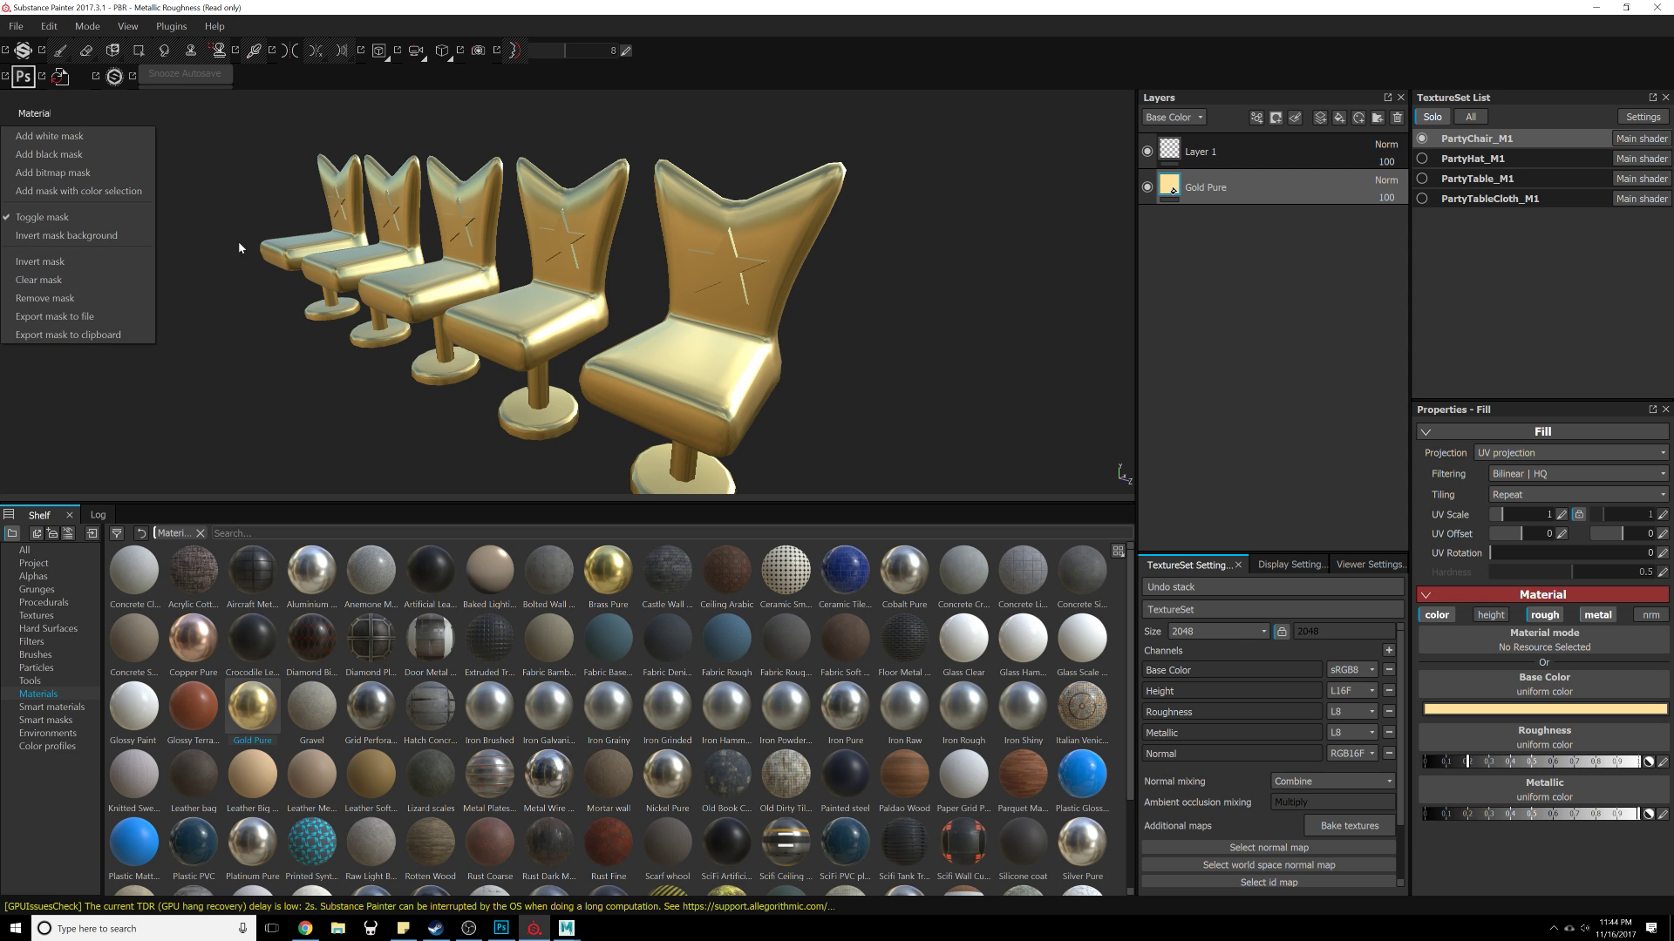
pyautogui.click(52, 154)
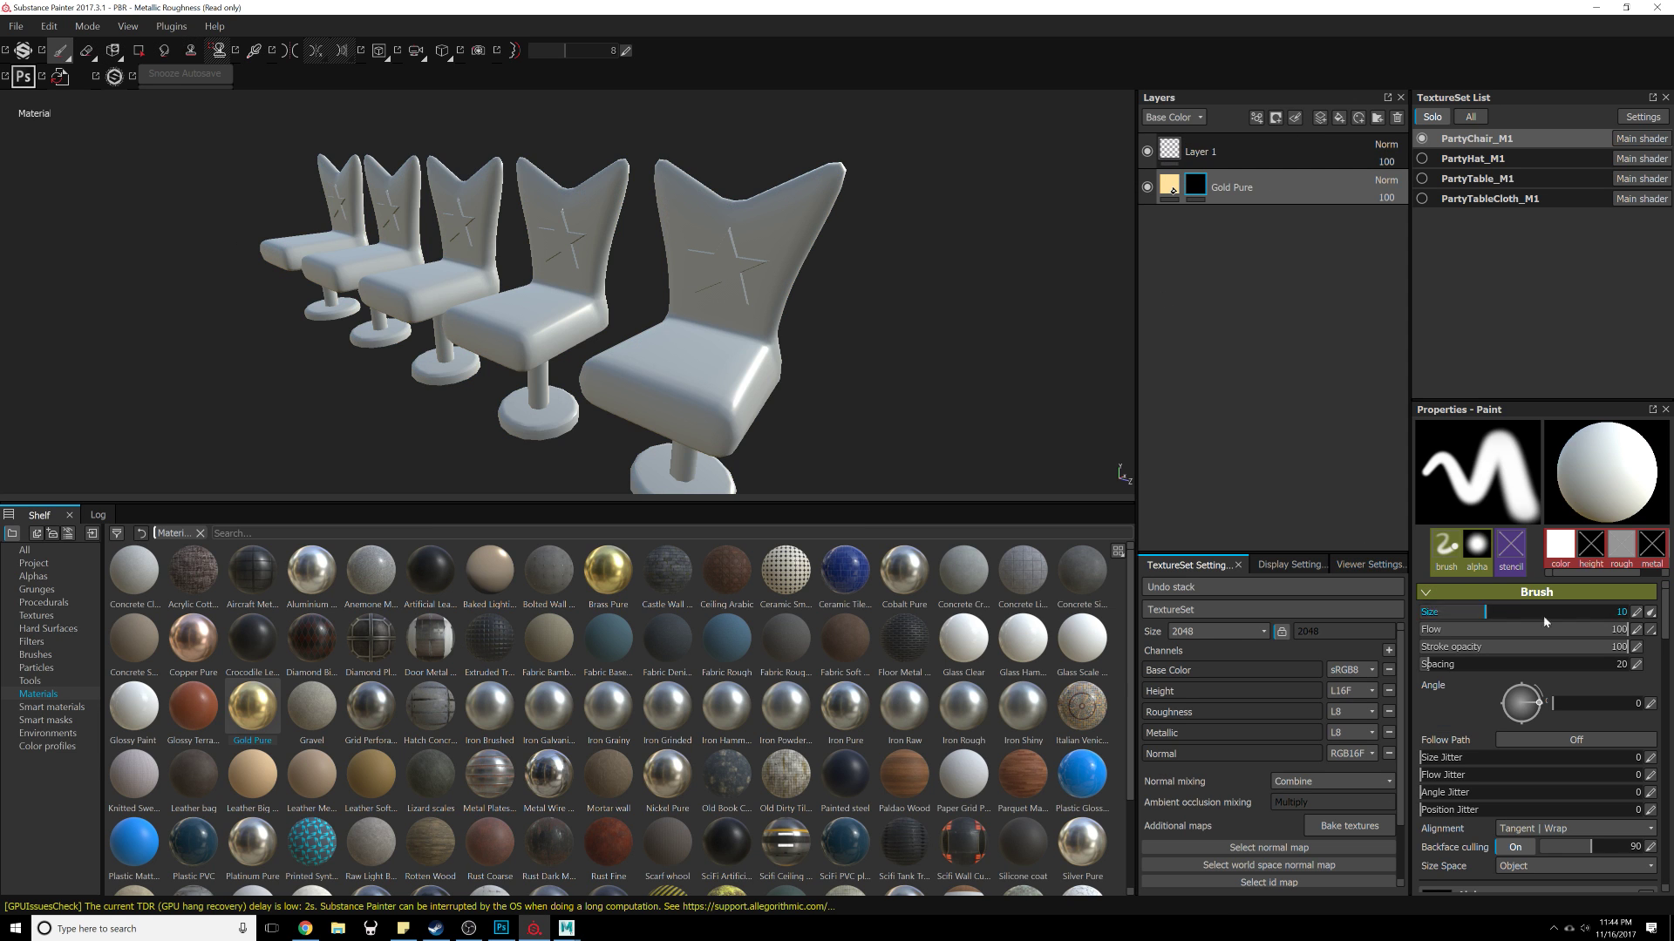
pyautogui.scroll(-5, 1561, 699)
pyautogui.scroll(2, 1561, 696)
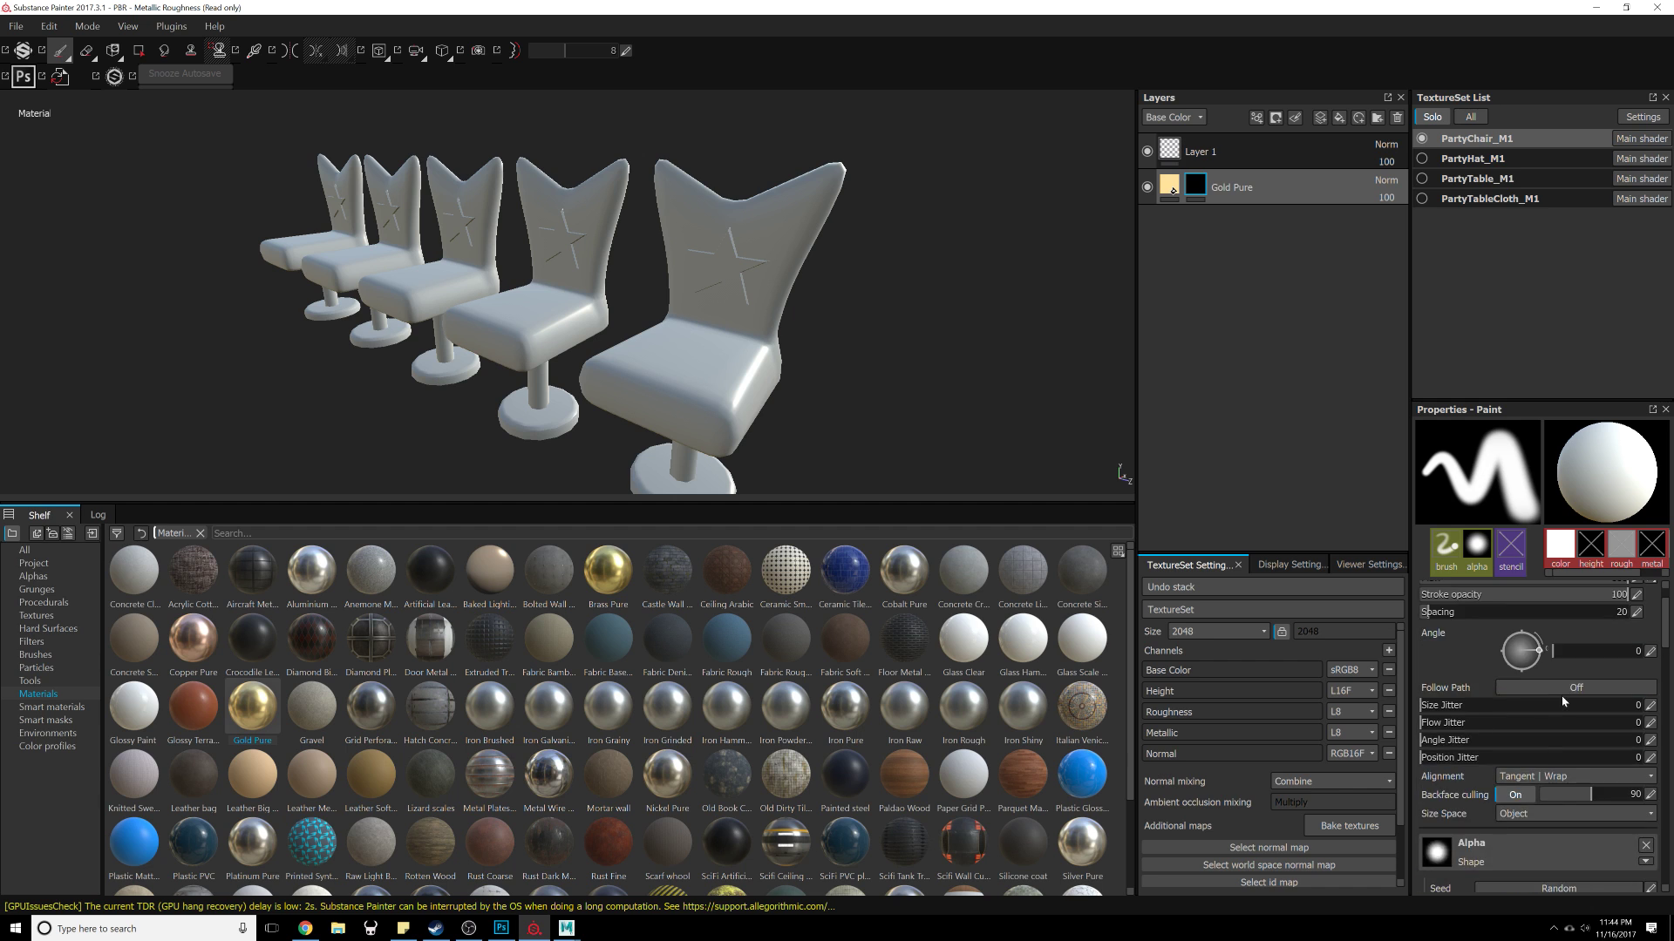
pyautogui.scroll(-3, 1557, 688)
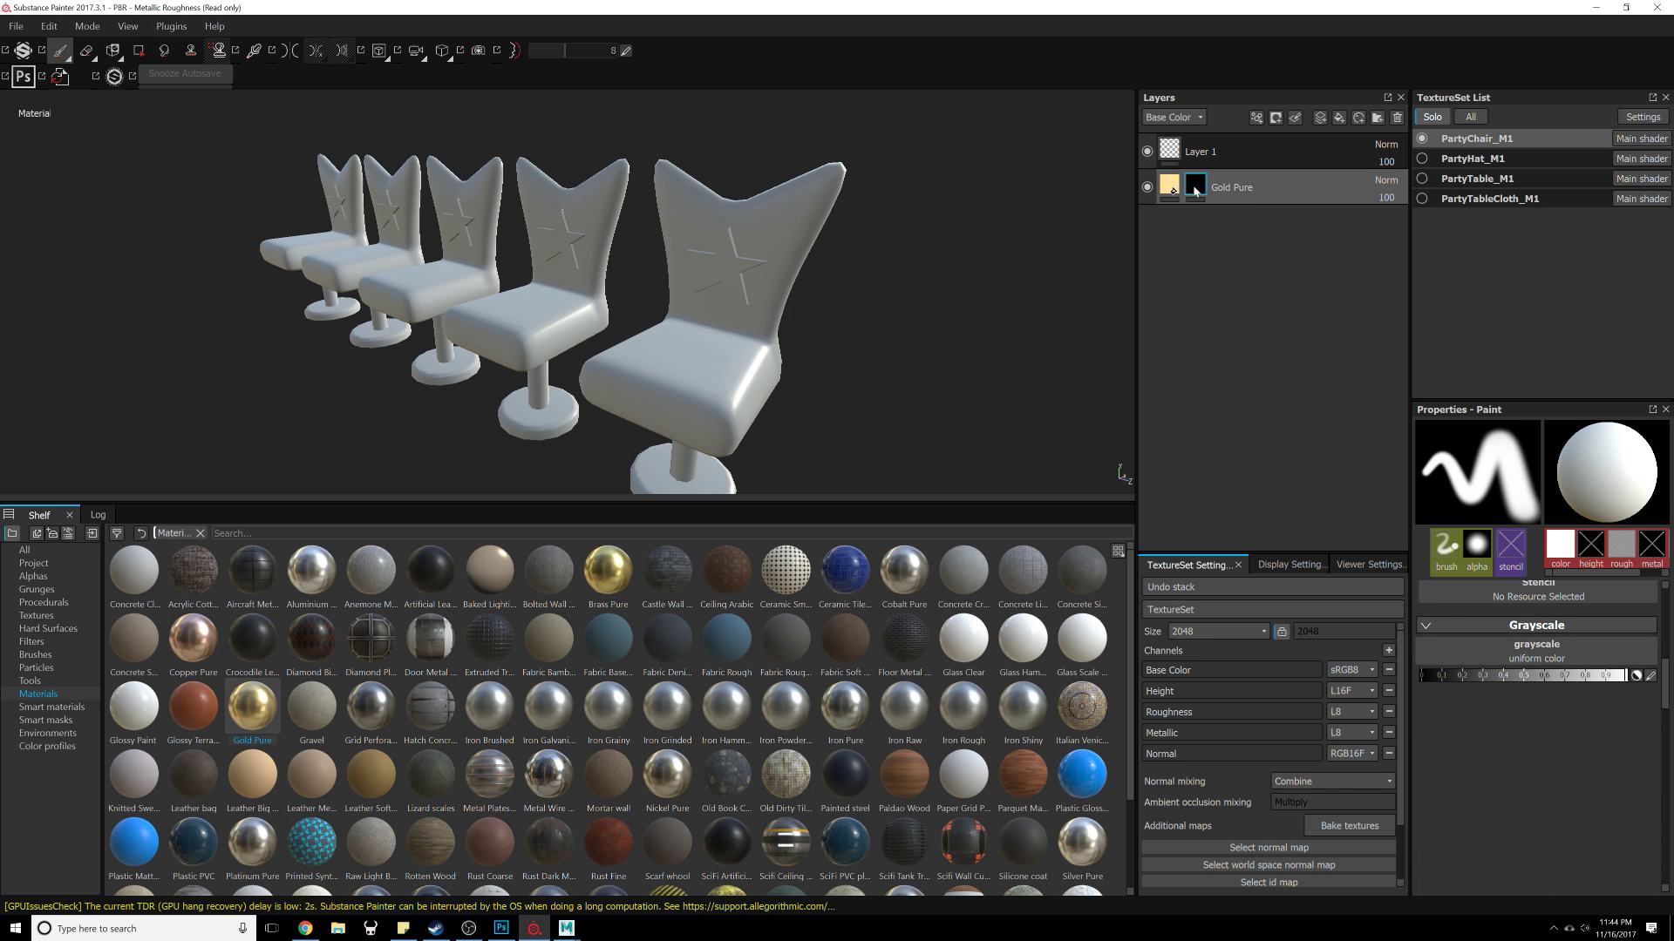
pyautogui.scroll(6, 1599, 681)
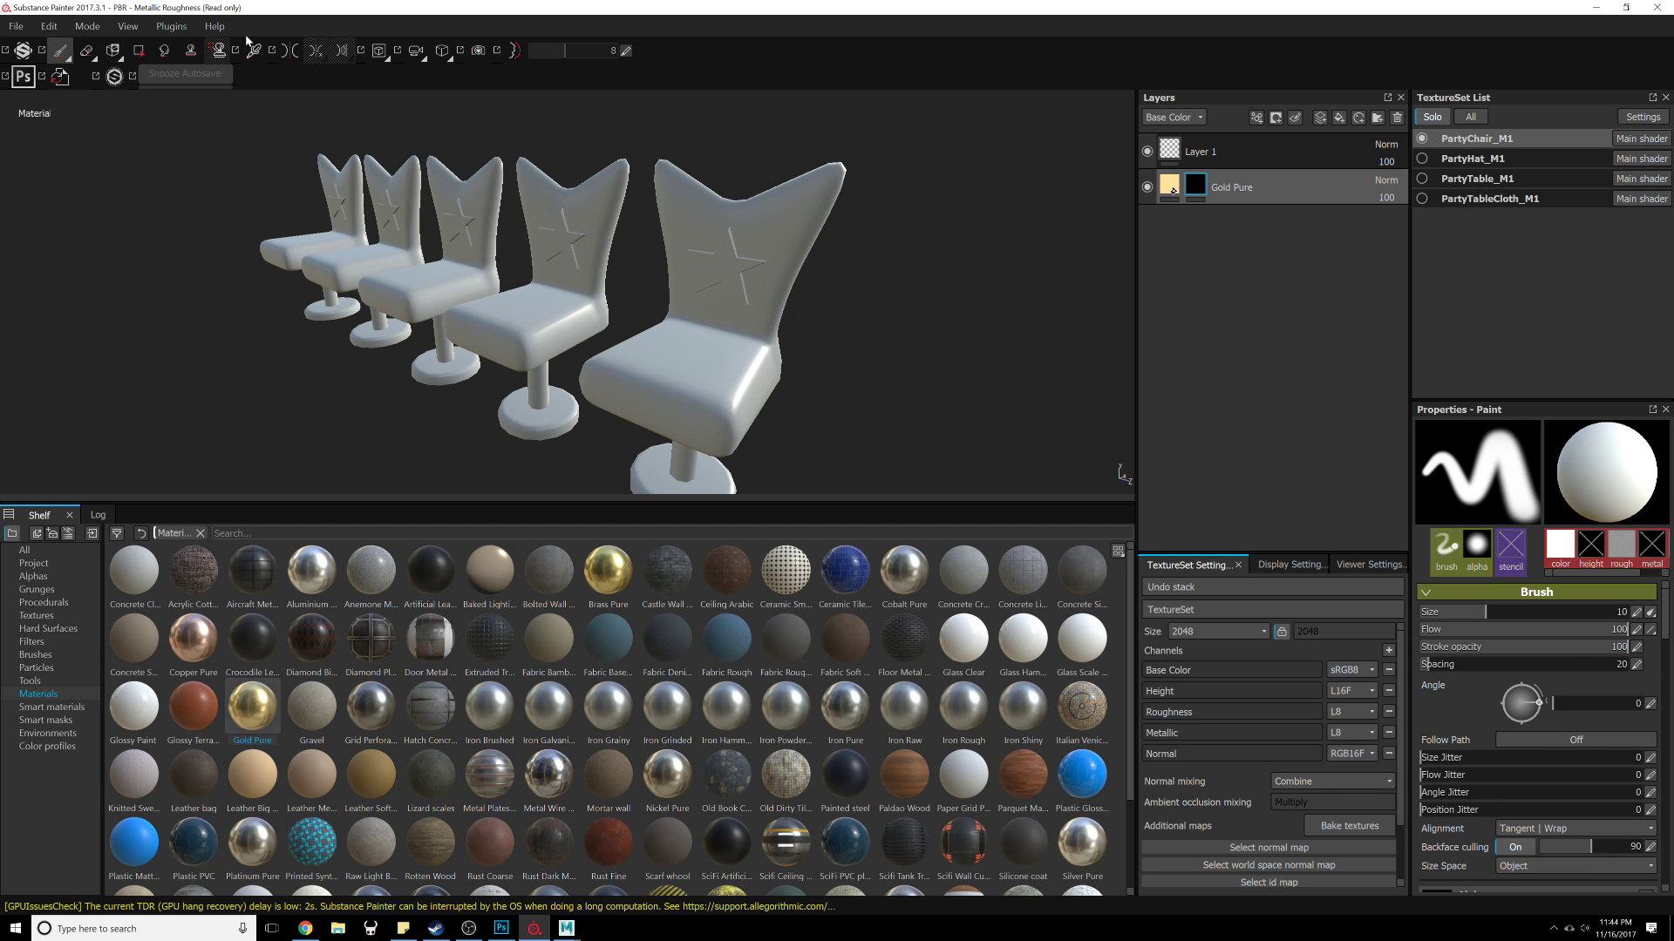
# Step: Use the Polygon Fill tool to reveal the gold on the star of the nearest chair back
pyautogui.click(139, 51)
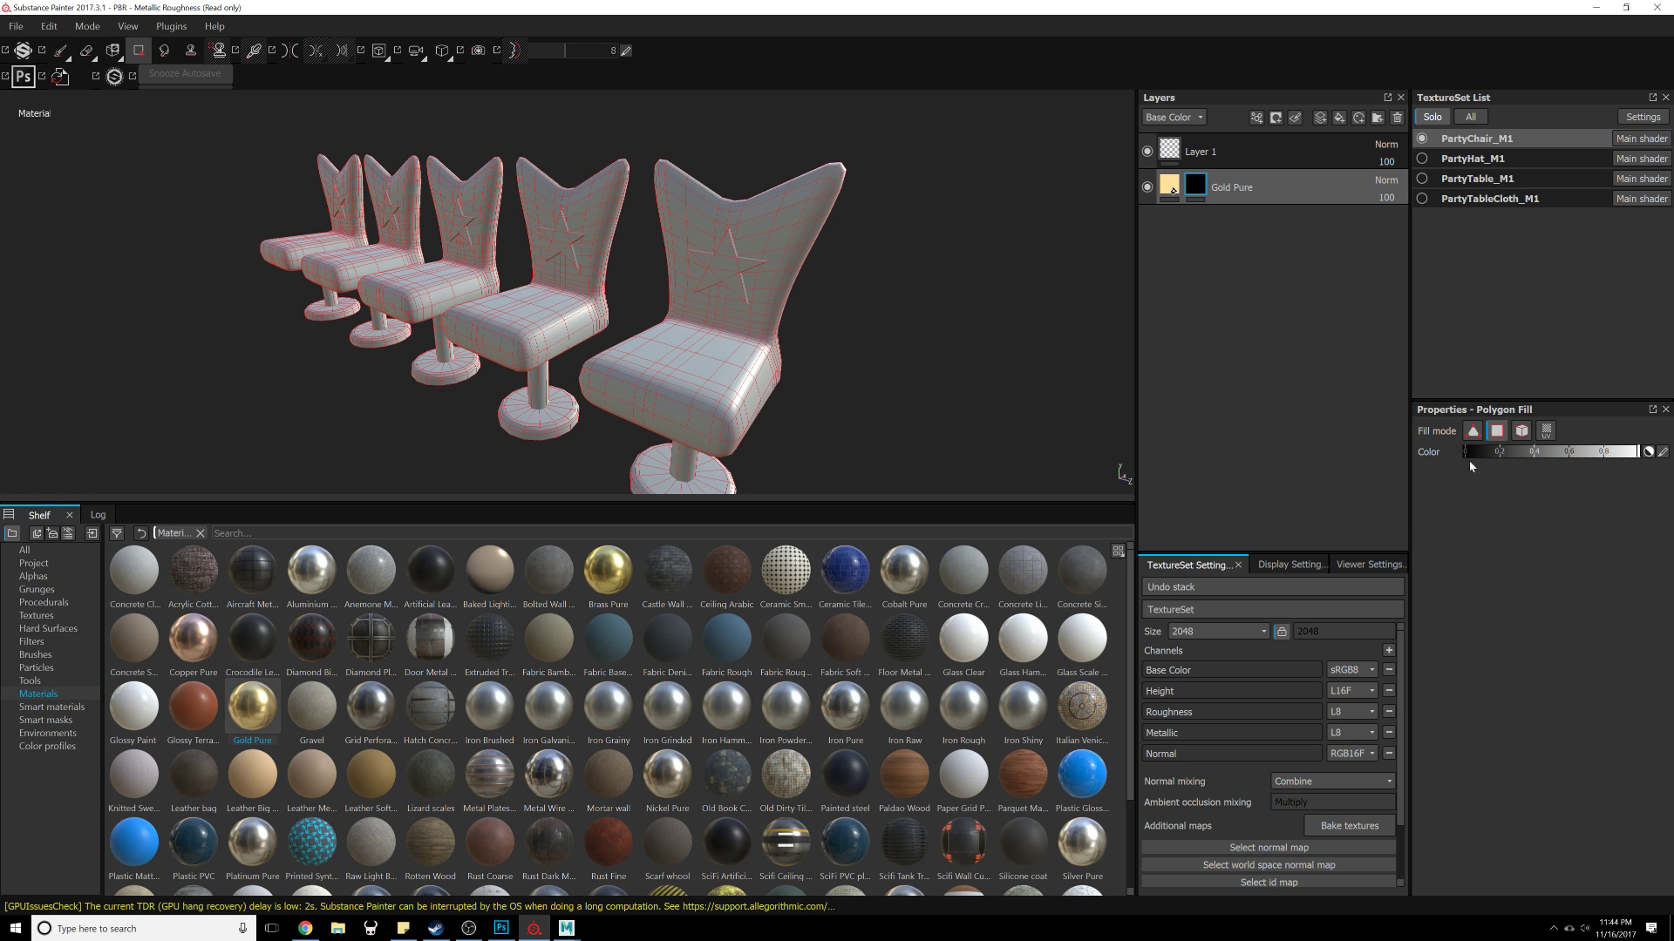
pyautogui.click(1521, 430)
pyautogui.scroll(5, 863, 317)
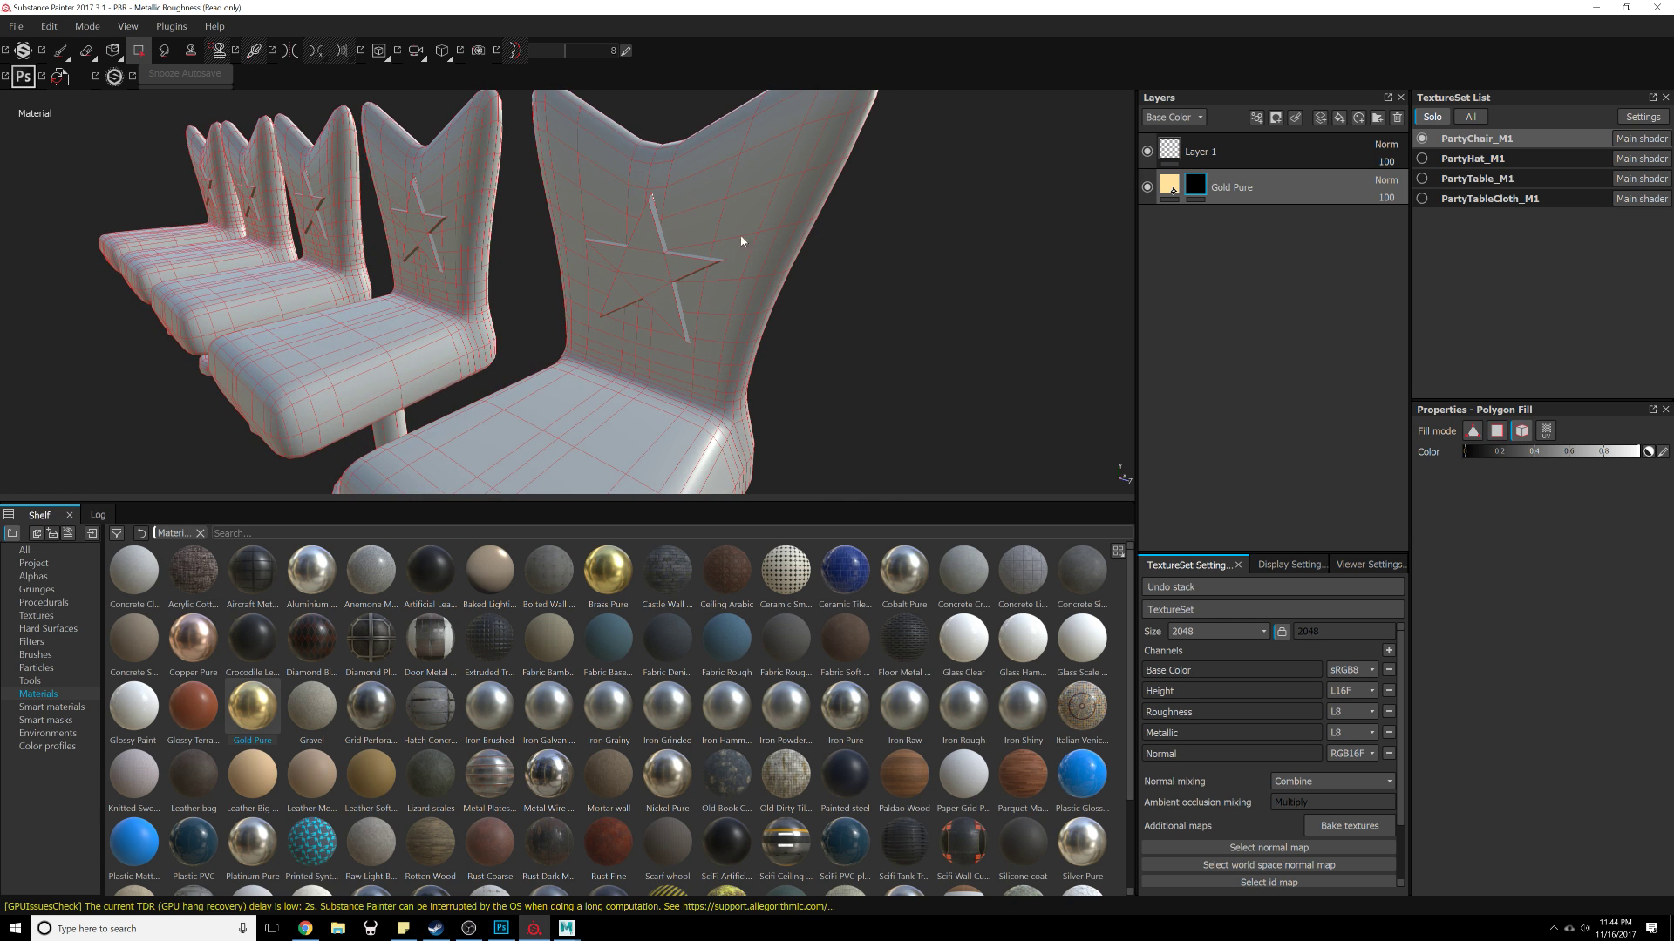
pyautogui.click(650, 252)
pyautogui.keyDown('alt'); pyautogui.moveTo(655, 278); pyautogui.dragTo(743, 349); pyautogui.keyUp('alt')
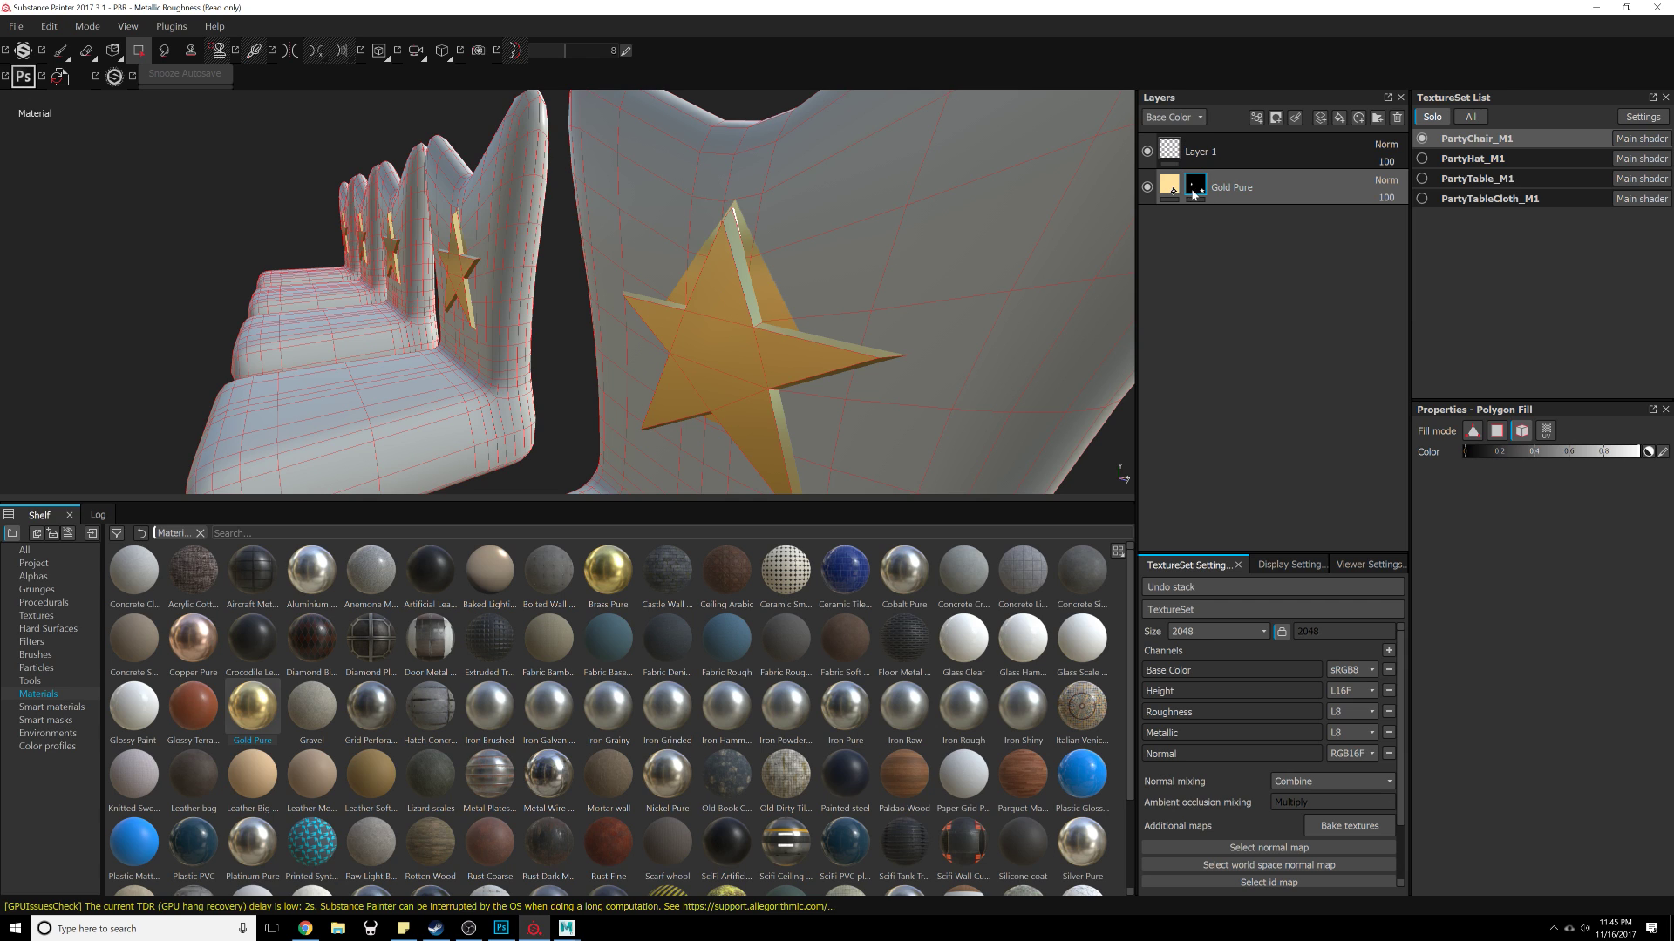
# Step: Switch the Polygon Fill mode and fill the remaining star surfaces on the chair backs
pyautogui.click(1500, 432)
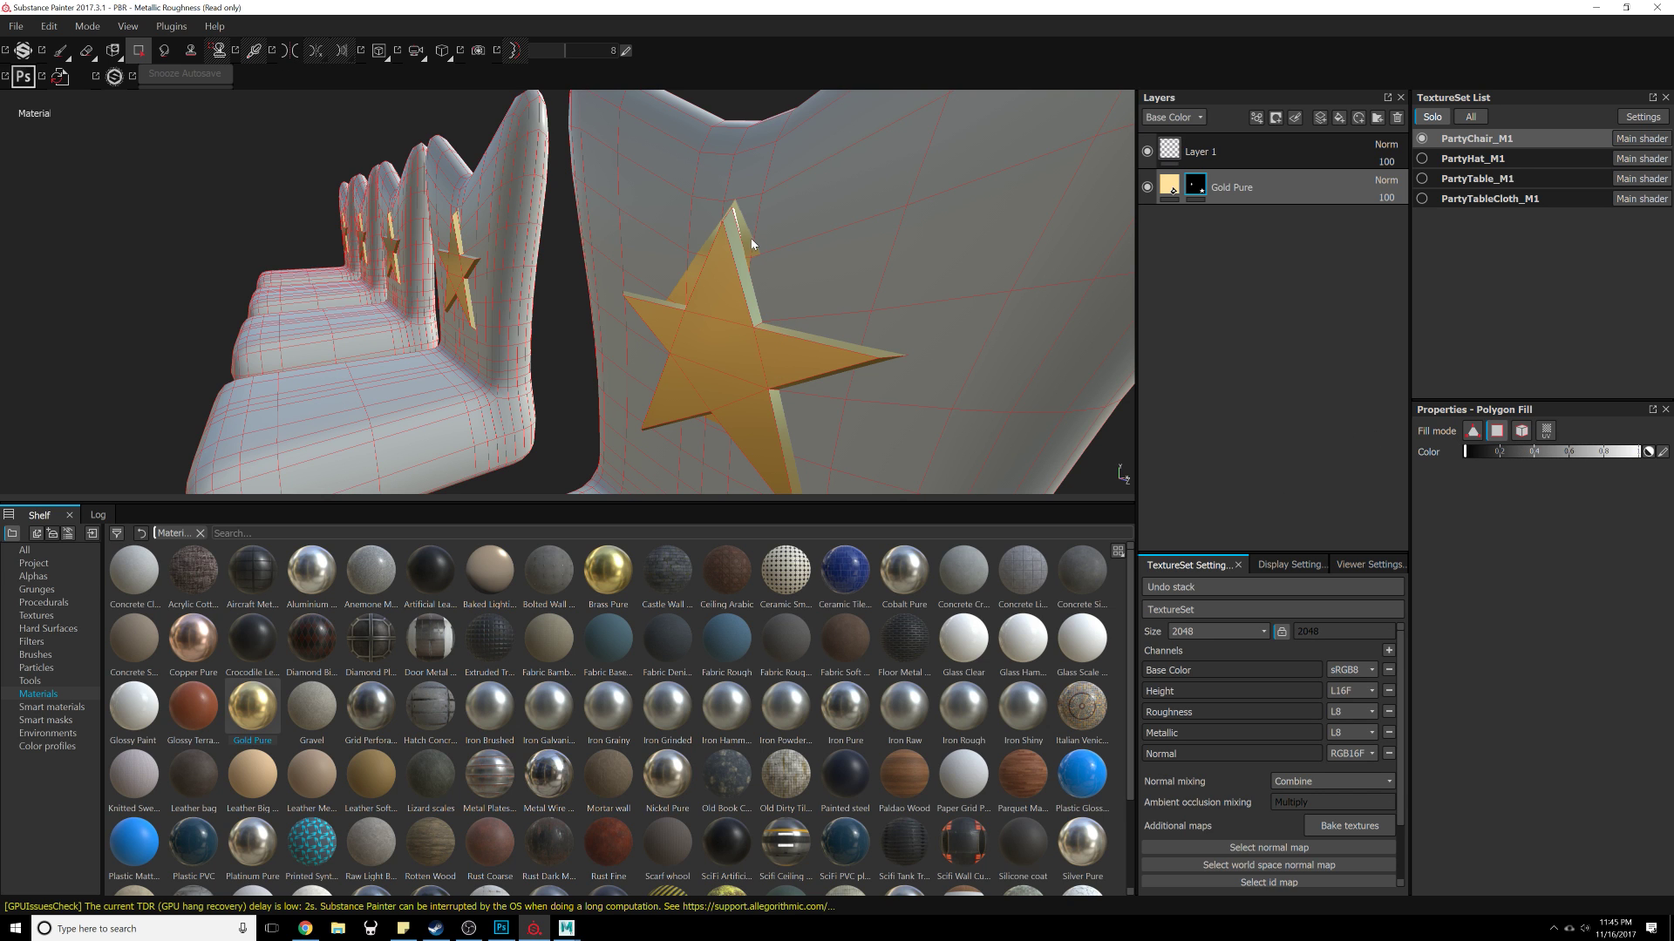
pyautogui.keyDown('alt'); pyautogui.moveTo(750, 258); pyautogui.dragTo(736, 291); pyautogui.keyUp('alt')
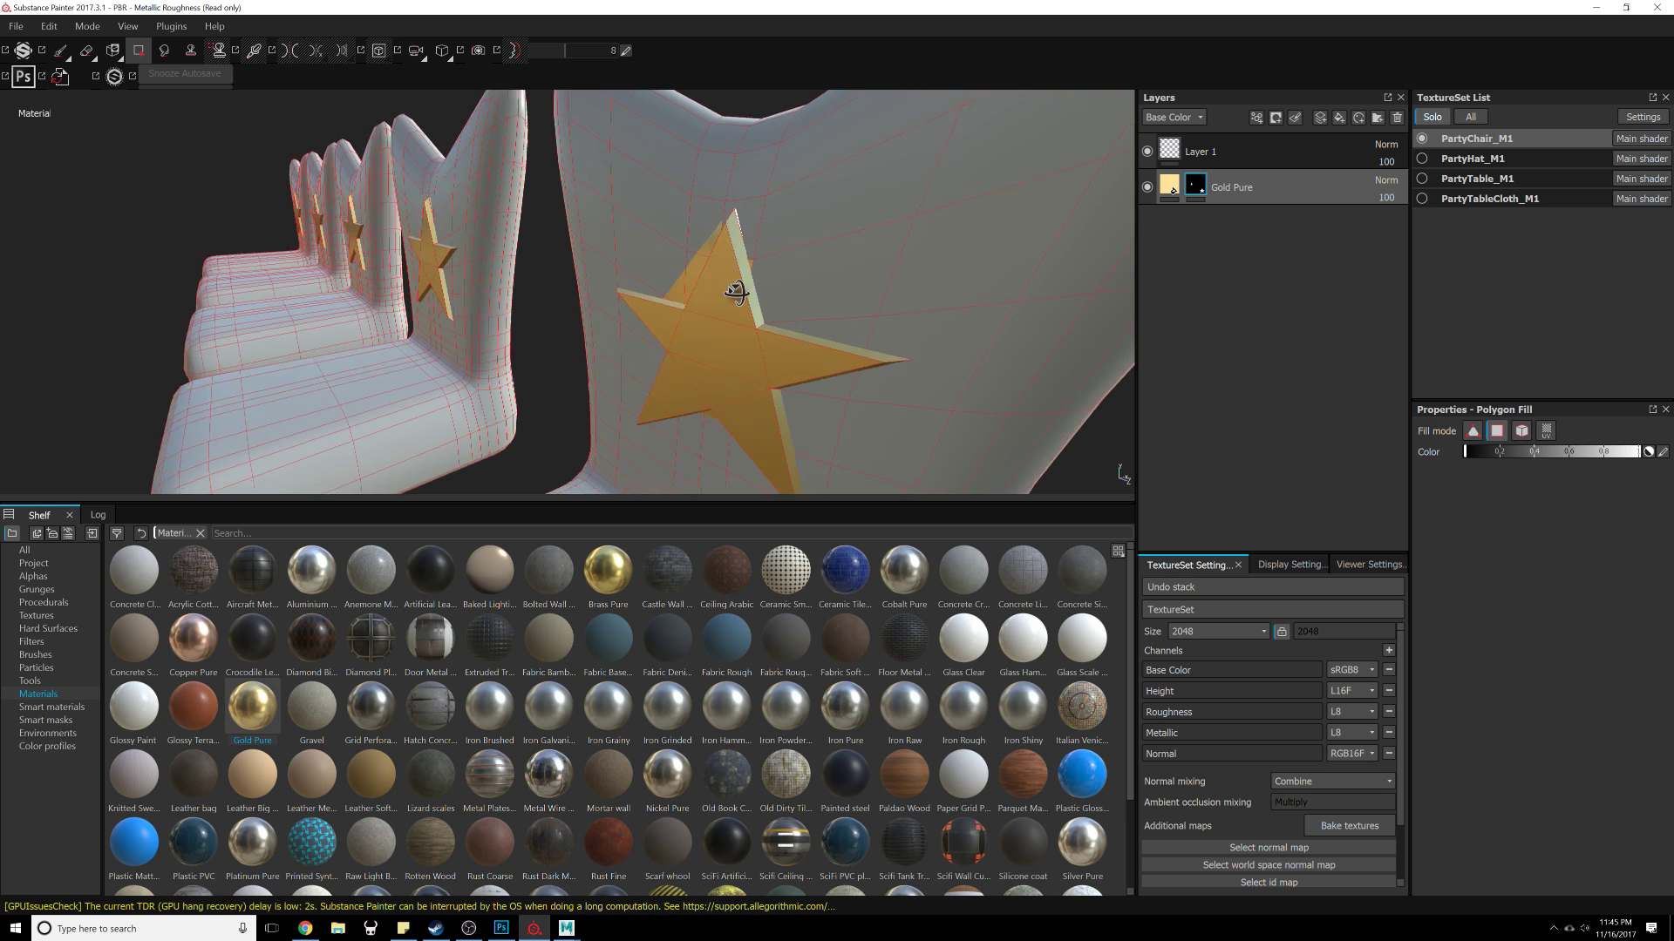
pyautogui.keyDown('alt'); pyautogui.moveTo(736, 291); pyautogui.dragTo(691, 276, button='right'); pyautogui.keyUp('alt')
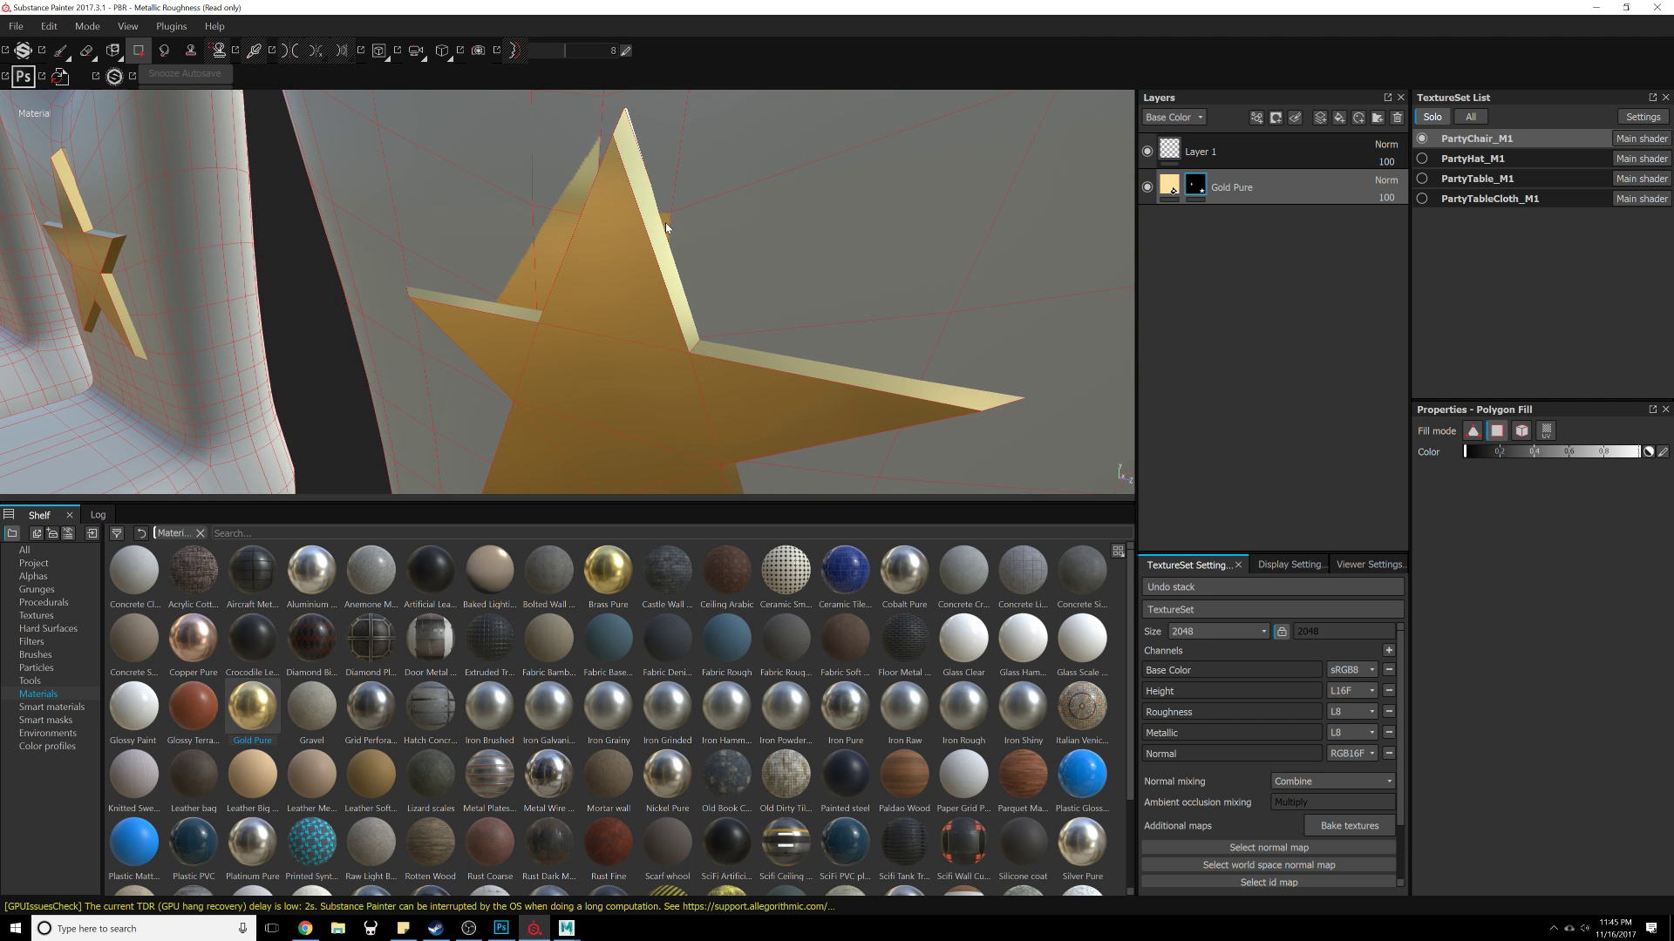
pyautogui.keyDown('alt'); pyautogui.moveTo(523, 246); pyautogui.dragTo(599, 375); pyautogui.keyUp('alt')
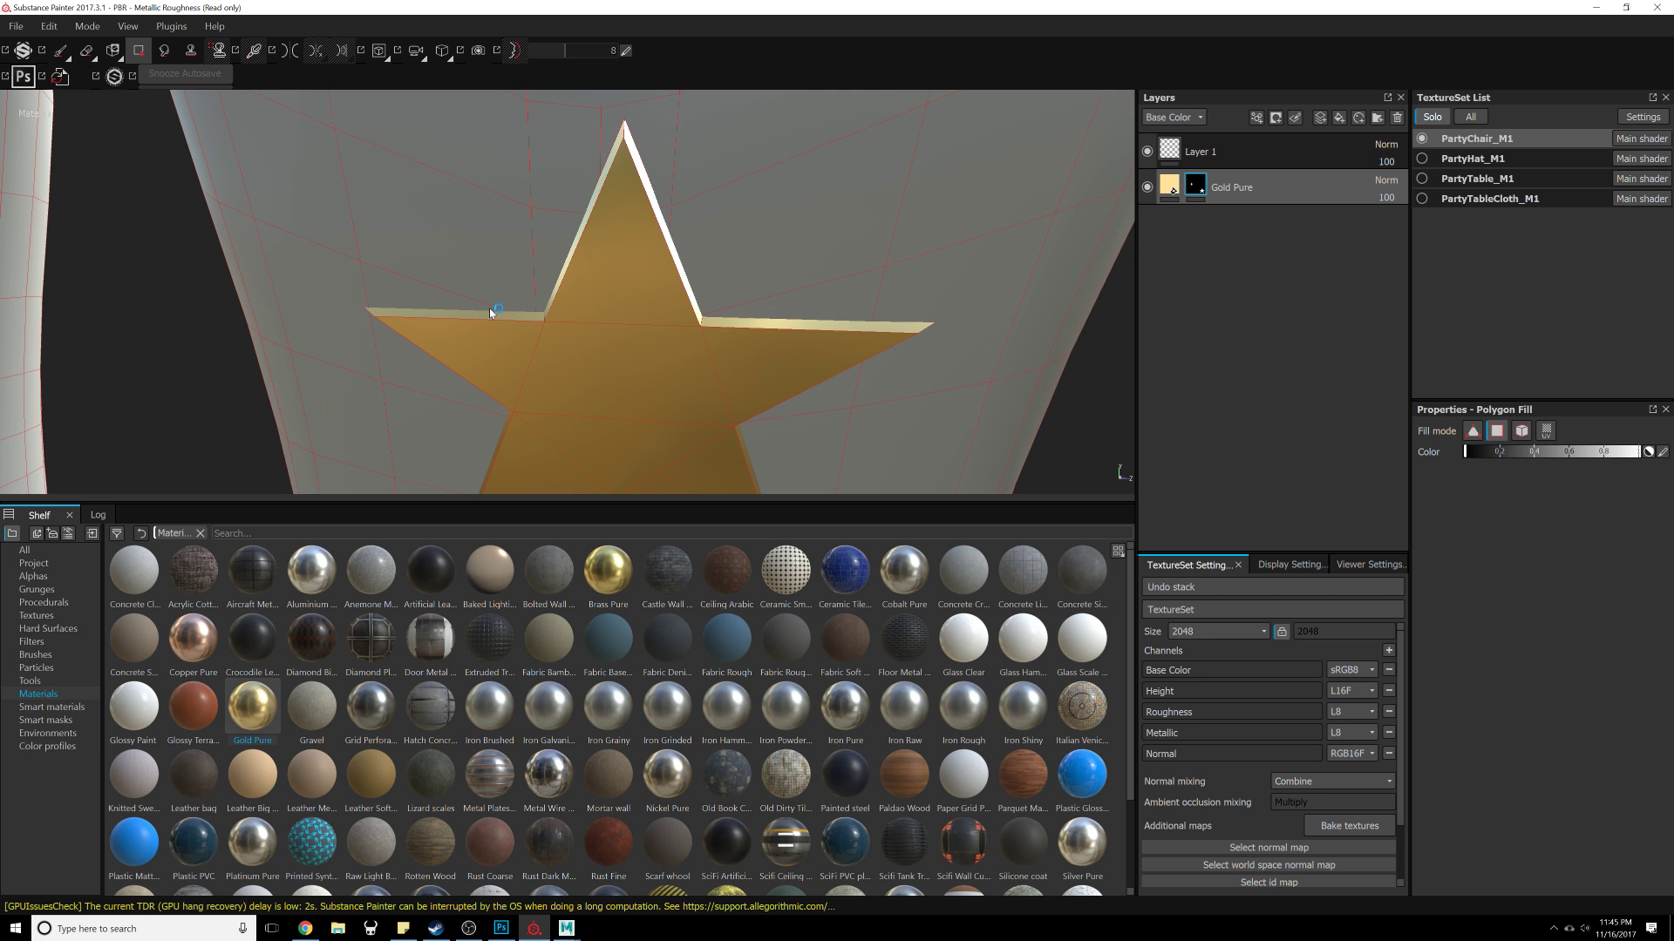
pyautogui.keyDown('alt'); pyautogui.moveTo(489, 307); pyautogui.dragTo(632, 376, button='right'); pyautogui.keyUp('alt')
pyautogui.keyDown('alt'); pyautogui.moveTo(632, 377); pyautogui.dragTo(836, 314, button='middle'); pyautogui.keyUp('alt')
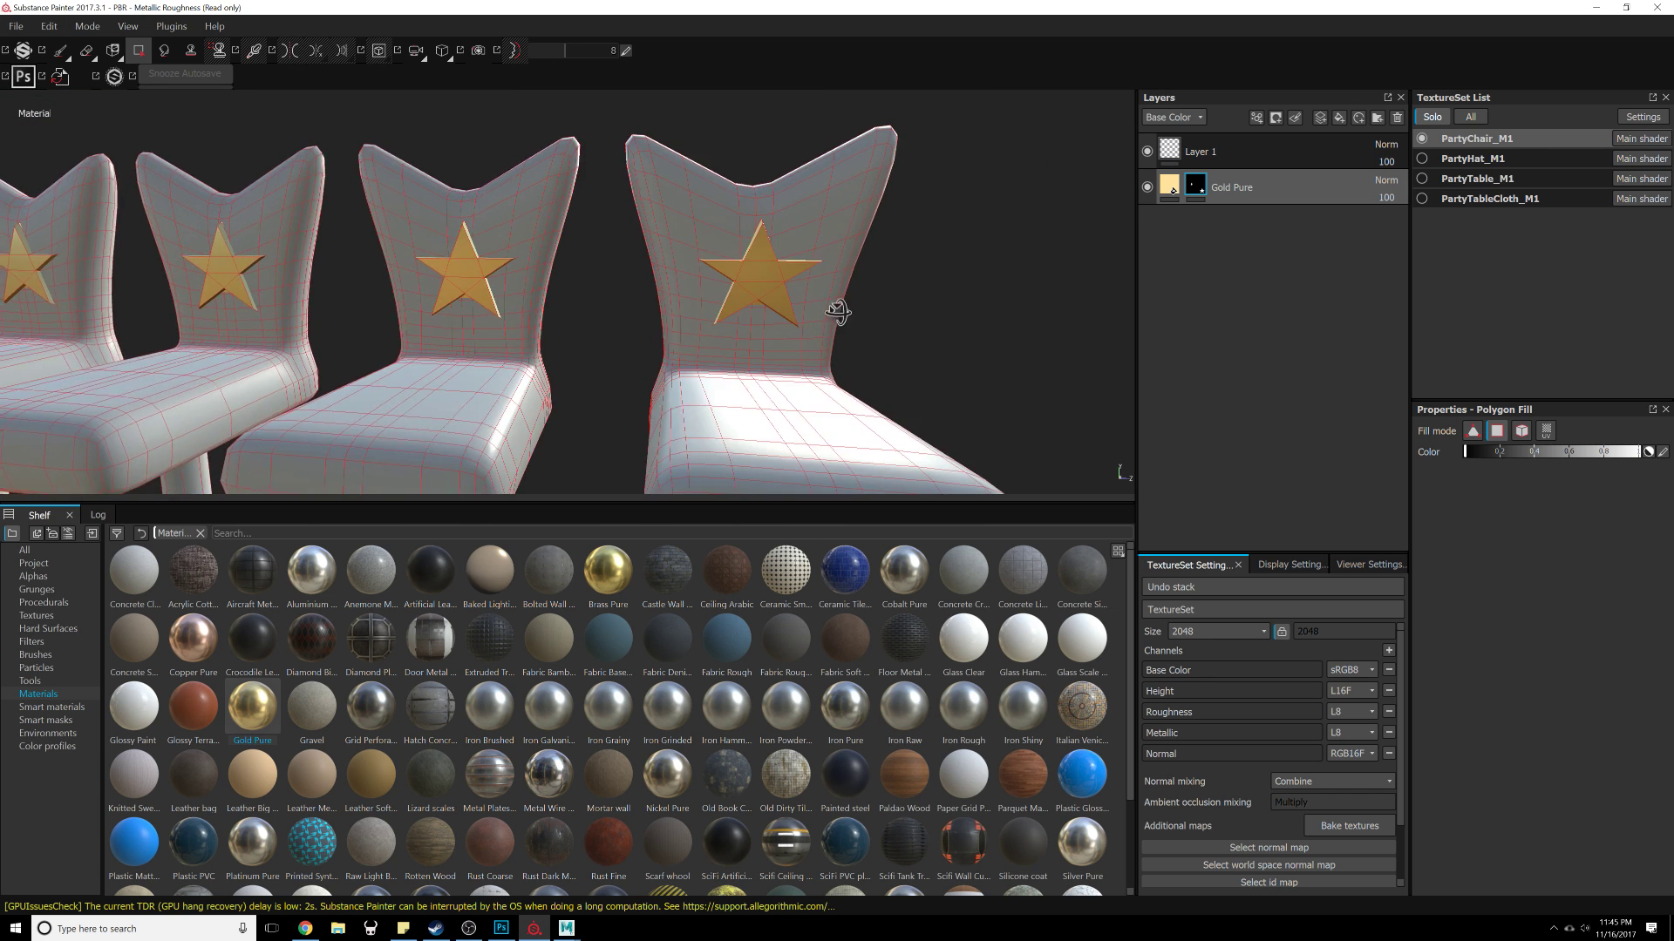
pyautogui.keyDown('alt'); pyautogui.moveTo(836, 314); pyautogui.dragTo(723, 315); pyautogui.keyUp('alt')
pyautogui.keyDown('alt'); pyautogui.moveTo(723, 316); pyautogui.dragTo(815, 325, button='right'); pyautogui.keyUp('alt')
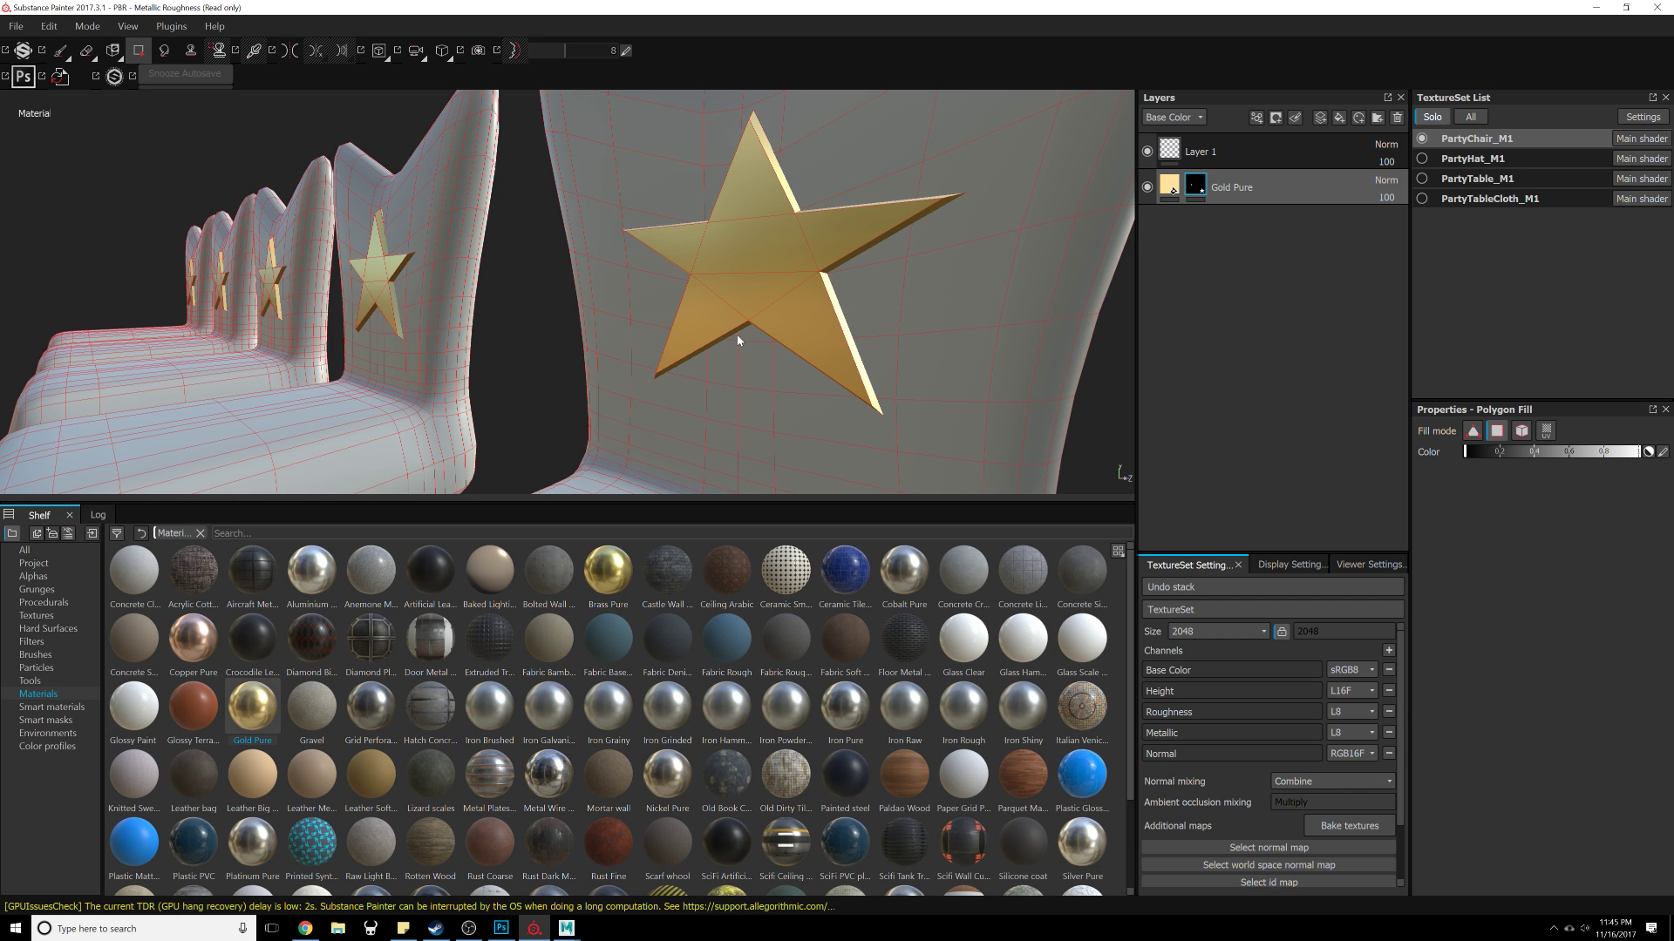
pyautogui.keyDown('alt'); pyautogui.moveTo(739, 341); pyautogui.dragTo(852, 345); pyautogui.keyUp('alt')
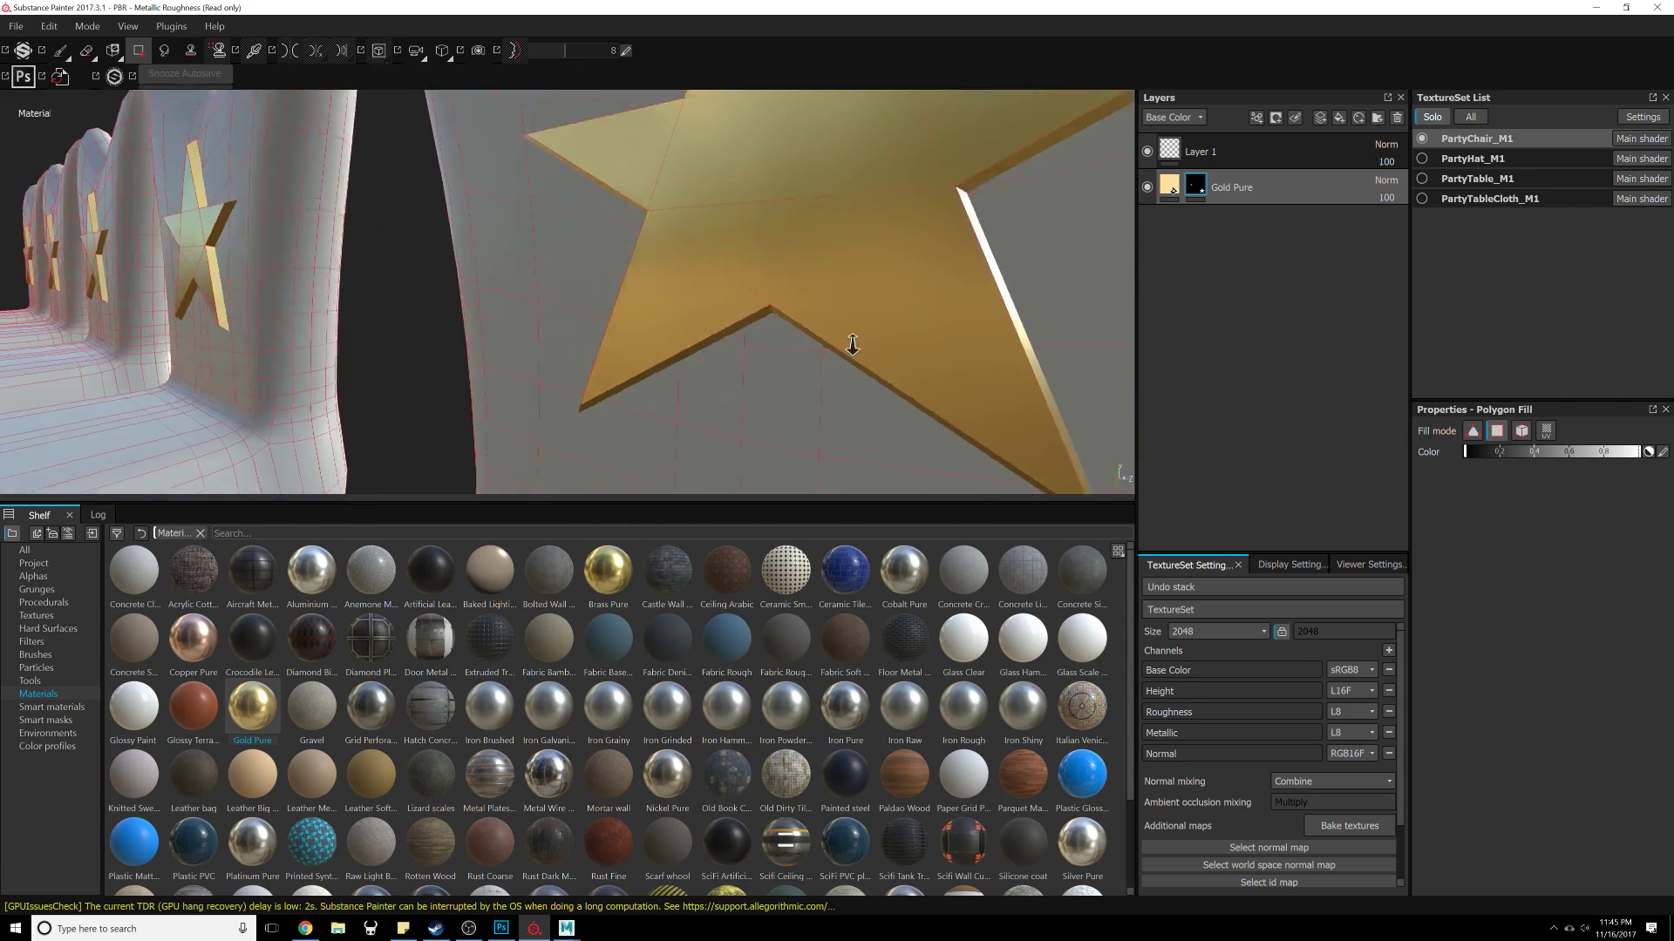
# Step: Orbit around the chairs to inspect the gold stars on every chair back
pyautogui.keyDown('alt'); pyautogui.moveTo(852, 345); pyautogui.dragTo(886, 127, button='right'); pyautogui.keyUp('alt')
pyautogui.keyDown('alt'); pyautogui.moveTo(840, 441); pyautogui.dragTo(849, 321, button='middle'); pyautogui.keyUp('alt')
pyautogui.keyDown('alt'); pyautogui.moveTo(849, 321); pyautogui.dragTo(897, 288, button='right'); pyautogui.keyUp('alt')
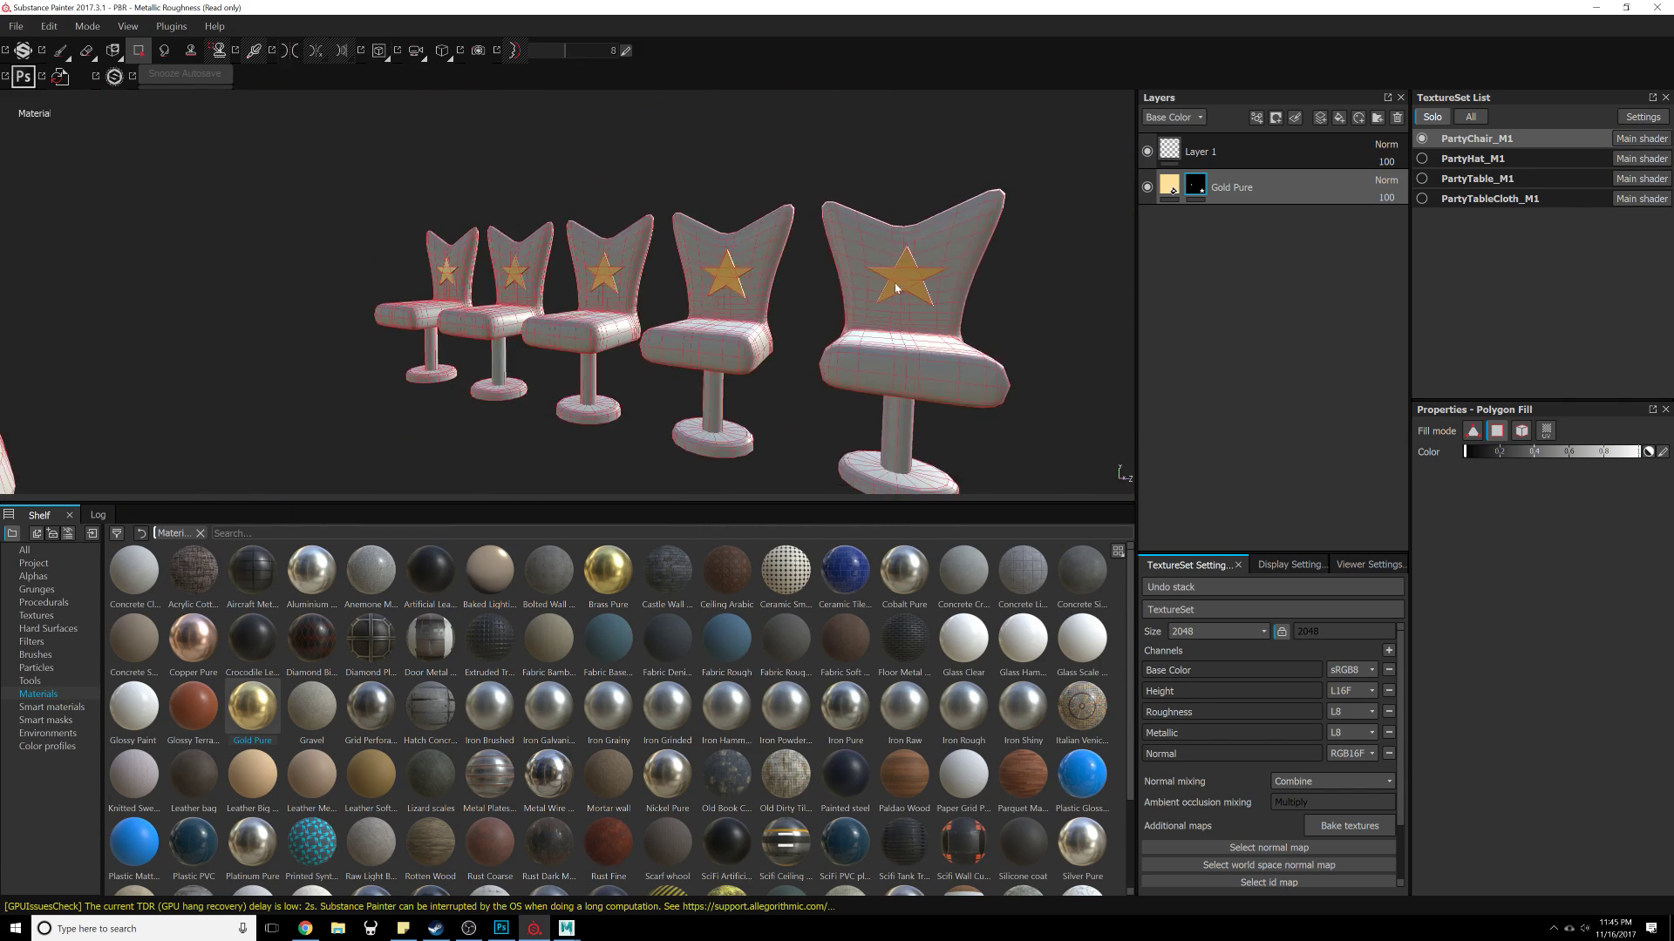
pyautogui.moveTo(897, 288)
pyautogui.keyDown('alt'); pyautogui.mouseDown()
pyautogui.moveTo(789, 273)
pyautogui.moveTo(718, 363)
pyautogui.moveTo(922, 296)
pyautogui.mouseUp(); pyautogui.keyUp('alt')
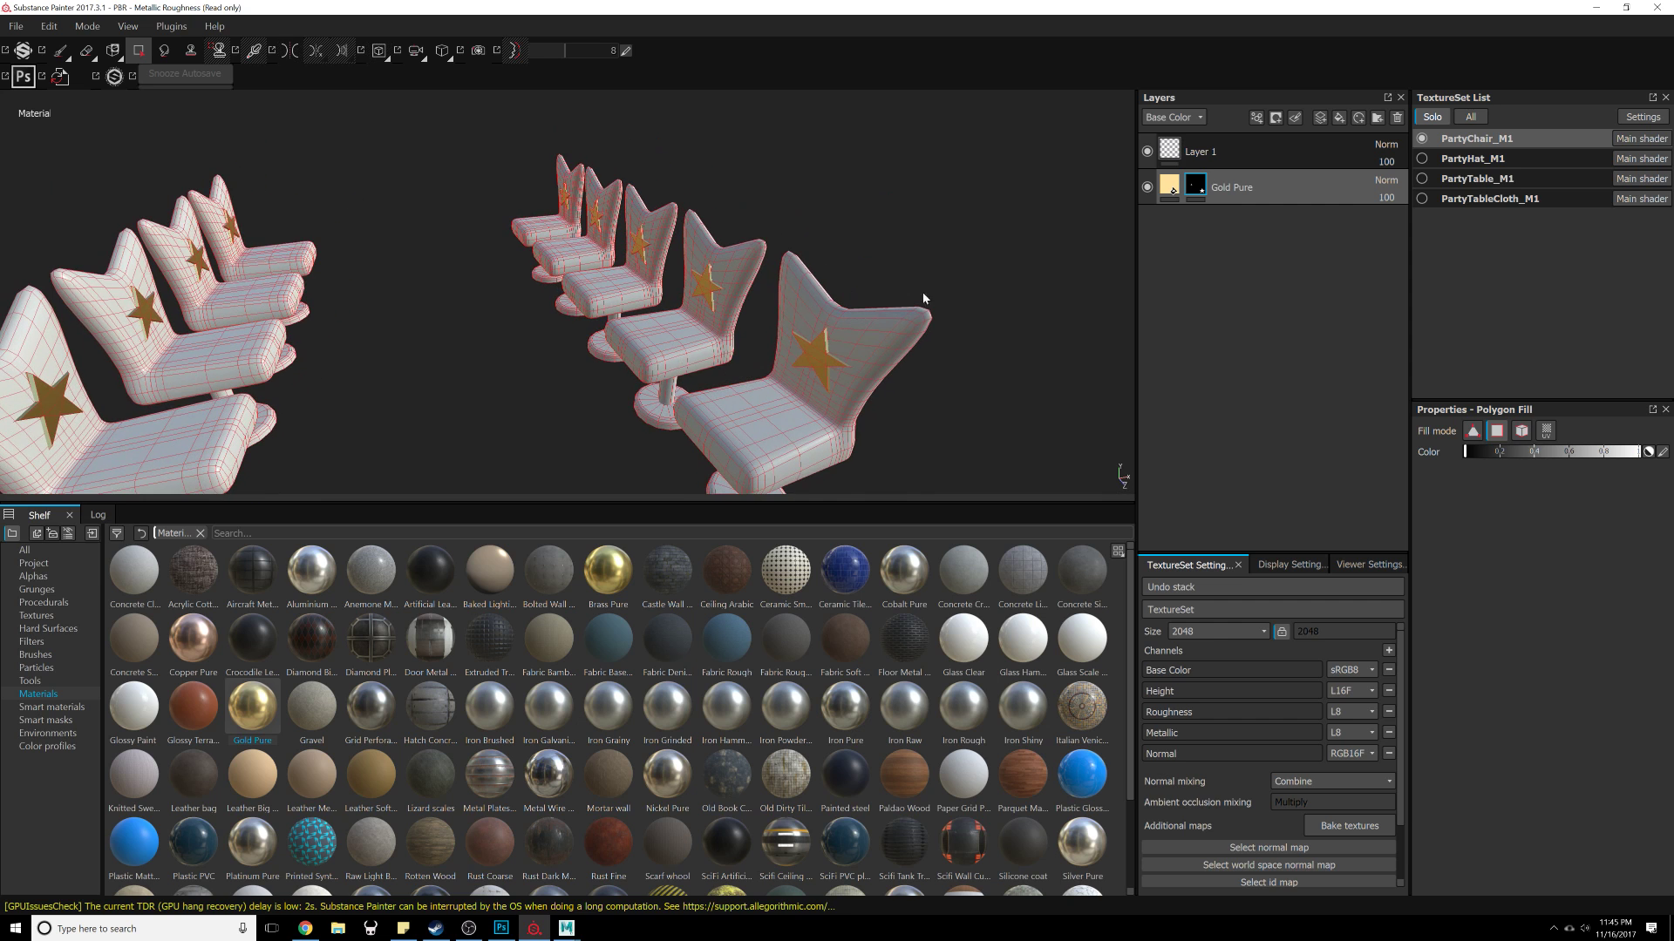
# Step: Browse the Leather category in Substance Source for a material to use on the chairs
pyautogui.scroll(-2, 703, 731)
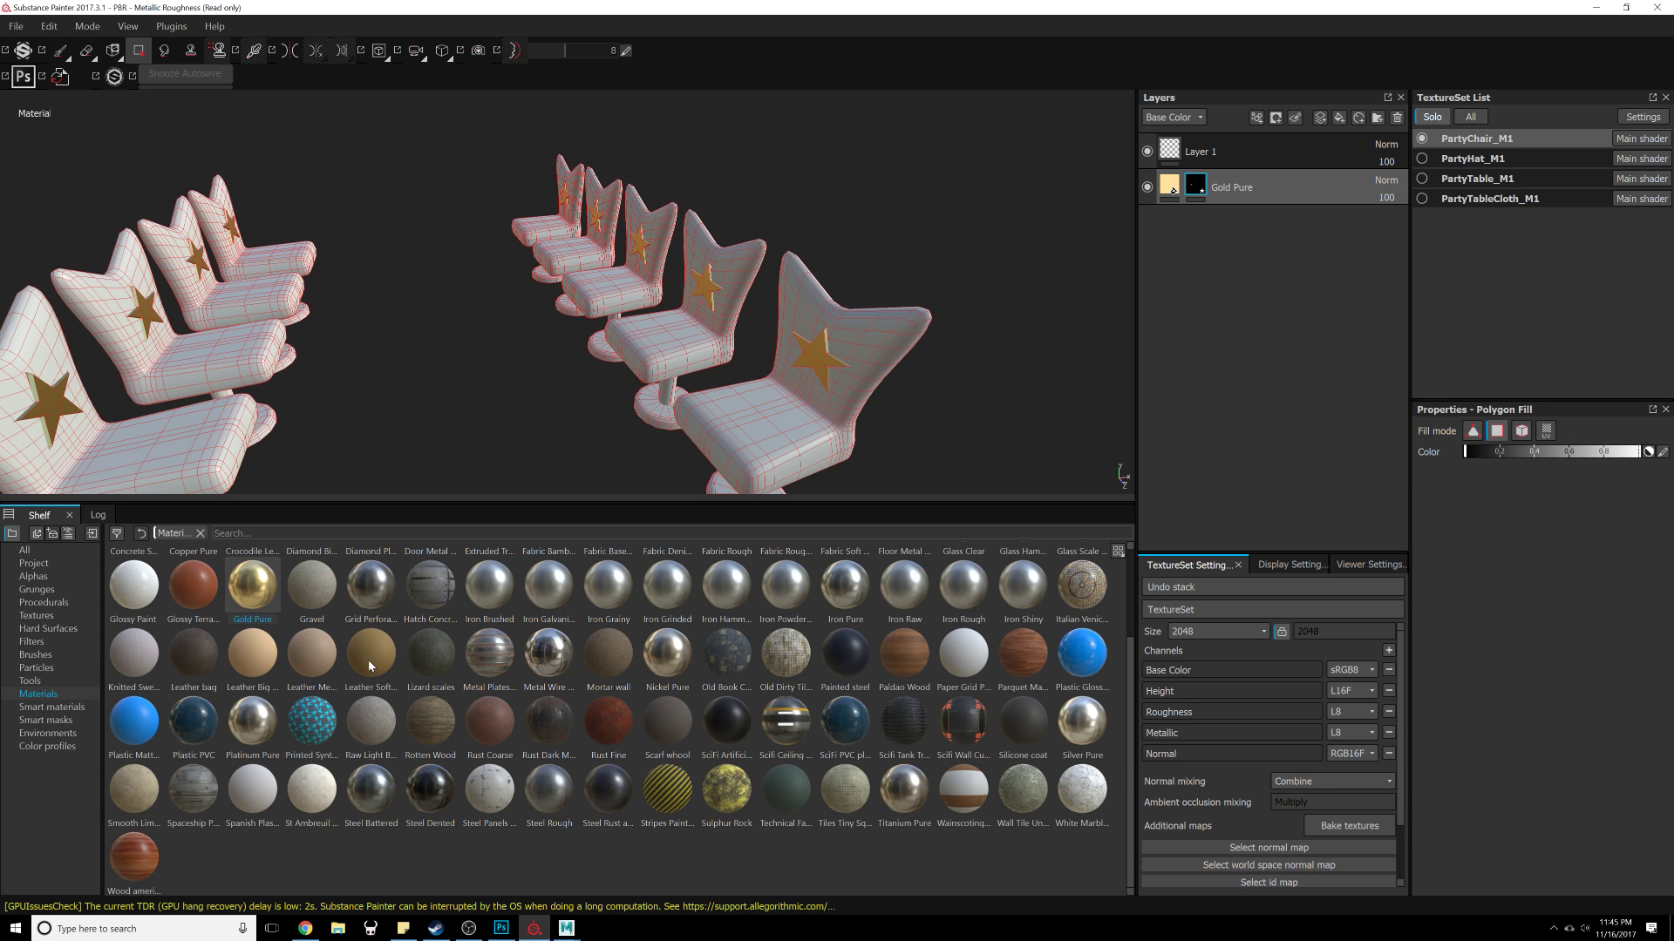
pyautogui.moveTo(370, 662)
pyautogui.moveTo(1672, 96); pyautogui.dragTo(460, 51)
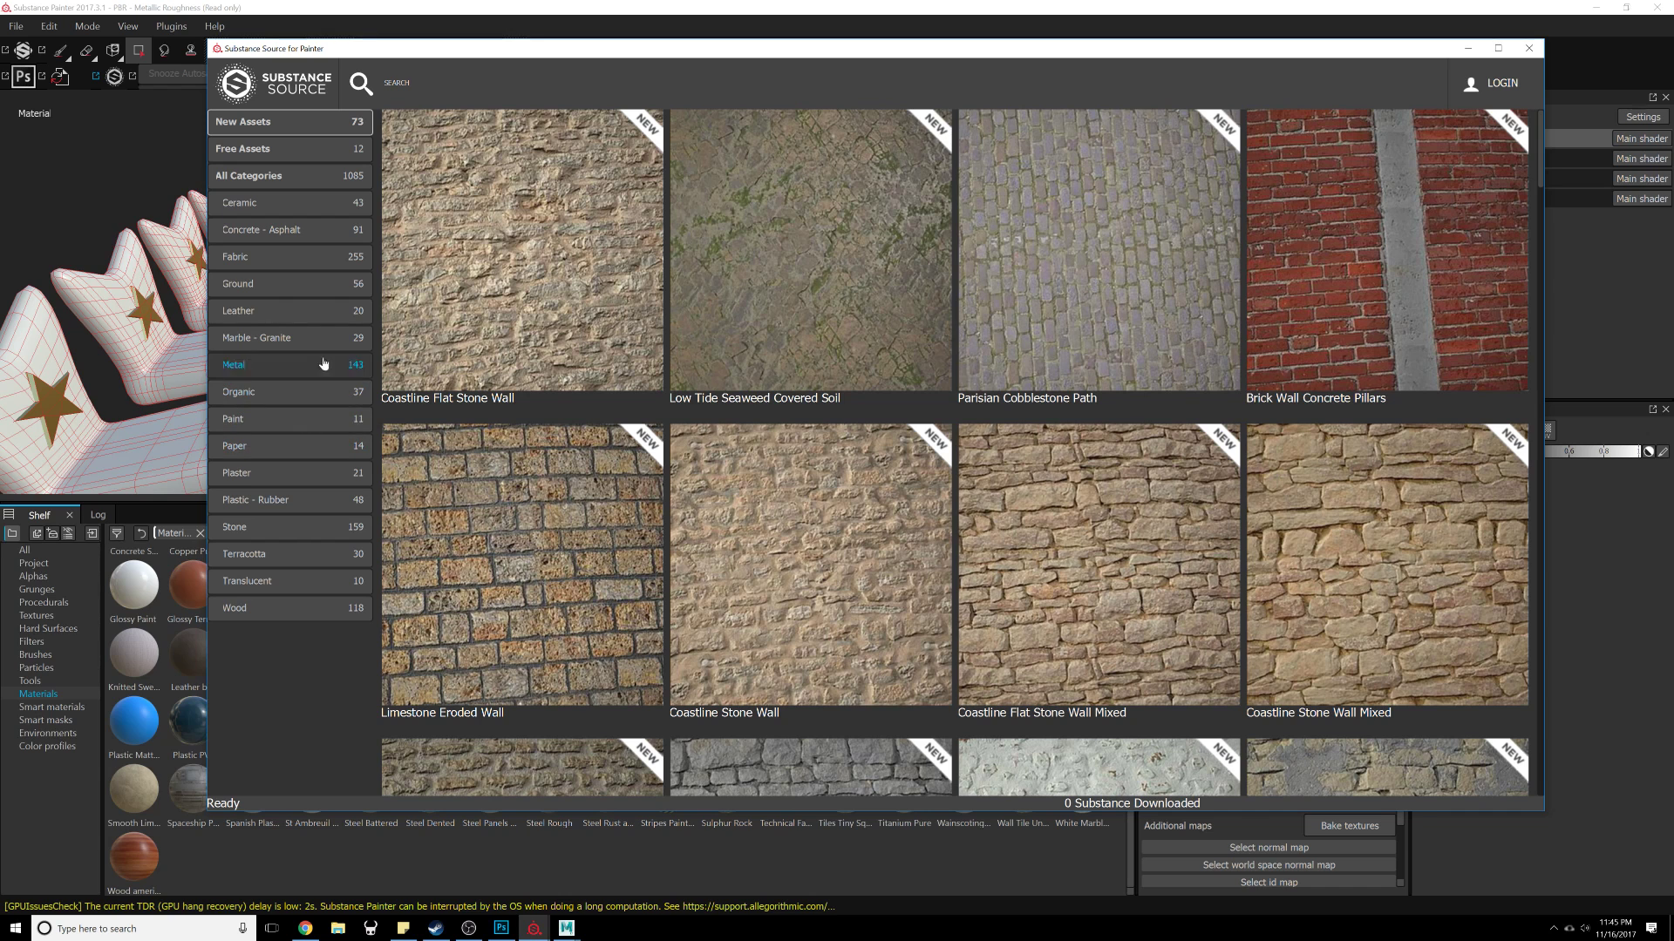
pyautogui.click(310, 310)
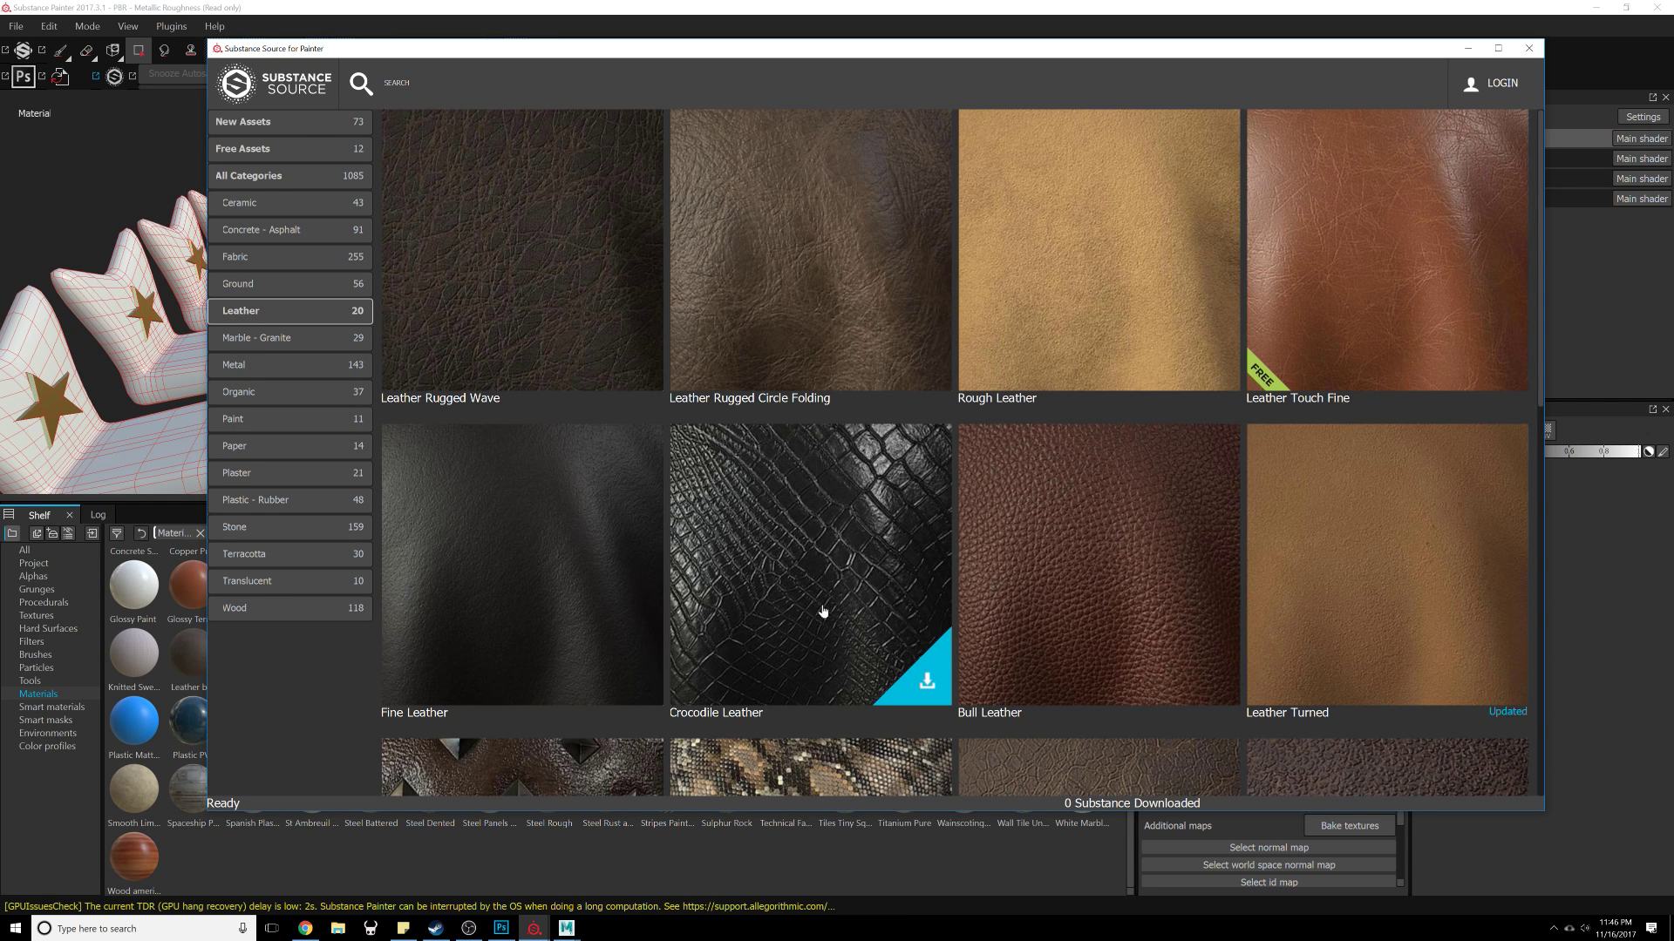
pyautogui.scroll(-10, 852, 528)
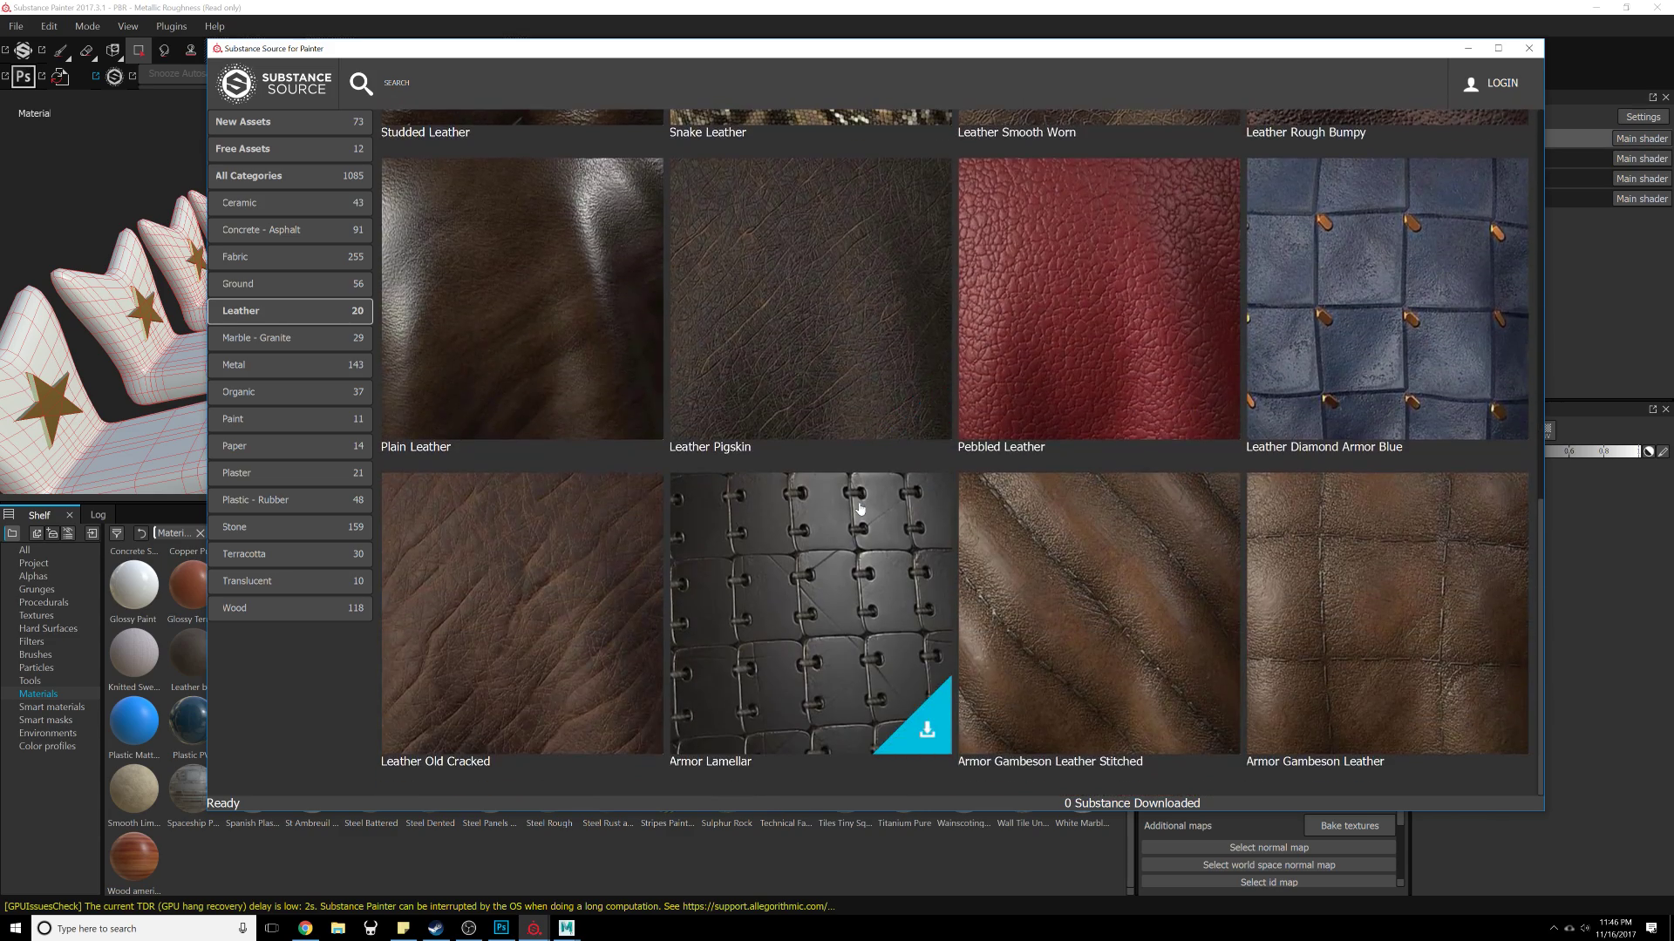
pyautogui.scroll(9, 859, 497)
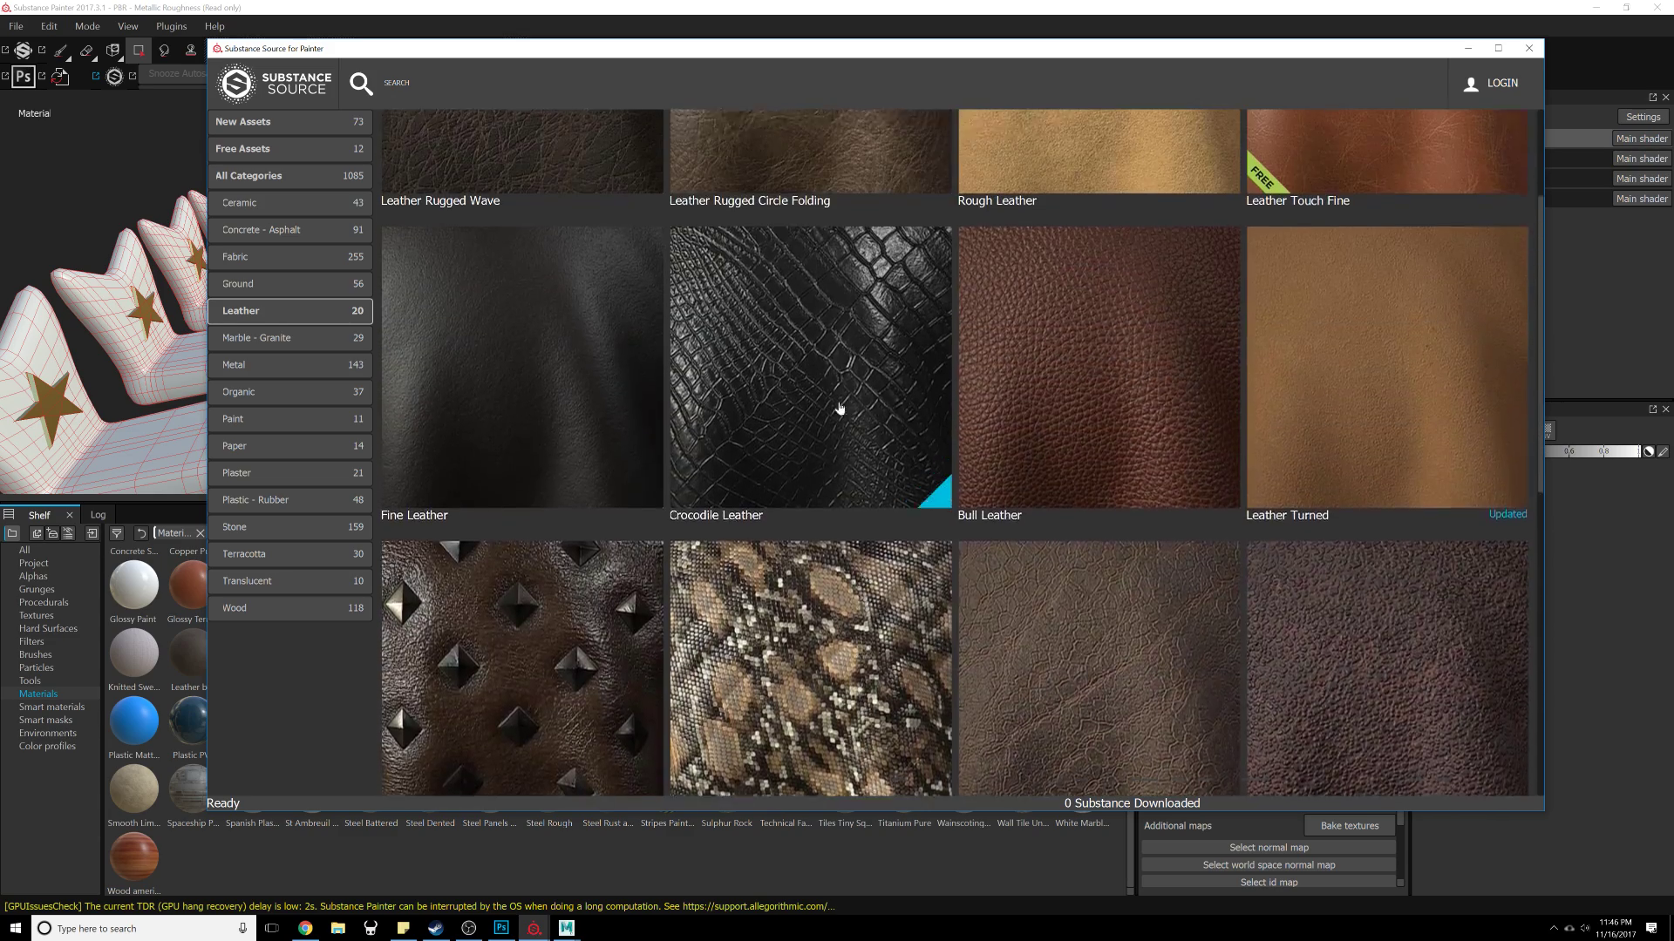
pyautogui.moveTo(1065, 81); pyautogui.dragTo(1673, 61)
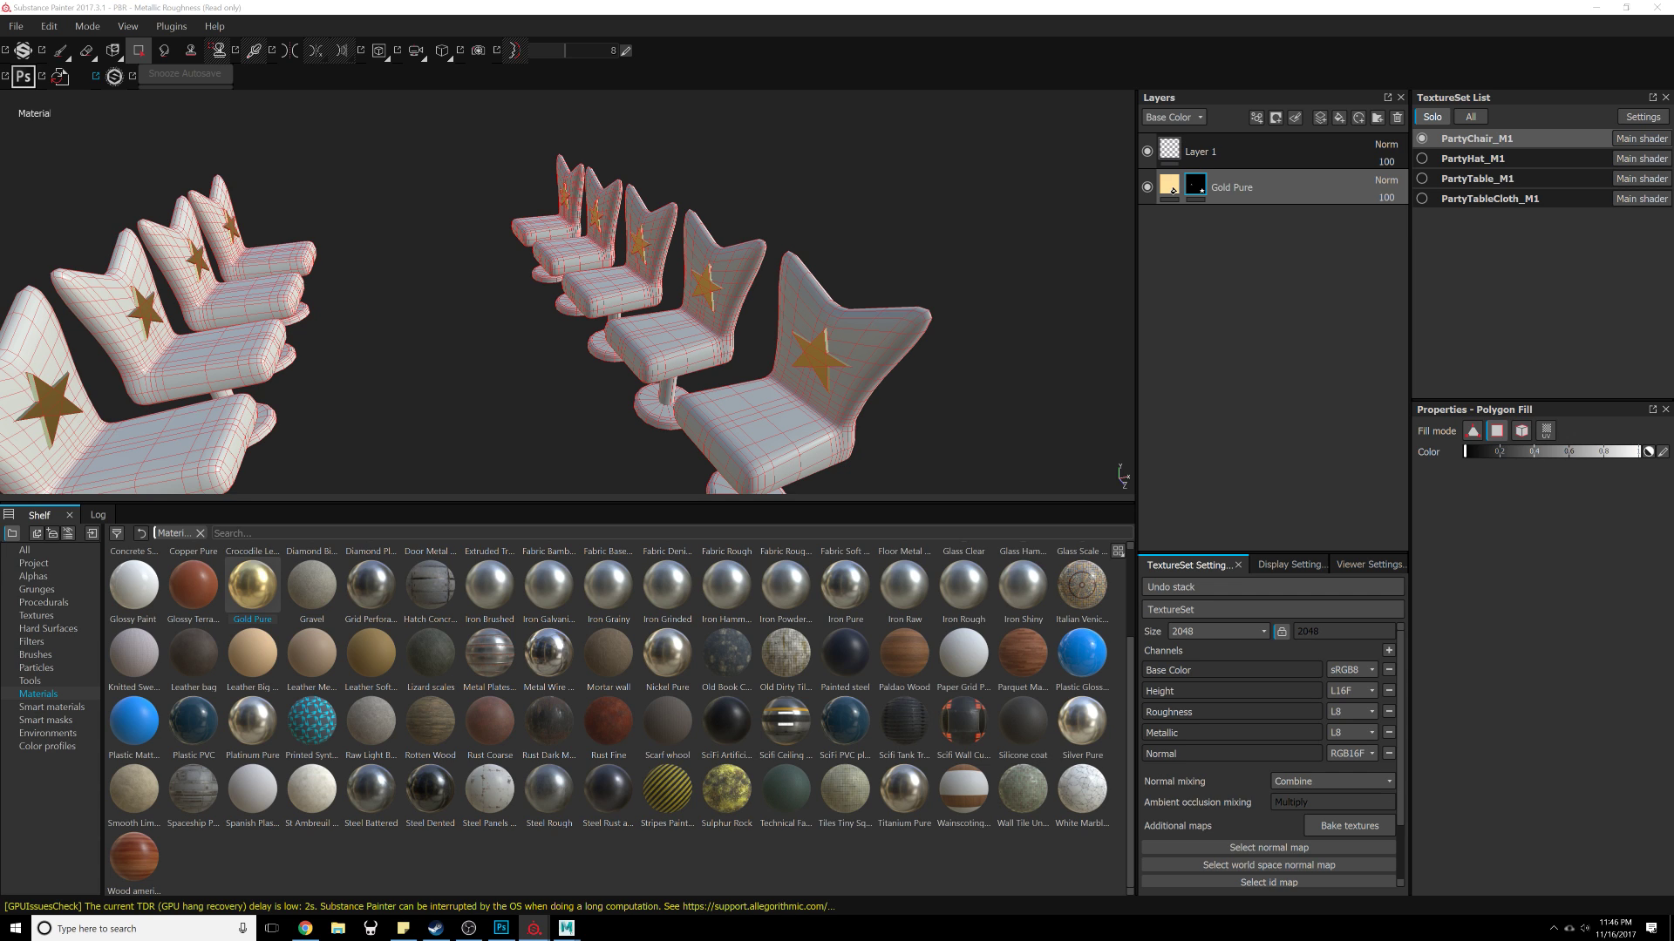
# Step: Download the Crocodile Leather material from the Leather category of Substance Source
pyautogui.hotkey('alt', 'Tab')
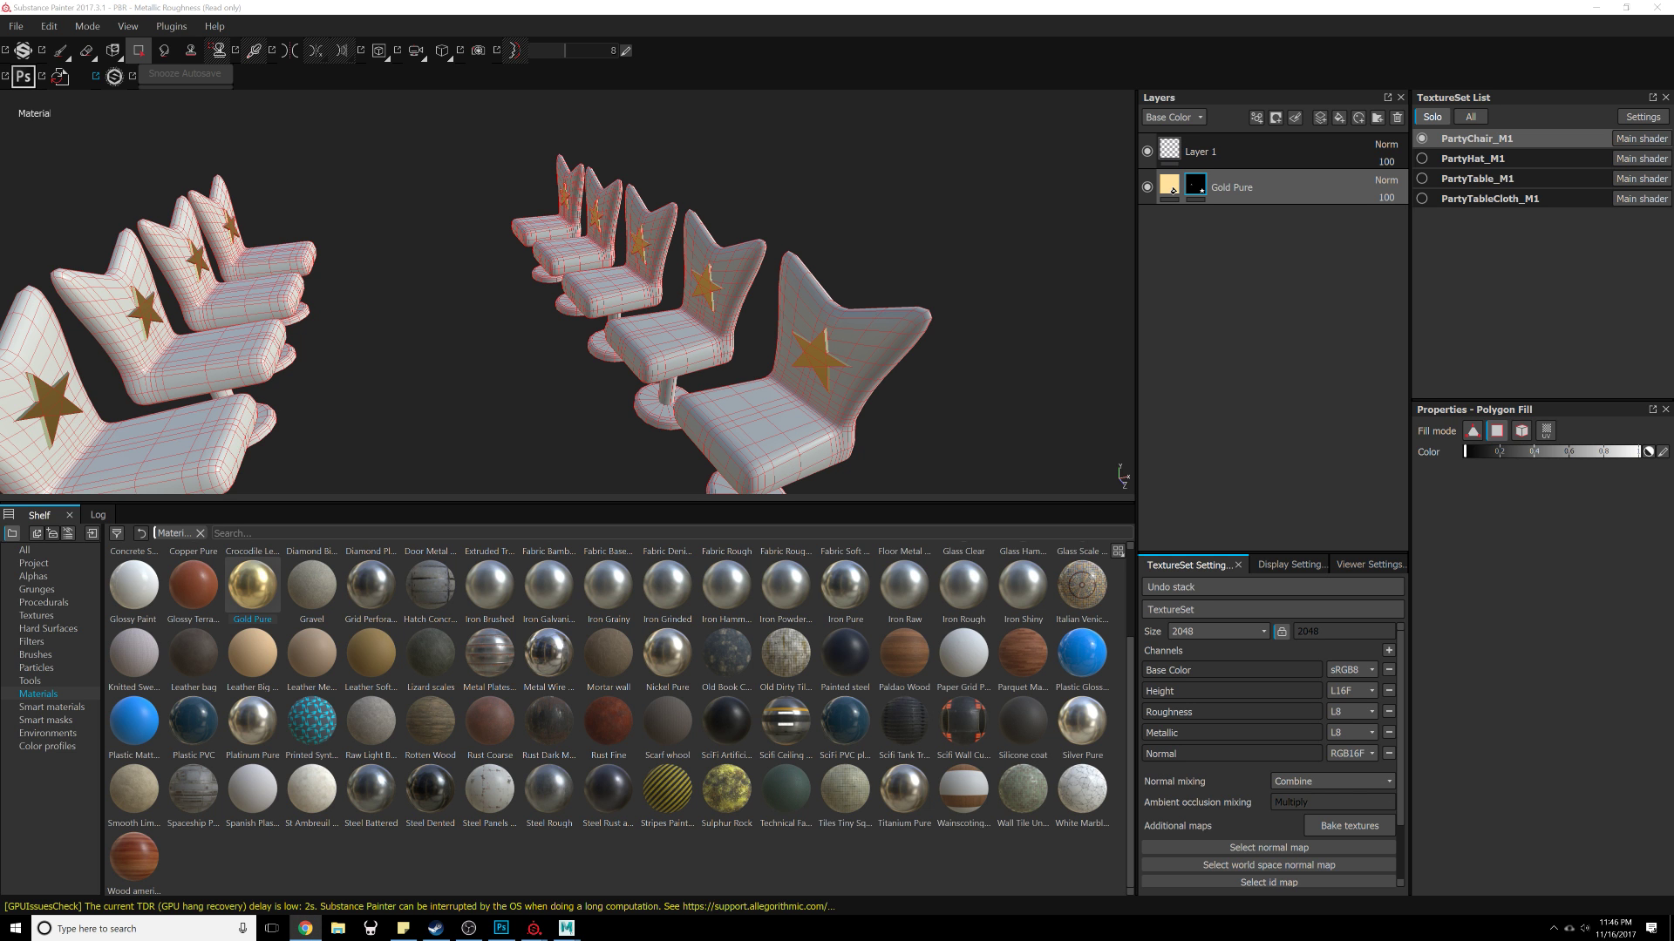
pyautogui.moveTo(1673, 77); pyautogui.dragTo(883, 66)
pyautogui.scroll(-9, 896, 470)
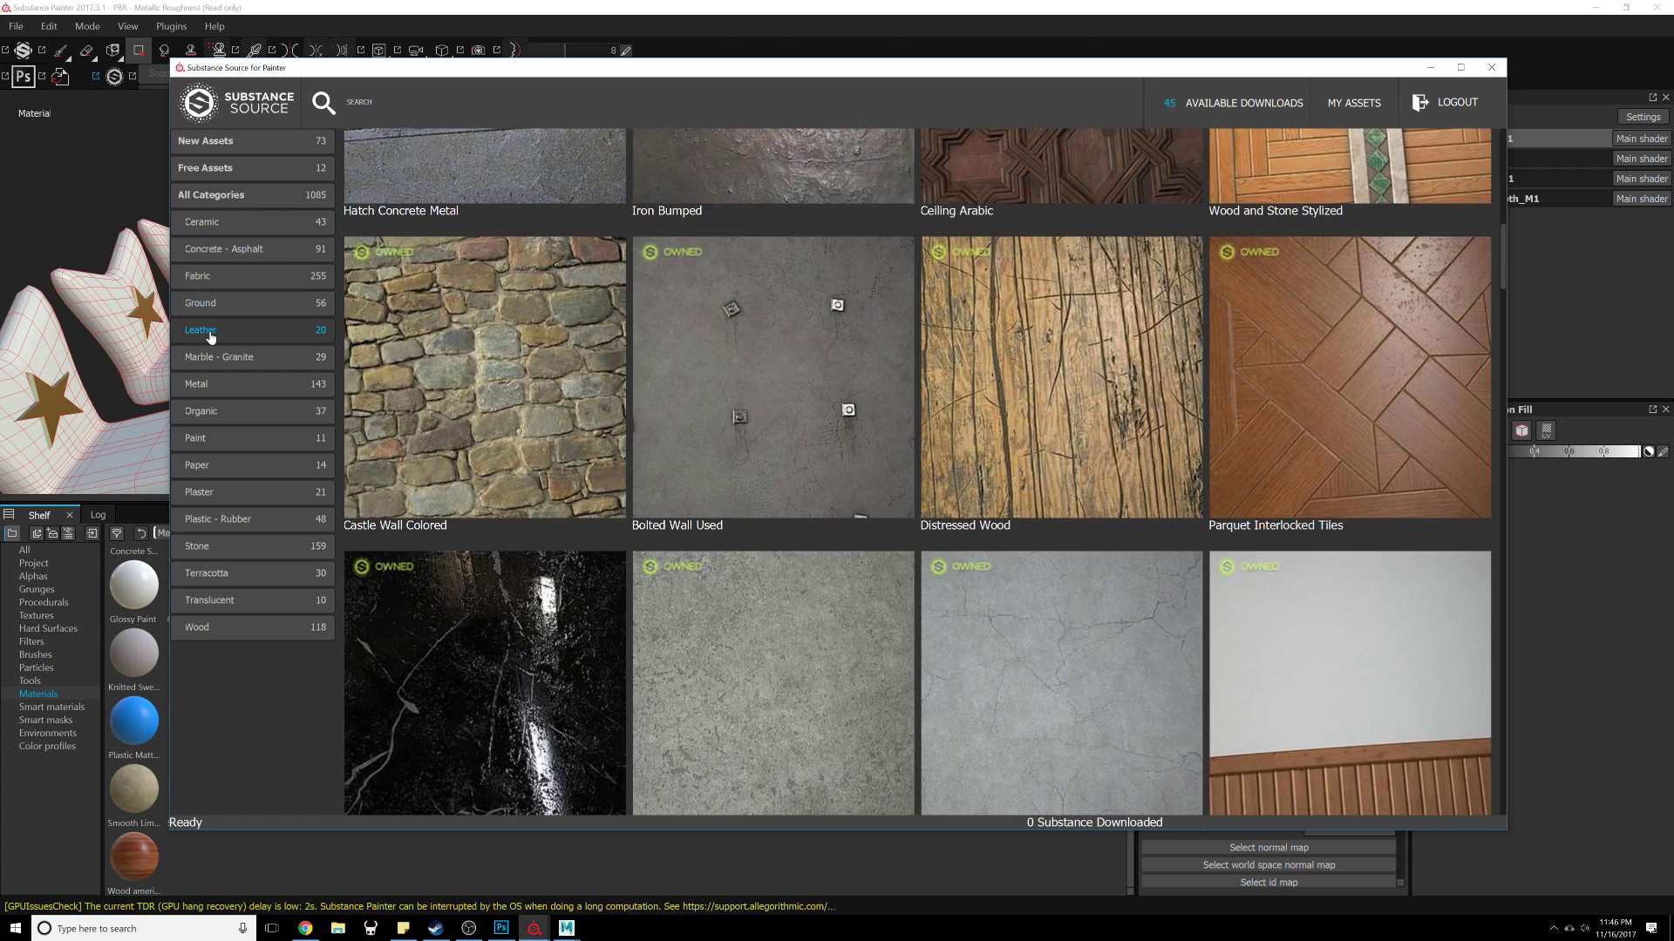
pyautogui.click(209, 339)
pyautogui.moveTo(773, 598)
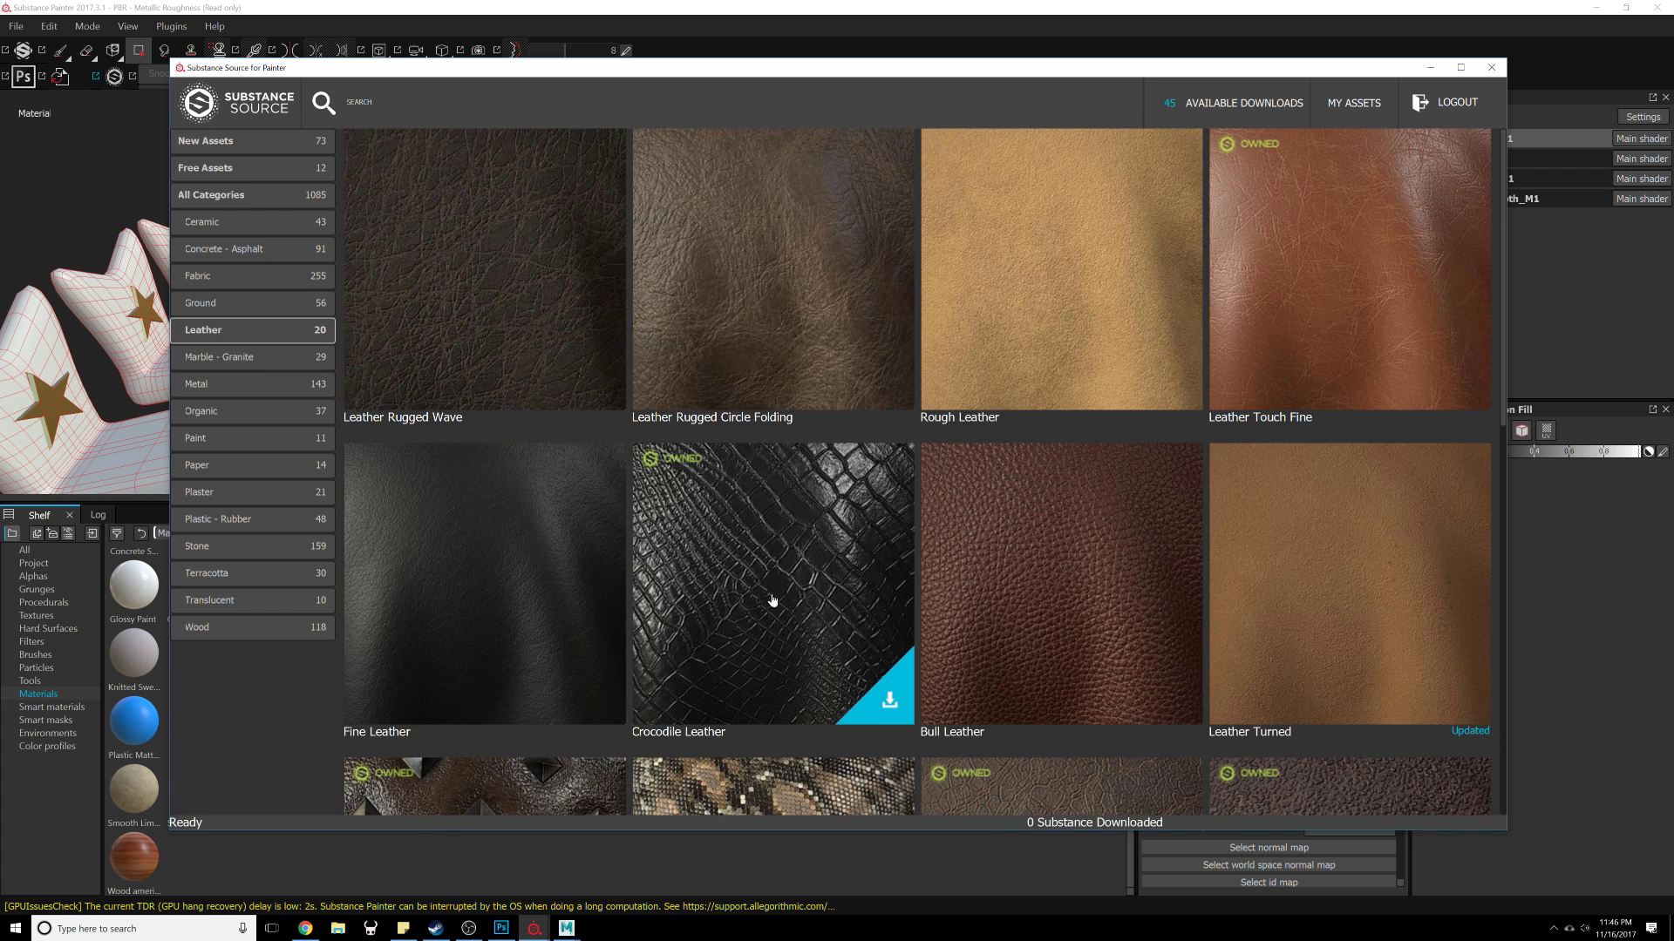
pyautogui.click(890, 703)
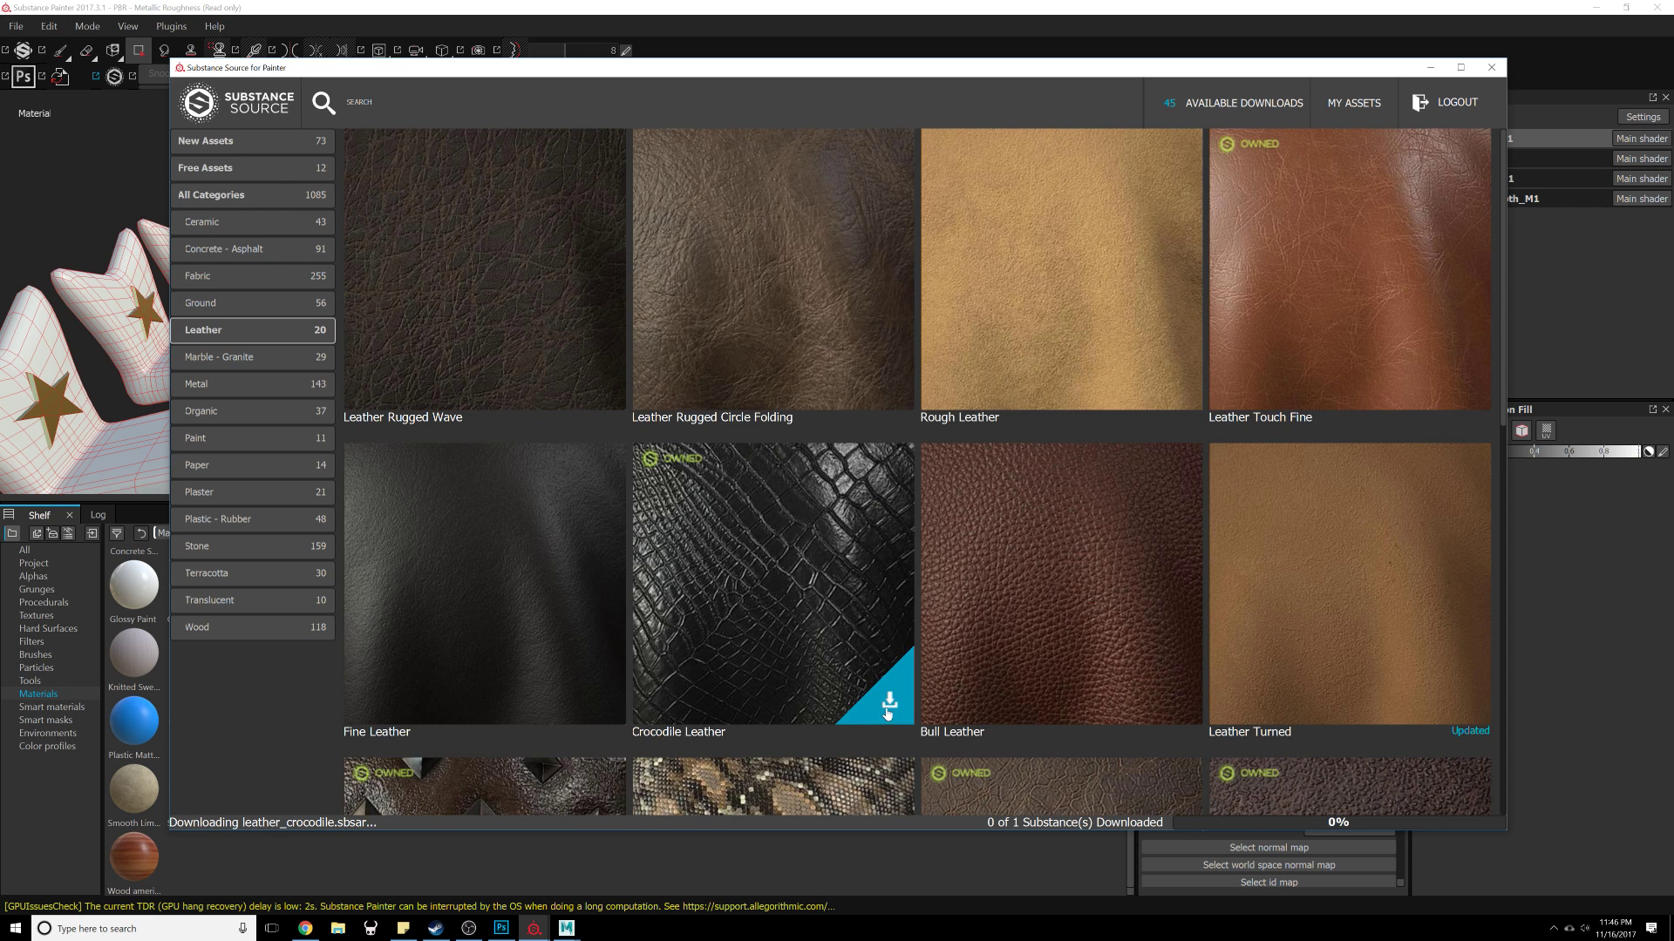
pyautogui.moveTo(1294, 68); pyautogui.dragTo(1673, 76)
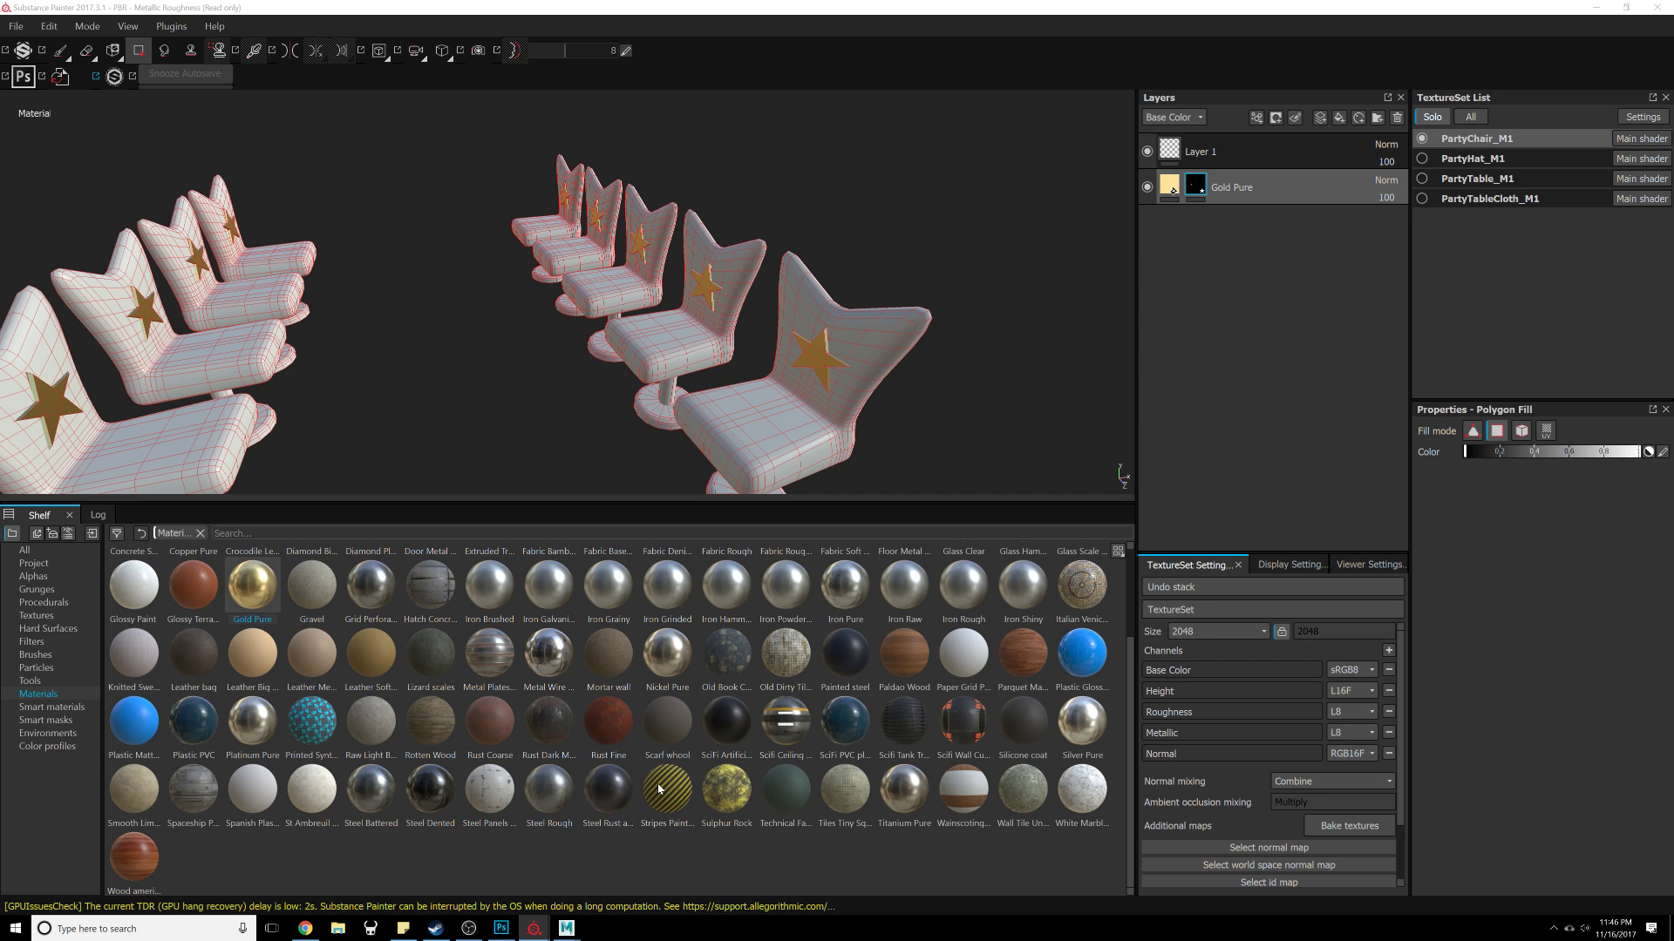
# Step: Apply the downloaded Crocodile Leather material to the party chairs as a new fill layer
pyautogui.scroll(2, 654, 790)
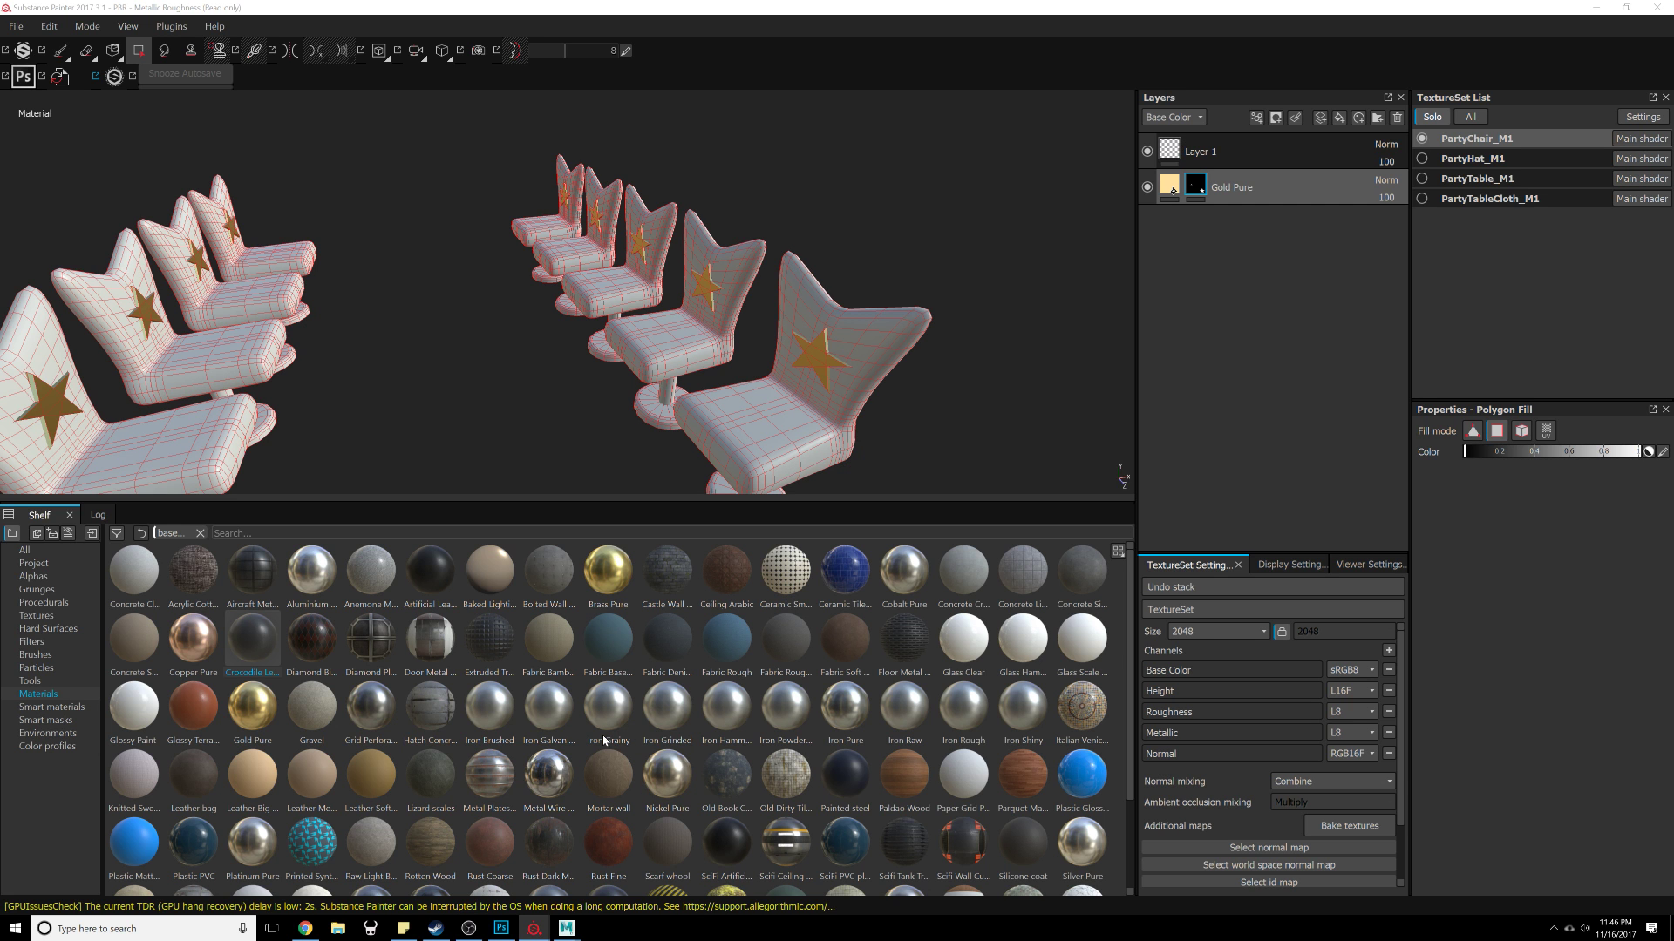
pyautogui.moveTo(236, 645); pyautogui.dragTo(1237, 206)
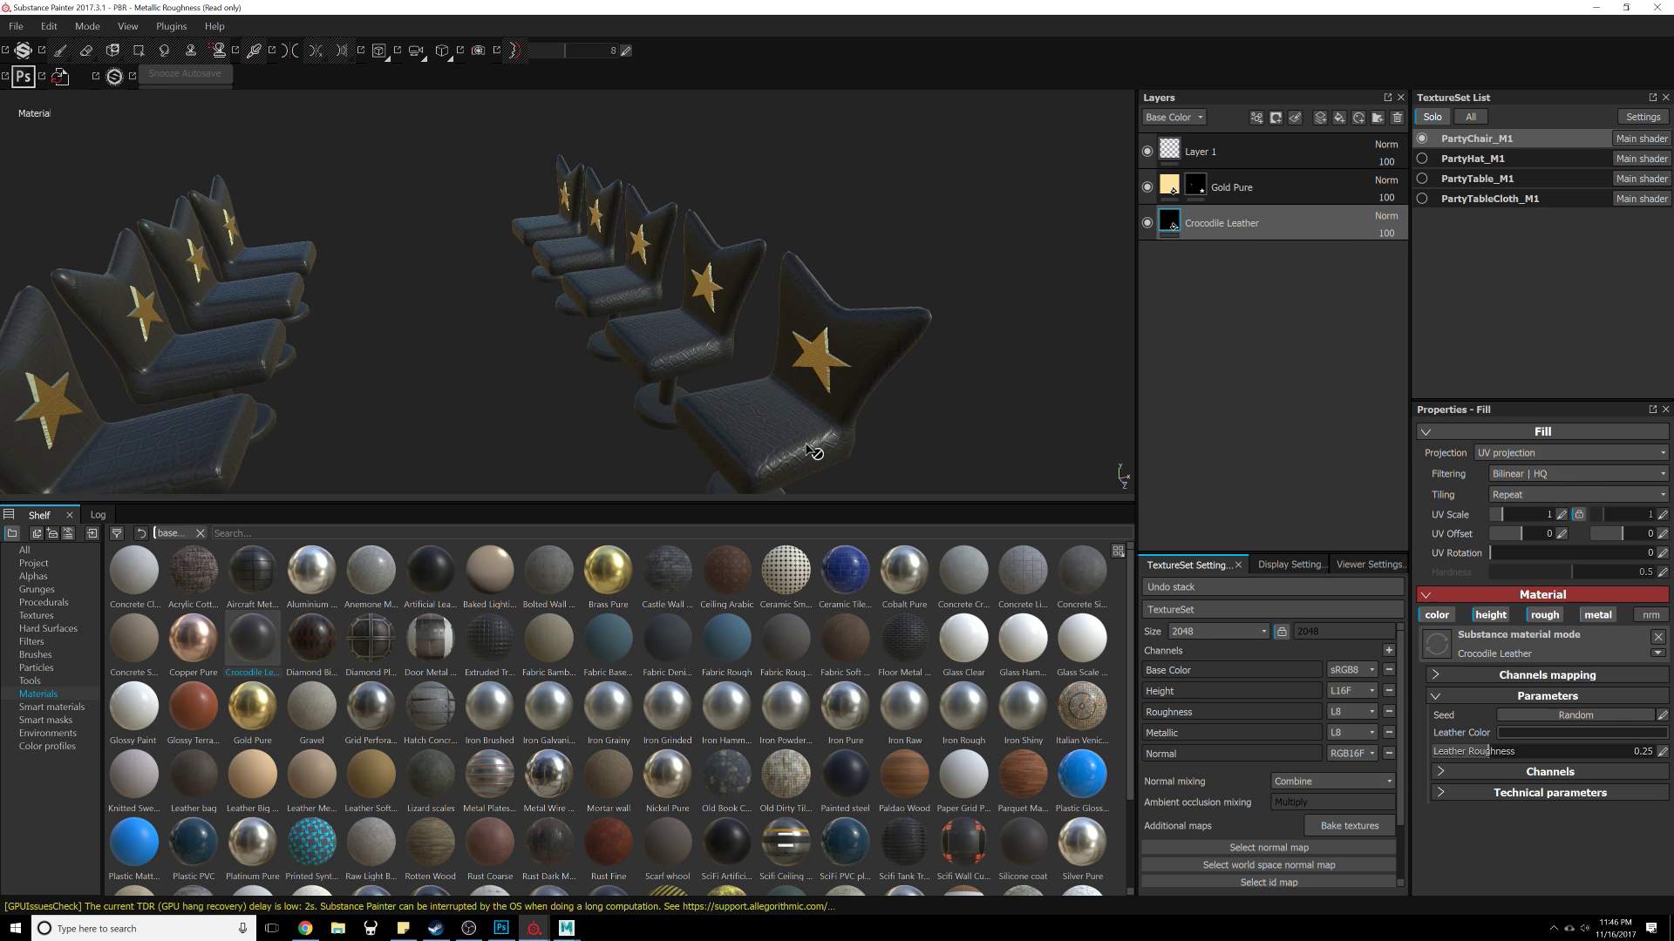
pyautogui.keyDown('alt'); pyautogui.moveTo(501, 432); pyautogui.dragTo(680, 399); pyautogui.keyUp('alt')
pyautogui.keyDown('alt'); pyautogui.moveTo(679, 400); pyautogui.dragTo(665, 448, button='right'); pyautogui.keyUp('alt')
pyautogui.keyDown('alt'); pyautogui.moveTo(665, 448); pyautogui.dragTo(586, 354, button='middle'); pyautogui.keyUp('alt')
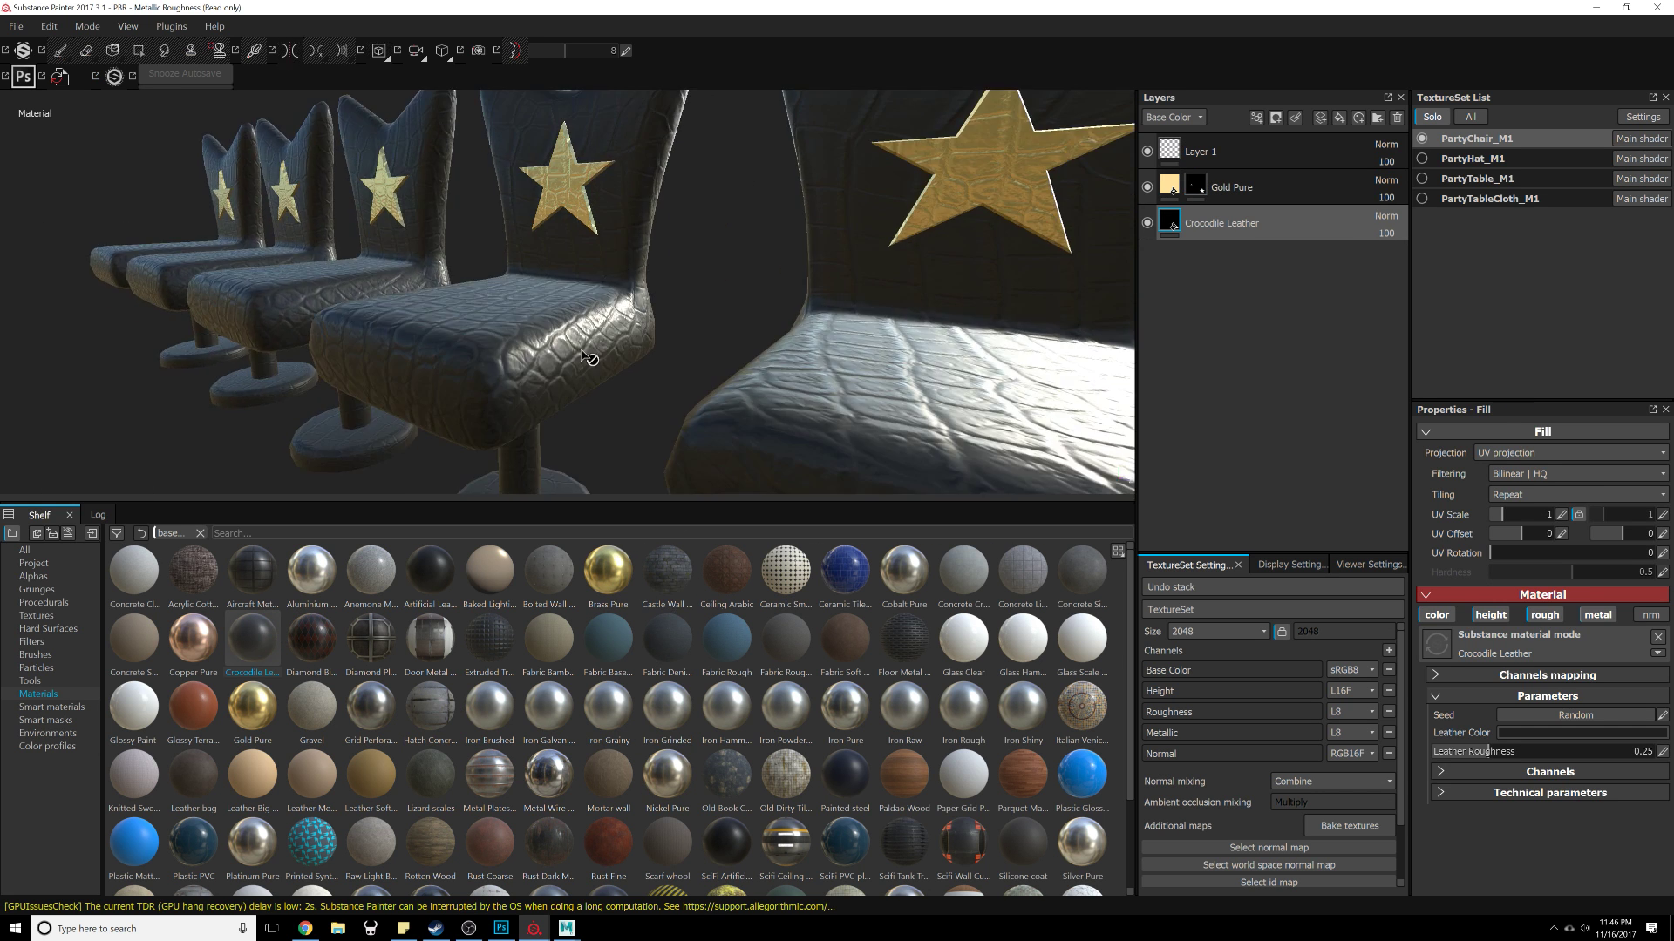
pyautogui.keyDown('alt'); pyautogui.moveTo(587, 355); pyautogui.dragTo(569, 301); pyautogui.keyUp('alt')
pyautogui.keyDown('alt'); pyautogui.moveTo(568, 301); pyautogui.dragTo(582, 188, button='right'); pyautogui.keyUp('alt')
pyautogui.keyDown('alt'); pyautogui.moveTo(582, 187); pyautogui.dragTo(617, 243, button='middle'); pyautogui.keyUp('alt')
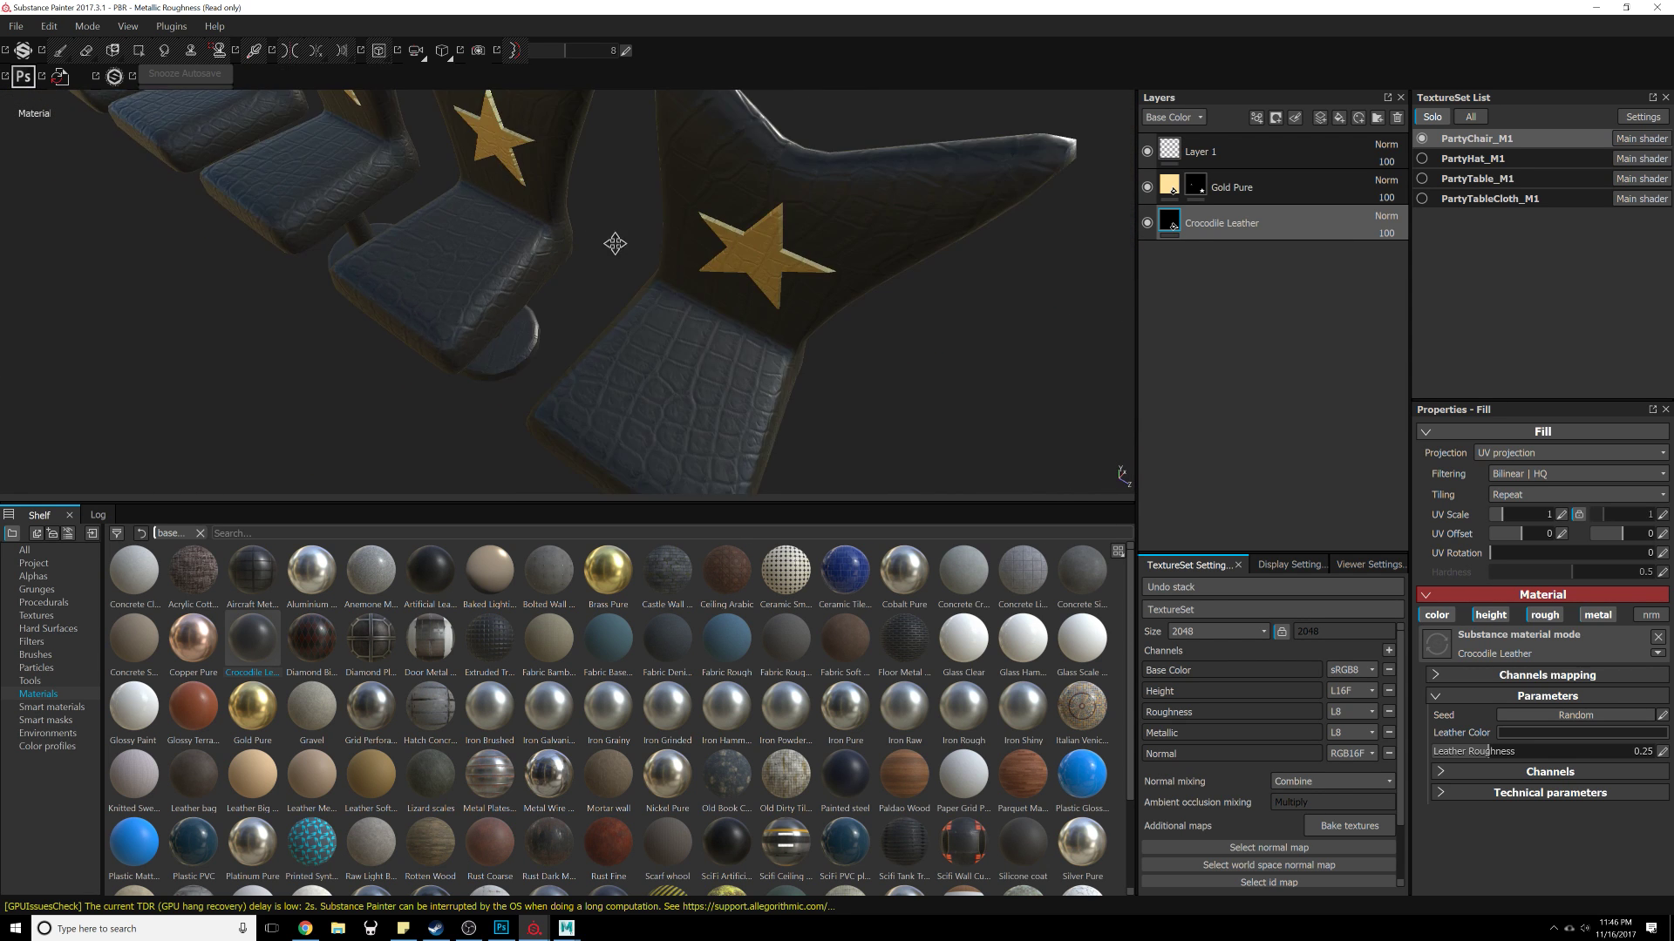
pyautogui.keyDown('alt'); pyautogui.moveTo(616, 243); pyautogui.dragTo(617, 412); pyautogui.keyUp('alt')
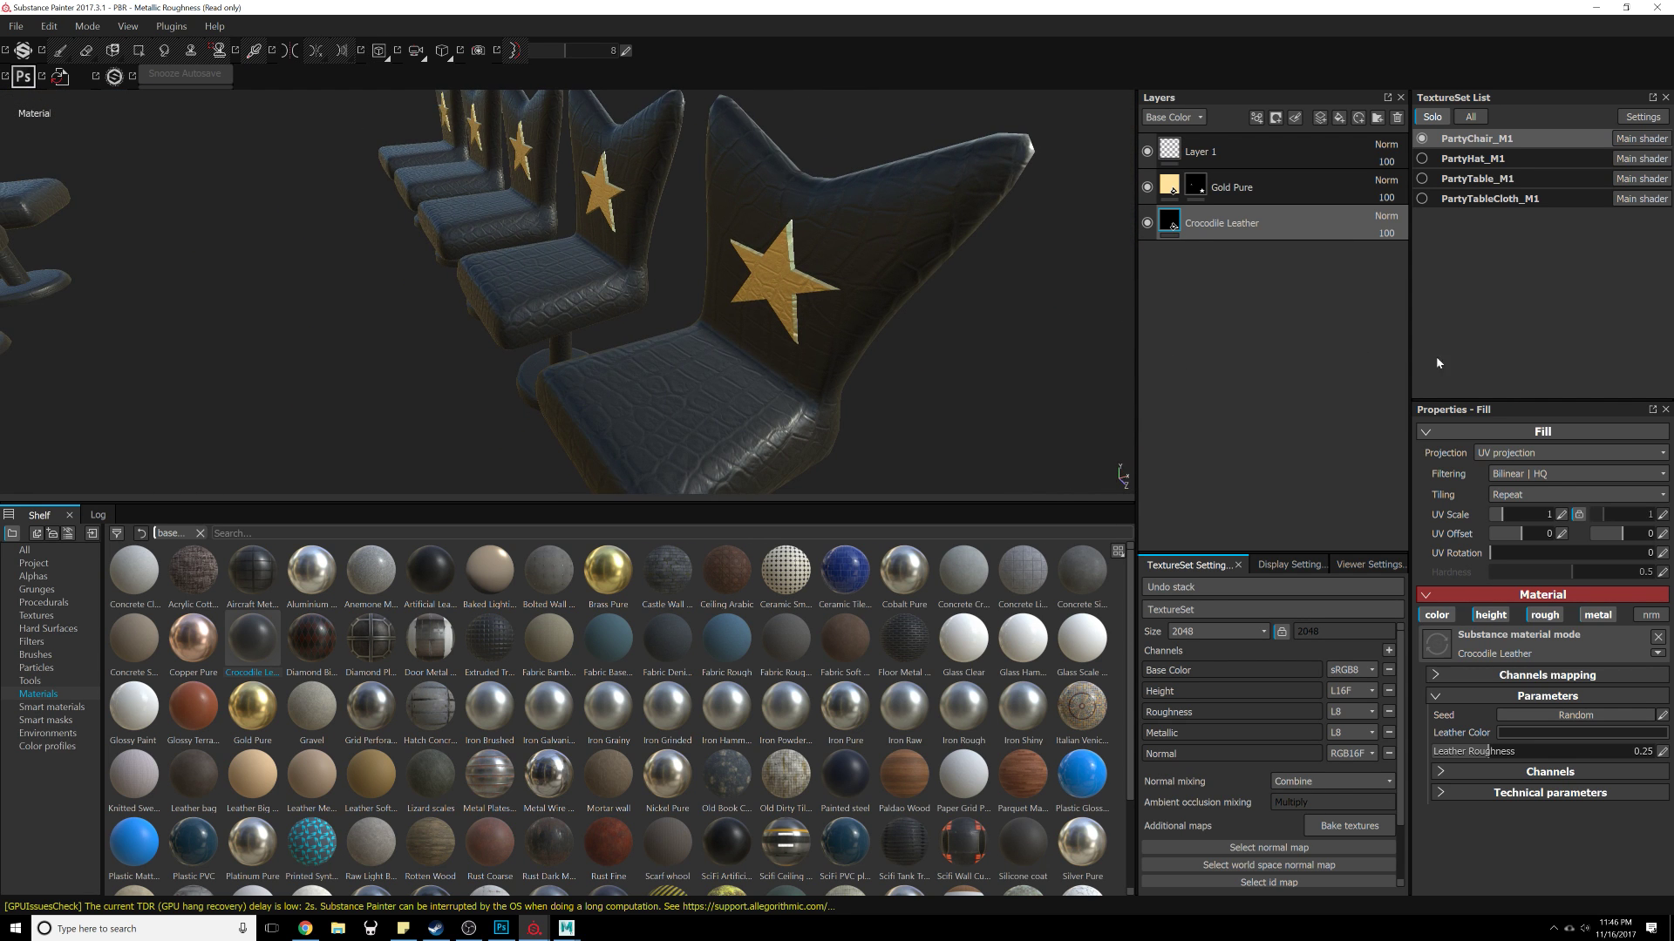
# Step: Set the Crocodile Leather fill's UV Scale to 2
pyautogui.click(1562, 516)
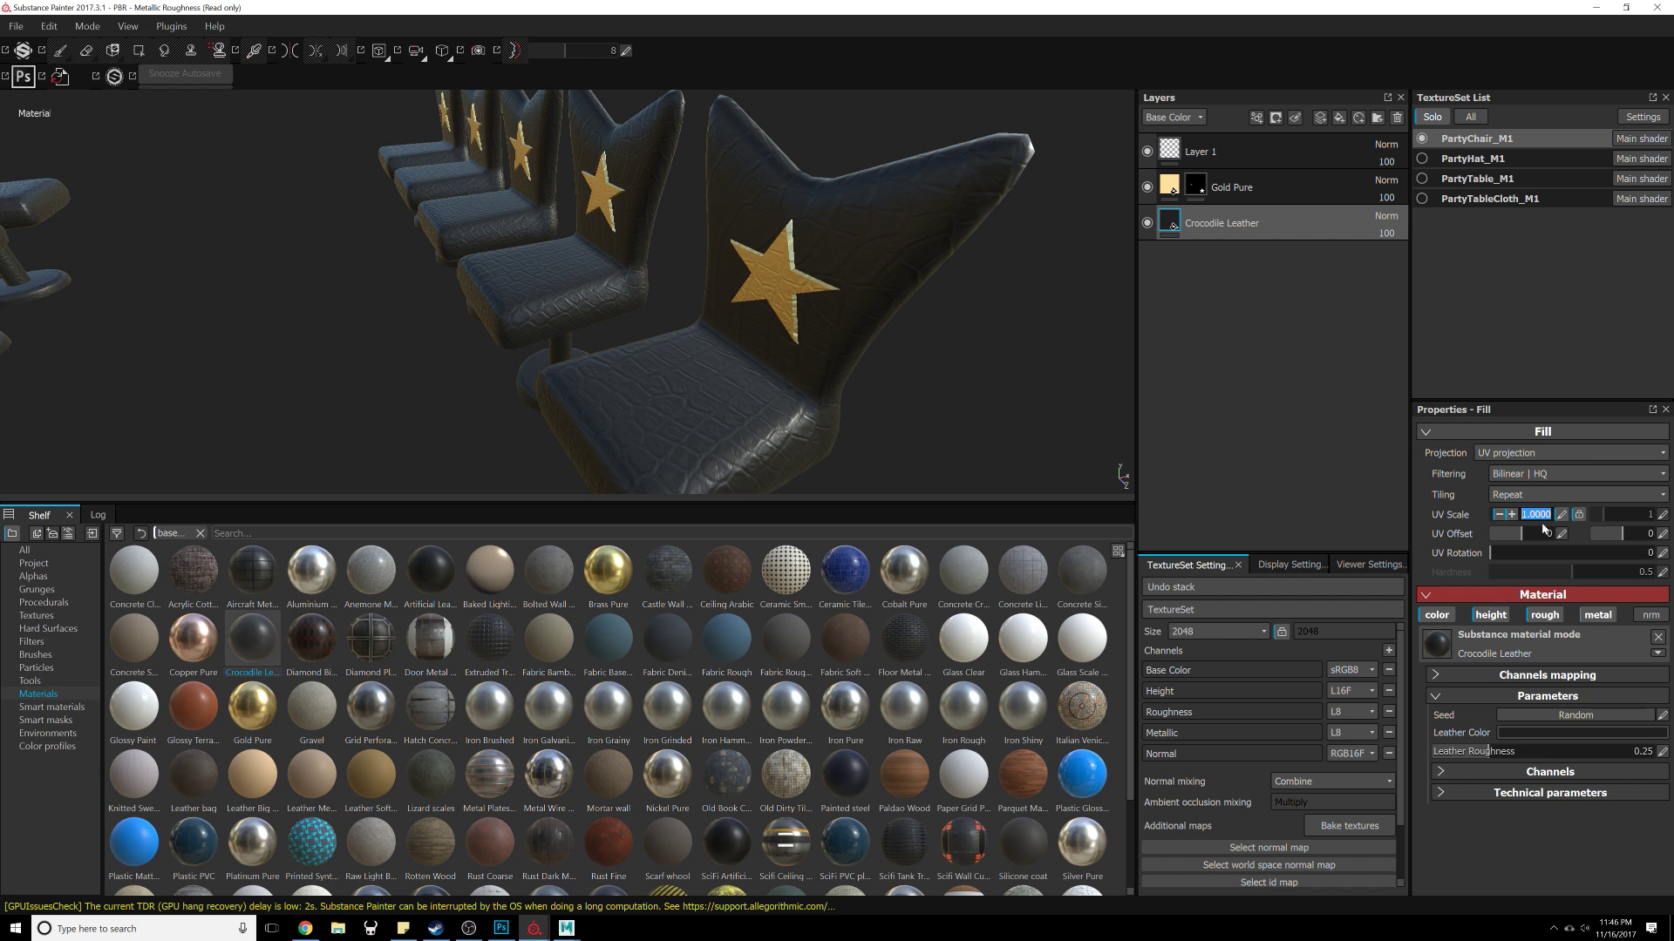
pyautogui.write('2')
pyautogui.press('Return')
pyautogui.keyDown('alt'); pyautogui.moveTo(521, 405); pyautogui.dragTo(637, 228); pyautogui.keyUp('alt')
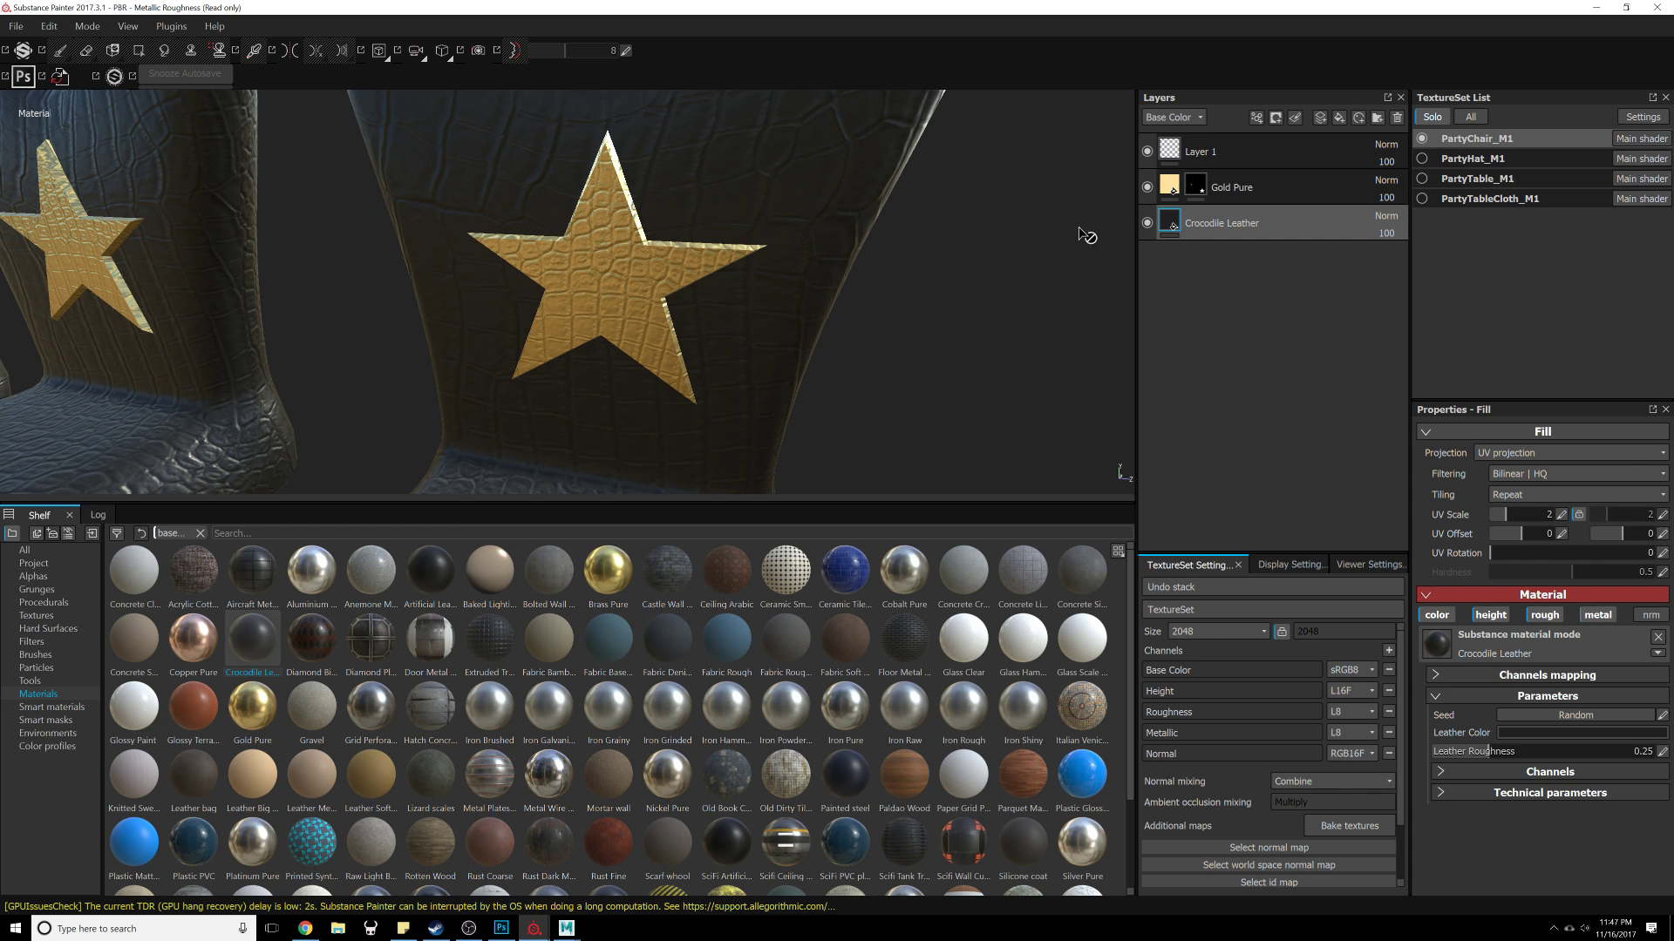
# Step: Select the Gold Pure layer and set its Height channel blending mode to Replace
pyautogui.click(1322, 193)
pyautogui.press('4')
pyautogui.click(1377, 184)
pyautogui.click(1186, 120)
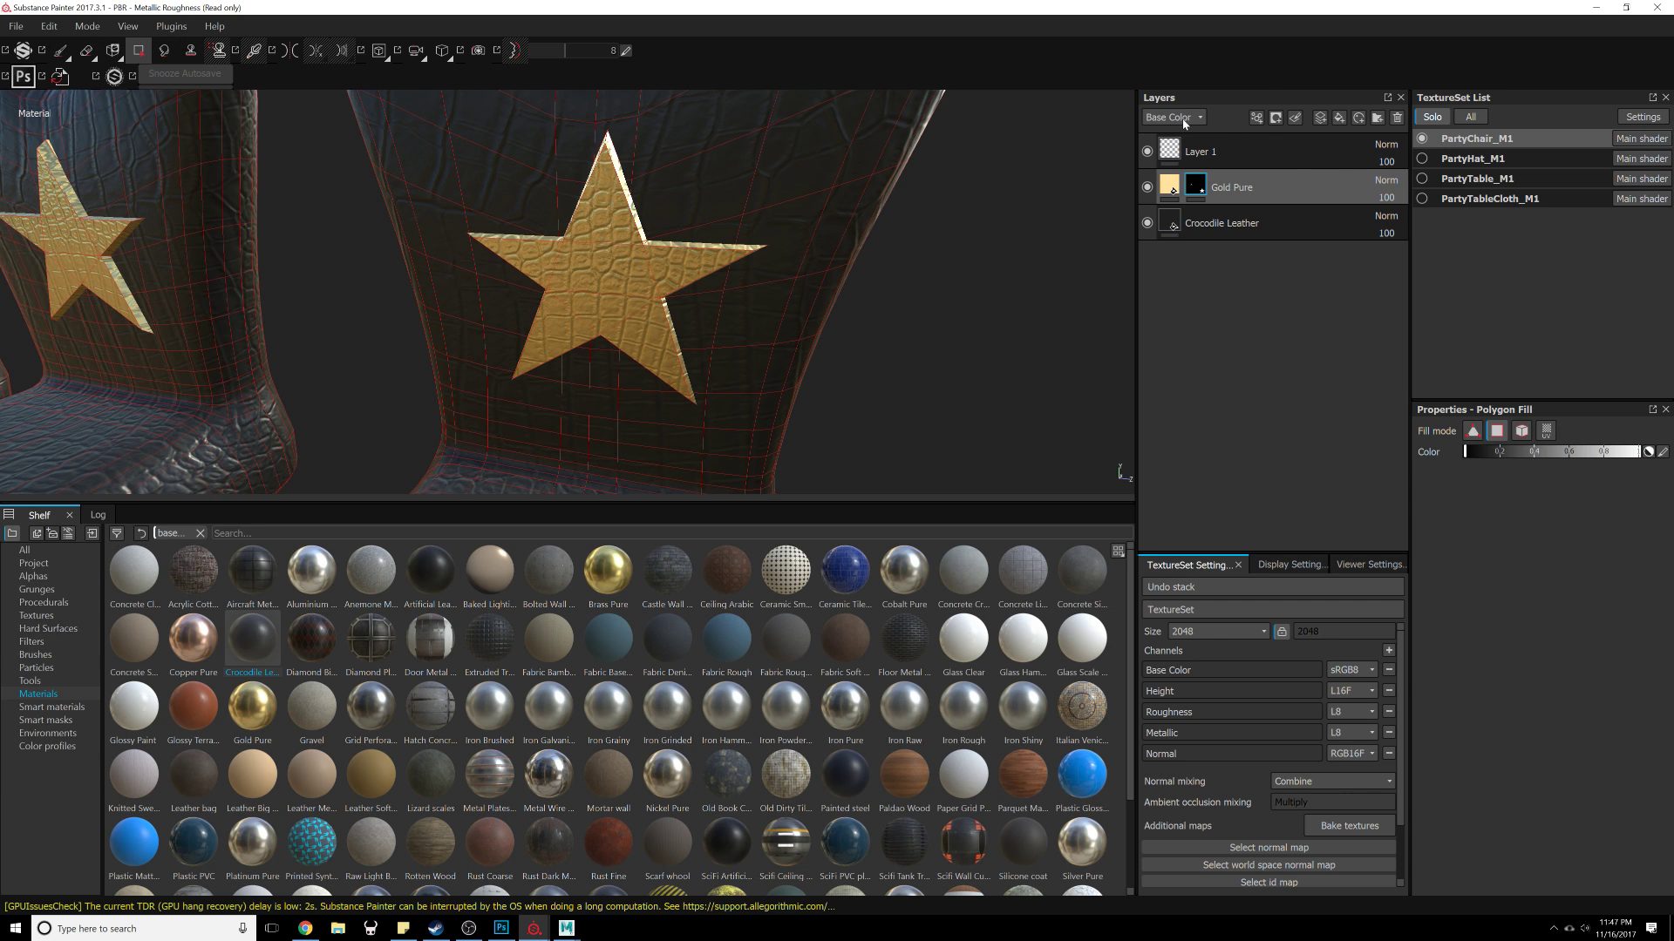
pyautogui.click(1186, 120)
pyautogui.click(1188, 129)
pyautogui.click(1194, 120)
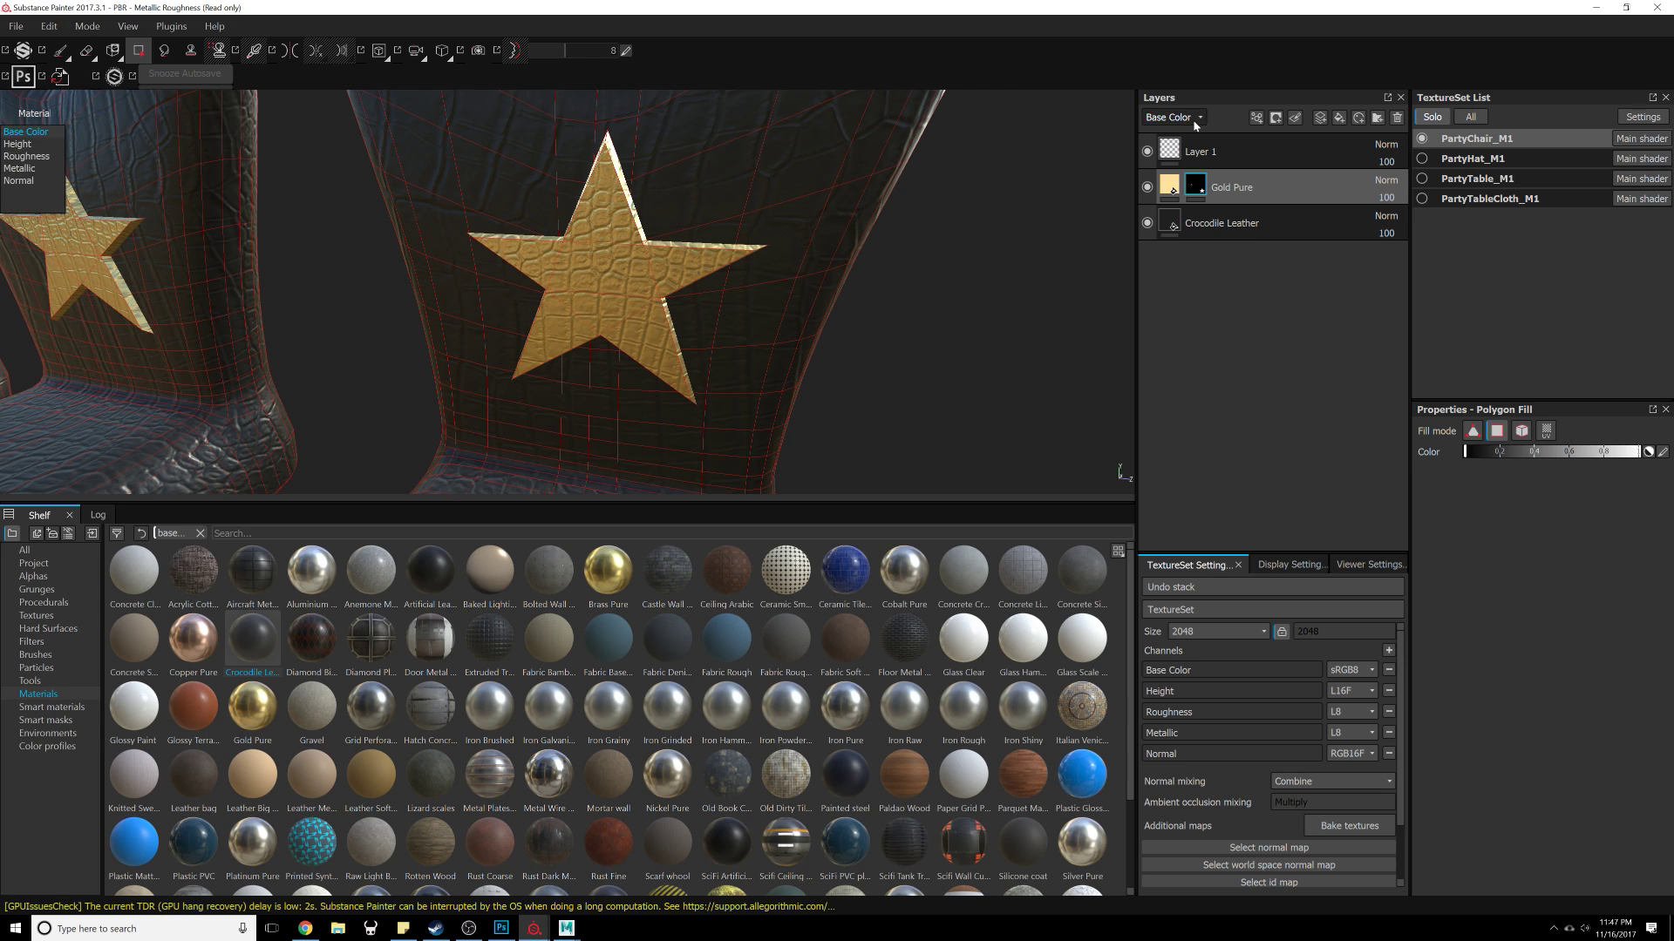
pyautogui.click(1194, 120)
pyautogui.click(1199, 124)
pyautogui.click(1200, 124)
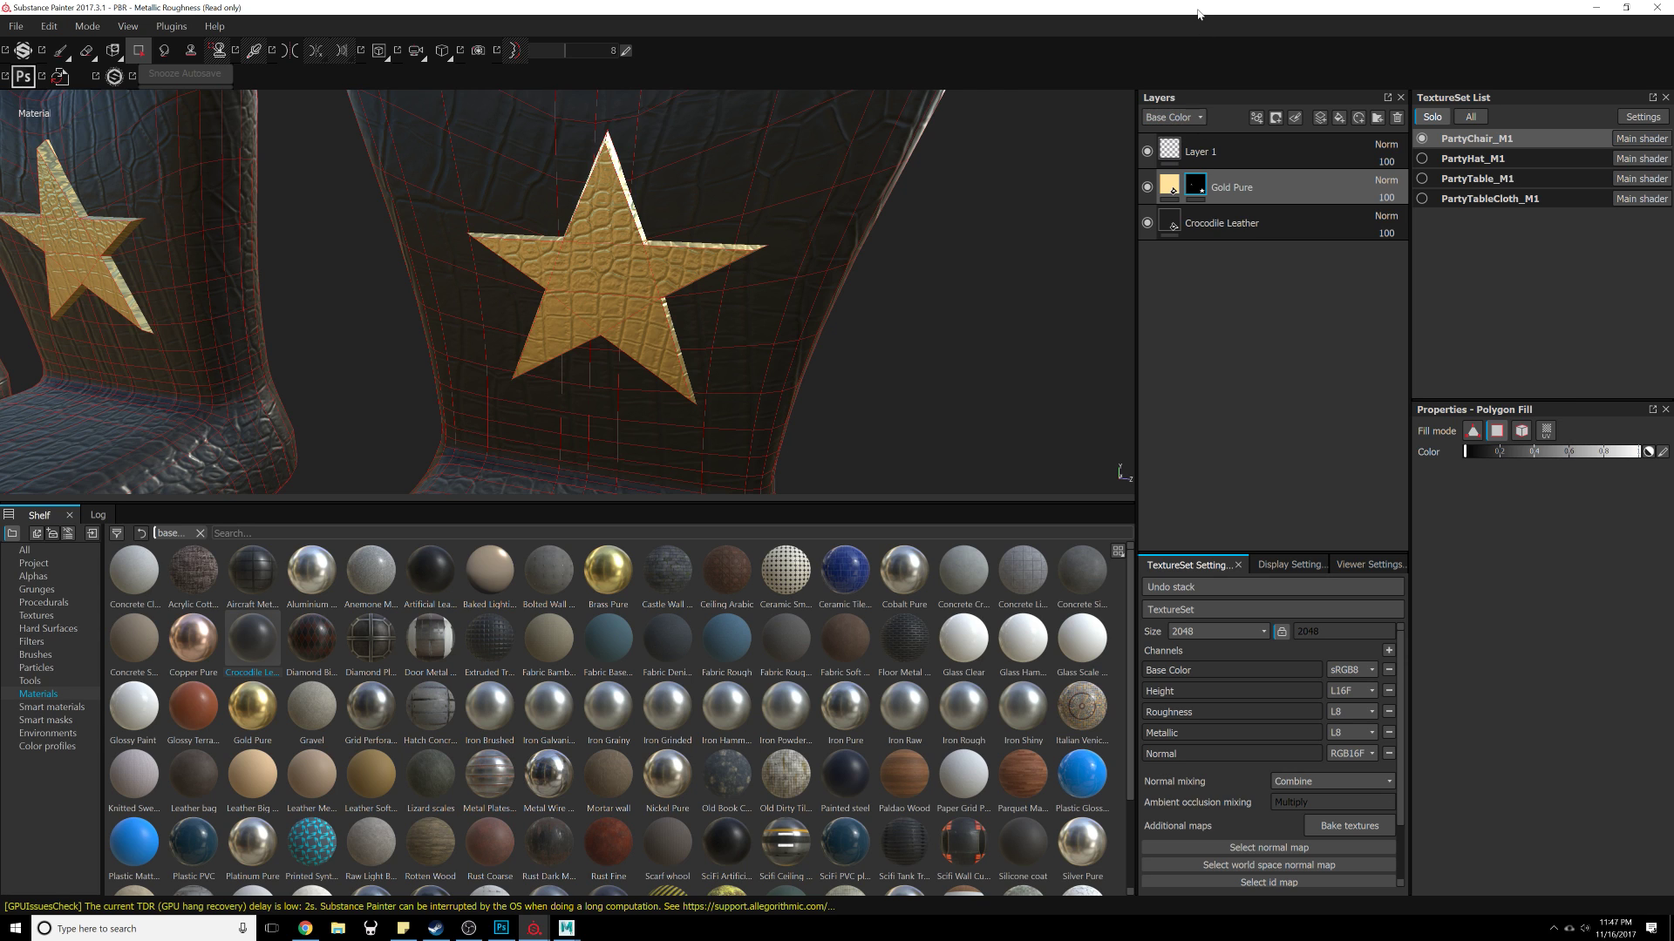
pyautogui.moveTo(1198, 14); pyautogui.dragTo(1163, 151)
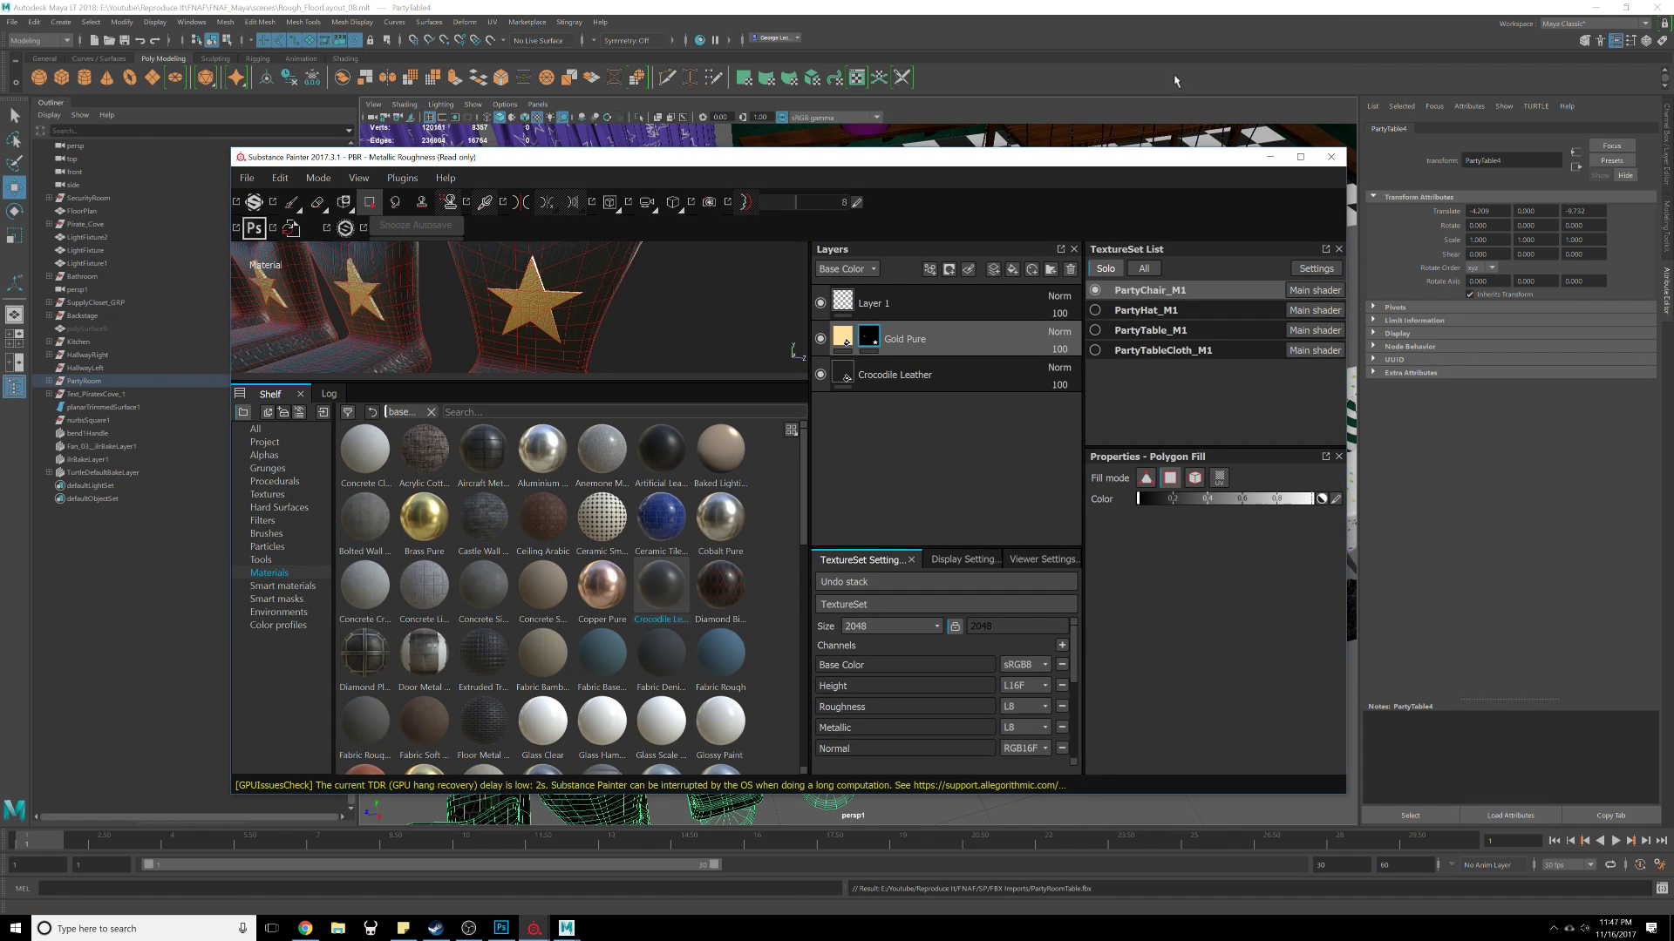
pyautogui.doubleClick(1162, 159)
pyautogui.click(1174, 117)
pyautogui.click(1197, 151)
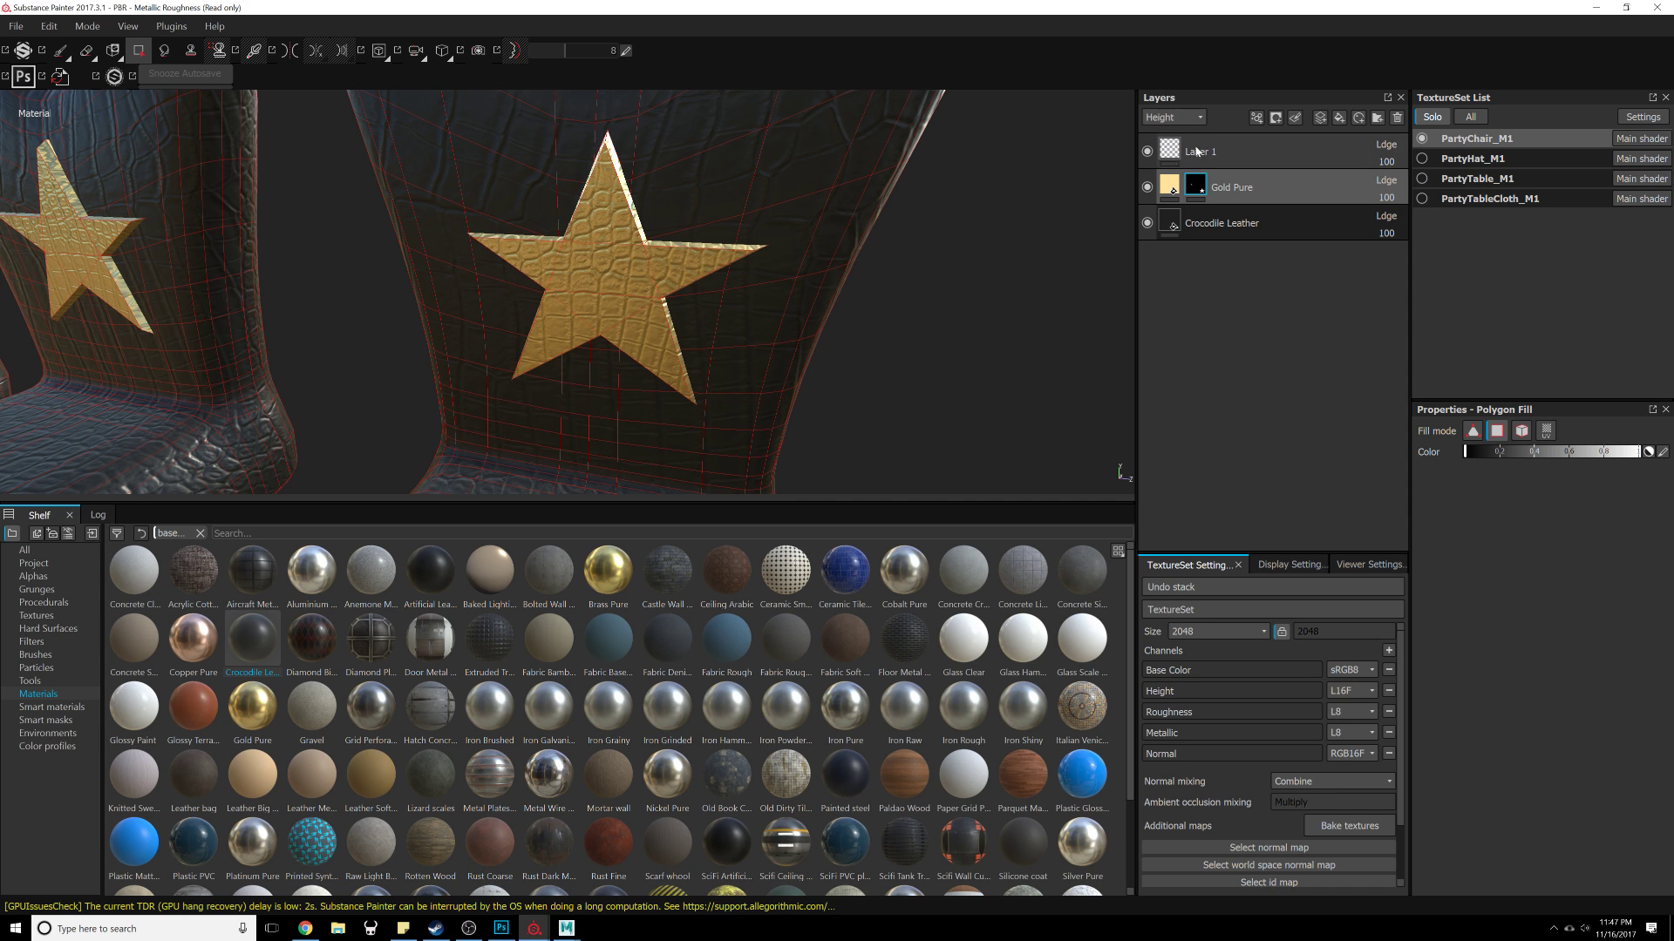
pyautogui.click(1387, 181)
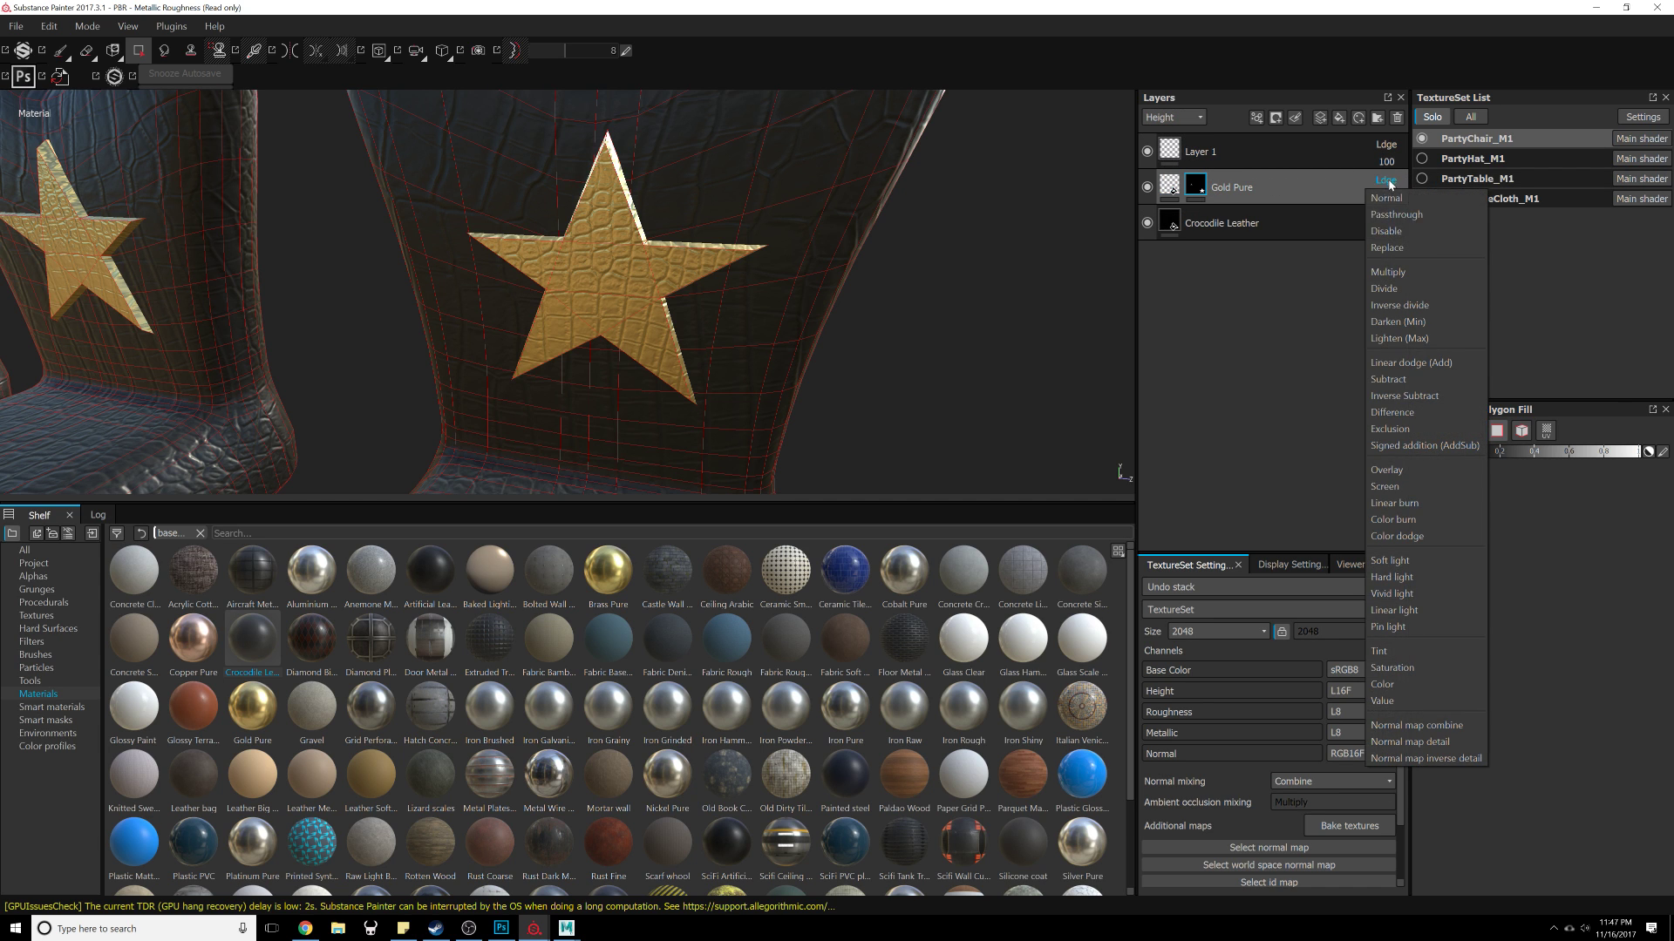
pyautogui.click(1387, 248)
# Step: Set the Gold Pure layer's Normal channel blending mode to Replace
pyautogui.click(1186, 119)
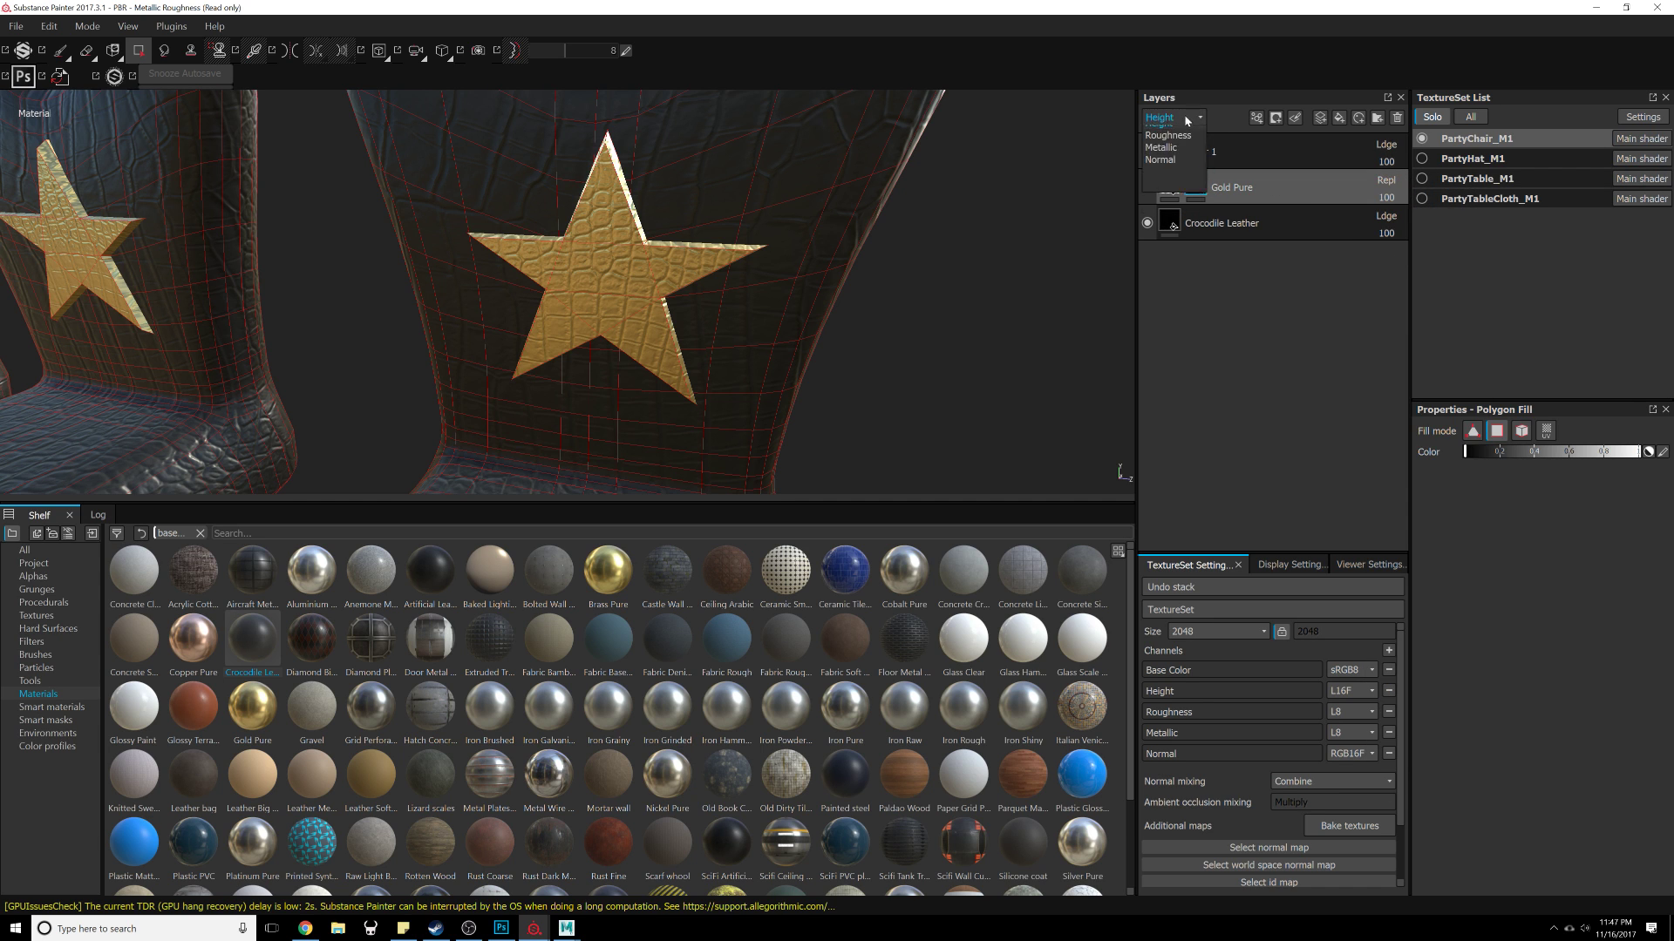
pyautogui.click(1160, 160)
pyautogui.click(1386, 180)
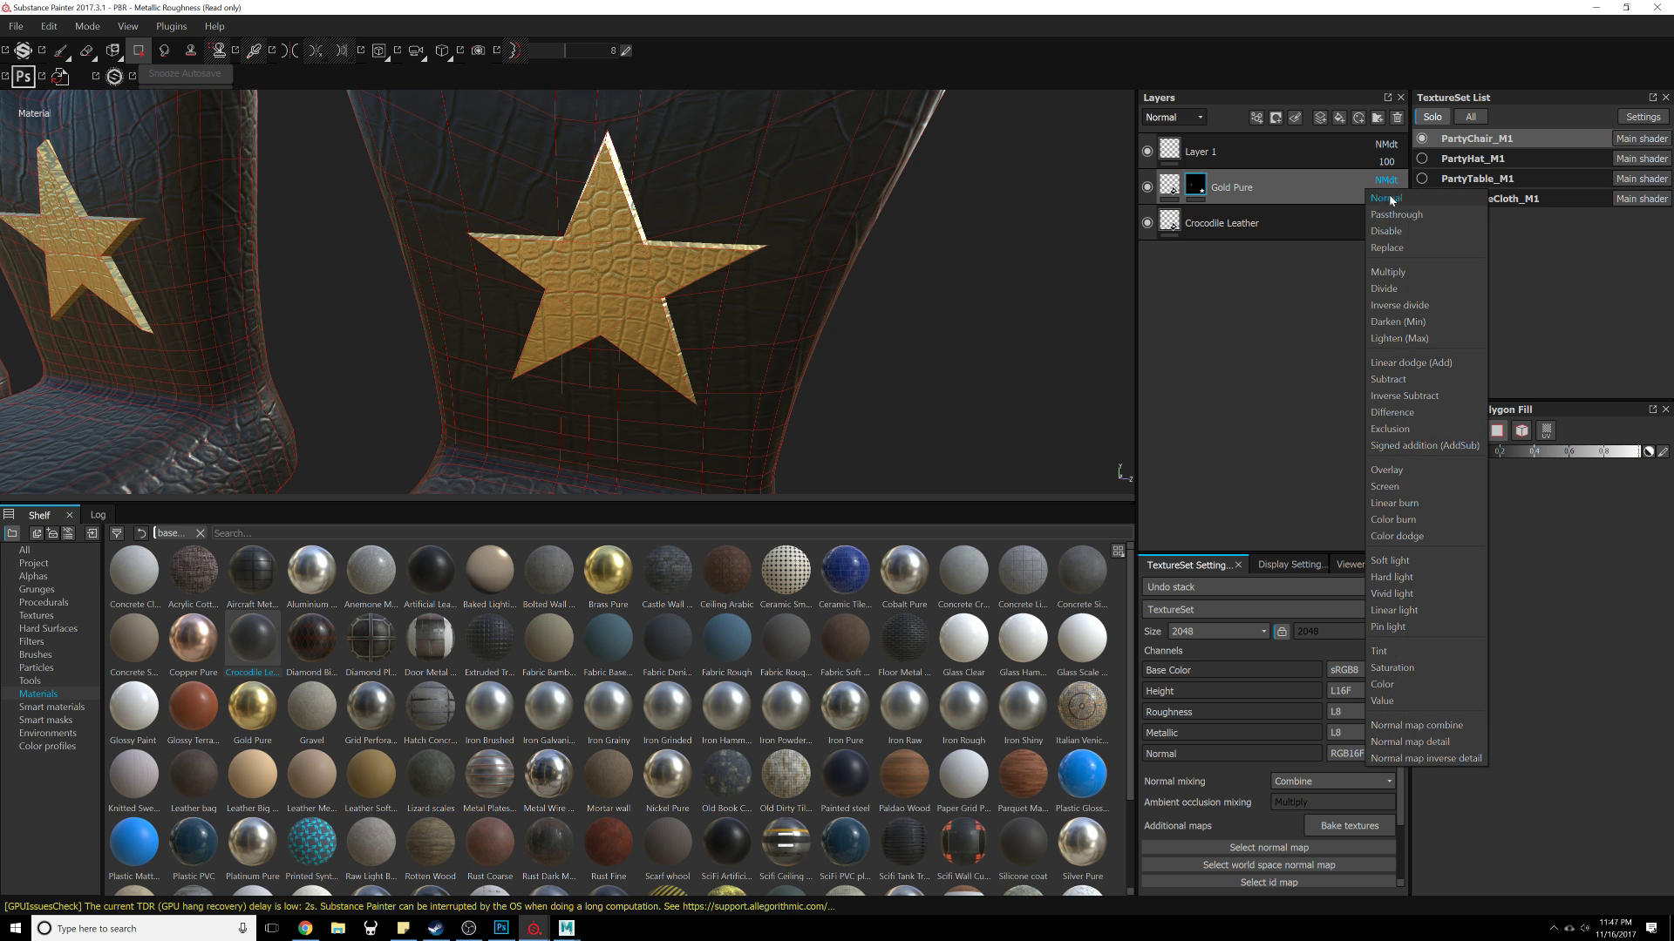
pyautogui.click(1387, 247)
# Step: Inspect the leather pattern on the gold star and review the Gold Pure layer's blending in each channel
pyautogui.keyDown('alt'); pyautogui.moveTo(988, 364); pyautogui.dragTo(876, 358); pyautogui.keyUp('alt')
pyautogui.keyDown('alt'); pyautogui.moveTo(876, 359); pyautogui.dragTo(862, 434, button='right'); pyautogui.keyUp('alt')
pyautogui.keyDown('alt'); pyautogui.moveTo(862, 434); pyautogui.dragTo(834, 415); pyautogui.keyUp('alt')
pyautogui.keyDown('alt'); pyautogui.moveTo(833, 415); pyautogui.dragTo(1009, 418, button='right'); pyautogui.keyUp('alt')
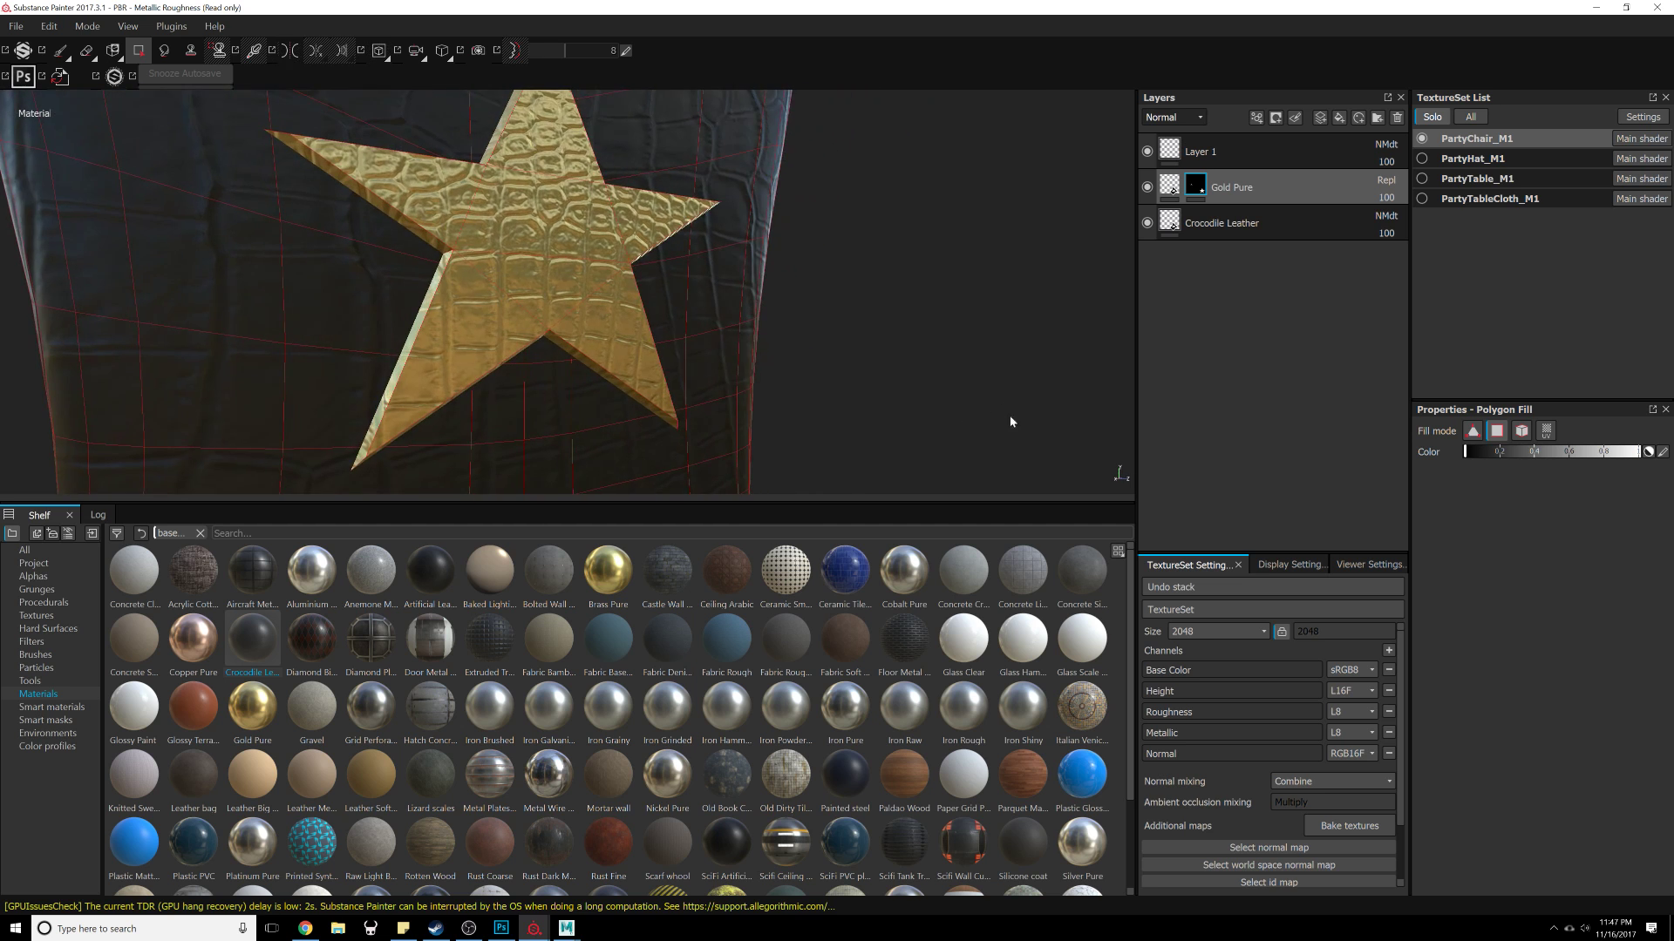
pyautogui.keyDown('alt'); pyautogui.moveTo(1010, 418); pyautogui.dragTo(655, 246); pyautogui.keyUp('alt')
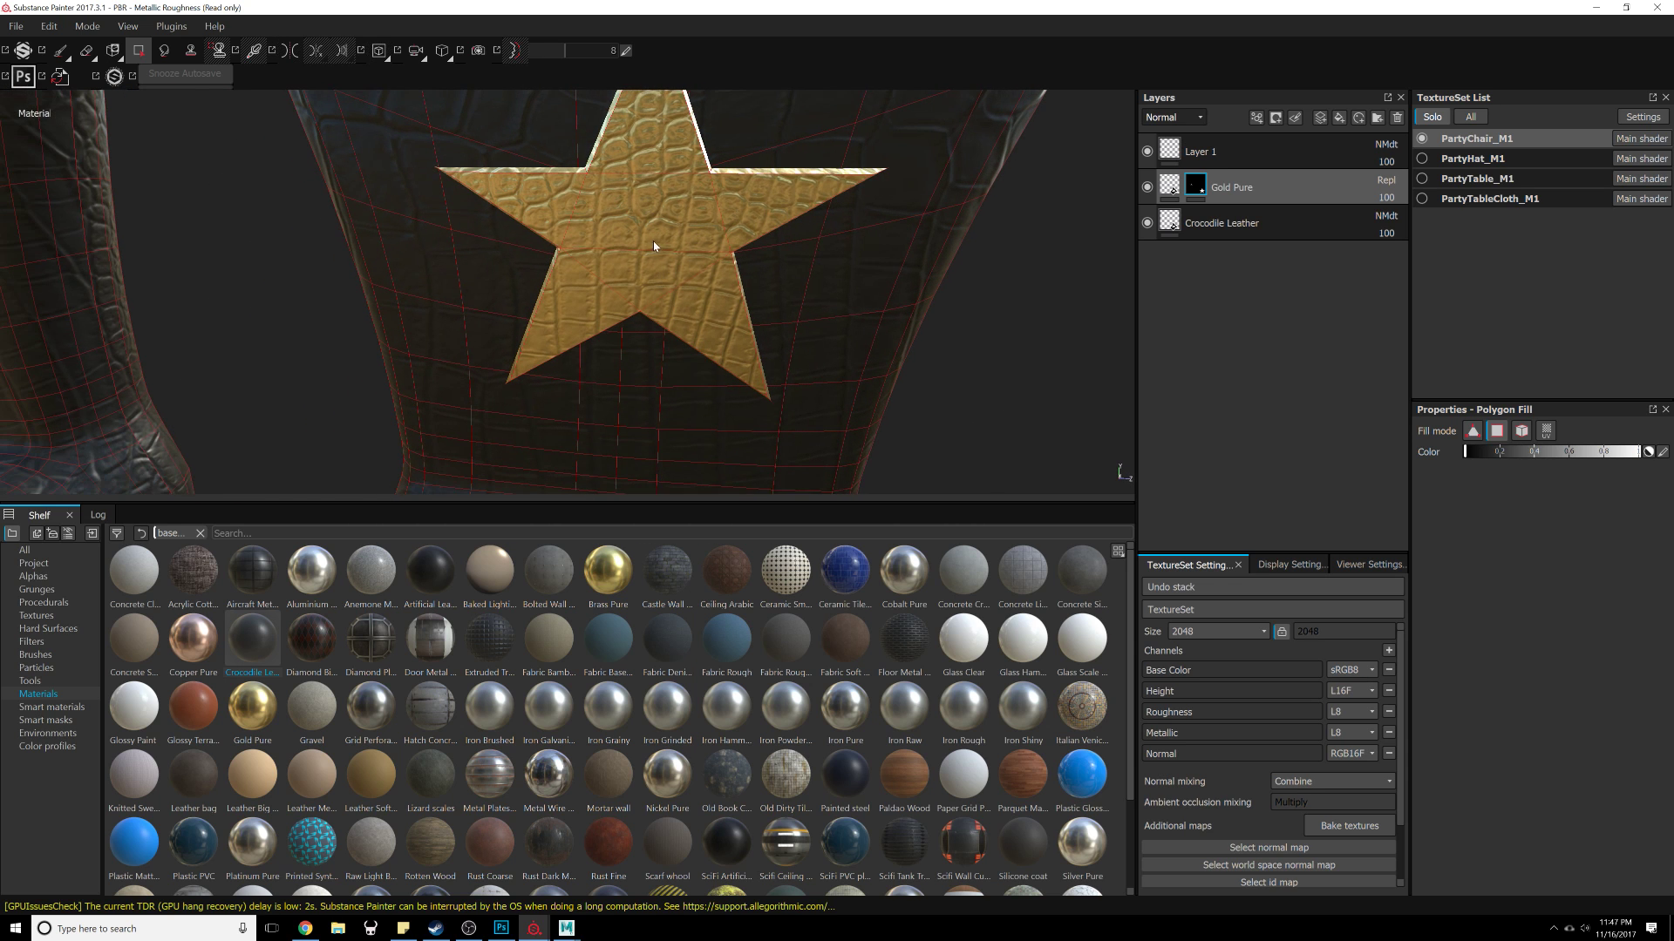
pyautogui.click(1173, 117)
pyautogui.click(1179, 127)
pyautogui.click(1178, 123)
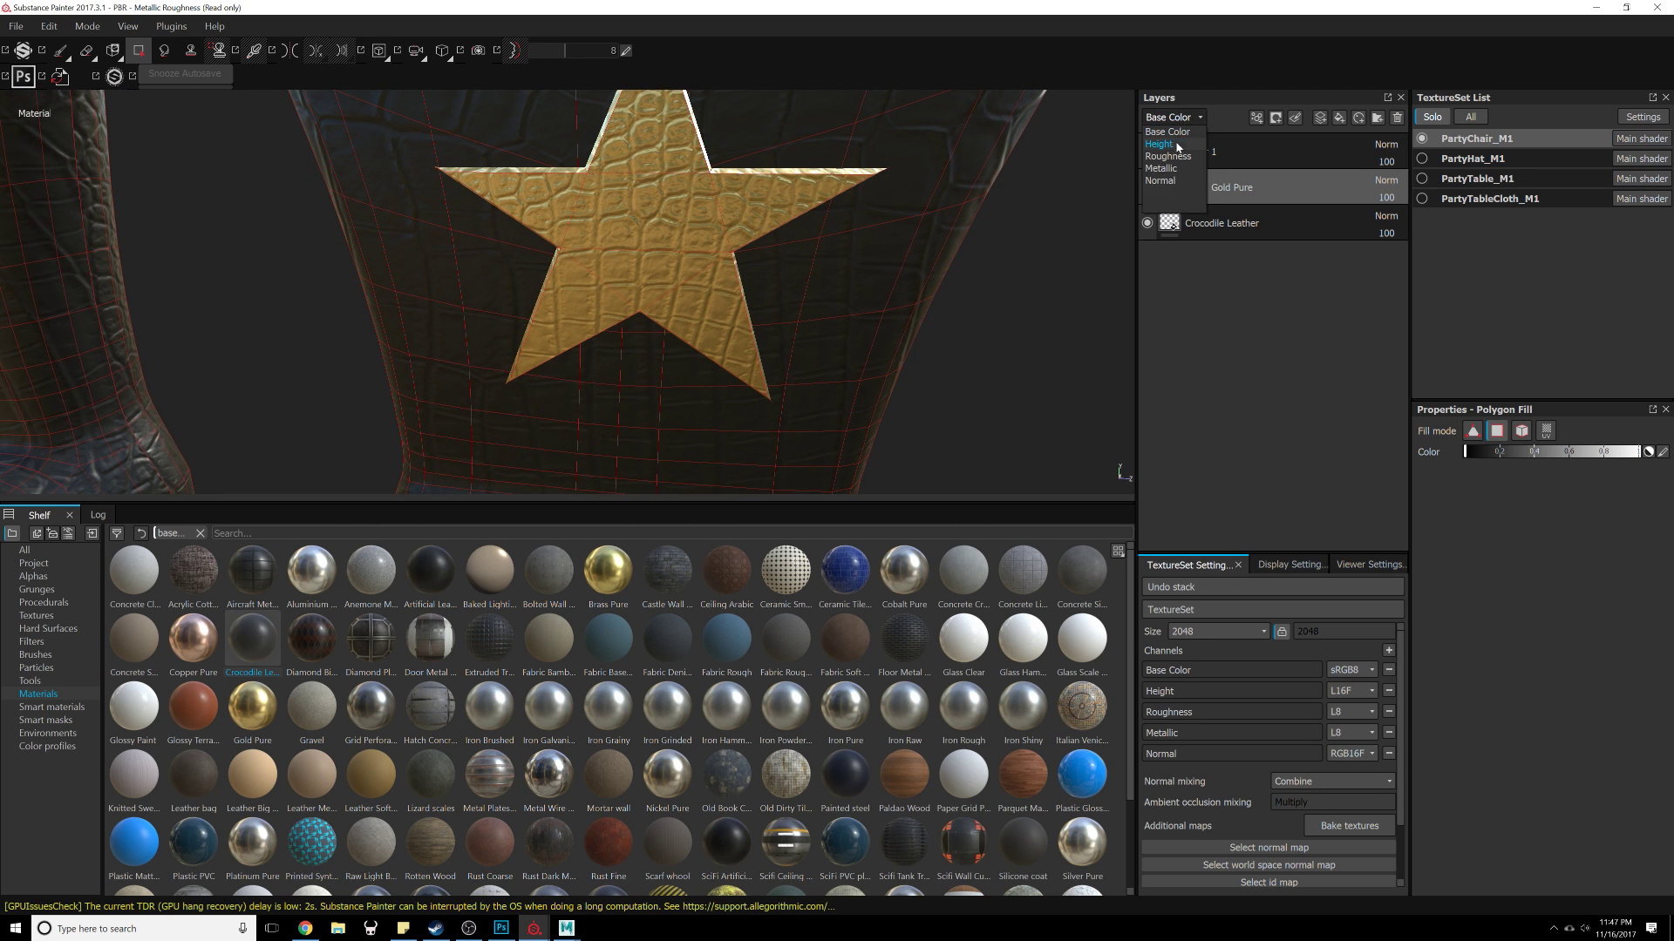
pyautogui.click(1173, 144)
pyautogui.click(1178, 123)
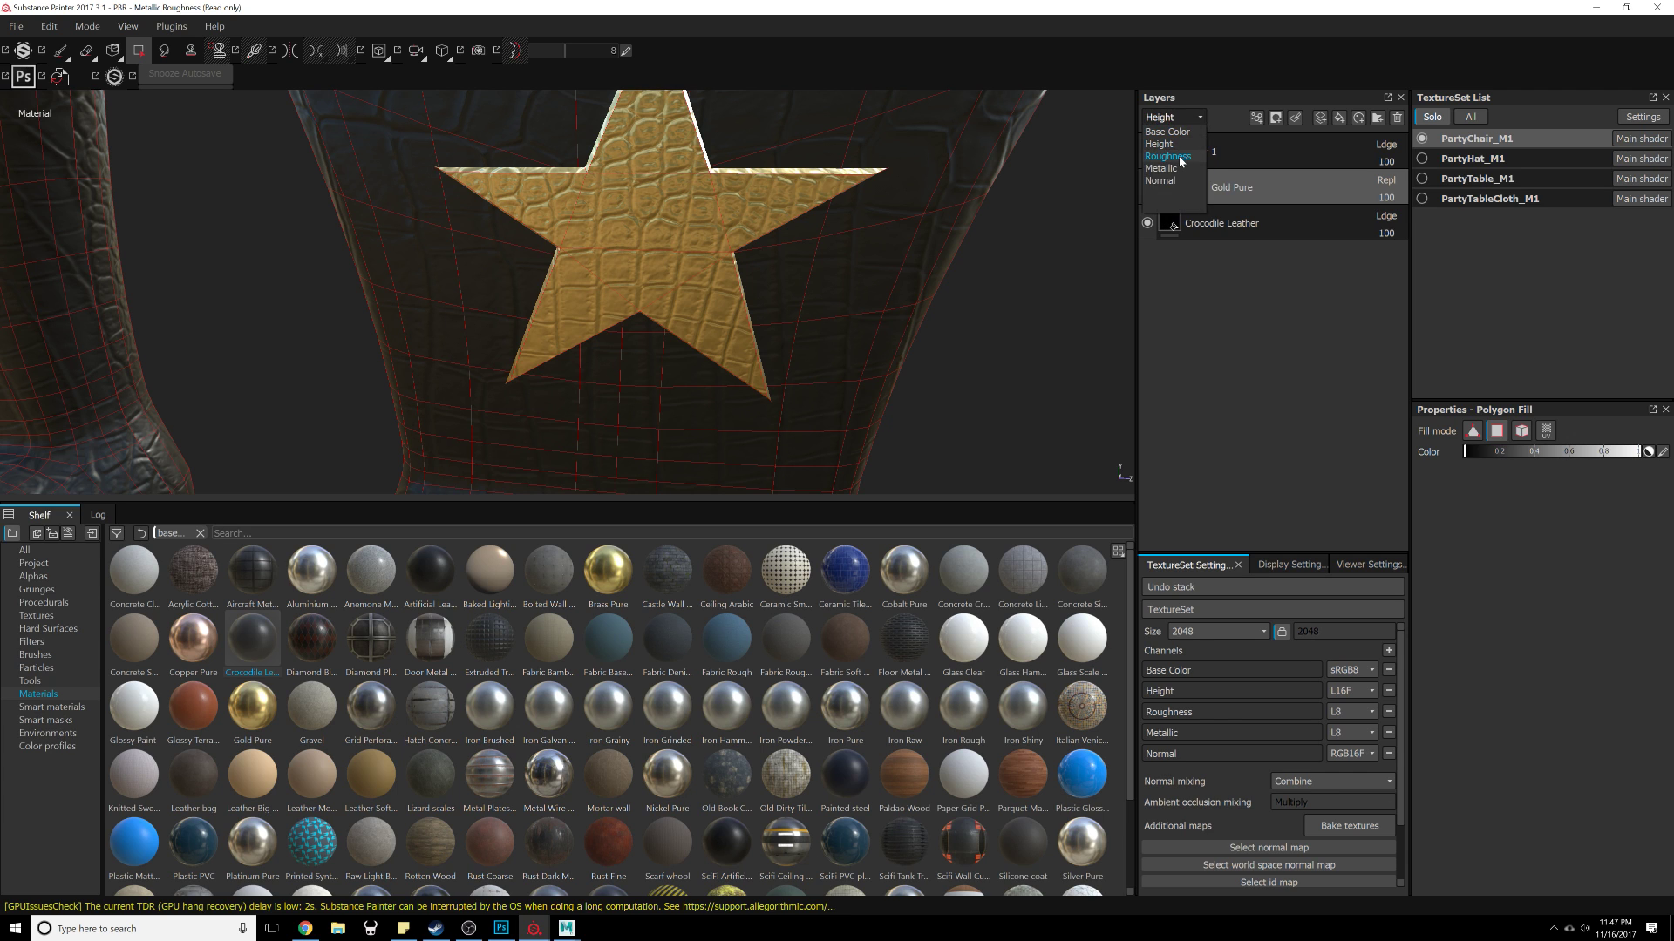
pyautogui.click(1181, 155)
pyautogui.click(1178, 120)
pyautogui.click(1173, 168)
pyautogui.click(1176, 117)
pyautogui.click(1186, 181)
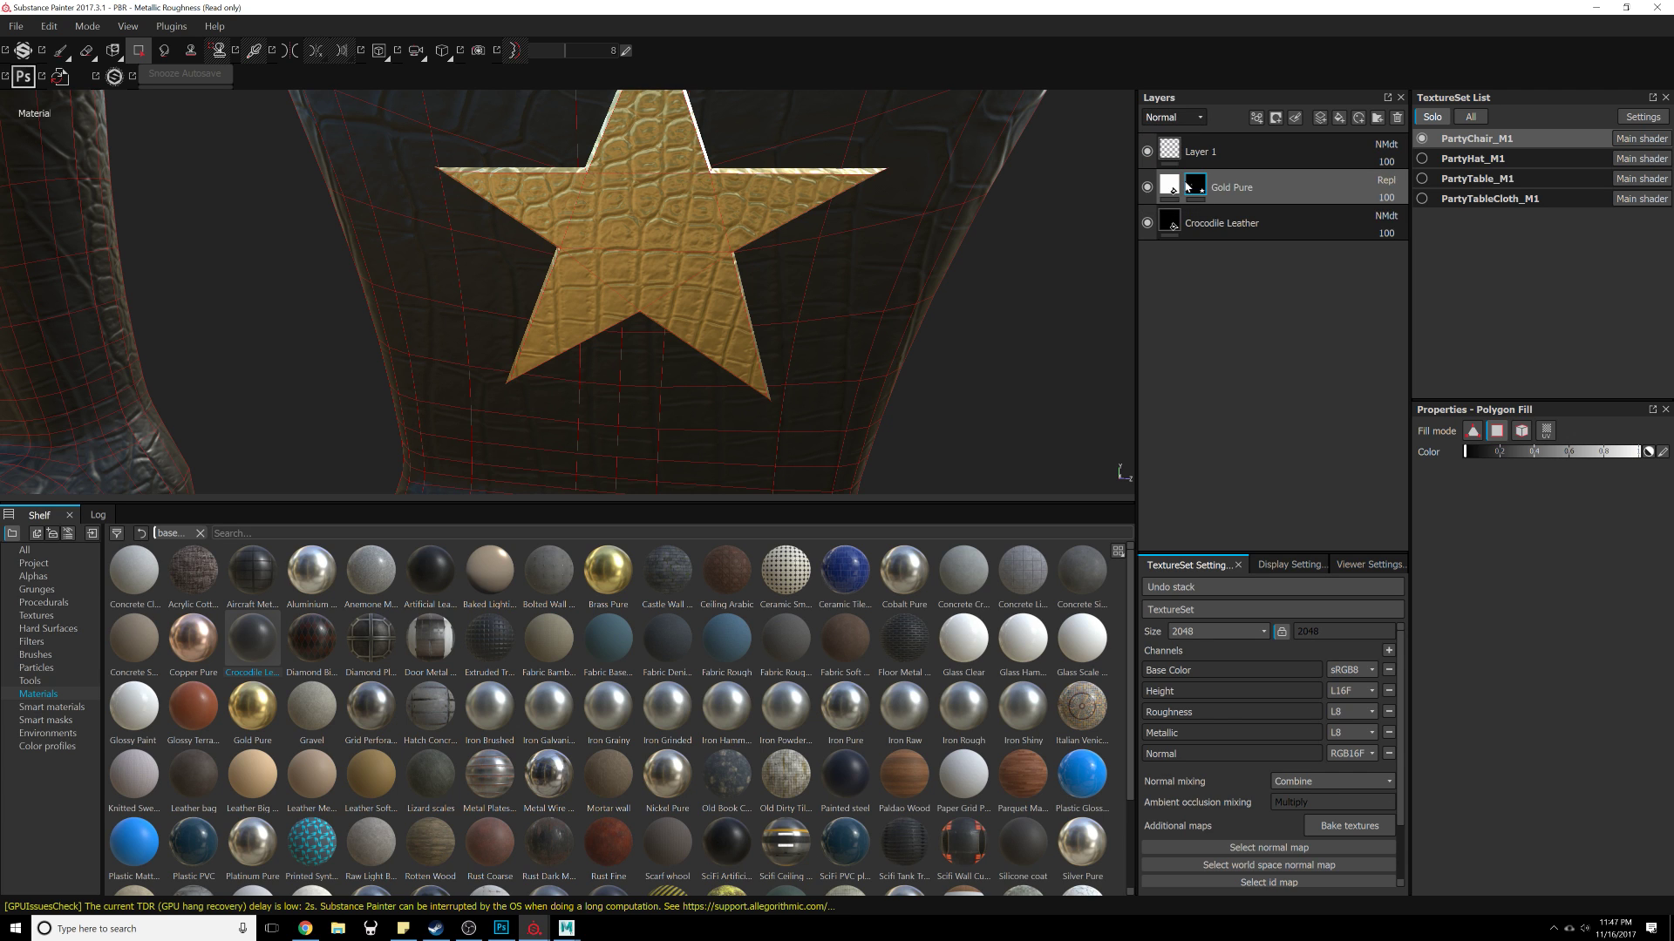
# Step: Select the Crocodile Leather layer and toggle the Gold Pure and leather layers' visibility to compare the star
pyautogui.click(1319, 241)
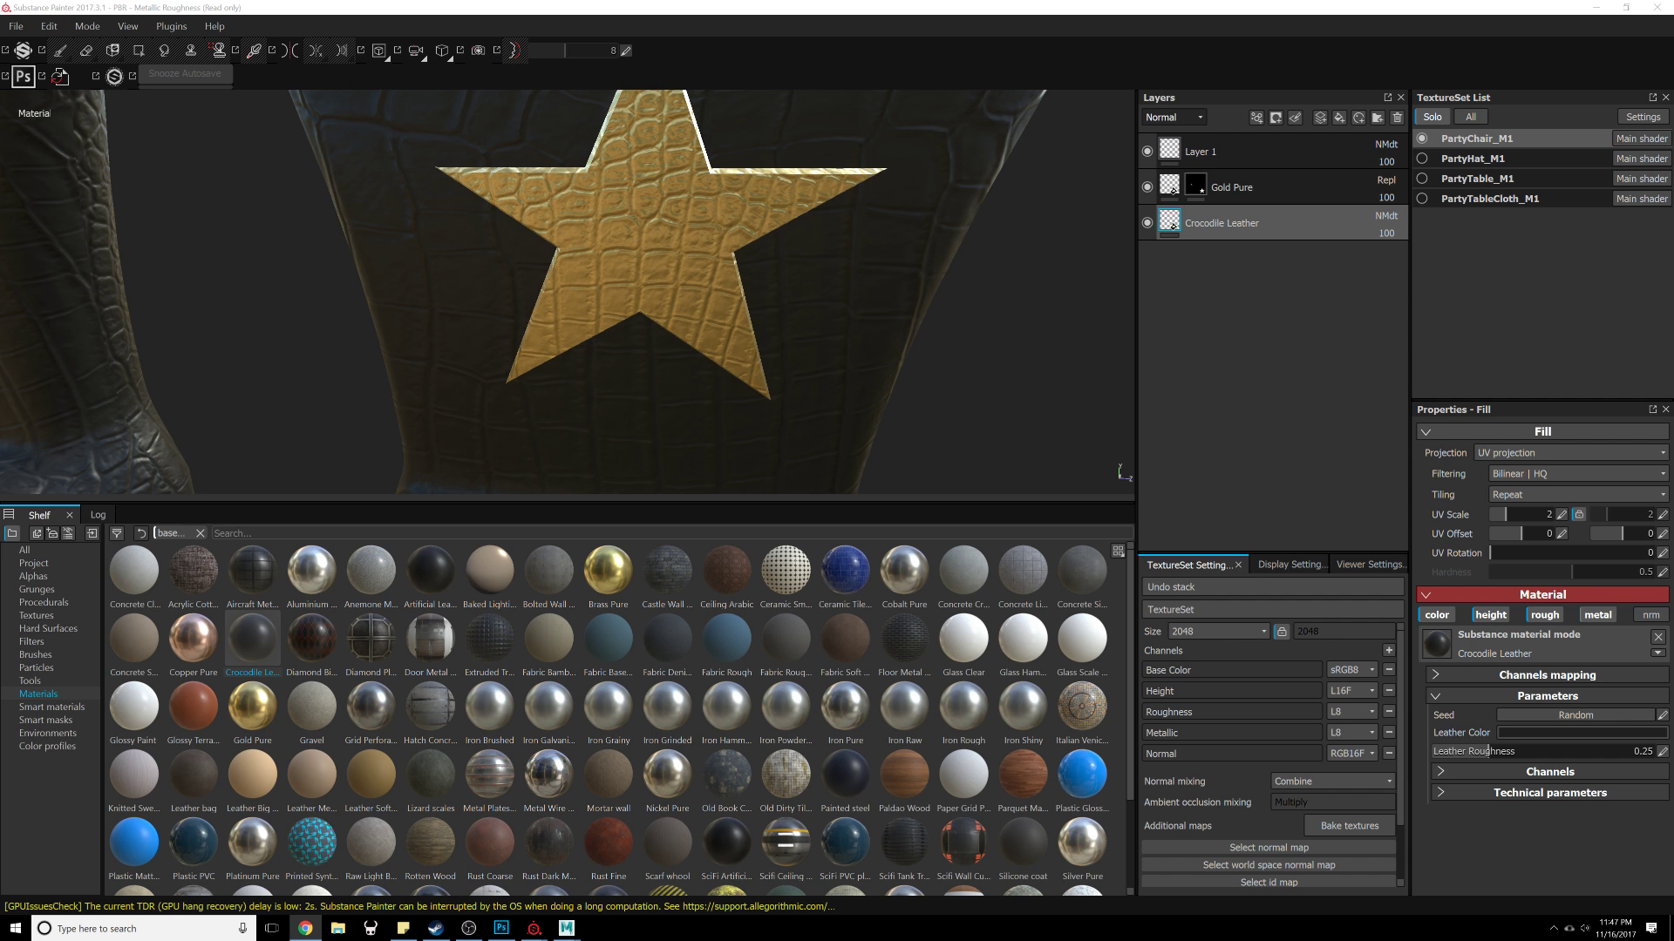
pyautogui.keyDown('alt'); pyautogui.moveTo(1083, 430); pyautogui.dragTo(924, 356); pyautogui.keyUp('alt')
pyautogui.rightClick(1024, 338)
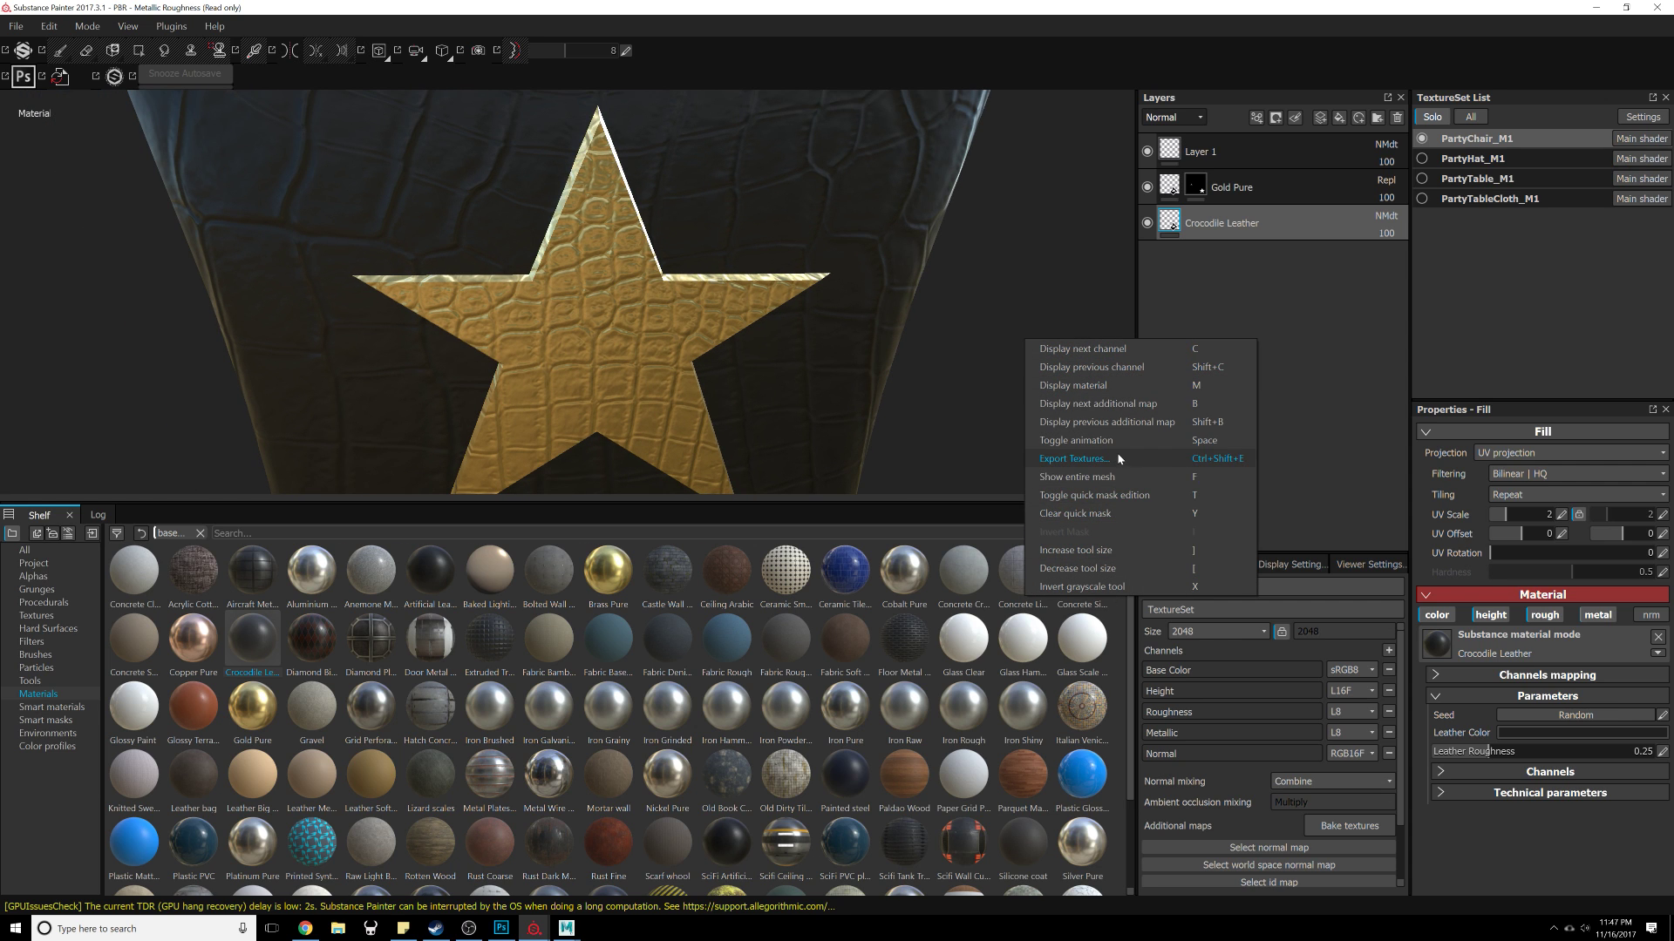
pyautogui.click(1094, 323)
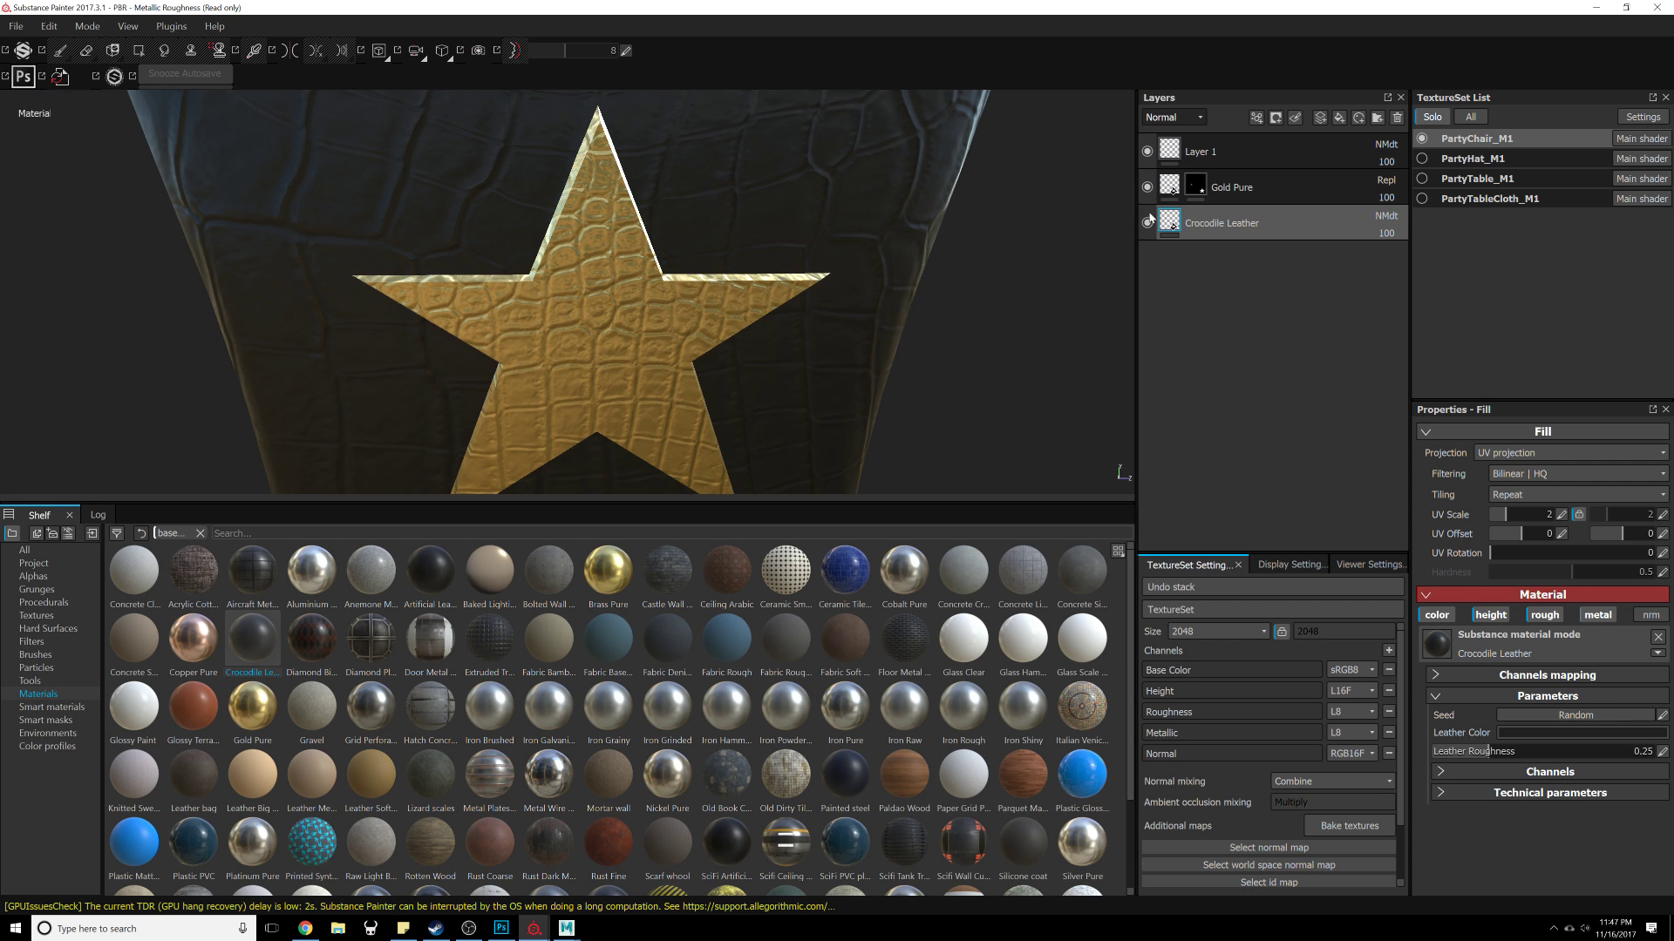
pyautogui.click(1148, 188)
pyautogui.click(1148, 188)
pyautogui.click(1148, 223)
pyautogui.click(1147, 224)
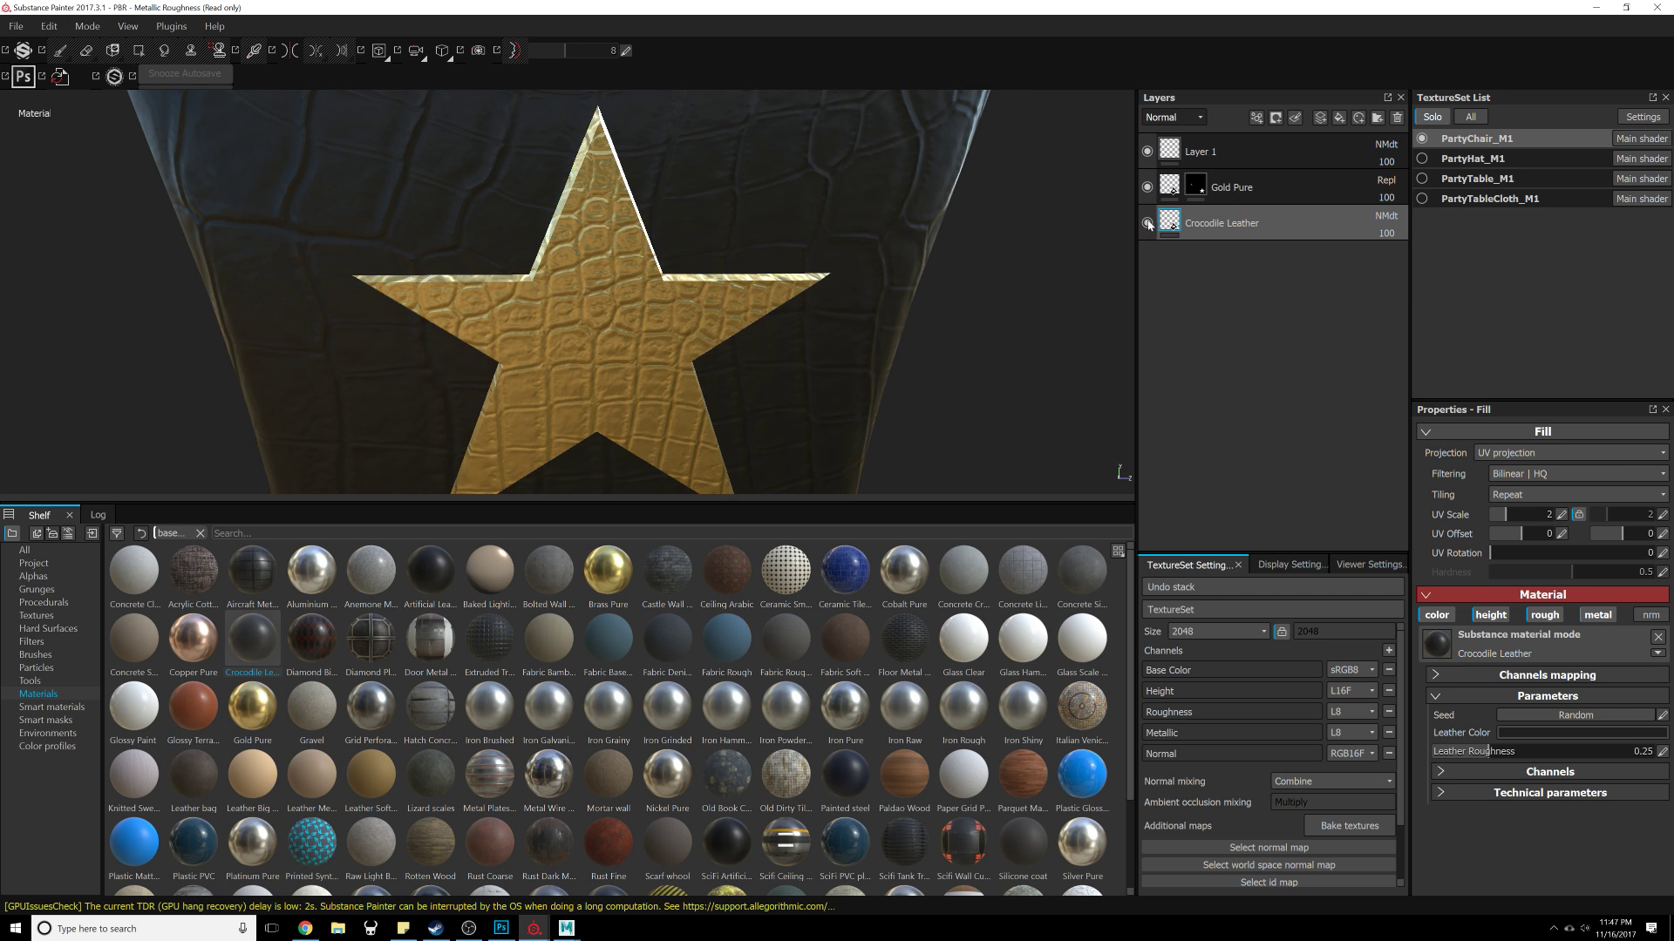
# Step: Select the Gold Pure layer's Height channel and toggle the layer's visibility to check the star
pyautogui.click(1195, 185)
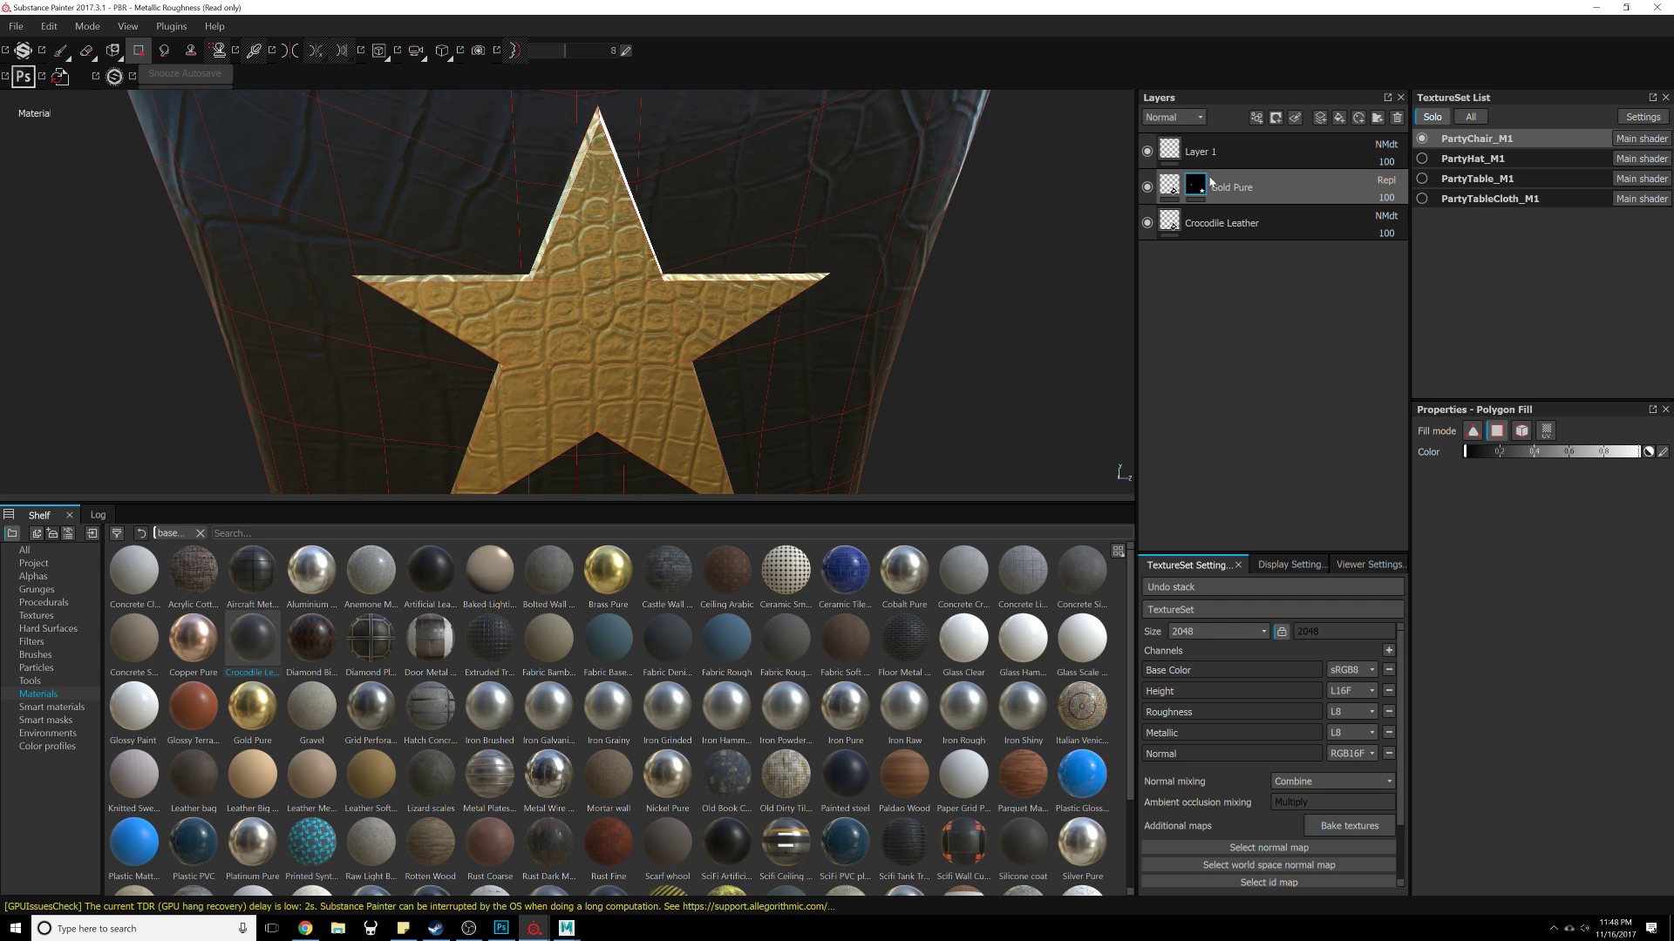
pyautogui.click(1192, 118)
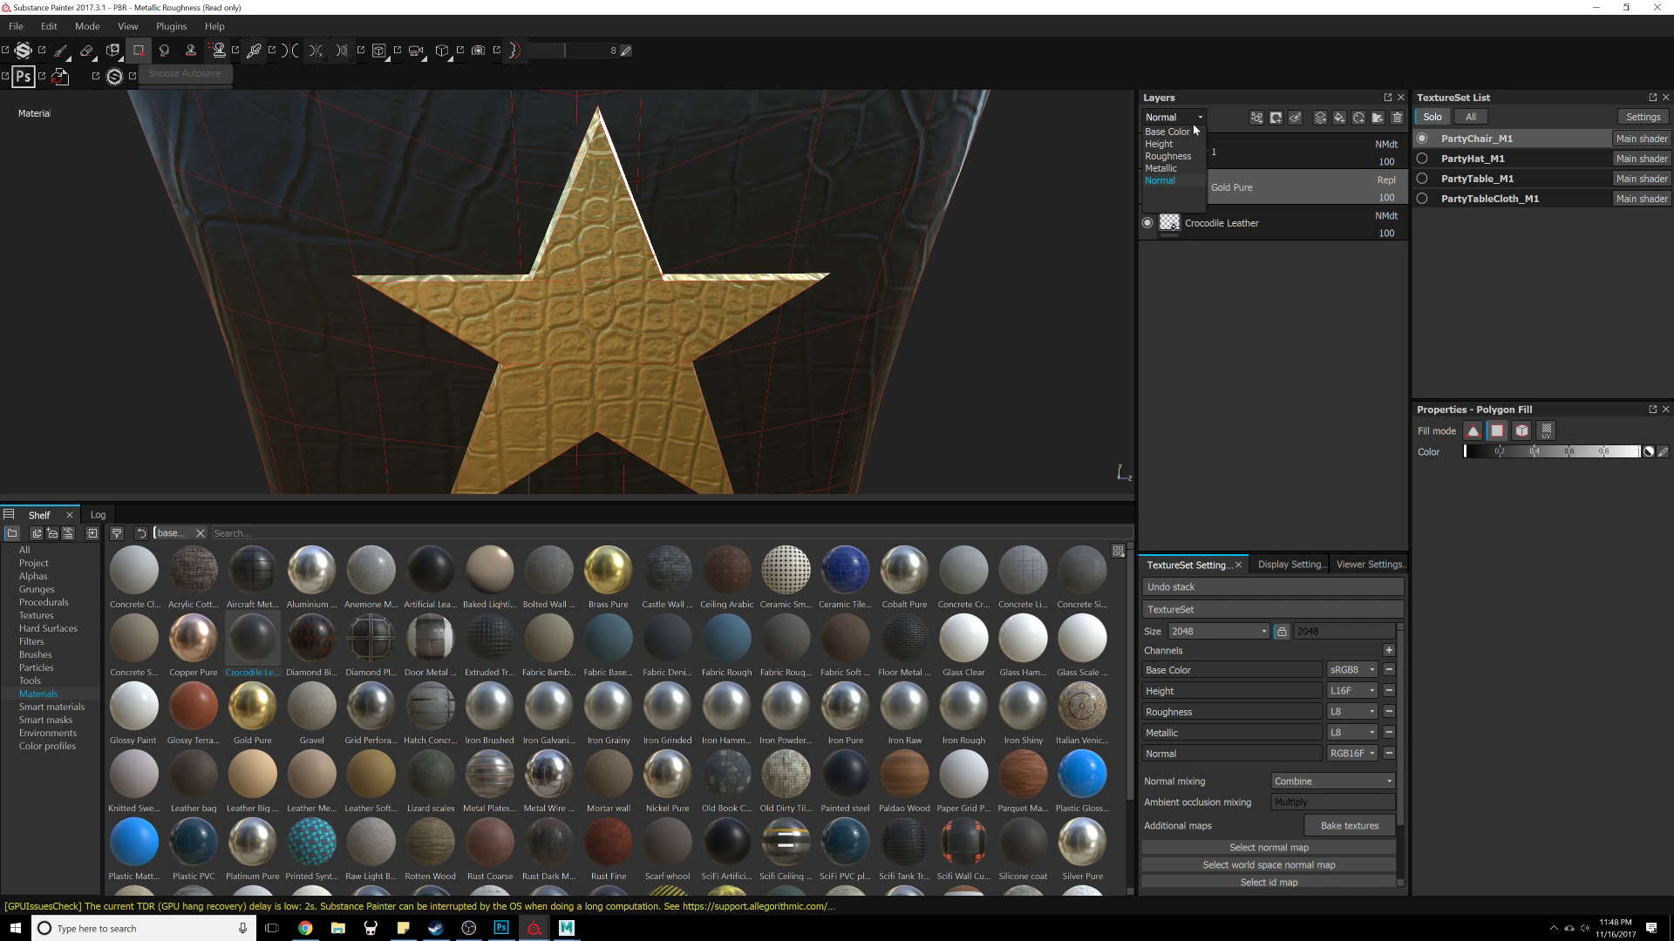
pyautogui.click(1259, 99)
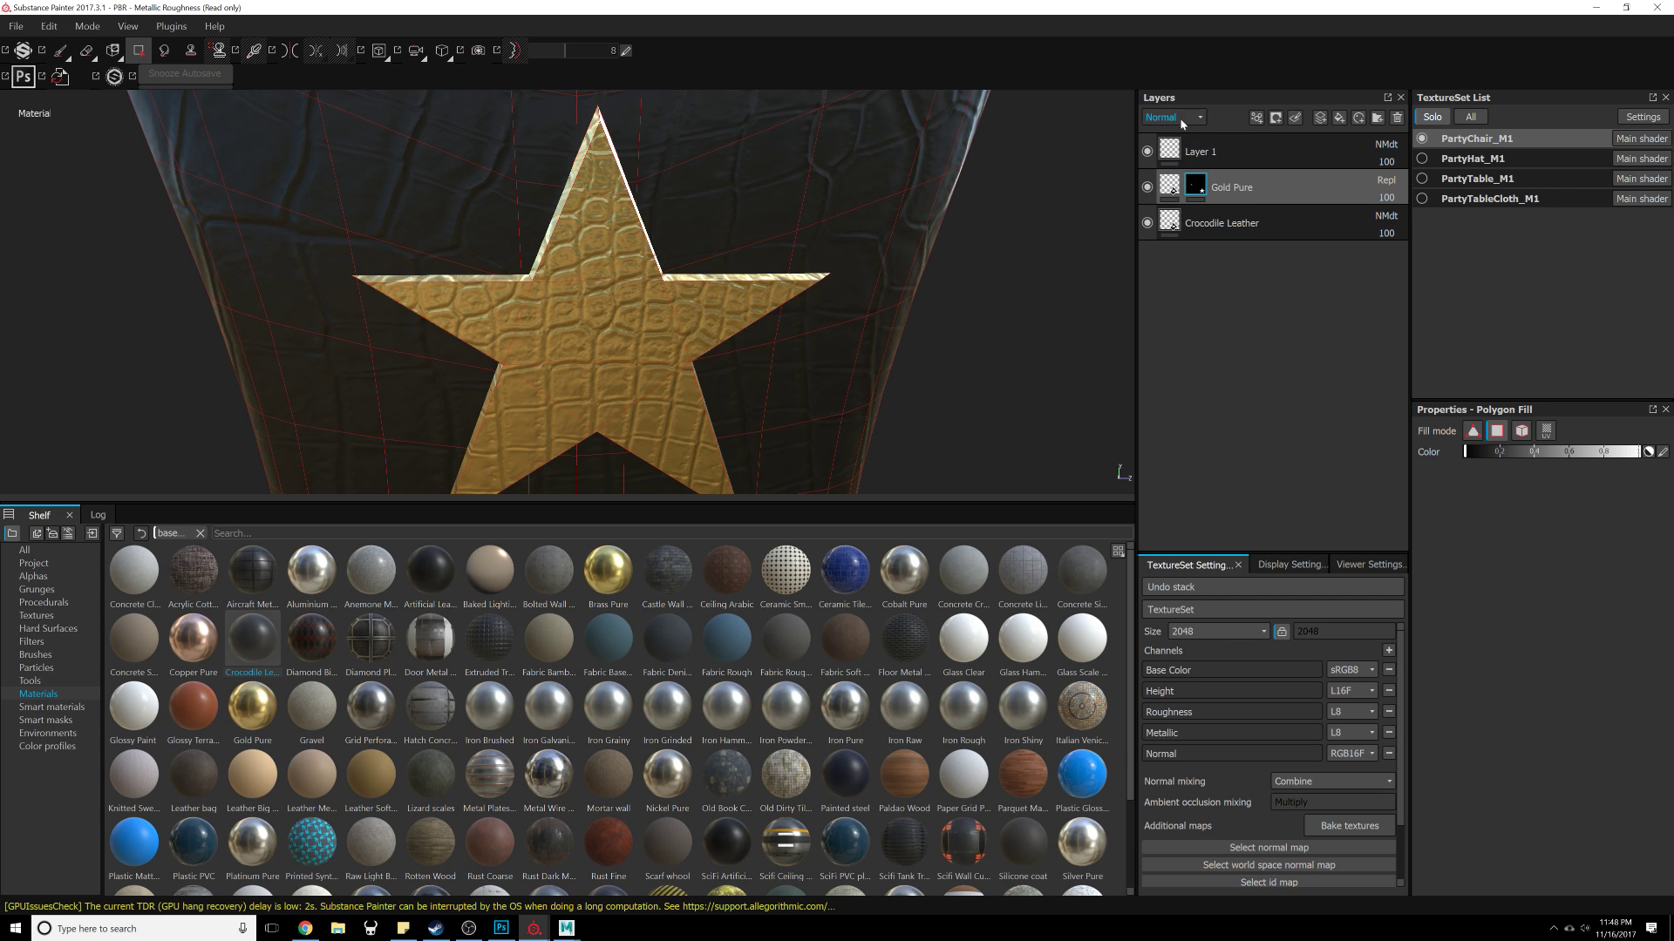
pyautogui.click(1189, 118)
pyautogui.click(1159, 144)
pyautogui.click(1150, 188)
pyautogui.click(1151, 188)
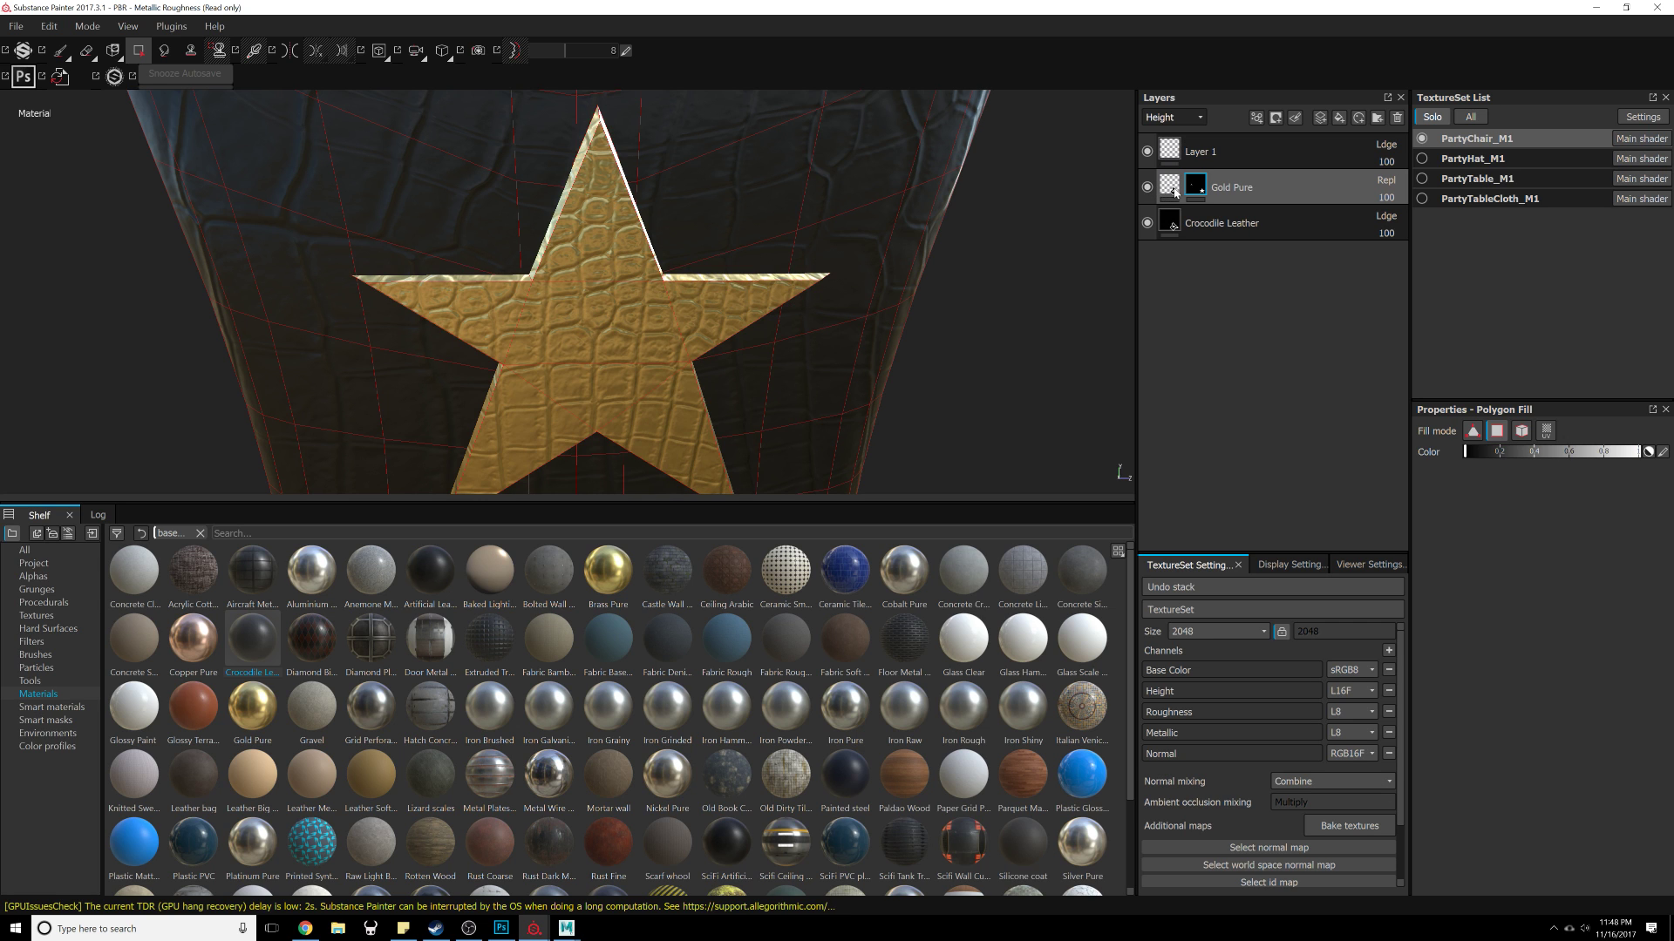
# Step: Switch the Gold Pure layer's Height blending mode to Normal and back to Replace
pyautogui.click(1179, 117)
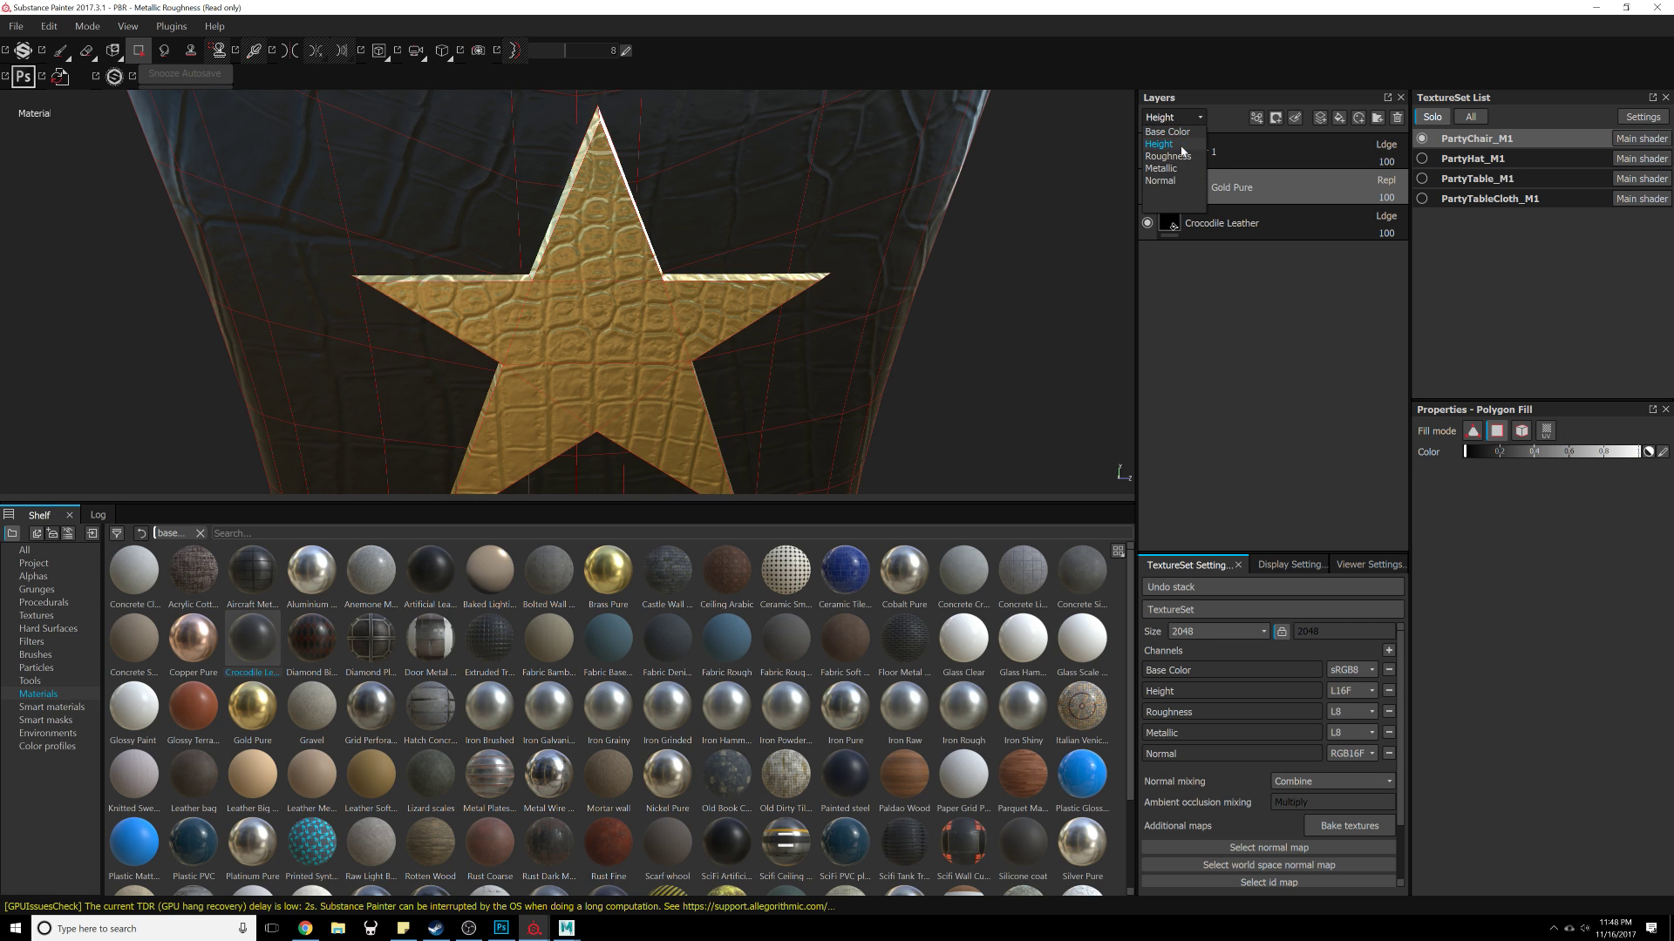
pyautogui.click(1159, 144)
pyautogui.click(1388, 180)
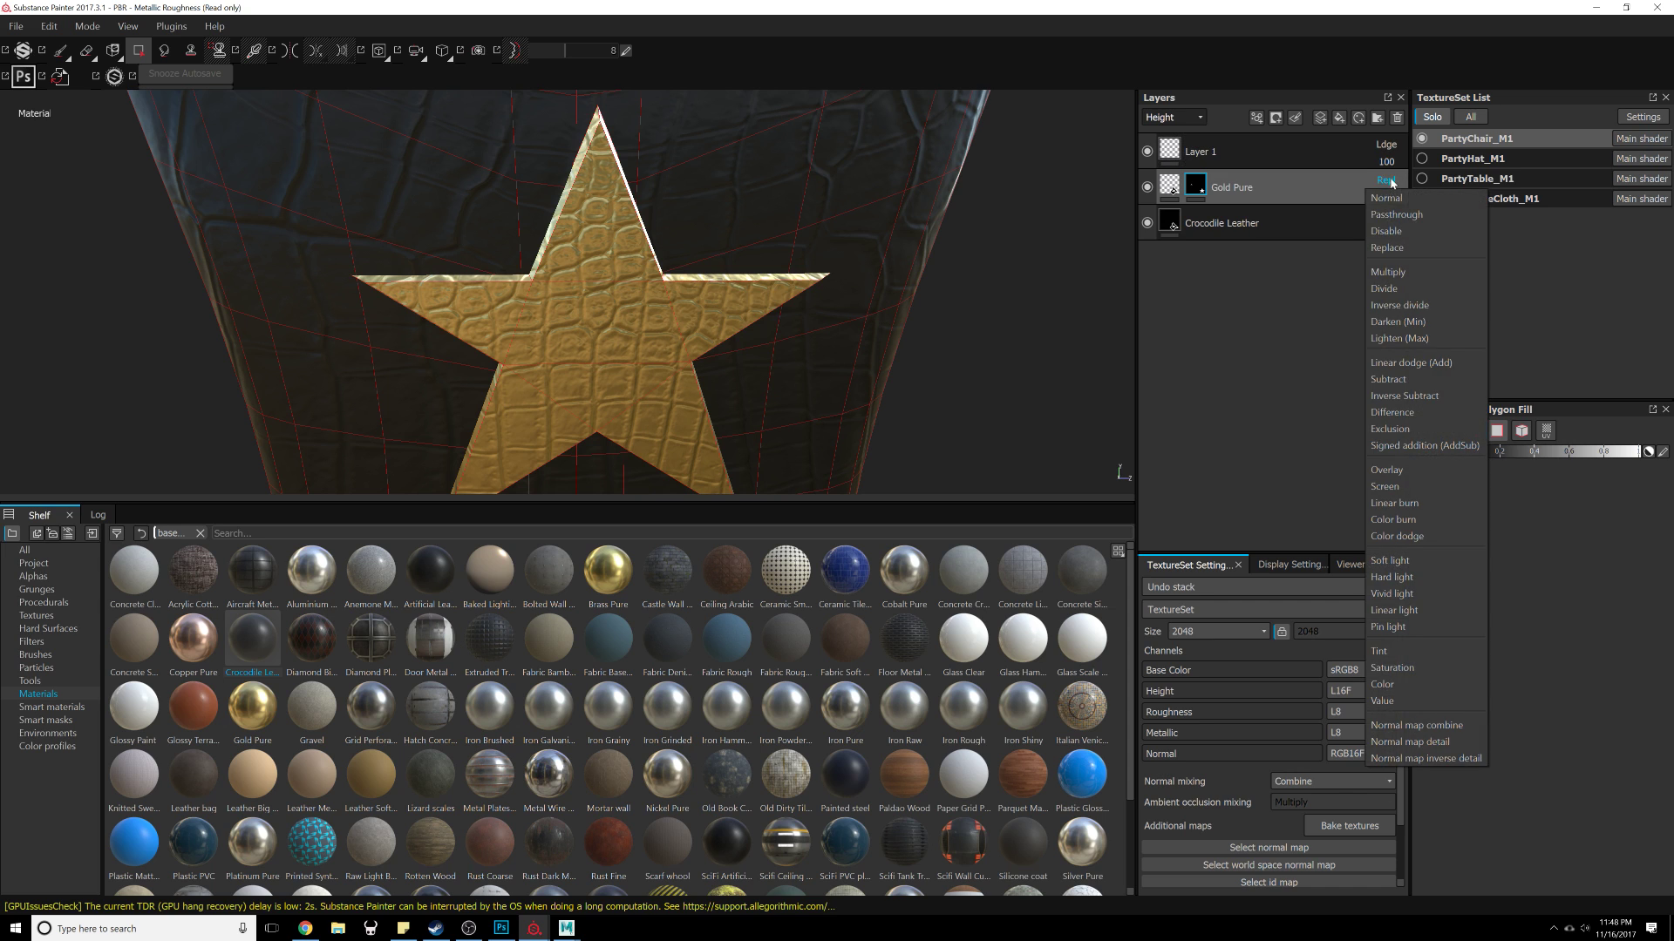
pyautogui.click(1392, 200)
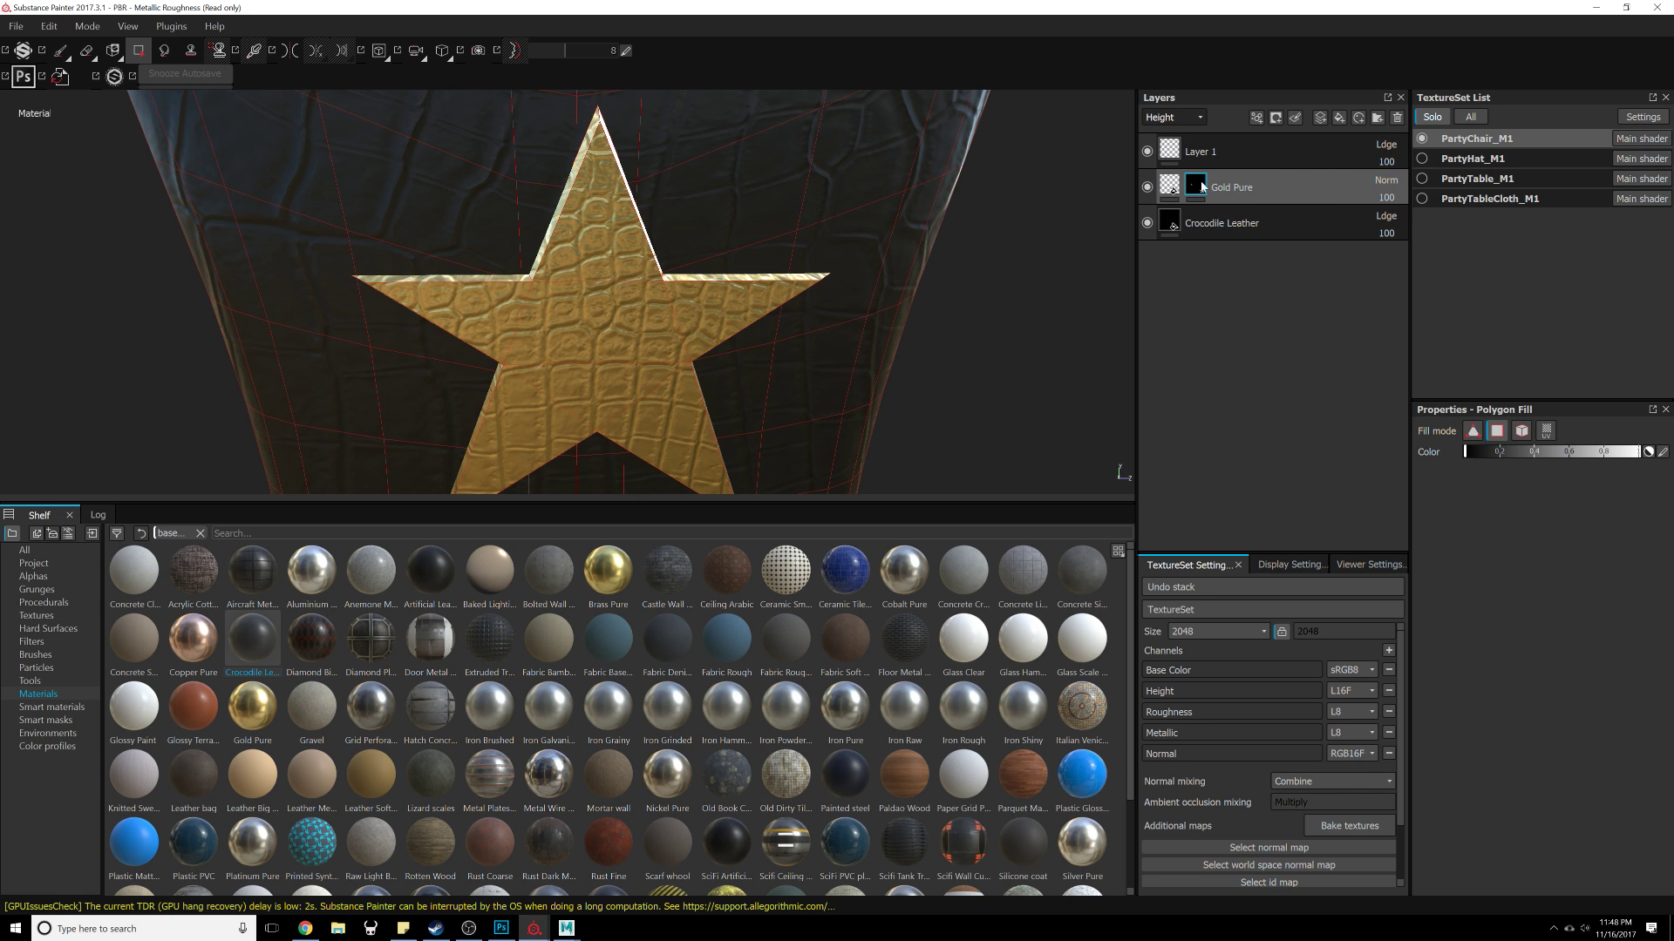
pyautogui.click(1386, 180)
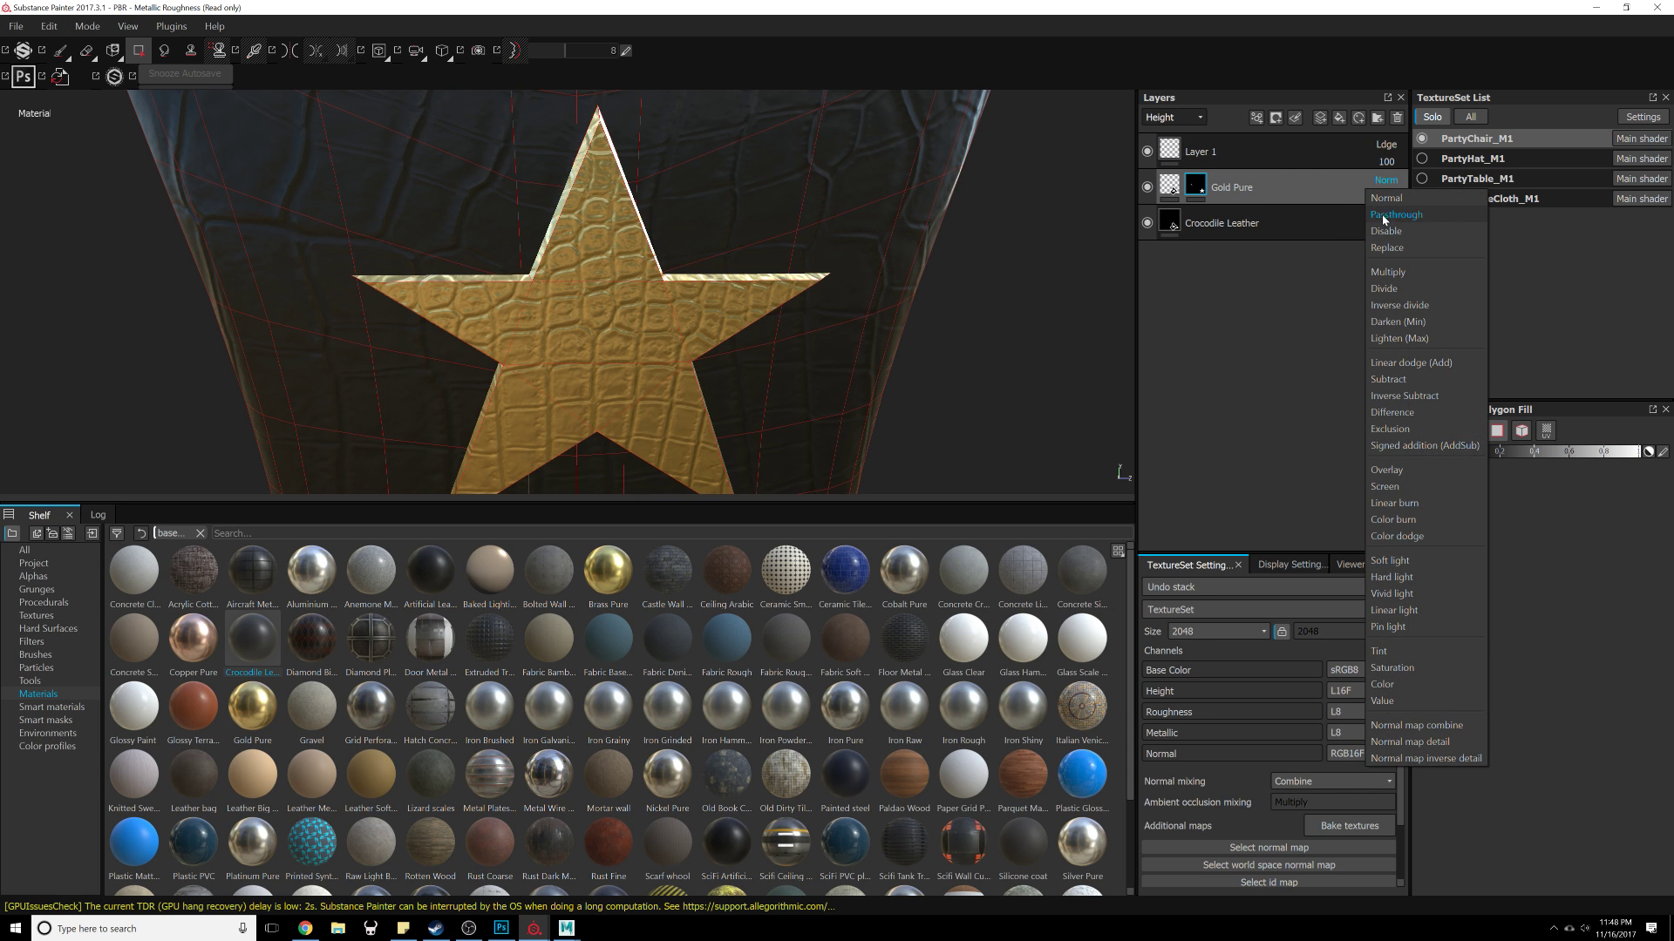
pyautogui.click(1392, 247)
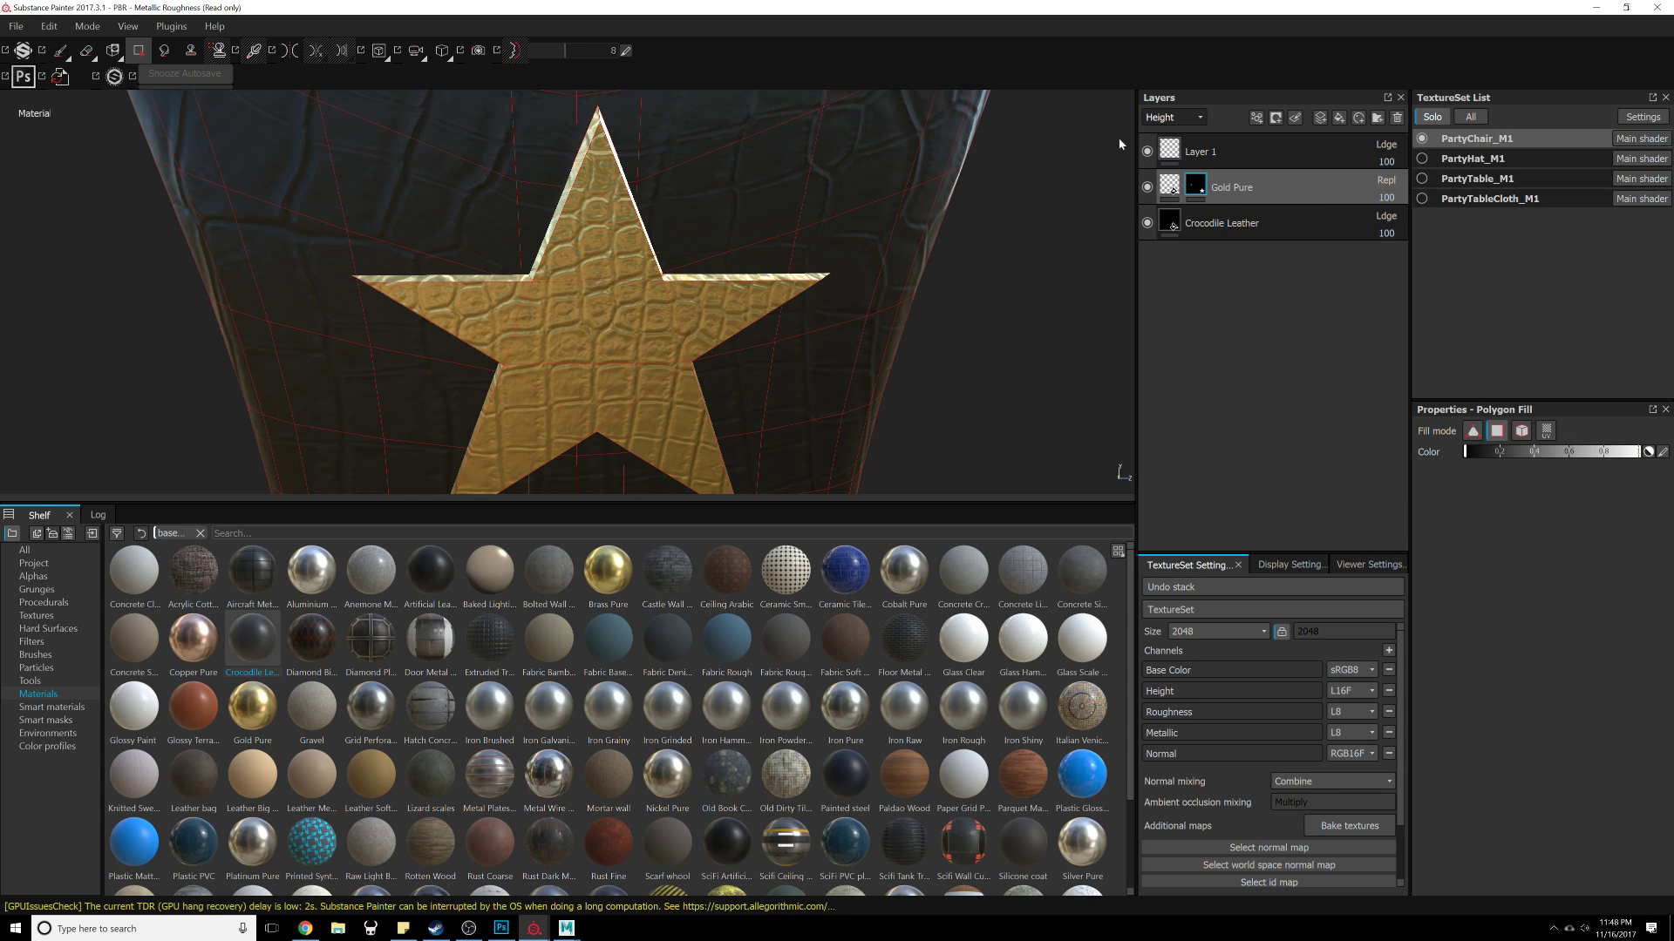
# Step: Select Layer 1 in the layer stack, adding a new layer folder and deleting it again
pyautogui.click(1175, 118)
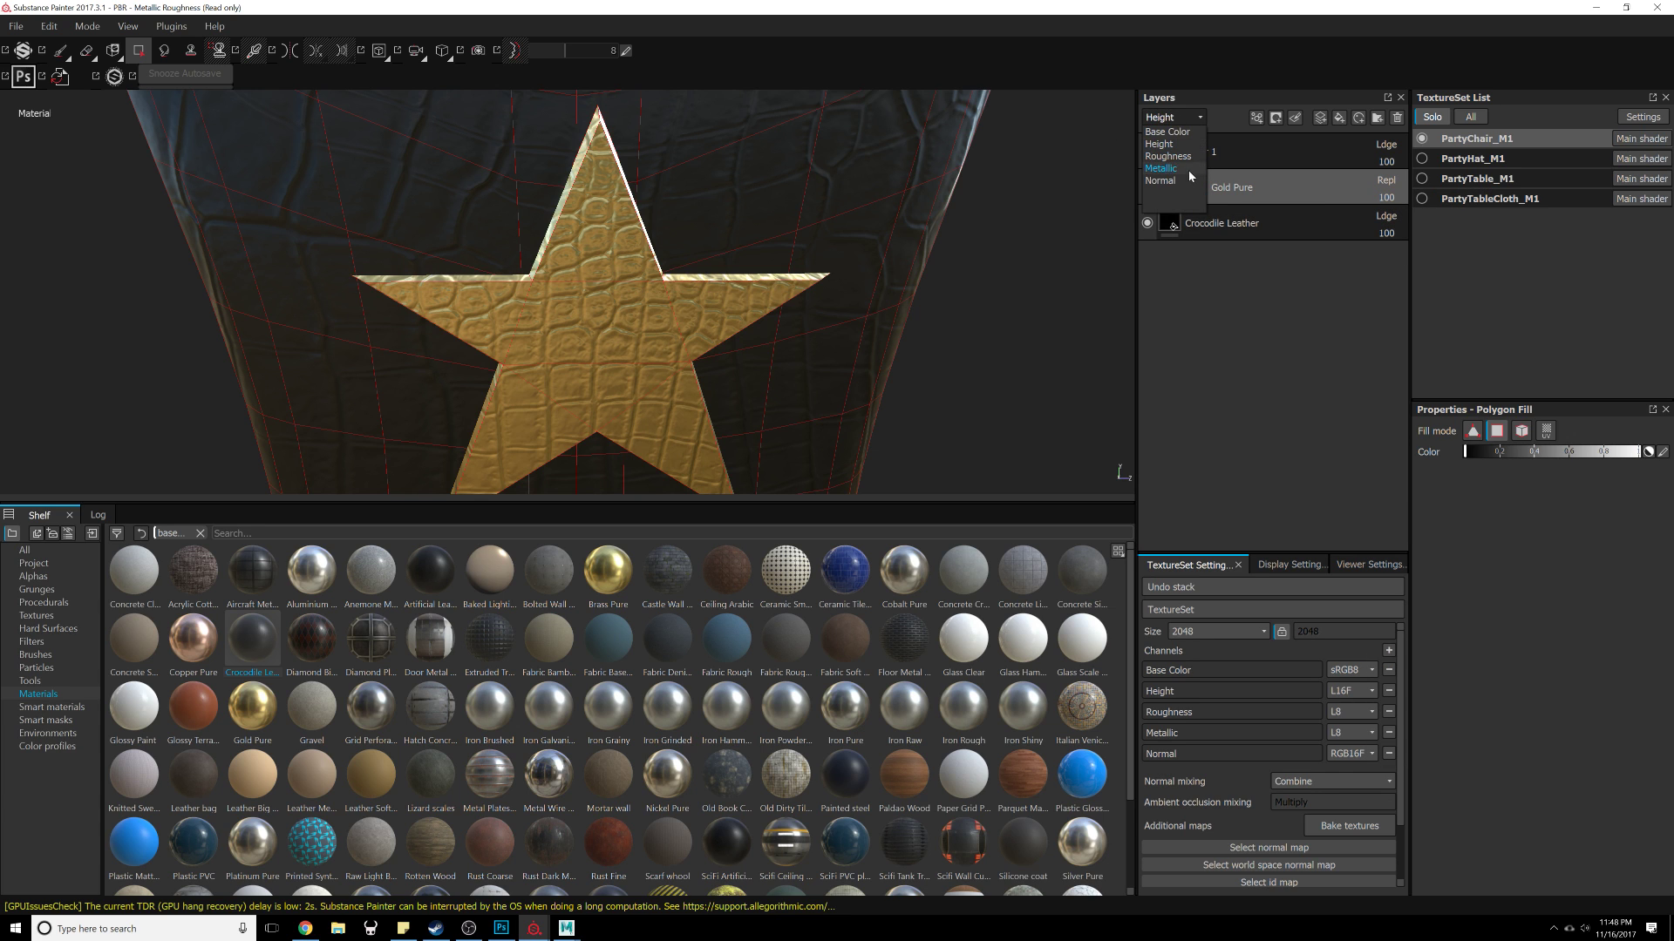
pyautogui.click(1385, 180)
pyautogui.click(1296, 38)
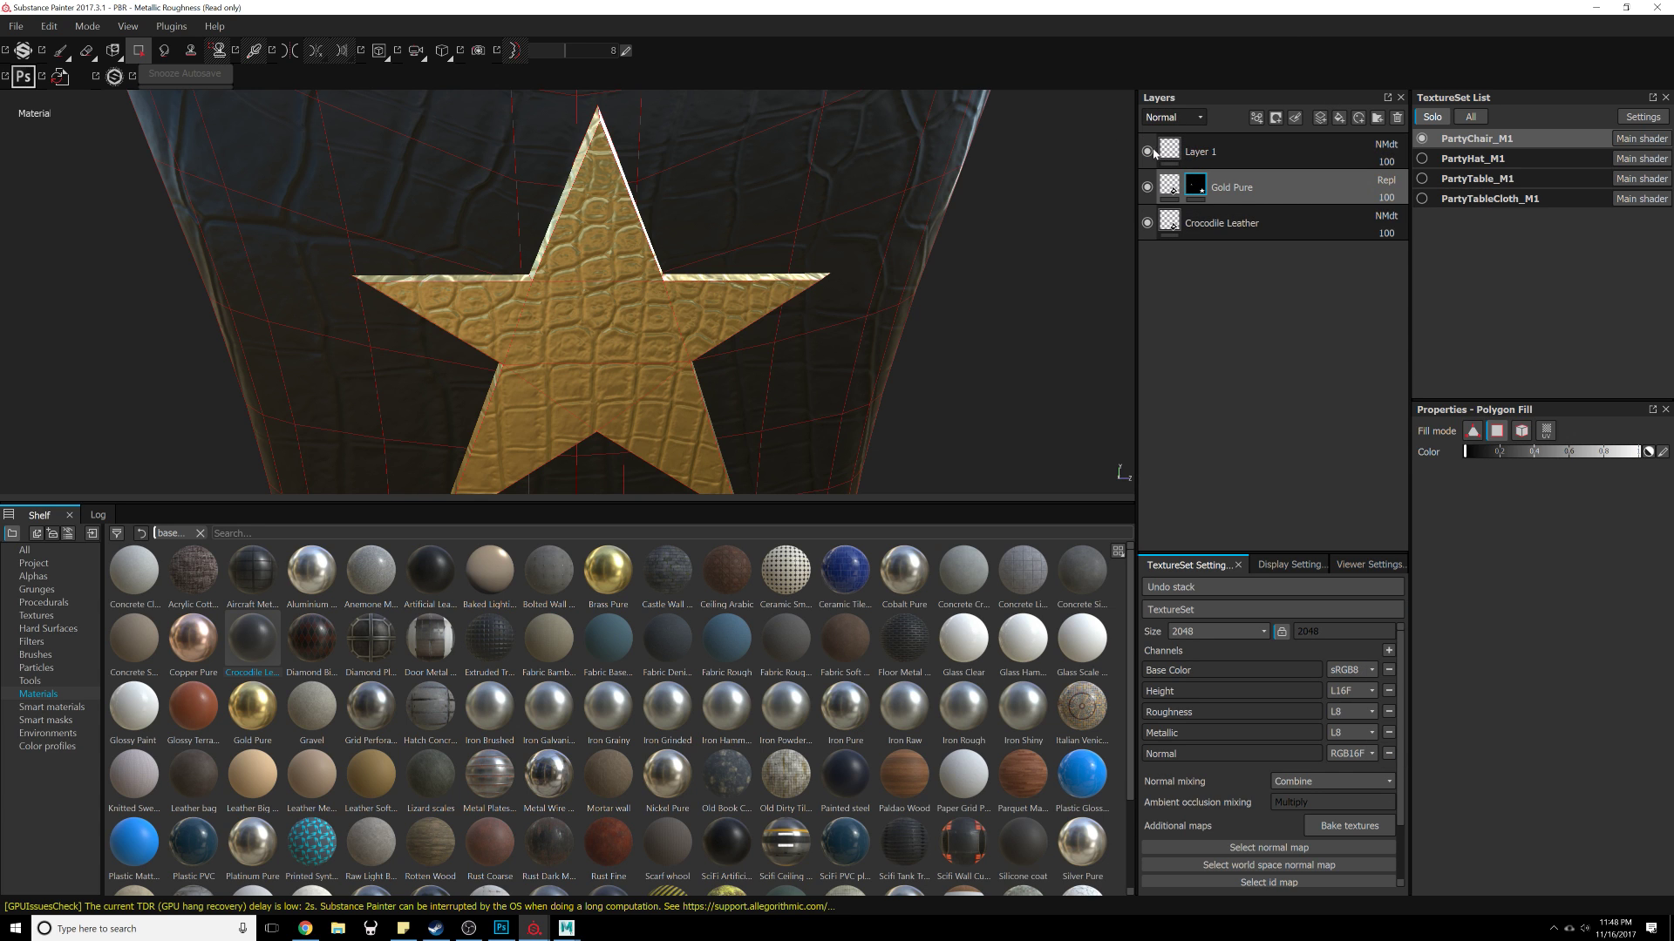
pyautogui.click(1220, 152)
pyautogui.click(1377, 118)
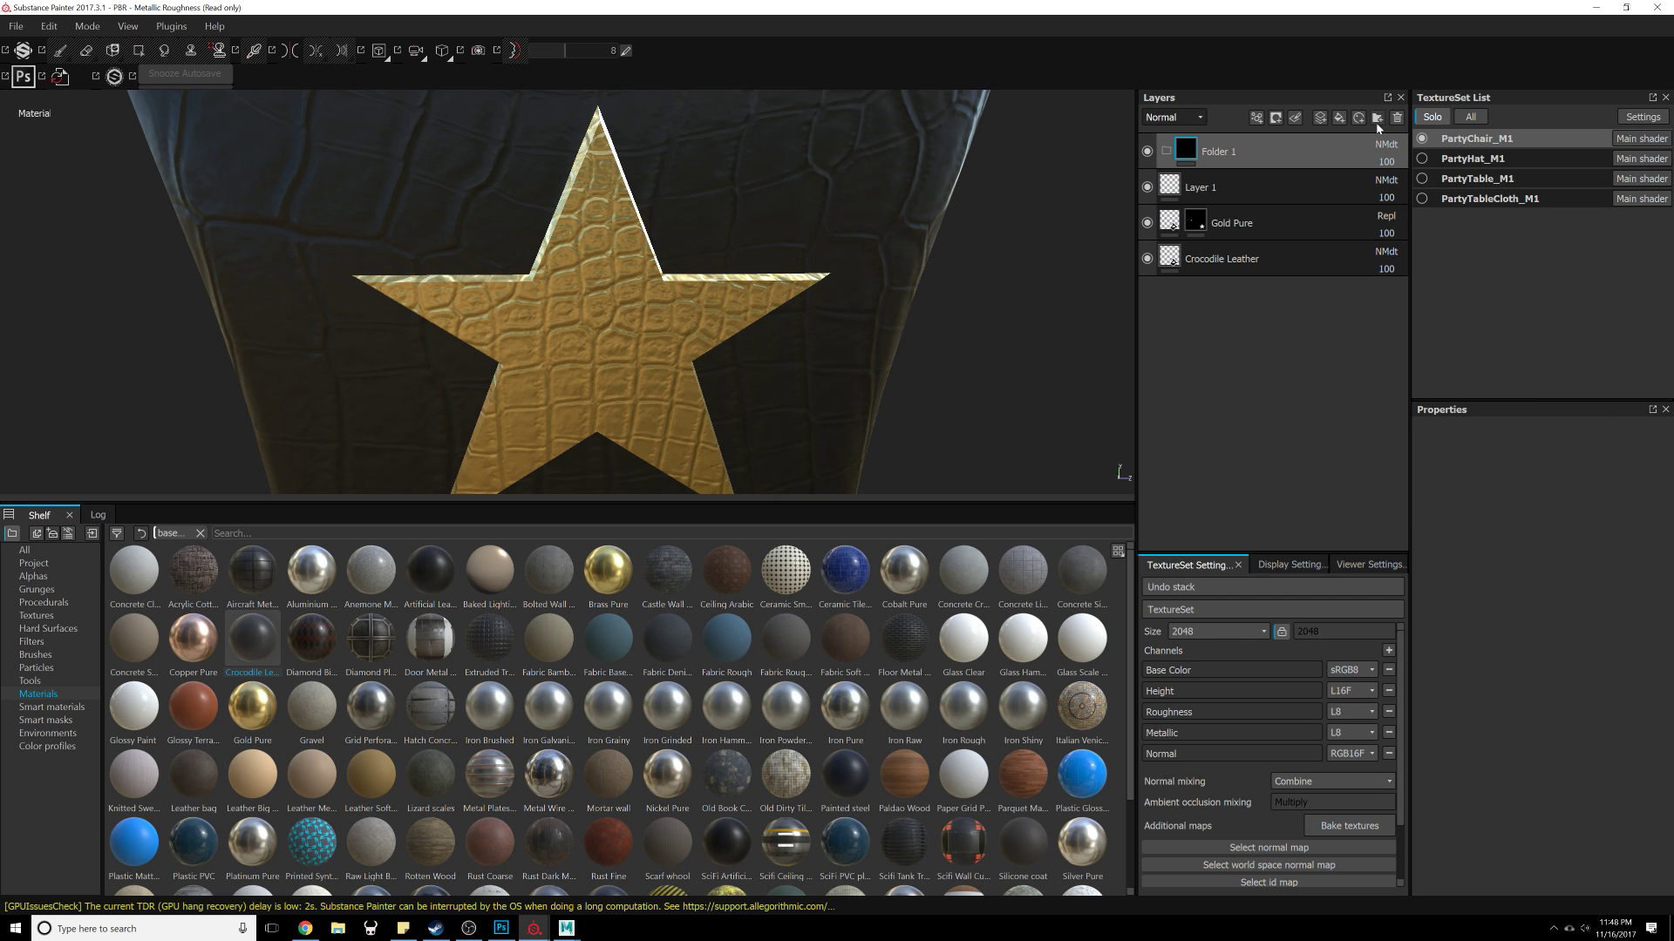
pyautogui.click(1396, 117)
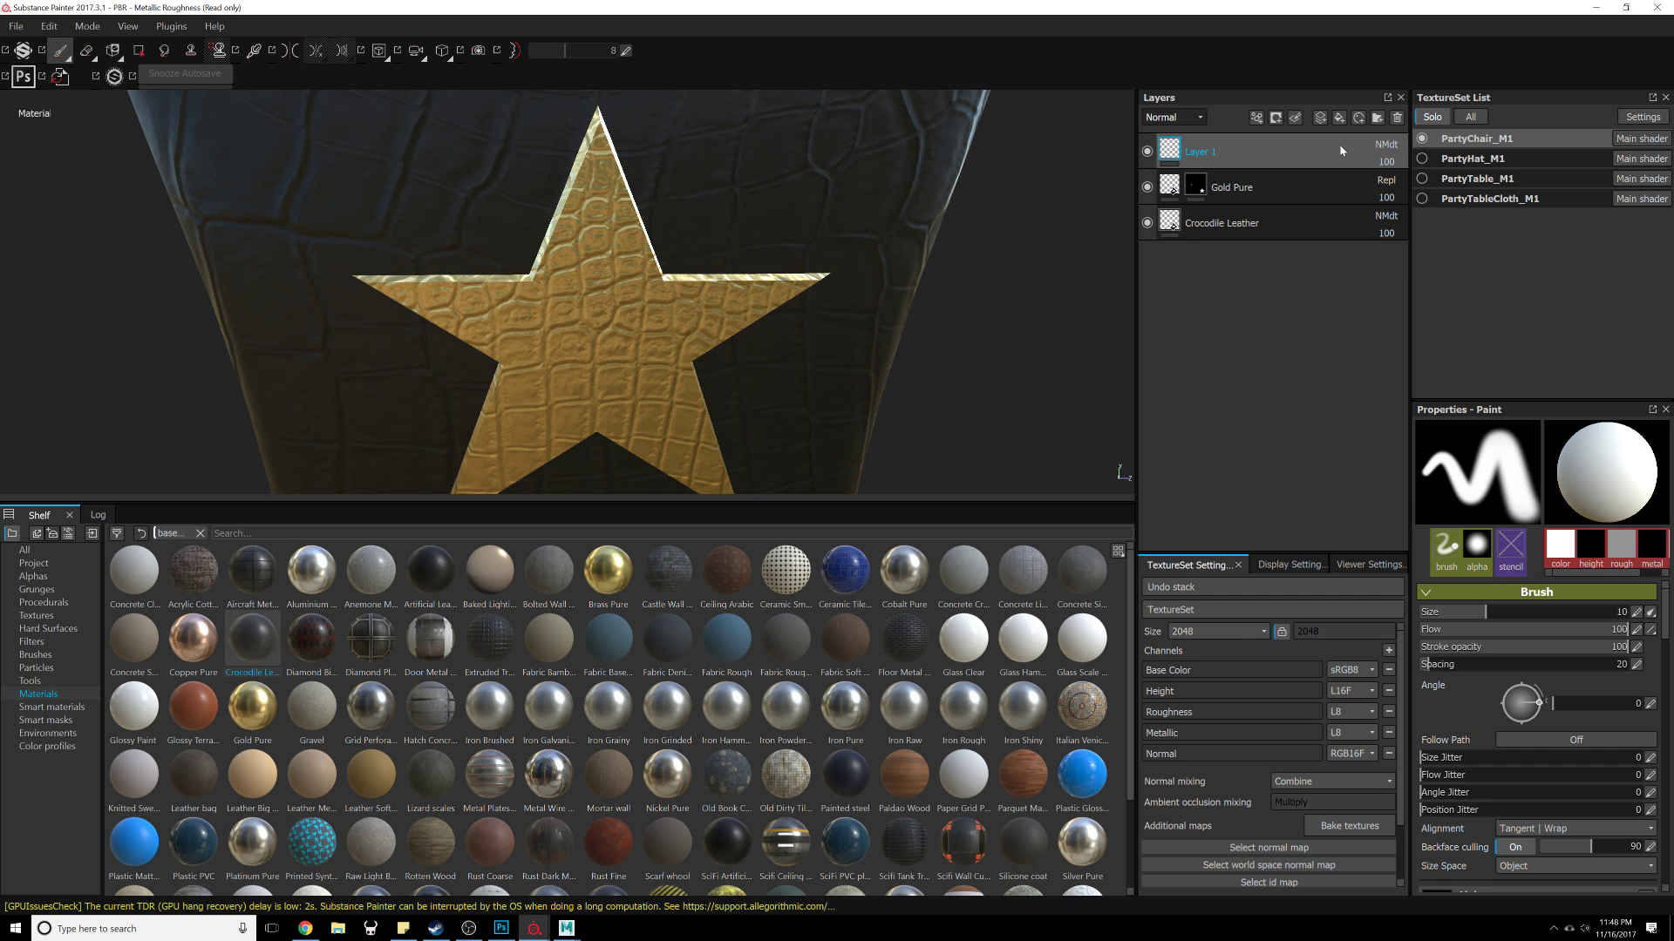
# Step: Delete Layer 1 and enable the height channel on the Gold Pure fill layer so the star is flat
pyautogui.click(1396, 119)
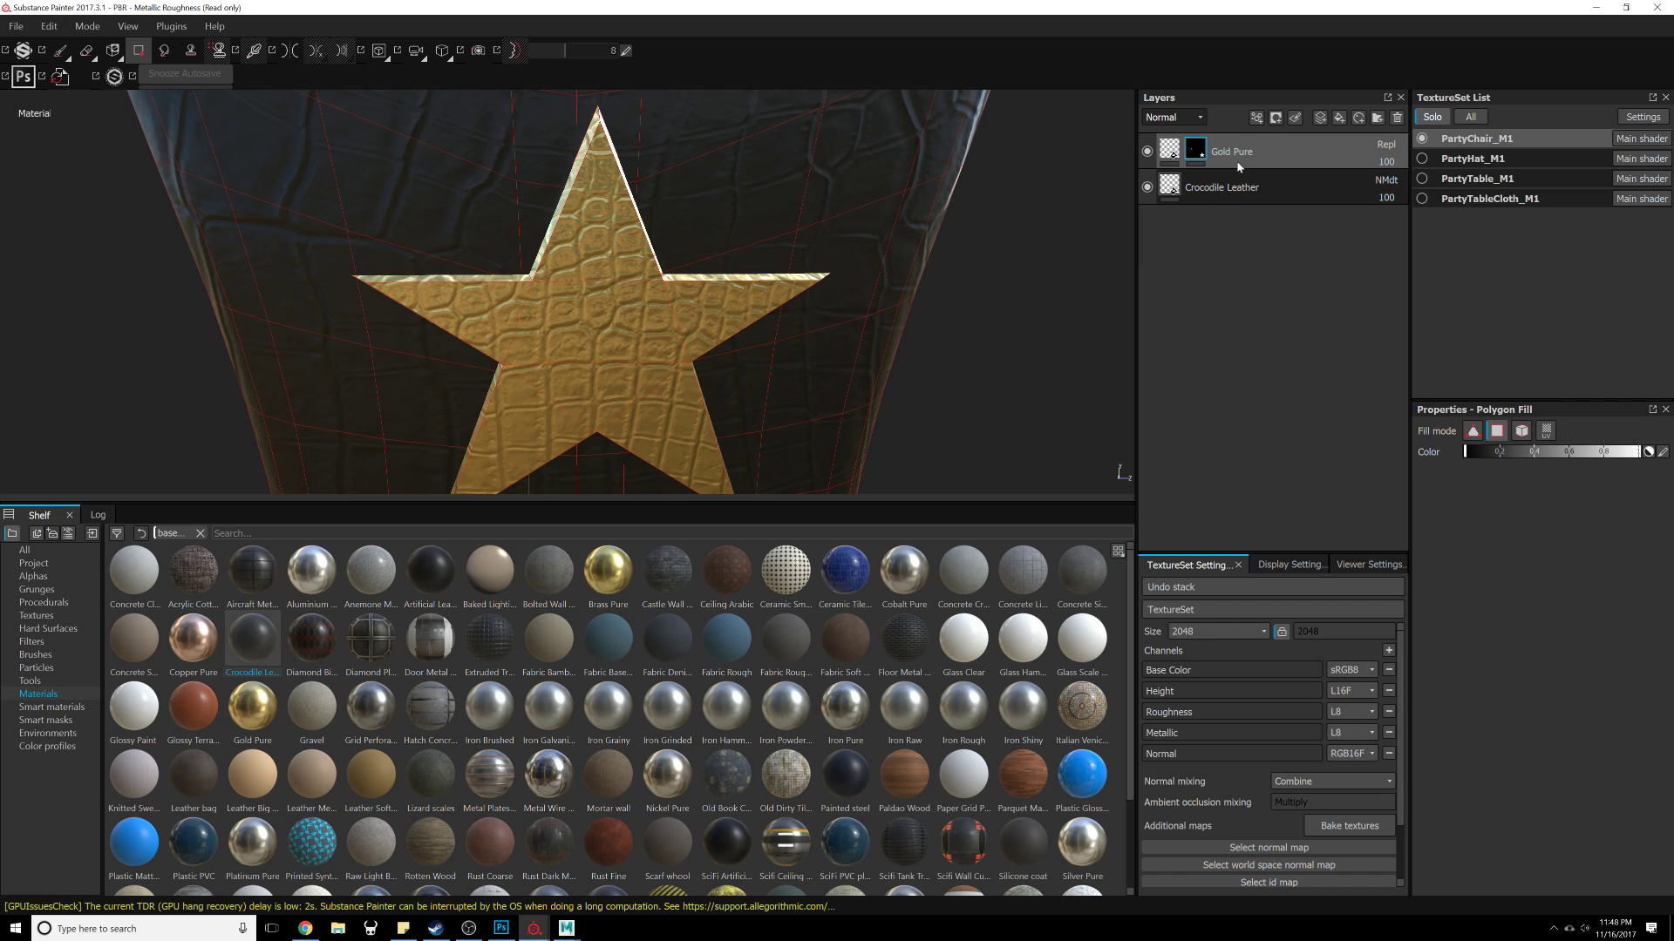
pyautogui.click(1170, 152)
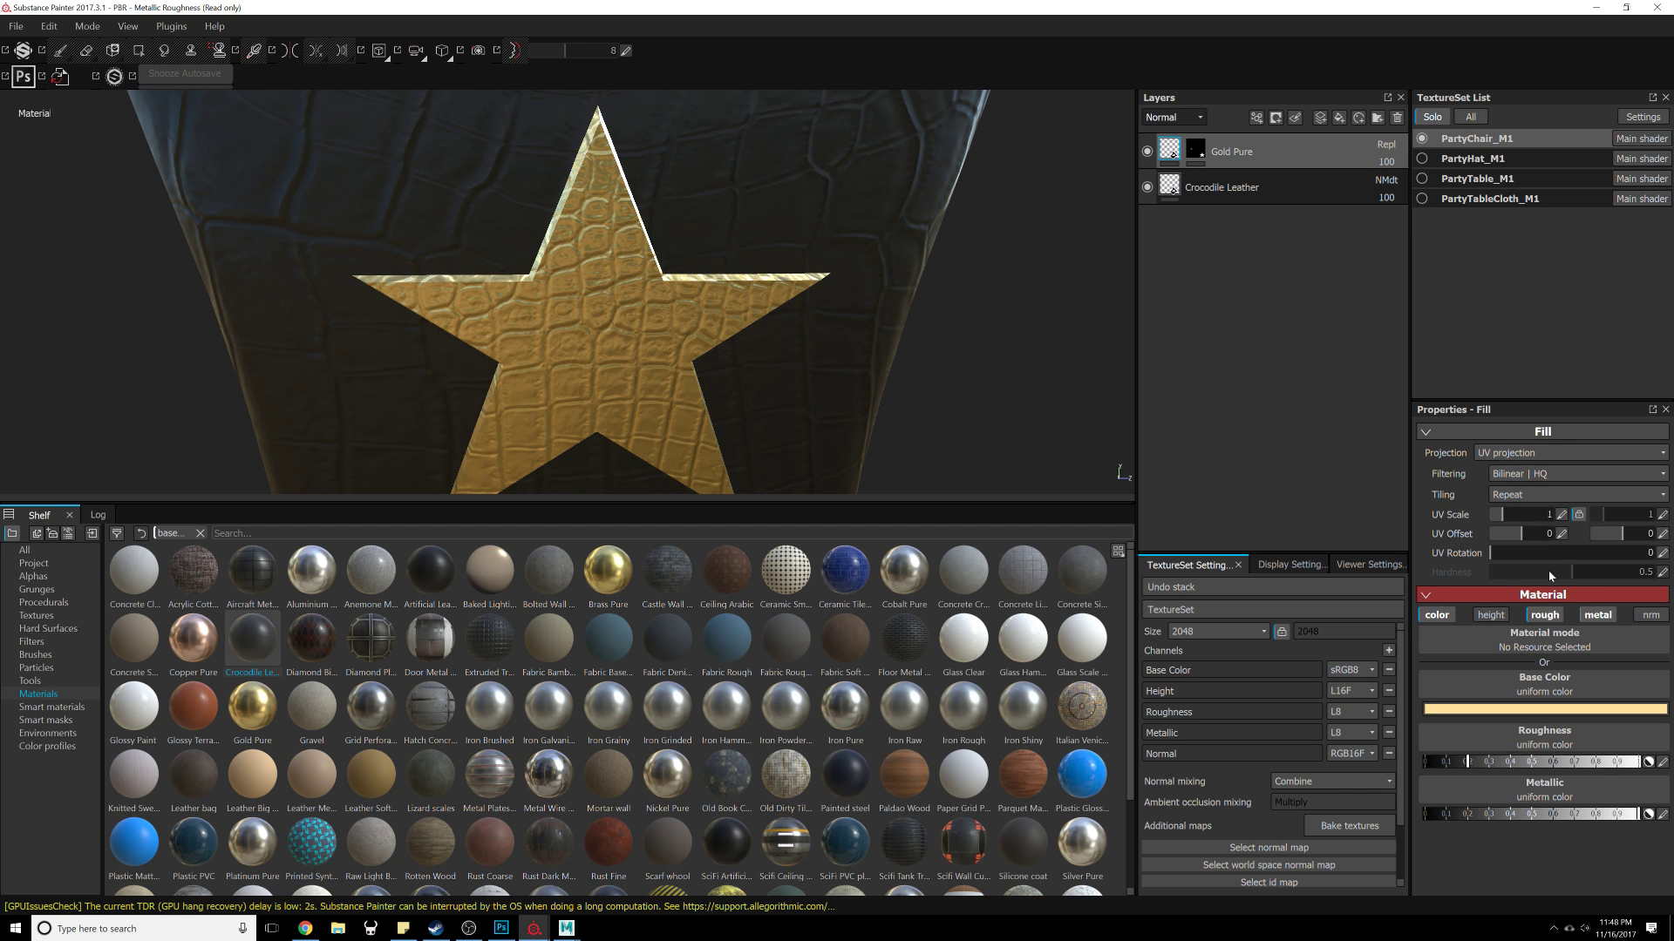
pyautogui.click(1490, 615)
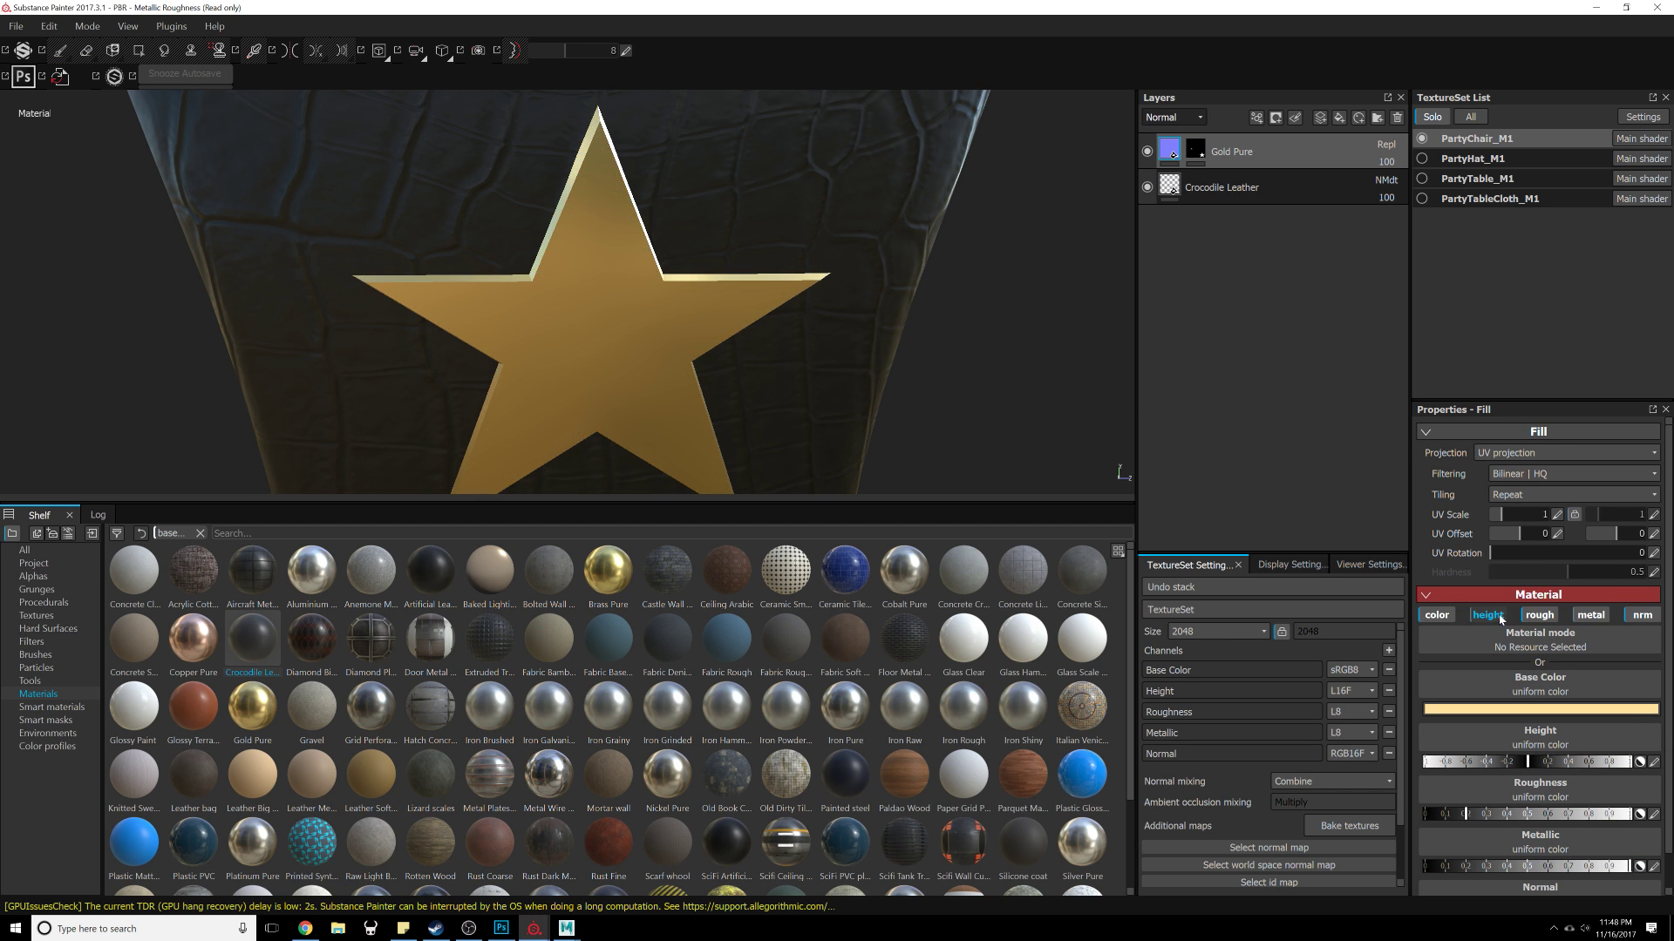
pyautogui.keyDown('alt'); pyautogui.moveTo(983, 389); pyautogui.dragTo(667, 364); pyautogui.keyUp('alt')
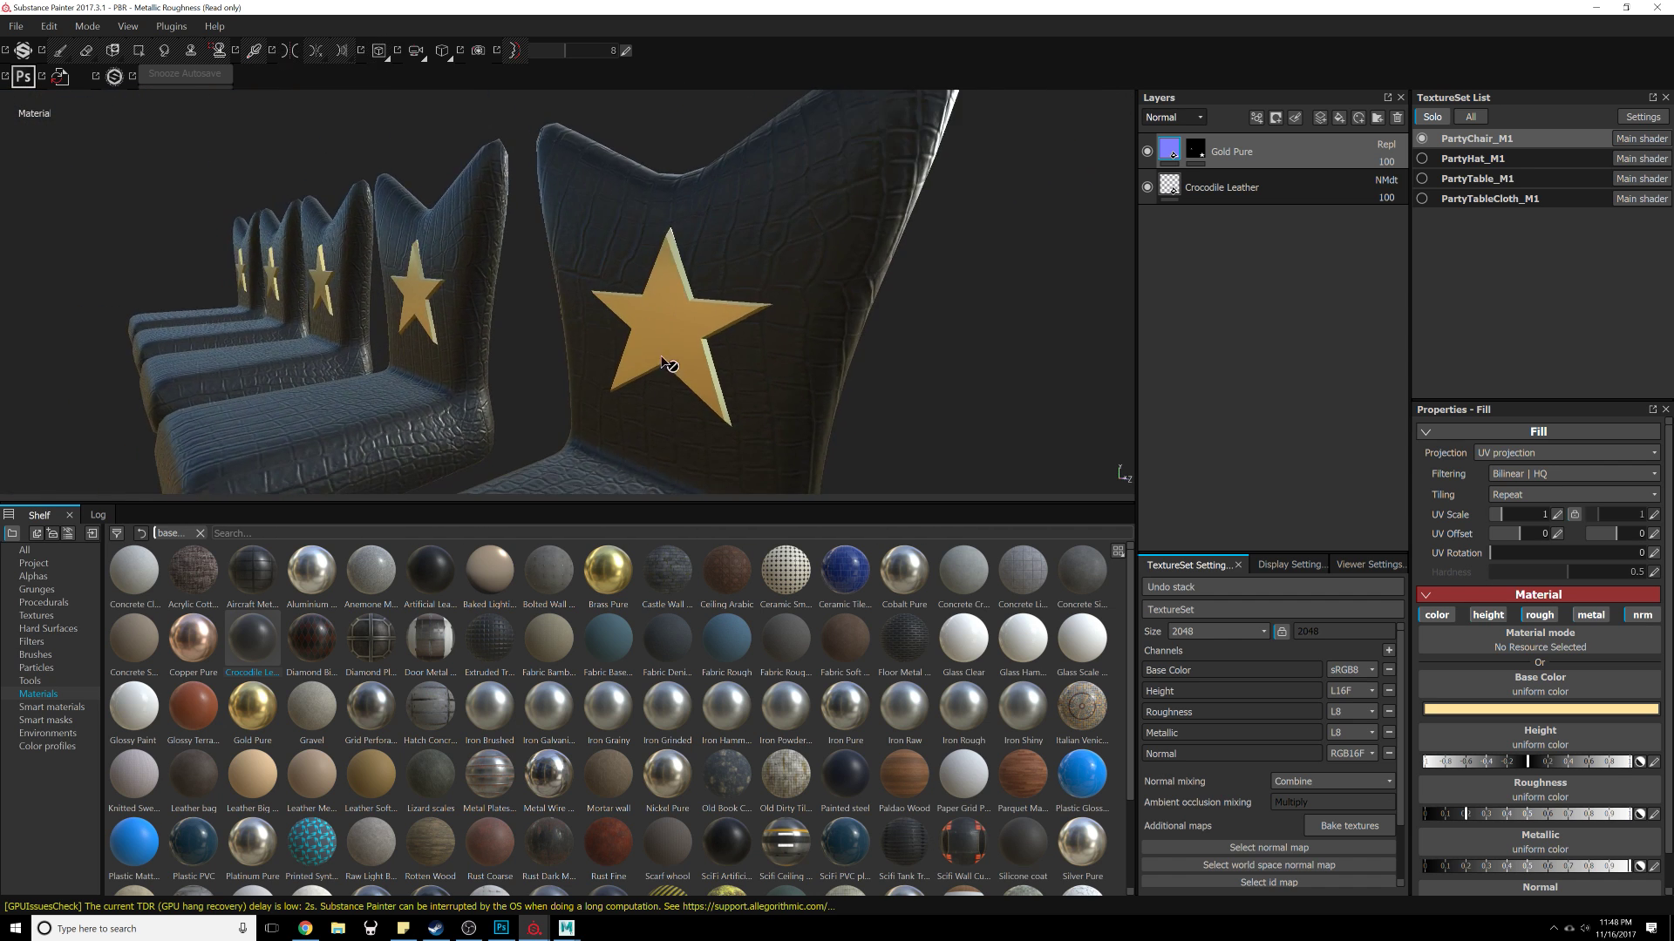
pyautogui.keyDown('alt'); pyautogui.moveTo(662, 362); pyautogui.dragTo(695, 183, button='right'); pyautogui.keyUp('alt')
pyautogui.keyDown('alt'); pyautogui.moveTo(694, 183); pyautogui.dragTo(692, 337); pyautogui.keyUp('alt')
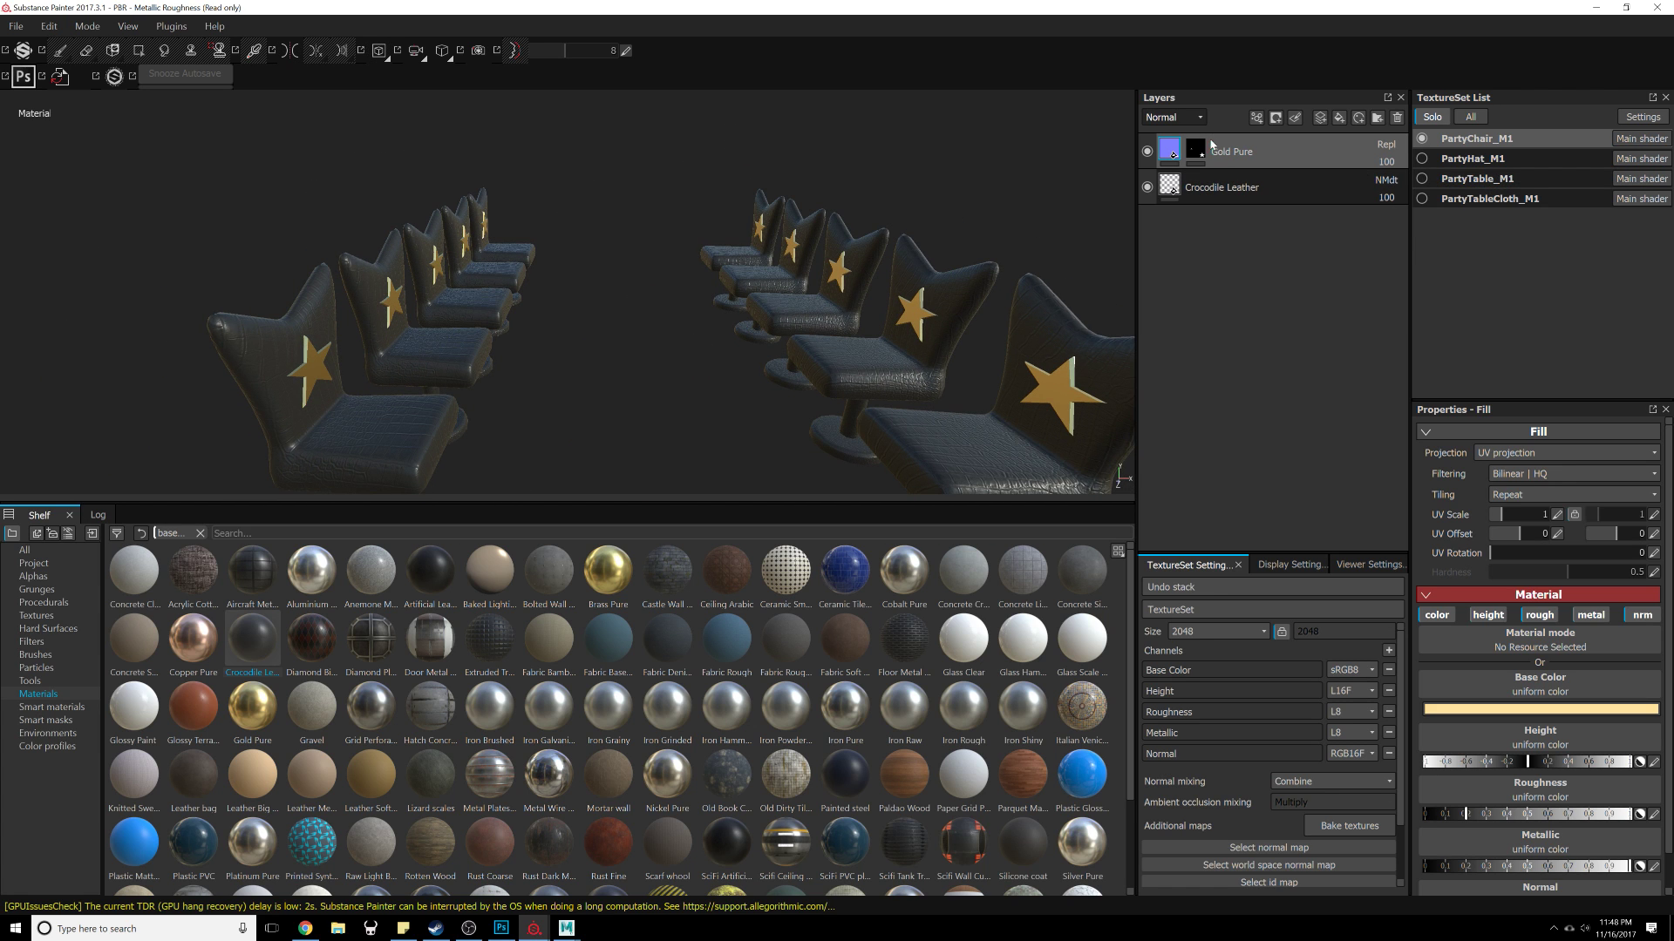
# Step: Show the Base Color channel in the layer stack and add the Rust Fine material as a layer above Crocodile Leather
pyautogui.click(1173, 116)
pyautogui.click(1183, 132)
pyautogui.scroll(-2, 668, 757)
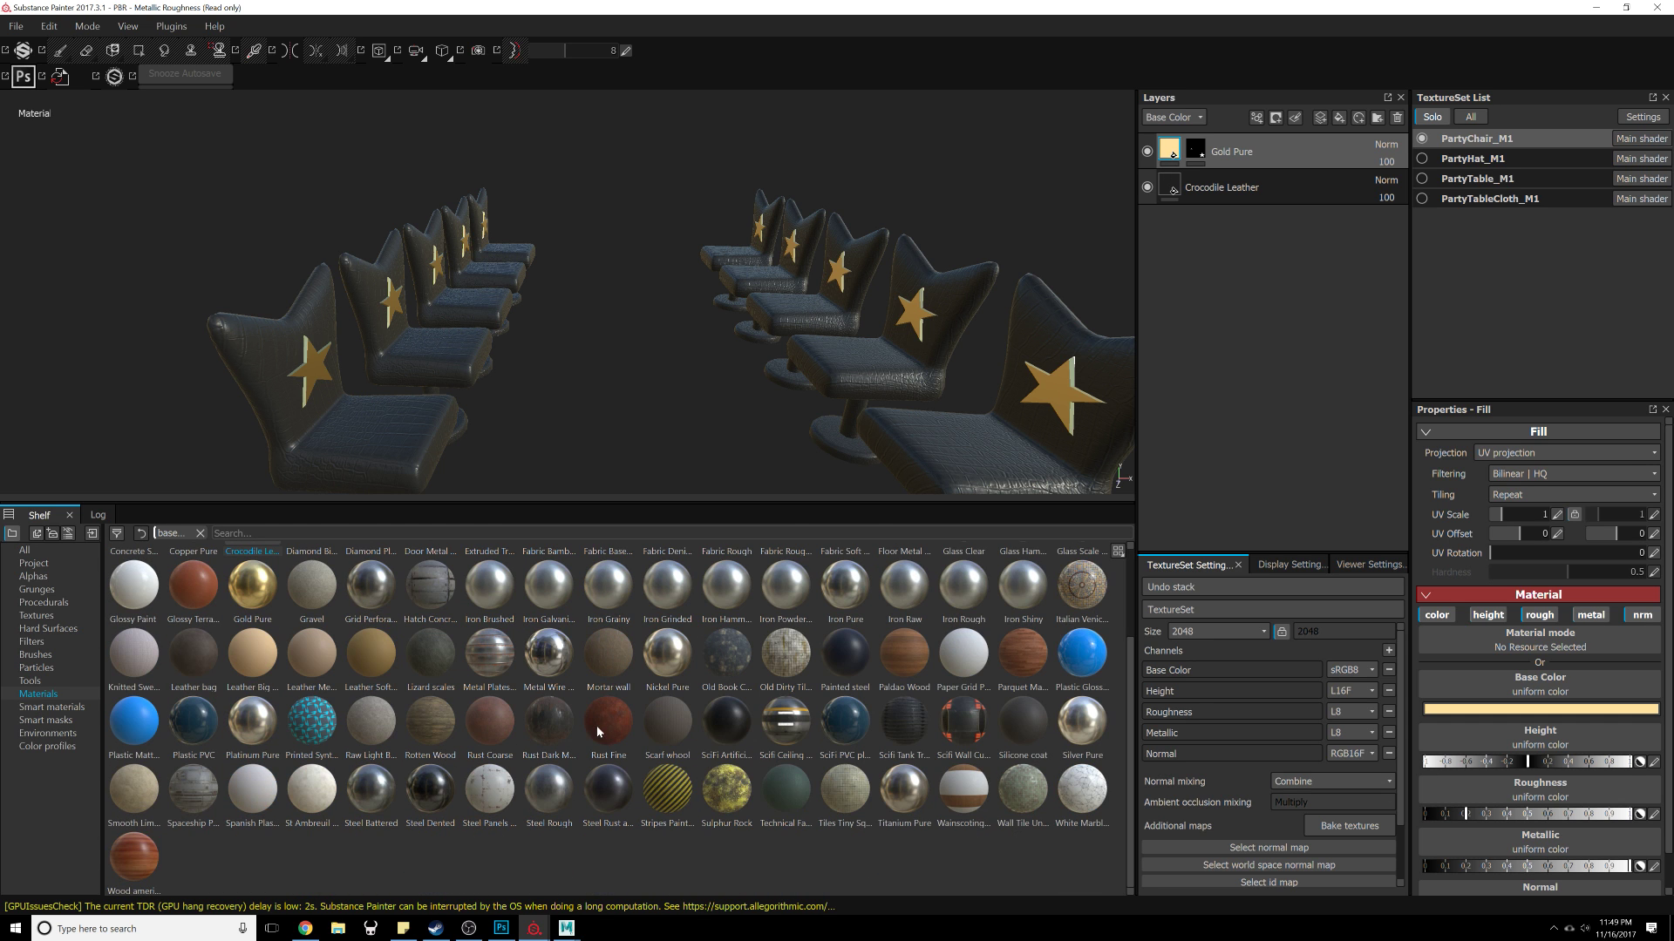
pyautogui.moveTo(608, 736); pyautogui.dragTo(1240, 152)
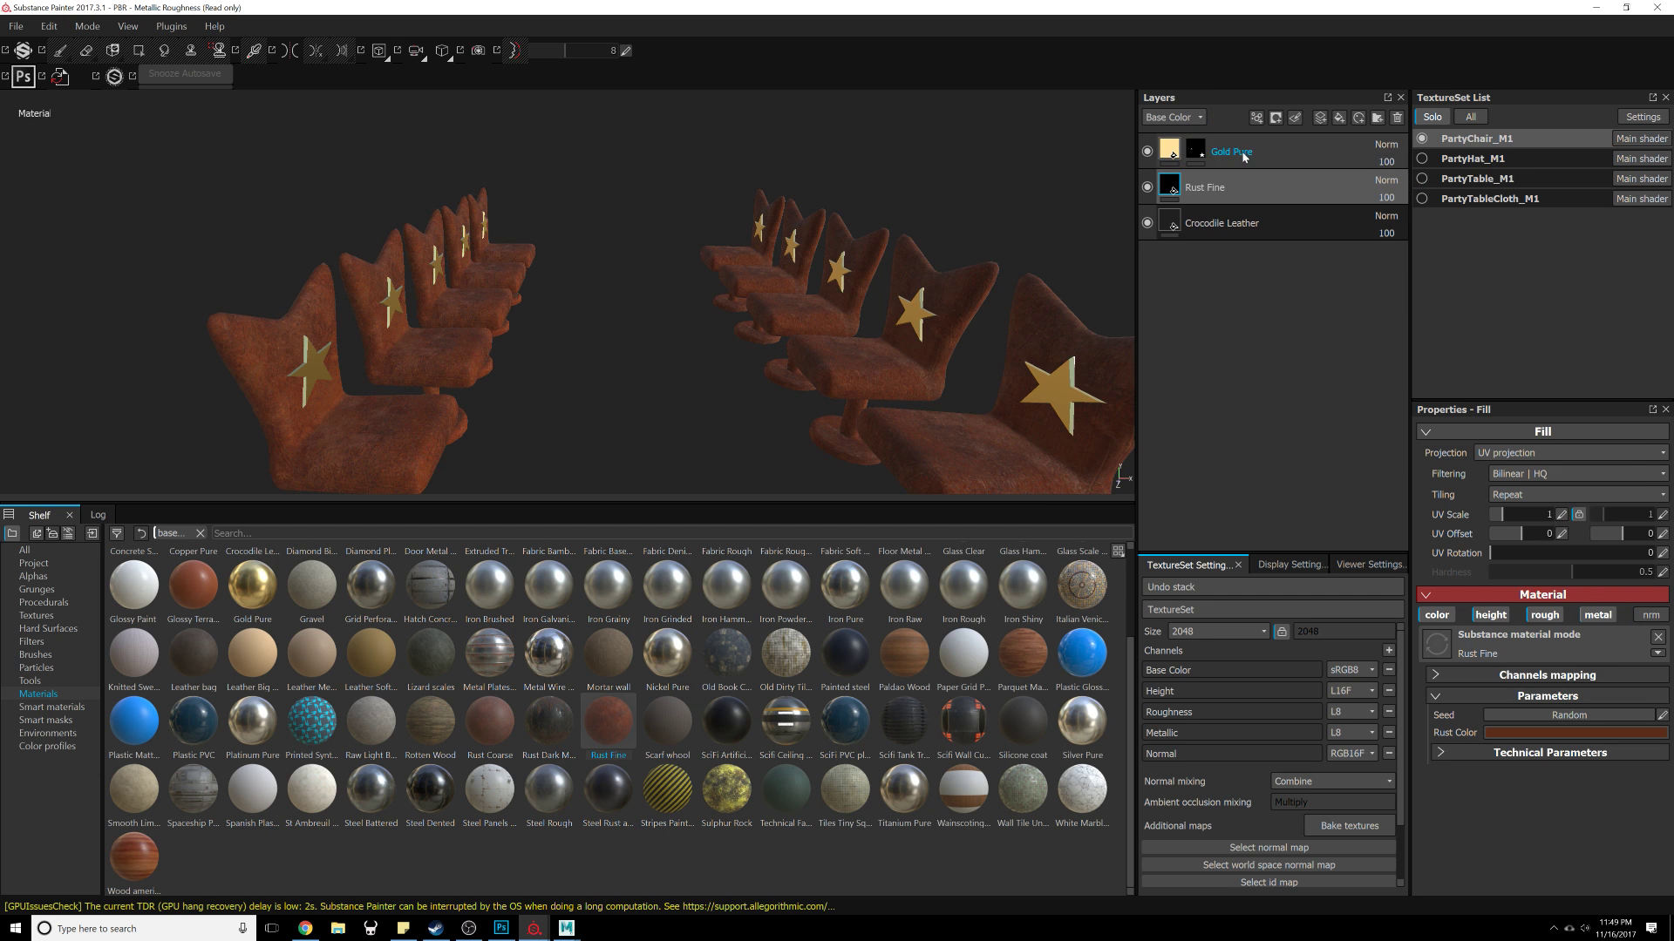
# Step: Darken the Rust Fine layer's Rust Color to a deeper brown
pyautogui.scroll(3, 863, 366)
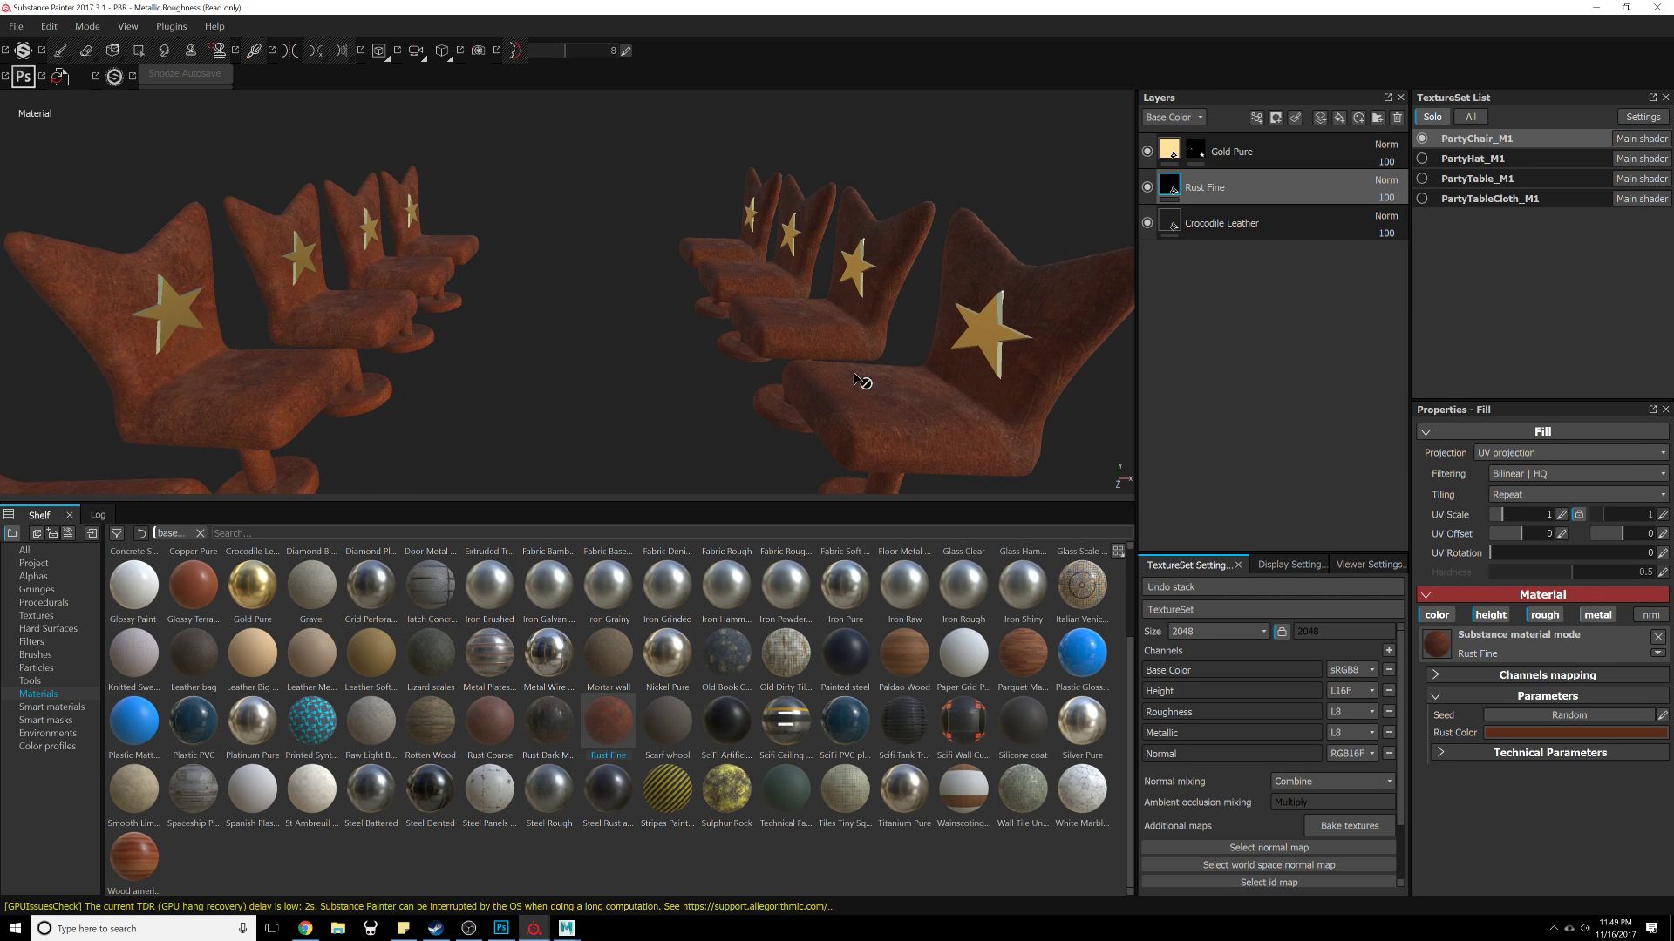
pyautogui.click(1573, 733)
pyautogui.click(1465, 811)
pyautogui.moveTo(1464, 810); pyautogui.dragTo(1427, 800)
pyautogui.moveTo(1561, 787); pyautogui.dragTo(1484, 787)
pyautogui.click(1480, 776)
pyautogui.click(1636, 635)
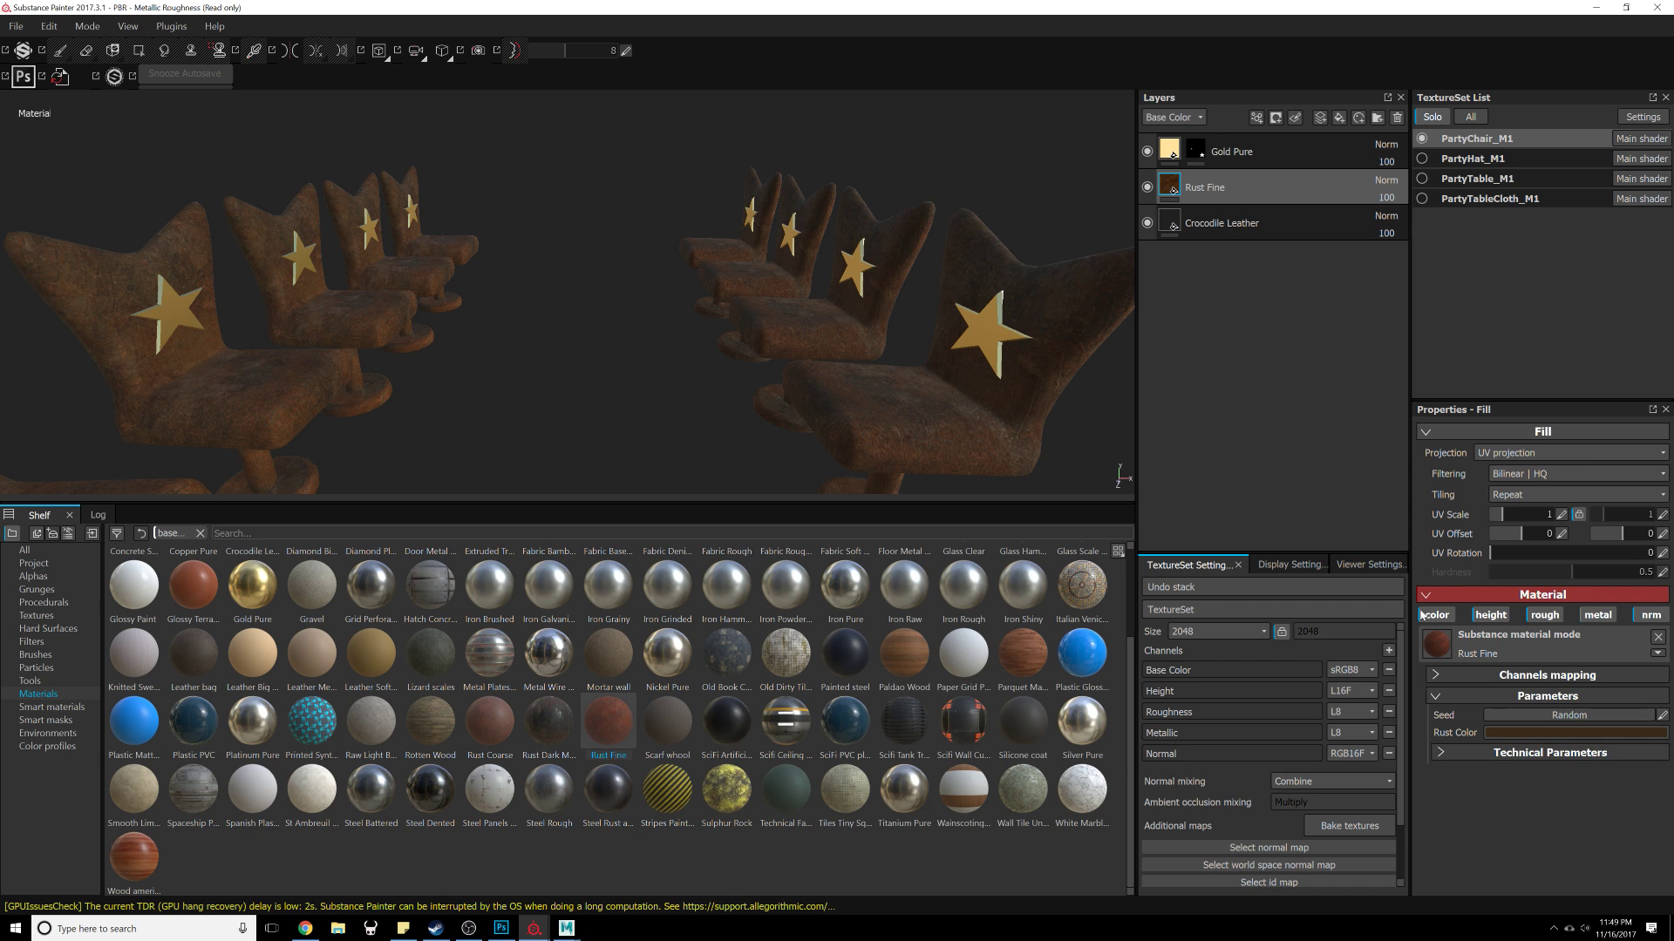
# Step: Try applying the Ground Dirt smart mask to the Rust Fine layer, then undo it
pyautogui.click(50, 721)
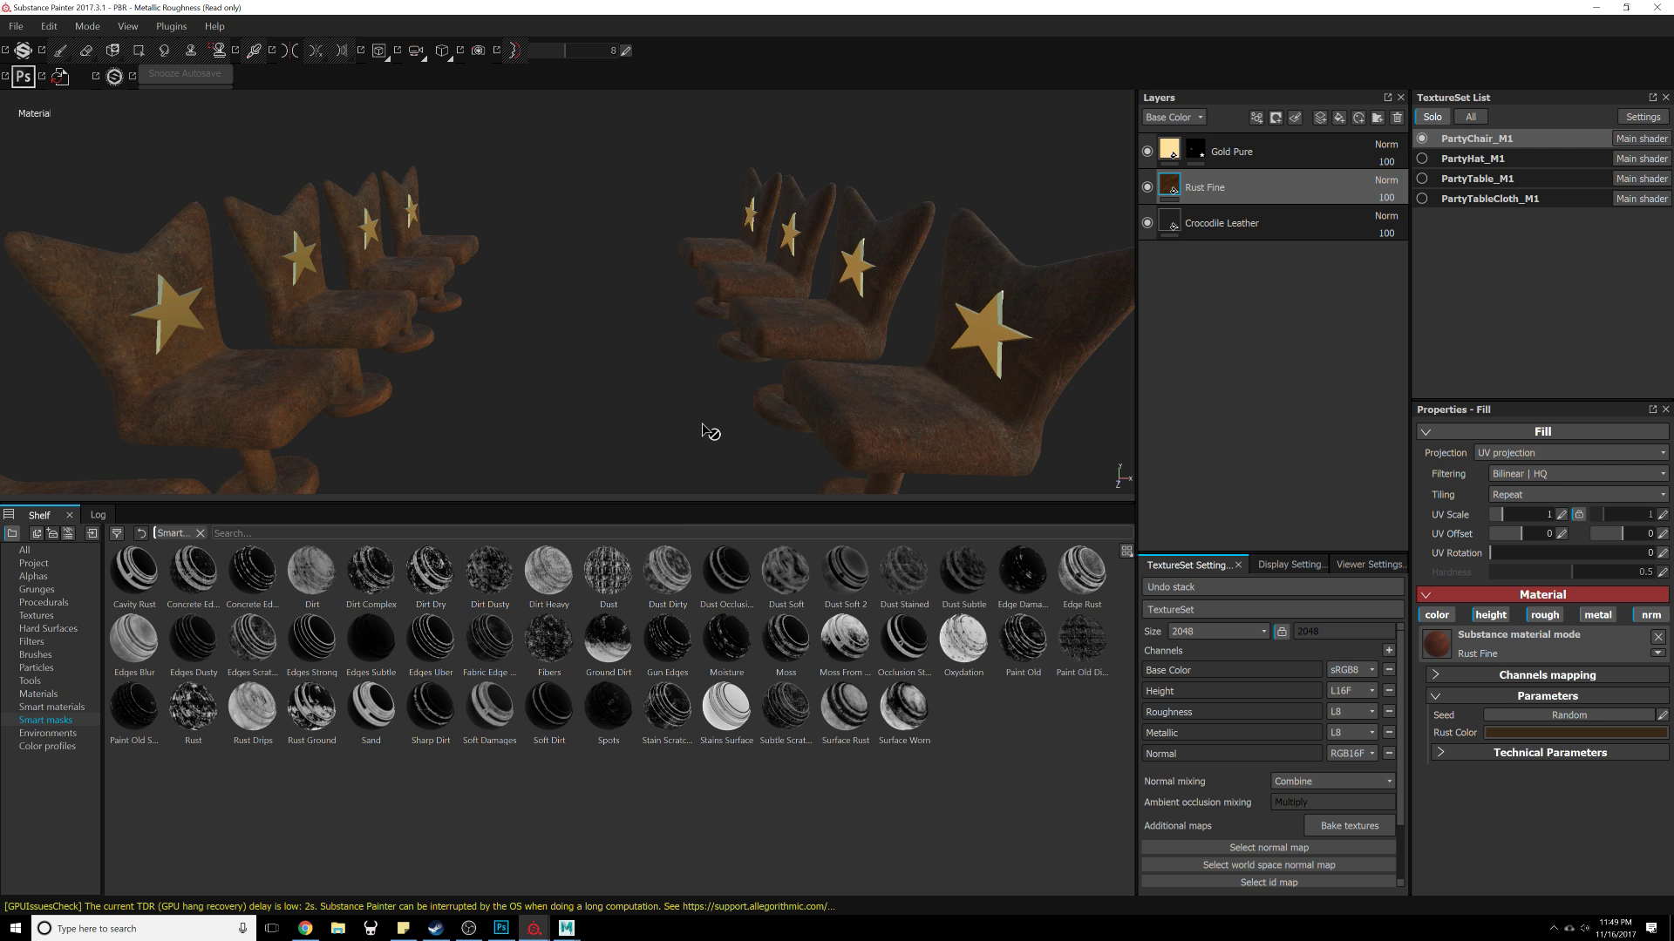
pyautogui.keyDown('alt'); pyautogui.moveTo(710, 430); pyautogui.dragTo(654, 368); pyautogui.keyUp('alt')
pyautogui.keyDown('alt'); pyautogui.moveTo(646, 396); pyautogui.dragTo(649, 436); pyautogui.keyUp('alt')
pyautogui.moveTo(609, 639); pyautogui.dragTo(1325, 184)
pyautogui.keyDown('alt'); pyautogui.moveTo(682, 442); pyautogui.dragTo(754, 416); pyautogui.keyUp('alt')
pyautogui.hotkey('ctrl', 'z')
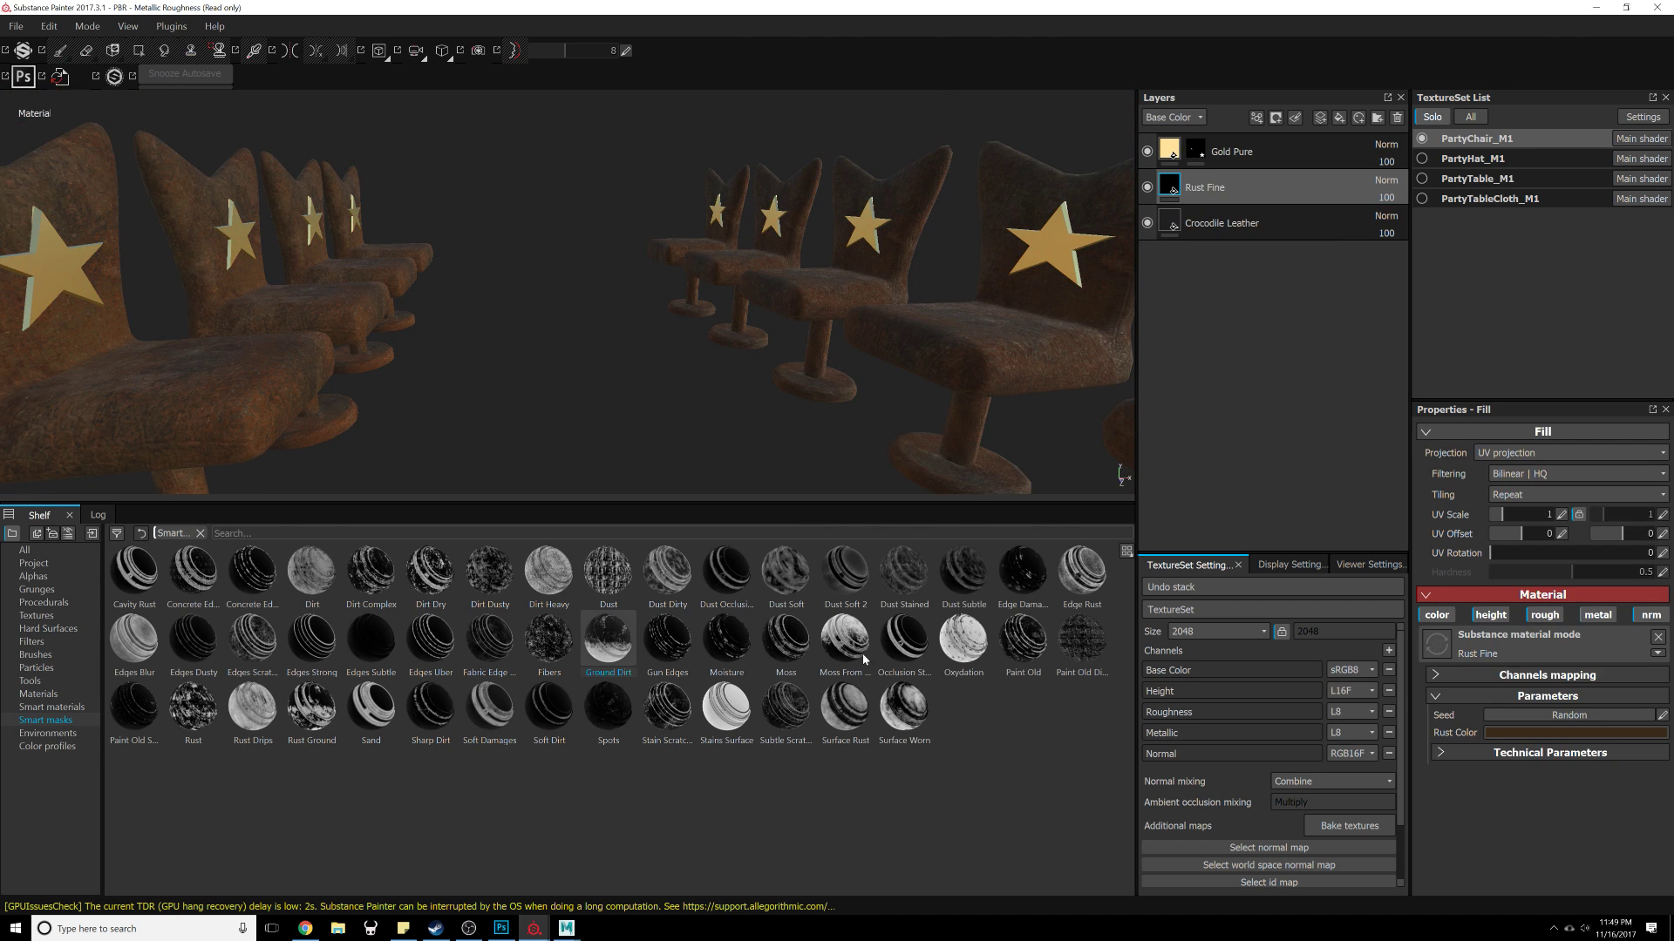
# Step: Try applying the Dust Subtle smart mask to the Rust Fine layer, inspect the chairs, then undo it
pyautogui.moveTo(970, 586); pyautogui.dragTo(1255, 187)
pyautogui.keyDown('alt'); pyautogui.moveTo(471, 354); pyautogui.dragTo(972, 401); pyautogui.keyUp('alt')
pyautogui.keyDown('alt'); pyautogui.moveTo(606, 290); pyautogui.dragTo(898, 375); pyautogui.keyUp('alt')
pyautogui.click(1220, 247)
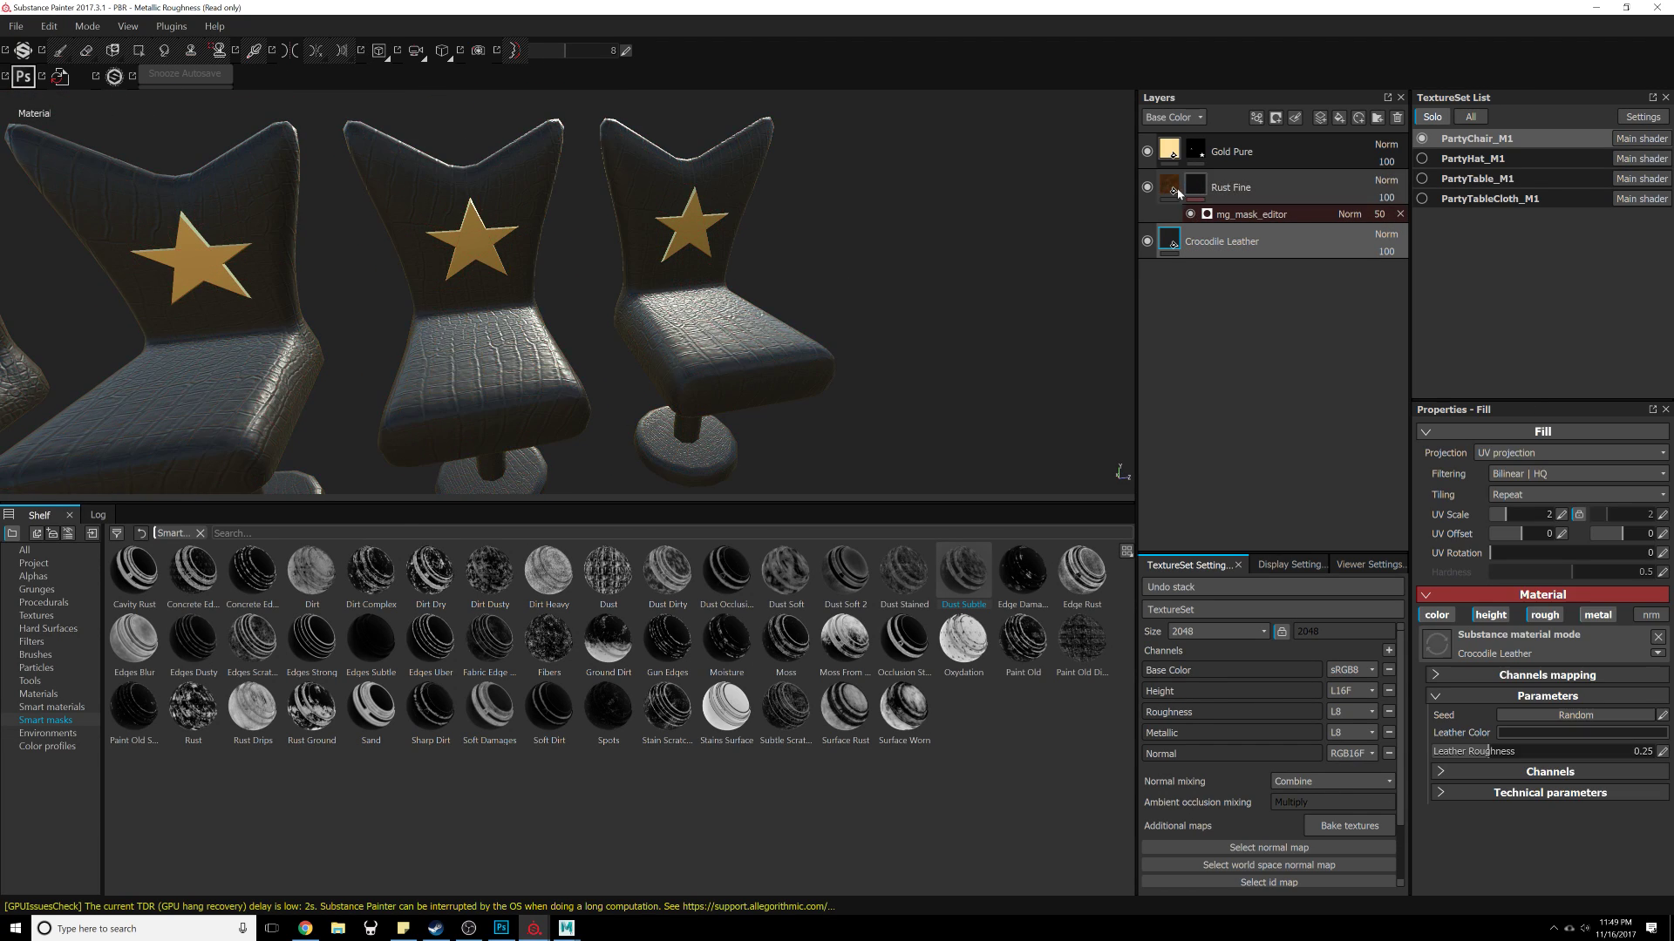
pyautogui.keyDown('alt'); pyautogui.moveTo(454, 366); pyautogui.dragTo(863, 424); pyautogui.keyUp('alt')
pyautogui.keyDown('alt'); pyautogui.moveTo(857, 424); pyautogui.dragTo(850, 470, button='right'); pyautogui.keyUp('alt')
pyautogui.keyDown('alt'); pyautogui.moveTo(850, 471); pyautogui.dragTo(561, 348, button='middle'); pyautogui.keyUp('alt')
pyautogui.keyDown('alt'); pyautogui.moveTo(561, 348); pyautogui.dragTo(680, 209, button='right'); pyautogui.keyUp('alt')
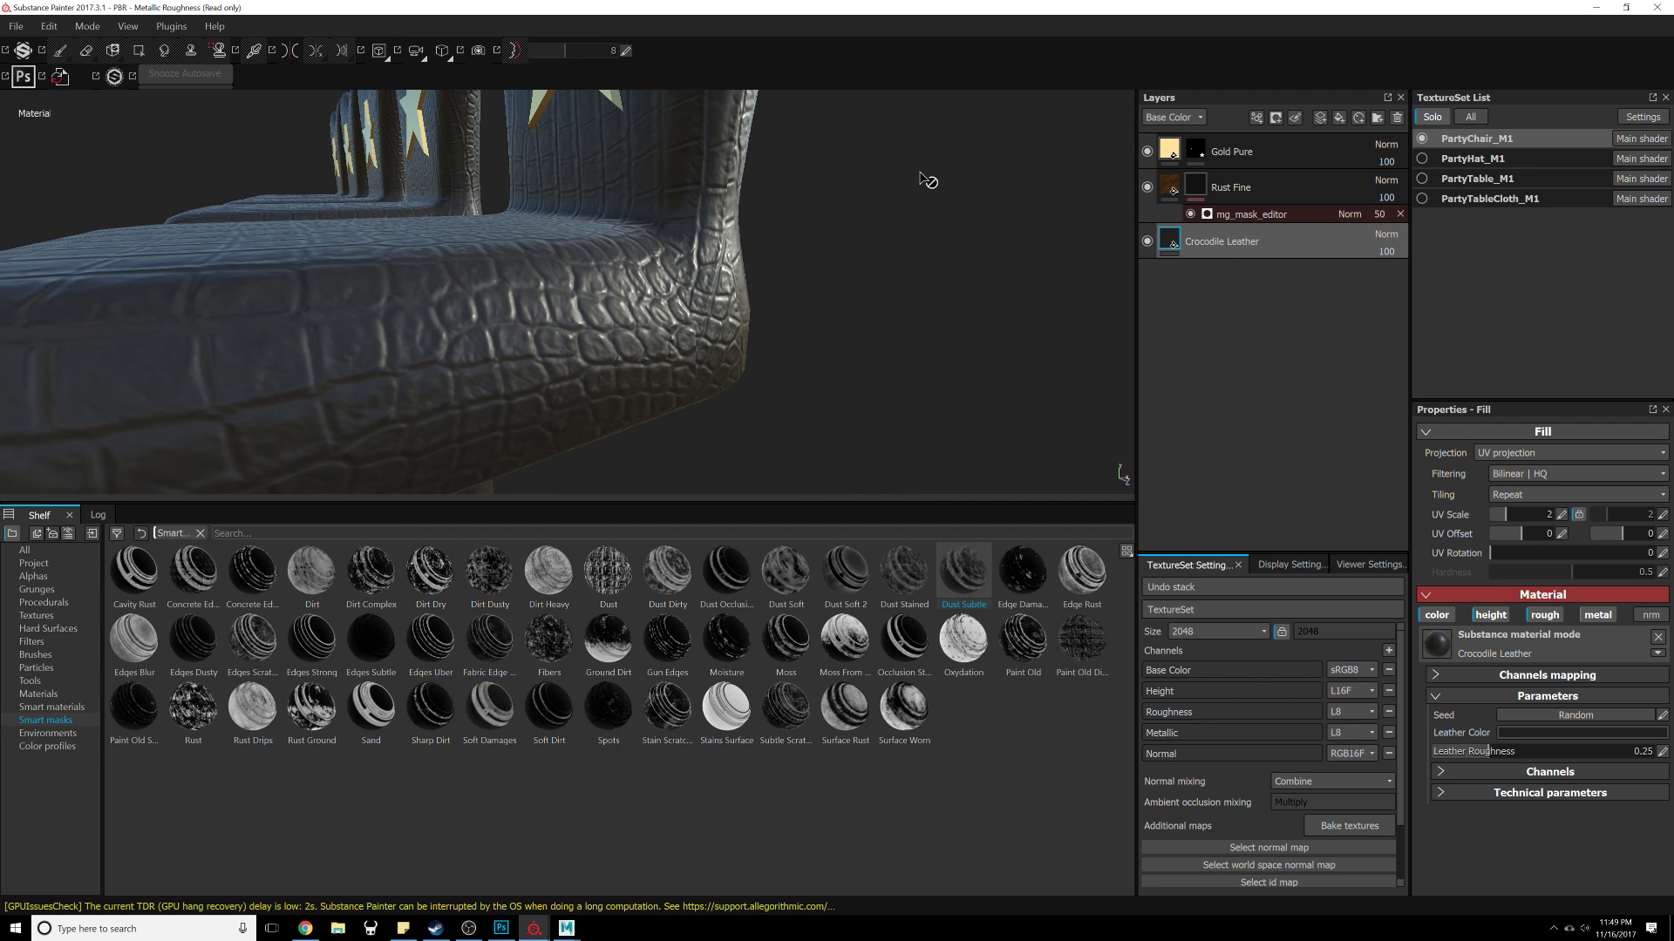
pyautogui.hotkey('ctrl', 'z')
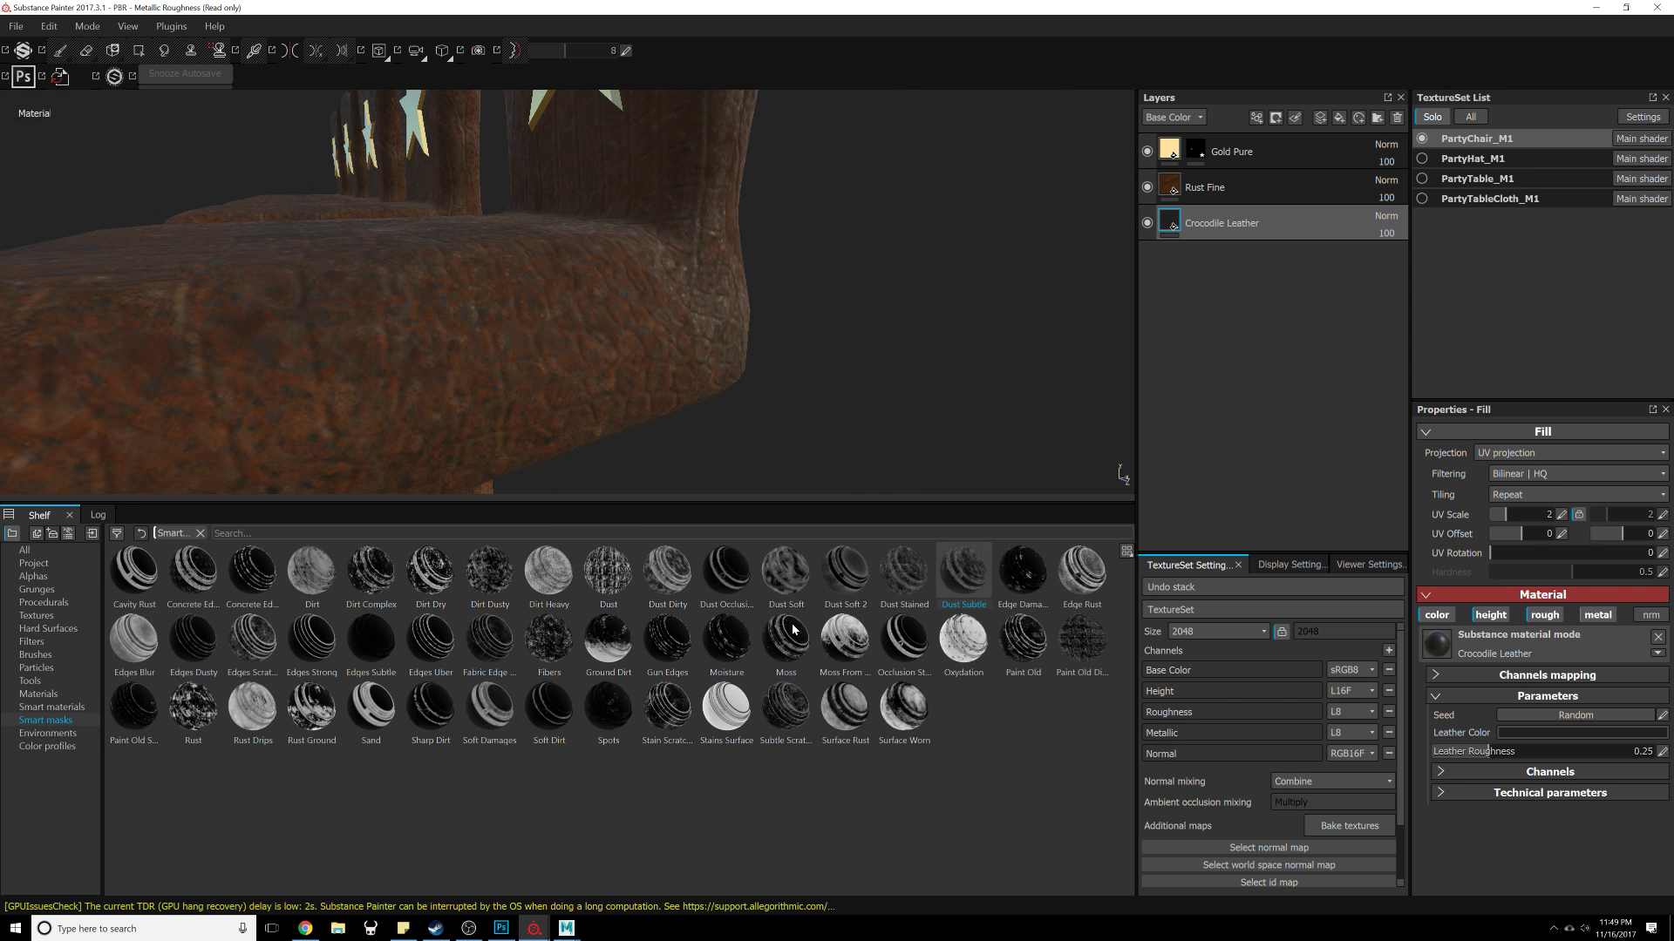
# Step: Apply the Moss smart mask to the Rust Fine layer and select its MG Mask Builder generator
pyautogui.moveTo(793, 637); pyautogui.dragTo(1238, 187)
pyautogui.keyDown('alt'); pyautogui.moveTo(683, 347); pyautogui.dragTo(717, 397); pyautogui.keyUp('alt')
pyautogui.keyDown('alt'); pyautogui.moveTo(718, 396); pyautogui.dragTo(571, 301, button='right'); pyautogui.keyUp('alt')
pyautogui.click(1248, 214)
pyautogui.keyDown('alt'); pyautogui.moveTo(665, 363); pyautogui.dragTo(800, 325); pyautogui.keyUp('alt')
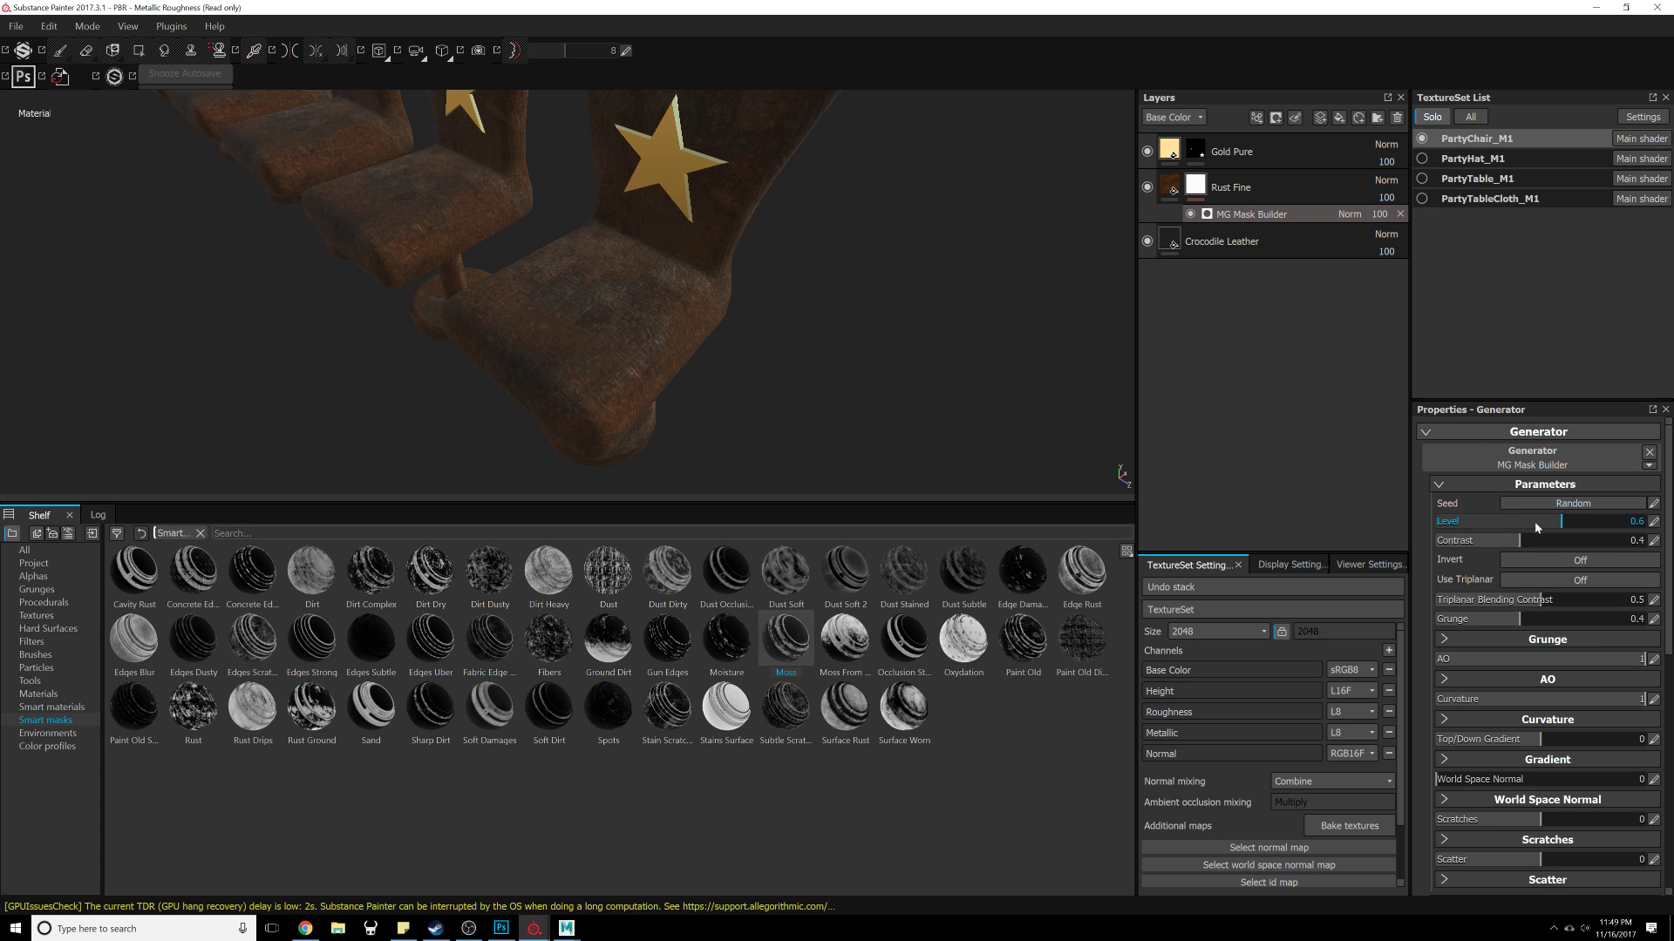
# Step: Set the MG Mask Builder generator's Level to 0.33 and Contrast to 0.25
pyautogui.moveTo(1535, 521); pyautogui.dragTo(1595, 540)
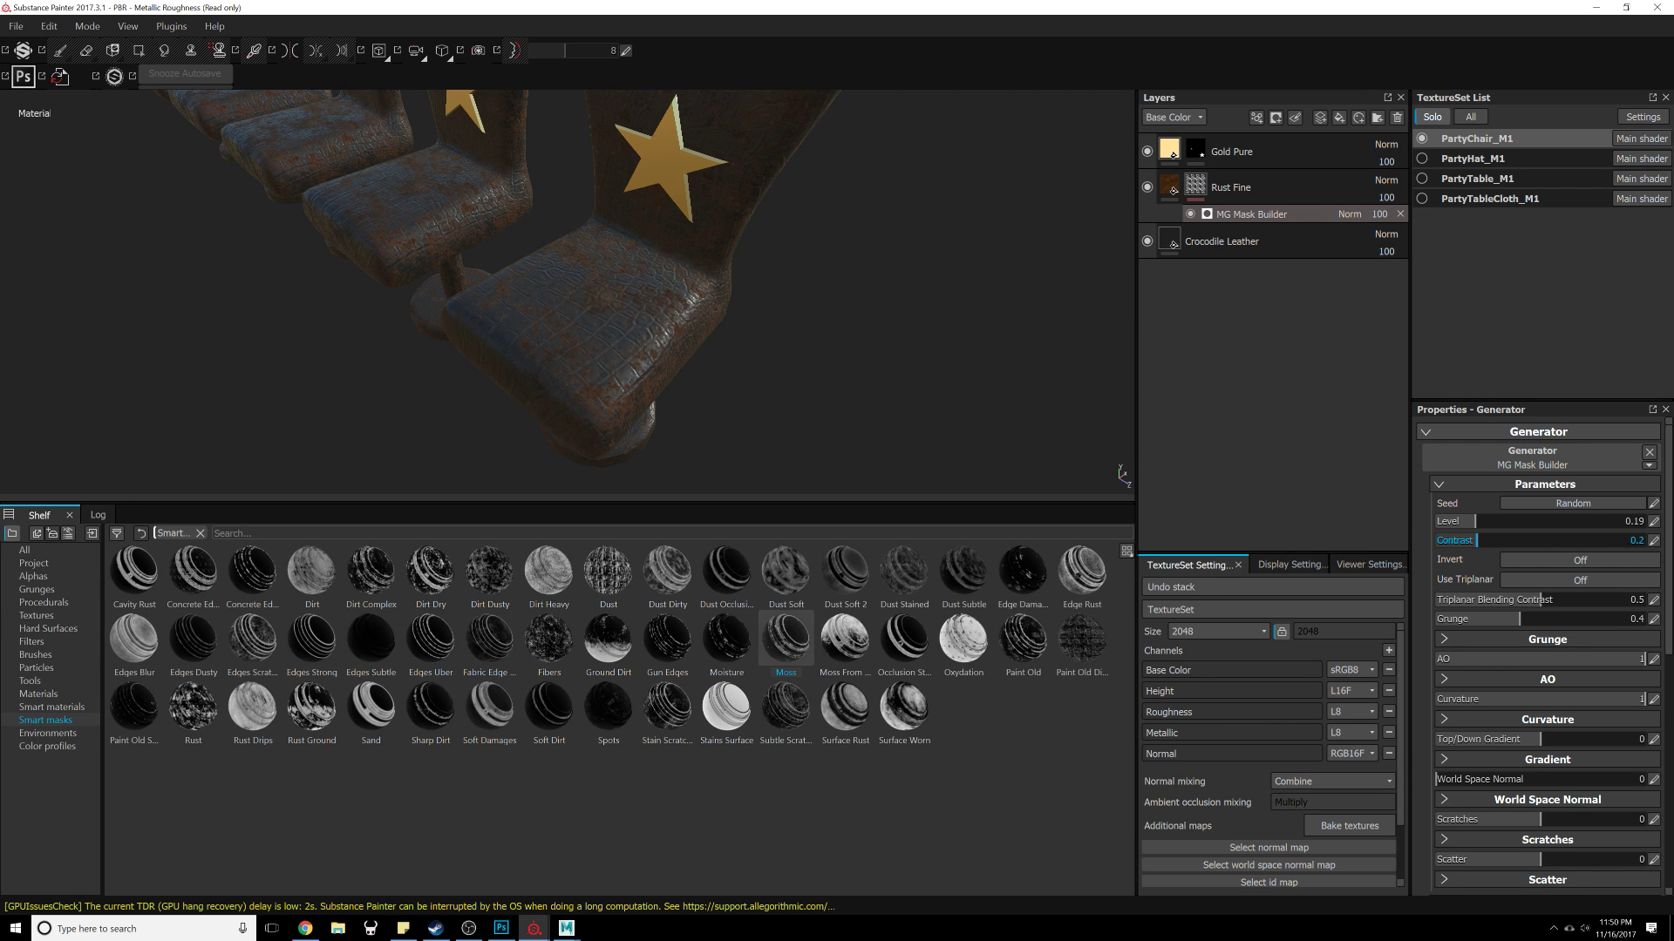
pyautogui.moveTo(1475, 521)
pyautogui.mouseDown()
pyautogui.moveTo(1577, 522)
pyautogui.moveTo(1498, 521)
pyautogui.mouseUp()
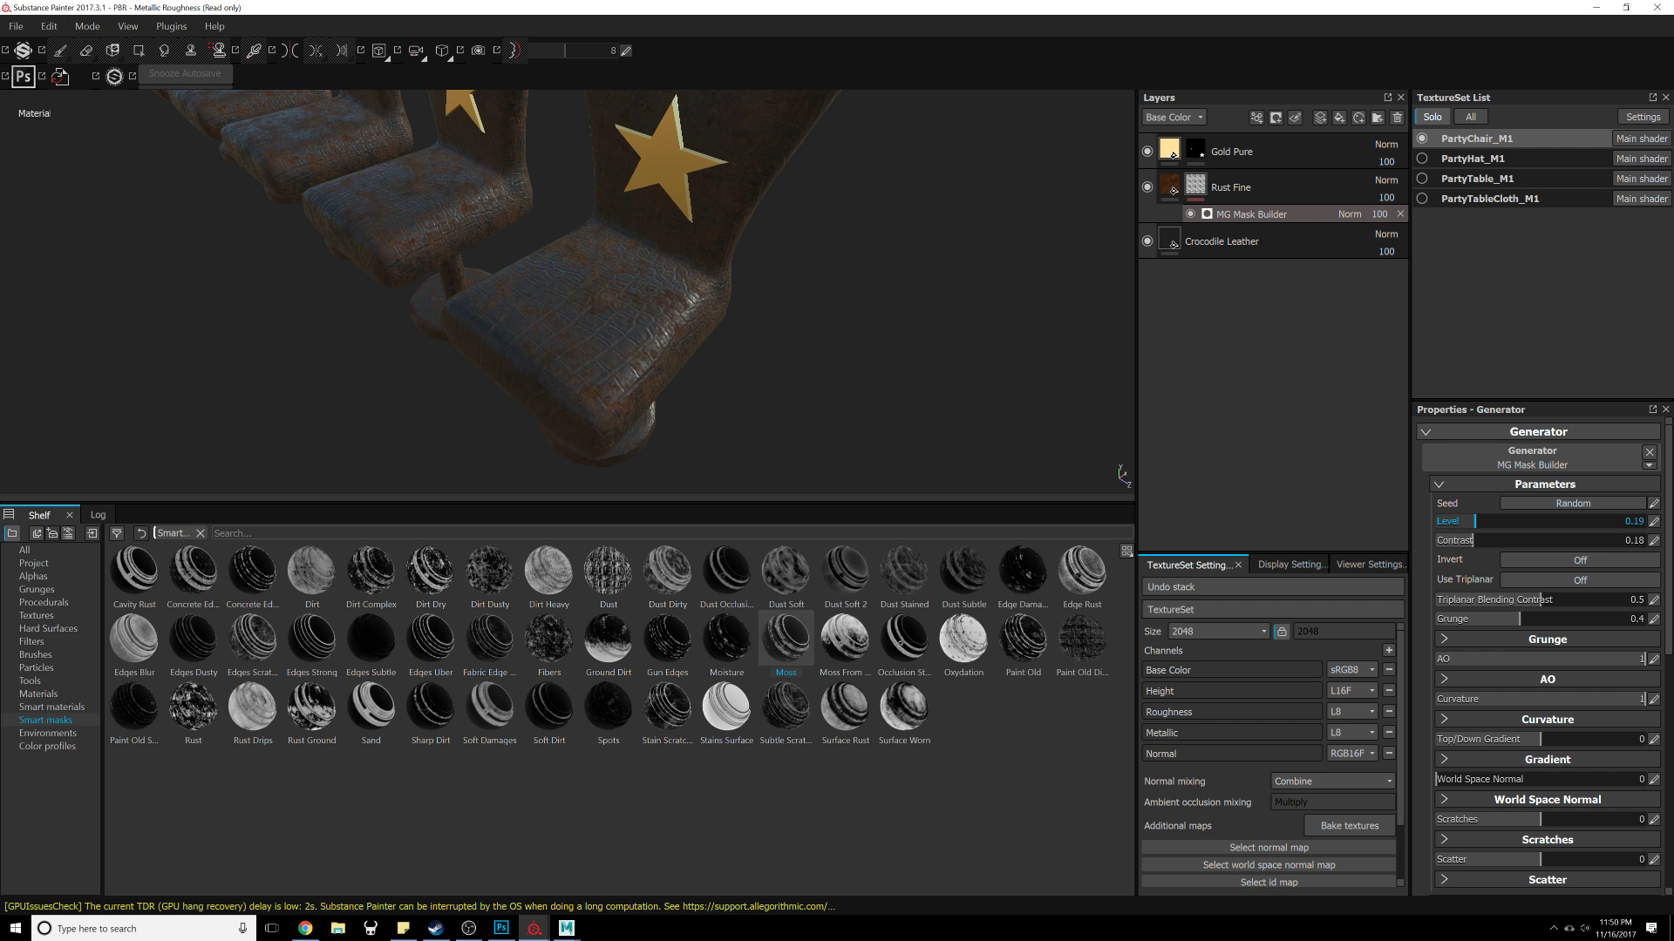
pyautogui.keyDown('alt'); pyautogui.moveTo(694, 401); pyautogui.dragTo(898, 331); pyautogui.keyUp('alt')
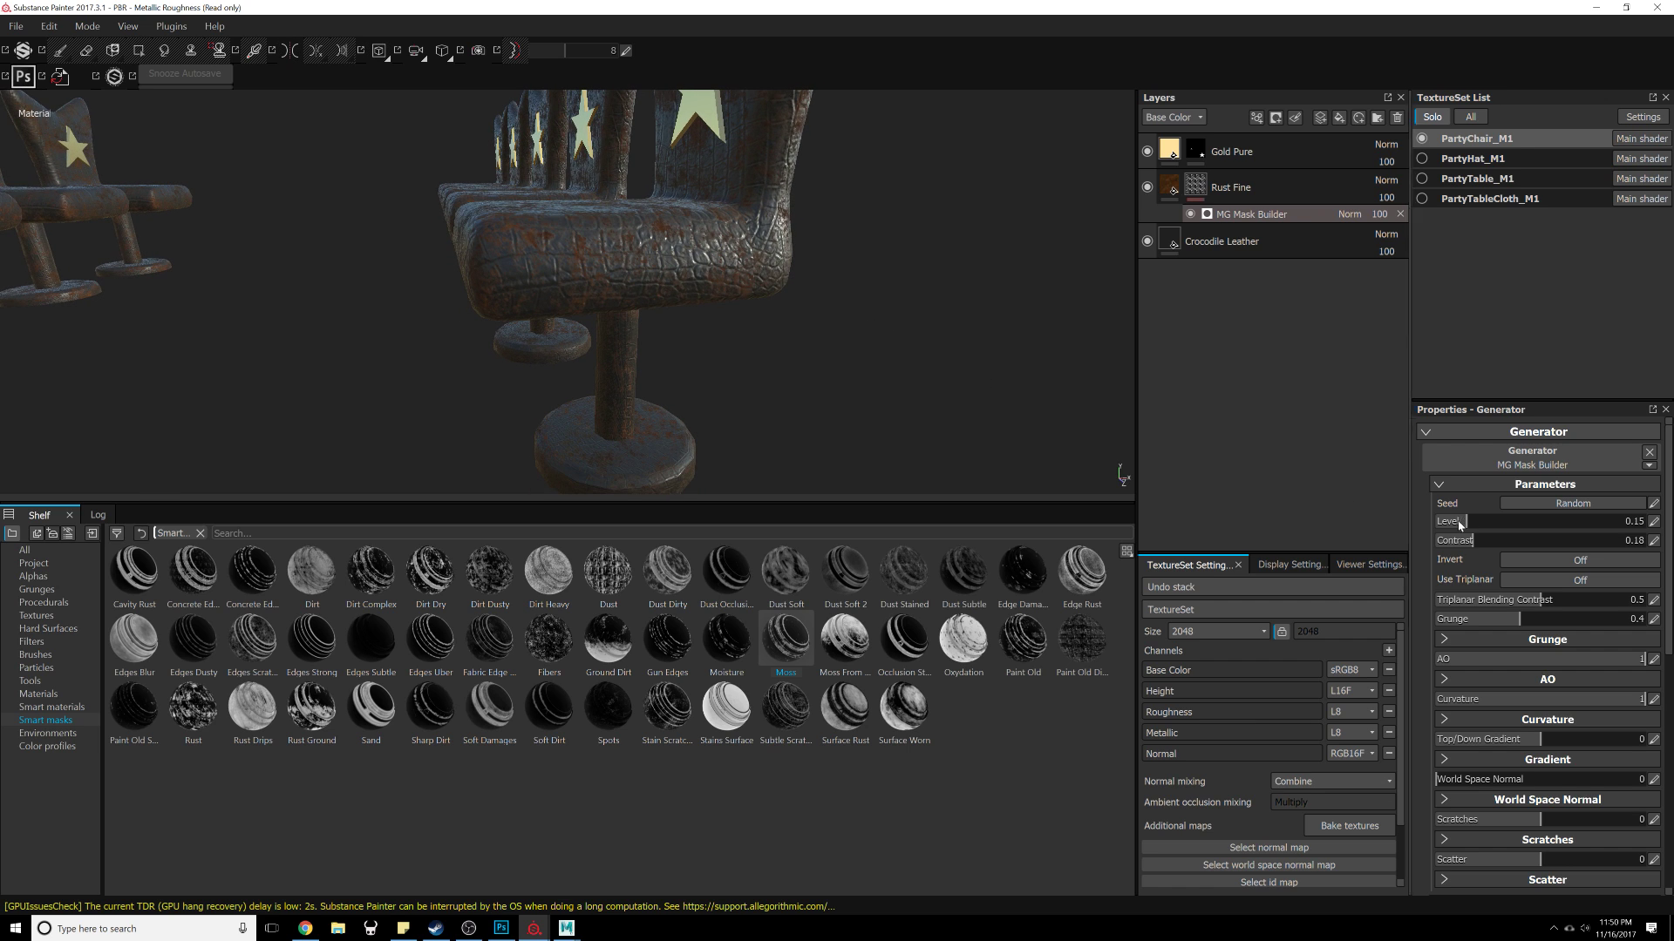
pyautogui.moveTo(1493, 520); pyautogui.dragTo(1547, 522)
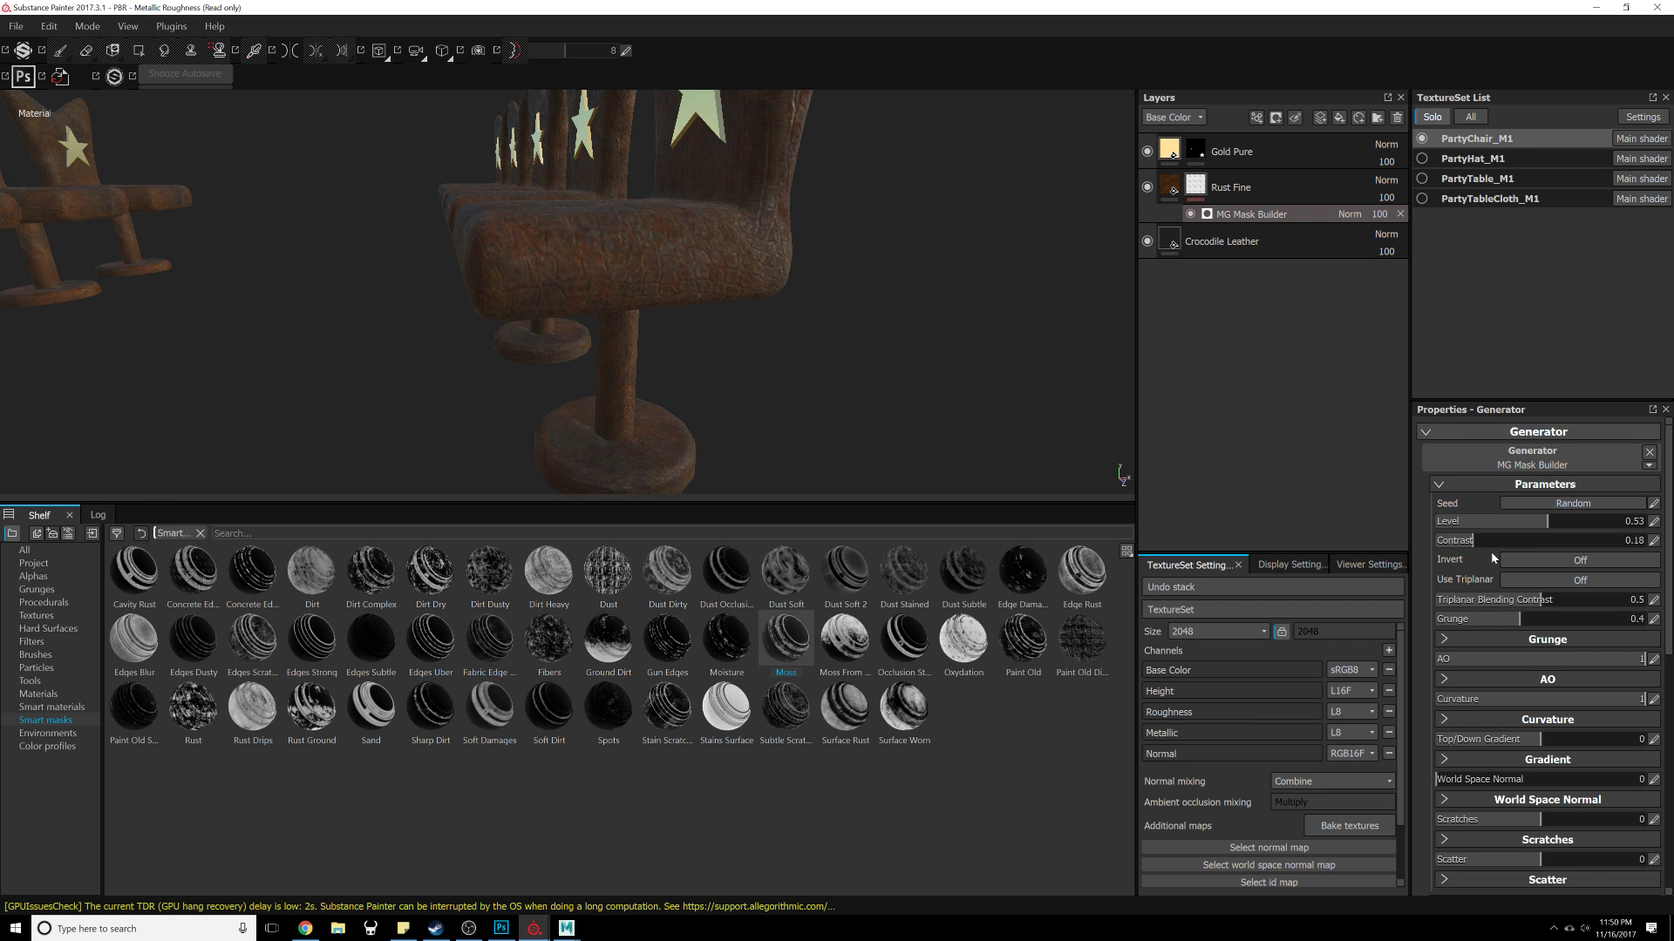
pyautogui.click(1488, 542)
pyautogui.click(1505, 524)
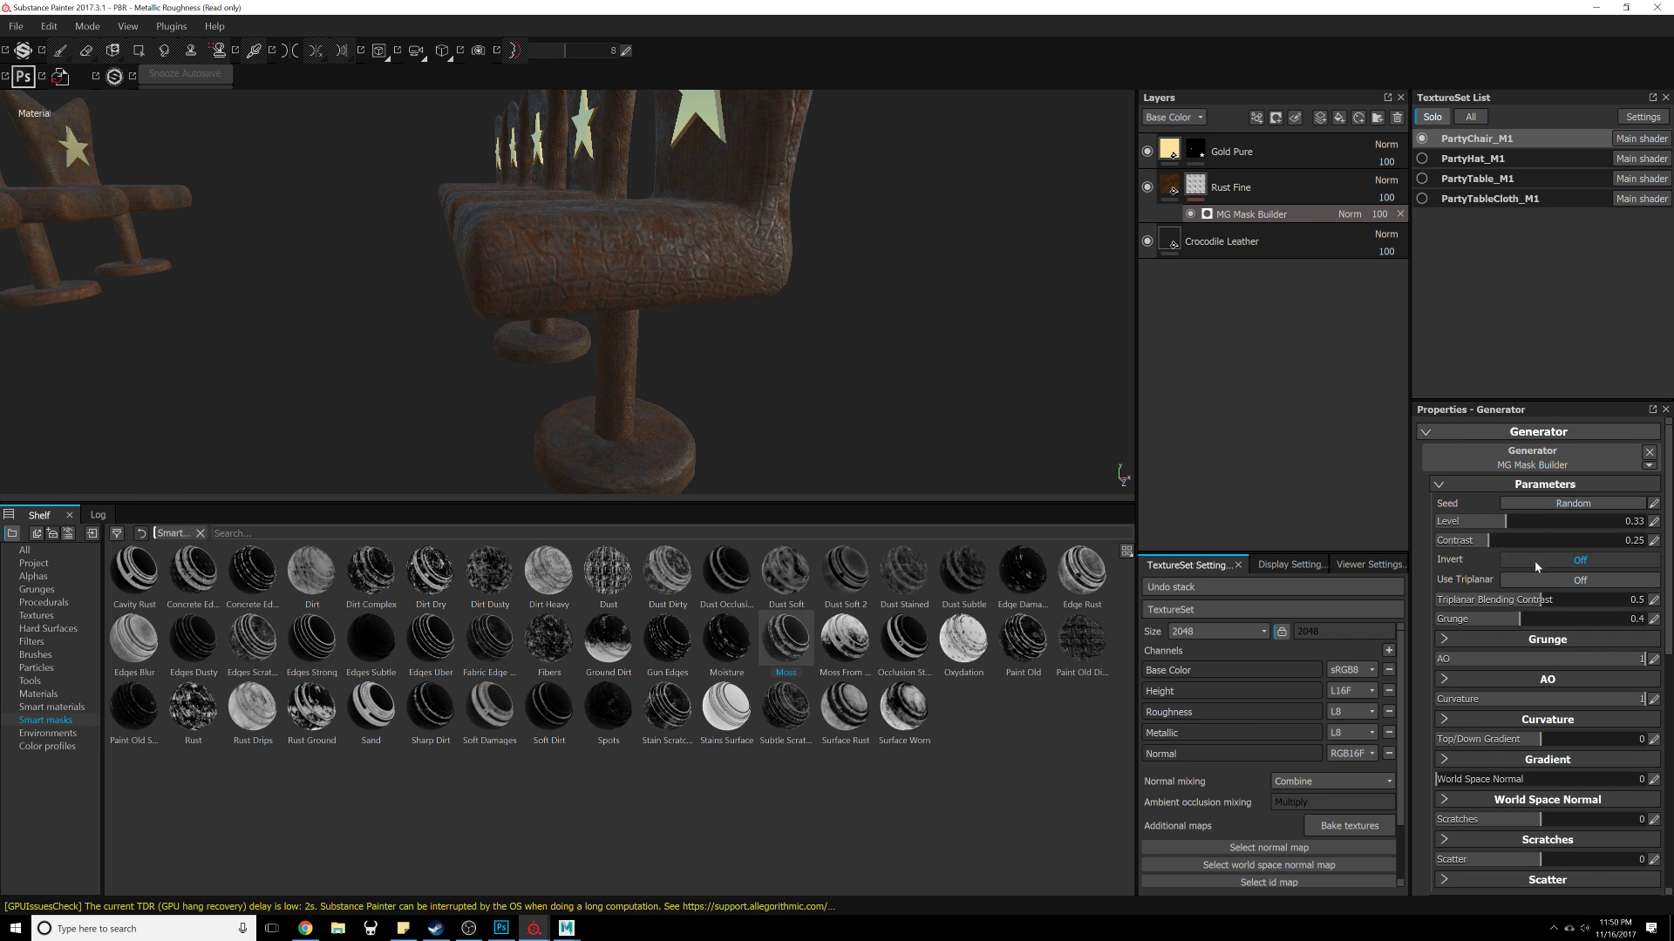
# Step: Turn on Use Triplanar for the MG Mask Builder generator
pyautogui.click(1539, 578)
pyautogui.keyDown('alt'); pyautogui.moveTo(739, 305); pyautogui.dragTo(741, 363); pyautogui.keyUp('alt')
pyautogui.keyDown('alt'); pyautogui.moveTo(740, 362); pyautogui.dragTo(672, 130, button='right'); pyautogui.keyUp('alt')
pyautogui.keyDown('alt'); pyautogui.moveTo(796, 296); pyautogui.dragTo(817, 441, button='middle'); pyautogui.keyUp('alt')
pyautogui.keyDown('alt'); pyautogui.moveTo(818, 440); pyautogui.dragTo(806, 364); pyautogui.keyUp('alt')
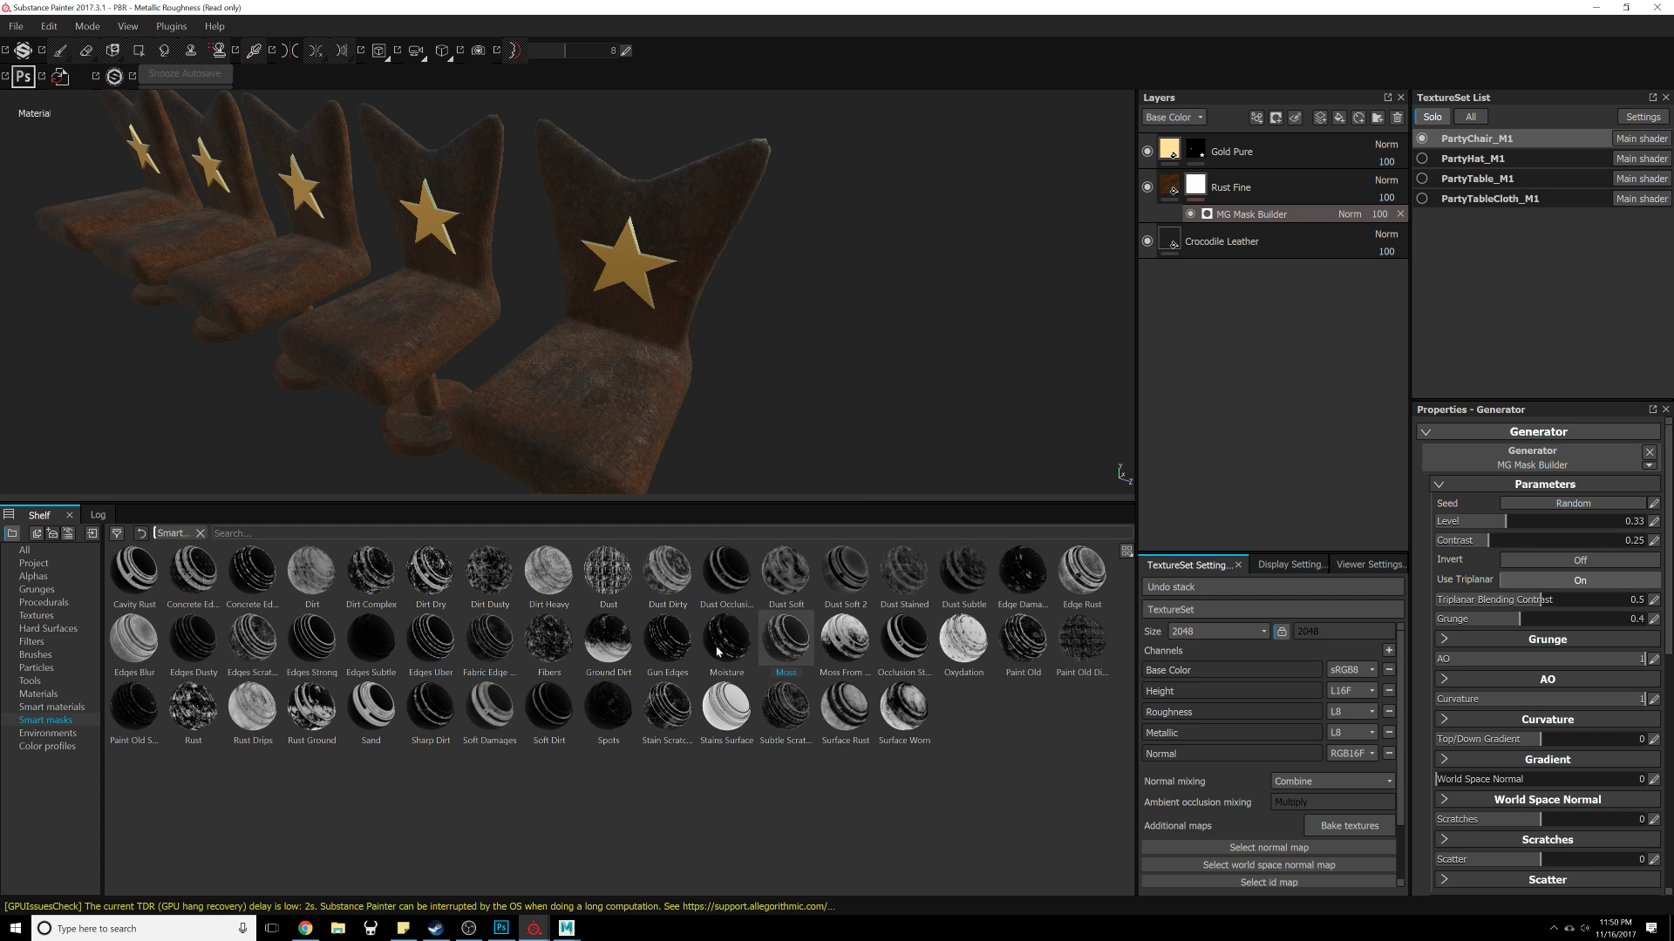
# Step: Add the Ground Dirt smart mask onto the Rust Fine layer's mask
pyautogui.moveTo(598, 652); pyautogui.dragTo(1211, 187)
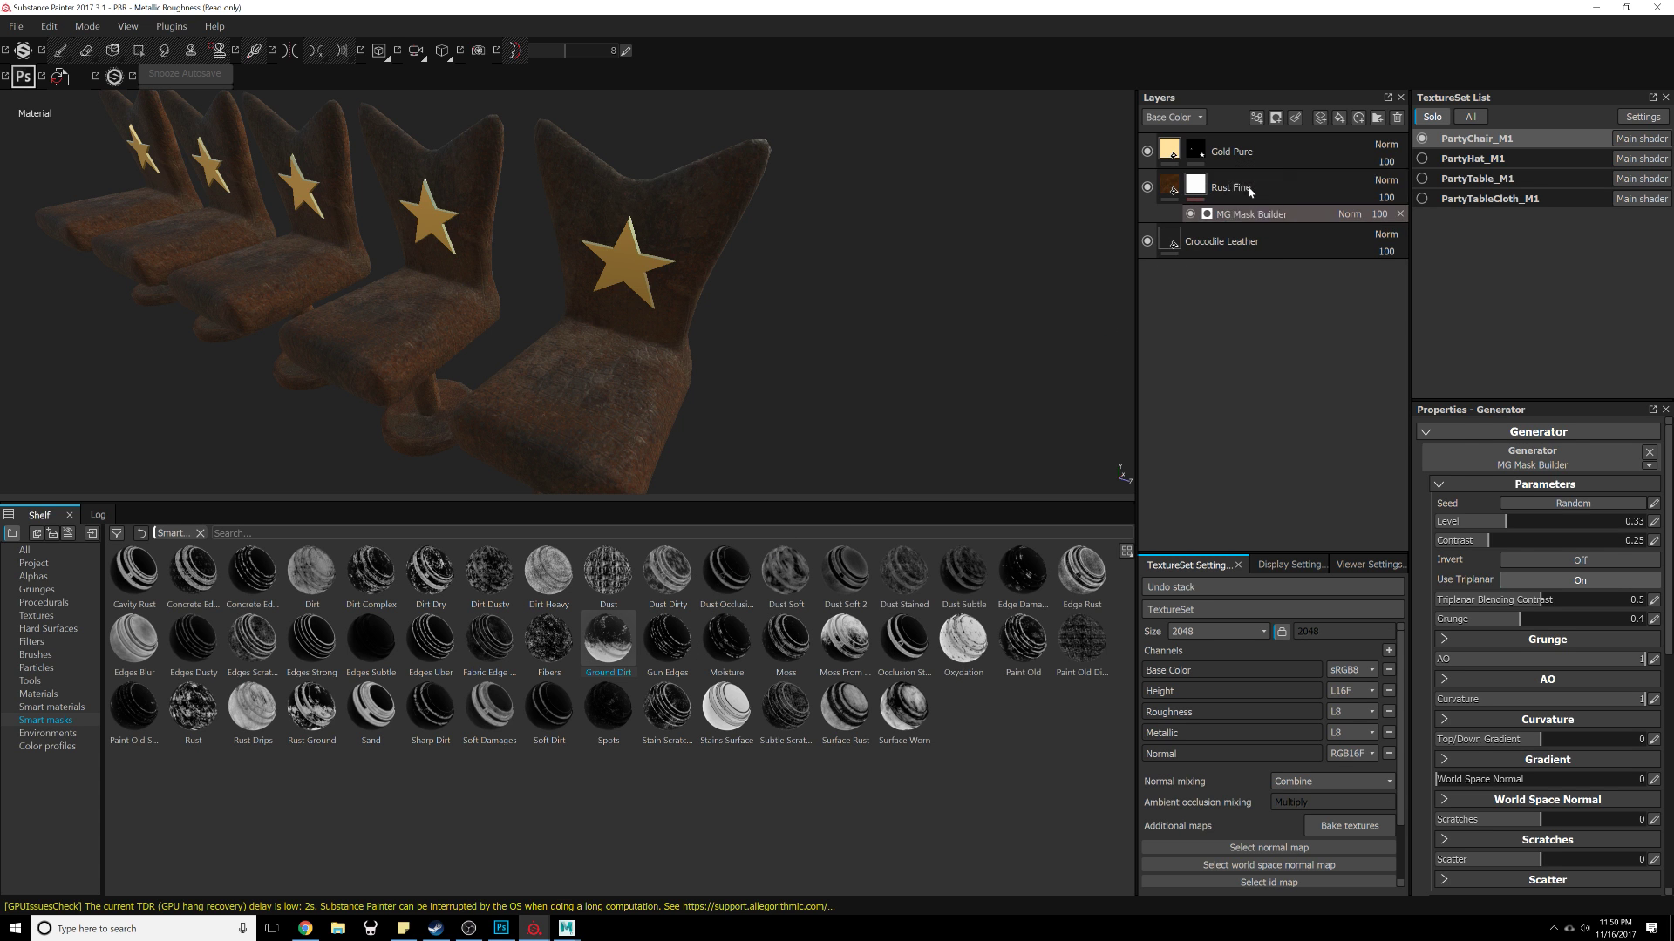
pyautogui.press('4')
pyautogui.keyDown('alt'); pyautogui.moveTo(822, 425); pyautogui.dragTo(787, 365); pyautogui.keyUp('alt')
pyautogui.keyDown('alt'); pyautogui.moveTo(798, 288); pyautogui.dragTo(762, 314, button='middle'); pyautogui.keyUp('alt')
pyautogui.keyDown('alt'); pyautogui.moveTo(762, 313); pyautogui.dragTo(806, 312, button='right'); pyautogui.keyUp('alt')
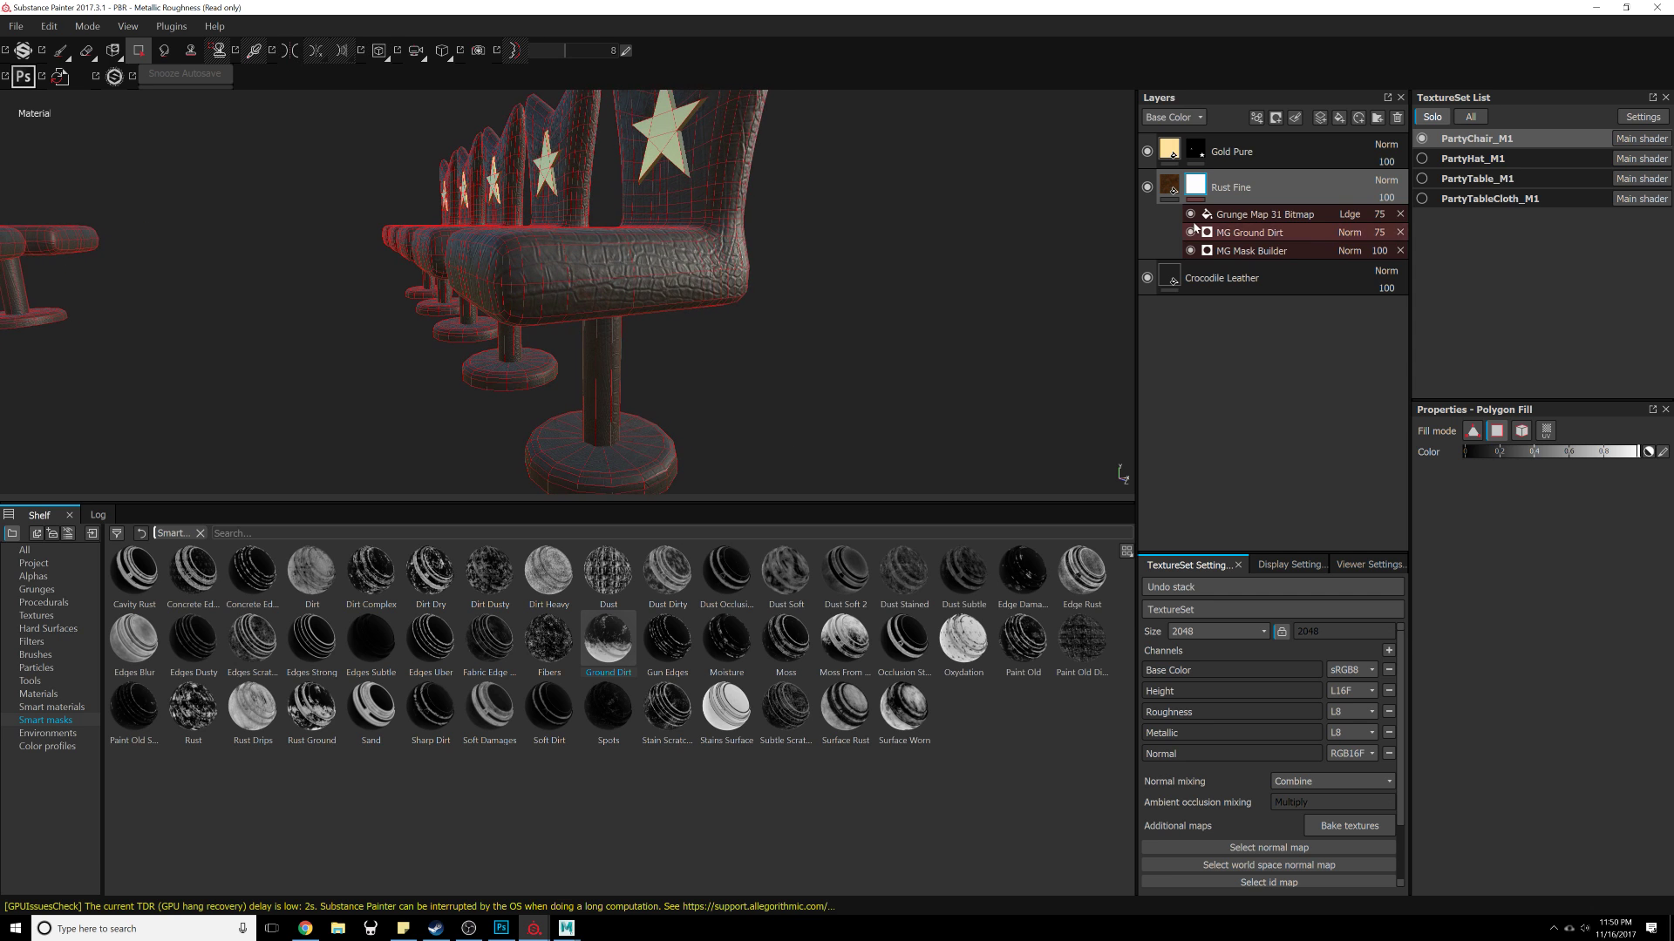
# Step: Set the Grunge Map 31 Bitmap fill's projection to Tri-planar projection
pyautogui.click(1249, 214)
pyautogui.click(1259, 232)
pyautogui.click(1265, 214)
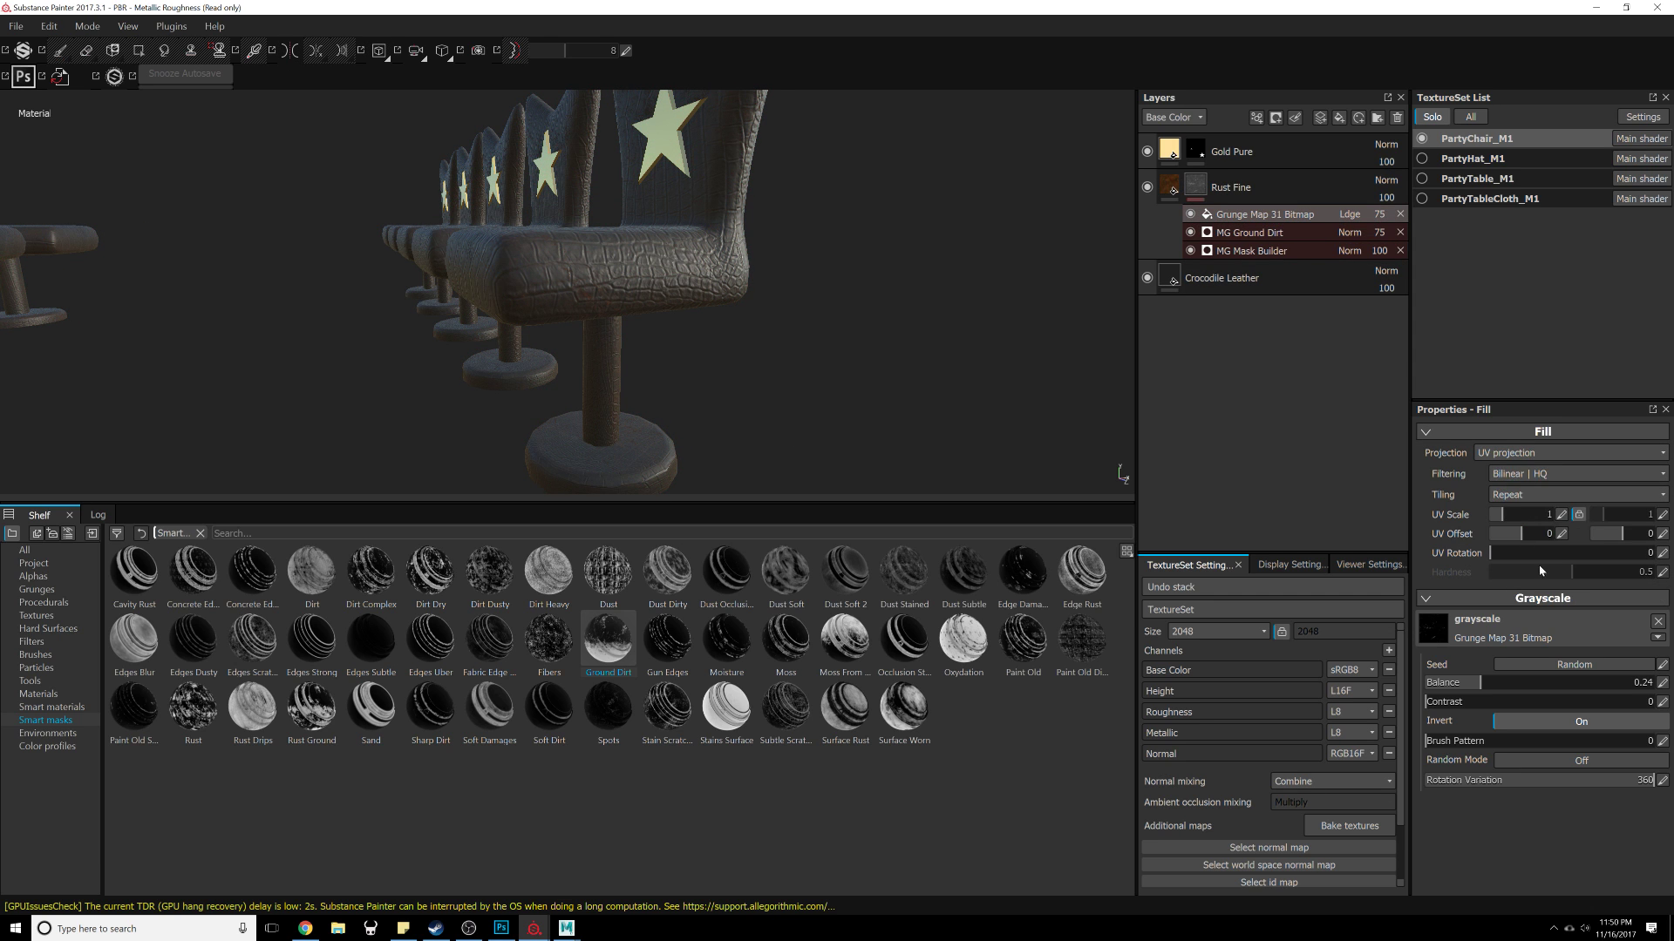
pyautogui.click(1551, 474)
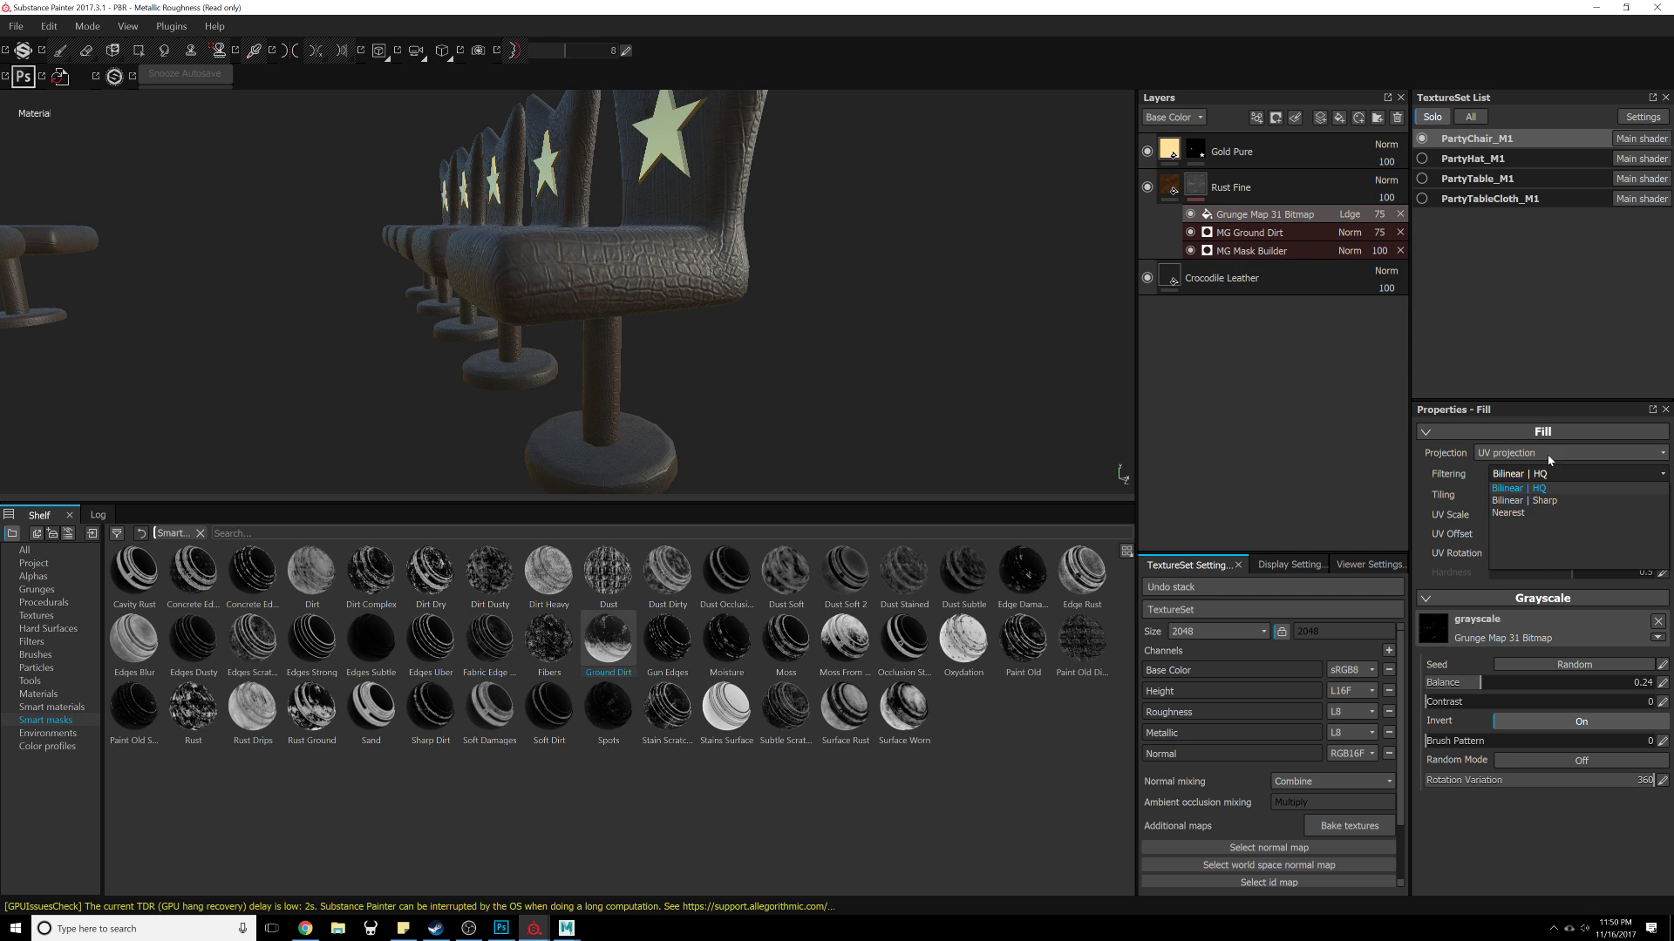
pyautogui.click(1549, 454)
pyautogui.click(1540, 481)
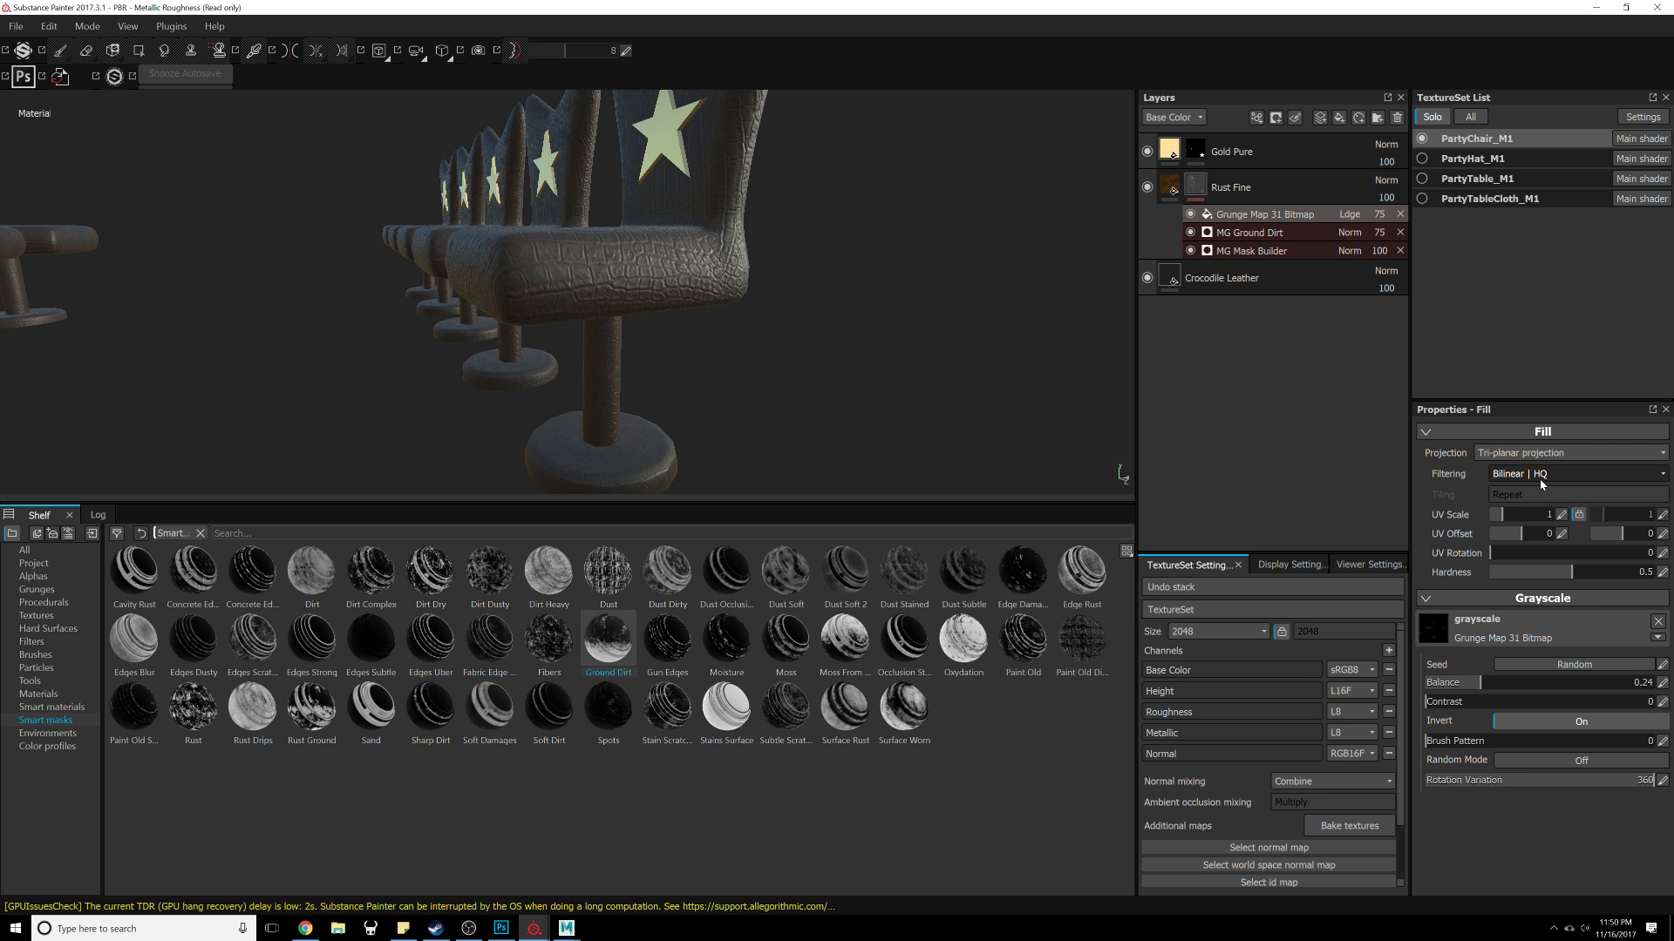
# Step: Bake the additional mesh maps for all texture sets
pyautogui.keyDown('alt'); pyautogui.moveTo(740, 392); pyautogui.dragTo(1399, 515); pyautogui.keyUp('alt')
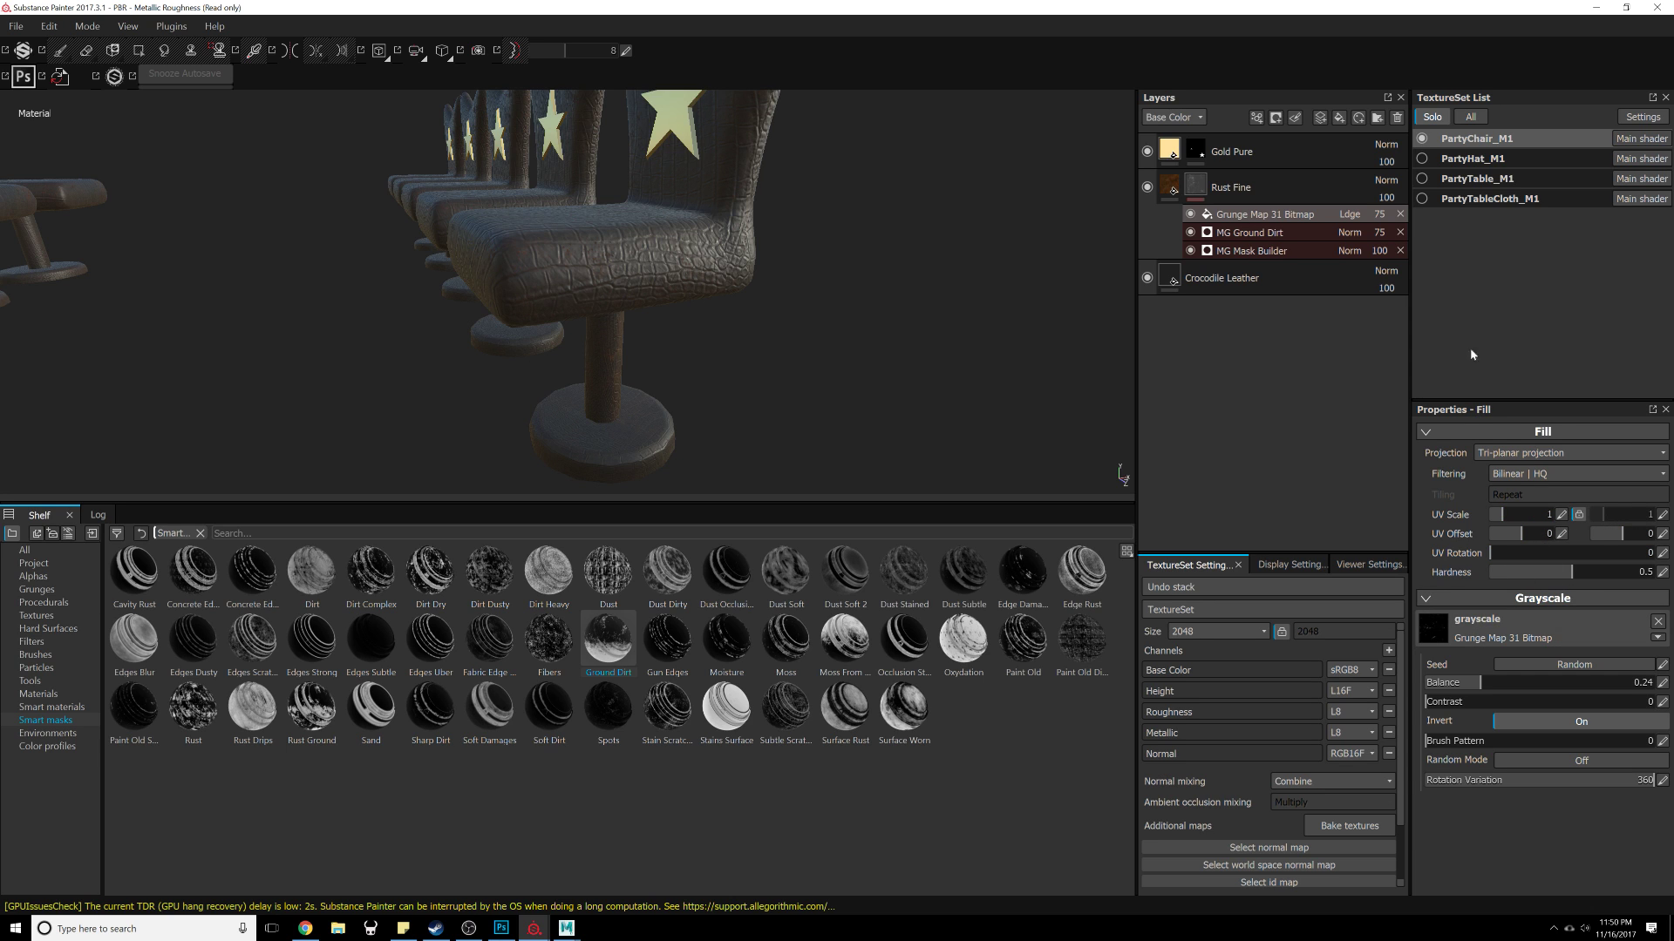
pyautogui.click(1248, 232)
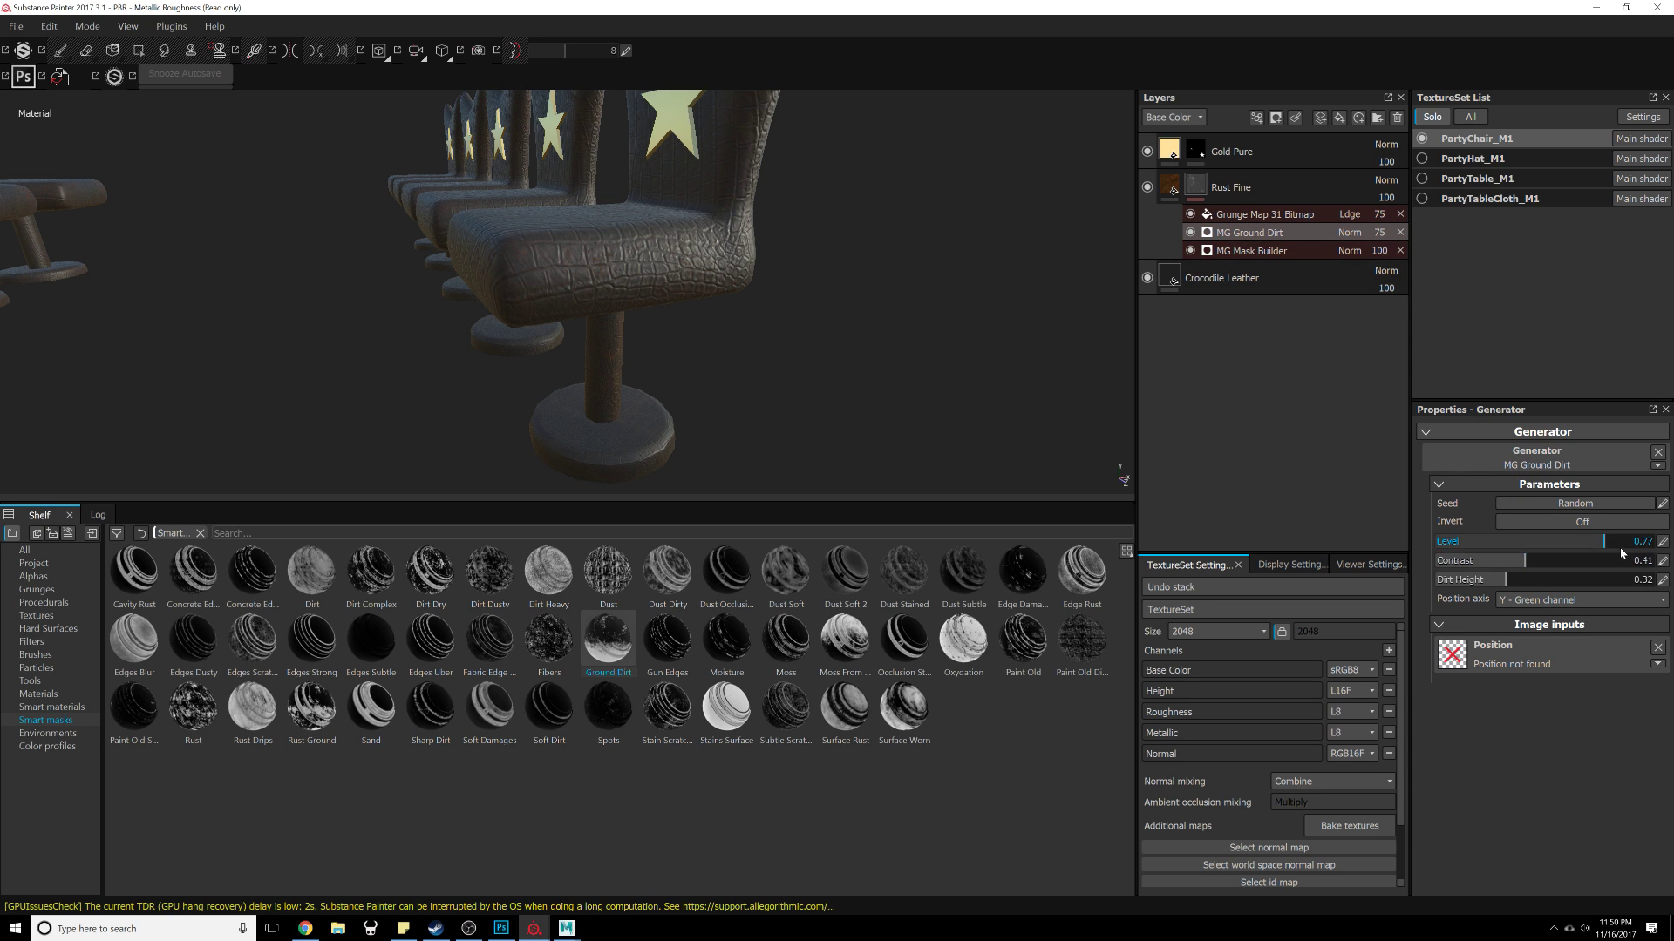
pyautogui.scroll(-2, 1350, 685)
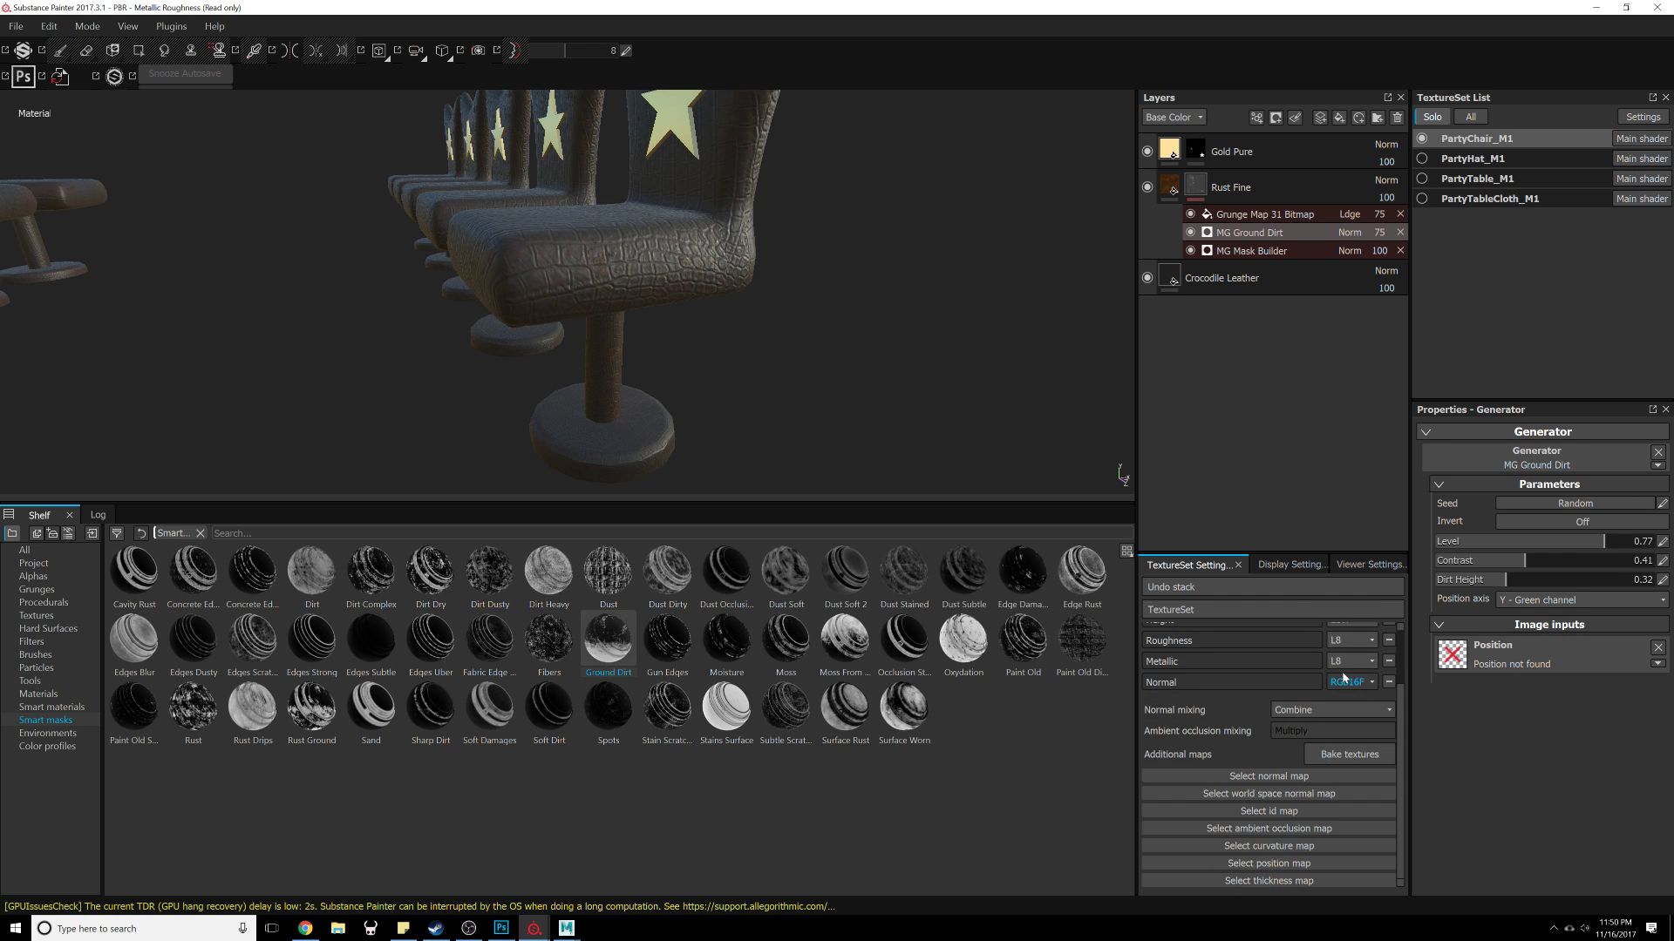
pyautogui.click(1350, 755)
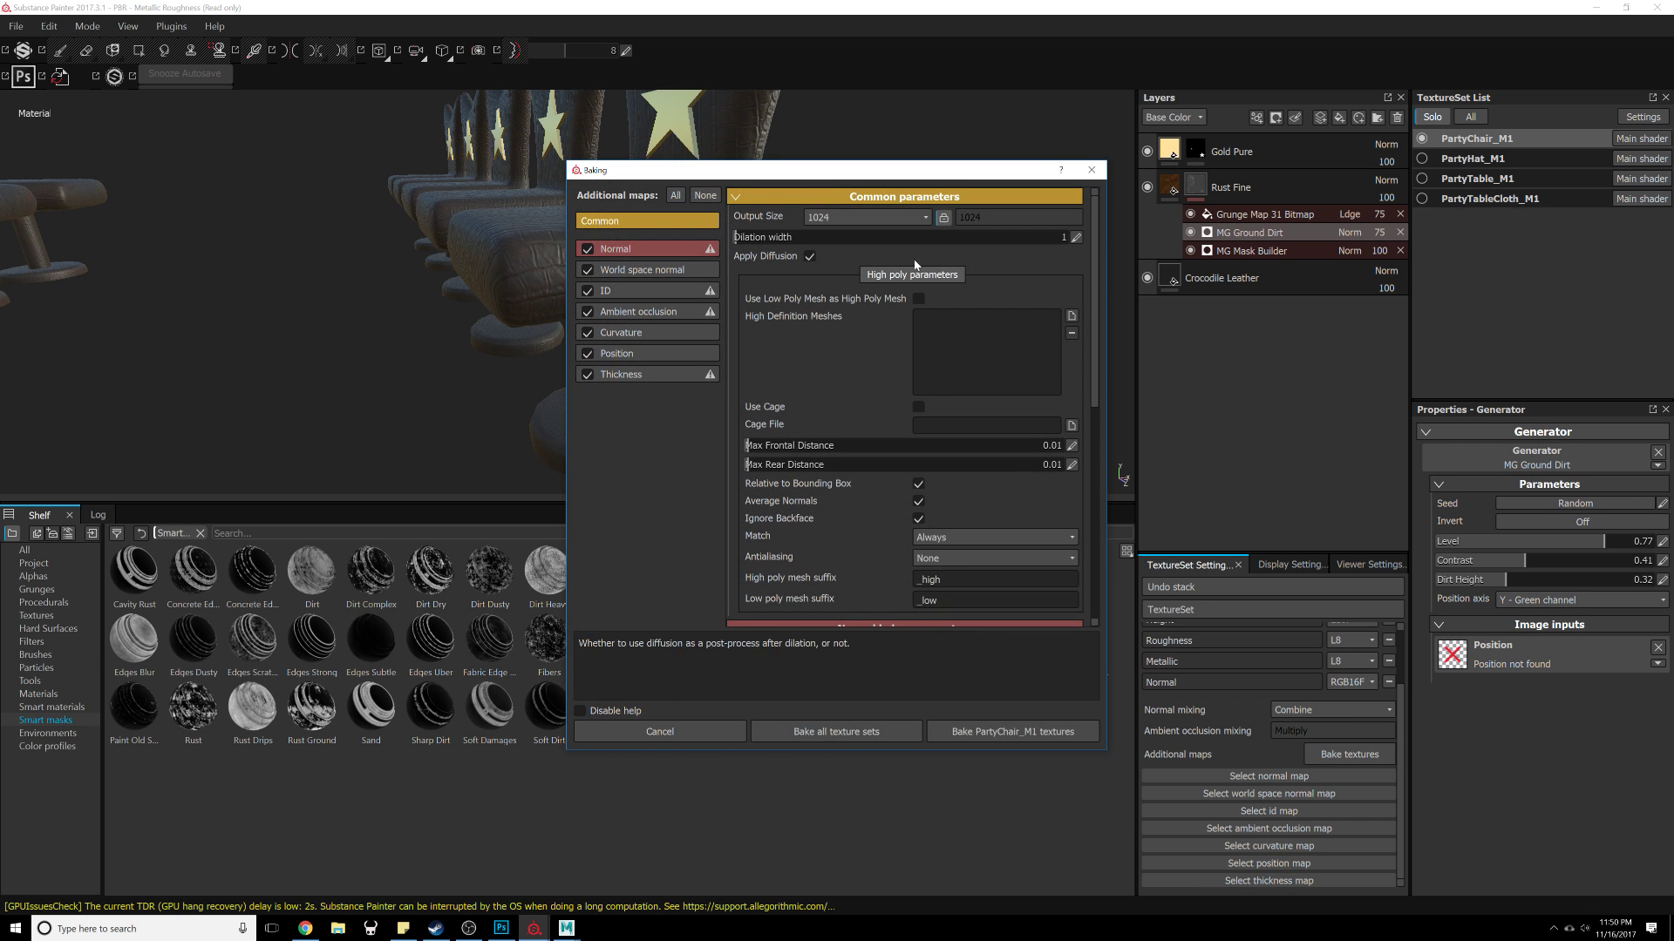
pyautogui.click(835, 732)
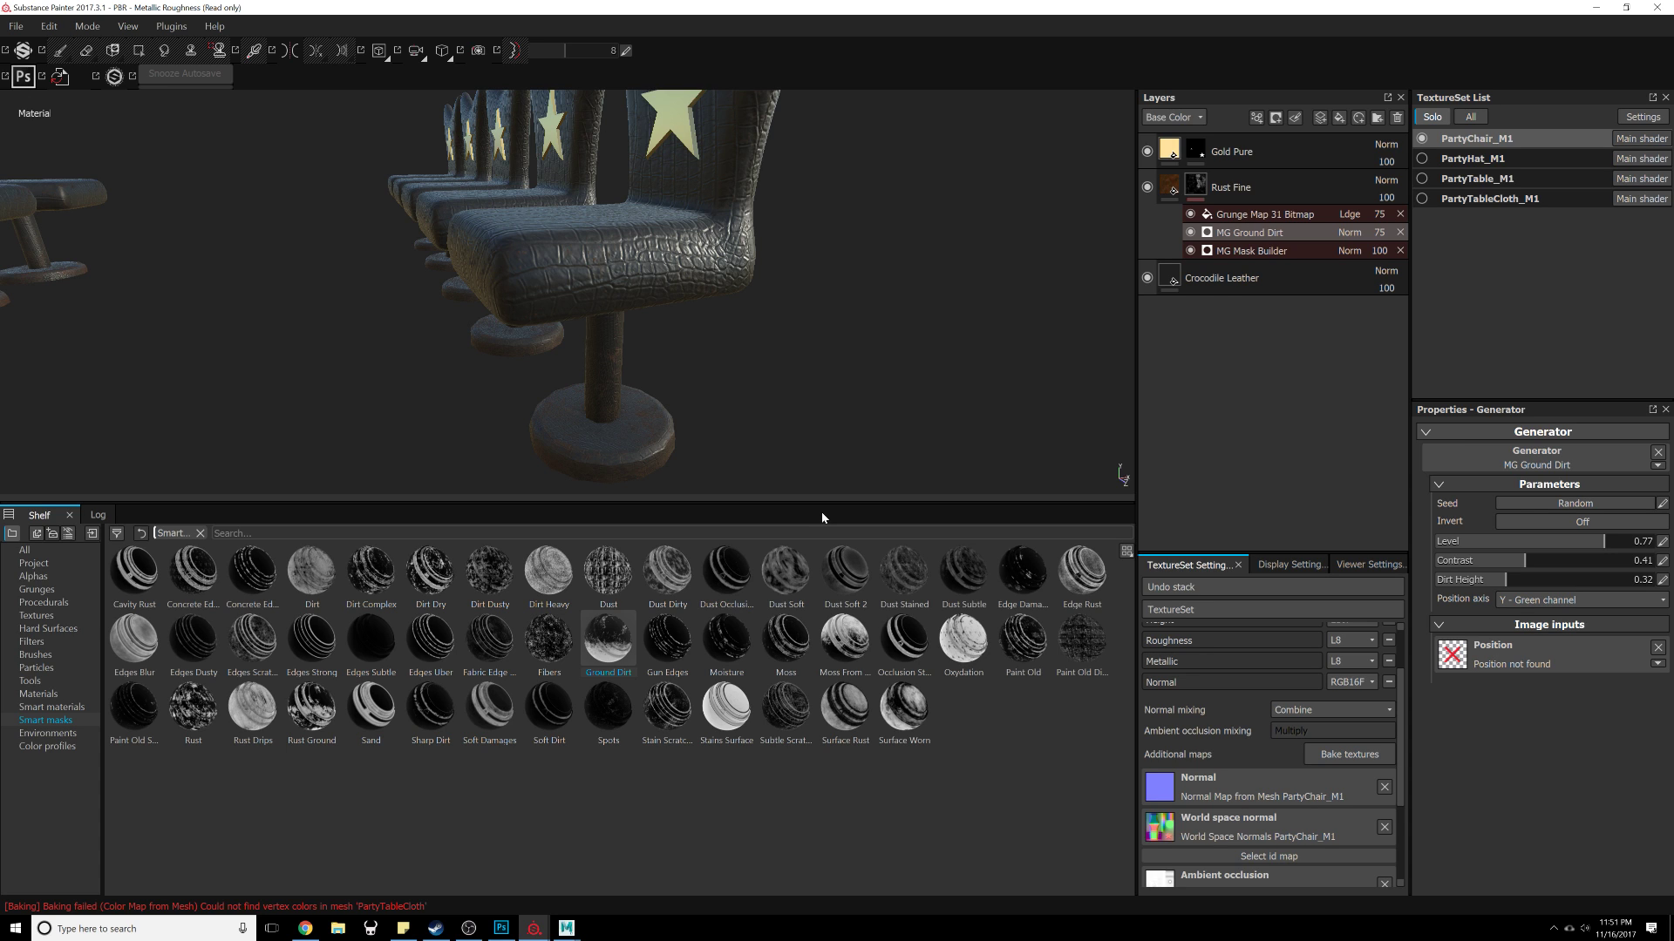
# Step: Set the MG Ground Dirt generator's Level to about 0.9, Contrast to 0.53 and Dirt Height to 0.26
pyautogui.keyDown('alt'); pyautogui.moveTo(506, 383); pyautogui.dragTo(1008, 422); pyautogui.keyUp('alt')
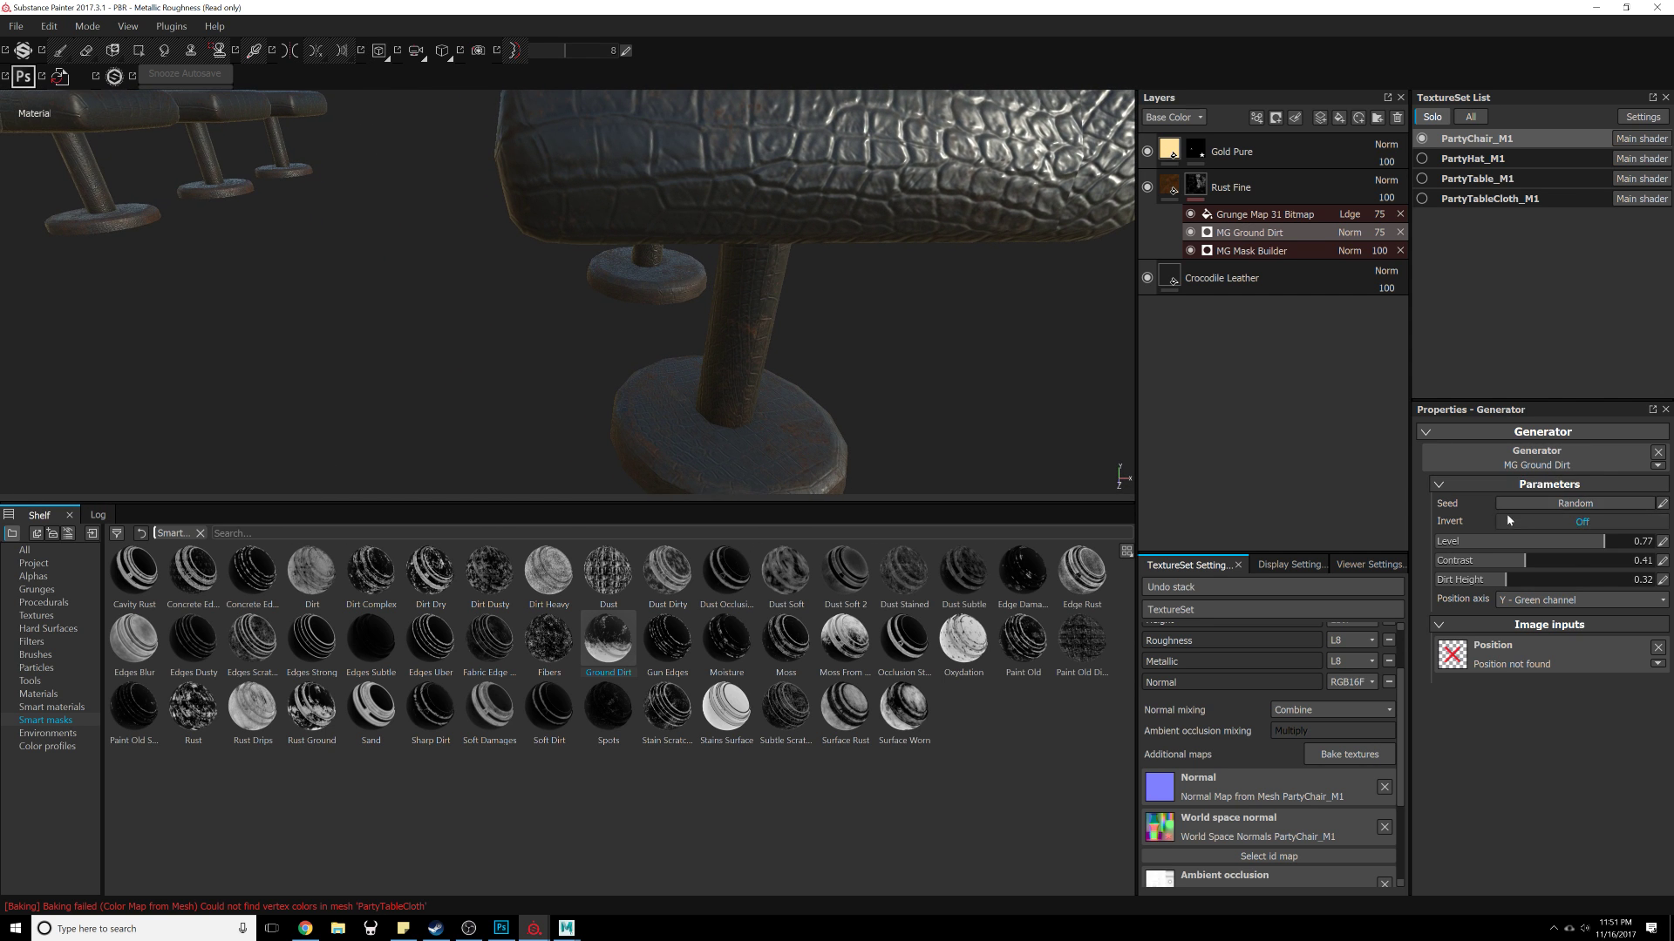
pyautogui.click(1261, 217)
pyautogui.click(1265, 235)
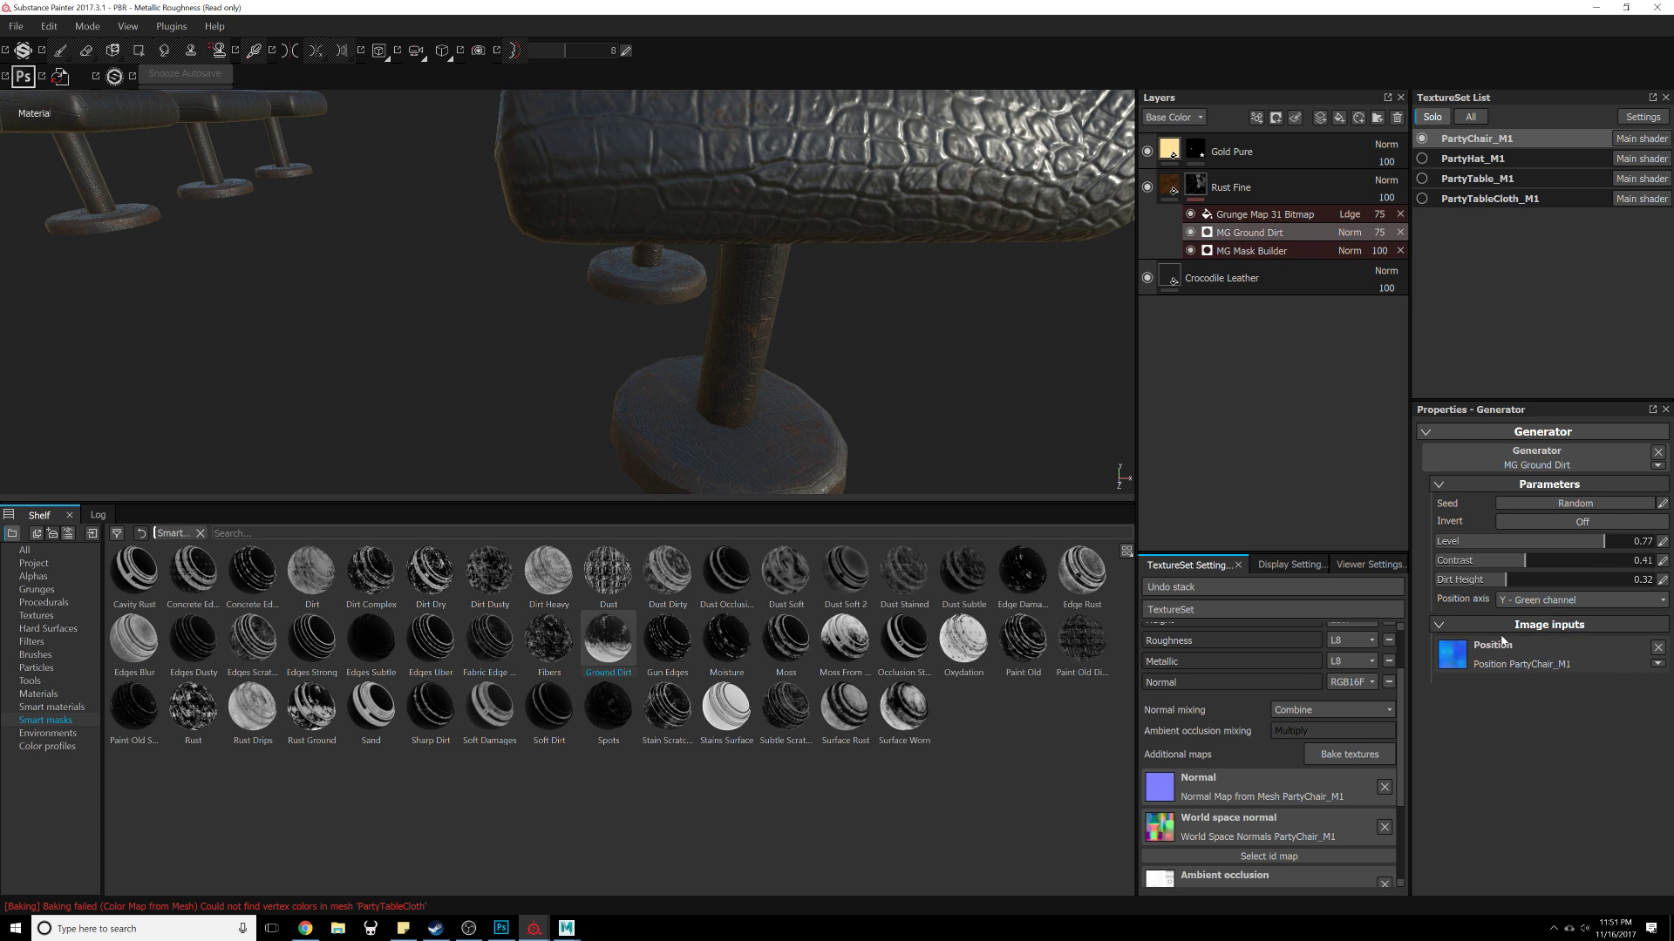
pyautogui.moveTo(1623, 542); pyautogui.dragTo(1648, 542)
pyautogui.keyDown('alt'); pyautogui.moveTo(840, 332); pyautogui.dragTo(834, 375, button='middle'); pyautogui.keyUp('alt')
pyautogui.keyDown('alt'); pyautogui.moveTo(834, 375); pyautogui.dragTo(710, 214, button='right'); pyautogui.keyUp('alt')
pyautogui.keyDown('alt'); pyautogui.moveTo(710, 213); pyautogui.dragTo(721, 377, button='middle'); pyautogui.keyUp('alt')
pyautogui.keyDown('alt'); pyautogui.moveTo(721, 378); pyautogui.dragTo(909, 351); pyautogui.keyUp('alt')
pyautogui.keyDown('alt'); pyautogui.moveTo(909, 352); pyautogui.dragTo(859, 521, button='right'); pyautogui.keyUp('alt')
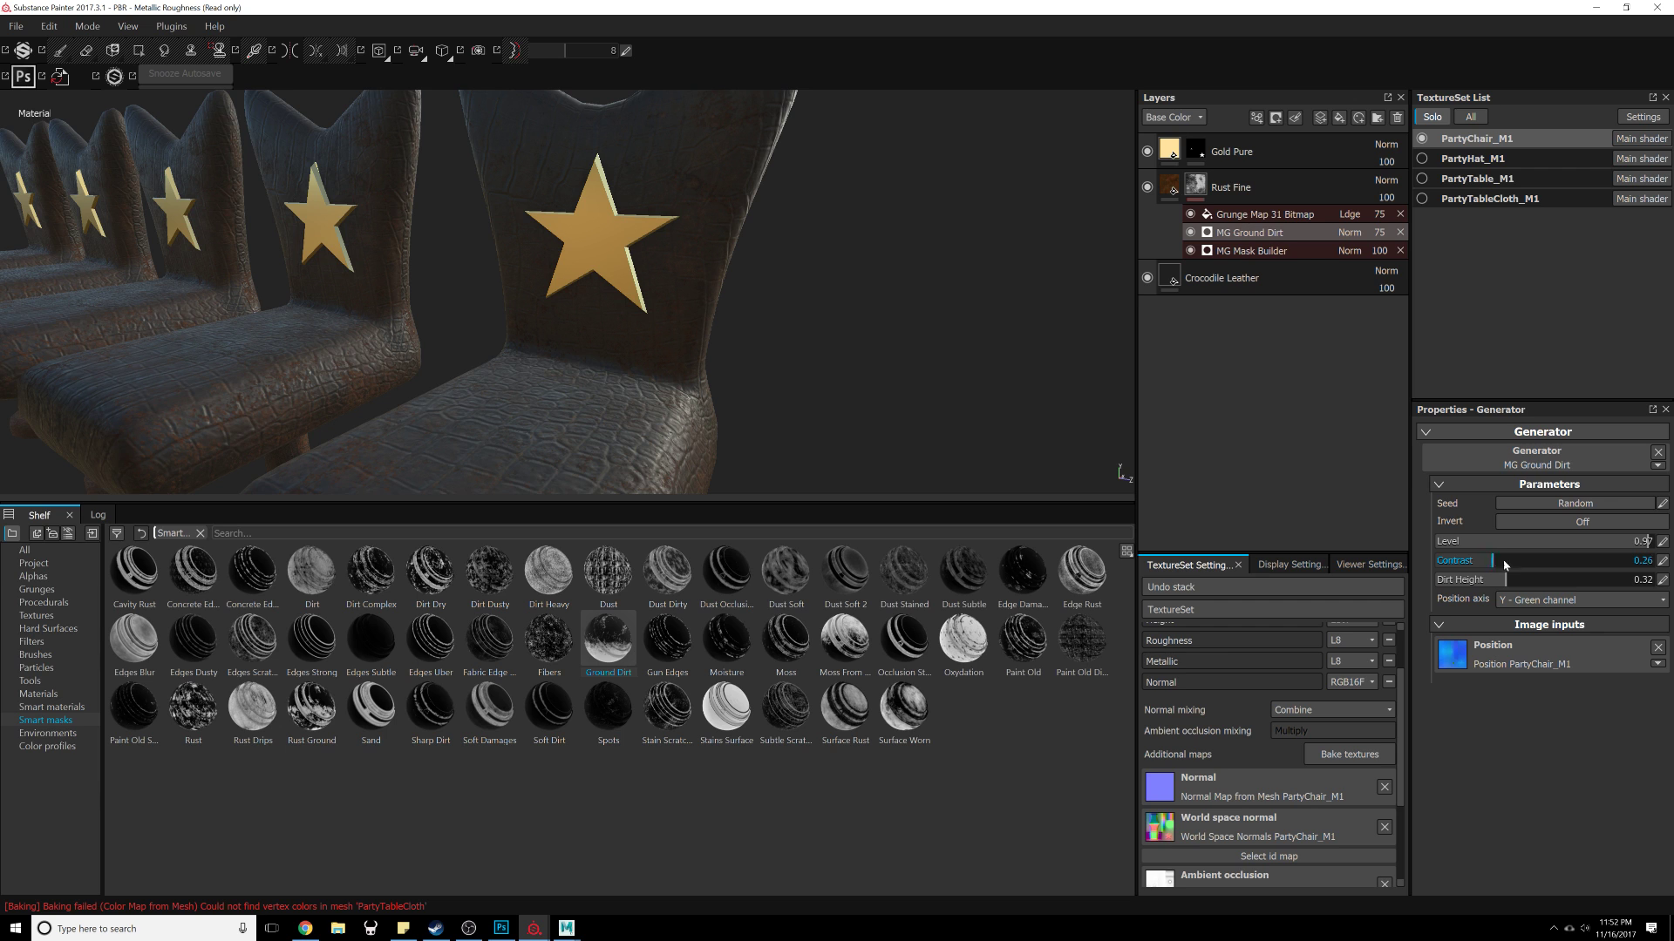
pyautogui.moveTo(1504, 565)
pyautogui.mouseDown()
pyautogui.moveTo(1443, 572)
pyautogui.moveTo(1552, 562)
pyautogui.moveTo(1494, 584)
pyautogui.mouseUp()
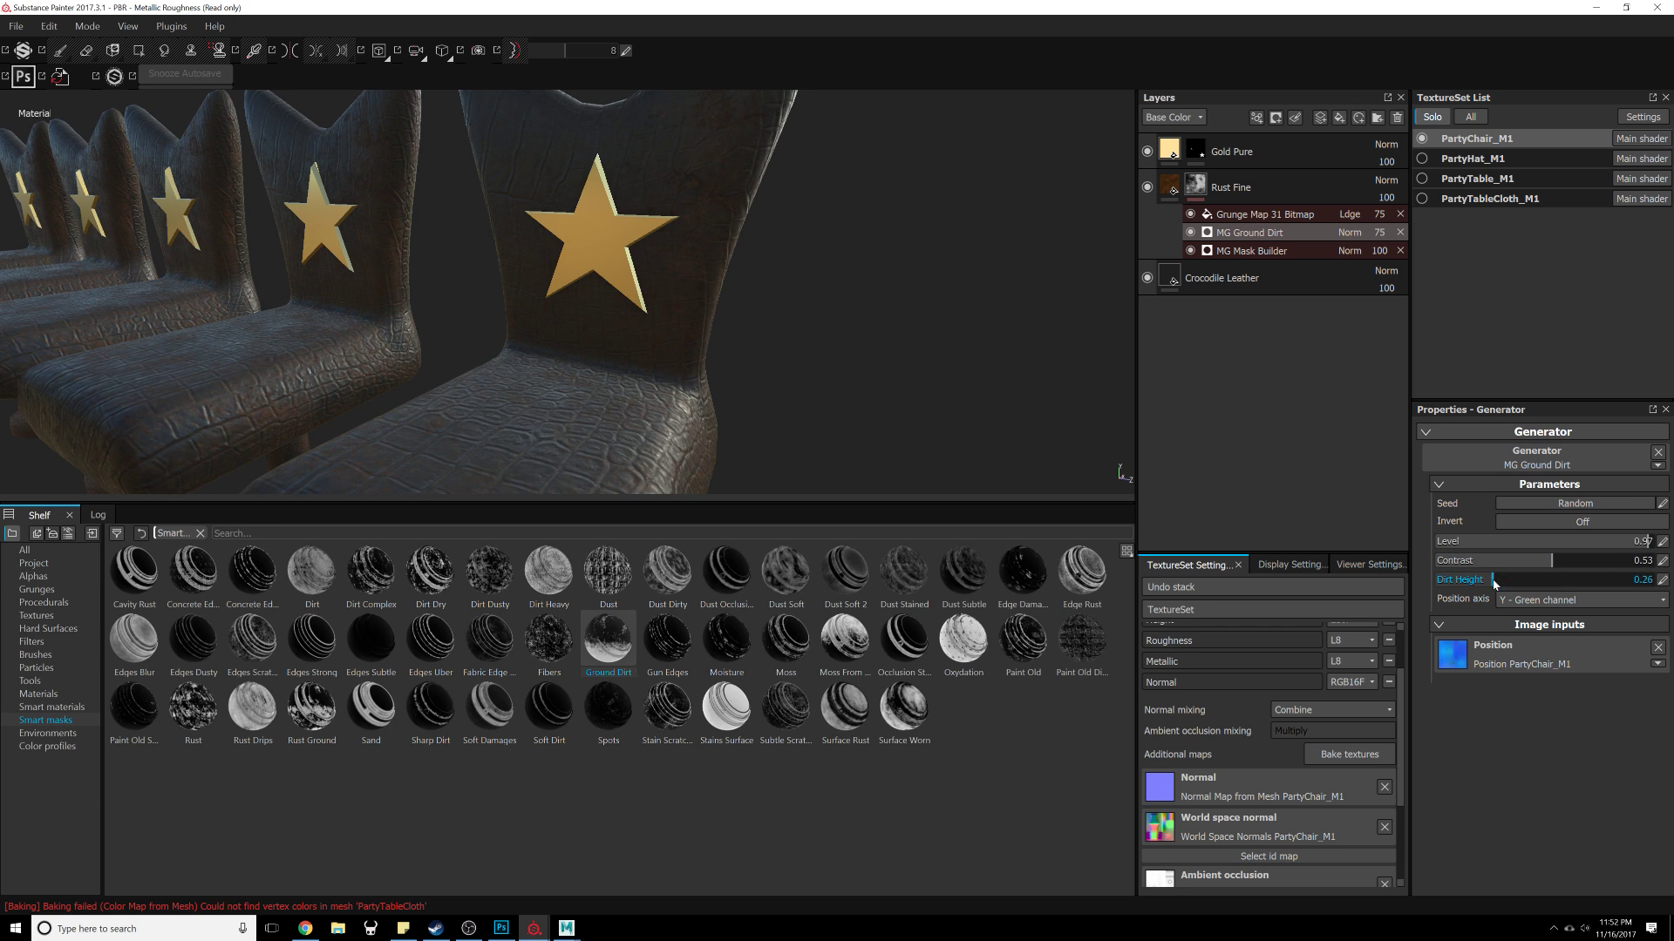
# Step: Set the Rust Fine layer's rust color to a brighter orange (R 0.413, G 0.246, B 0.067)
pyautogui.moveTo(880, 392)
pyautogui.keyDown('alt'); pyautogui.mouseDown()
pyautogui.moveTo(855, 377)
pyautogui.moveTo(907, 287)
pyautogui.moveTo(766, 413)
pyautogui.moveTo(807, 366)
pyautogui.moveTo(777, 366)
pyautogui.moveTo(833, 389)
pyautogui.moveTo(642, 430)
pyautogui.moveTo(779, 395)
pyautogui.moveTo(1002, 396)
pyautogui.moveTo(860, 404)
pyautogui.mouseUp(); pyautogui.keyUp('alt')
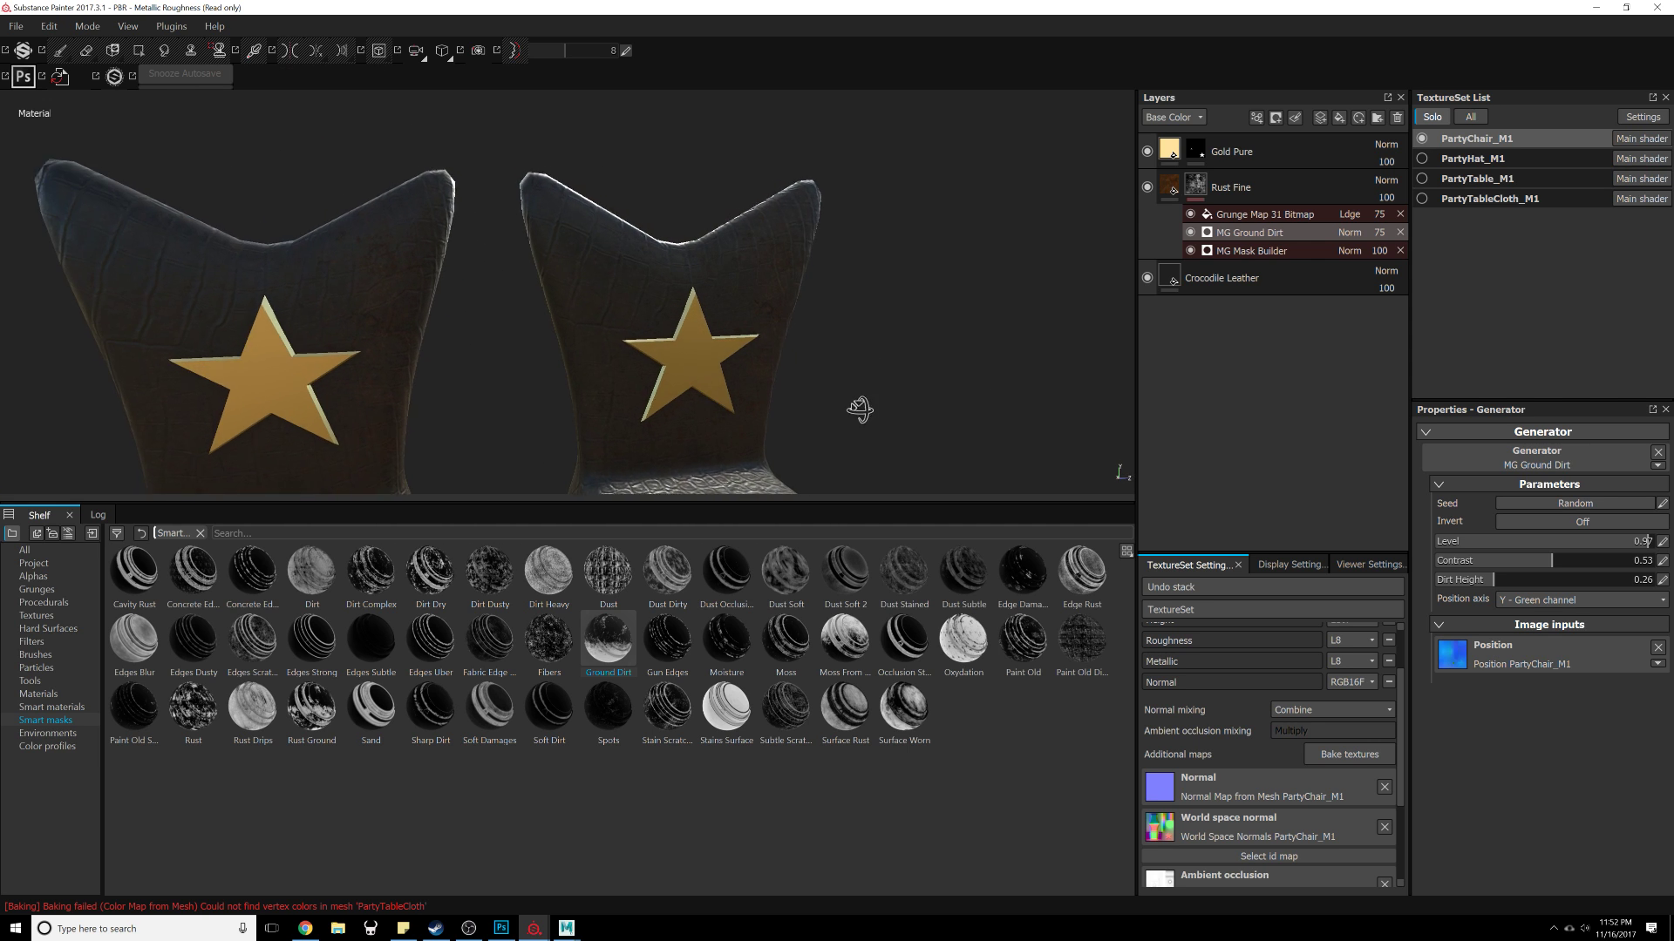
pyautogui.click(1169, 187)
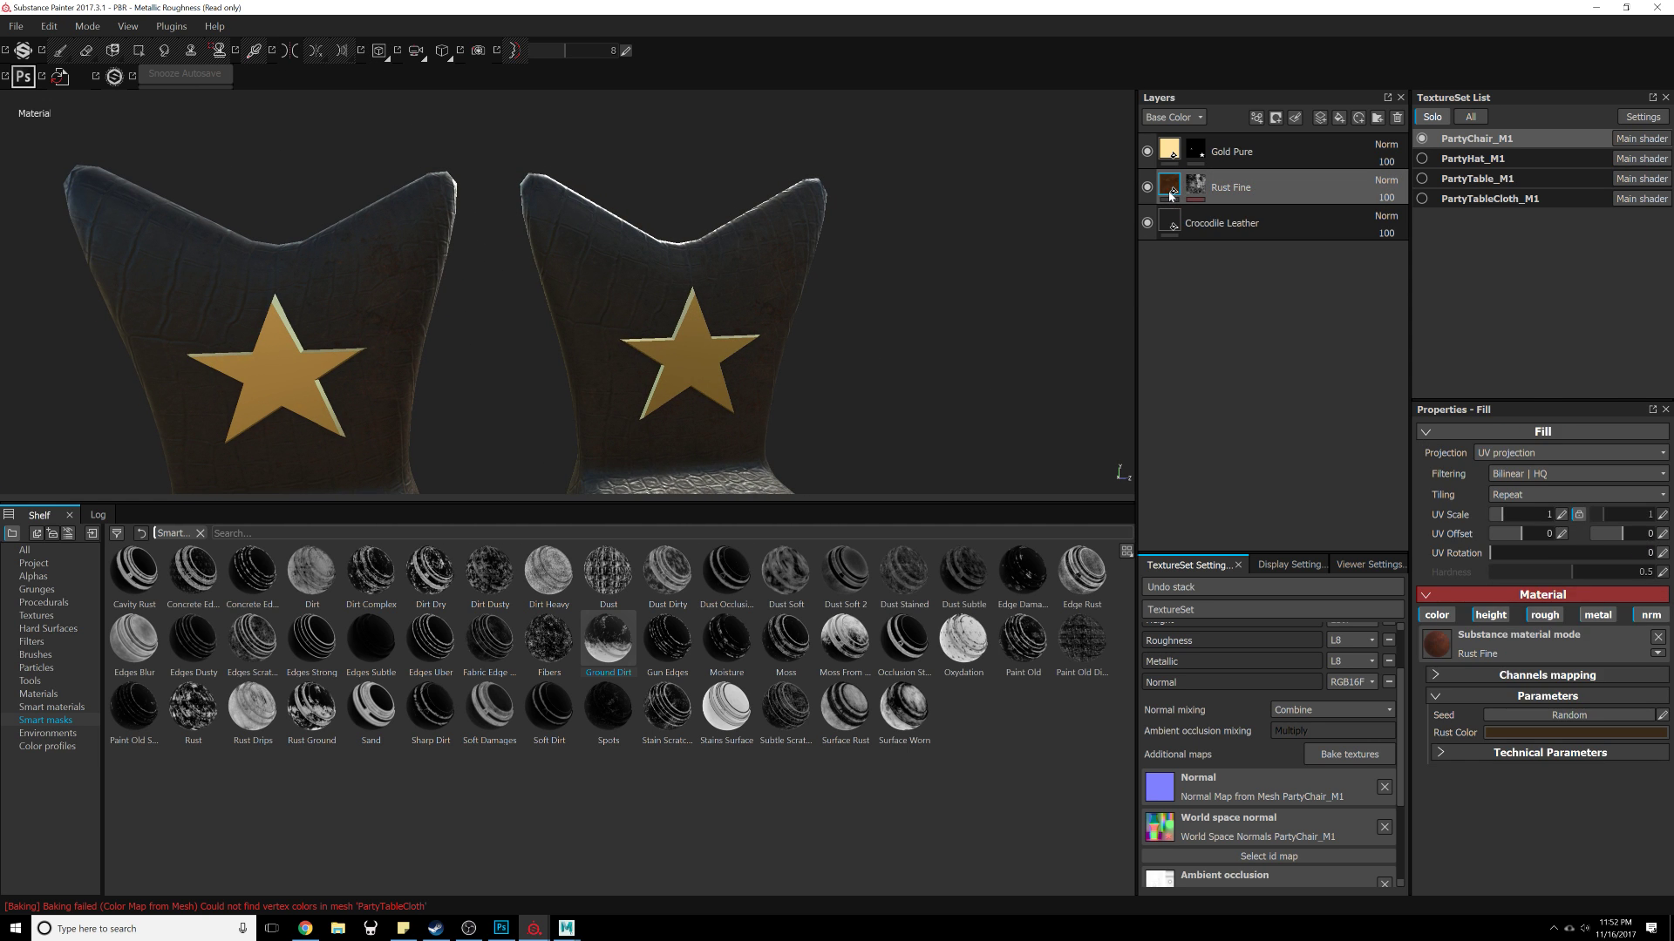
pyautogui.click(1552, 734)
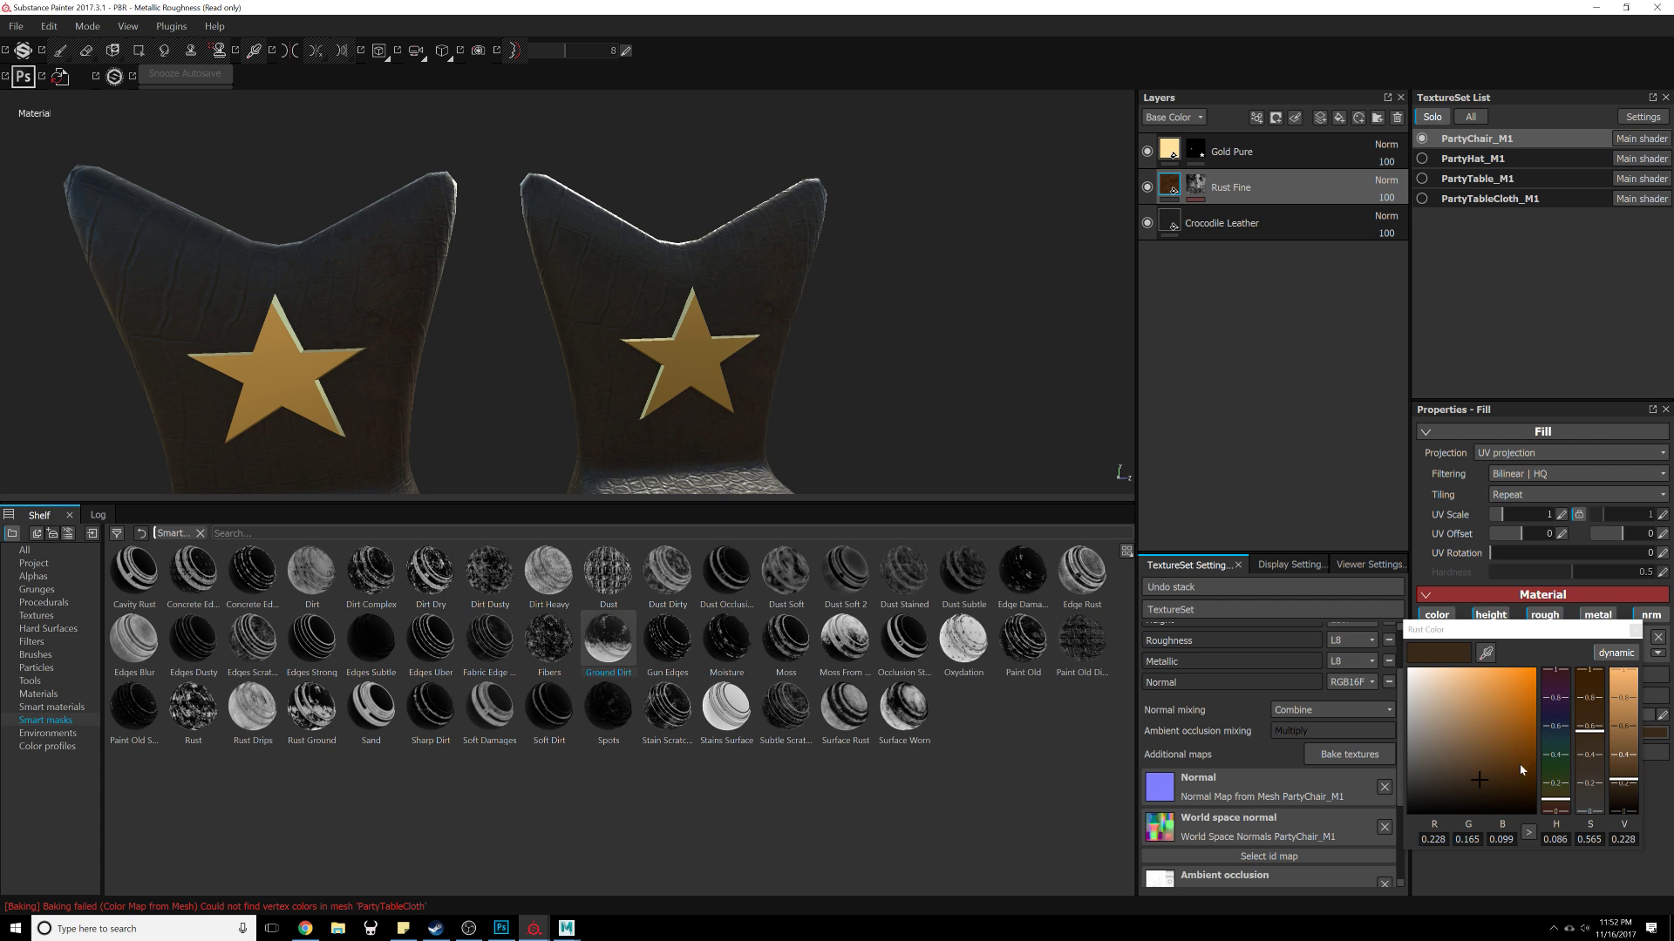
pyautogui.moveTo(1518, 779); pyautogui.dragTo(1514, 753)
# Step: Set the Rust Fine fill's projection to Tri-planar projection
pyautogui.keyDown('alt'); pyautogui.moveTo(826, 329); pyautogui.dragTo(493, 335); pyautogui.keyUp('alt')
pyautogui.click(1560, 453)
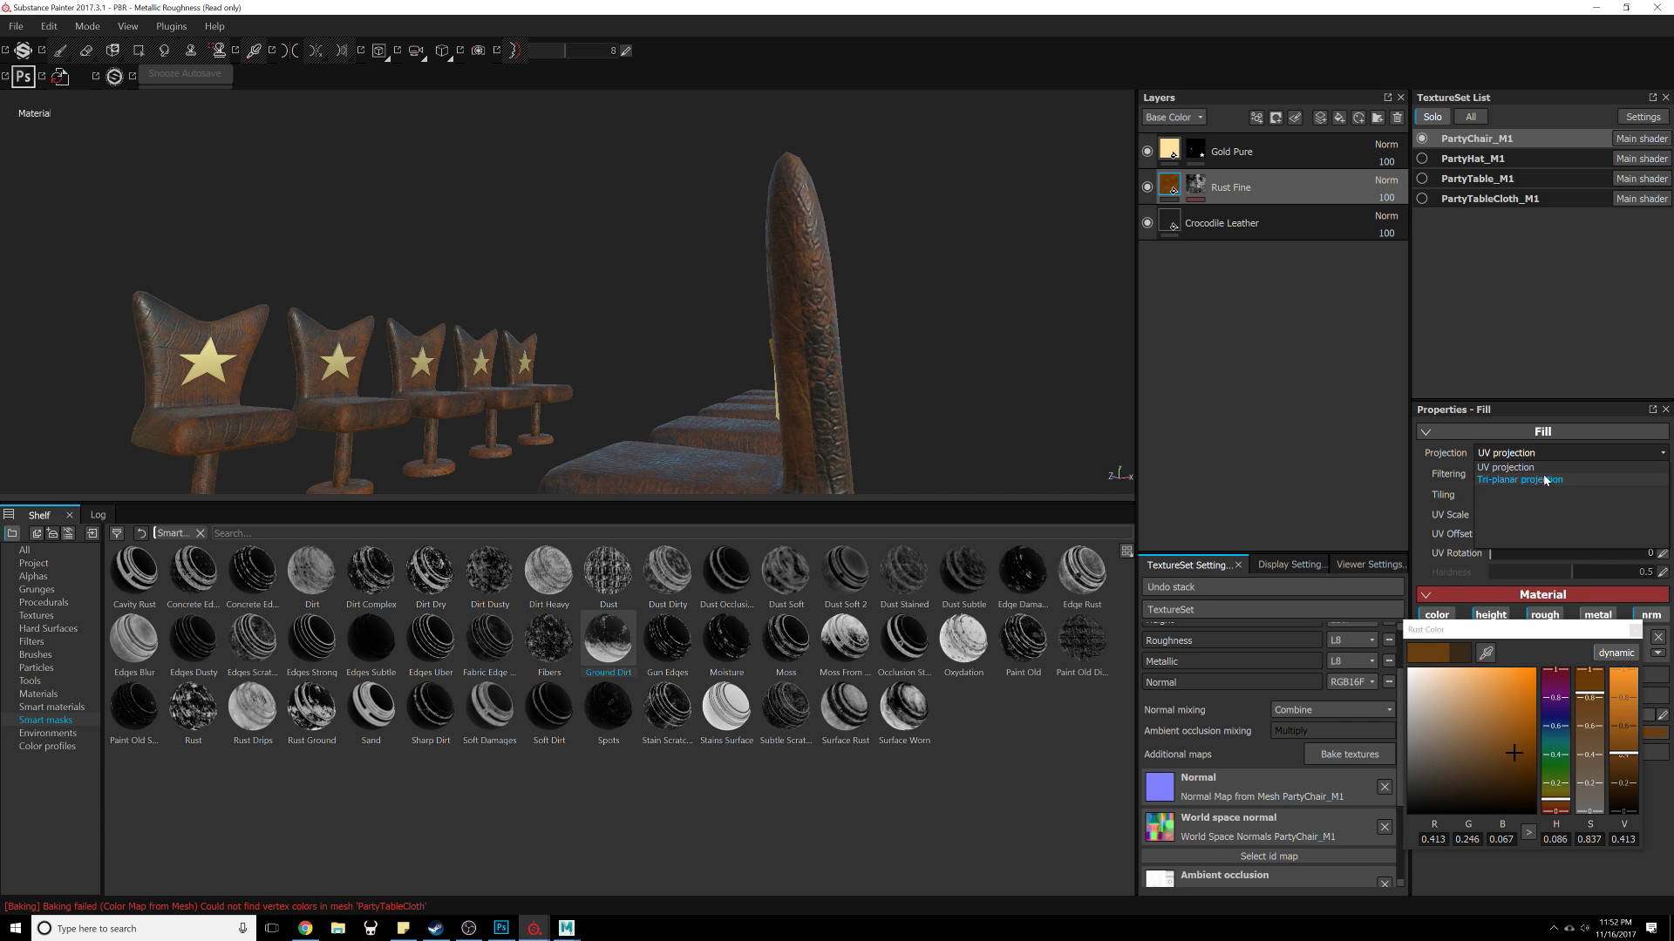
pyautogui.click(1541, 479)
# Step: Inspect the Rust Fine layer's mask and each of its effects' settings
pyautogui.keyDown('alt'); pyautogui.moveTo(858, 321); pyautogui.dragTo(750, 292, button='middle'); pyautogui.keyUp('alt')
pyautogui.keyDown('alt'); pyautogui.moveTo(750, 292); pyautogui.dragTo(656, 370, button='right'); pyautogui.keyUp('alt')
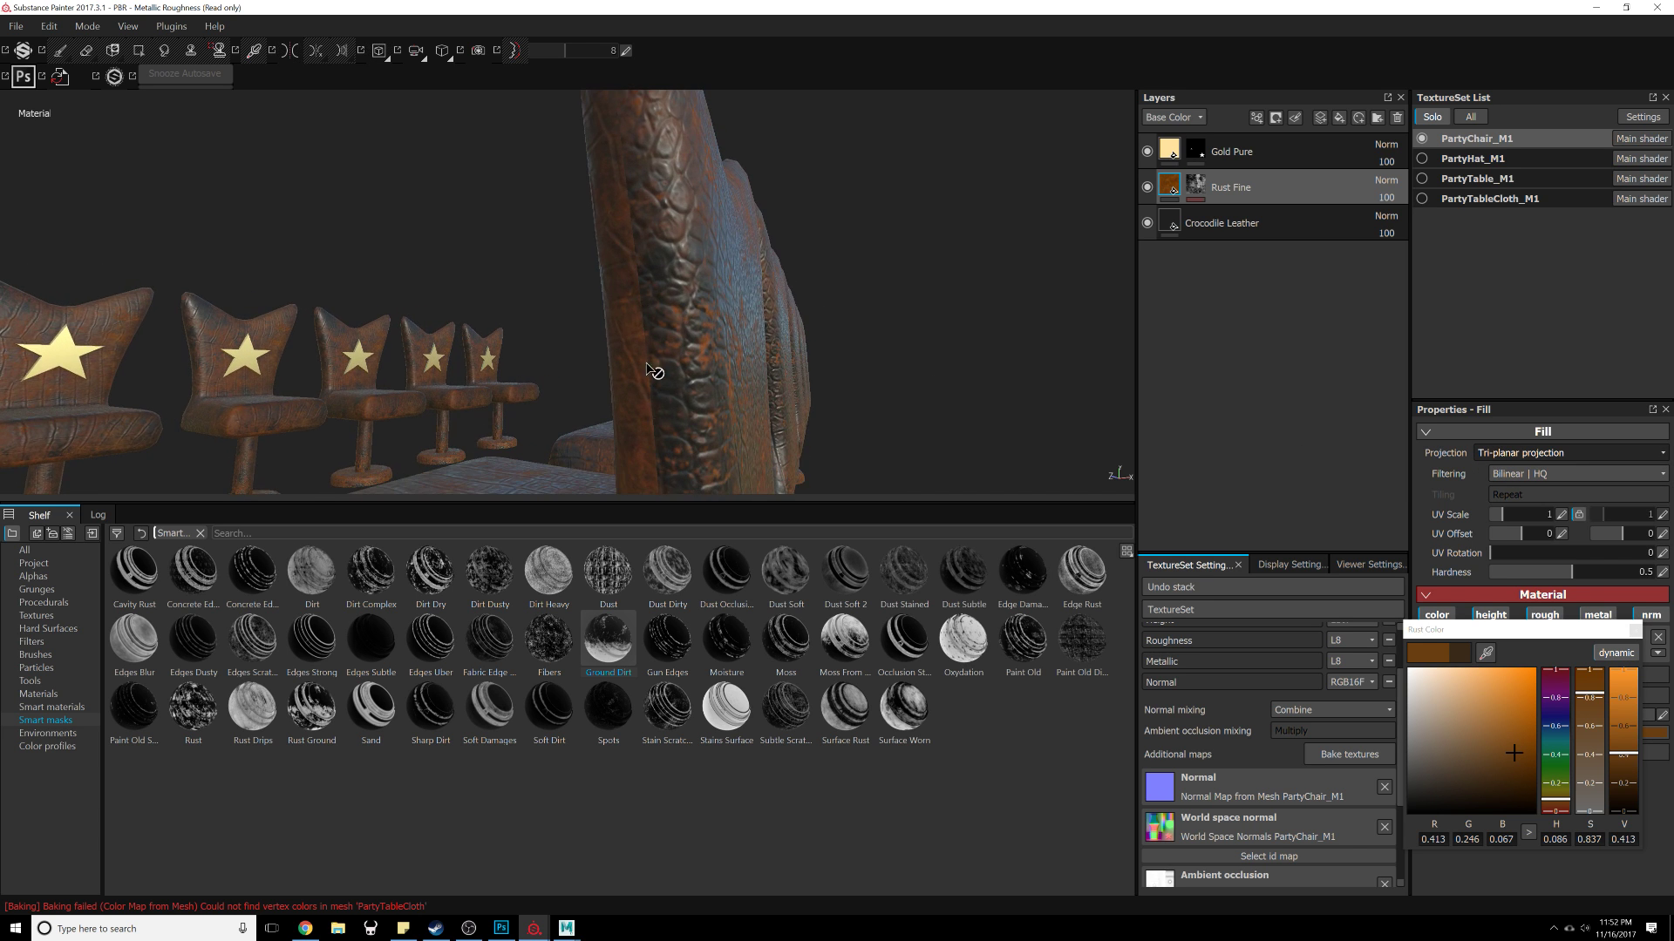
pyautogui.keyDown('alt'); pyautogui.moveTo(633, 331); pyautogui.dragTo(1033, 235); pyautogui.keyUp('alt')
pyautogui.click(1195, 187)
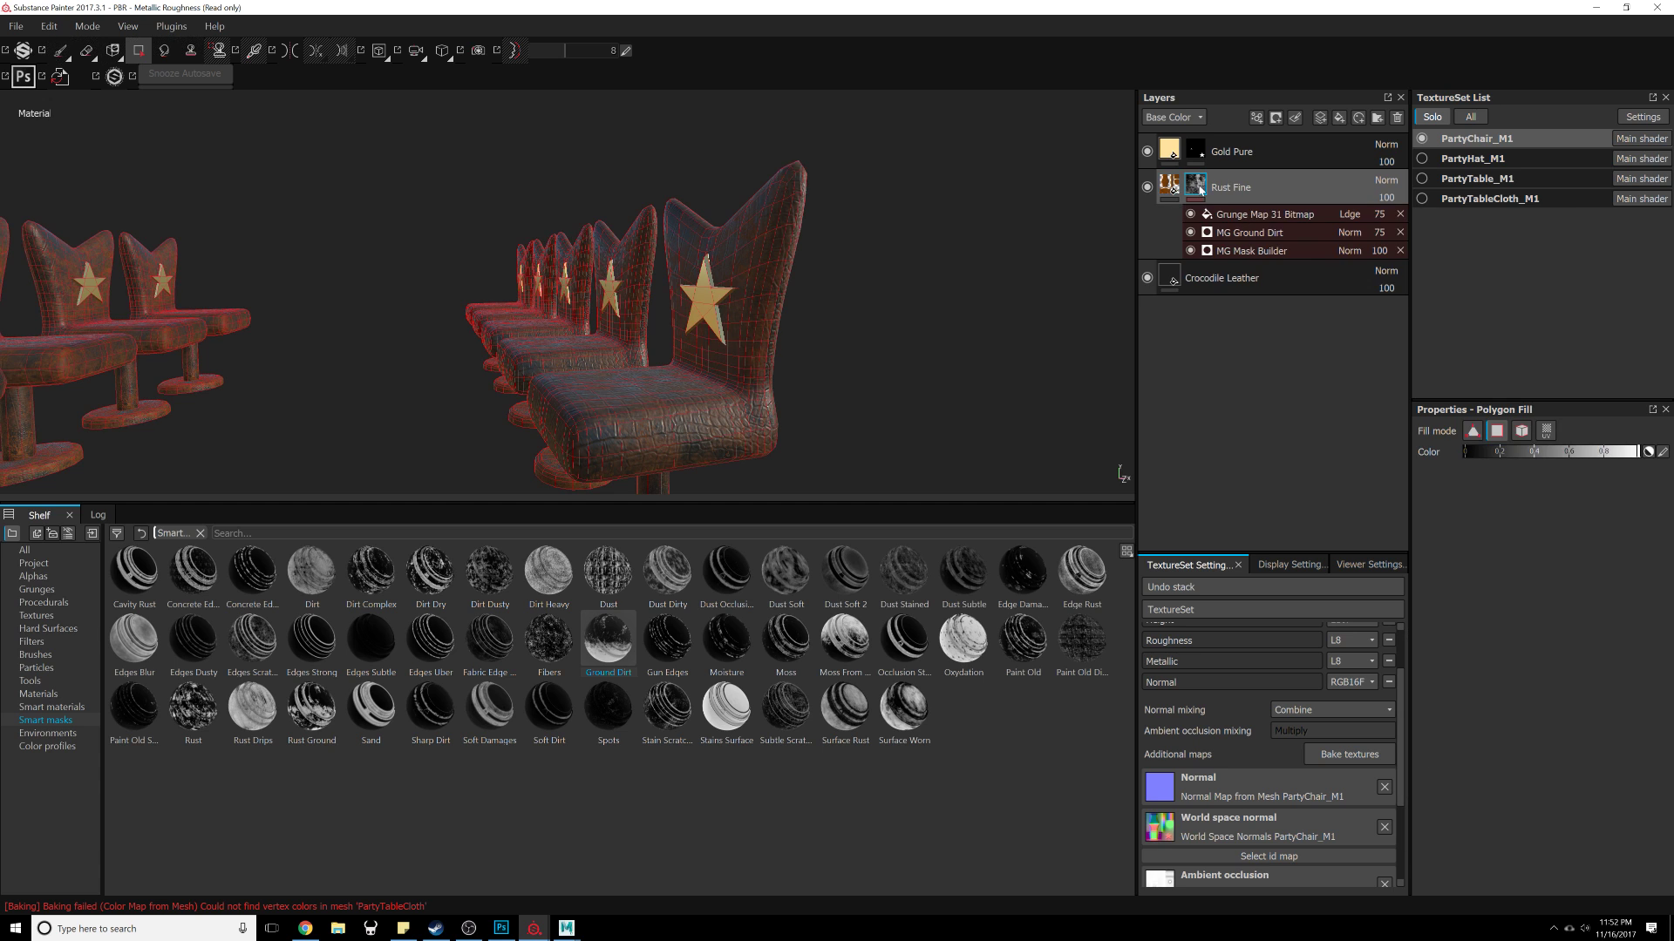
pyautogui.click(1263, 218)
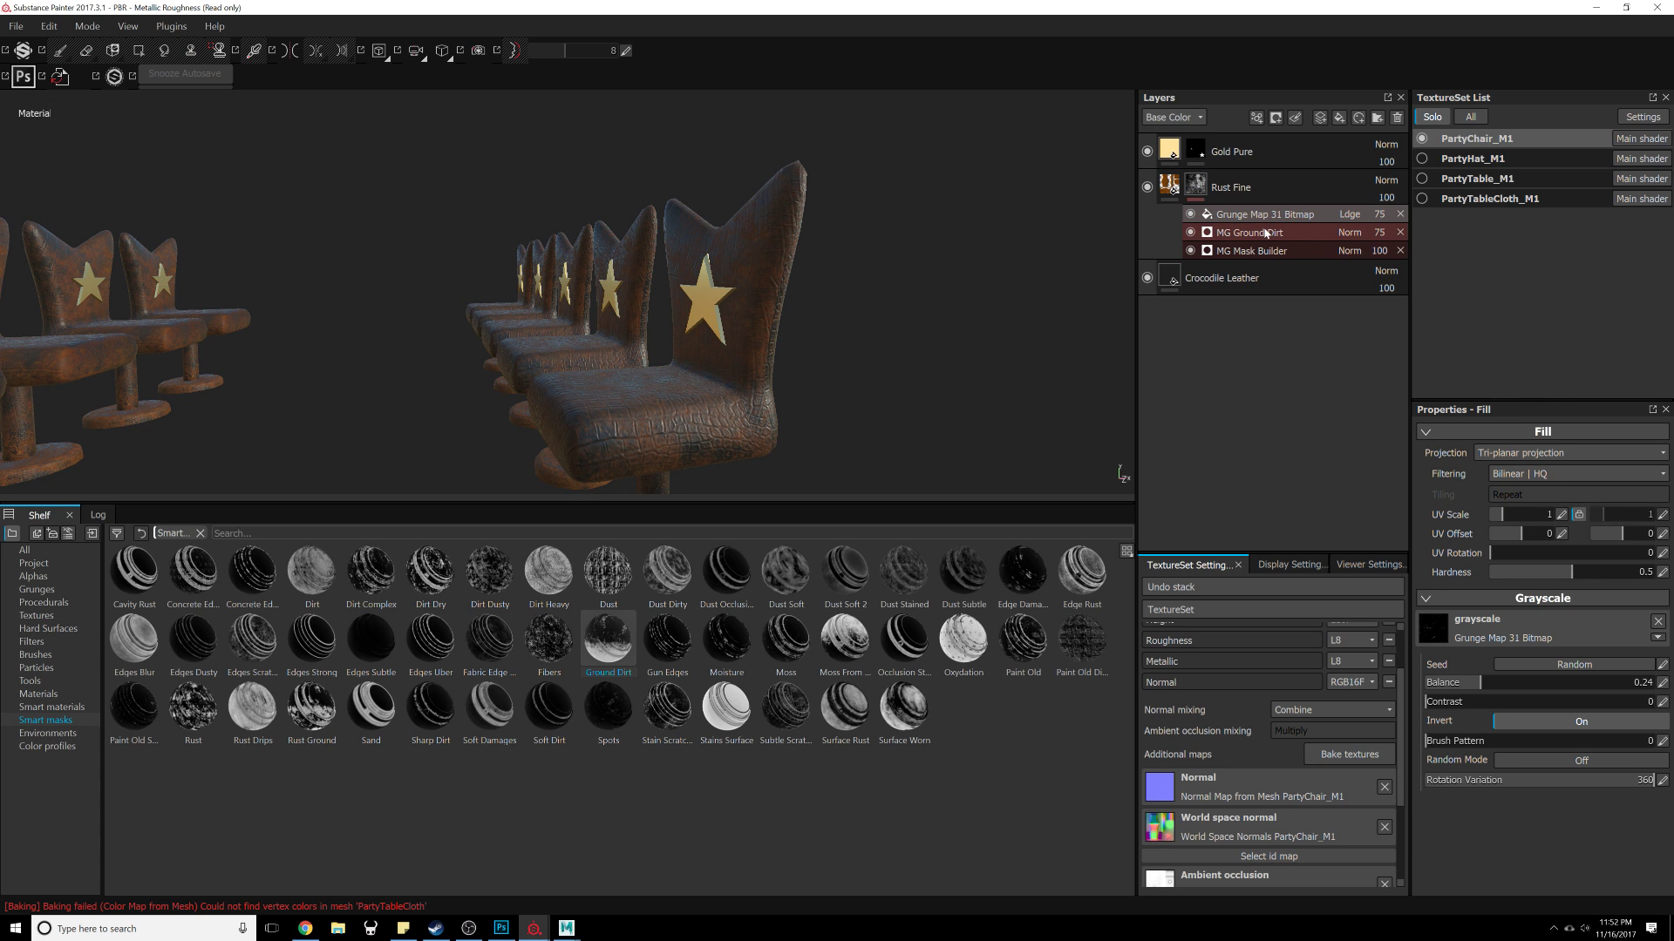
pyautogui.click(1255, 236)
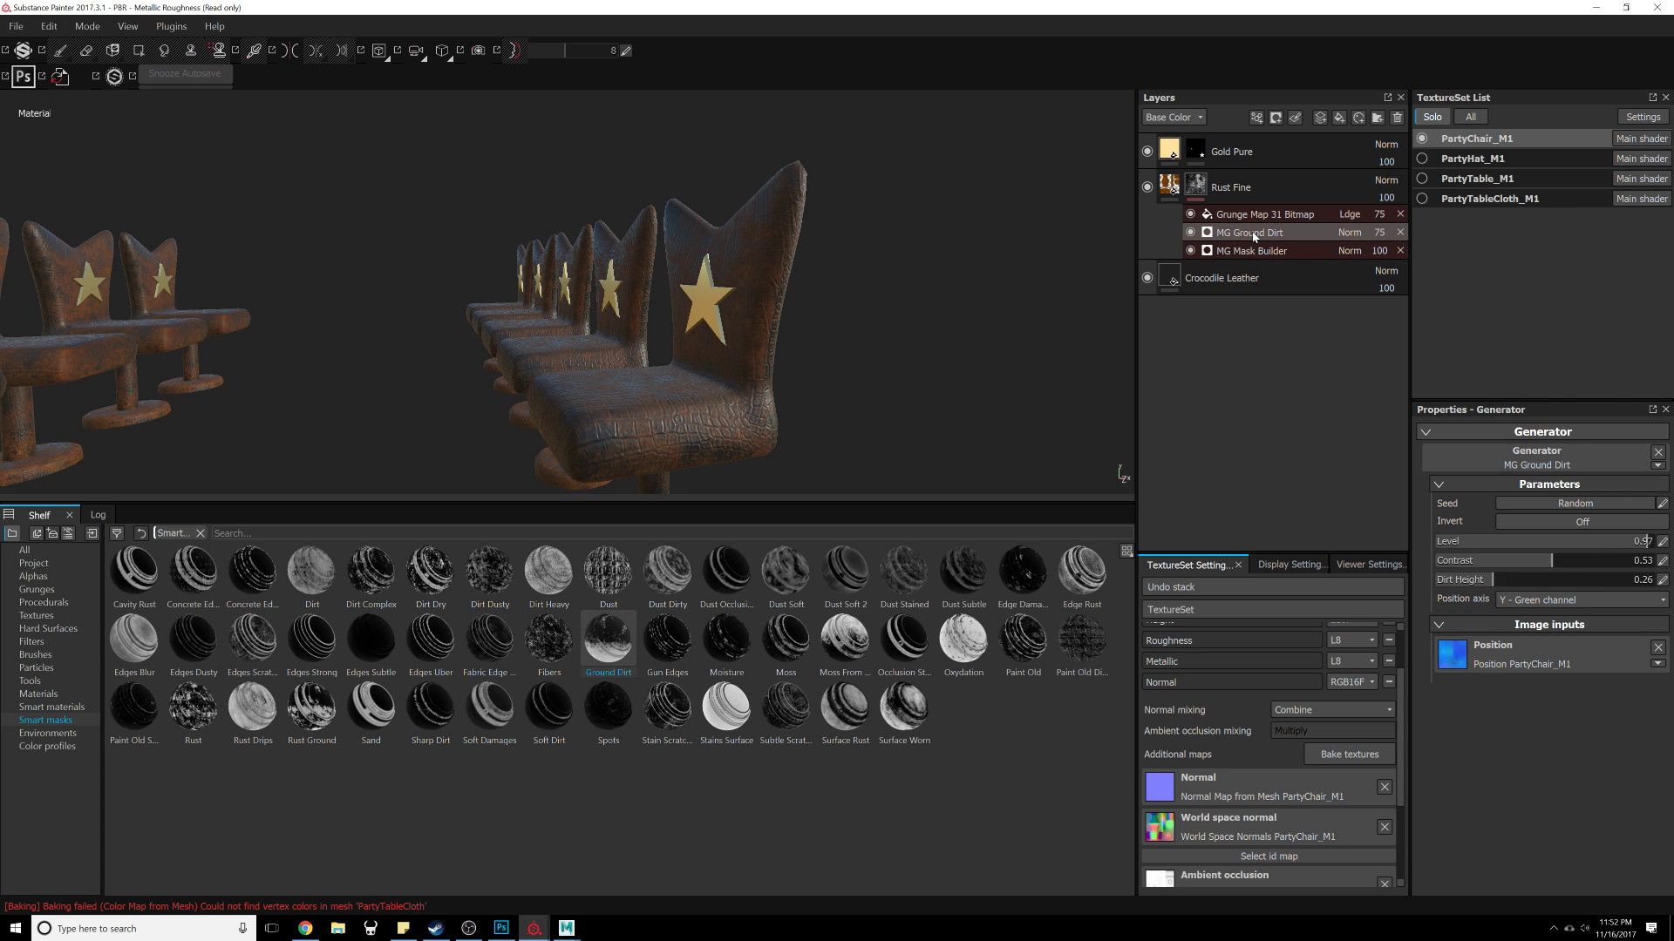
pyautogui.click(1258, 251)
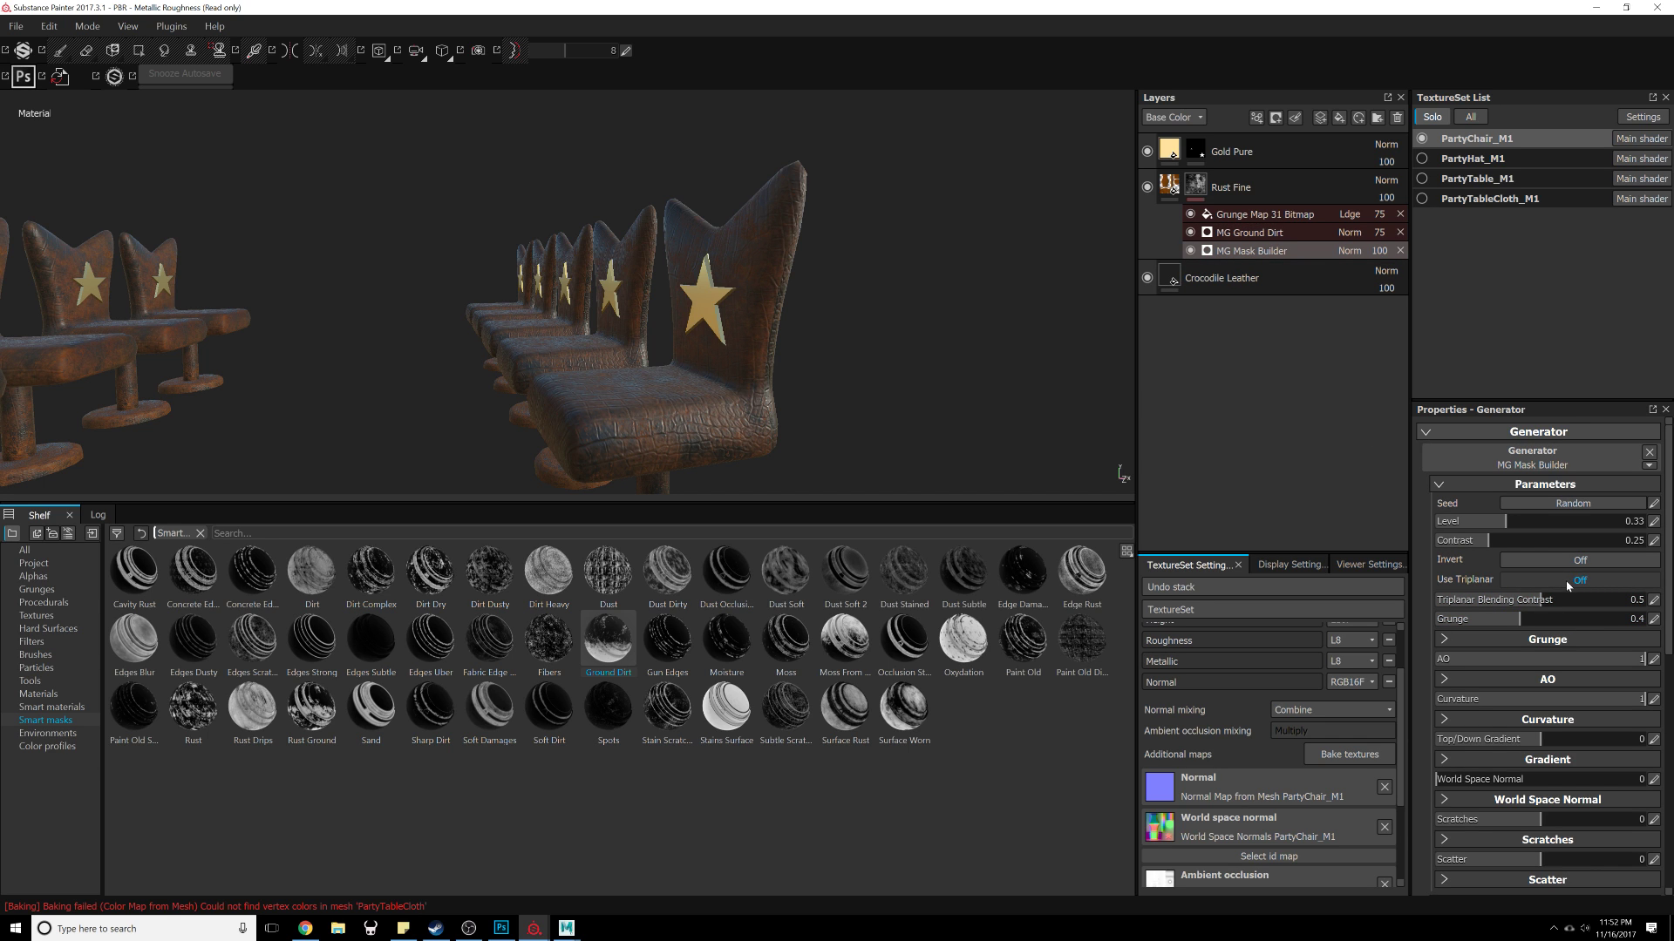
pyautogui.click(1251, 232)
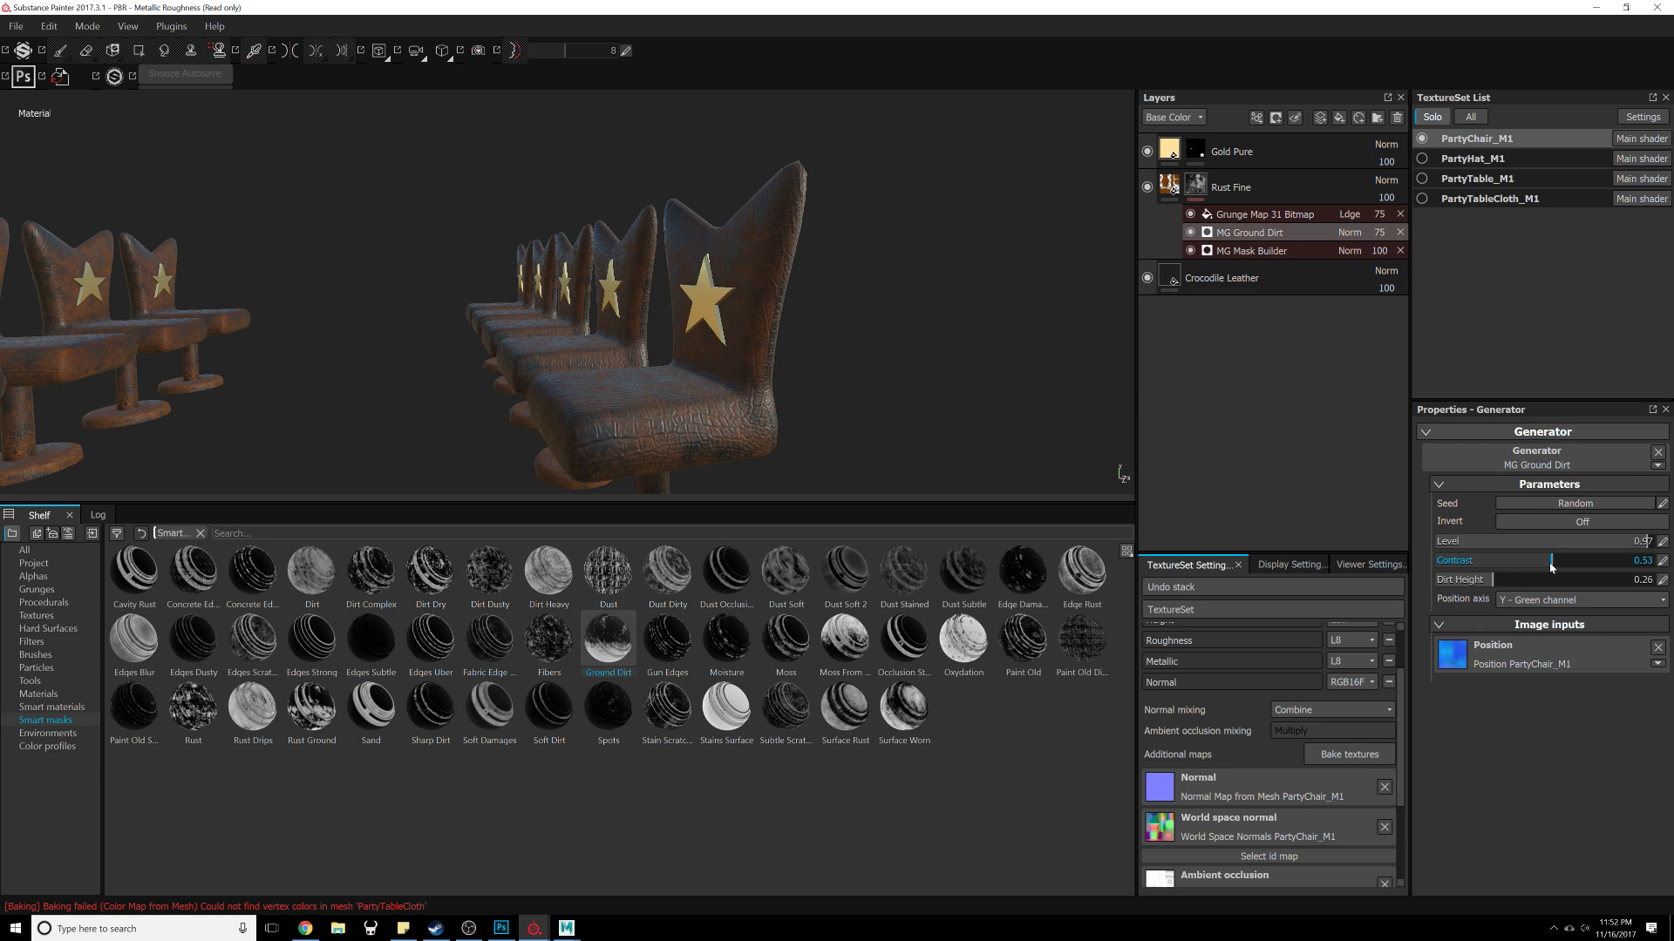
# Step: Set the Crocodile Leather fill's projection to Tri-planar projection
pyautogui.keyDown('alt'); pyautogui.moveTo(941, 287); pyautogui.dragTo(1018, 488, button='right'); pyautogui.keyUp('alt')
pyautogui.keyDown('alt'); pyautogui.moveTo(1018, 488); pyautogui.dragTo(782, 350); pyautogui.keyUp('alt')
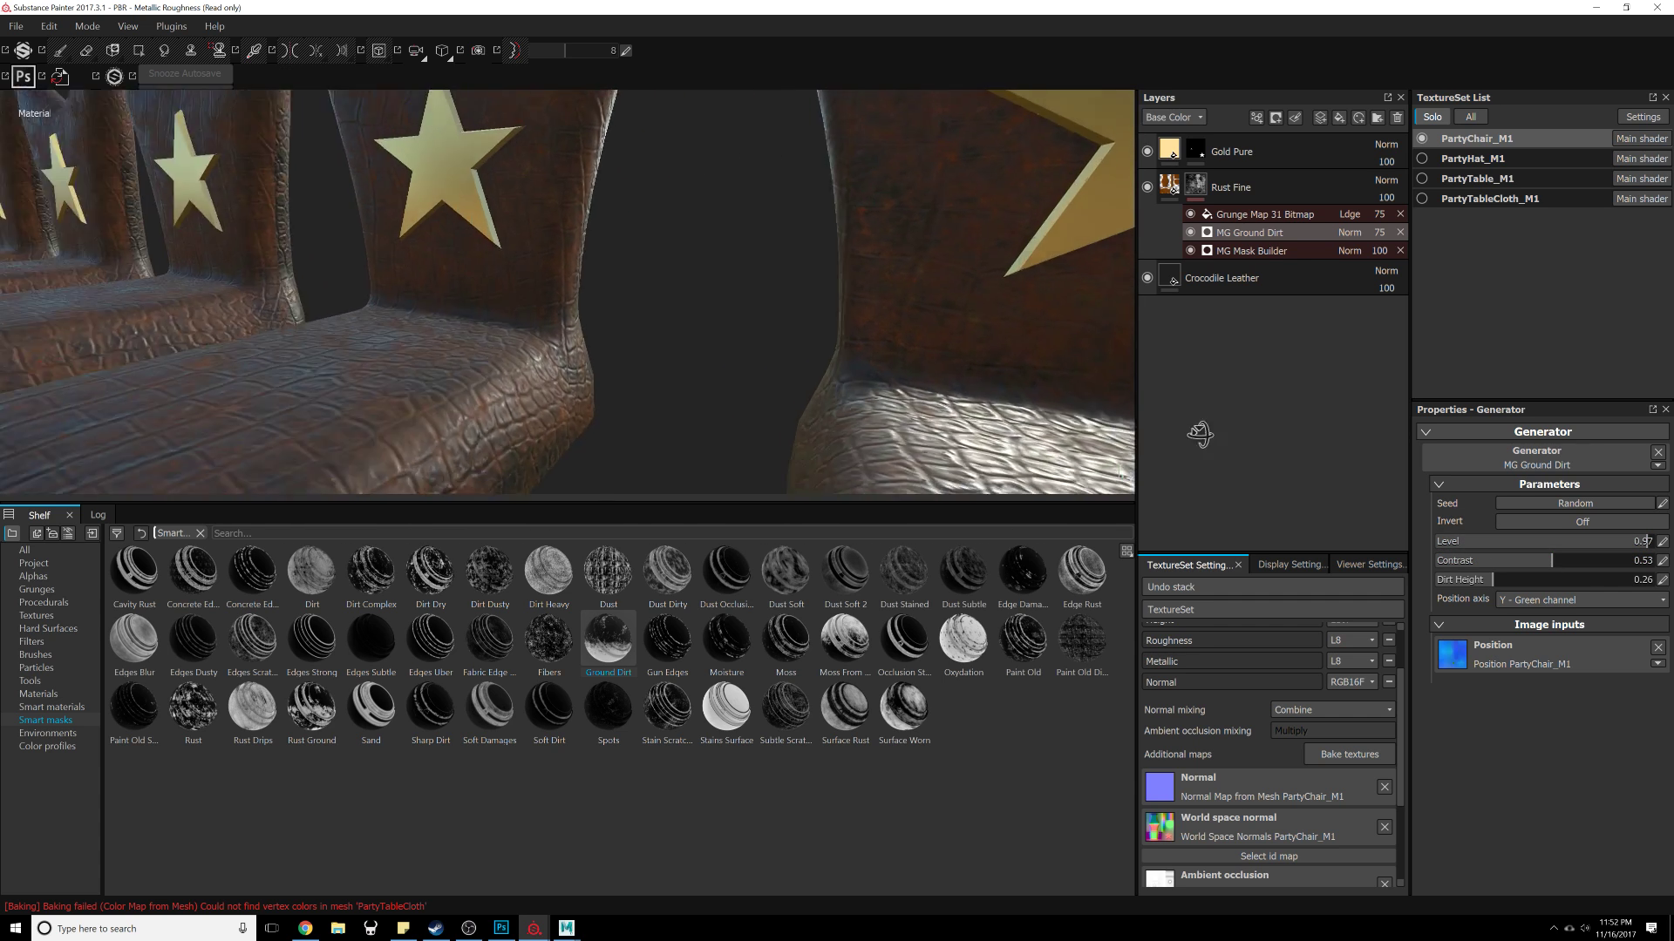
pyautogui.keyDown('alt'); pyautogui.moveTo(939, 335); pyautogui.dragTo(841, 353); pyautogui.keyUp('alt')
pyautogui.click(1168, 278)
pyautogui.keyDown('alt'); pyautogui.moveTo(709, 317); pyautogui.dragTo(836, 288); pyautogui.keyUp('alt')
pyautogui.click(1528, 453)
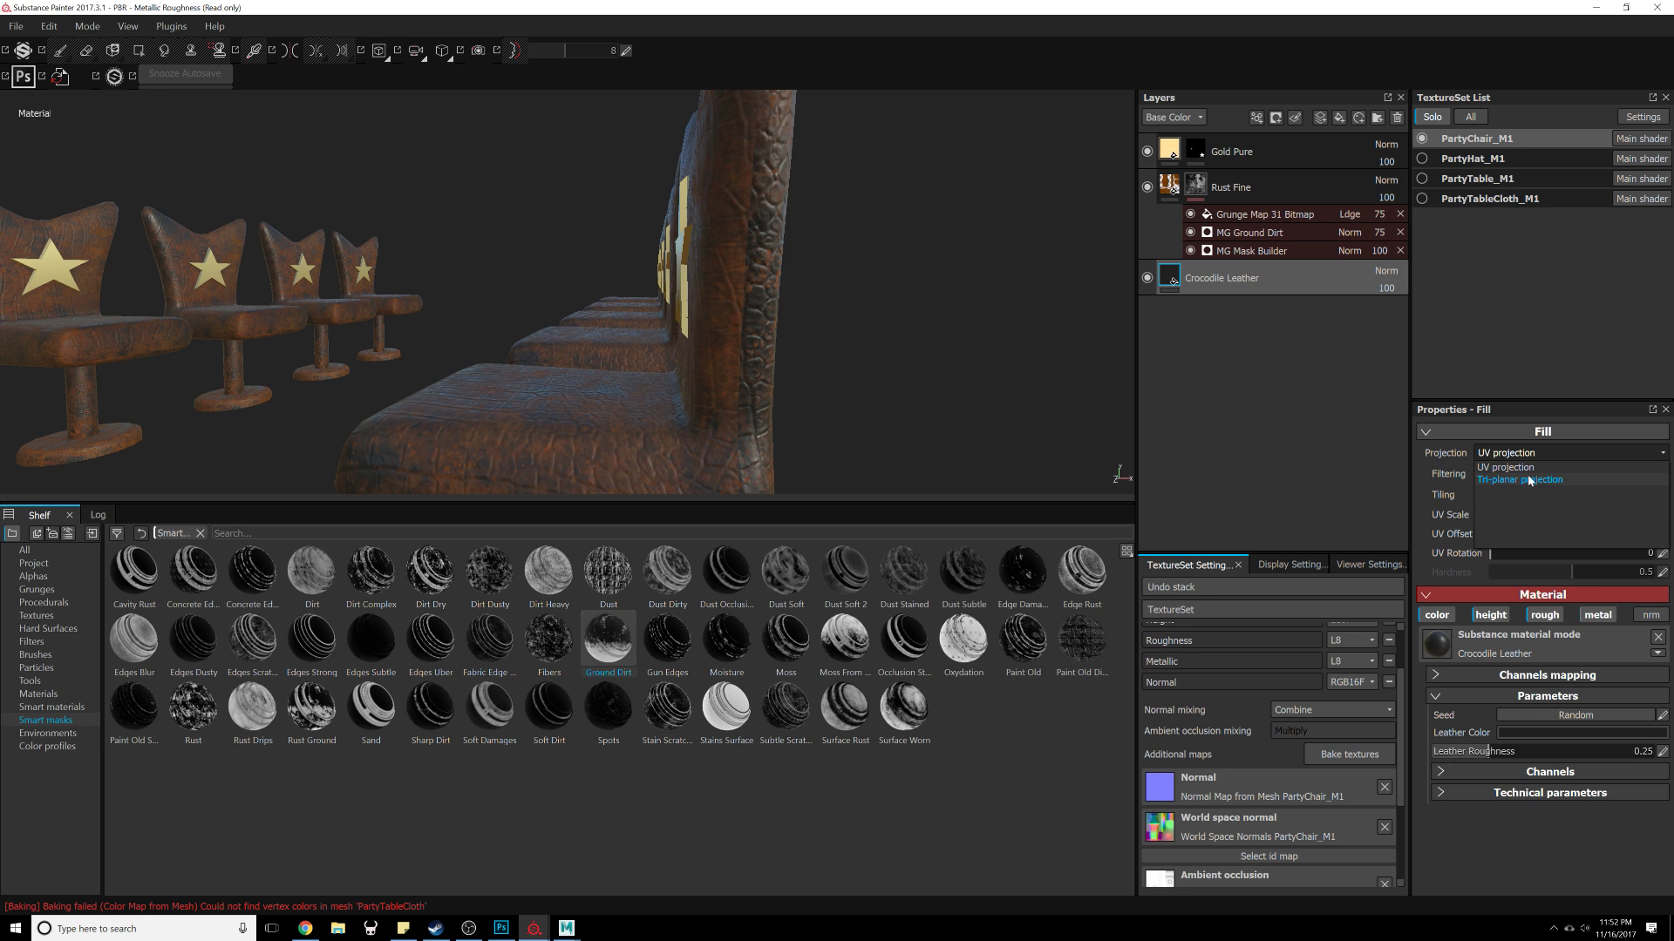
pyautogui.click(1529, 479)
# Step: Set the Crocodile Leather fill's UV scale to 6 in both directions
pyautogui.keyDown('alt'); pyautogui.moveTo(955, 276); pyautogui.dragTo(742, 389); pyautogui.keyUp('alt')
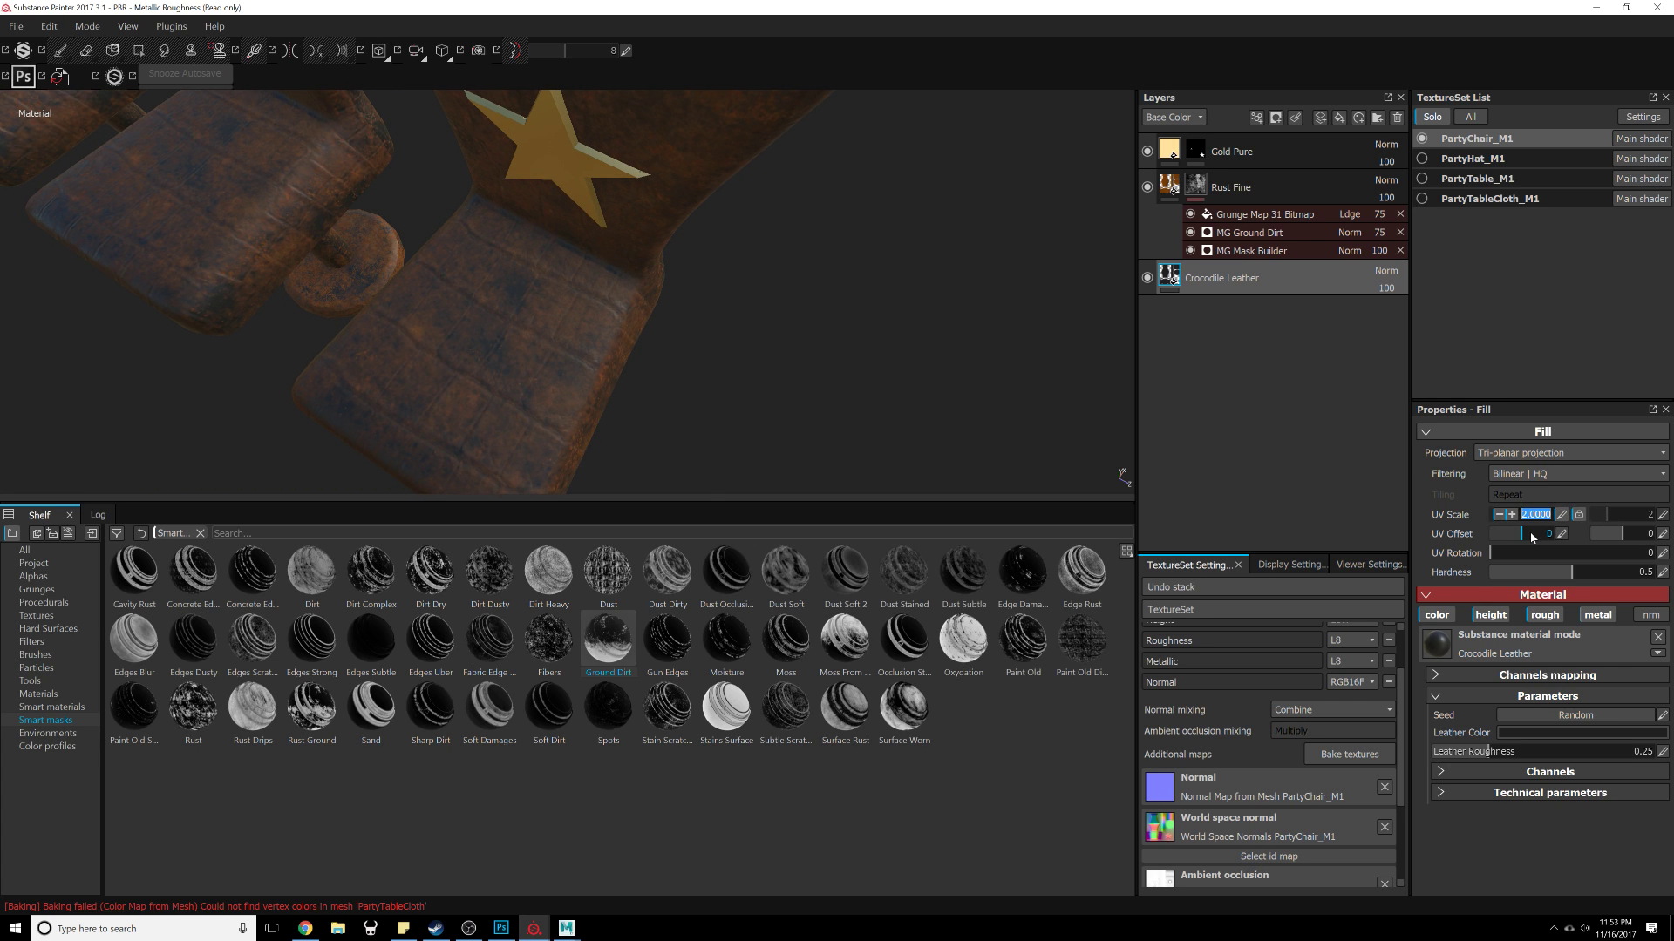
pyautogui.keyDown('alt'); pyautogui.moveTo(642, 260); pyautogui.dragTo(760, 233, button='right'); pyautogui.keyUp('alt')
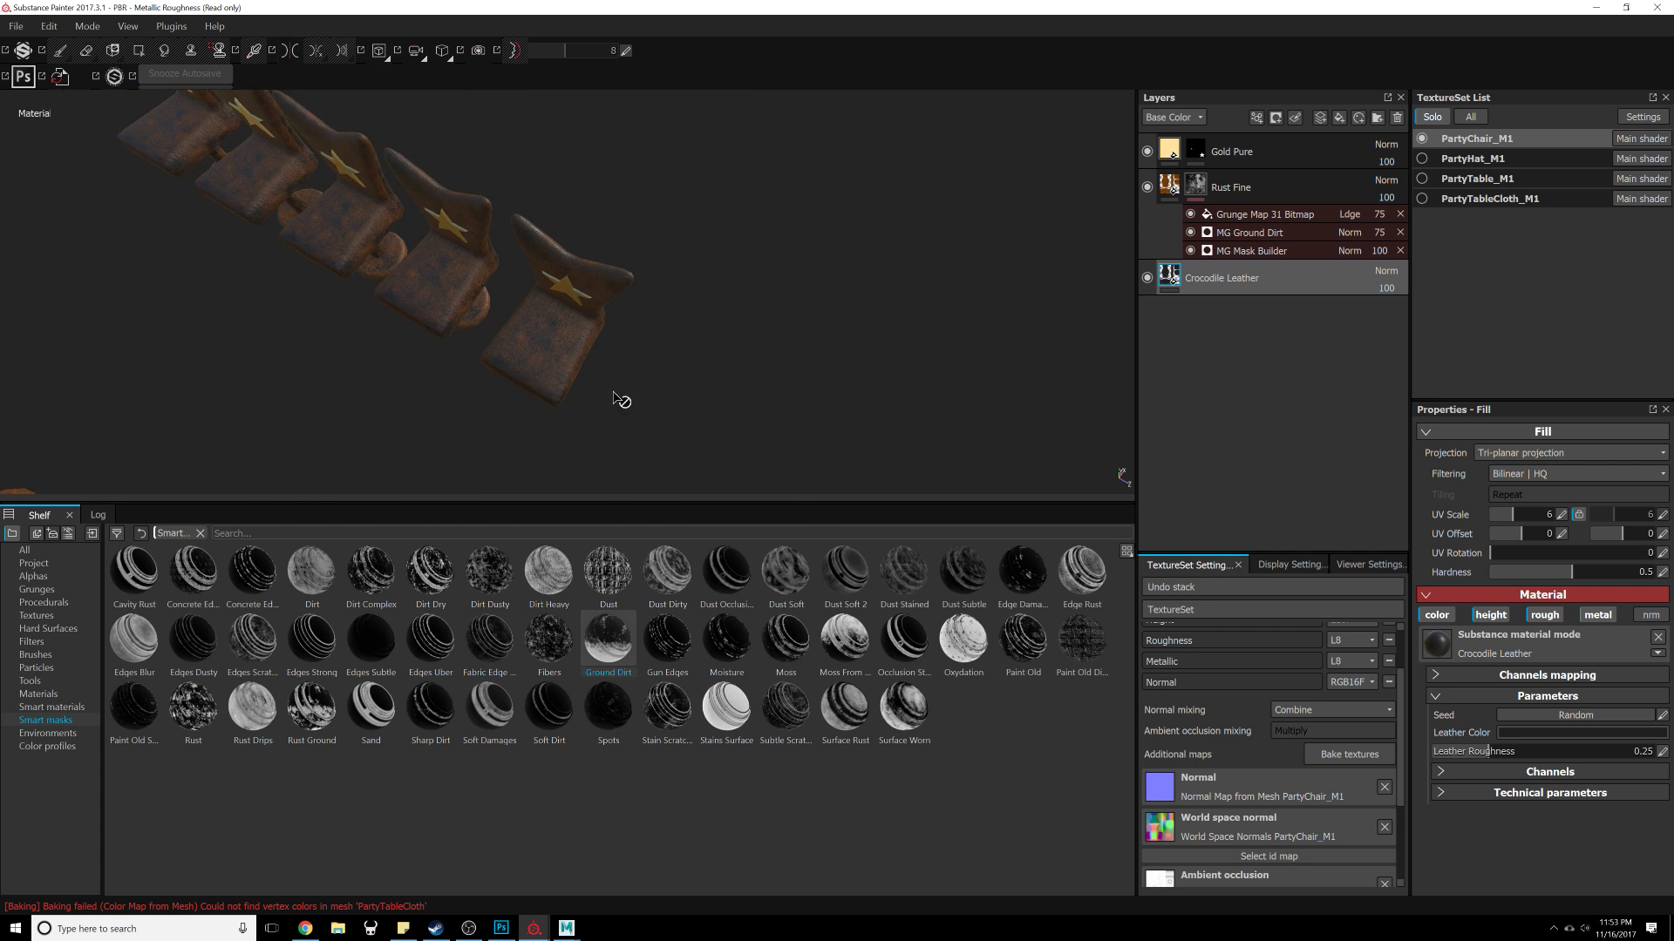
pyautogui.keyDown('alt'); pyautogui.moveTo(620, 399); pyautogui.dragTo(399, 262); pyautogui.keyUp('alt')
pyautogui.keyDown('alt'); pyautogui.moveTo(399, 262); pyautogui.dragTo(677, 678, button='right'); pyautogui.keyUp('alt')
pyautogui.keyDown('alt'); pyautogui.moveTo(593, 340); pyautogui.dragTo(916, 335); pyautogui.keyUp('alt')
# Step: Set the Rust Fine layer's rust color to a darker brown (R 0.216, G 0.119, B 0.000)
pyautogui.click(1223, 180)
pyautogui.press('4')
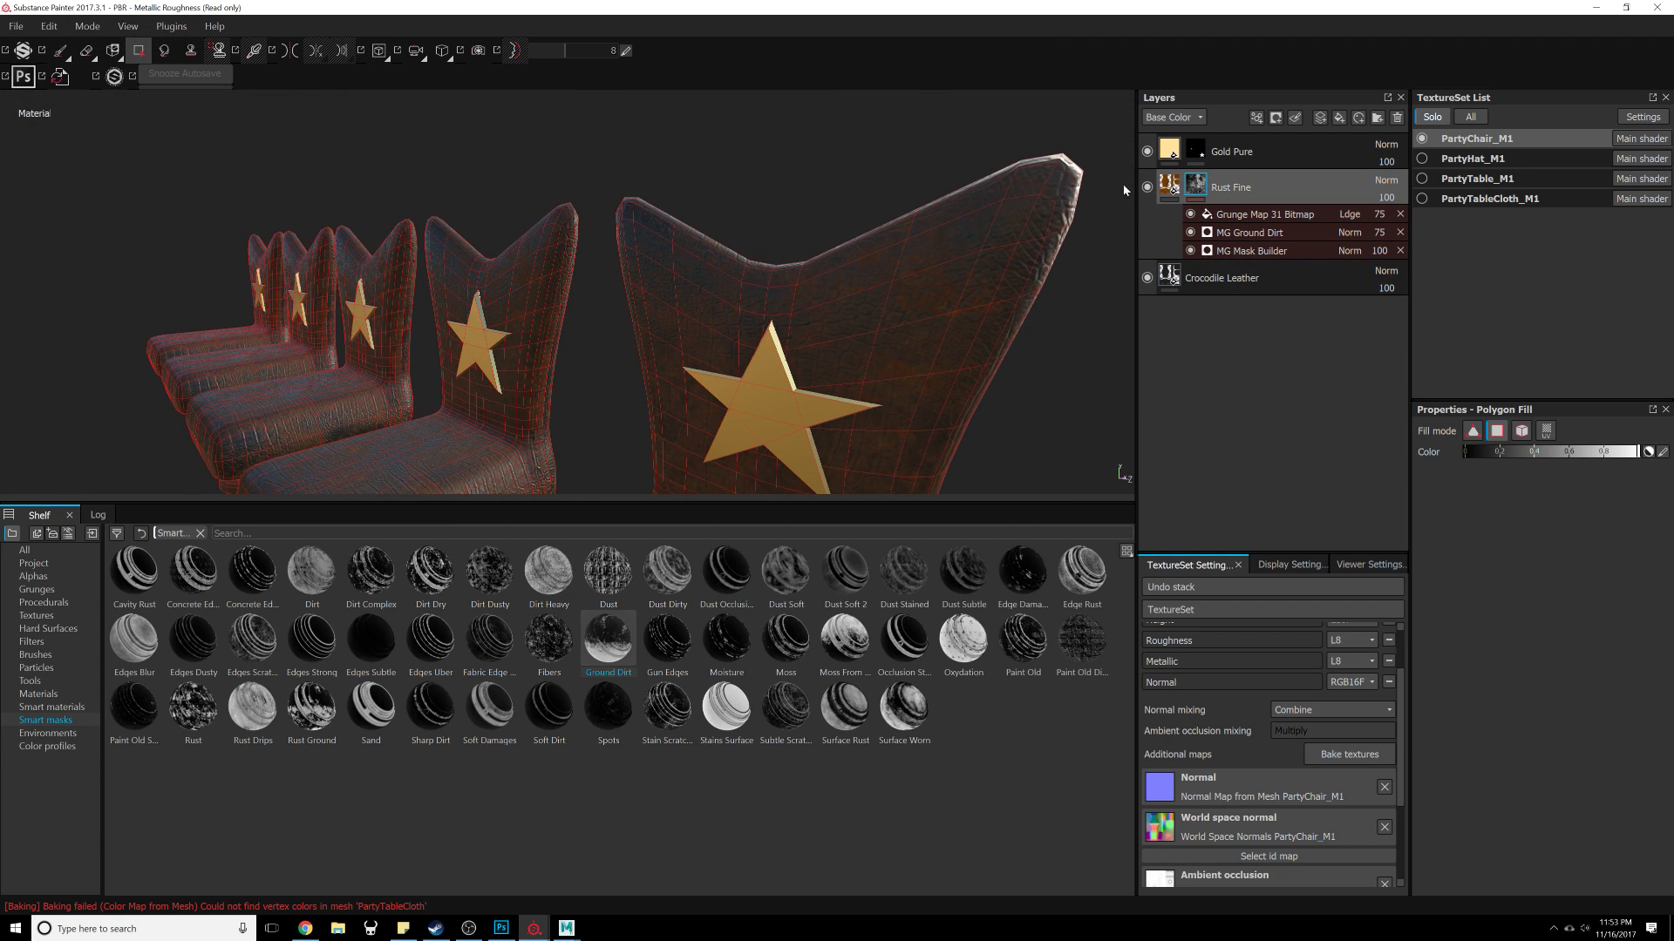
pyautogui.click(1166, 184)
pyautogui.keyDown('alt'); pyautogui.moveTo(1009, 303); pyautogui.dragTo(730, 189, button='middle'); pyautogui.keyUp('alt')
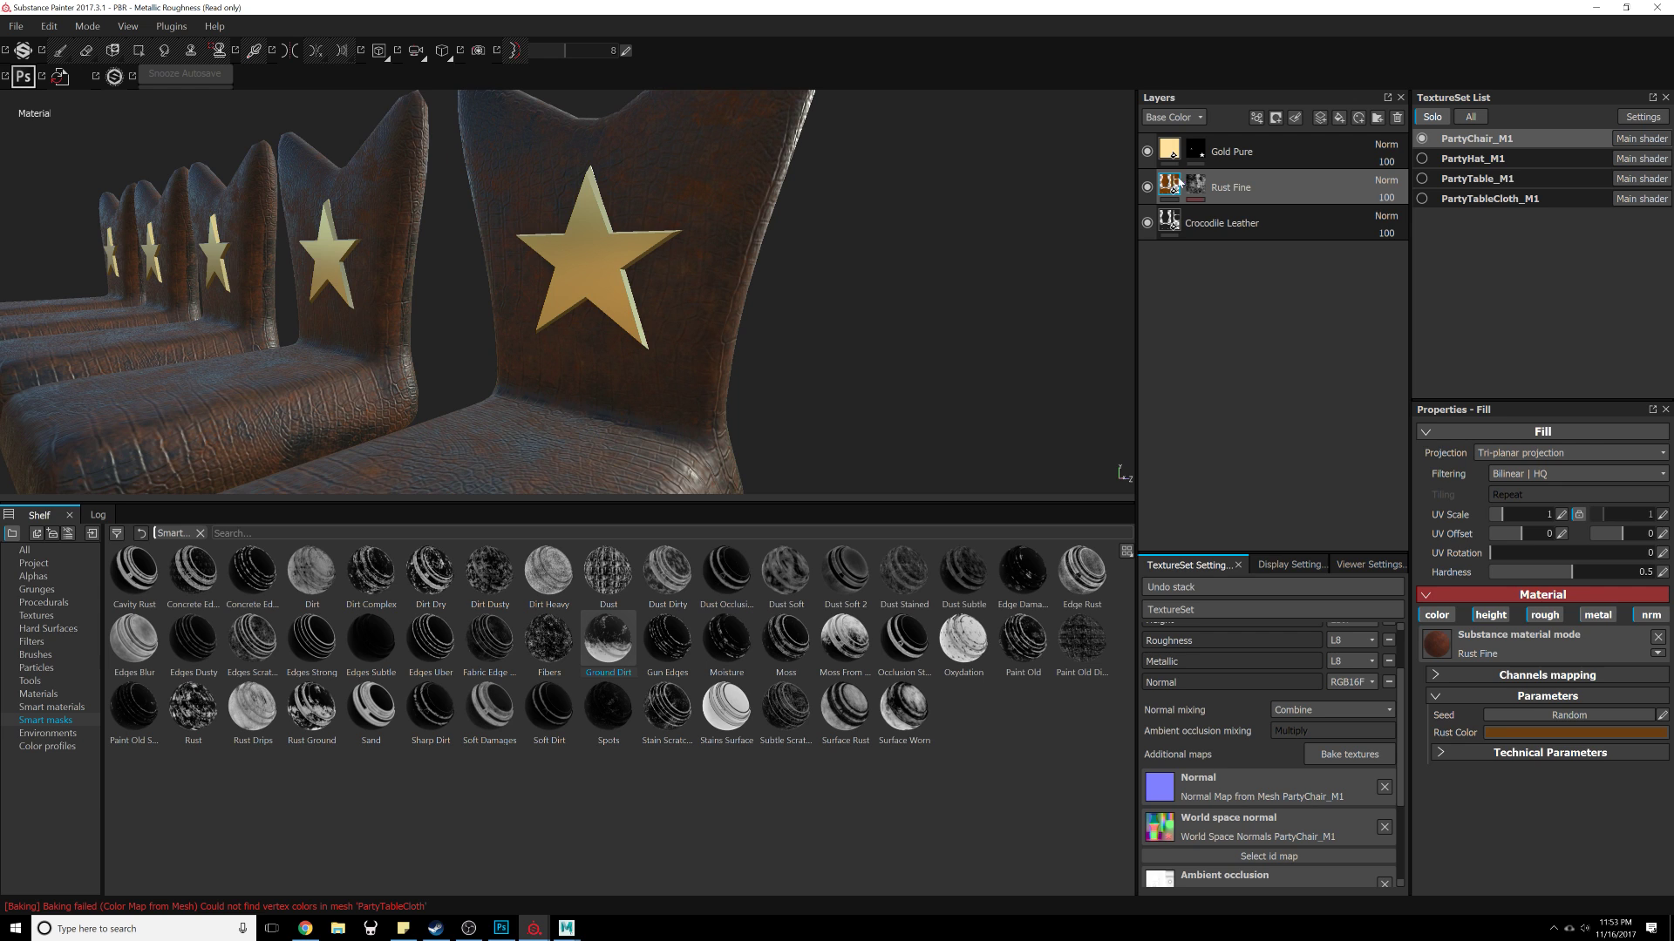
pyautogui.click(1531, 733)
pyautogui.moveTo(1561, 809)
pyautogui.mouseDown()
pyautogui.moveTo(1518, 788)
pyautogui.moveTo(1538, 791)
pyautogui.mouseUp()
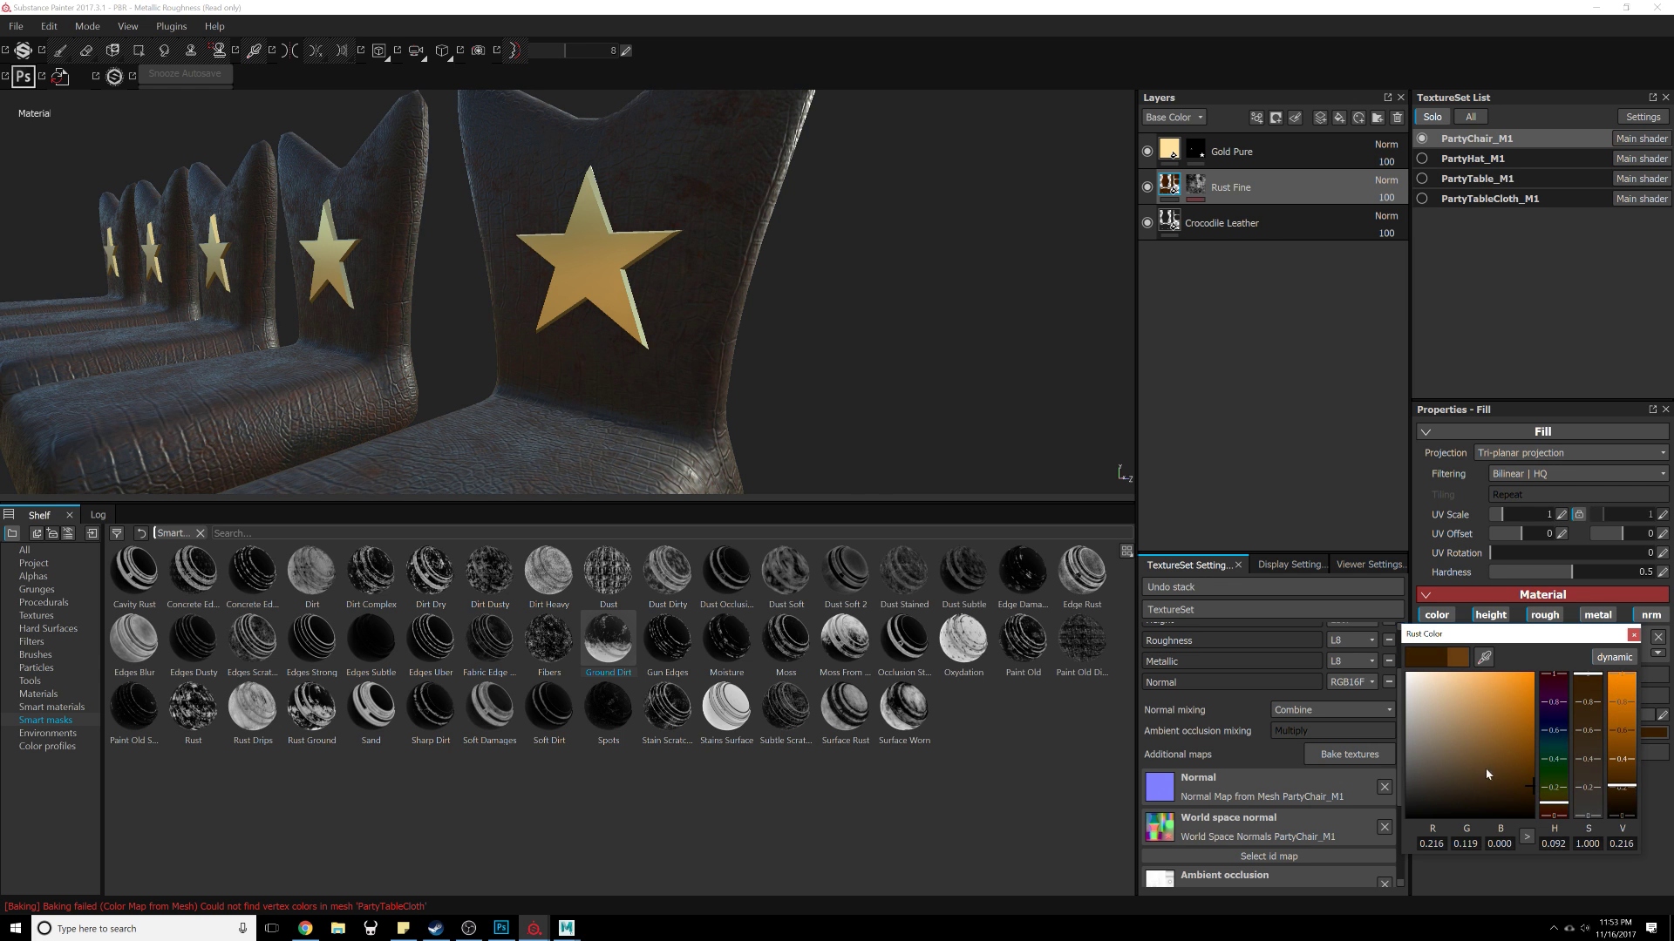
# Step: Move the Rust Fine layer above the Gold Pure layer so rust covers the stars
pyautogui.keyDown('alt'); pyautogui.moveTo(776, 408); pyautogui.dragTo(691, 417); pyautogui.keyUp('alt')
pyautogui.moveTo(1249, 186); pyautogui.dragTo(1287, 144)
pyautogui.keyDown('alt'); pyautogui.moveTo(889, 310); pyautogui.dragTo(772, 337); pyautogui.keyUp('alt')
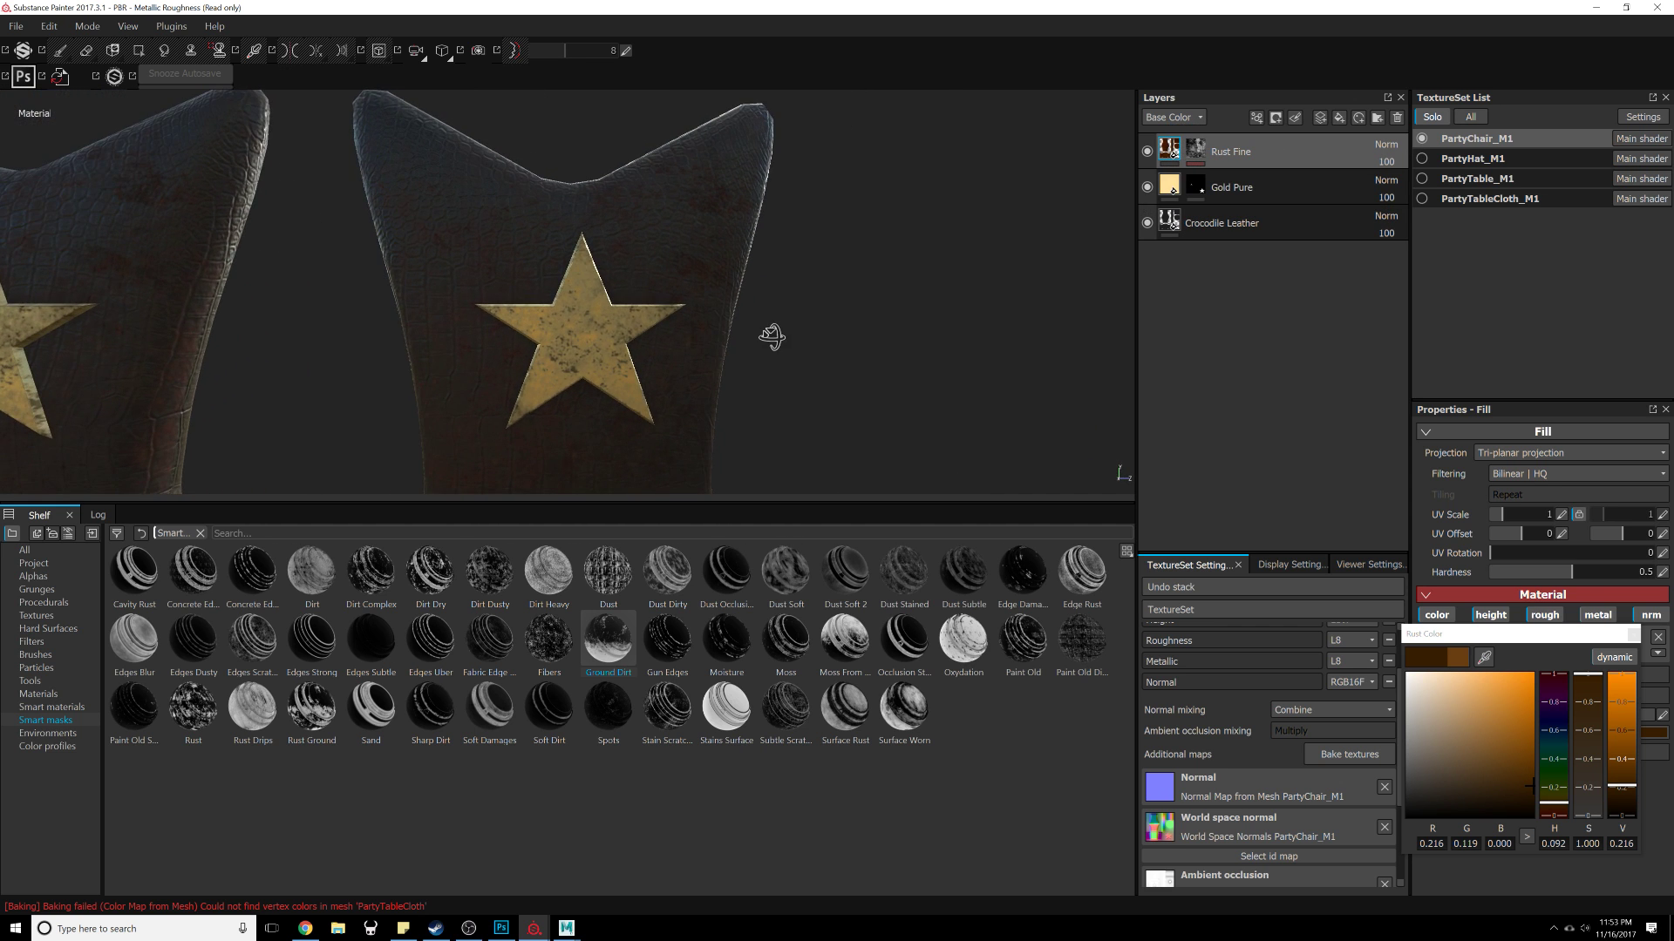
pyautogui.keyDown('alt'); pyautogui.moveTo(603, 314); pyautogui.dragTo(941, 322); pyautogui.keyUp('alt')
pyautogui.scroll(5, 641, 325)
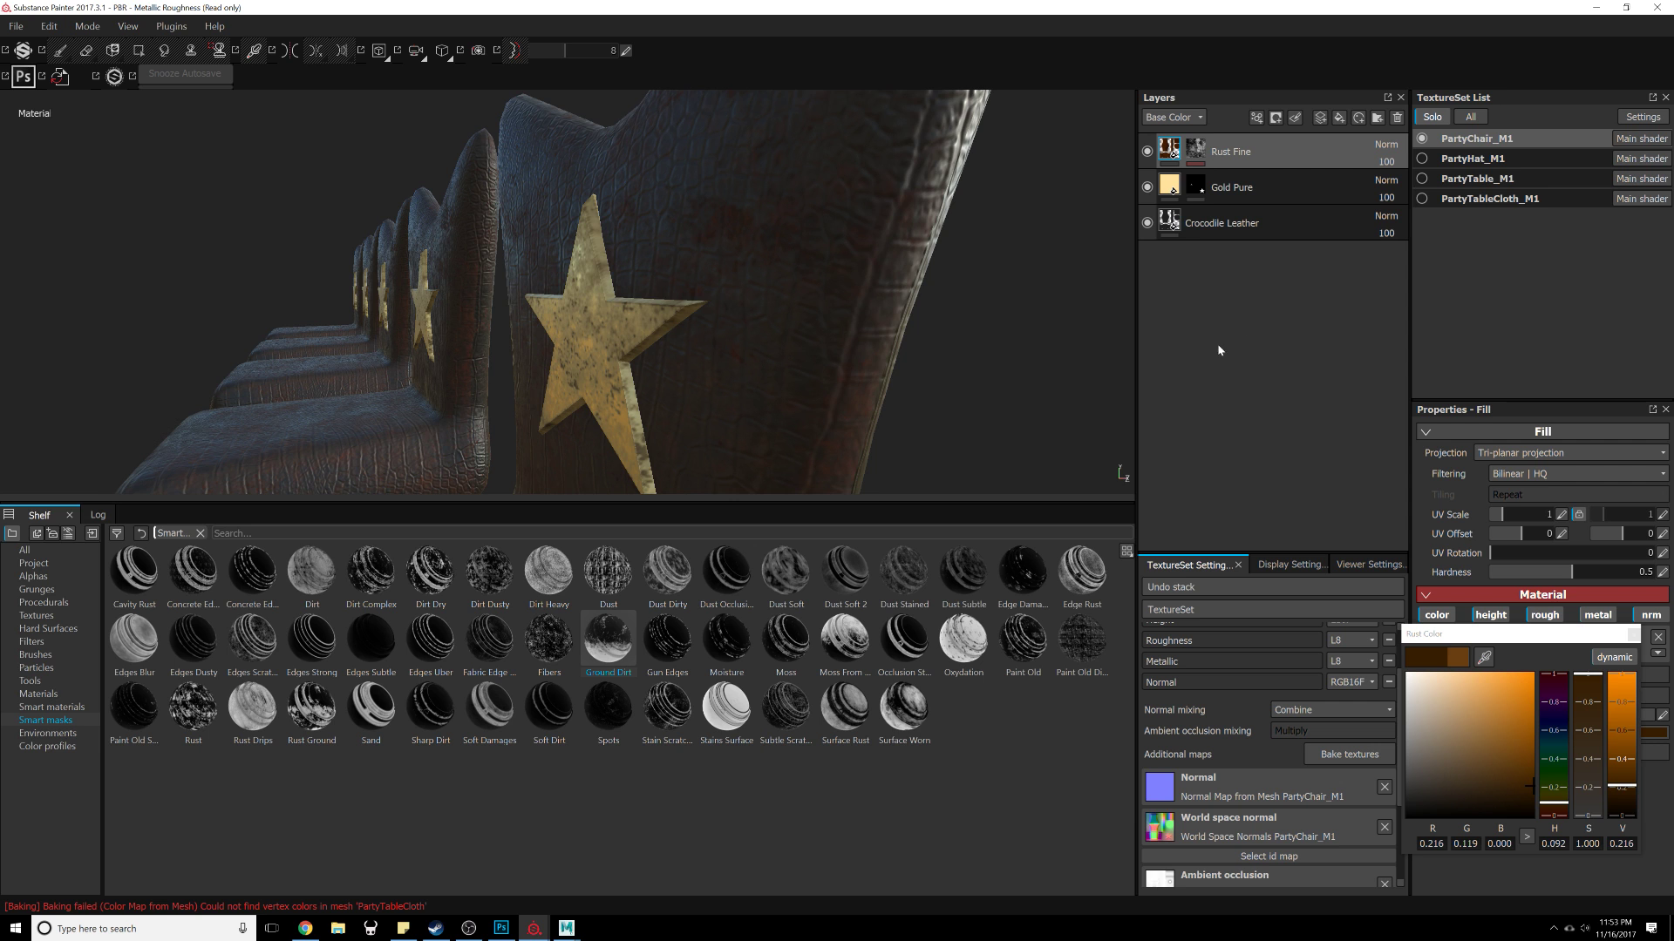
pyautogui.keyDown('alt'); pyautogui.moveTo(1046, 371); pyautogui.dragTo(760, 386); pyautogui.keyUp('alt')
pyautogui.keyDown('alt'); pyautogui.moveTo(760, 386); pyautogui.dragTo(588, 349, button='right'); pyautogui.keyUp('alt')
pyautogui.keyDown('alt'); pyautogui.moveTo(588, 349); pyautogui.dragTo(841, 298); pyautogui.keyUp('alt')
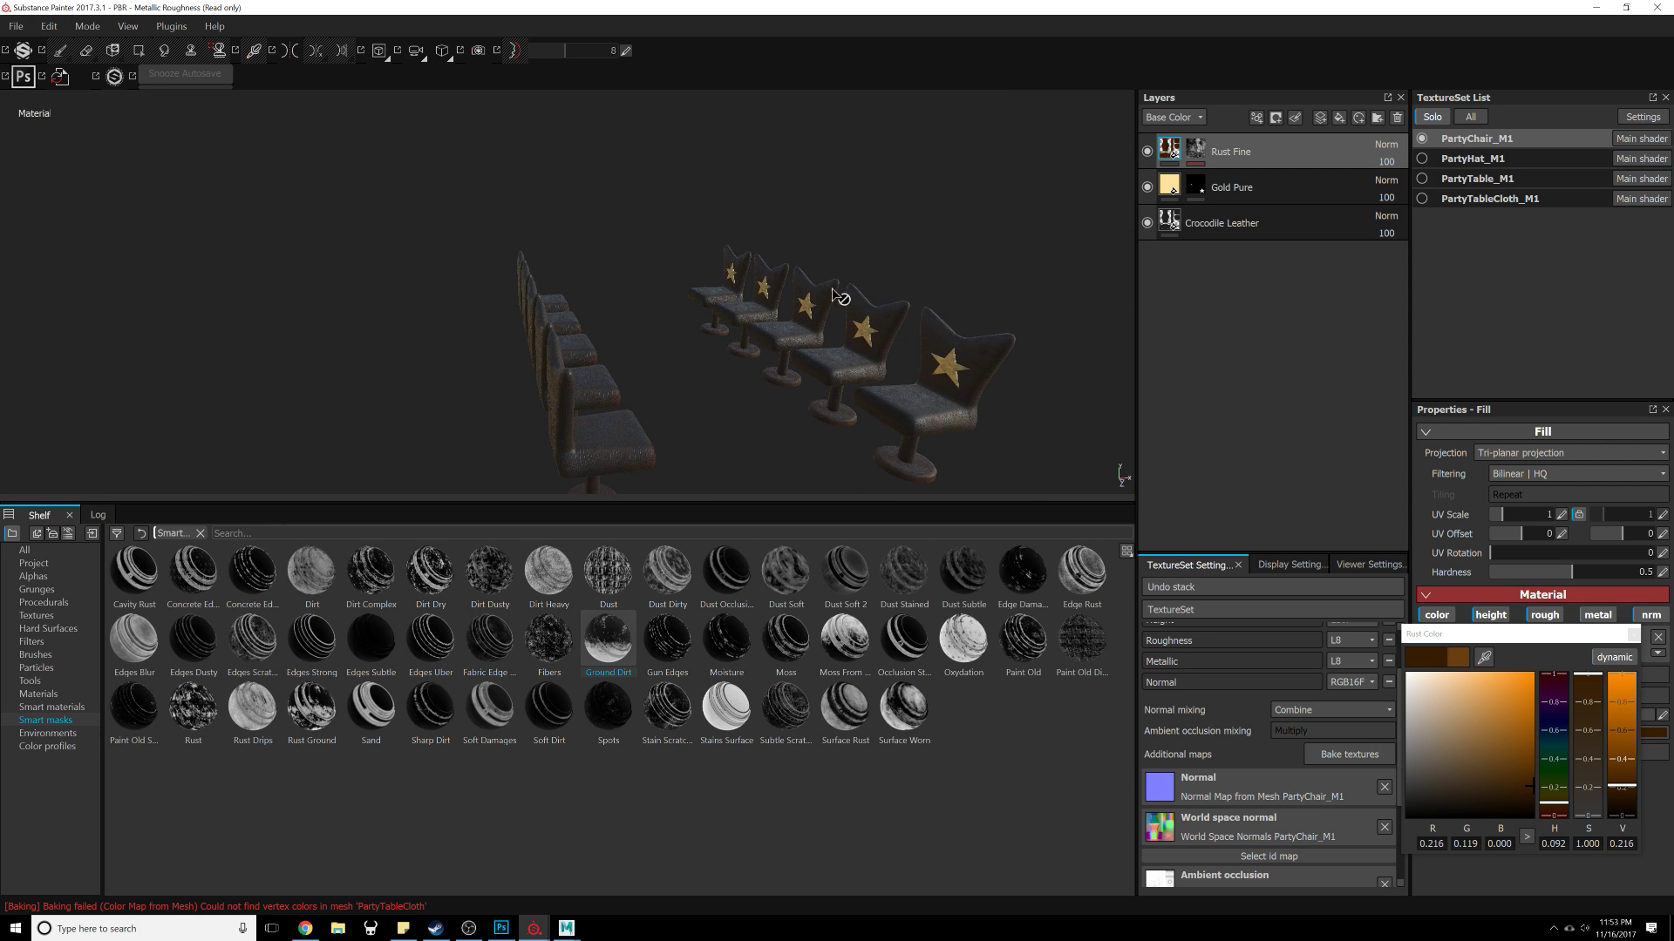
# Step: Show only the PartyTable texture set in the viewport
pyautogui.click(1462, 166)
pyautogui.click(1421, 139)
pyautogui.click(1421, 159)
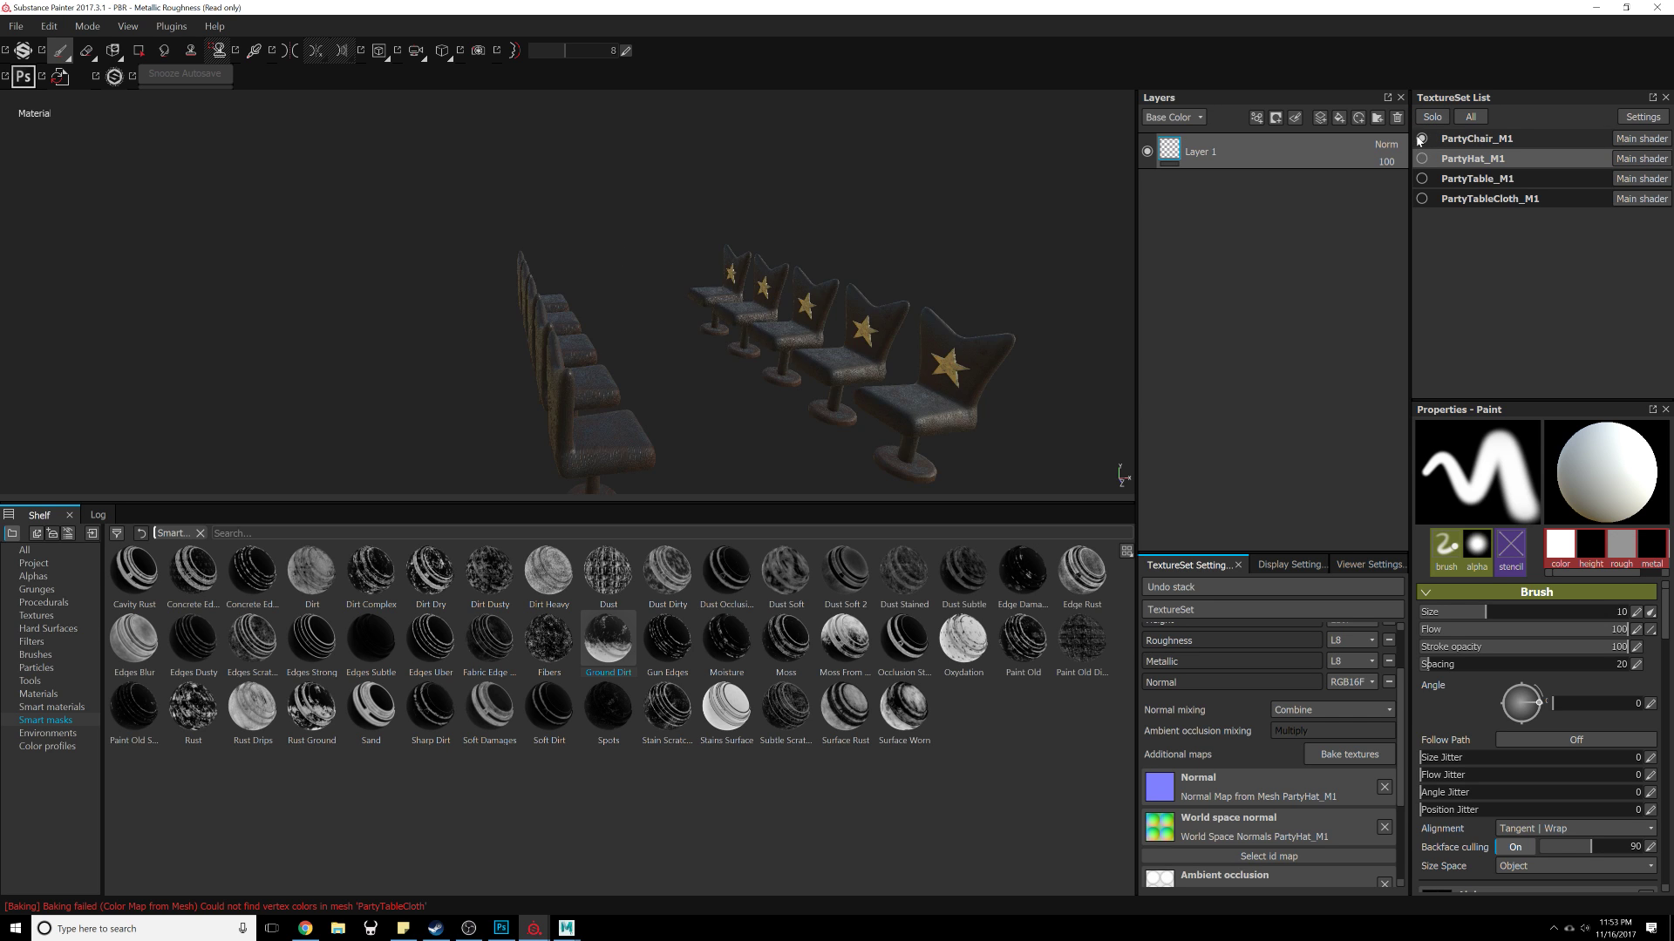
pyautogui.click(1421, 140)
pyautogui.click(1421, 159)
pyautogui.keyDown('alt'); pyautogui.moveTo(663, 270); pyautogui.dragTo(760, 321); pyautogui.keyUp('alt')
pyautogui.click(1420, 159)
pyautogui.click(1420, 178)
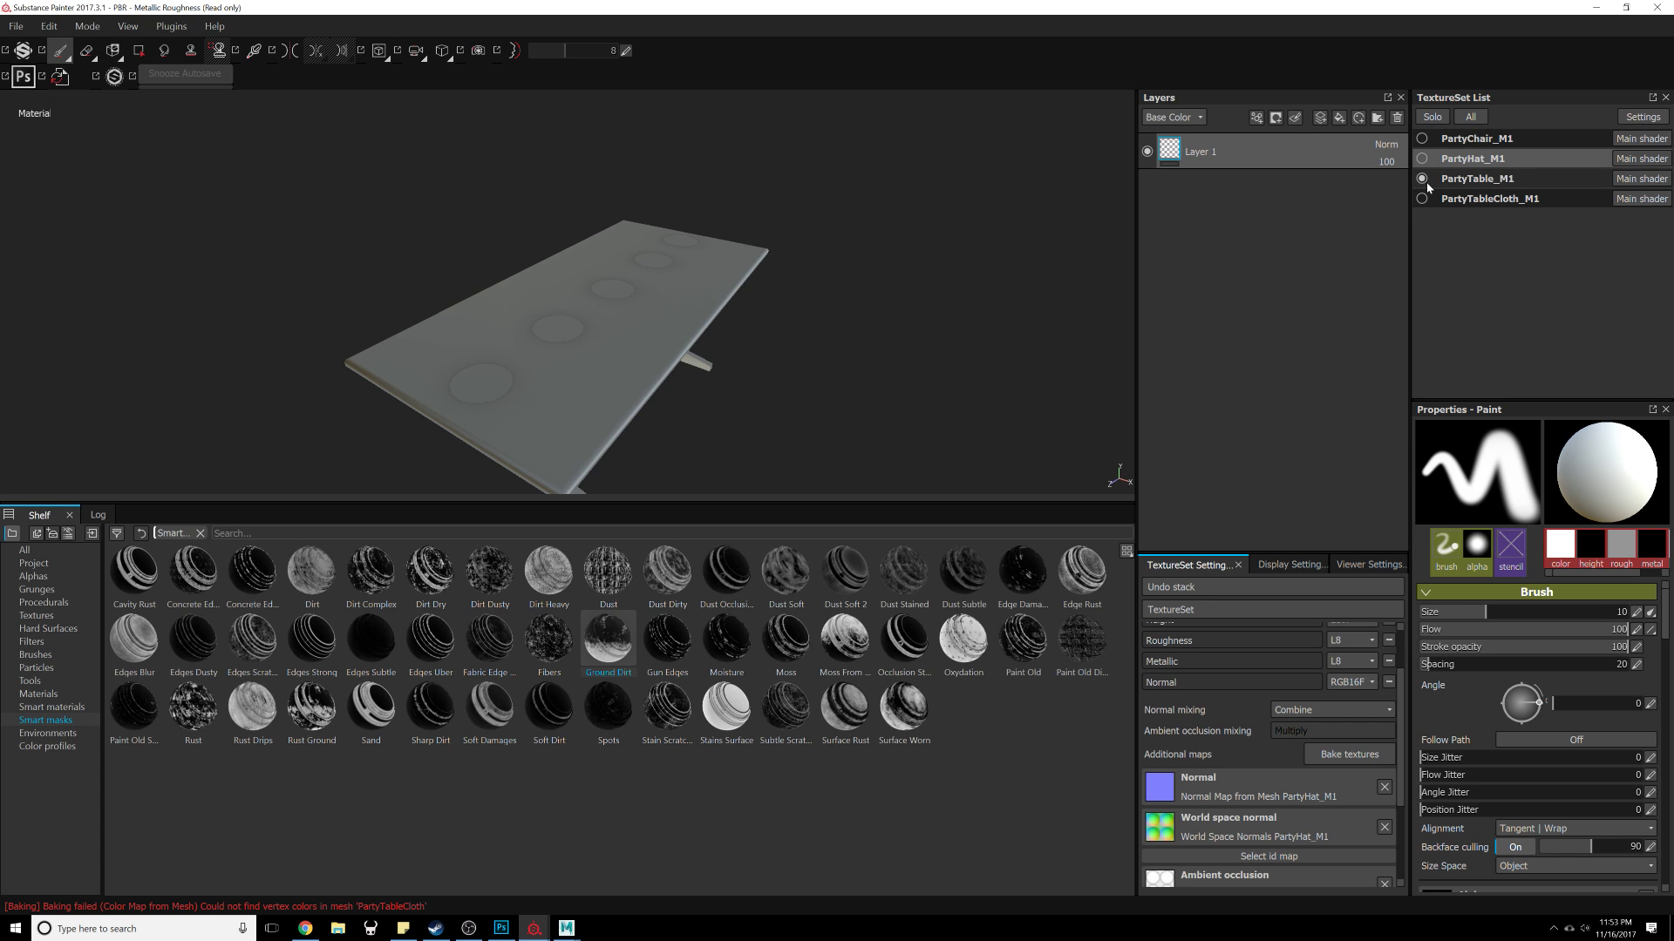
pyautogui.keyDown('alt'); pyautogui.moveTo(872, 331); pyautogui.dragTo(623, 331); pyautogui.keyUp('alt')
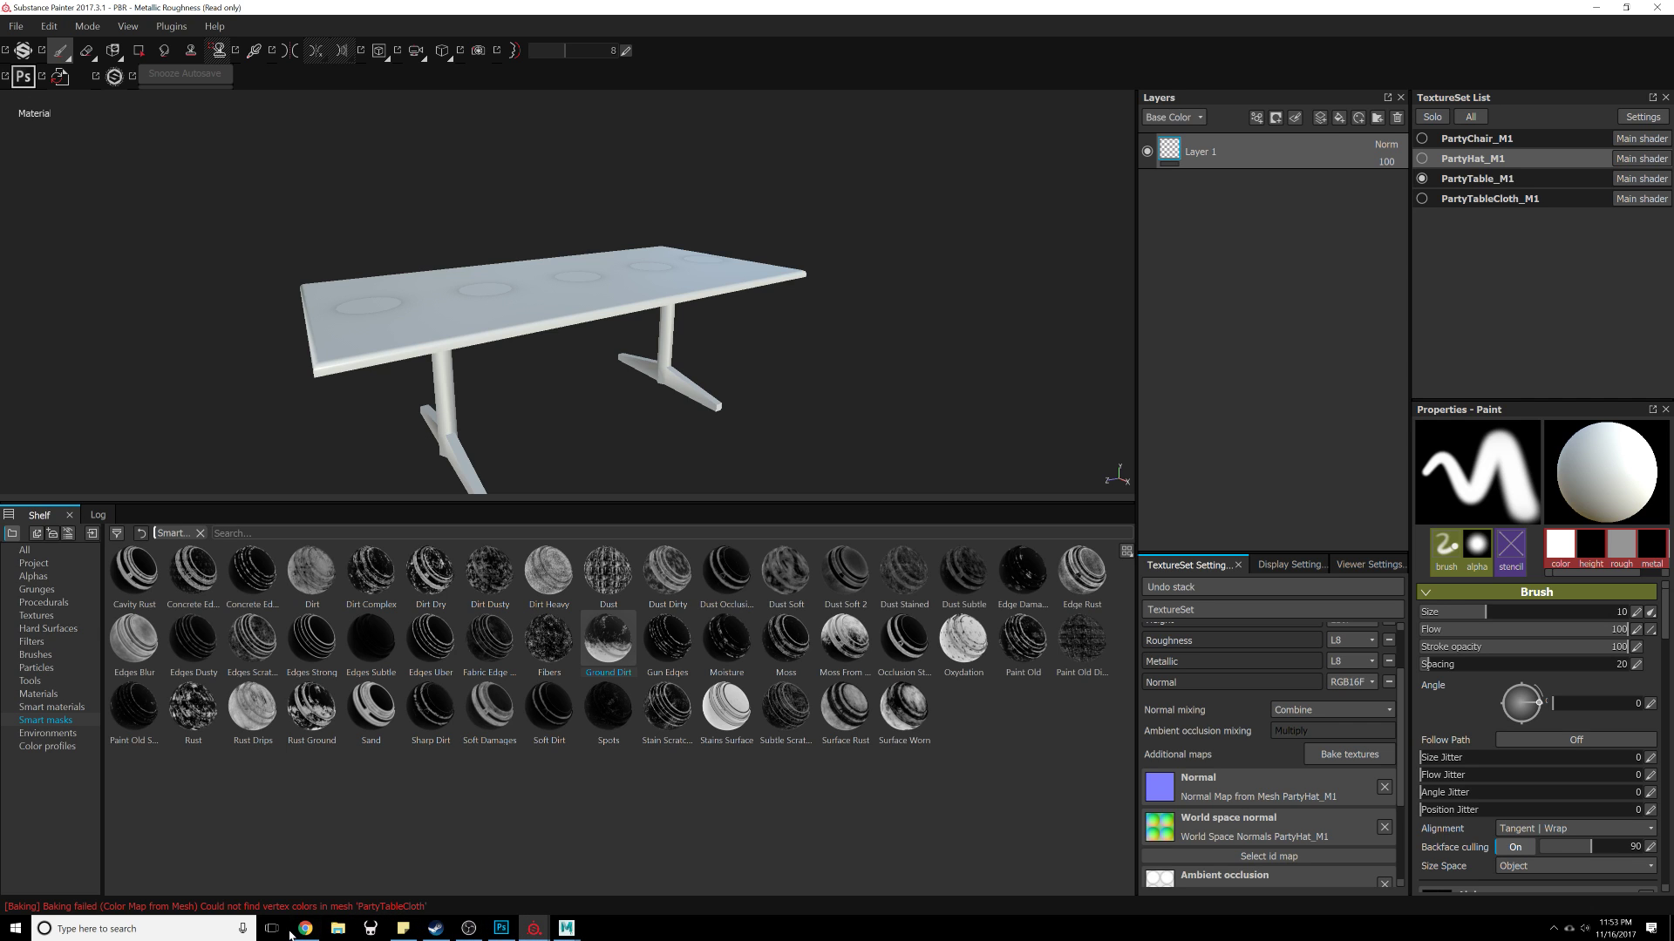
pyautogui.moveTo(507, 387)
pyautogui.keyDown('alt'); pyautogui.mouseDown()
pyautogui.moveTo(800, 411)
pyautogui.moveTo(497, 410)
pyautogui.mouseUp(); pyautogui.keyUp('alt')
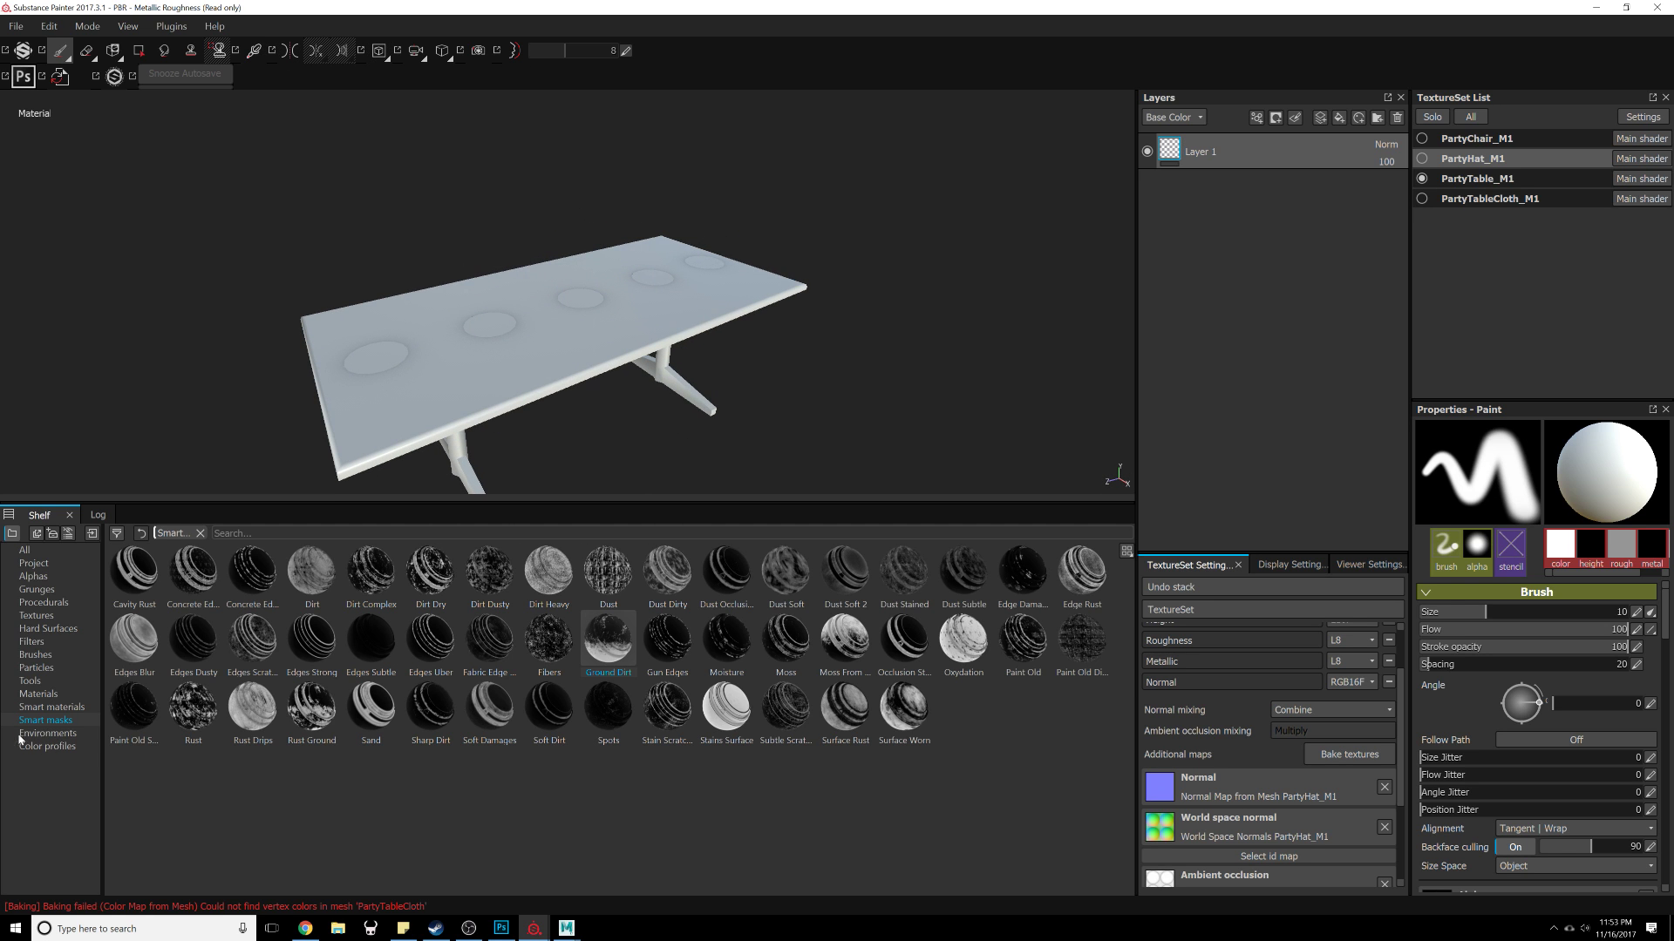
# Step: Add a fill layer and set its base color to the PartyTable texture from the Textures shelf
pyautogui.click(53, 576)
pyautogui.click(55, 616)
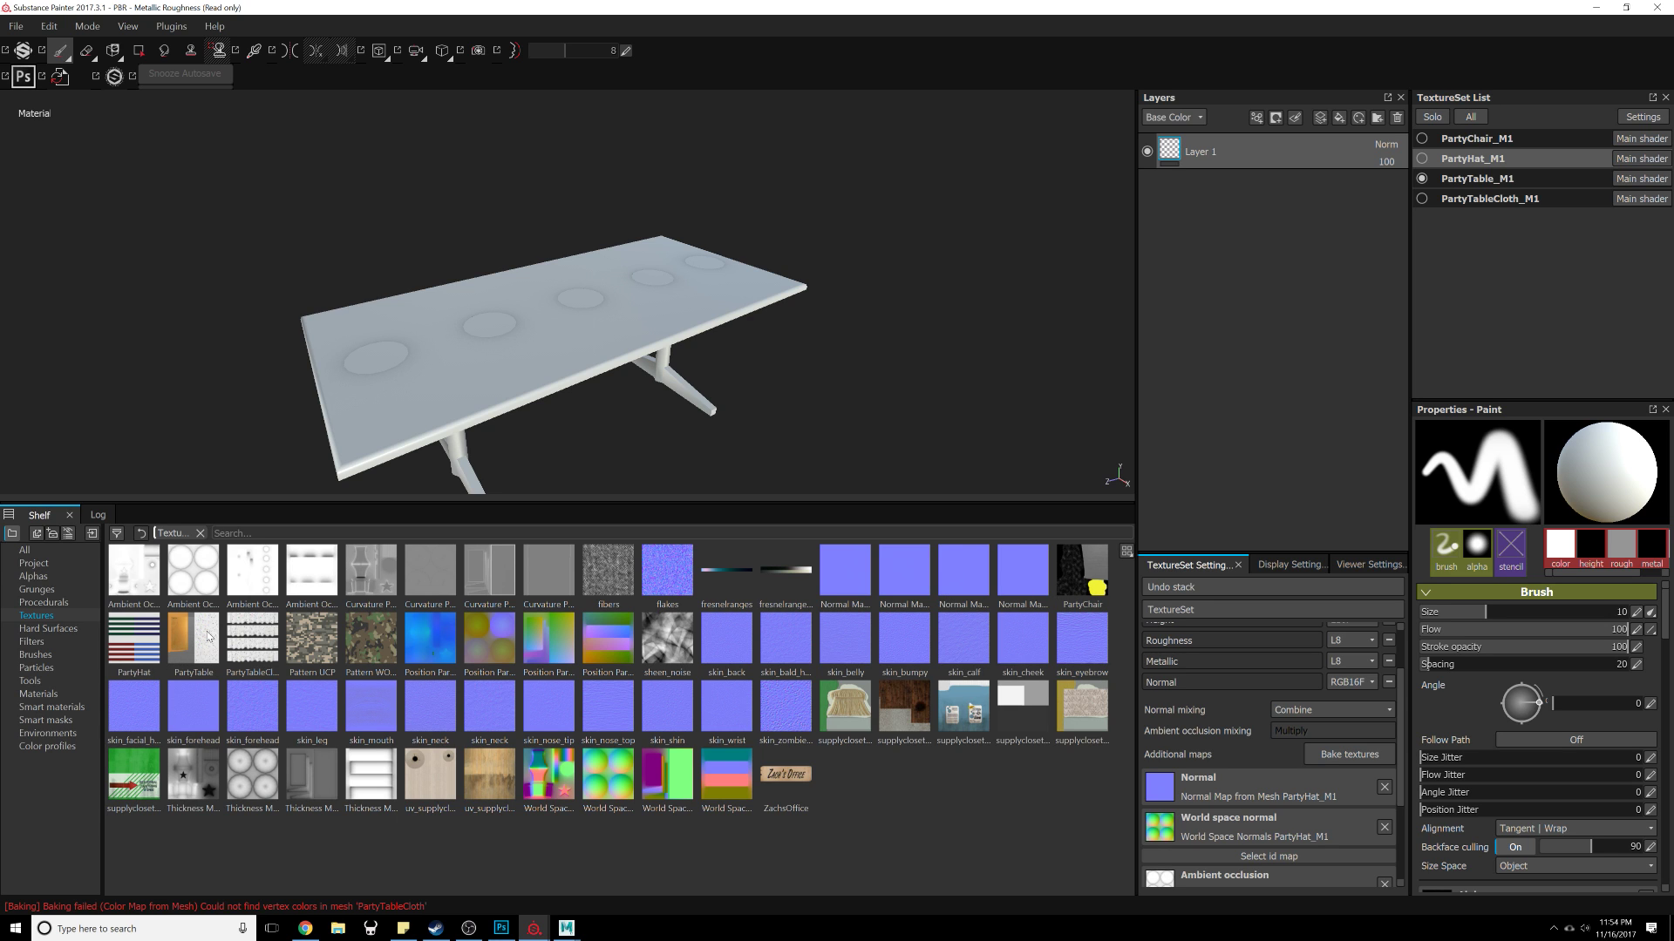
pyautogui.moveTo(208, 637); pyautogui.dragTo(1264, 251)
pyautogui.click(1340, 119)
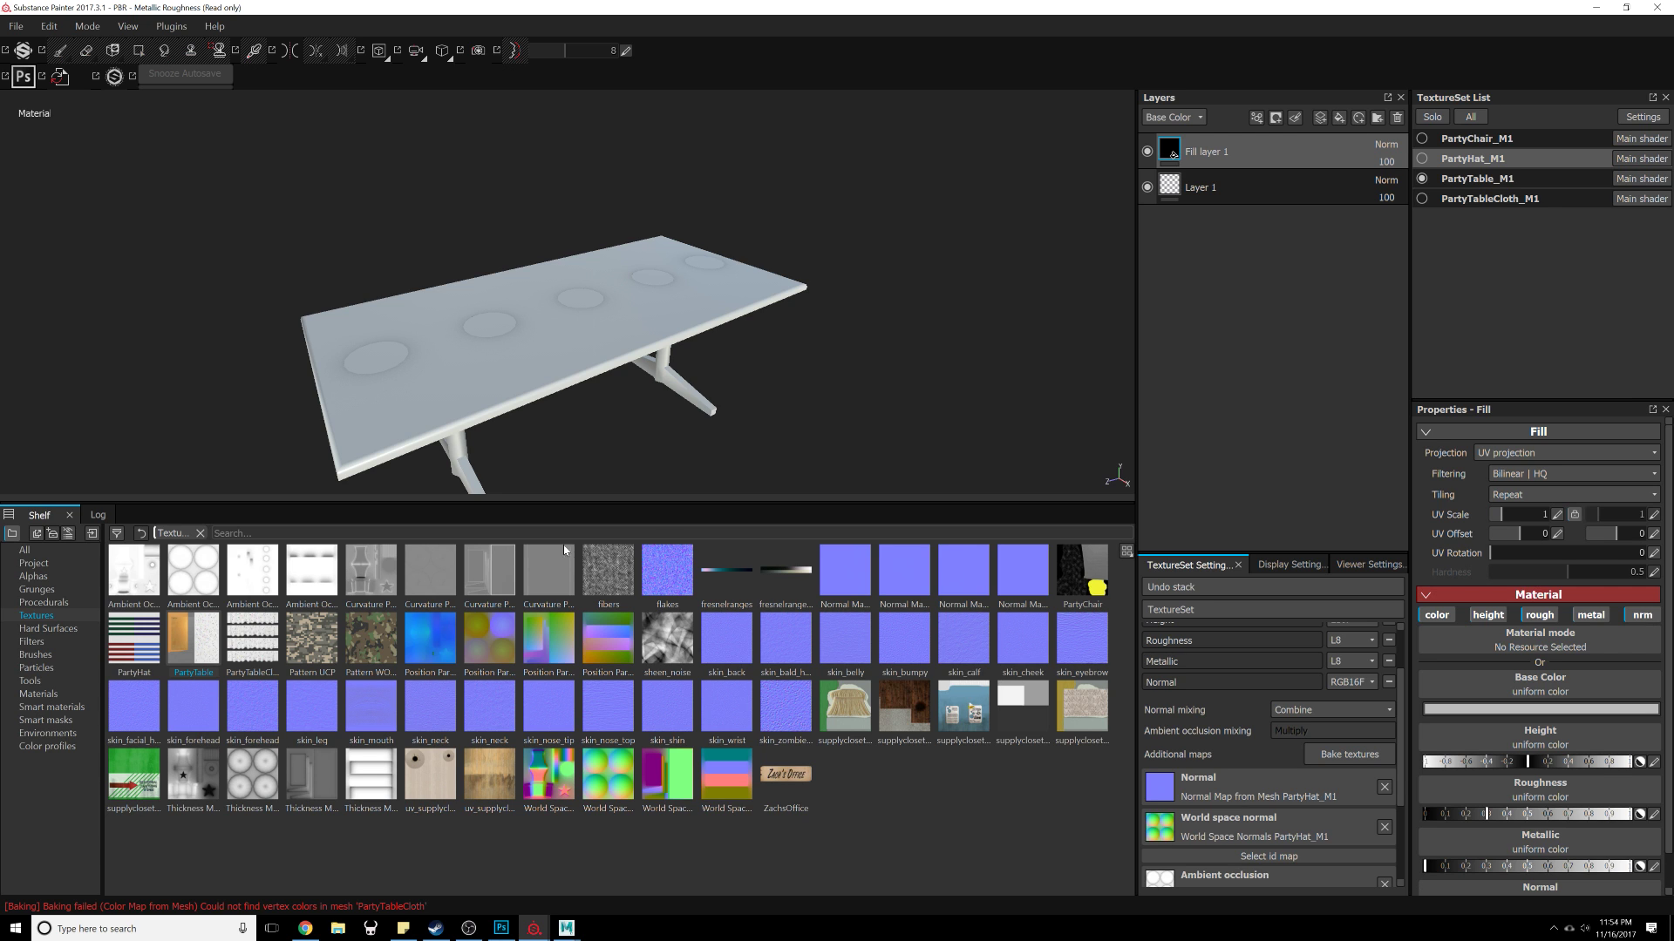
pyautogui.moveTo(565, 478); pyautogui.dragTo(1569, 686)
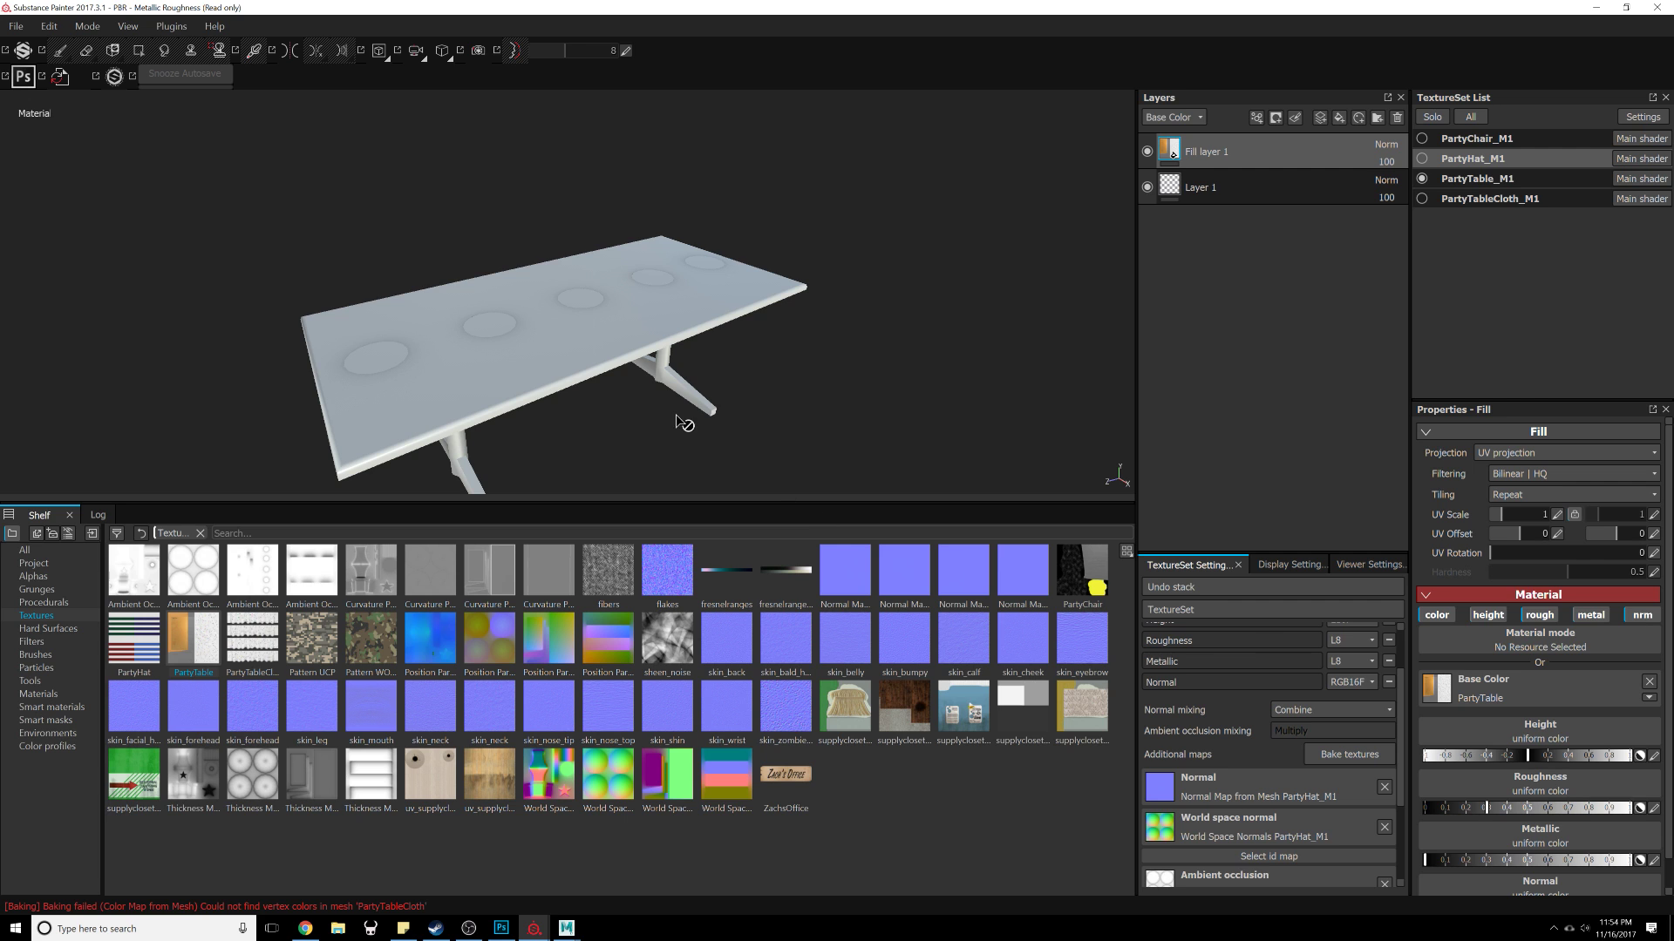
# Step: Switch to the PartyTable texture set and paste the fill layer into it
pyautogui.moveTo(685, 424)
pyautogui.keyDown('alt'); pyautogui.mouseDown()
pyautogui.moveTo(662, 411)
pyautogui.moveTo(706, 366)
pyautogui.moveTo(726, 406)
pyautogui.moveTo(677, 362)
pyautogui.moveTo(1117, 333)
pyautogui.moveTo(867, 355)
pyautogui.moveTo(697, 430)
pyautogui.mouseUp(); pyautogui.keyUp('alt')
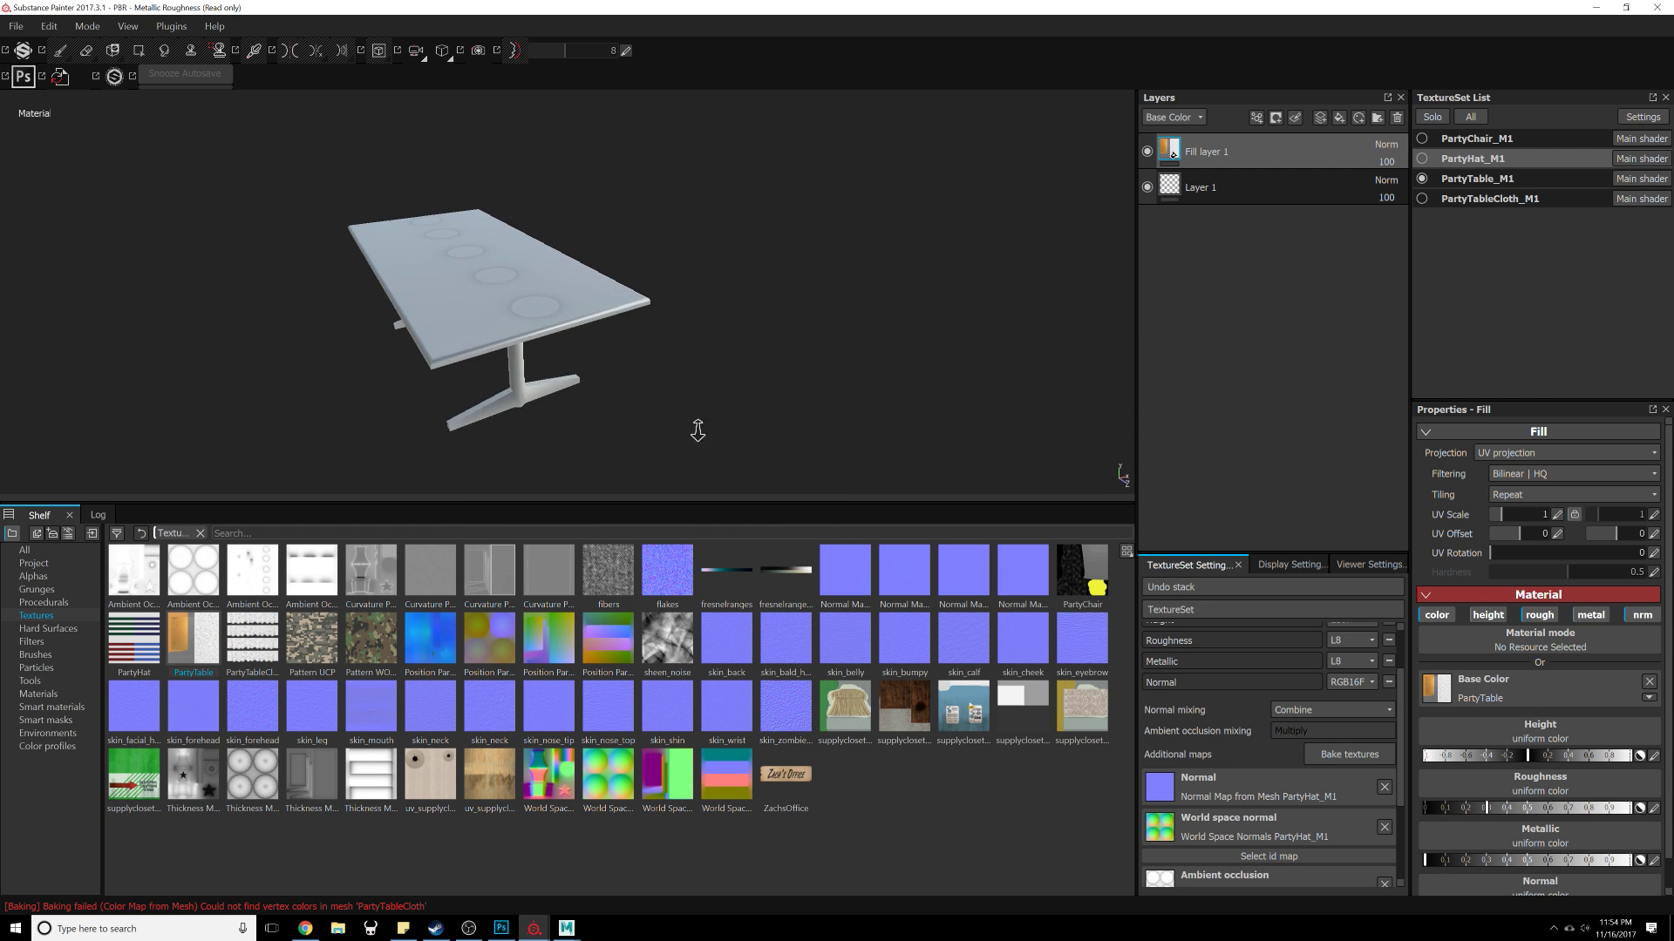
pyautogui.keyDown('alt'); pyautogui.moveTo(698, 430); pyautogui.dragTo(668, 441, button='right'); pyautogui.keyUp('alt')
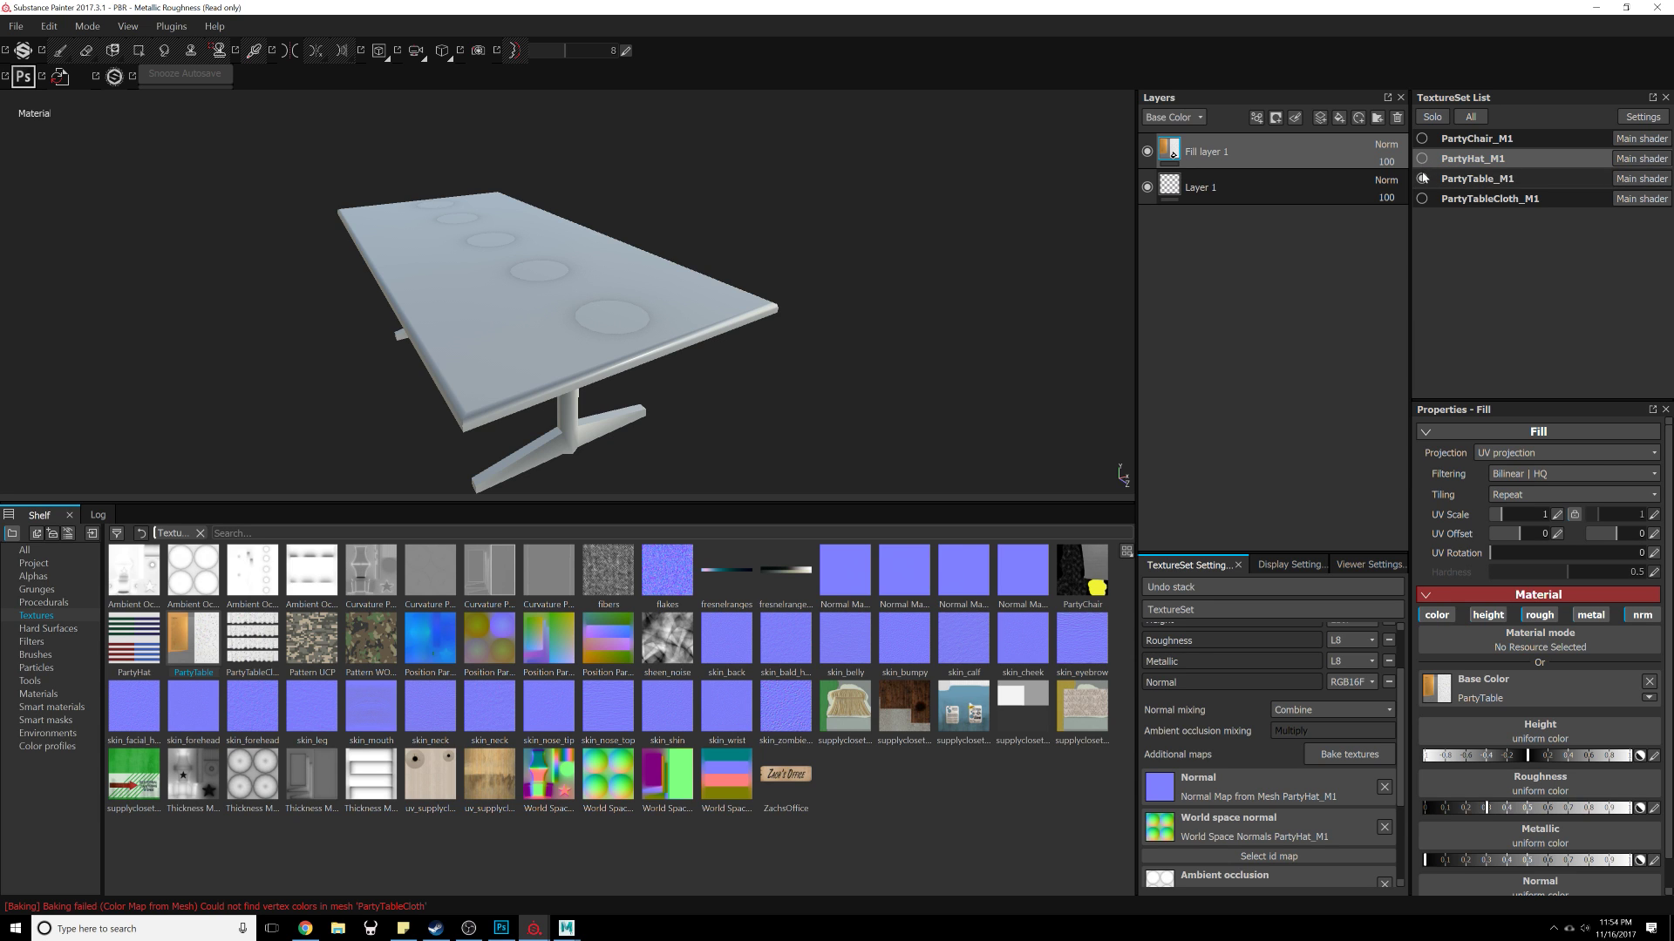
pyautogui.click(1447, 180)
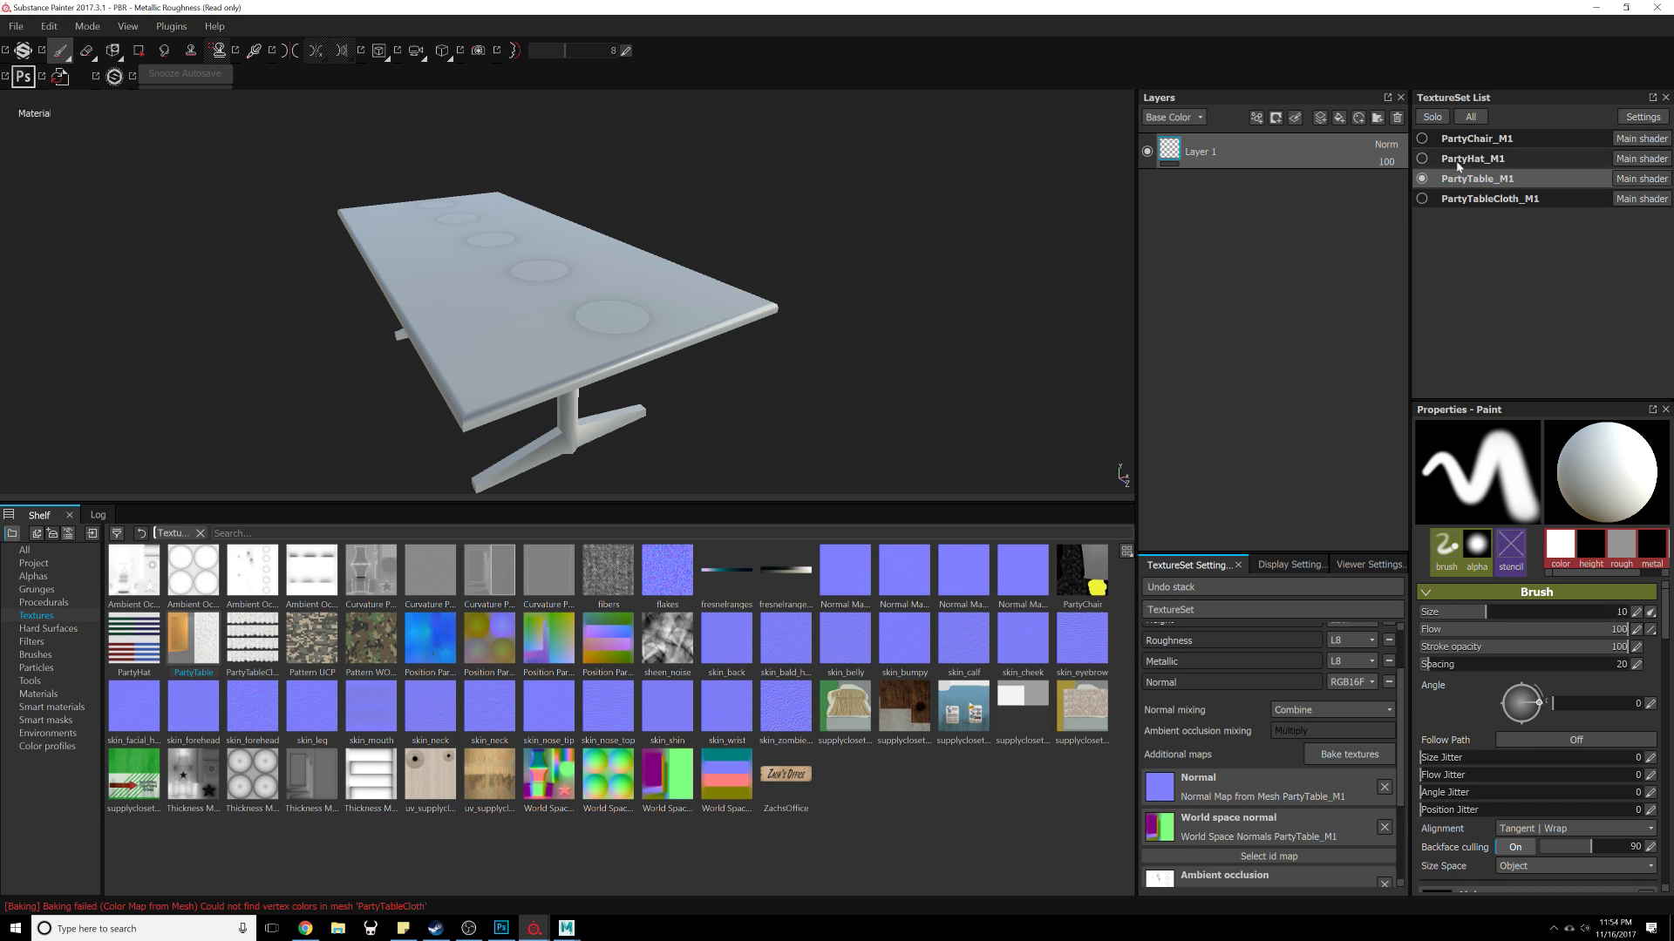
pyautogui.click(1466, 160)
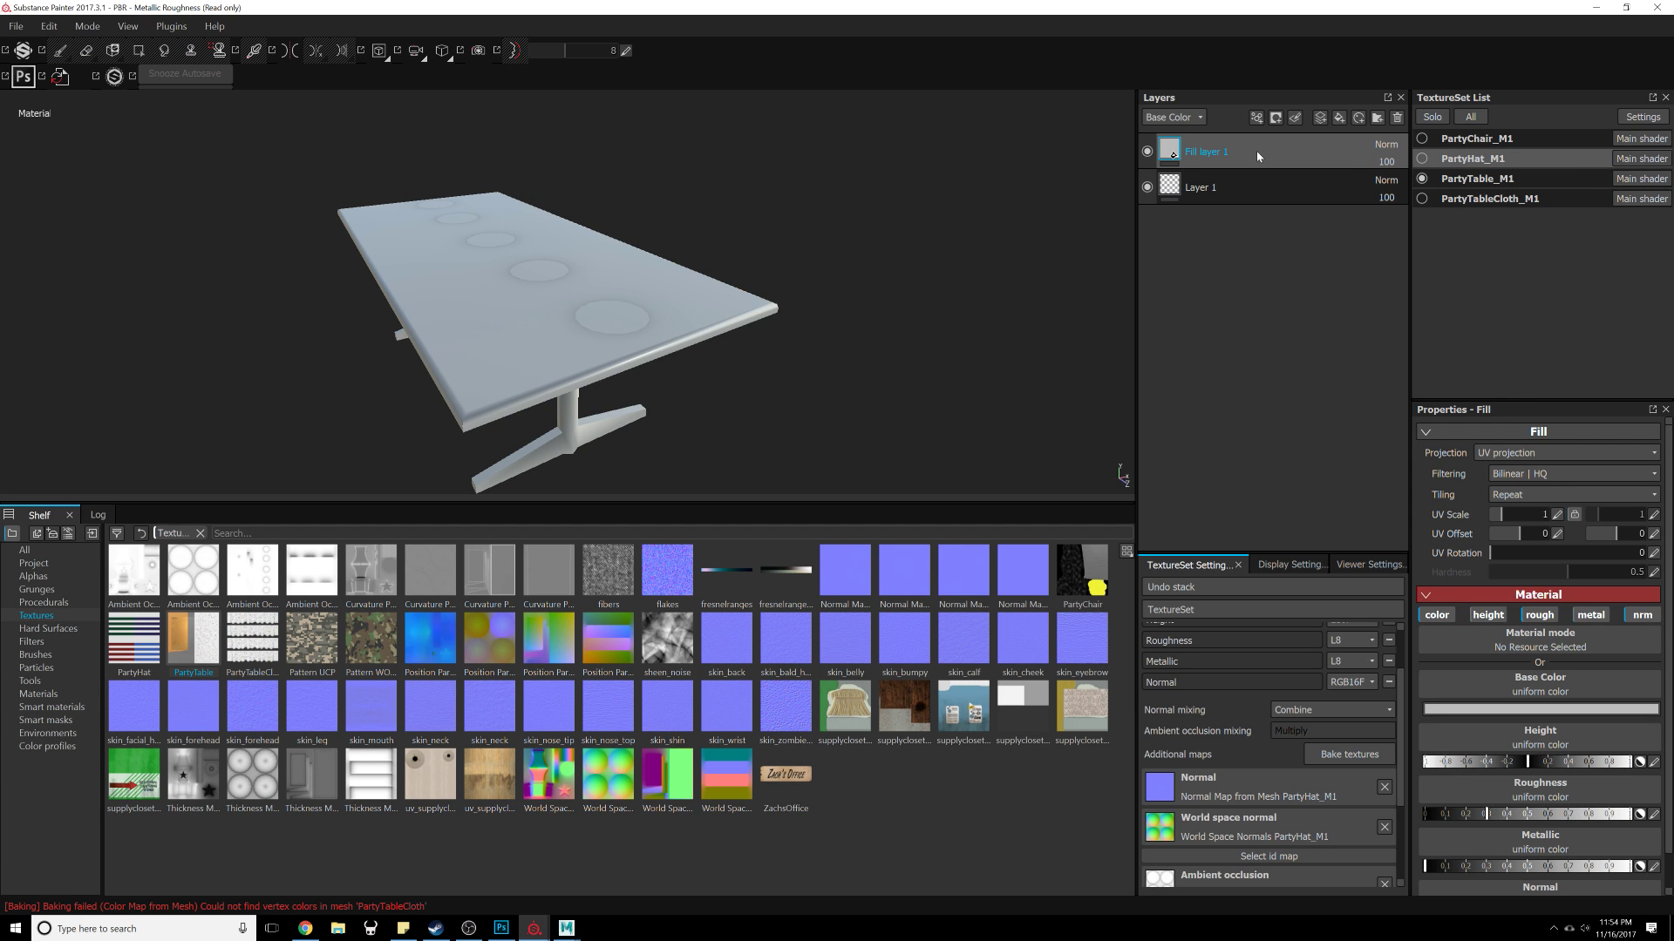
pyautogui.click(1434, 179)
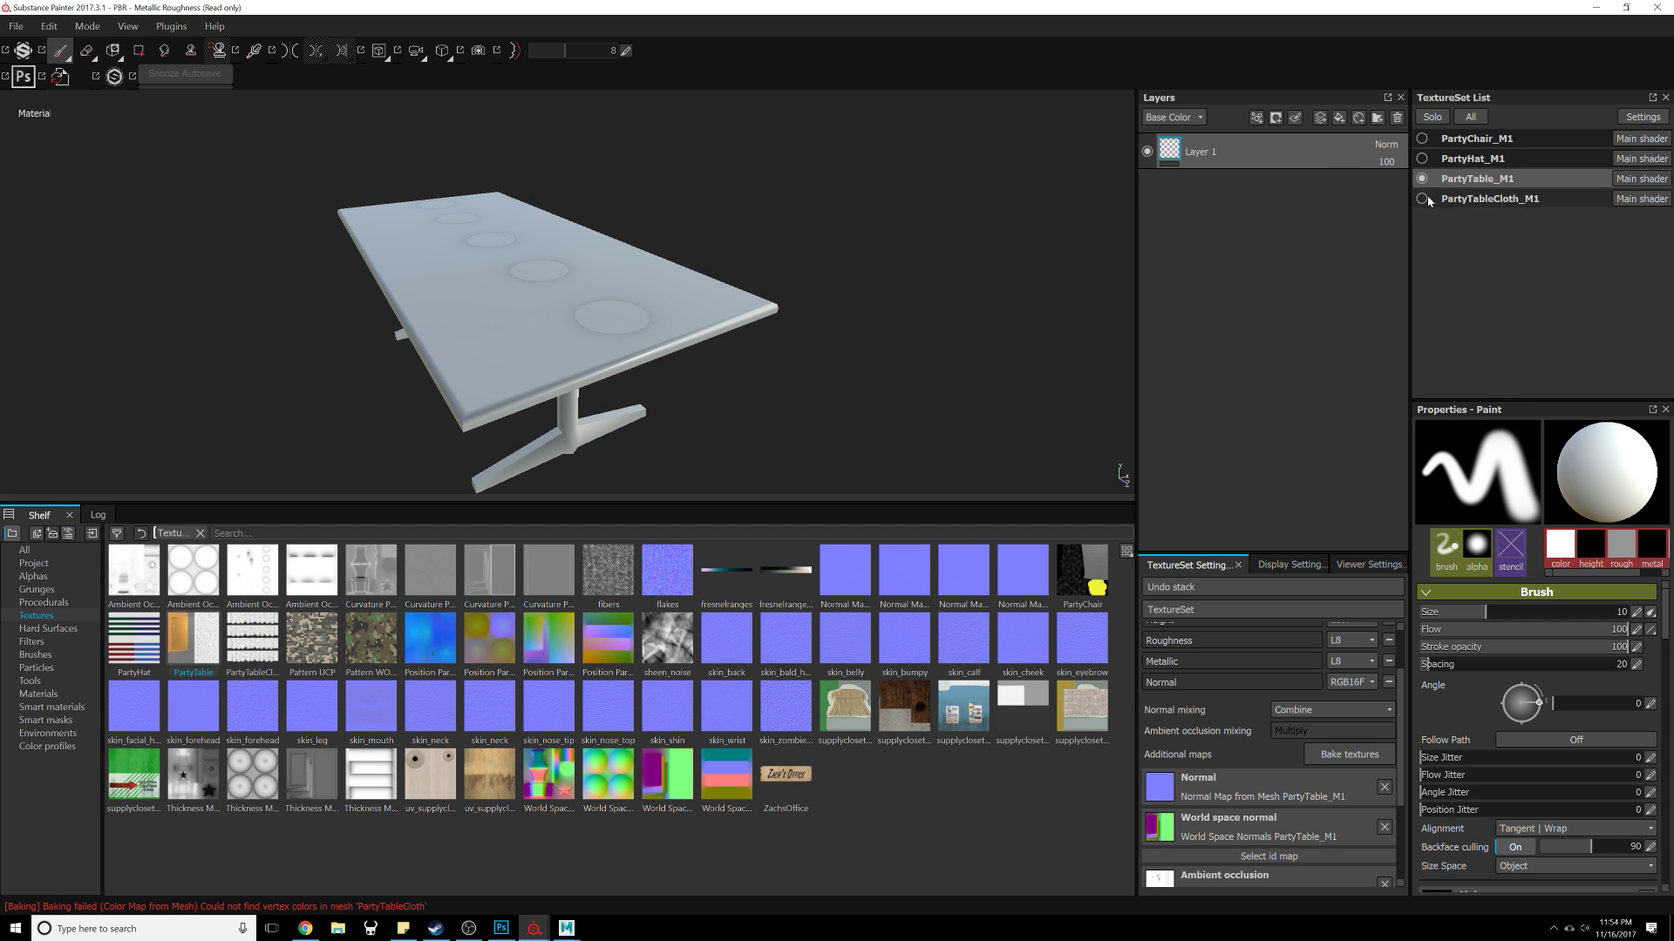
pyautogui.hotkey('ctrl', 'v')
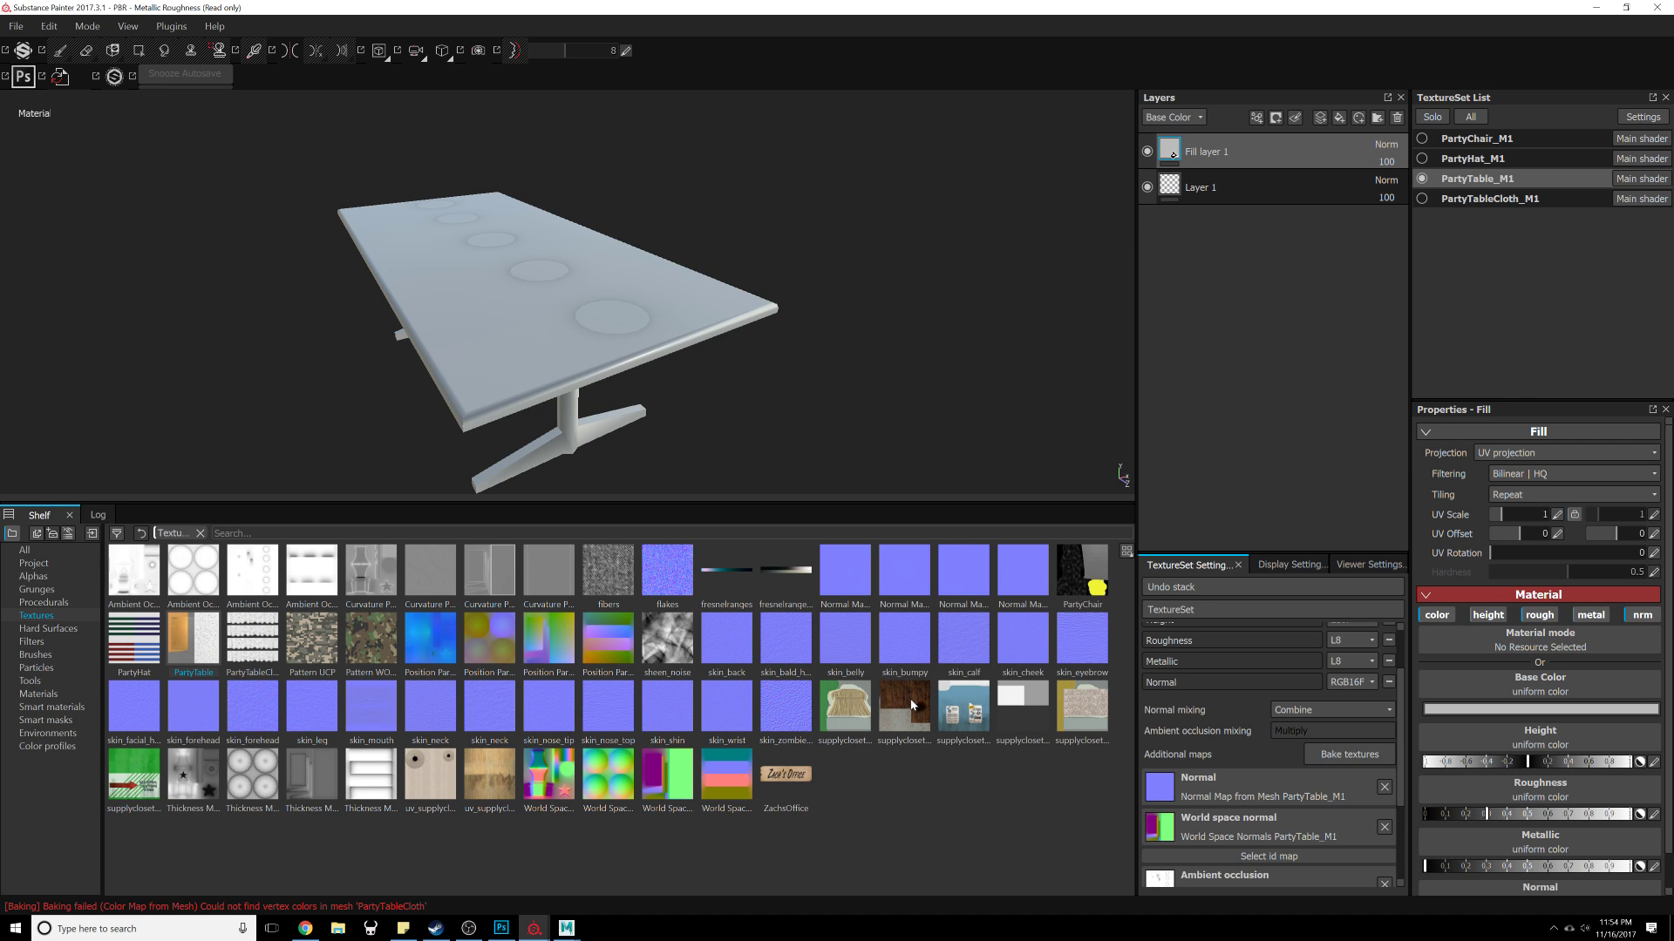
# Step: Set the pasted fill layer's base color to the PartyTable texture
pyautogui.moveTo(180, 643); pyautogui.dragTo(1538, 680)
pyautogui.keyDown('alt'); pyautogui.moveTo(608, 429); pyautogui.dragTo(410, 477); pyautogui.keyUp('alt')
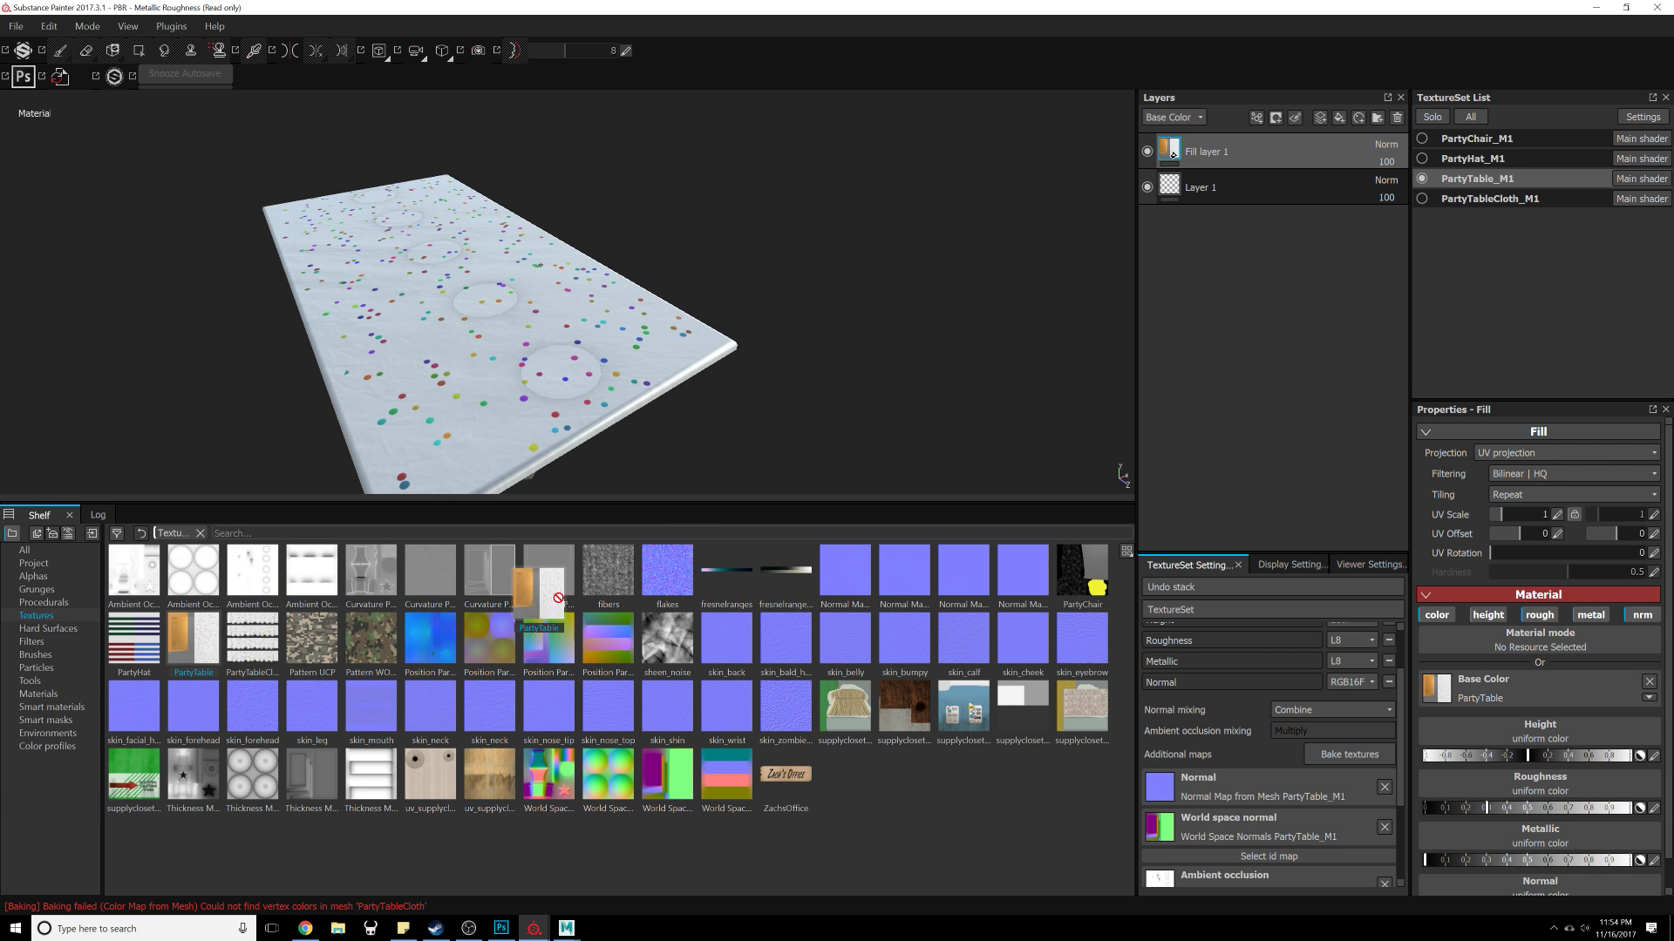
pyautogui.moveTo(558, 598); pyautogui.dragTo(1543, 688)
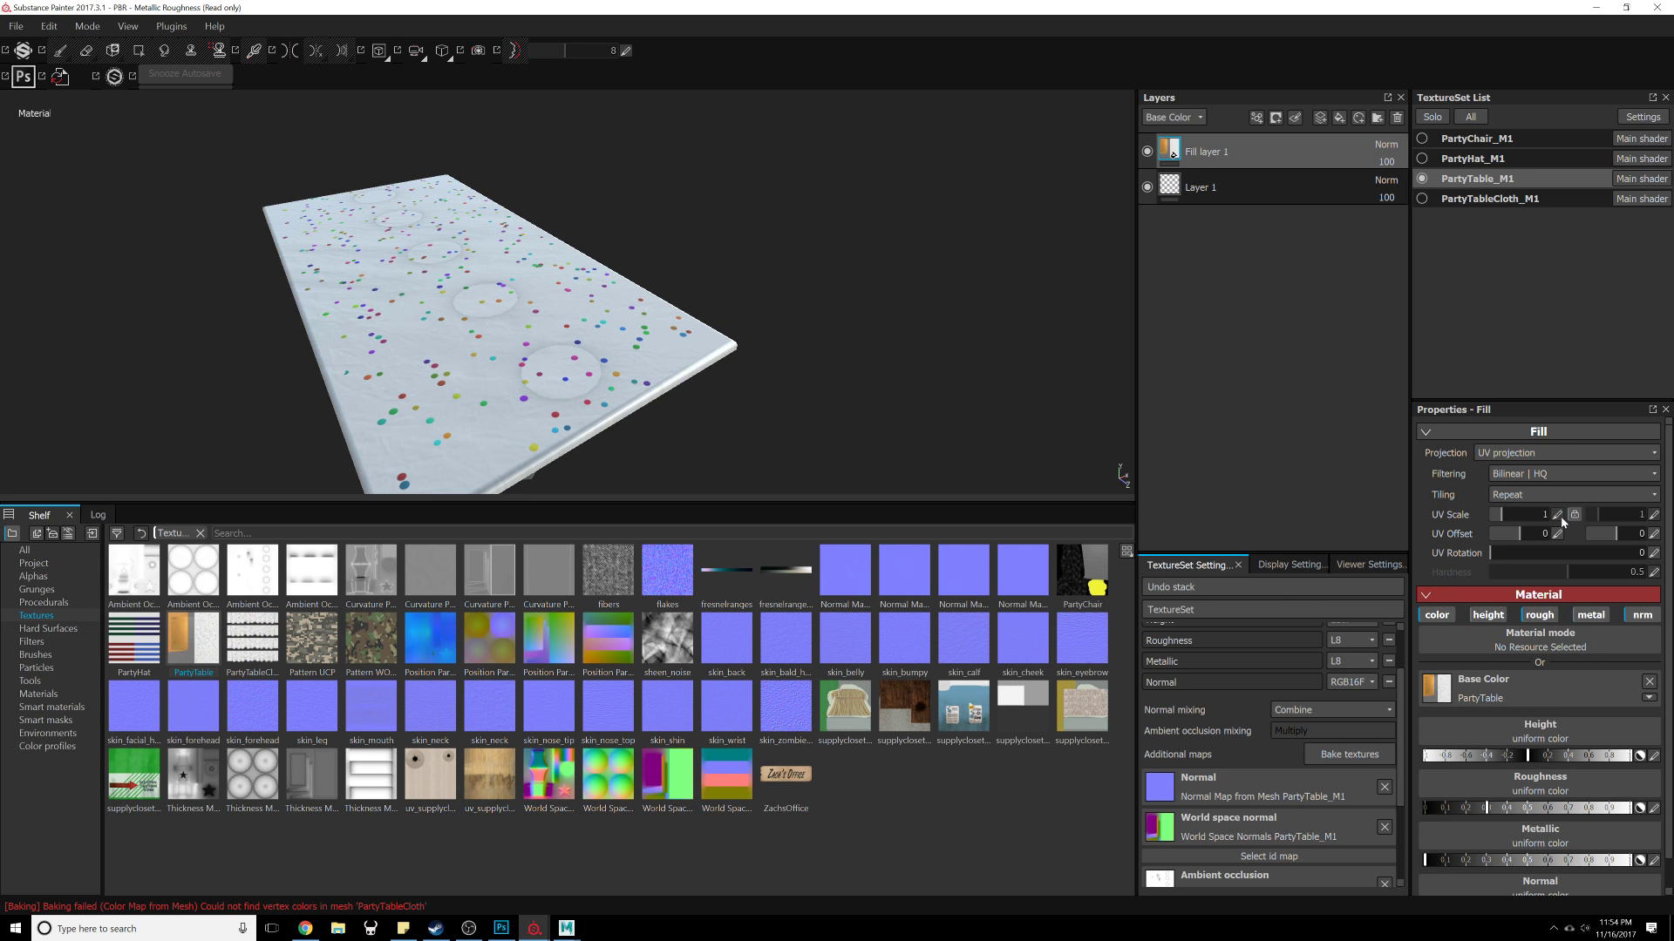
pyautogui.keyDown('alt'); pyautogui.moveTo(532, 395); pyautogui.dragTo(436, 418); pyautogui.keyUp('alt')
pyautogui.keyDown('alt'); pyautogui.moveTo(436, 418); pyautogui.dragTo(661, 381, button='right'); pyautogui.keyUp('alt')
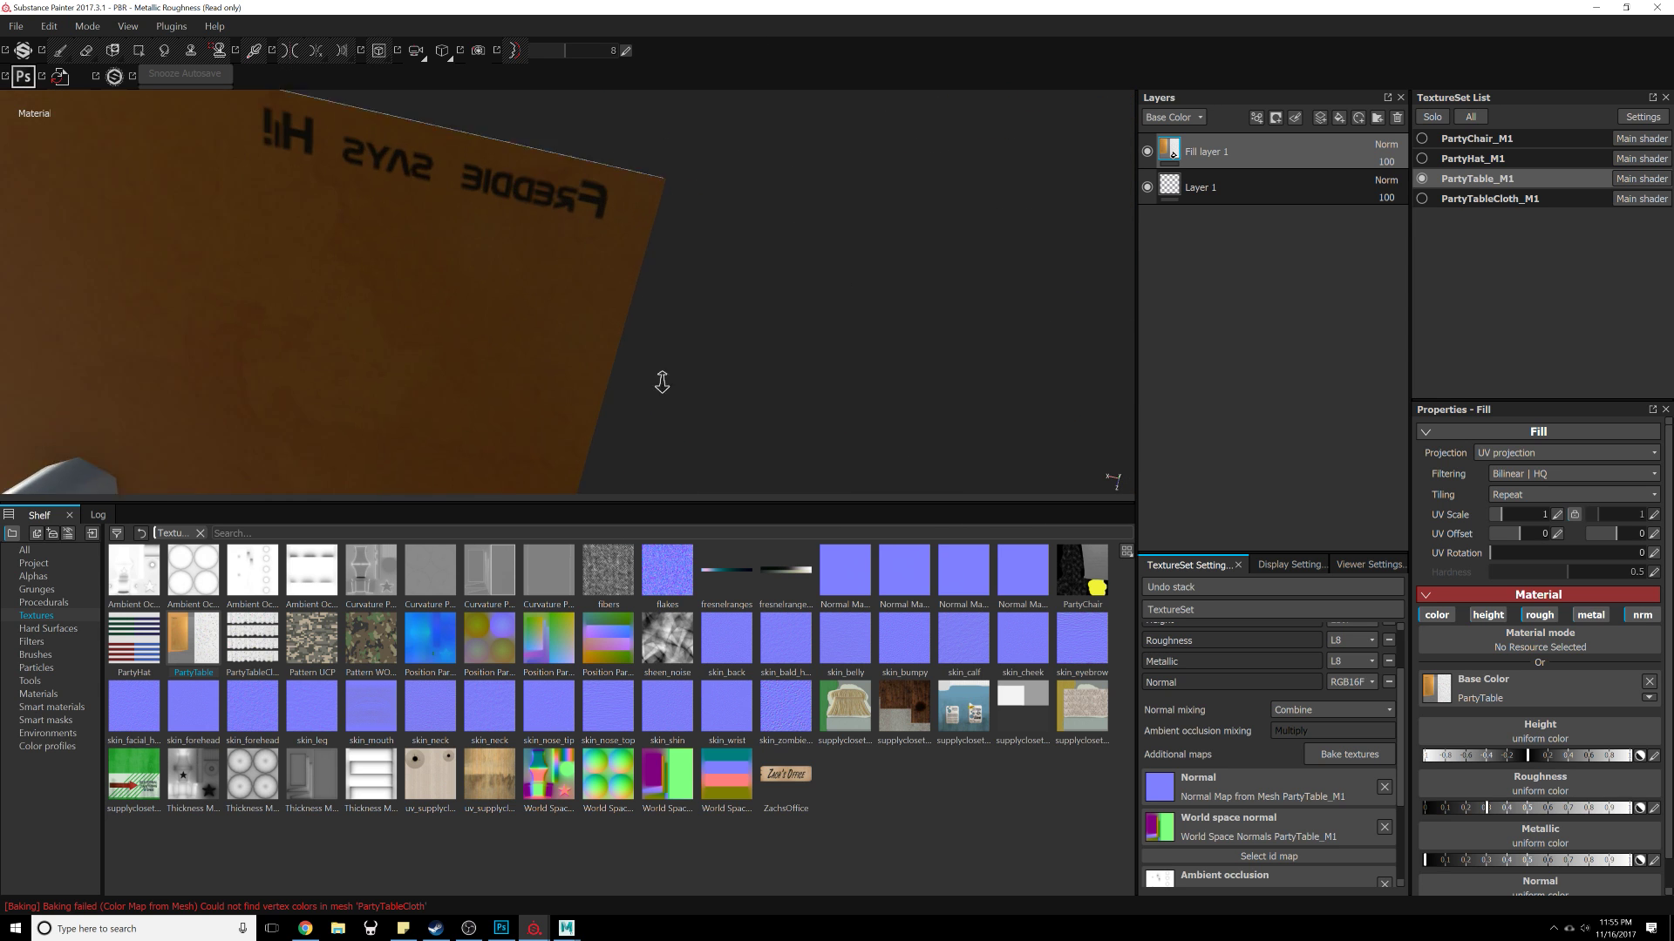
# Step: Make the PartyHat and PartyTableCloth texture sets visible and select PartyTableCloth_M1
pyautogui.keyDown('alt'); pyautogui.moveTo(694, 283); pyautogui.dragTo(708, 335, button='middle'); pyautogui.keyUp('alt')
pyautogui.keyDown('alt'); pyautogui.moveTo(708, 335); pyautogui.dragTo(732, 404); pyautogui.keyUp('alt')
pyautogui.keyDown('alt'); pyautogui.moveTo(732, 403); pyautogui.dragTo(826, 317, button='right'); pyautogui.keyUp('alt')
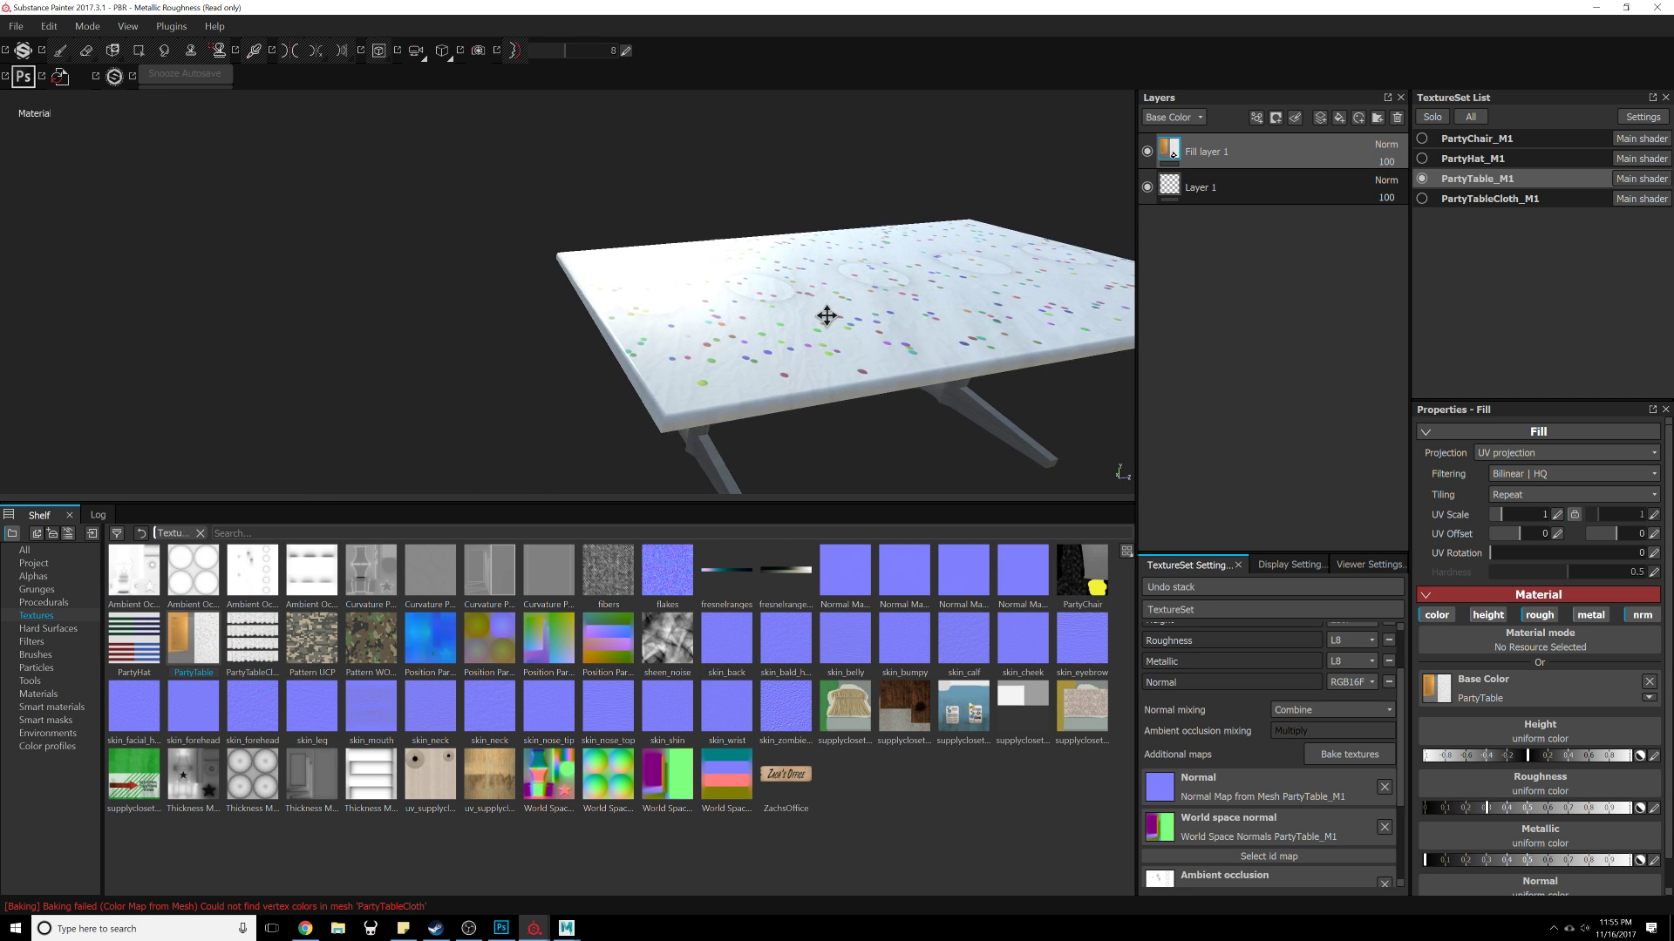
pyautogui.keyDown('alt'); pyautogui.moveTo(825, 317); pyautogui.dragTo(851, 312, button='middle'); pyautogui.keyUp('alt')
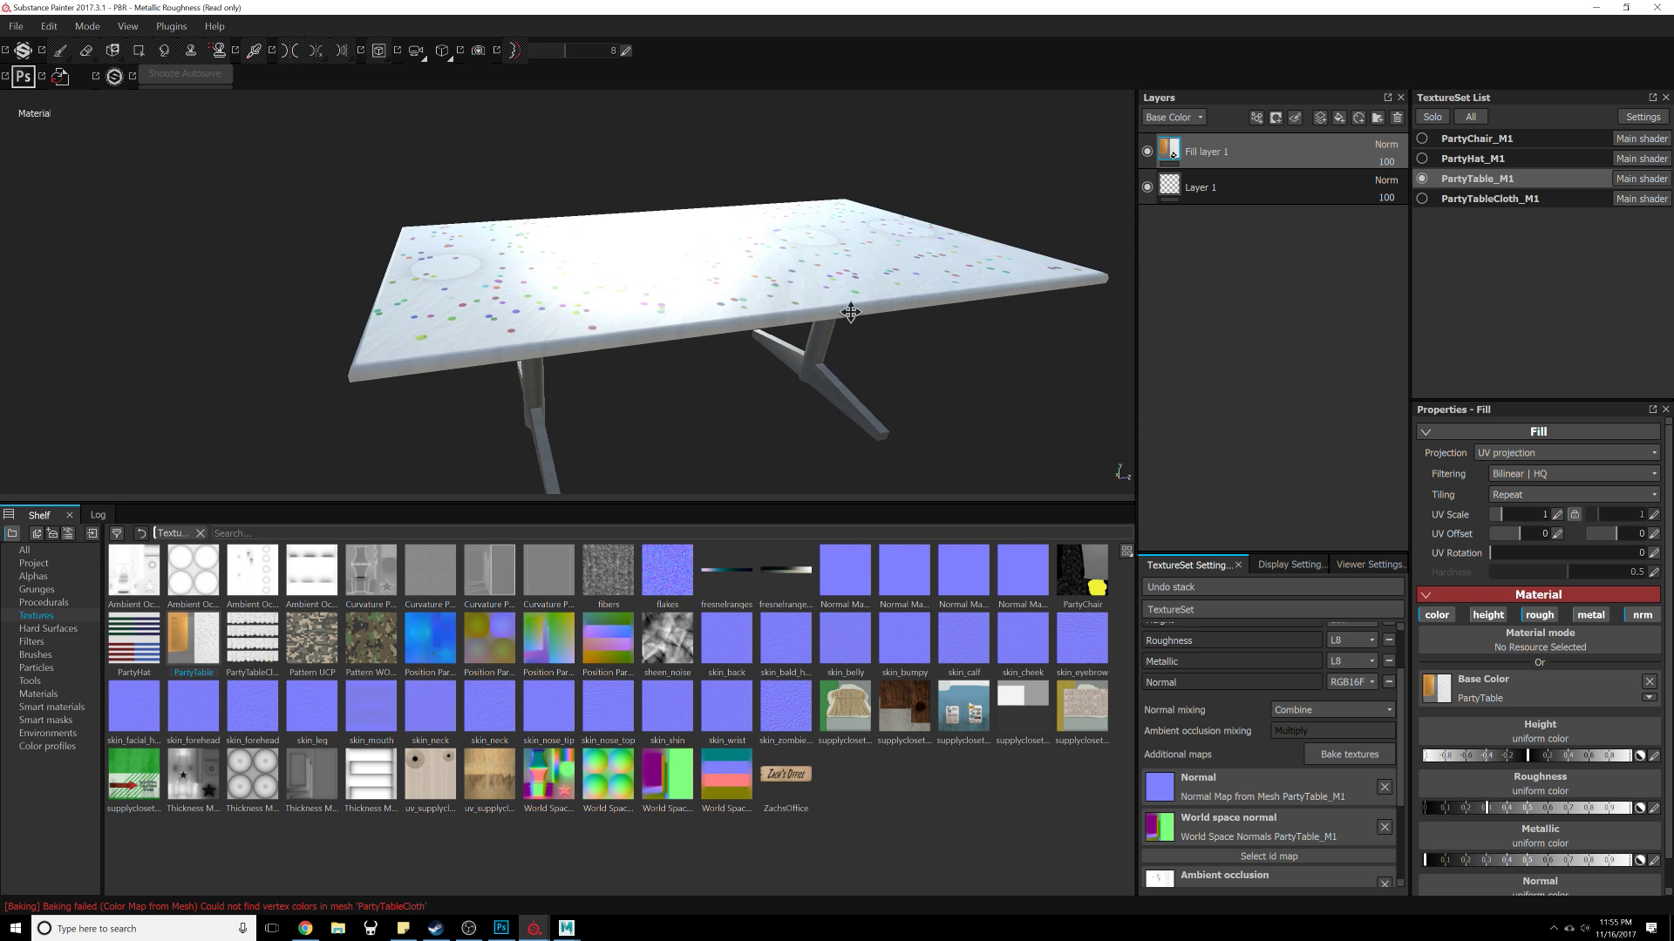
pyautogui.click(1422, 199)
pyautogui.click(1421, 159)
pyautogui.click(1463, 199)
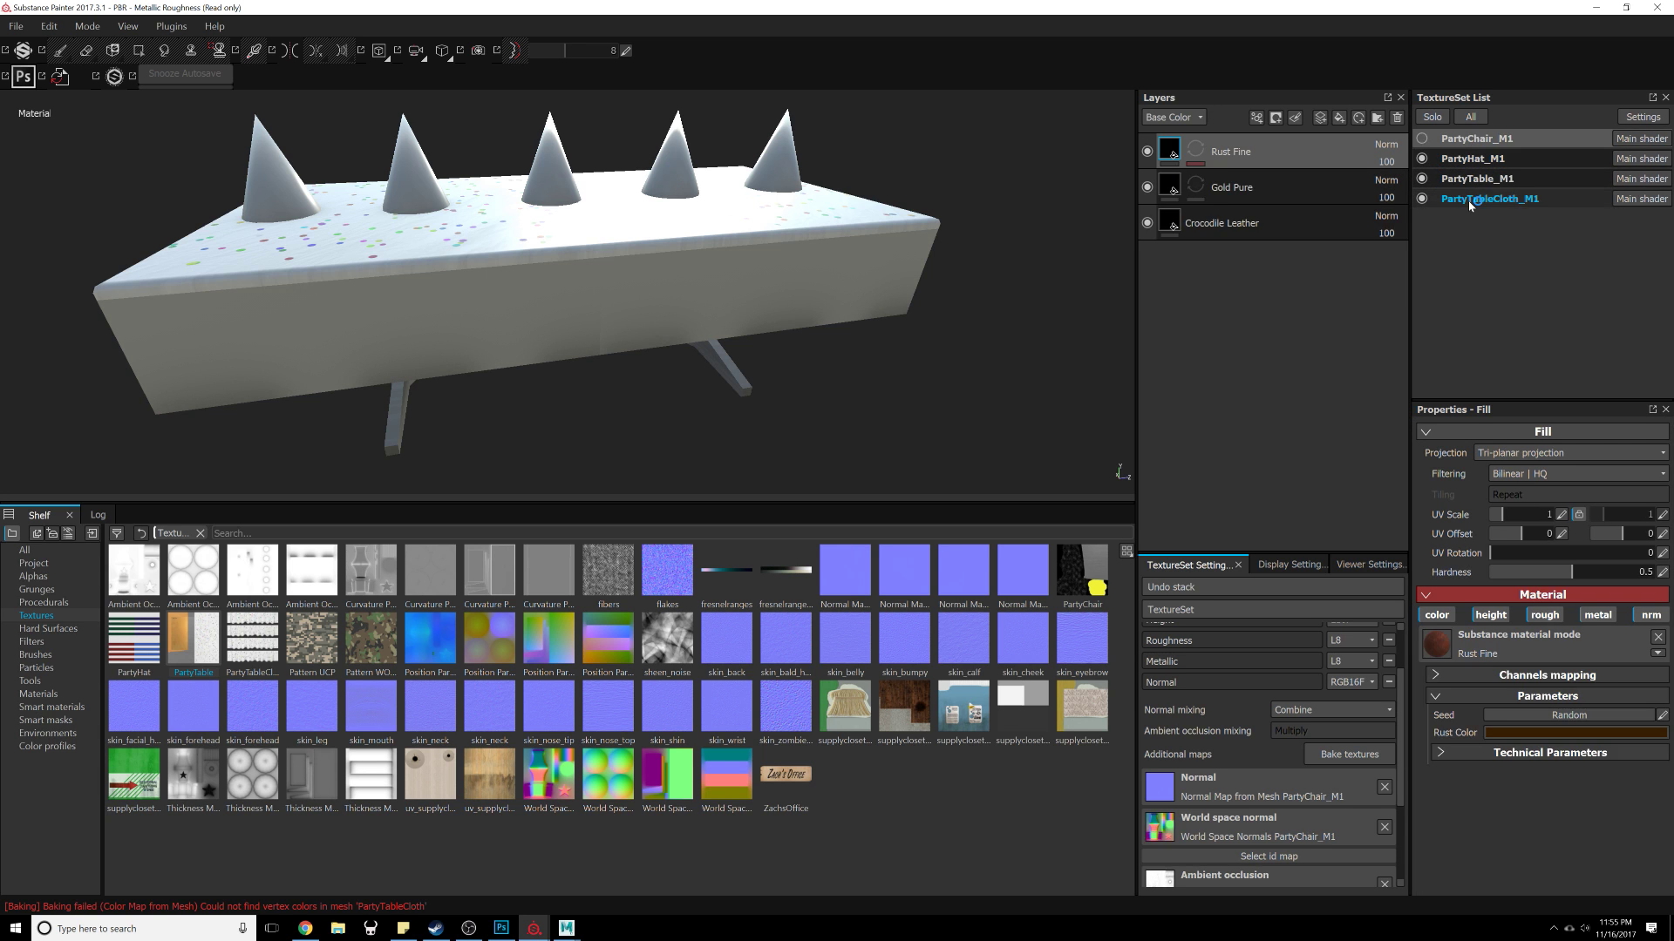
# Step: Add a fill layer to the PartyTableCloth set and assign the PartyTable texture as its base color
pyautogui.keyDown('alt'); pyautogui.moveTo(753, 391); pyautogui.dragTo(665, 381); pyautogui.keyUp('alt')
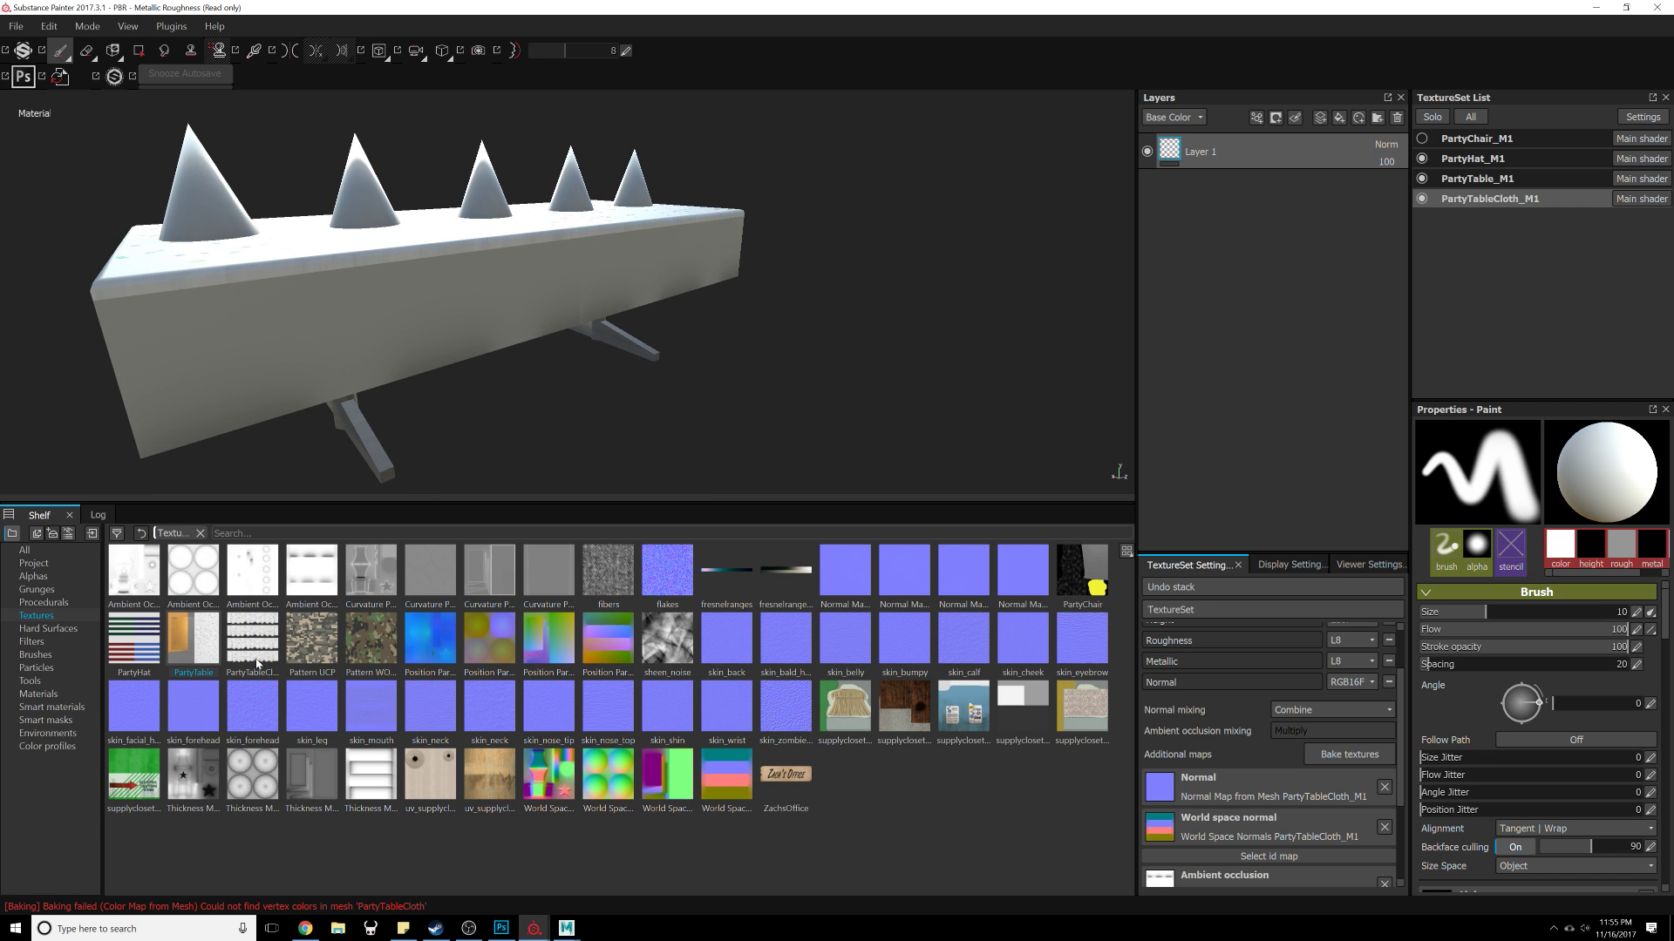
pyautogui.moveTo(207, 652); pyautogui.dragTo(1327, 323)
pyautogui.click(1339, 119)
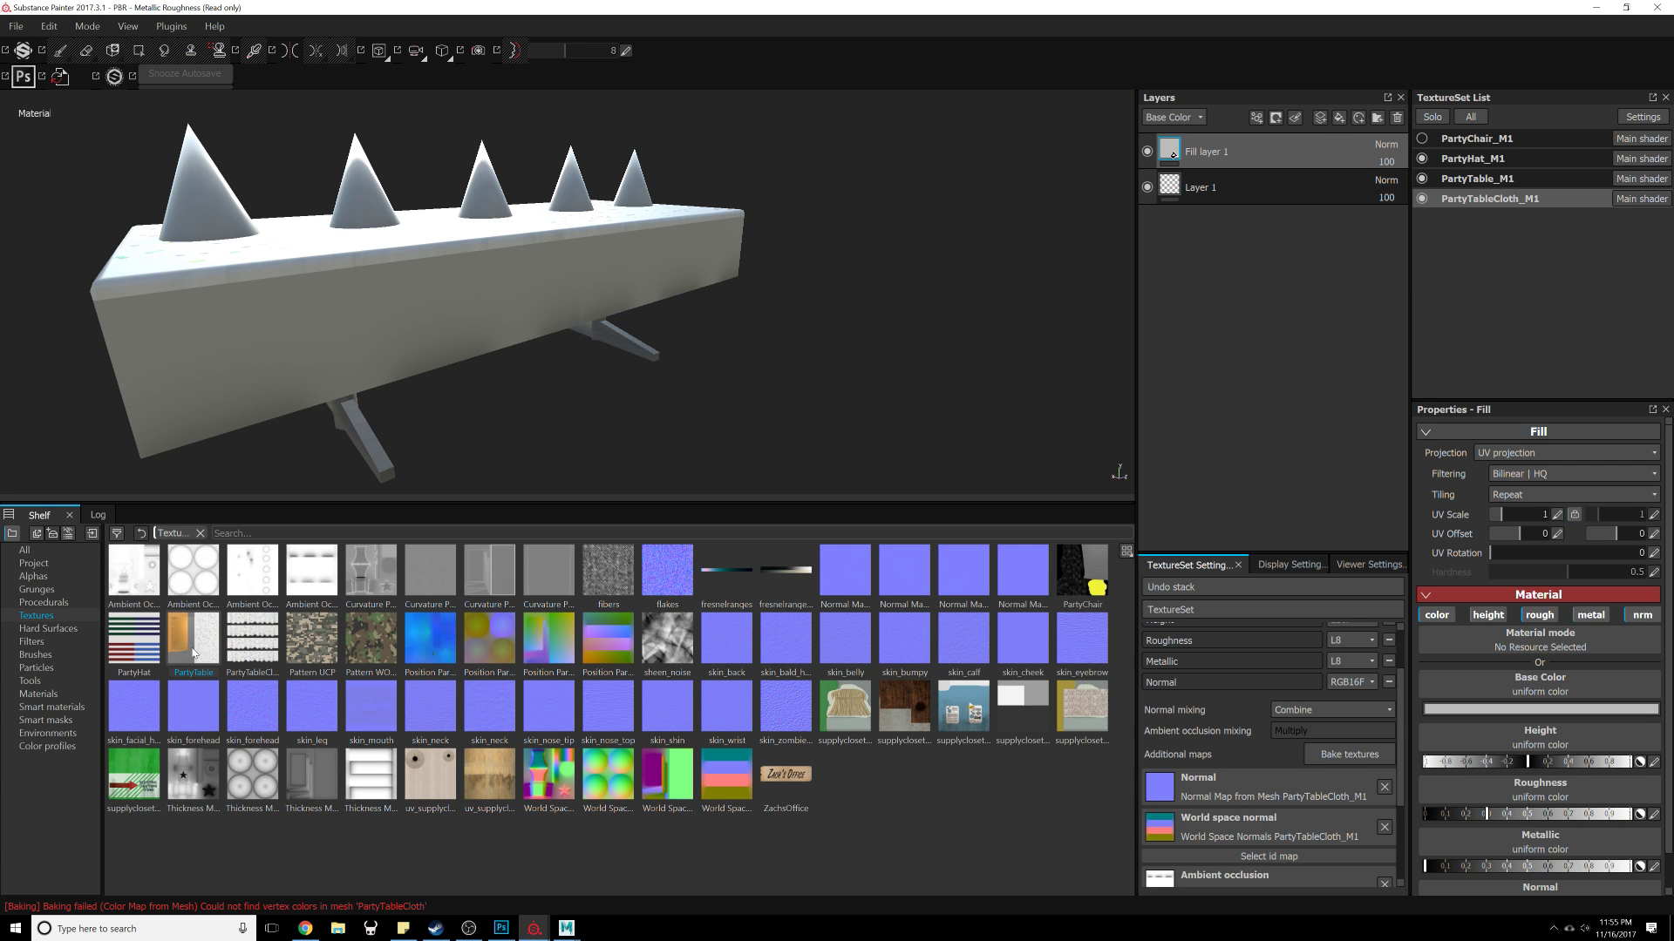
pyautogui.moveTo(193, 652); pyautogui.dragTo(1313, 159)
pyautogui.moveTo(1046, 590); pyautogui.dragTo(1521, 689)
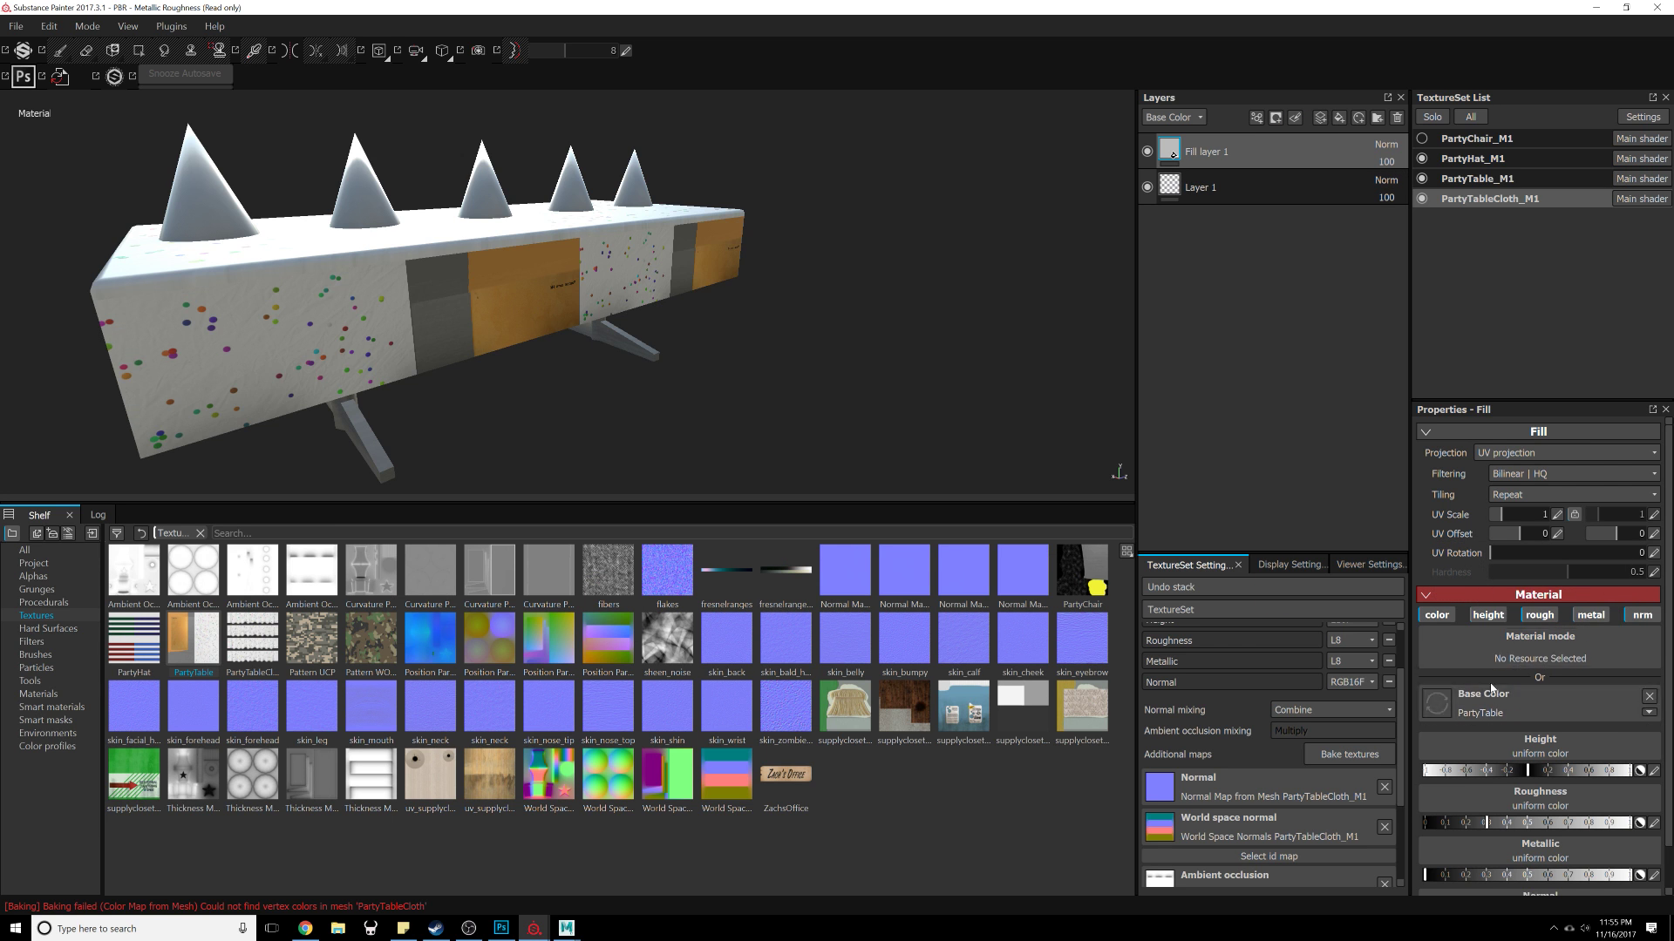
# Step: Replace the fill layer's base color with the PartyTableCloth texture
pyautogui.keyDown('alt'); pyautogui.moveTo(576, 435); pyautogui.dragTo(941, 414); pyautogui.keyUp('alt')
pyautogui.keyDown('alt'); pyautogui.moveTo(434, 426); pyautogui.dragTo(645, 409, button='middle'); pyautogui.keyUp('alt')
pyautogui.keyDown('alt'); pyautogui.moveTo(645, 409); pyautogui.dragTo(498, 620, button='right'); pyautogui.keyUp('alt')
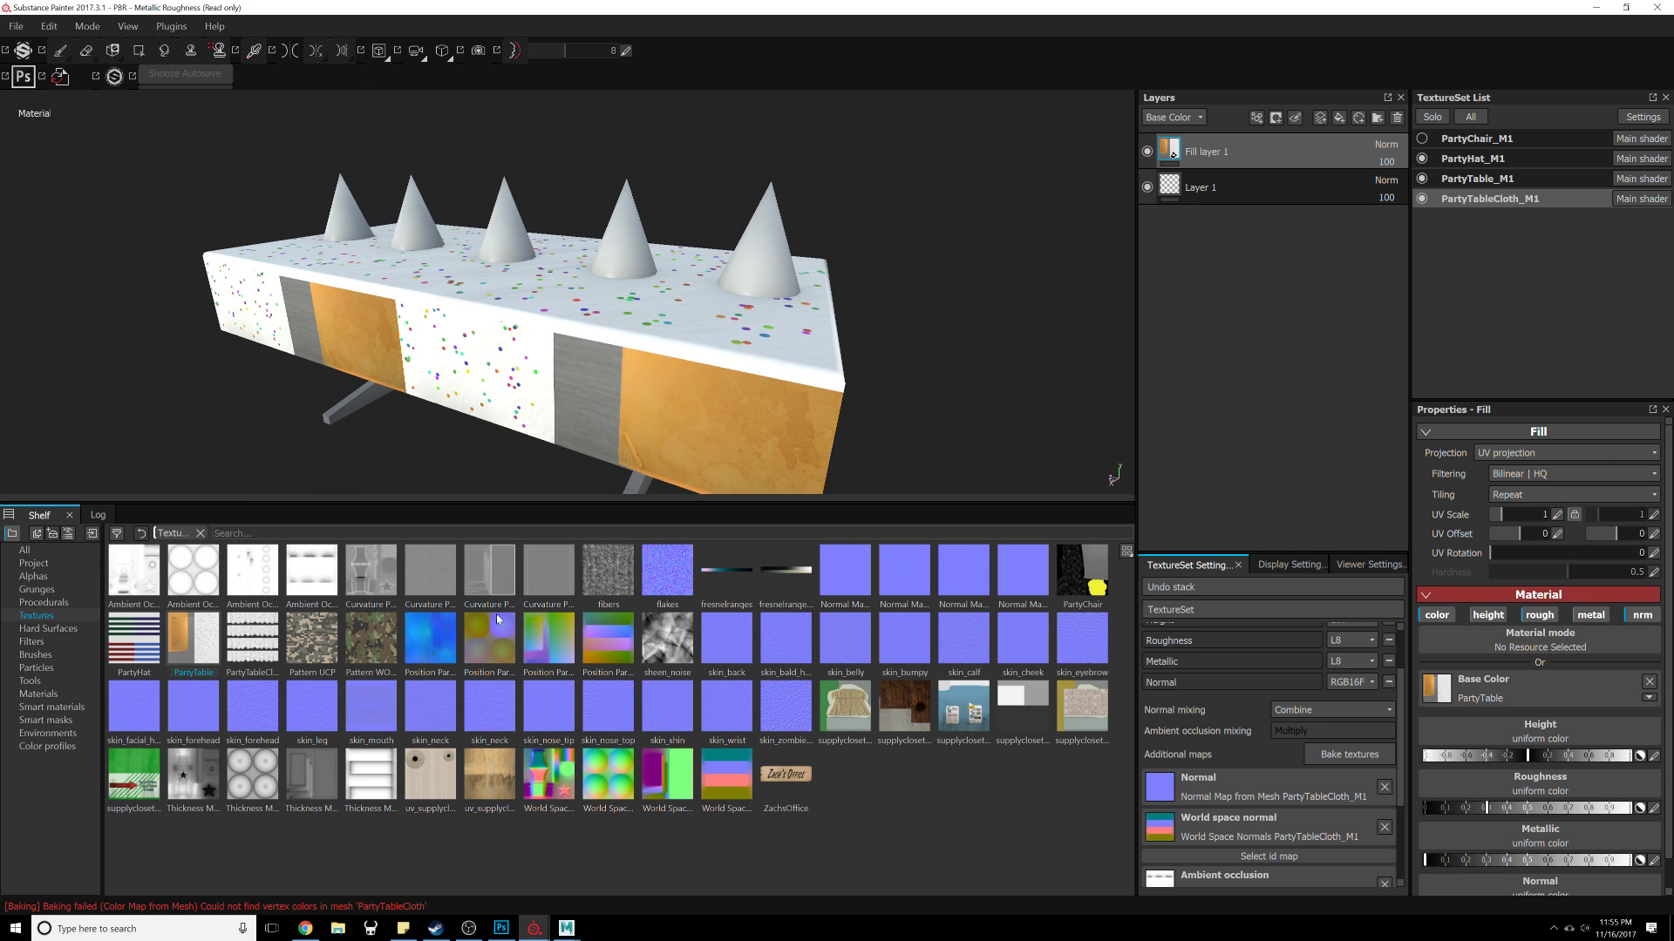
pyautogui.moveTo(252, 641); pyautogui.dragTo(1503, 692)
pyautogui.keyDown('alt'); pyautogui.moveTo(623, 393); pyautogui.dragTo(811, 313); pyautogui.keyUp('alt')
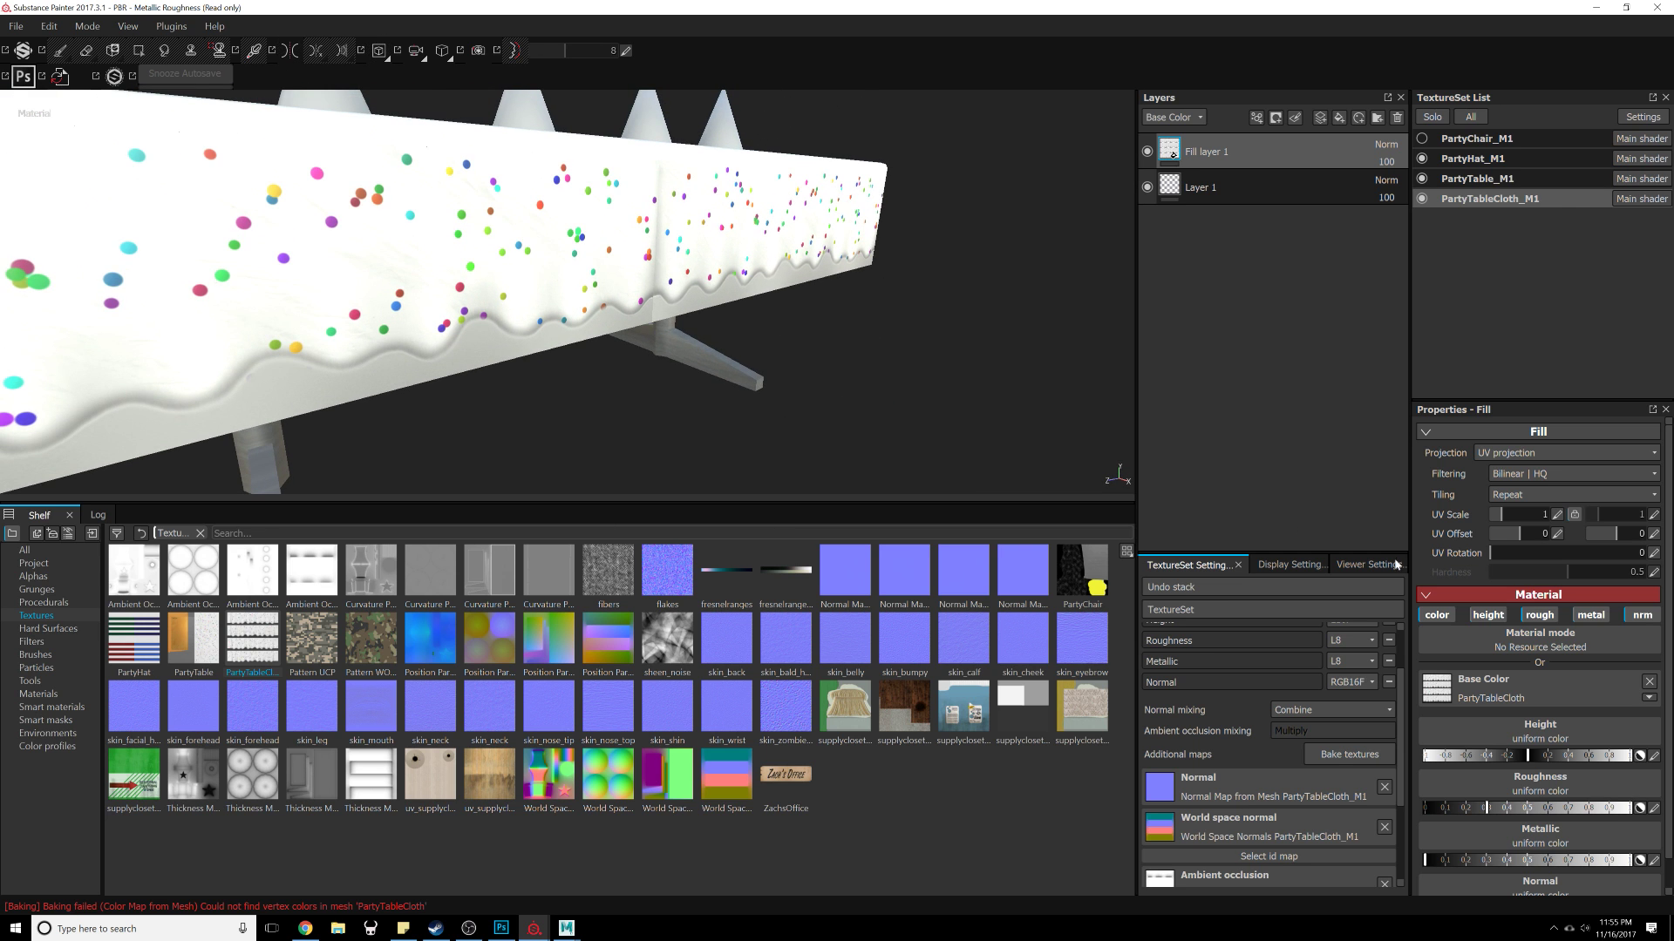
# Step: Switch the viewport shader to pbr-metal-rough-with-alpha-blending
pyautogui.click(1289, 565)
pyautogui.click(1346, 567)
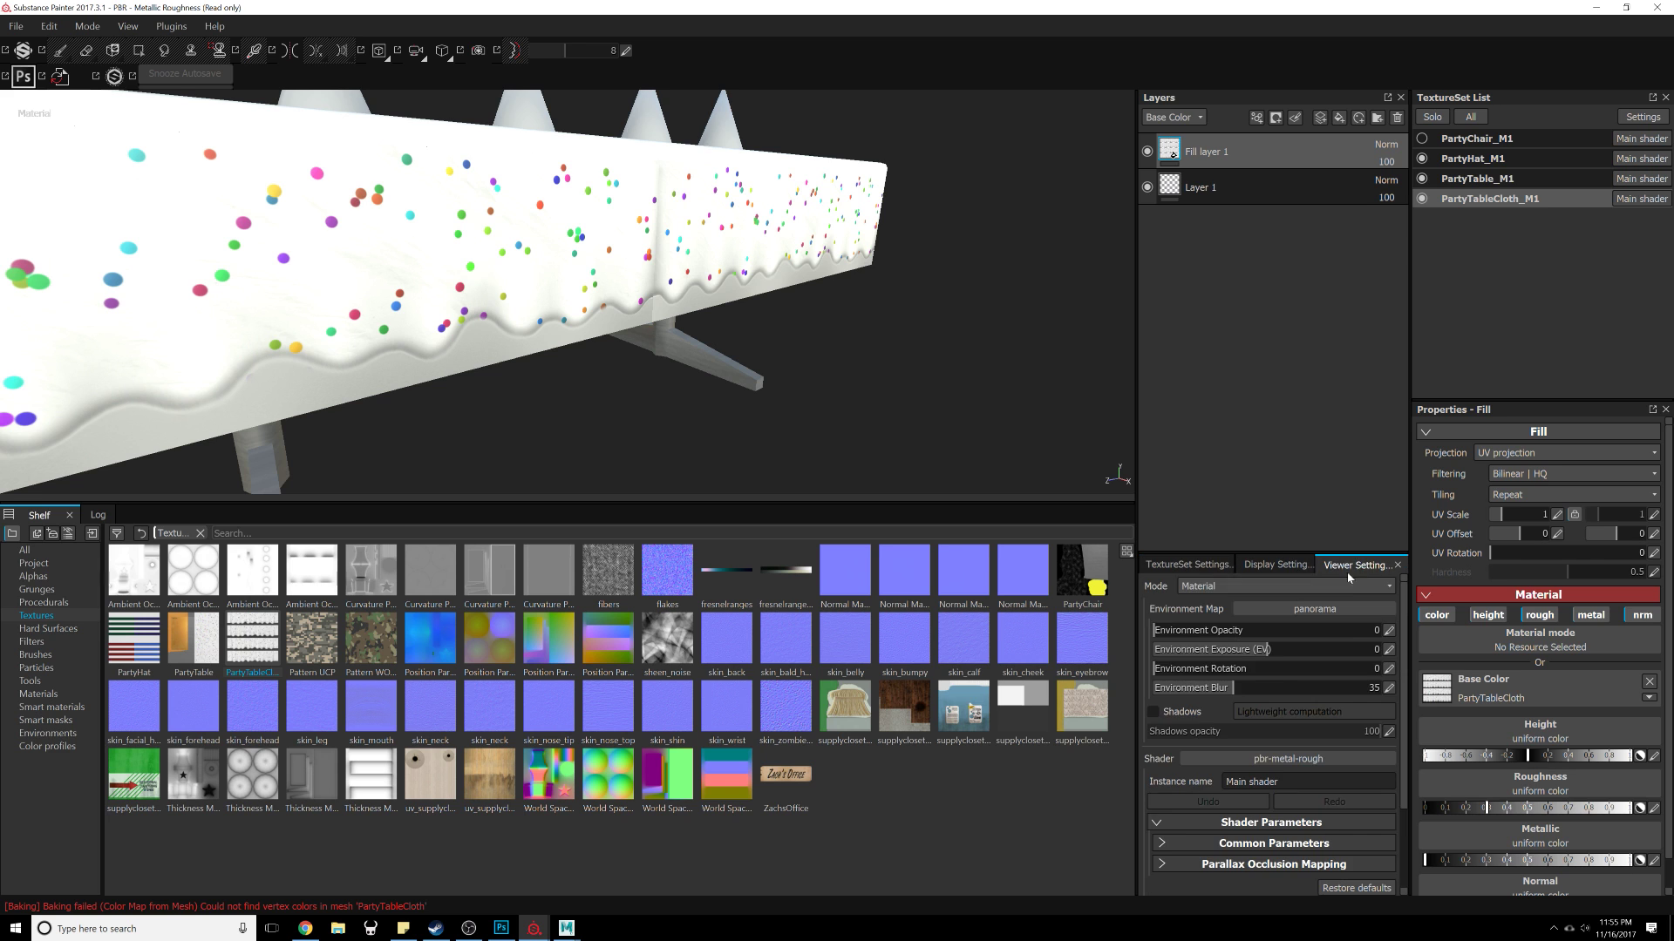
pyautogui.click(1274, 758)
pyautogui.click(1486, 624)
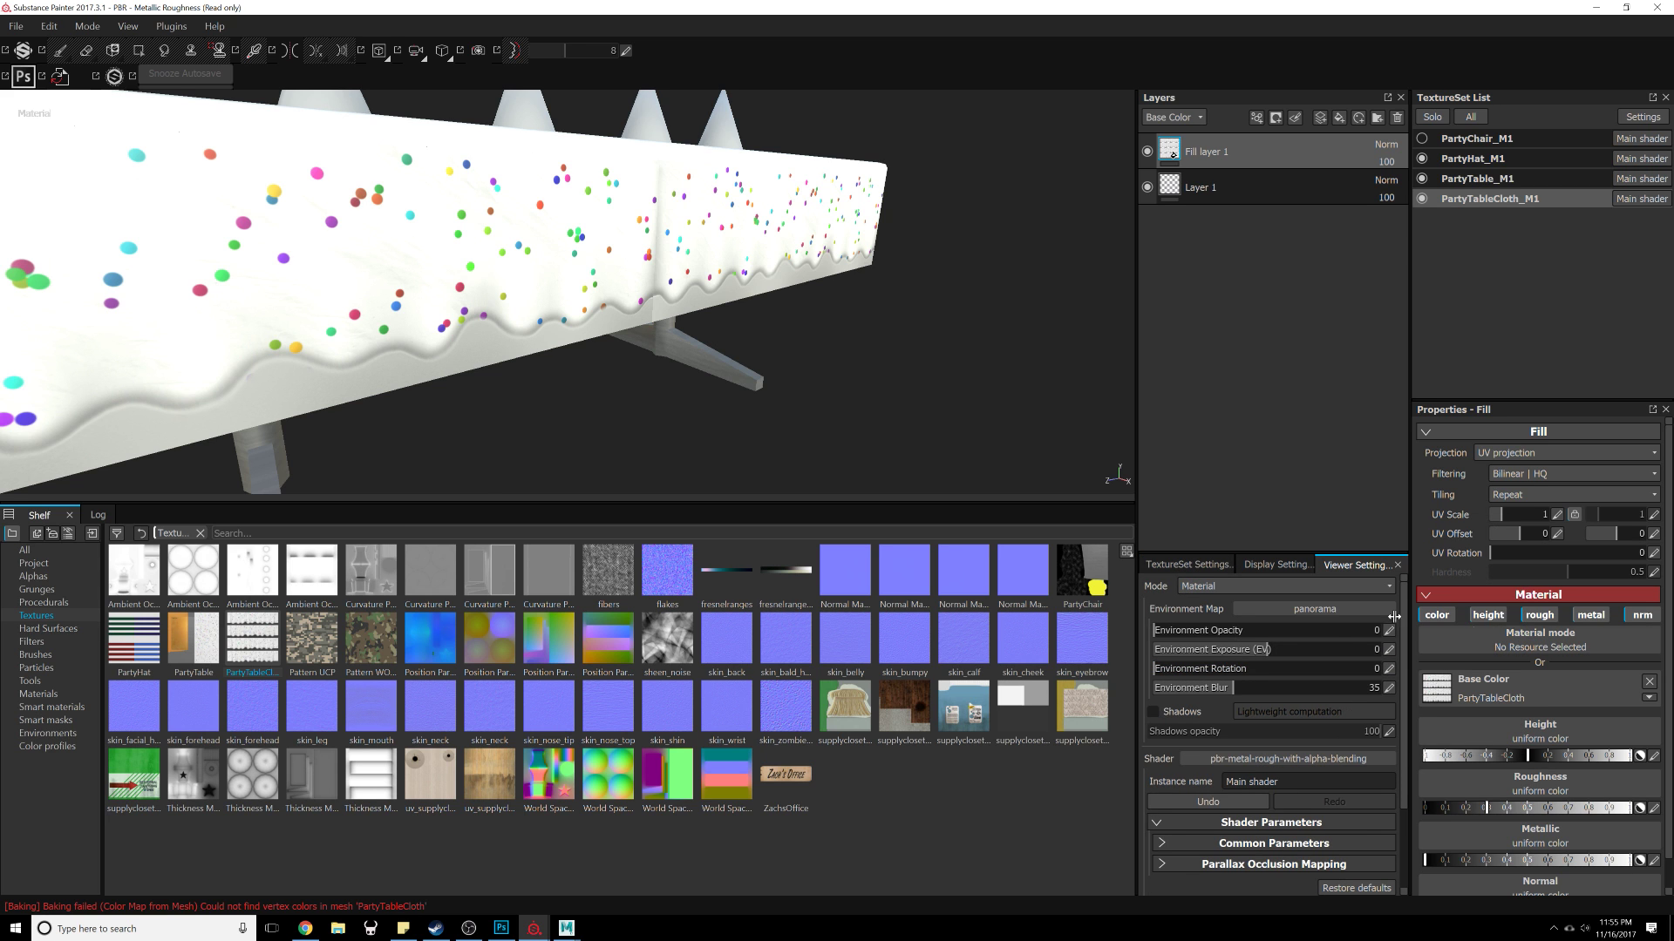
pyautogui.keyDown('alt'); pyautogui.moveTo(832, 440); pyautogui.dragTo(810, 331); pyautogui.keyUp('alt')
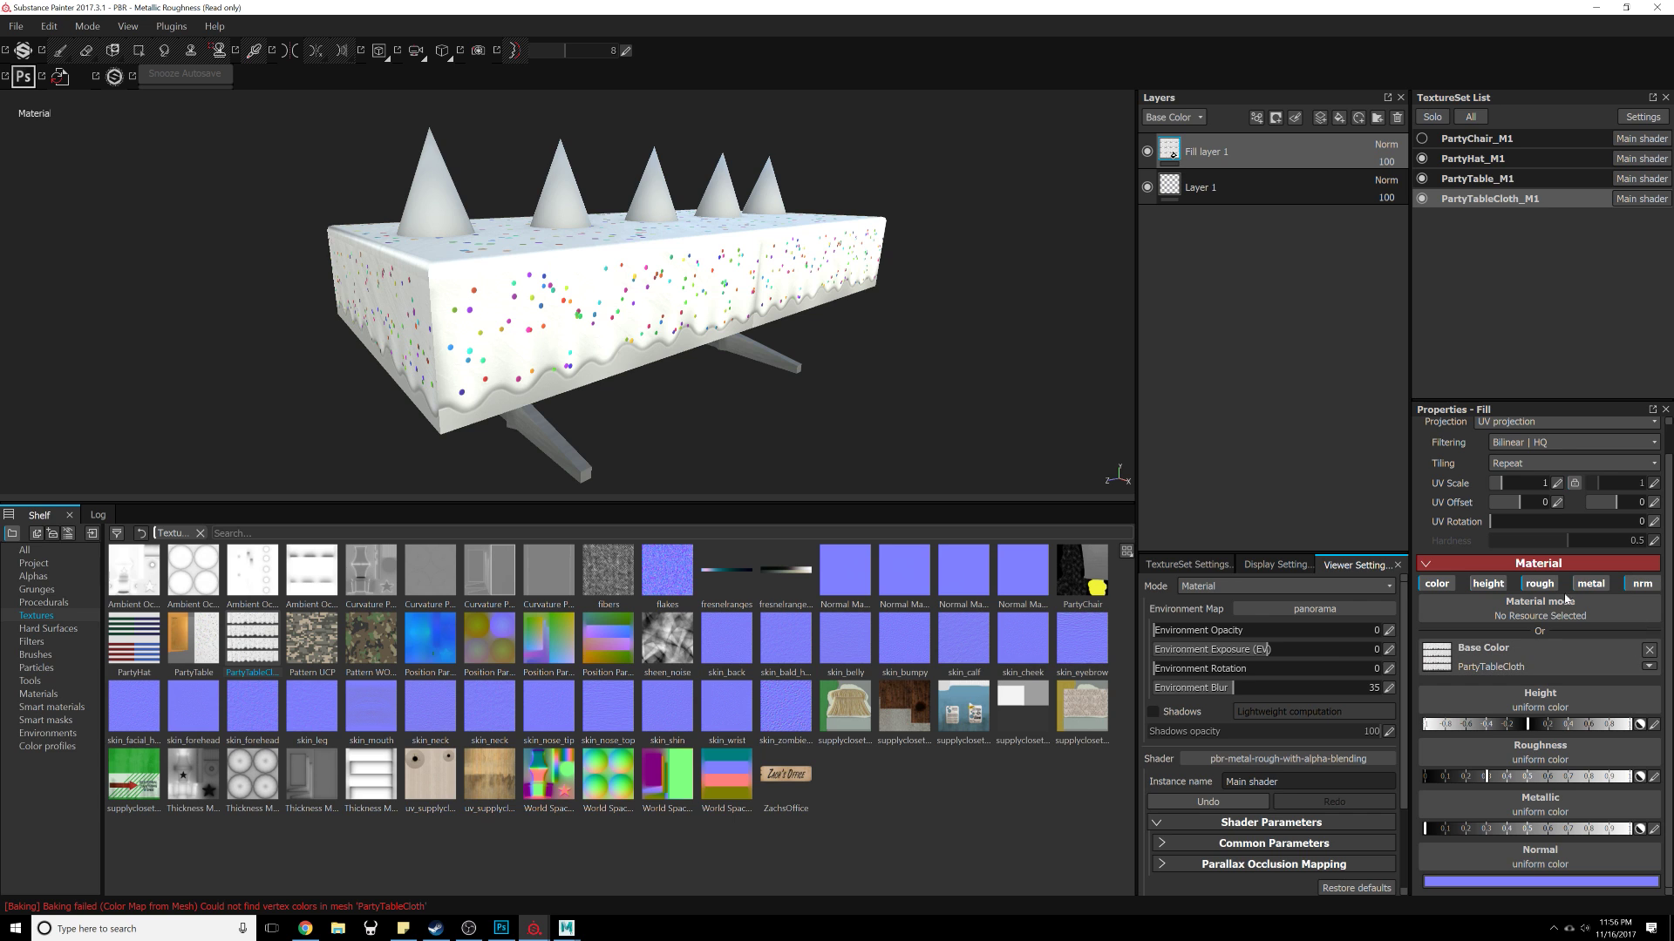
# Step: Add an Opacity channel to the PartyTableCloth texture set
pyautogui.click(1187, 564)
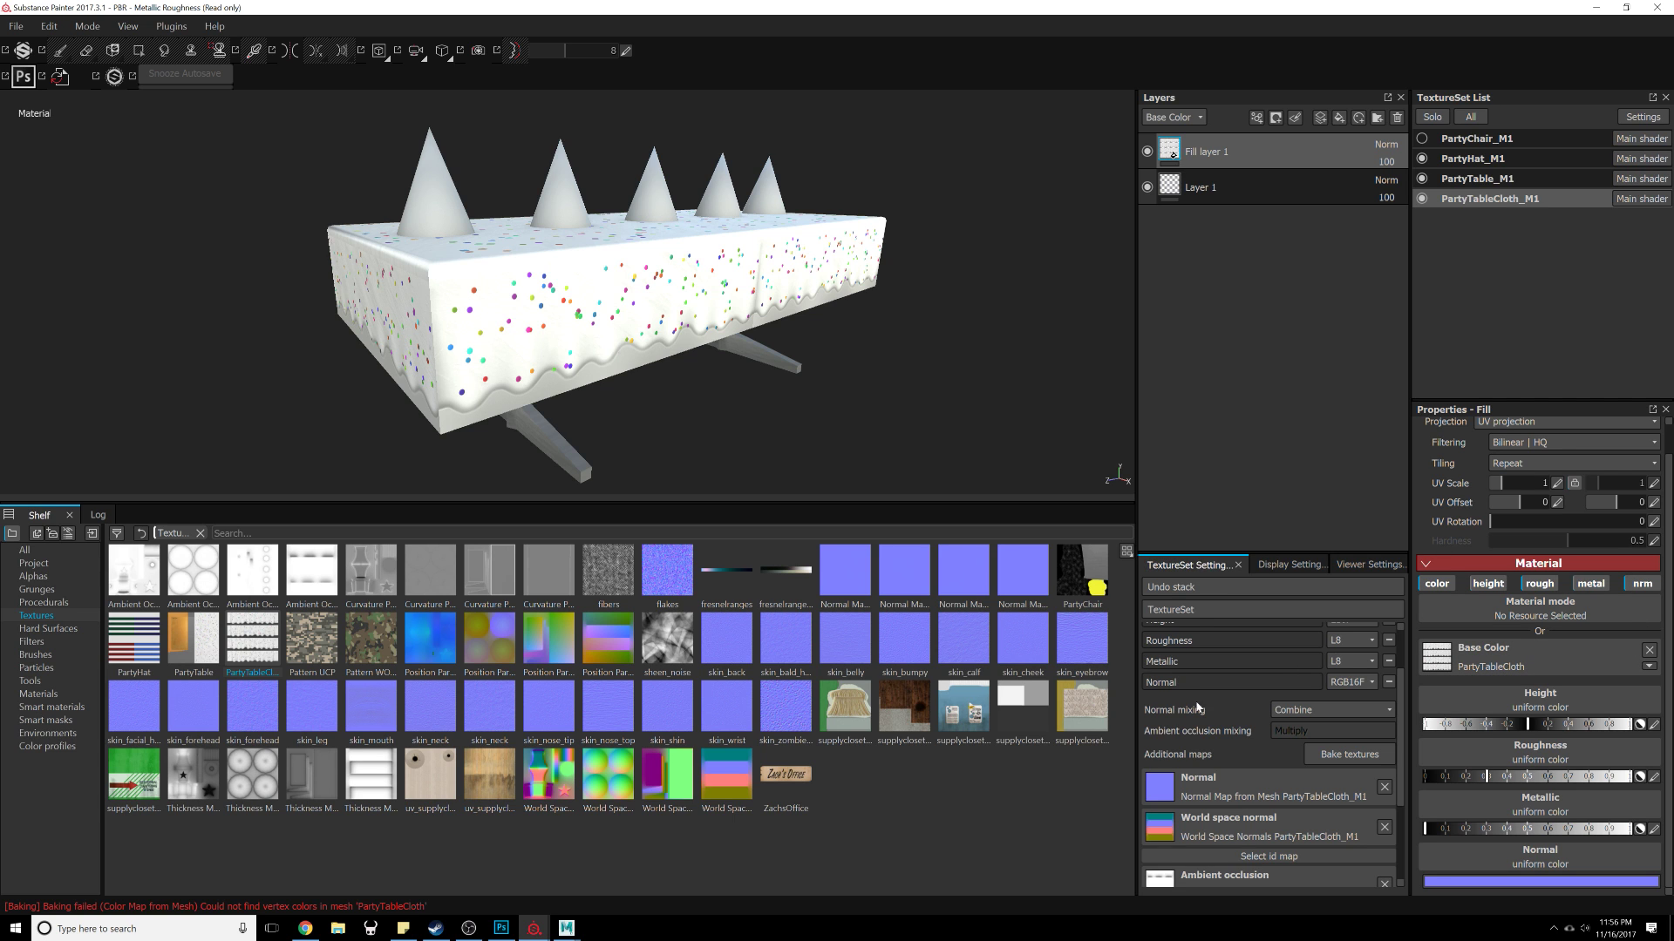
pyautogui.scroll(-3, 1298, 688)
pyautogui.scroll(3, 1300, 686)
pyautogui.scroll(-3, 1304, 682)
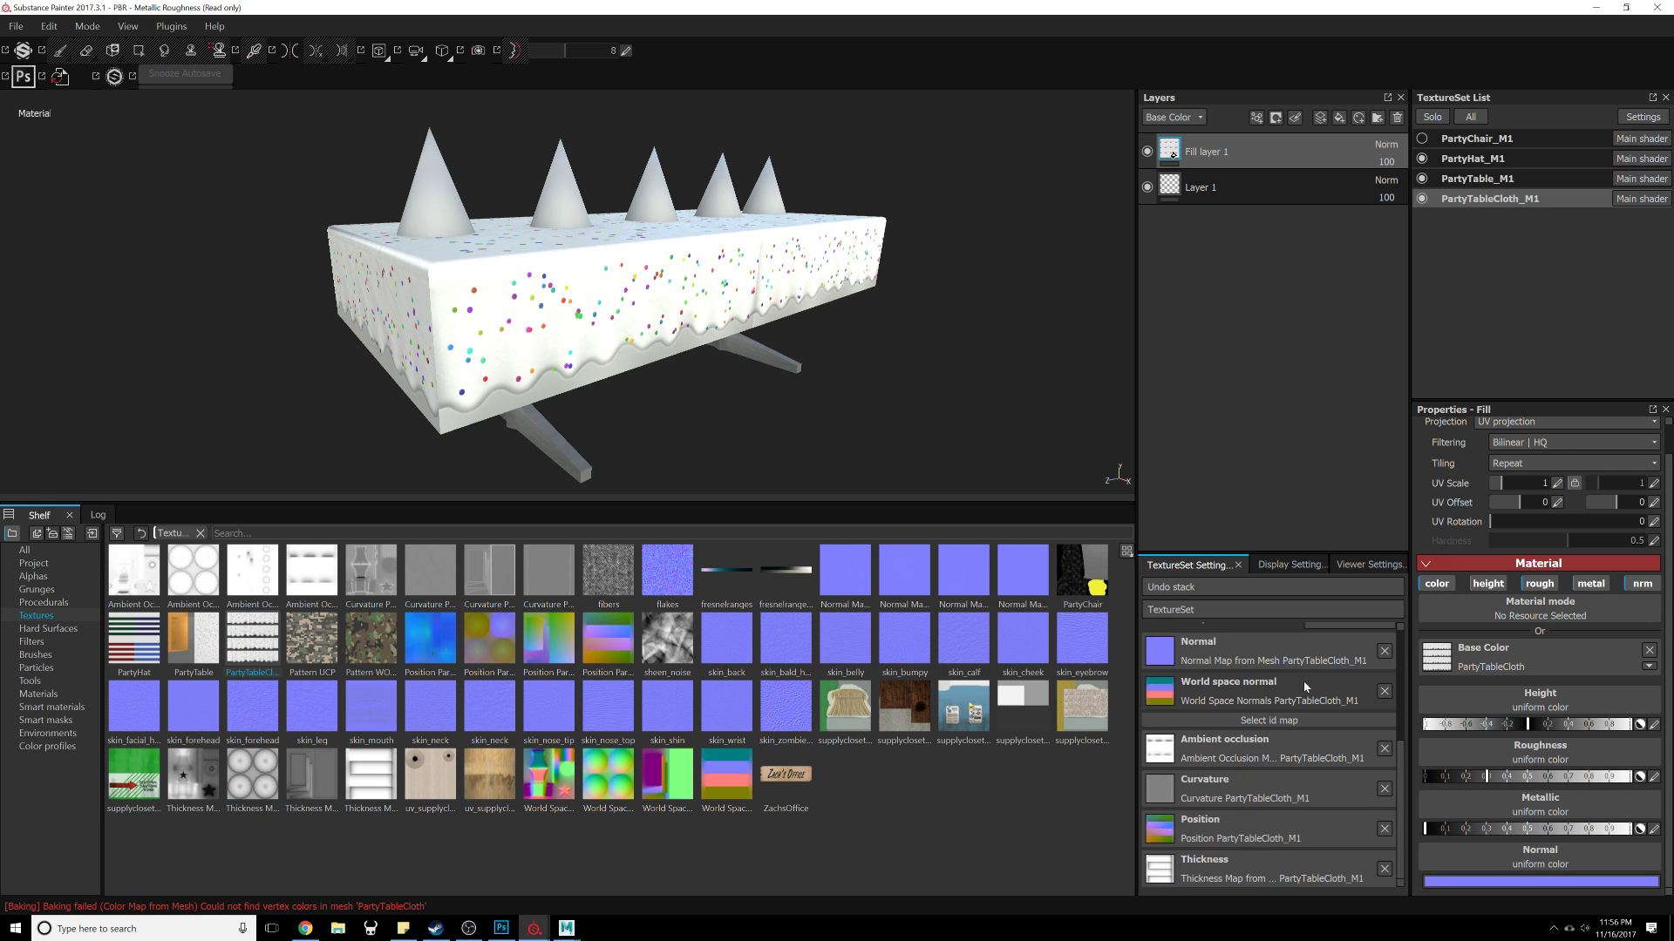
pyautogui.scroll(3, 1342, 670)
pyautogui.click(1388, 650)
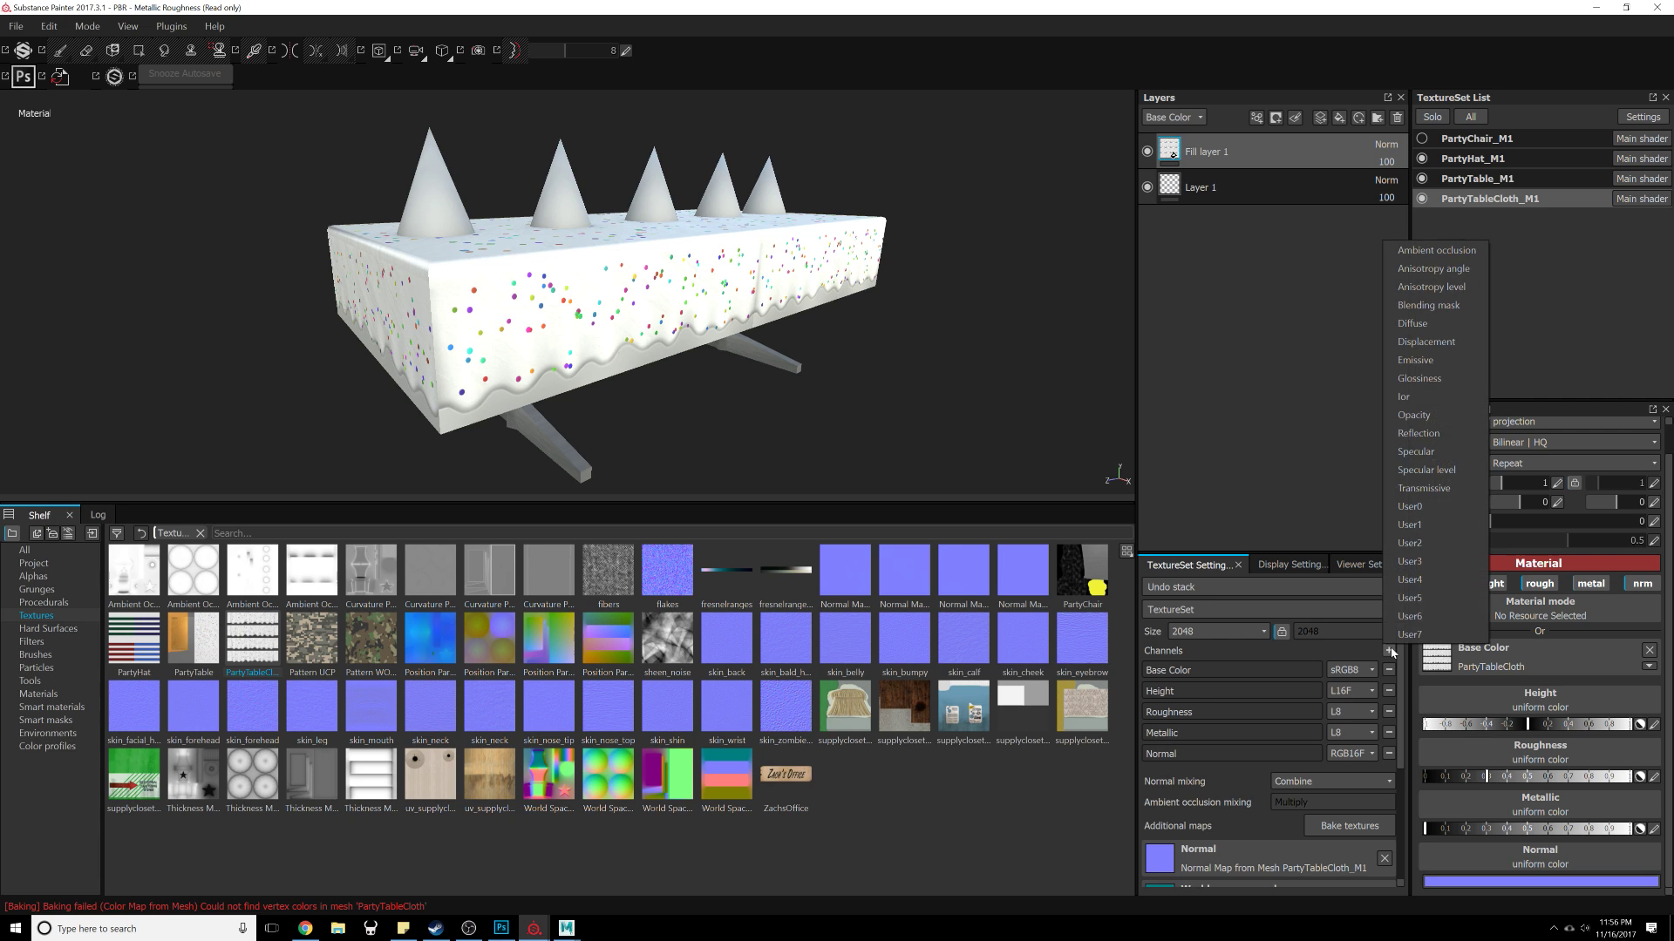
pyautogui.click(1424, 416)
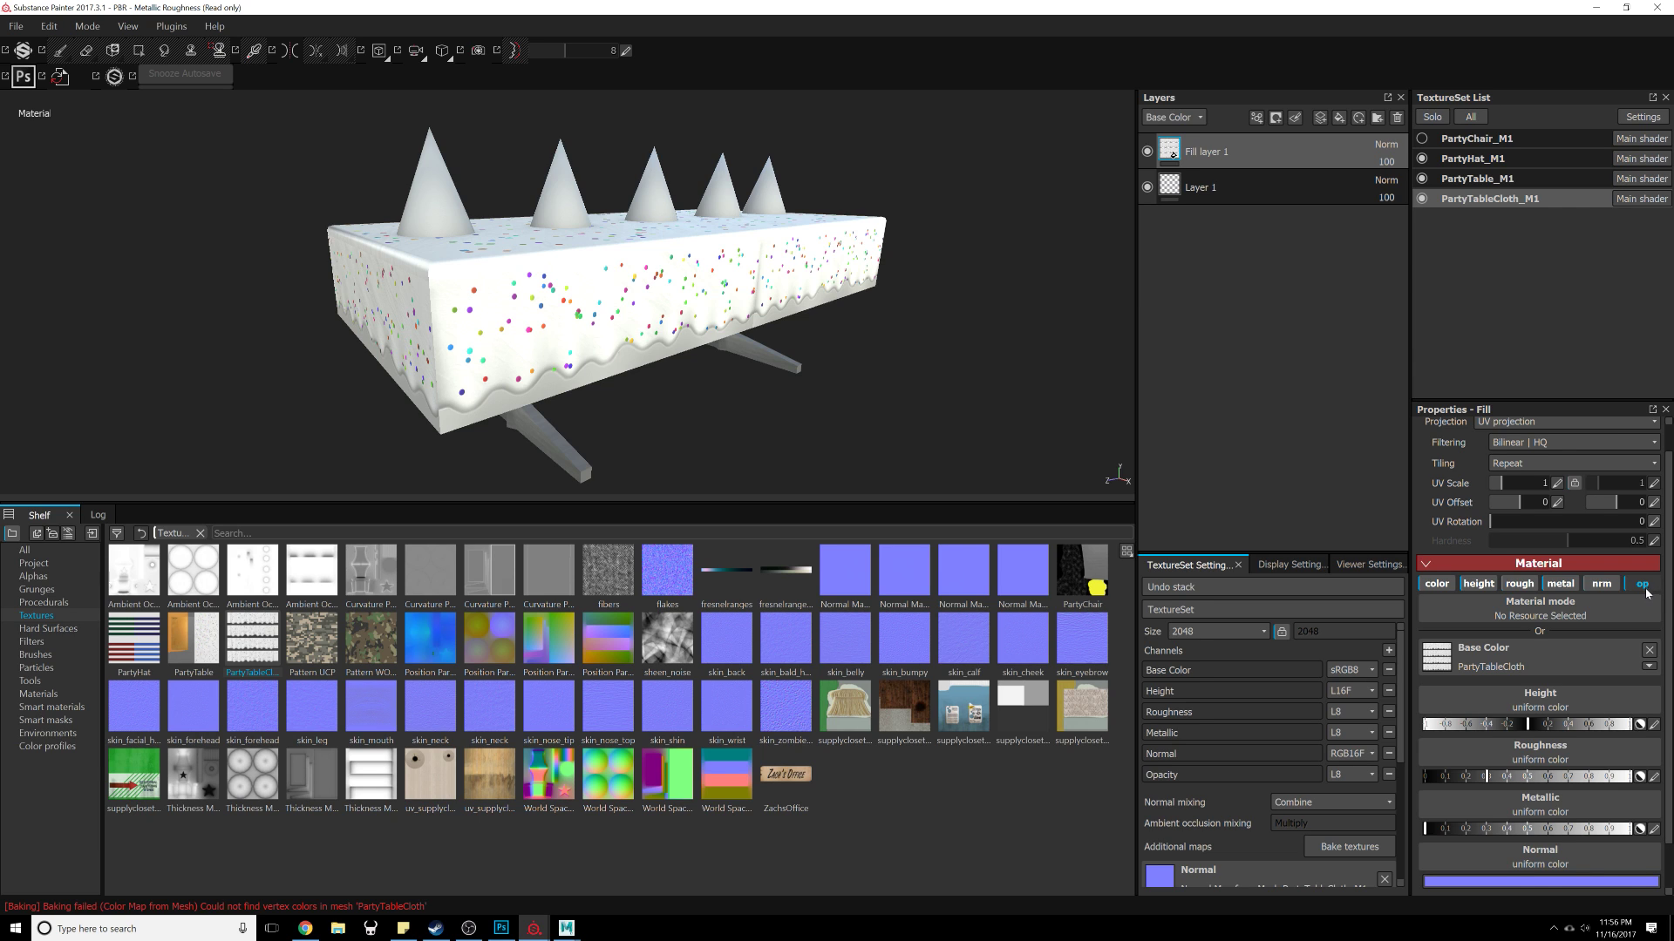
# Step: Set the fill layer's opacity to the PartyTableCloth texture
pyautogui.scroll(-1, 1625, 650)
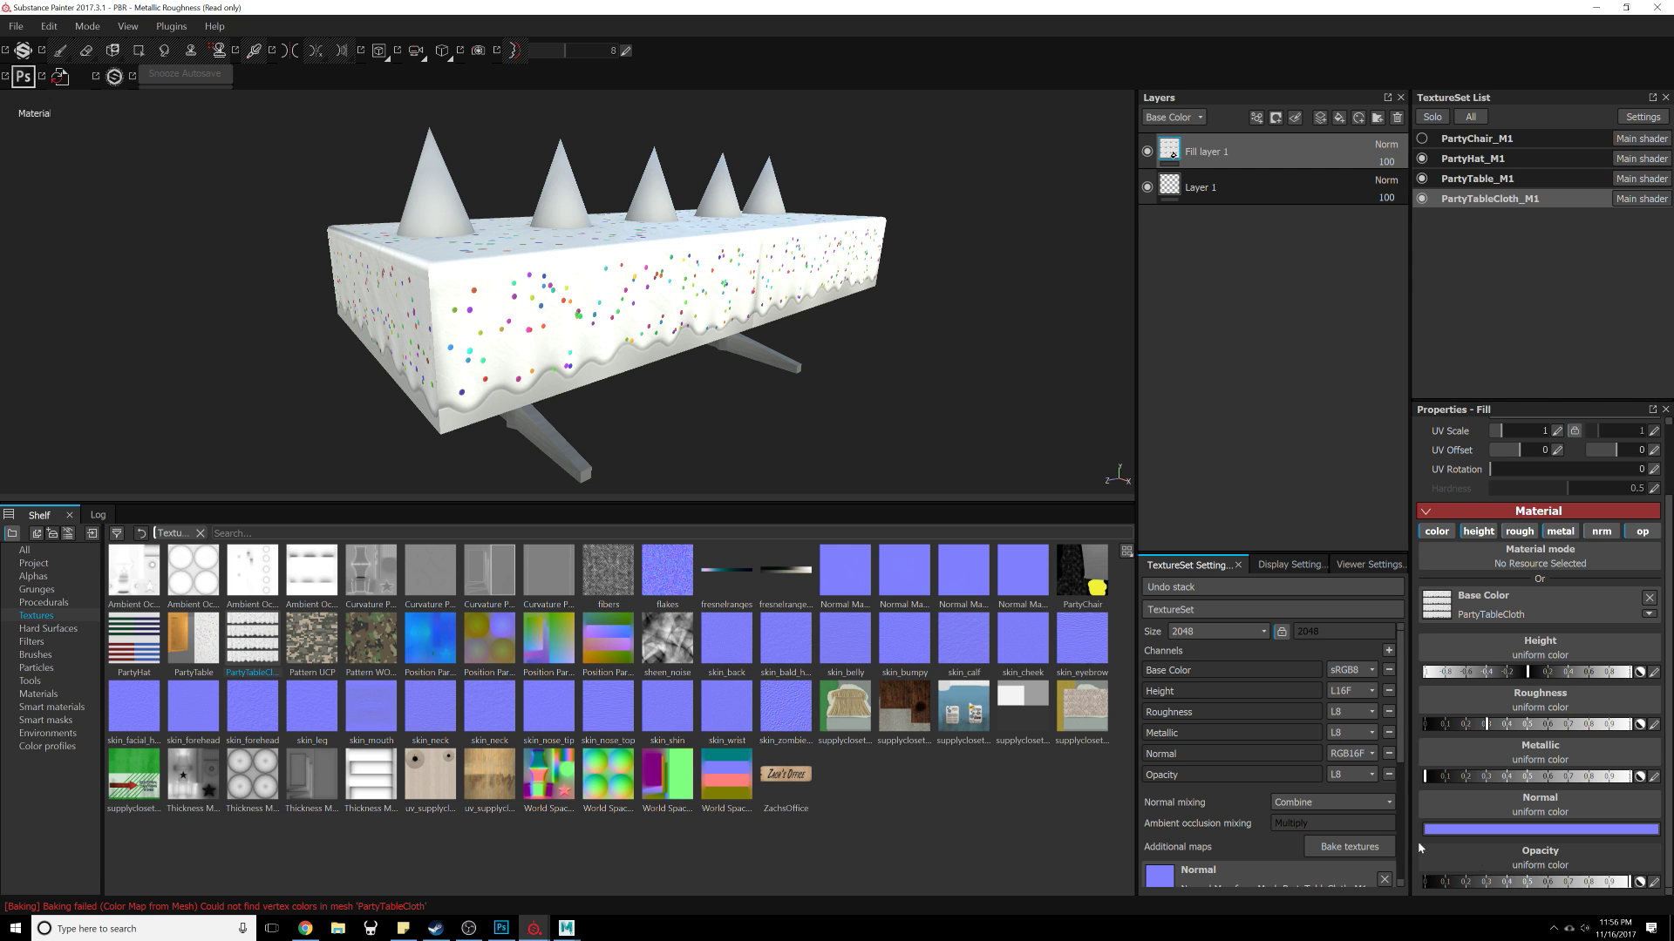
pyautogui.moveTo(272, 635); pyautogui.dragTo(1566, 861)
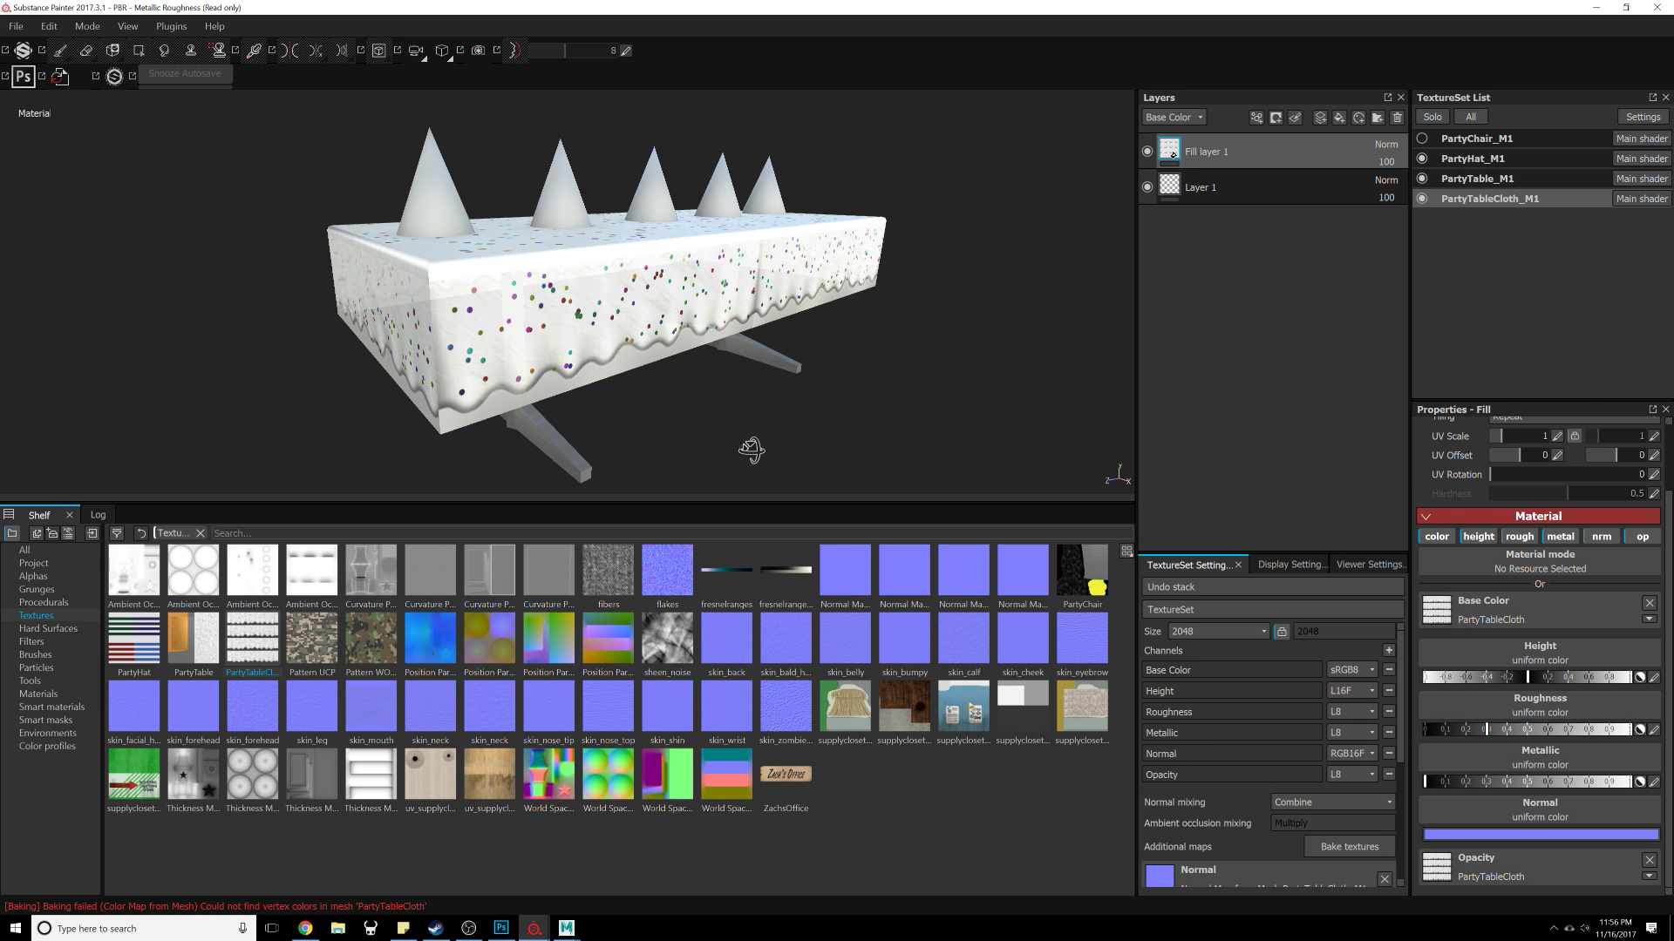
# Step: Inspect the table cloth's transparent edges from several angles
pyautogui.keyDown('alt'); pyautogui.moveTo(747, 448); pyautogui.dragTo(811, 464); pyautogui.keyUp('alt')
pyautogui.keyDown('alt'); pyautogui.moveTo(809, 460); pyautogui.dragTo(940, 322, button='right'); pyautogui.keyUp('alt')
pyautogui.keyDown('alt'); pyautogui.moveTo(940, 322); pyautogui.dragTo(478, 387); pyautogui.keyUp('alt')
pyautogui.keyDown('alt'); pyautogui.moveTo(804, 295); pyautogui.dragTo(773, 429, button='middle'); pyautogui.keyUp('alt')
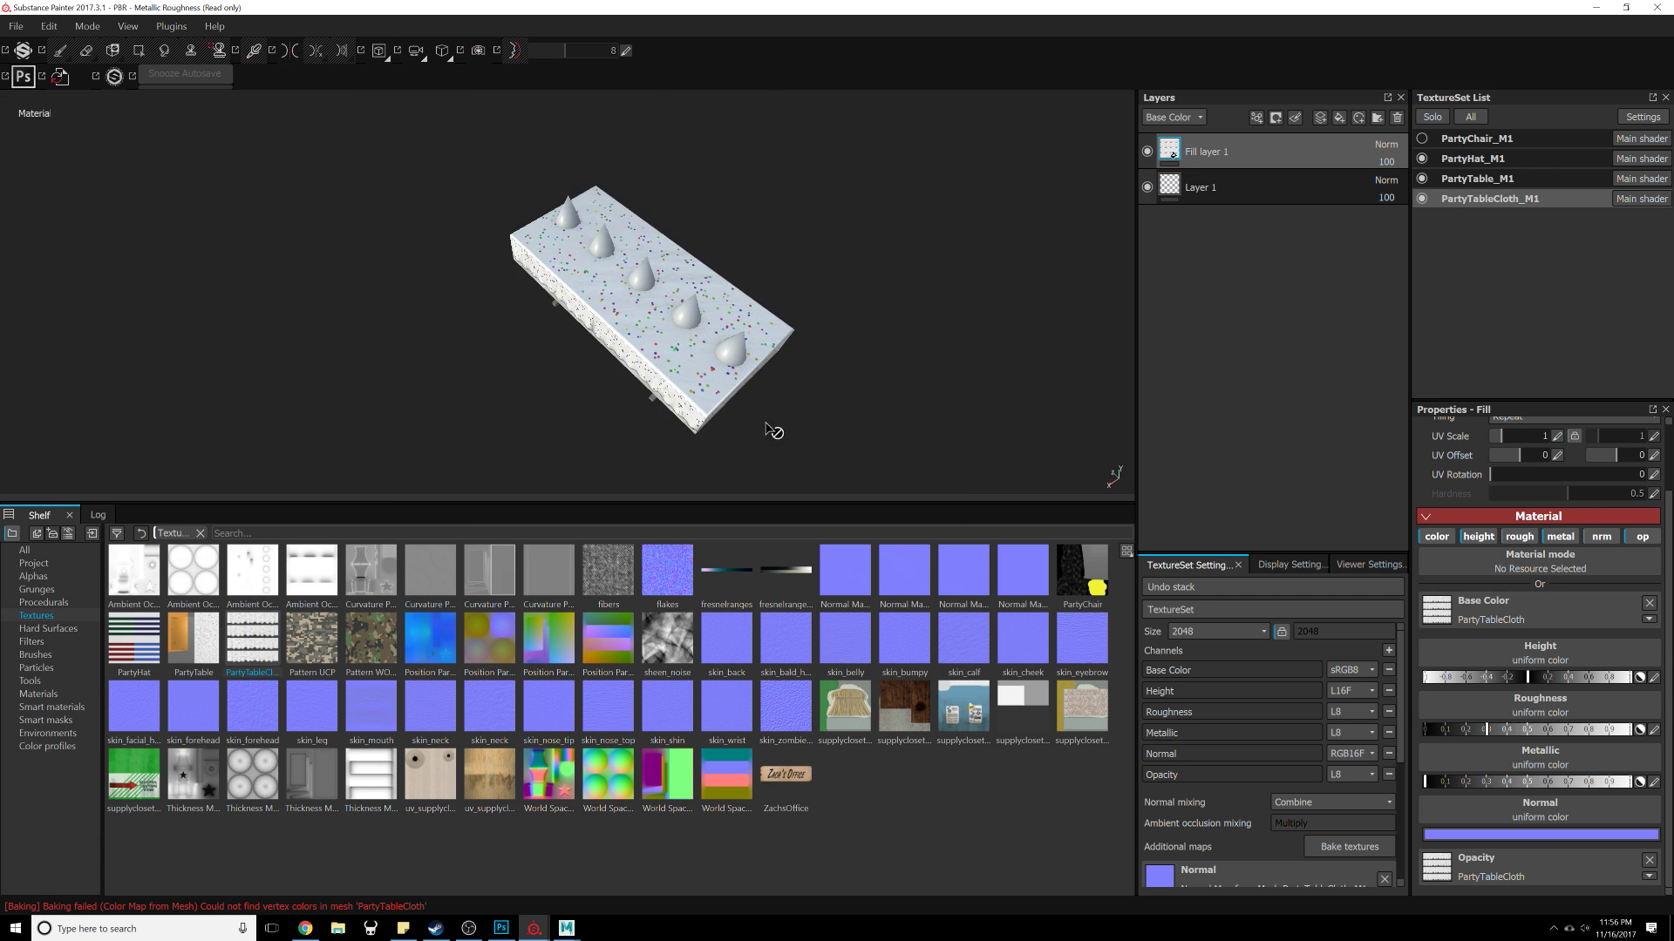
pyautogui.keyDown('alt'); pyautogui.moveTo(774, 430); pyautogui.dragTo(889, 800, button='right'); pyautogui.keyUp('alt')
pyautogui.keyDown('alt'); pyautogui.moveTo(828, 392); pyautogui.dragTo(876, 284); pyautogui.keyUp('alt')
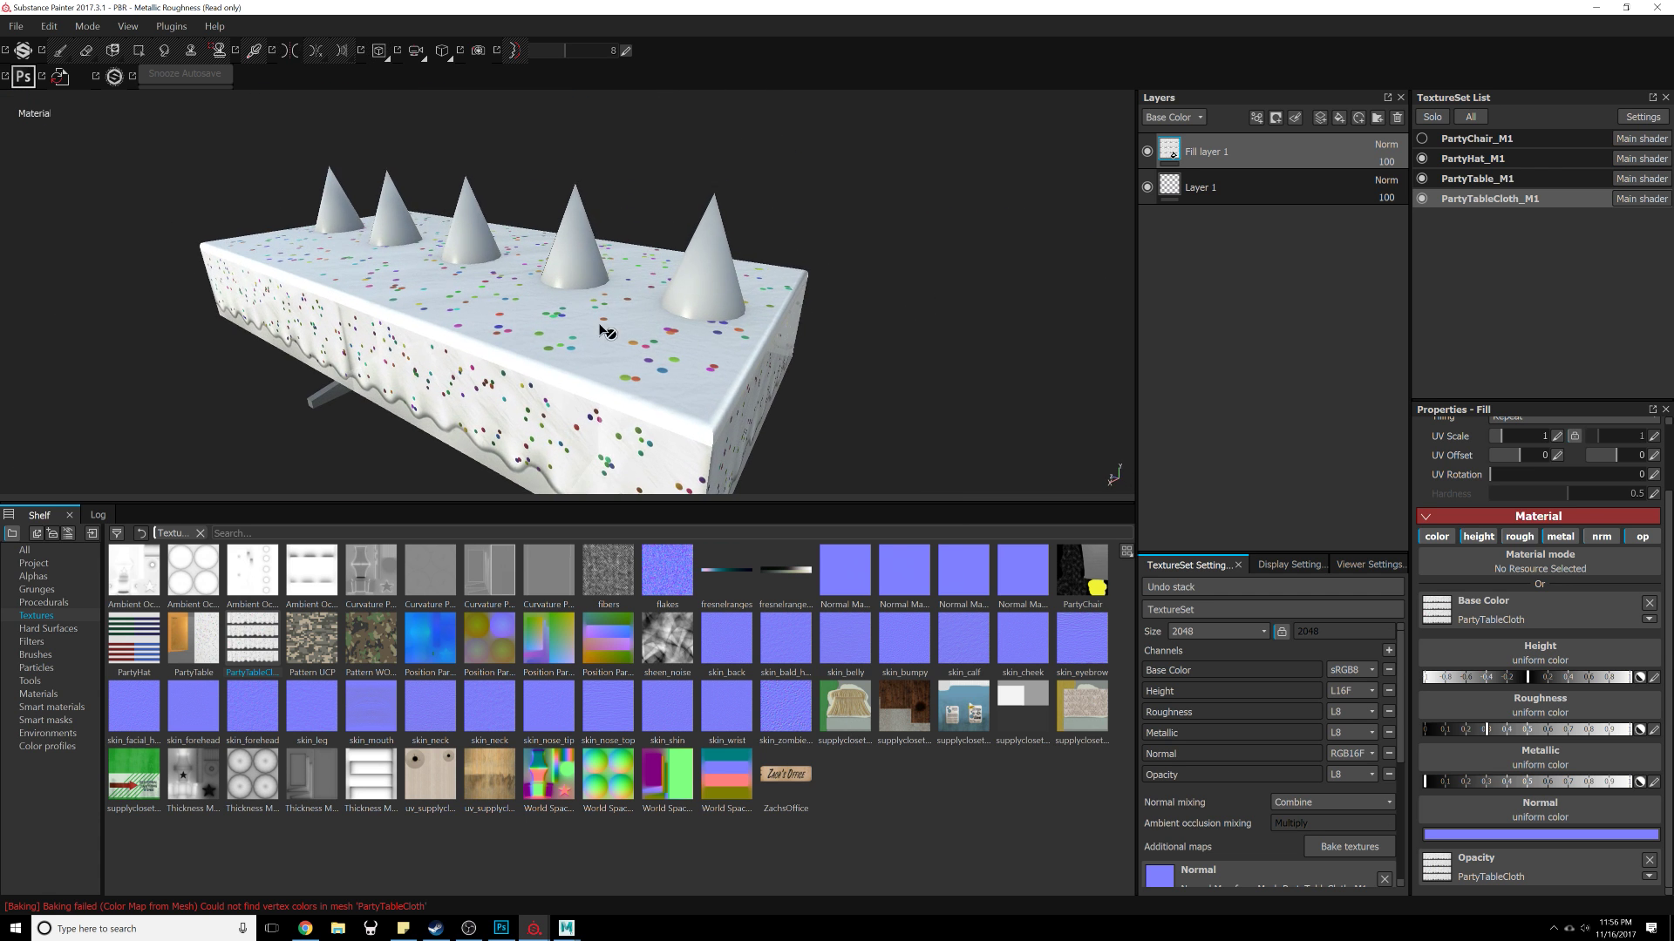
pyautogui.keyDown('alt'); pyautogui.moveTo(605, 332); pyautogui.dragTo(613, 348, button='right'); pyautogui.keyUp('alt')
pyautogui.keyDown('alt'); pyautogui.moveTo(613, 347); pyautogui.dragTo(829, 288); pyautogui.keyUp('alt')
pyautogui.keyDown('alt'); pyautogui.moveTo(828, 287); pyautogui.dragTo(788, 153, button='right'); pyautogui.keyUp('alt')
pyautogui.keyDown('alt'); pyautogui.moveTo(662, 244); pyautogui.dragTo(923, 295); pyautogui.keyUp('alt')
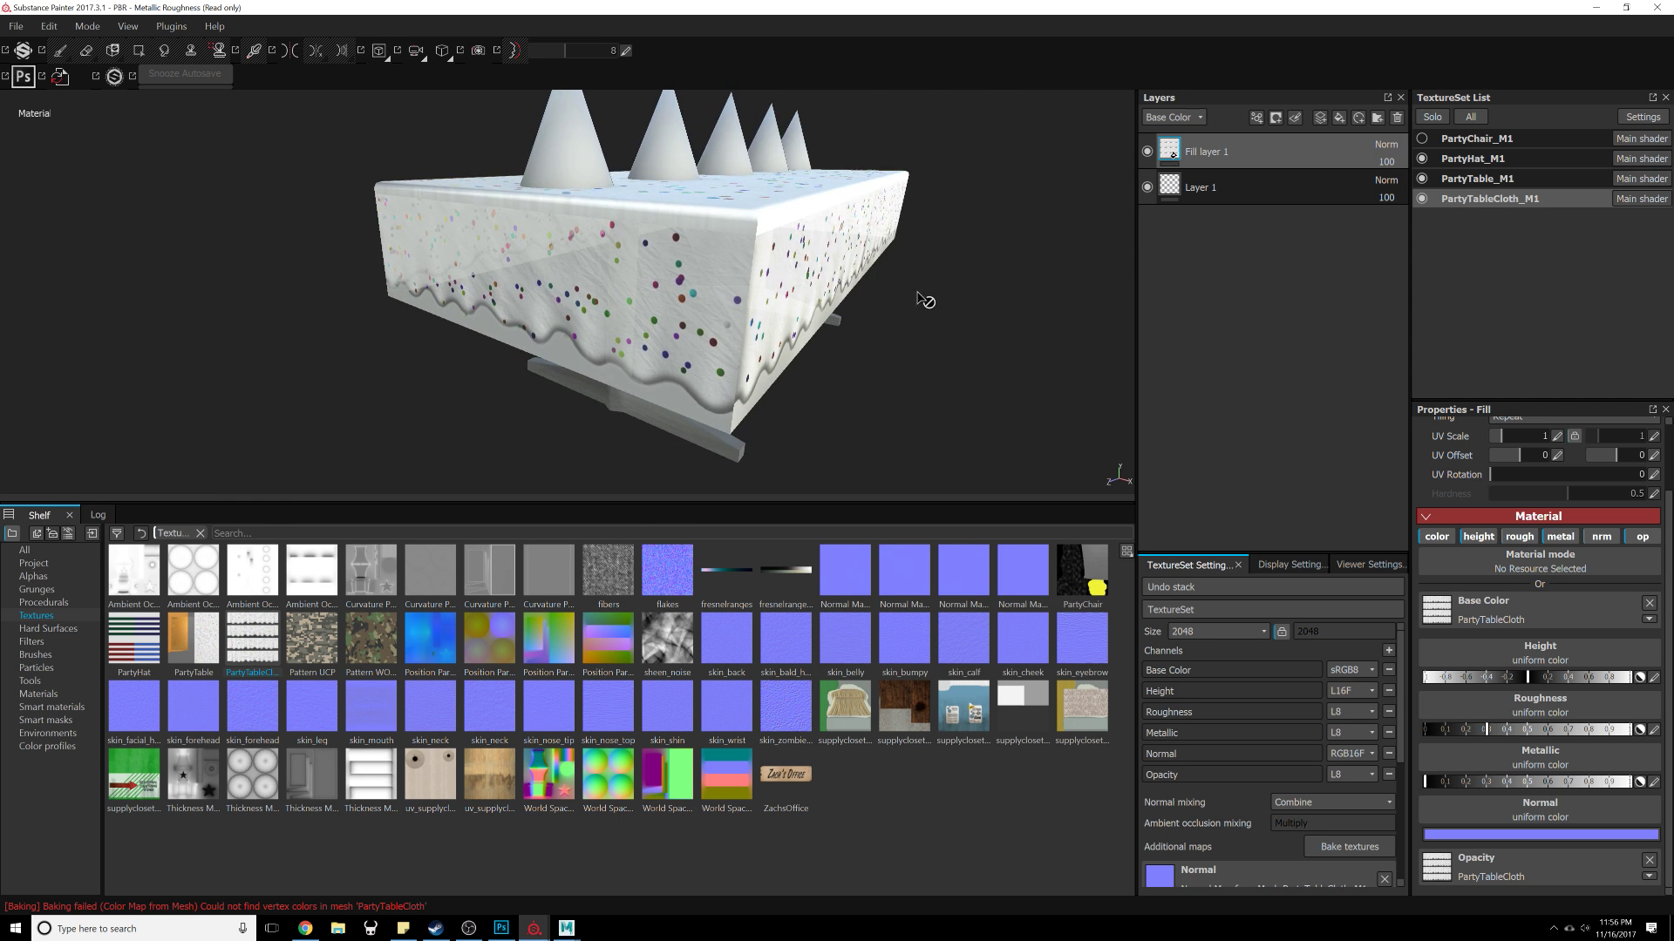
# Step: Show only the PartyChair texture set and select it
pyautogui.click(1422, 198)
pyautogui.click(1422, 178)
pyautogui.click(1421, 158)
pyautogui.click(1422, 138)
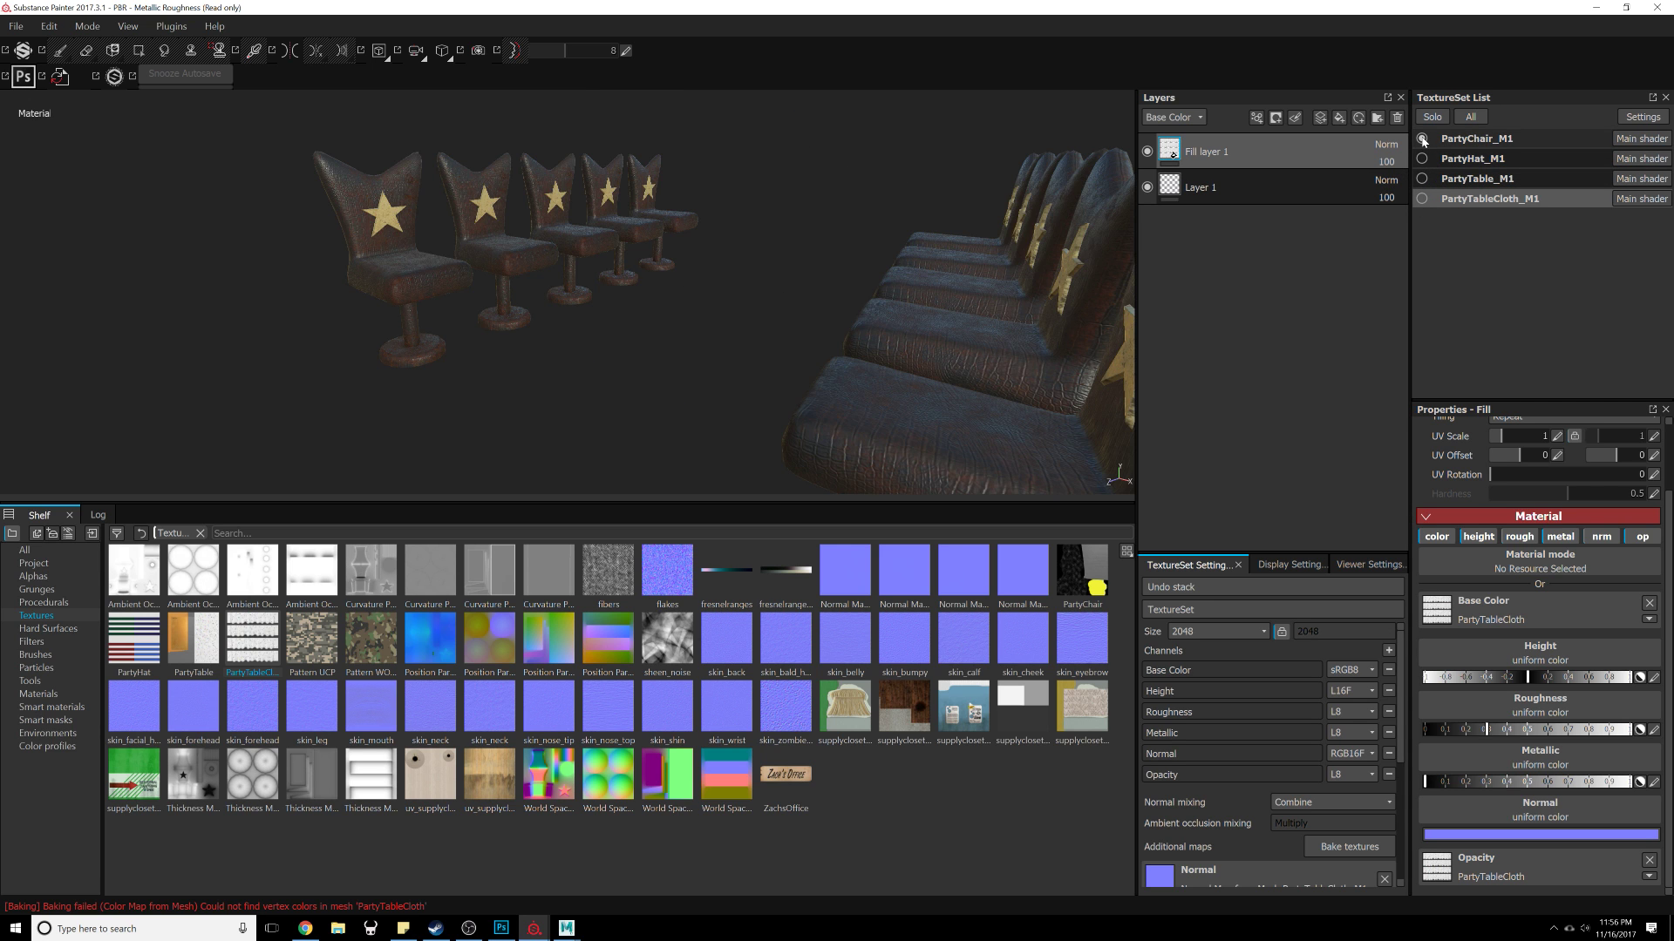
pyautogui.click(1422, 138)
pyautogui.click(1422, 158)
pyautogui.click(1422, 138)
pyautogui.click(1422, 158)
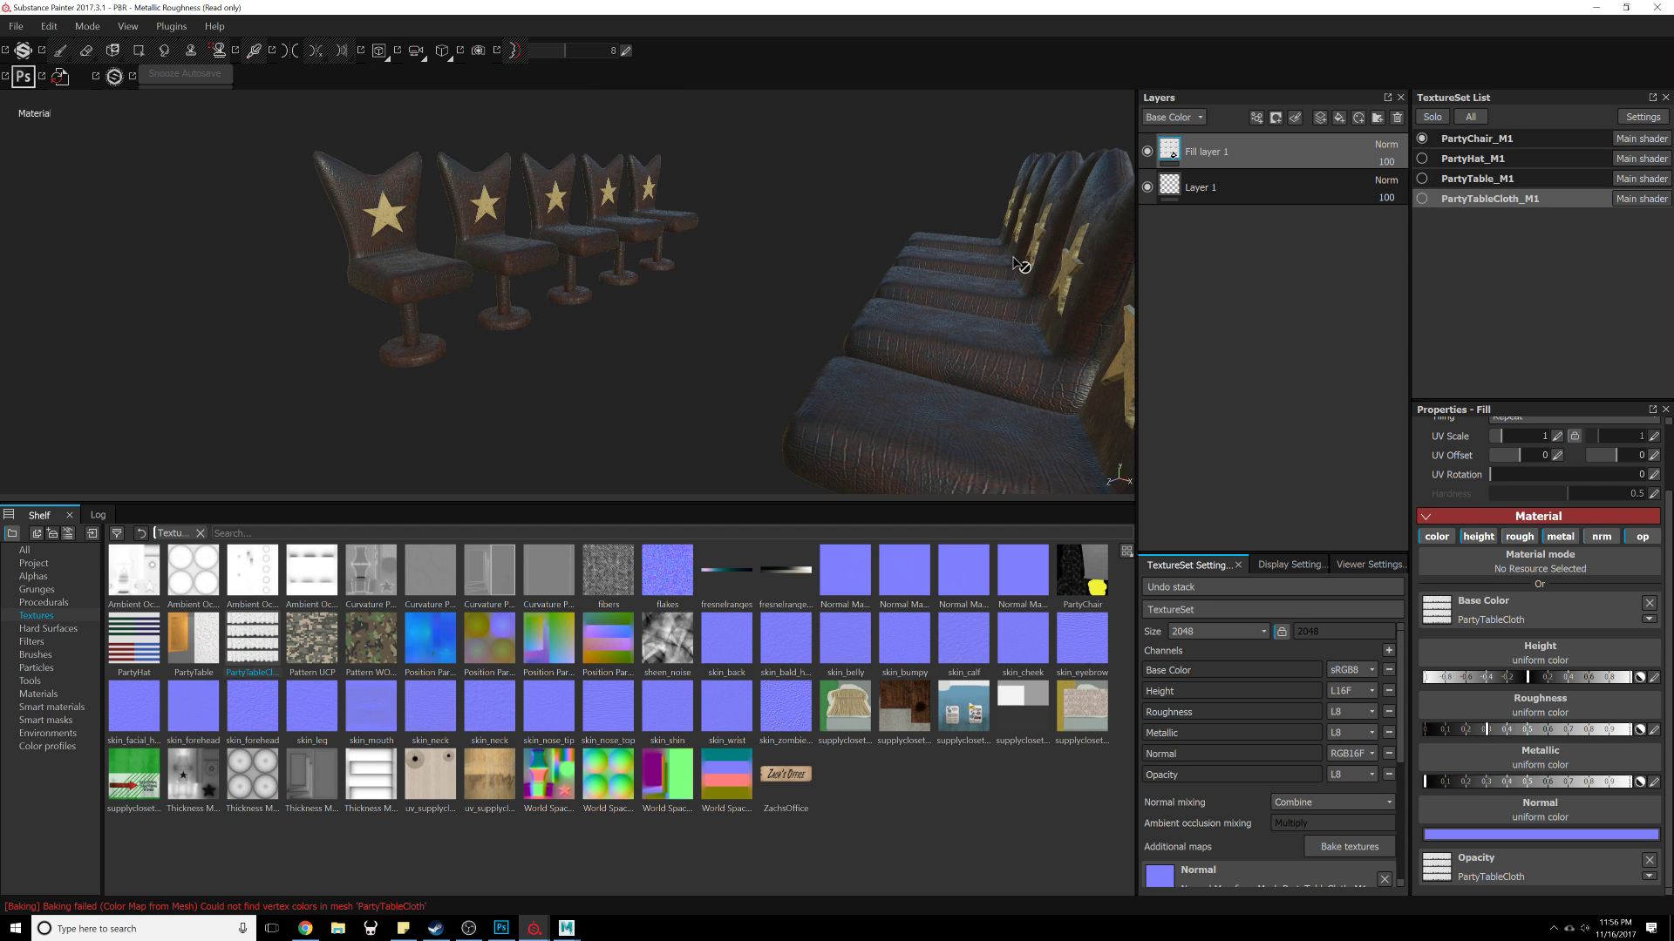
pyautogui.keyDown('alt'); pyautogui.moveTo(1018, 264); pyautogui.dragTo(963, 461); pyautogui.keyUp('alt')
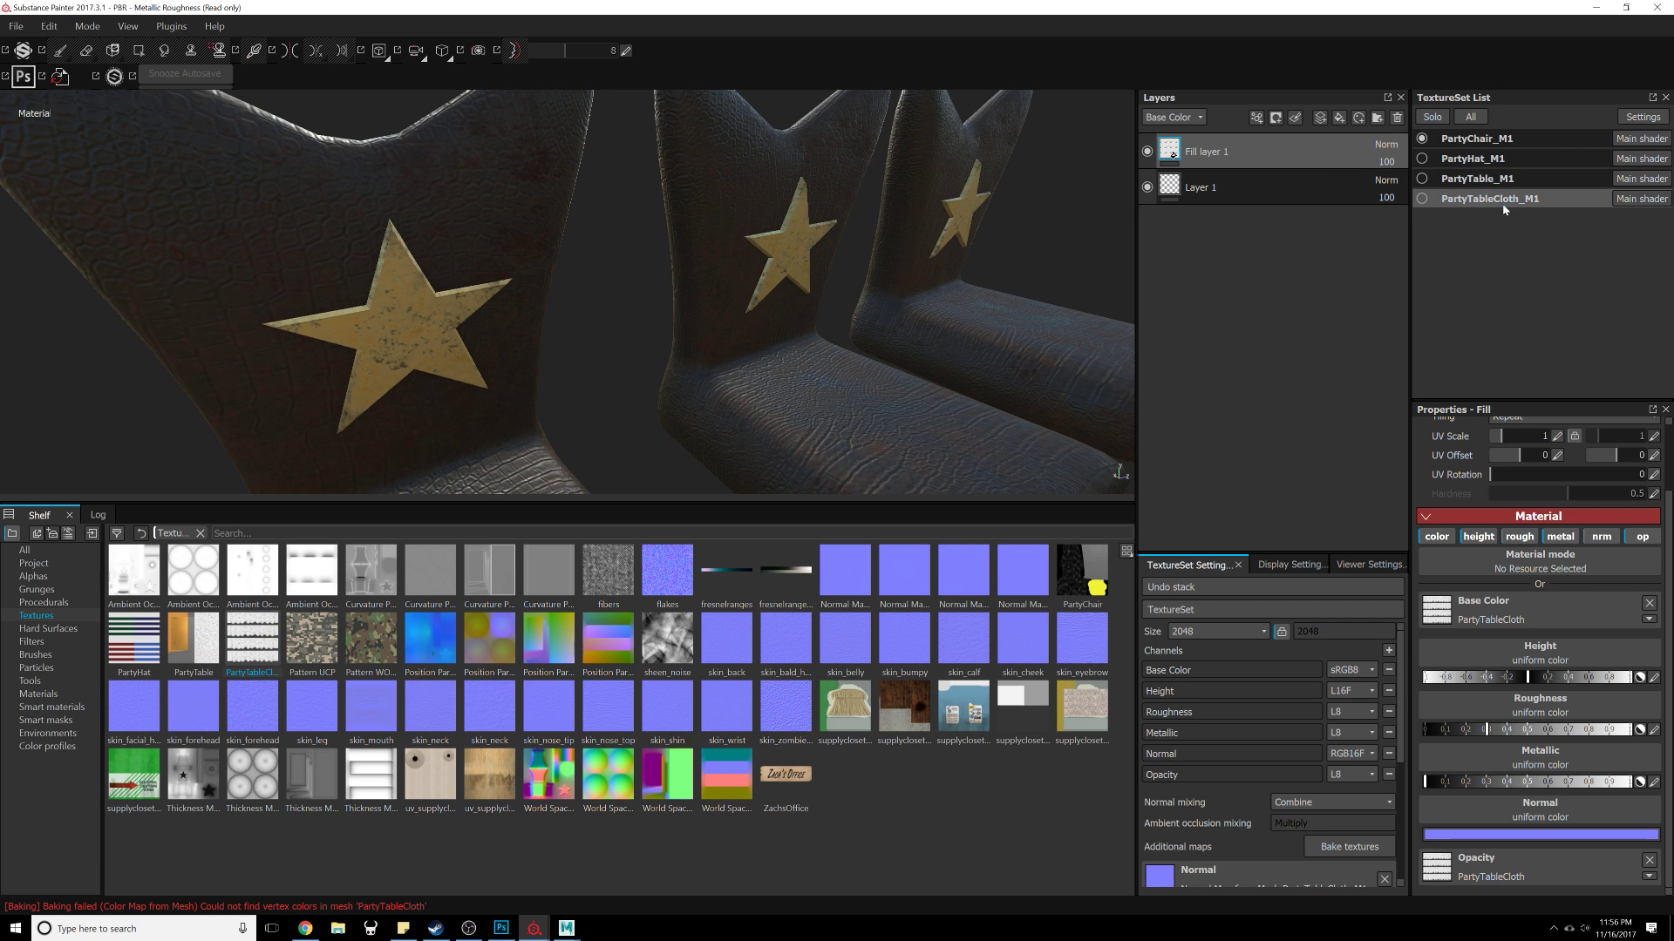
pyautogui.click(1492, 140)
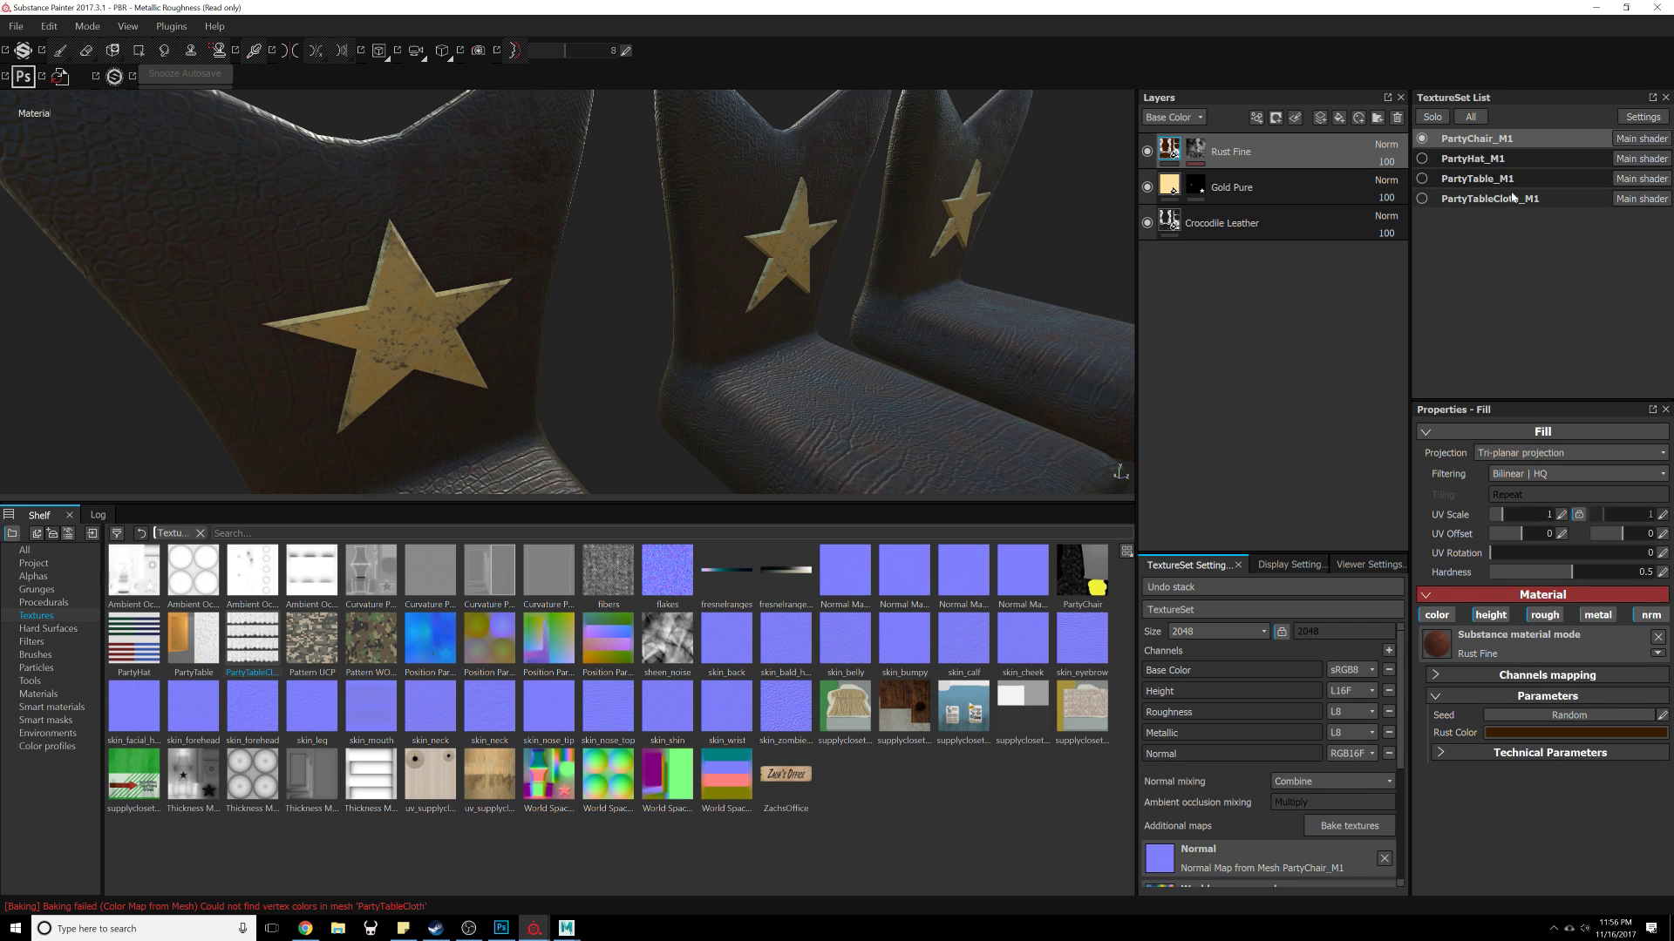
# Step: Set the Rust Fine layer's rust color to a very dark brown
pyautogui.click(1518, 647)
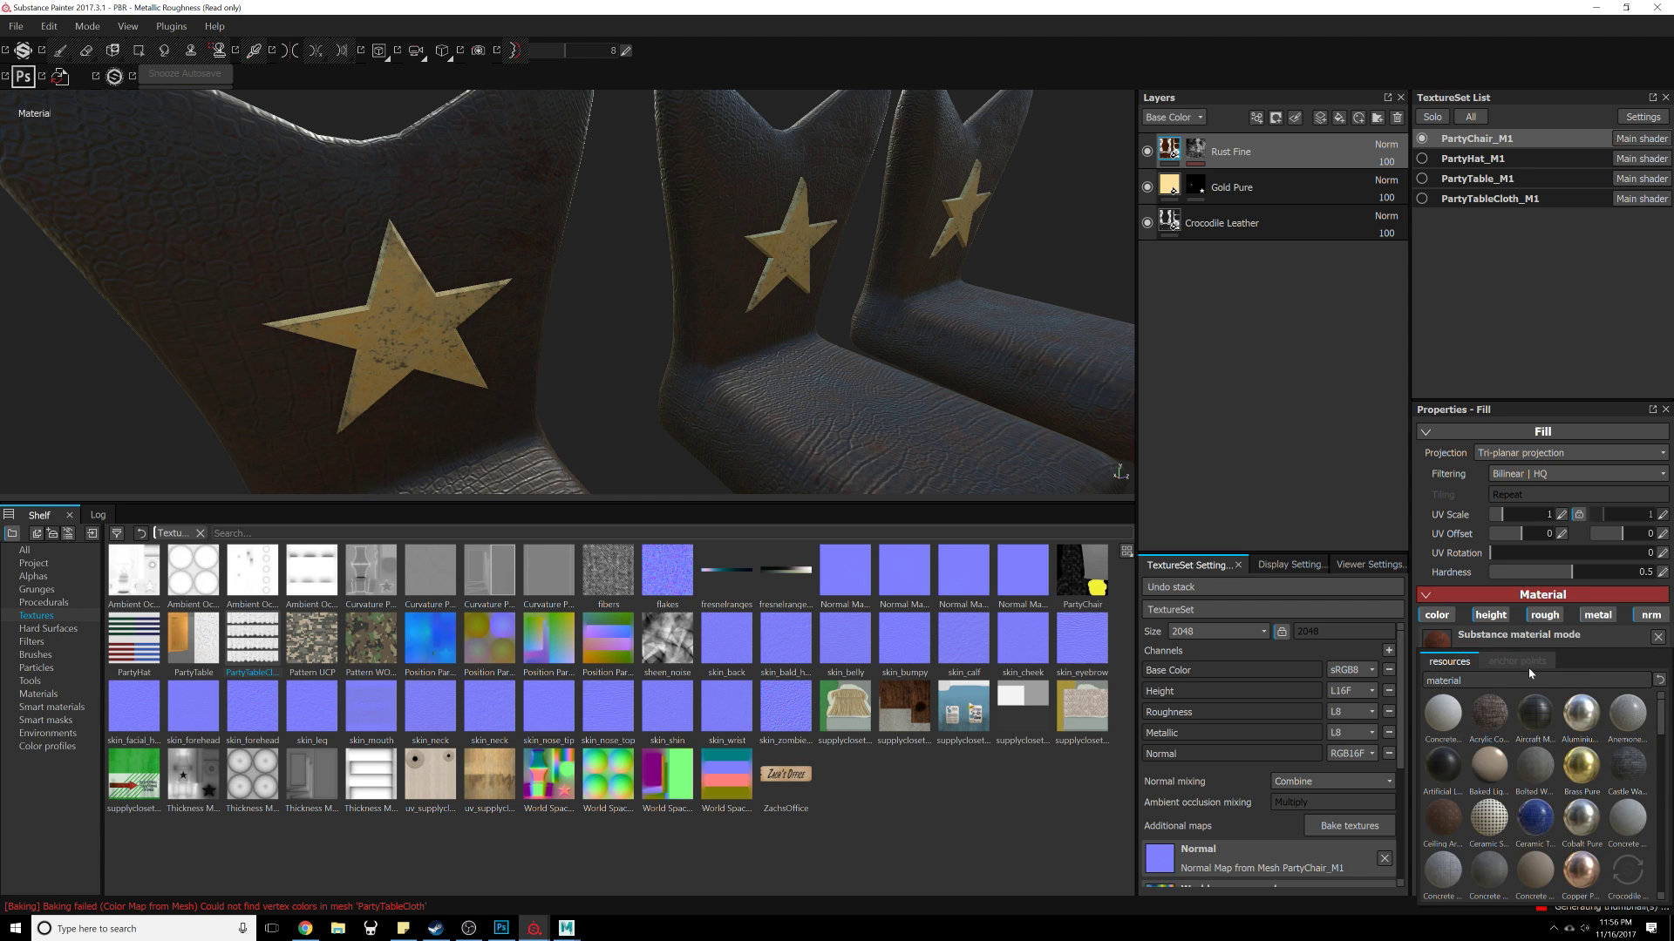
pyautogui.click(1546, 730)
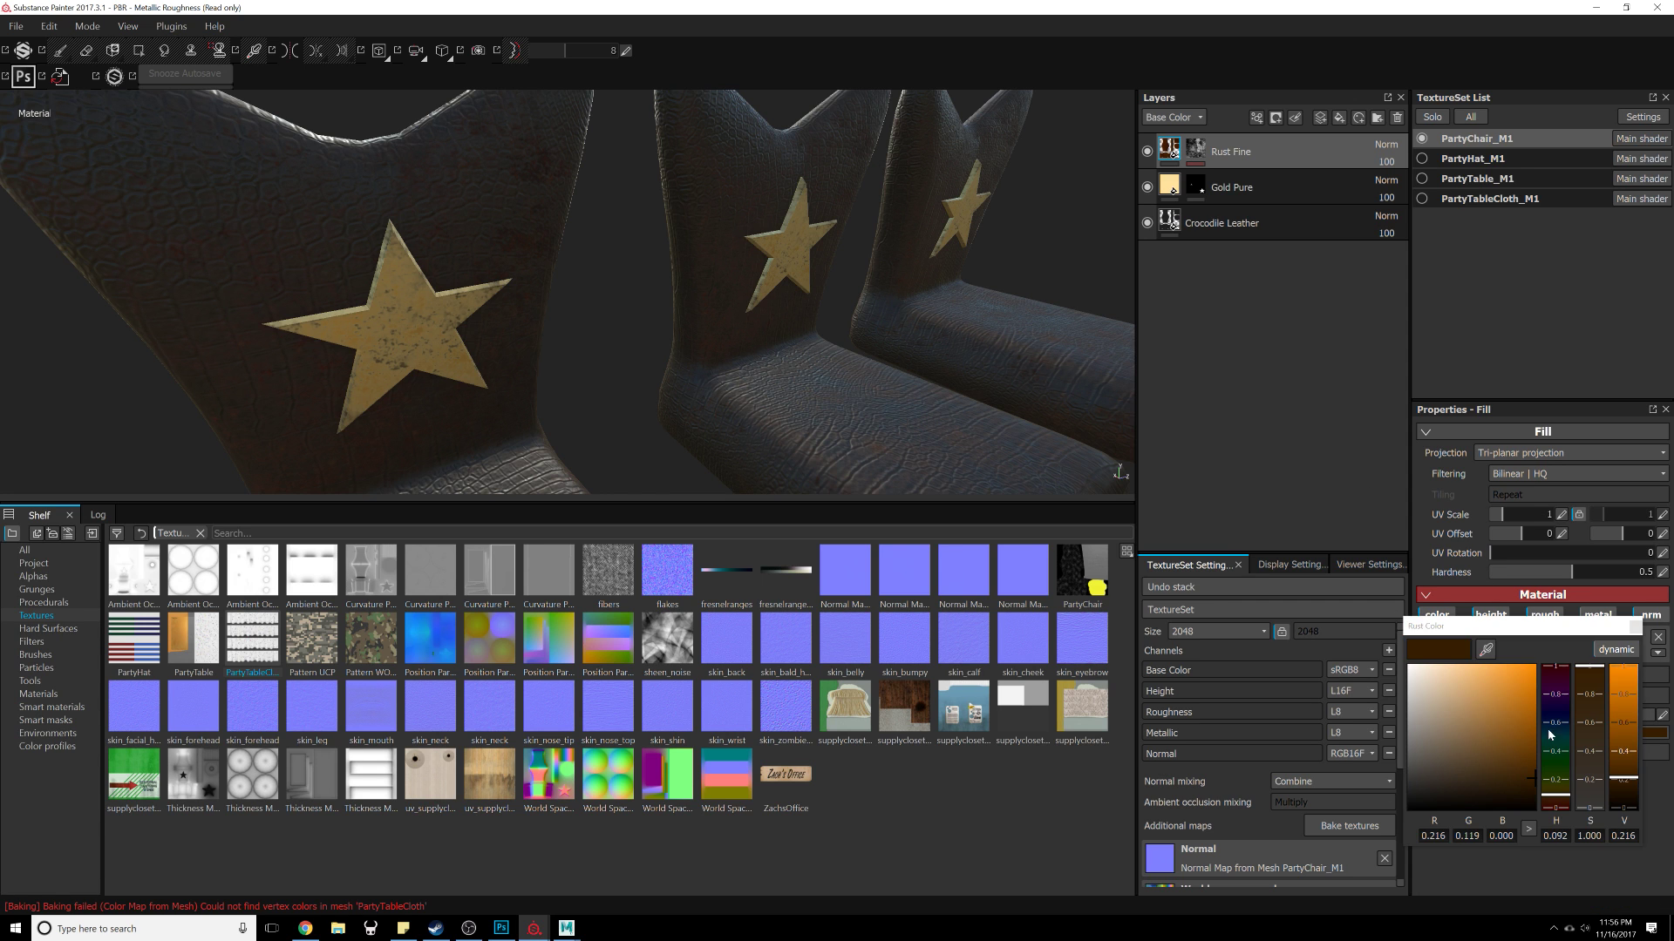
pyautogui.click(1522, 791)
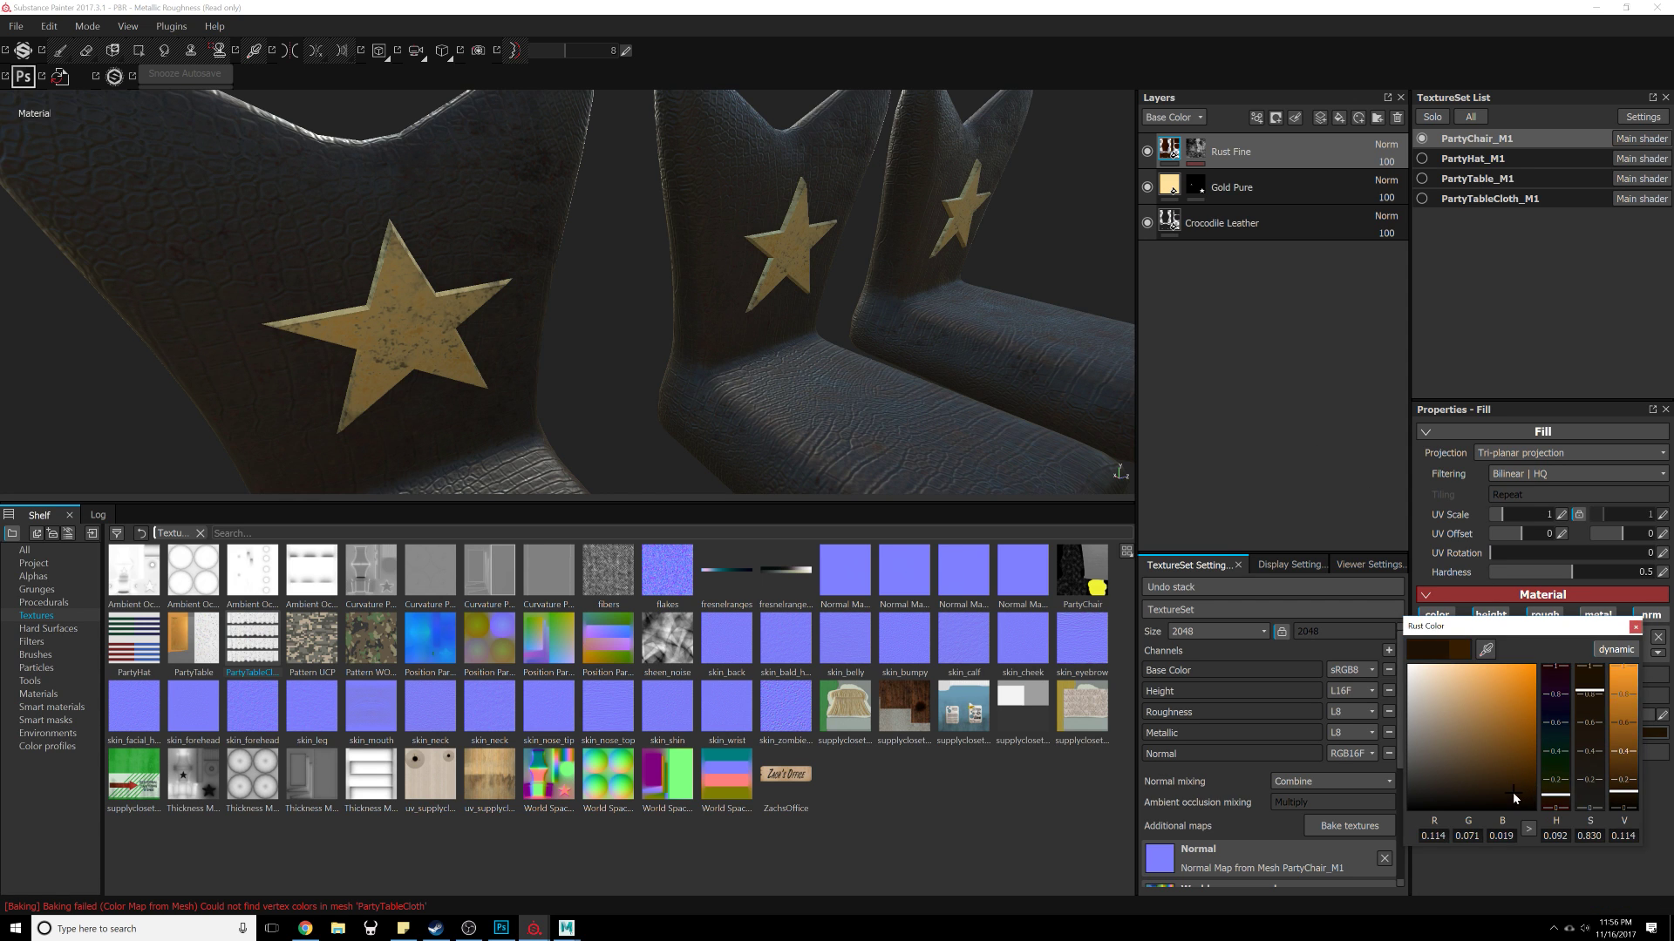
pyautogui.keyDown('alt'); pyautogui.moveTo(948, 426); pyautogui.dragTo(1004, 494); pyautogui.keyUp('alt')
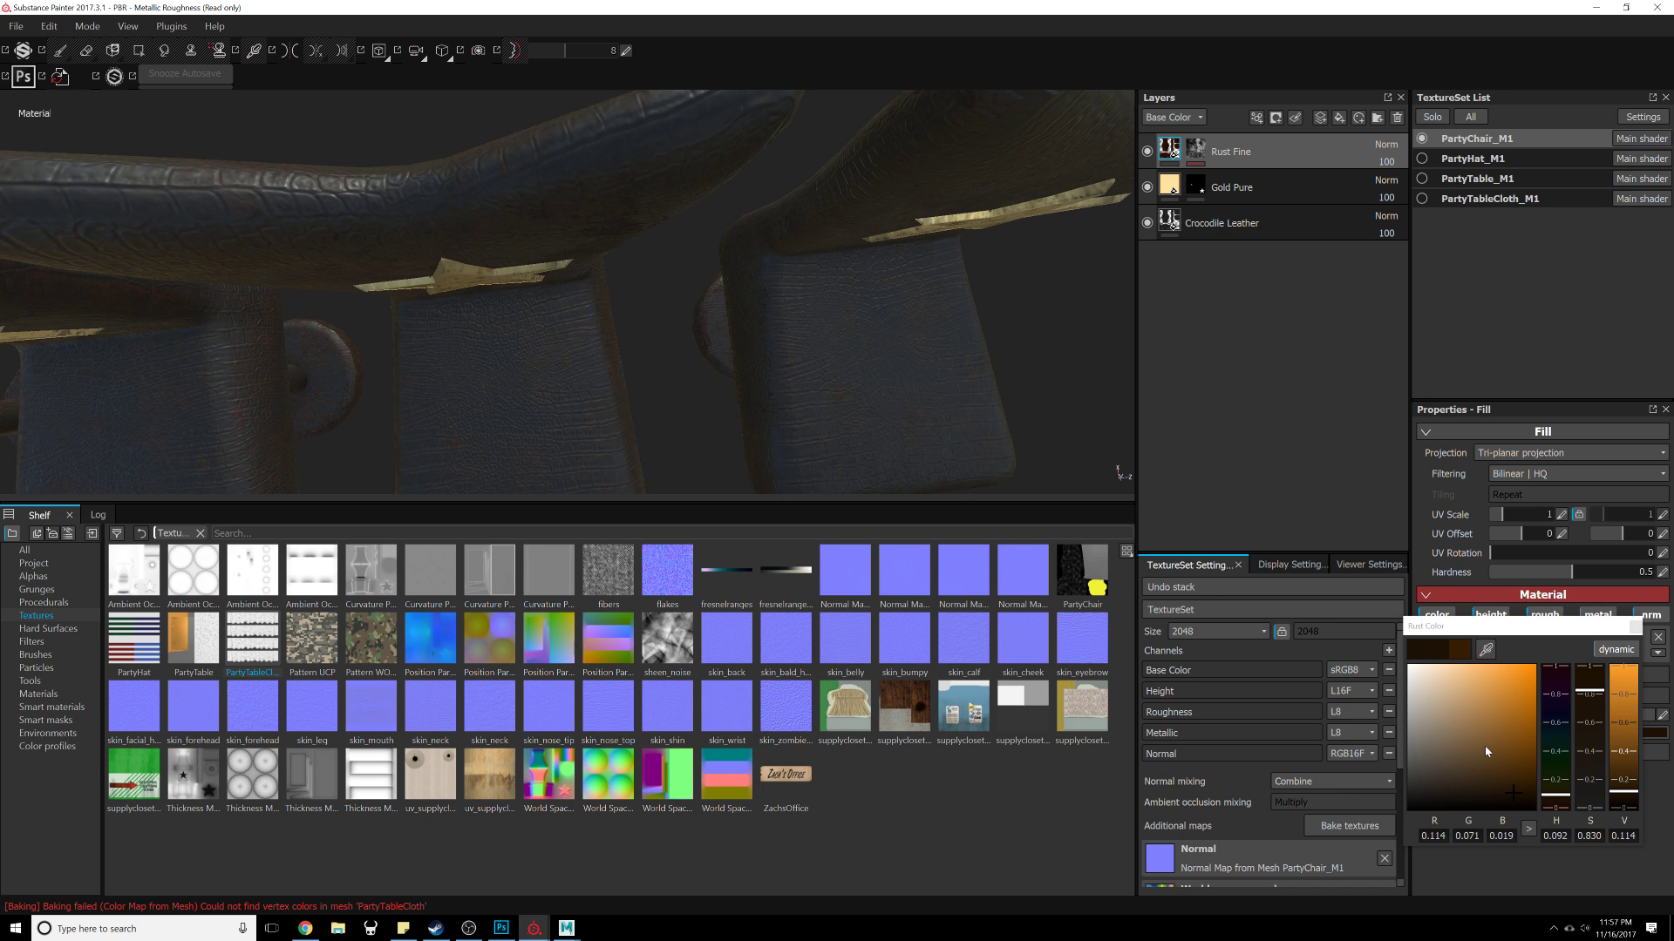
pyautogui.moveTo(1486, 751); pyautogui.dragTo(1409, 667)
pyautogui.keyDown('alt'); pyautogui.moveTo(884, 403); pyautogui.dragTo(926, 338); pyautogui.keyUp('alt')
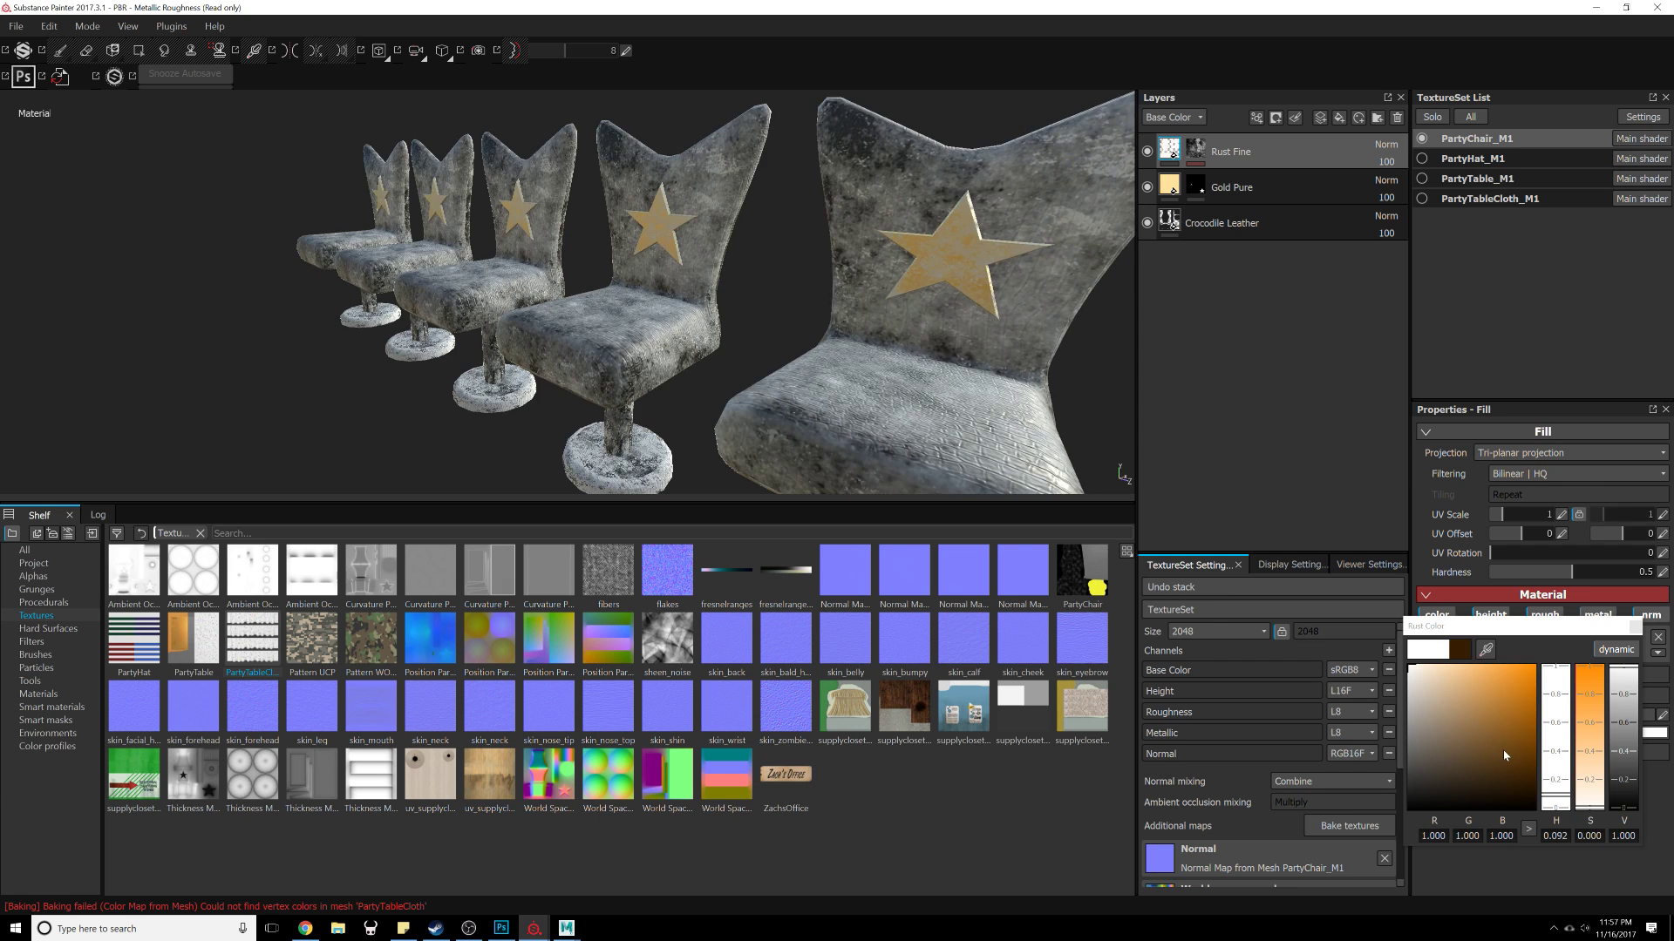
pyautogui.moveTo(1503, 755); pyautogui.dragTo(1522, 796)
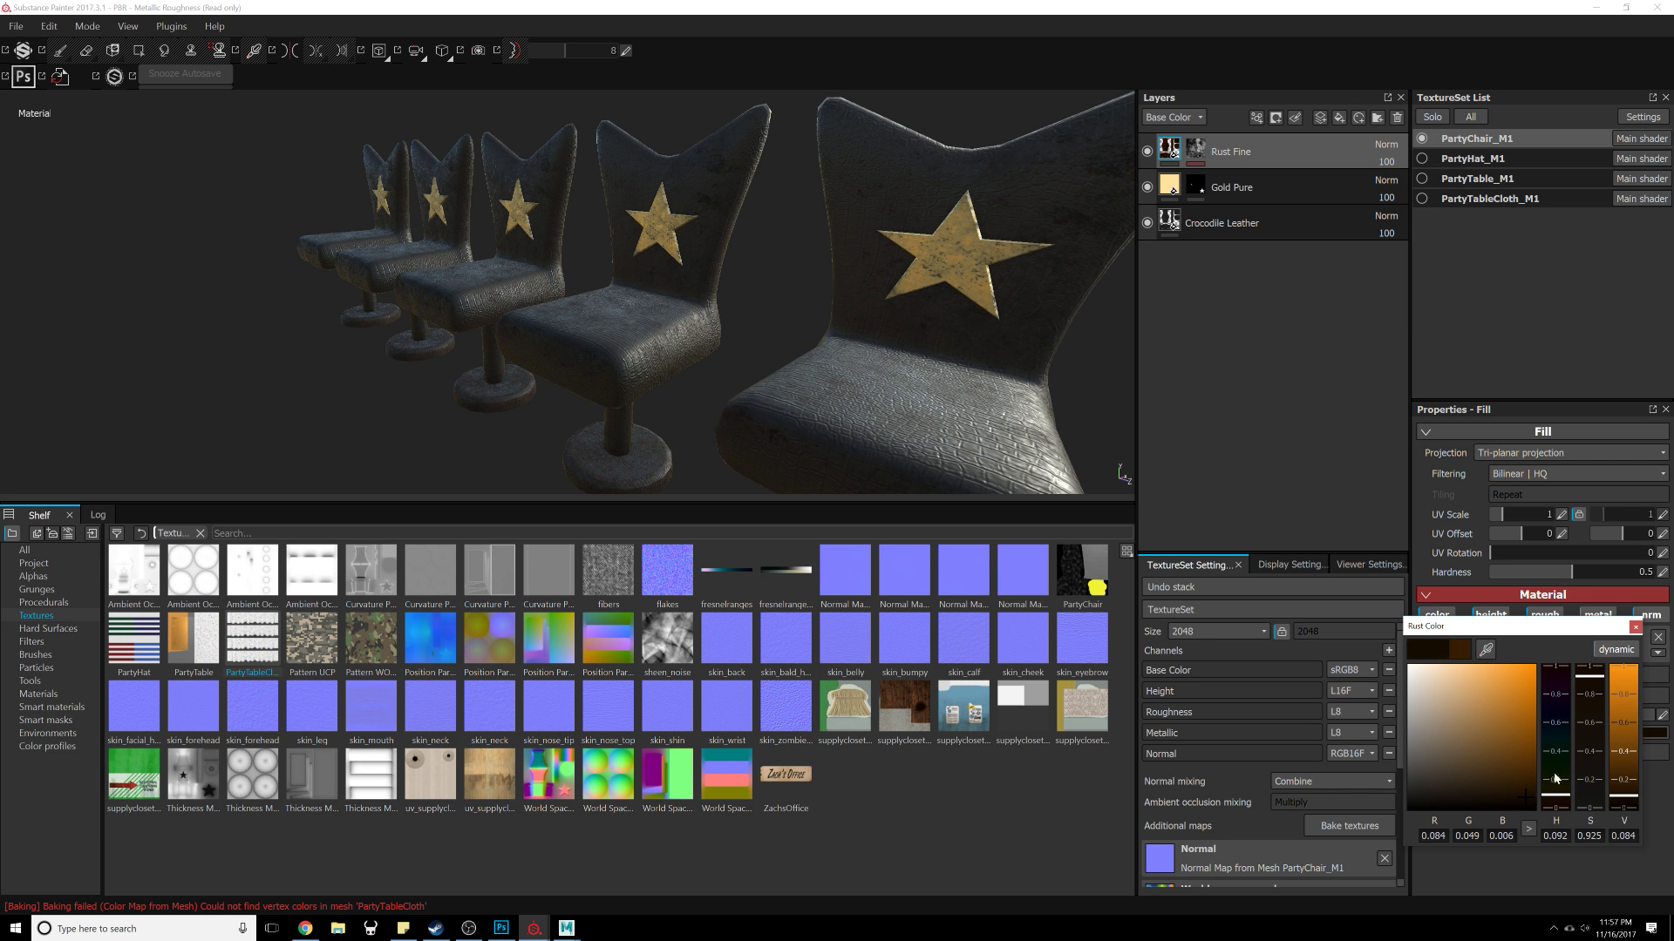
pyautogui.click(1636, 628)
# Step: Show only the PartyHat texture set and select it
pyautogui.keyDown('alt'); pyautogui.moveTo(610, 348); pyautogui.dragTo(924, 288); pyautogui.keyUp('alt')
pyautogui.click(1423, 158)
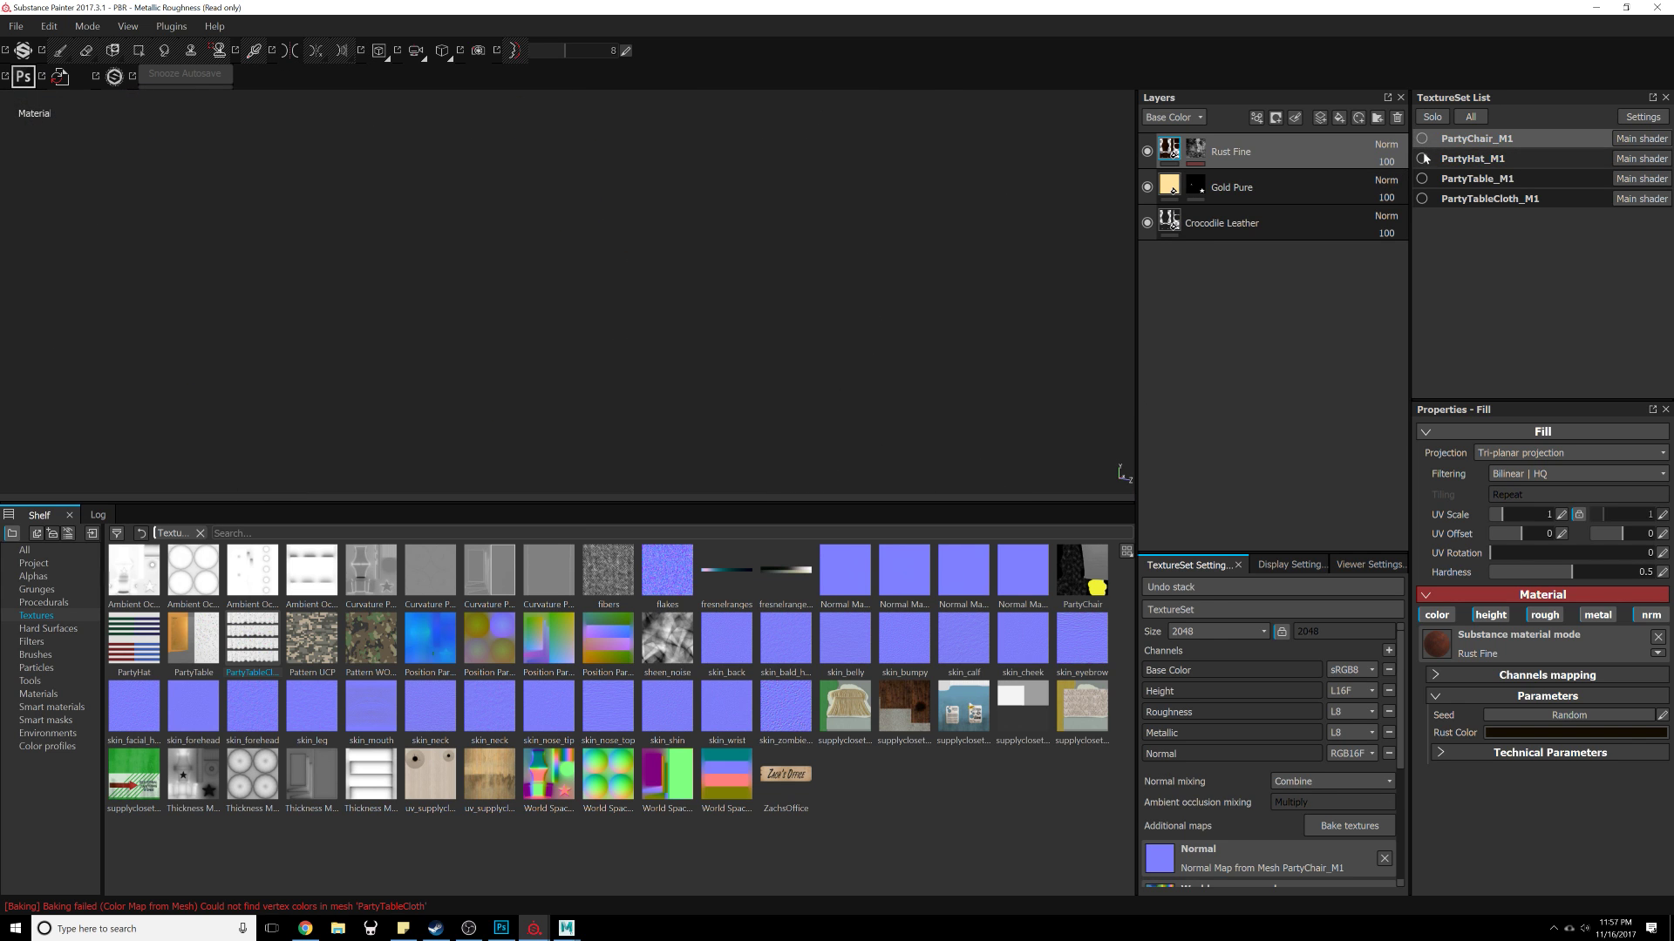
pyautogui.keyDown('alt'); pyautogui.moveTo(608, 321); pyautogui.dragTo(710, 353); pyautogui.keyUp('alt')
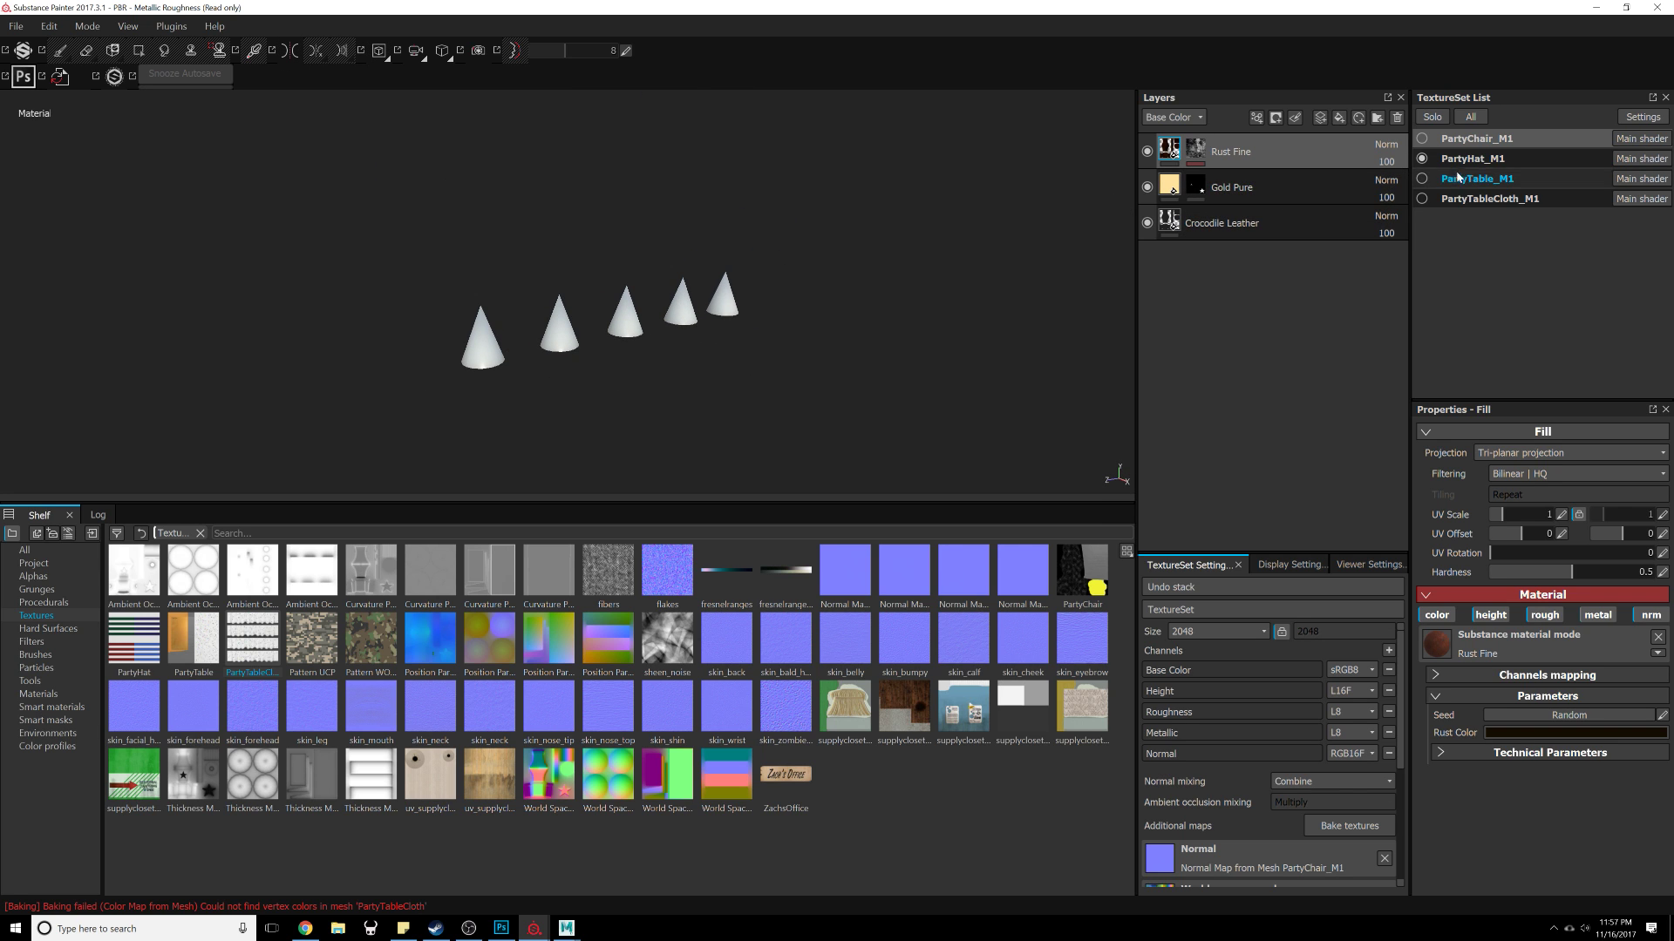
pyautogui.click(1499, 164)
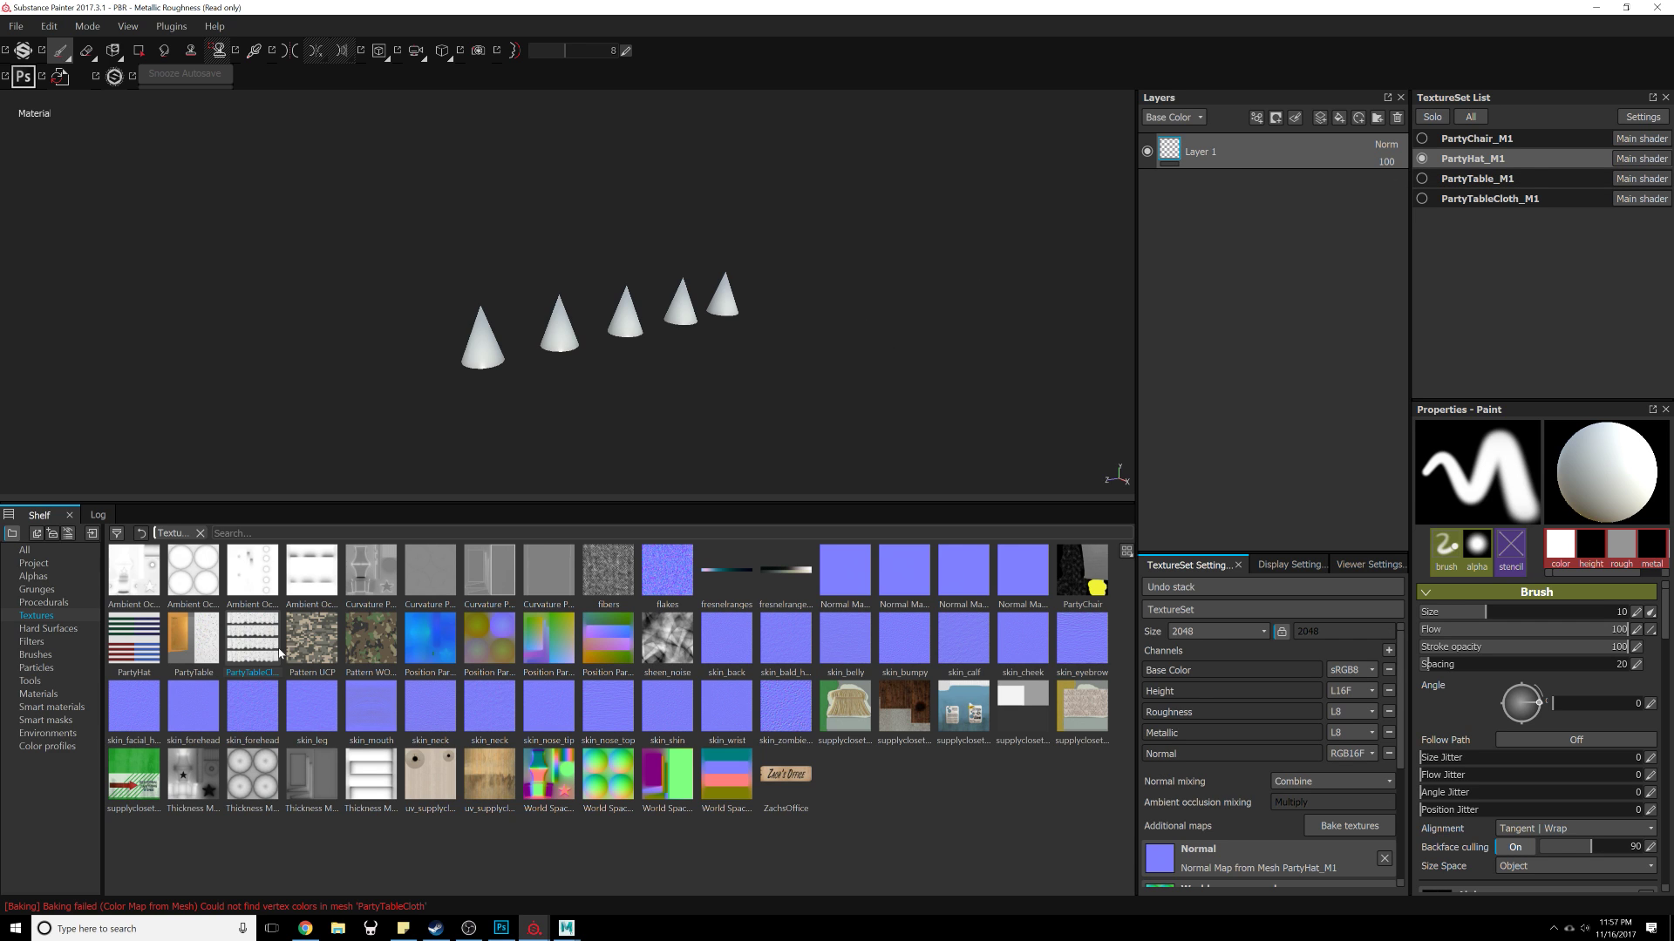
# Step: Add a fill layer to the hats and load the PartyHat texture into its base color
pyautogui.moveTo(153, 648); pyautogui.dragTo(1281, 279)
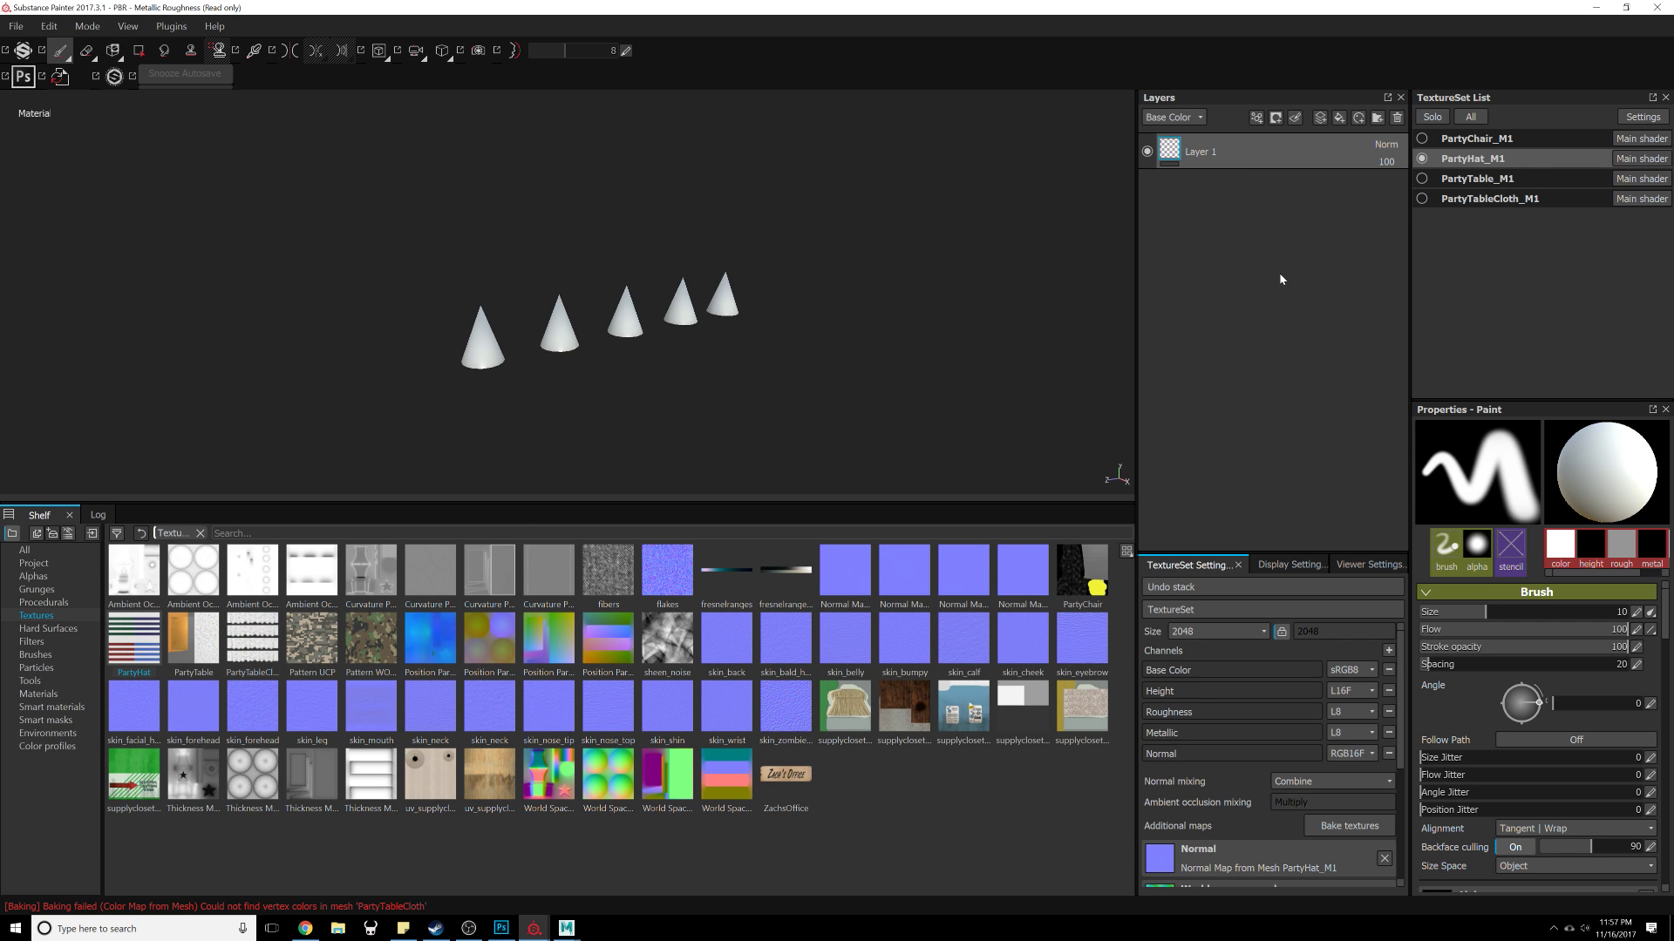
pyautogui.click(1340, 120)
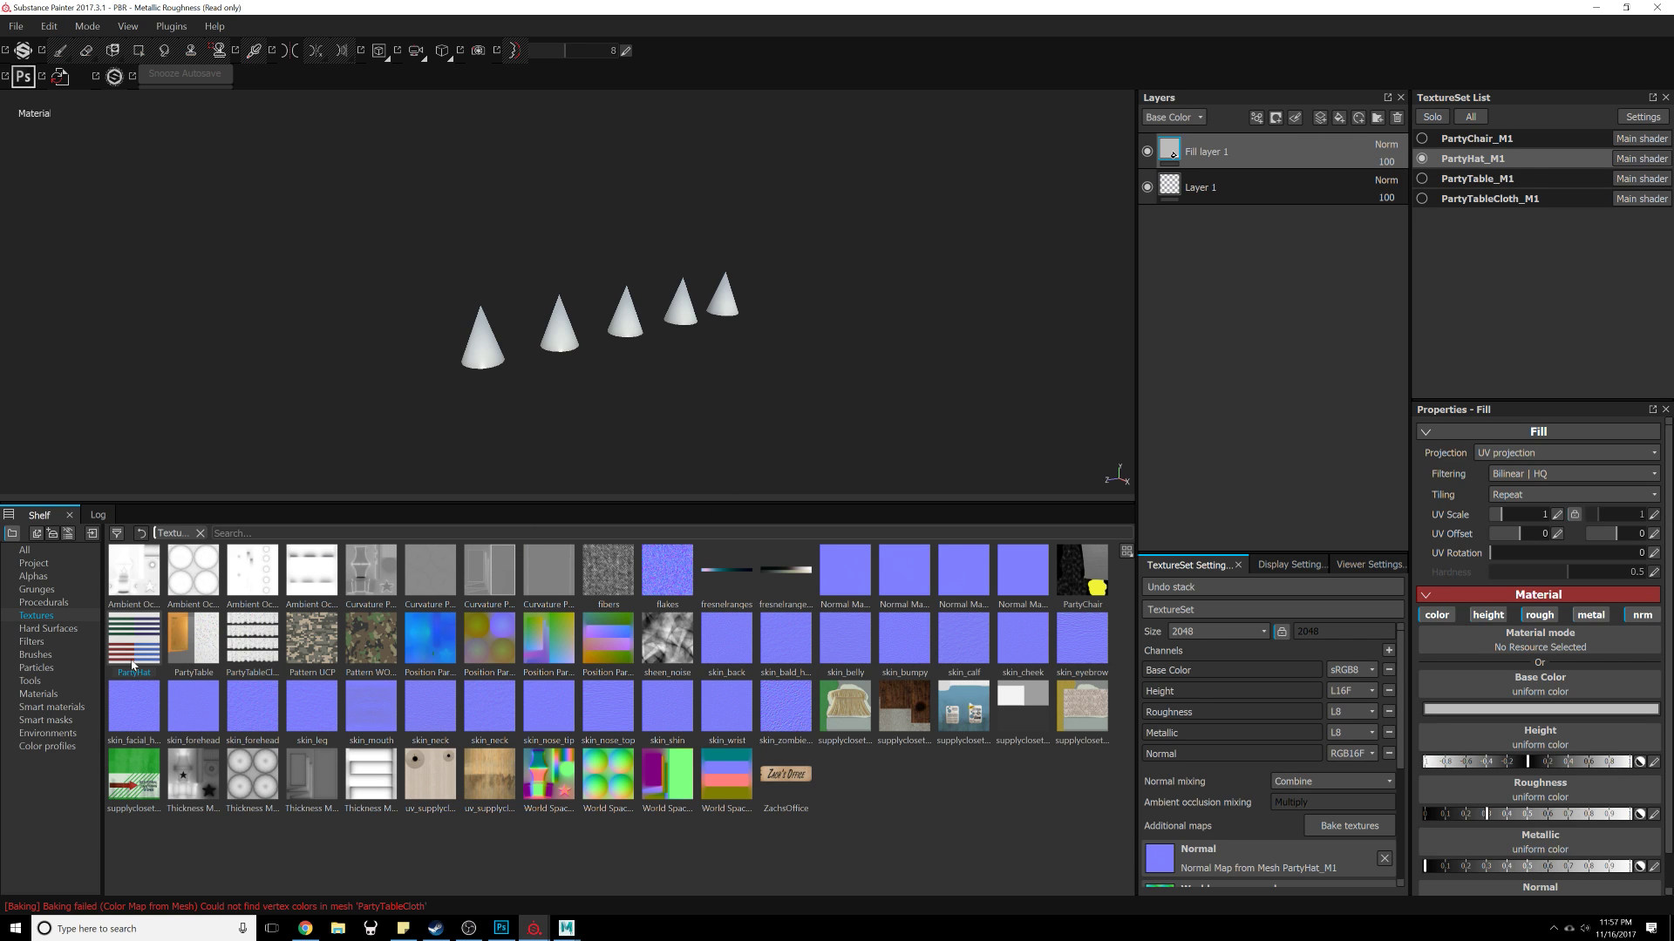
pyautogui.moveTo(134, 665); pyautogui.dragTo(1319, 164)
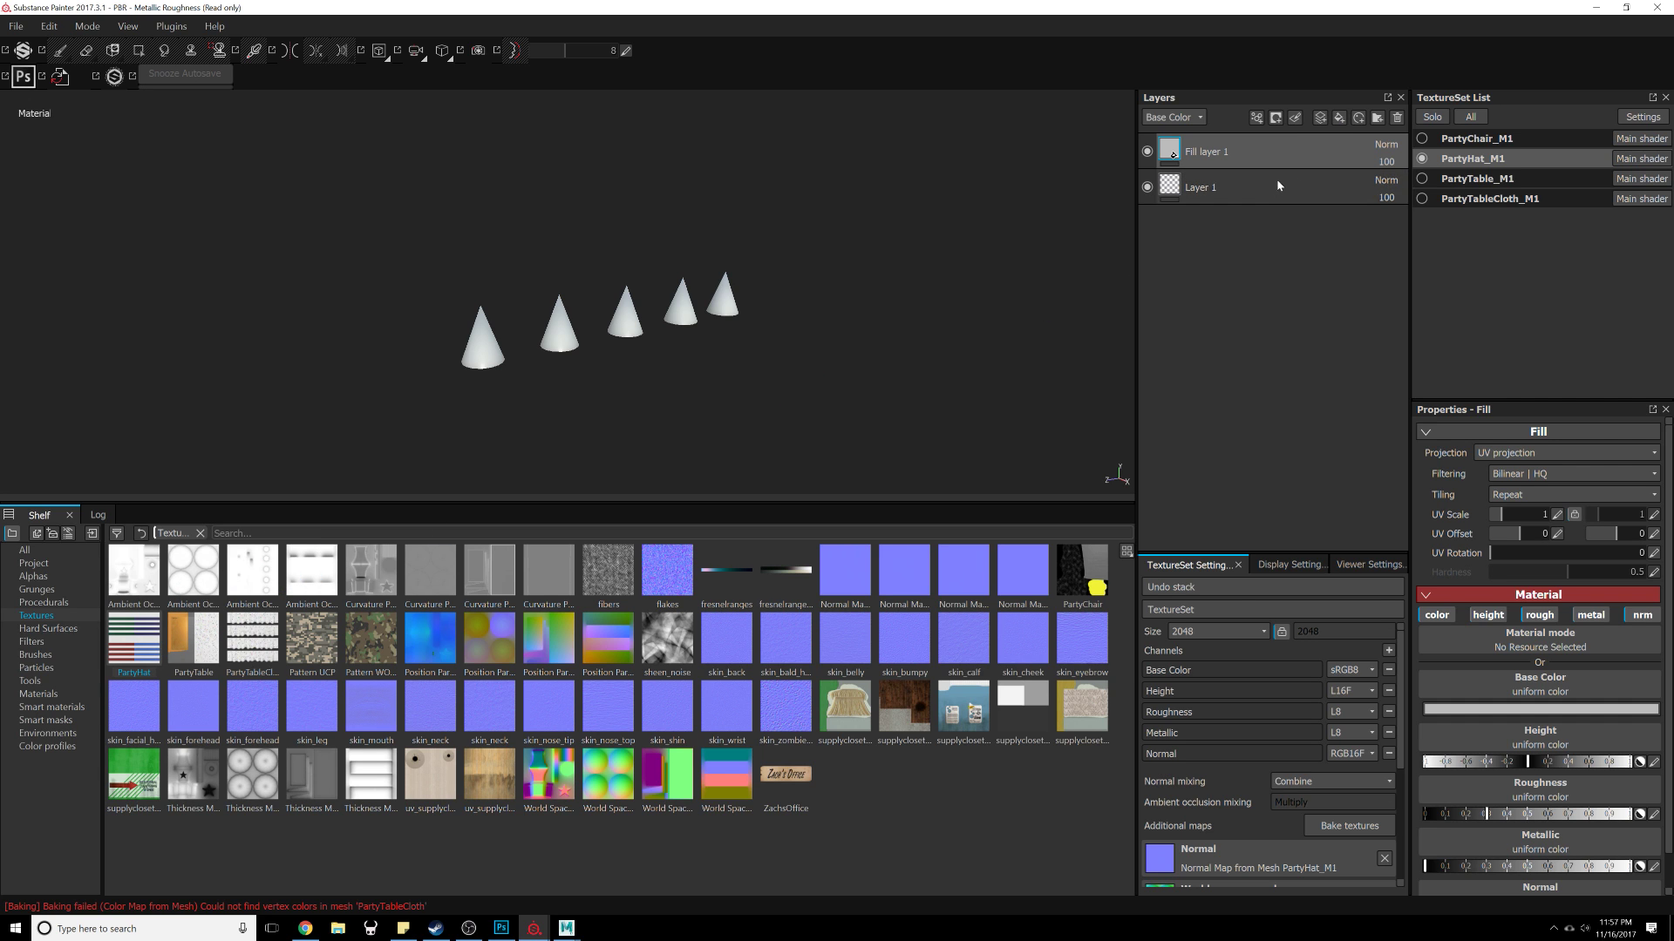
pyautogui.moveTo(133, 643); pyautogui.dragTo(1494, 686)
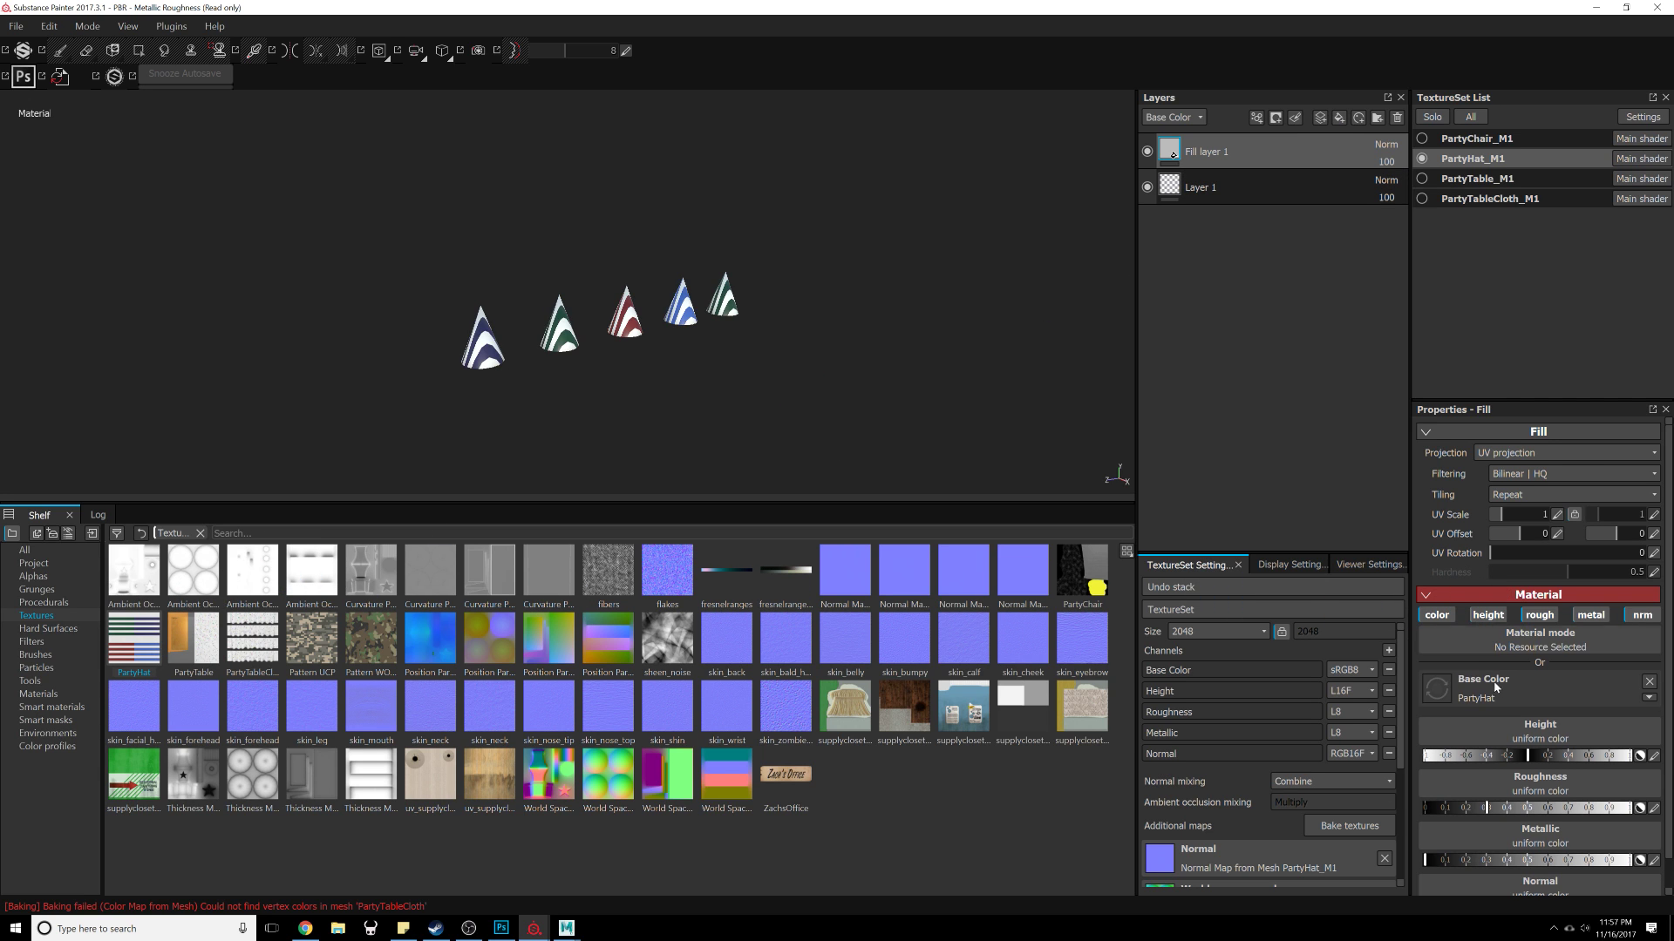
# Step: Try UV rotation values of 45, 15, 90, 0, 180 and 270 degrees on the hat fill layer
pyautogui.scroll(5, 748, 373)
pyautogui.moveTo(747, 373)
pyautogui.keyDown('alt'); pyautogui.mouseDown()
pyautogui.moveTo(1119, 400)
pyautogui.moveTo(560, 453)
pyautogui.moveTo(812, 384)
pyautogui.moveTo(788, 437)
pyautogui.moveTo(792, 362)
pyautogui.moveTo(757, 310)
pyautogui.moveTo(729, 366)
pyautogui.mouseUp(); pyautogui.keyUp('alt')
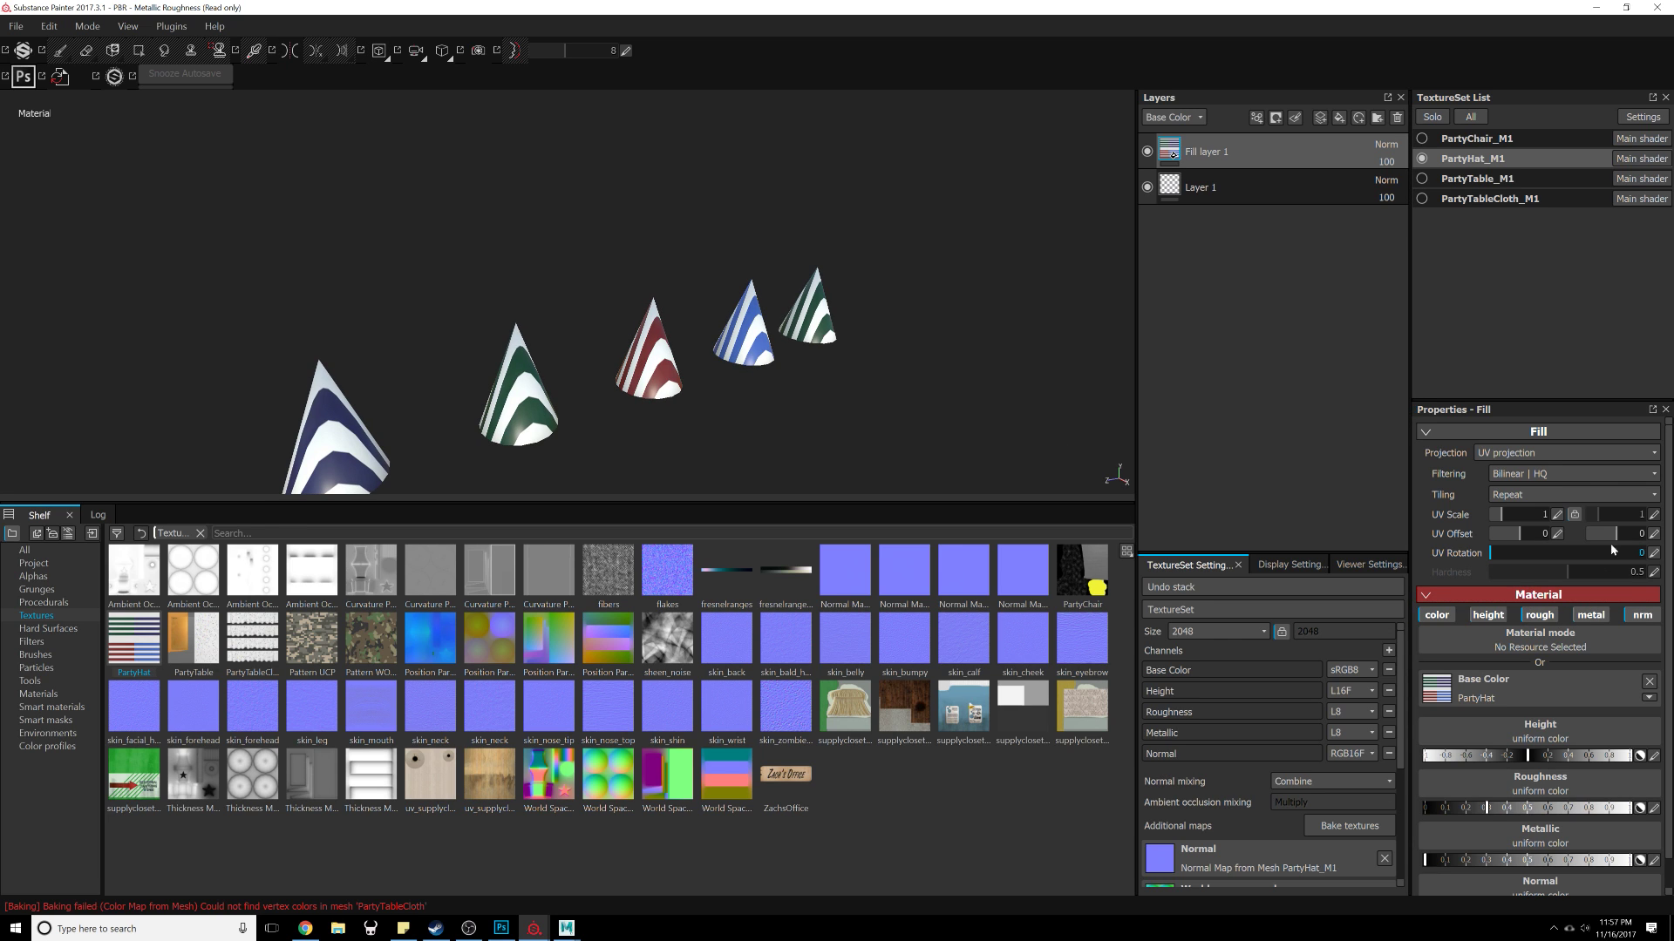
pyautogui.click(1646, 557)
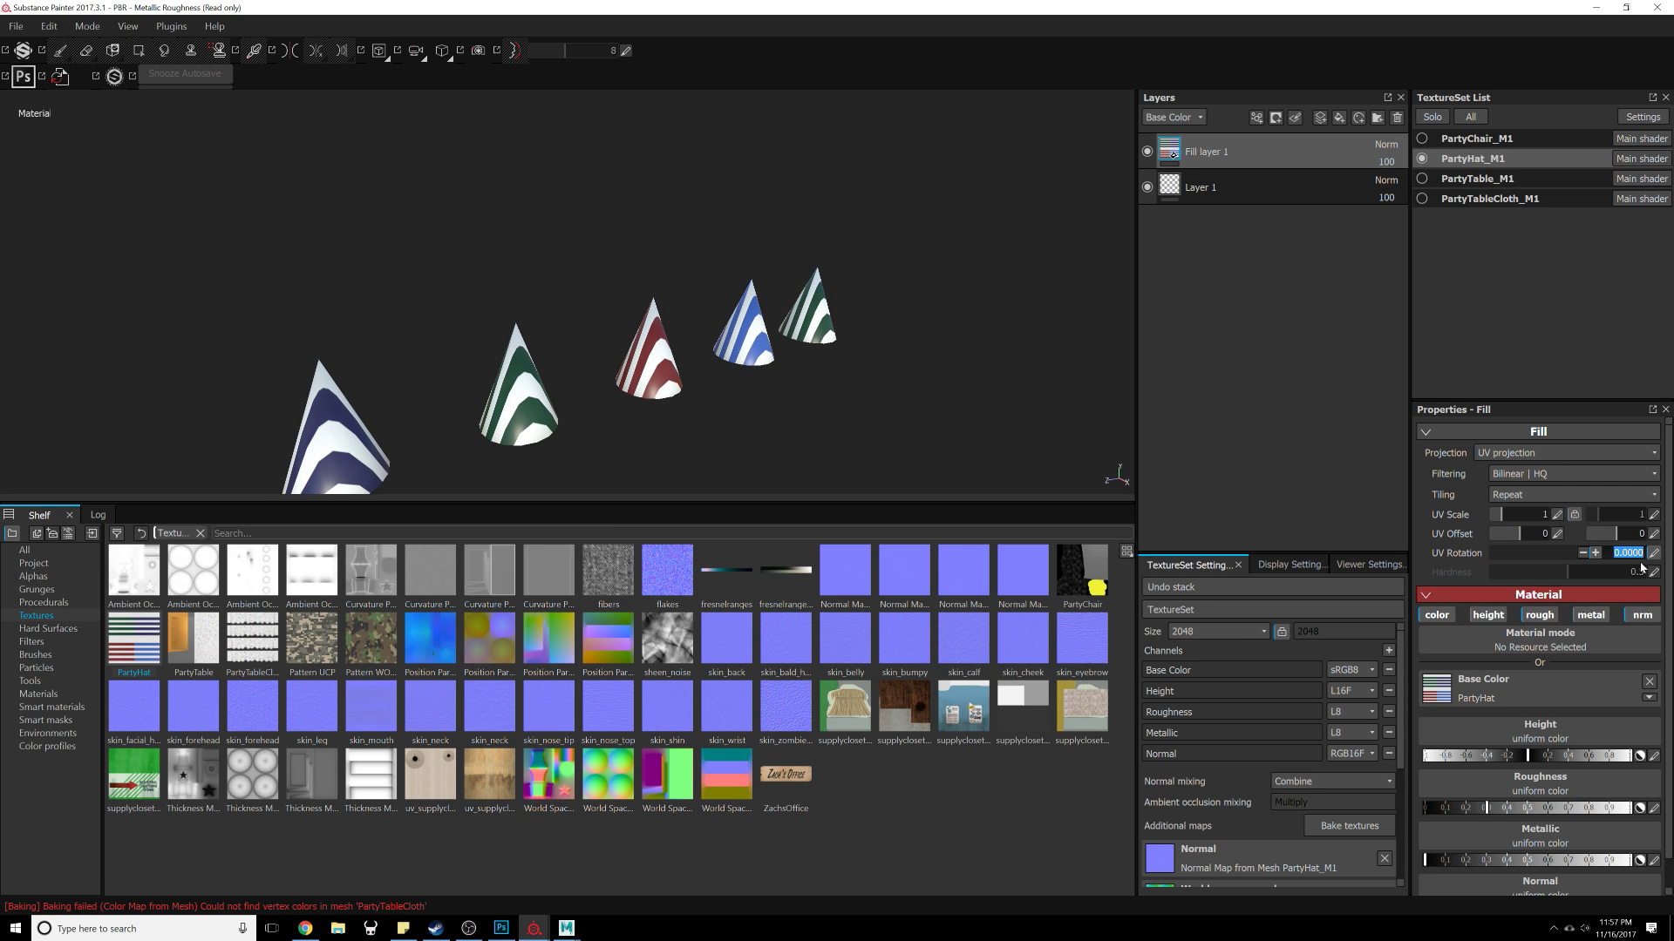
pyautogui.press('Return')
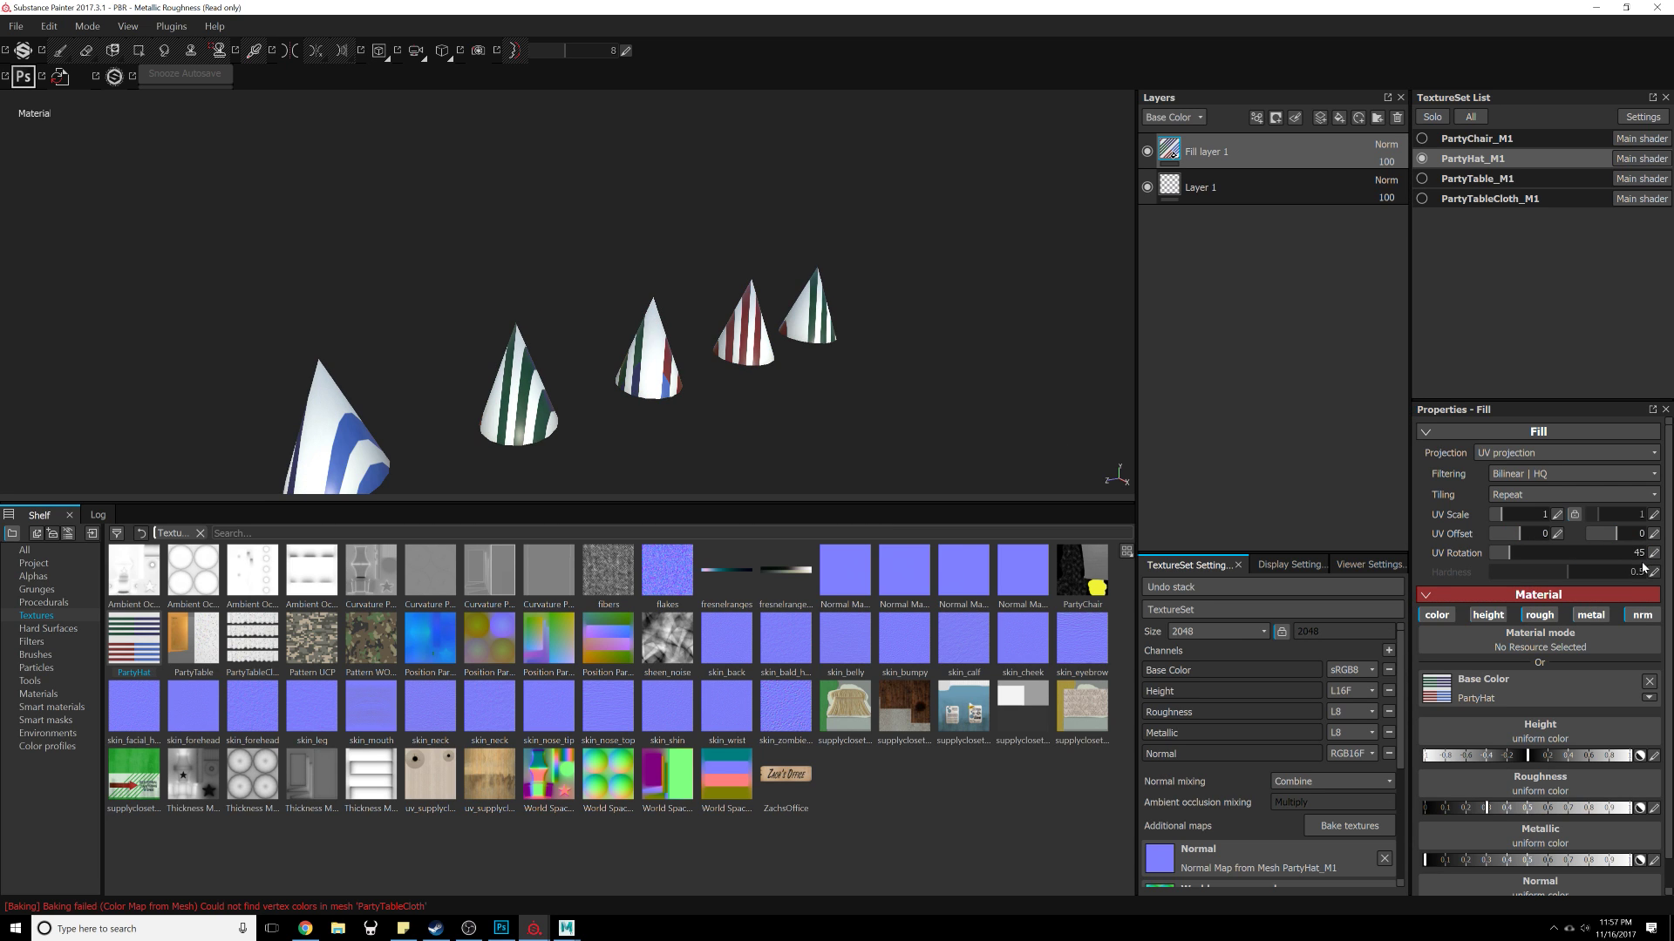
pyautogui.click(1644, 556)
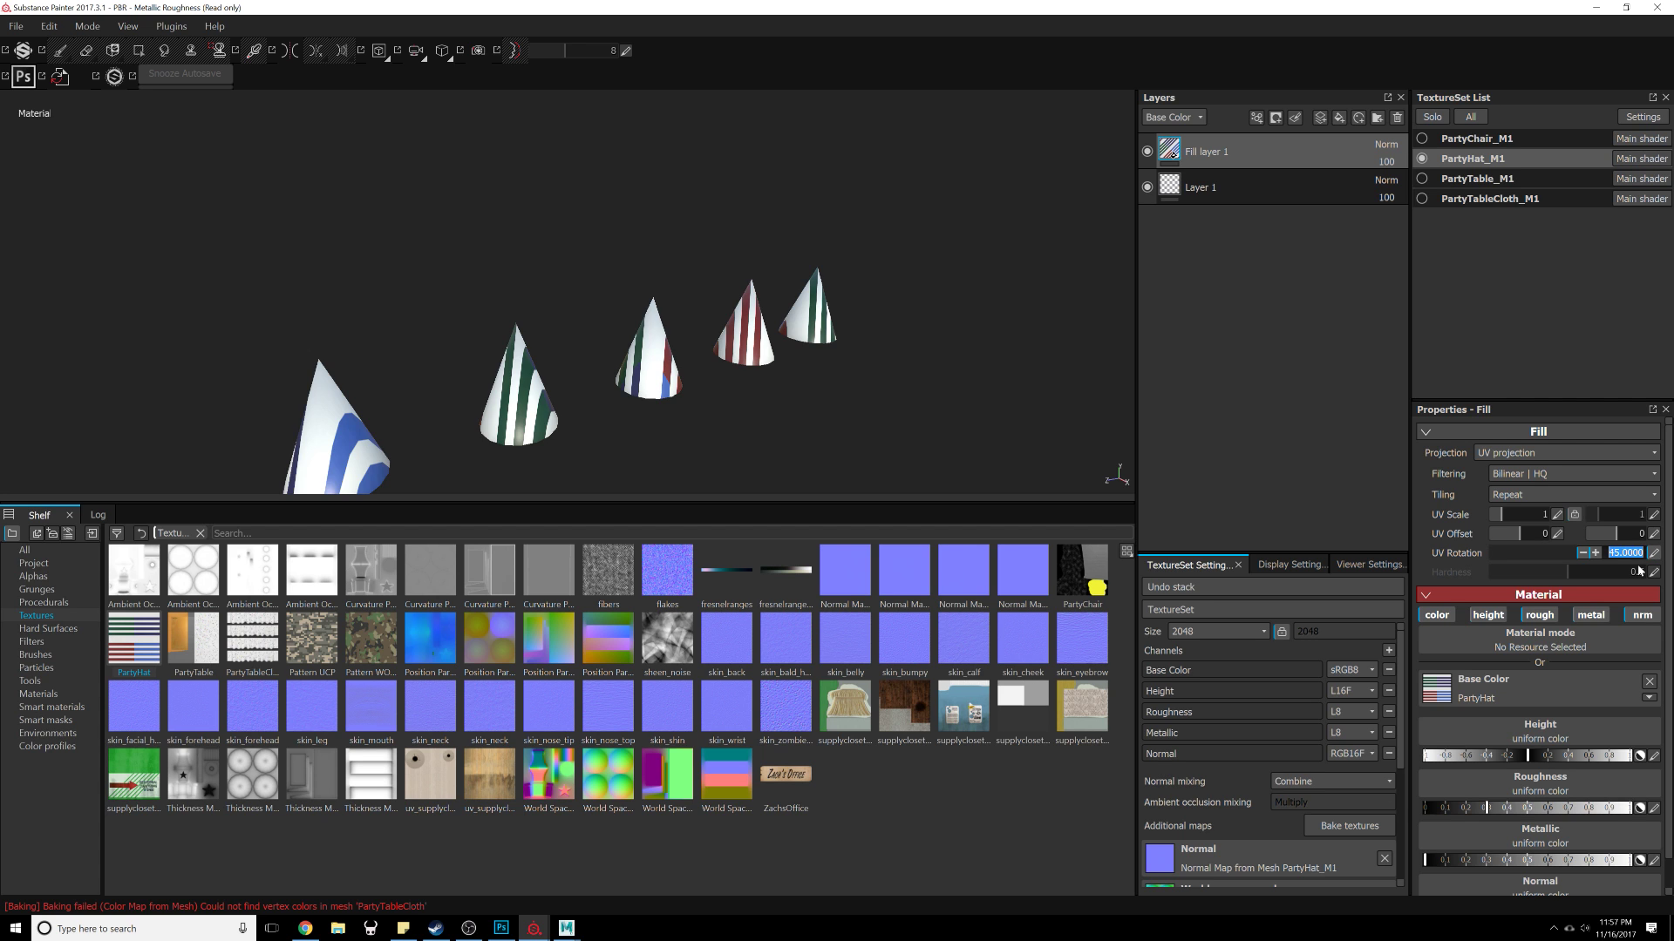
pyautogui.press('Return')
pyautogui.keyDown('alt'); pyautogui.moveTo(847, 416); pyautogui.dragTo(765, 432); pyautogui.keyUp('alt')
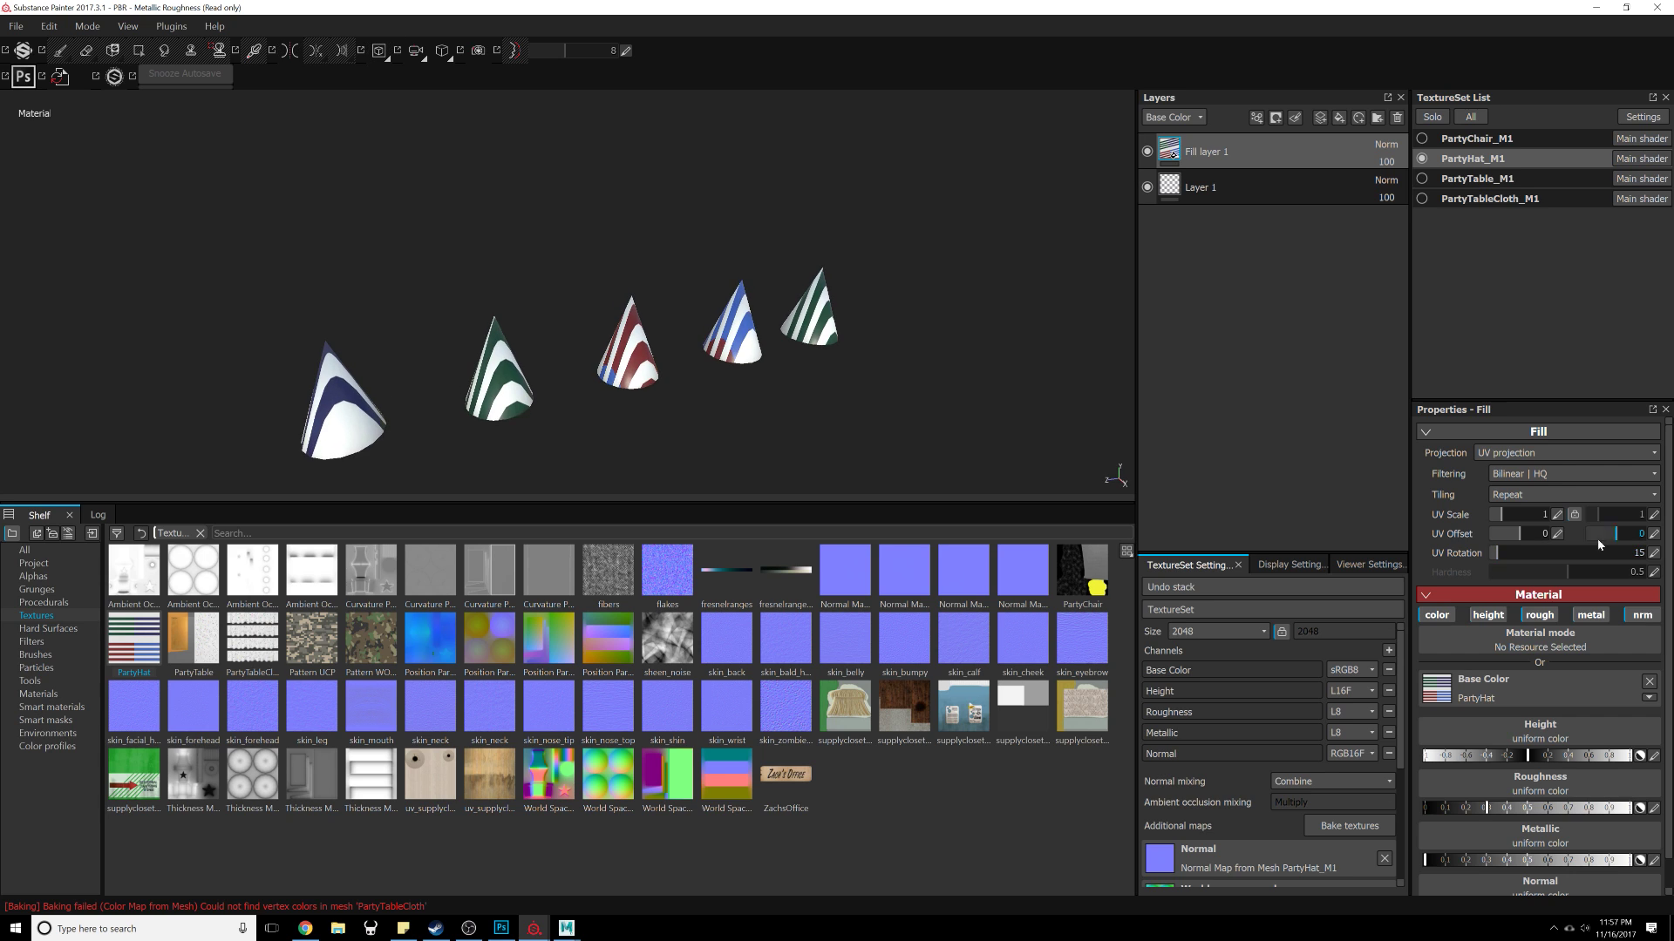
pyautogui.click(1656, 555)
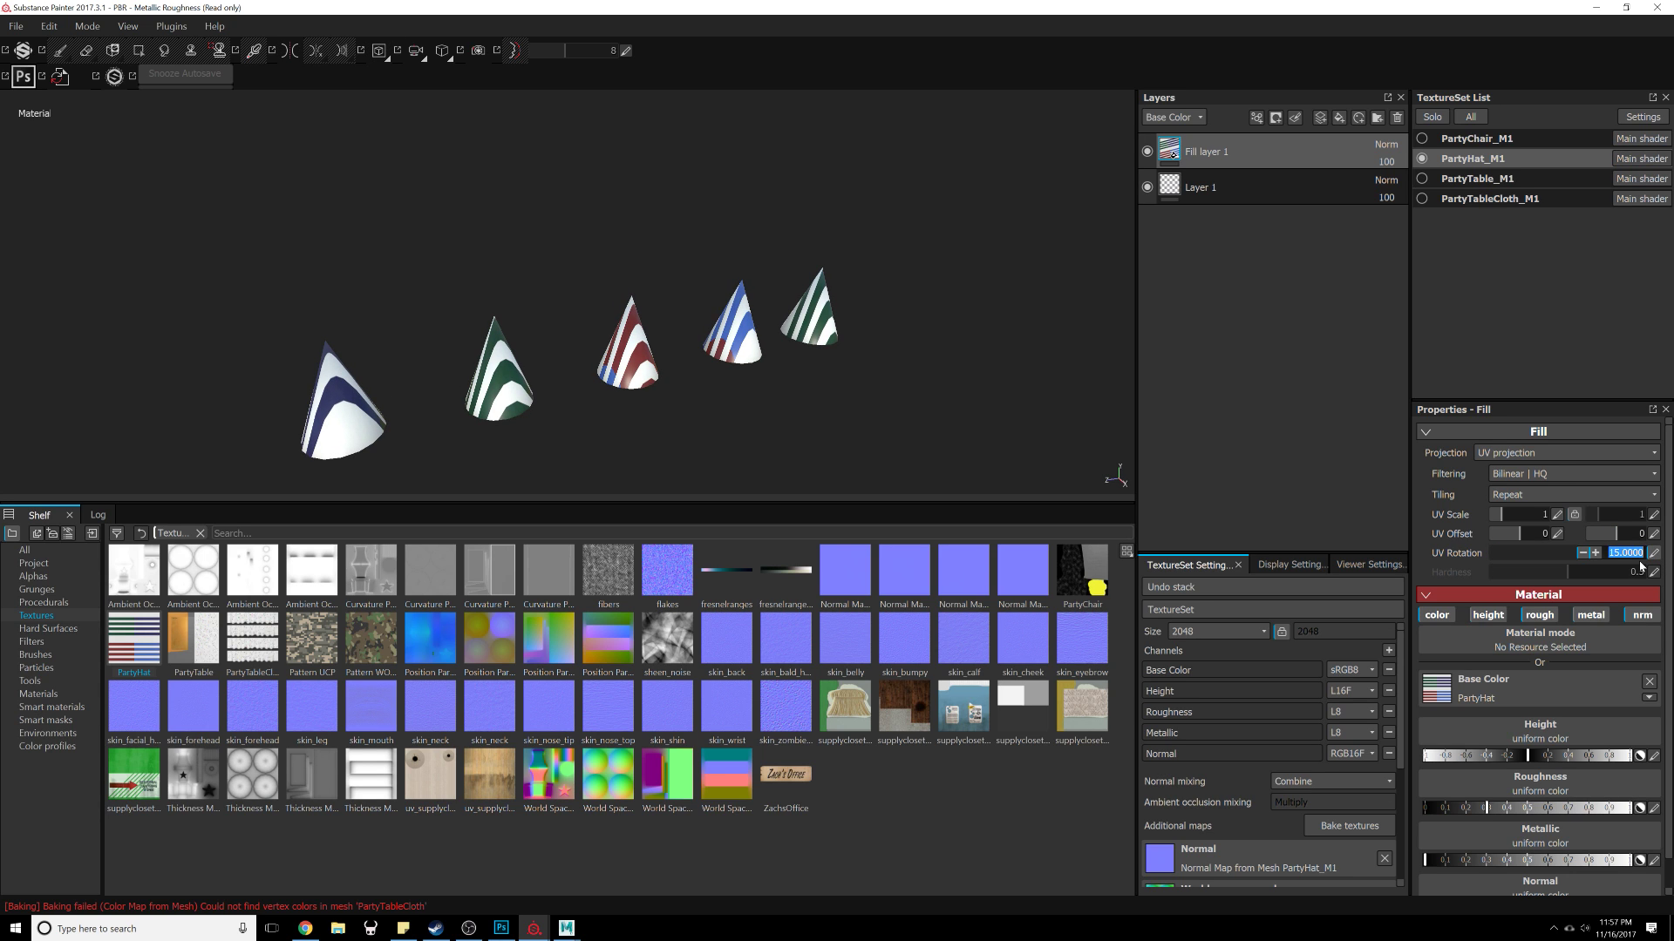
pyautogui.write('90')
pyautogui.press('Return')
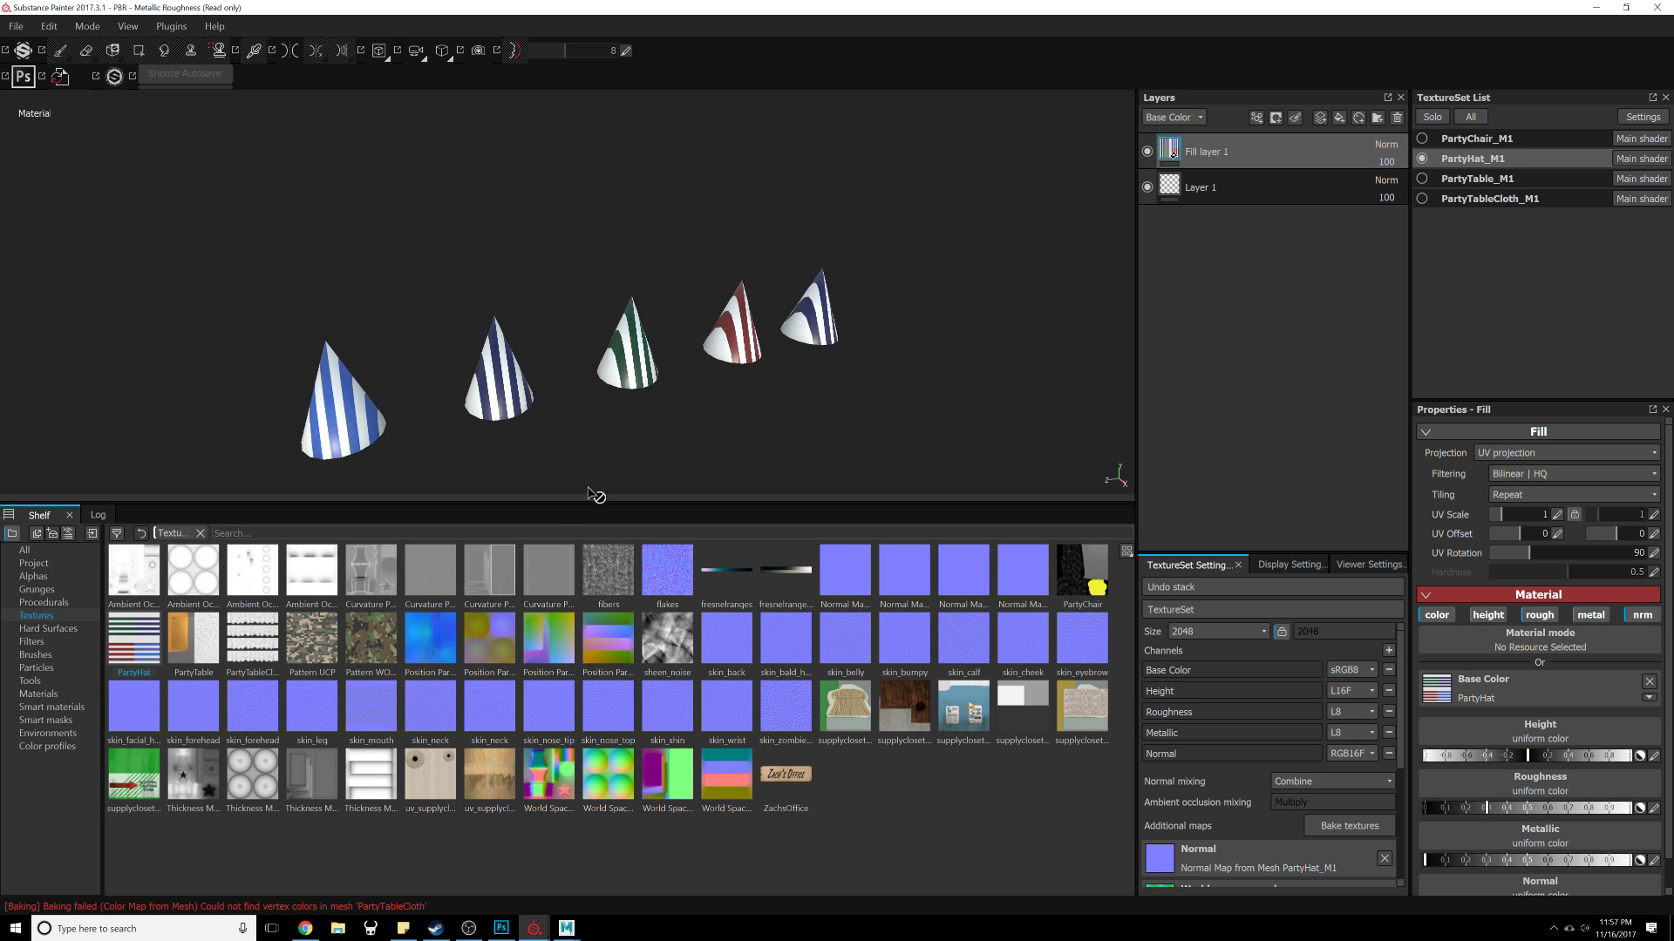
pyautogui.keyDown('alt'); pyautogui.moveTo(595, 495); pyautogui.dragTo(662, 409); pyautogui.keyUp('alt')
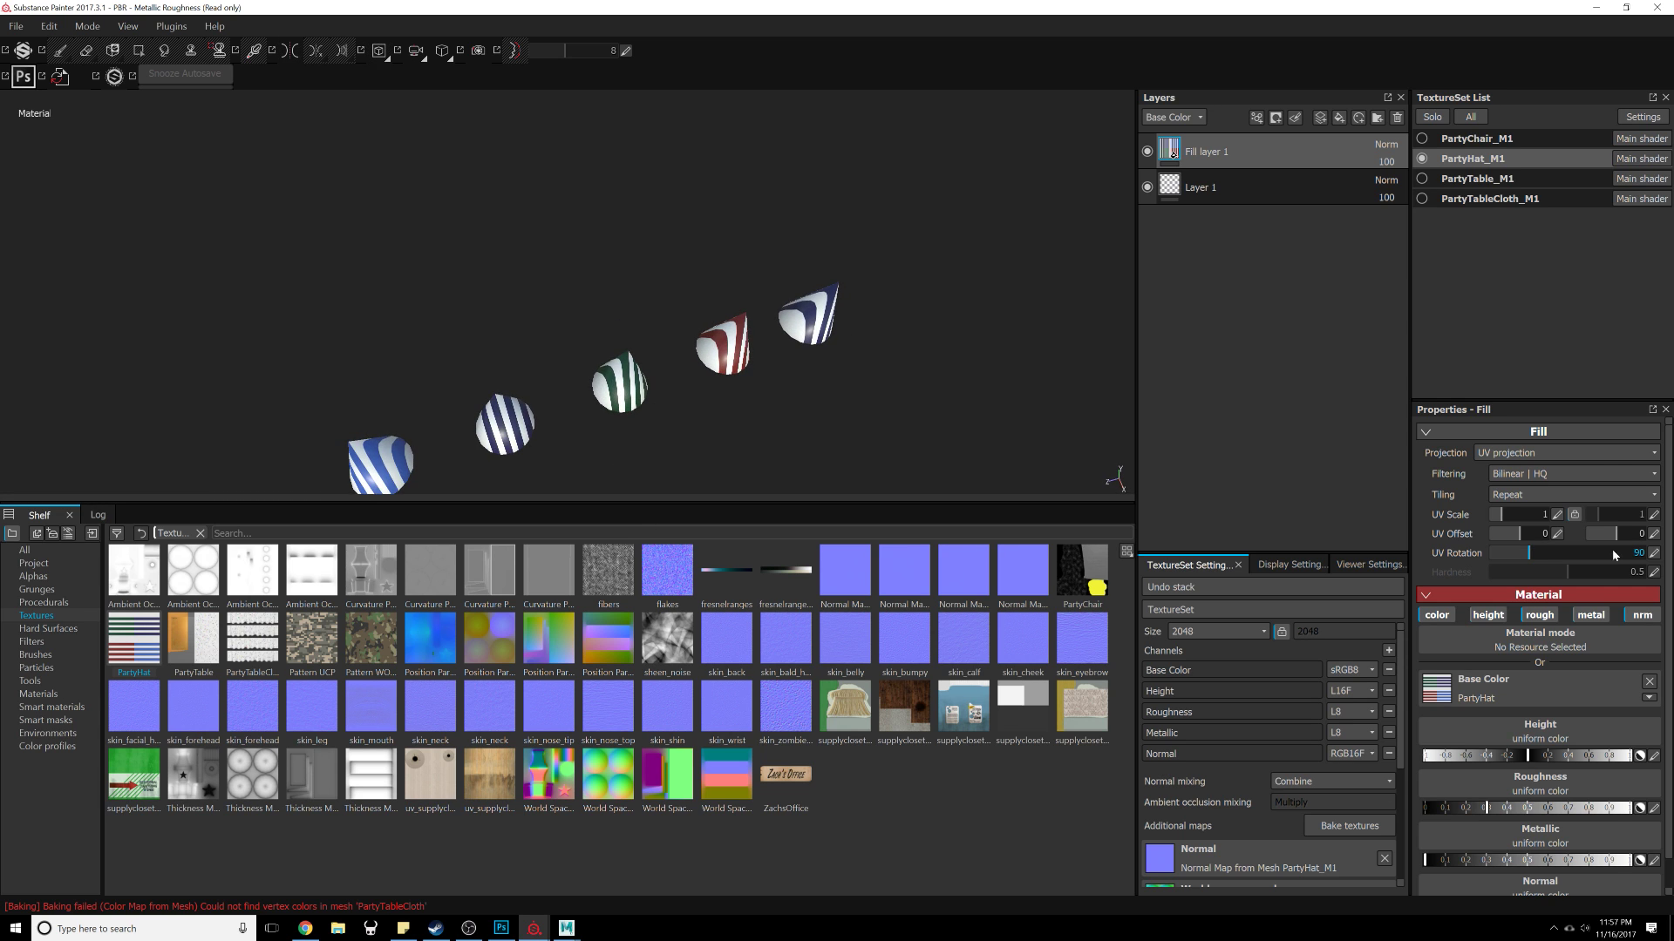
pyautogui.keyDown('alt'); pyautogui.moveTo(1124, 481); pyautogui.dragTo(1181, 417); pyautogui.keyUp('alt')
pyautogui.click(1656, 556)
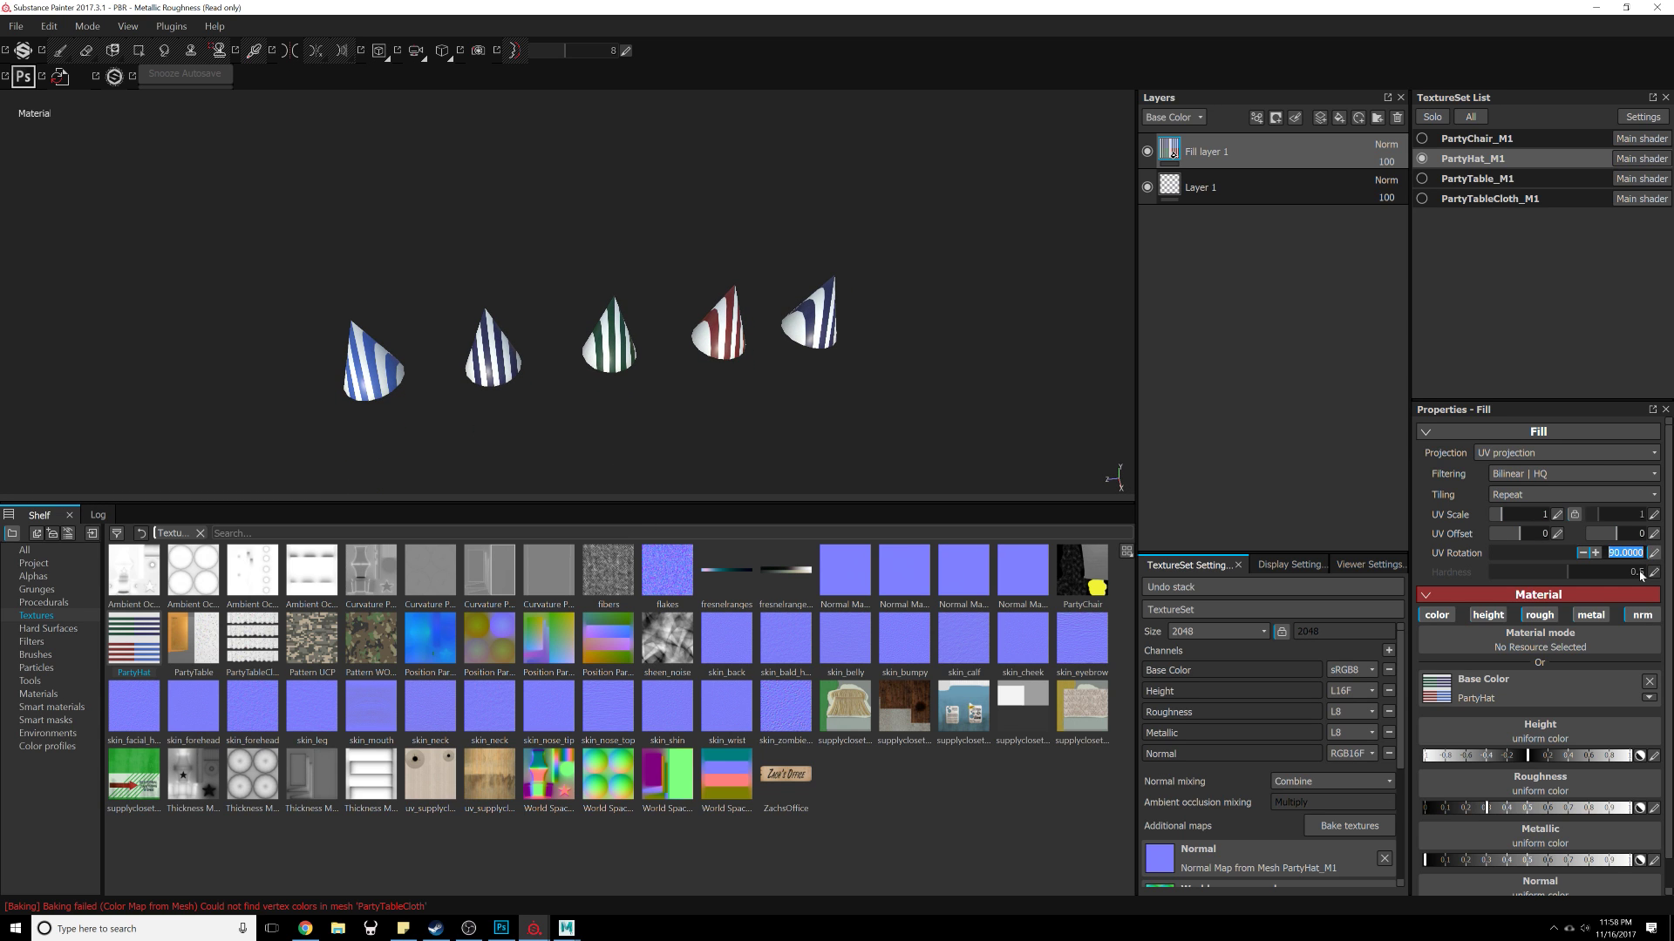
pyautogui.write('0')
pyautogui.press('Return')
pyautogui.keyDown('alt'); pyautogui.moveTo(683, 364); pyautogui.dragTo(795, 327); pyautogui.keyUp('alt')
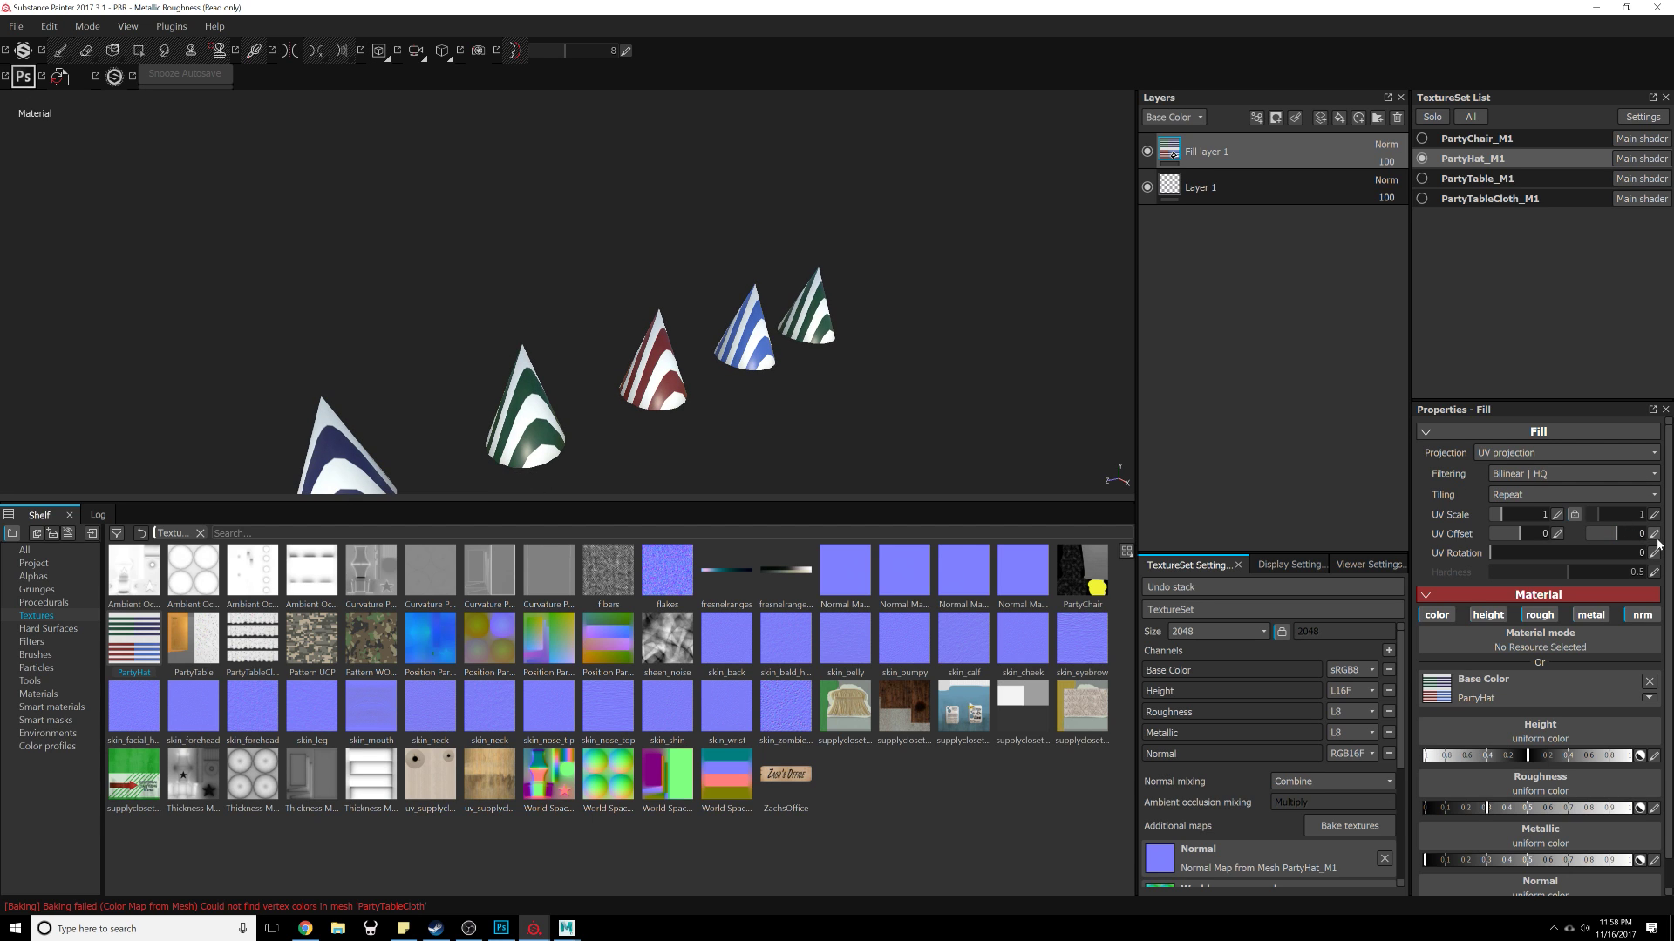
pyautogui.click(1656, 555)
pyautogui.write('1')
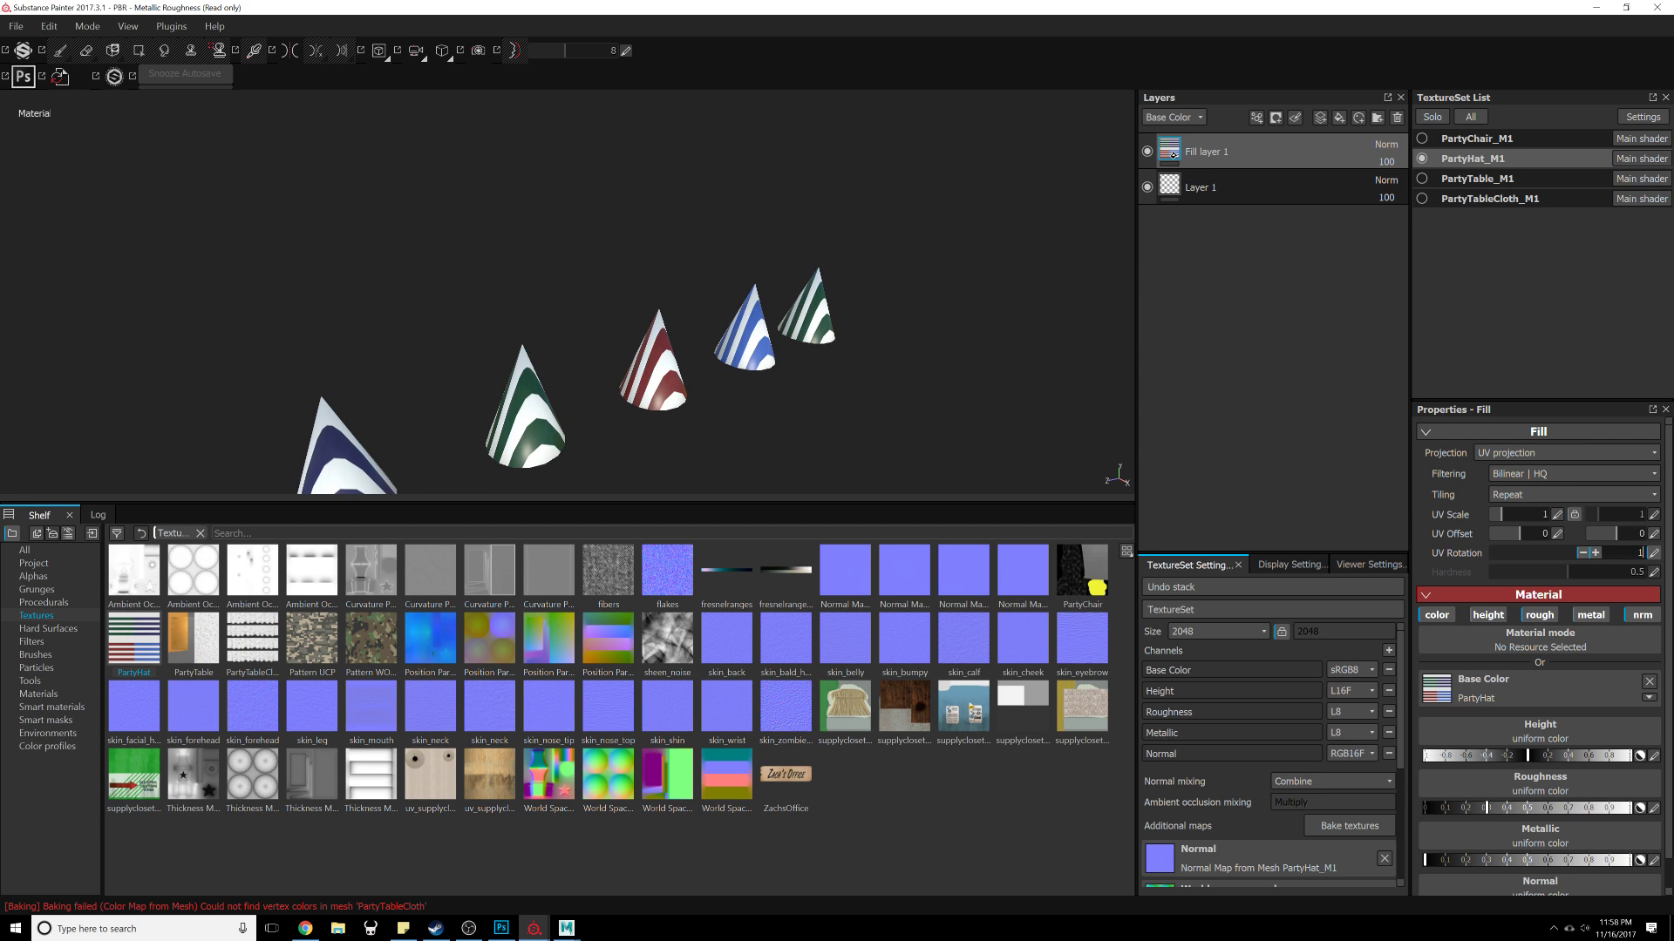
pyautogui.write('80')
pyautogui.press('Return')
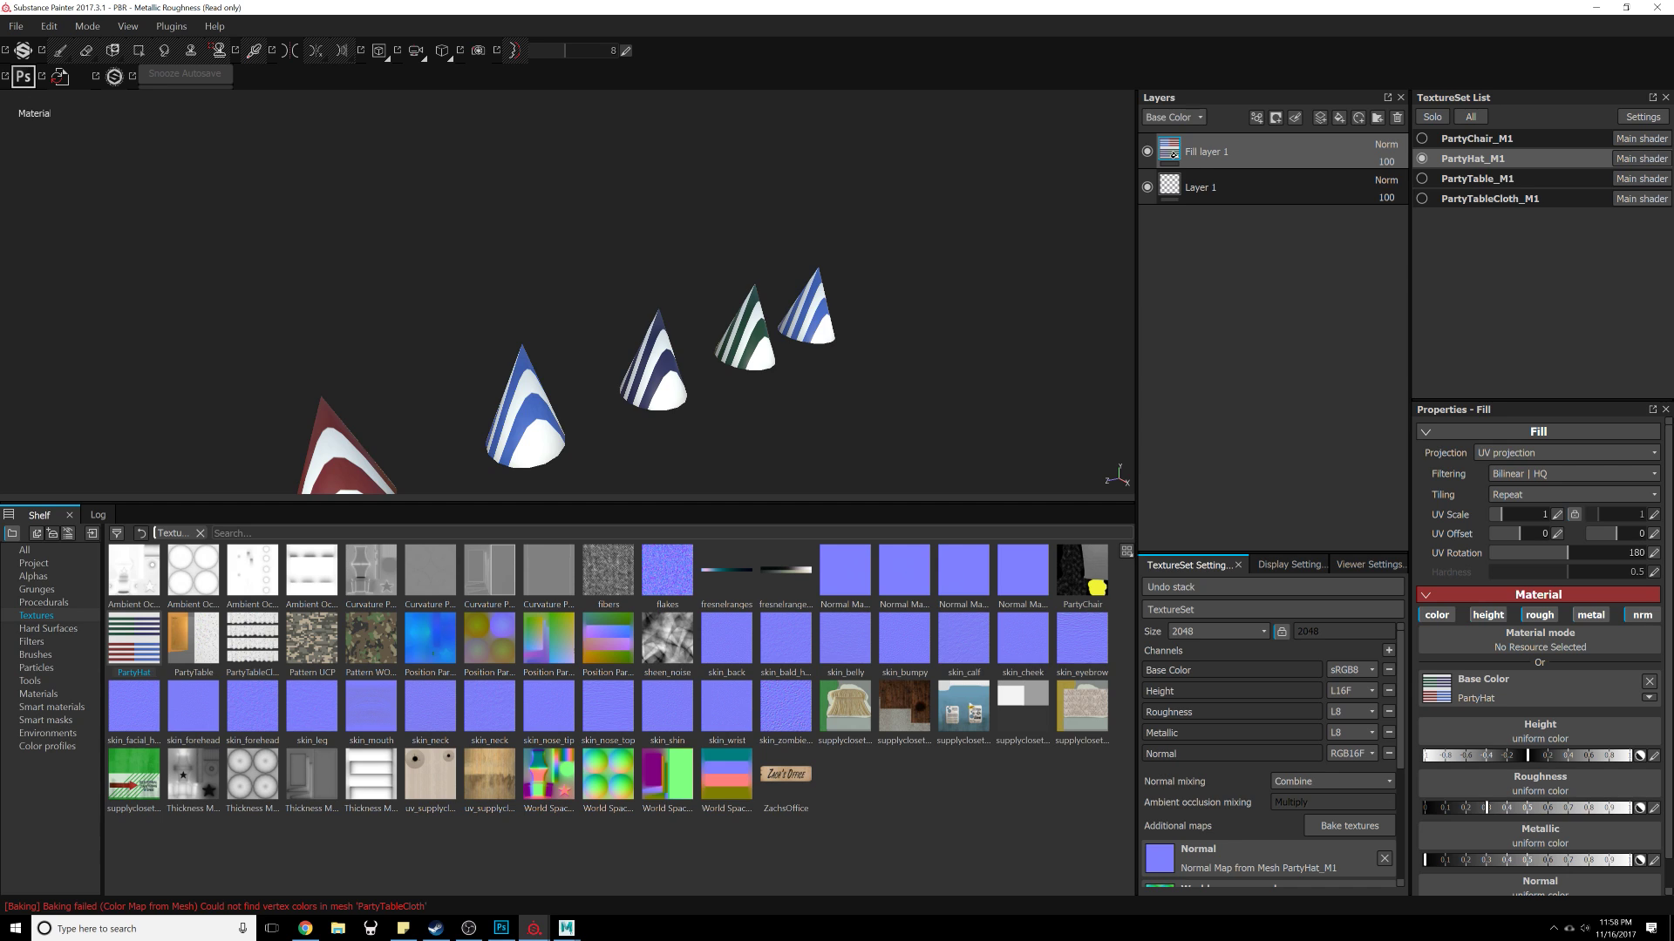
pyautogui.click(1654, 555)
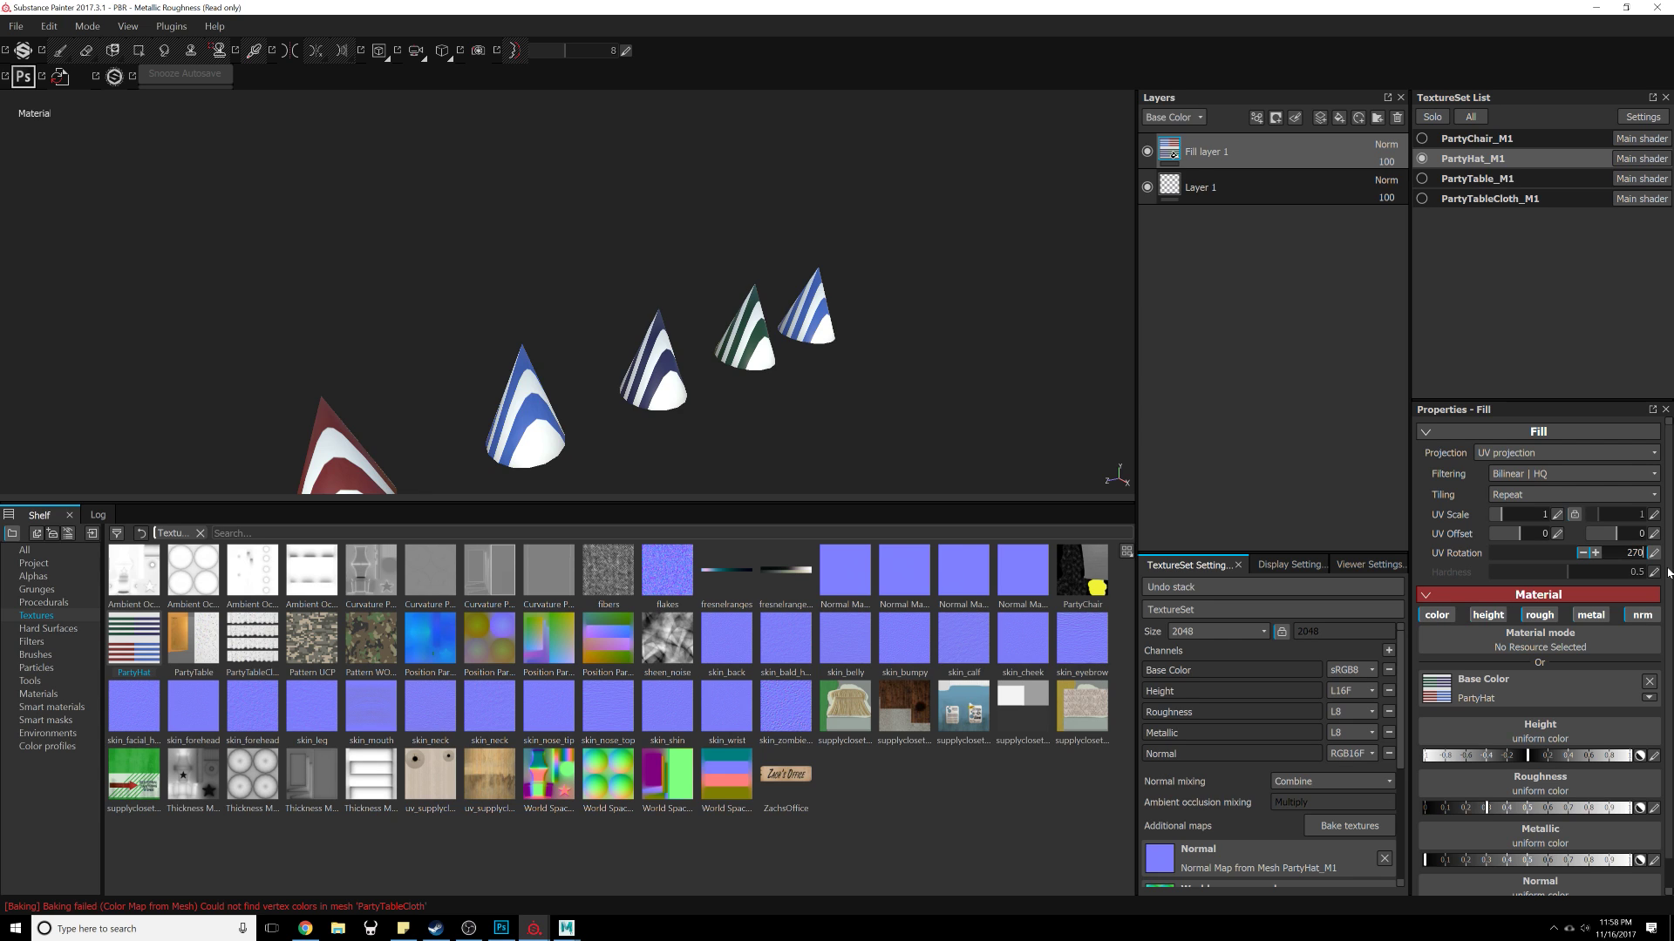
pyautogui.write('270')
pyautogui.press('Return')
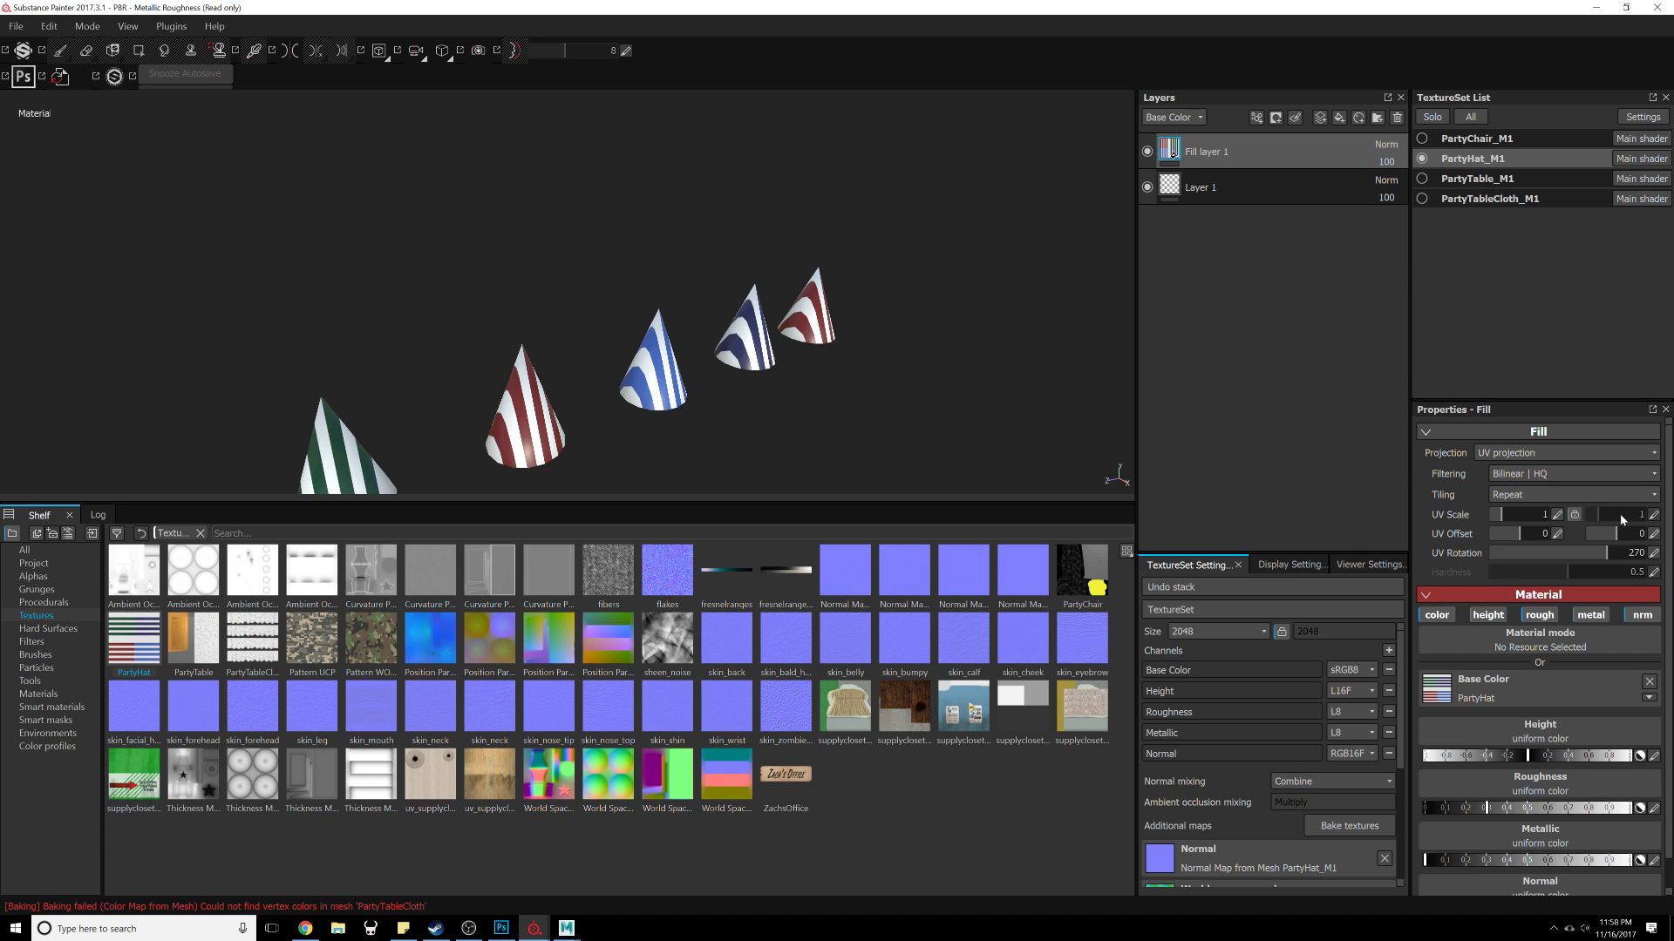
pyautogui.scroll(-1, 1539, 714)
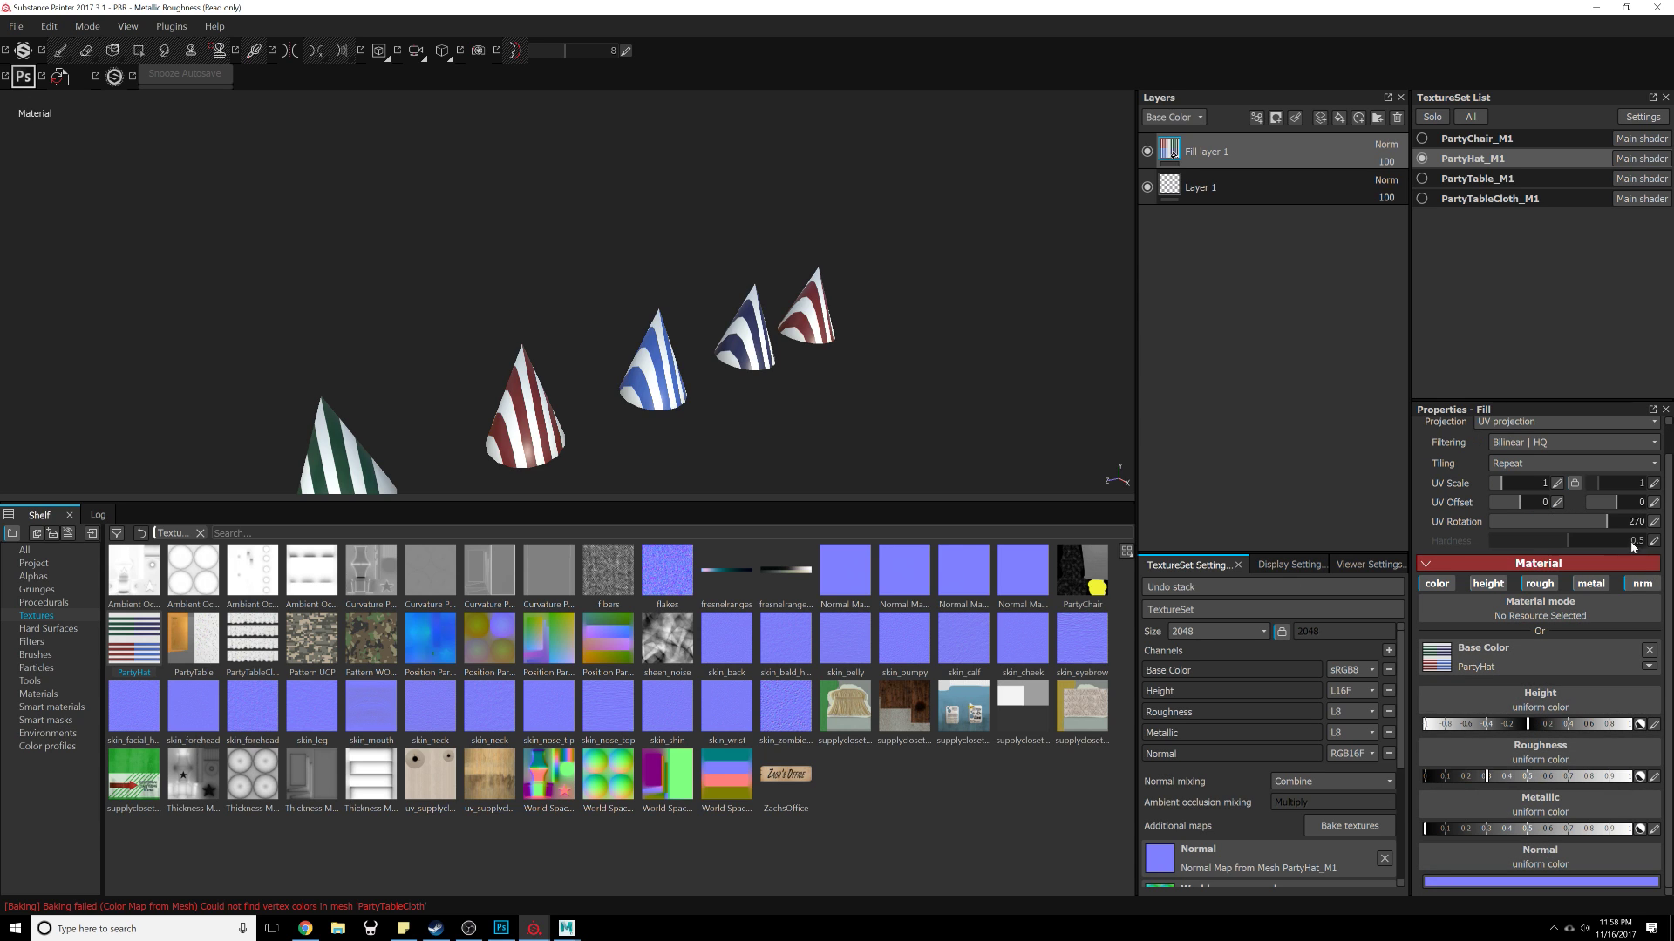
pyautogui.moveTo(1521, 510); pyautogui.dragTo(1613, 515)
pyautogui.hotkey('ctrl', 'z')
pyautogui.moveTo(1504, 482); pyautogui.dragTo(1499, 484)
pyautogui.hotkey('ctrl', 'z')
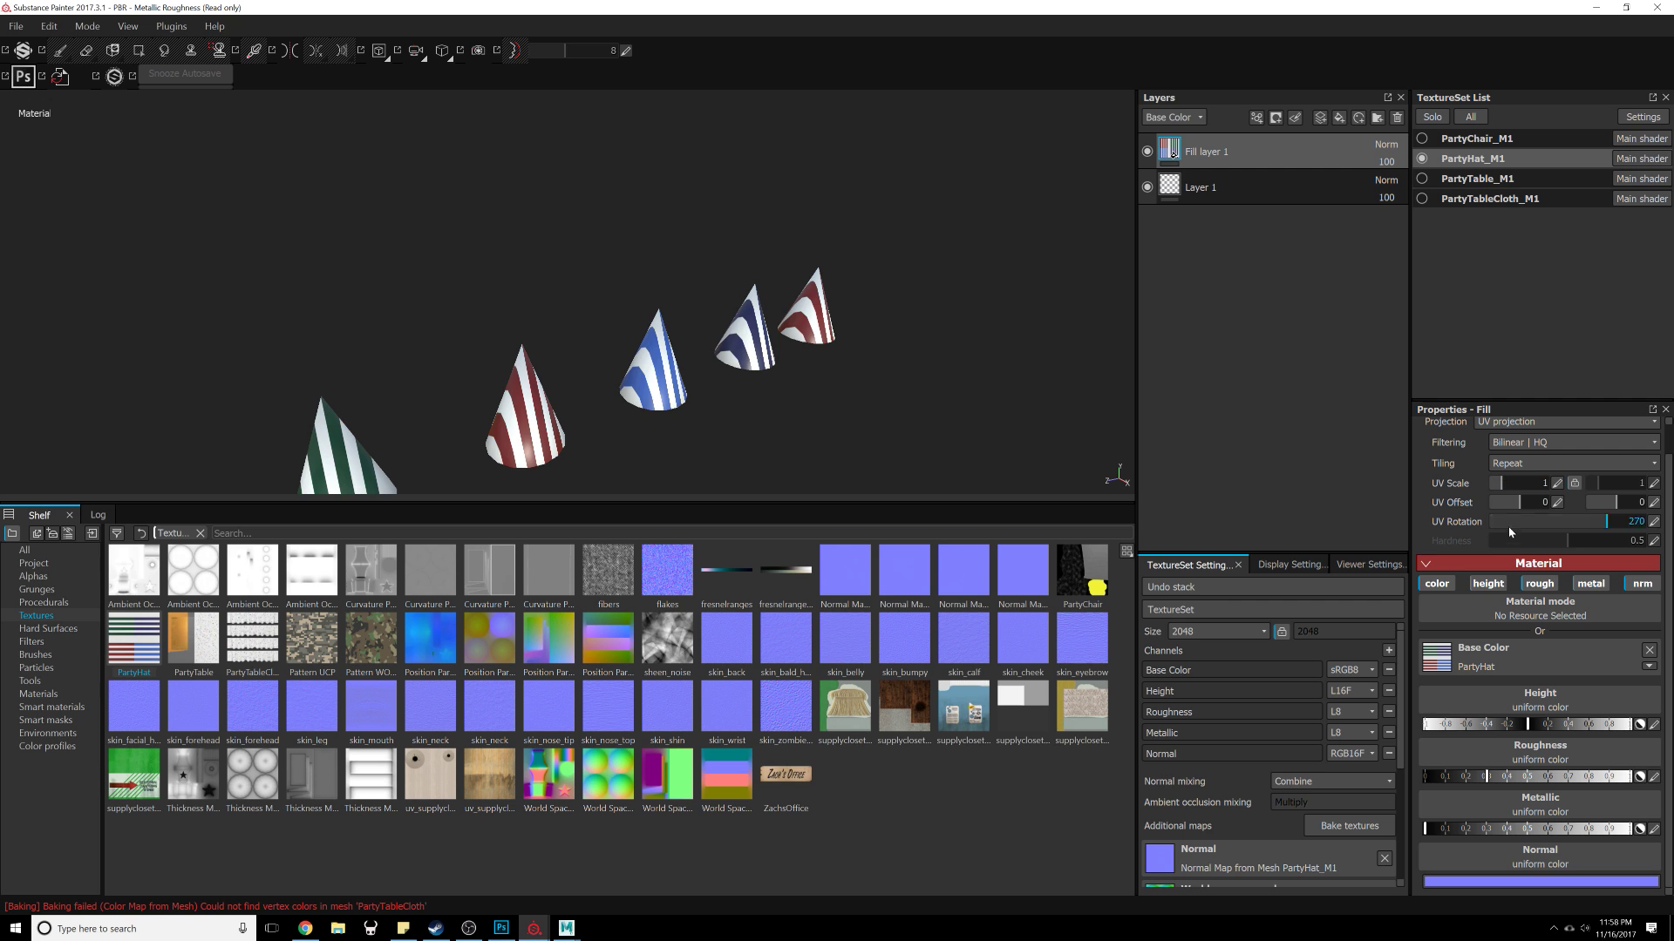
# Step: Switch the hat fill layer's projection to Tri-planar projection
pyautogui.moveTo(1608, 527); pyautogui.dragTo(1561, 544)
pyautogui.click(1542, 444)
pyautogui.click(1542, 424)
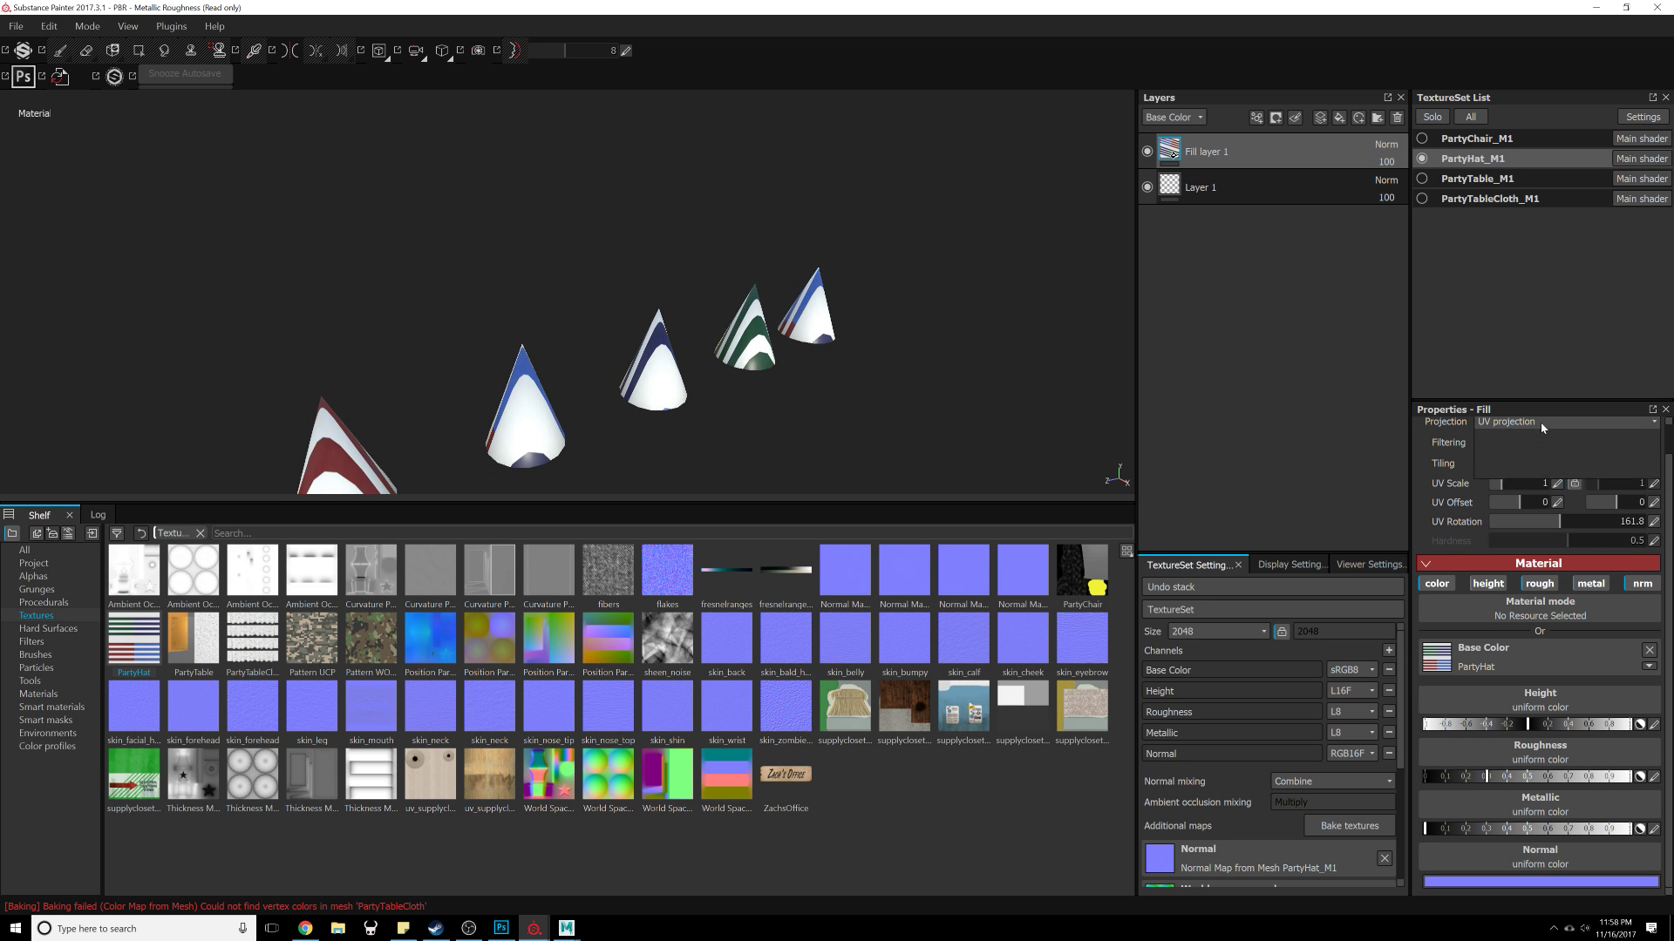
pyautogui.click(1532, 449)
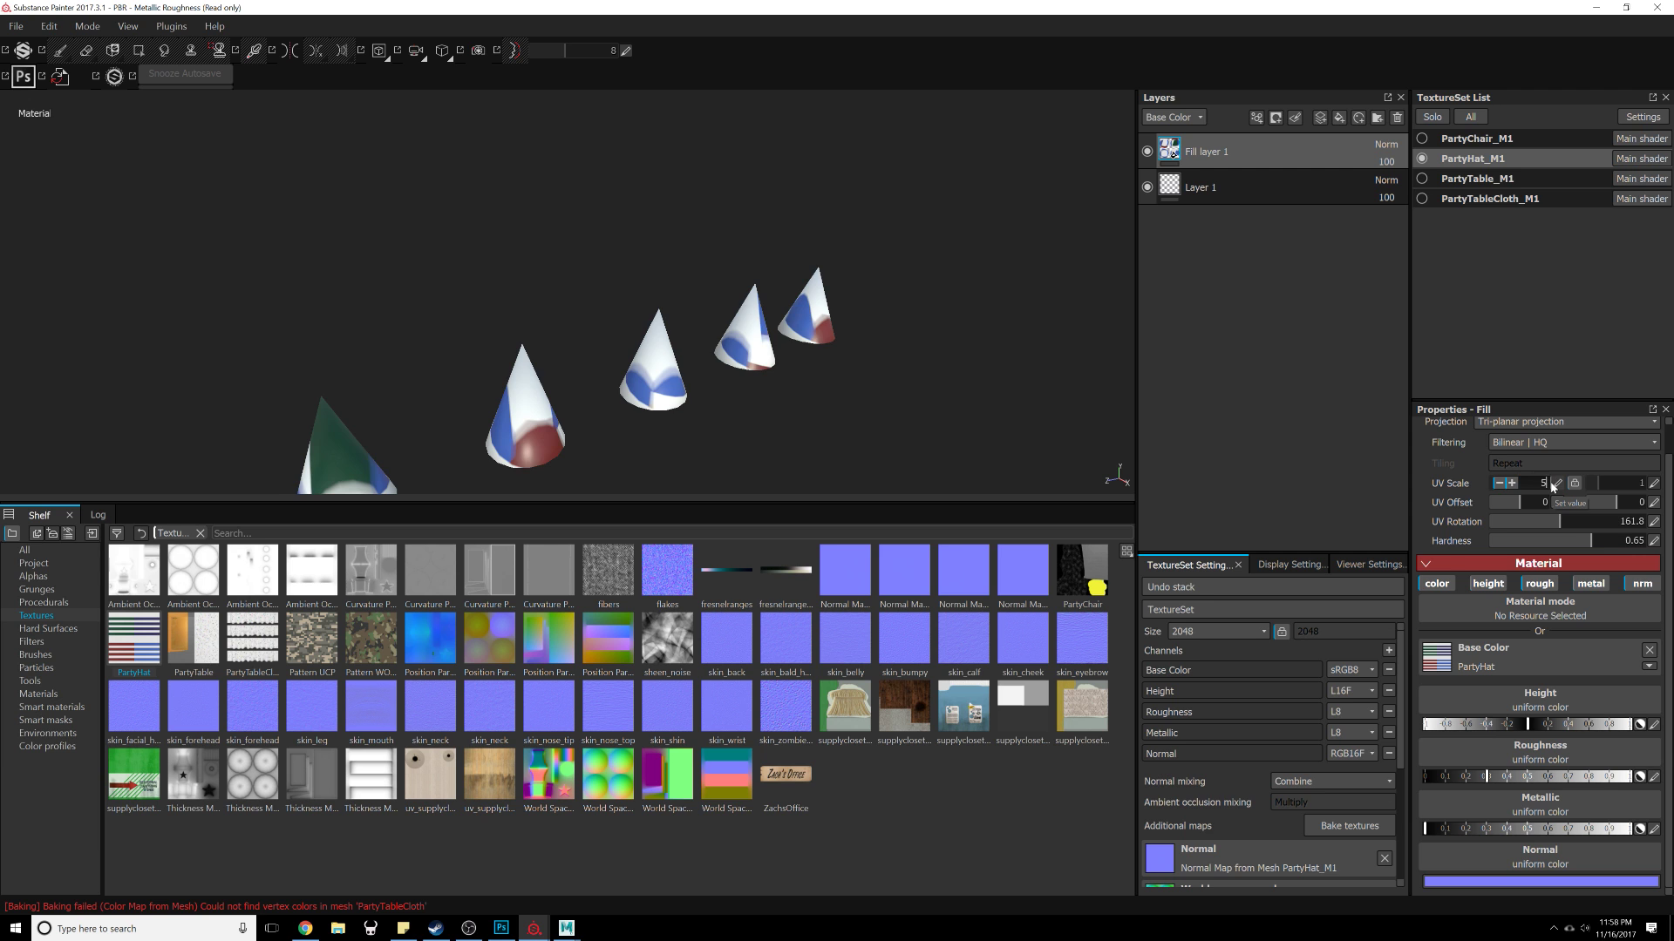
pyautogui.press('Return')
# Step: Reset the hat fill layer's UV rotation to 0
pyautogui.keyDown('alt'); pyautogui.moveTo(795, 377); pyautogui.dragTo(724, 488, button='right'); pyautogui.keyUp('alt')
pyautogui.keyDown('alt'); pyautogui.moveTo(723, 488); pyautogui.dragTo(802, 336, button='middle'); pyautogui.keyUp('alt')
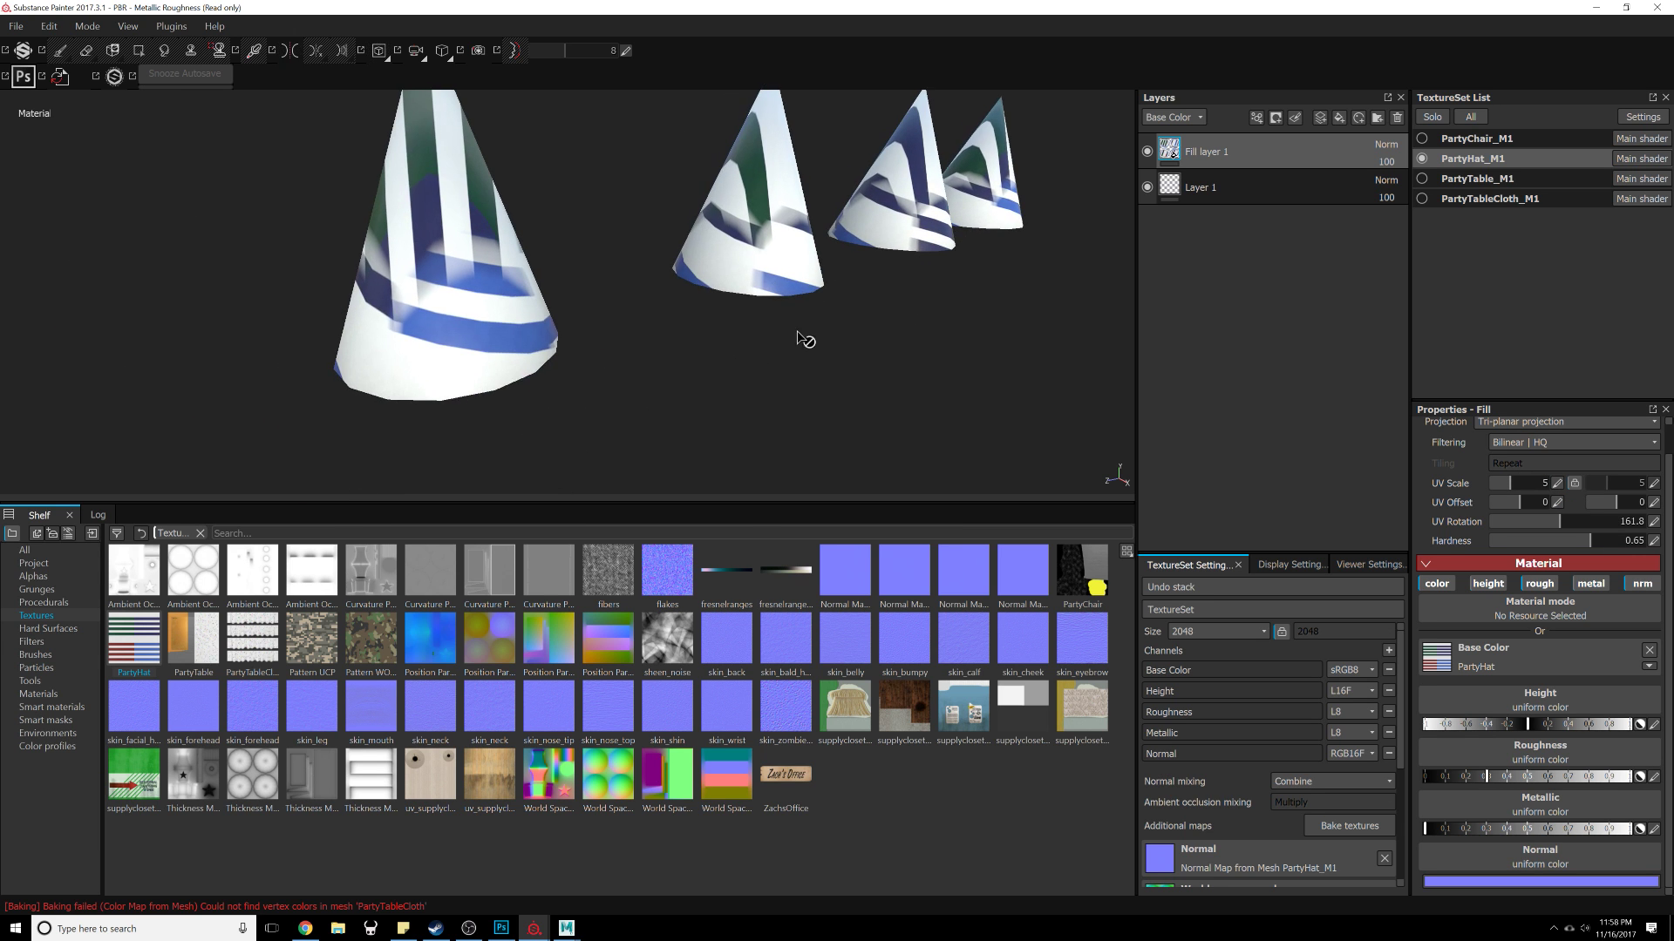
pyautogui.keyDown('alt'); pyautogui.moveTo(803, 336); pyautogui.dragTo(772, 266); pyautogui.keyUp('alt')
pyautogui.keyDown('alt'); pyautogui.moveTo(772, 266); pyautogui.dragTo(697, 144, button='right'); pyautogui.keyUp('alt')
pyautogui.keyDown('alt'); pyautogui.moveTo(697, 144); pyautogui.dragTo(828, 182); pyautogui.keyUp('alt')
pyautogui.keyDown('alt'); pyautogui.moveTo(828, 182); pyautogui.dragTo(338, 353, button='middle'); pyautogui.keyUp('alt')
pyautogui.keyDown('alt'); pyautogui.moveTo(338, 353); pyautogui.dragTo(510, 312); pyautogui.keyUp('alt')
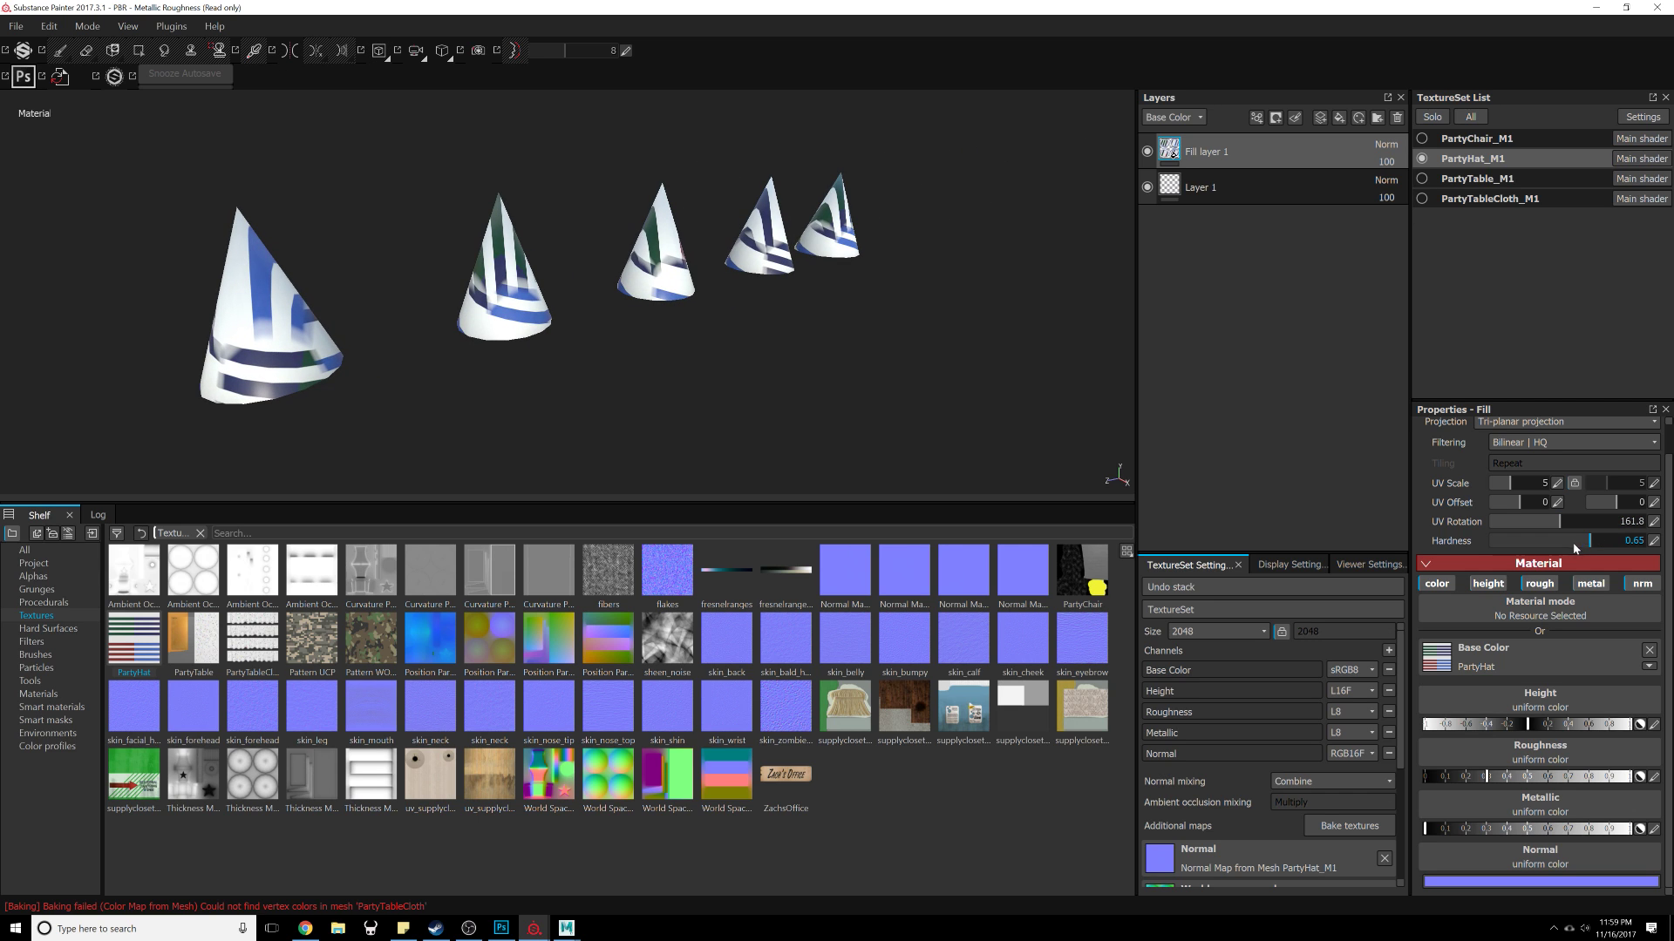
pyautogui.click(1644, 545)
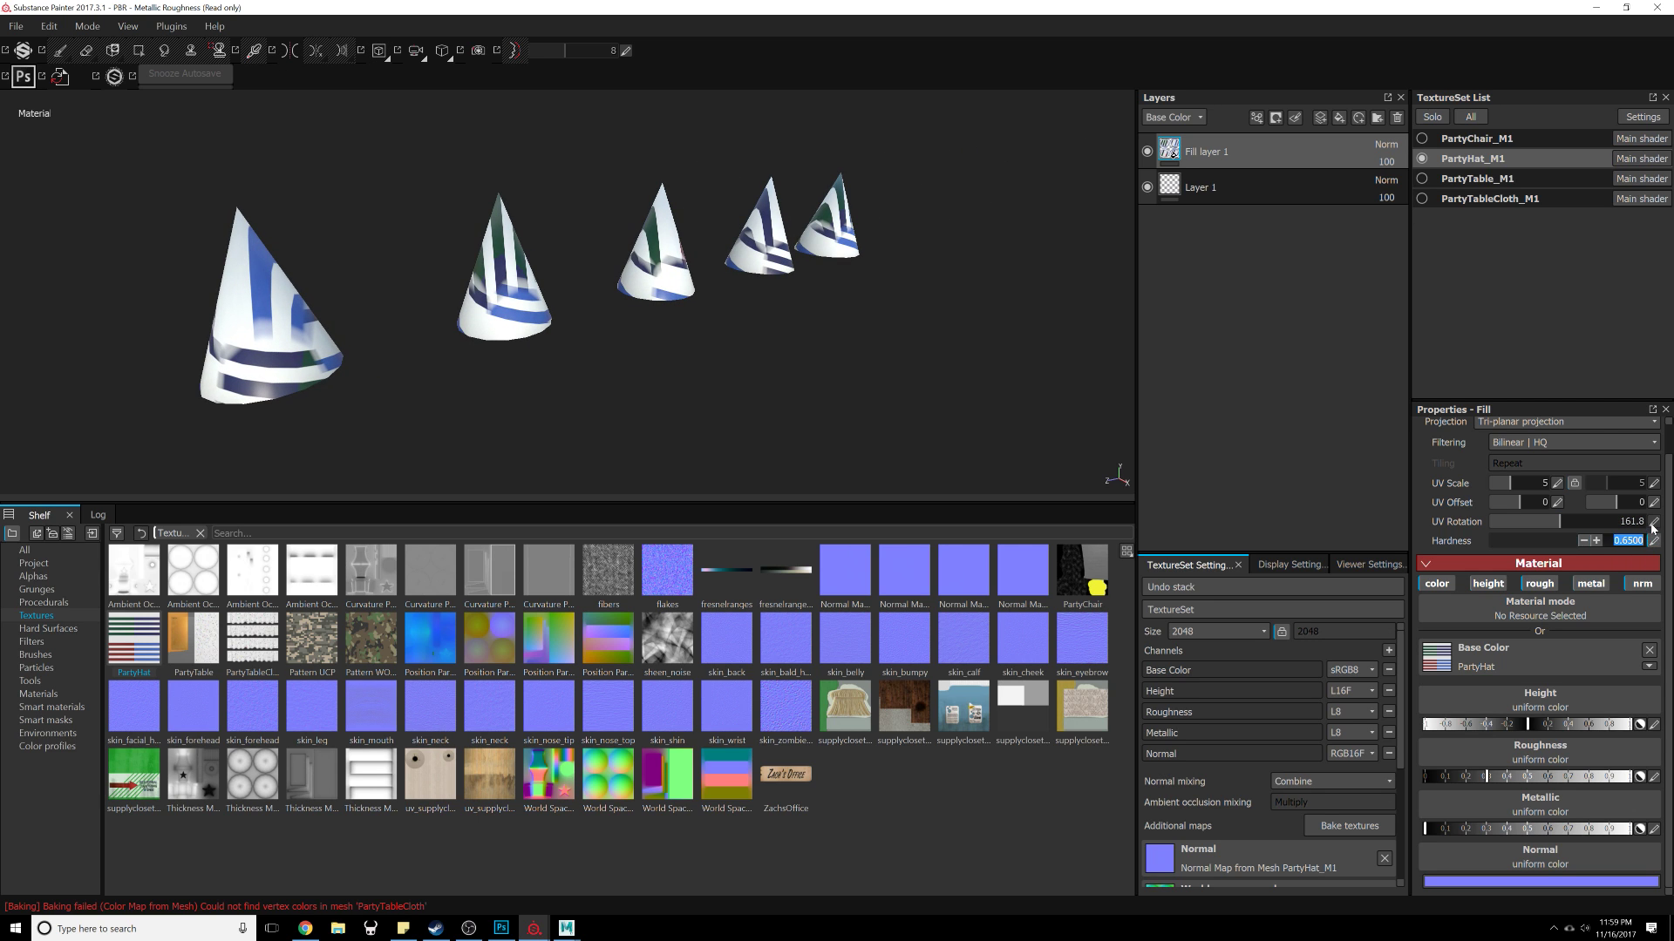
pyautogui.click(1645, 524)
pyautogui.press('Return')
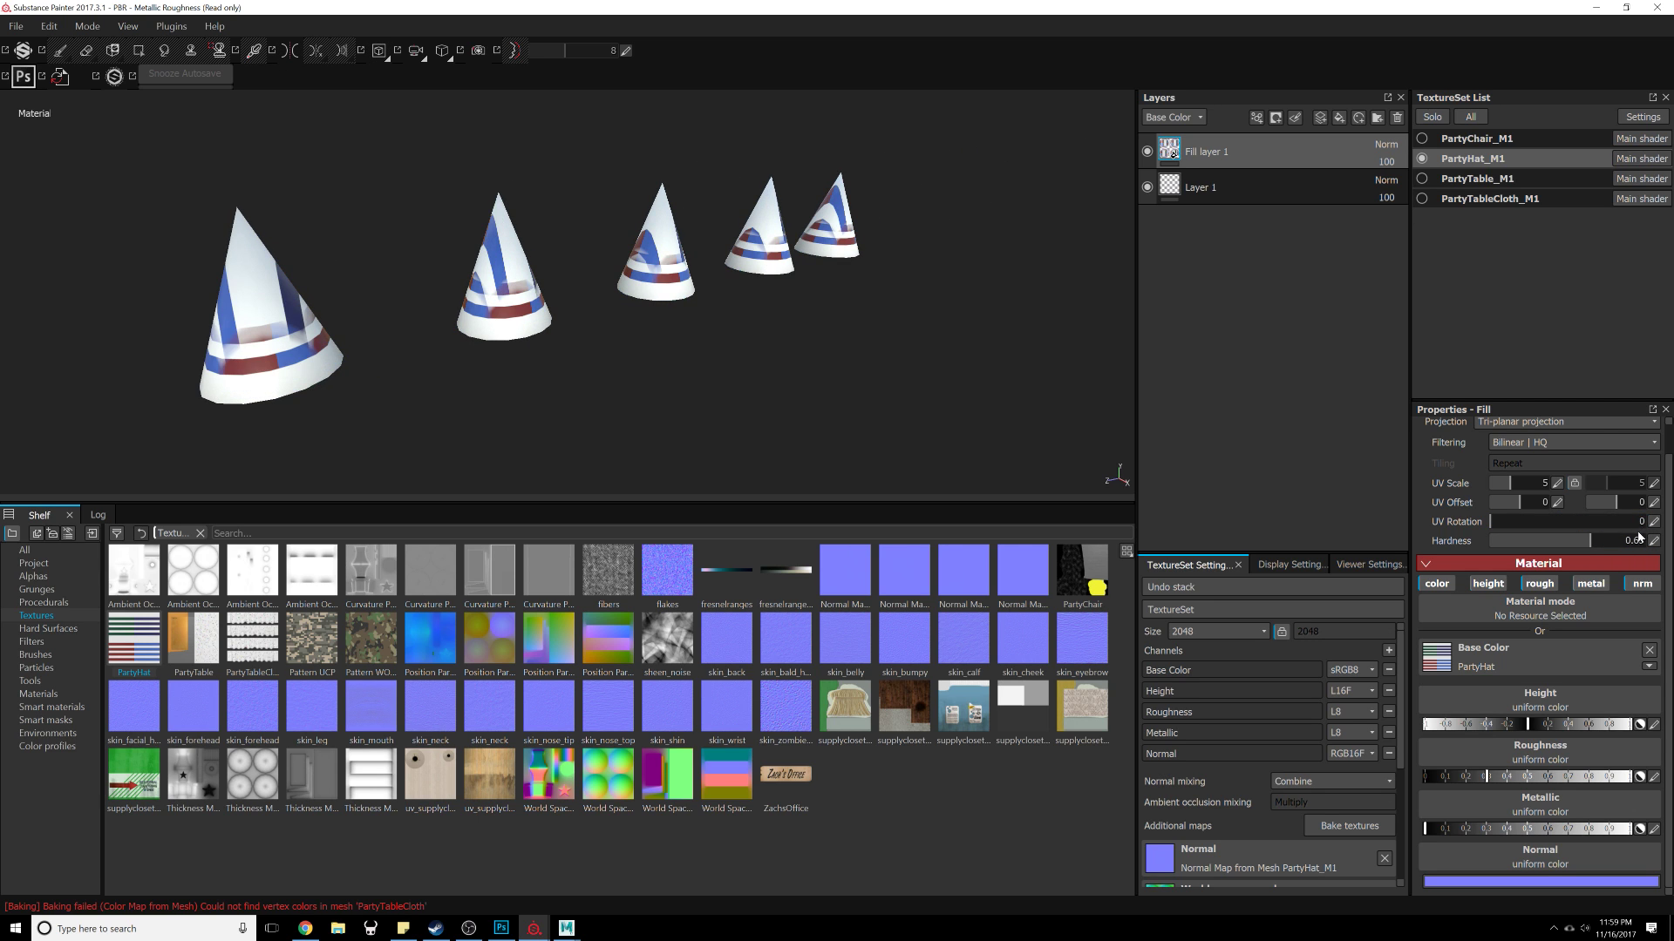
# Step: Set the tri-planar hardness of the hat fill layer to 0
pyautogui.click(1653, 543)
pyautogui.write('00')
pyautogui.press('Return')
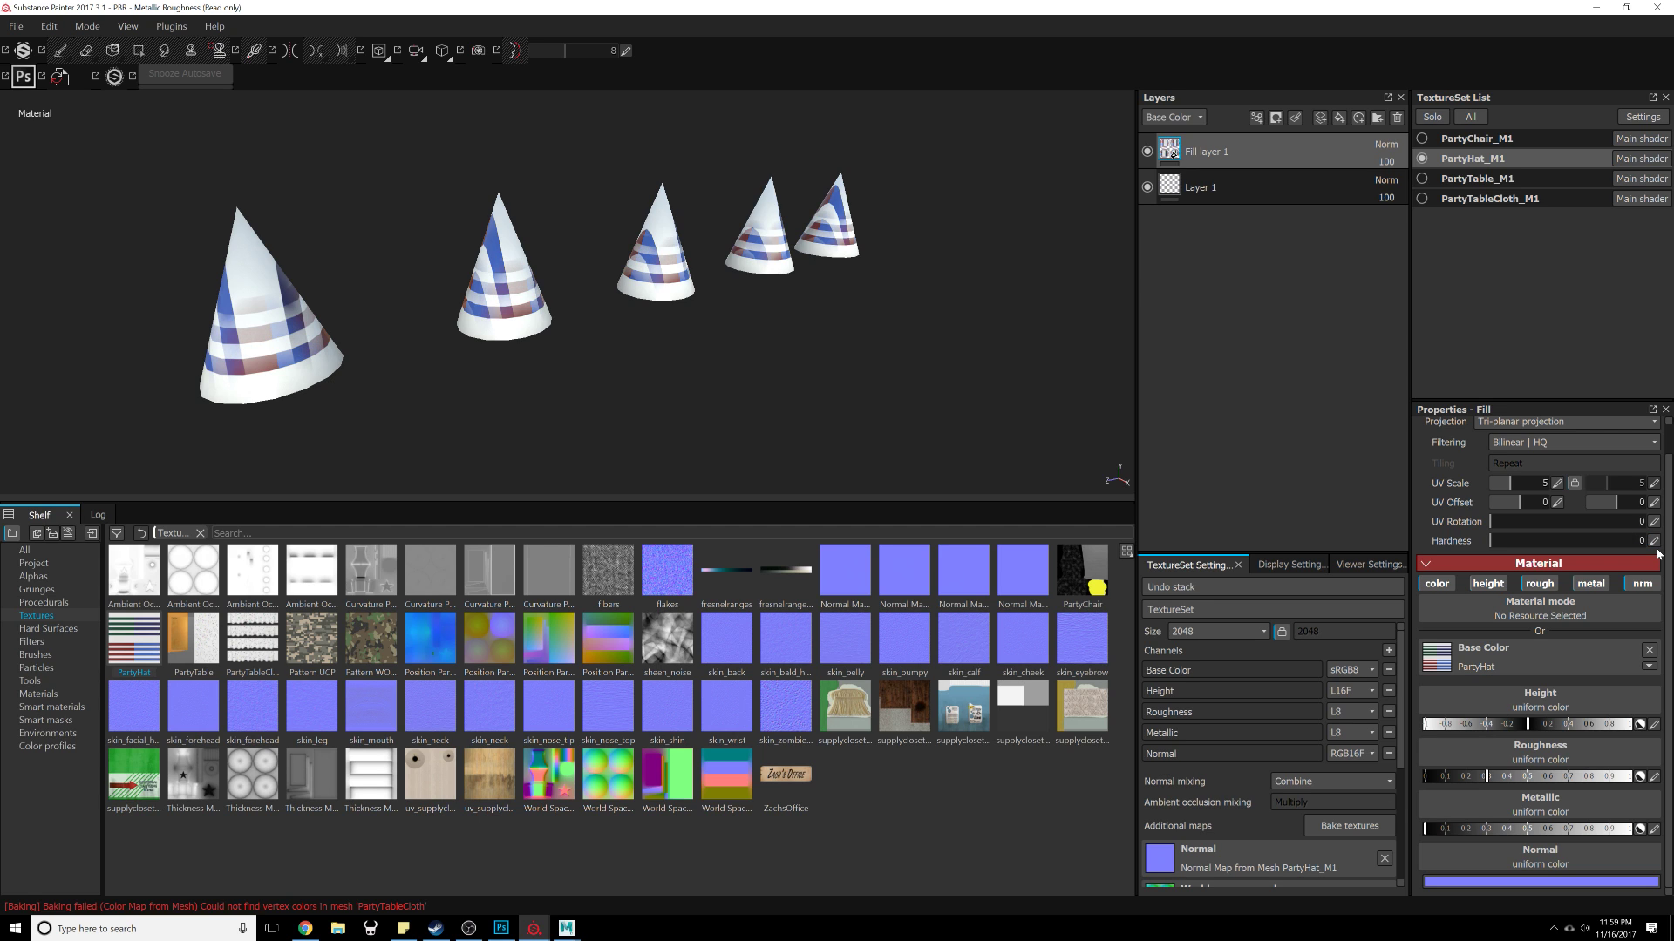
# Step: Try UV scales of 2 and 4 on the hat fill layer
pyautogui.click(1553, 488)
pyautogui.write('2')
pyautogui.press('Return')
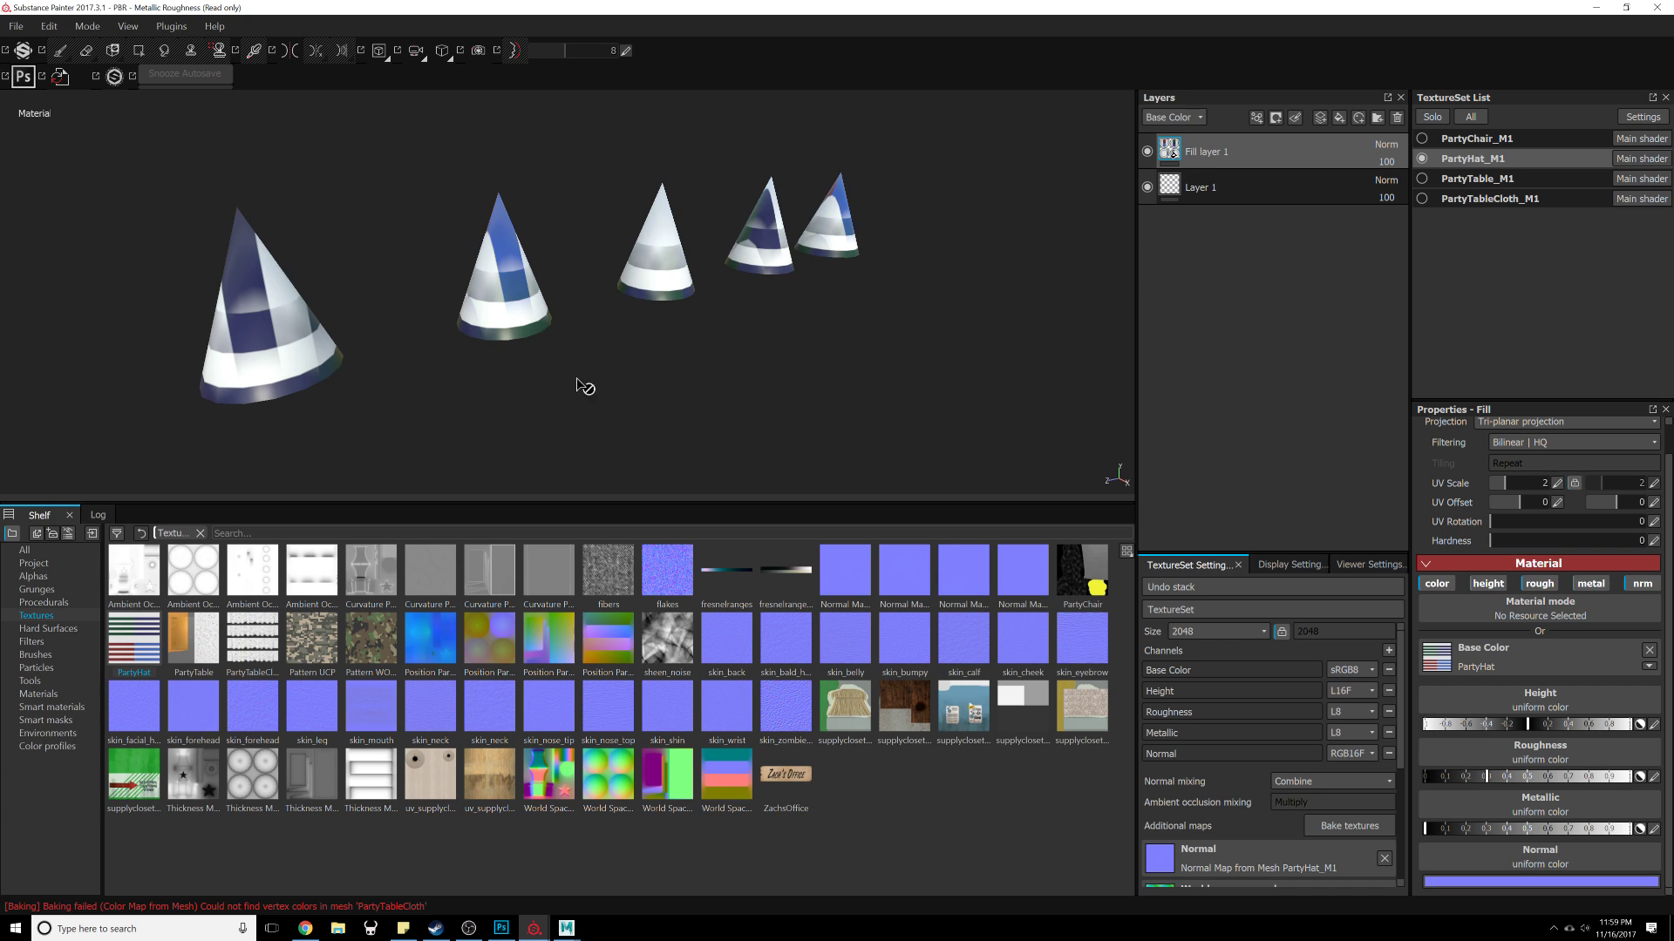
pyautogui.keyDown('alt'); pyautogui.moveTo(576, 379); pyautogui.dragTo(584, 352, button='right'); pyautogui.keyUp('alt')
pyautogui.click(1557, 484)
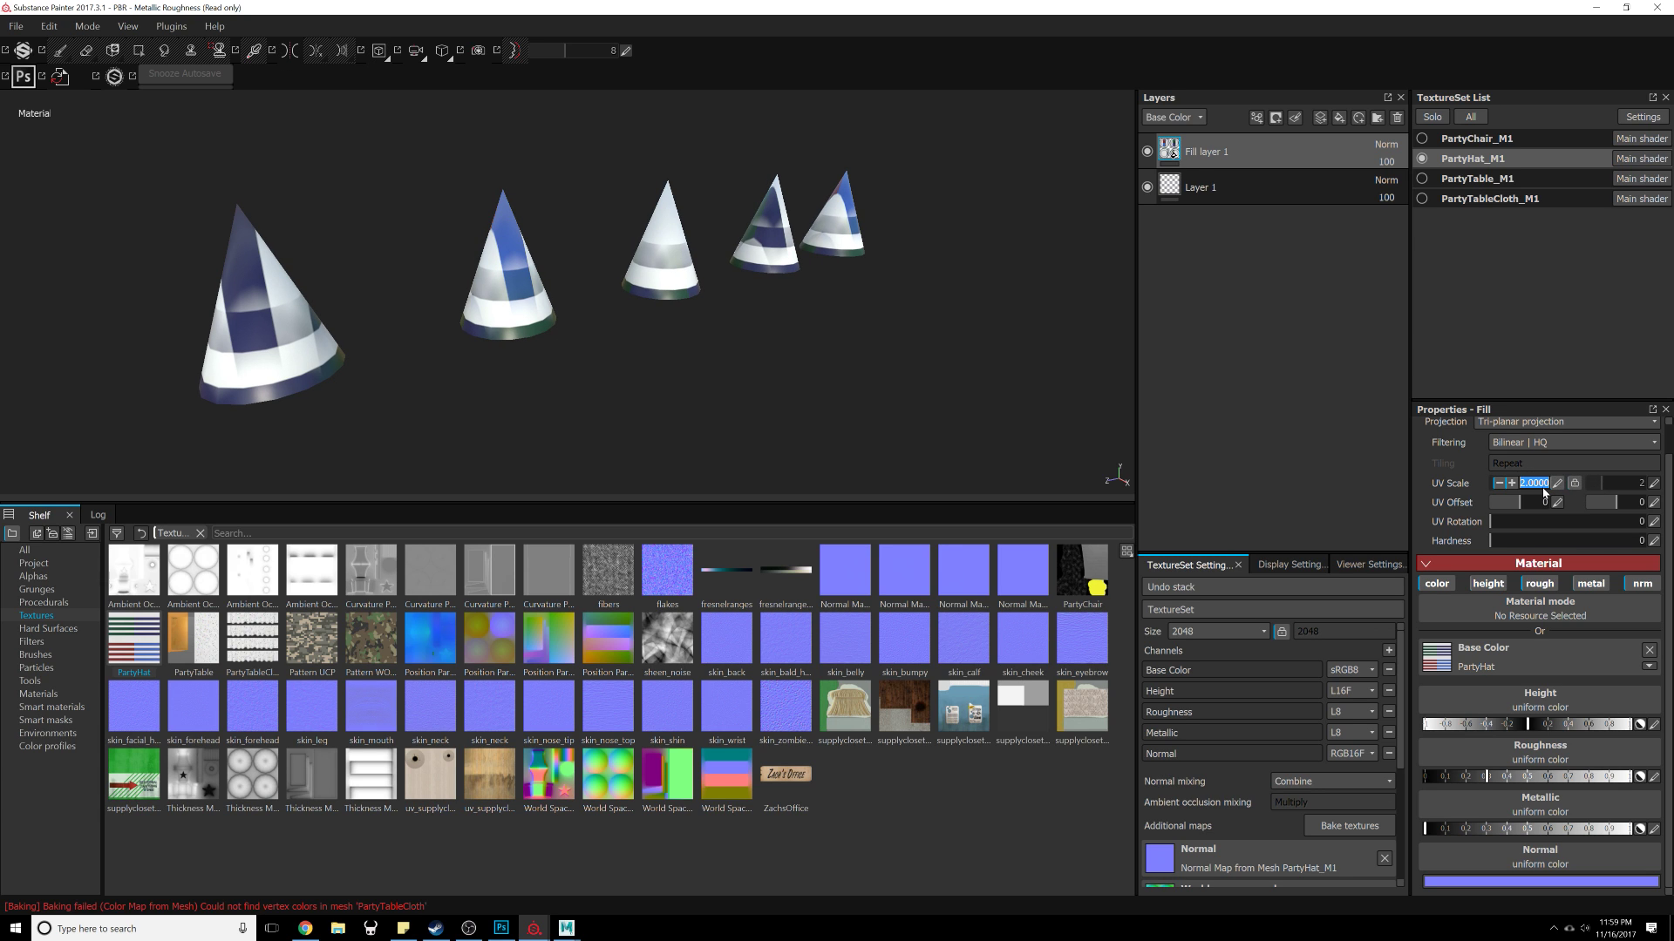
pyautogui.write('4')
pyautogui.press('Return')
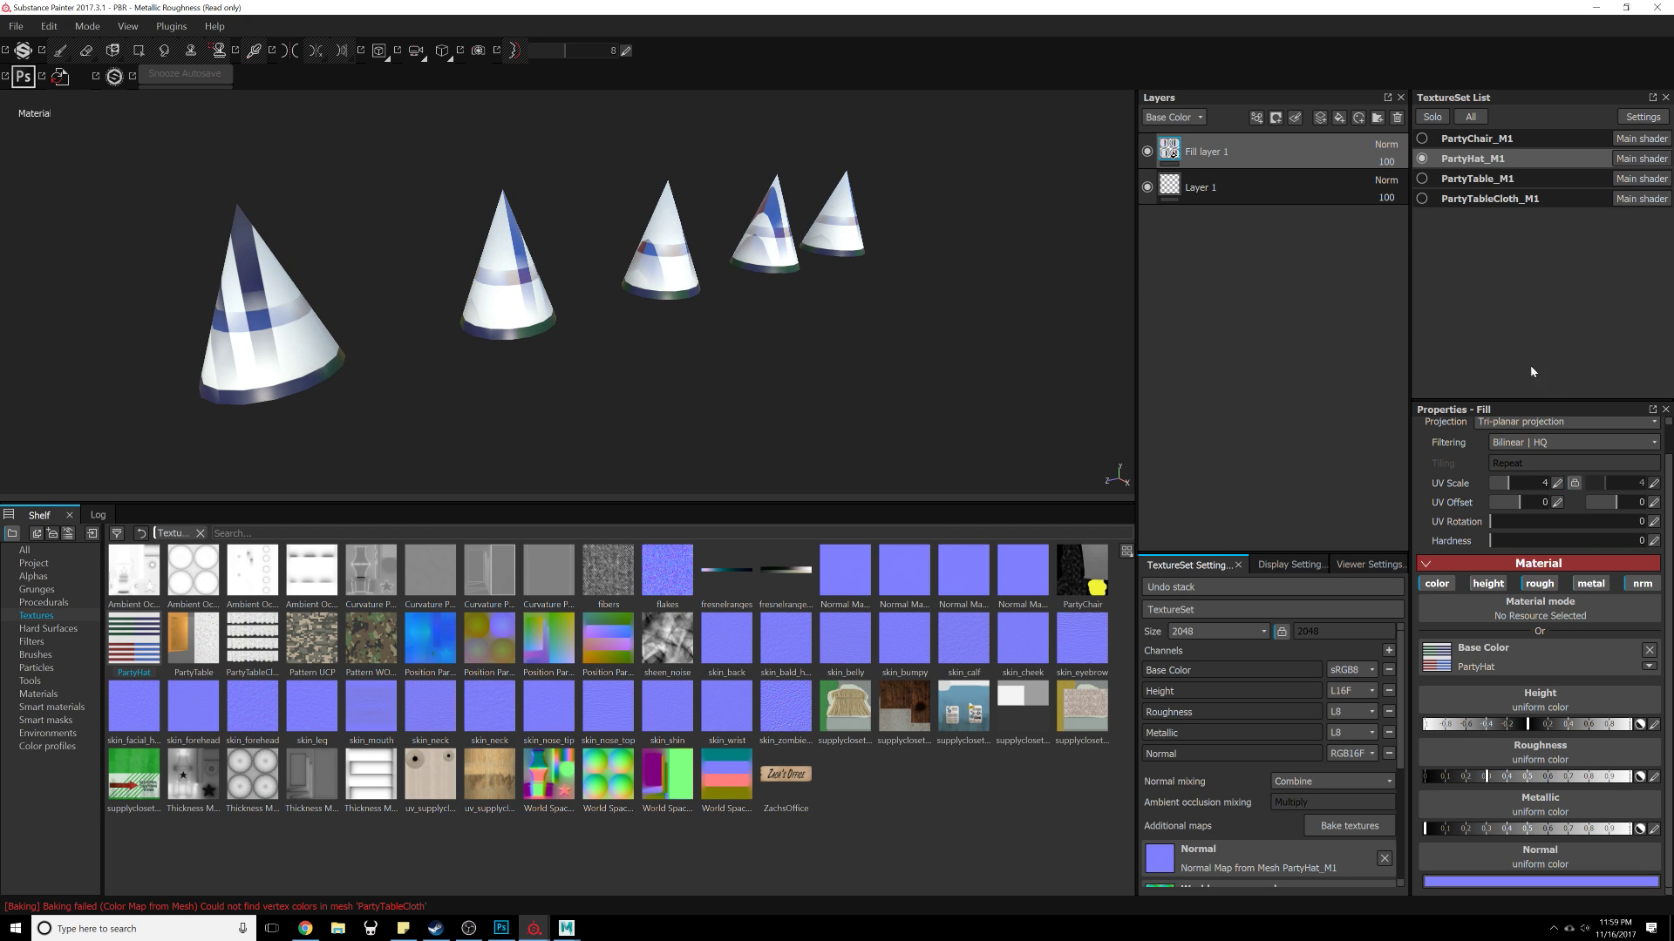
# Step: Set the hat fill layer's UV scale to 20
pyautogui.click(1559, 487)
pyautogui.write('20')
pyautogui.press('Return')
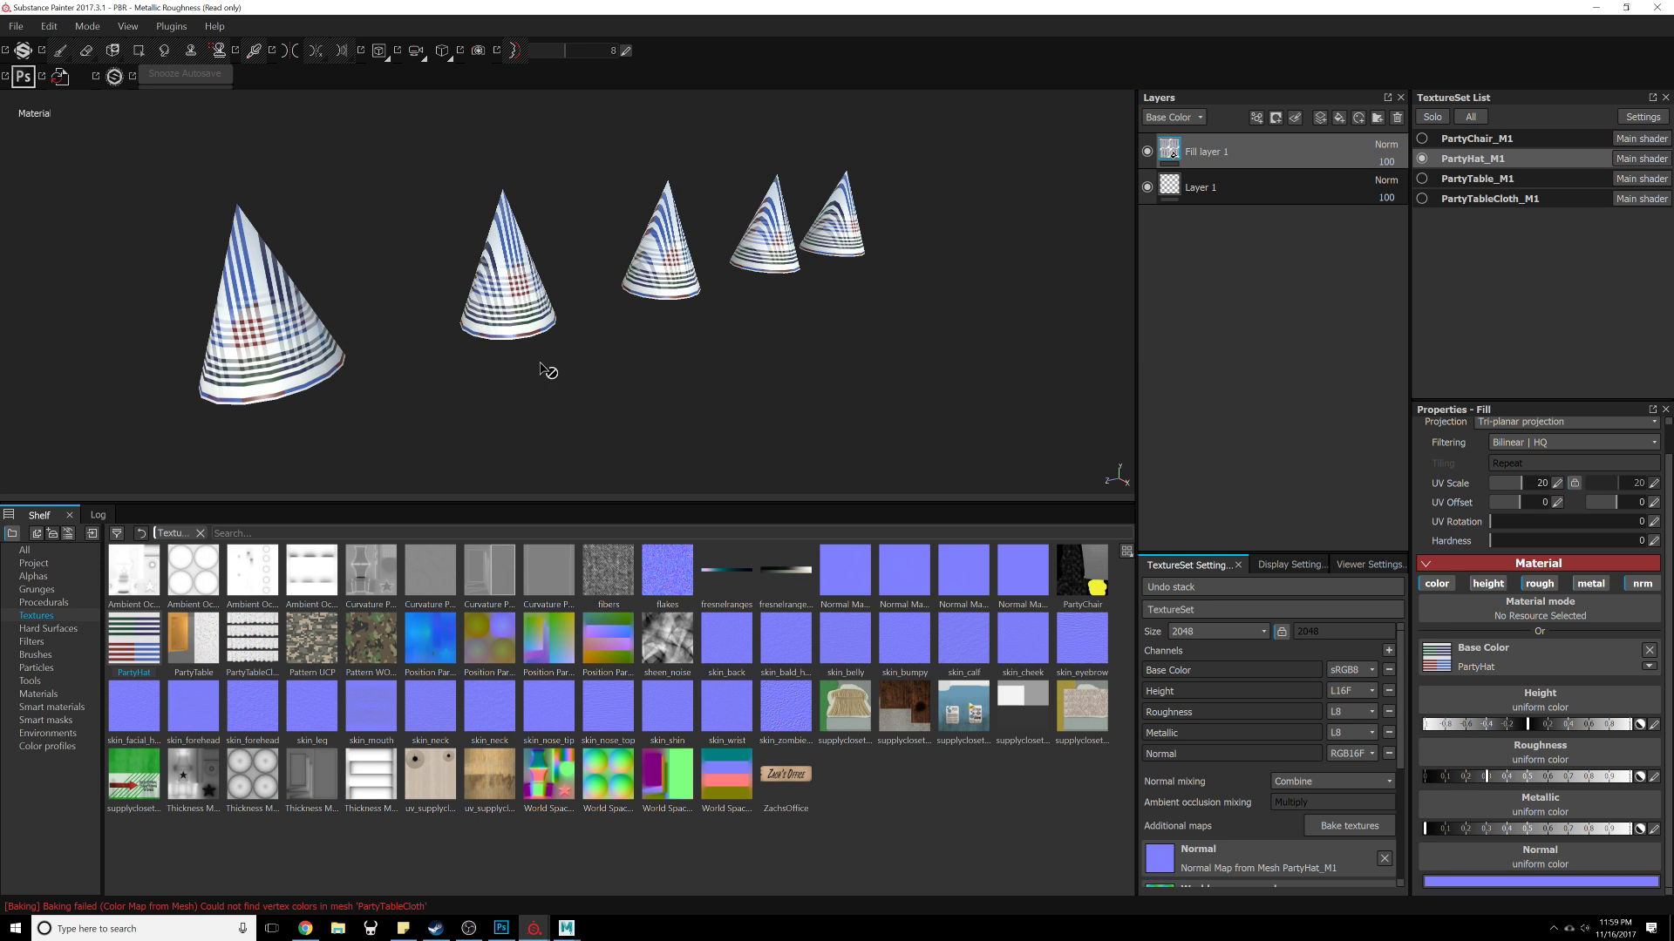
pyautogui.keyDown('alt'); pyautogui.moveTo(540, 364); pyautogui.dragTo(734, 314, button='right'); pyautogui.keyUp('alt')
pyautogui.keyDown('alt'); pyautogui.moveTo(734, 314); pyautogui.dragTo(722, 420, button='middle'); pyautogui.keyUp('alt')
pyautogui.keyDown('alt'); pyautogui.moveTo(722, 420); pyautogui.dragTo(752, 286, button='right'); pyautogui.keyUp('alt')
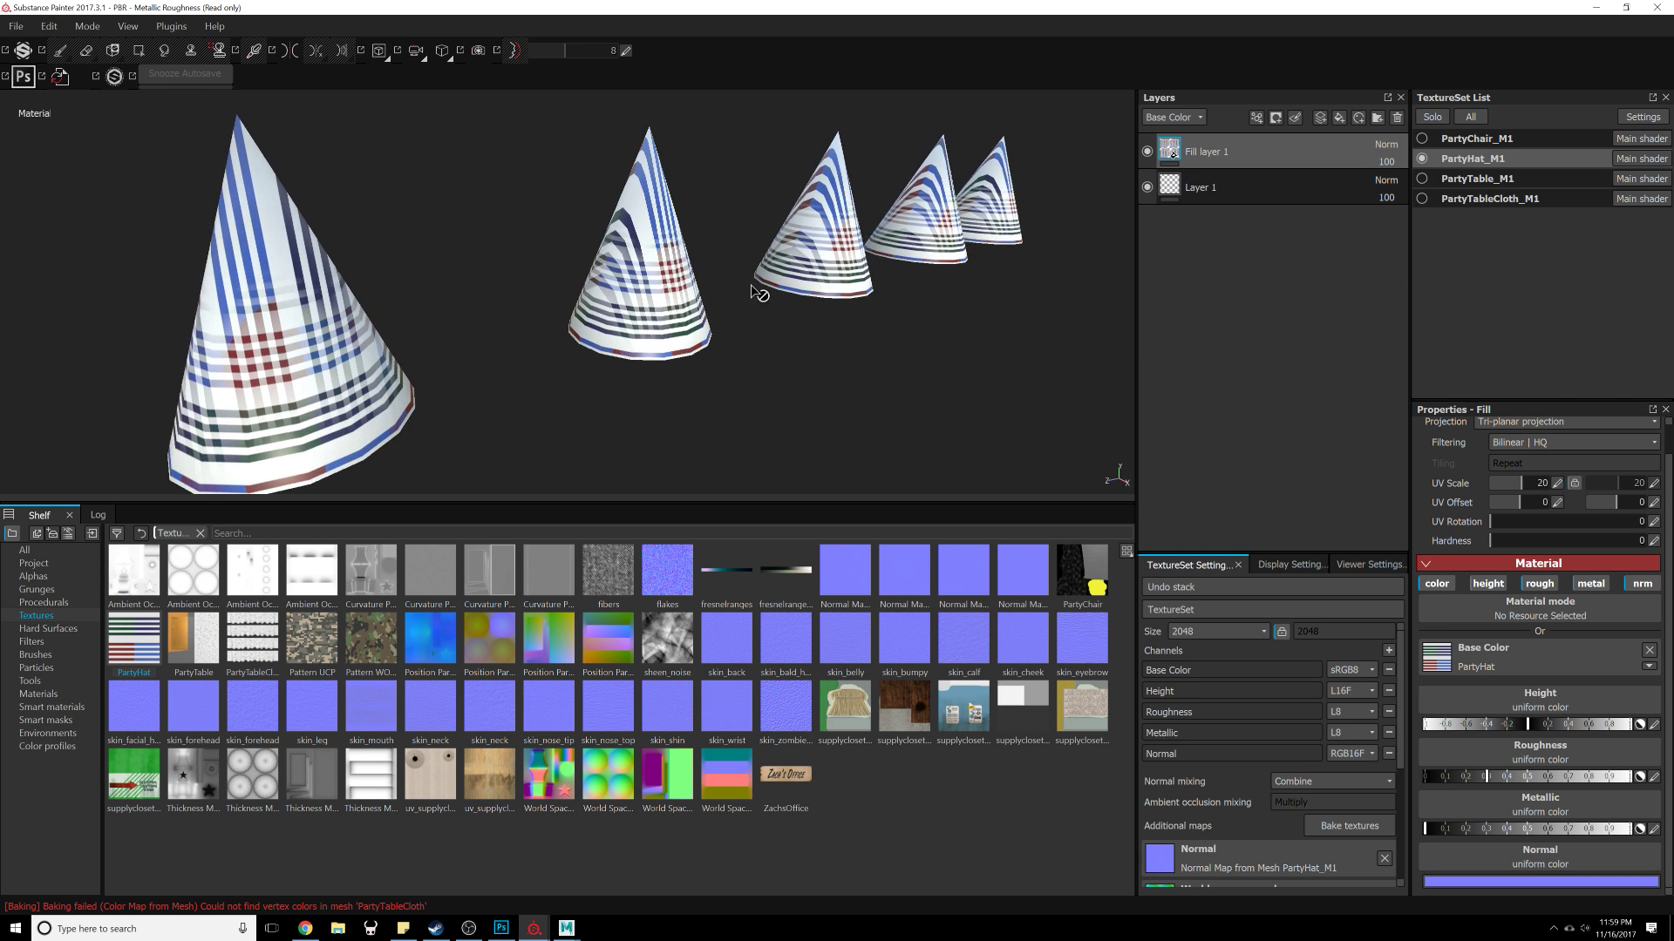
# Step: Set the hat fill layer's UV rotation to about 85 and its UV scale to 1
pyautogui.keyDown('alt'); pyautogui.moveTo(751, 286); pyautogui.dragTo(709, 317, button='middle'); pyautogui.keyUp('alt')
pyautogui.keyDown('alt'); pyautogui.moveTo(710, 318); pyautogui.dragTo(780, 304, button='right'); pyautogui.keyUp('alt')
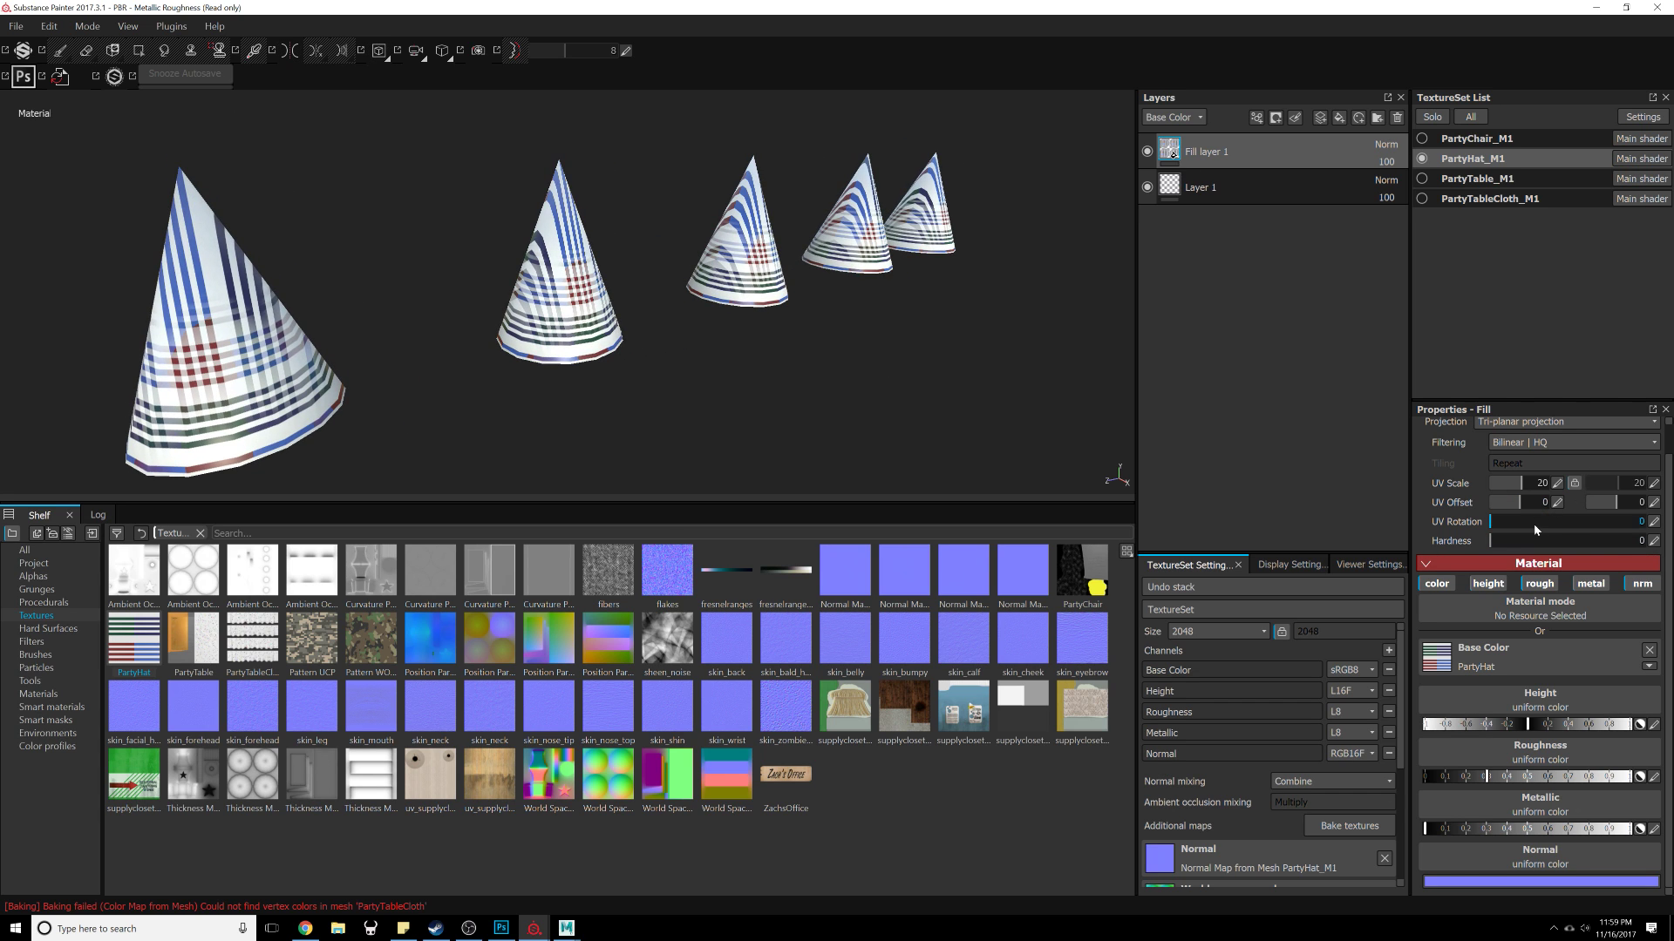
pyautogui.moveTo(1535, 529); pyautogui.dragTo(1644, 523)
pyautogui.moveTo(1491, 522); pyautogui.dragTo(1524, 477)
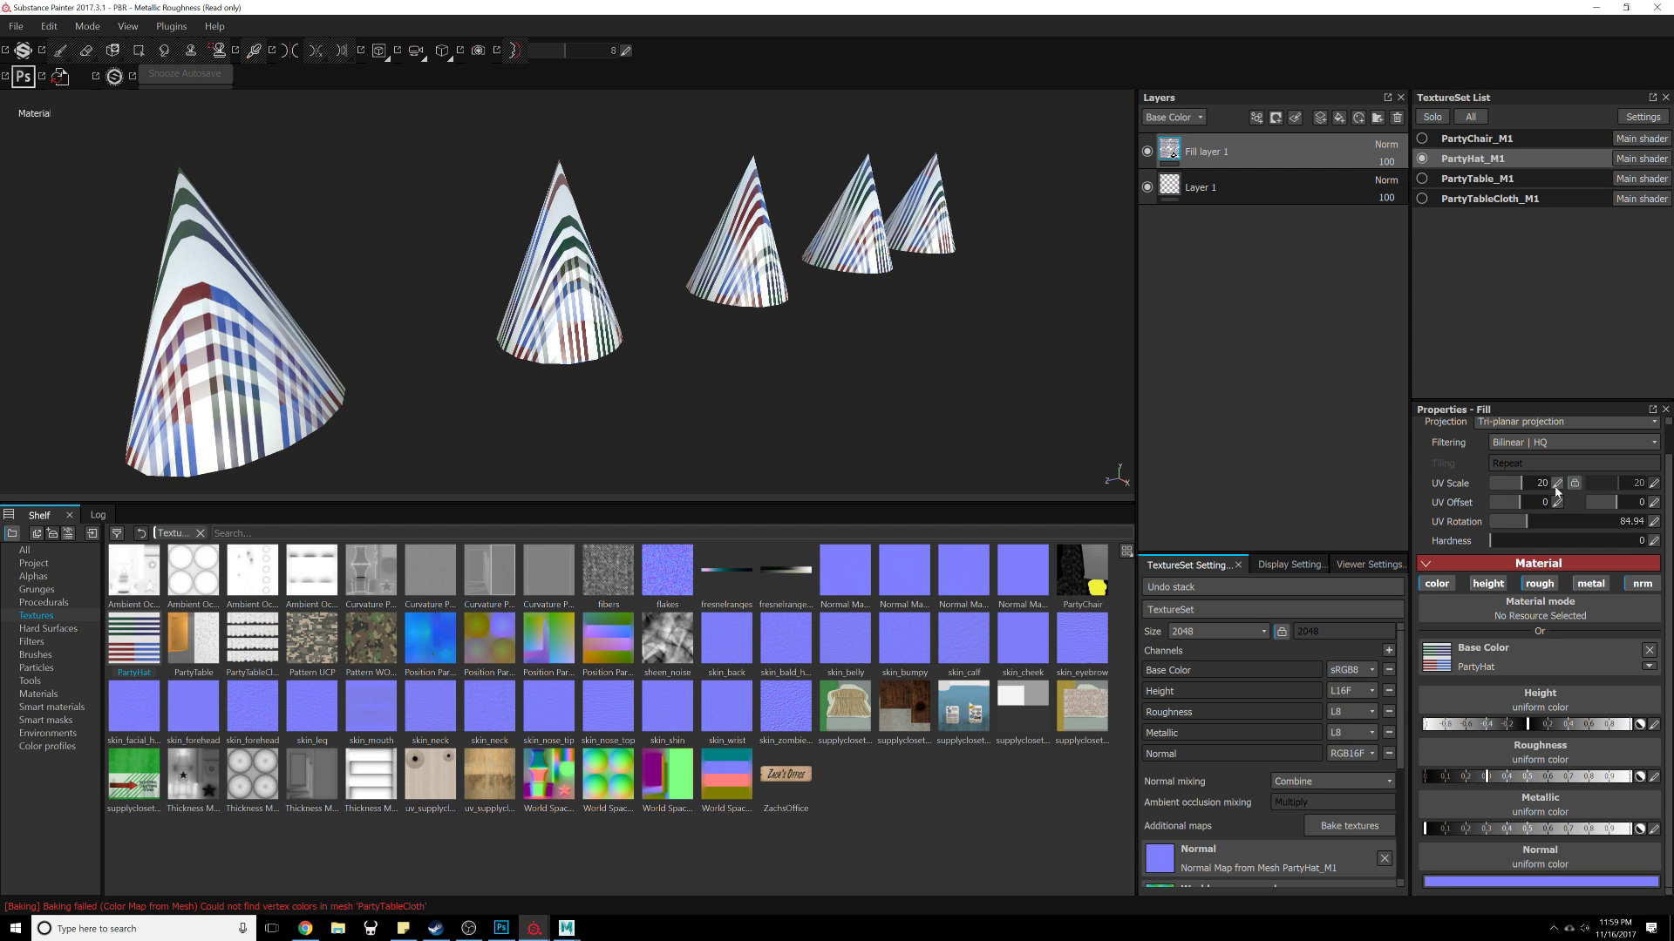
pyautogui.click(1556, 484)
pyautogui.write('1')
pyautogui.press('Return')
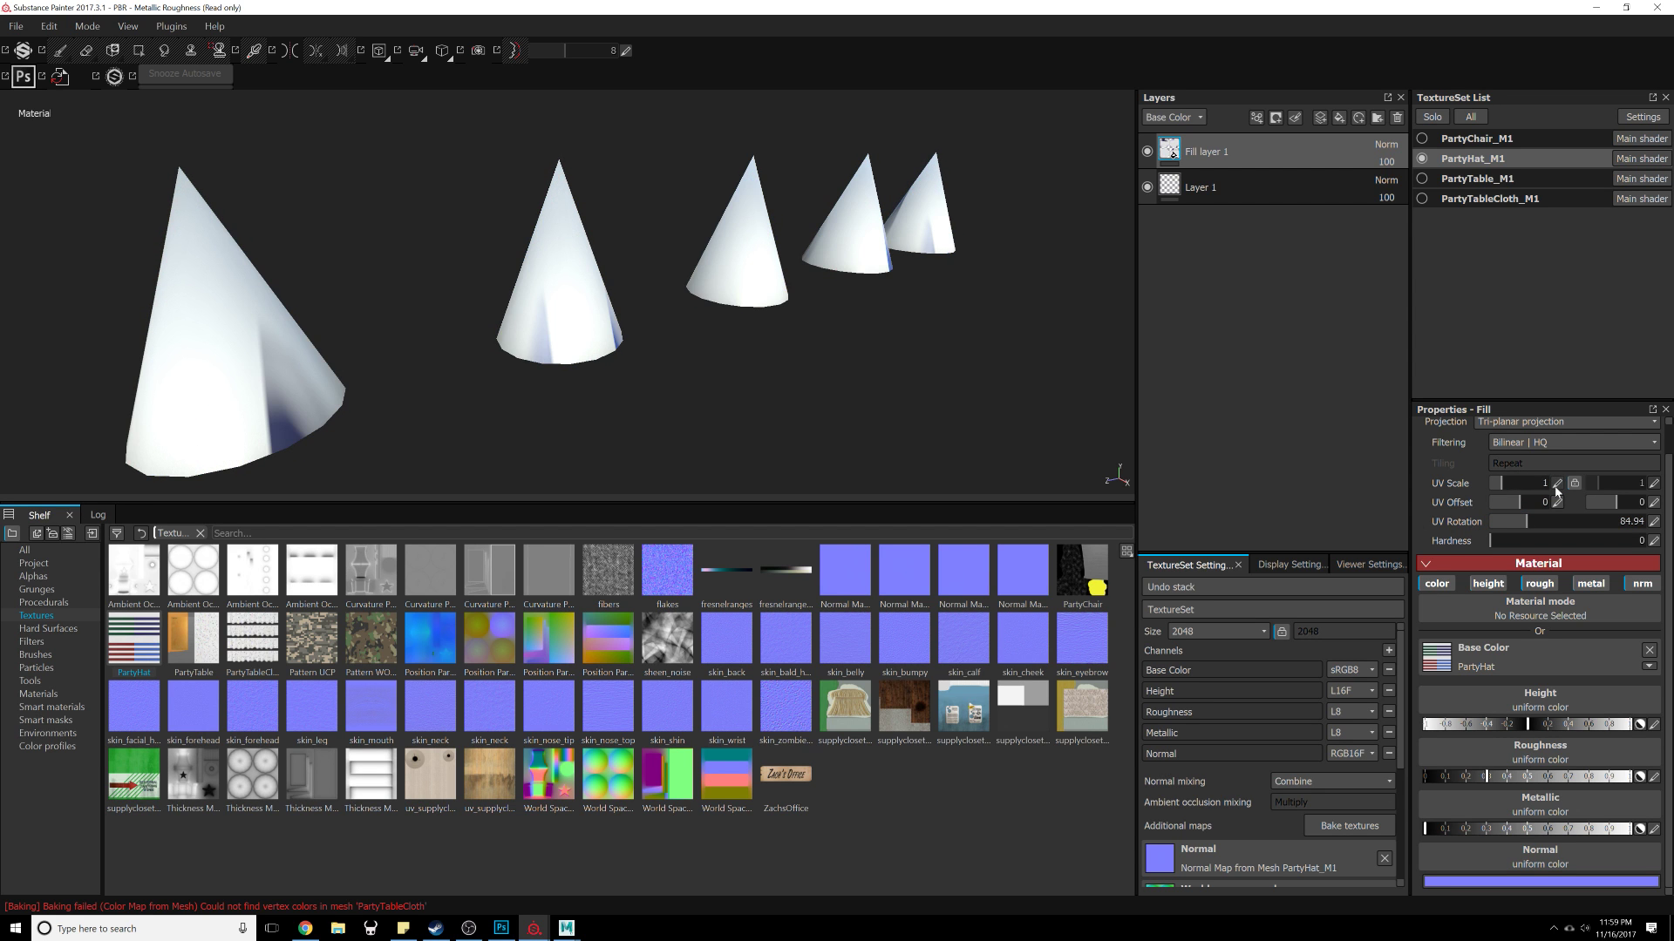
# Step: Switch the hat fill layer's projection to UV projection
pyautogui.click(1545, 422)
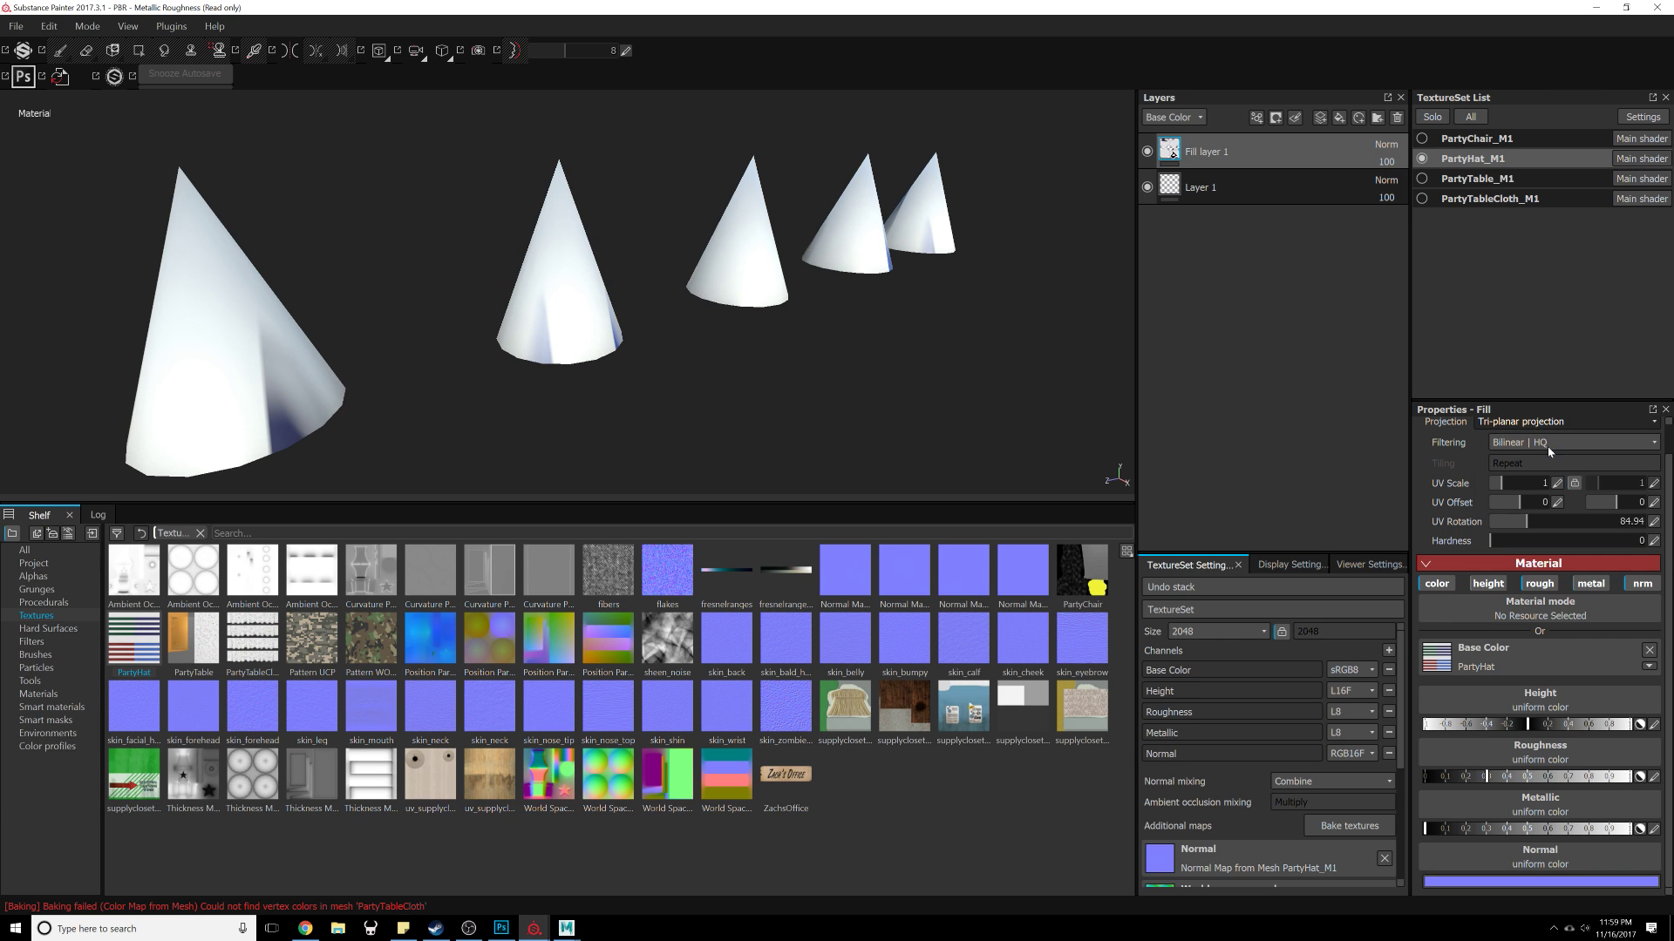
pyautogui.click(1545, 441)
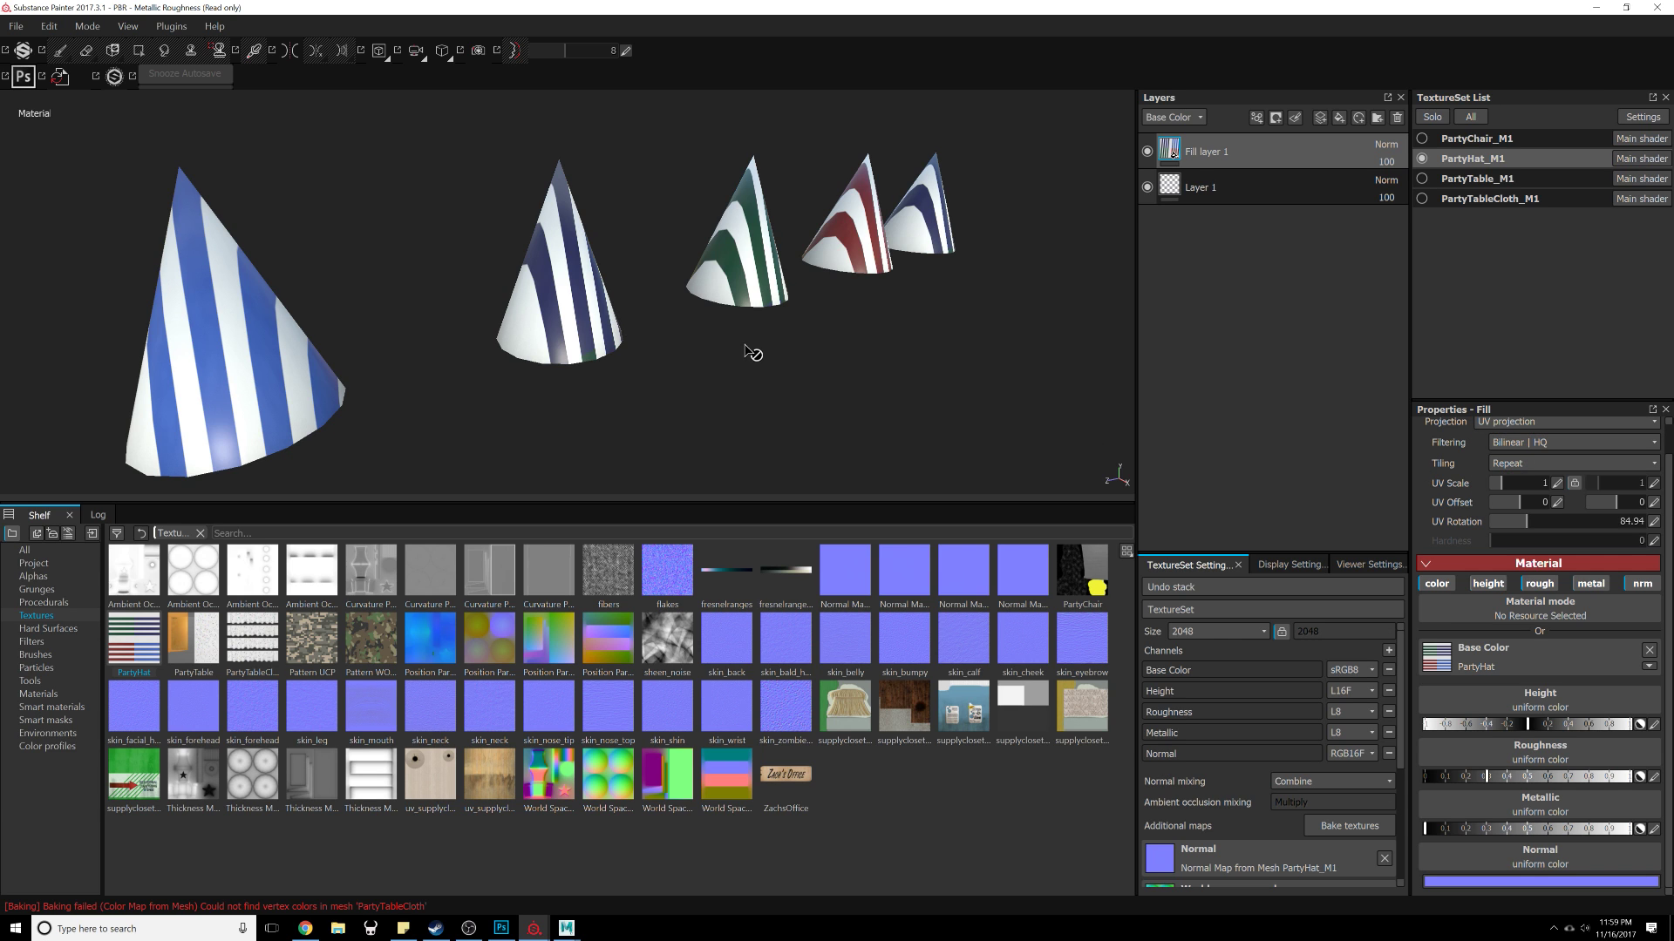
pyautogui.keyDown('alt'); pyautogui.moveTo(752, 353); pyautogui.dragTo(650, 548); pyautogui.keyUp('alt')
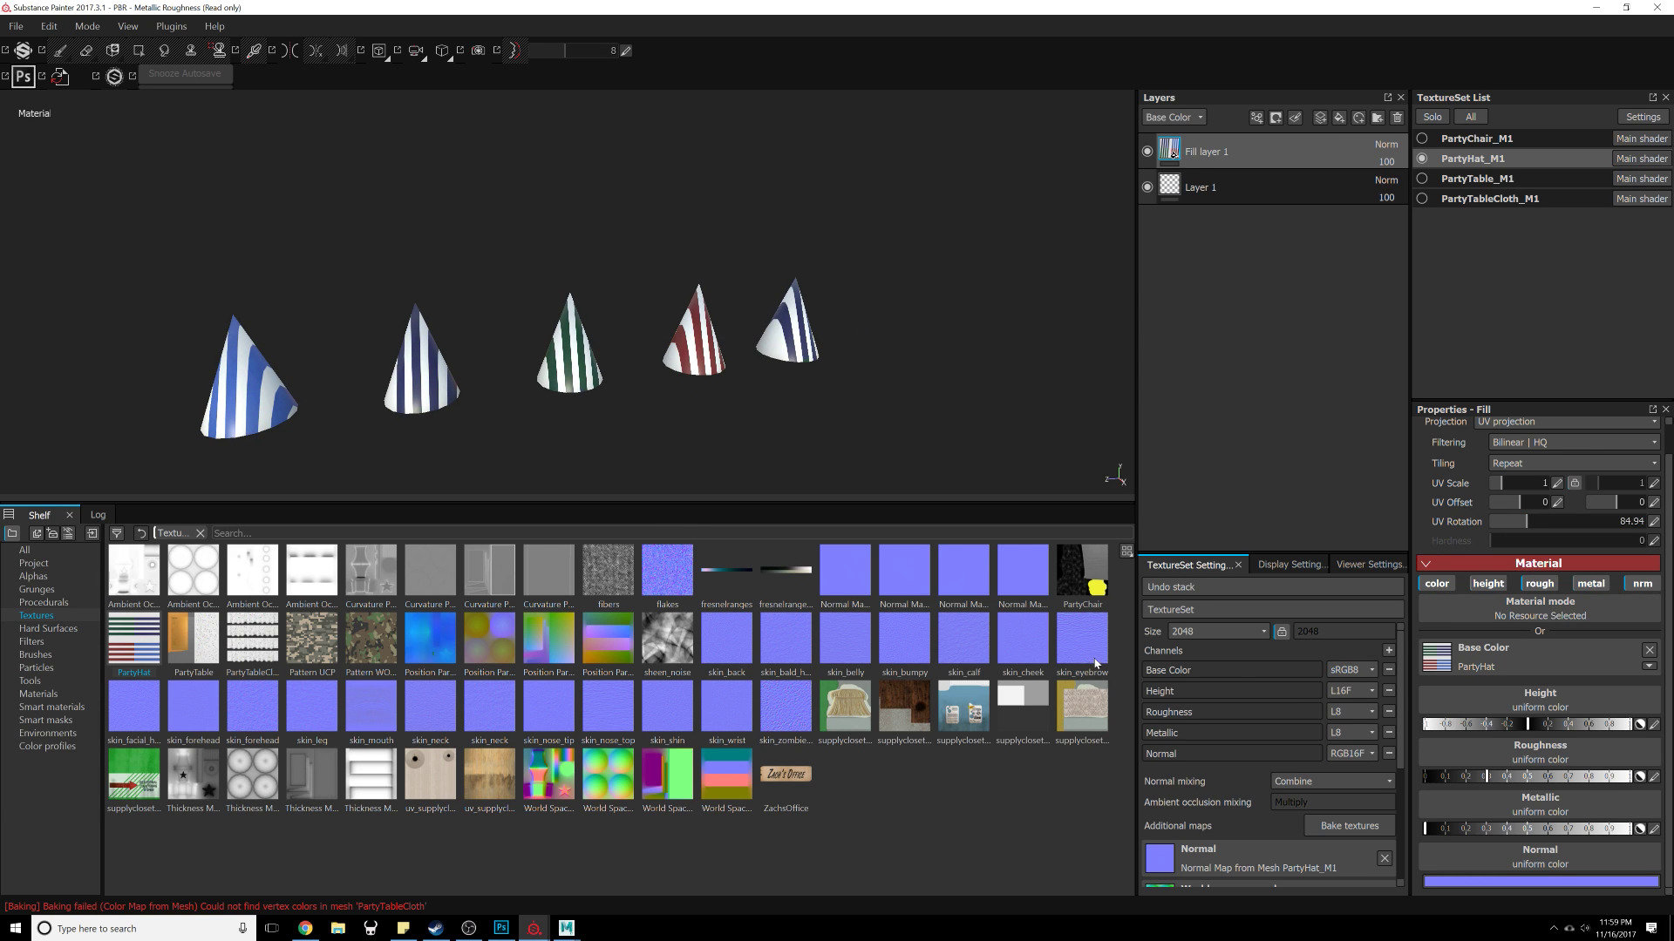
# Step: Browse the materials library in the shelf for a suitable hat material
pyautogui.moveTo(1109, 702)
pyautogui.click(73, 694)
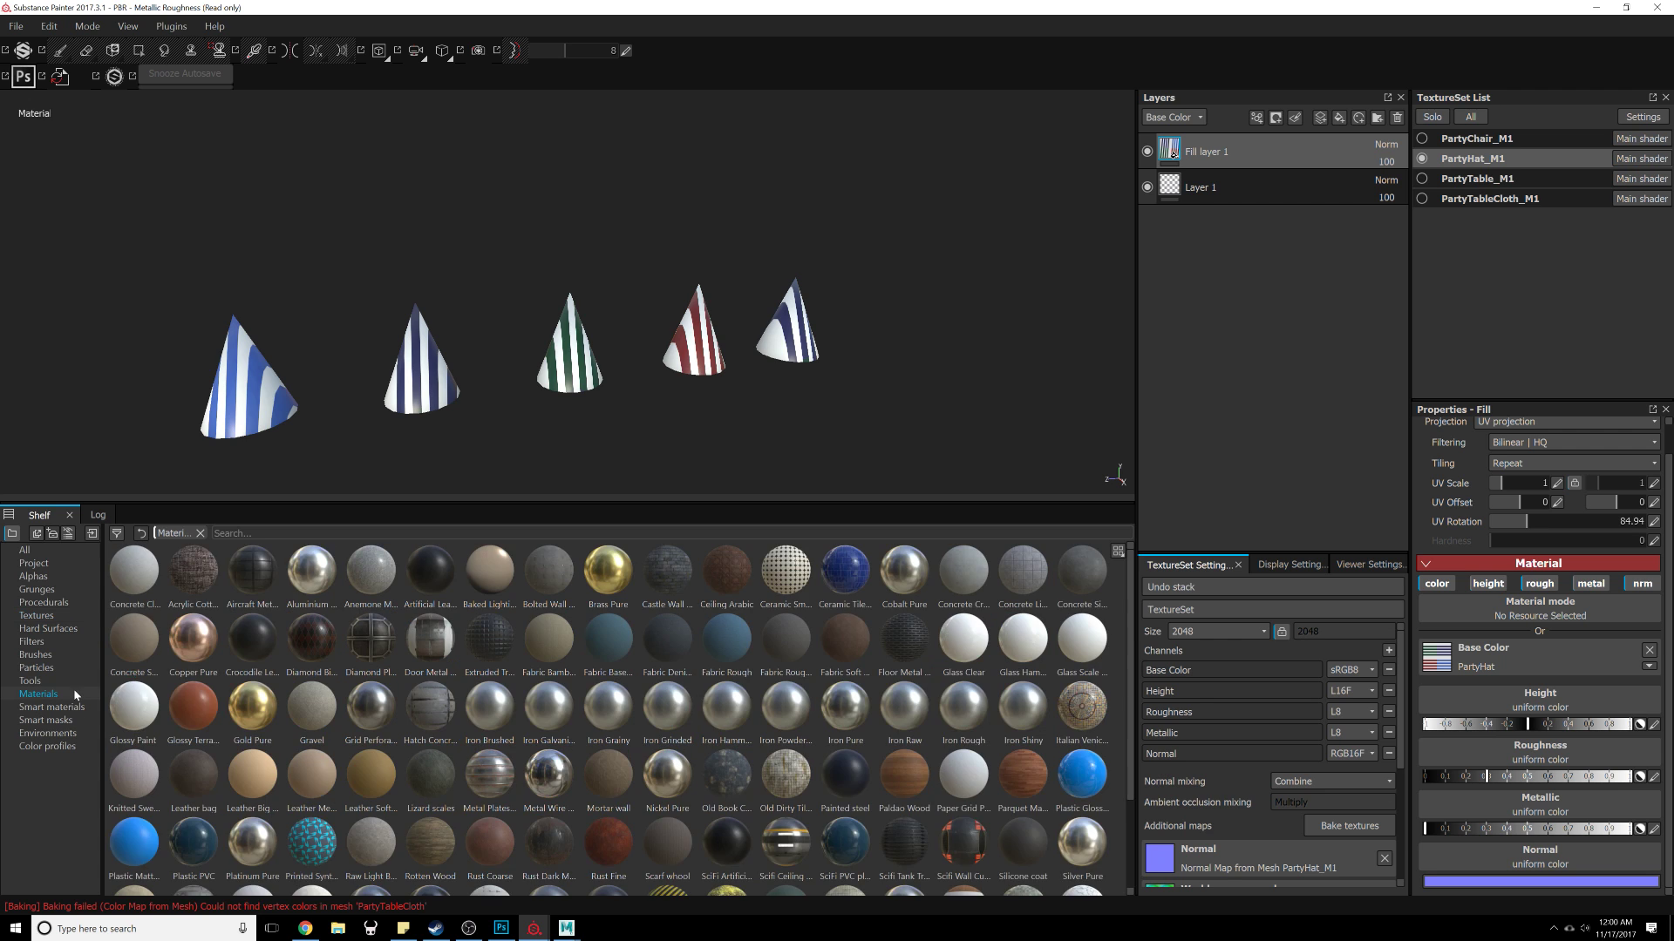
pyautogui.scroll(-1, 663, 678)
pyautogui.scroll(2, 983, 685)
pyautogui.scroll(-2, 604, 708)
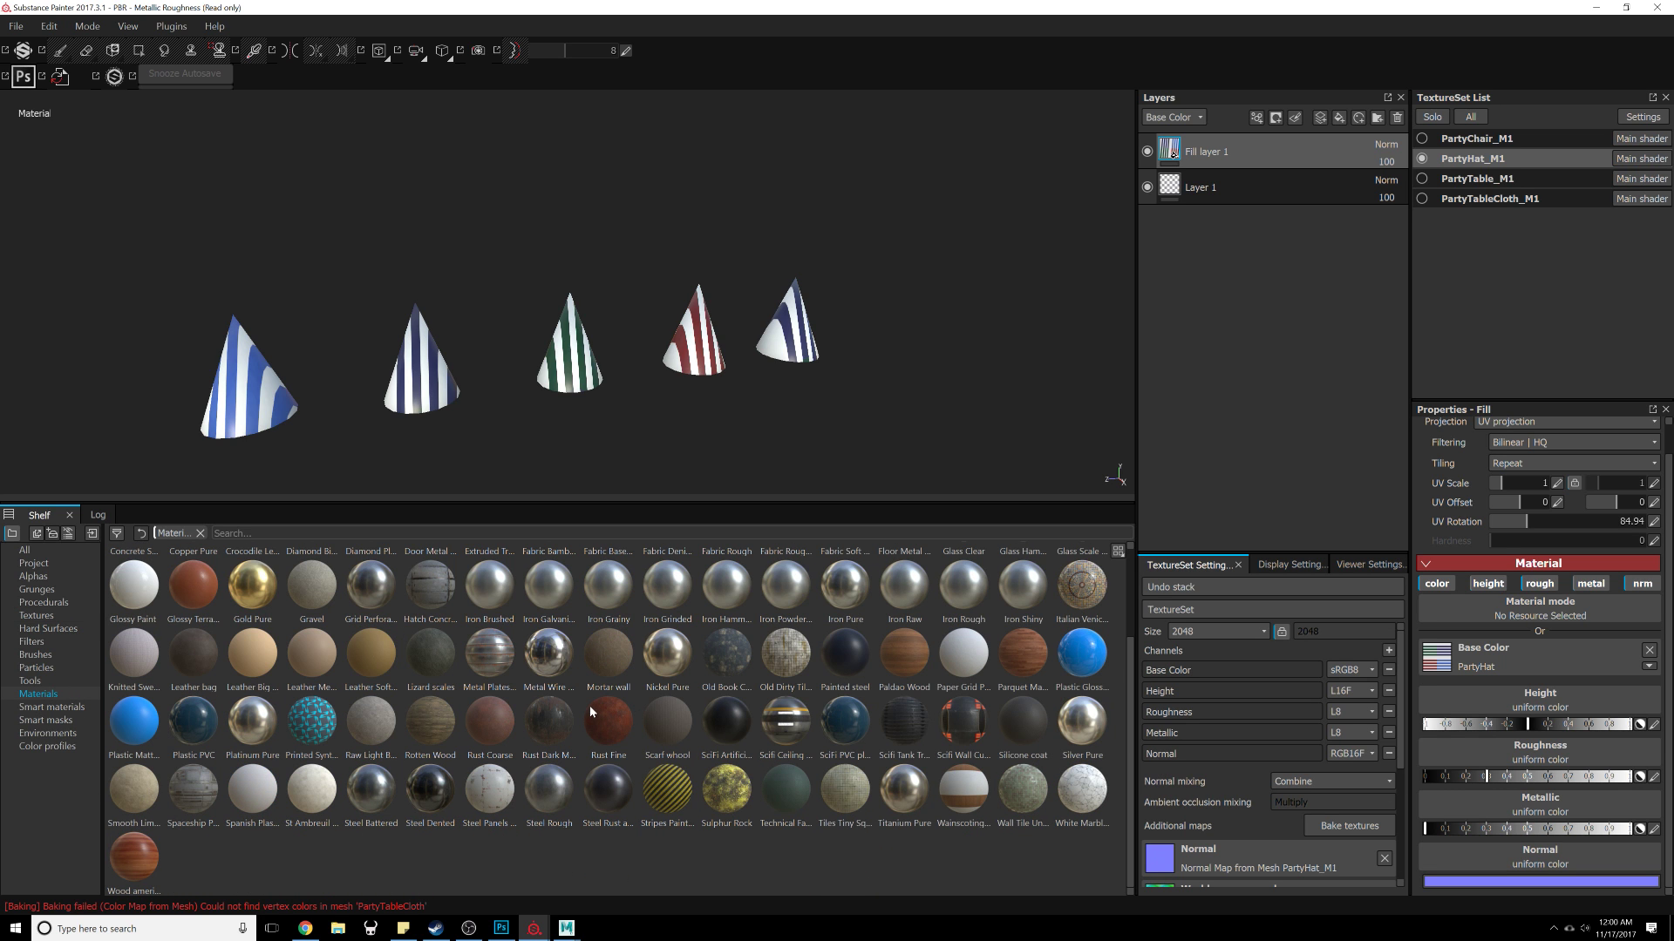
pyautogui.moveTo(607, 720)
pyautogui.scroll(2, 398, 687)
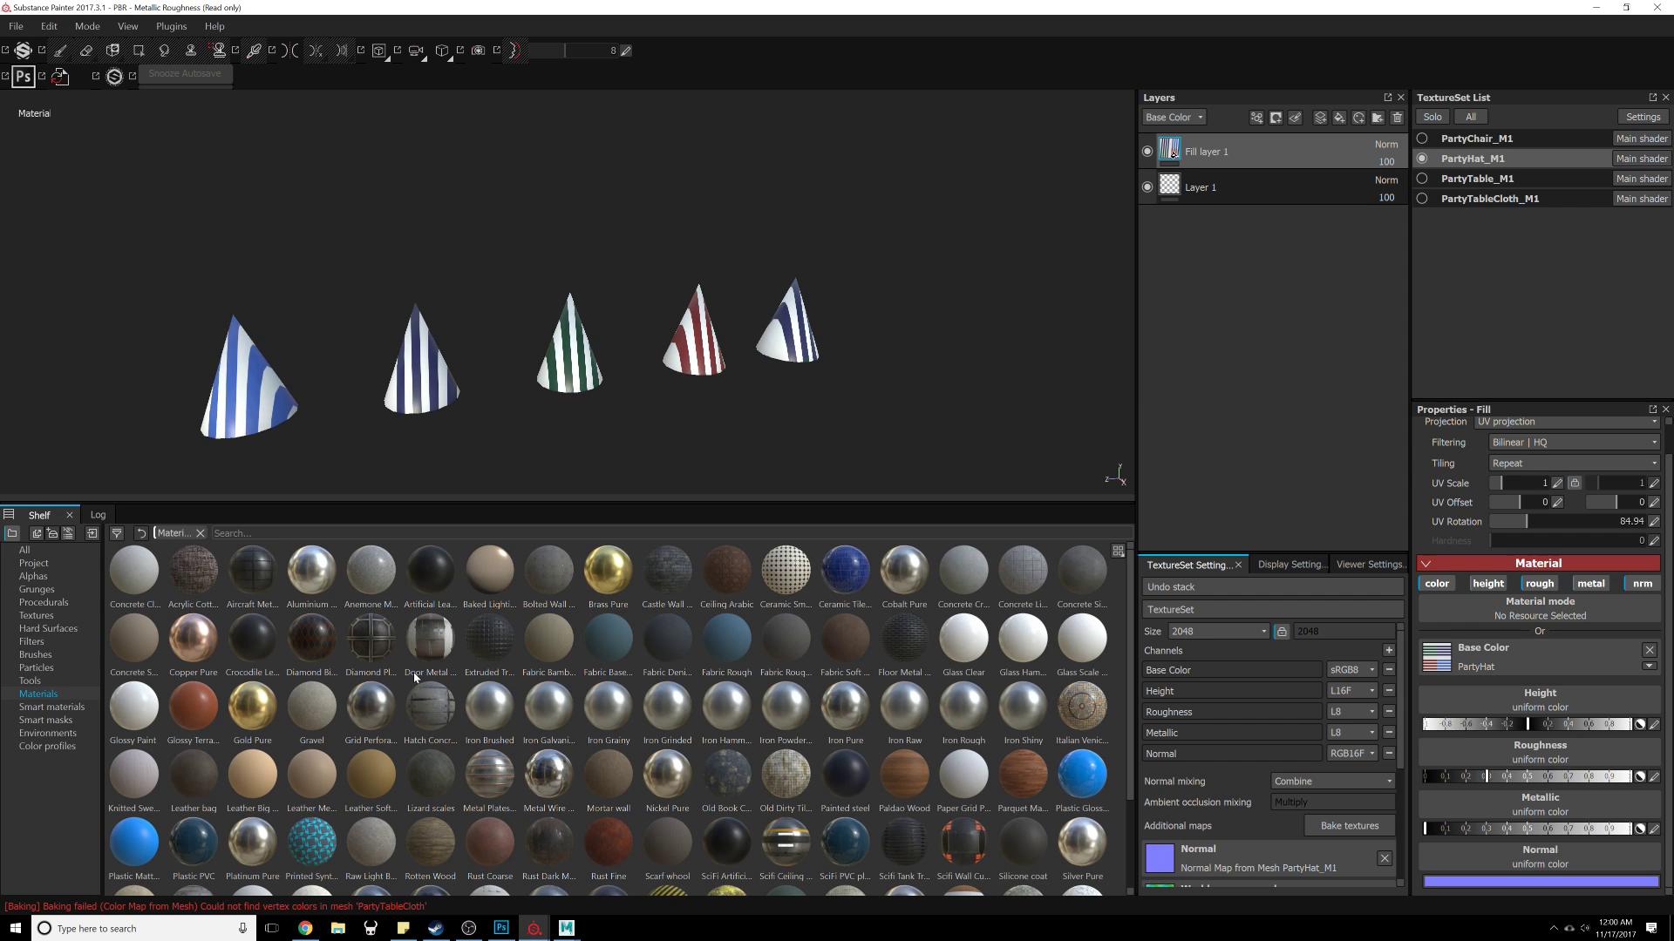
pyautogui.moveTo(415, 677)
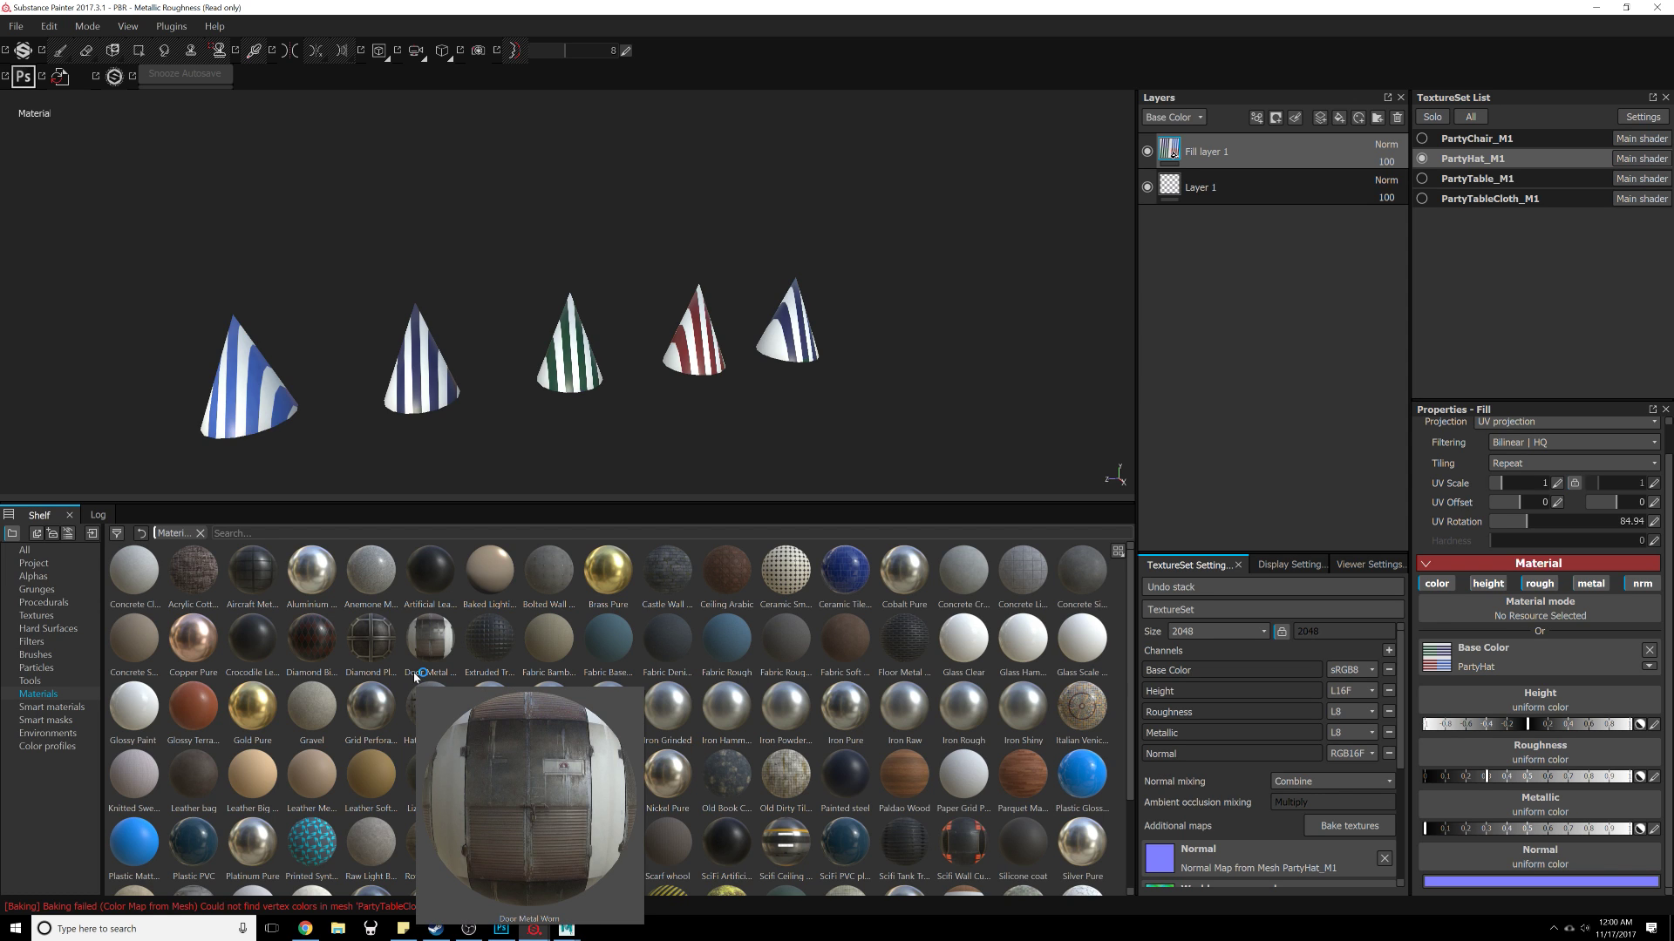
pyautogui.scroll(-3, 1096, 665)
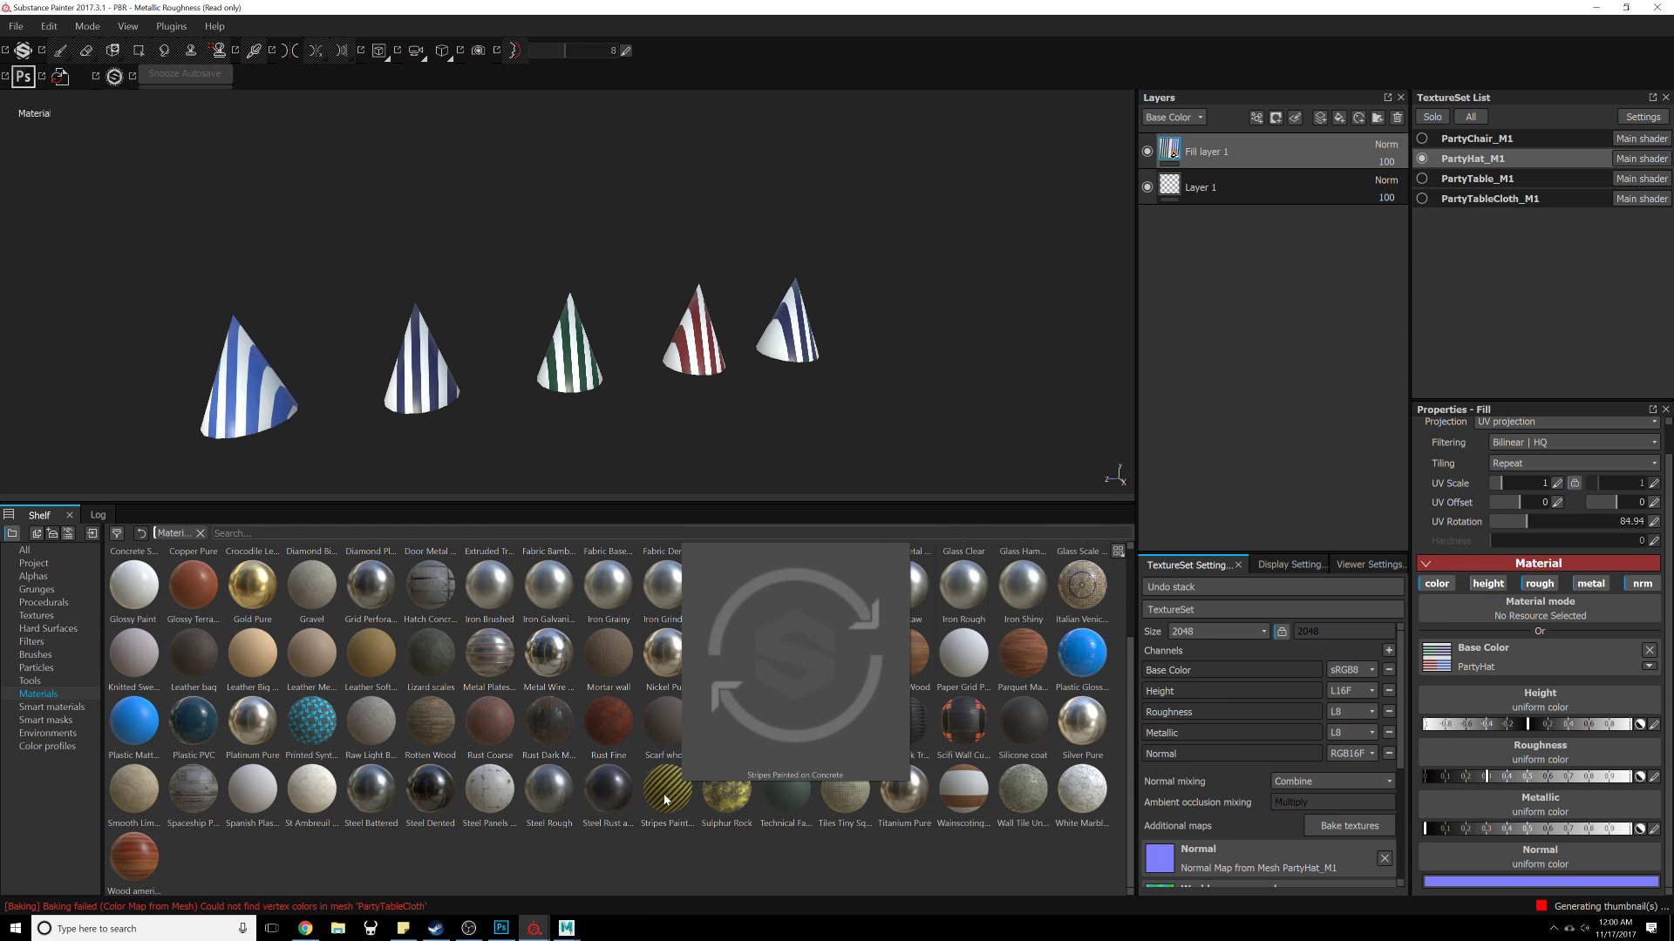
# Step: Apply the Dirt smart material to the party hat texture set
pyautogui.click(51, 707)
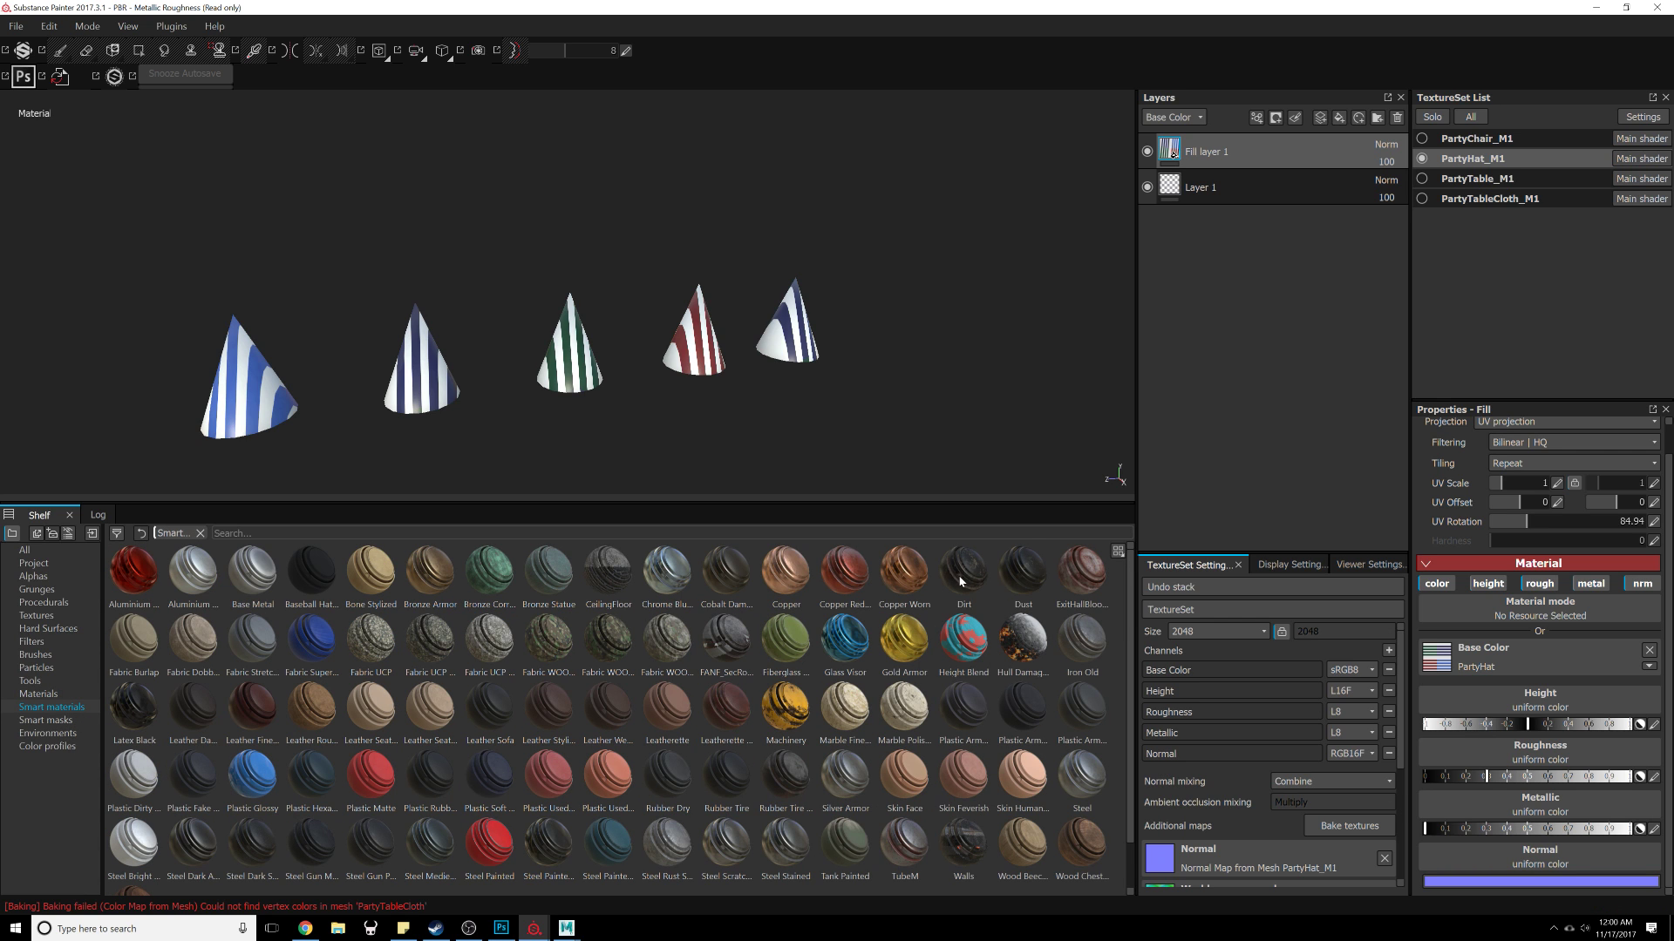
pyautogui.moveTo(963, 581); pyautogui.dragTo(1282, 136)
pyautogui.keyDown('alt'); pyautogui.moveTo(619, 332); pyautogui.dragTo(719, 410, button='right'); pyautogui.keyUp('alt')
pyautogui.keyDown('alt'); pyautogui.moveTo(720, 409); pyautogui.dragTo(747, 271, button='middle'); pyautogui.keyUp('alt')
pyautogui.keyDown('alt'); pyautogui.moveTo(724, 277); pyautogui.dragTo(739, 358, button='right'); pyautogui.keyUp('alt')
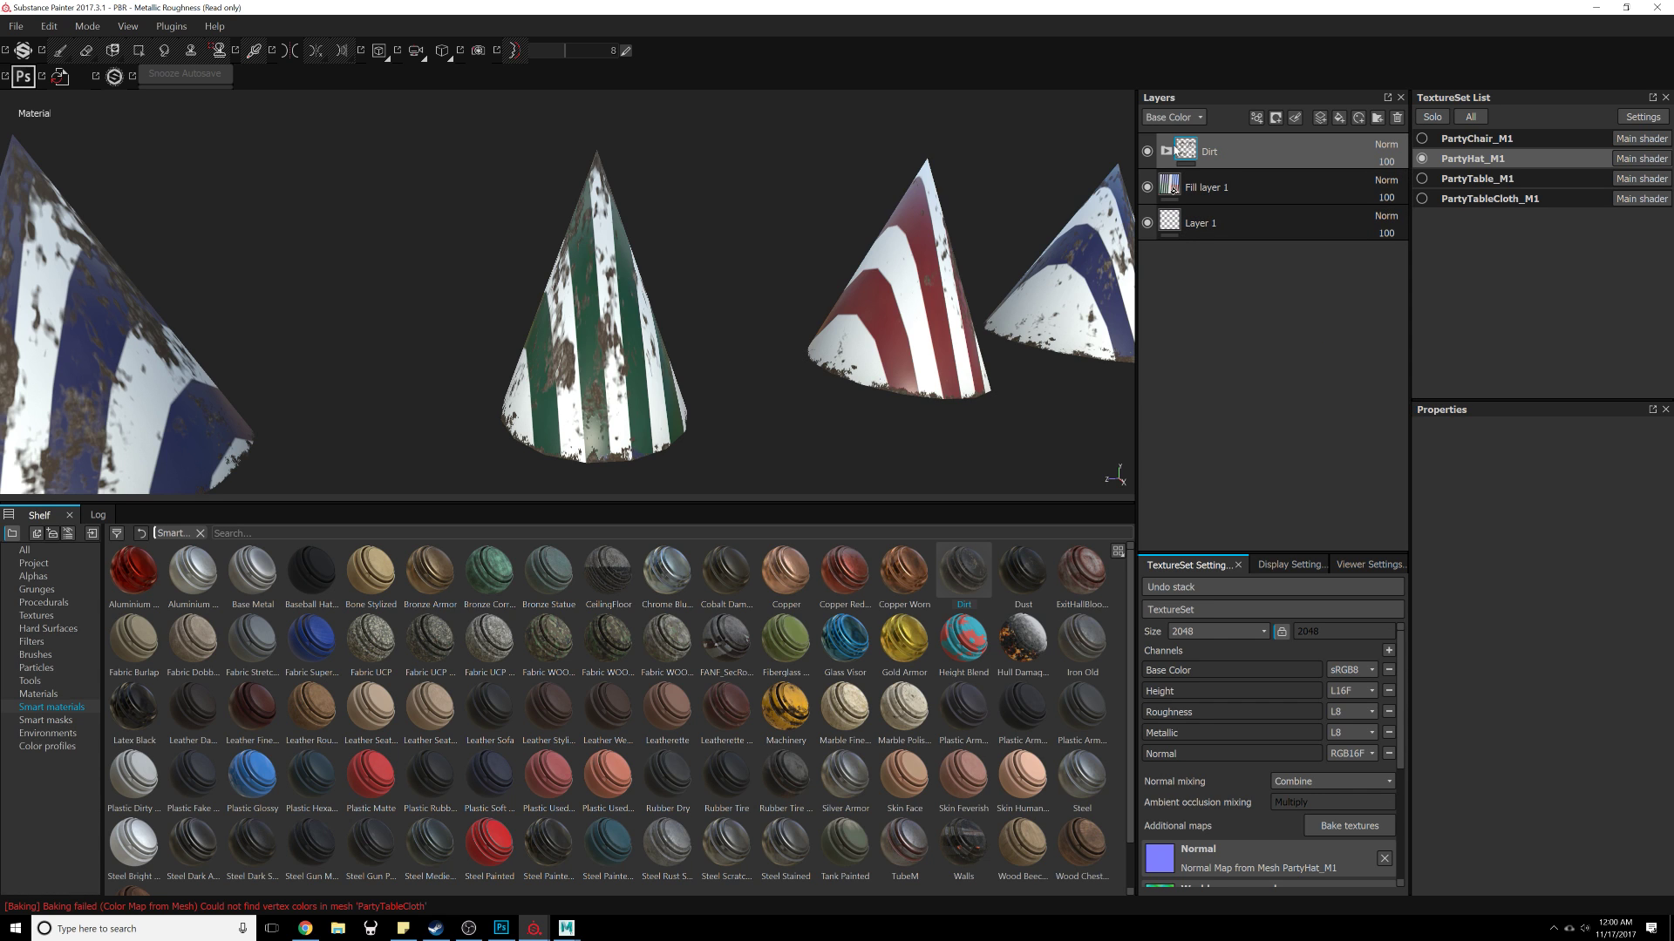
# Step: Open the Dirt Base layer's mask and select its mask editor generator
pyautogui.click(1165, 151)
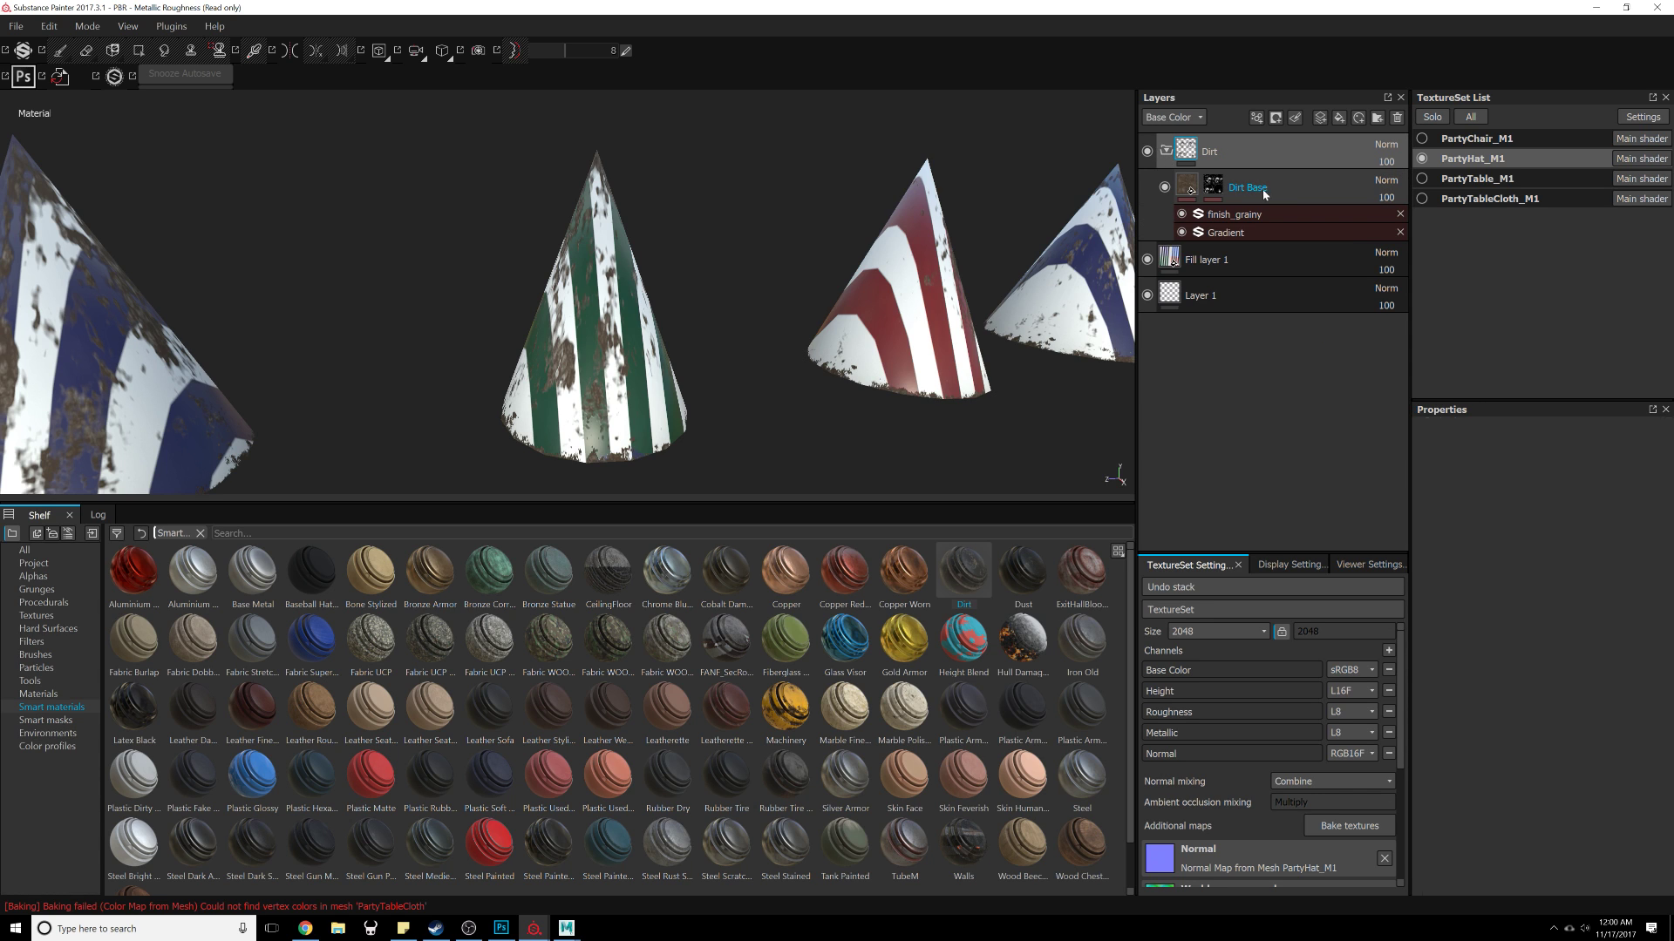
pyautogui.click(1193, 189)
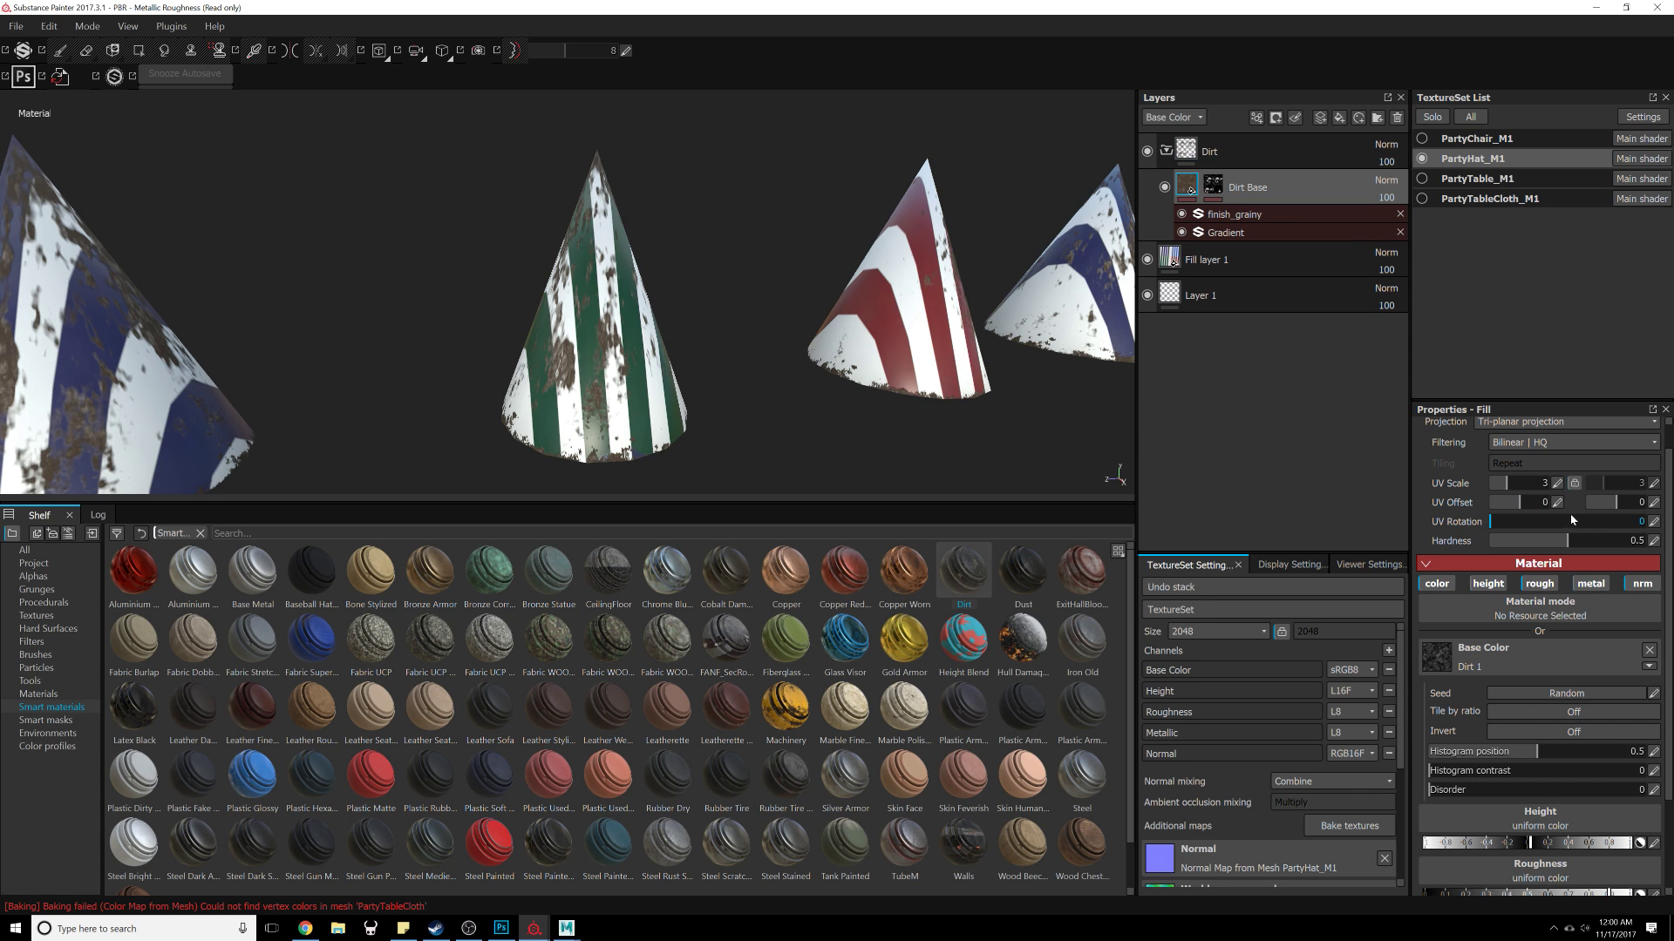
pyautogui.scroll(-3, 1530, 691)
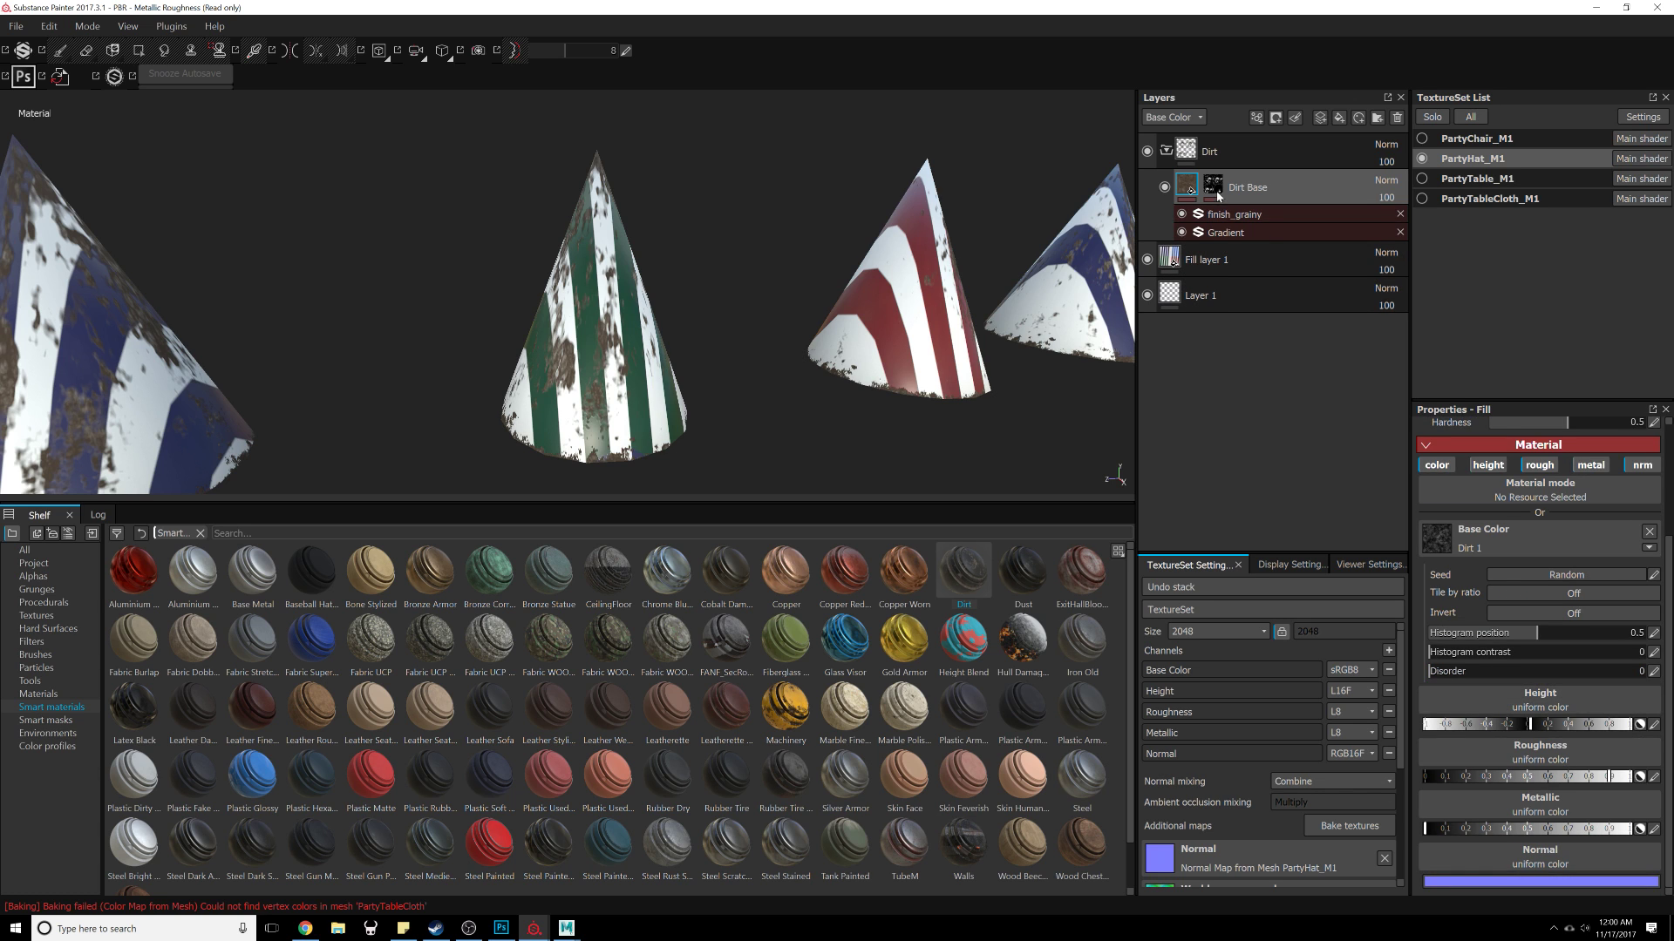
pyautogui.click(1215, 190)
pyautogui.click(1256, 215)
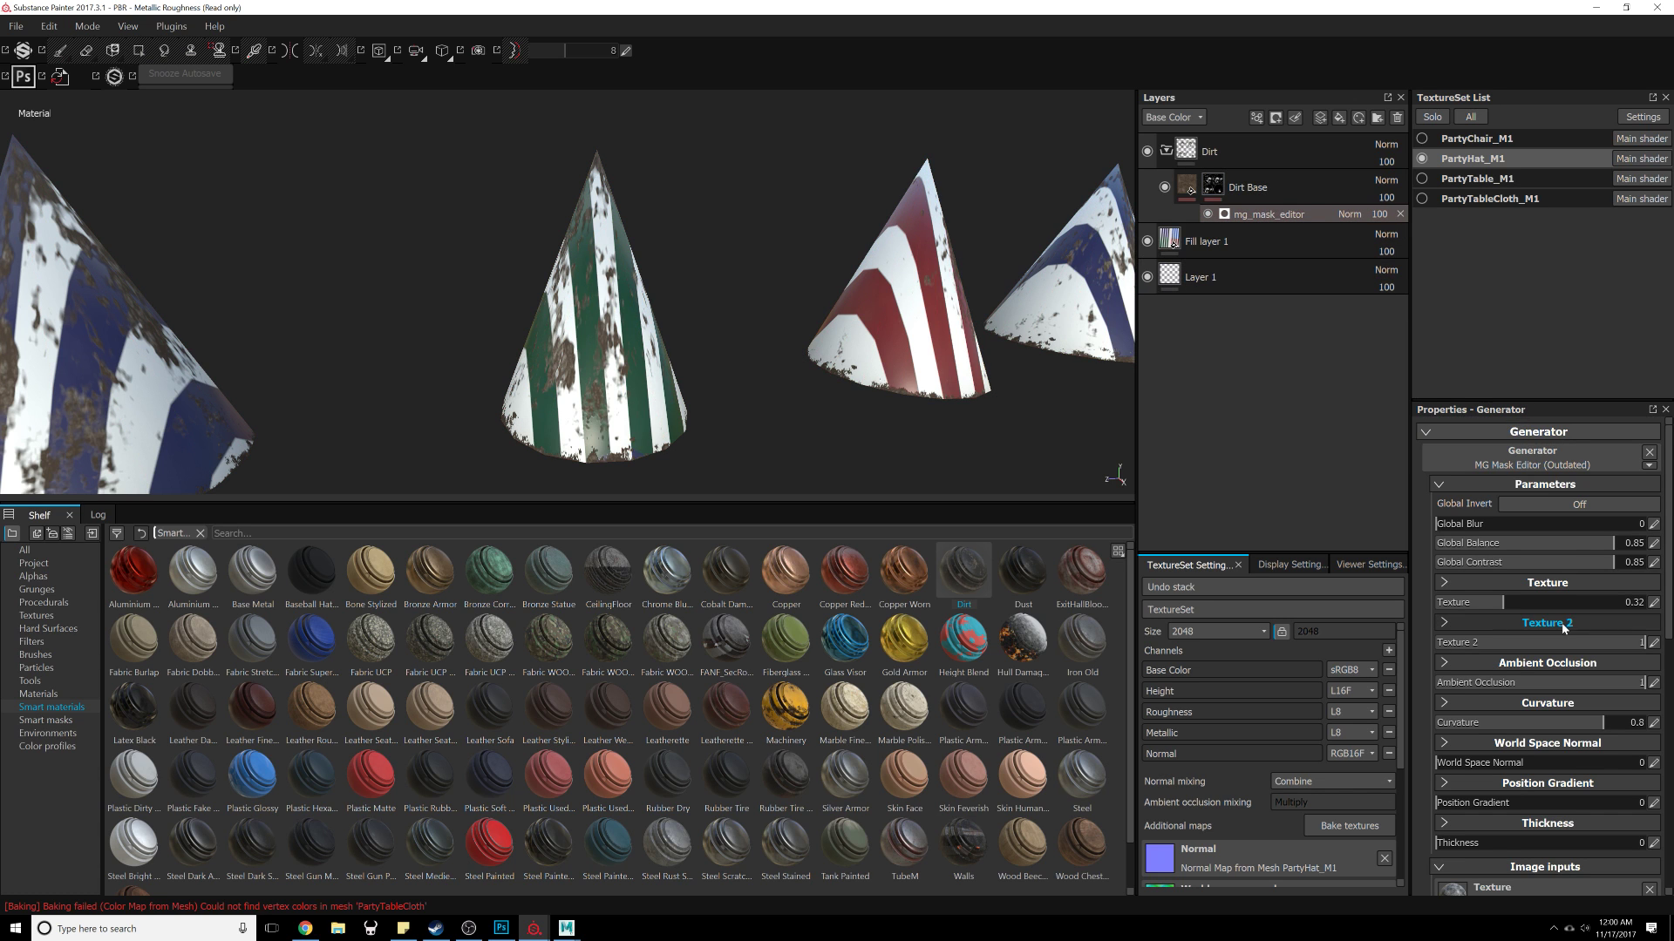
# Step: Set the mask editor's Global Blur to about 2.47 and raise its Global Balance to the maximum
pyautogui.click(1492, 524)
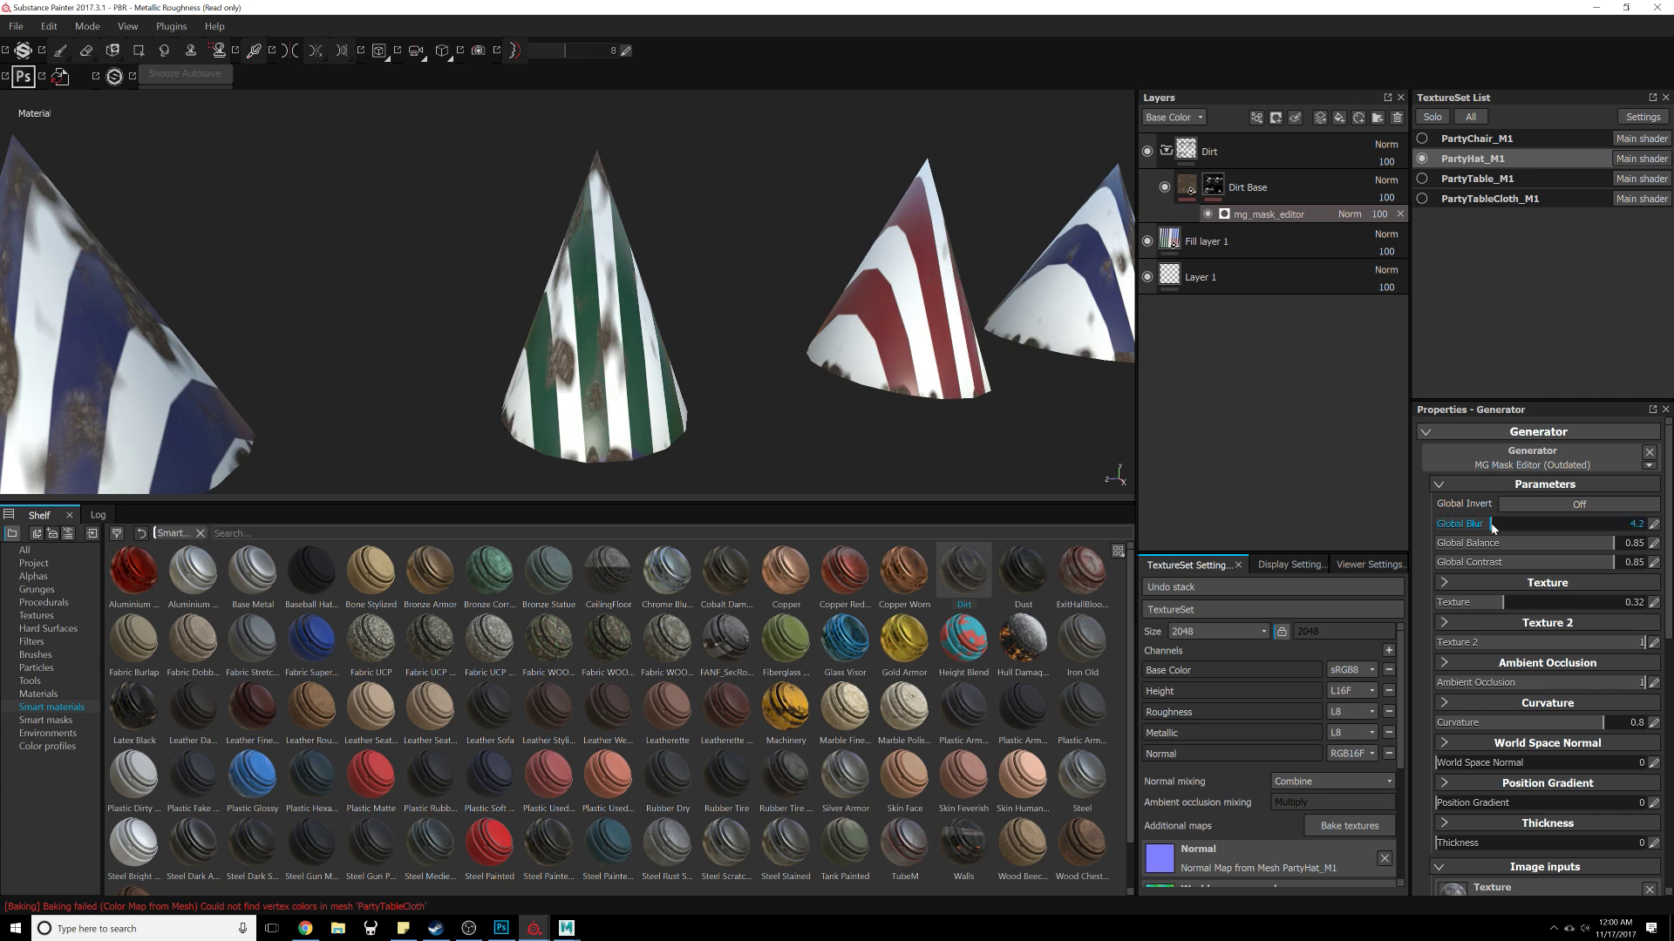
pyautogui.moveTo(1492, 526); pyautogui.dragTo(1471, 527)
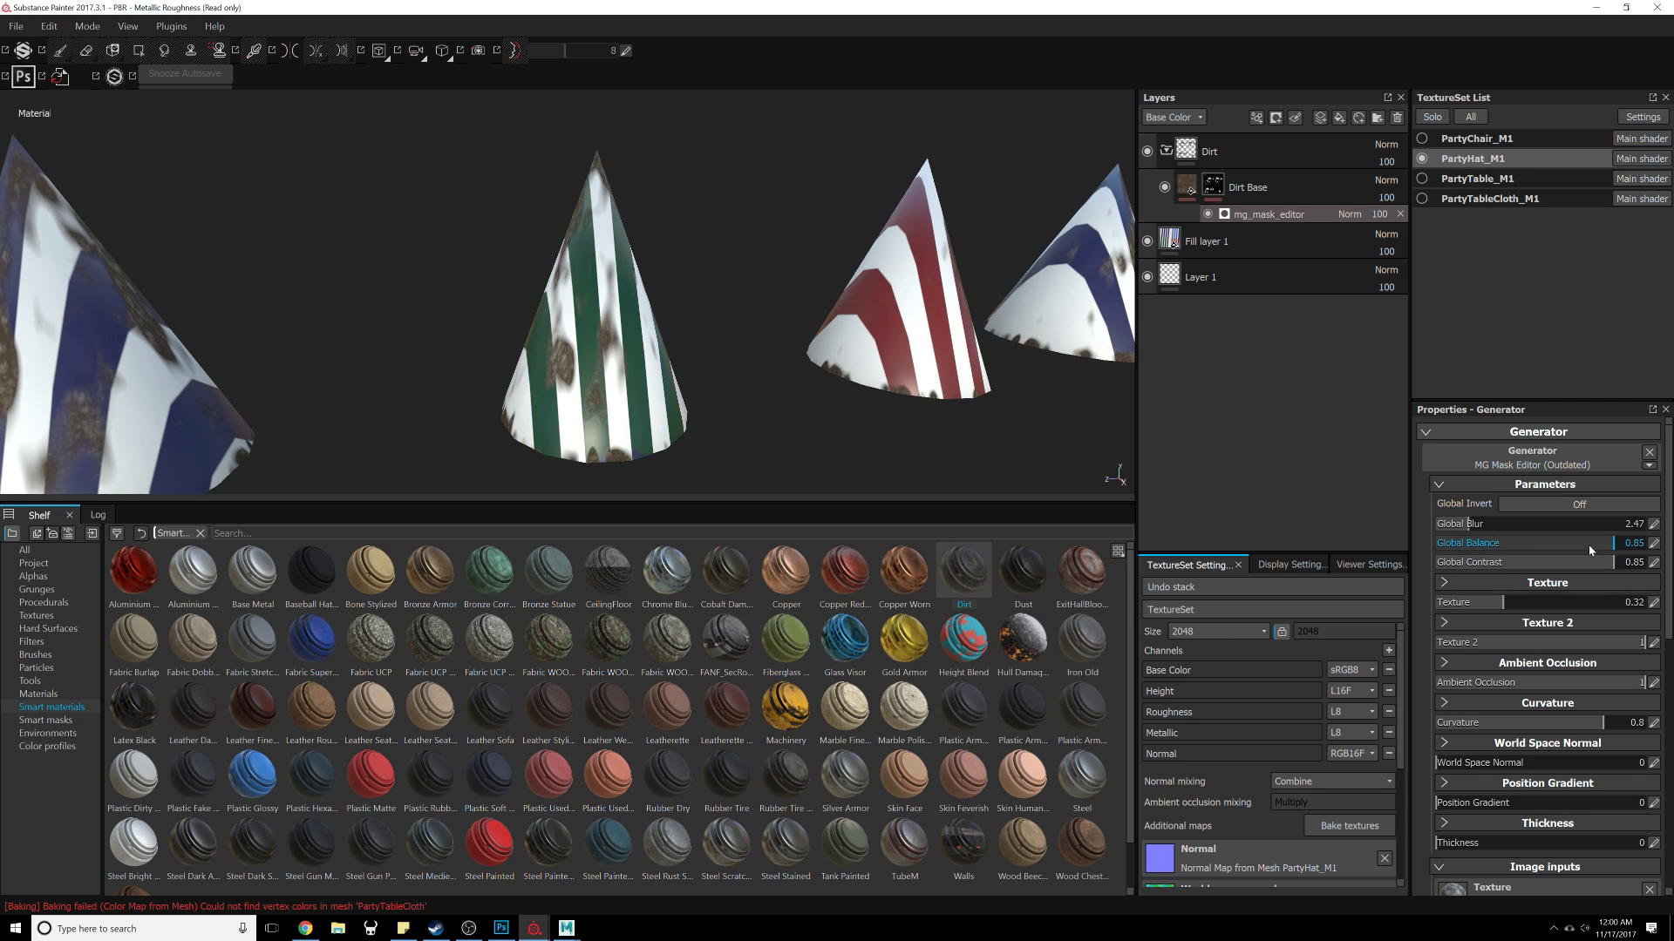
pyautogui.moveTo(1553, 543); pyautogui.dragTo(1656, 542)
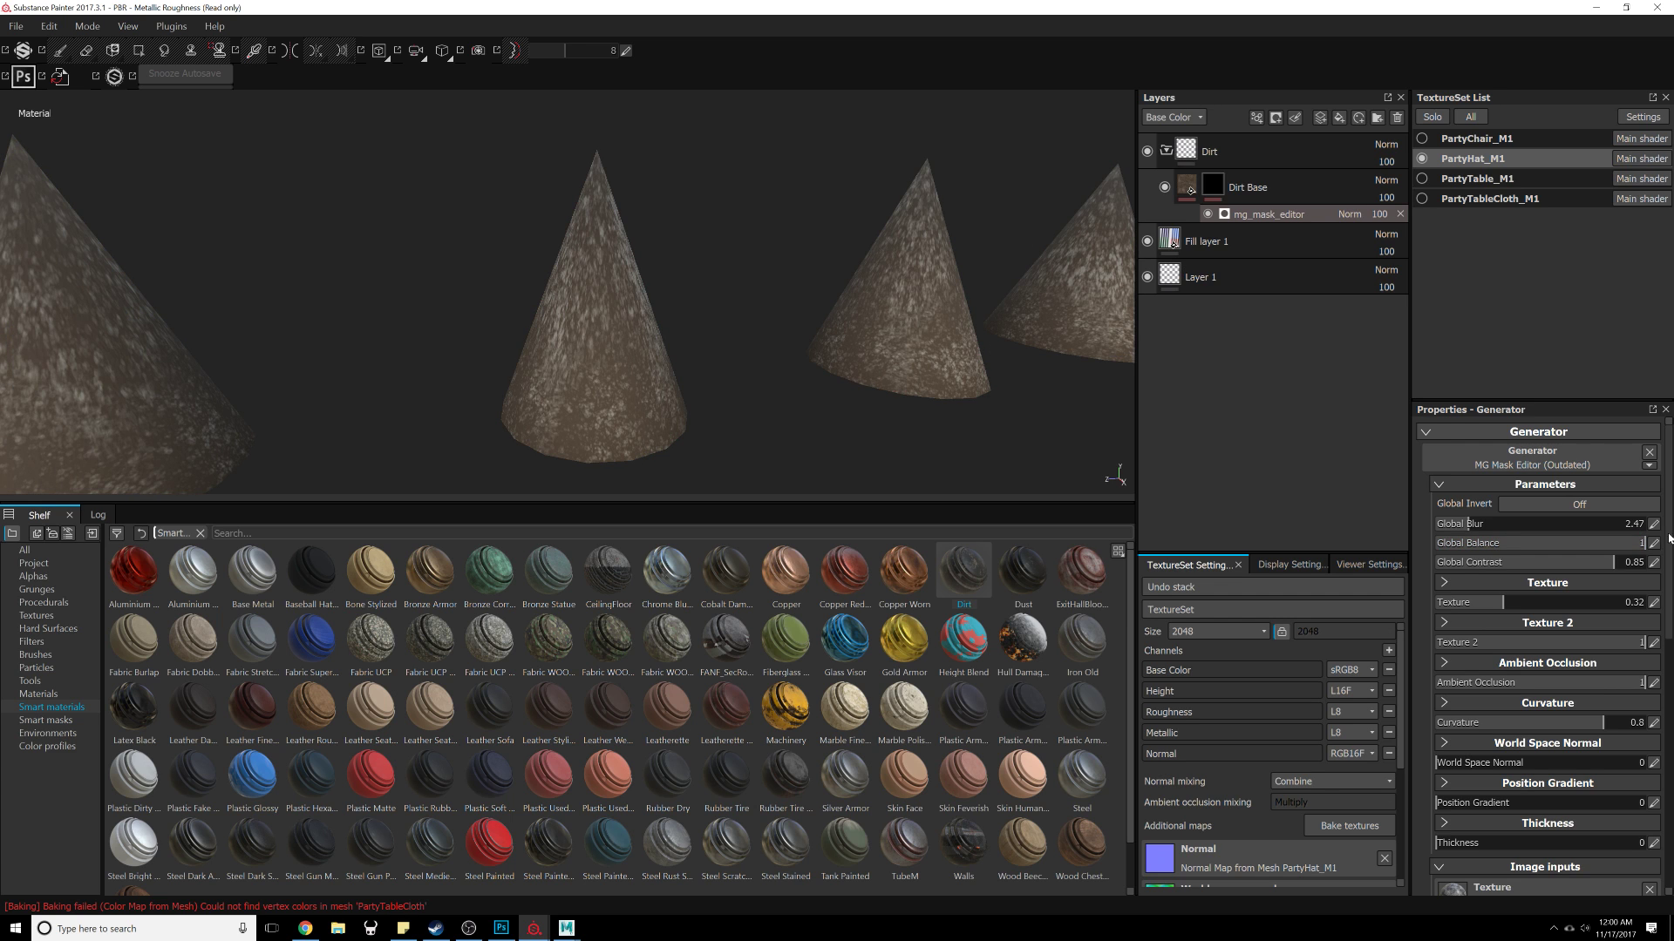
pyautogui.click(1625, 545)
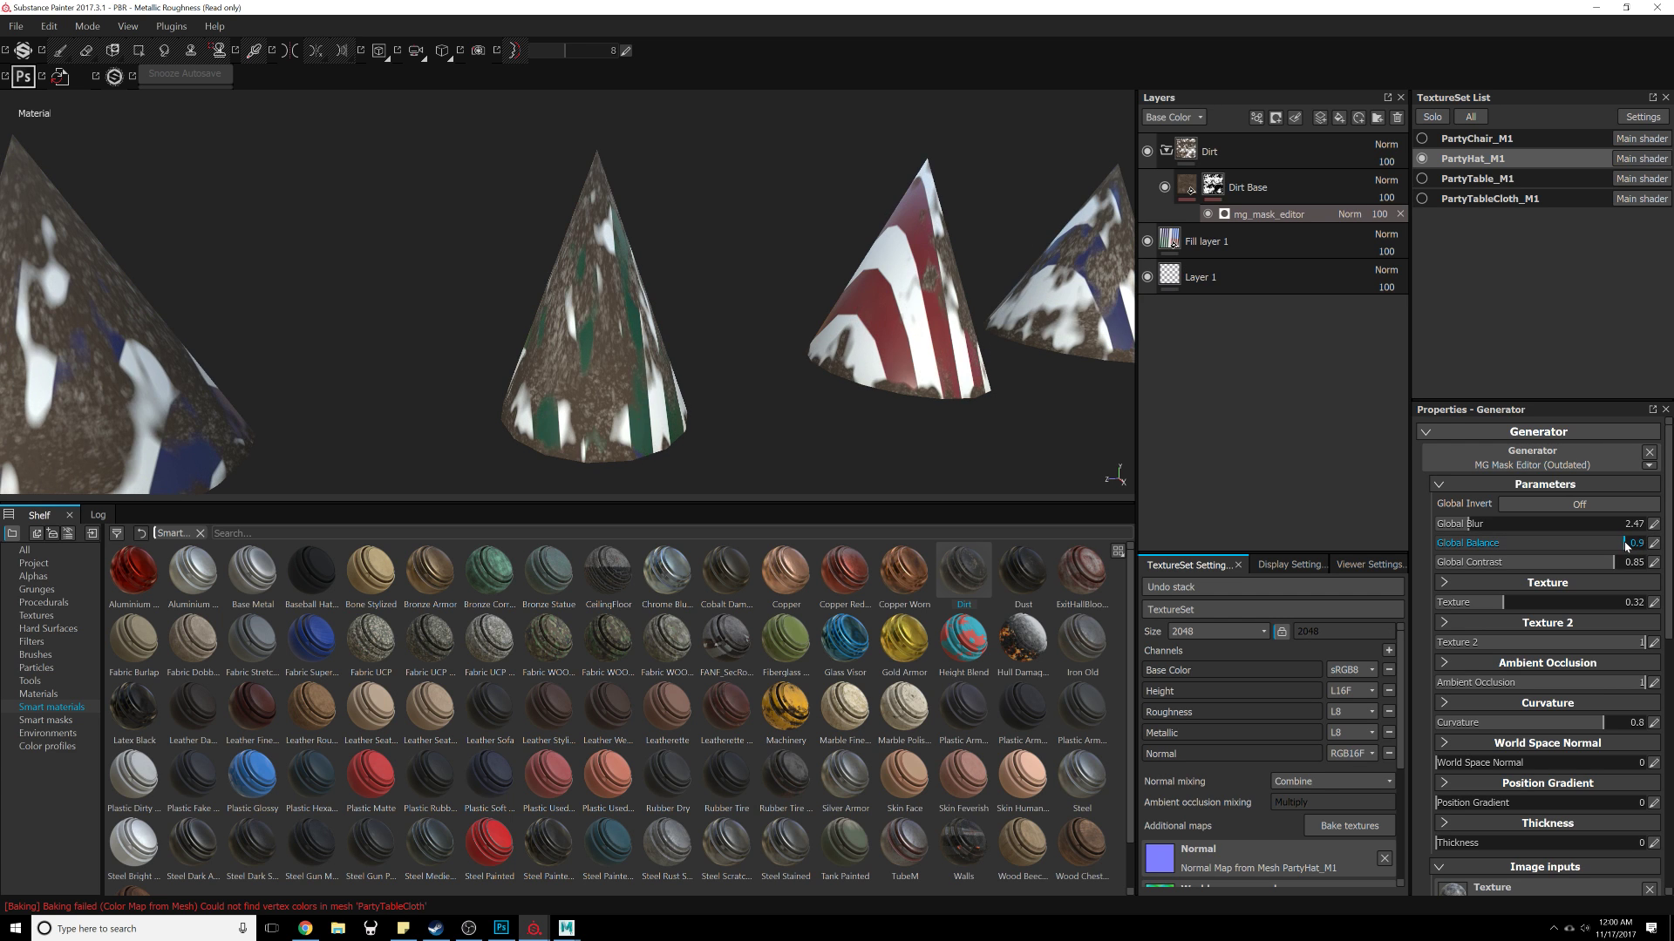
pyautogui.moveTo(1626, 547); pyautogui.dragTo(1663, 549)
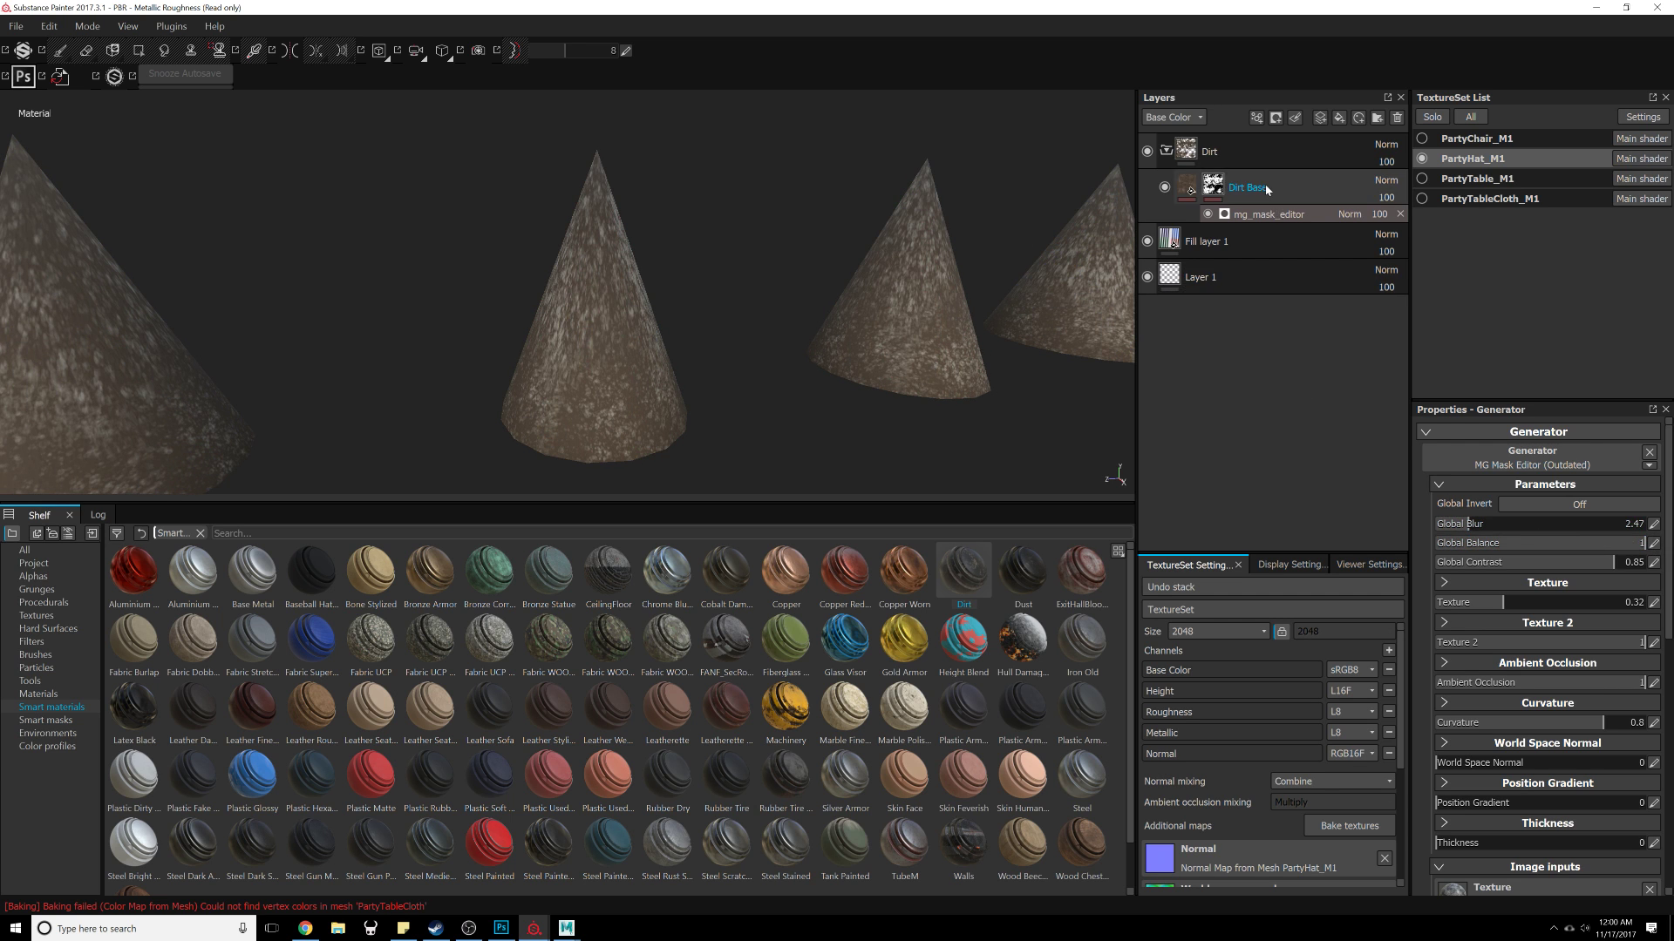
# Step: Apply the Ground Dirt smart mask to the Dirt Base layer
pyautogui.click(46, 720)
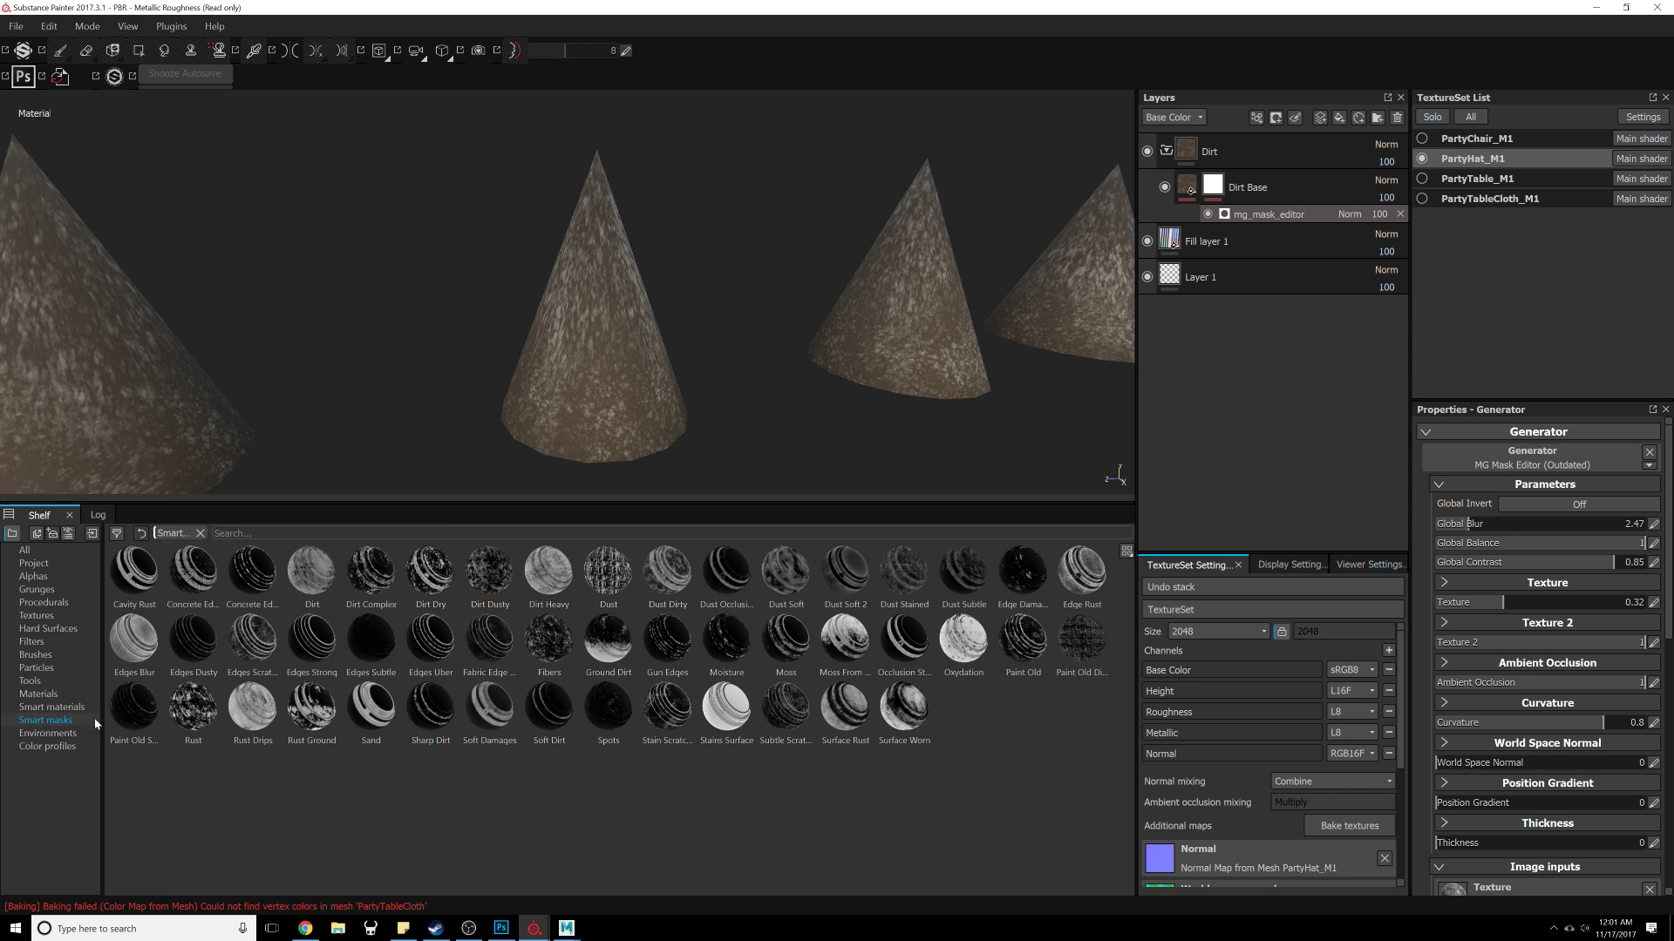
pyautogui.moveTo(607, 645); pyautogui.dragTo(1236, 195)
pyautogui.scroll(-3, 912, 420)
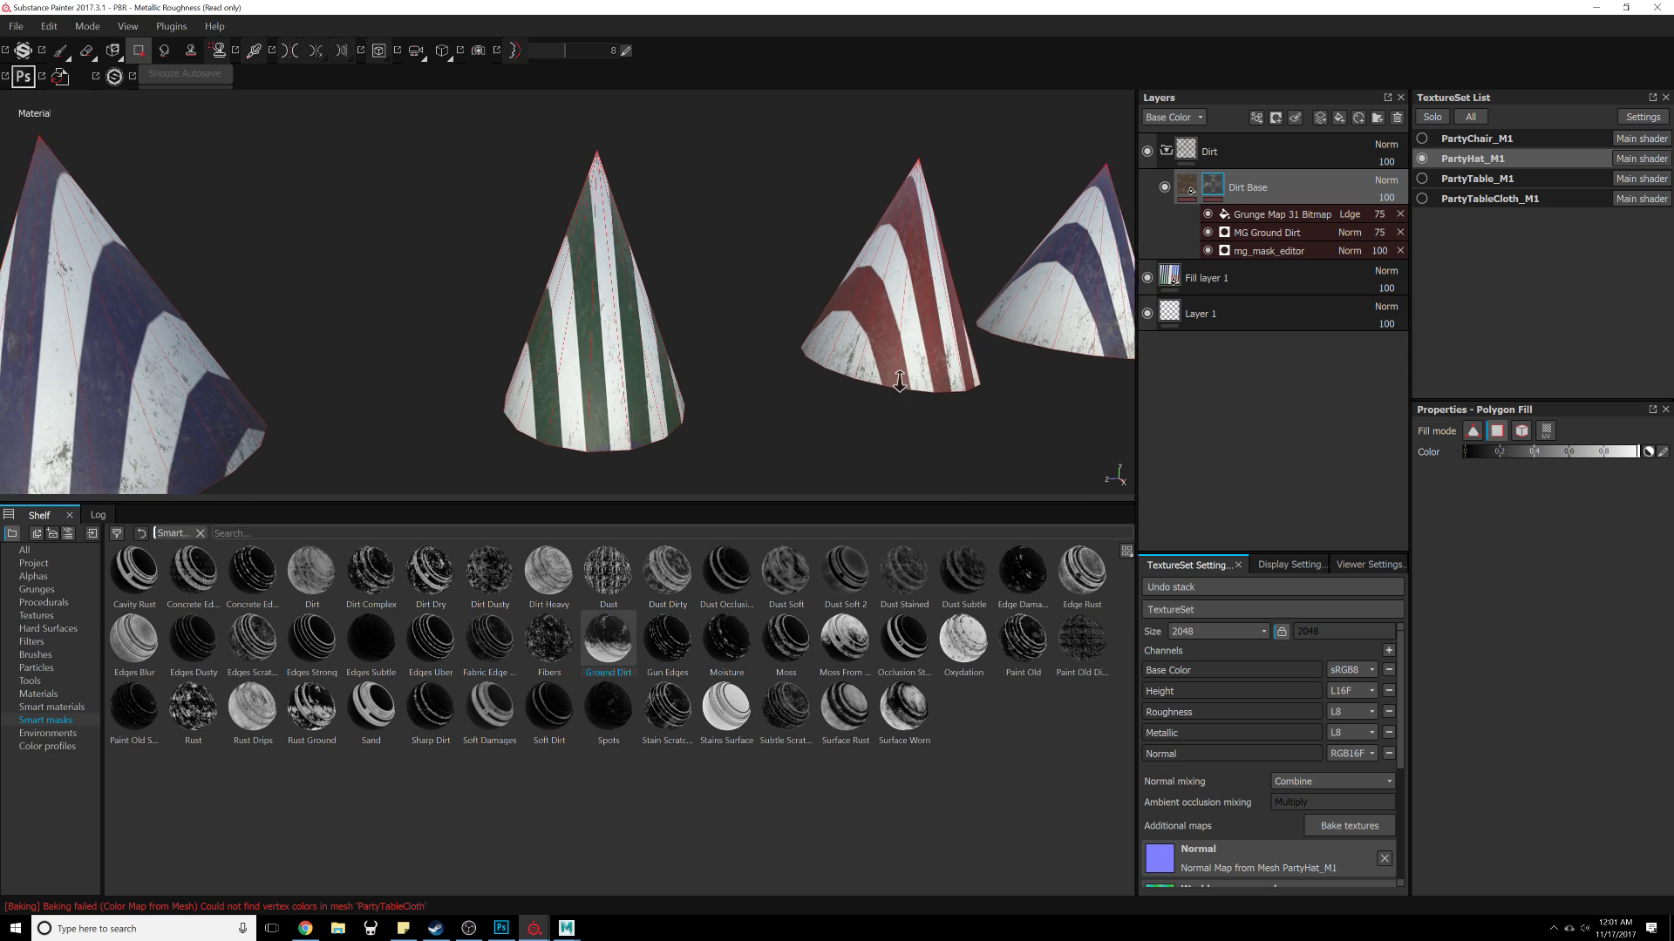
# Step: Move the MG Ground Dirt generator above the Grunge Map 31 Bitmap in the Dirt Base mask
pyautogui.click(1253, 217)
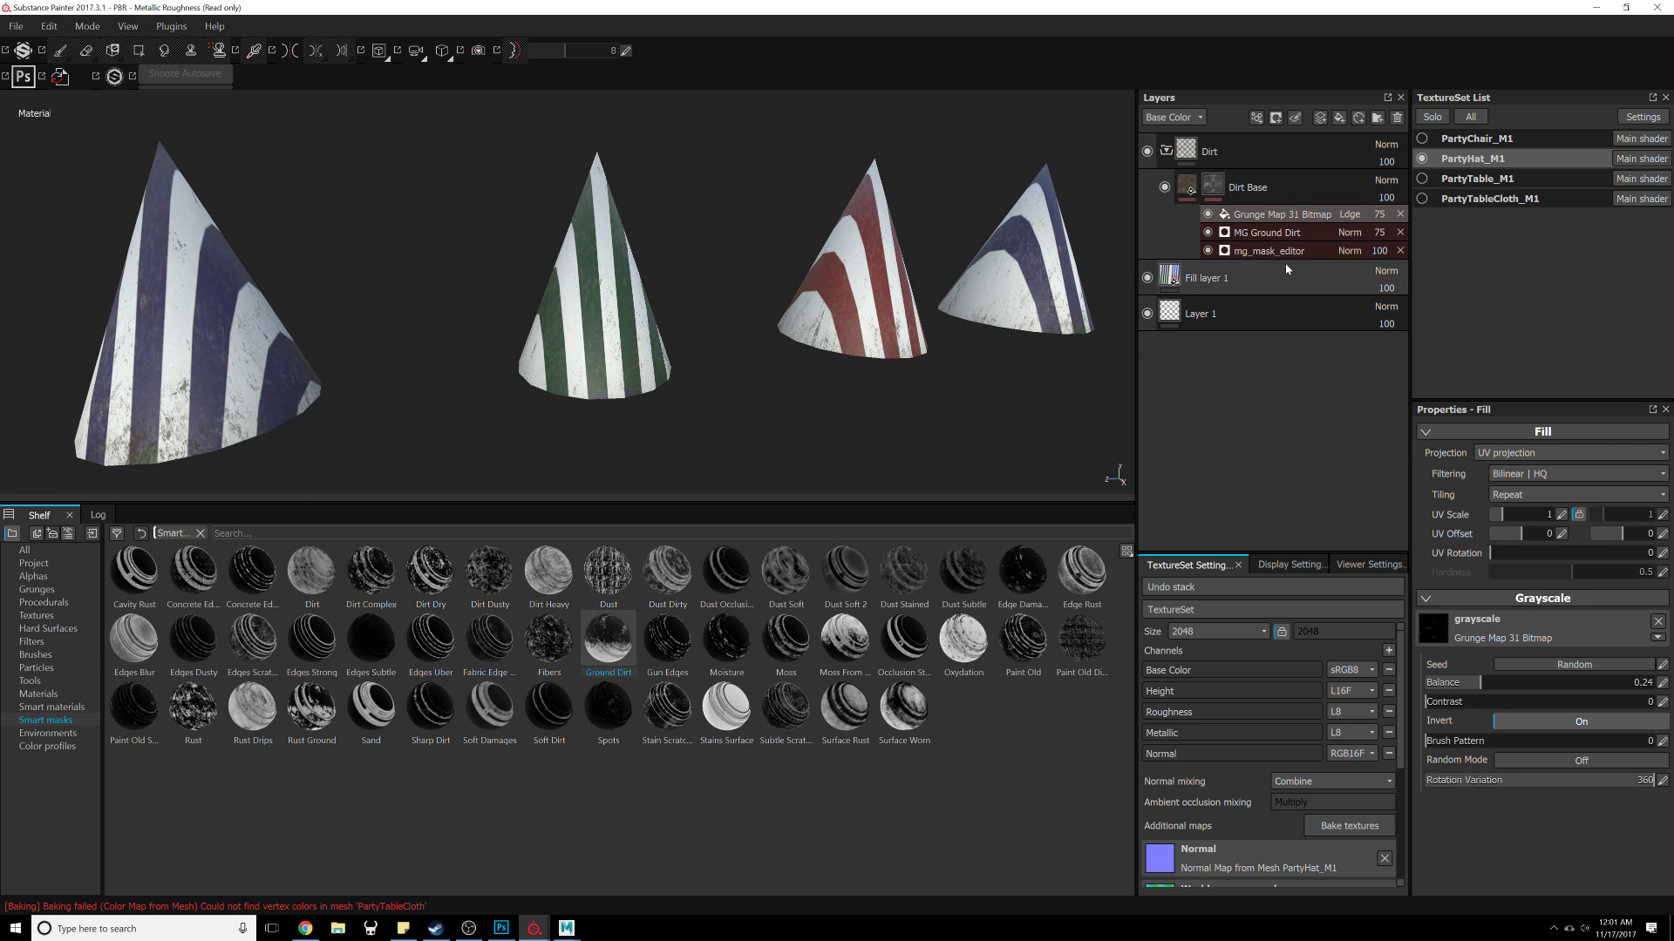
pyautogui.click(1295, 234)
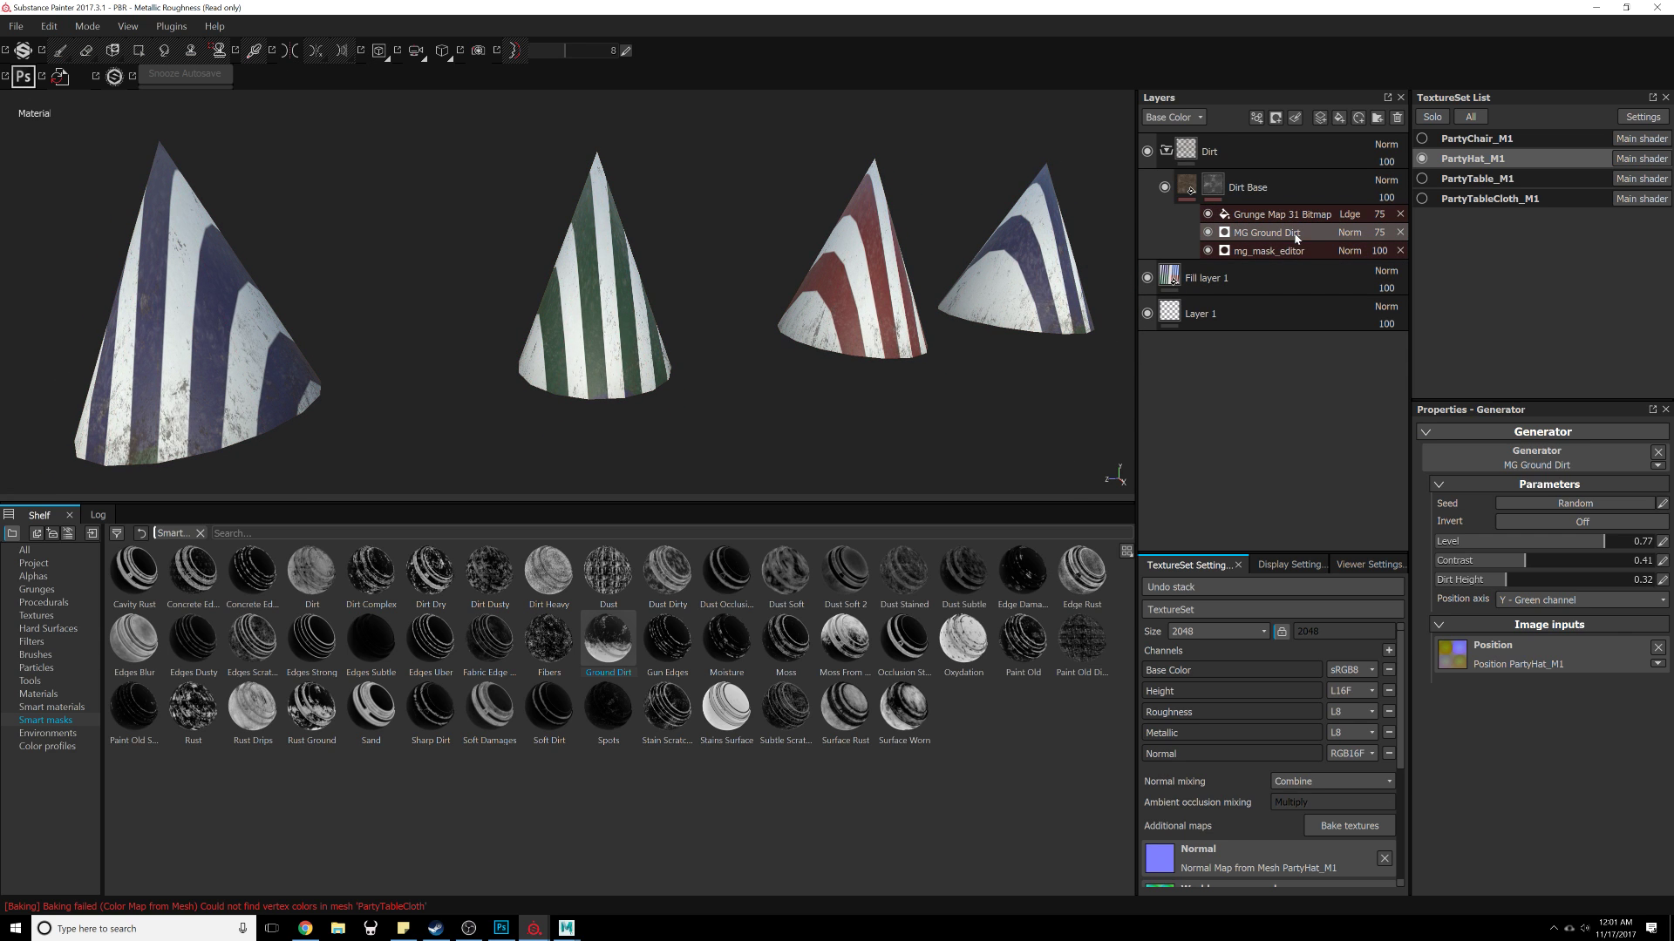
pyautogui.rightClick(1234, 236)
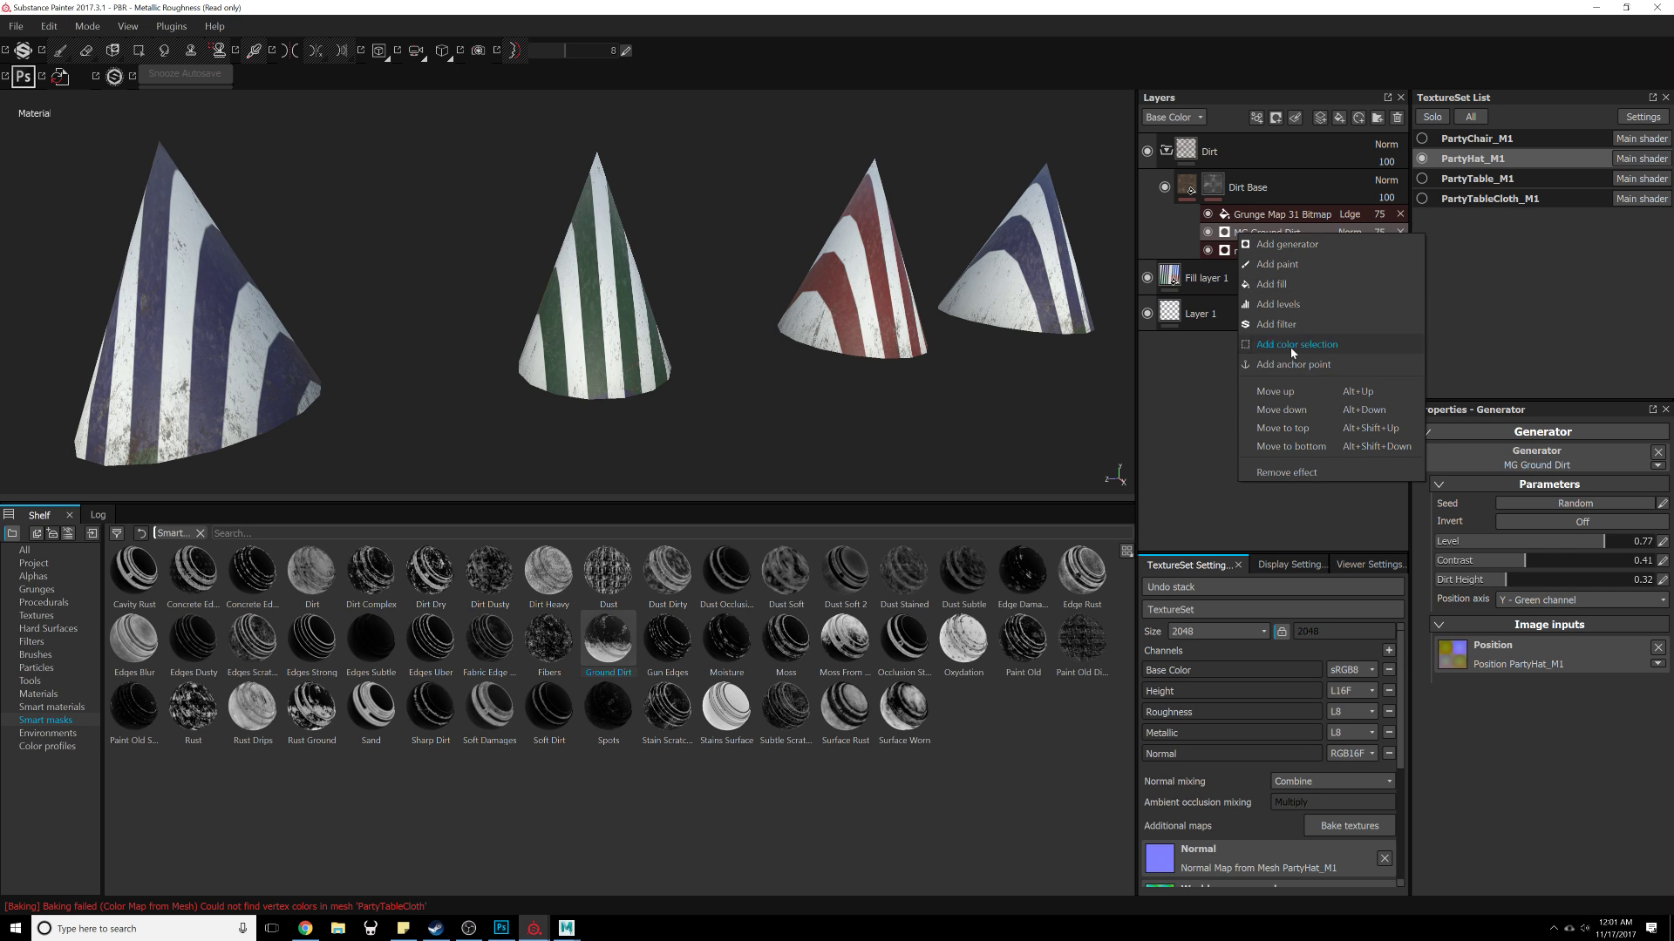
pyautogui.click(1299, 411)
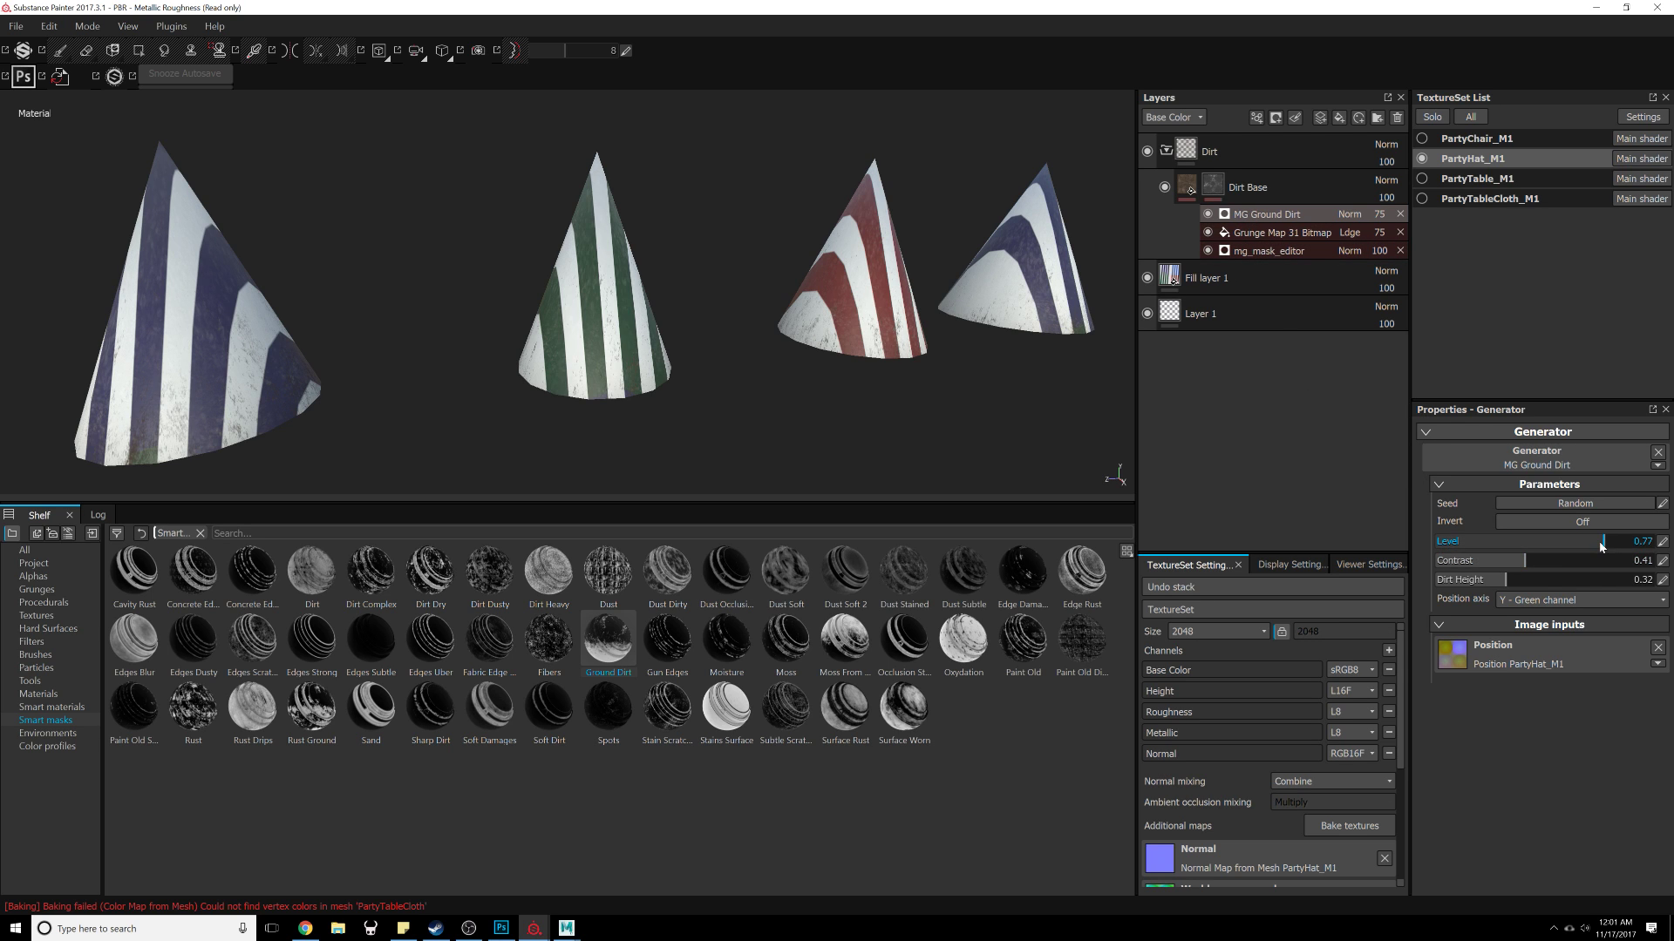
# Step: Set the MG Ground Dirt level to about 0.96, contrast about 0.28 and dirt height about 0.34
pyautogui.moveTo(1603, 546); pyautogui.dragTo(1644, 555)
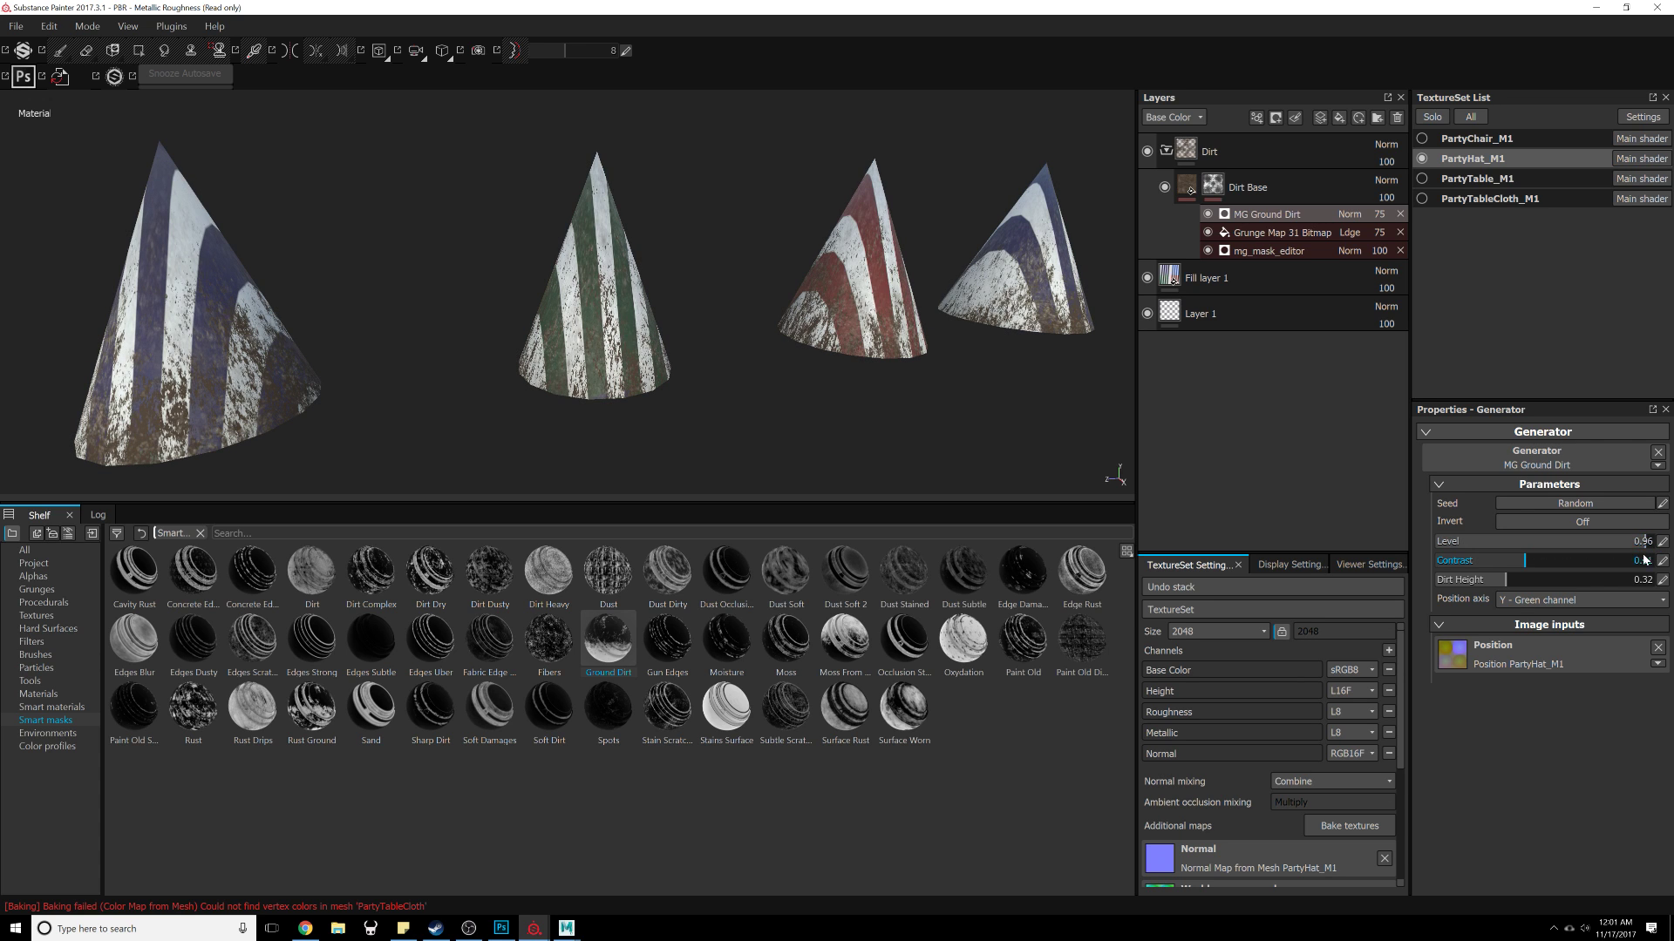
pyautogui.moveTo(1526, 567)
pyautogui.mouseDown()
pyautogui.moveTo(1608, 564)
pyautogui.moveTo(1447, 578)
pyautogui.moveTo(1562, 567)
pyautogui.moveTo(1660, 585)
pyautogui.moveTo(1440, 583)
pyautogui.moveTo(1528, 582)
pyautogui.moveTo(1510, 590)
pyautogui.mouseUp()
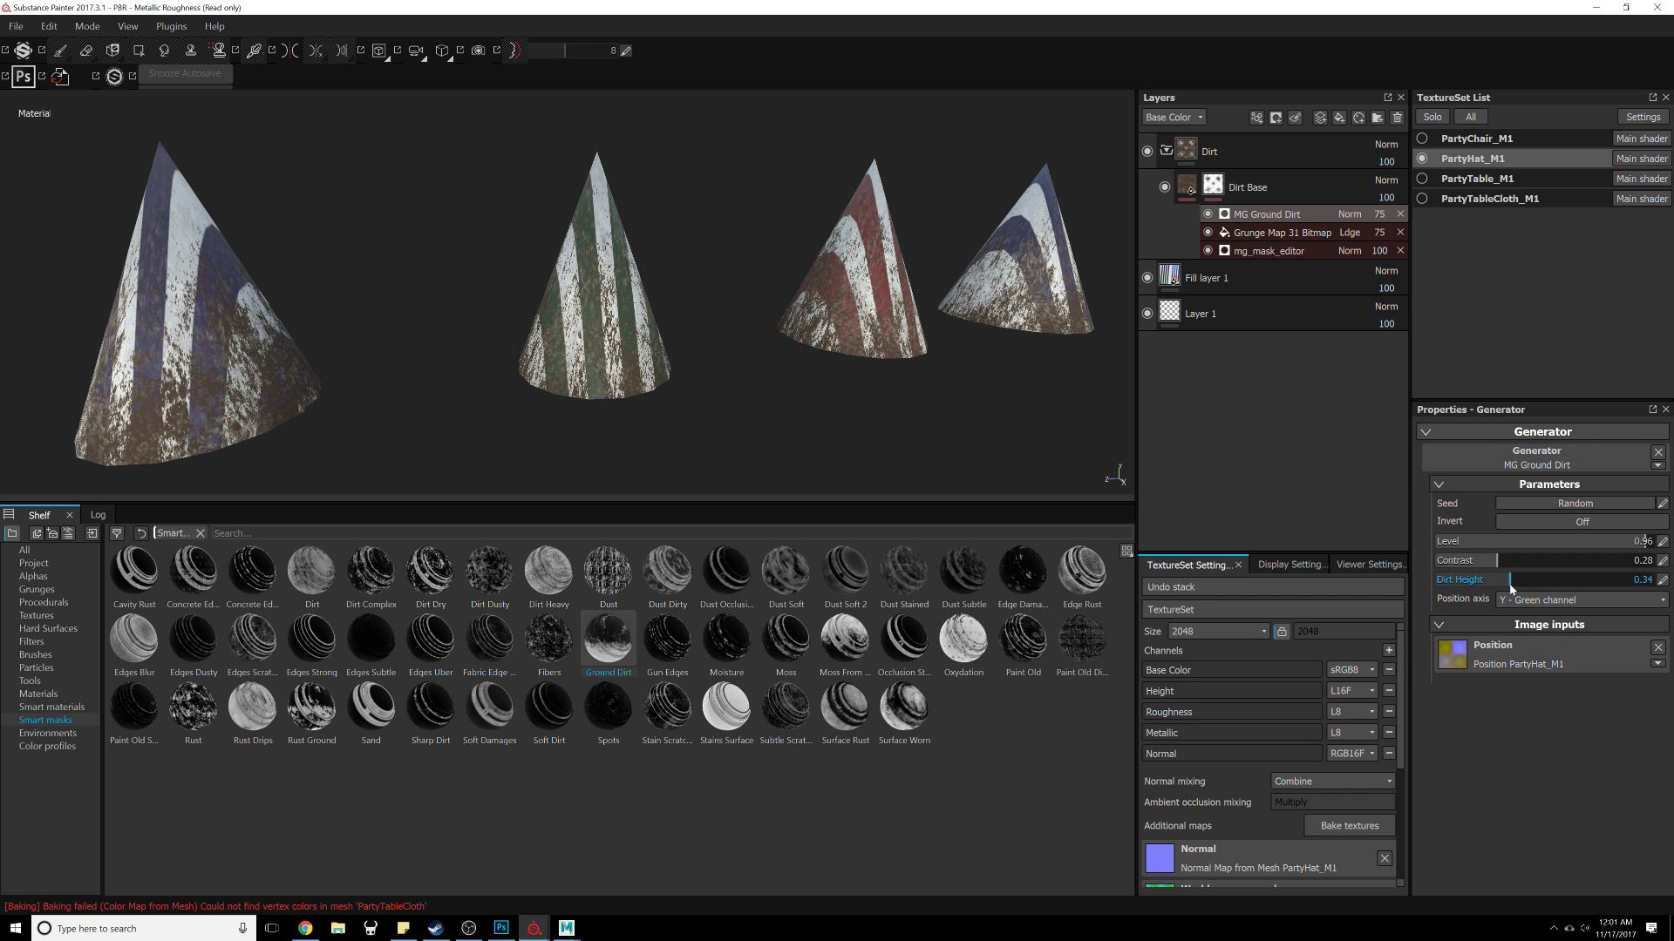
pyautogui.keyDown('alt'); pyautogui.moveTo(627, 415); pyautogui.dragTo(863, 323); pyautogui.keyUp('alt')
# Step: Switch to the PartyChair_M1 texture set and view the dirty hats alongside the chairs
pyautogui.click(1187, 184)
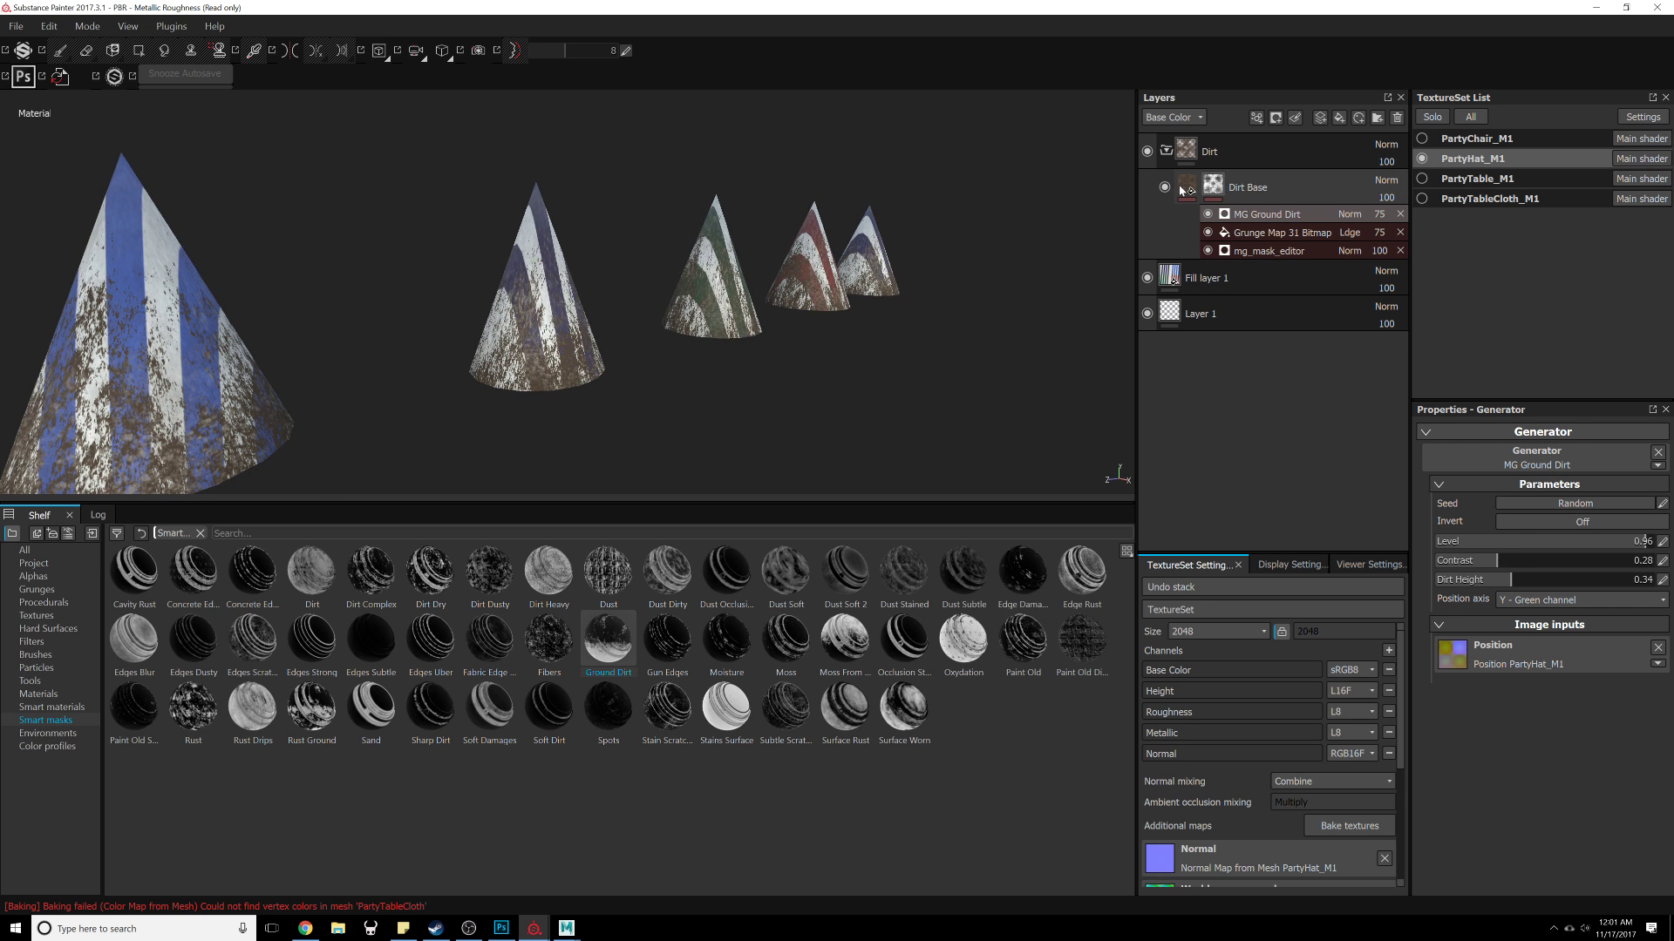
pyautogui.scroll(-3, 1569, 678)
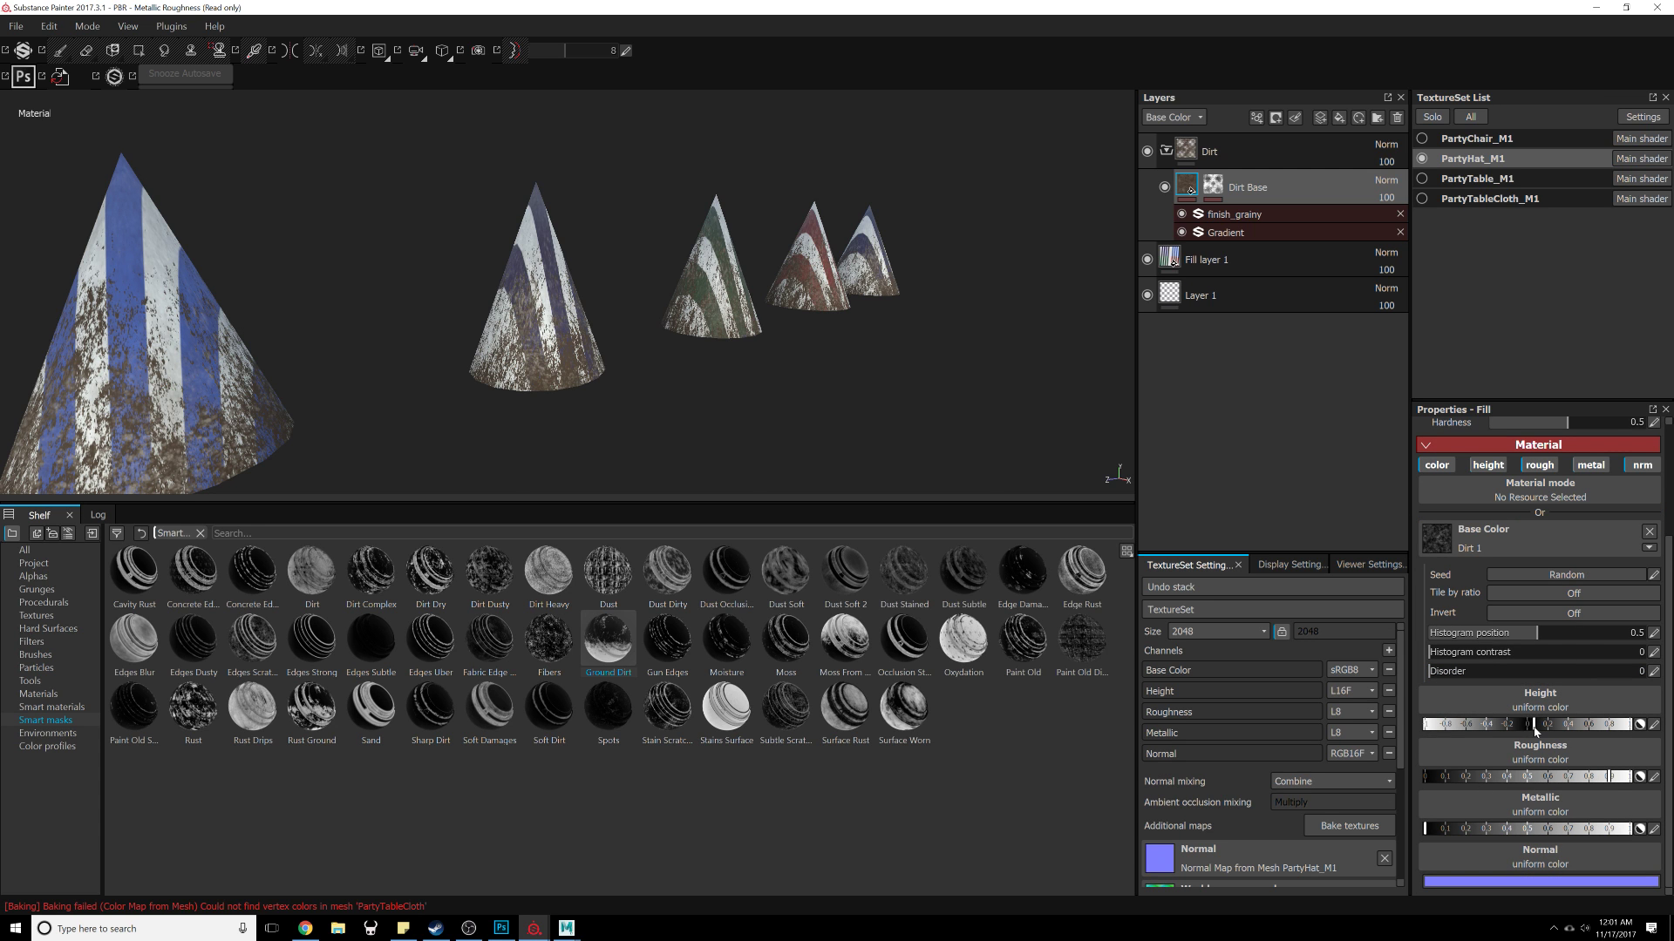
pyautogui.keyDown('alt'); pyautogui.moveTo(645, 384); pyautogui.dragTo(999, 250); pyautogui.keyUp('alt')
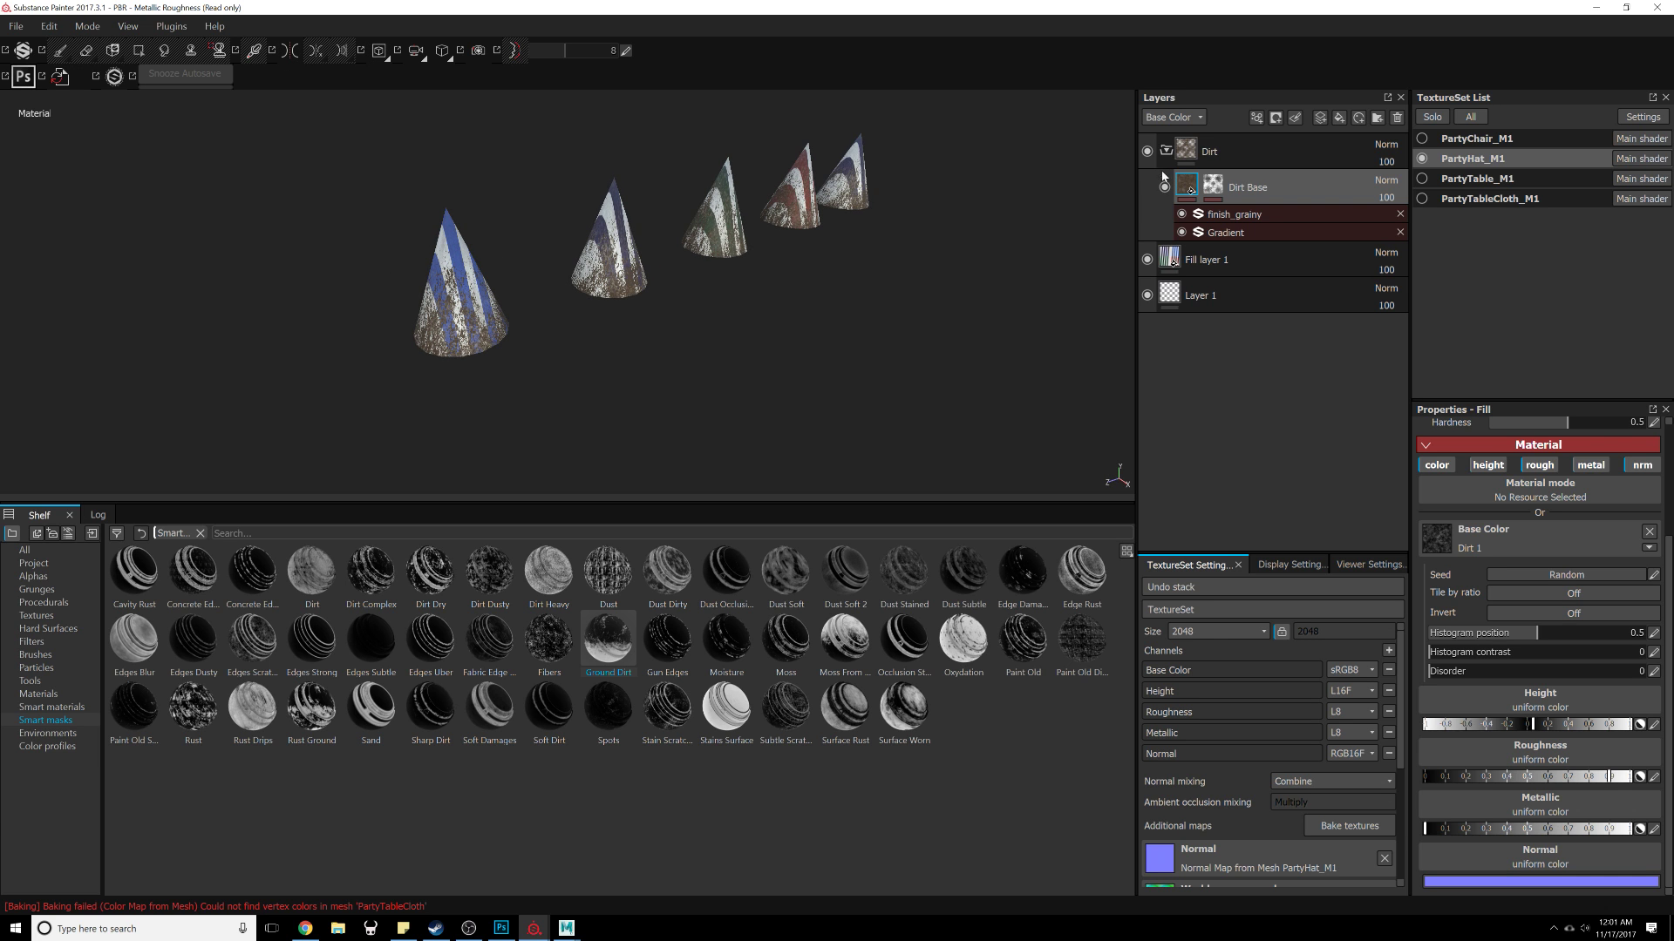
pyautogui.click(1422, 139)
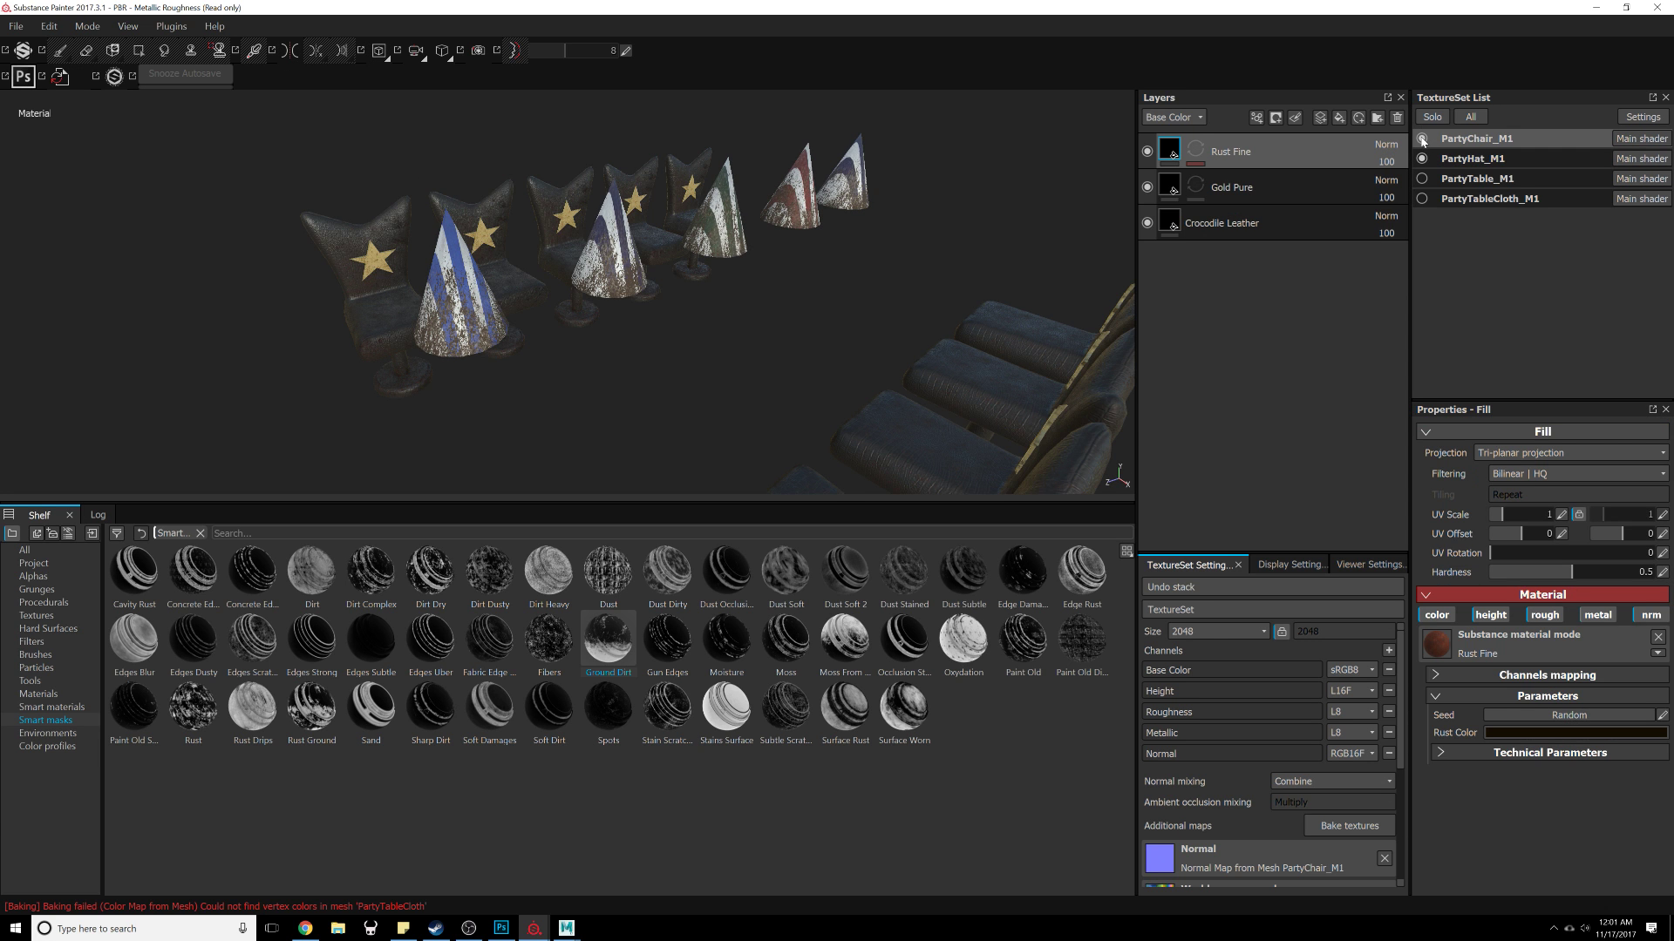
pyautogui.keyDown('alt'); pyautogui.moveTo(568, 349); pyautogui.dragTo(922, 262); pyautogui.keyUp('alt')
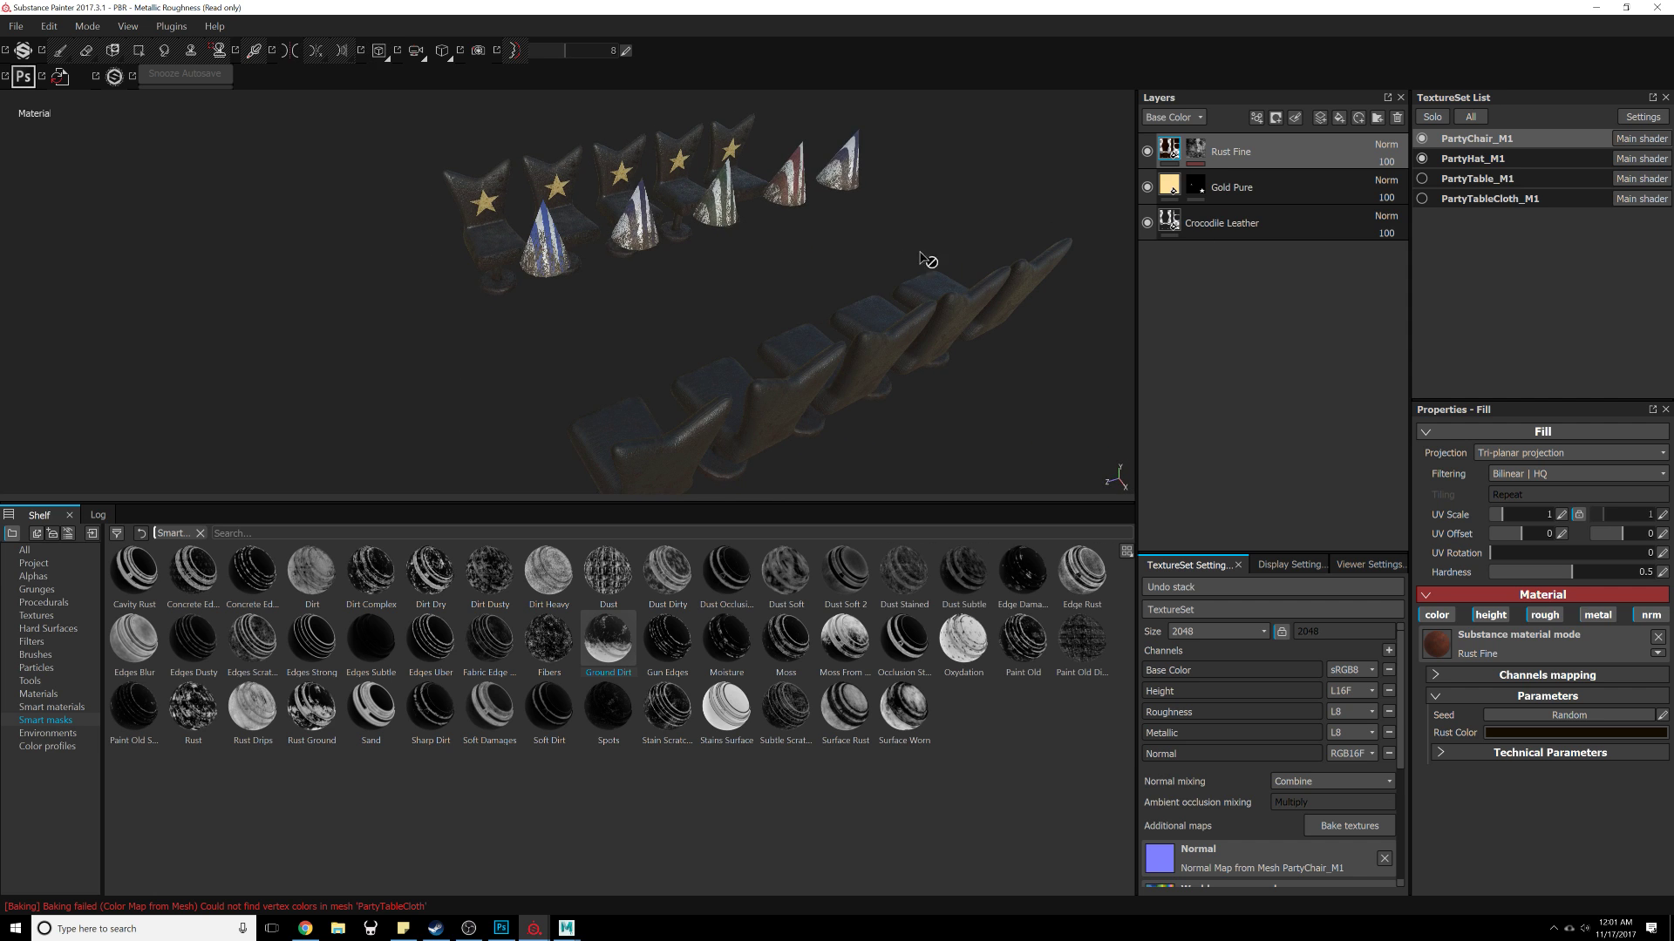
# Step: Isolate and select the PartyTable_M1 texture set, hiding the PartyHat_M1 and PartyChair_M1 sets
pyautogui.click(1422, 179)
pyautogui.keyDown('alt'); pyautogui.moveTo(815, 266); pyautogui.dragTo(940, 264); pyautogui.keyUp('alt')
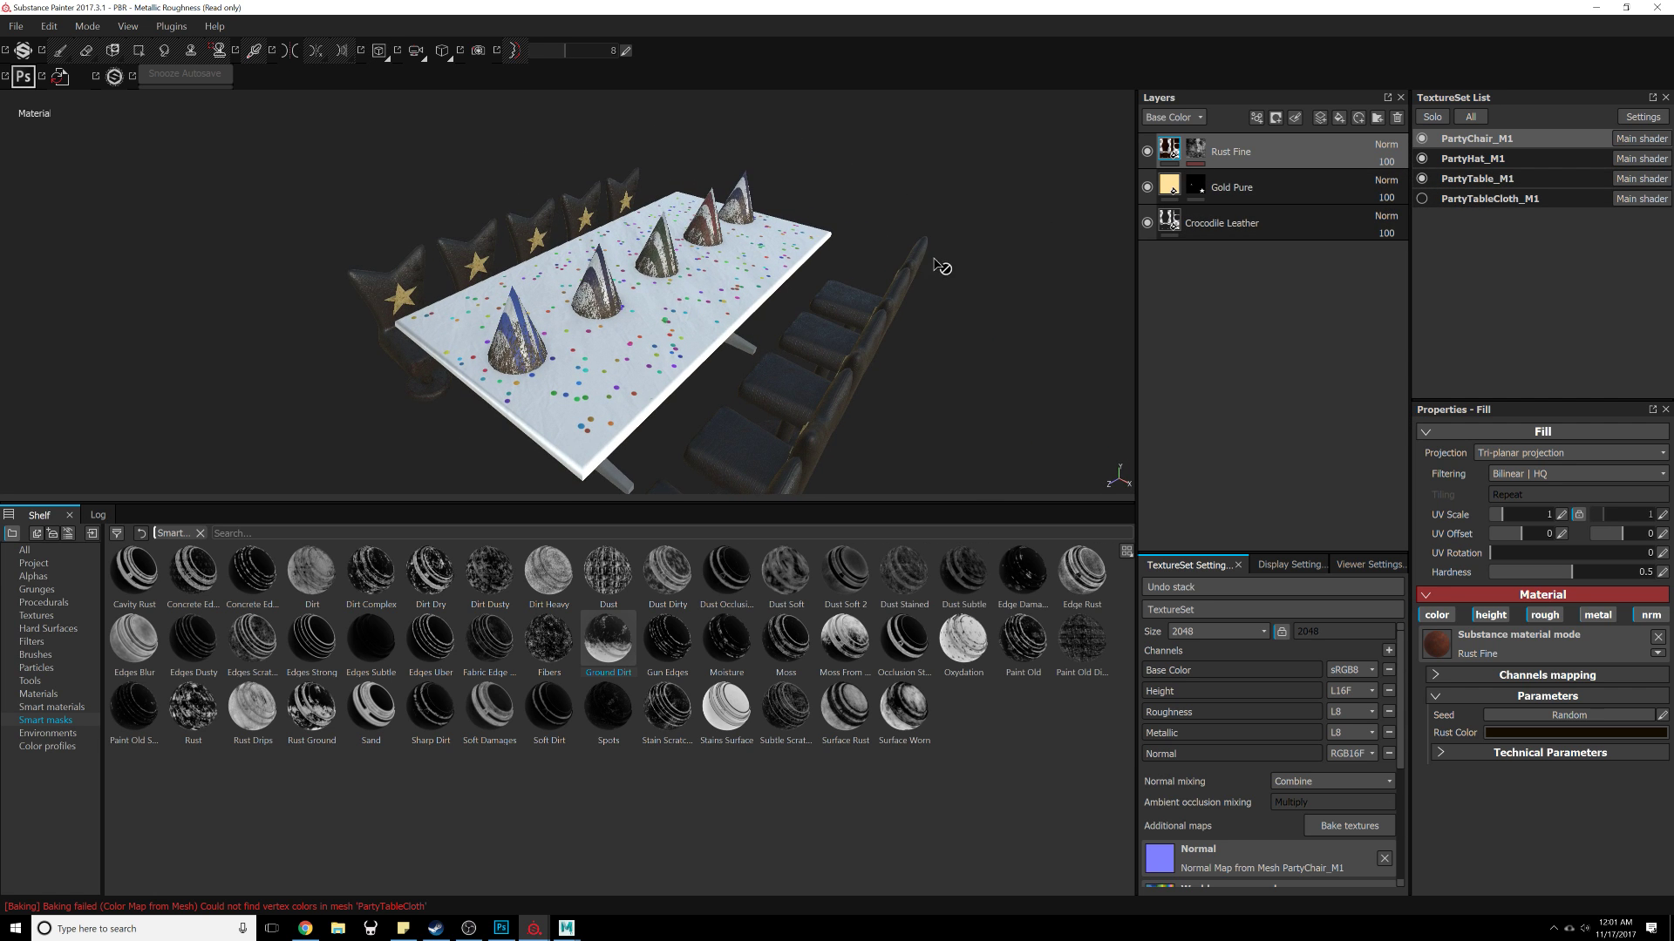
pyautogui.keyDown('alt'); pyautogui.moveTo(829, 275); pyautogui.dragTo(729, 327); pyautogui.keyUp('alt')
pyautogui.click(1422, 158)
pyautogui.click(1422, 139)
pyautogui.keyDown('alt'); pyautogui.moveTo(729, 329); pyautogui.dragTo(727, 375, button='middle'); pyautogui.keyUp('alt')
pyautogui.moveTo(727, 375)
pyautogui.keyDown('alt'); pyautogui.mouseDown(button='right')
pyautogui.moveTo(742, 478)
pyautogui.moveTo(733, 407)
pyautogui.mouseUp(button='right'); pyautogui.keyUp('alt')
pyautogui.keyDown('alt'); pyautogui.moveTo(733, 407); pyautogui.dragTo(813, 376); pyautogui.keyUp('alt')
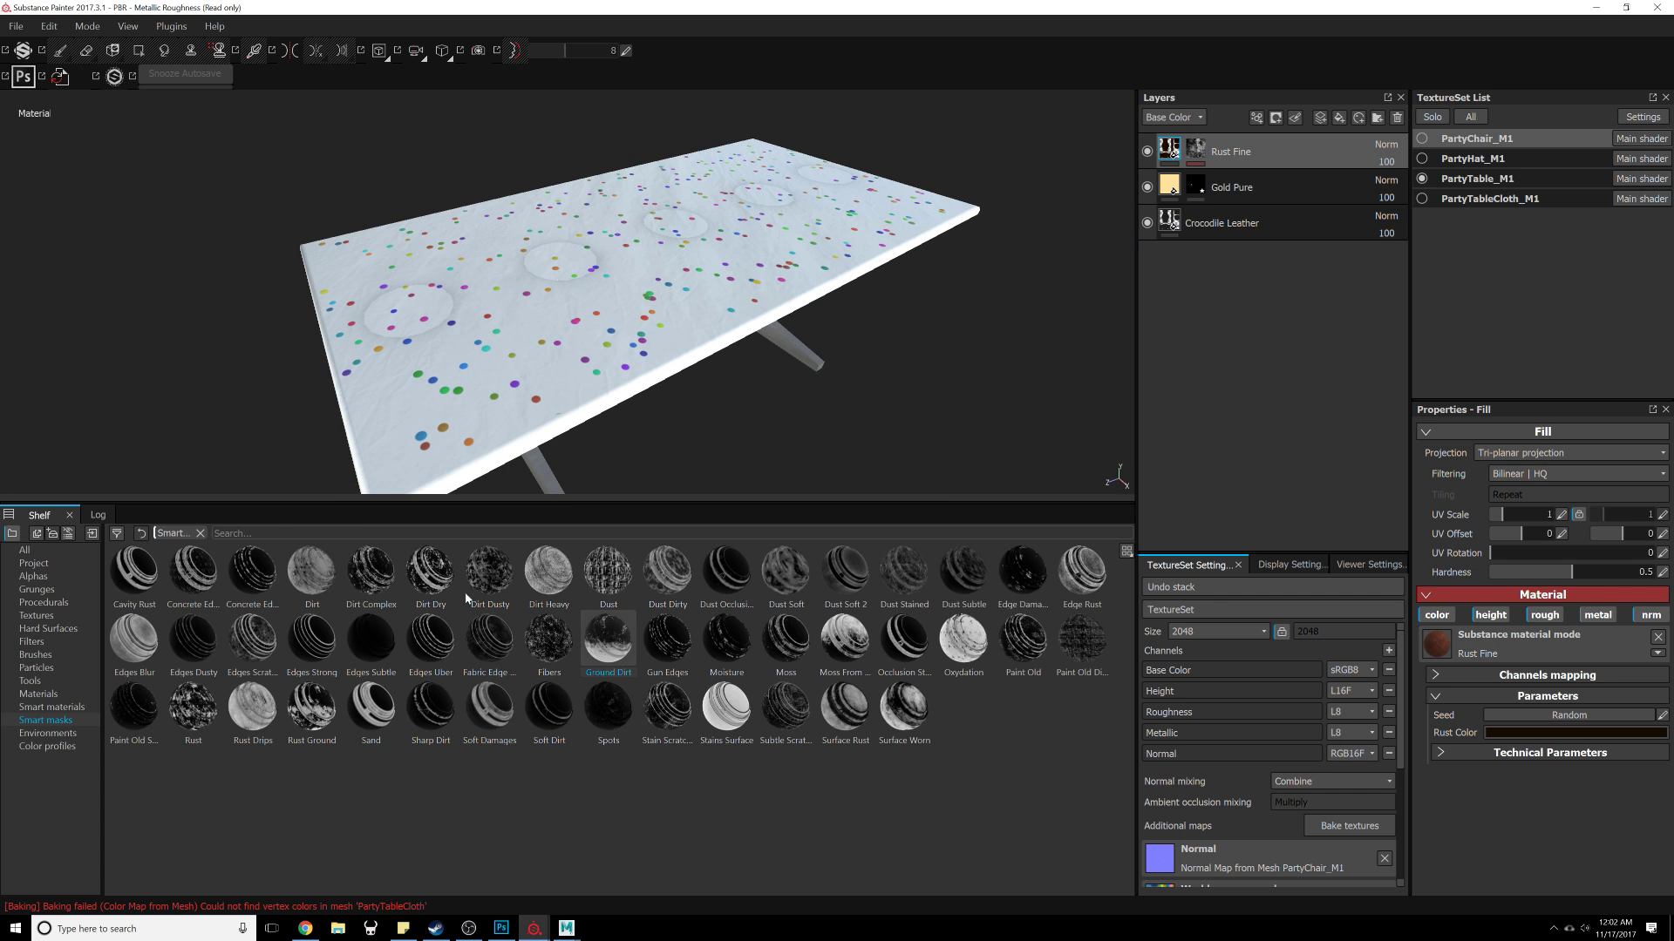
pyautogui.click(1527, 181)
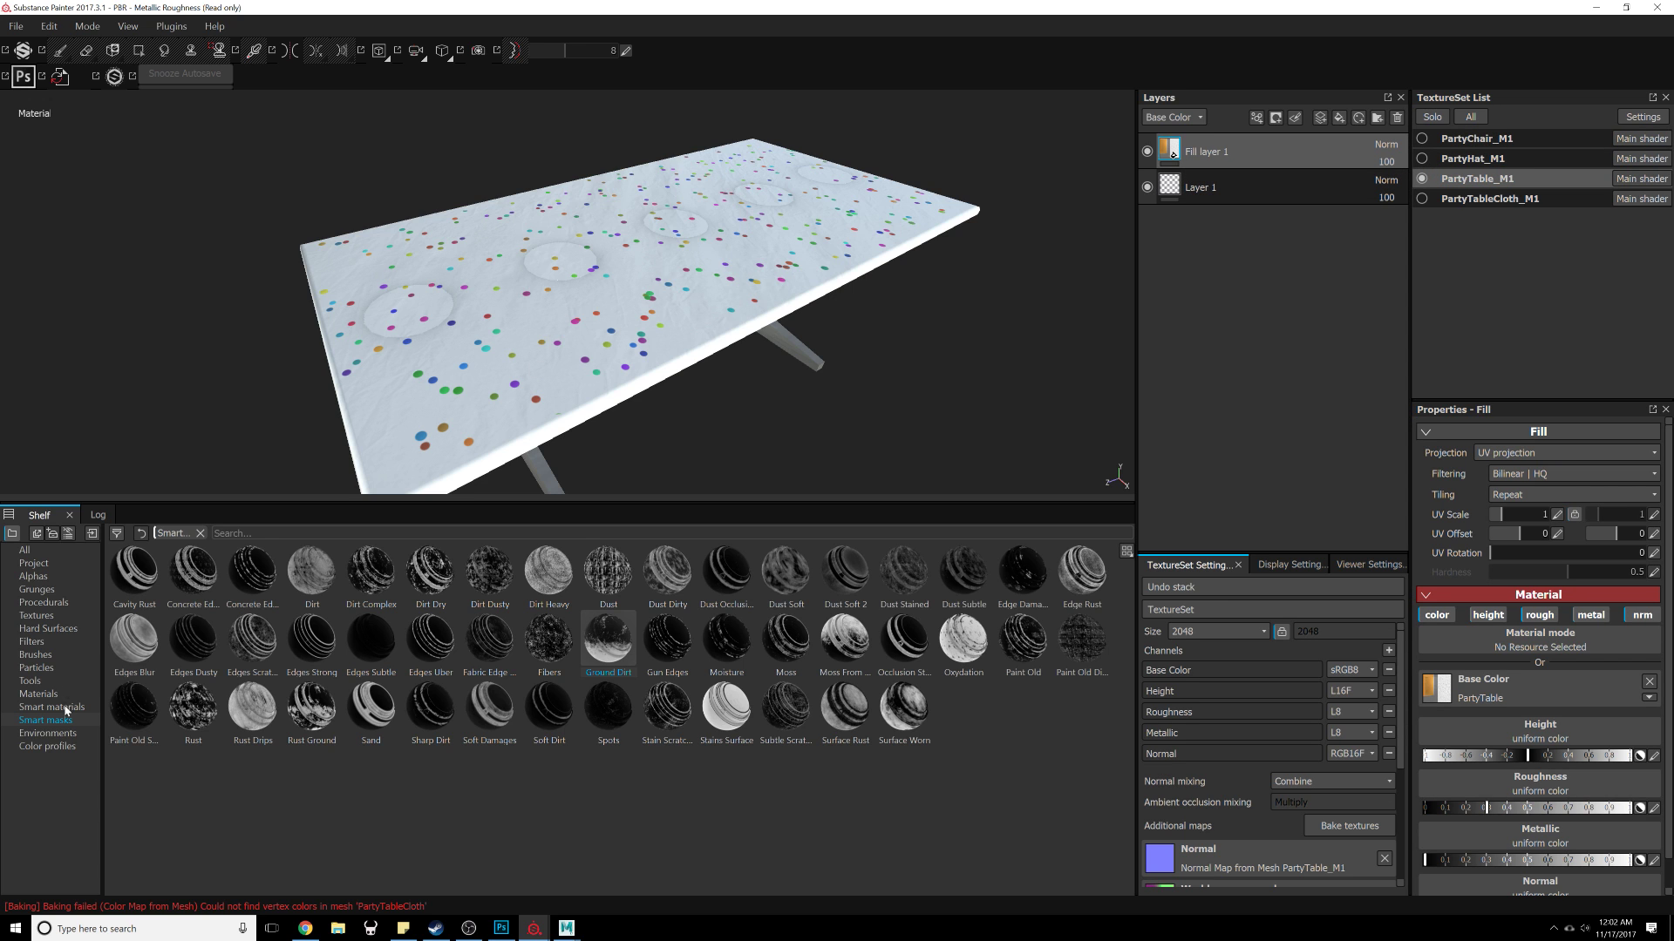
# Step: Add a Scarf whool material layer to the table and move it to the top of the layer stack
pyautogui.click(40, 694)
pyautogui.scroll(-2, 462, 693)
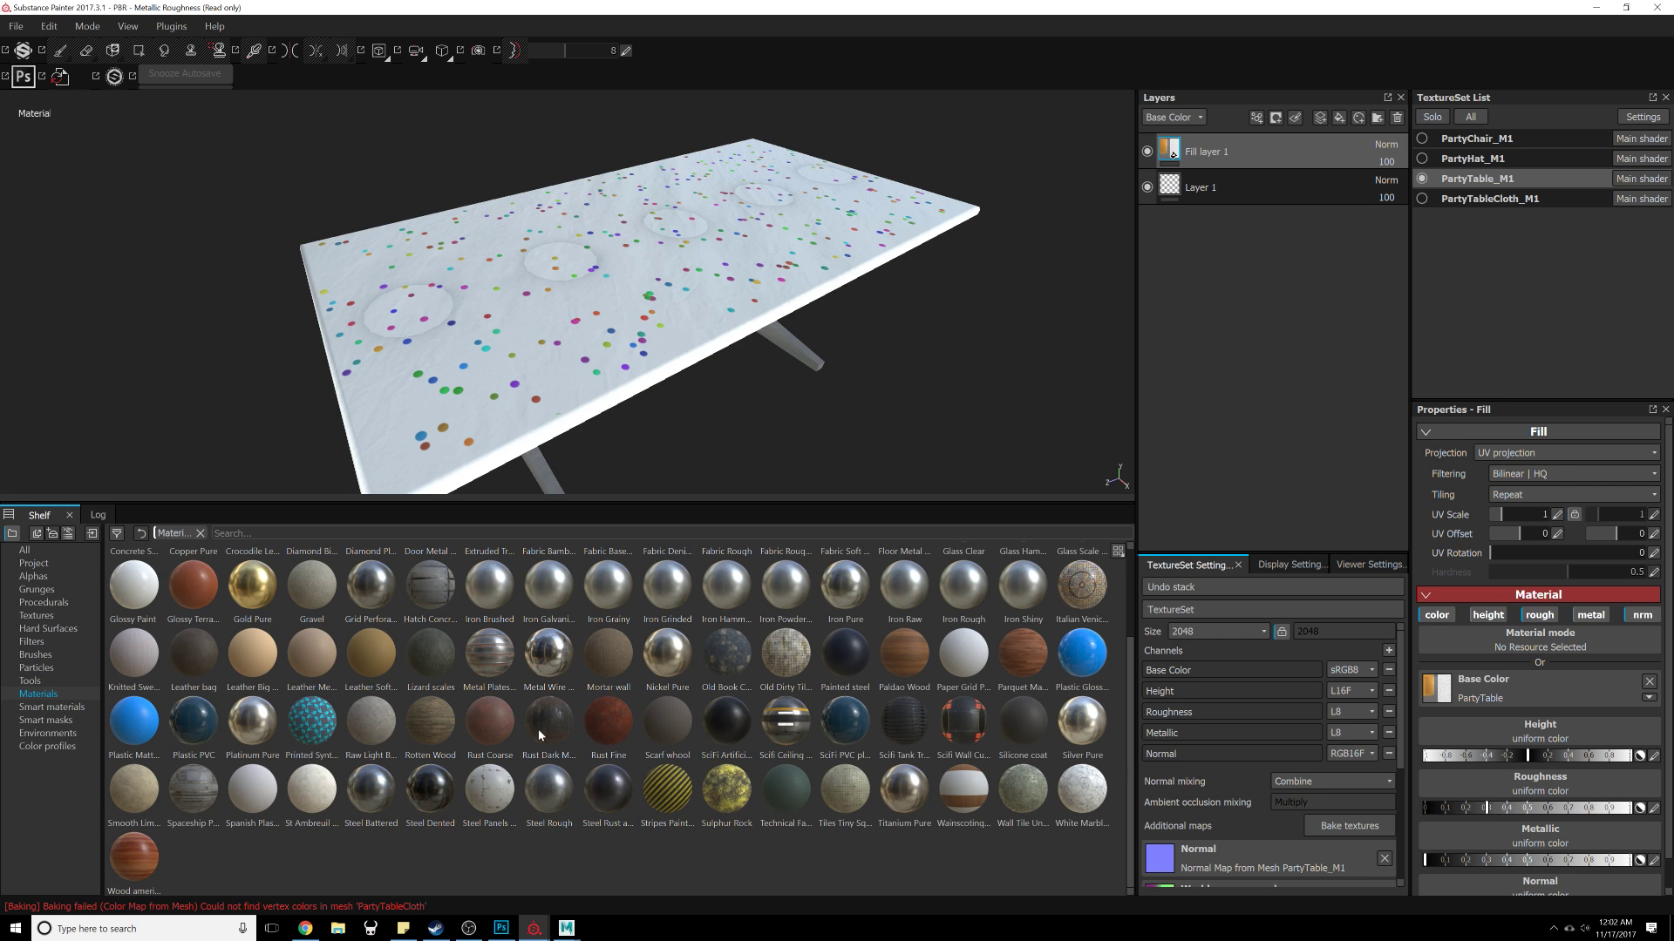
pyautogui.moveTo(658, 734); pyautogui.dragTo(1352, 279)
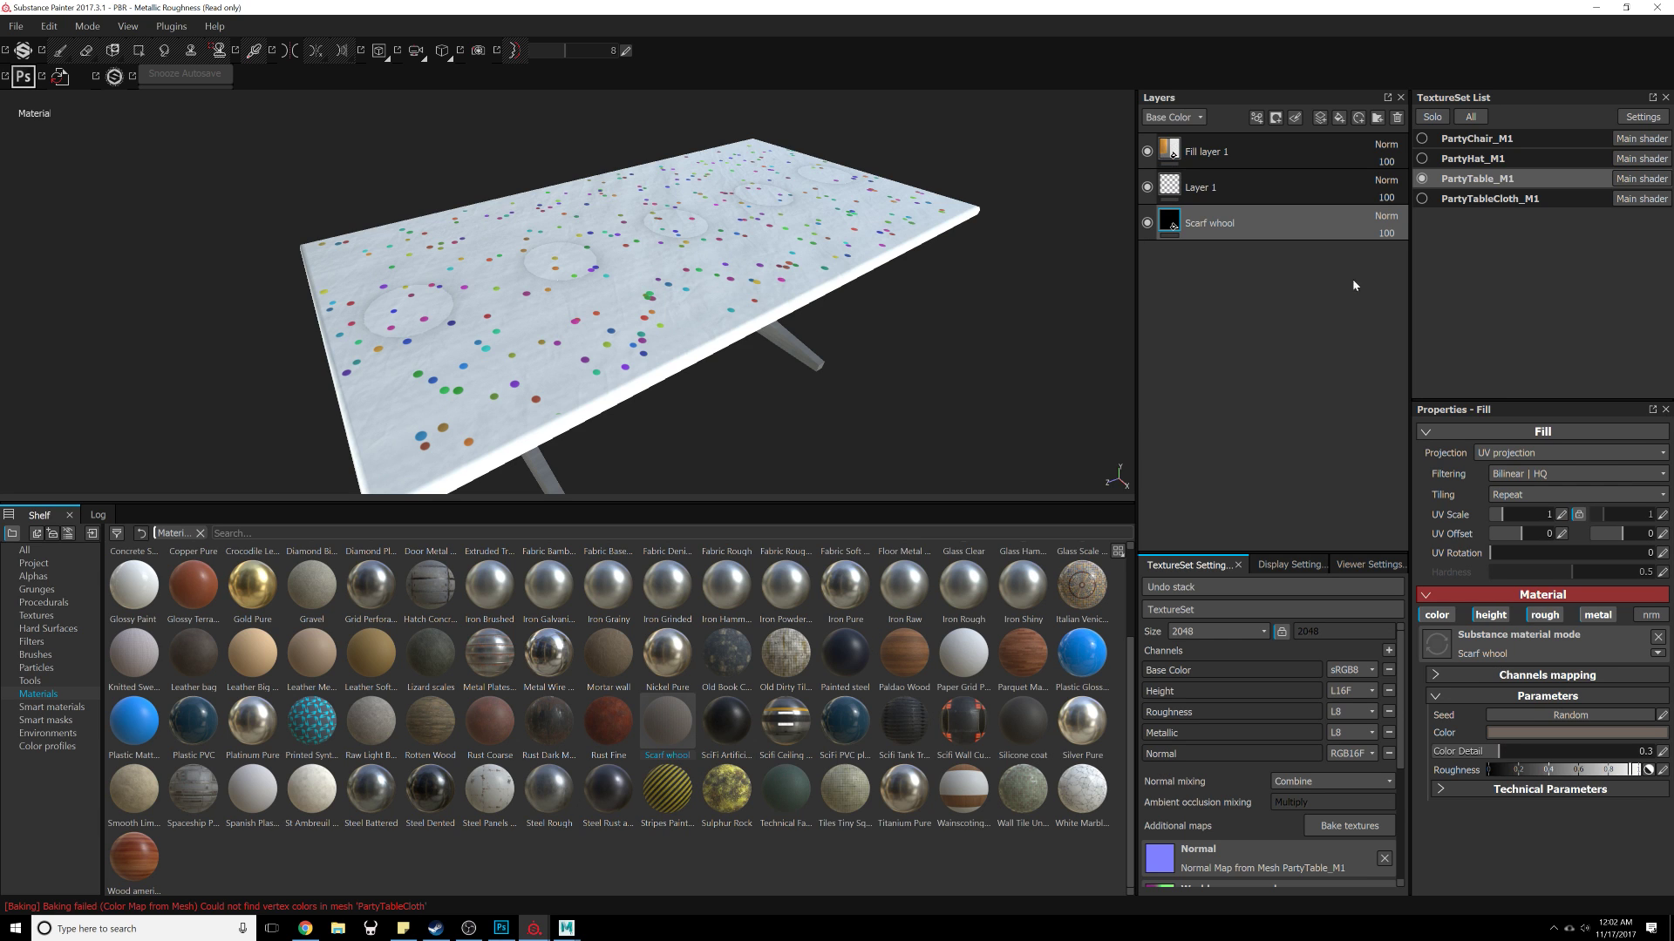
pyautogui.moveTo(1280, 239); pyautogui.dragTo(1262, 170)
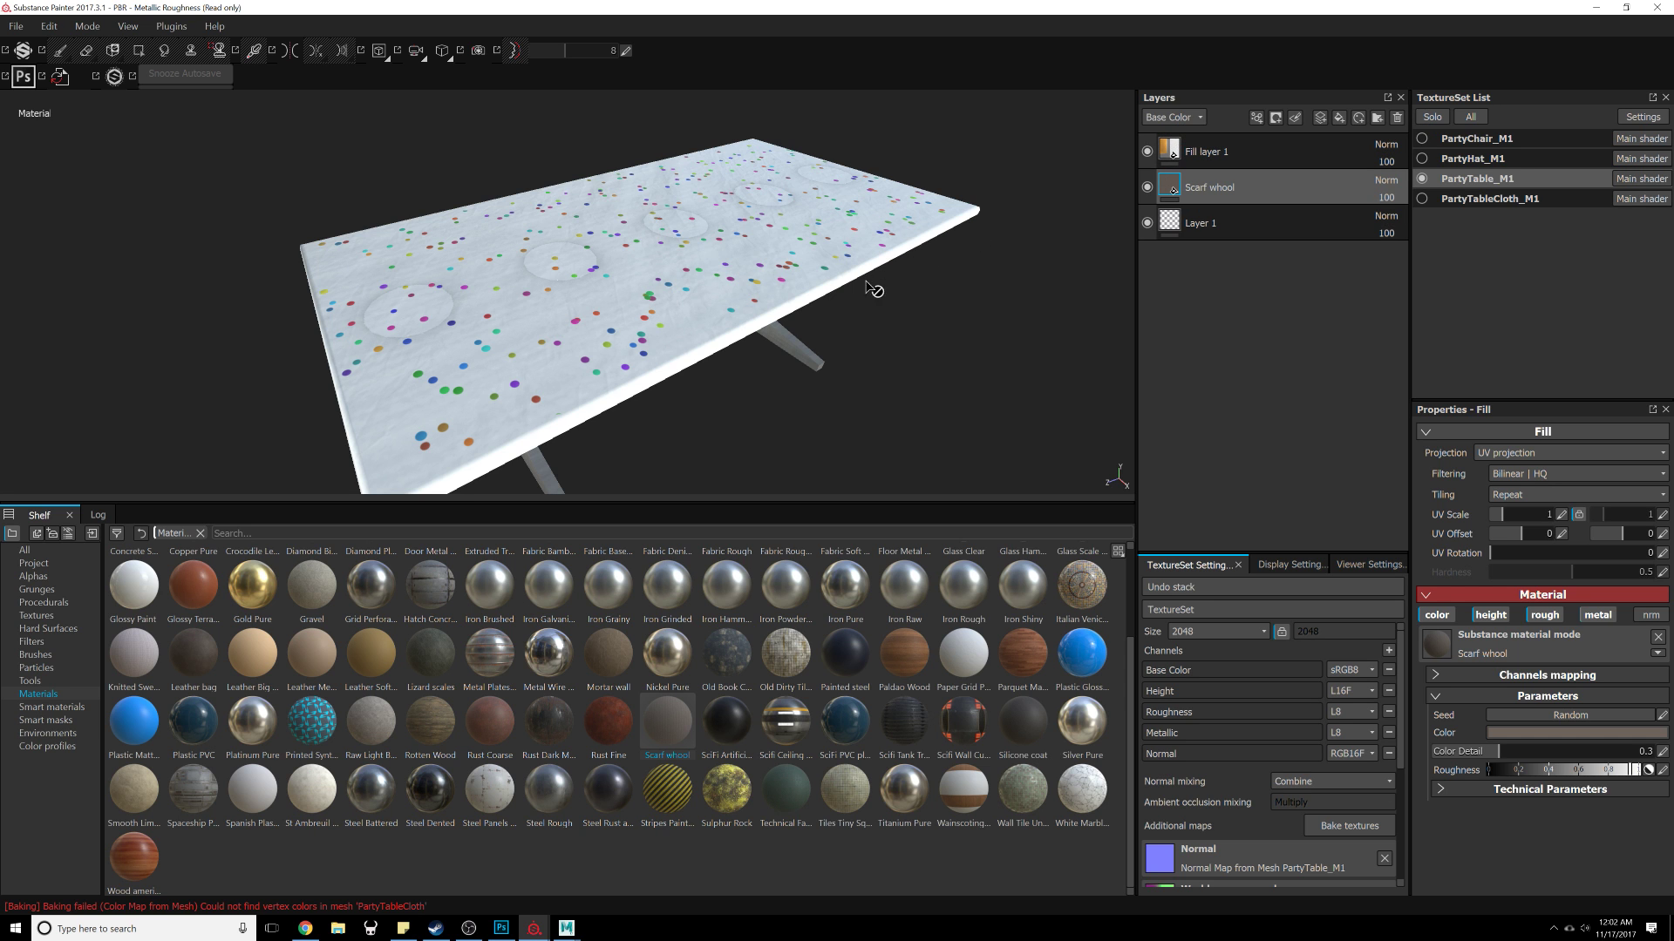
pyautogui.keyDown('alt'); pyautogui.moveTo(813, 321); pyautogui.dragTo(910, 364, button='right'); pyautogui.keyUp('alt')
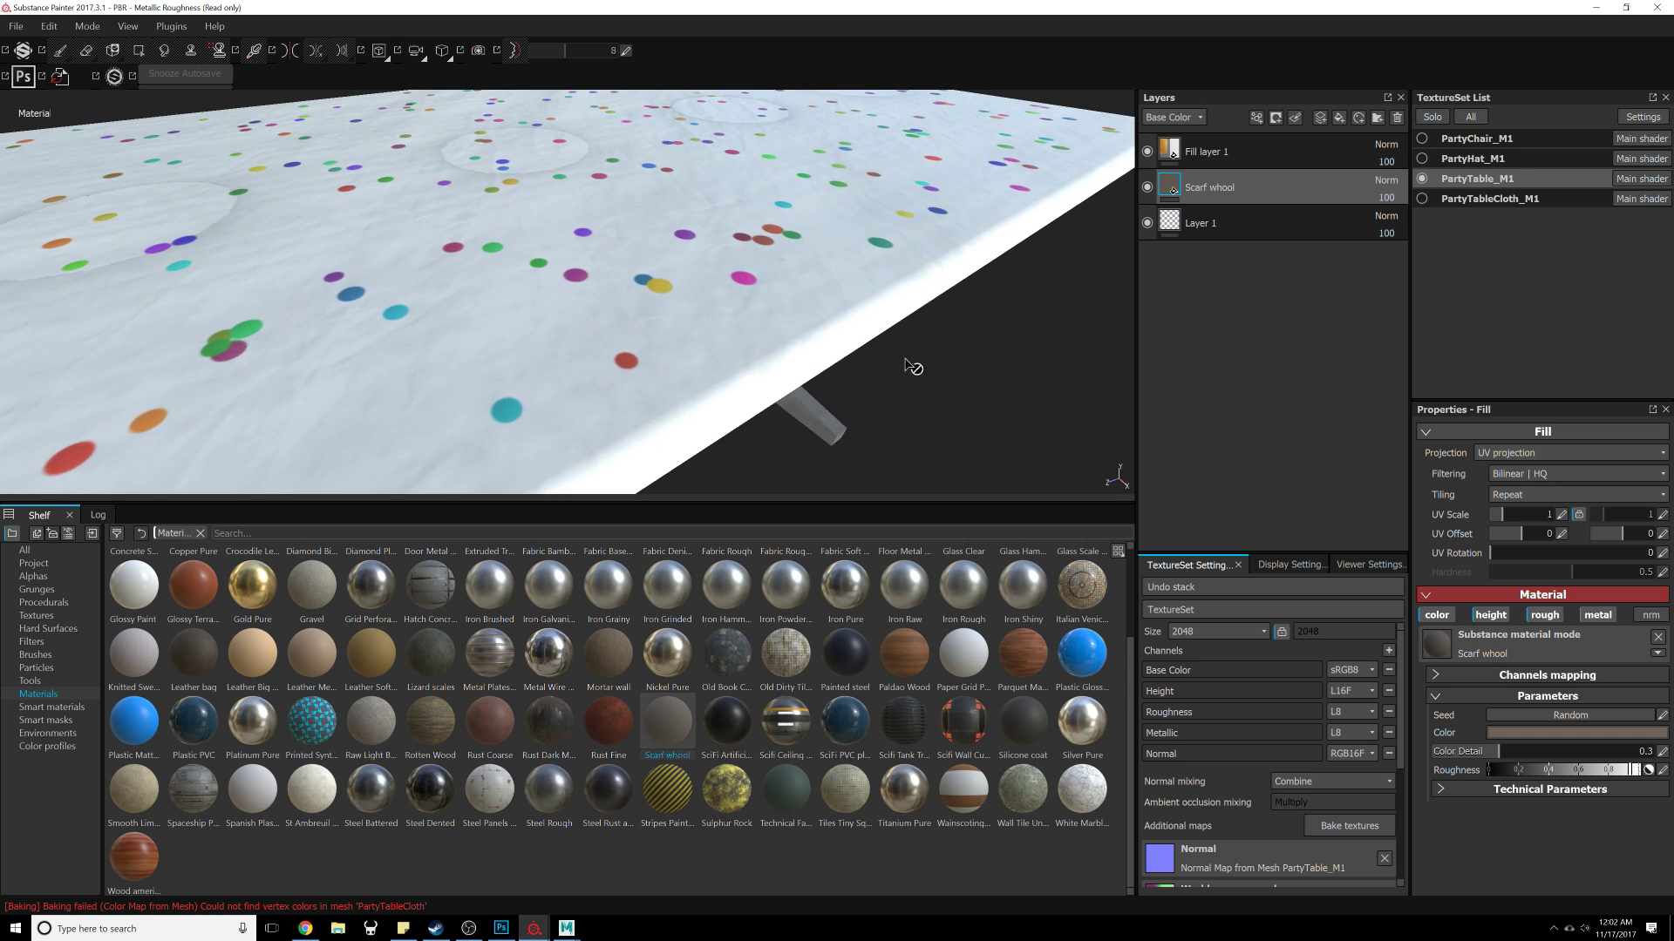
pyautogui.keyDown('alt'); pyautogui.moveTo(910, 364); pyautogui.dragTo(688, 345); pyautogui.keyUp('alt')
pyautogui.click(1285, 144)
pyautogui.keyDown('alt'); pyautogui.moveTo(840, 176); pyautogui.dragTo(631, 380, button='middle'); pyautogui.keyUp('alt')
pyautogui.moveTo(1256, 200); pyautogui.dragTo(1267, 136)
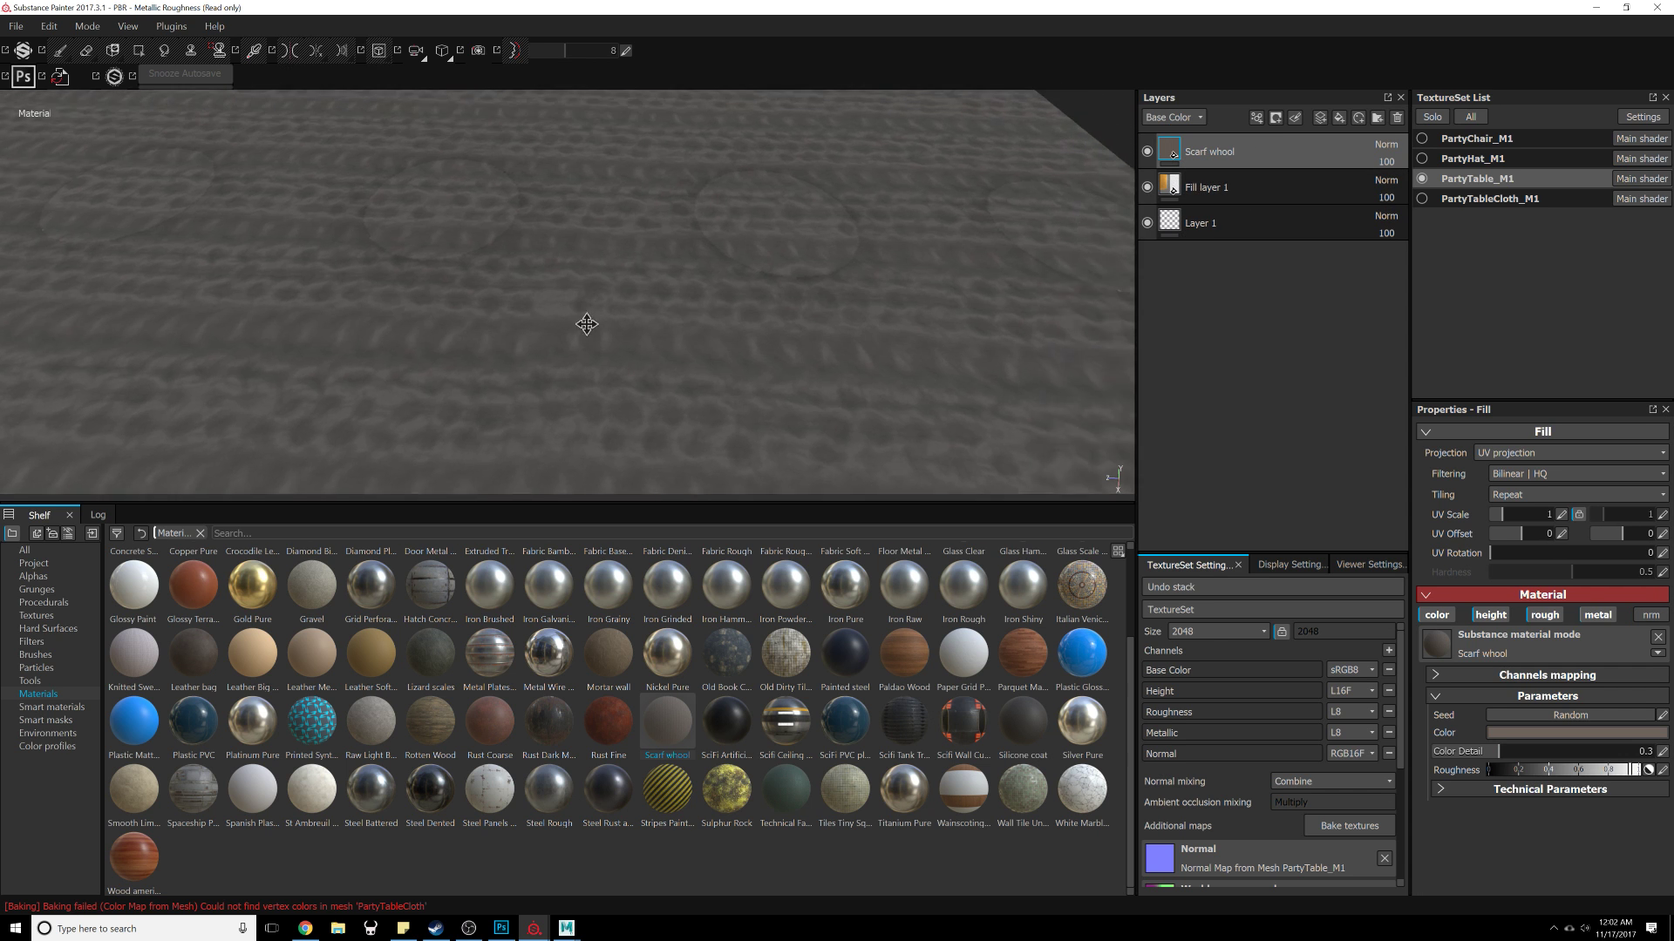
# Step: Set the Scarf whool layer's UV scale to 4
pyautogui.keyDown('alt'); pyautogui.moveTo(744, 353); pyautogui.dragTo(644, 277, button='right'); pyautogui.keyUp('alt')
pyautogui.keyDown('alt'); pyautogui.moveTo(645, 287); pyautogui.dragTo(815, 284, button='middle'); pyautogui.keyUp('alt')
pyautogui.keyDown('alt'); pyautogui.moveTo(814, 284); pyautogui.dragTo(816, 244); pyautogui.keyUp('alt')
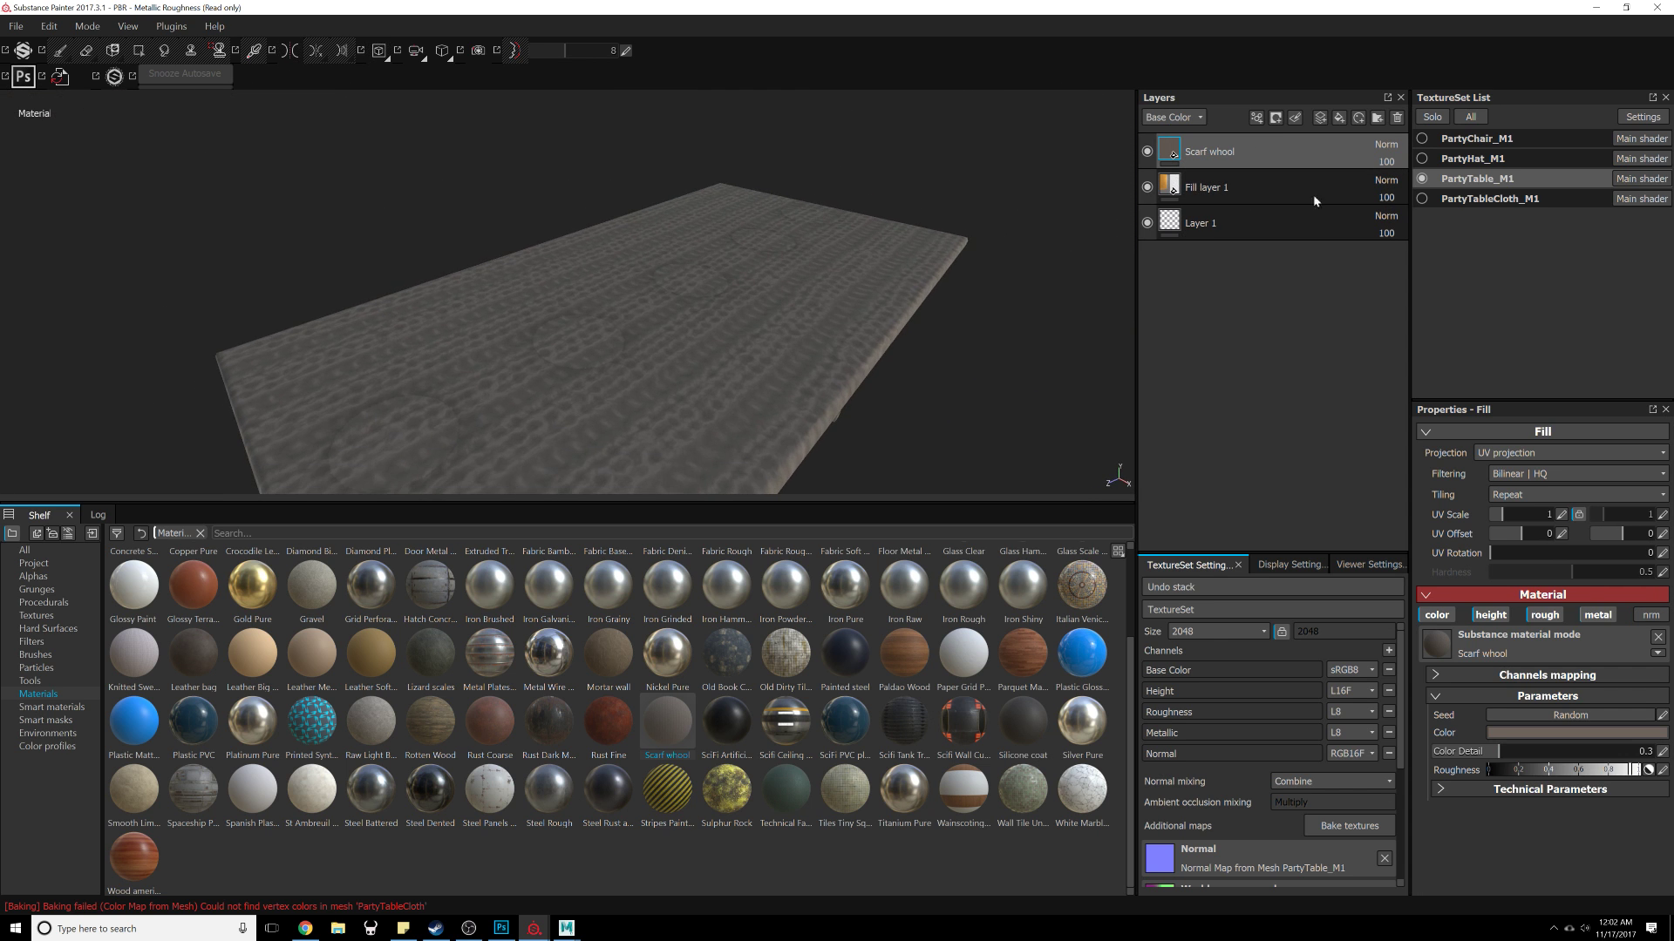
pyautogui.click(1561, 518)
pyautogui.write('4')
pyautogui.press('Return')
# Step: Delete the Scarf whool layer
pyautogui.keyDown('alt'); pyautogui.moveTo(822, 490); pyautogui.dragTo(911, 314); pyautogui.keyUp('alt')
pyautogui.keyDown('alt'); pyautogui.moveTo(904, 307); pyautogui.dragTo(933, 484, button='right'); pyautogui.keyUp('alt')
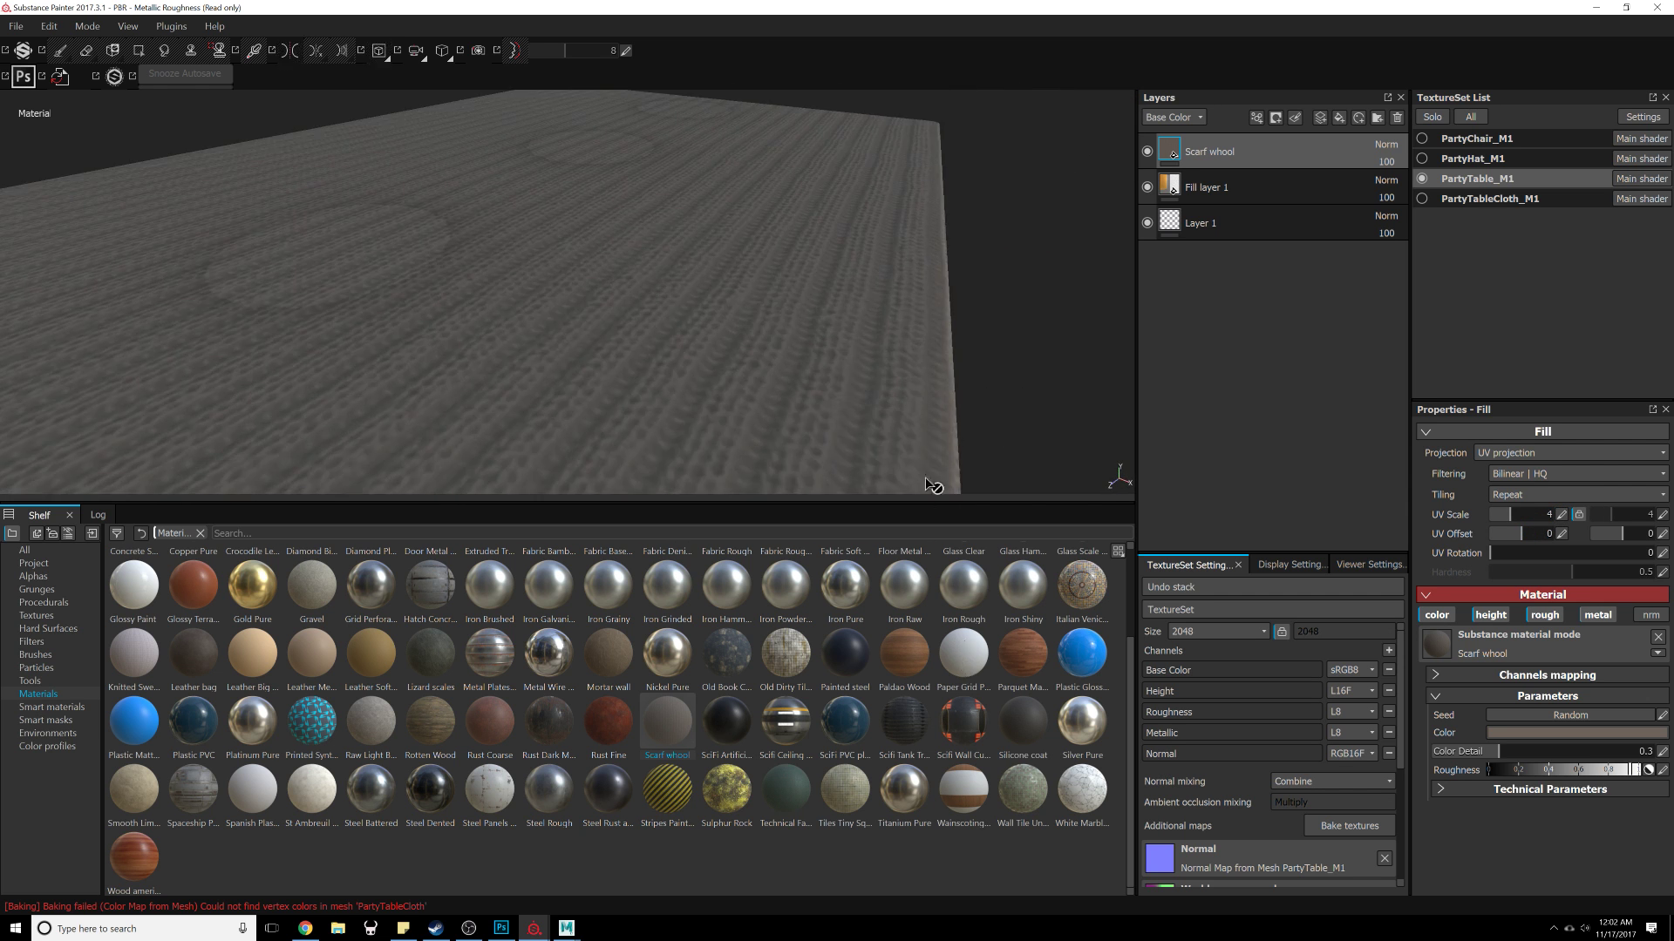
pyautogui.keyDown('alt'); pyautogui.moveTo(933, 483); pyautogui.dragTo(904, 356); pyautogui.keyUp('alt')
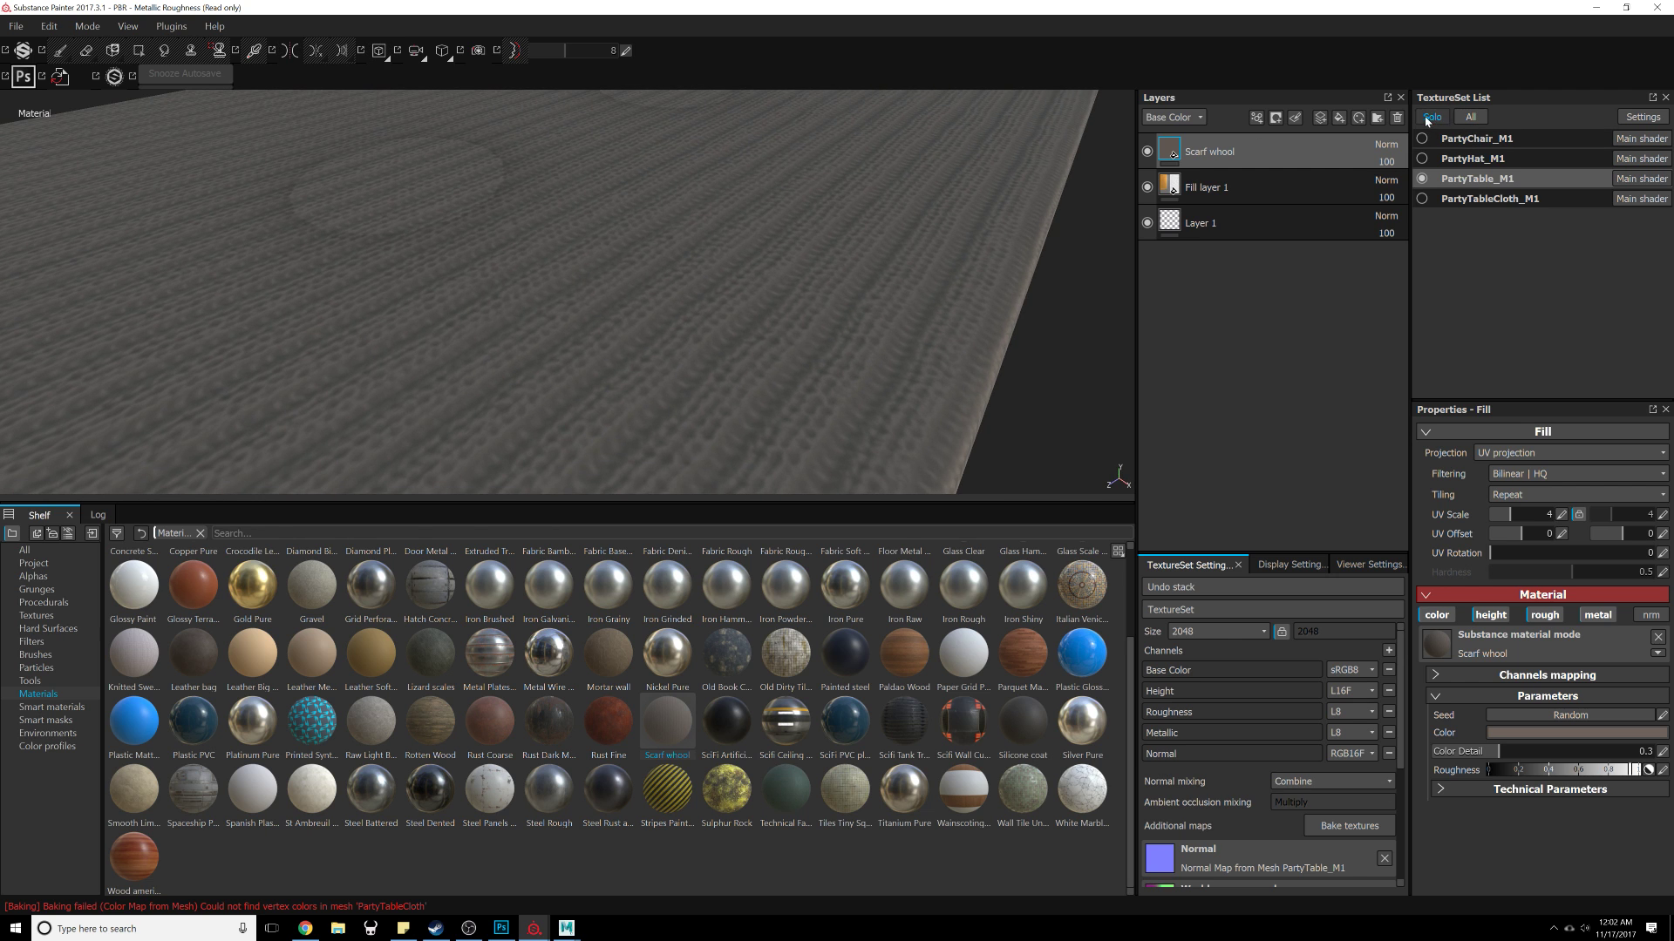
pyautogui.click(1396, 117)
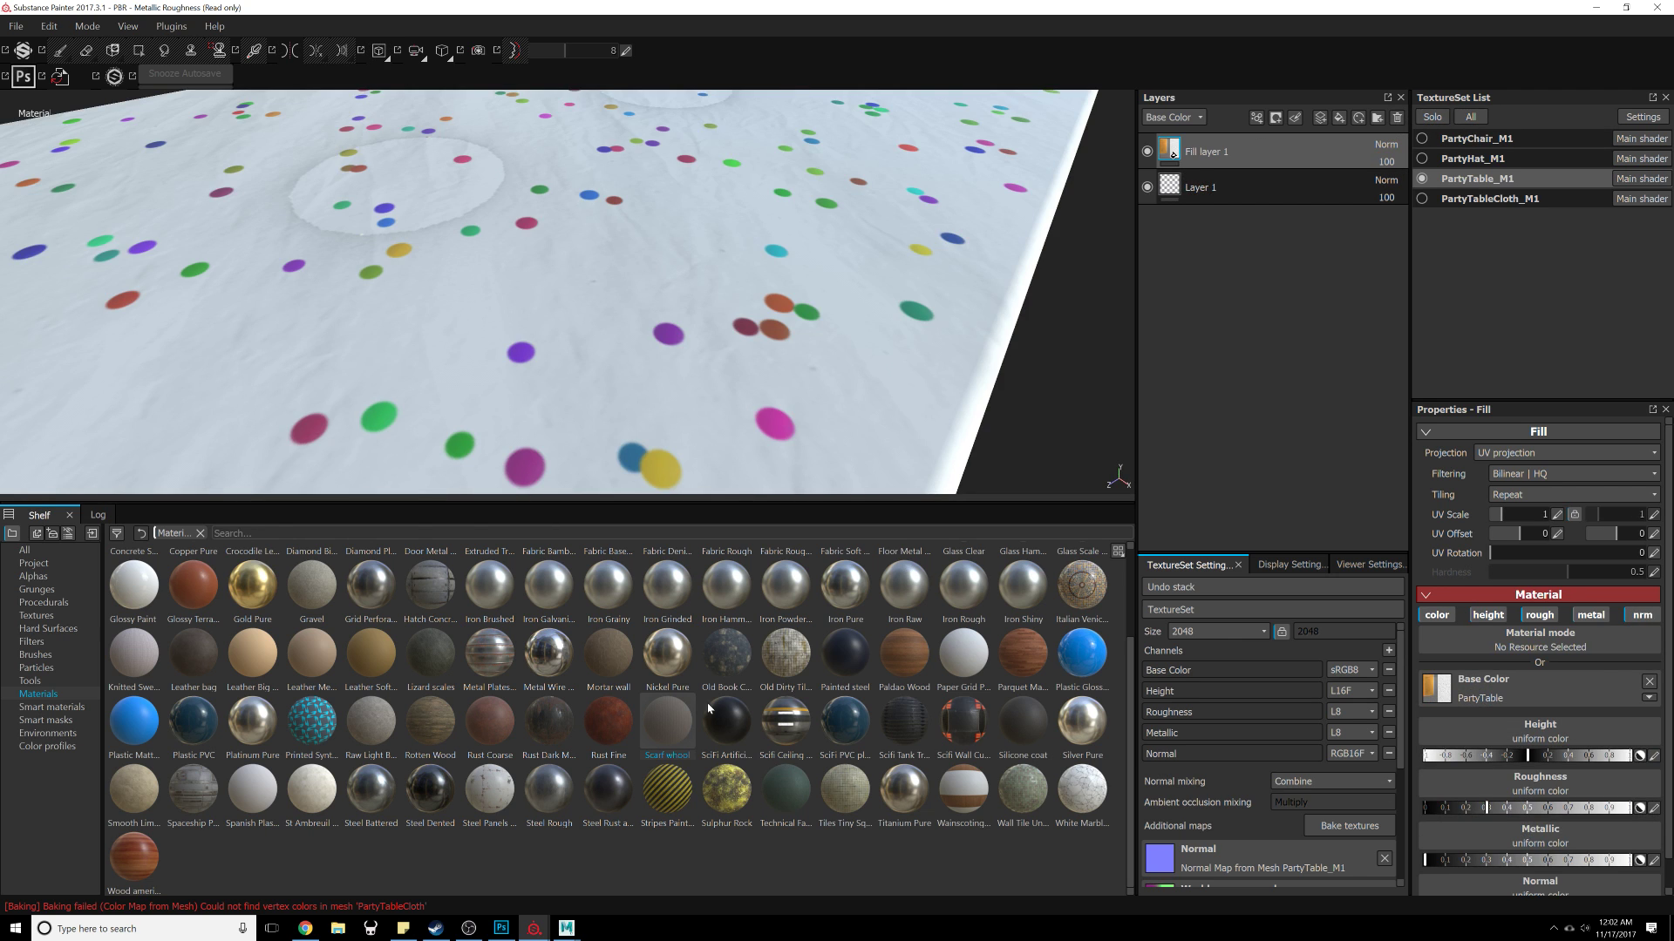
# Step: Add a Fabric Soft Denim material layer on top of the table's layer stack
pyautogui.scroll(2, 566, 748)
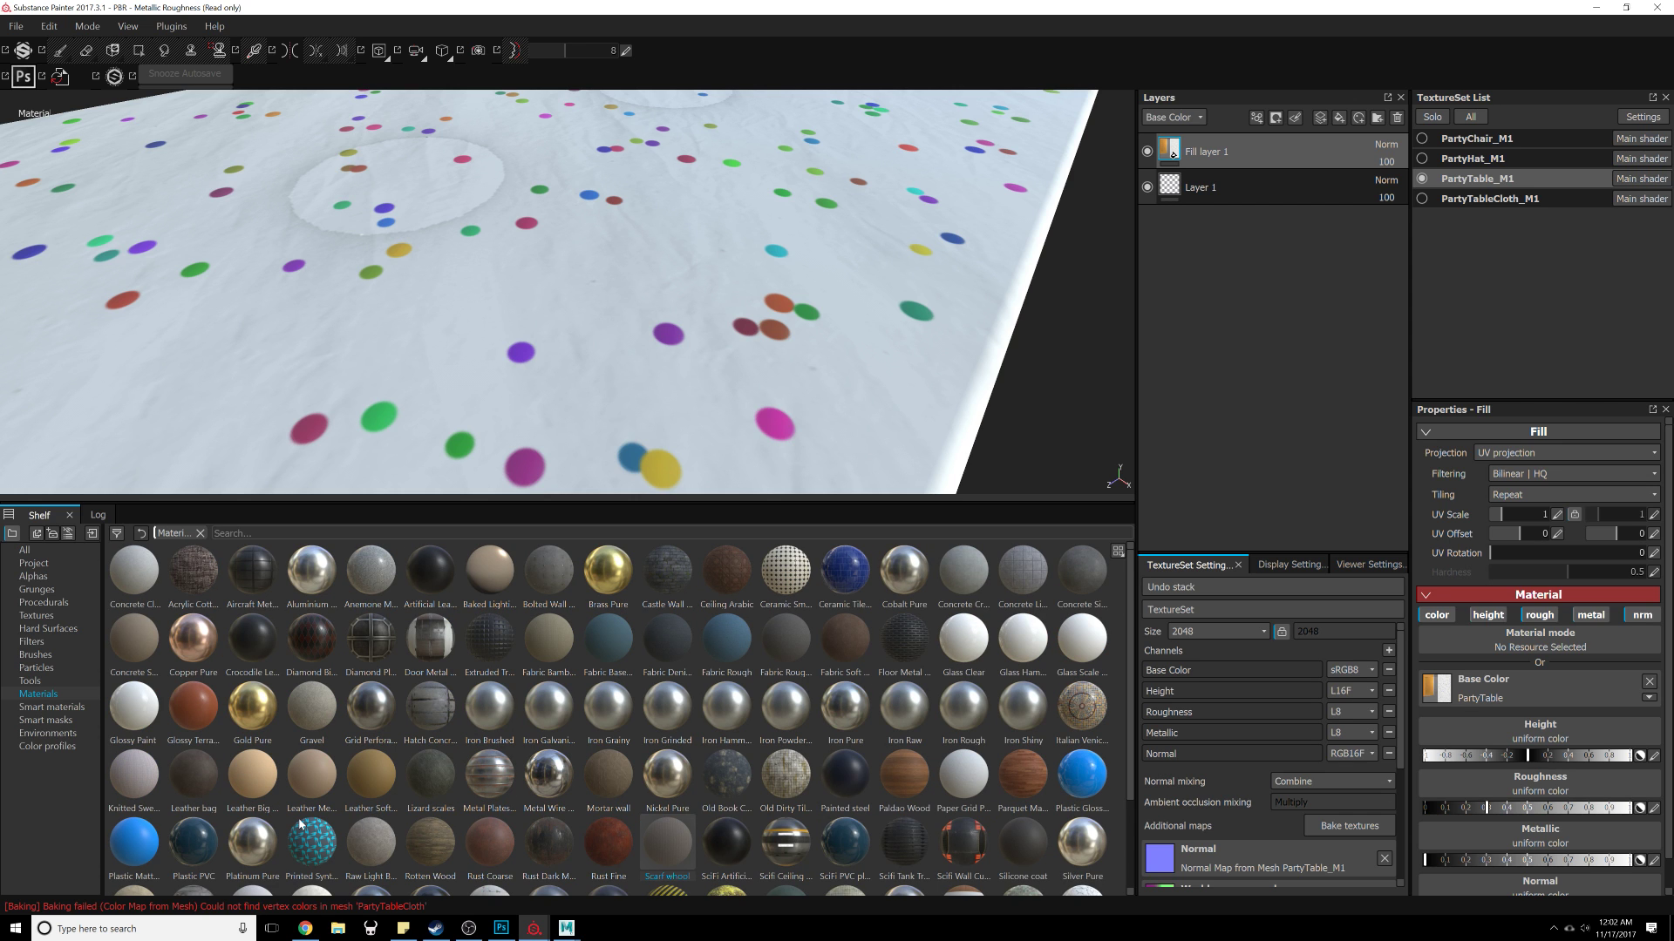
pyautogui.moveTo(842, 645); pyautogui.dragTo(1274, 140)
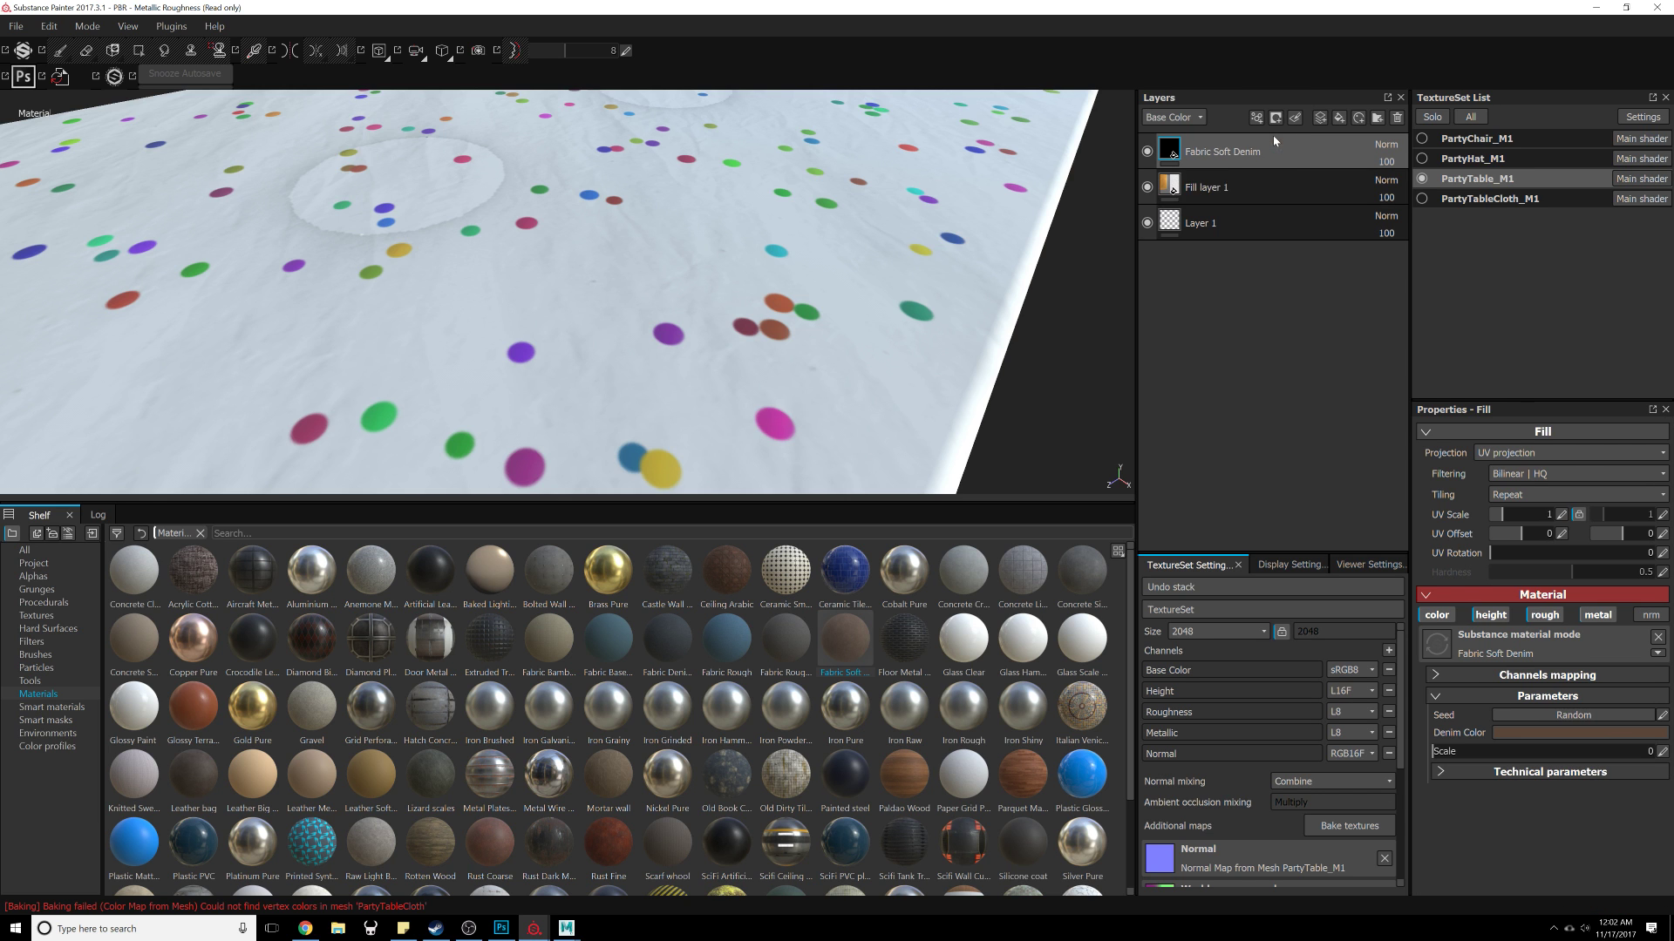
pyautogui.keyDown('alt'); pyautogui.moveTo(934, 334); pyautogui.dragTo(859, 271, button='right'); pyautogui.keyUp('alt')
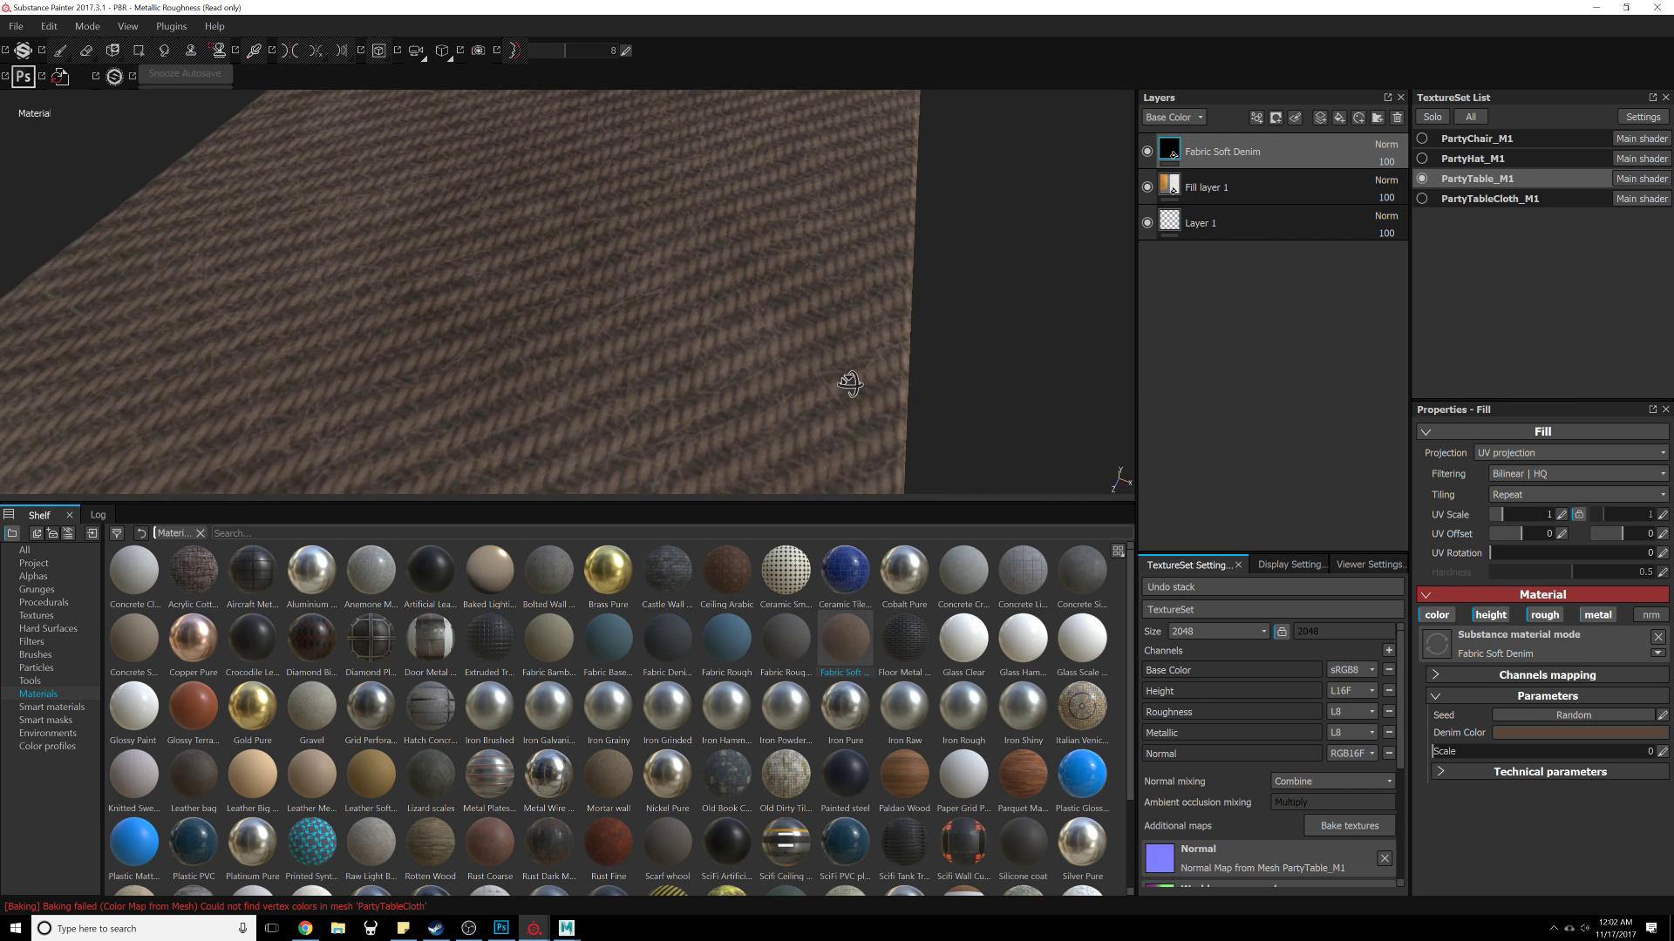
# Step: Set the Fabric Soft Denim layer's UV scale to 6
pyautogui.keyDown('alt'); pyautogui.moveTo(850, 384); pyautogui.dragTo(872, 404); pyautogui.keyUp('alt')
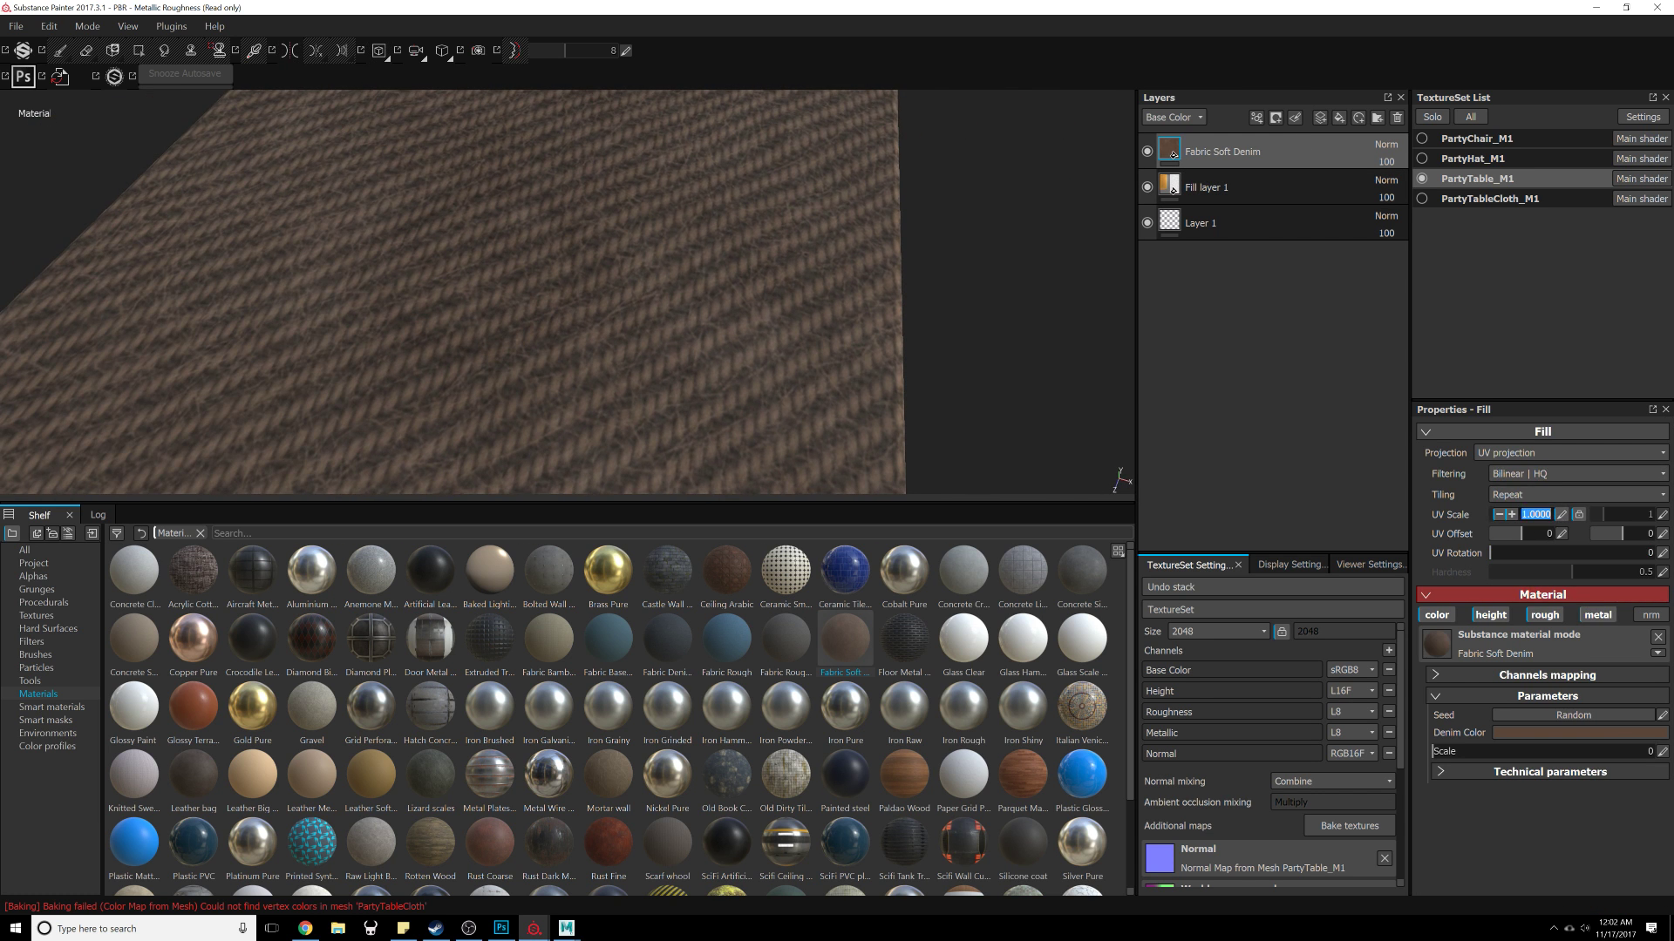
pyautogui.write('6')
pyautogui.press('Return')
# Step: Disable the color channel of the Fabric Soft Denim layer
pyautogui.keyDown('alt'); pyautogui.moveTo(970, 393); pyautogui.dragTo(642, 264); pyautogui.keyUp('alt')
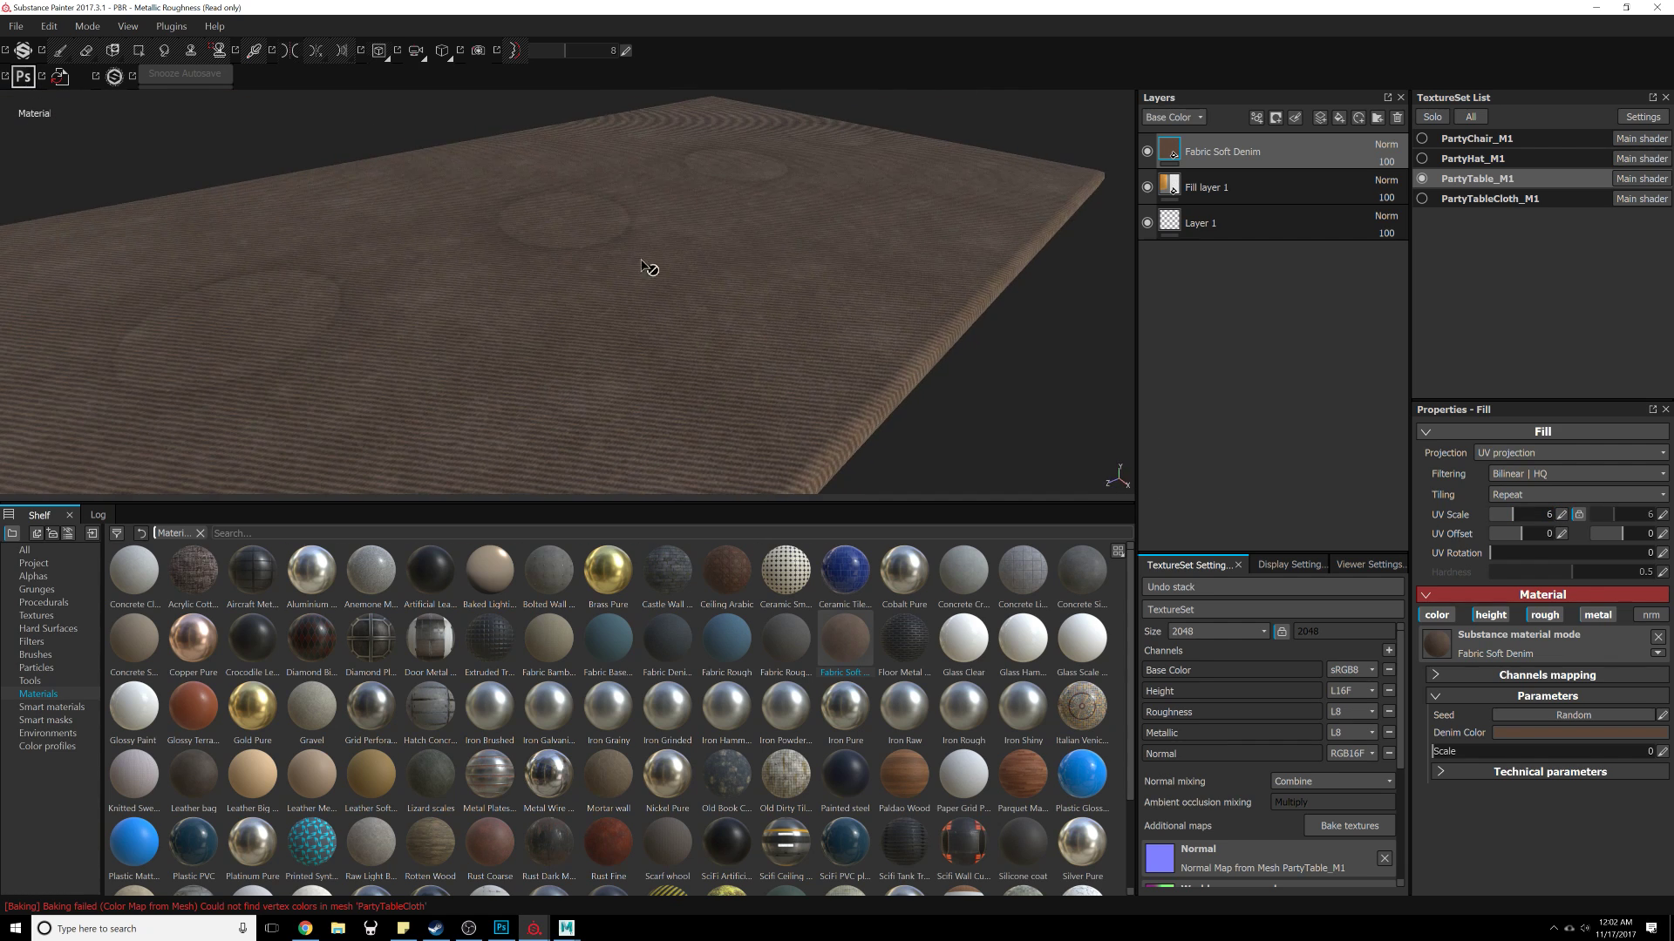
pyautogui.click(1437, 615)
# Step: Switch the Fabric Soft Denim layer's projection to Tri-planar projection
pyautogui.keyDown('alt'); pyautogui.moveTo(878, 411); pyautogui.dragTo(1278, 396); pyautogui.keyUp('alt')
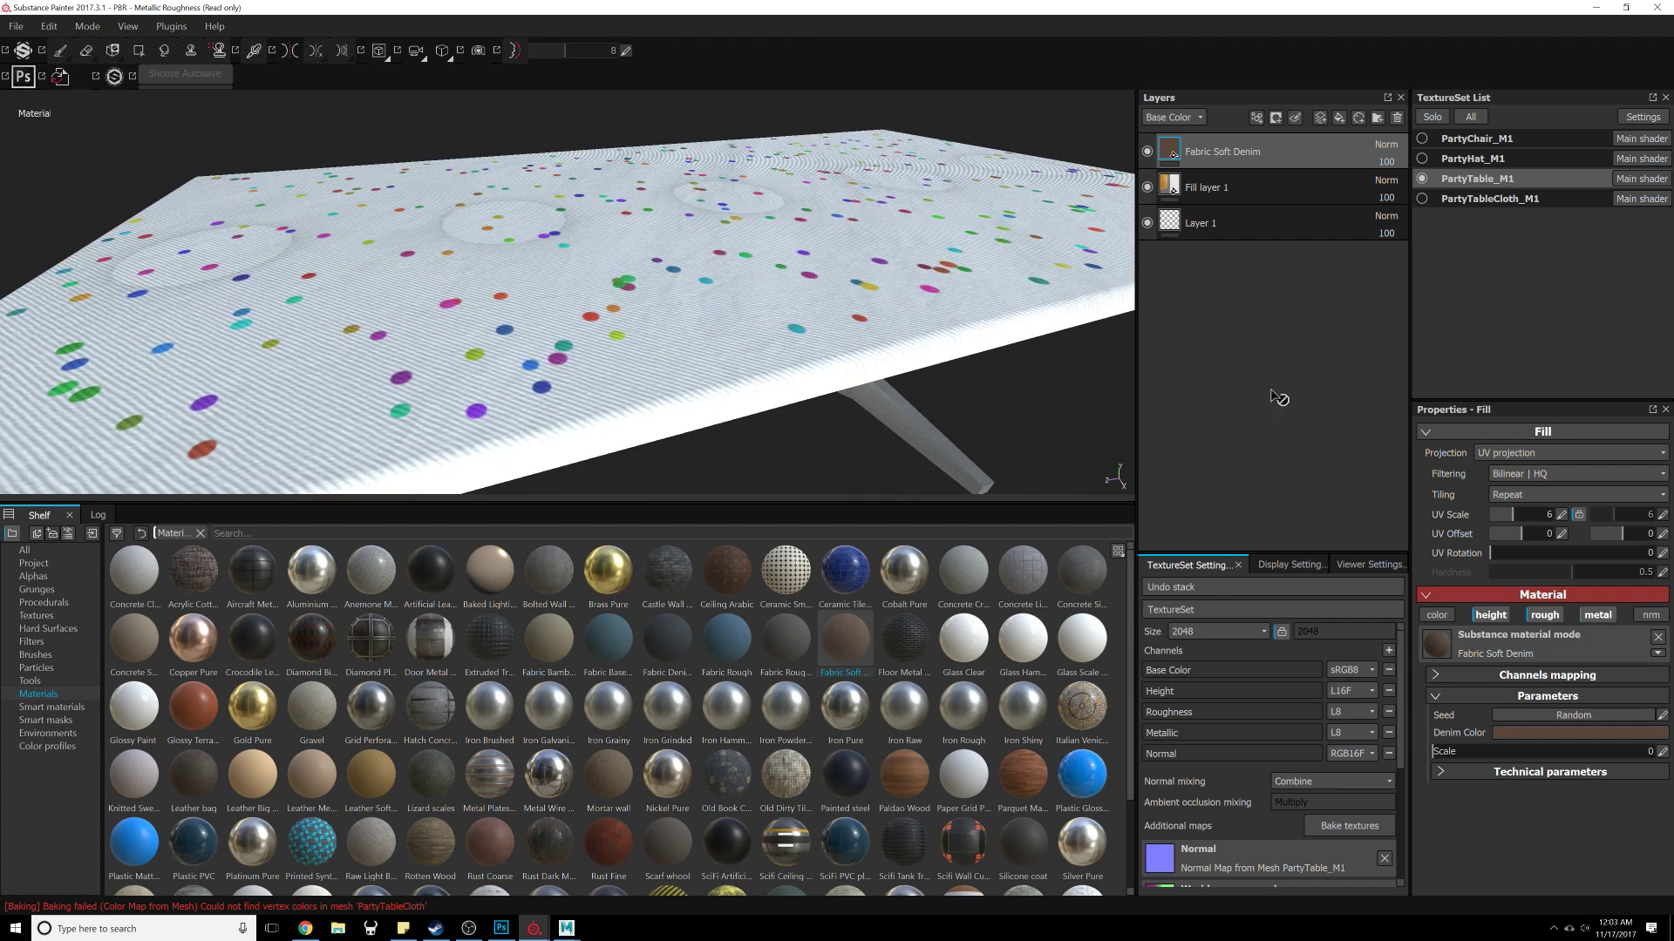
pyautogui.click(1546, 453)
pyautogui.click(1534, 484)
pyautogui.keyDown('alt'); pyautogui.moveTo(871, 287); pyautogui.dragTo(683, 441); pyautogui.keyUp('alt')
pyautogui.keyDown('alt'); pyautogui.moveTo(683, 441); pyautogui.dragTo(807, 269, button='right'); pyautogui.keyUp('alt')
pyautogui.keyDown('alt'); pyautogui.moveTo(808, 269); pyautogui.dragTo(358, 363); pyautogui.keyUp('alt')
pyautogui.keyDown('alt'); pyautogui.moveTo(358, 363); pyautogui.dragTo(747, 344, button='right'); pyautogui.keyUp('alt')
pyautogui.keyDown('alt'); pyautogui.moveTo(747, 344); pyautogui.dragTo(686, 302); pyautogui.keyUp('alt')
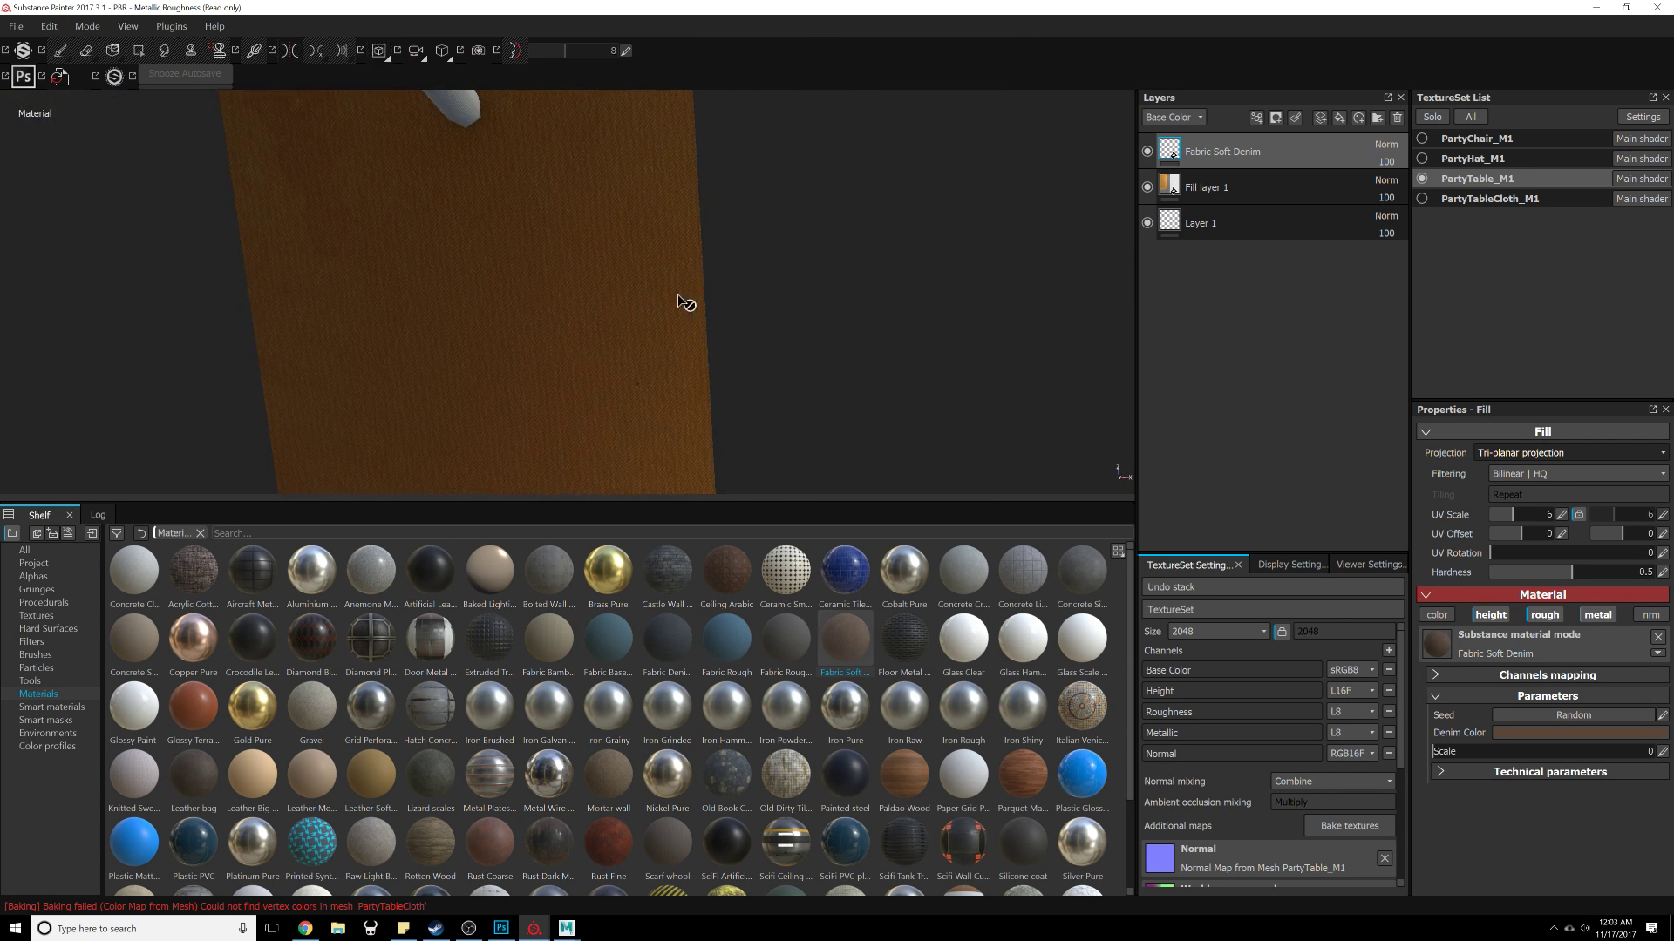
# Step: Try adding a black mask to the Fabric Soft Denim layer and undo it
pyautogui.keyDown('alt'); pyautogui.moveTo(1014, 209); pyautogui.dragTo(941, 386); pyautogui.keyUp('alt')
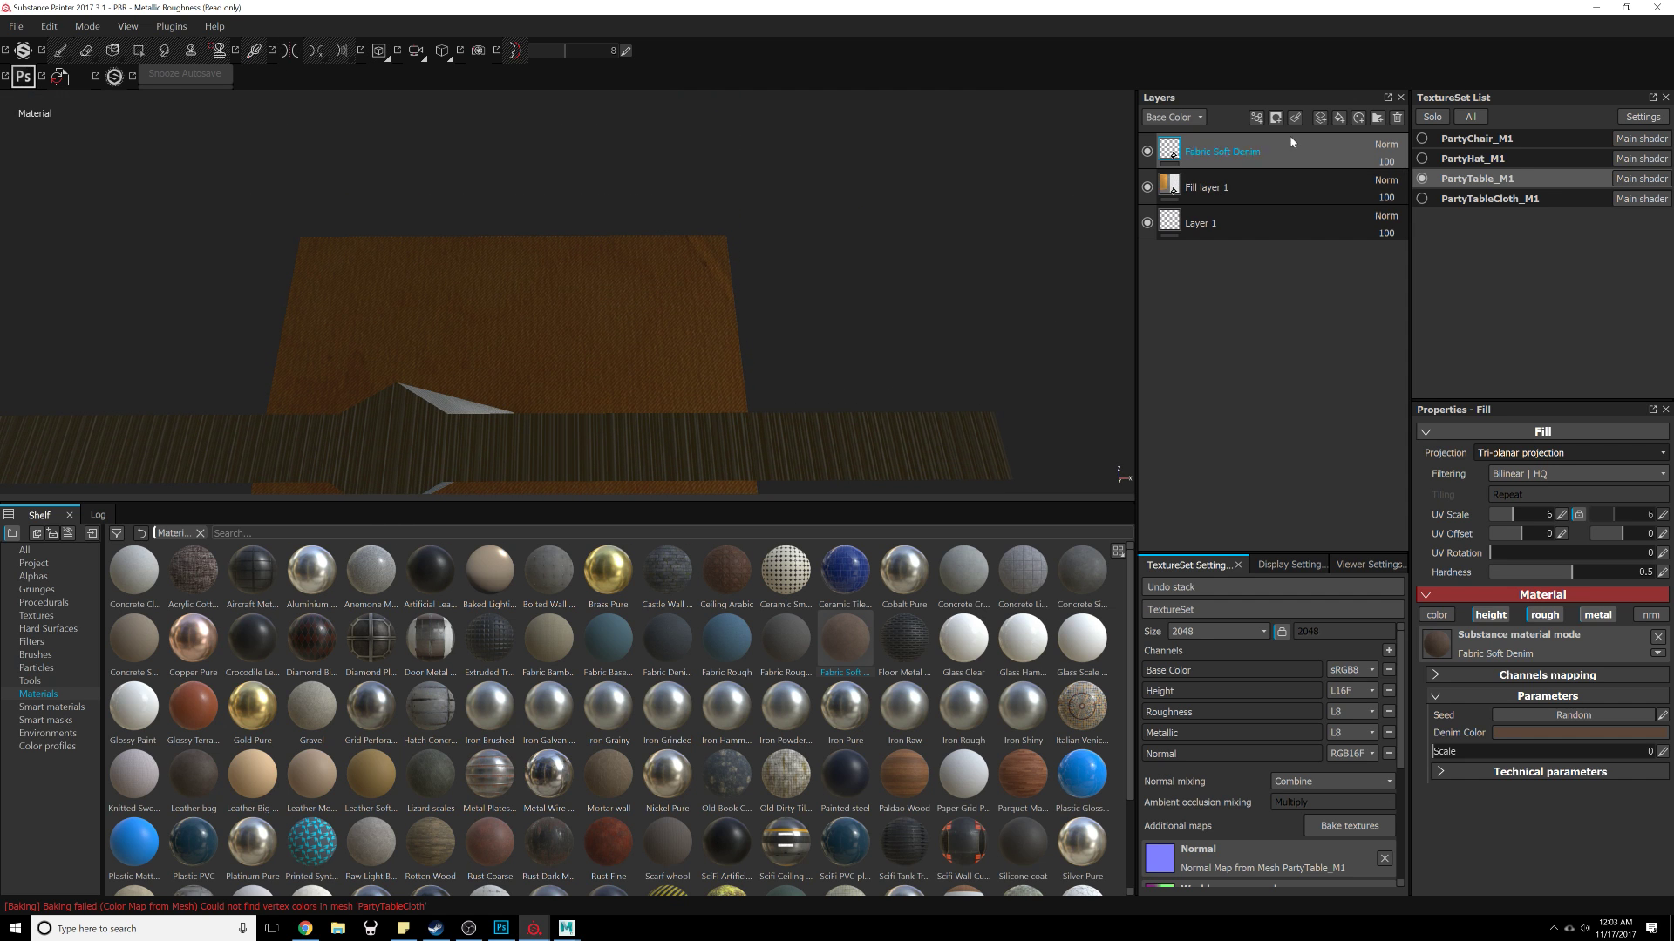
pyautogui.click(1277, 118)
pyautogui.click(1316, 154)
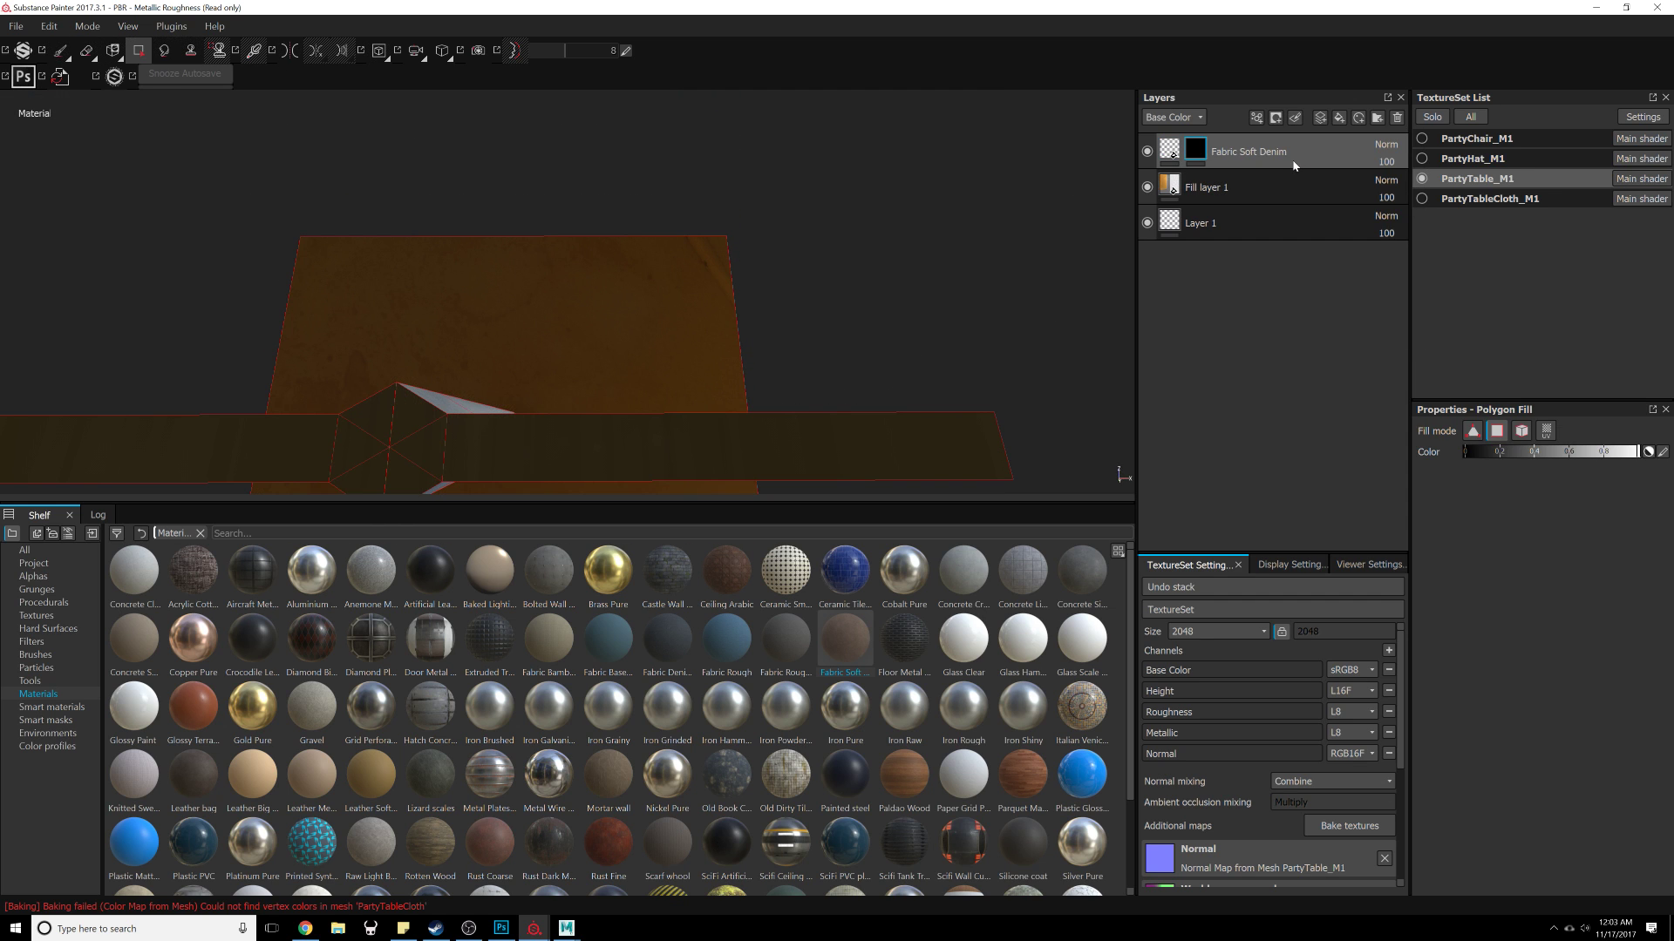
pyautogui.hotkey('ctrl', 'z')
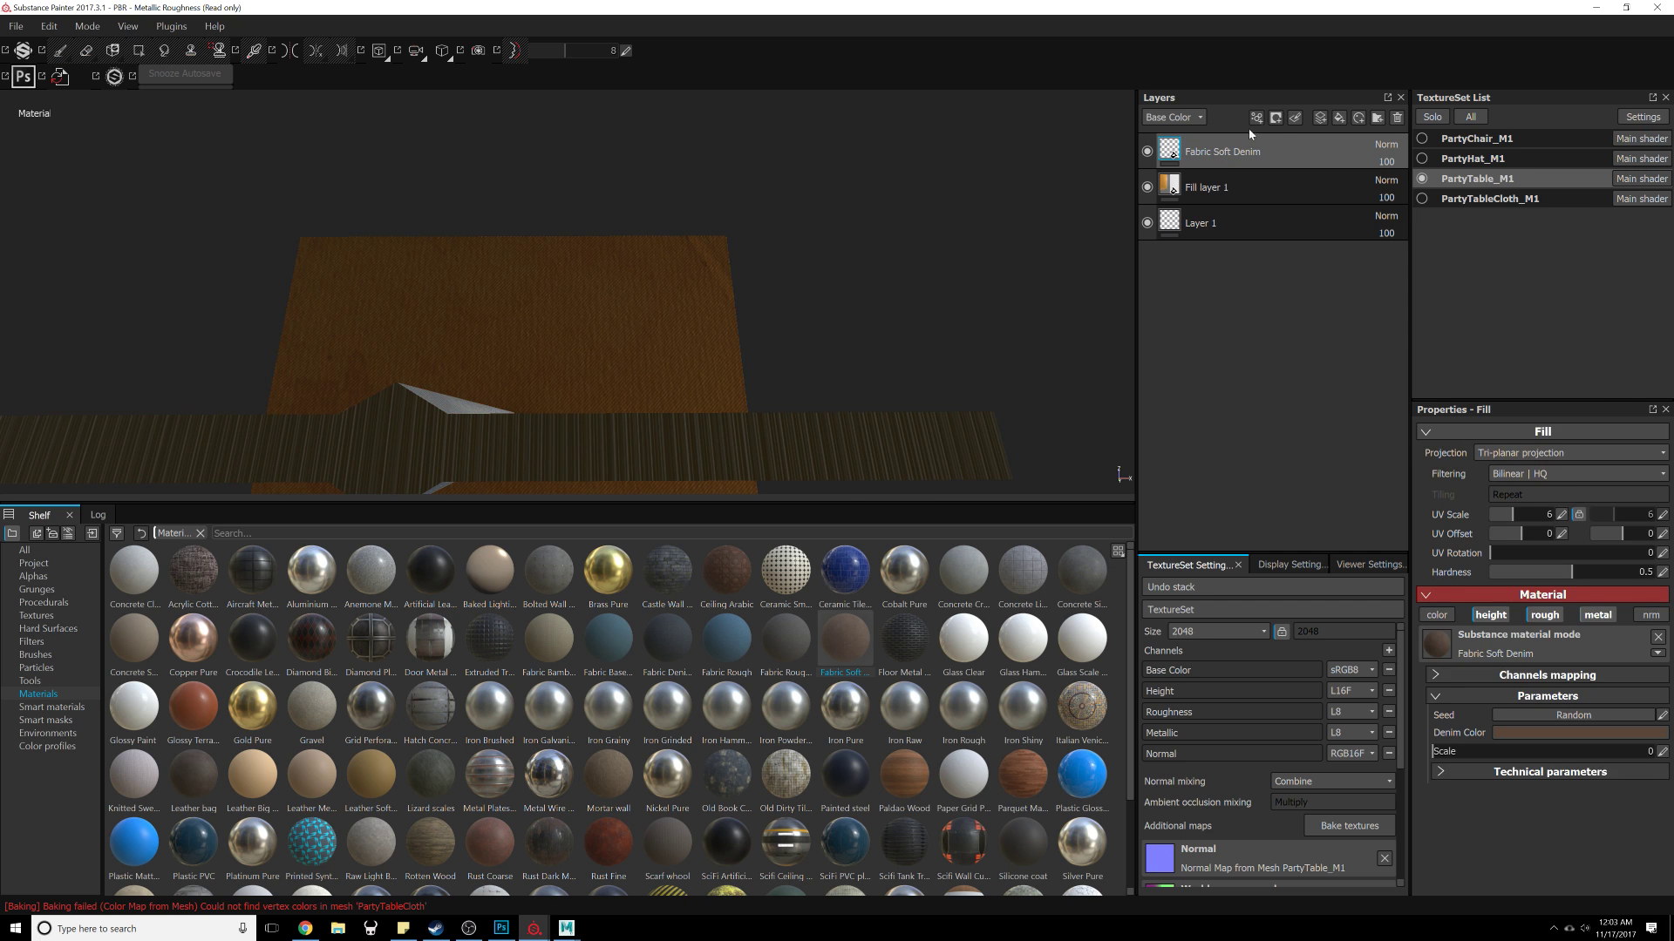
# Step: Add a white mask to the Fabric Soft Denim layer and activate Polygon Fill on it
pyautogui.click(1278, 118)
pyautogui.click(1286, 138)
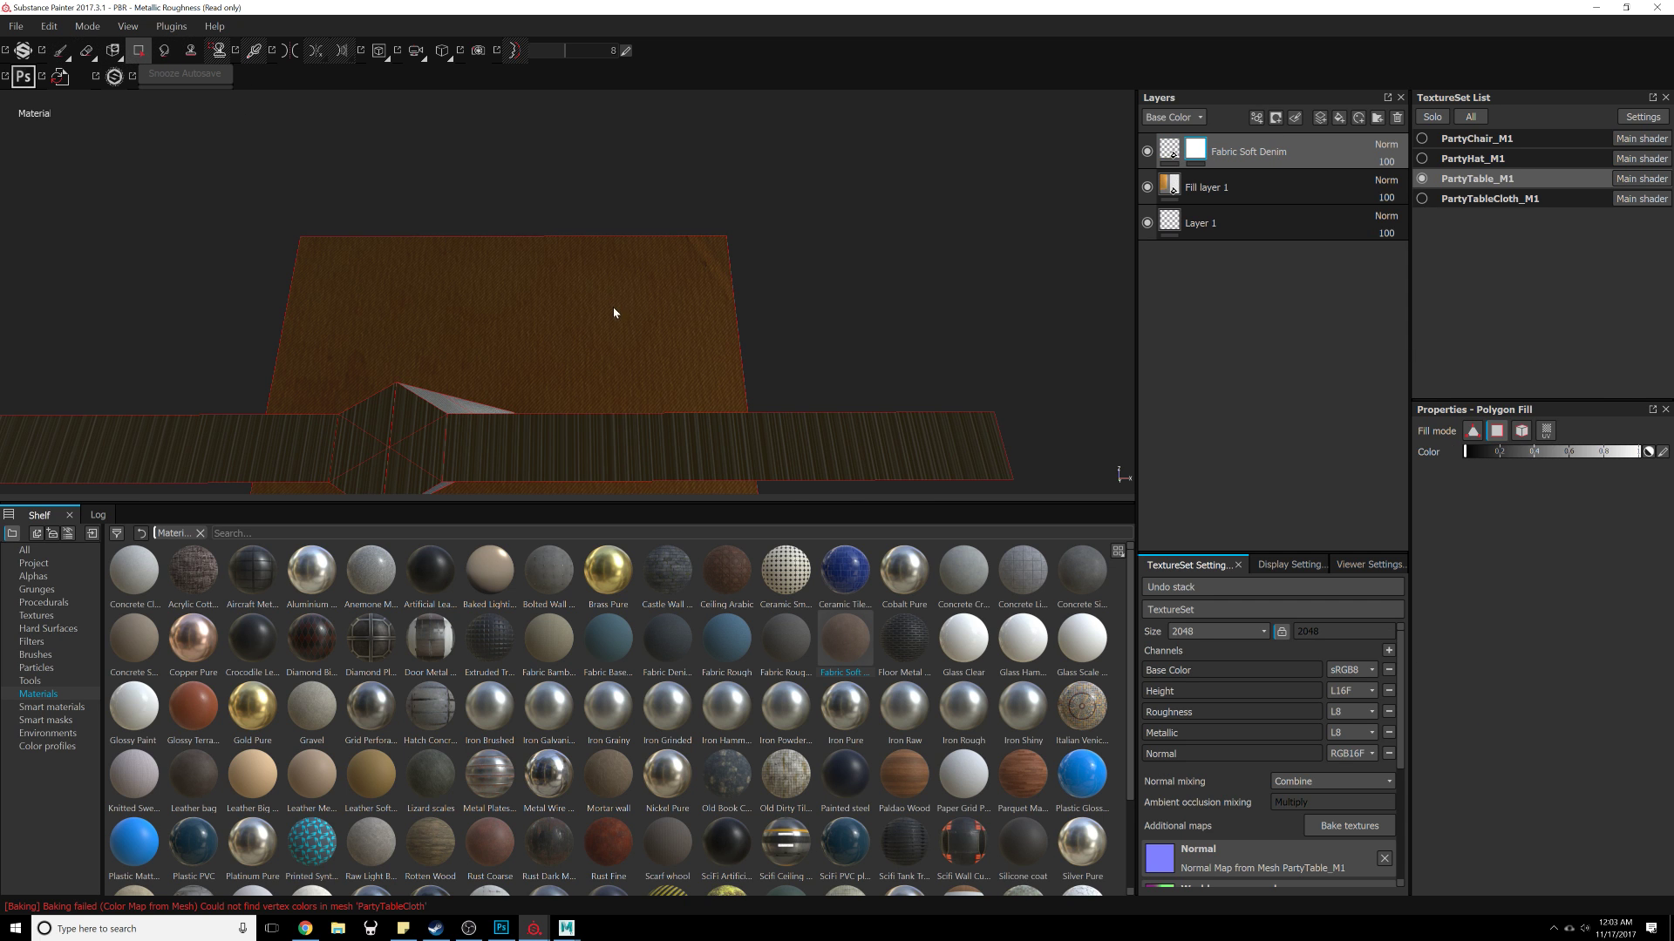
pyautogui.keyDown('alt'); pyautogui.moveTo(614, 312); pyautogui.dragTo(856, 206); pyautogui.keyUp('alt')
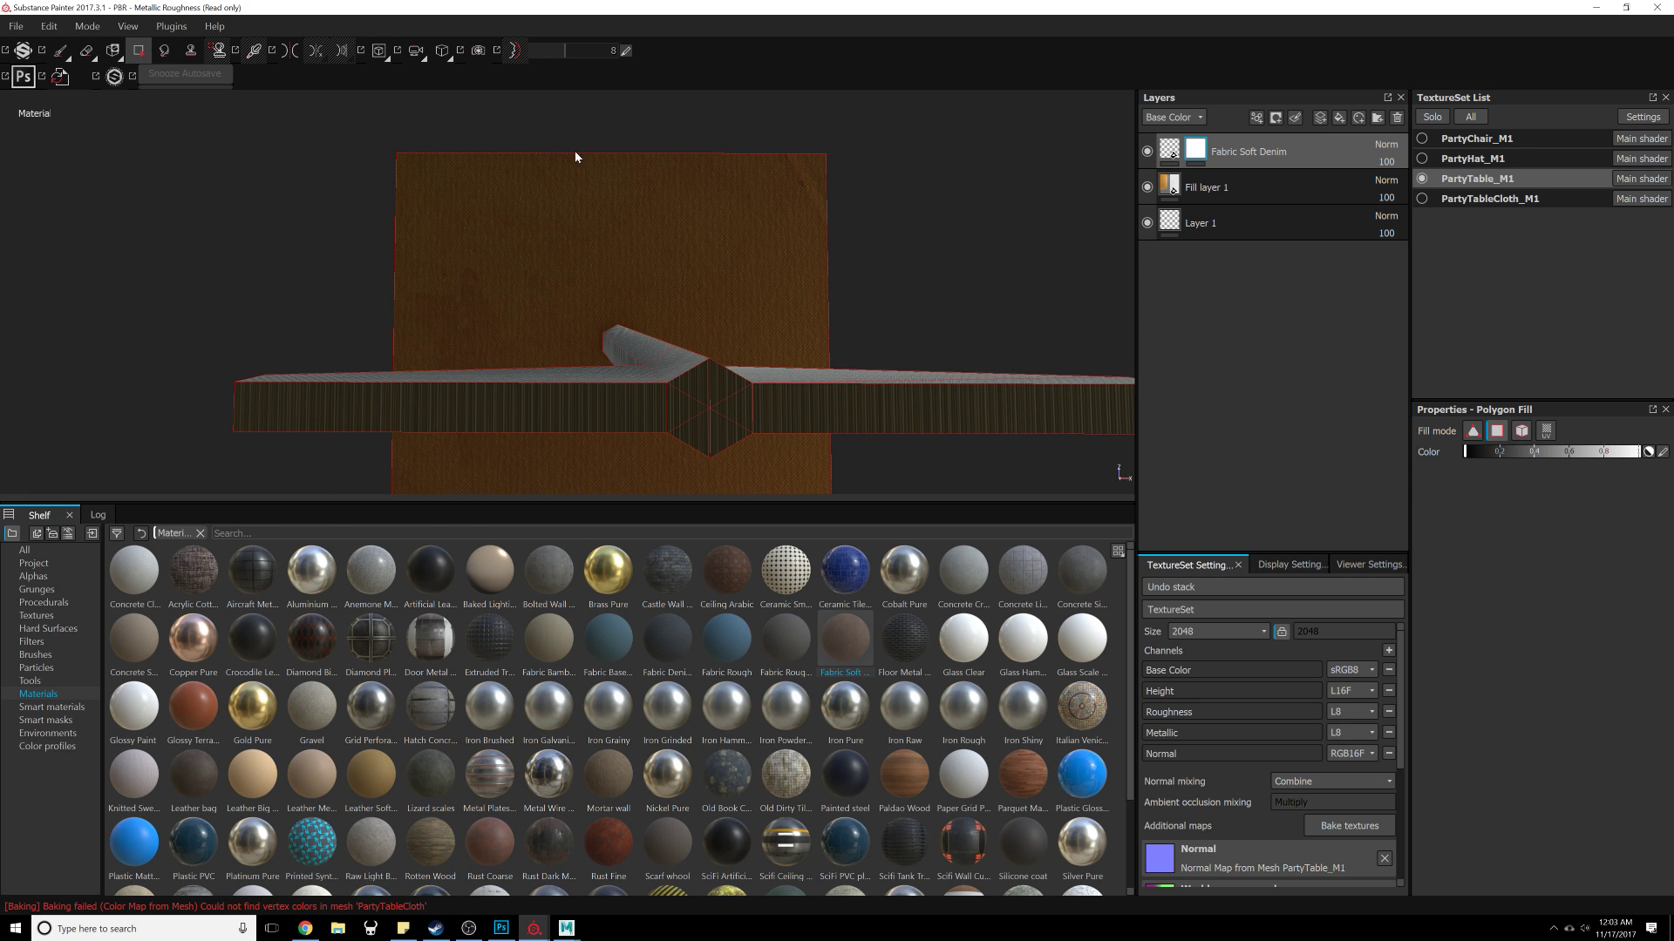
pyautogui.keyDown('alt'); pyautogui.moveTo(626, 416); pyautogui.dragTo(343, 425); pyautogui.keyUp('alt')
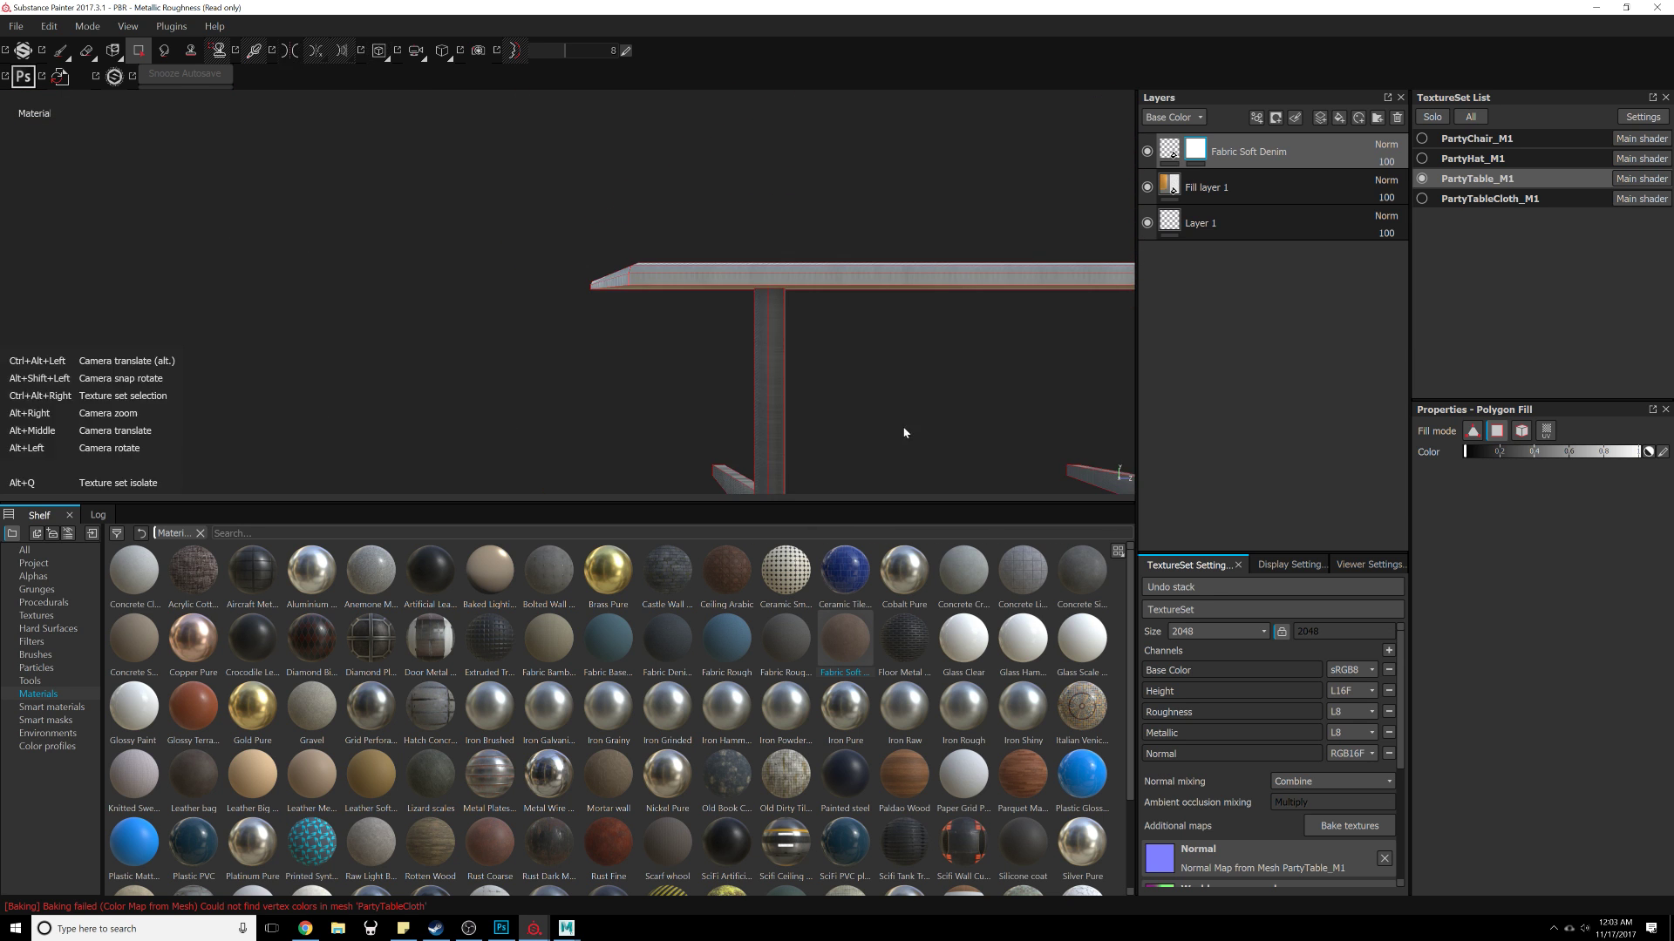
# Step: Examine the table legs and tabletop underside with the masked denim layer
pyautogui.keyDown('alt'); pyautogui.moveTo(903, 432); pyautogui.dragTo(855, 351); pyautogui.keyUp('alt')
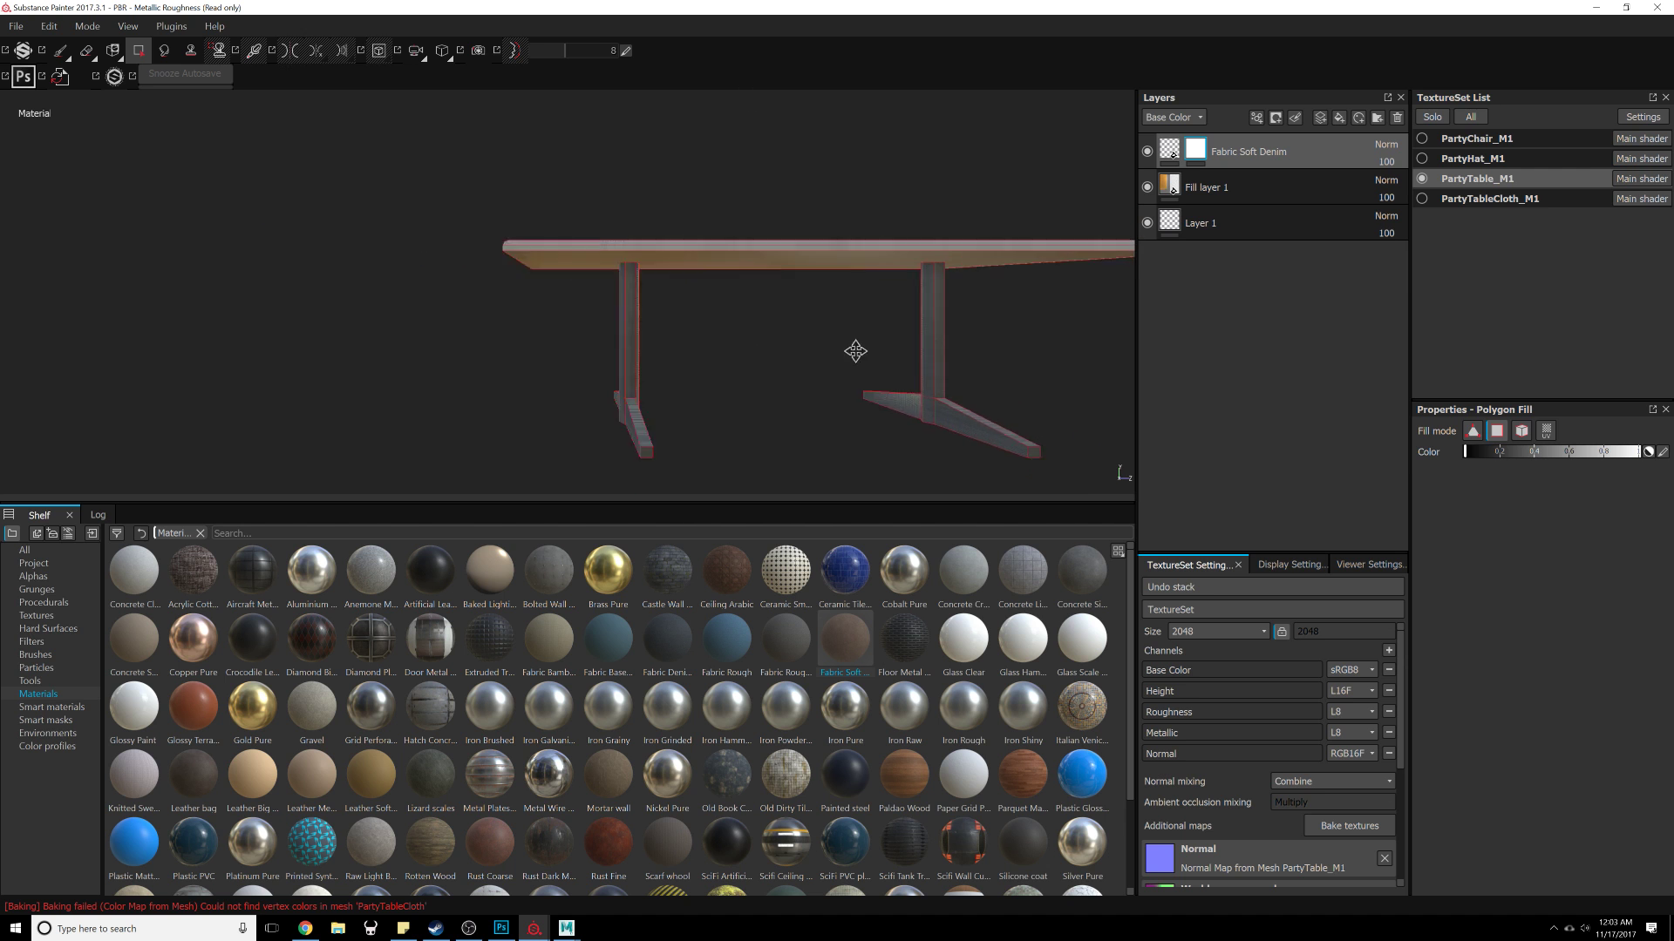
pyautogui.keyDown('alt'); pyautogui.moveTo(855, 352); pyautogui.dragTo(488, 305, button='middle'); pyautogui.keyUp('alt')
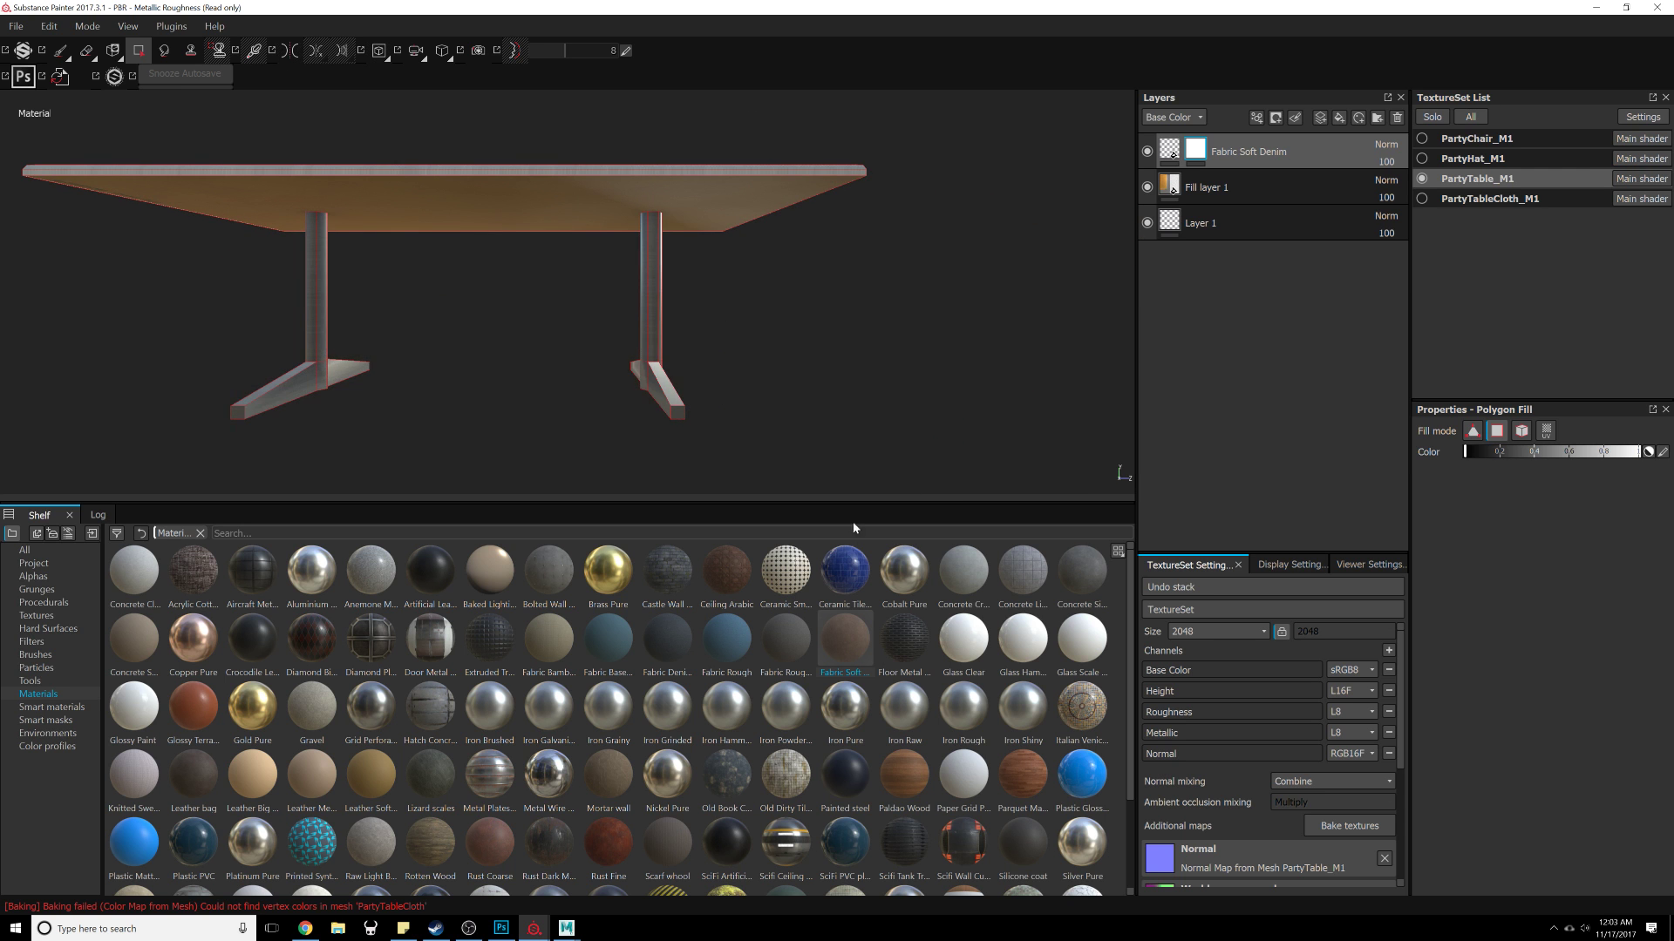
pyautogui.keyDown('alt'); pyautogui.moveTo(842, 356); pyautogui.dragTo(441, 351); pyautogui.keyUp('alt')
pyautogui.keyDown('alt'); pyautogui.moveTo(441, 351); pyautogui.dragTo(594, 358, button='right'); pyautogui.keyUp('alt')
pyautogui.keyDown('alt'); pyautogui.moveTo(594, 358); pyautogui.dragTo(610, 377, button='middle'); pyautogui.keyUp('alt')
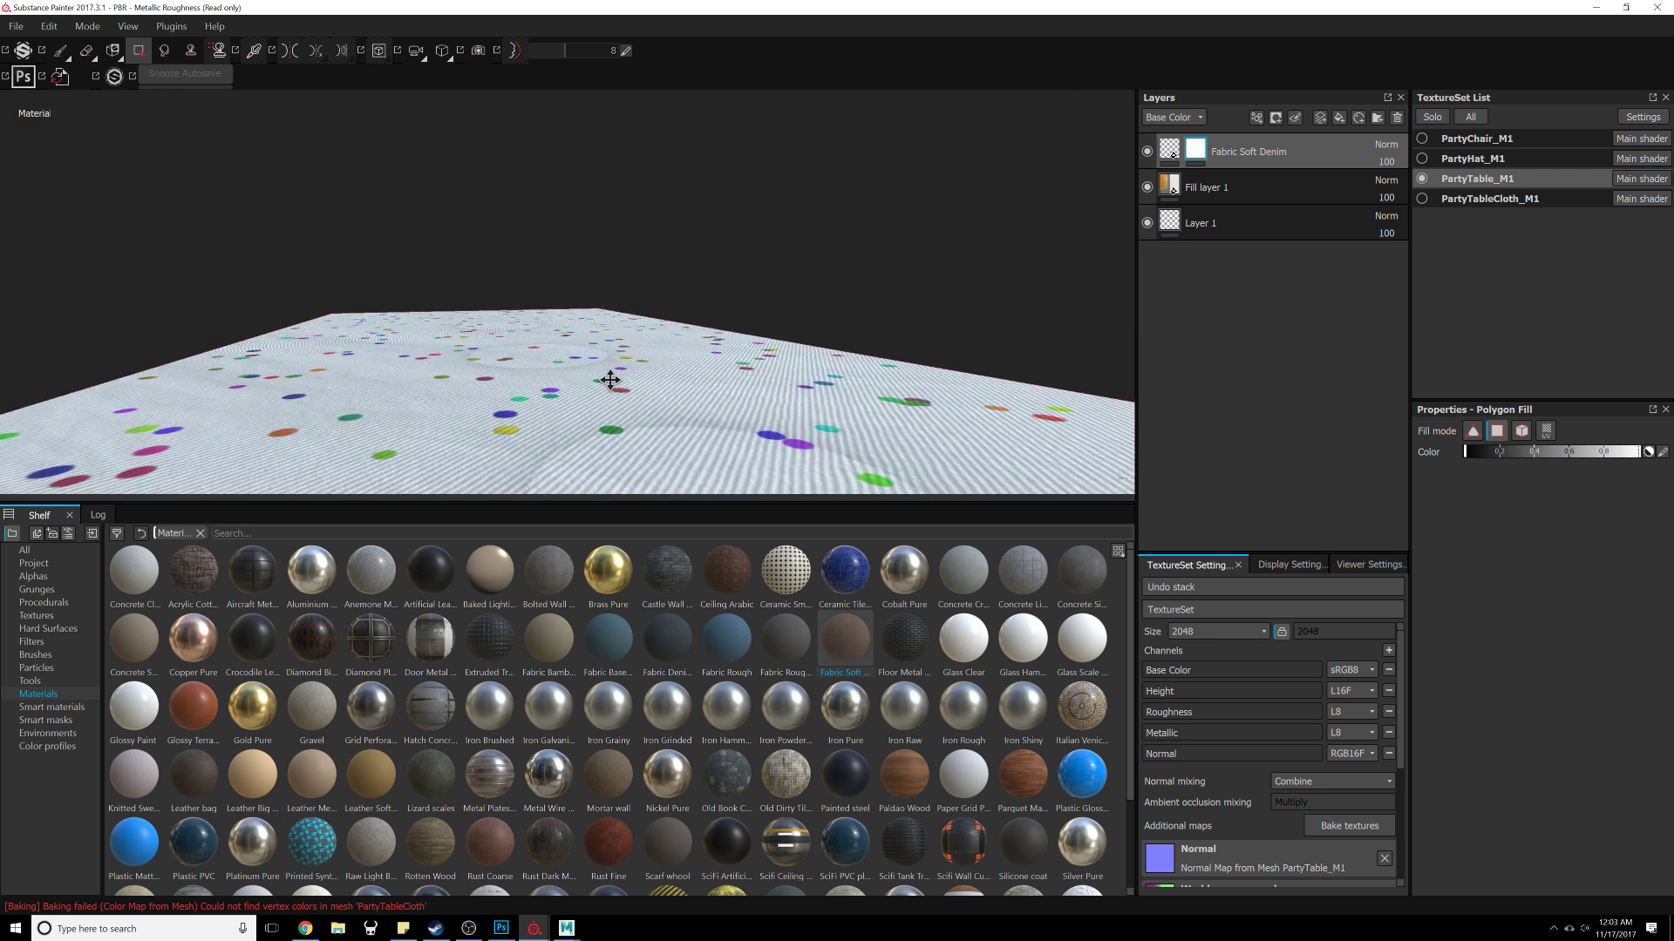
pyautogui.keyDown('alt'); pyautogui.moveTo(609, 377); pyautogui.dragTo(1090, 332); pyautogui.keyUp('alt')
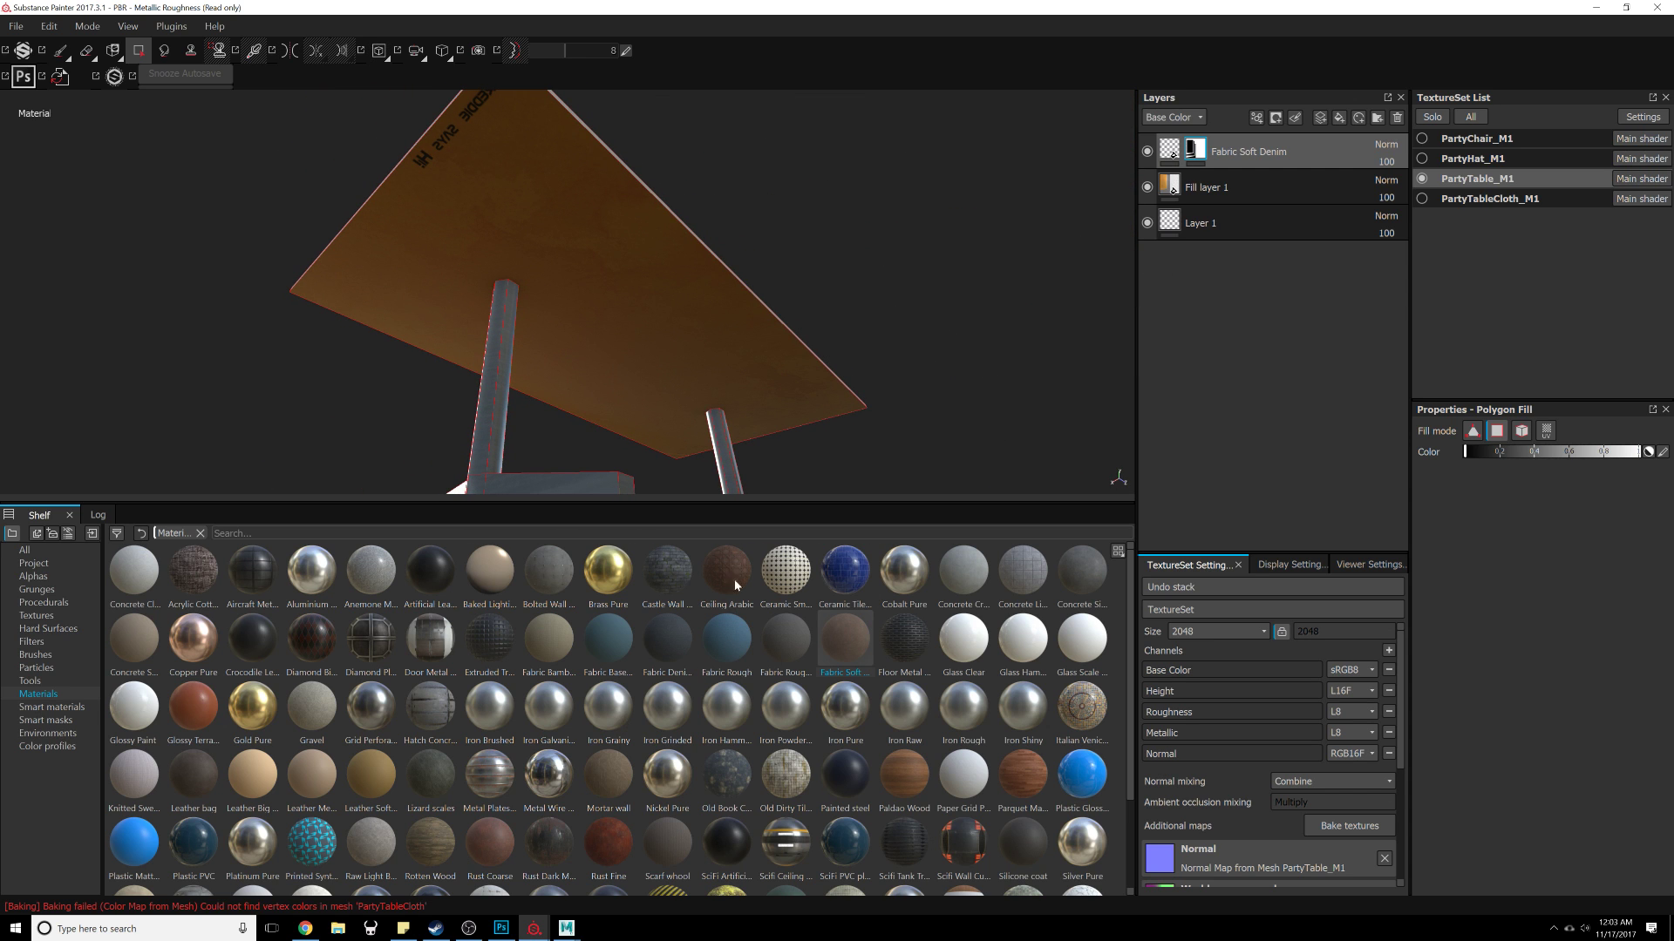
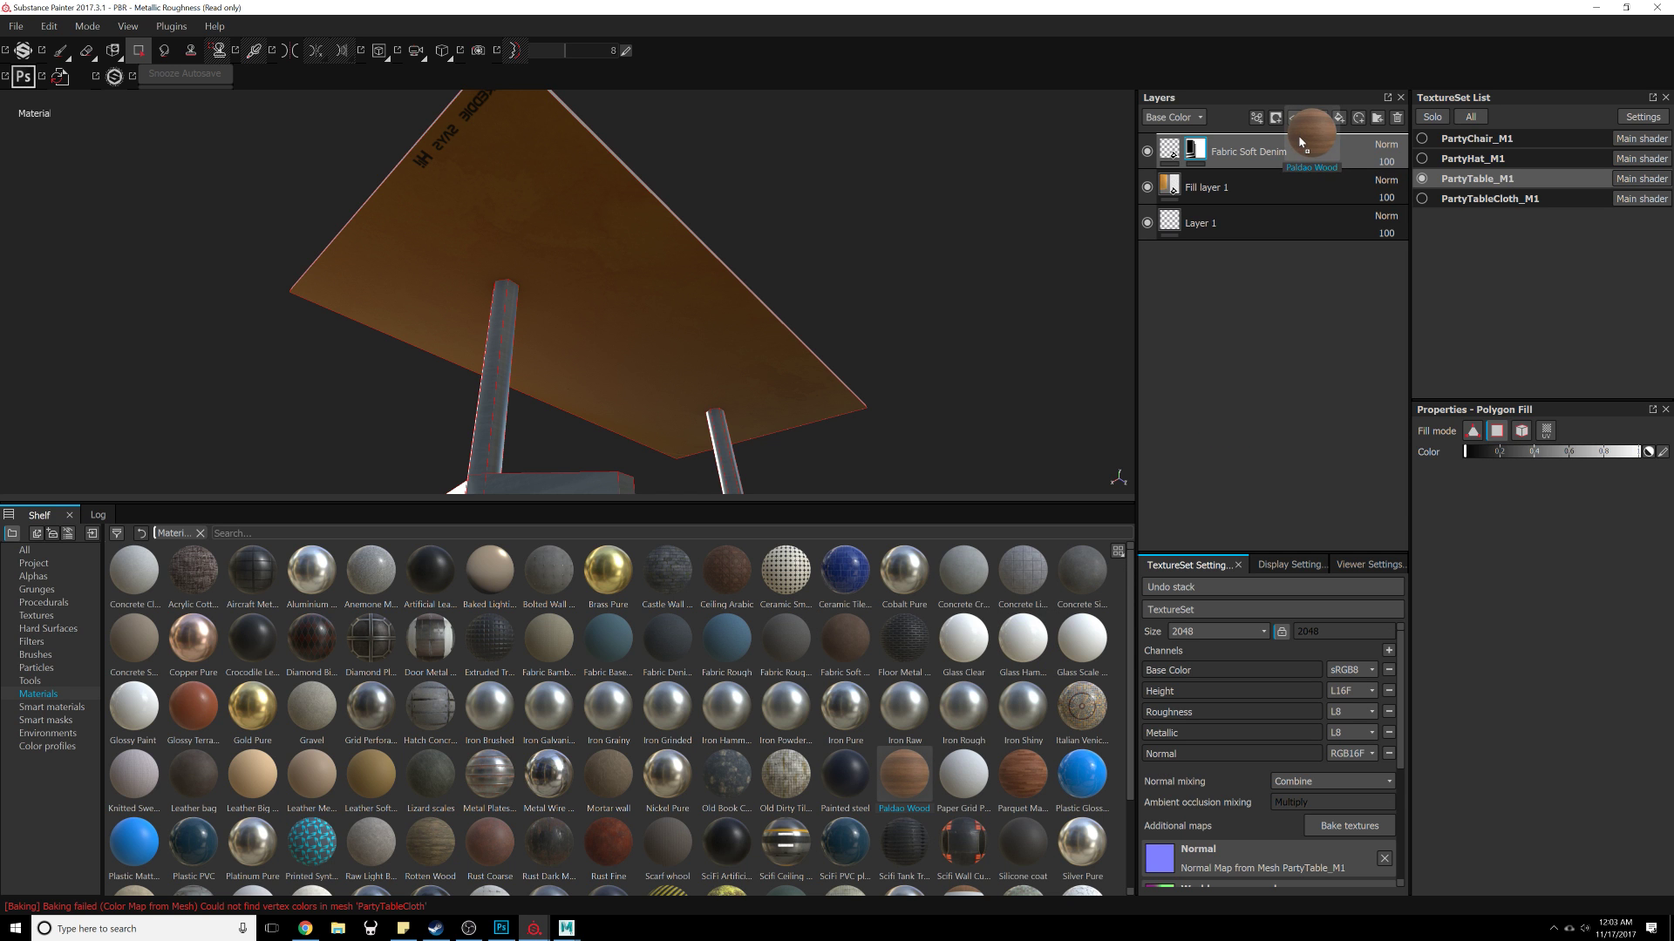
pyautogui.moveTo(1297, 137); pyautogui.dragTo(1297, 140)
pyautogui.keyDown('alt'); pyautogui.moveTo(683, 317); pyautogui.dragTo(1151, 257); pyautogui.keyUp('alt')
pyautogui.hotkey('ctrl', 'z')
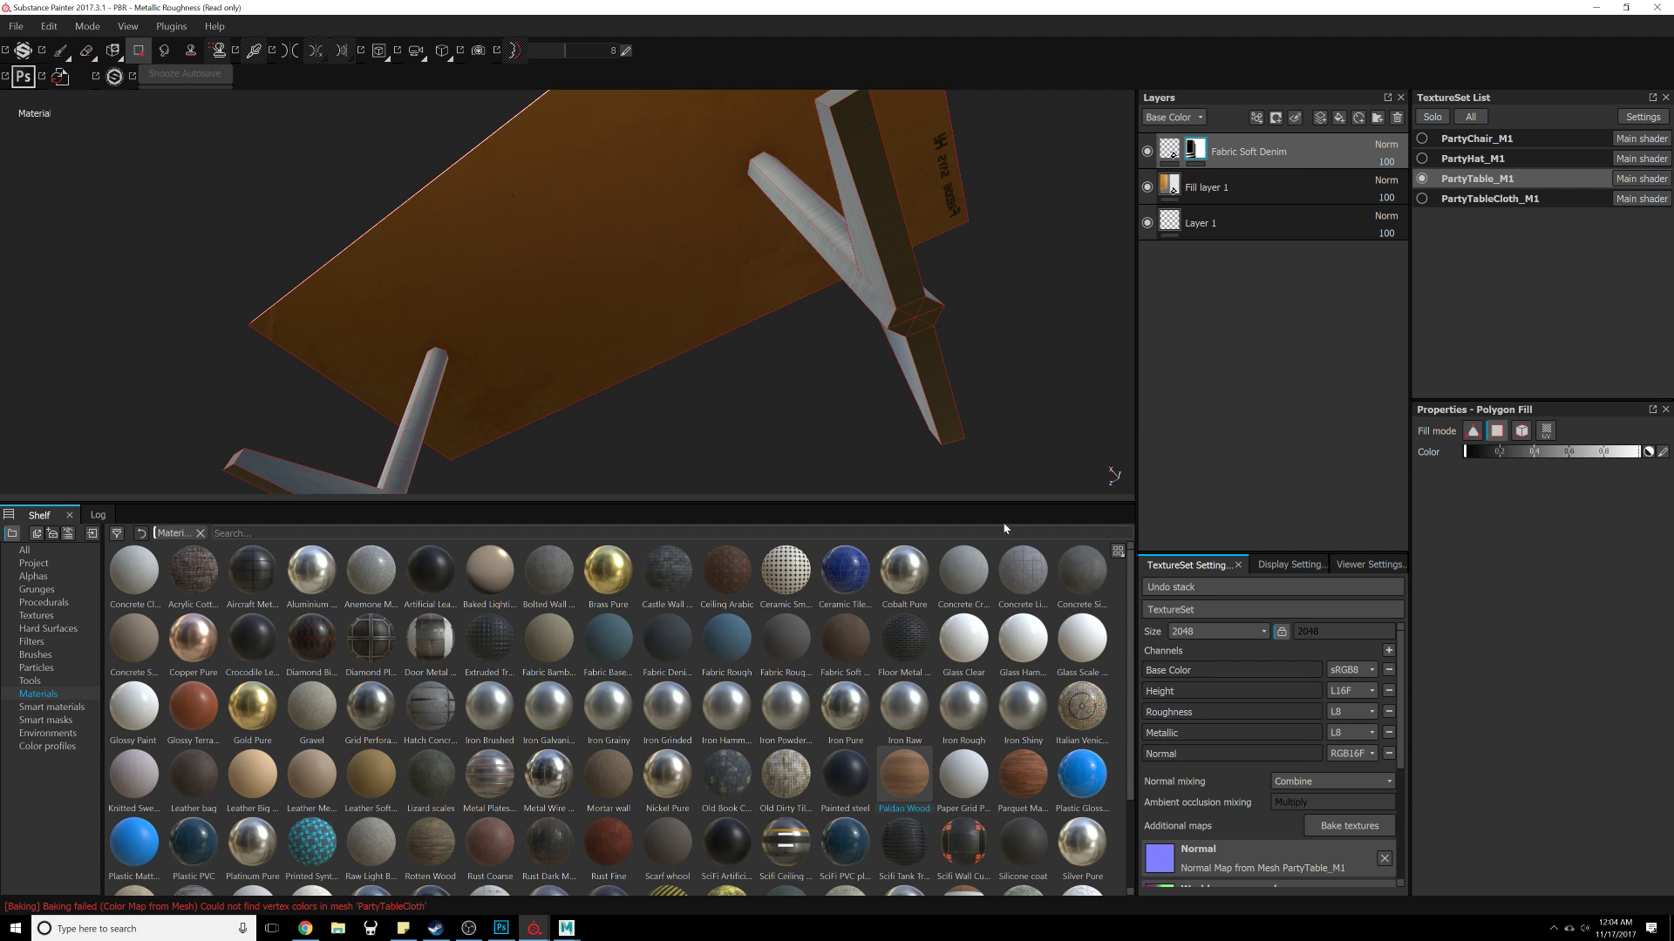
pyautogui.moveTo(1029, 805); pyautogui.dragTo(1077, 665)
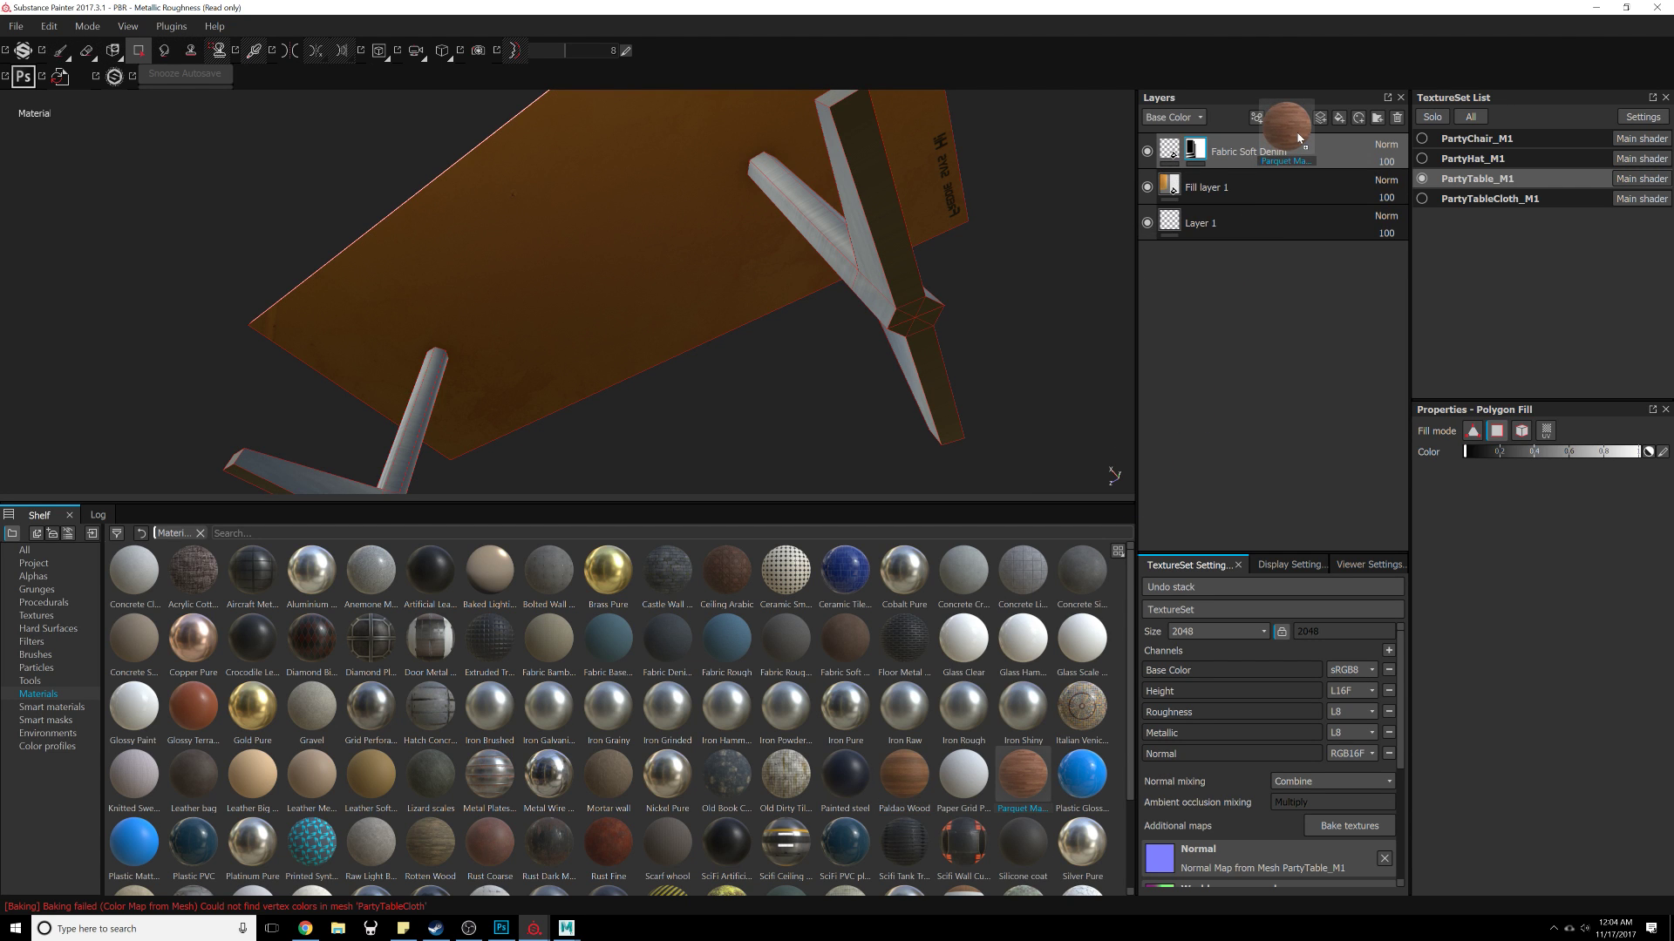
pyautogui.moveTo(1297, 137); pyautogui.dragTo(1296, 133)
pyautogui.press('Delete')
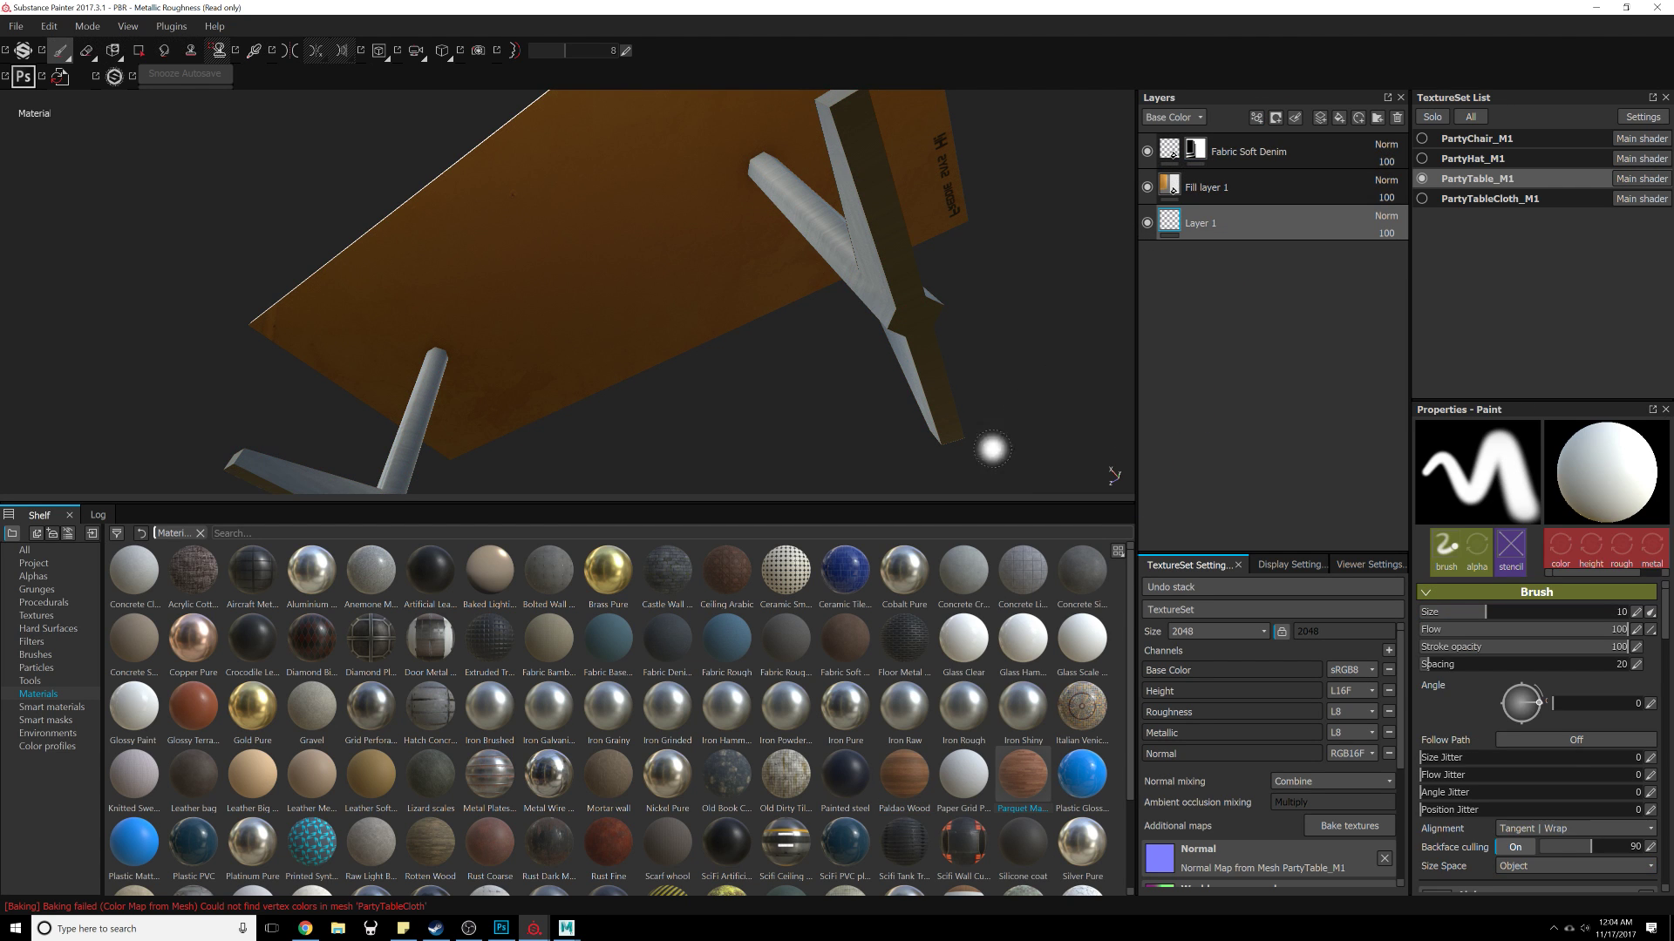
# Step: Add a Paldao Wood material layer above the Fabric Soft Denim layer on the table
pyautogui.scroll(-2, 761, 734)
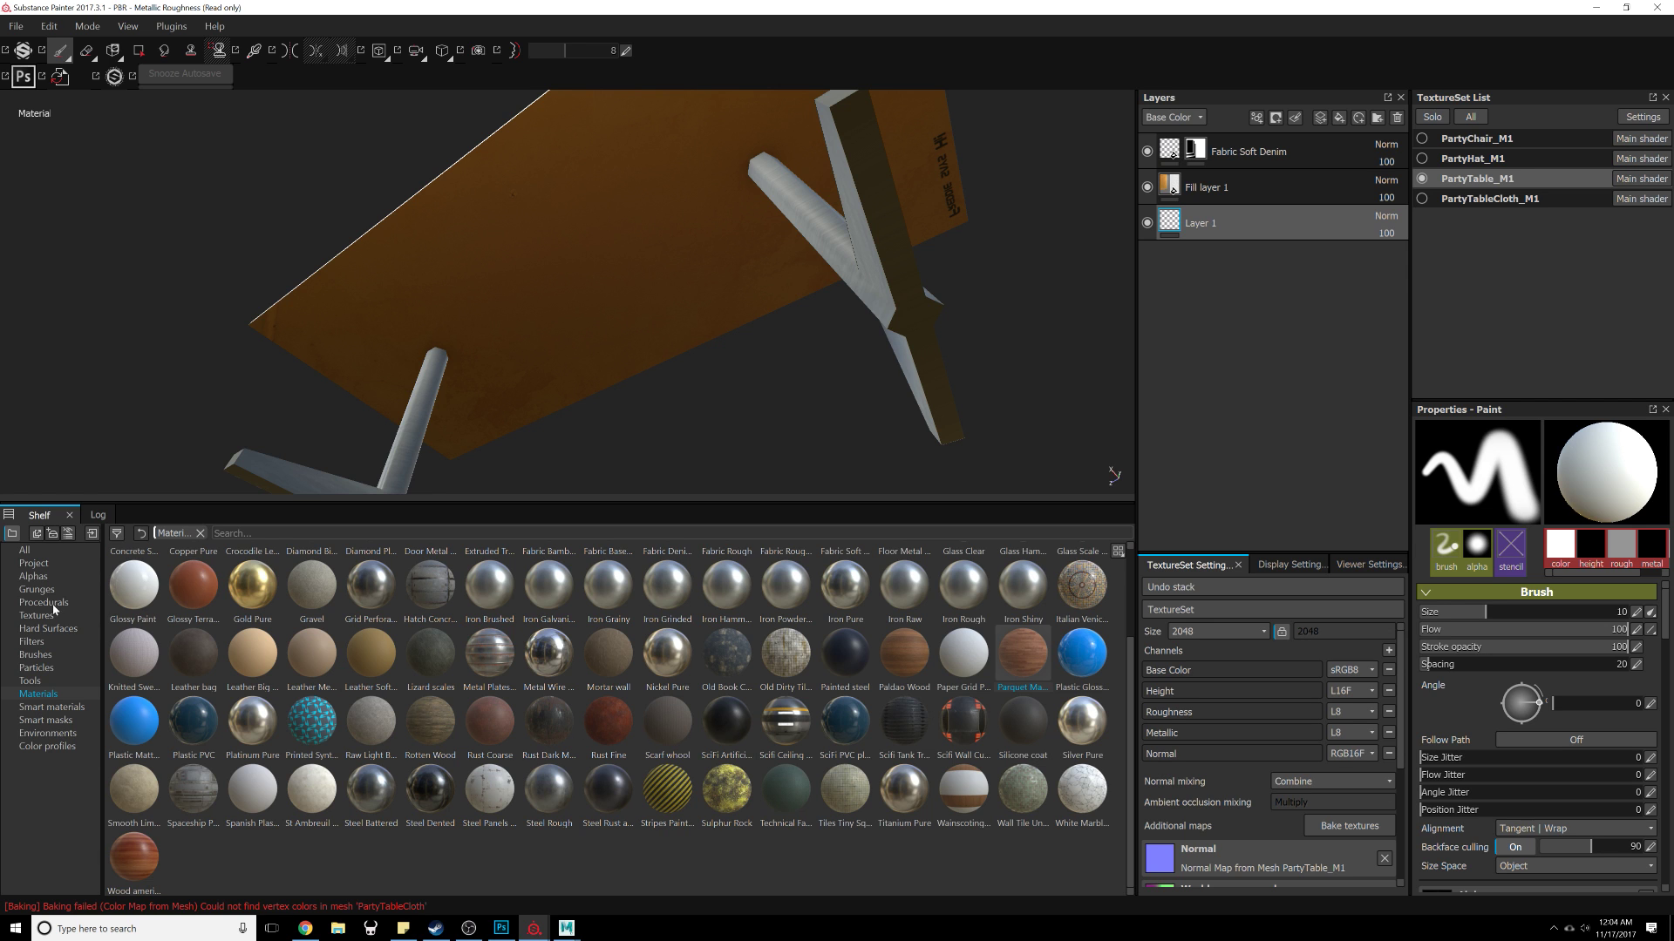
pyautogui.click(1142, 609)
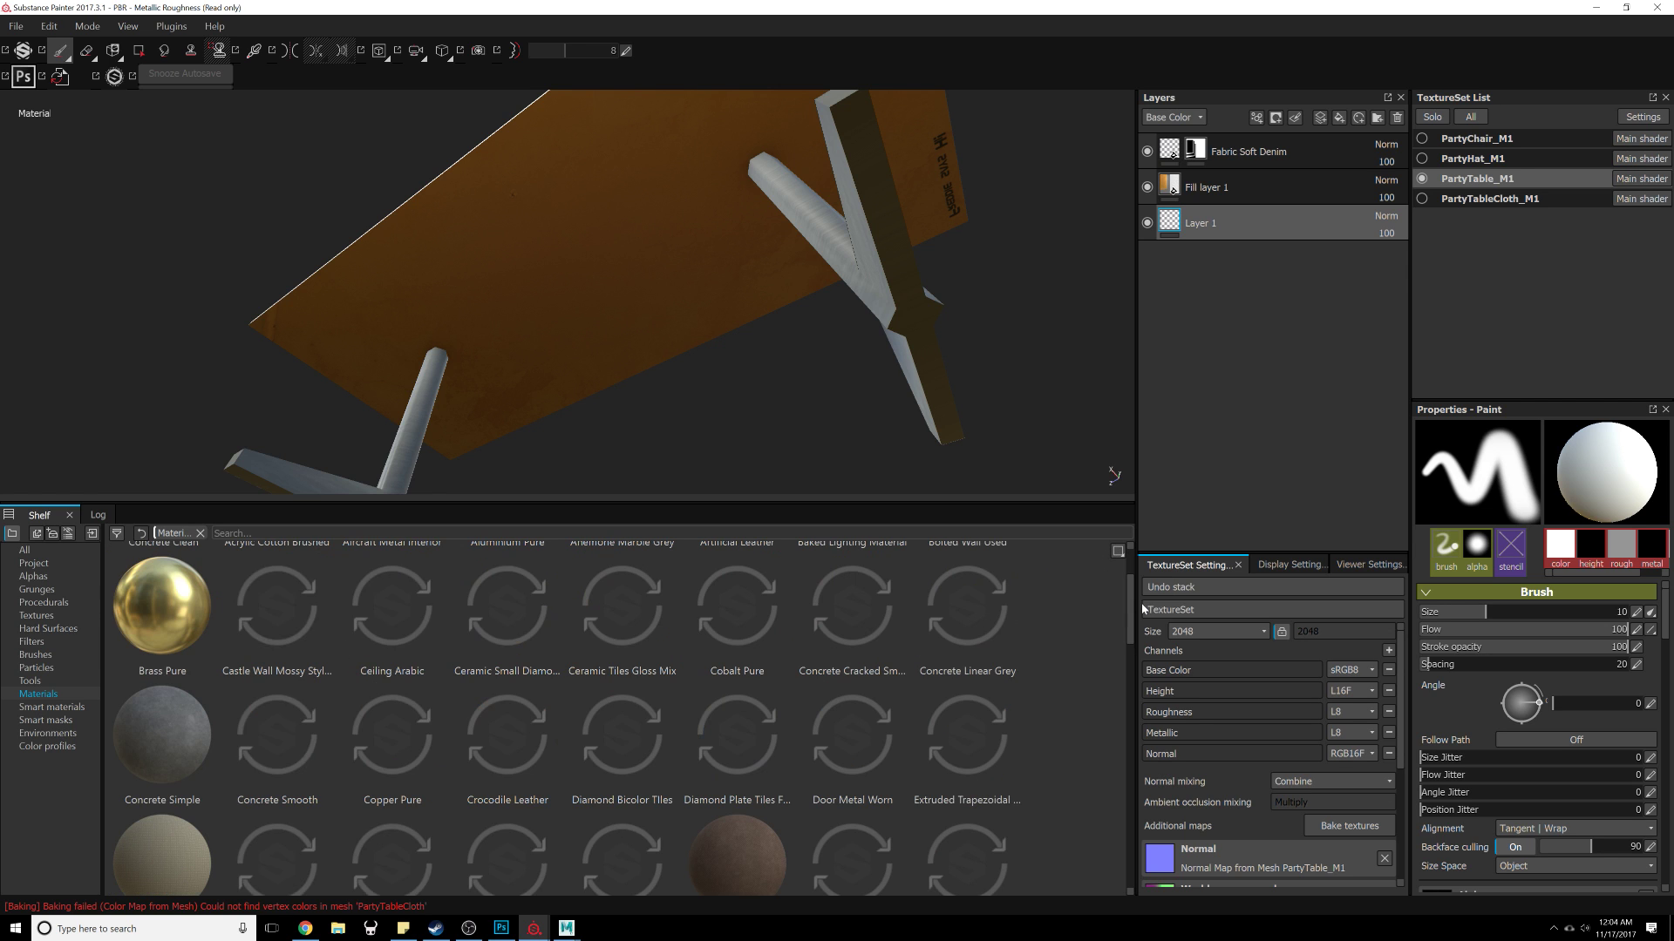
pyautogui.scroll(-10, 498, 677)
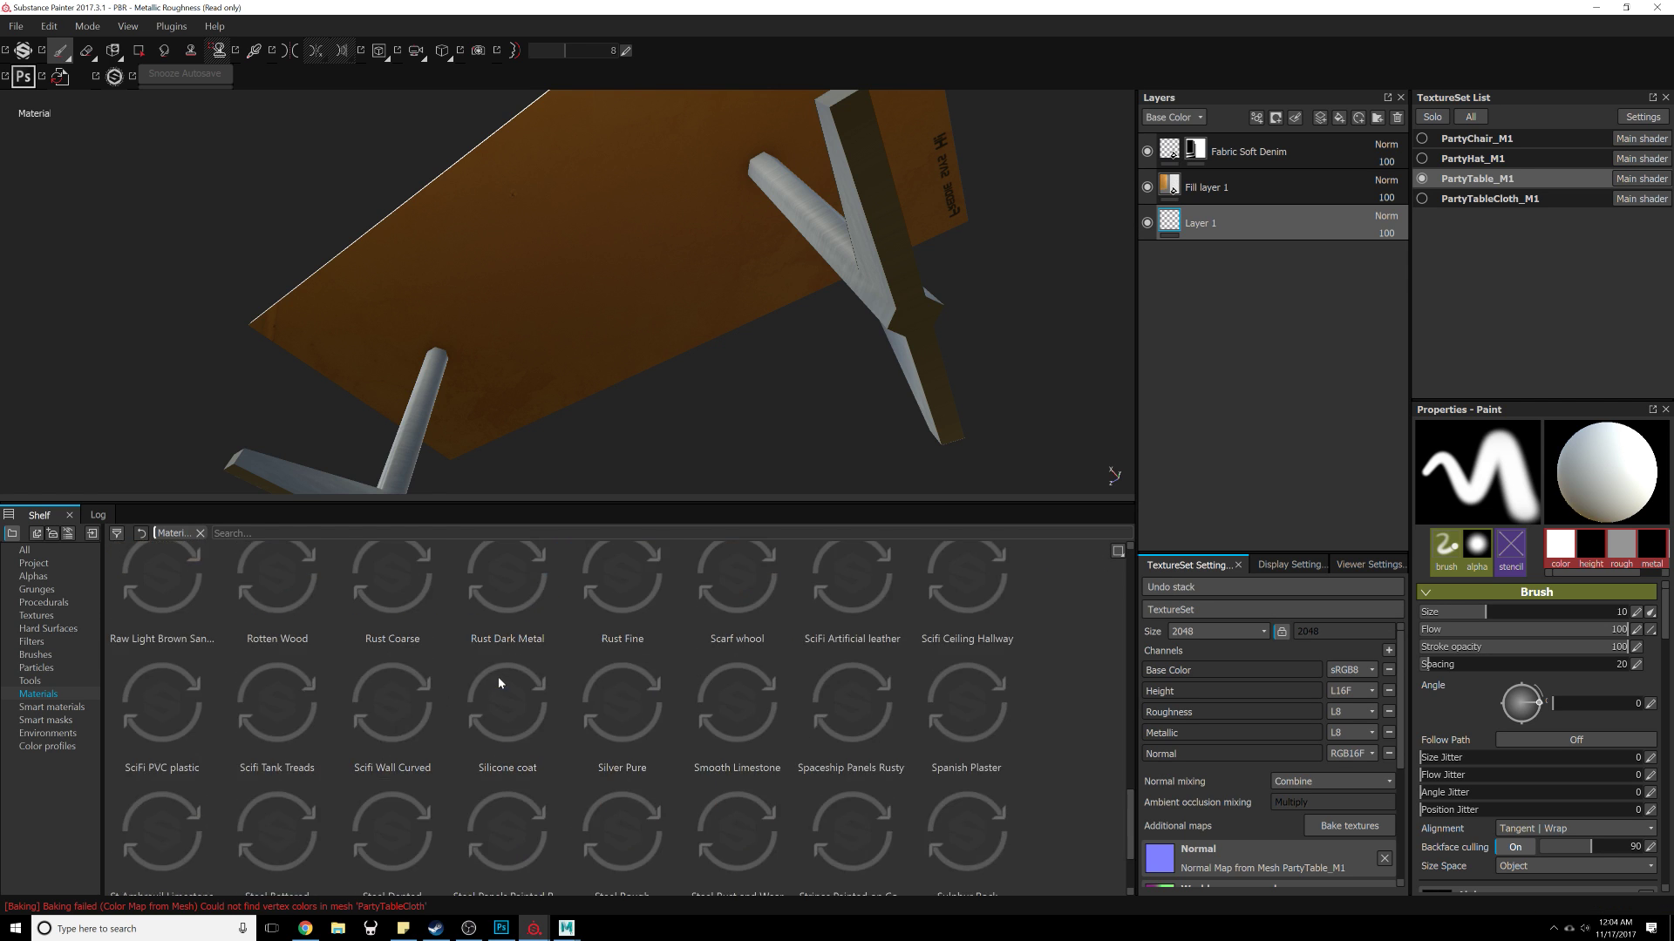
pyautogui.moveTo(746, 699)
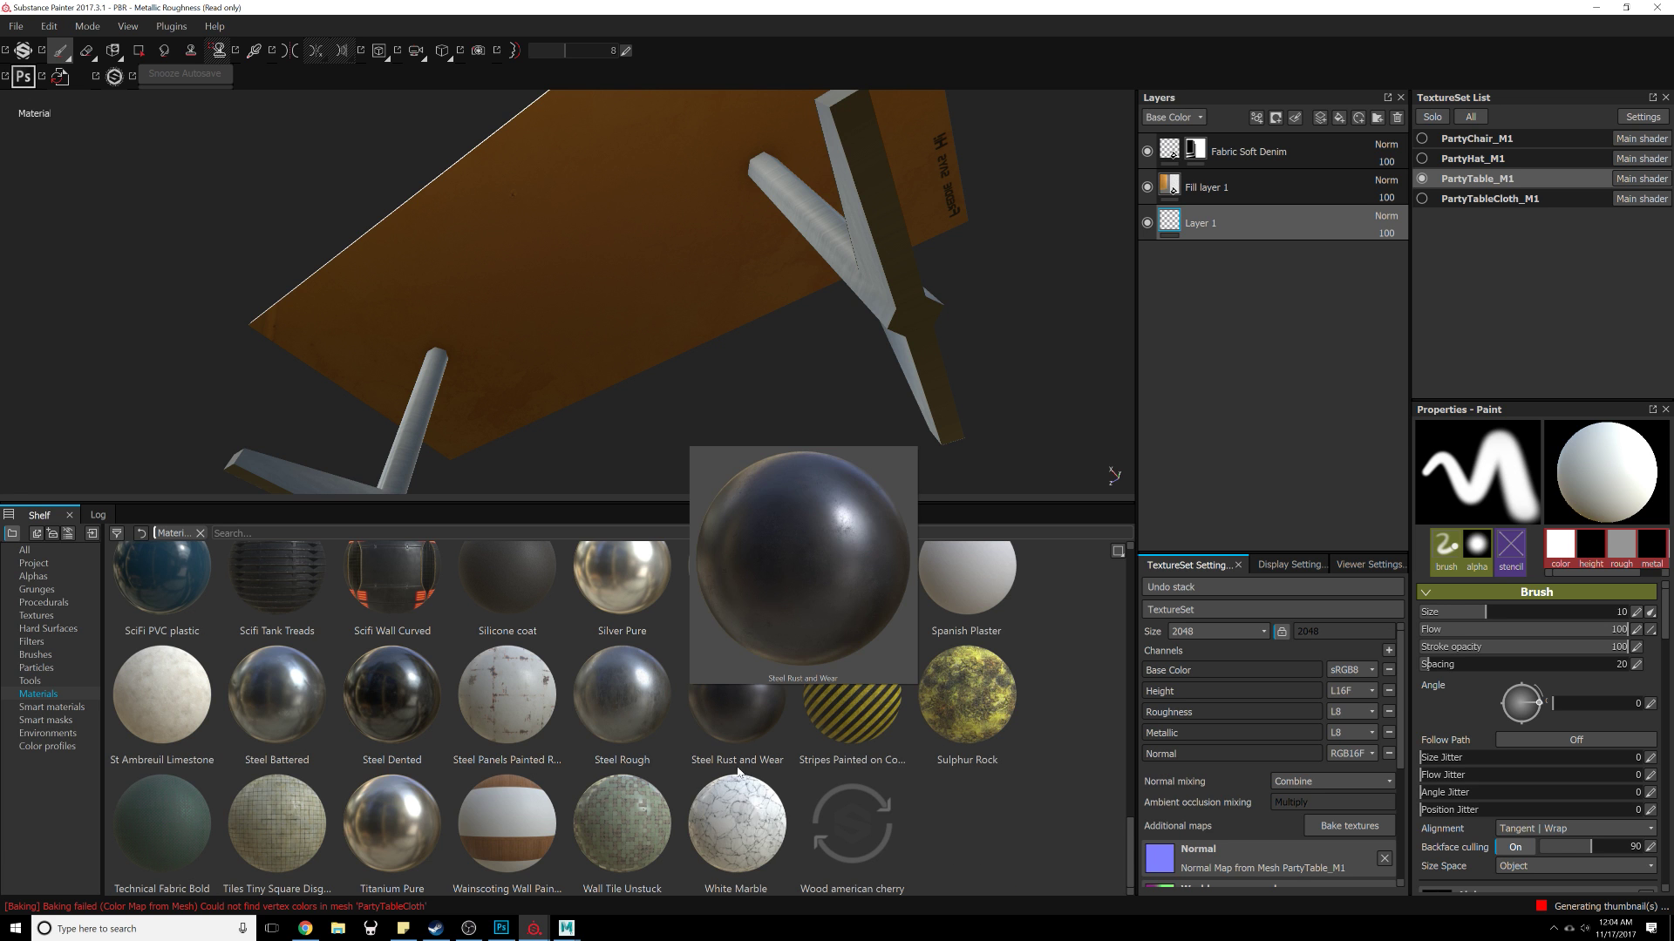
pyautogui.moveTo(1130, 876); pyautogui.dragTo(1184, 818)
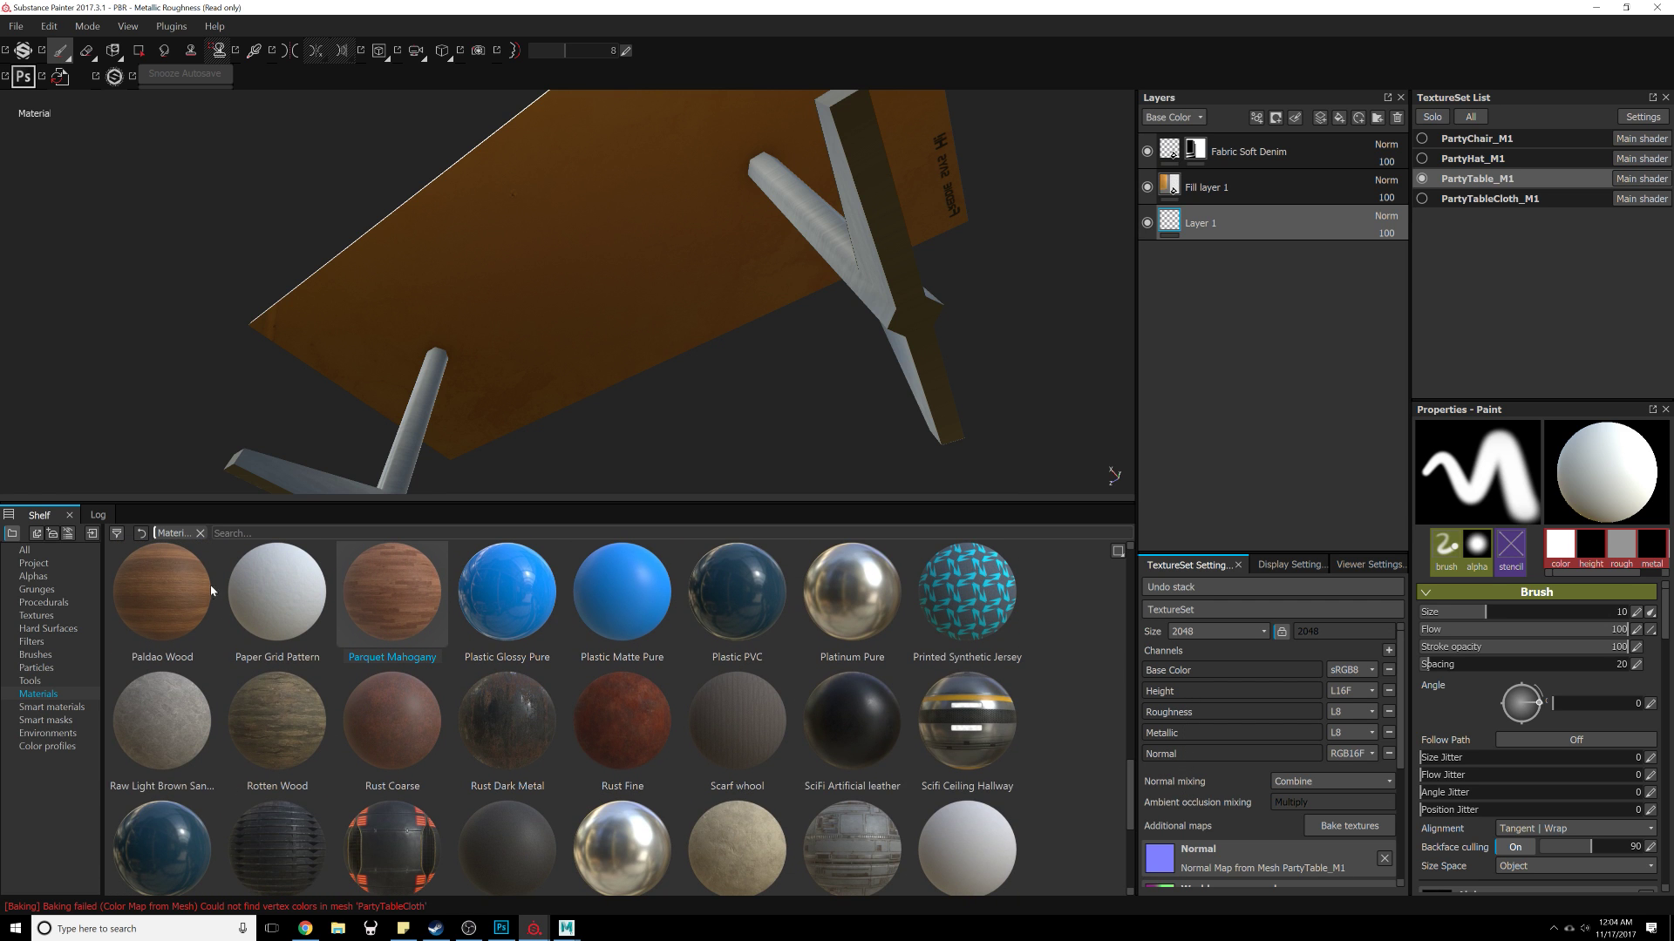
pyautogui.moveTo(212, 590); pyautogui.dragTo(1318, 150)
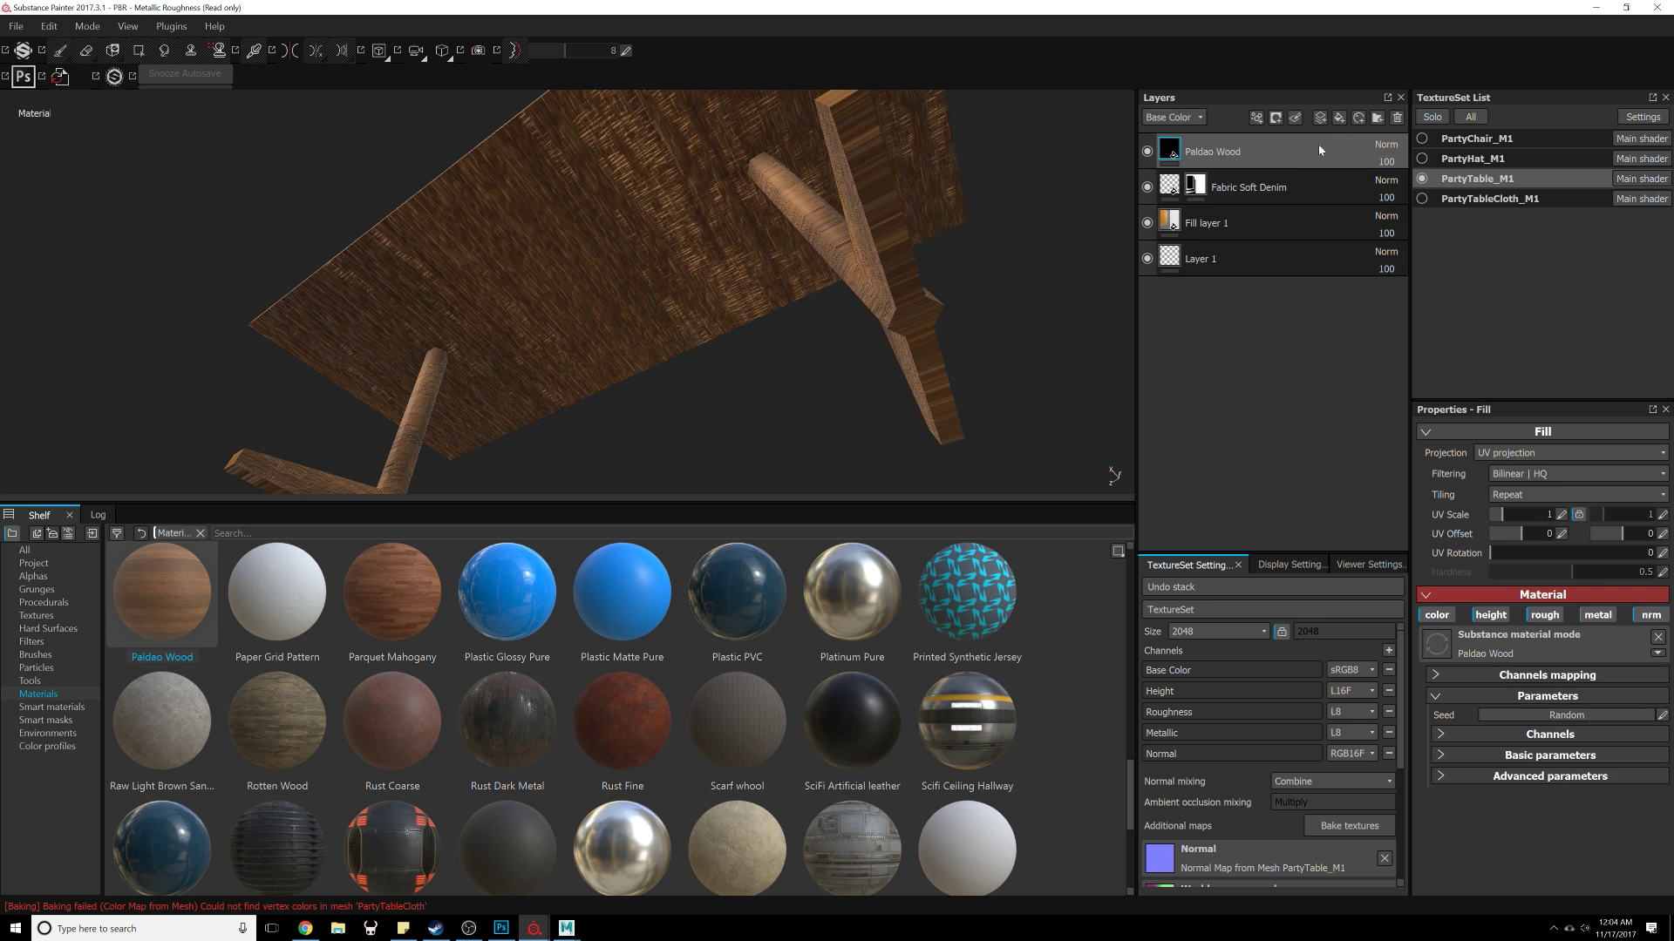
# Step: Set the Paldao Wood layer's UV scale to 4
pyautogui.keyDown('alt'); pyautogui.moveTo(816, 234); pyautogui.dragTo(1020, 310); pyautogui.keyUp('alt')
pyautogui.keyDown('alt'); pyautogui.moveTo(1020, 310); pyautogui.dragTo(855, 545, button='right'); pyautogui.keyUp('alt')
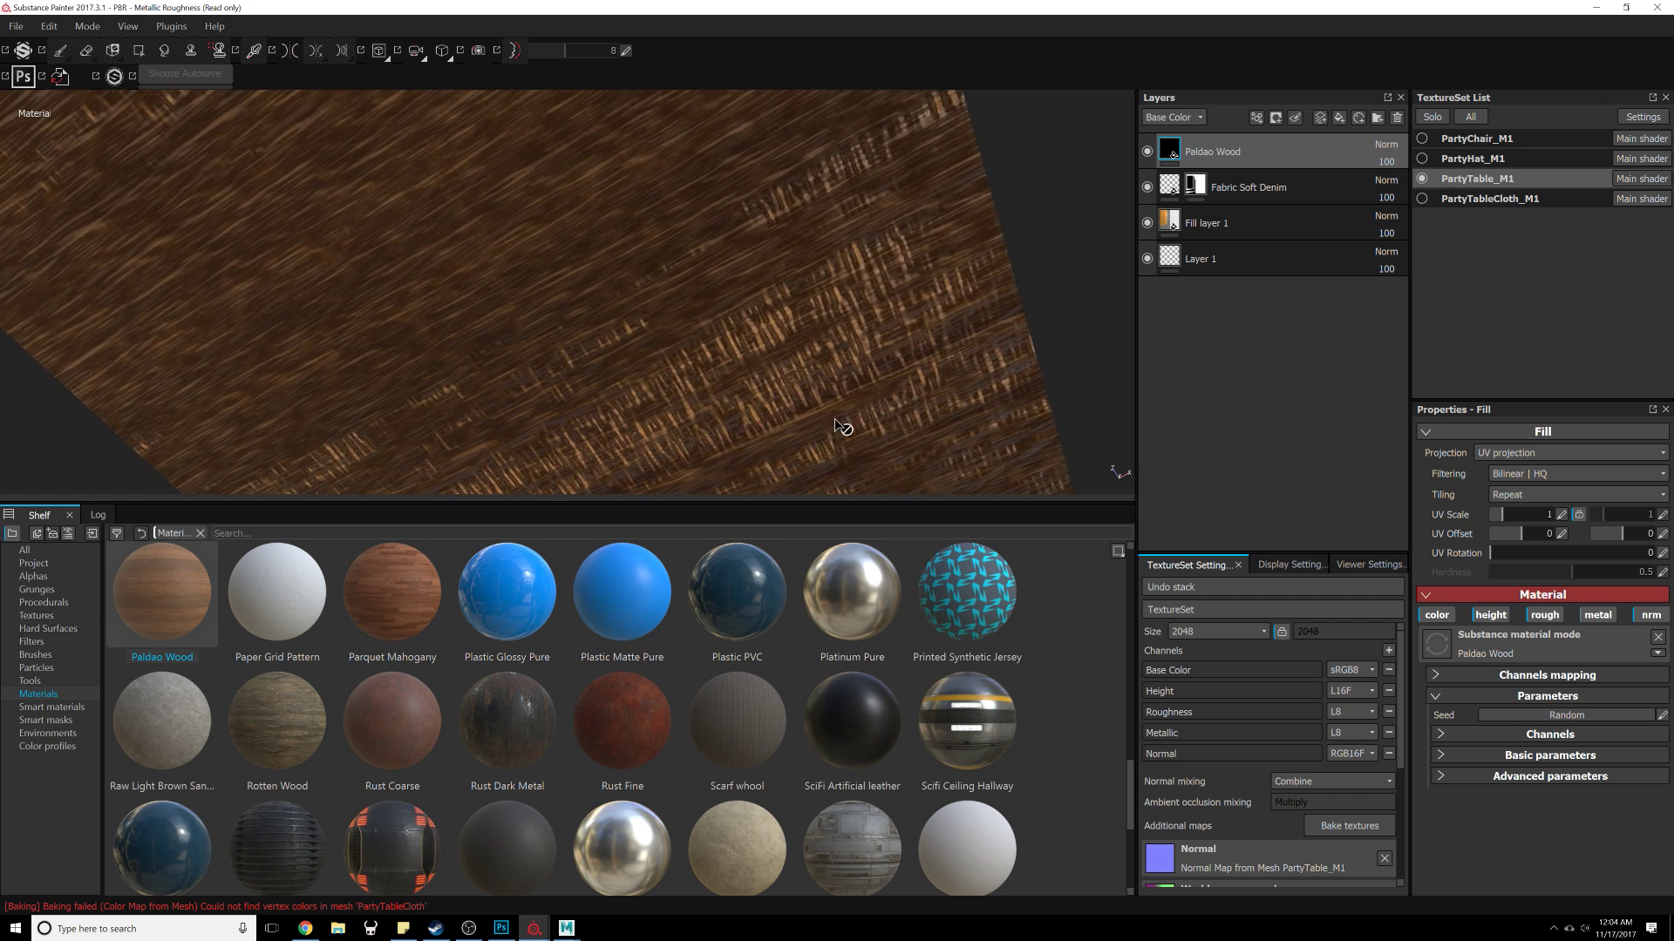
pyautogui.keyDown('alt'); pyautogui.moveTo(848, 422); pyautogui.dragTo(897, 338); pyautogui.keyUp('alt')
pyautogui.scroll(-2, 893, 329)
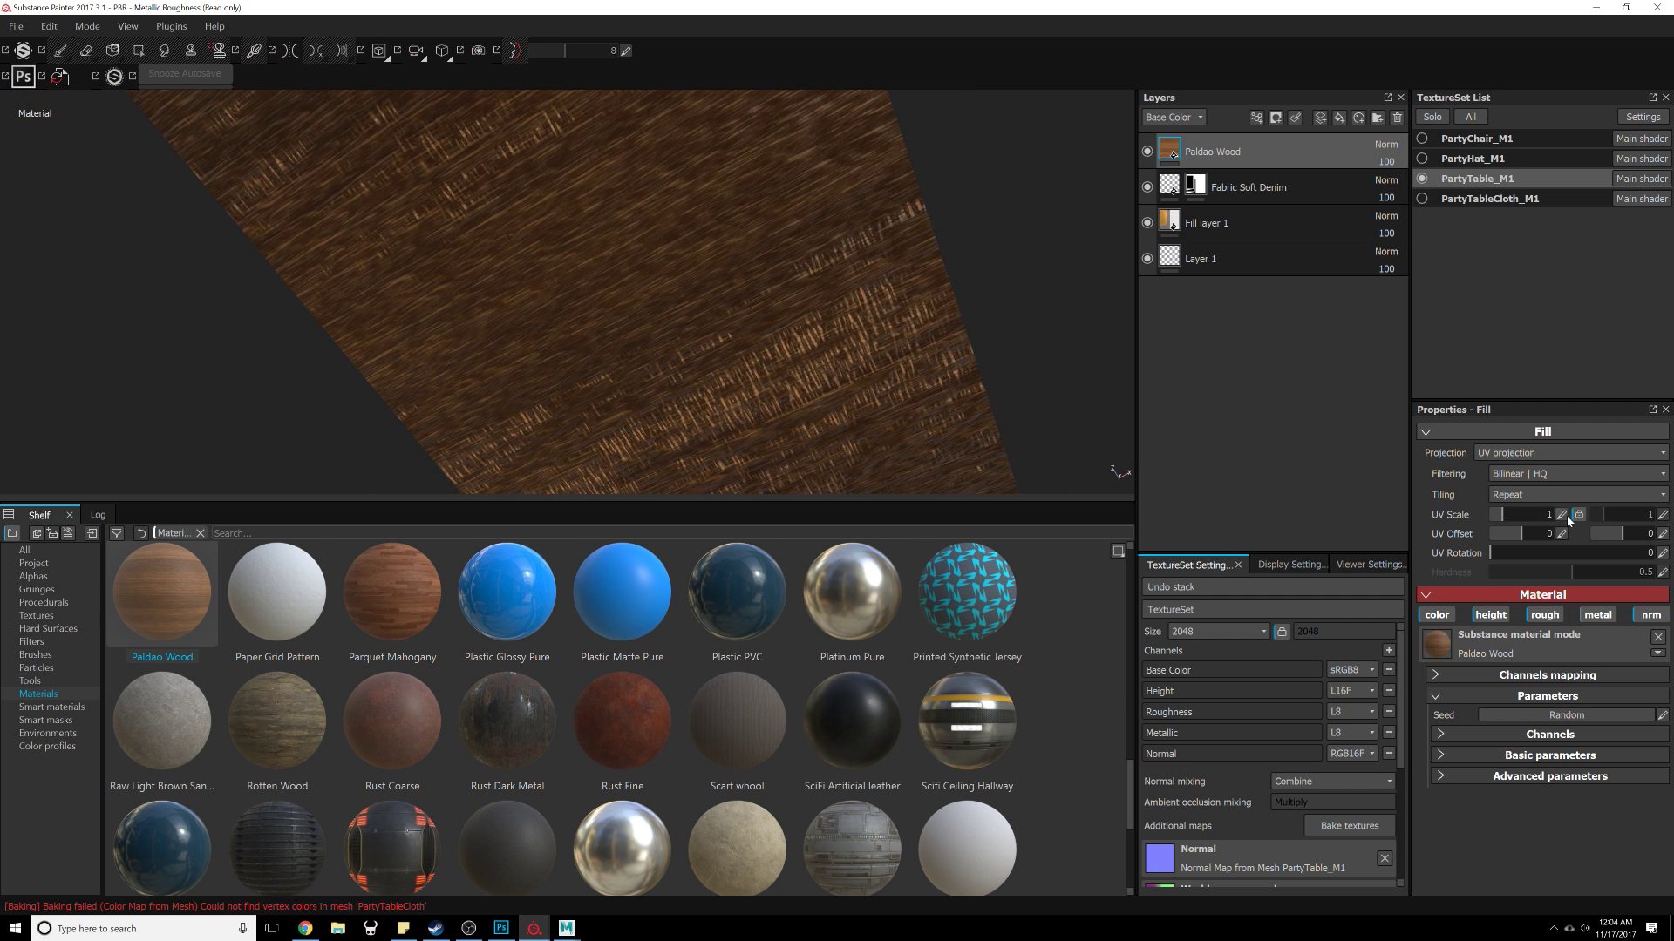
pyautogui.press('Return')
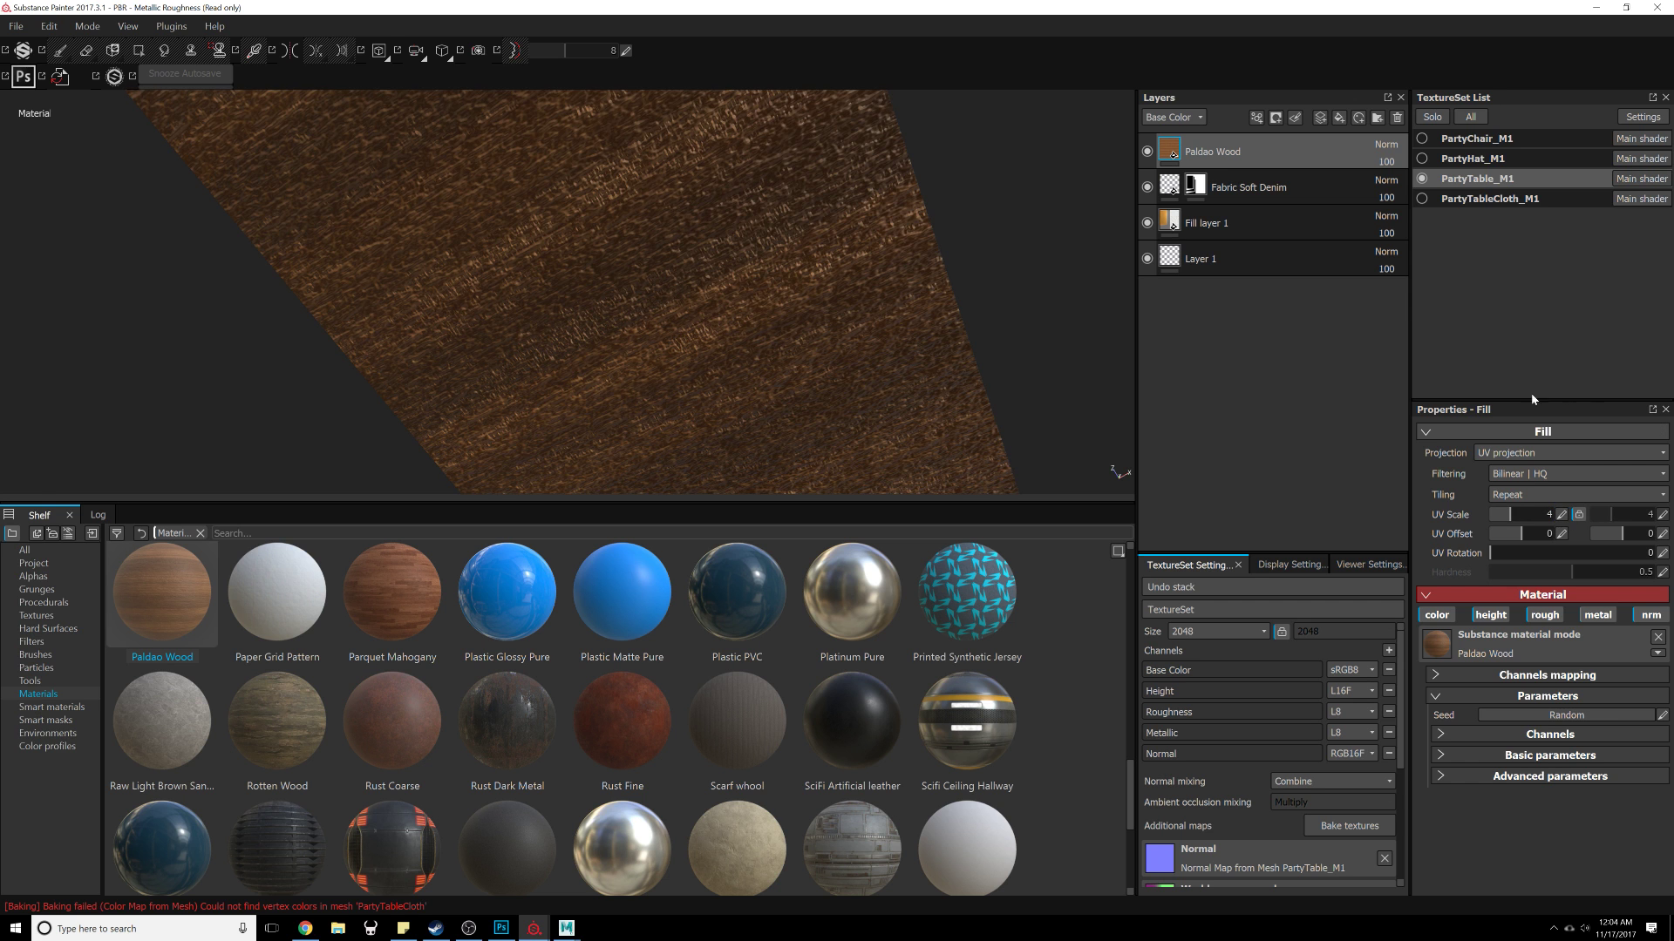
# Step: Delete the Paldao Wood layer
pyautogui.keyDown('alt'); pyautogui.moveTo(933, 242); pyautogui.dragTo(1057, 217); pyautogui.keyUp('alt')
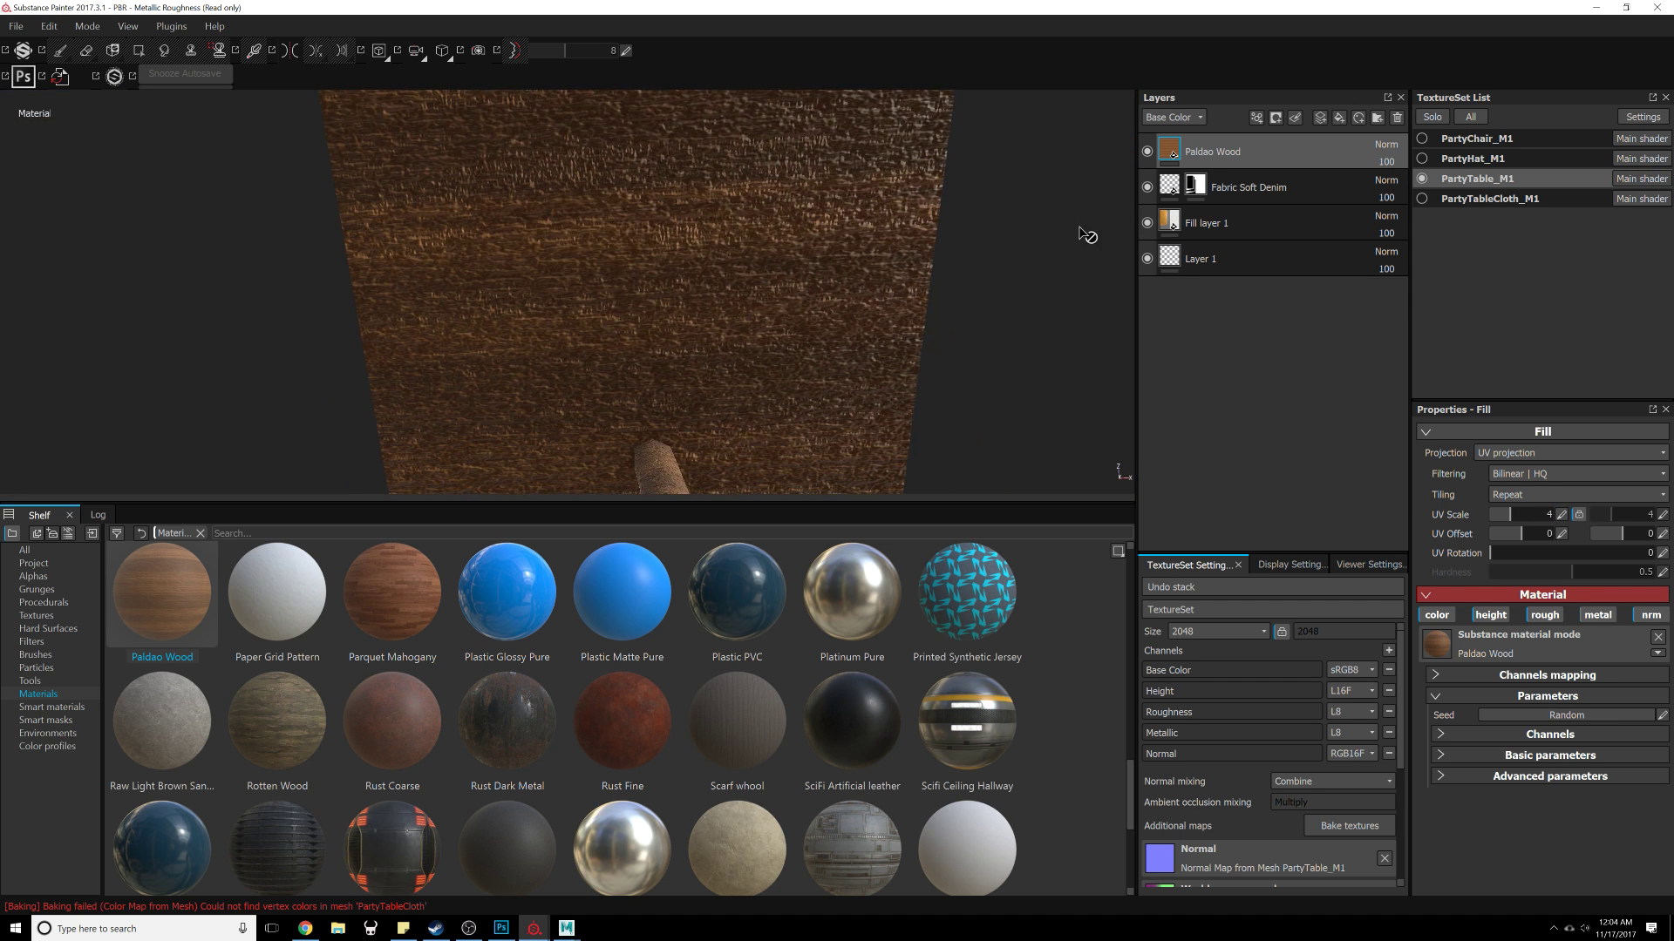
pyautogui.click(1396, 118)
pyautogui.press('4')
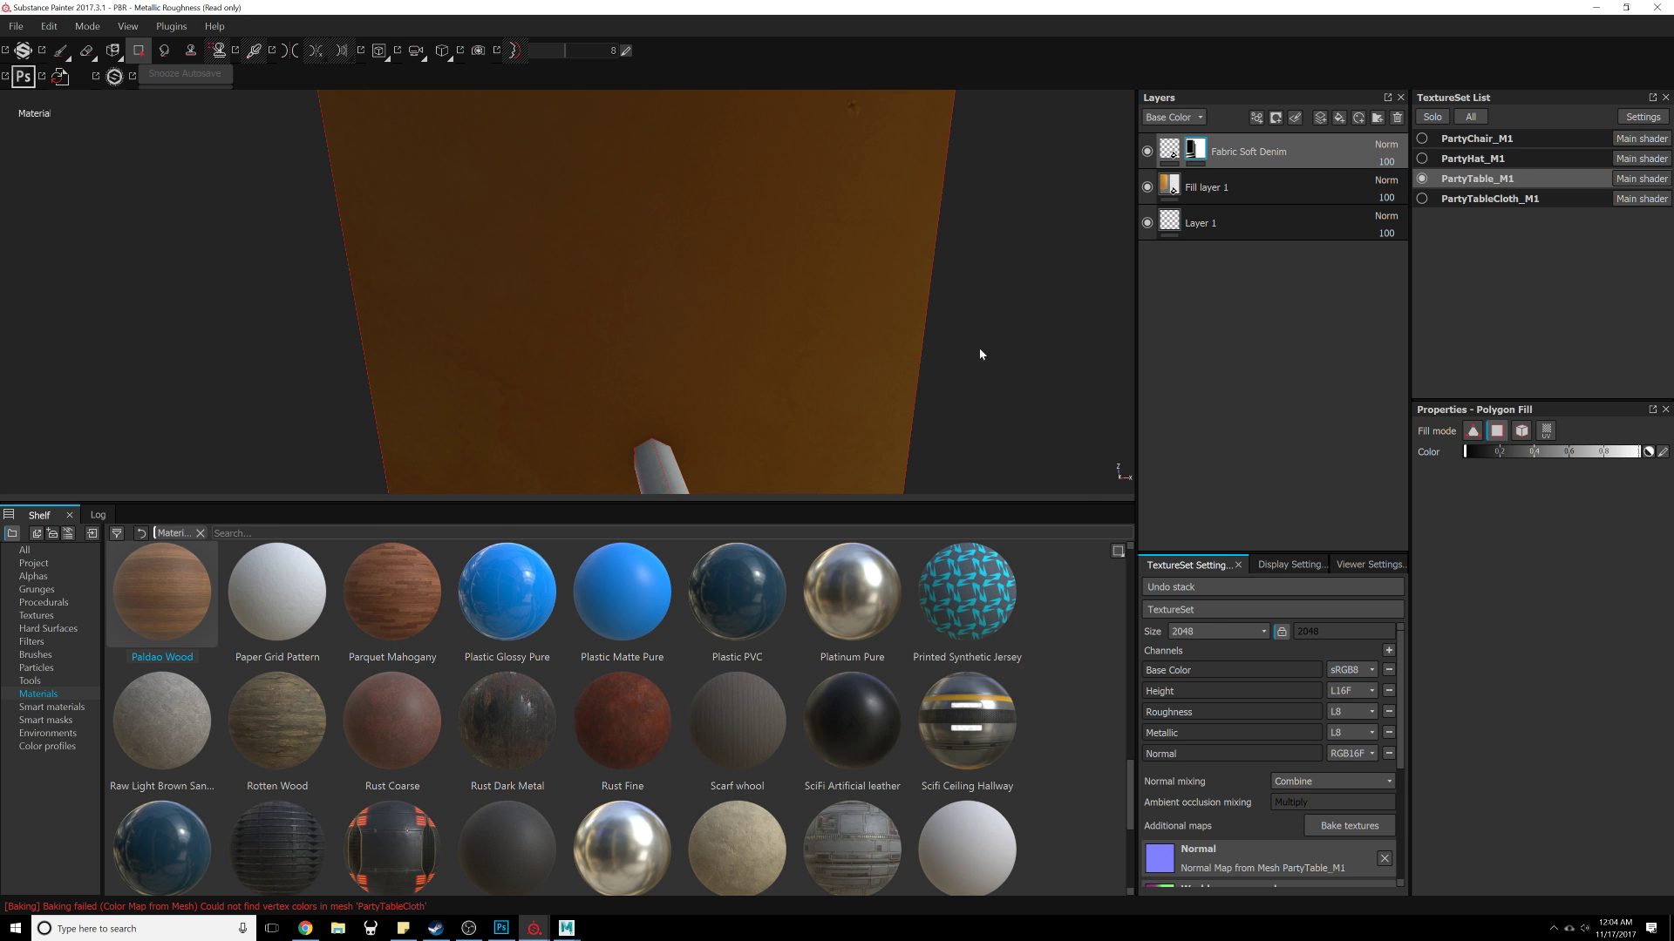
pyautogui.keyDown('alt'); pyautogui.moveTo(980, 354); pyautogui.dragTo(743, 325); pyautogui.keyUp('alt')
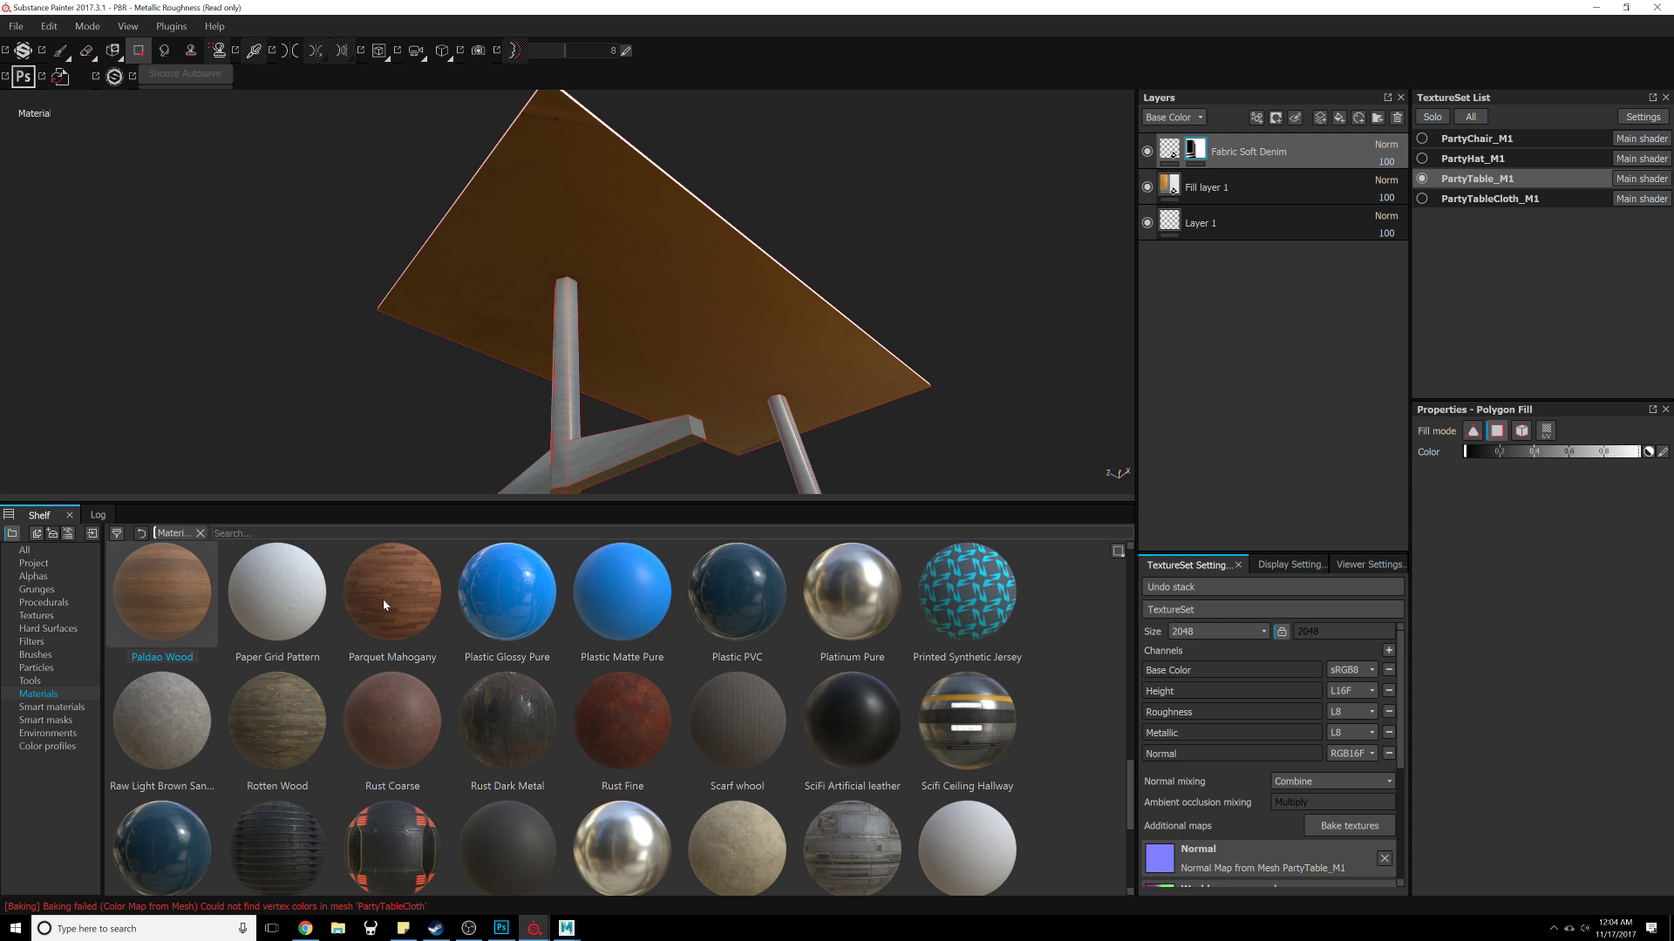
# Step: Open the Substance Source library and switch to My Assets
pyautogui.scroll(-3, 509, 689)
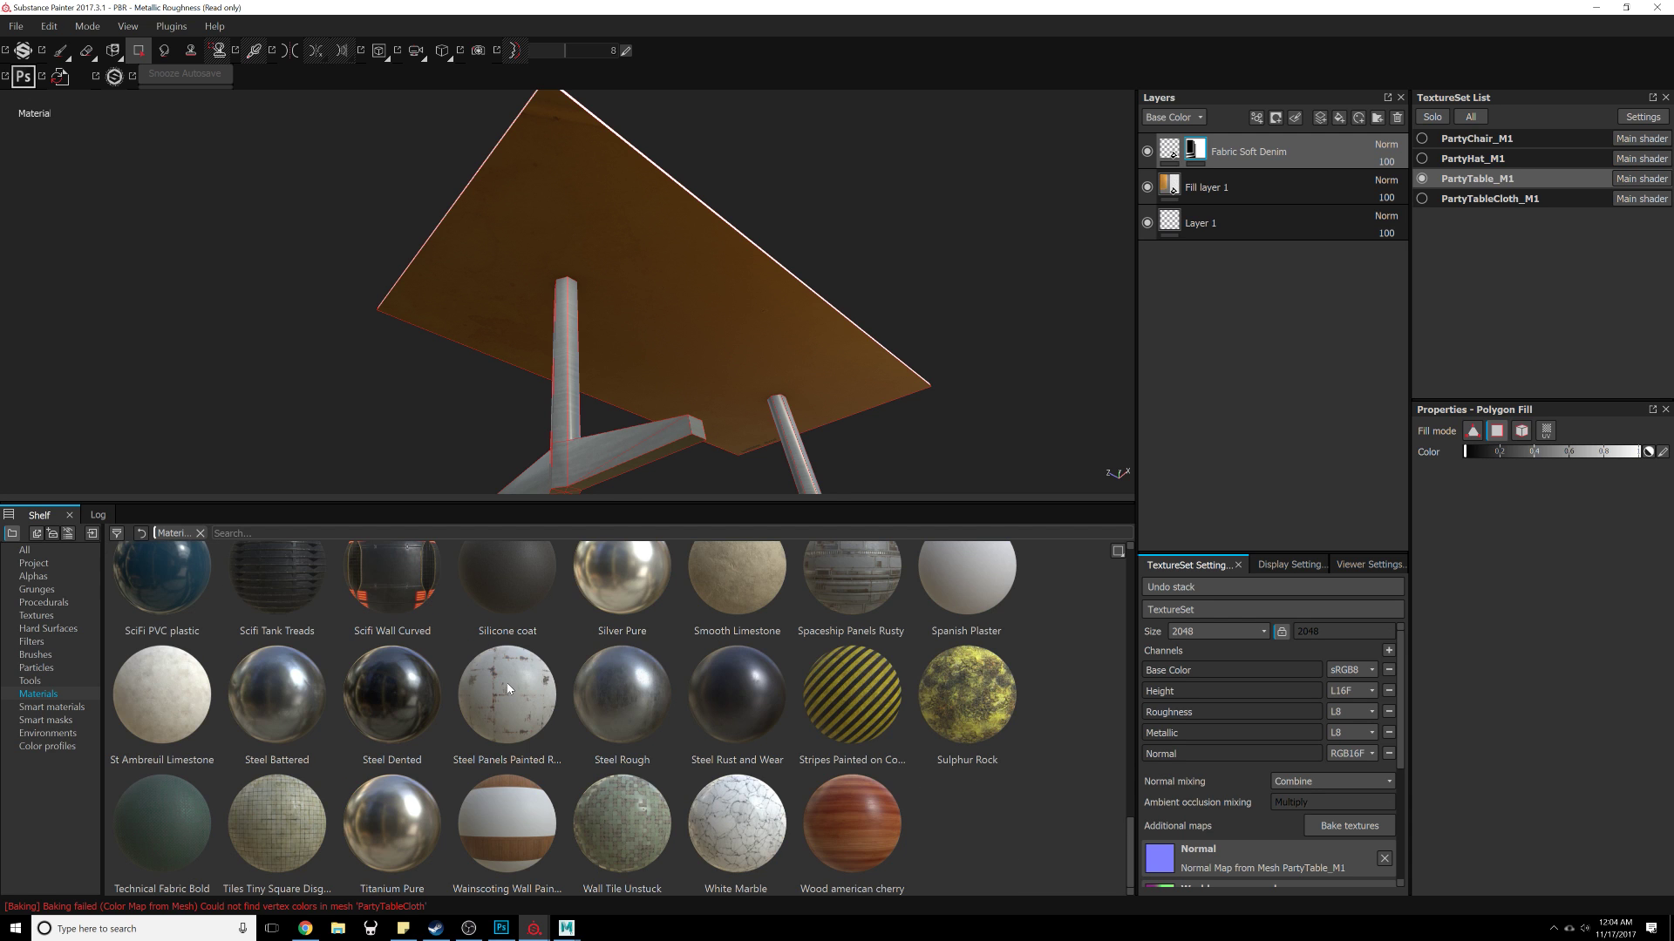
pyautogui.scroll(10, 509, 689)
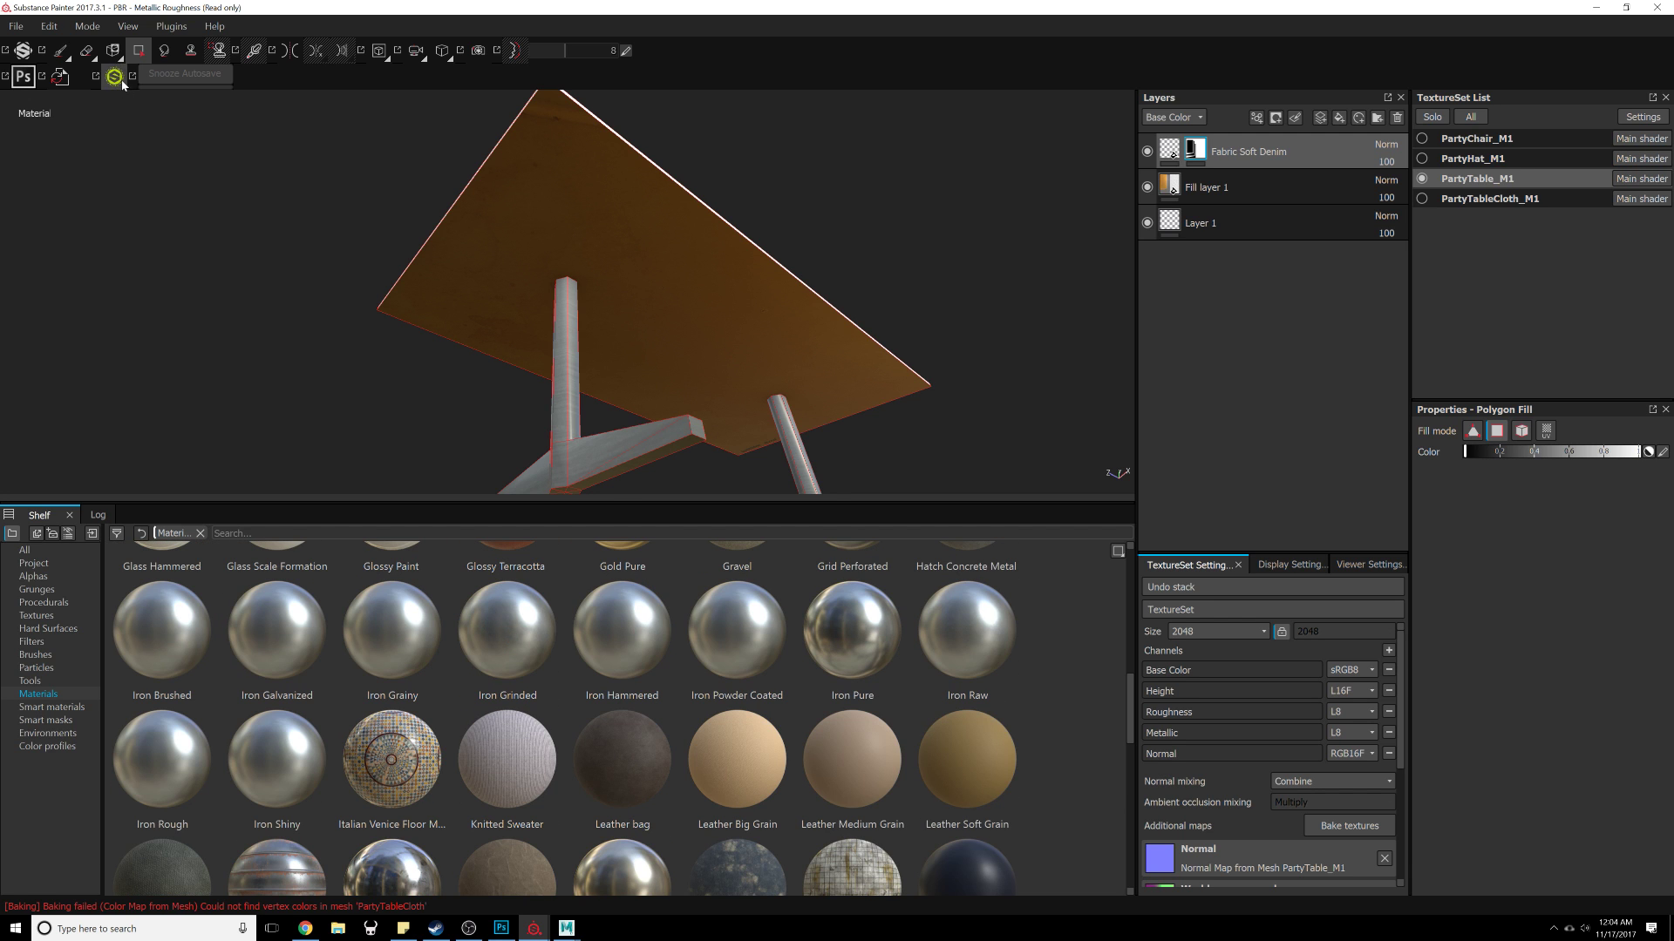
pyautogui.moveTo(1673, 139); pyautogui.dragTo(558, 86)
pyautogui.scroll(-5, 1008, 432)
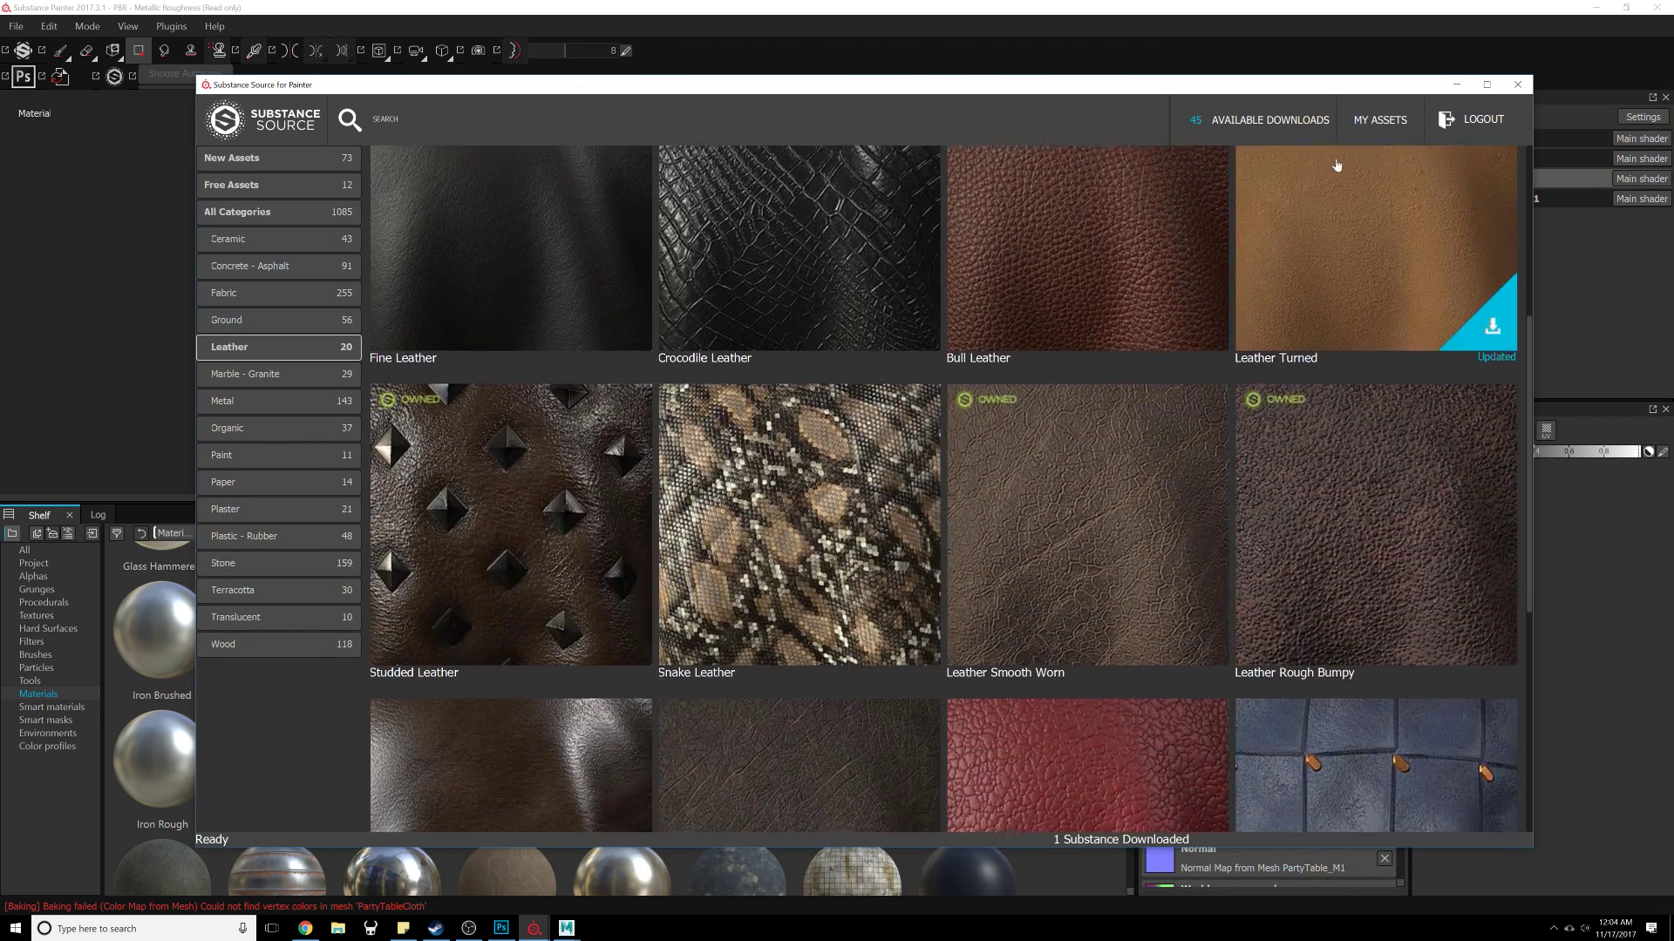
pyautogui.click(1348, 121)
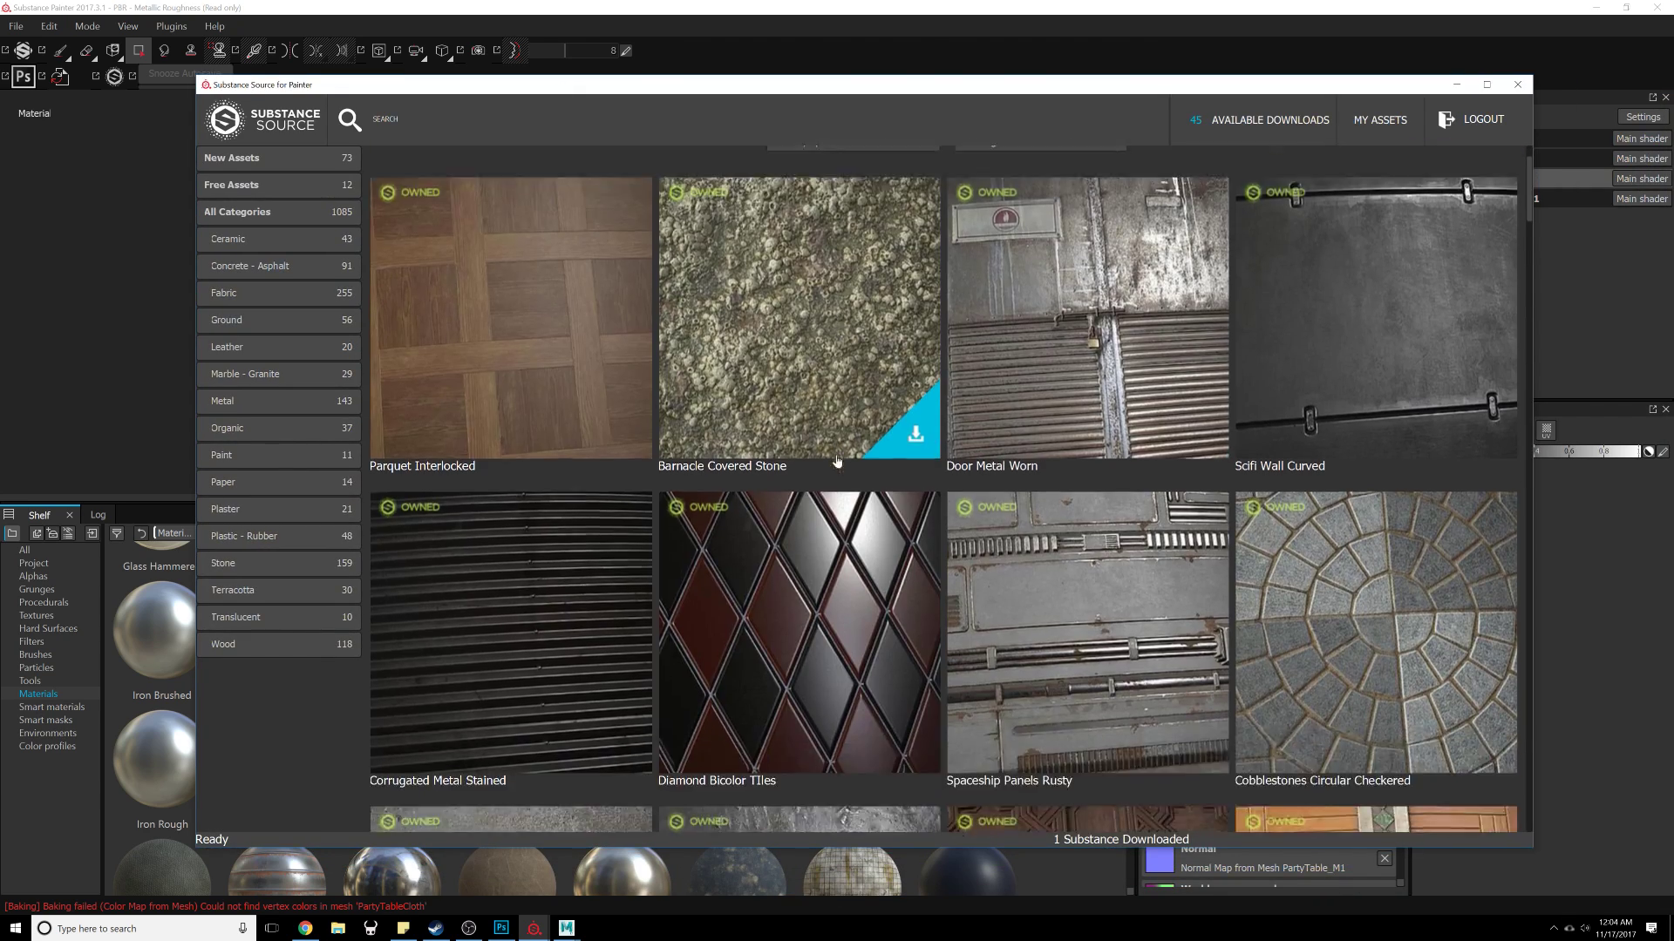
# Step: Scroll through My Assets and download the Distressed Wood material
pyautogui.scroll(-10, 835, 457)
pyautogui.scroll(1, 834, 457)
pyautogui.scroll(-1, 830, 448)
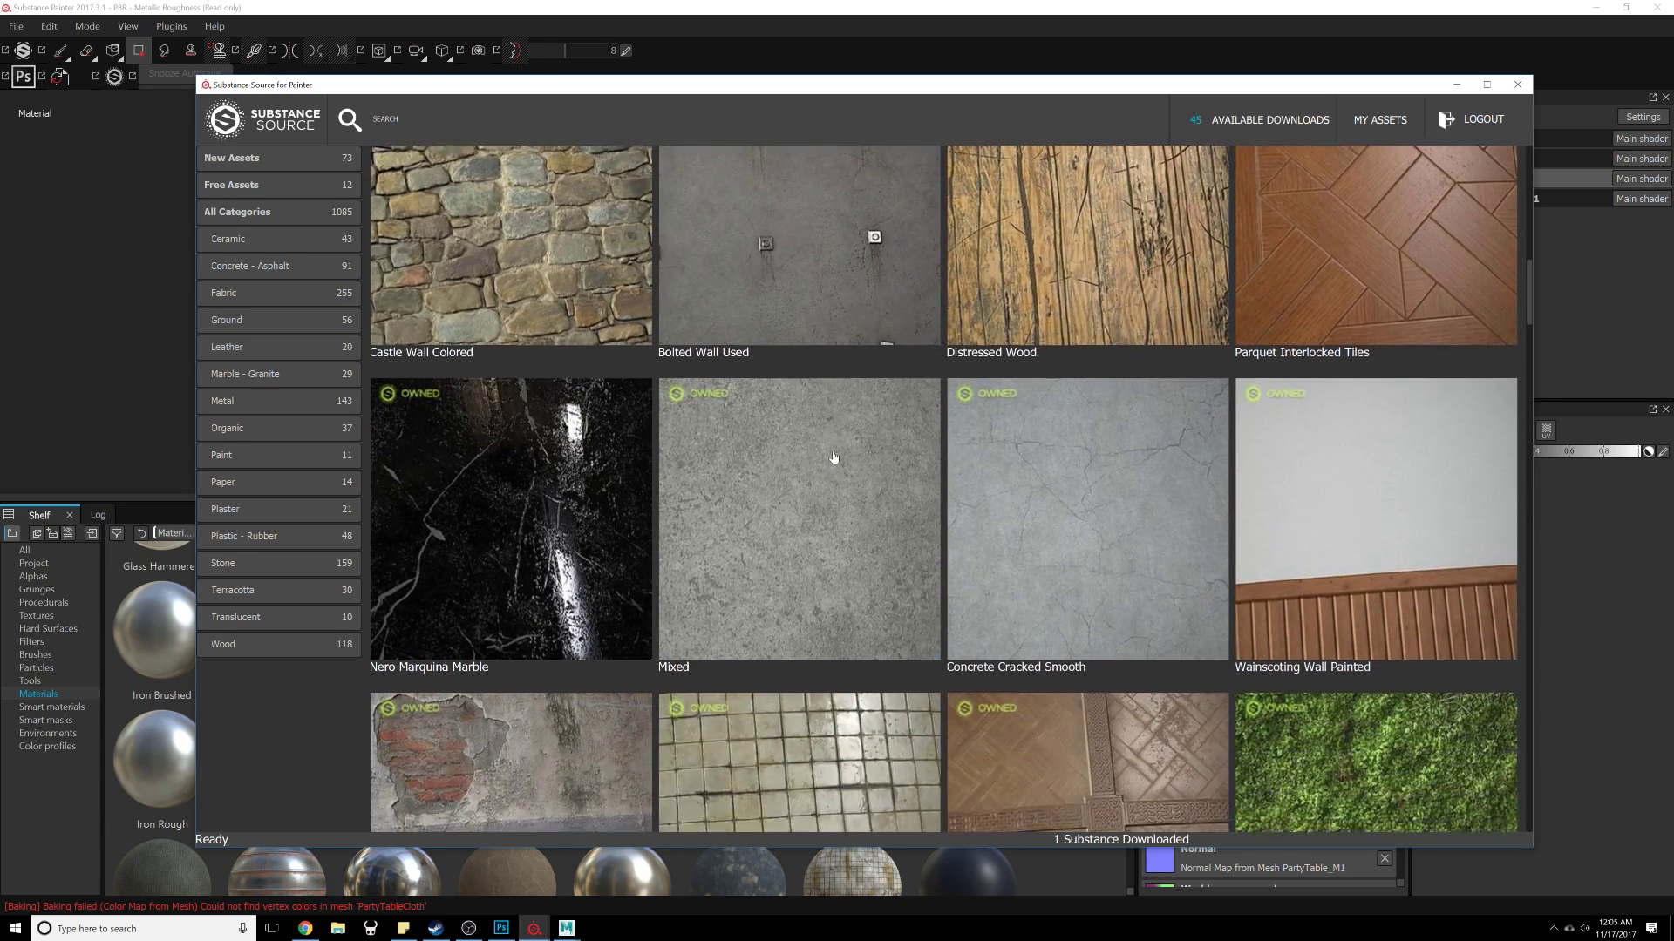
pyautogui.moveTo(1090, 376)
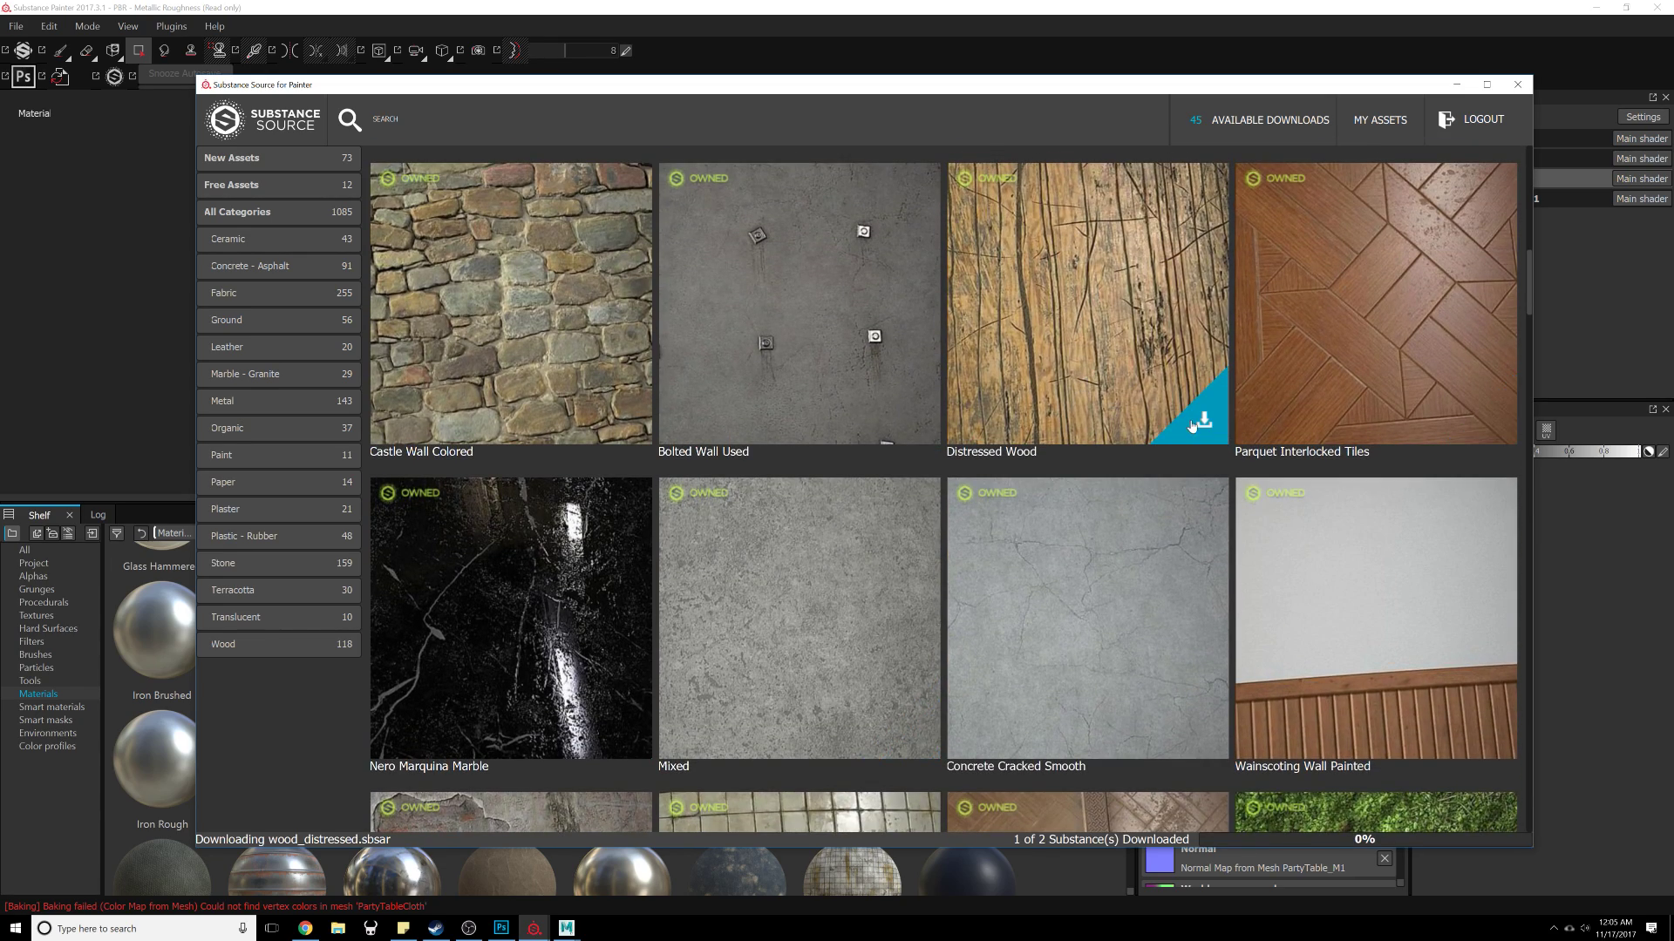
pyautogui.scroll(-10, 1192, 425)
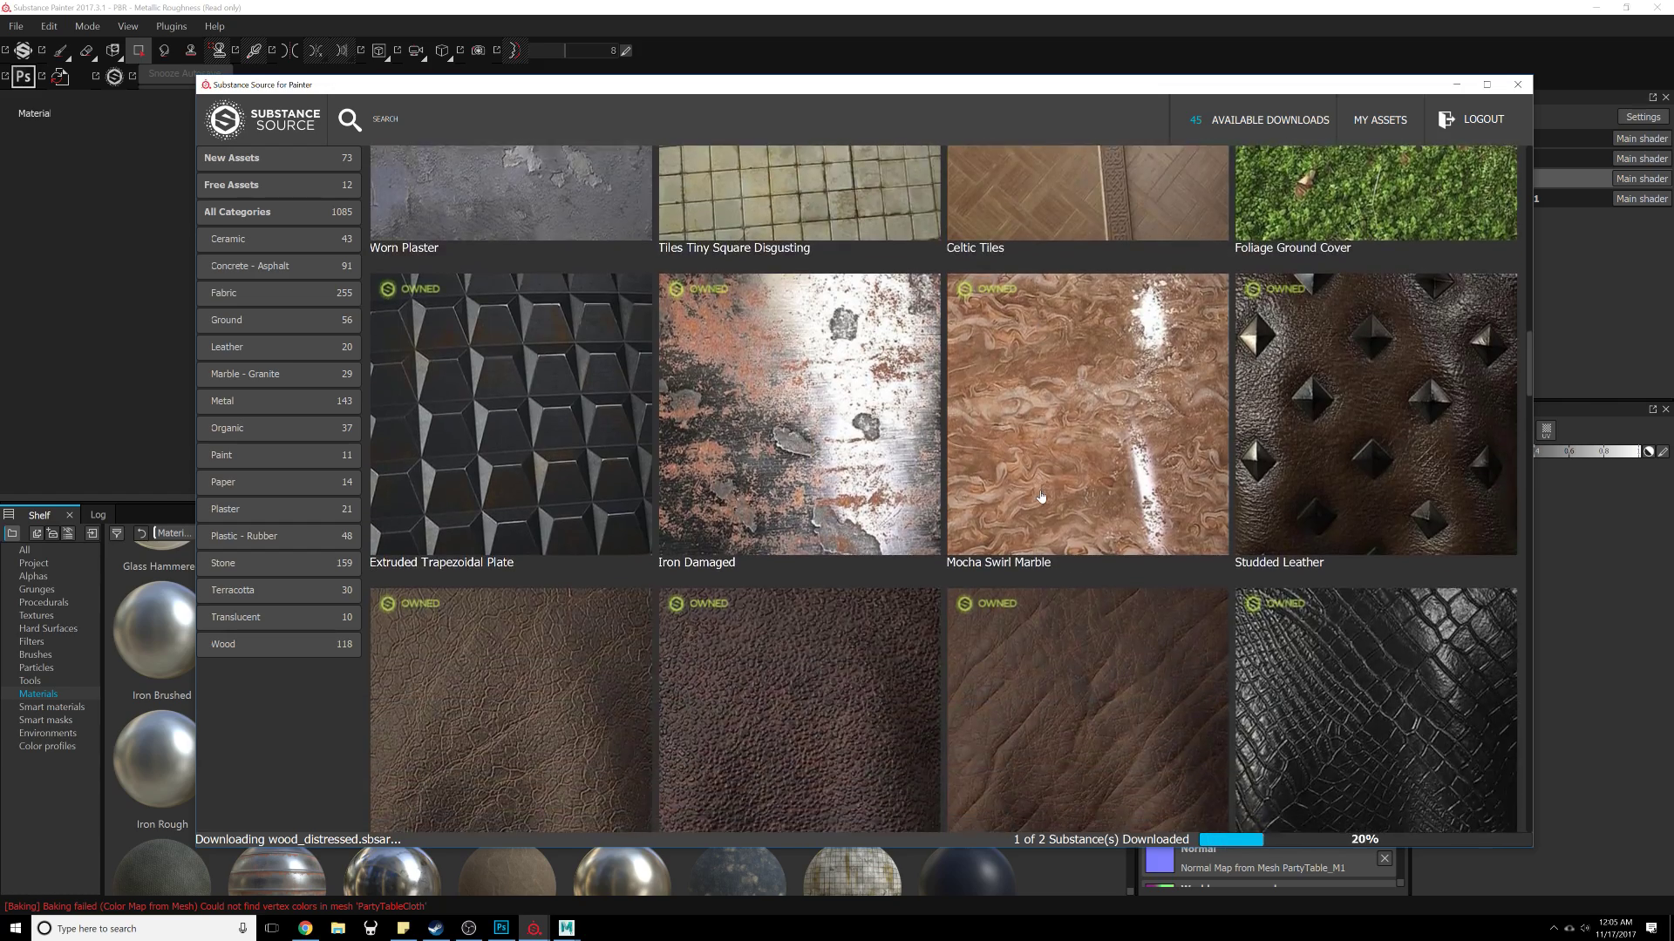
pyautogui.scroll(-7, 1041, 496)
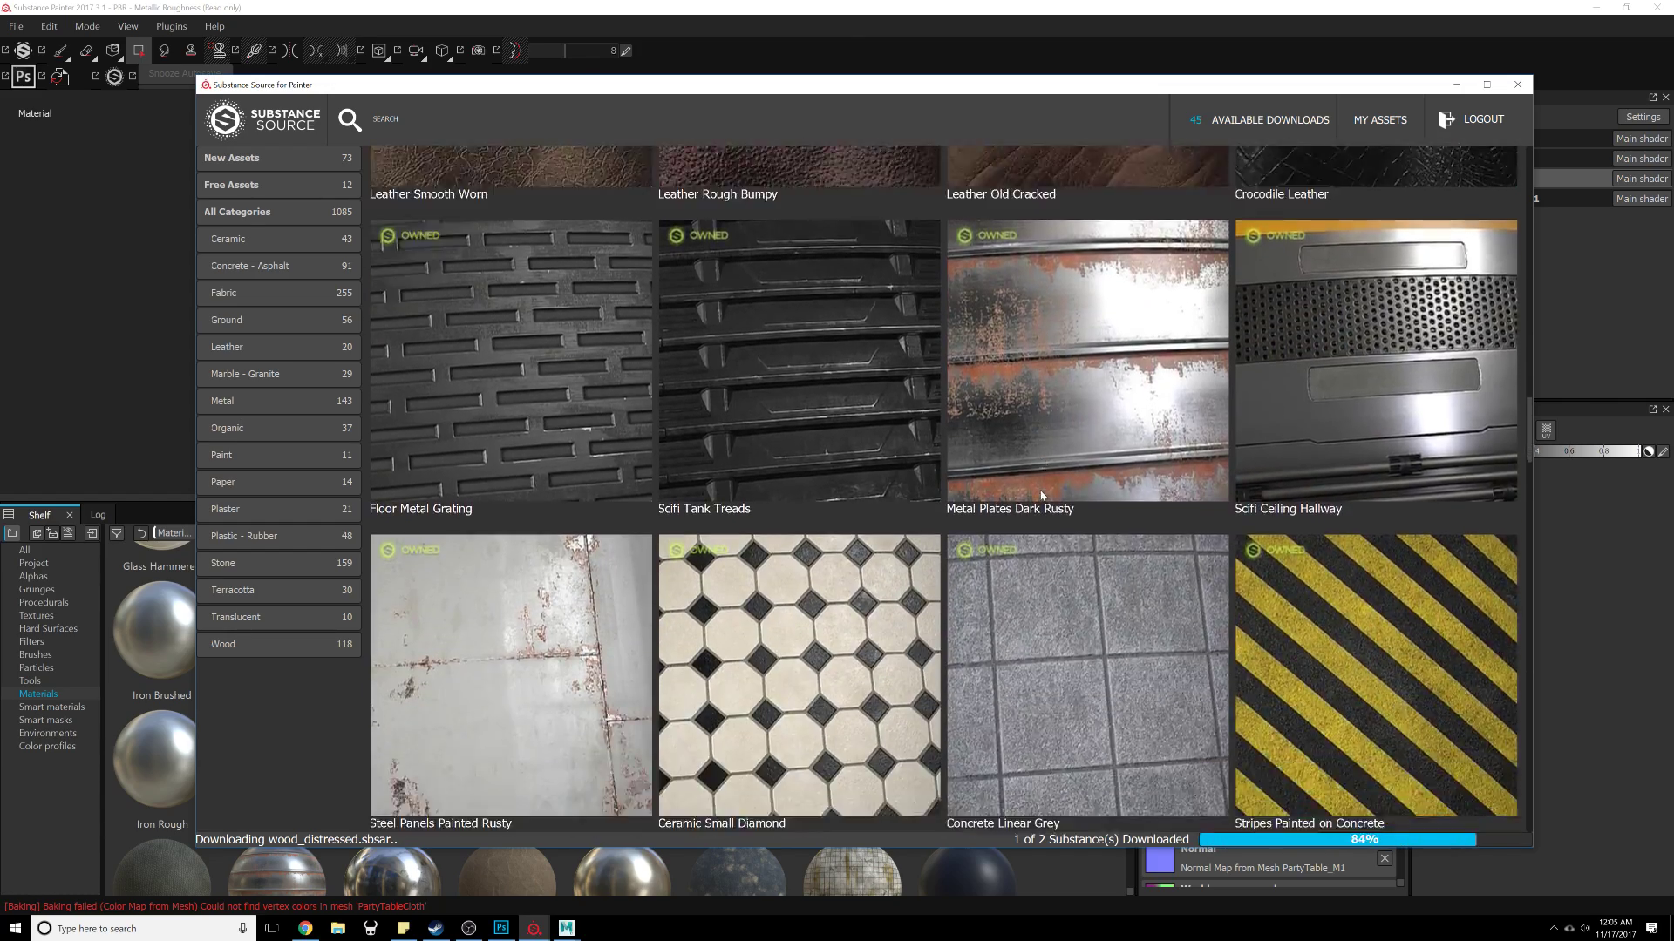
pyautogui.scroll(-13, 1040, 495)
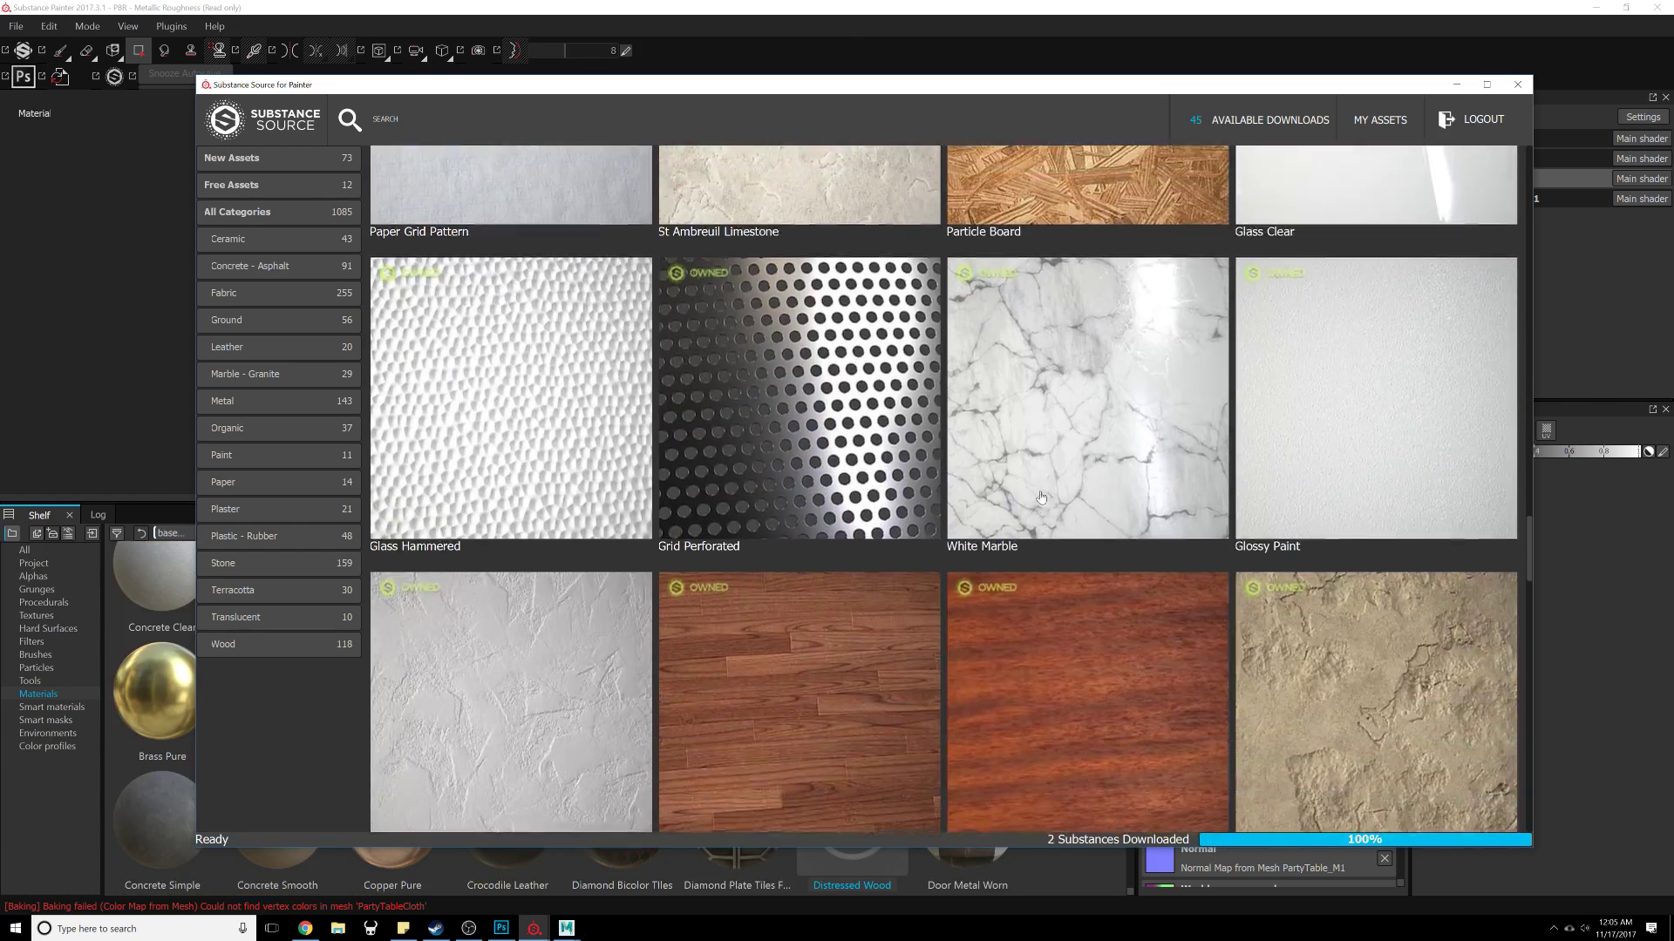
pyautogui.scroll(2, 1041, 497)
# Step: Download the Particle Board material and close the Substance Source window
pyautogui.click(1192, 367)
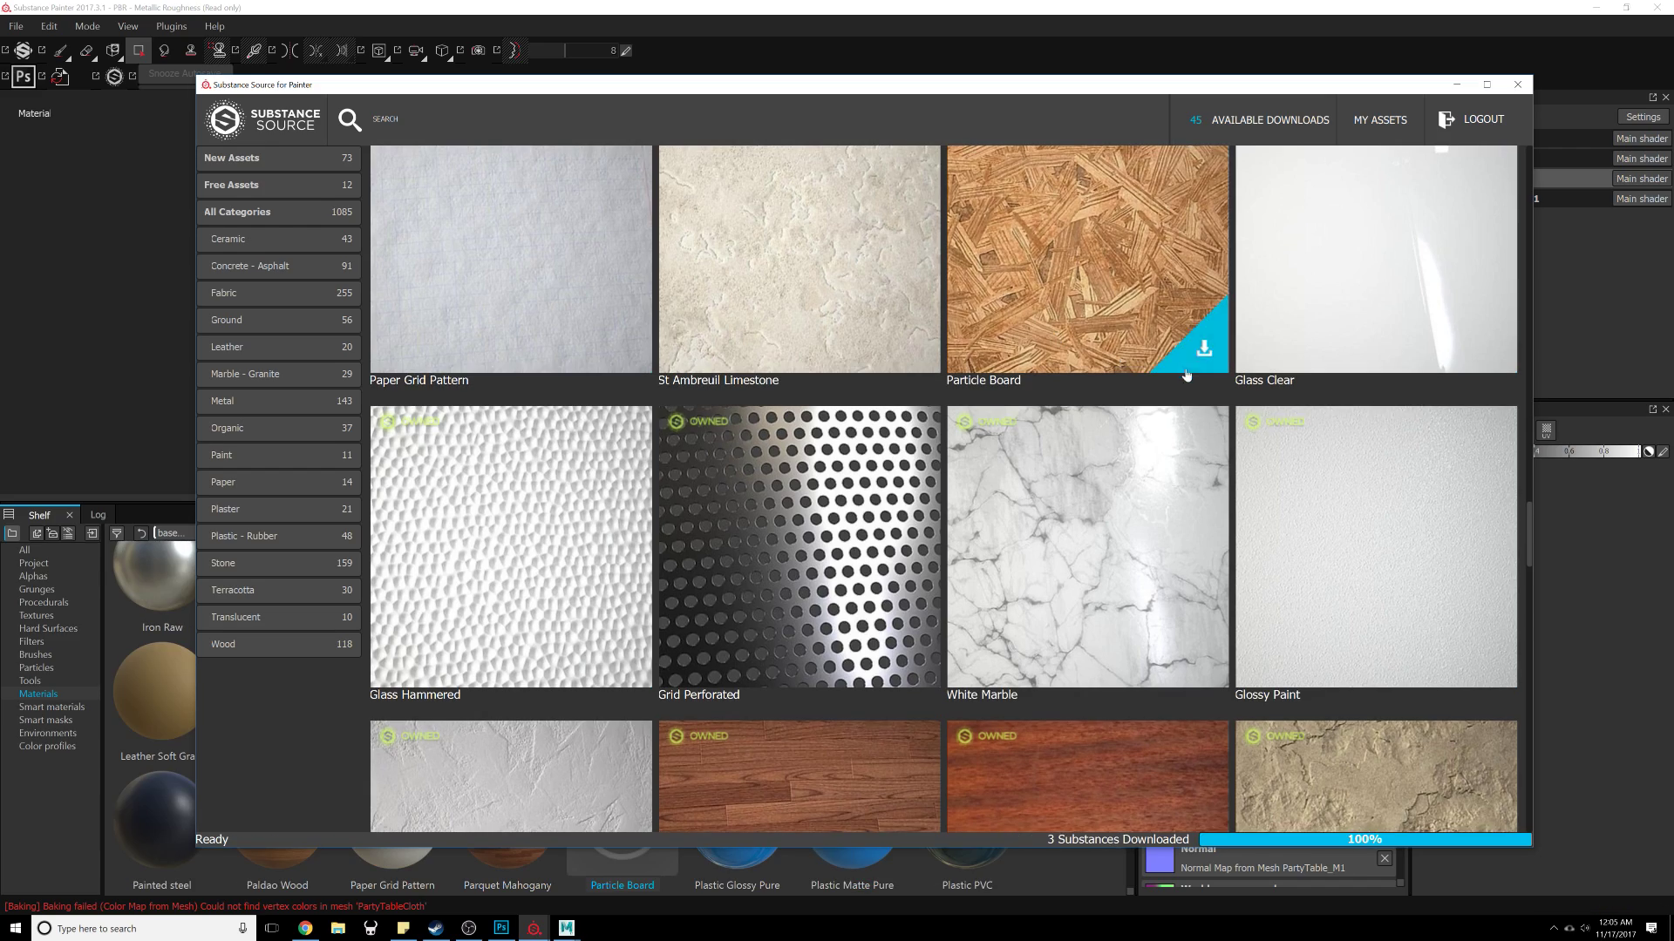
pyautogui.scroll(-11, 1133, 584)
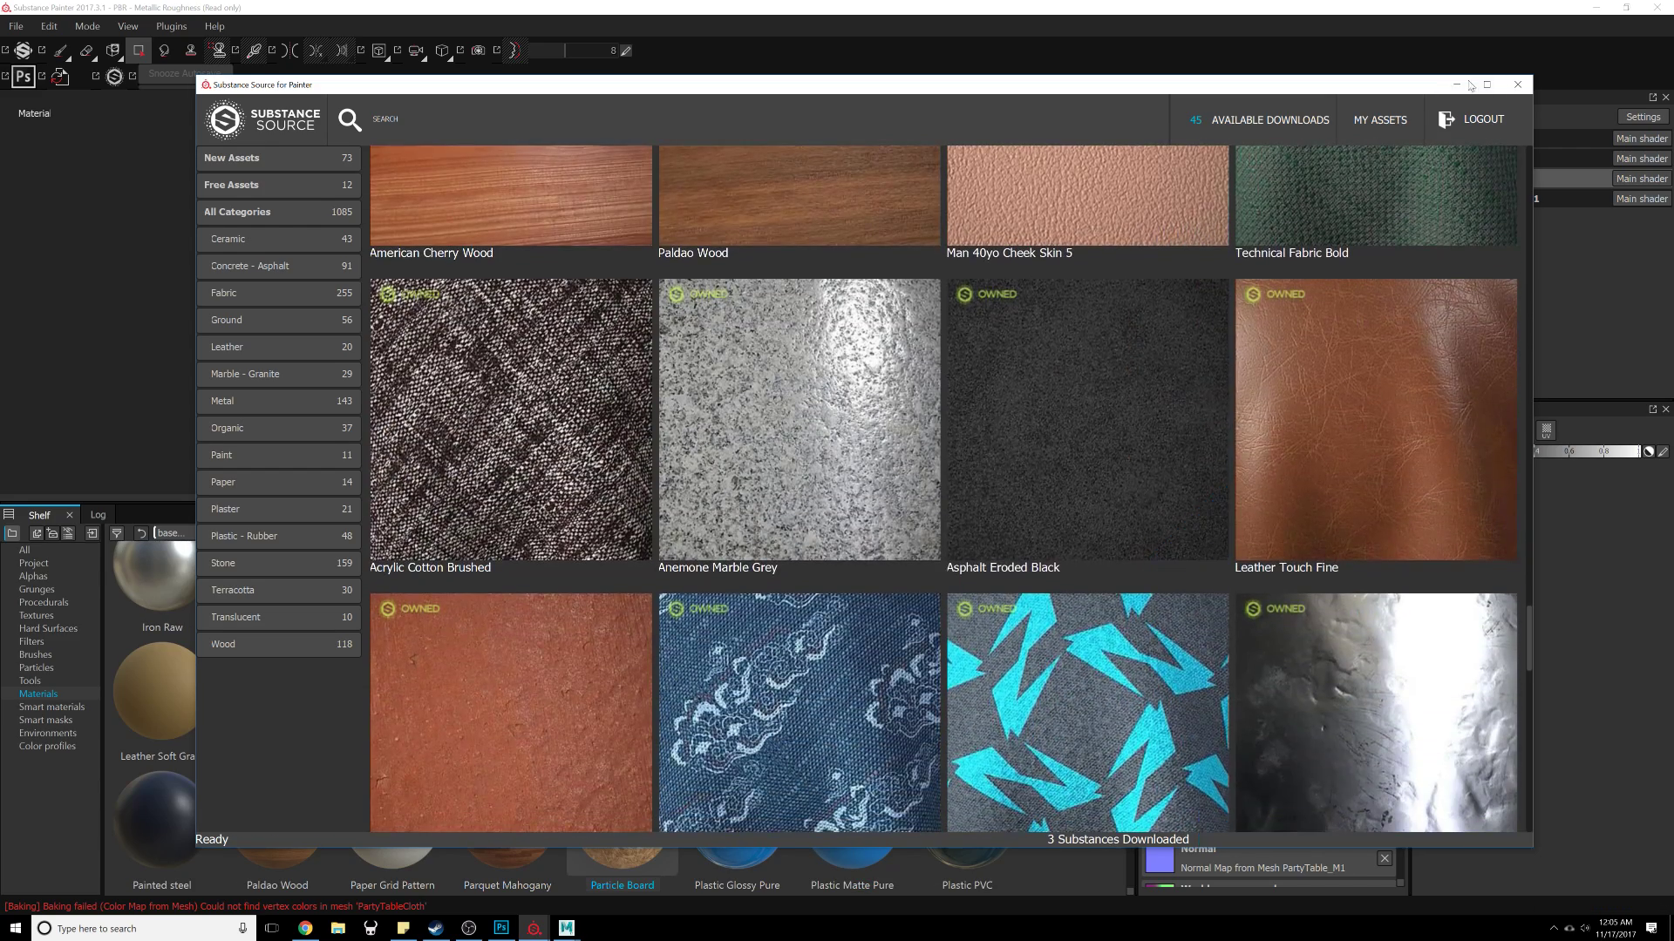
pyautogui.click(1520, 85)
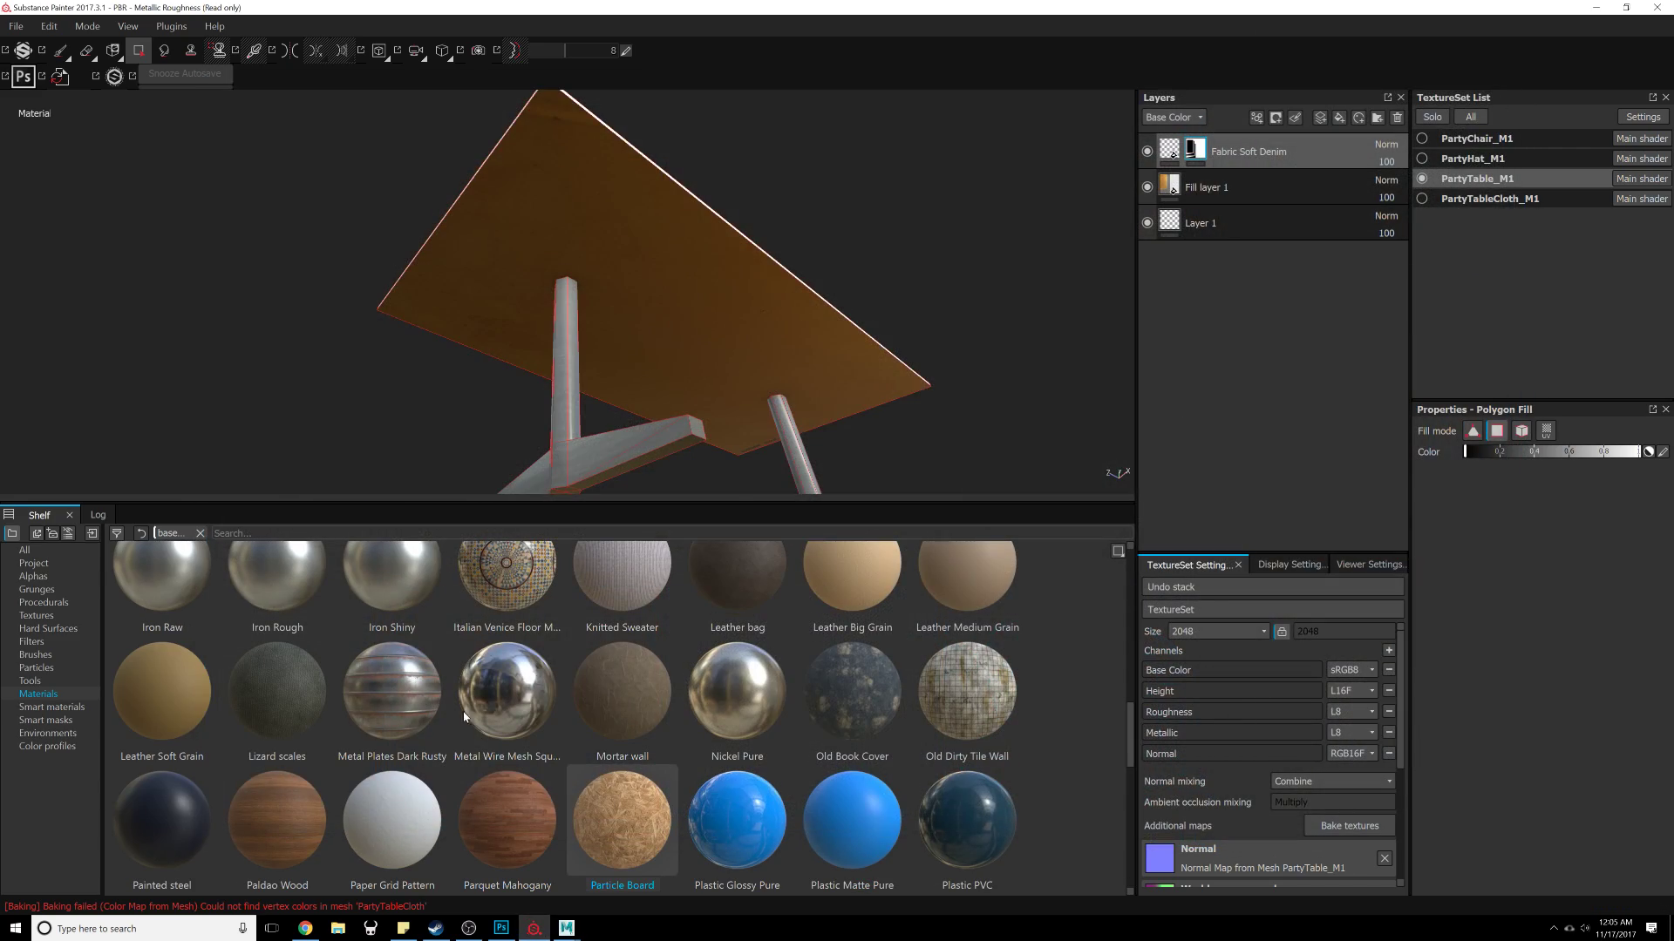
# Step: Add a Particle Board material layer on the table and set its UV scale to 10
pyautogui.moveTo(650, 811); pyautogui.dragTo(1278, 133)
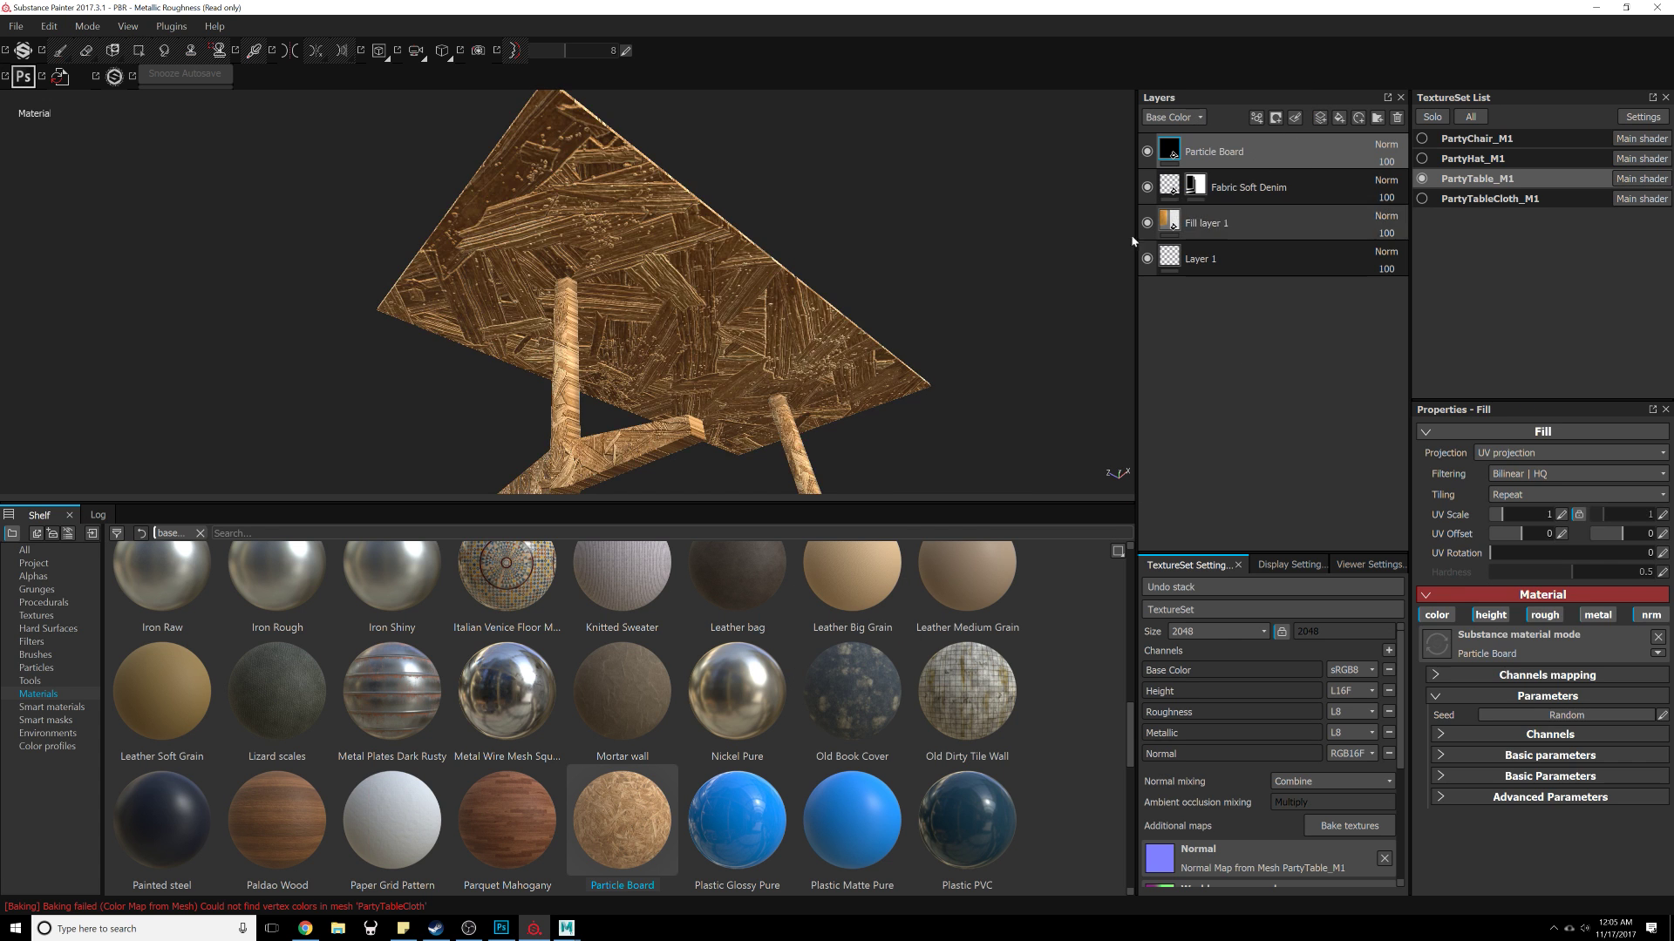
pyautogui.keyDown('alt'); pyautogui.moveTo(791, 351); pyautogui.dragTo(874, 355); pyautogui.keyUp('alt')
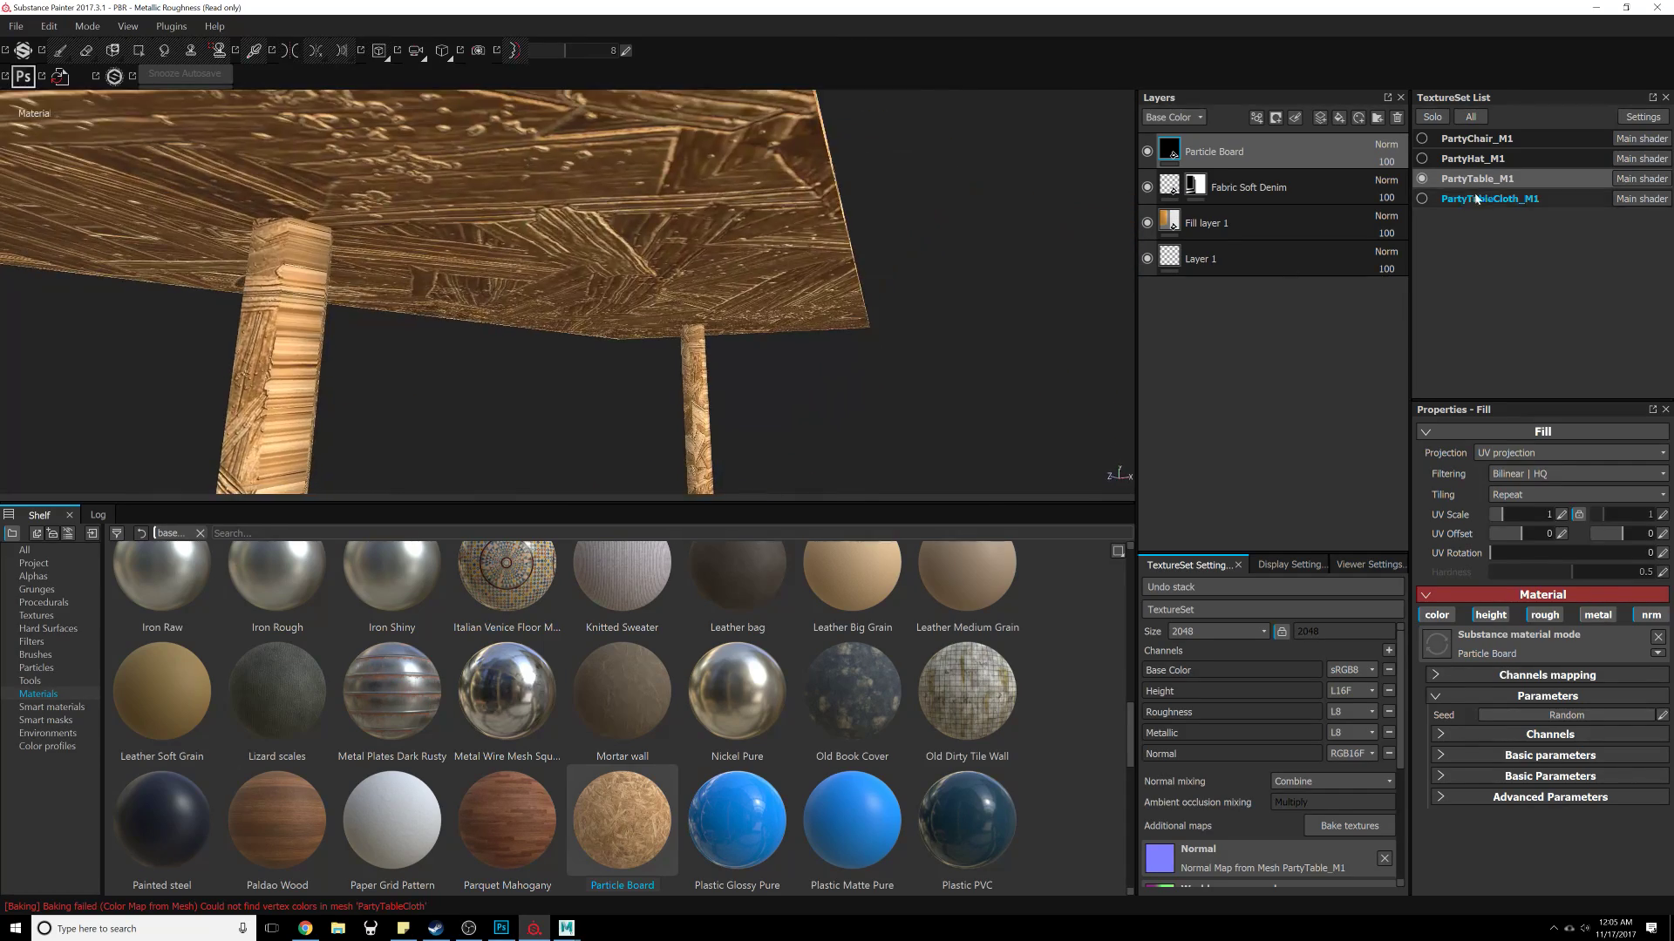
pyautogui.keyDown('alt'); pyautogui.moveTo(967, 253); pyautogui.dragTo(748, 338); pyautogui.keyUp('alt')
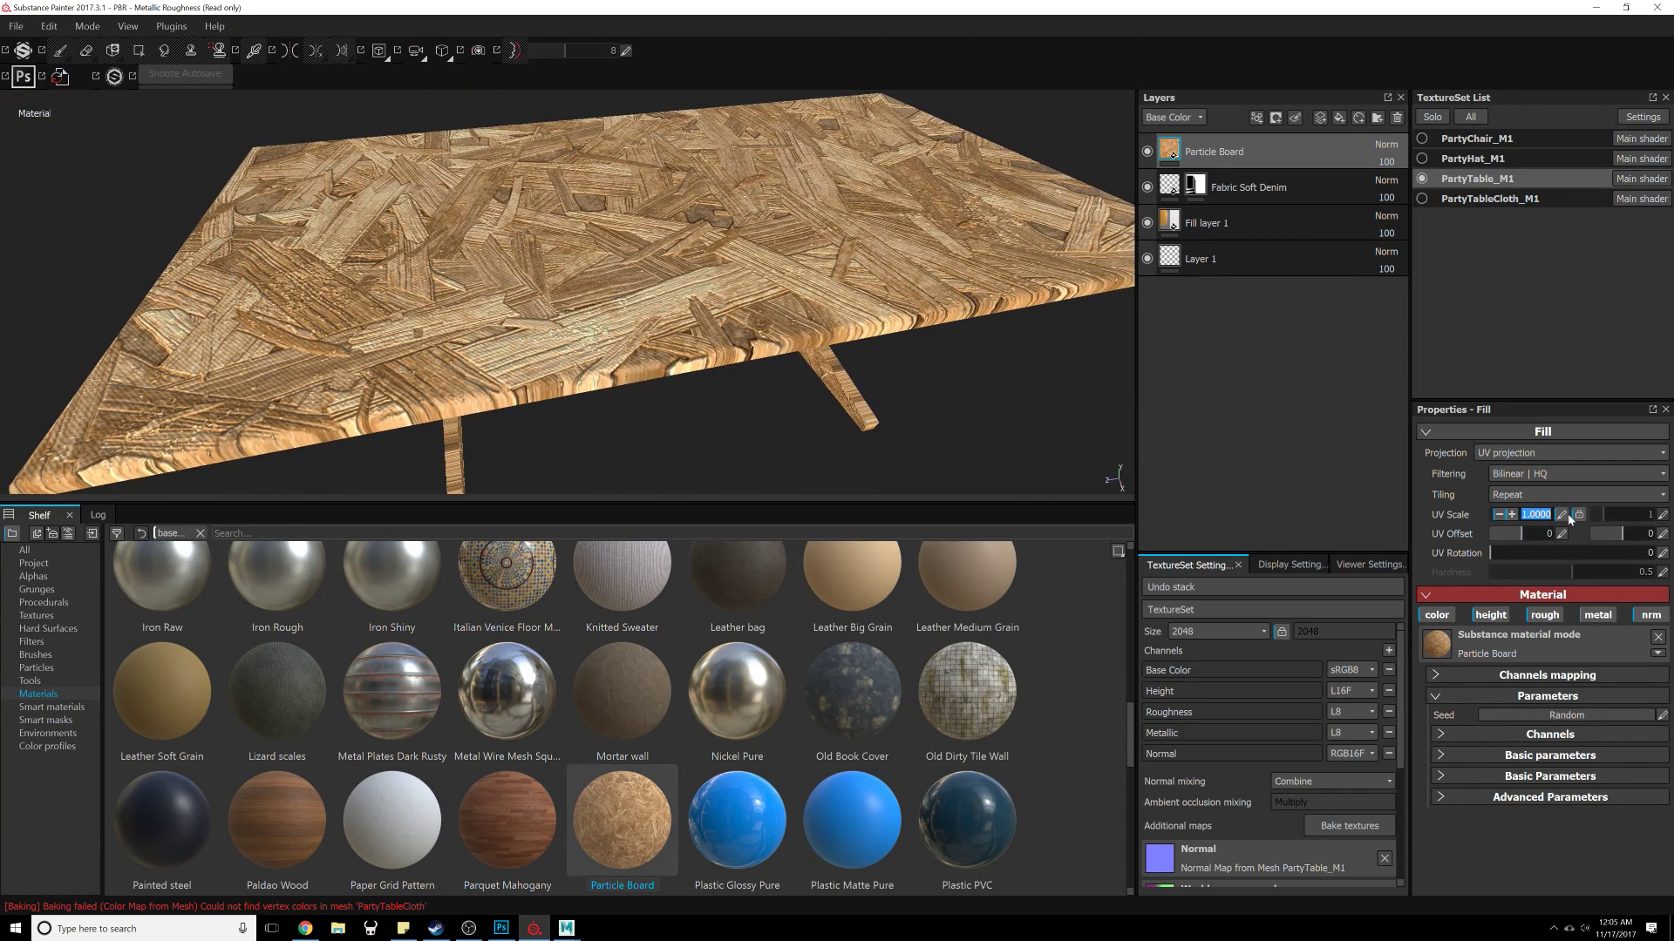
pyautogui.press('Return')
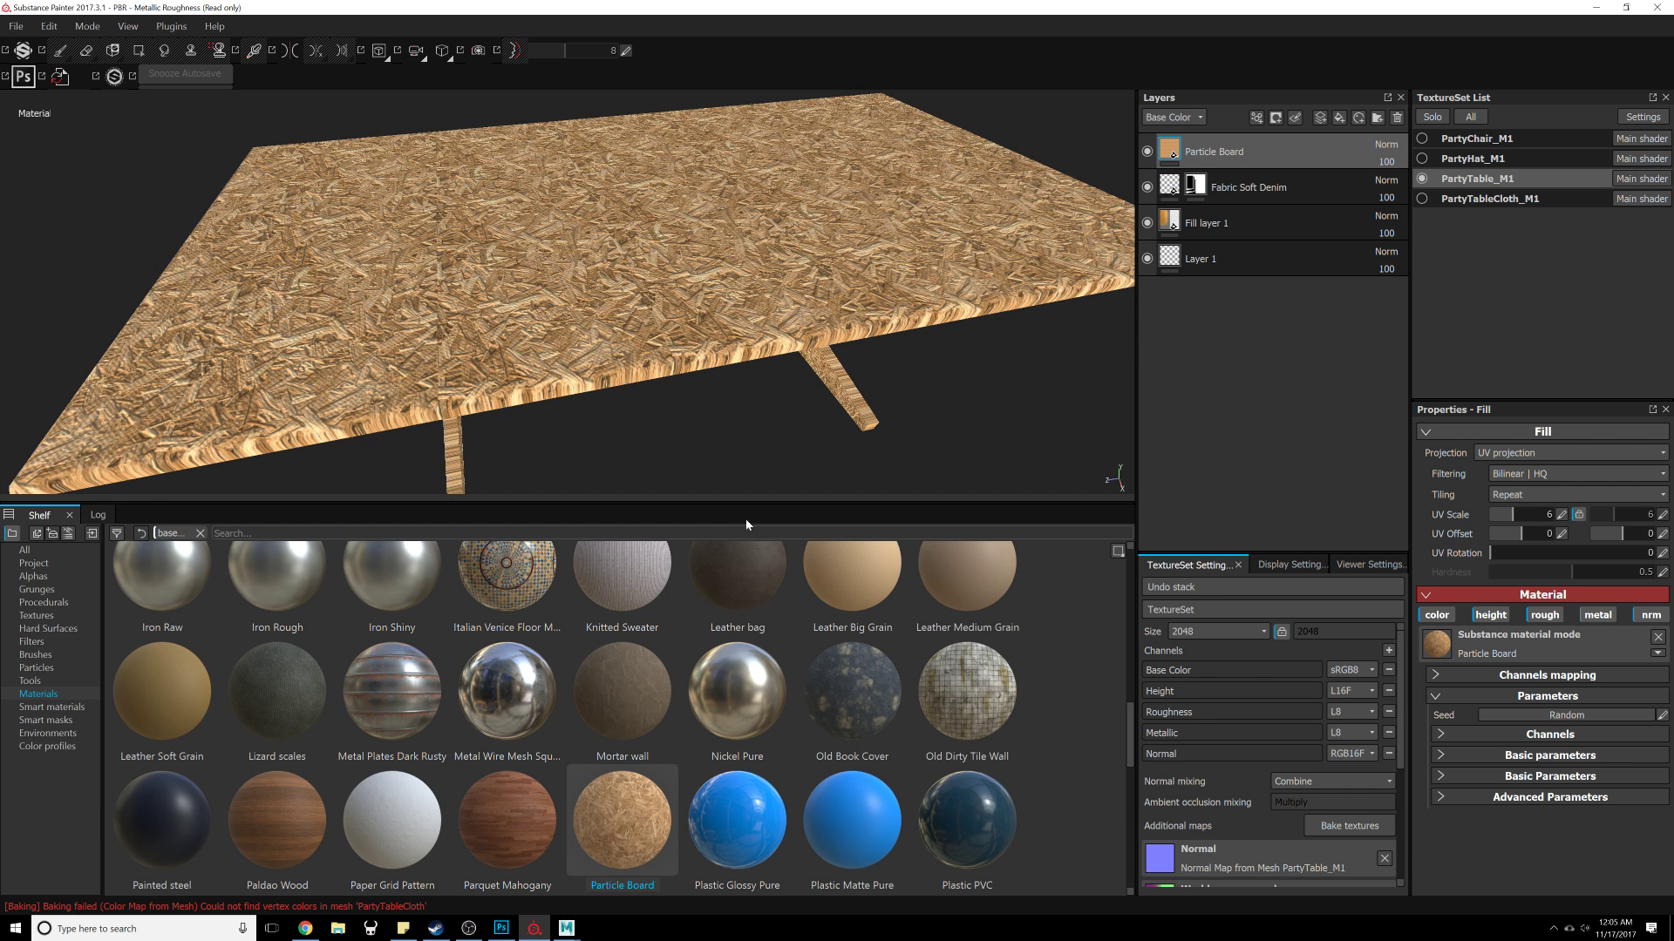
pyautogui.keyDown('alt'); pyautogui.moveTo(640, 427); pyautogui.dragTo(635, 351); pyautogui.keyUp('alt')
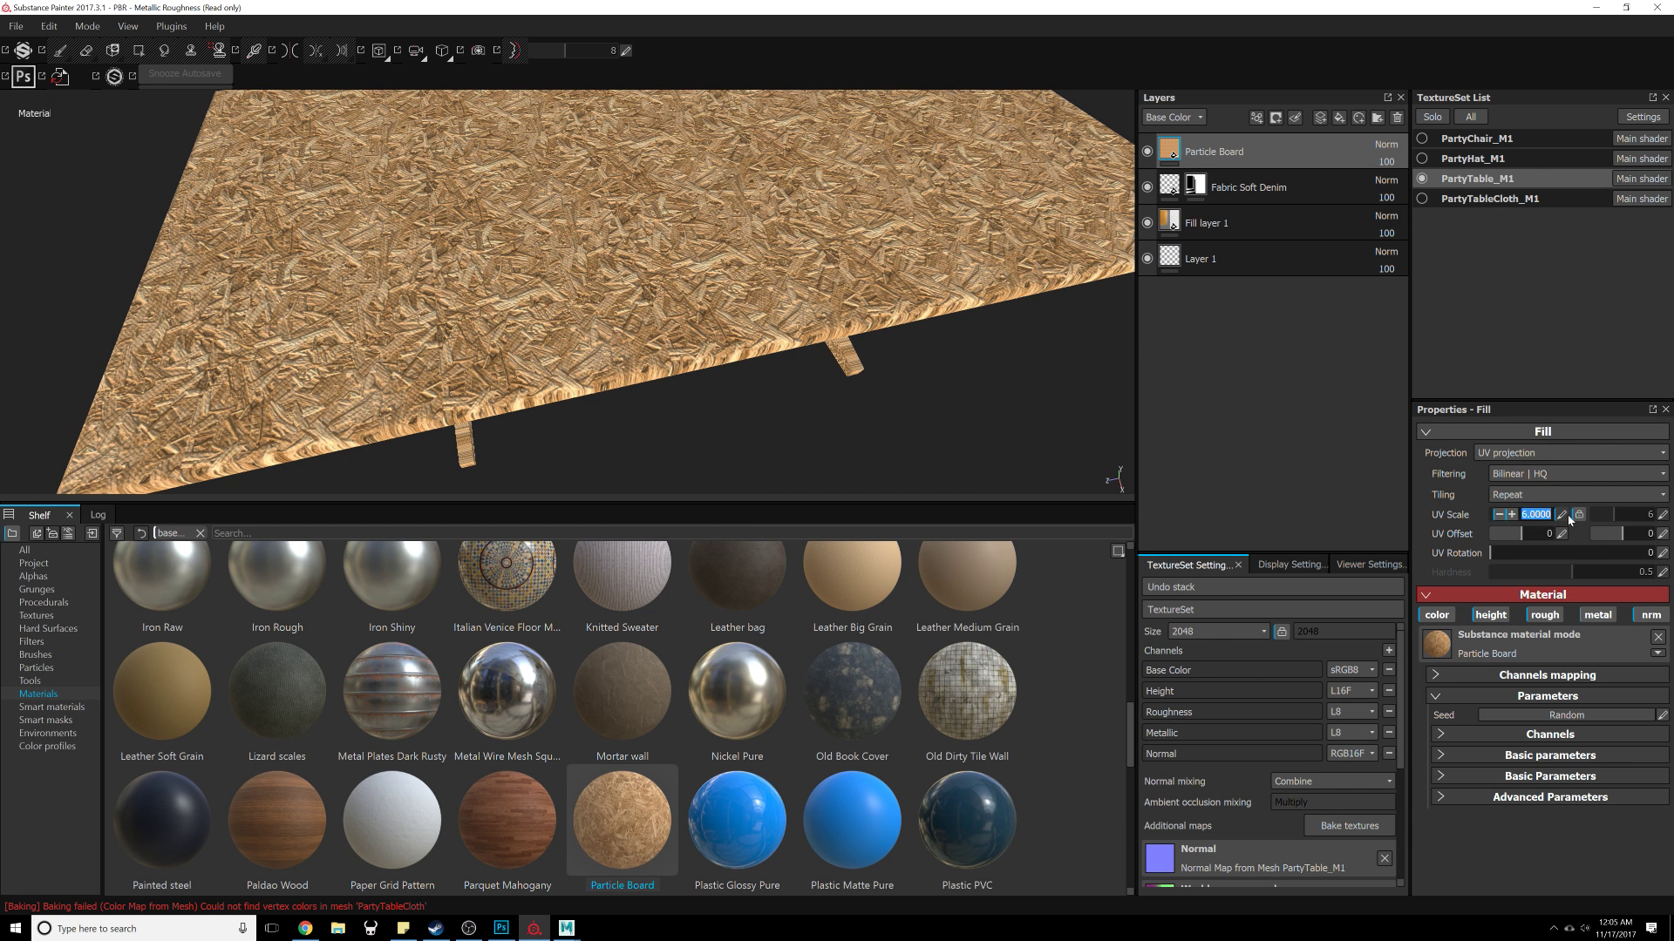
pyautogui.write('8')
pyautogui.press('Return')
pyautogui.keyDown('alt'); pyautogui.moveTo(572, 329); pyautogui.dragTo(713, 363); pyautogui.keyUp('alt')
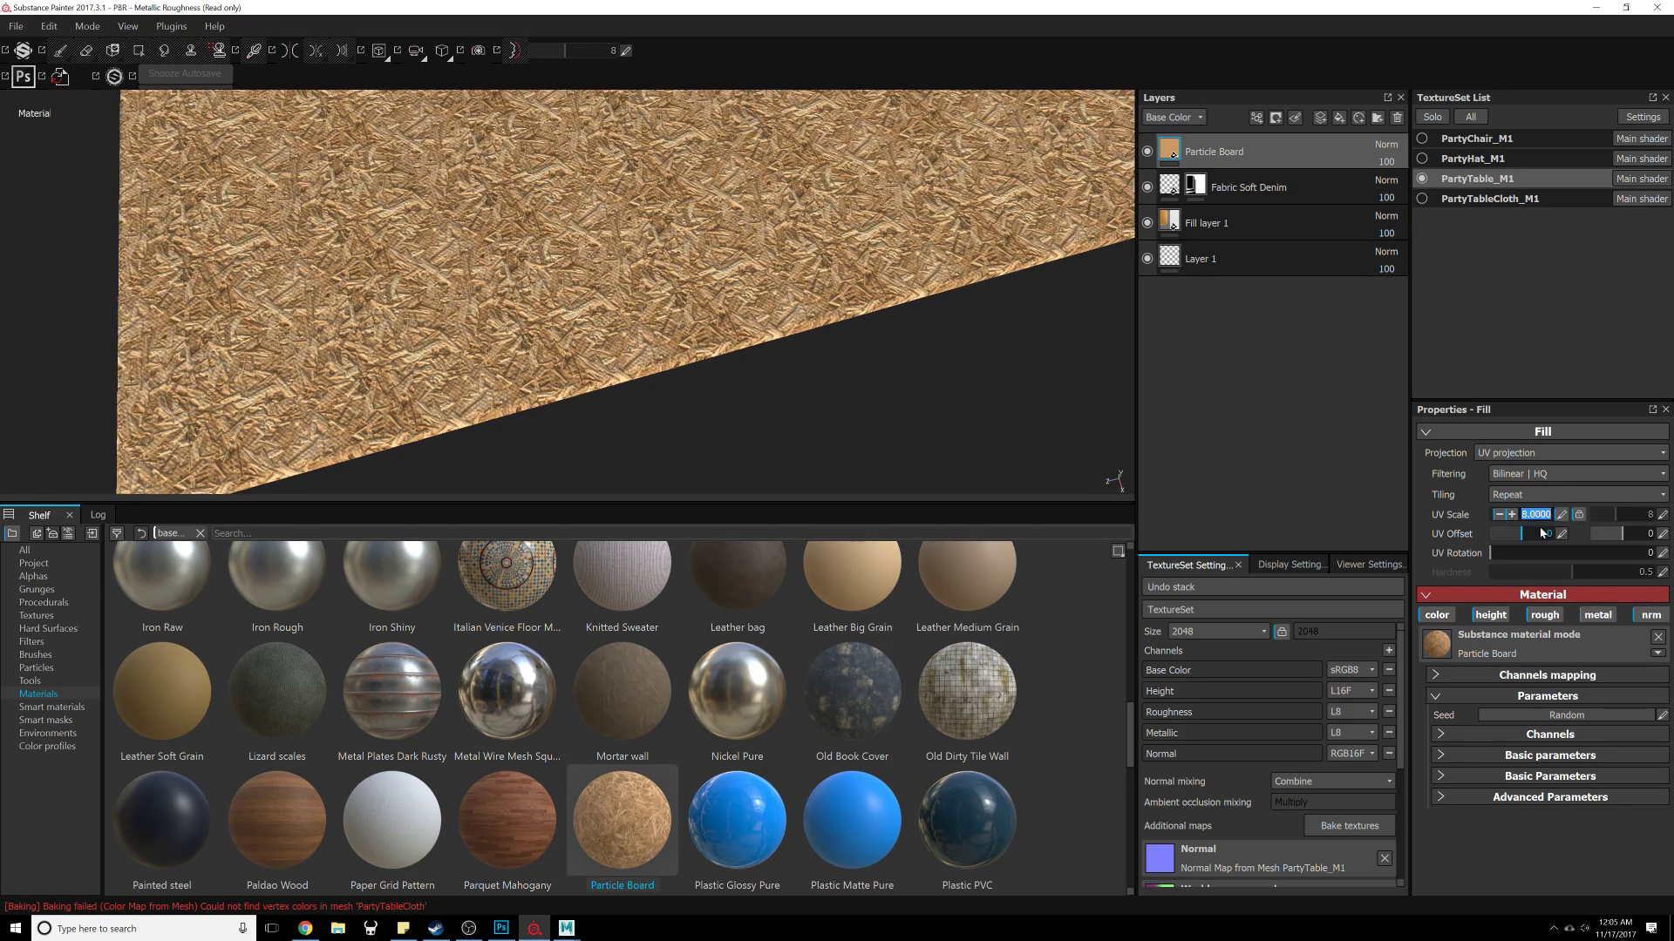
pyautogui.write('10')
pyautogui.press('Return')
# Step: Add a black mask to the Particle Board layer and activate Polygon Fill on it
pyautogui.keyDown('alt'); pyautogui.moveTo(573, 351); pyautogui.dragTo(624, 266); pyautogui.keyUp('alt')
pyautogui.keyDown('alt'); pyautogui.moveTo(624, 266); pyautogui.dragTo(694, 253, button='middle'); pyautogui.keyUp('alt')
pyautogui.keyDown('alt'); pyautogui.moveTo(694, 253); pyautogui.dragTo(760, 342); pyautogui.keyUp('alt')
pyautogui.keyDown('alt'); pyautogui.moveTo(760, 342); pyautogui.dragTo(800, 270, button='right'); pyautogui.keyUp('alt')
pyautogui.keyDown('alt'); pyautogui.moveTo(800, 270); pyautogui.dragTo(761, 272); pyautogui.keyUp('alt')
pyautogui.click(1279, 120)
pyautogui.click(1293, 155)
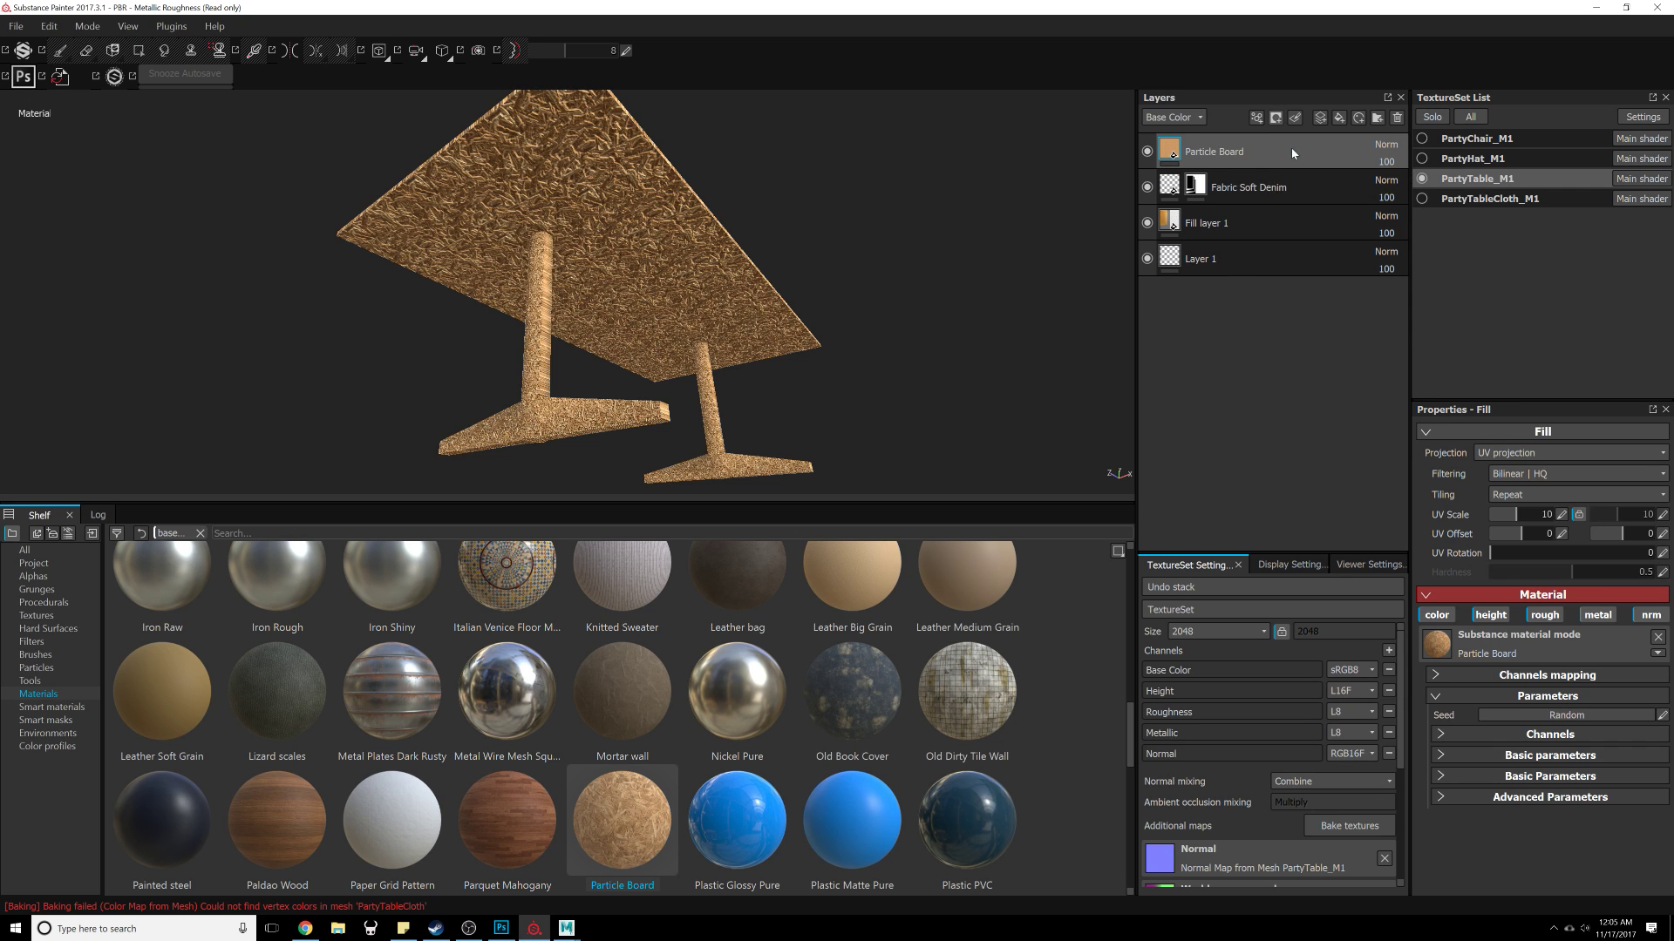
pyautogui.keyDown('alt'); pyautogui.moveTo(857, 243); pyautogui.dragTo(937, 217, button='middle'); pyautogui.keyUp('alt')
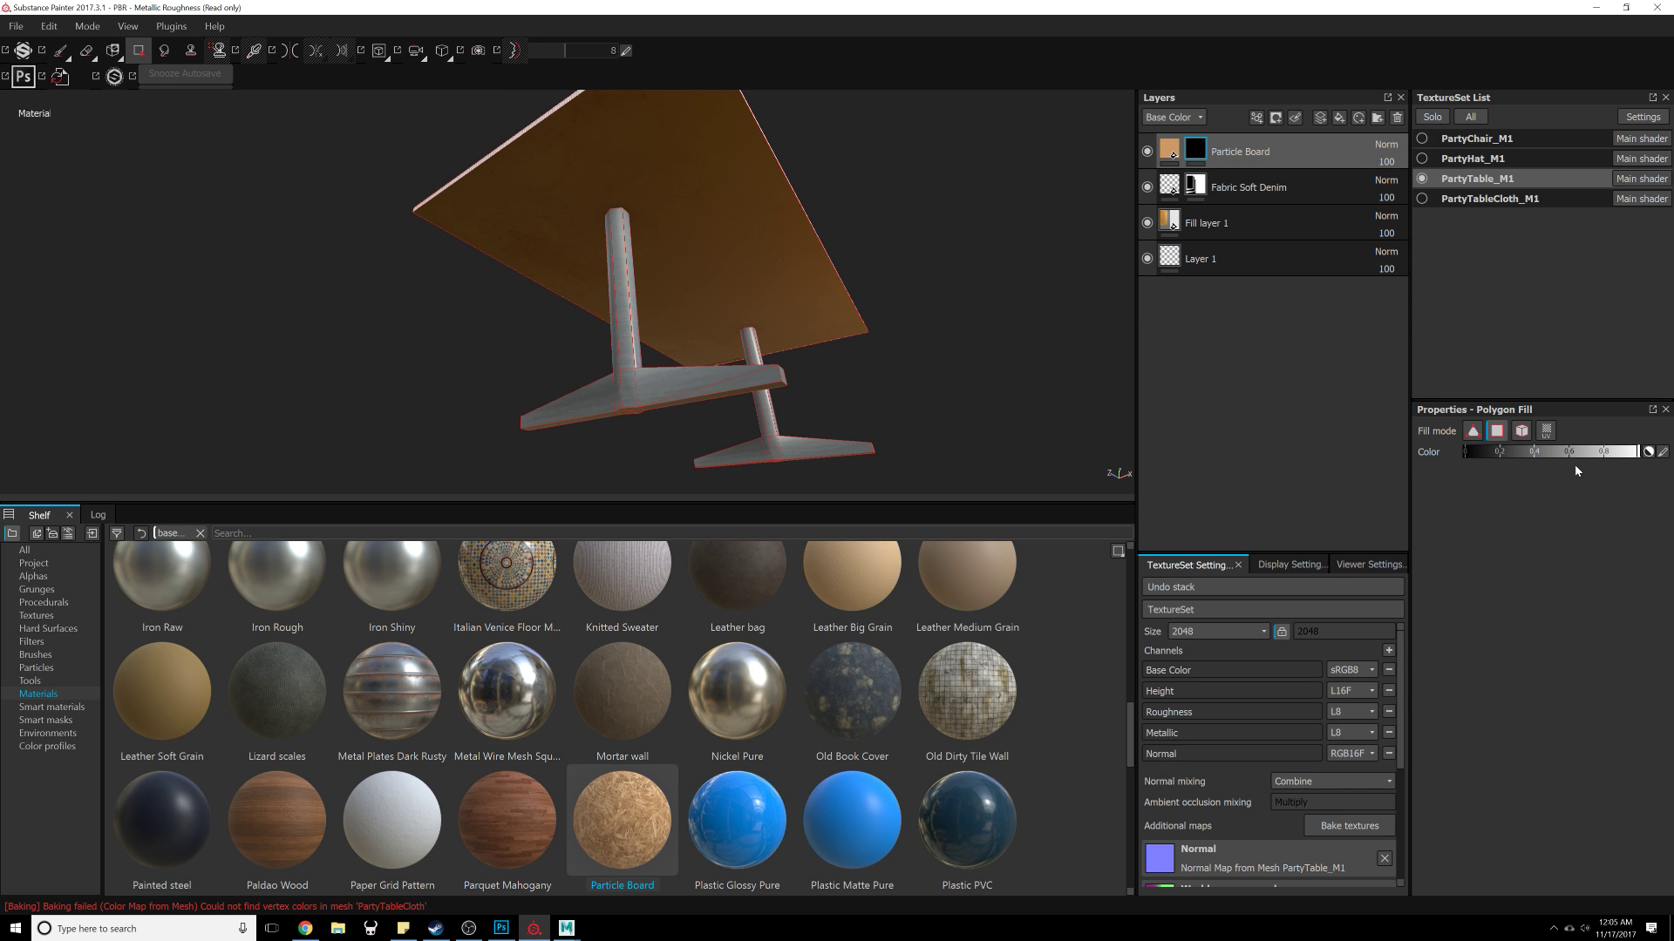
# Step: Polygon-fill the tabletop faces into the Particle Board layer's black mask
pyautogui.keyDown('alt'); pyautogui.moveTo(760, 275); pyautogui.dragTo(747, 302); pyautogui.keyUp('alt')
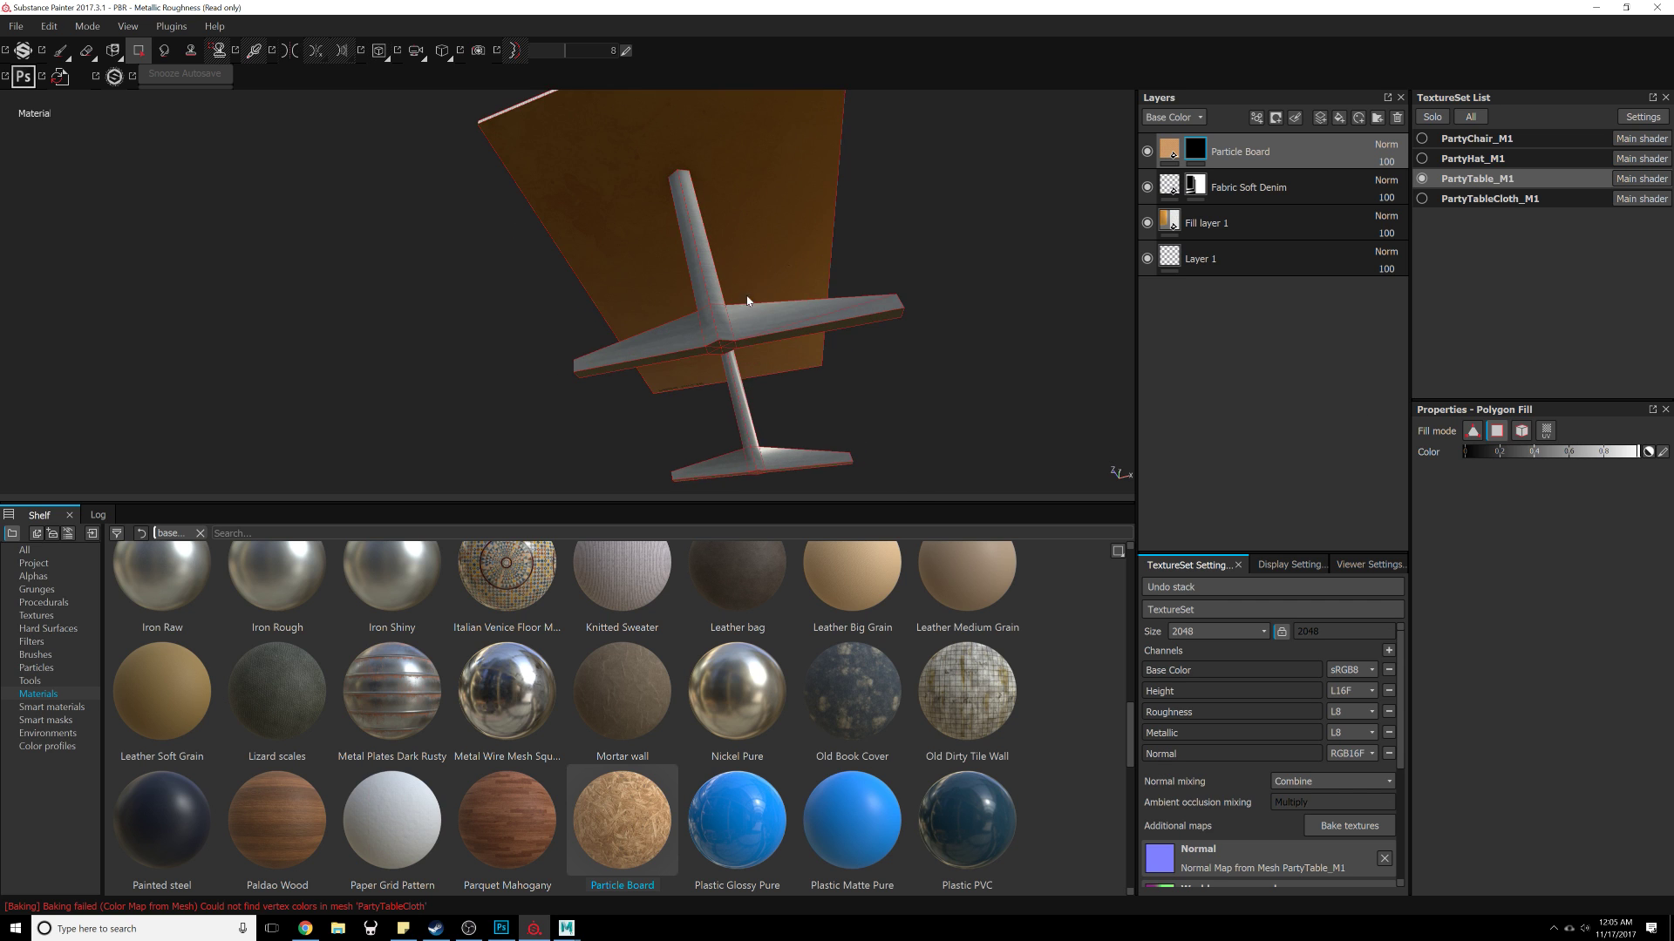
pyautogui.keyDown('alt'); pyautogui.moveTo(809, 166); pyautogui.dragTo(806, 323, button='middle'); pyautogui.keyUp('alt')
pyautogui.keyDown('alt'); pyautogui.moveTo(806, 323); pyautogui.dragTo(800, 527, button='right'); pyautogui.keyUp('alt')
pyautogui.keyDown('alt'); pyautogui.moveTo(799, 527); pyautogui.dragTo(988, 290); pyautogui.keyUp('alt')
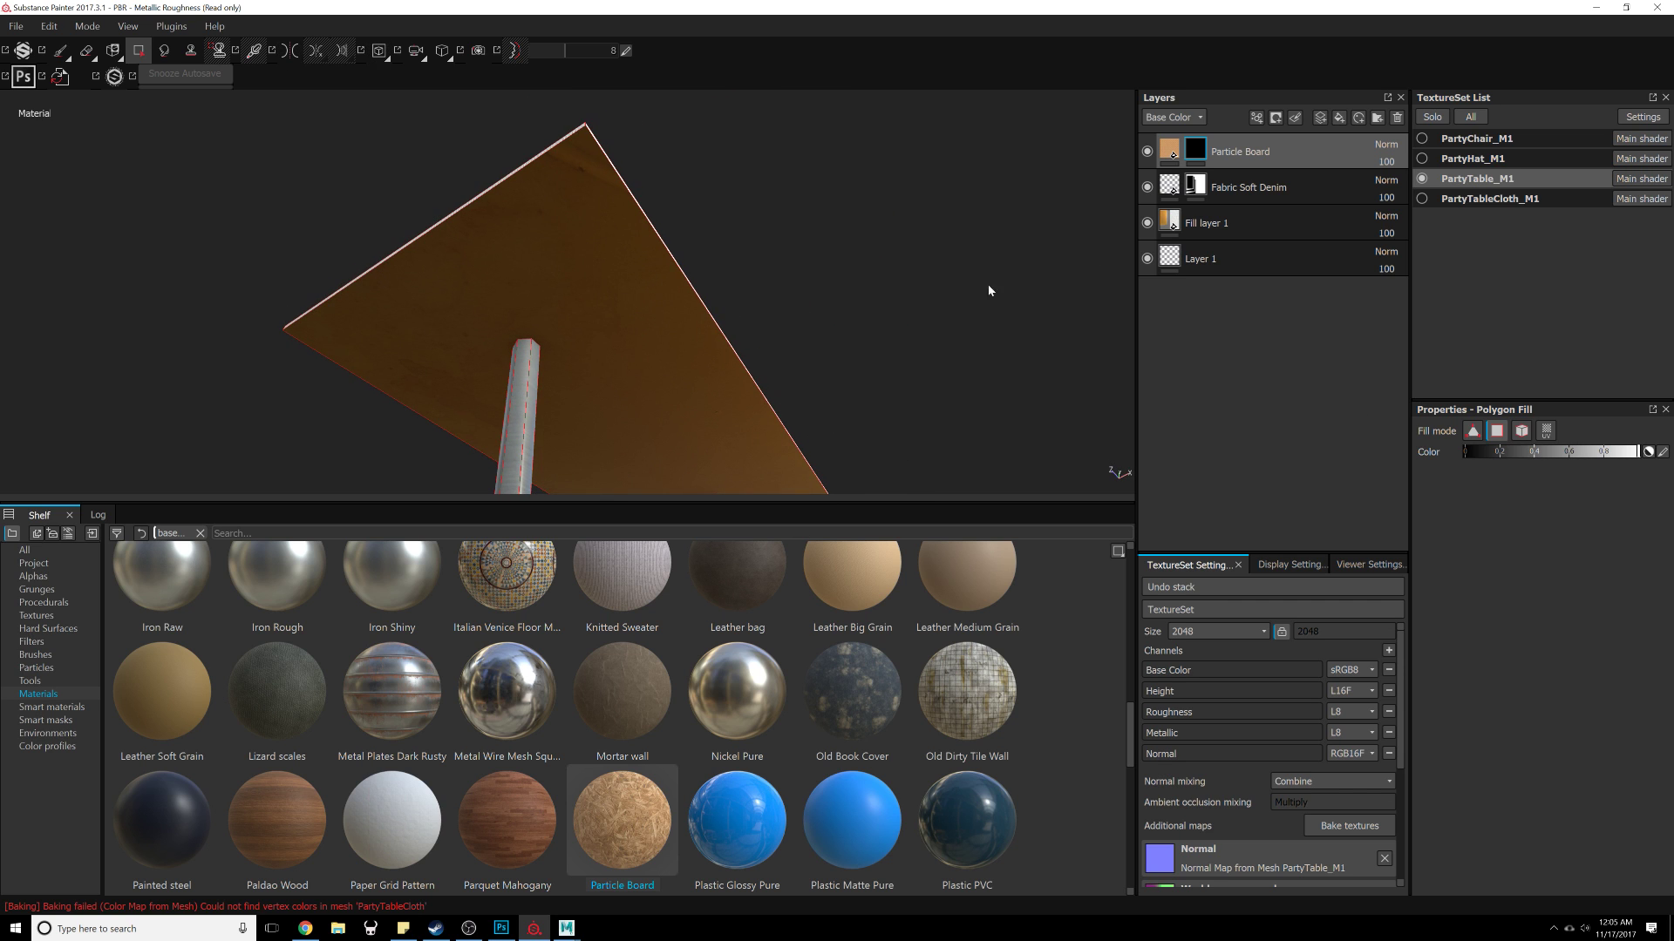
pyautogui.keyDown('alt'); pyautogui.moveTo(636, 295); pyautogui.dragTo(575, 293); pyautogui.keyUp('alt')
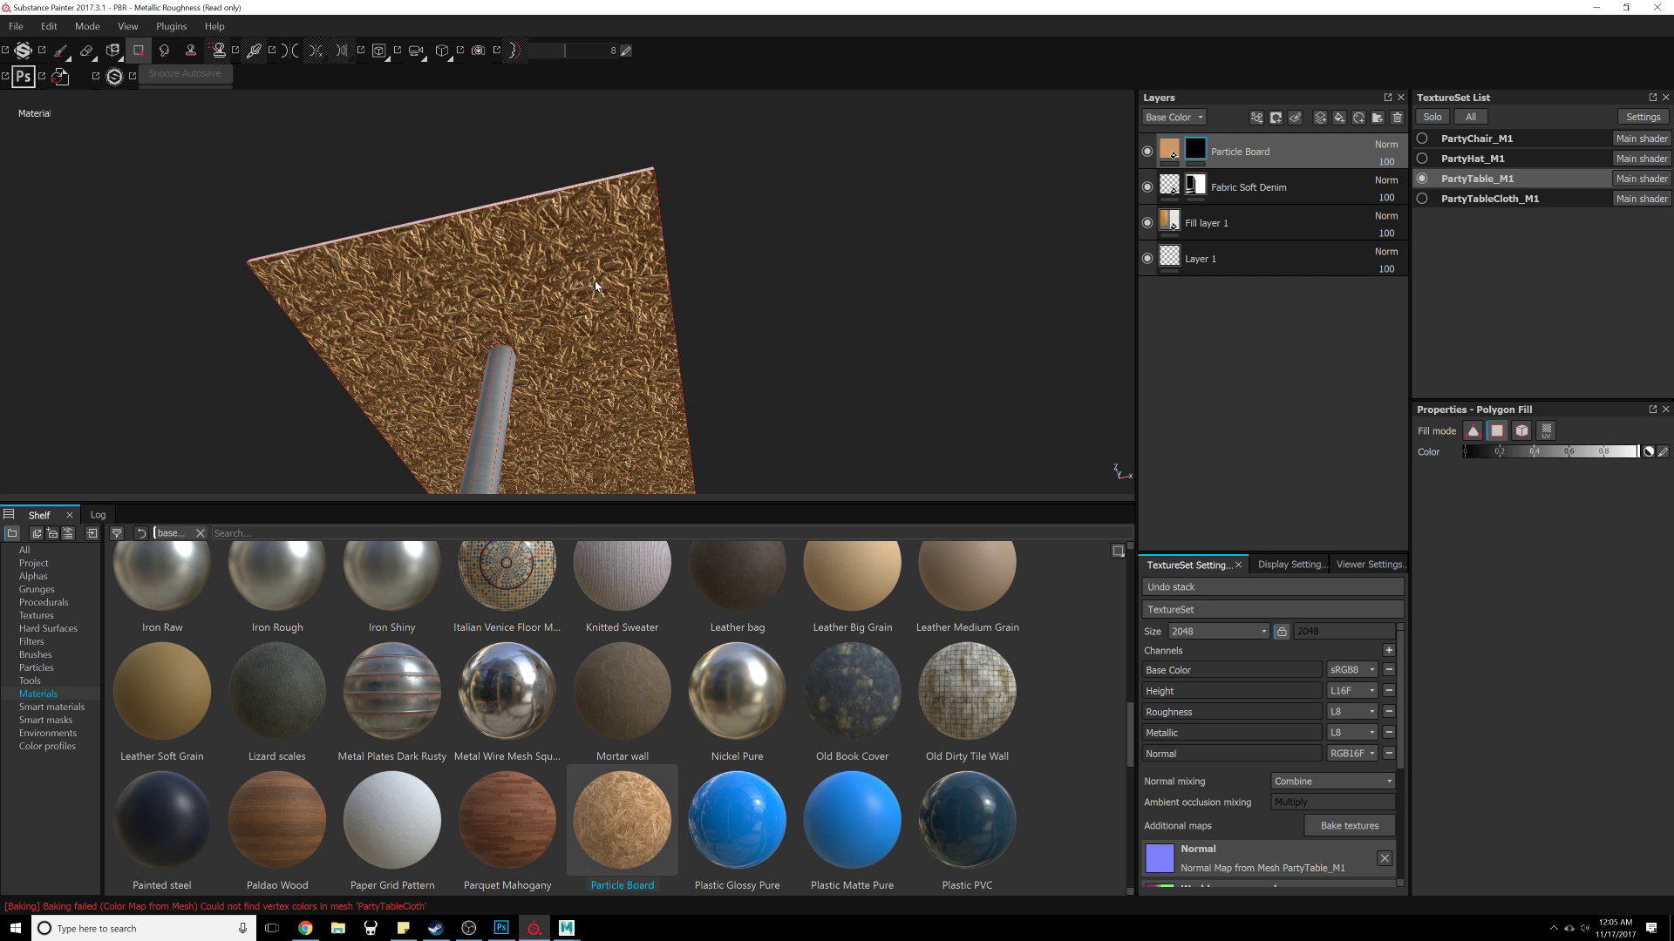
pyautogui.keyDown('alt'); pyautogui.moveTo(484, 342); pyautogui.dragTo(296, 325); pyautogui.keyUp('alt')
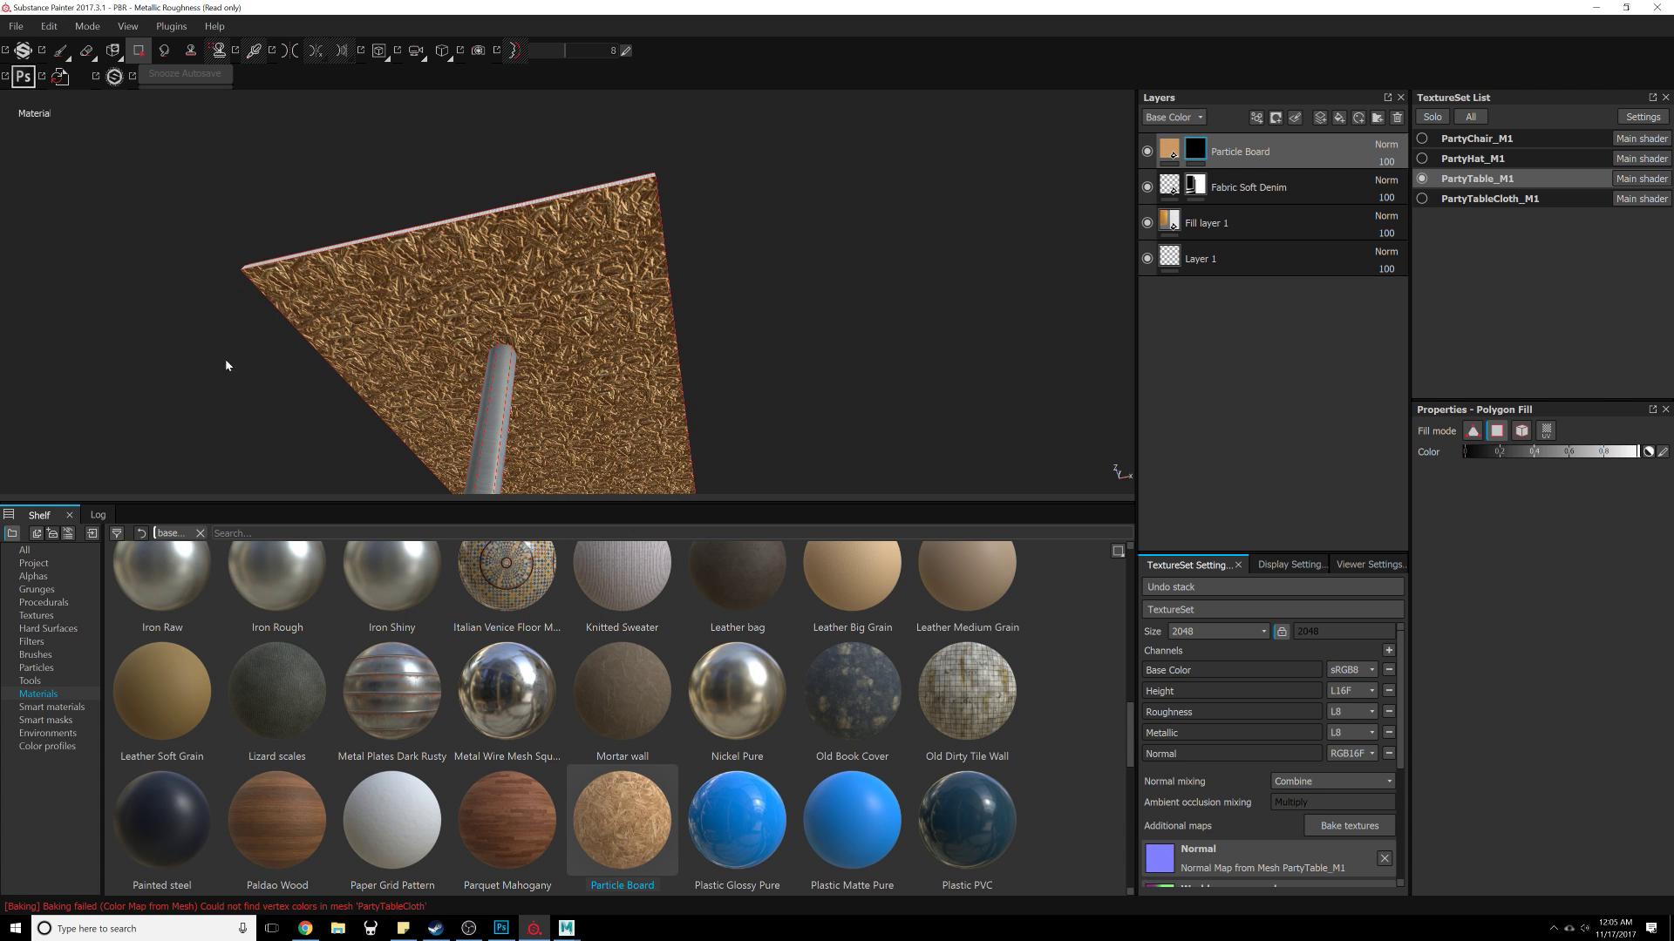
# Step: Activate post effects in the display settings
pyautogui.press('ctrl')
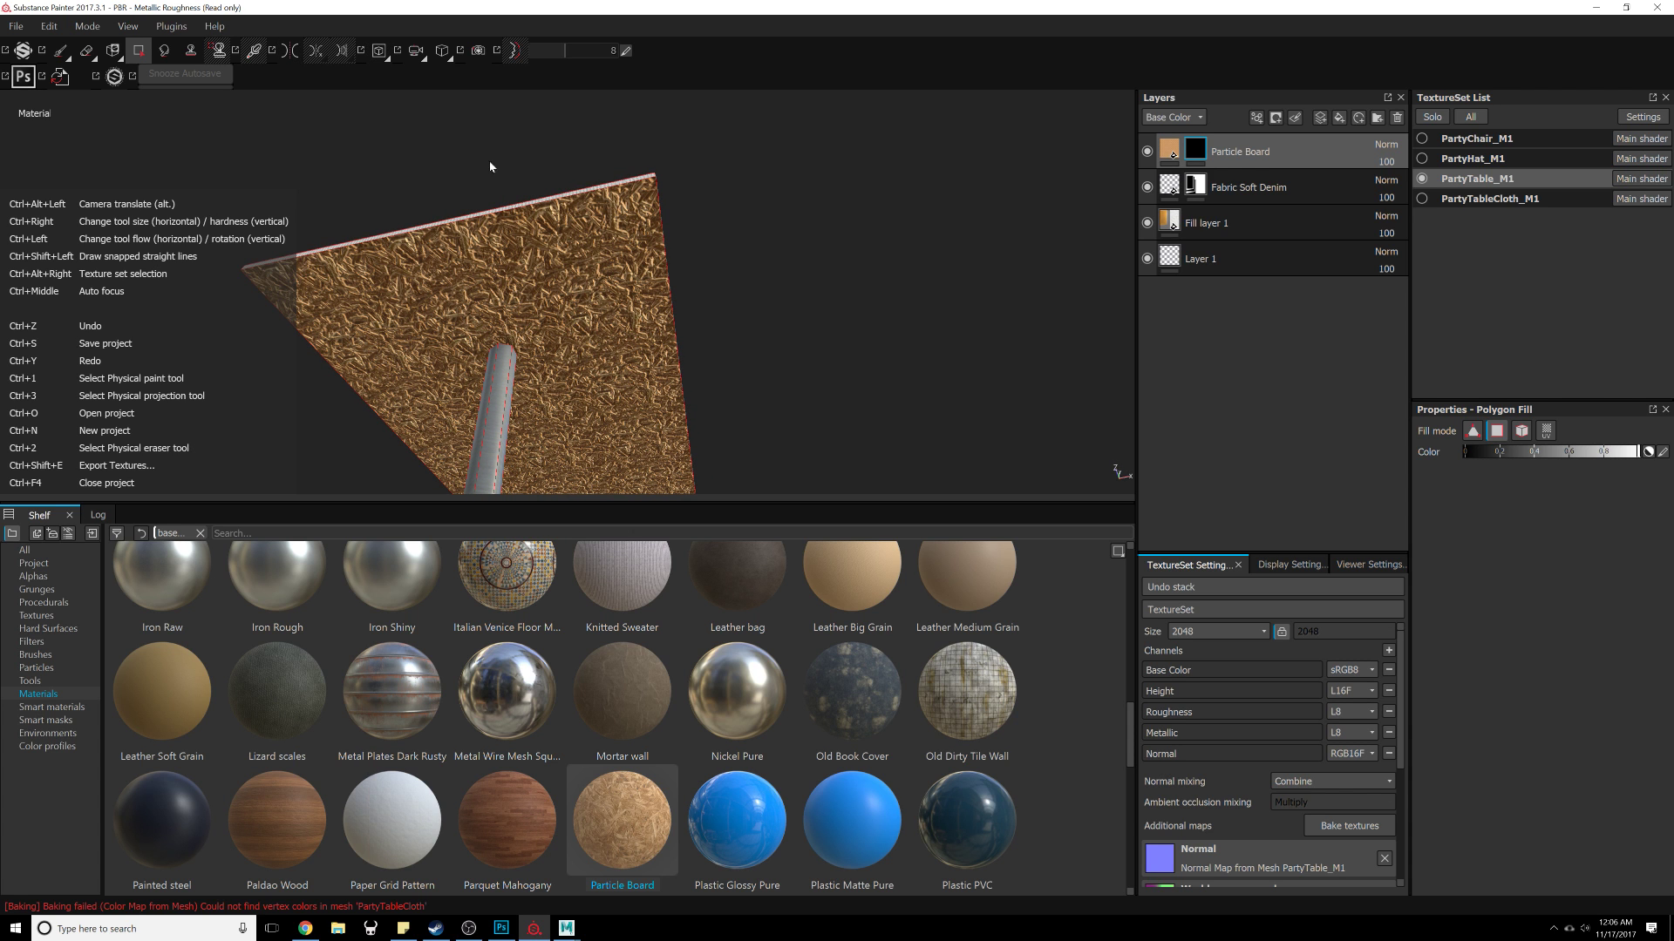
pyautogui.keyDown('shift'); pyautogui.moveTo(744, 146); pyautogui.dragTo(816, 263, button='right'); pyautogui.keyUp('shift')
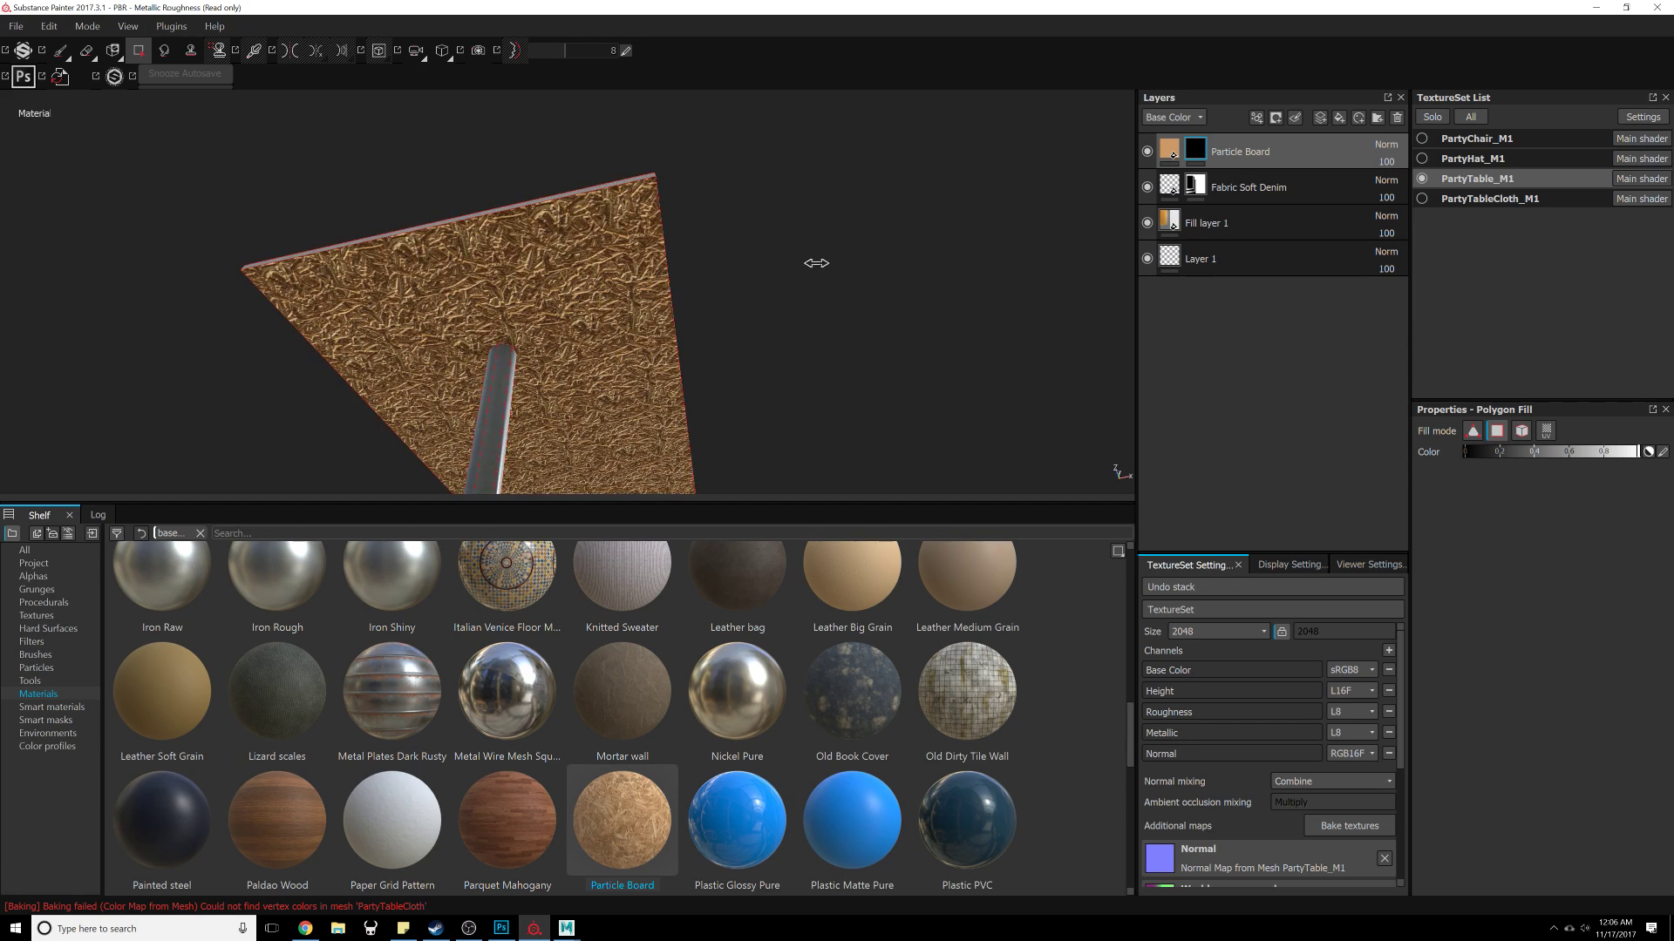
pyautogui.keyDown('shift'); pyautogui.moveTo(802, 197); pyautogui.dragTo(750, 205, button='right'); pyautogui.keyUp('shift')
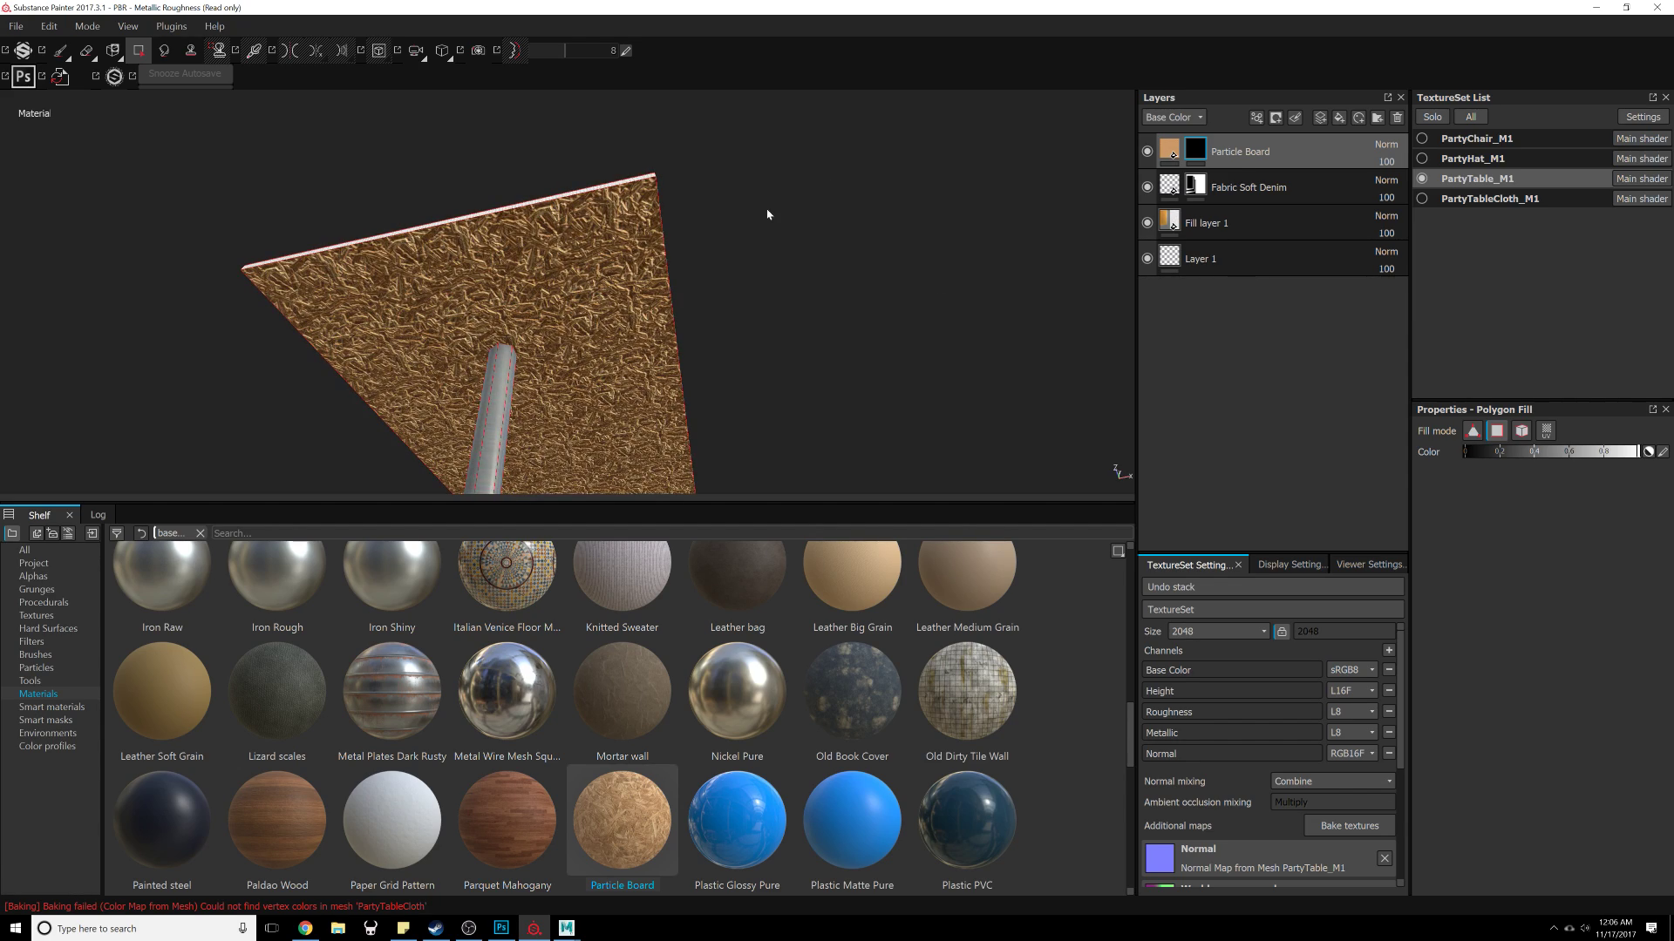
pyautogui.keyDown('alt'); pyautogui.moveTo(767, 214); pyautogui.dragTo(861, 230); pyautogui.keyUp('alt')
pyautogui.click(1290, 565)
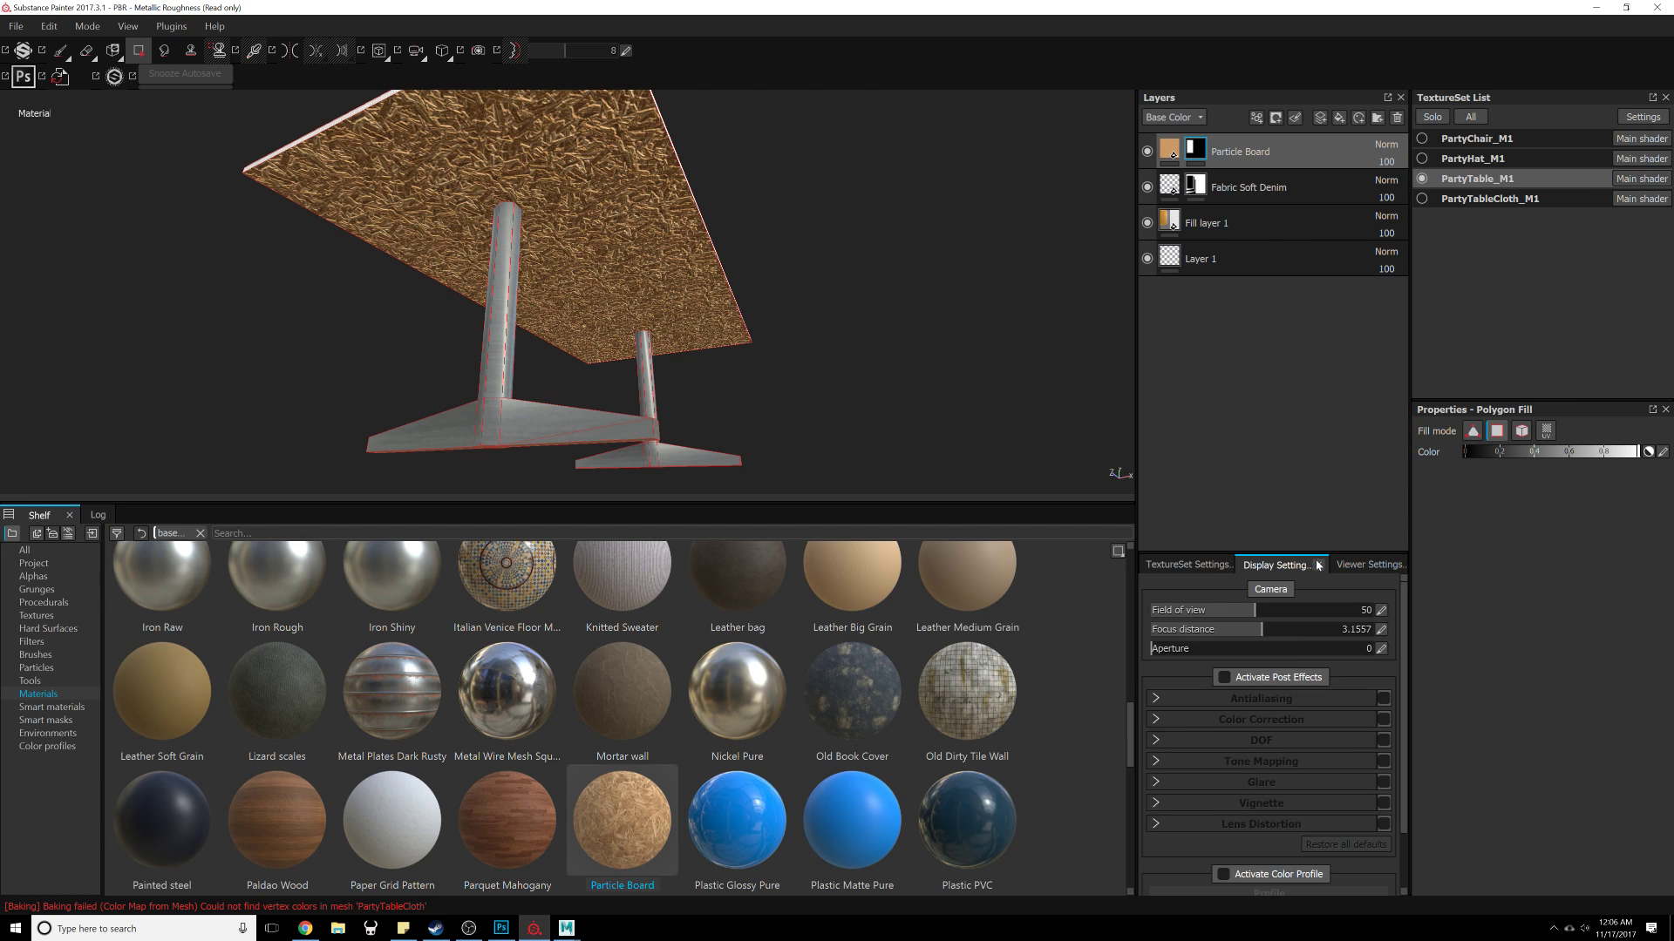
pyautogui.scroll(-1, 1285, 656)
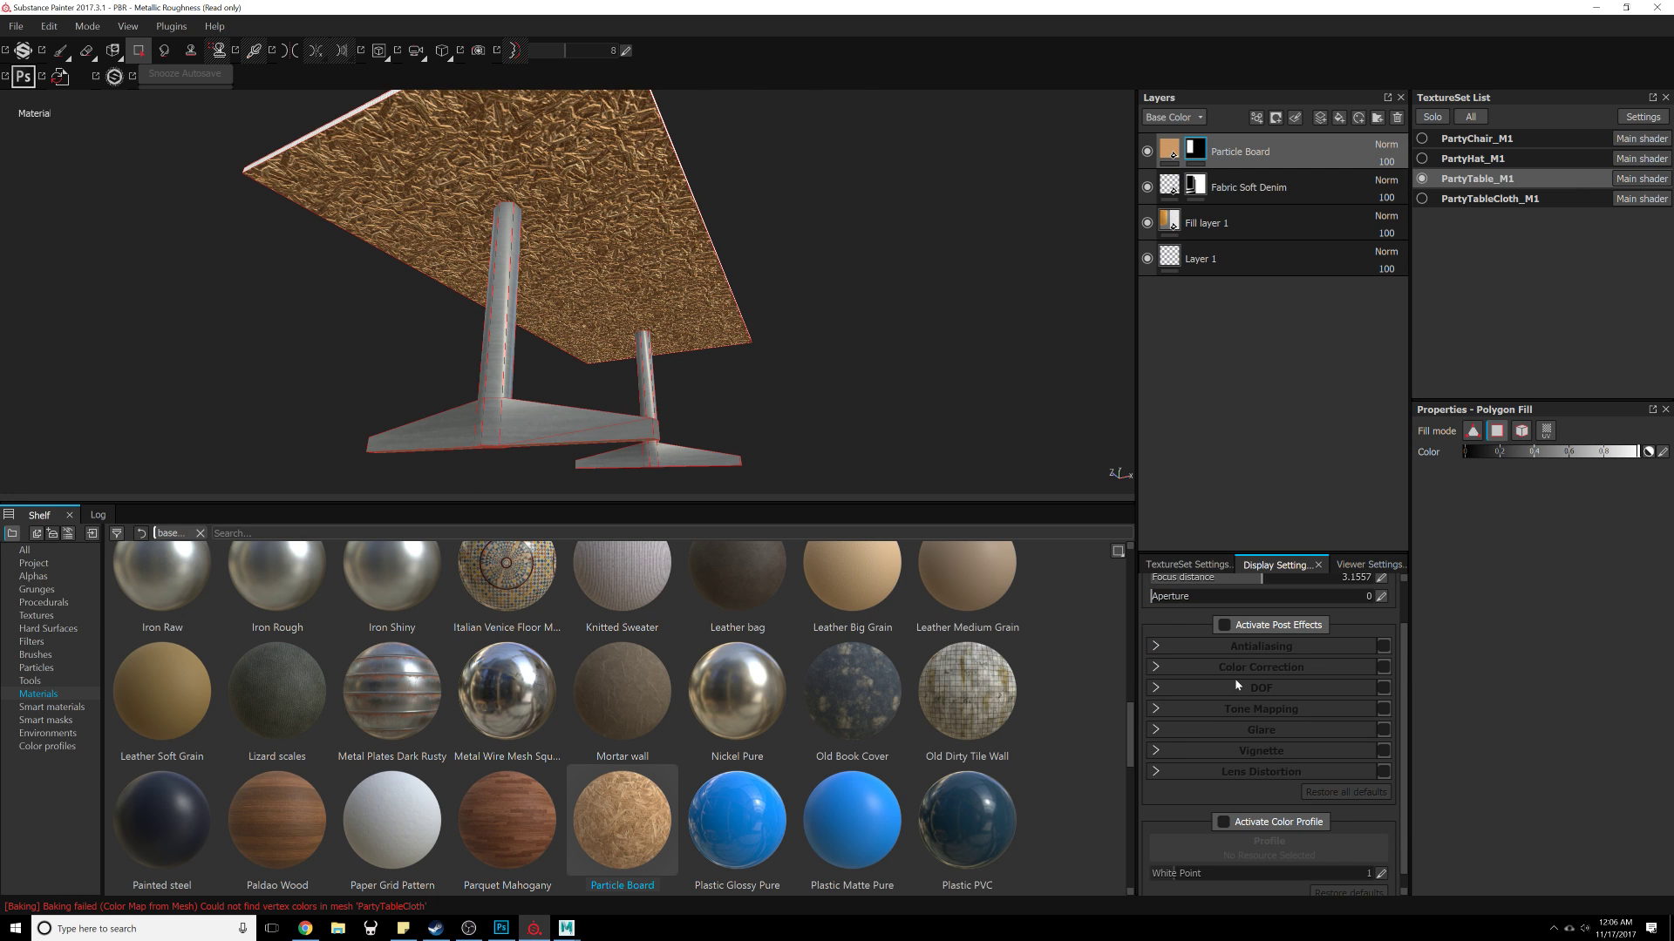
pyautogui.click(1227, 625)
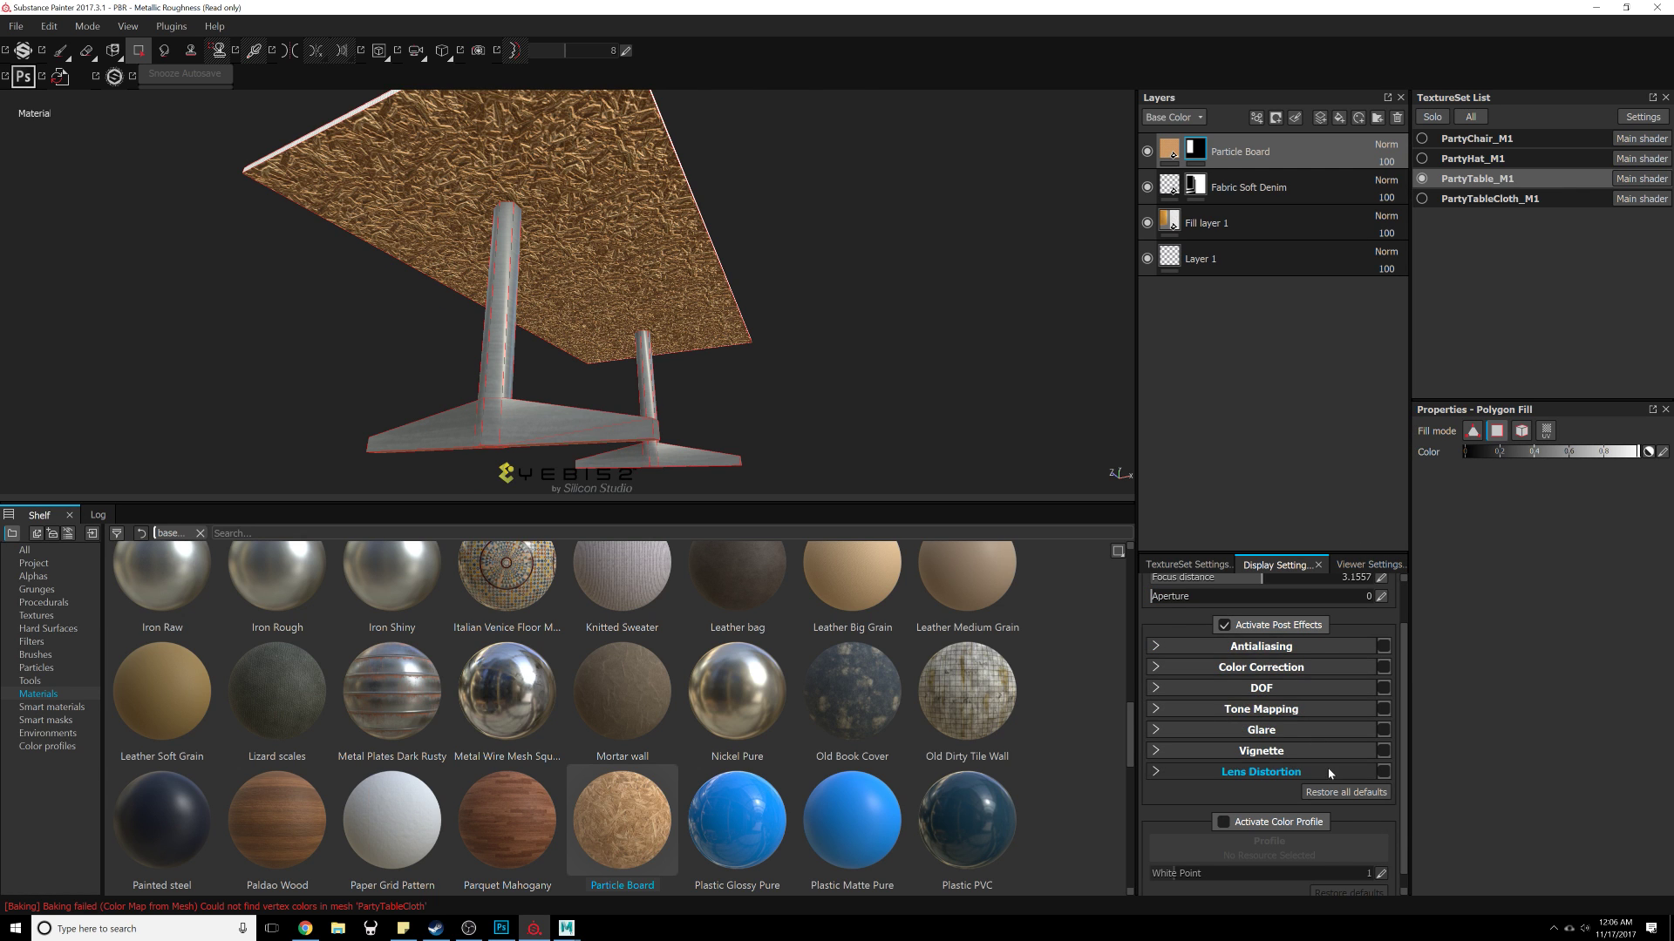
pyautogui.scroll(-1, 1329, 773)
pyautogui.scroll(2, 1330, 775)
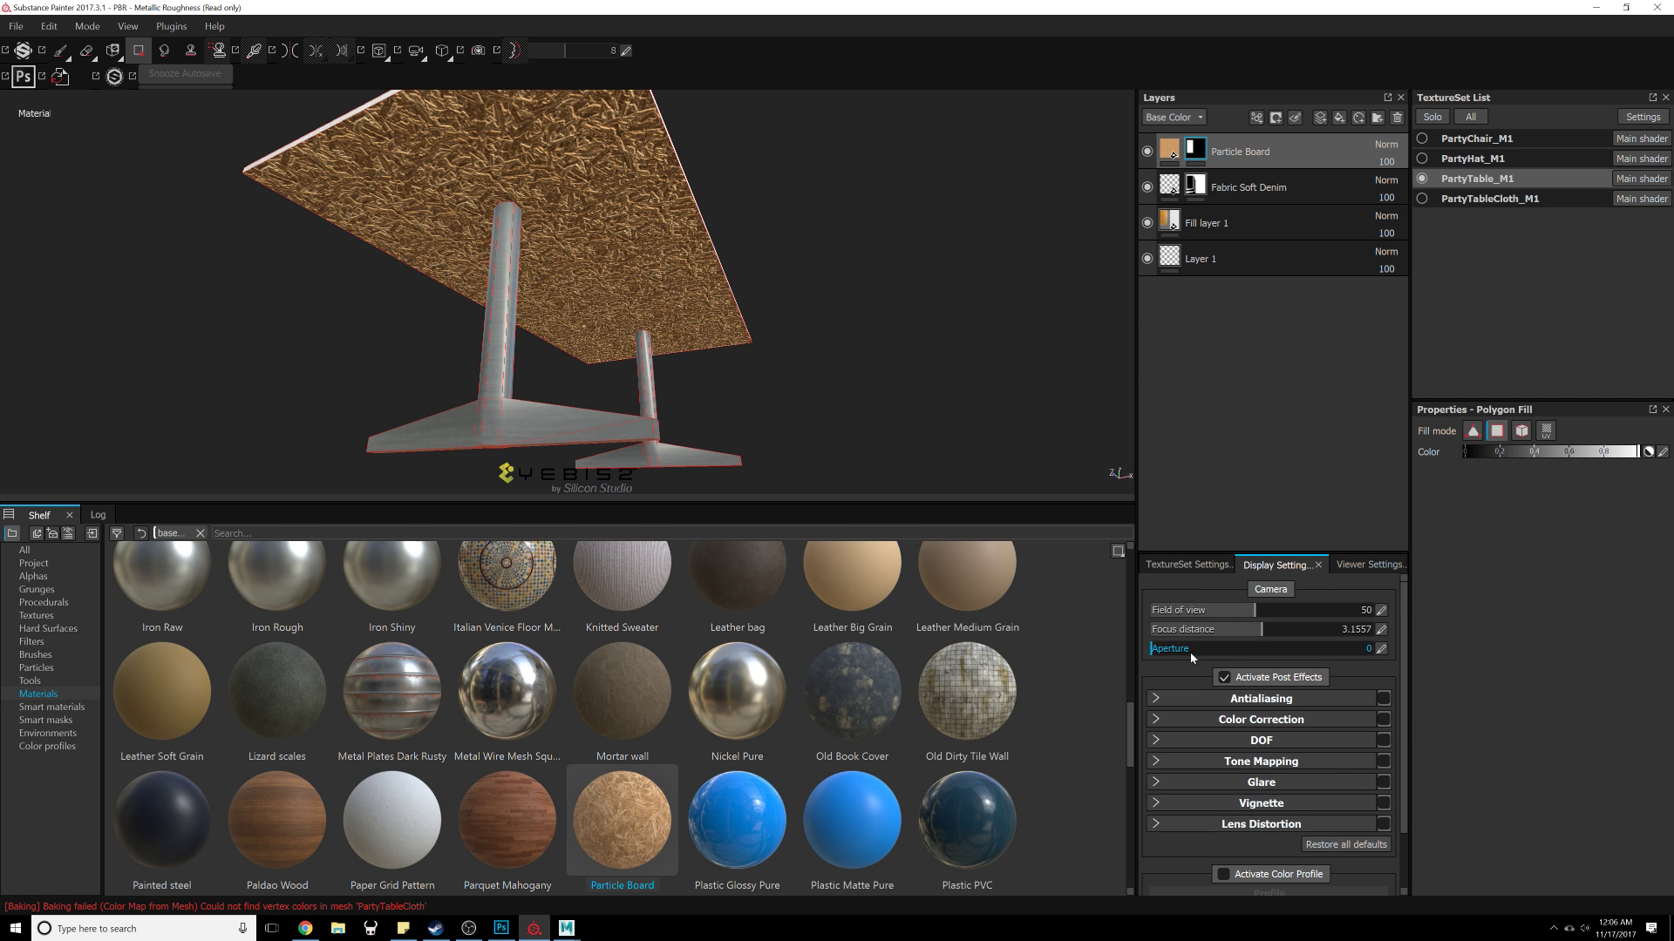
# Step: Raise the environment opacity to 23 and turn on shadows in the viewer settings
pyautogui.click(1366, 565)
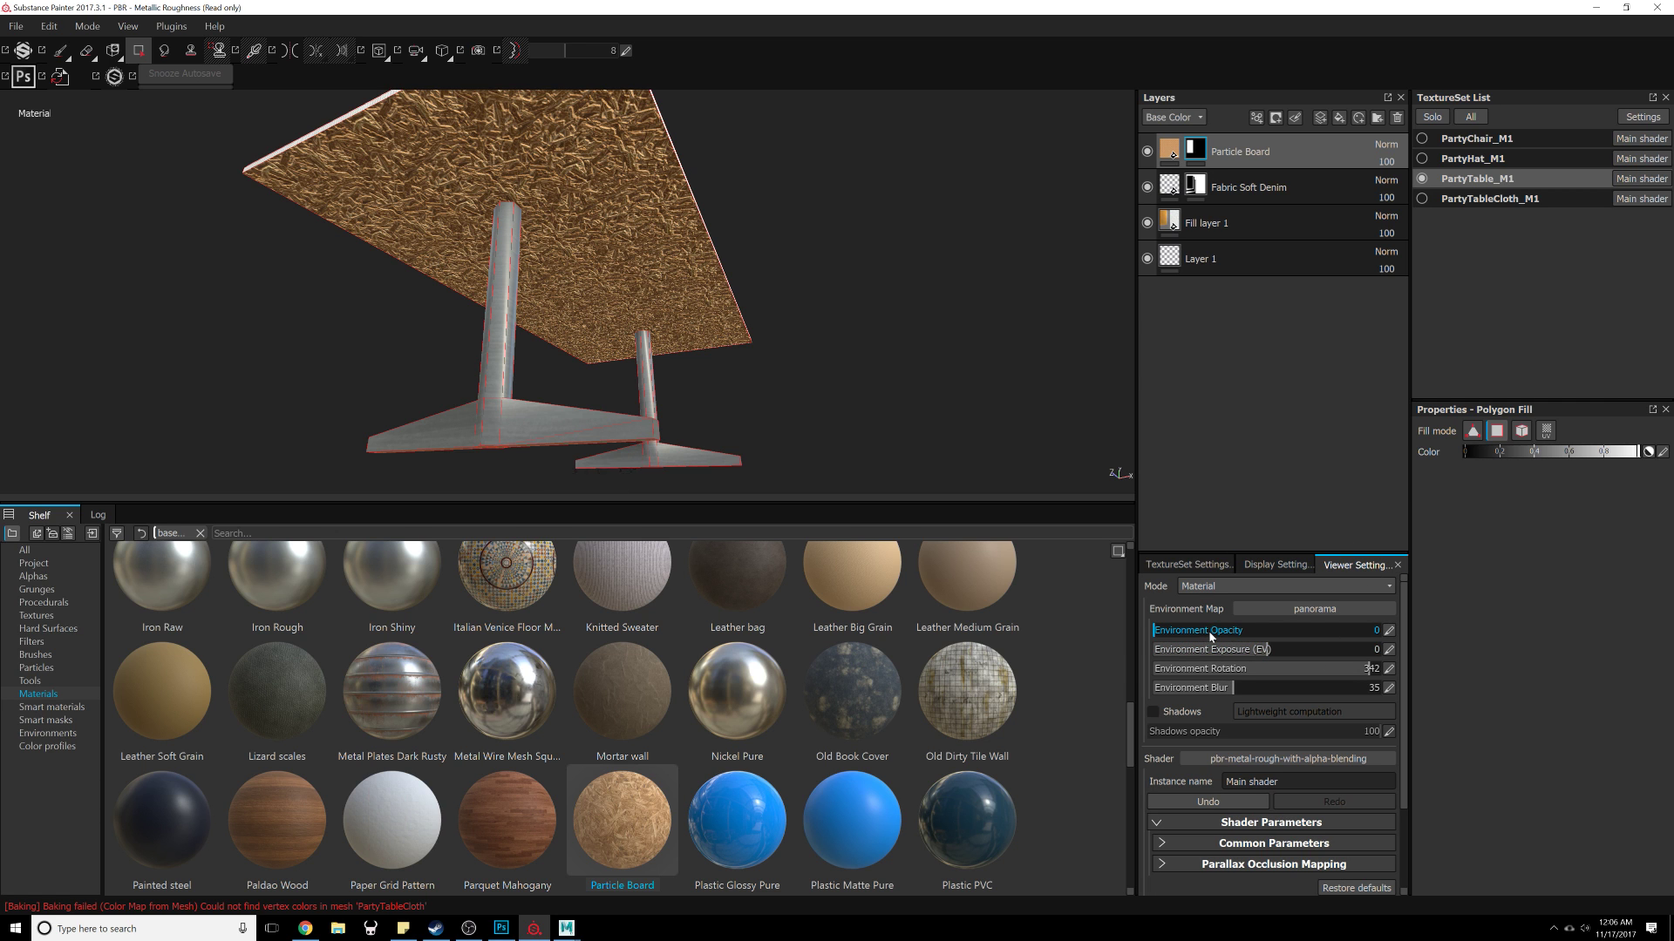
pyautogui.moveTo(1211, 637); pyautogui.dragTo(1226, 637)
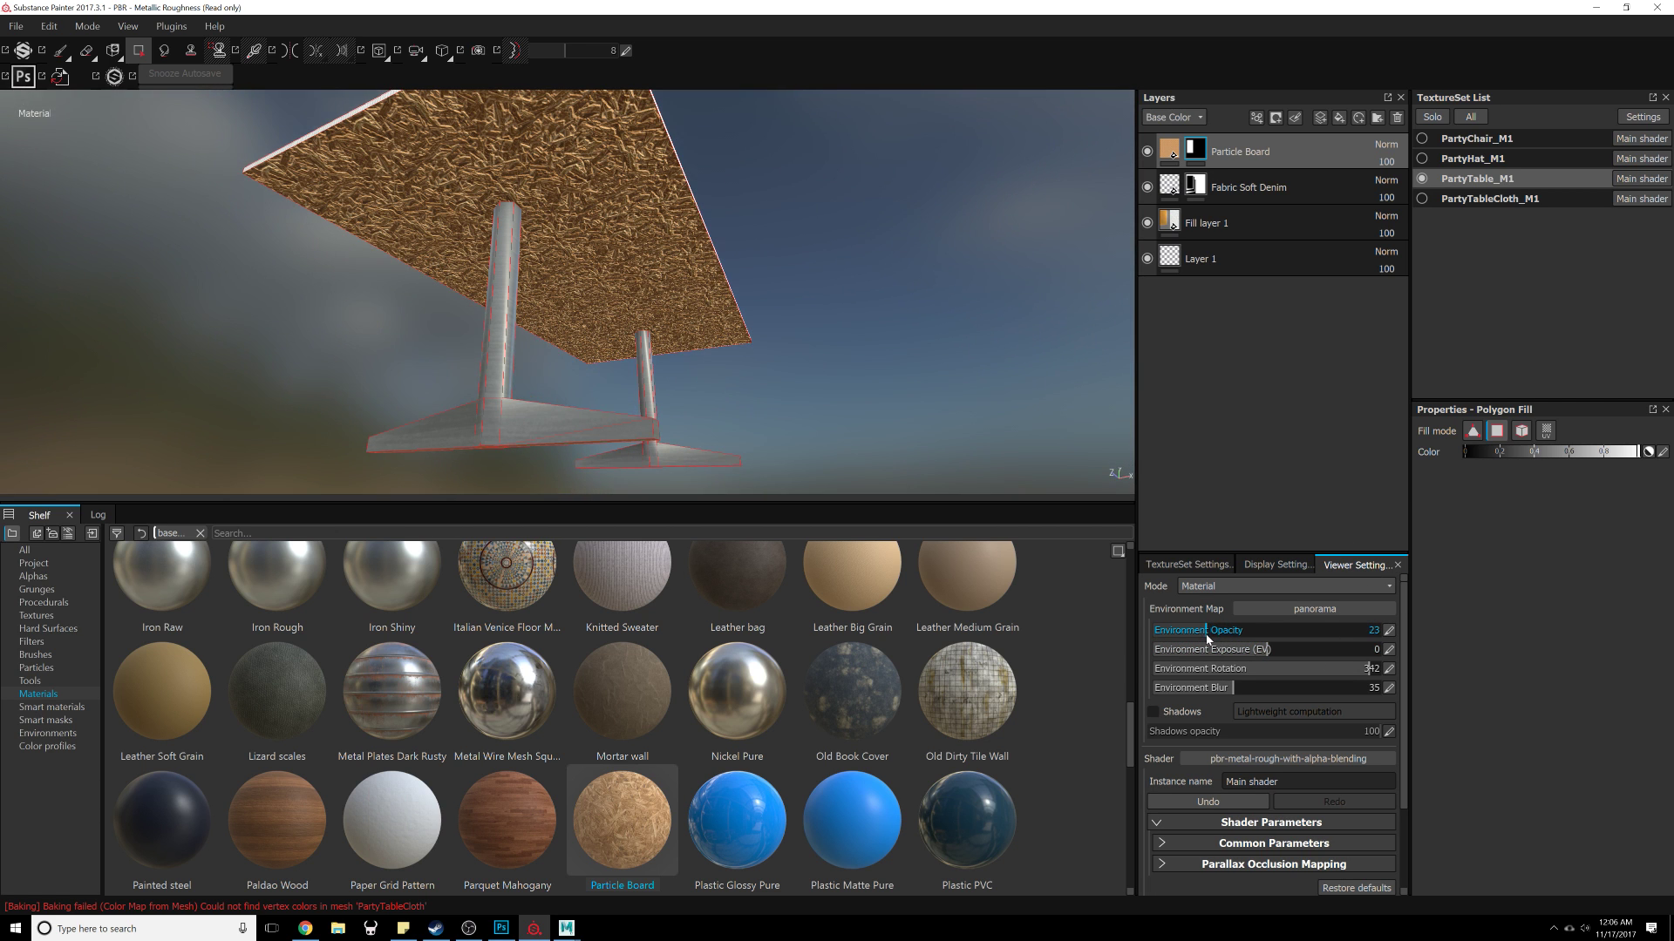
pyautogui.scroll(-1, 1154, 643)
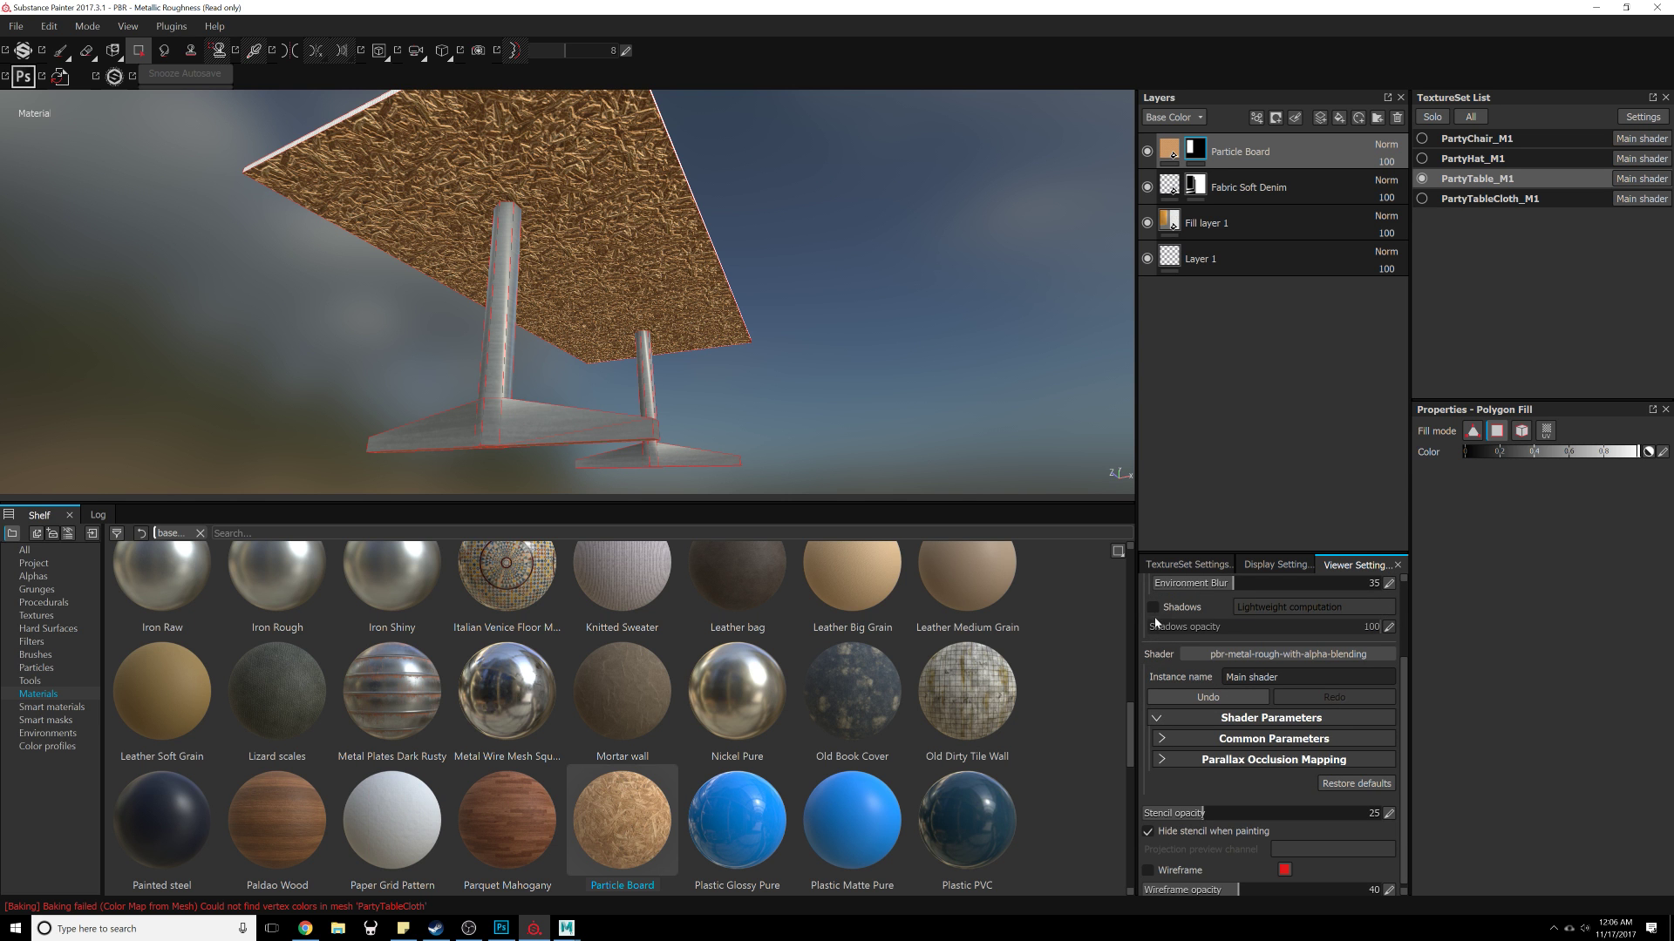
pyautogui.click(1153, 608)
# Step: Orbit around the table to inspect the applied textures from above and below
pyautogui.keyDown('alt'); pyautogui.moveTo(882, 363); pyautogui.dragTo(829, 258); pyautogui.keyUp('alt')
pyautogui.press('ctrl')
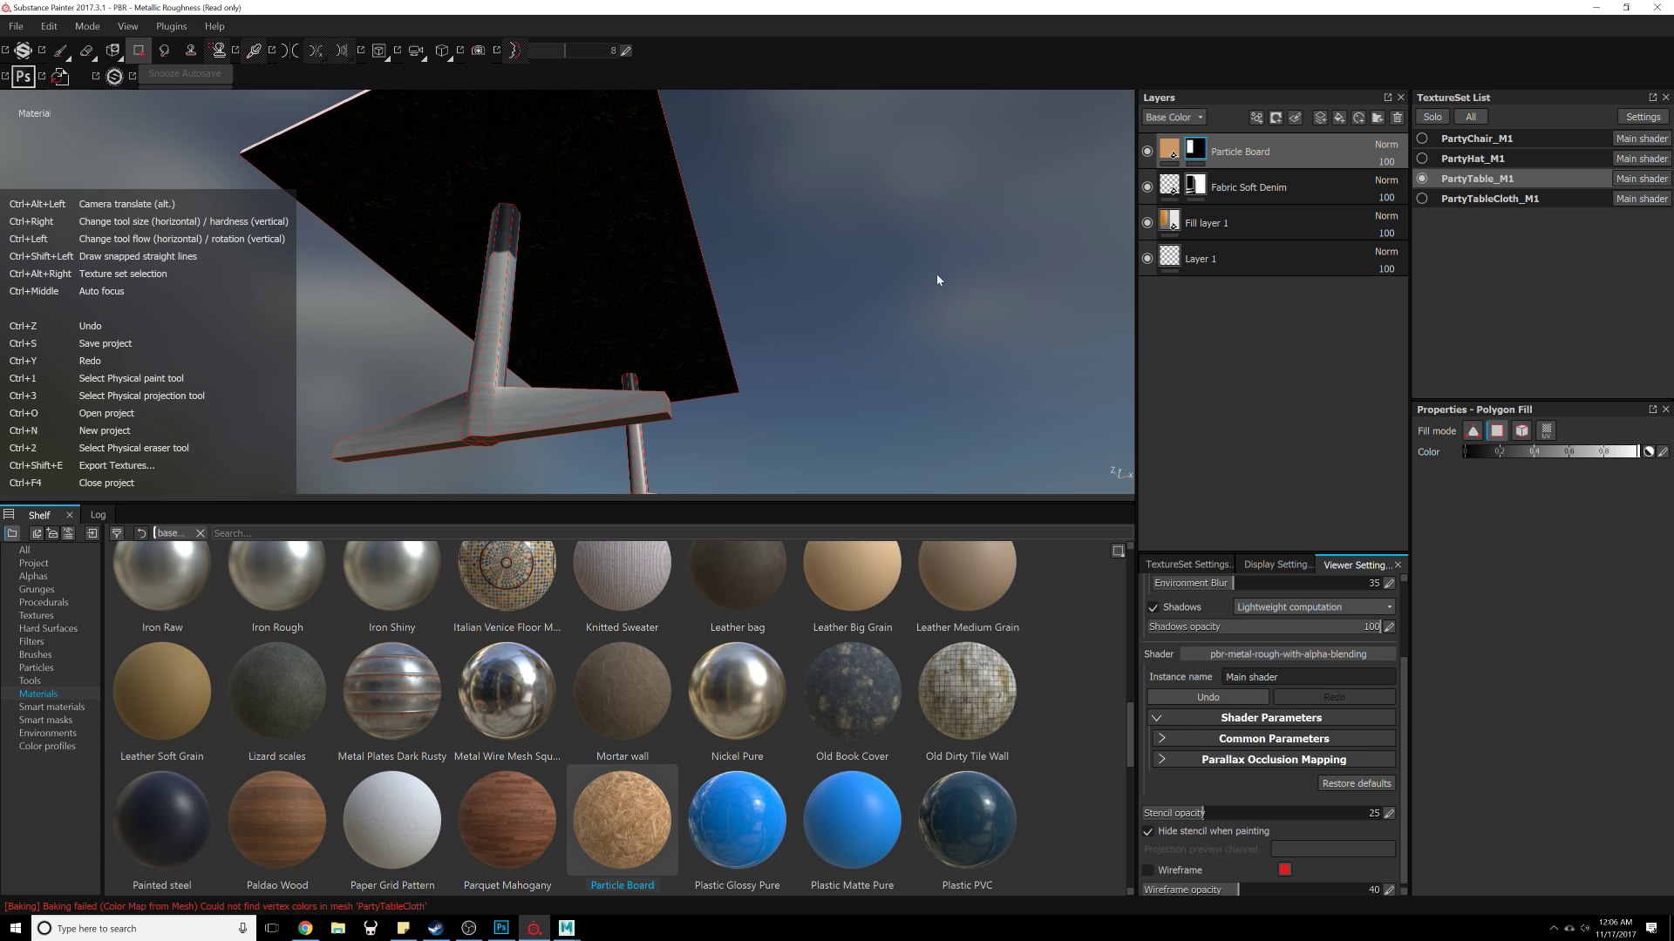
pyautogui.keyDown('shift'); pyautogui.moveTo(829, 272); pyautogui.dragTo(1005, 261, button='right'); pyautogui.keyUp('shift')
pyautogui.keyDown('alt'); pyautogui.moveTo(1005, 262); pyautogui.dragTo(906, 427); pyautogui.keyUp('alt')
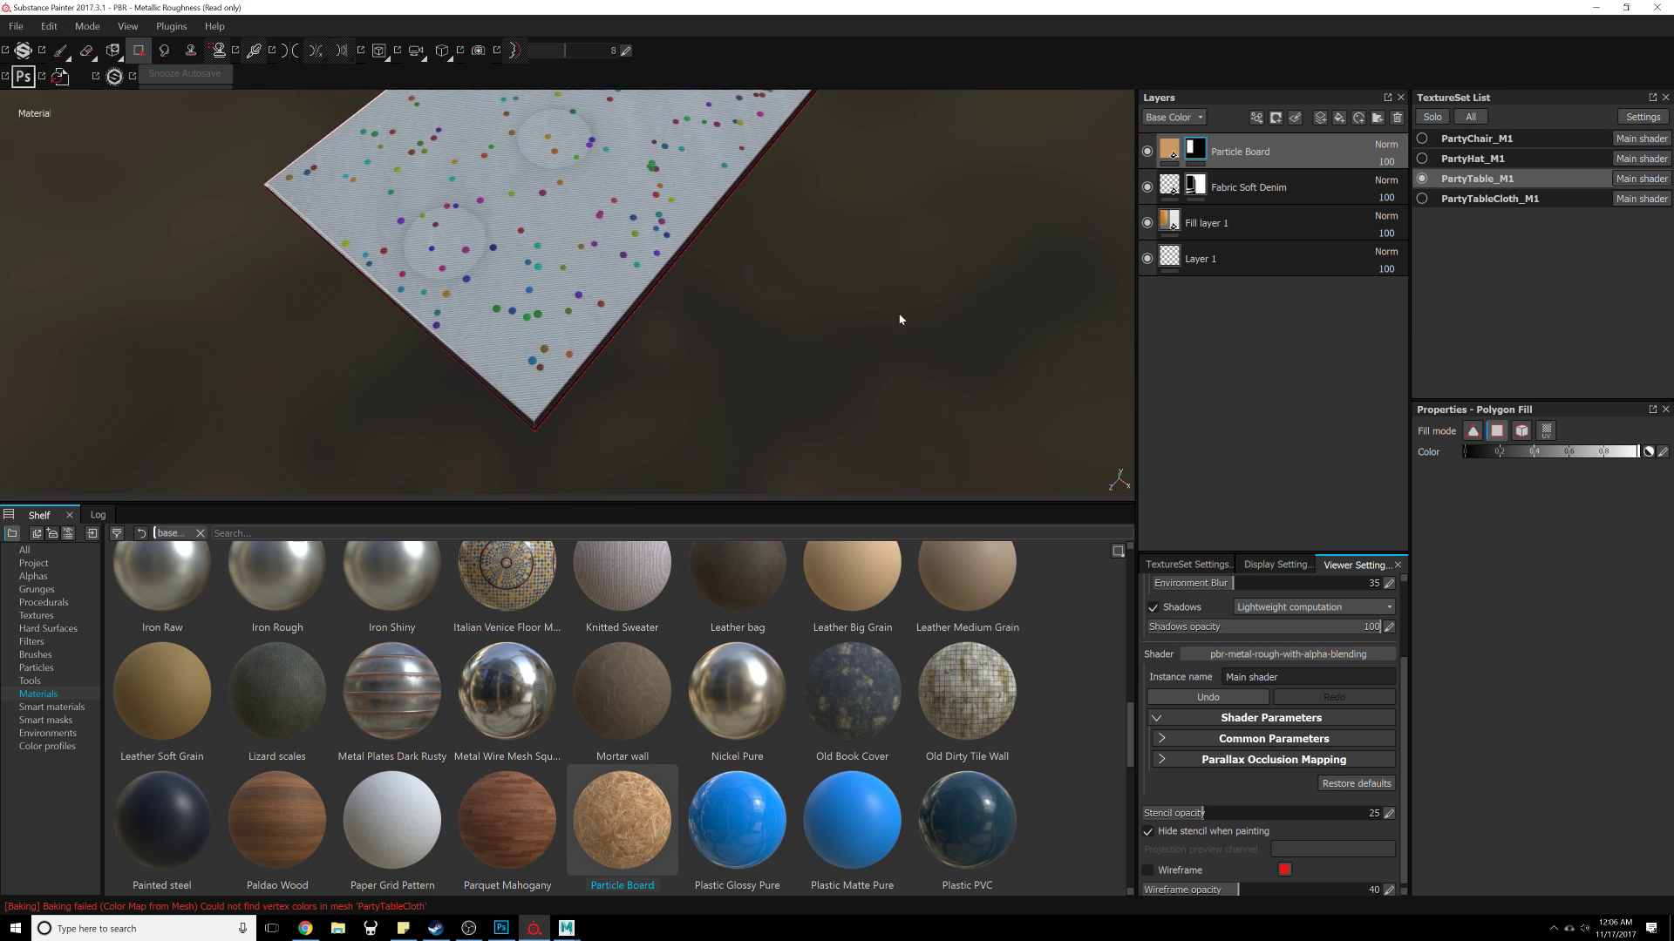
pyautogui.keyDown('alt'); pyautogui.moveTo(901, 317); pyautogui.dragTo(851, 418, button='middle'); pyautogui.keyUp('alt')
pyautogui.keyDown('alt'); pyautogui.moveTo(851, 418); pyautogui.dragTo(852, 328); pyautogui.keyUp('alt')
pyautogui.scroll(2, 1244, 649)
pyautogui.scroll(-2, 1243, 649)
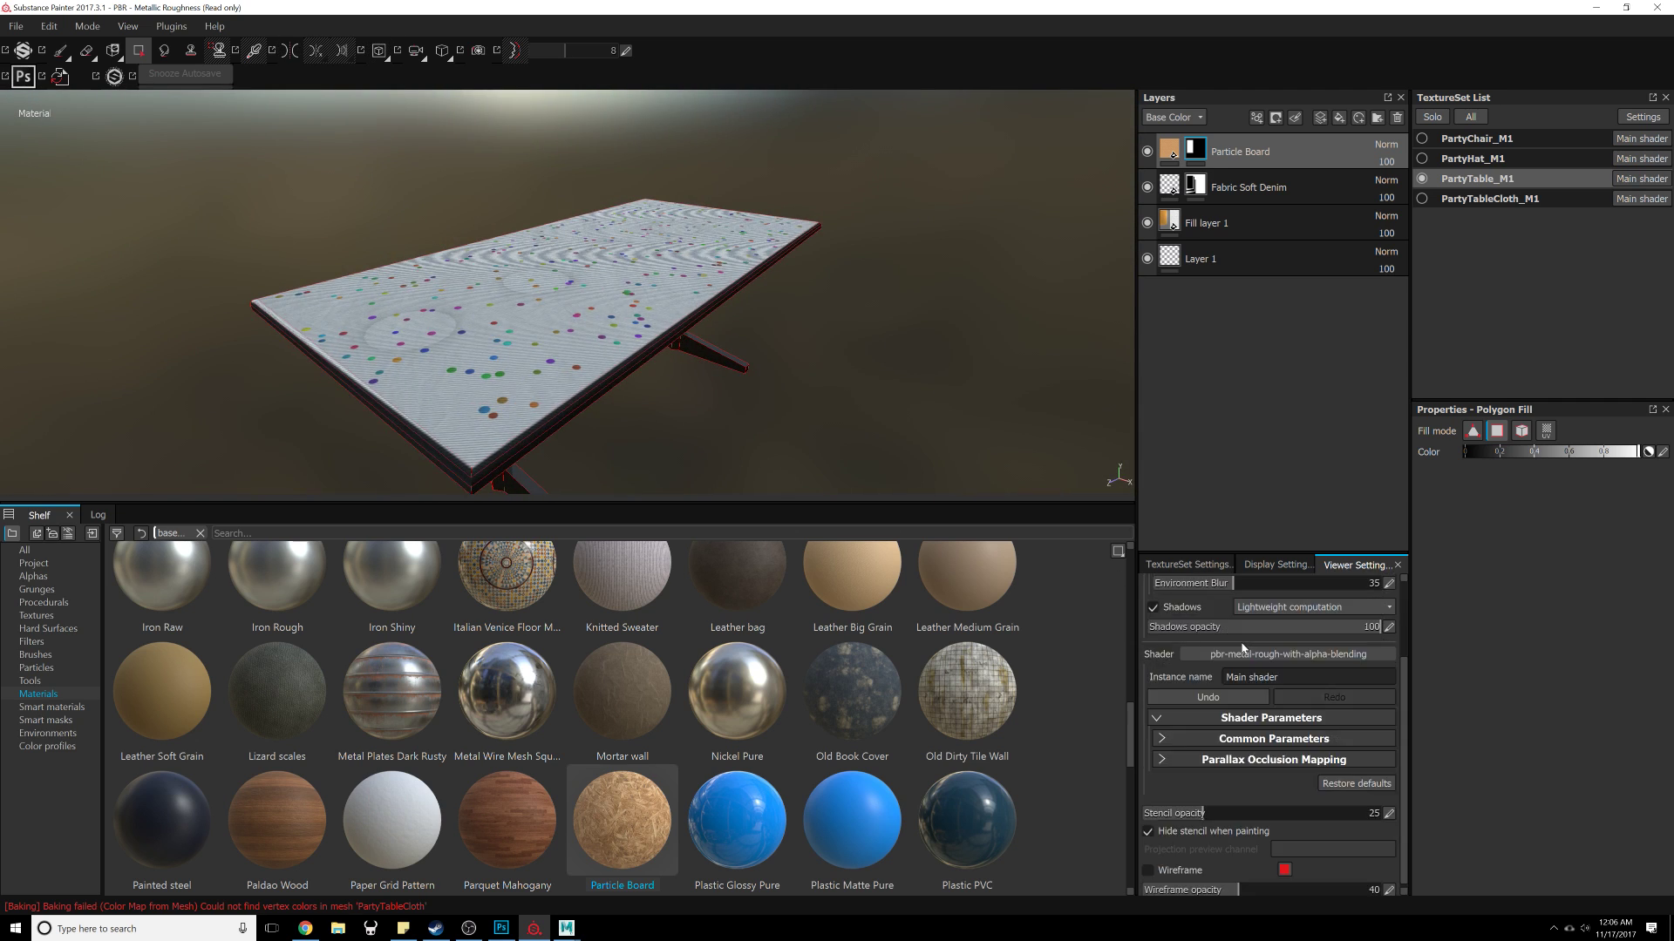
# Step: Set the environment opacity to 5 and turn shadows off in the viewer settings
pyautogui.scroll(2, 1244, 649)
pyautogui.moveTo(1197, 635); pyautogui.dragTo(1165, 637)
pyautogui.keyDown('alt'); pyautogui.moveTo(650, 355); pyautogui.dragTo(557, 406); pyautogui.keyUp('alt')
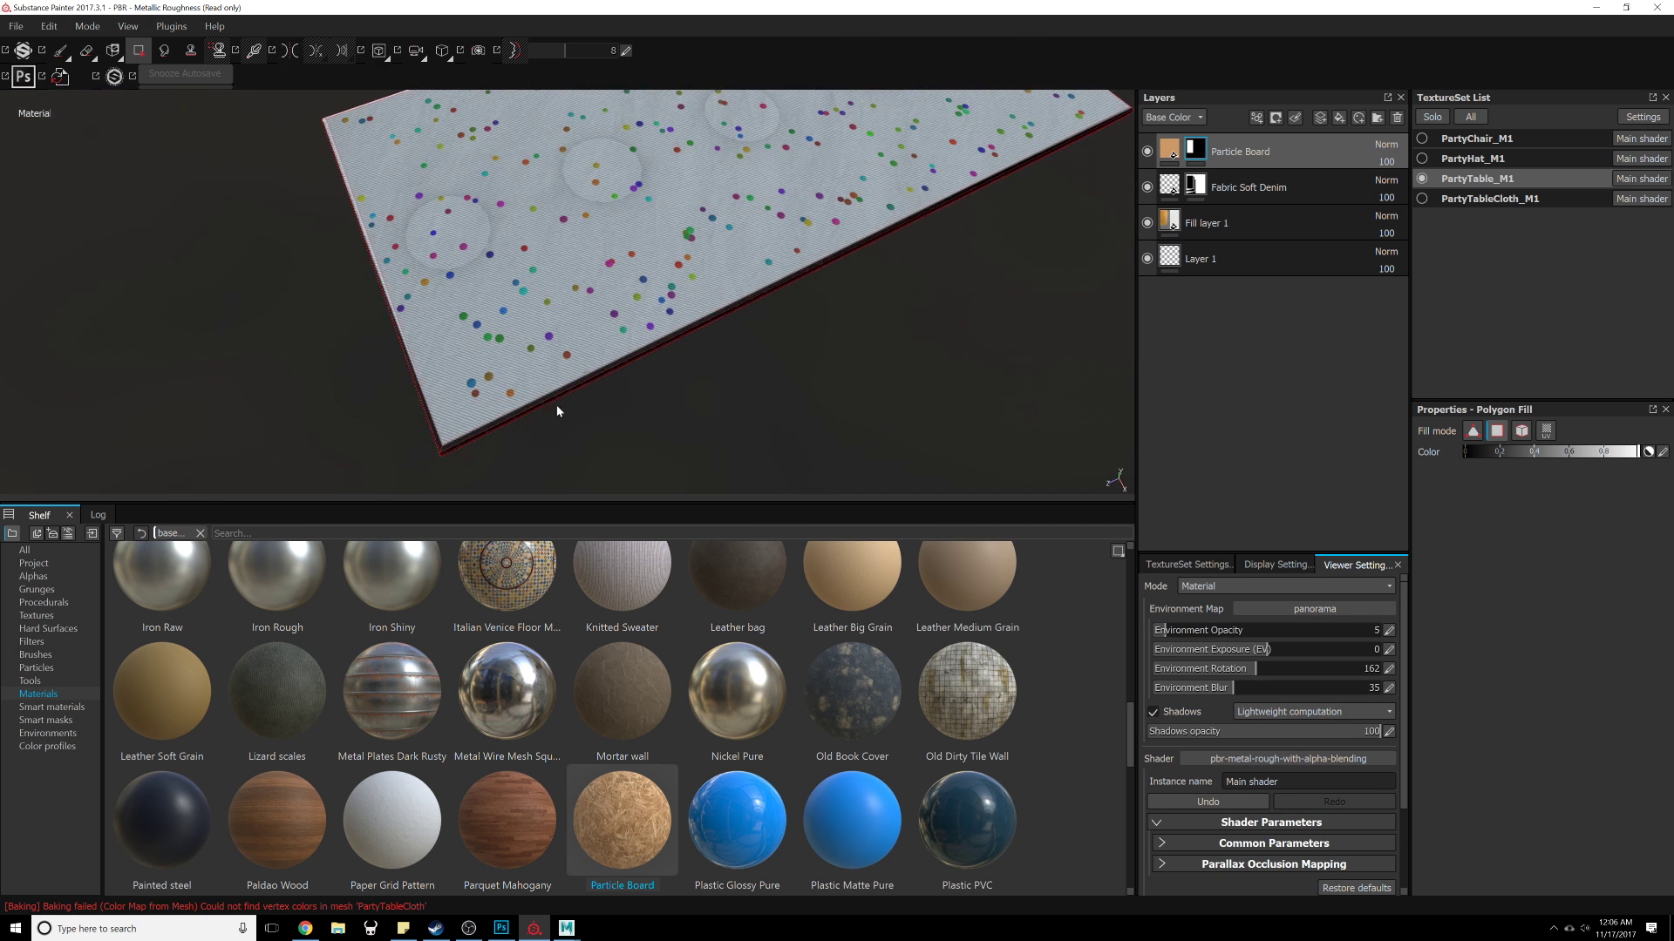
pyautogui.keyDown('alt'); pyautogui.moveTo(819, 329); pyautogui.dragTo(654, 456, button='middle'); pyautogui.keyUp('alt')
pyautogui.keyDown('alt'); pyautogui.moveTo(653, 456); pyautogui.dragTo(1100, 323); pyautogui.keyUp('alt')
pyautogui.keyDown('alt'); pyautogui.moveTo(880, 218); pyautogui.dragTo(731, 132, button='right'); pyautogui.keyUp('alt')
pyautogui.keyDown('alt'); pyautogui.moveTo(714, 374); pyautogui.dragTo(682, 420); pyautogui.keyUp('alt')
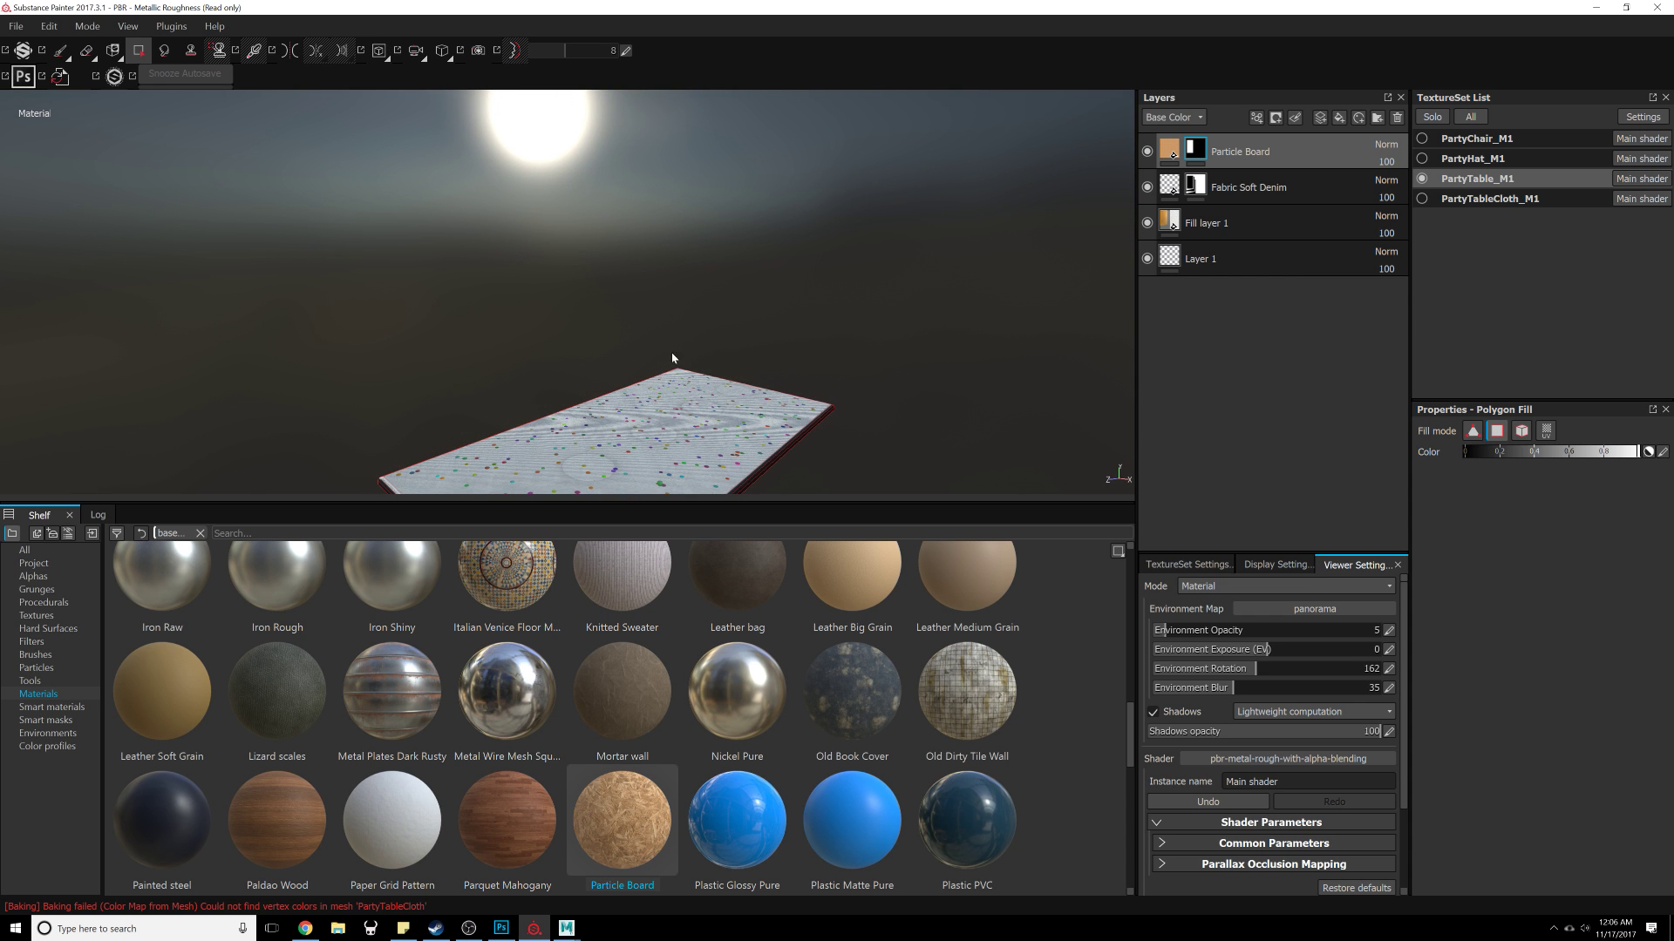
pyautogui.keyDown('alt'); pyautogui.moveTo(665, 347); pyautogui.dragTo(650, 270); pyautogui.keyUp('alt')
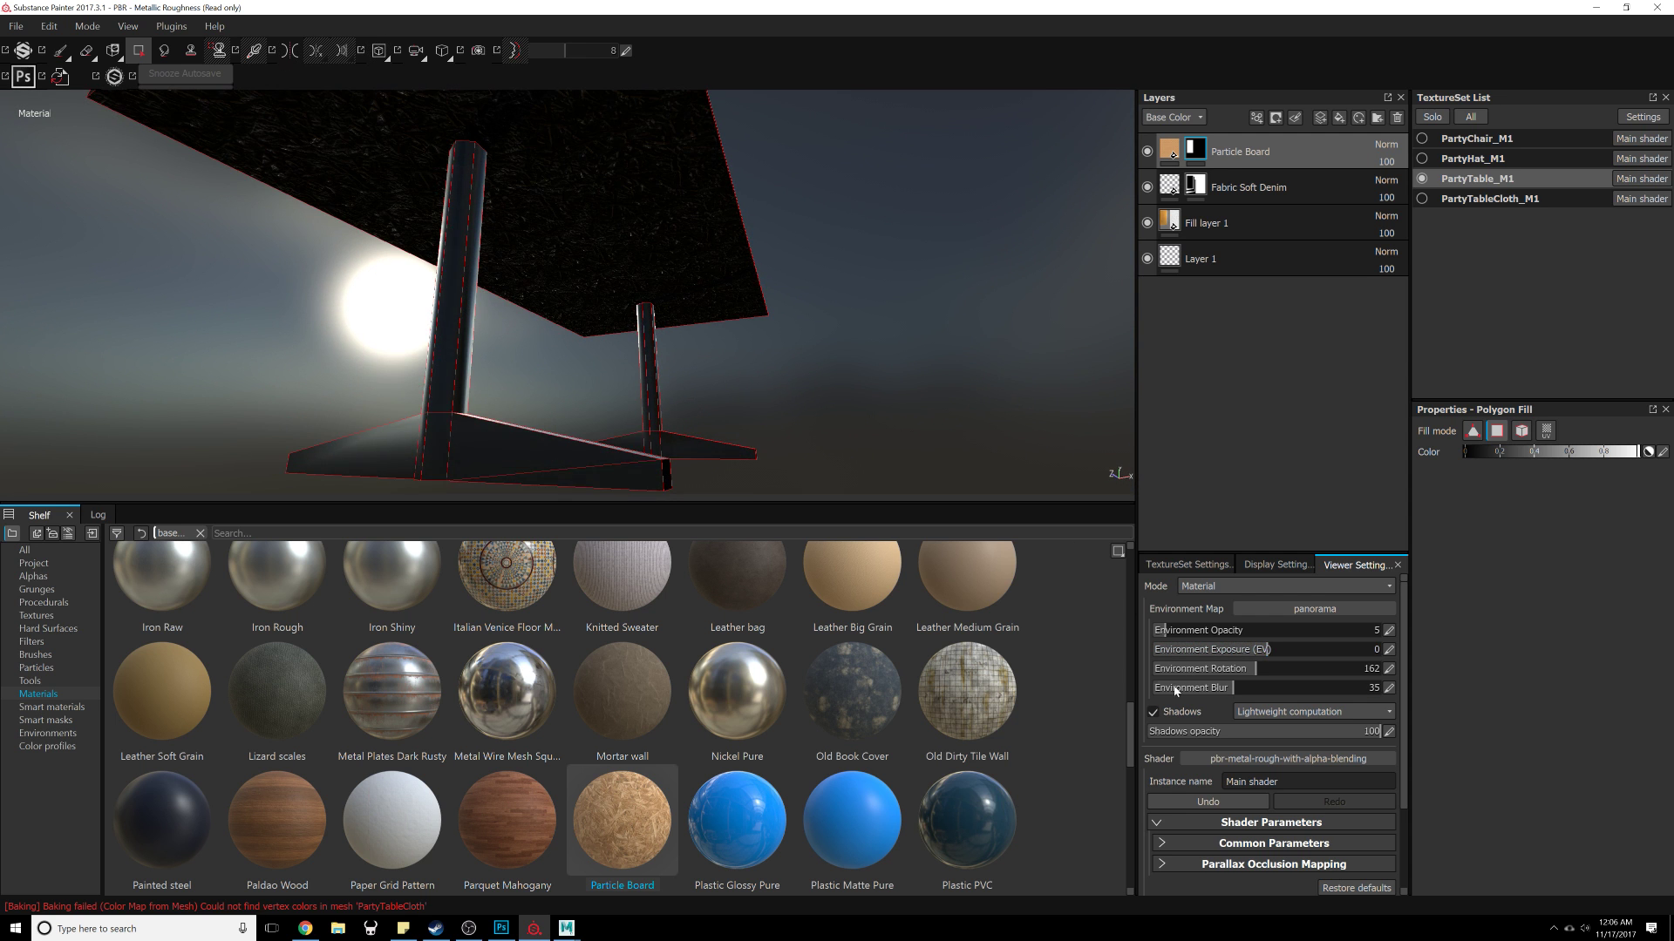
pyautogui.click(1151, 712)
# Step: Search the shelf for alum and add the Aluminium Pure material as a new layer at the top of the table's stack
pyautogui.keyDown('alt'); pyautogui.moveTo(707, 364); pyautogui.dragTo(833, 336); pyautogui.keyUp('alt')
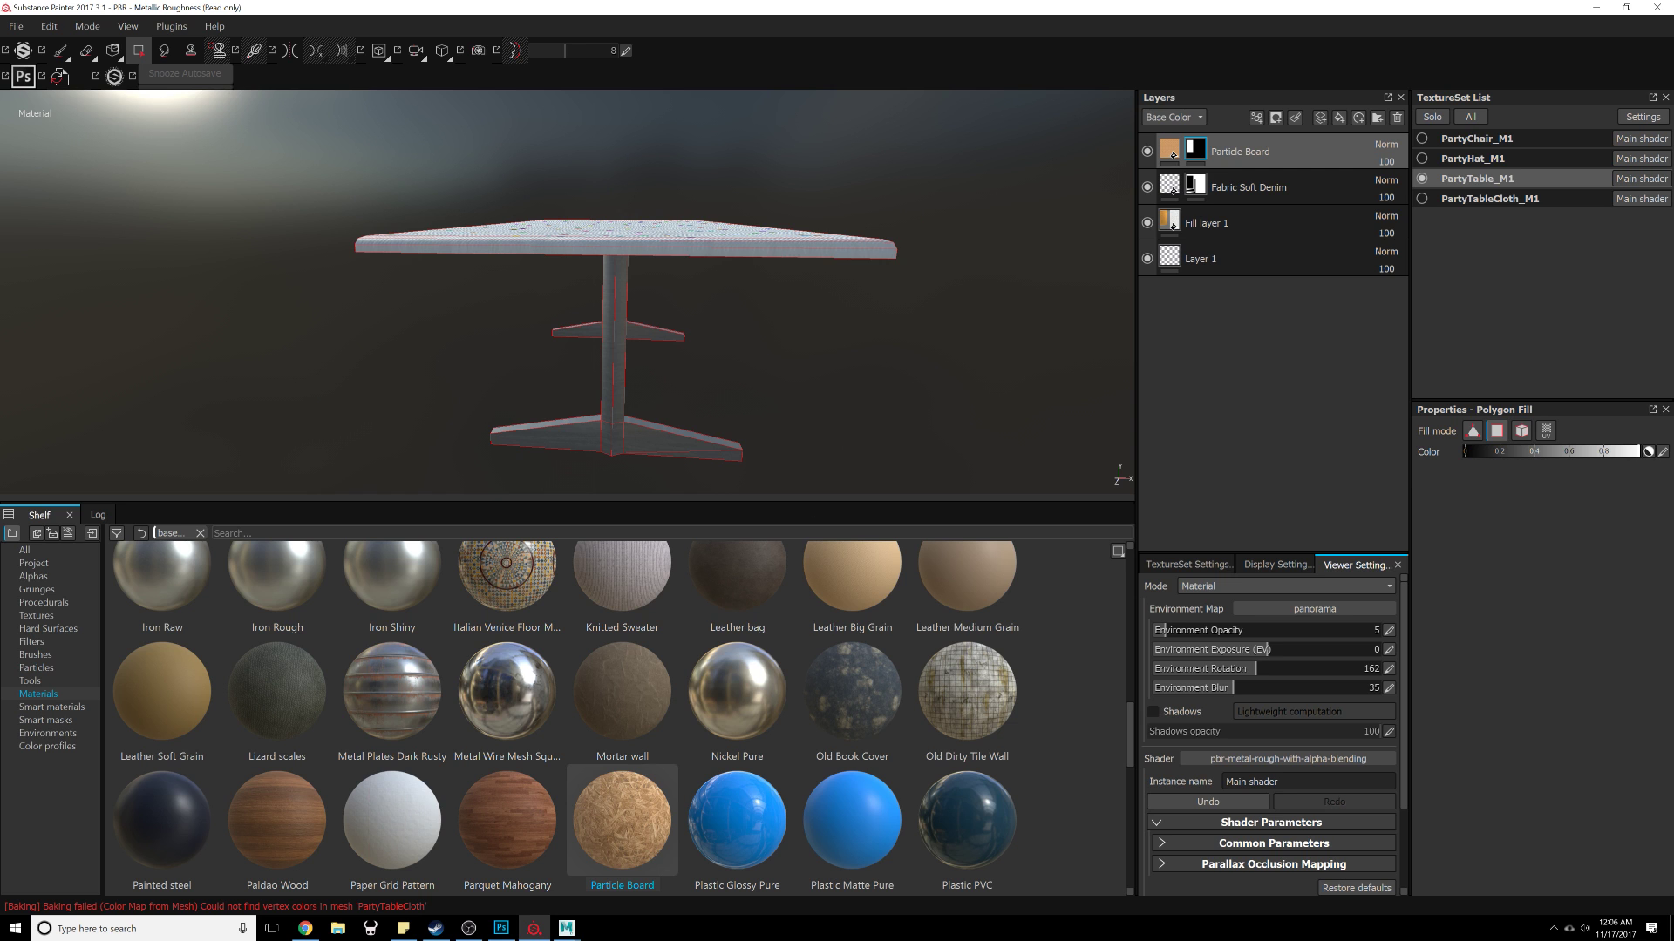
pyautogui.scroll(5, 717, 734)
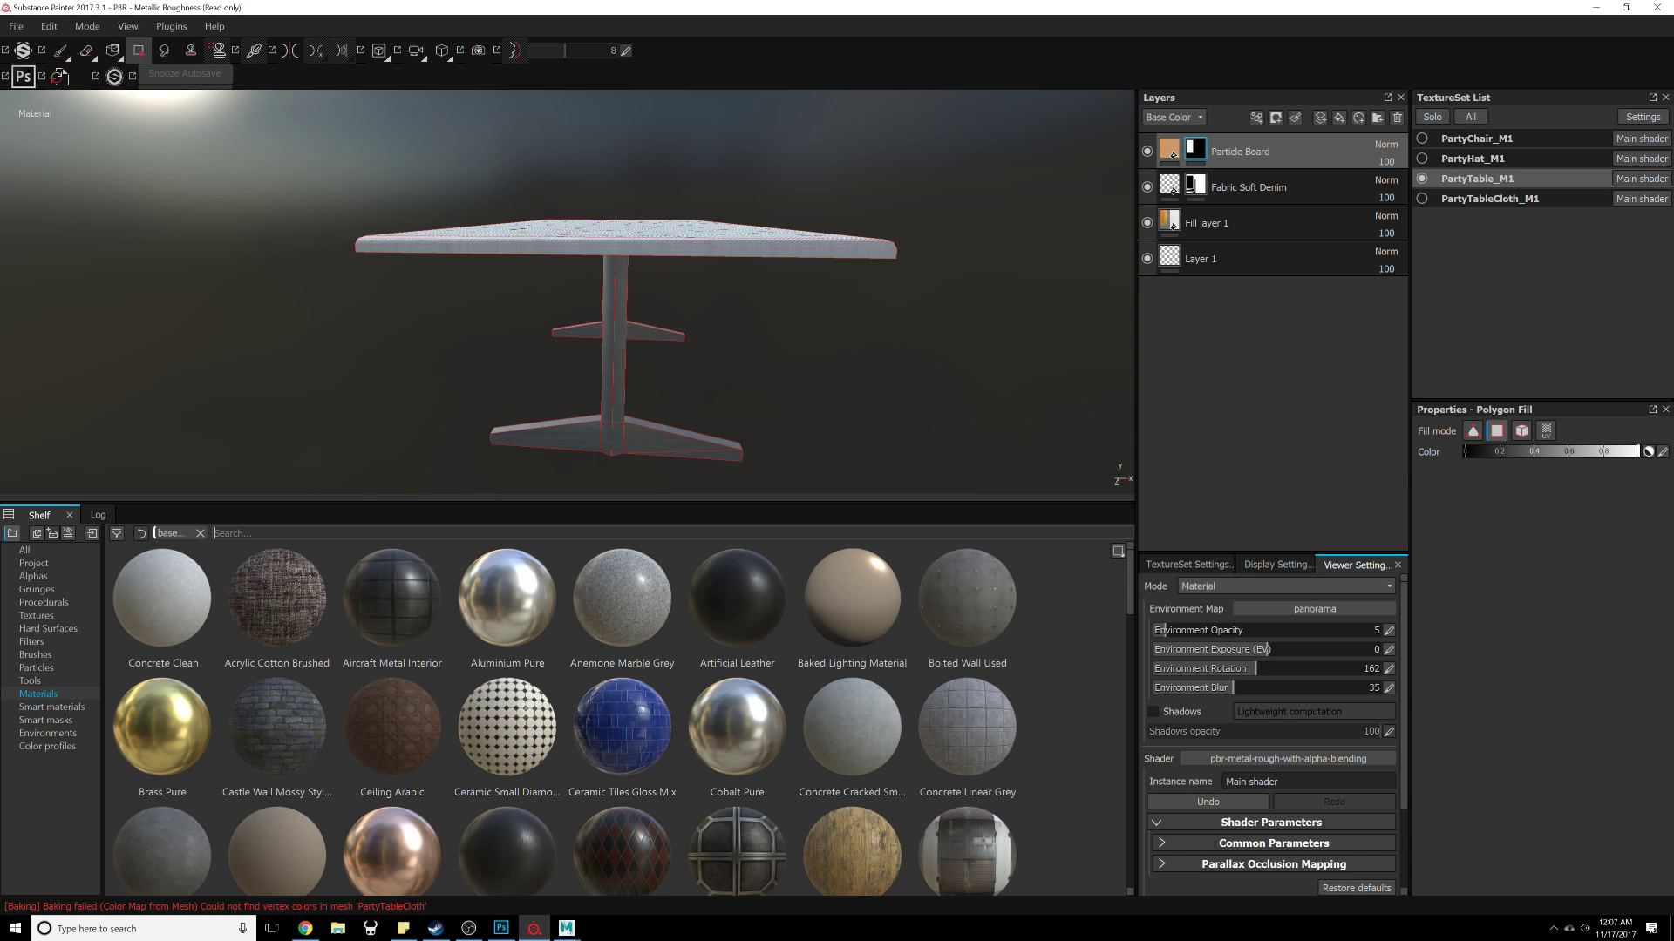
pyautogui.write('lum')
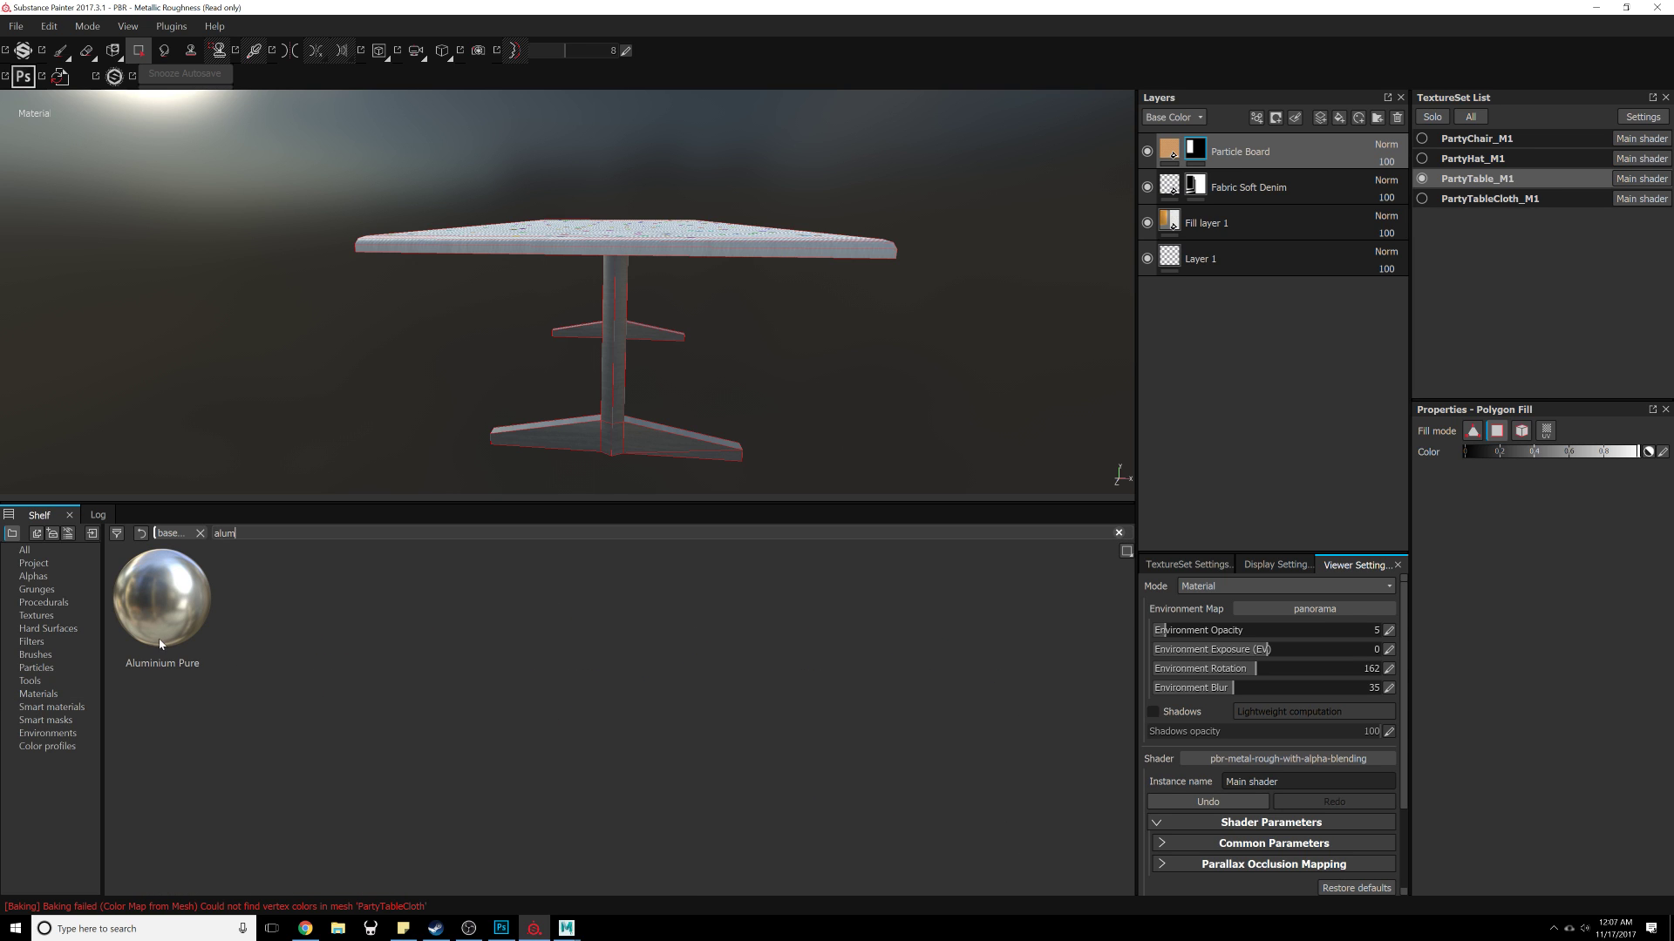
pyautogui.moveTo(162, 600); pyautogui.dragTo(1217, 402)
pyautogui.keyDown('alt'); pyautogui.moveTo(876, 412); pyautogui.dragTo(728, 362); pyautogui.keyUp('alt')
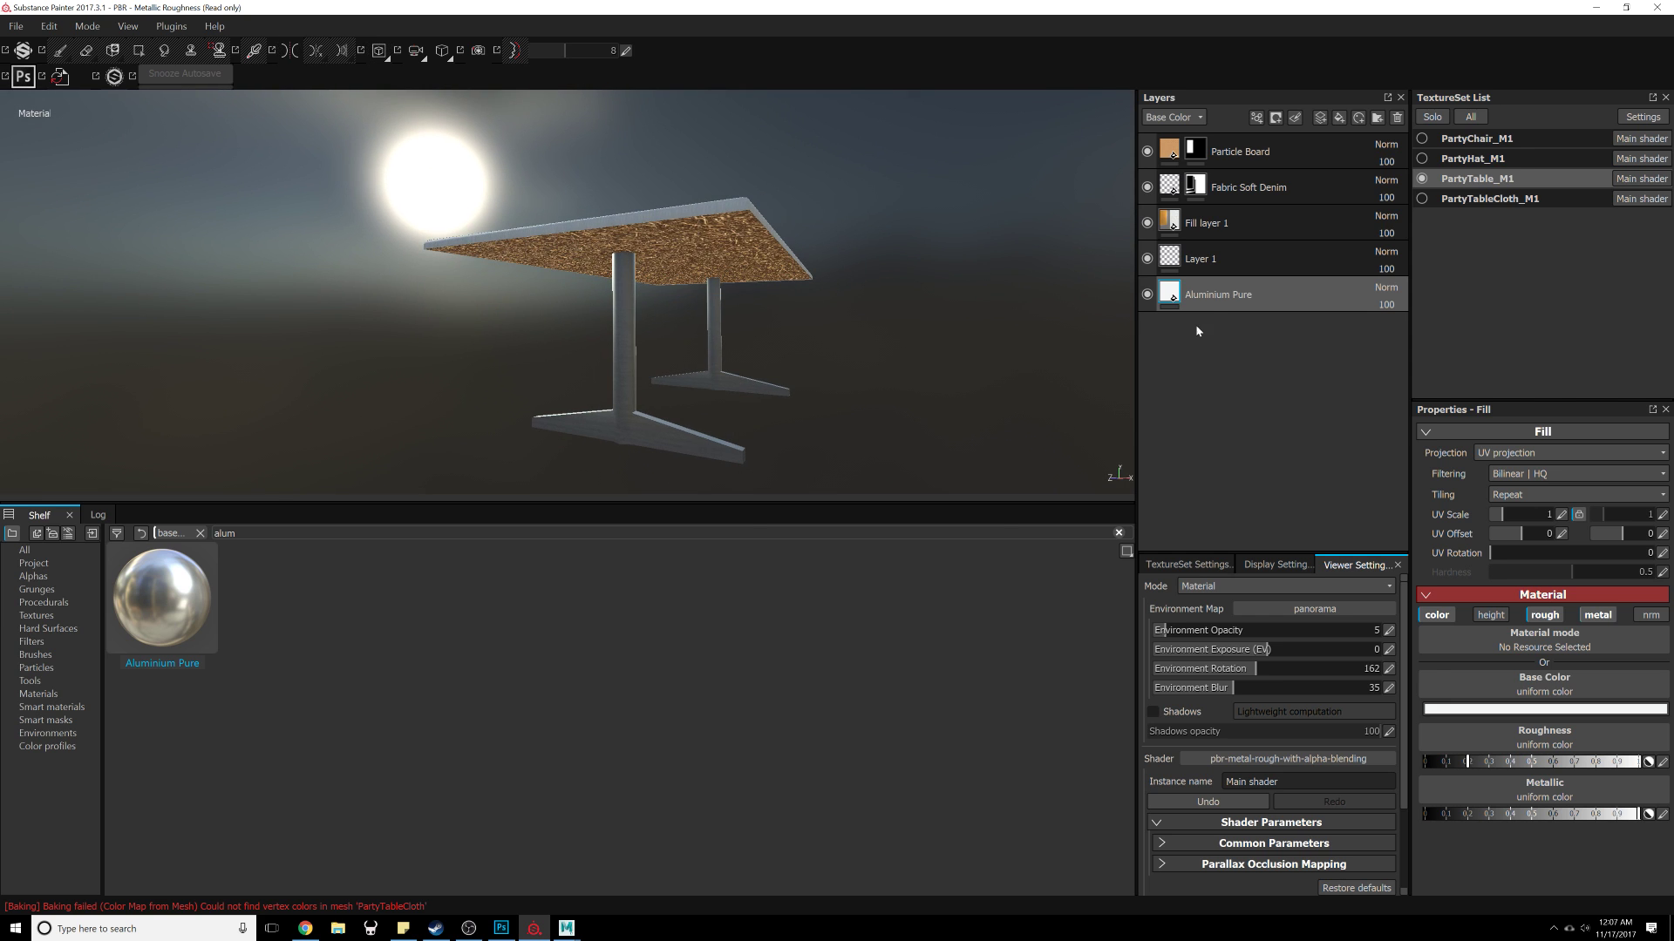
pyautogui.moveTo(1229, 301); pyautogui.dragTo(1298, 148)
pyautogui.keyDown('alt'); pyautogui.moveTo(932, 373); pyautogui.dragTo(898, 310); pyautogui.keyUp('alt')
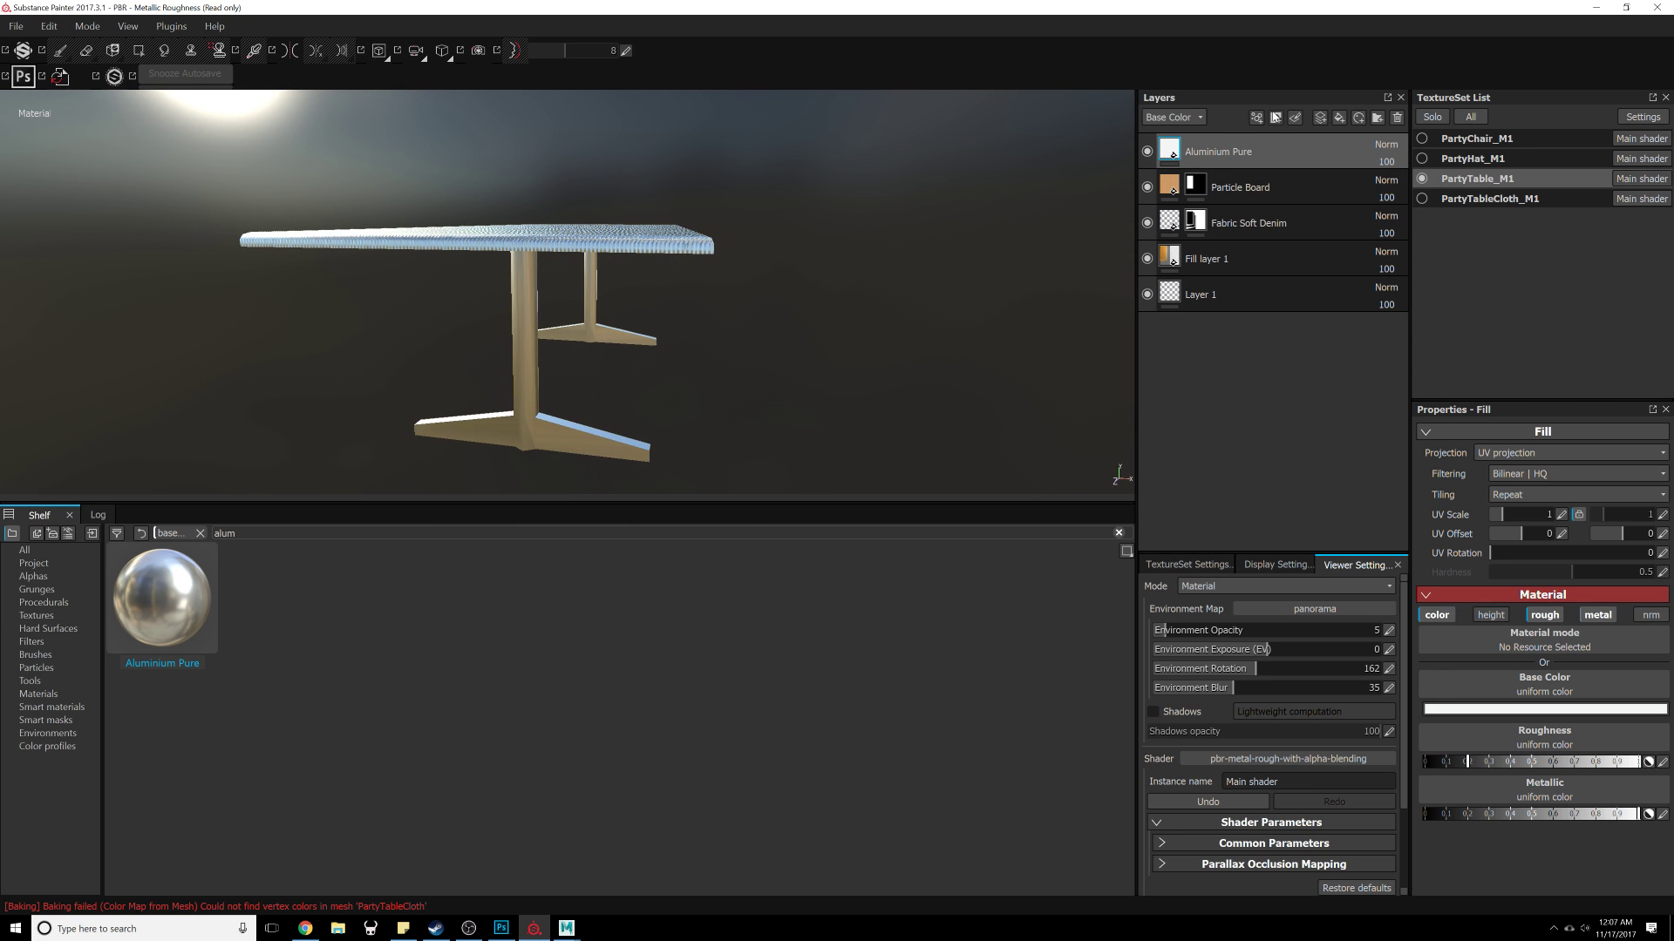
# Step: Add a black mask to the Aluminium Pure layer and polygon-fill the table legs into it
pyautogui.click(1275, 117)
pyautogui.click(1299, 164)
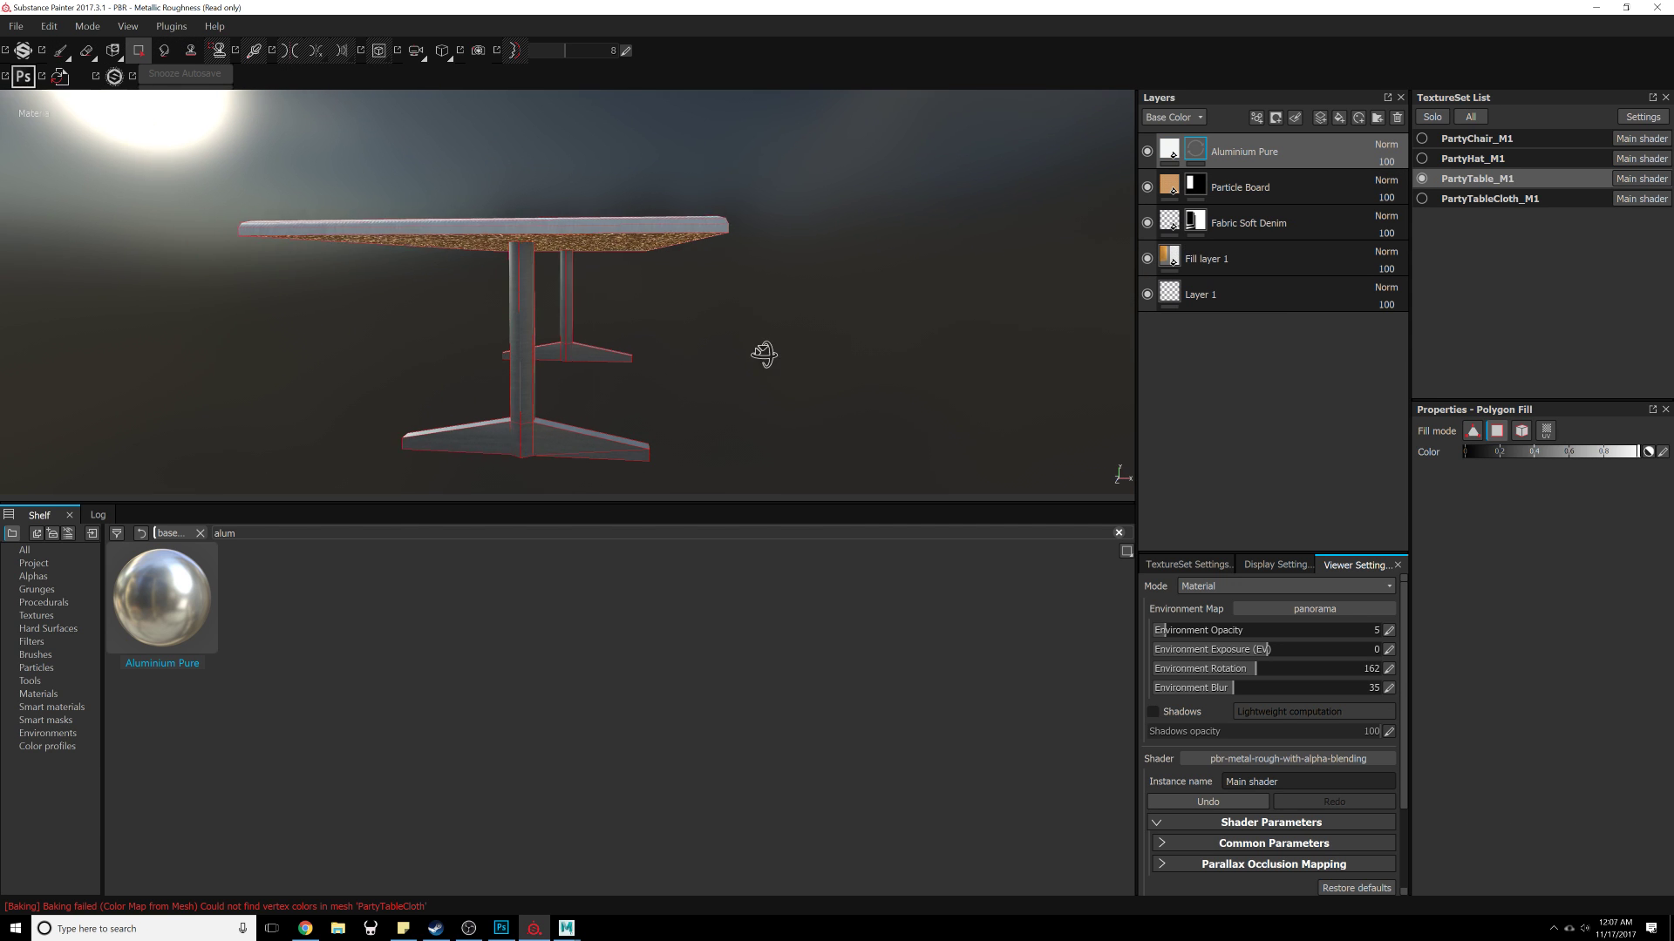
pyautogui.keyDown('alt'); pyautogui.moveTo(764, 354); pyautogui.dragTo(773, 351); pyautogui.keyUp('alt')
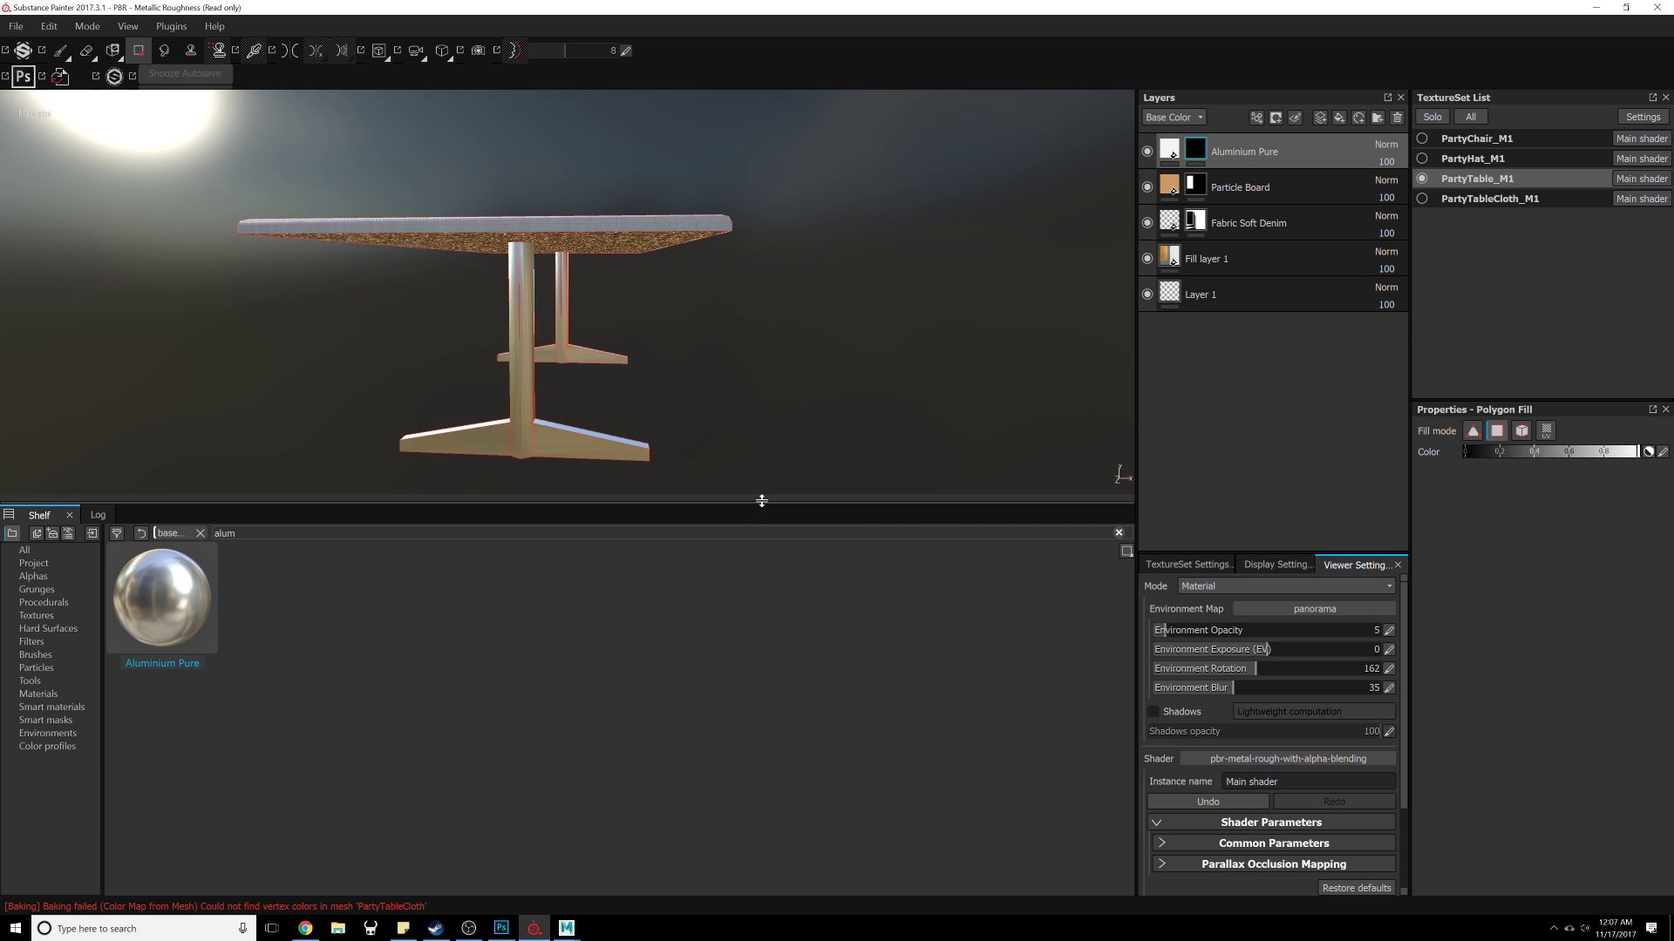
pyautogui.keyDown('alt'); pyautogui.moveTo(975, 410); pyautogui.dragTo(628, 397); pyautogui.keyUp('alt')
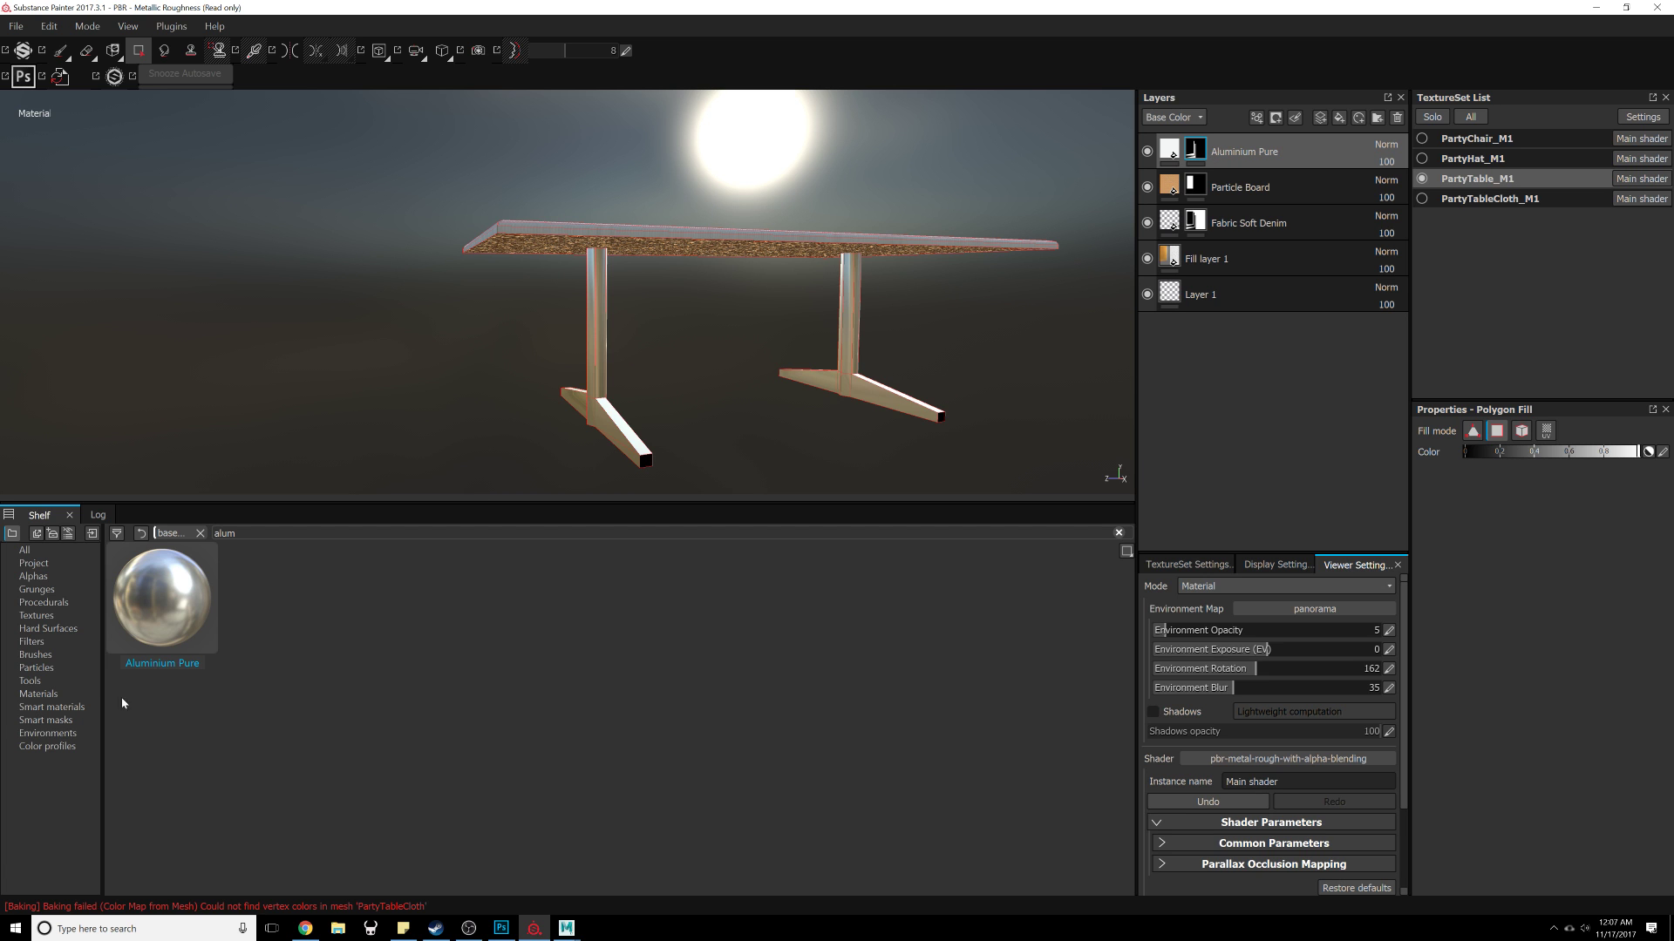
pyautogui.click(83, 720)
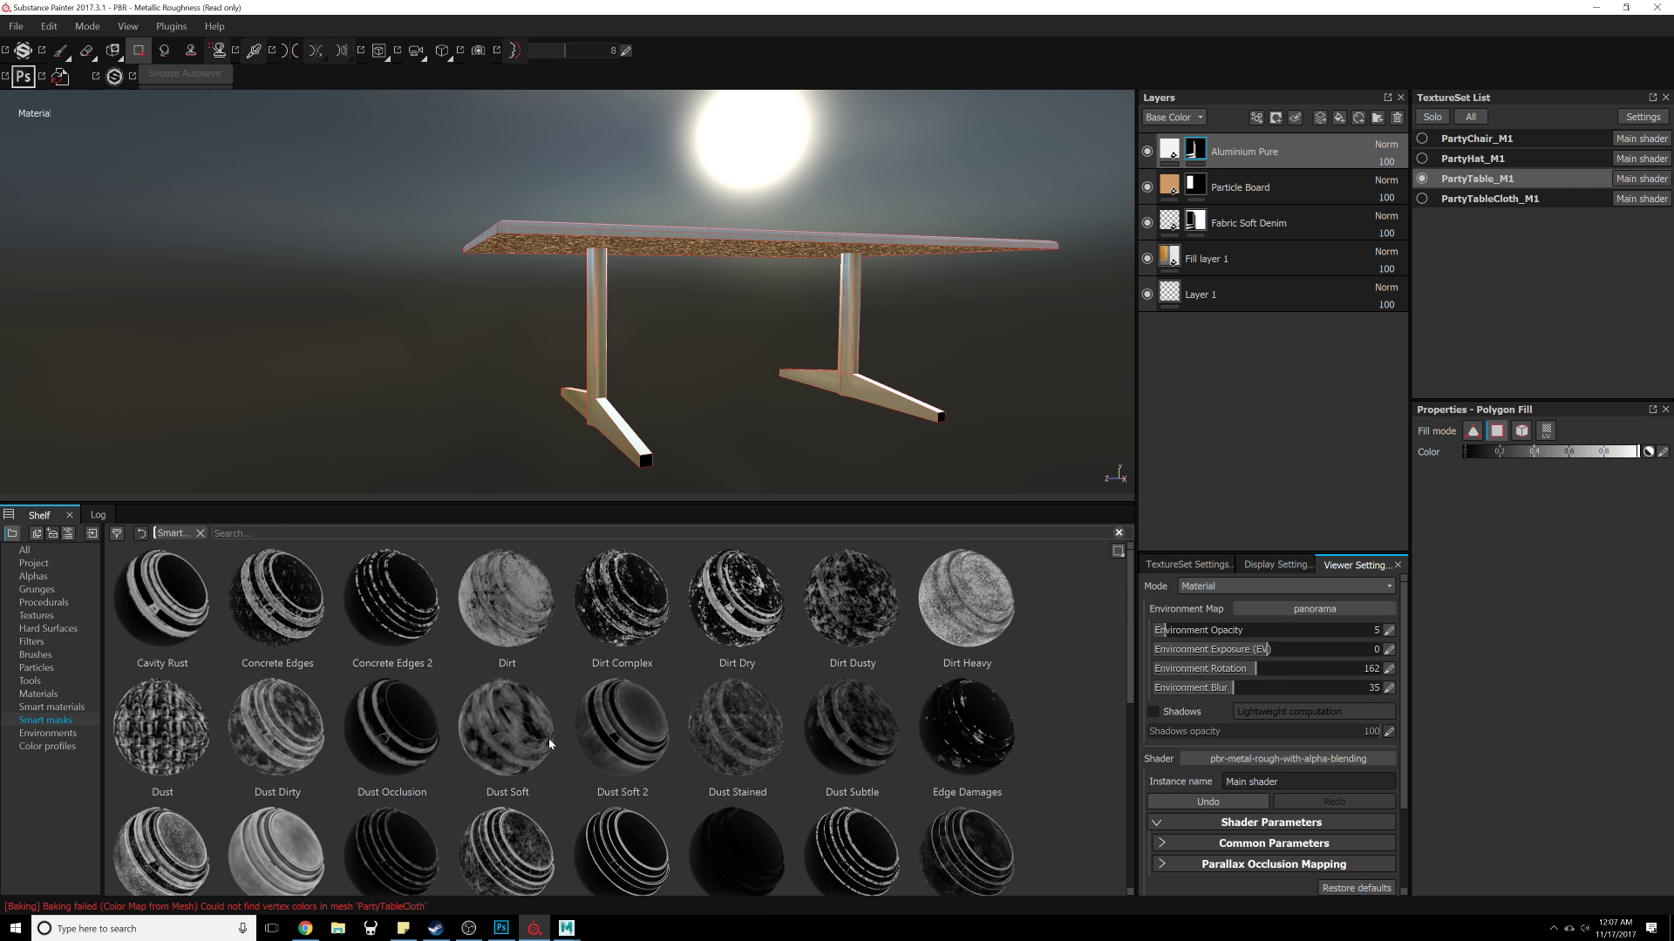
pyautogui.scroll(-5, 547, 740)
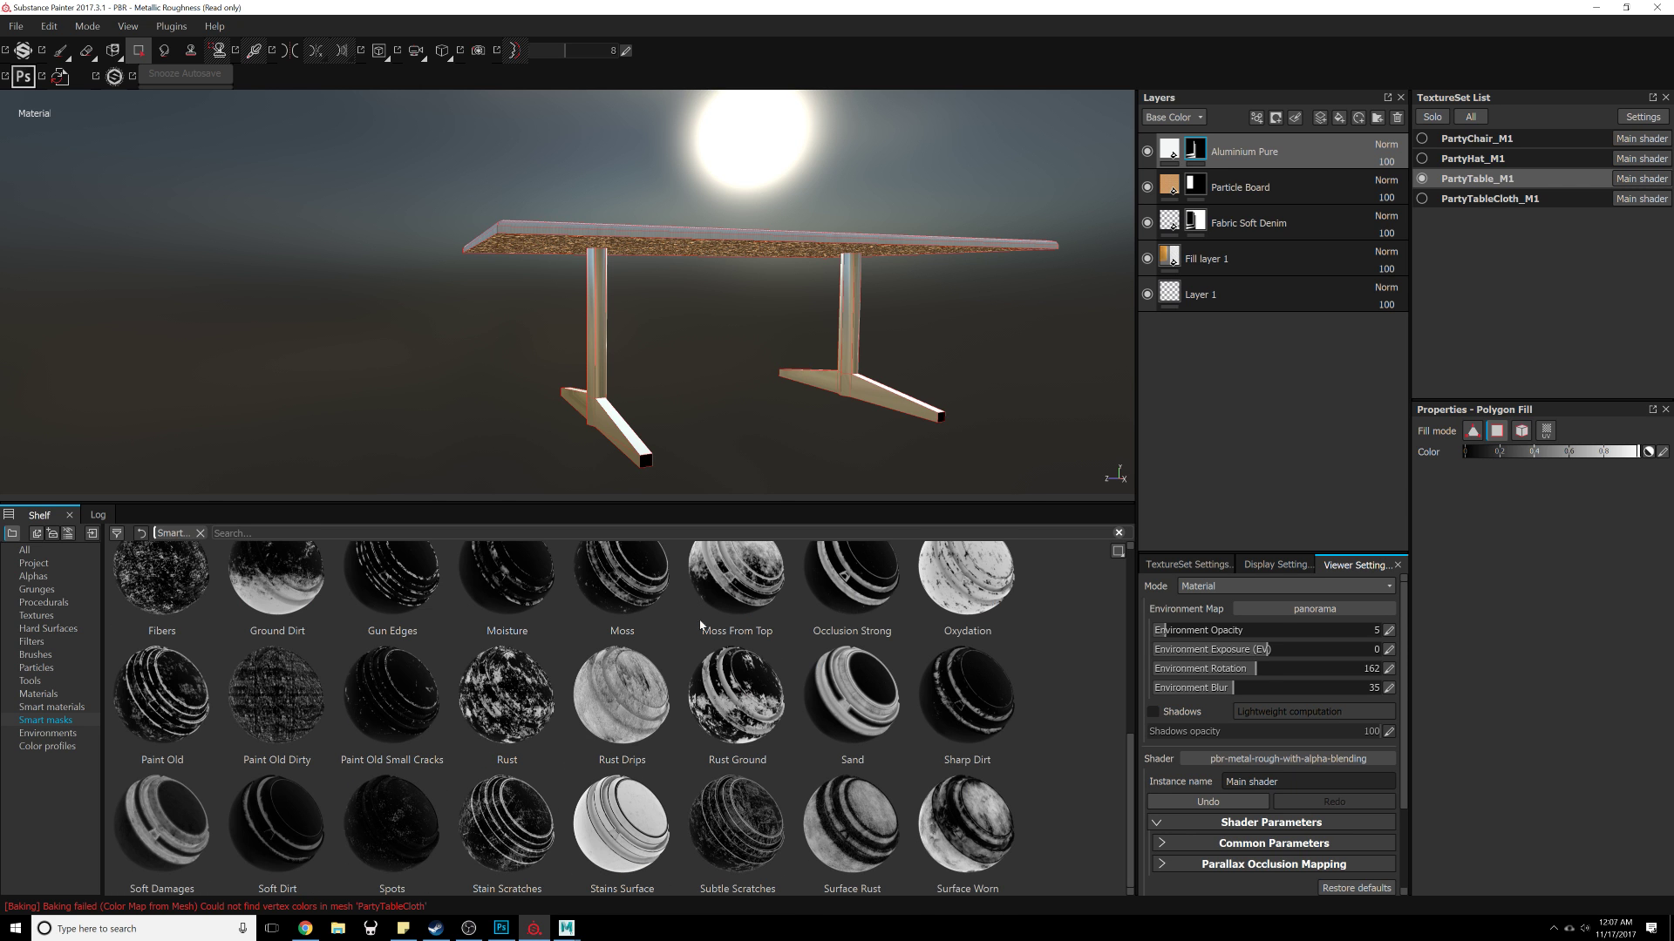
# Step: Lower the metallic value of the Aluminium Pure fill layer
pyautogui.click(1173, 152)
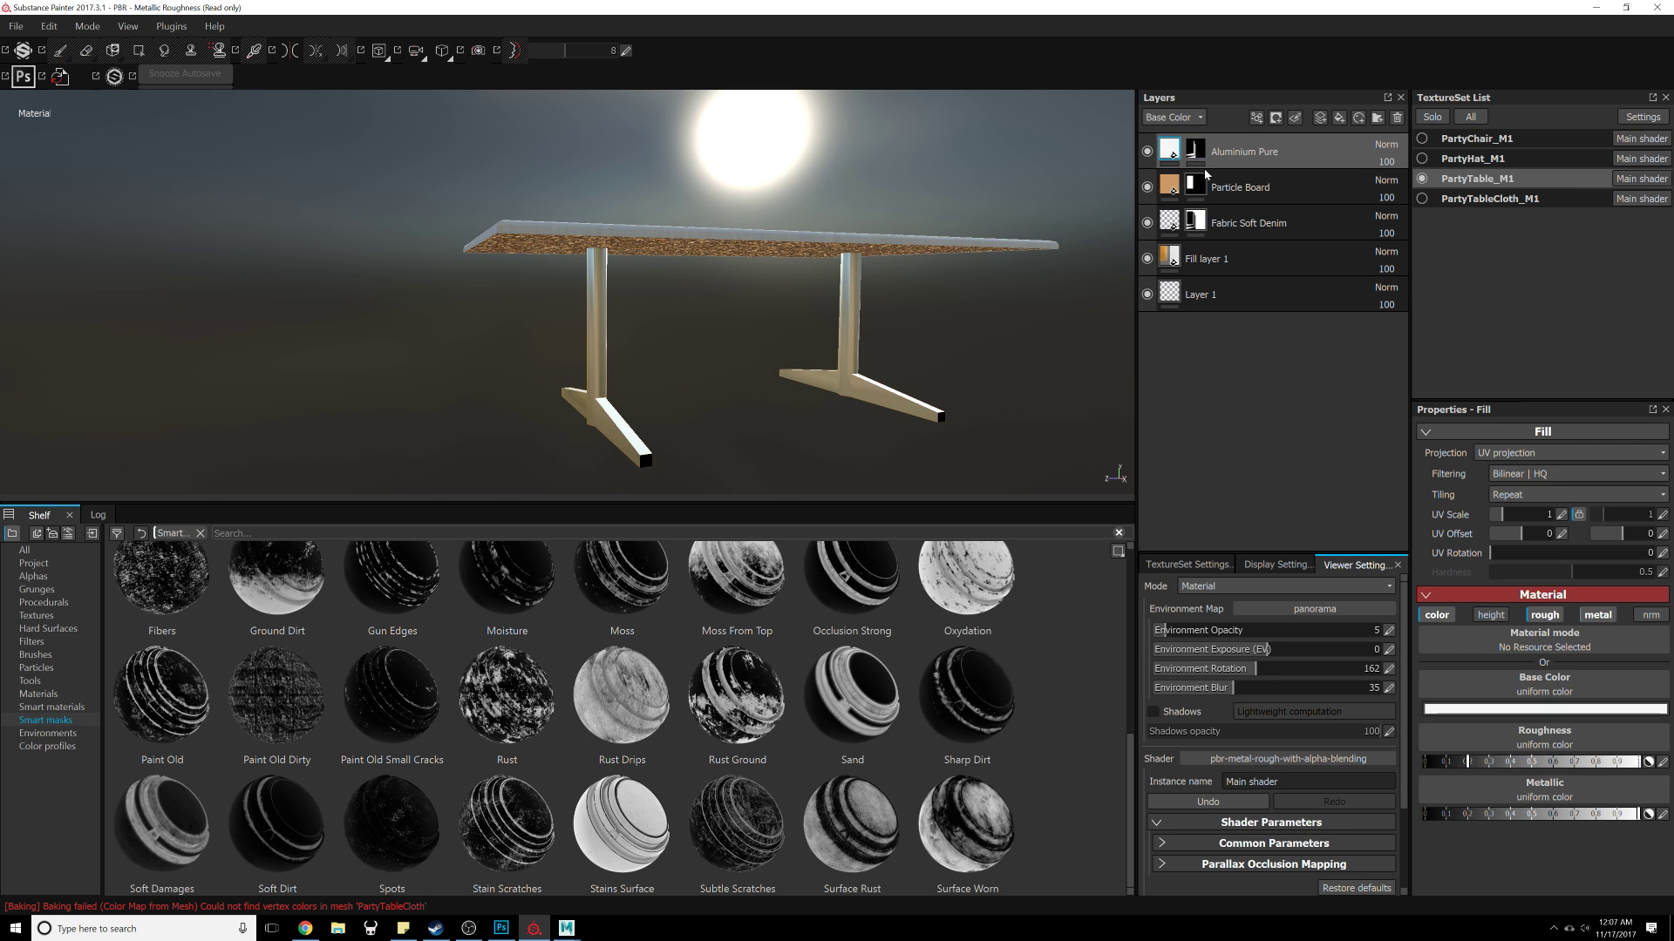
pyautogui.click(1534, 710)
pyautogui.click(1407, 690)
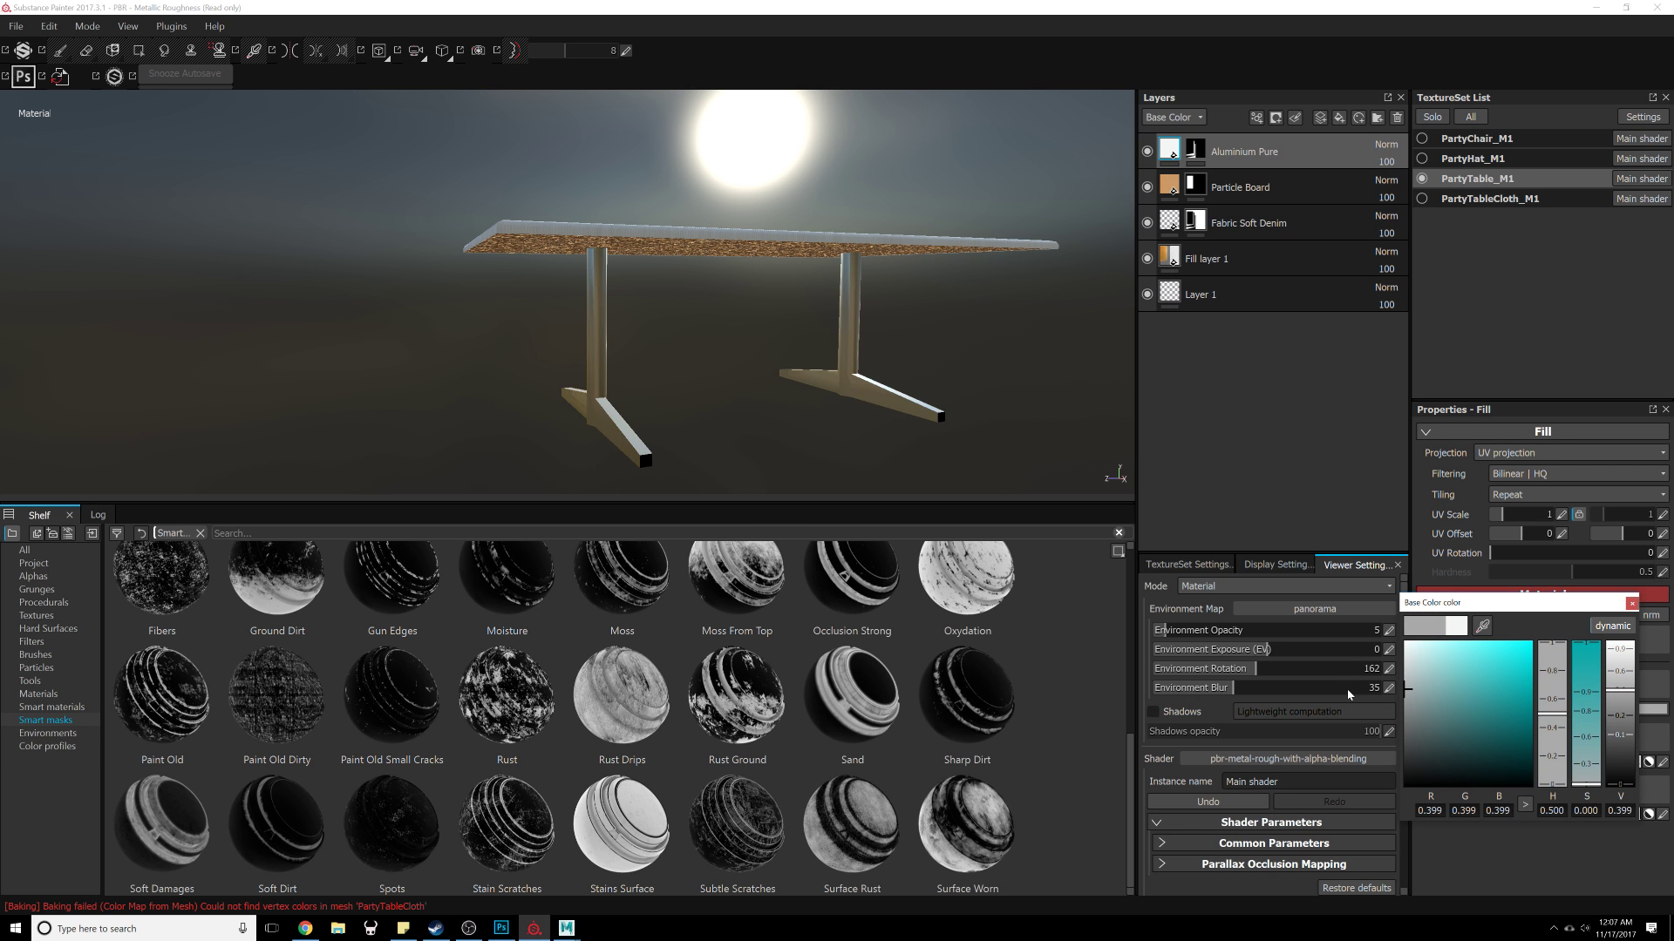
pyautogui.keyDown('alt'); pyautogui.moveTo(729, 441); pyautogui.dragTo(734, 615); pyautogui.keyUp('alt')
pyautogui.keyDown('alt'); pyautogui.moveTo(734, 615); pyautogui.dragTo(738, 637, button='right'); pyautogui.keyUp('alt')
pyautogui.keyDown('alt'); pyautogui.moveTo(796, 401); pyautogui.dragTo(872, 445, button='middle'); pyautogui.keyUp('alt')
pyautogui.keyDown('alt'); pyautogui.moveTo(872, 445); pyautogui.dragTo(644, 468); pyautogui.keyUp('alt')
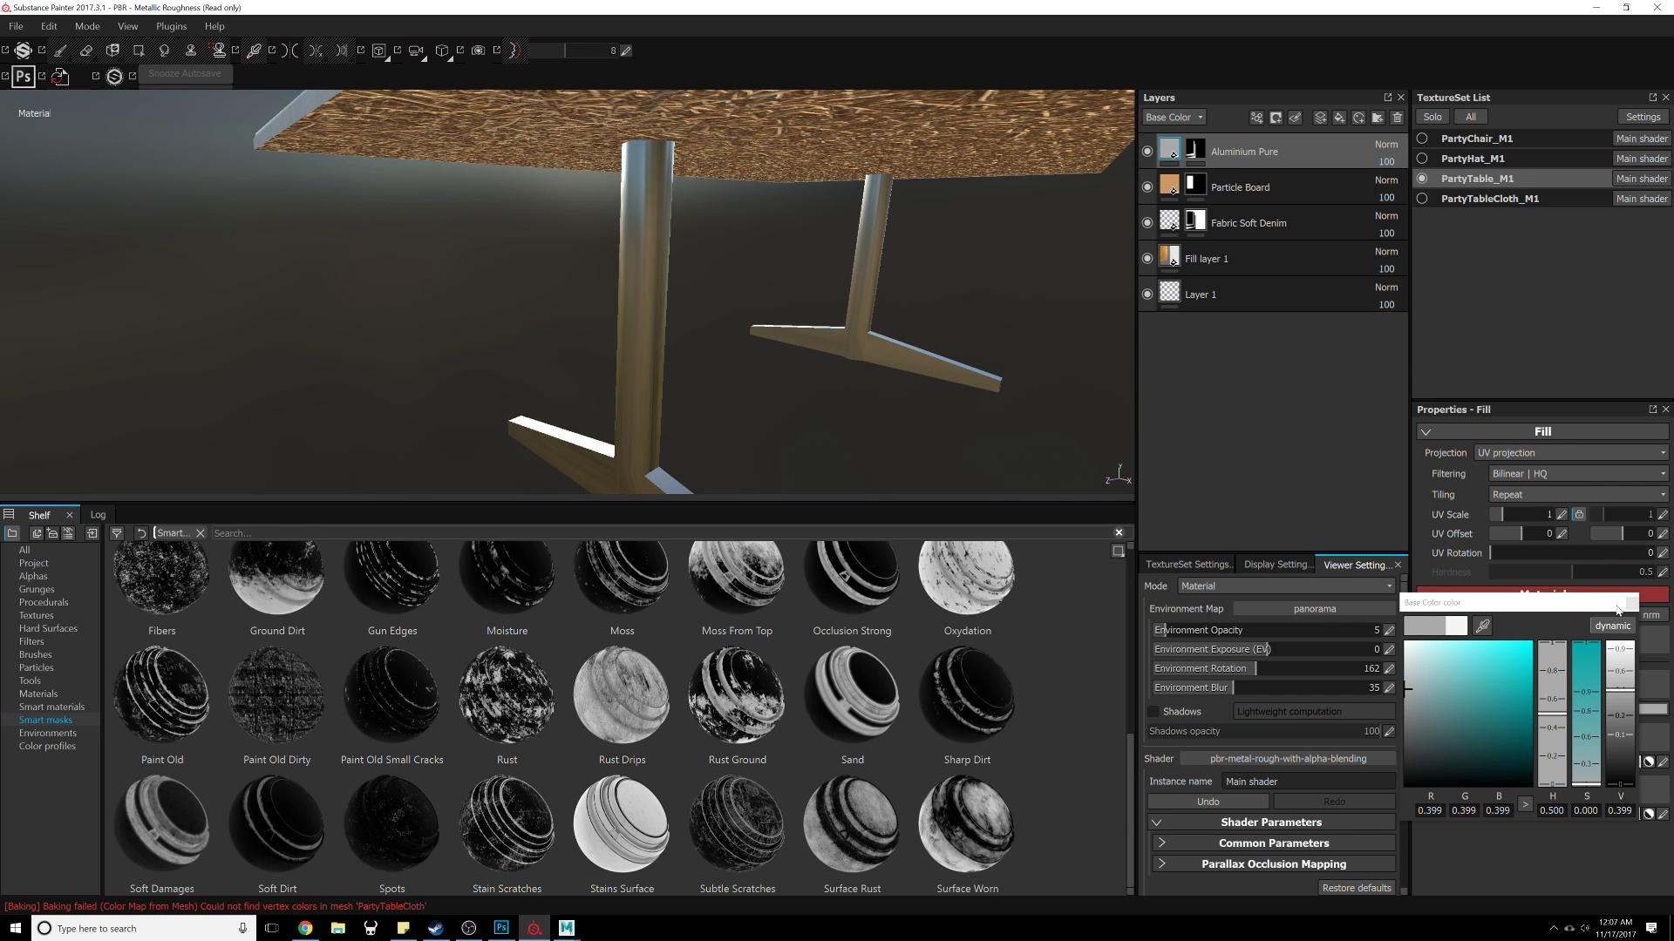
pyautogui.click(1626, 604)
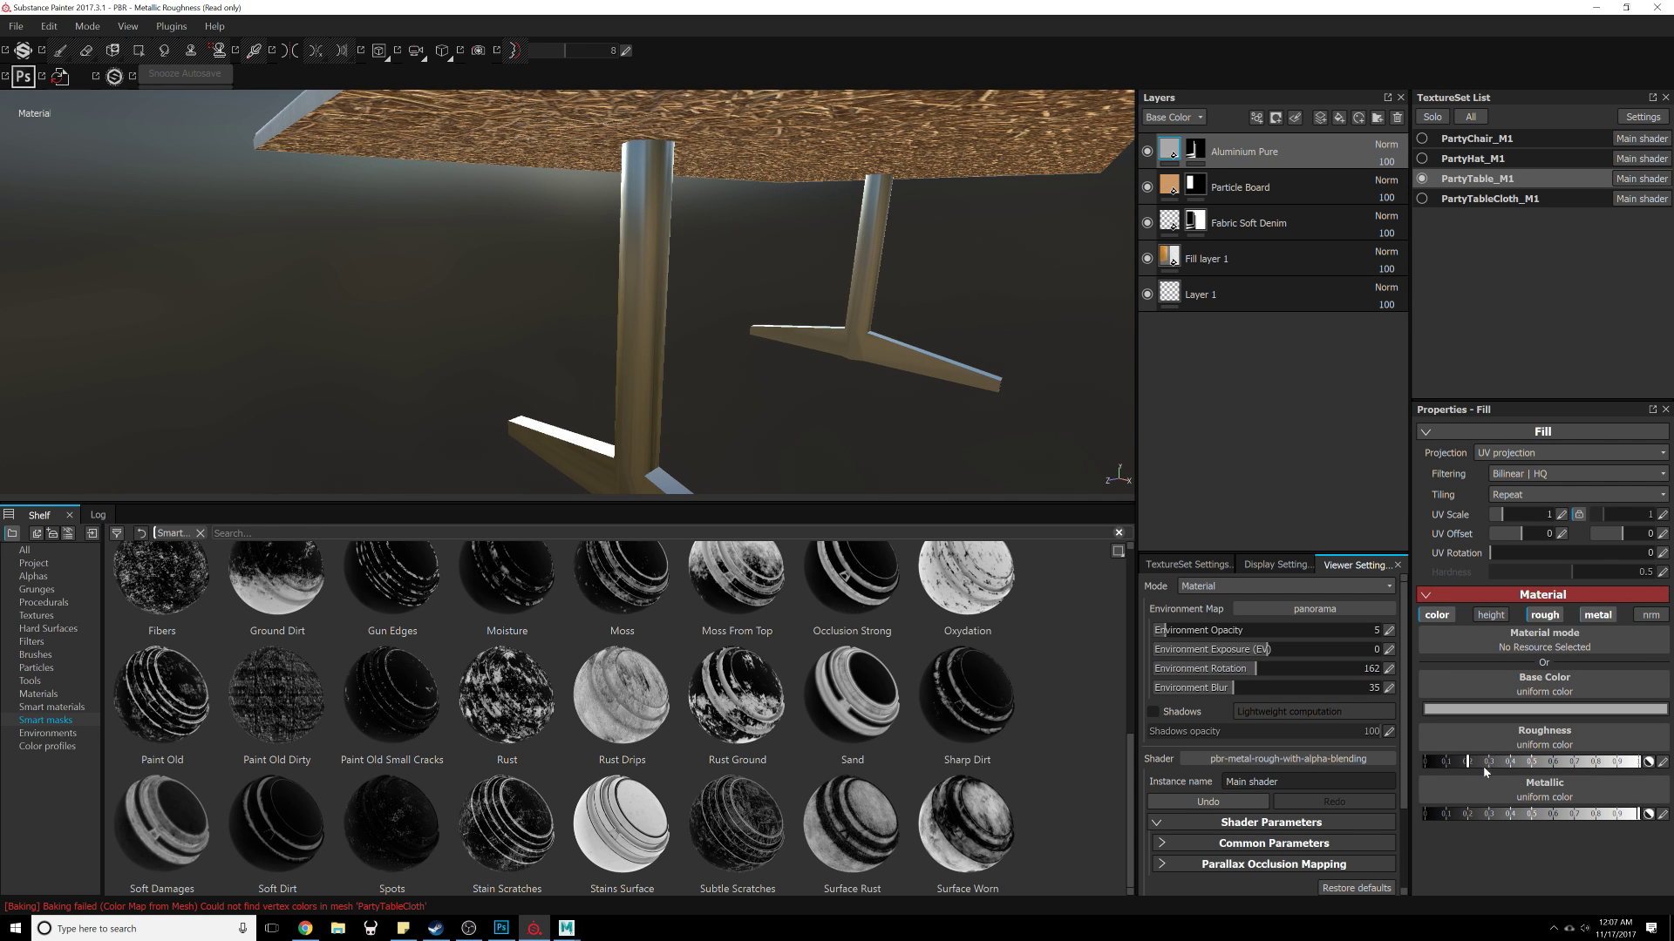
pyautogui.click(1598, 814)
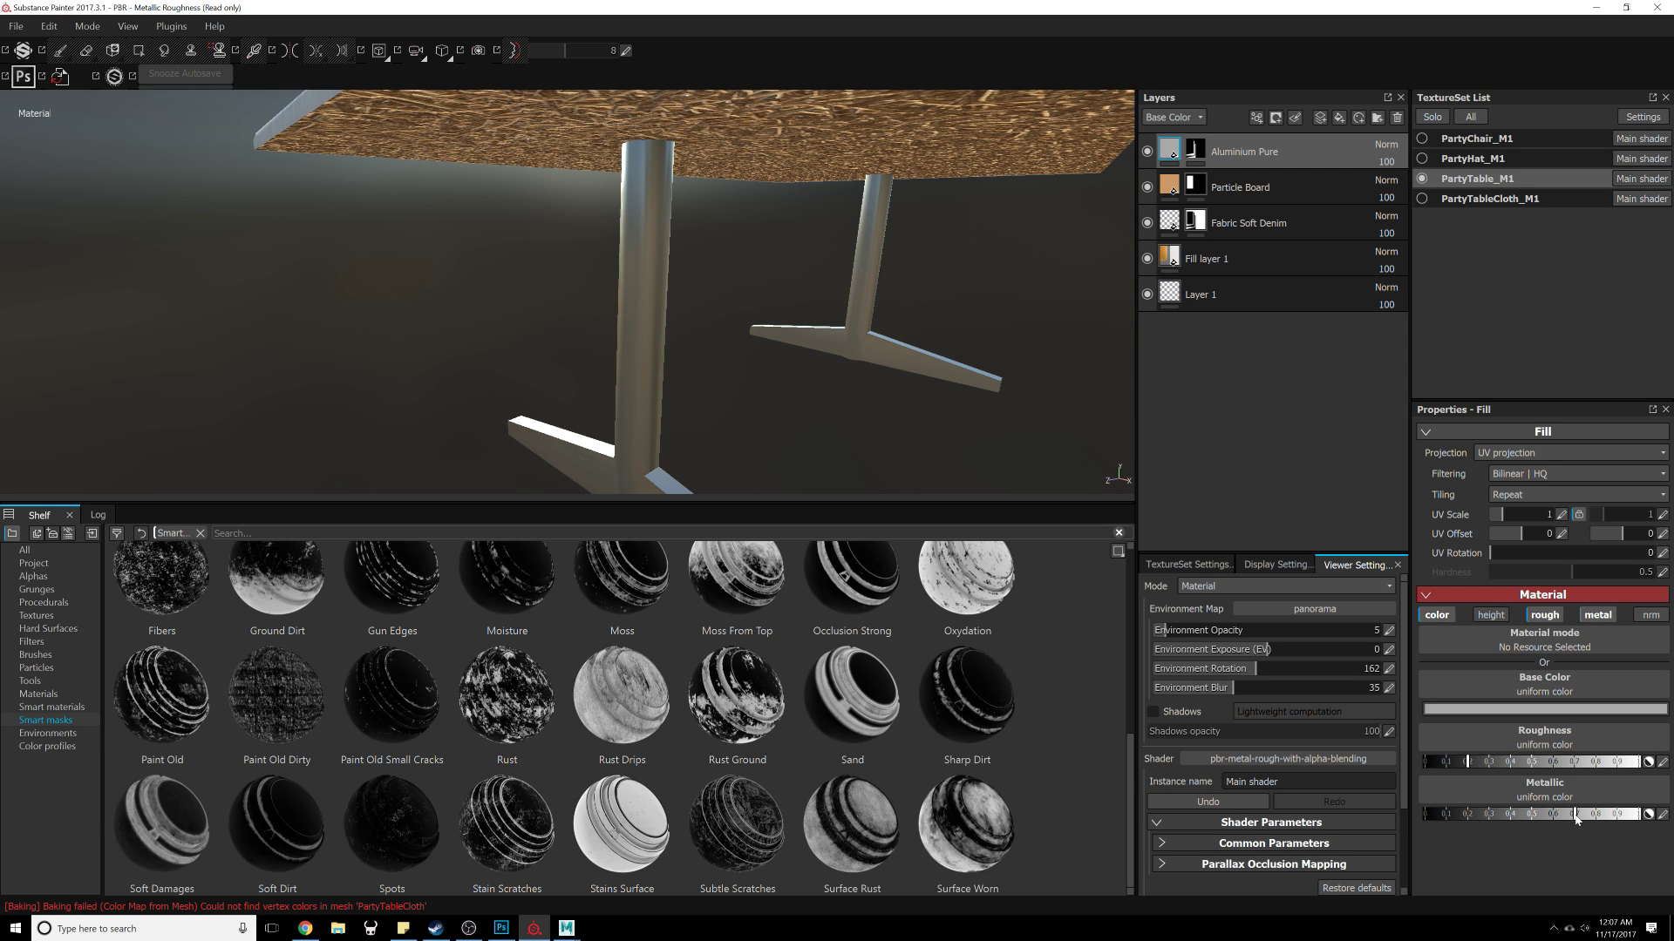
# Step: Raise the Aluminium Pure layer's roughness and set its UV scale to 4
pyautogui.click(1513, 763)
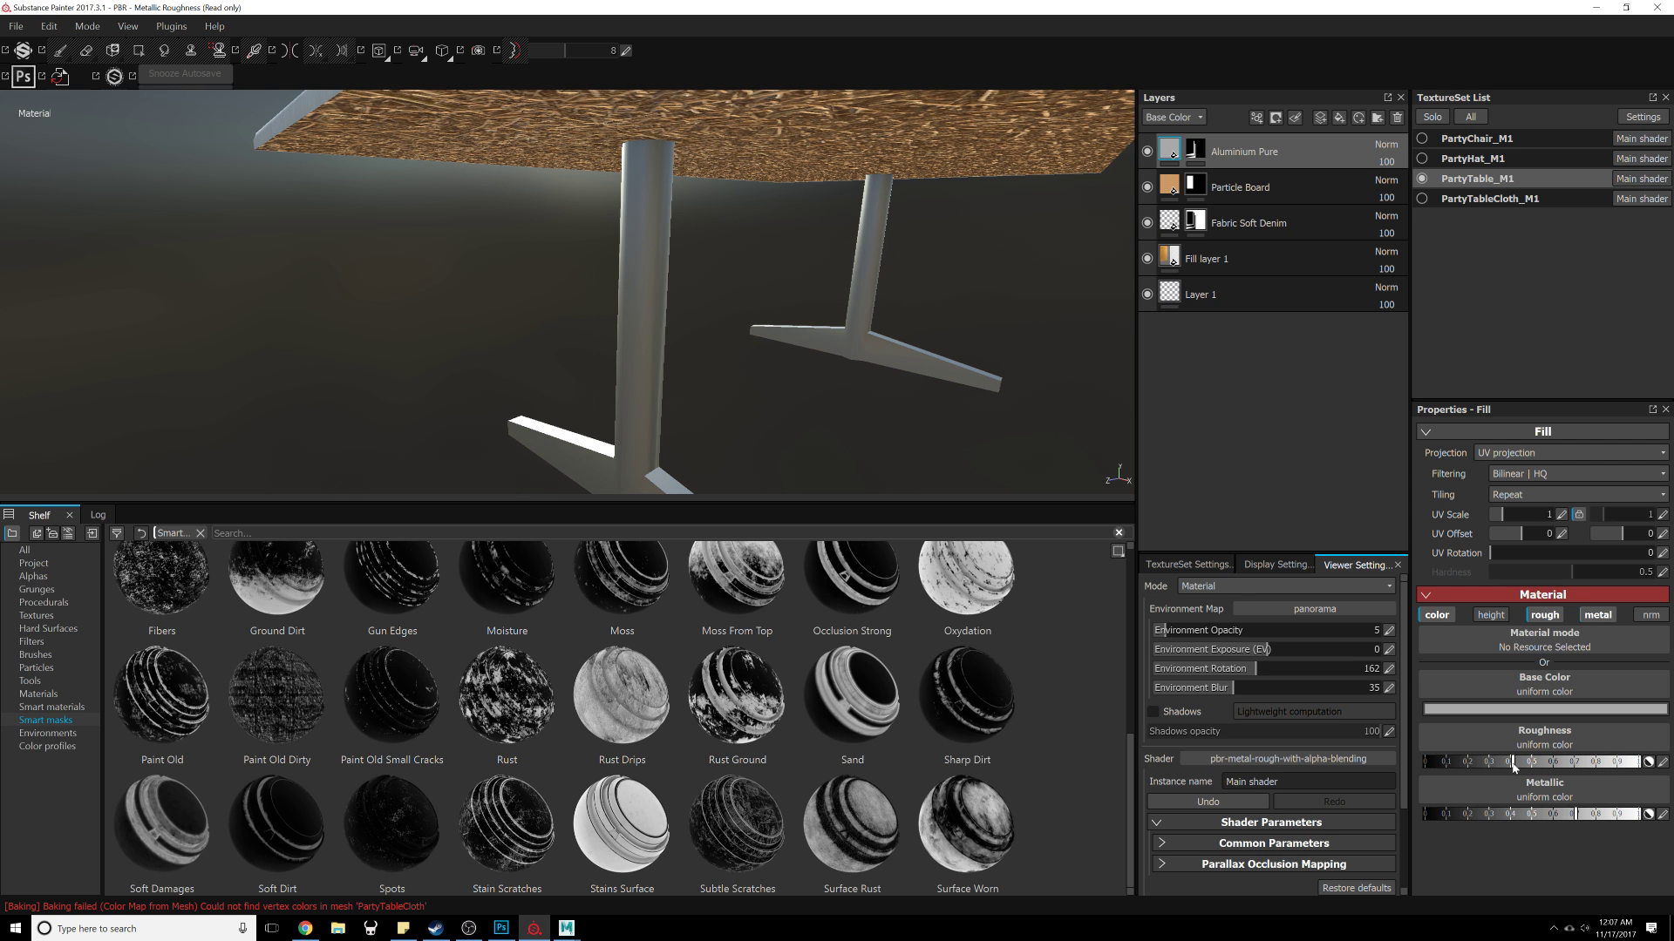
pyautogui.keyDown('alt'); pyautogui.moveTo(973, 445); pyautogui.dragTo(837, 432); pyautogui.keyUp('alt')
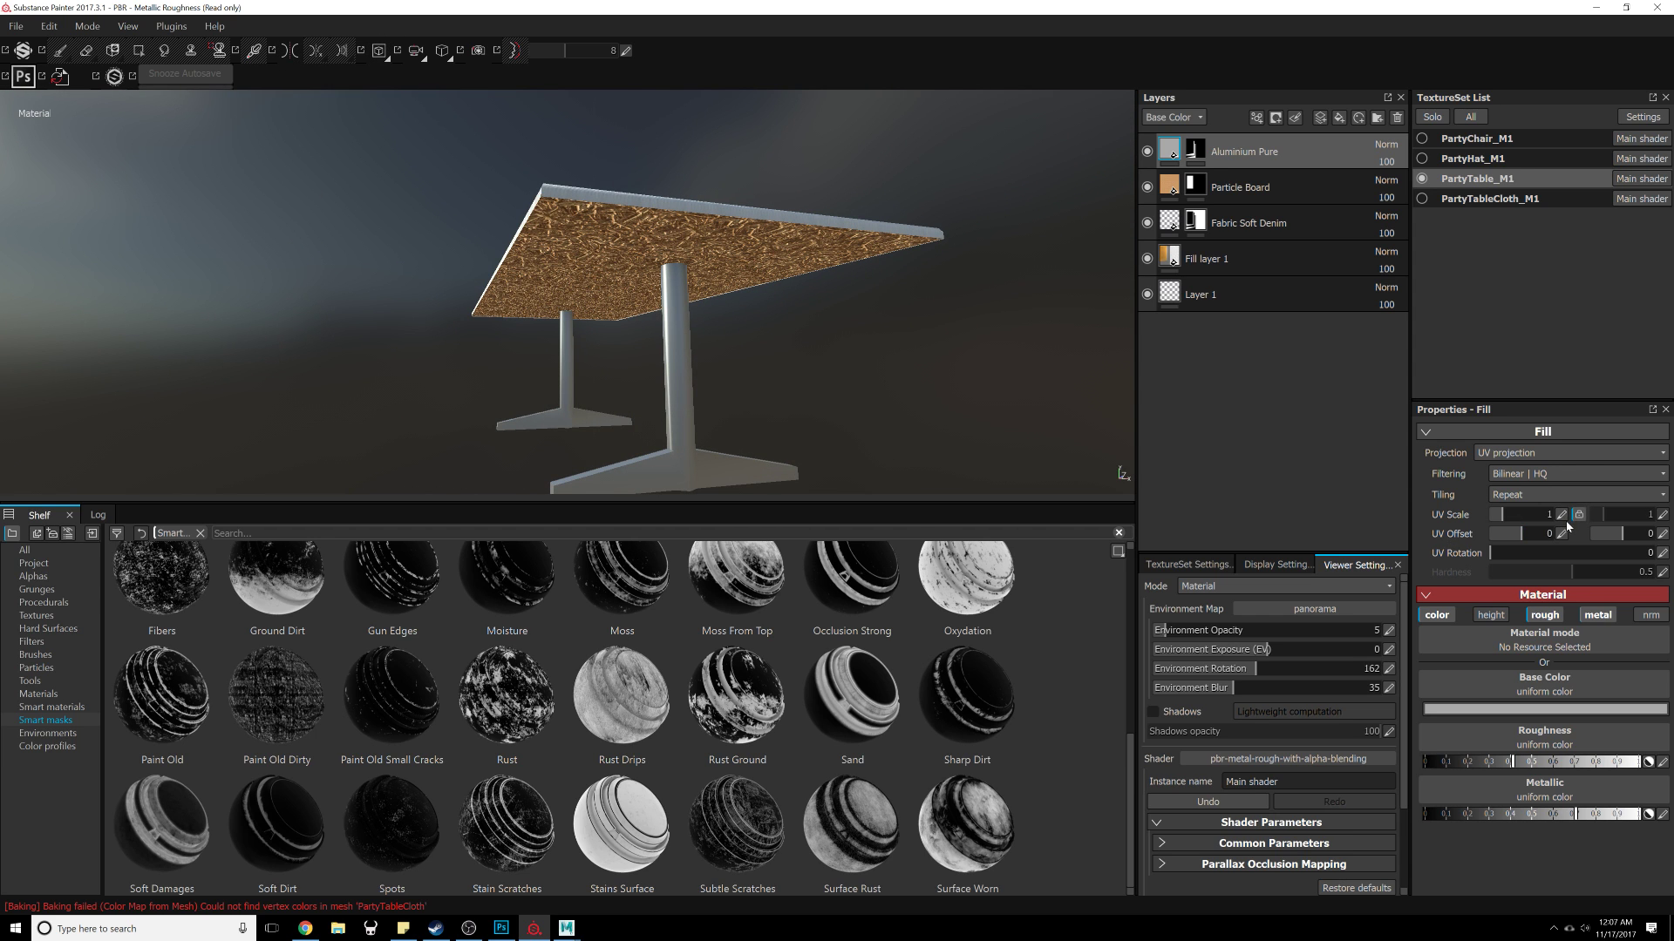
pyautogui.click(1564, 519)
pyautogui.press('Return')
pyautogui.keyDown('alt'); pyautogui.moveTo(759, 335); pyautogui.dragTo(532, 375); pyautogui.keyUp('alt')
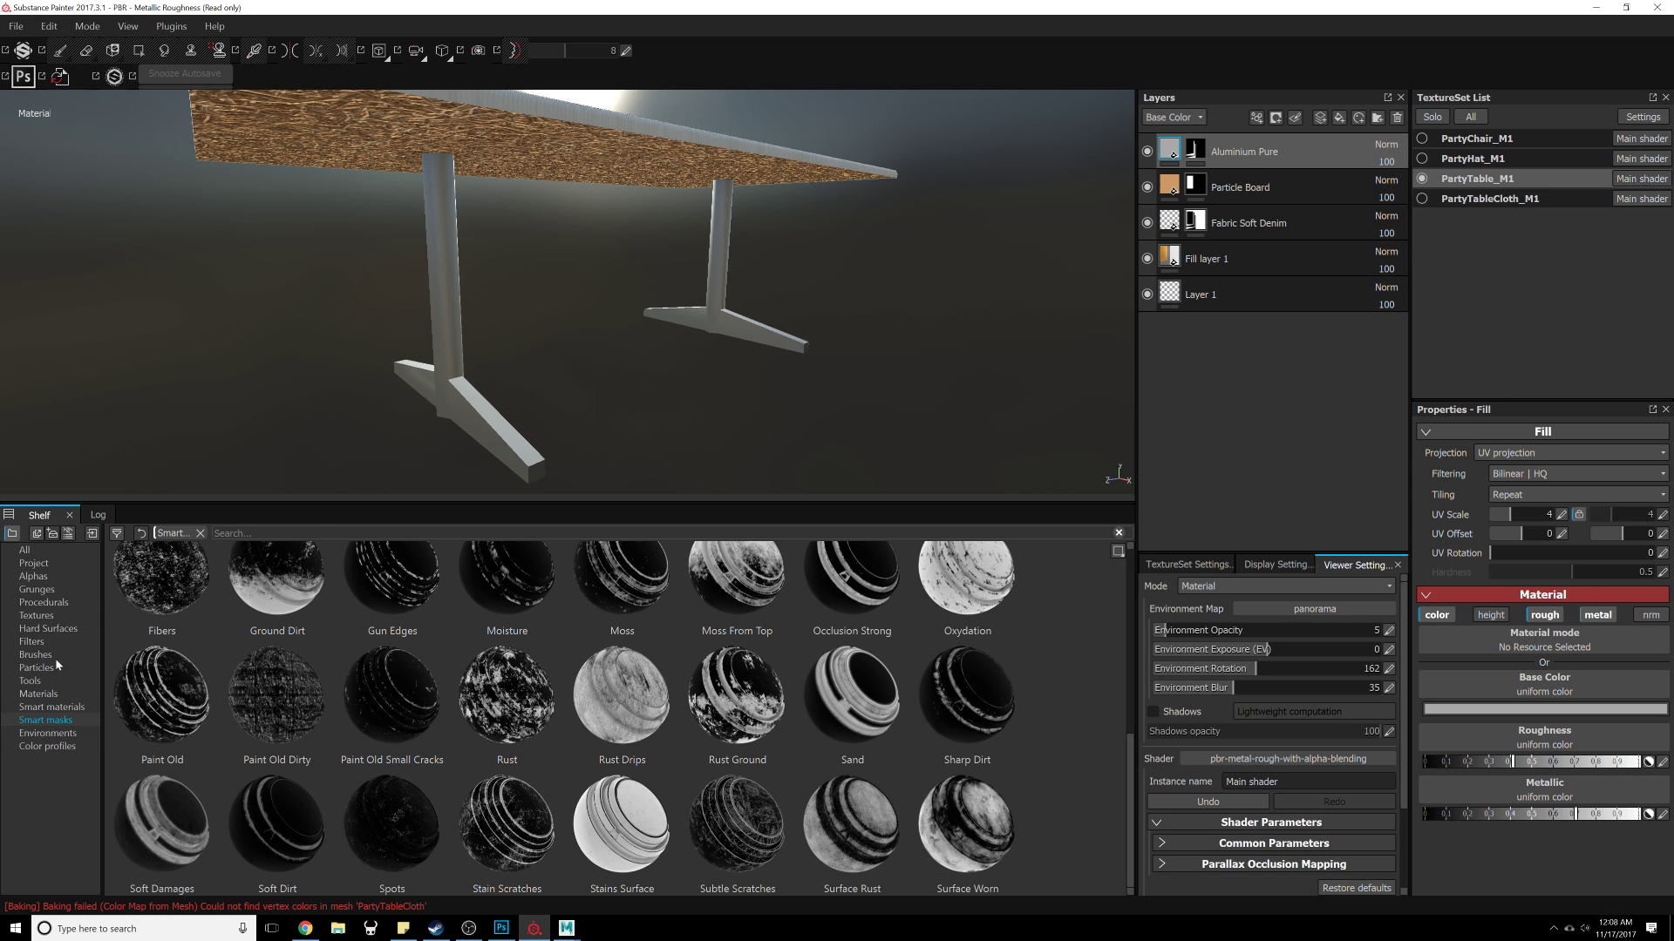
# Step: Create a new layer folder and move the Aluminium Pure layer into it
pyautogui.click(38, 695)
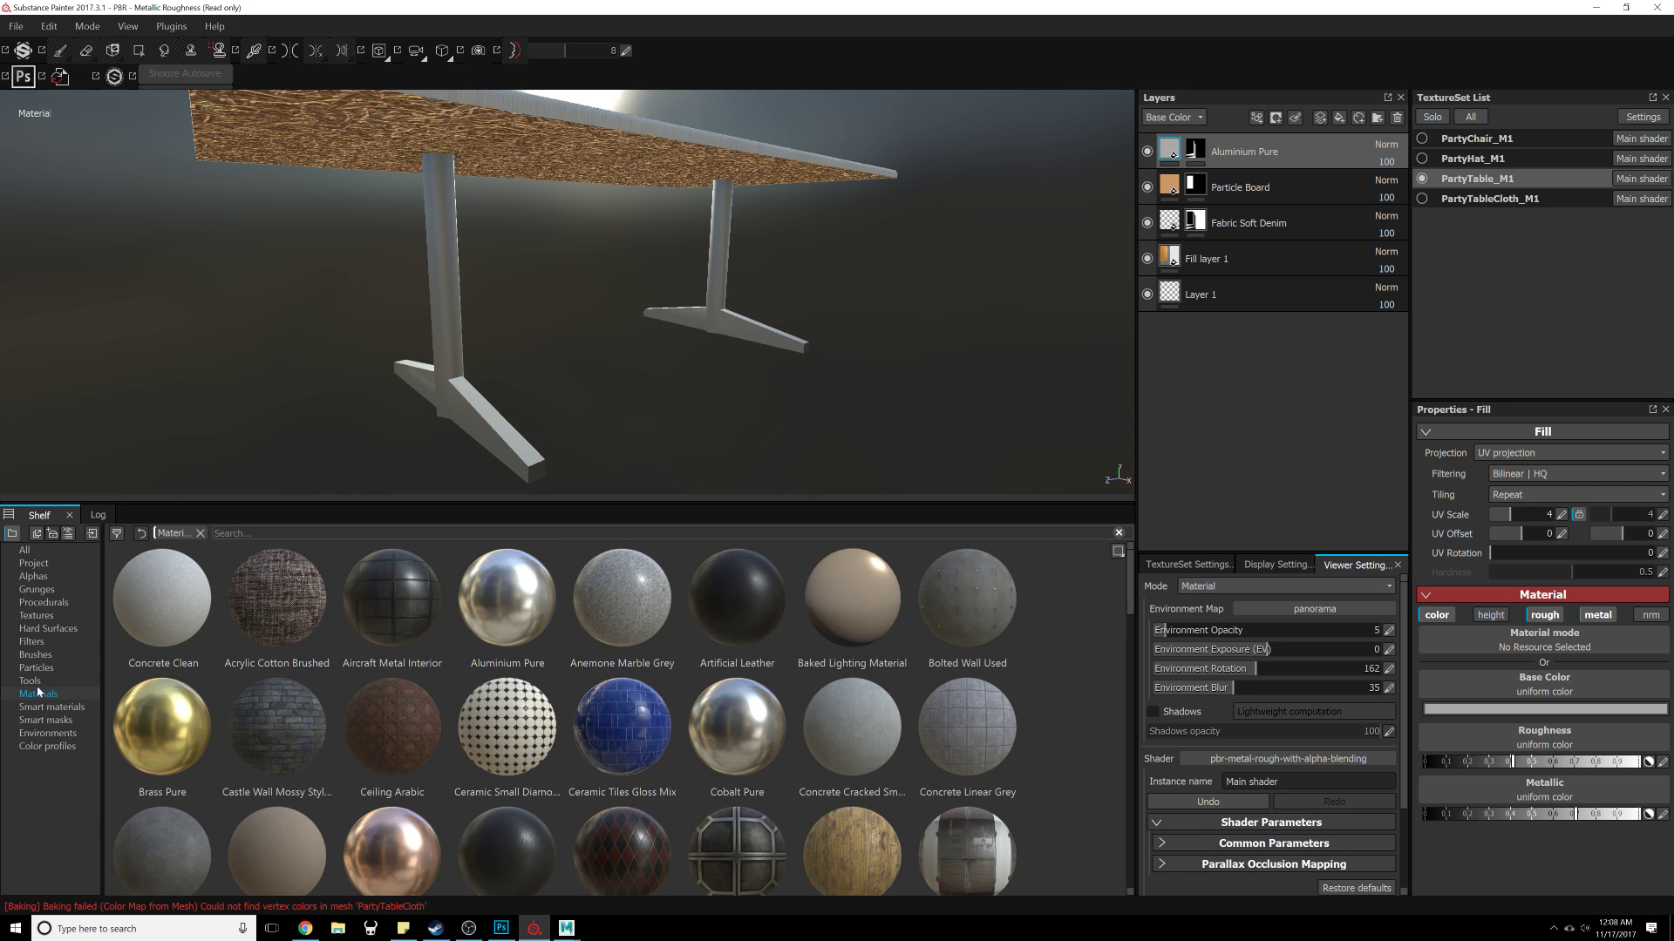
pyautogui.click(29, 681)
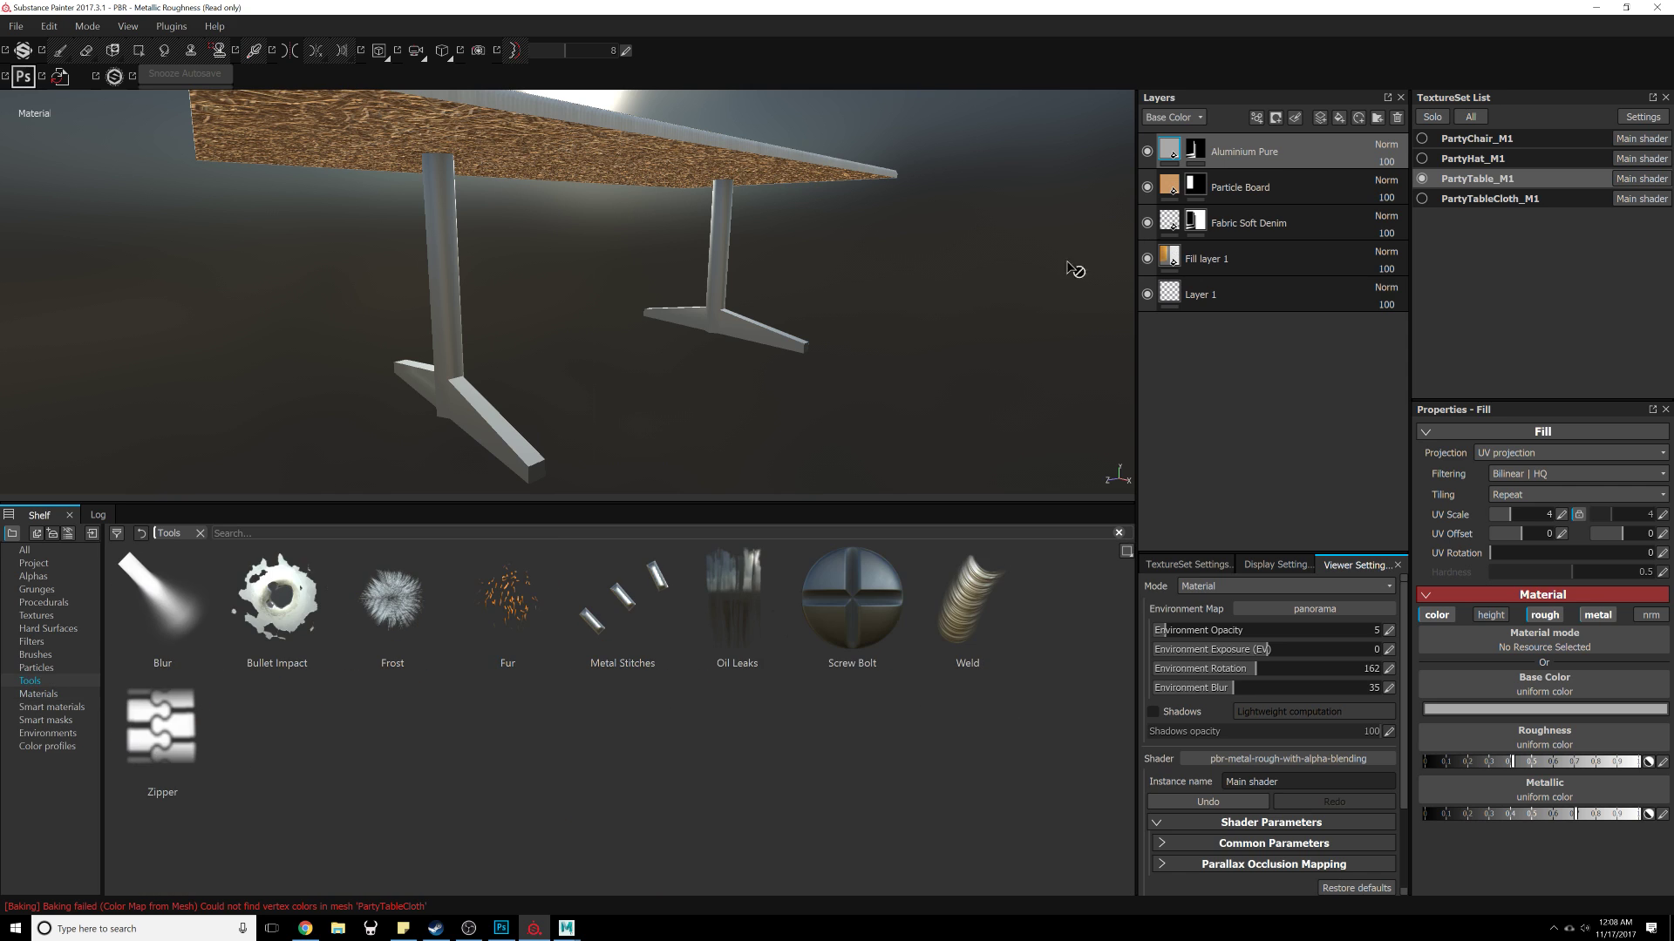
pyautogui.click(1376, 118)
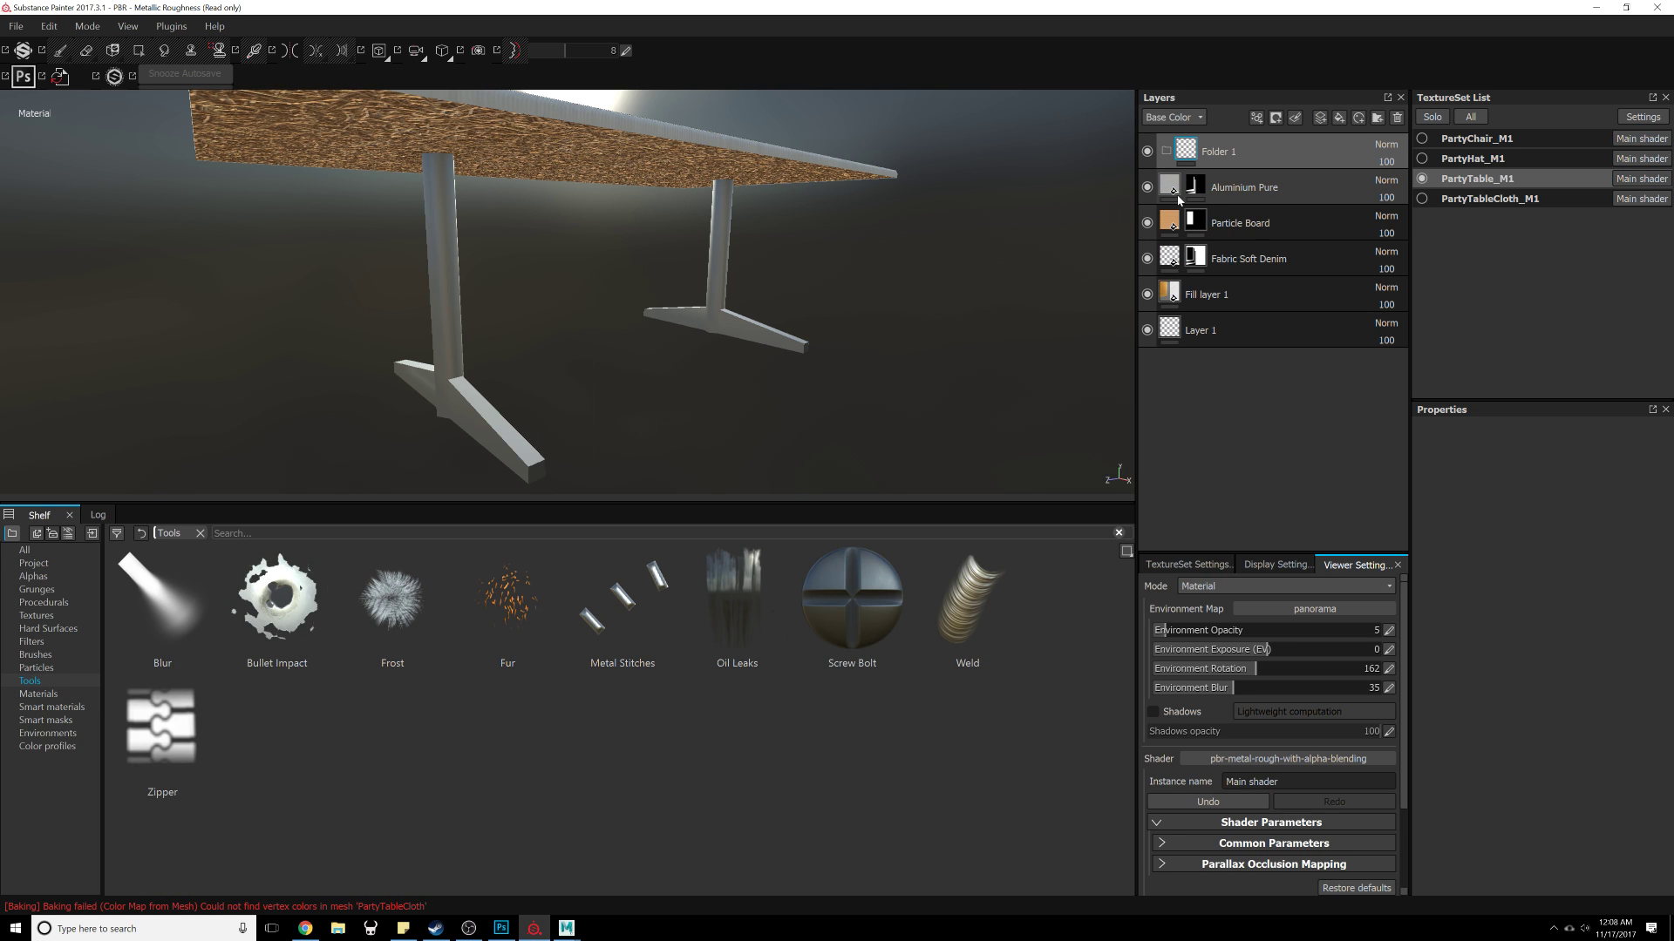
pyautogui.moveTo(1173, 192); pyautogui.dragTo(1173, 155)
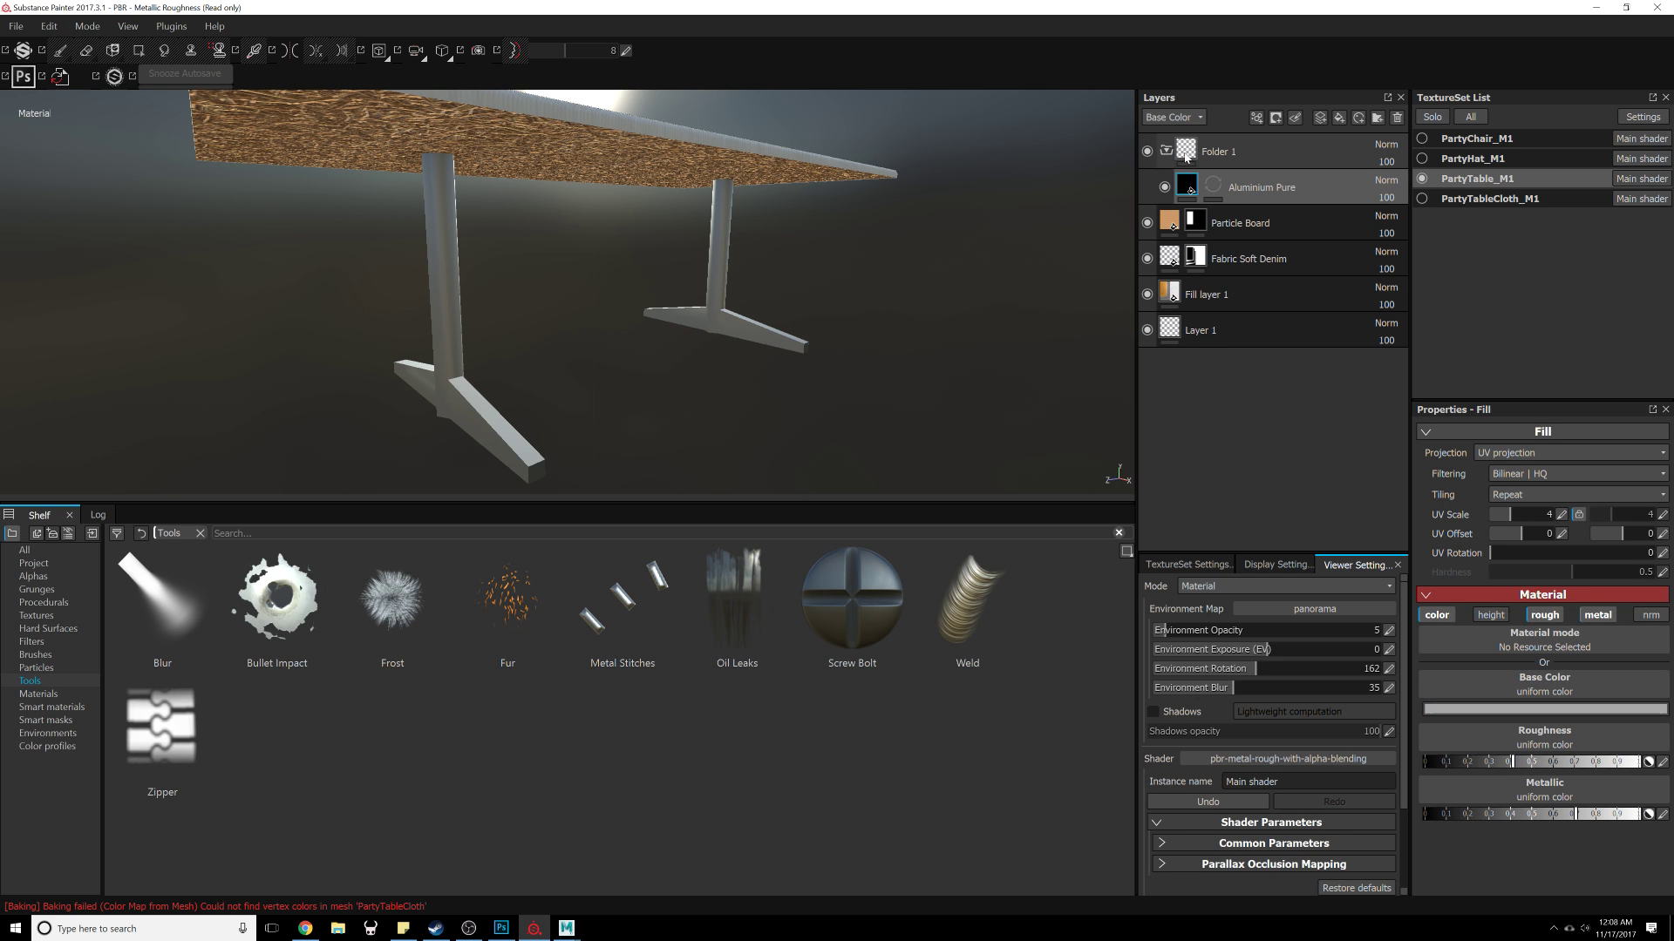
# Step: Add the Dust smart material into Folder 1 above the Aluminium Pure layer and expand it
pyautogui.click(39, 695)
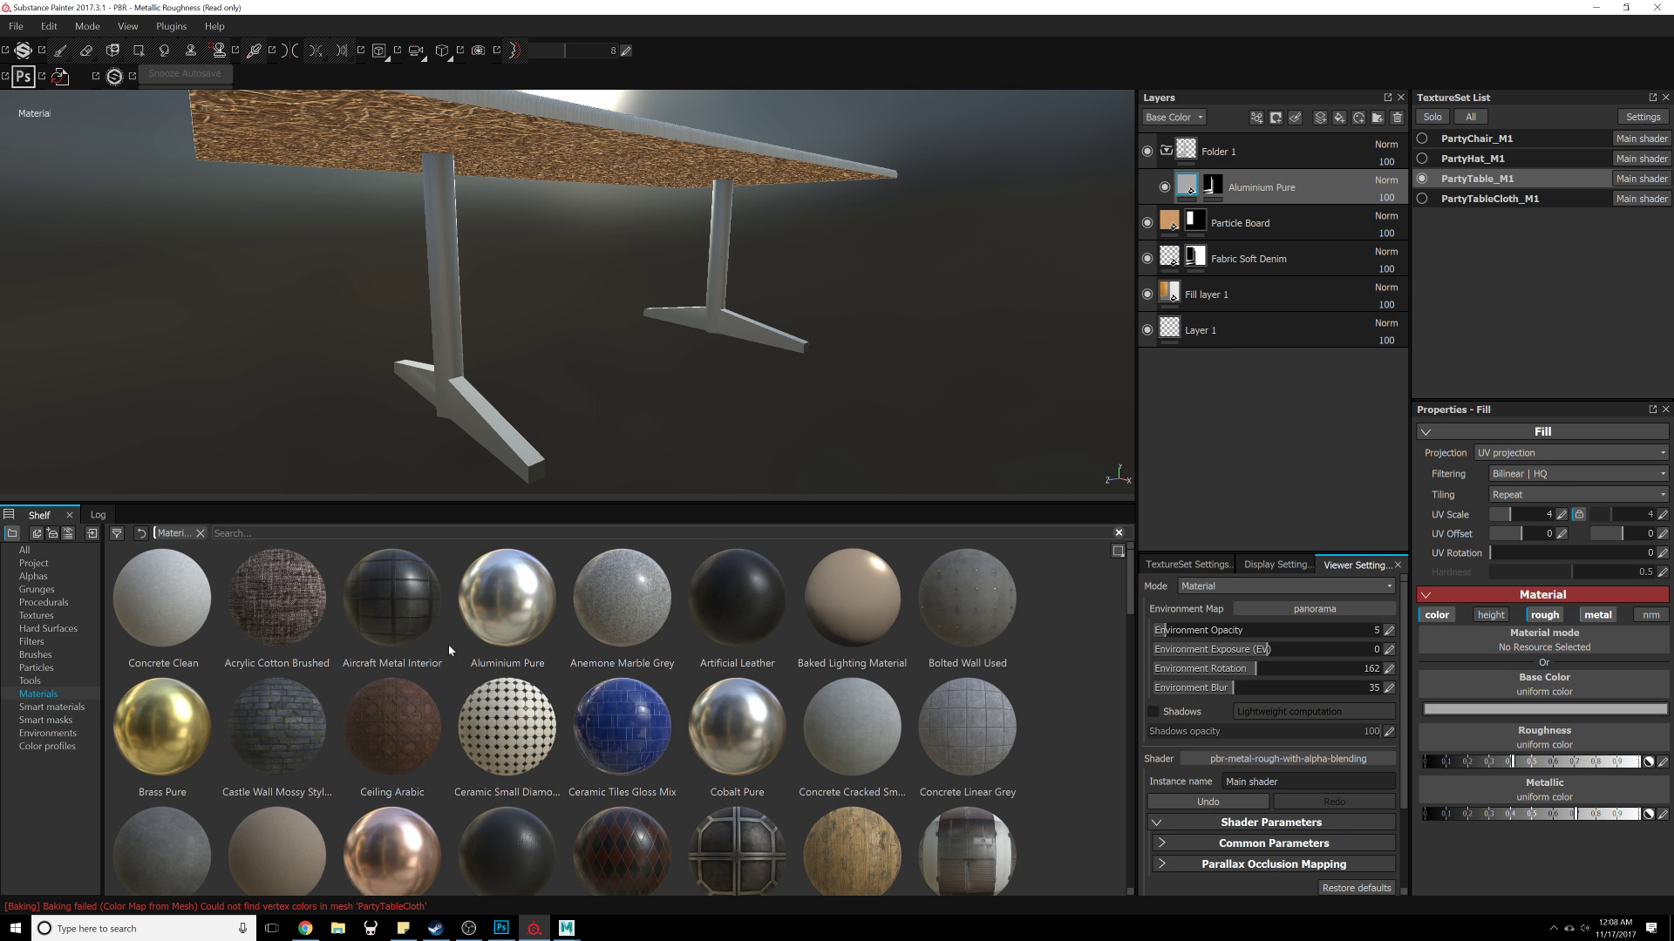
pyautogui.scroll(-10, 449, 650)
pyautogui.scroll(10, 437, 668)
pyautogui.scroll(-5, 438, 668)
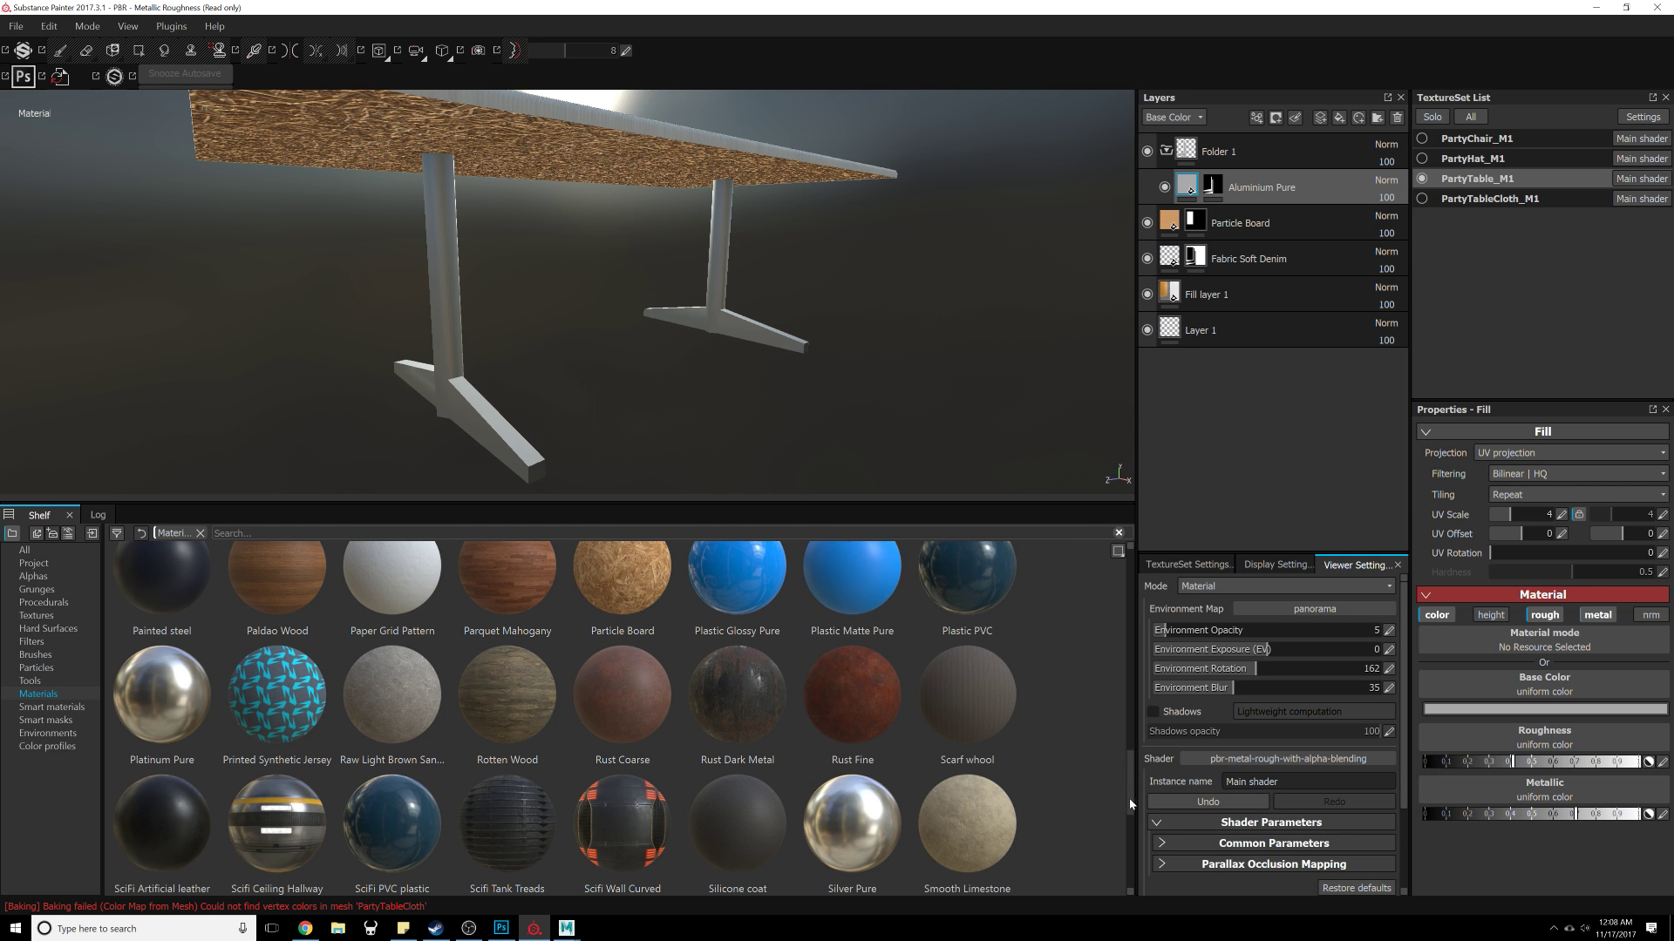
pyautogui.scroll(-5, 1116, 820)
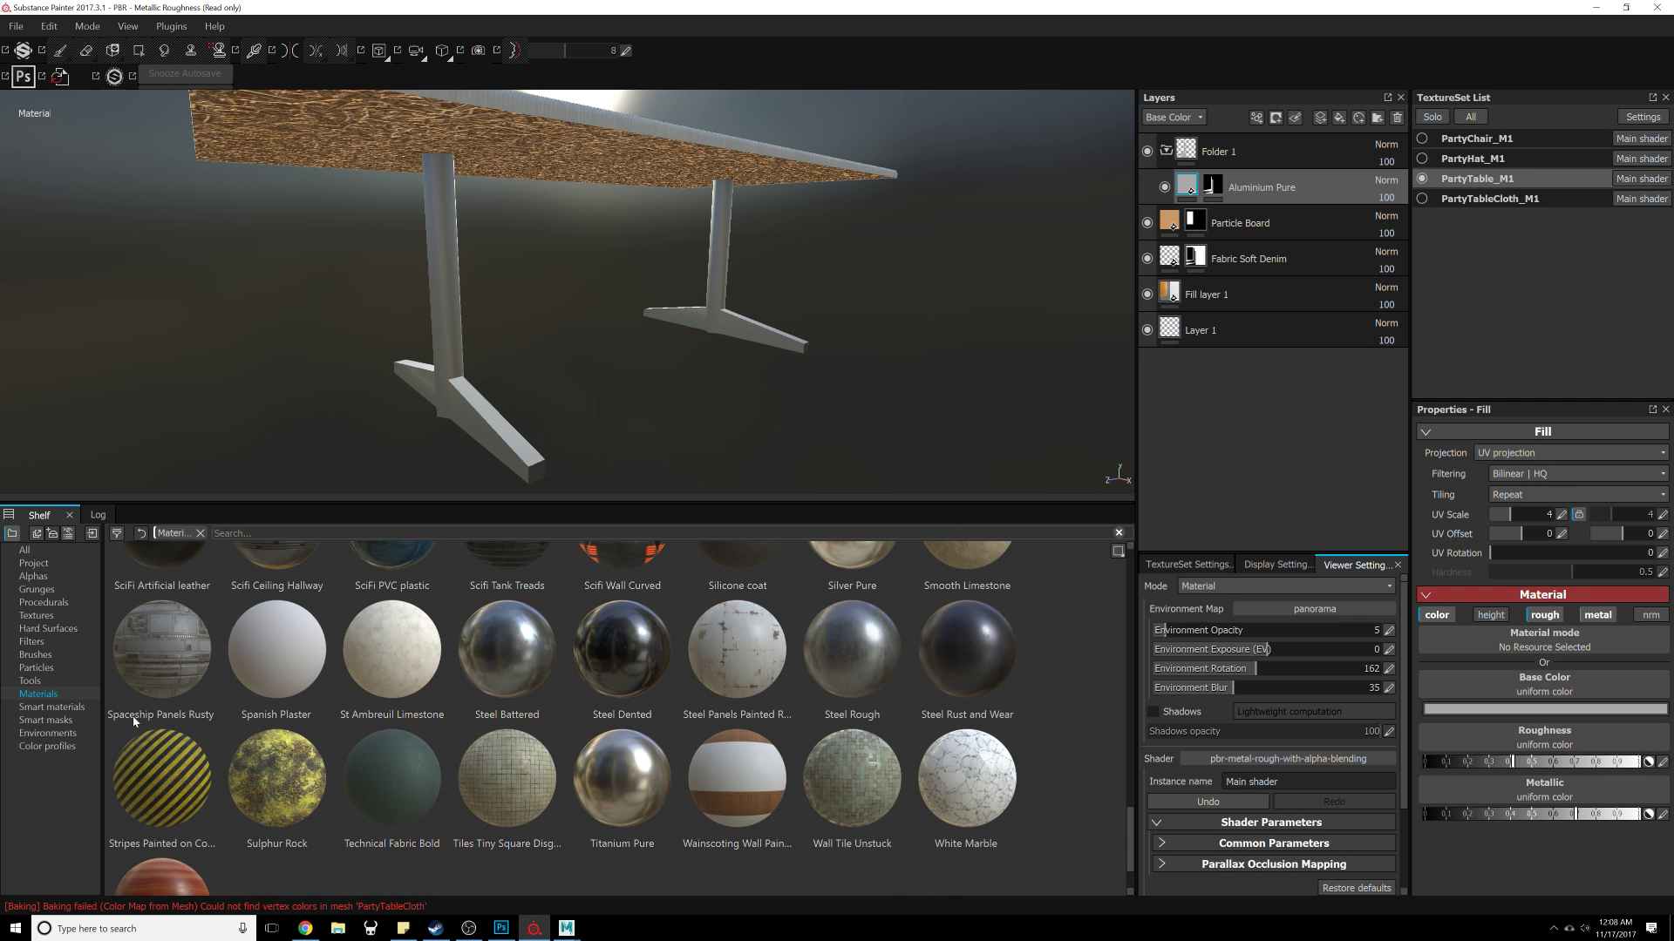
pyautogui.click(50, 708)
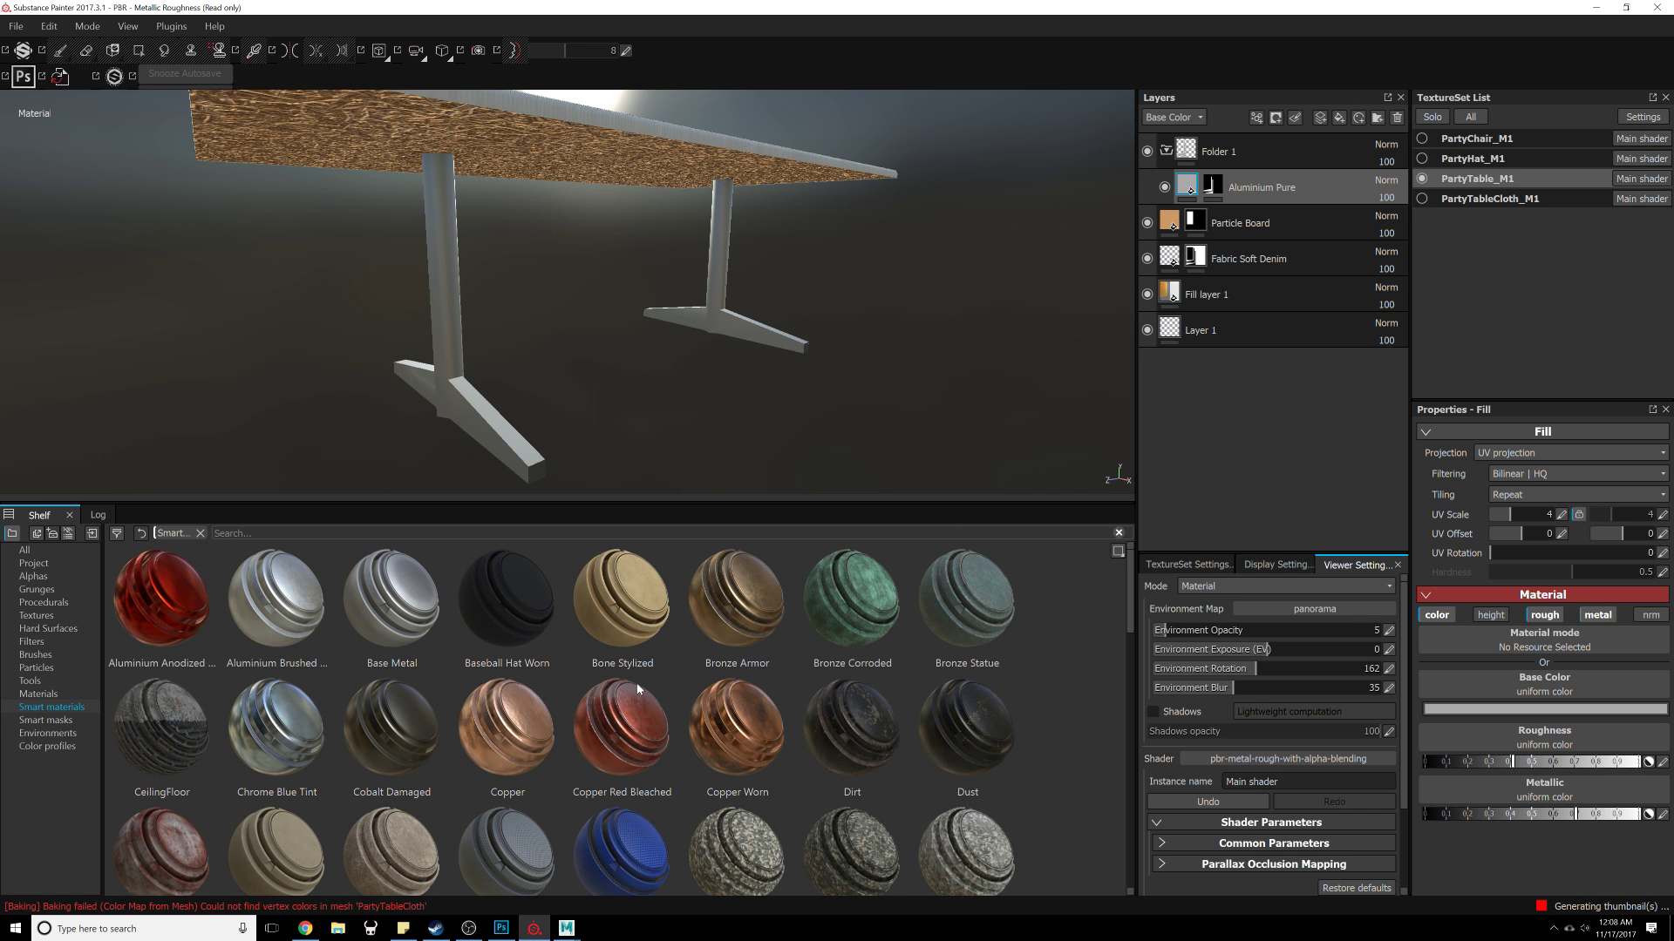
pyautogui.moveTo(1132, 593)
pyautogui.mouseDown()
pyautogui.moveTo(1144, 802)
pyautogui.moveTo(1129, 864)
pyautogui.moveTo(1142, 586)
pyautogui.moveTo(1135, 612)
pyautogui.mouseUp()
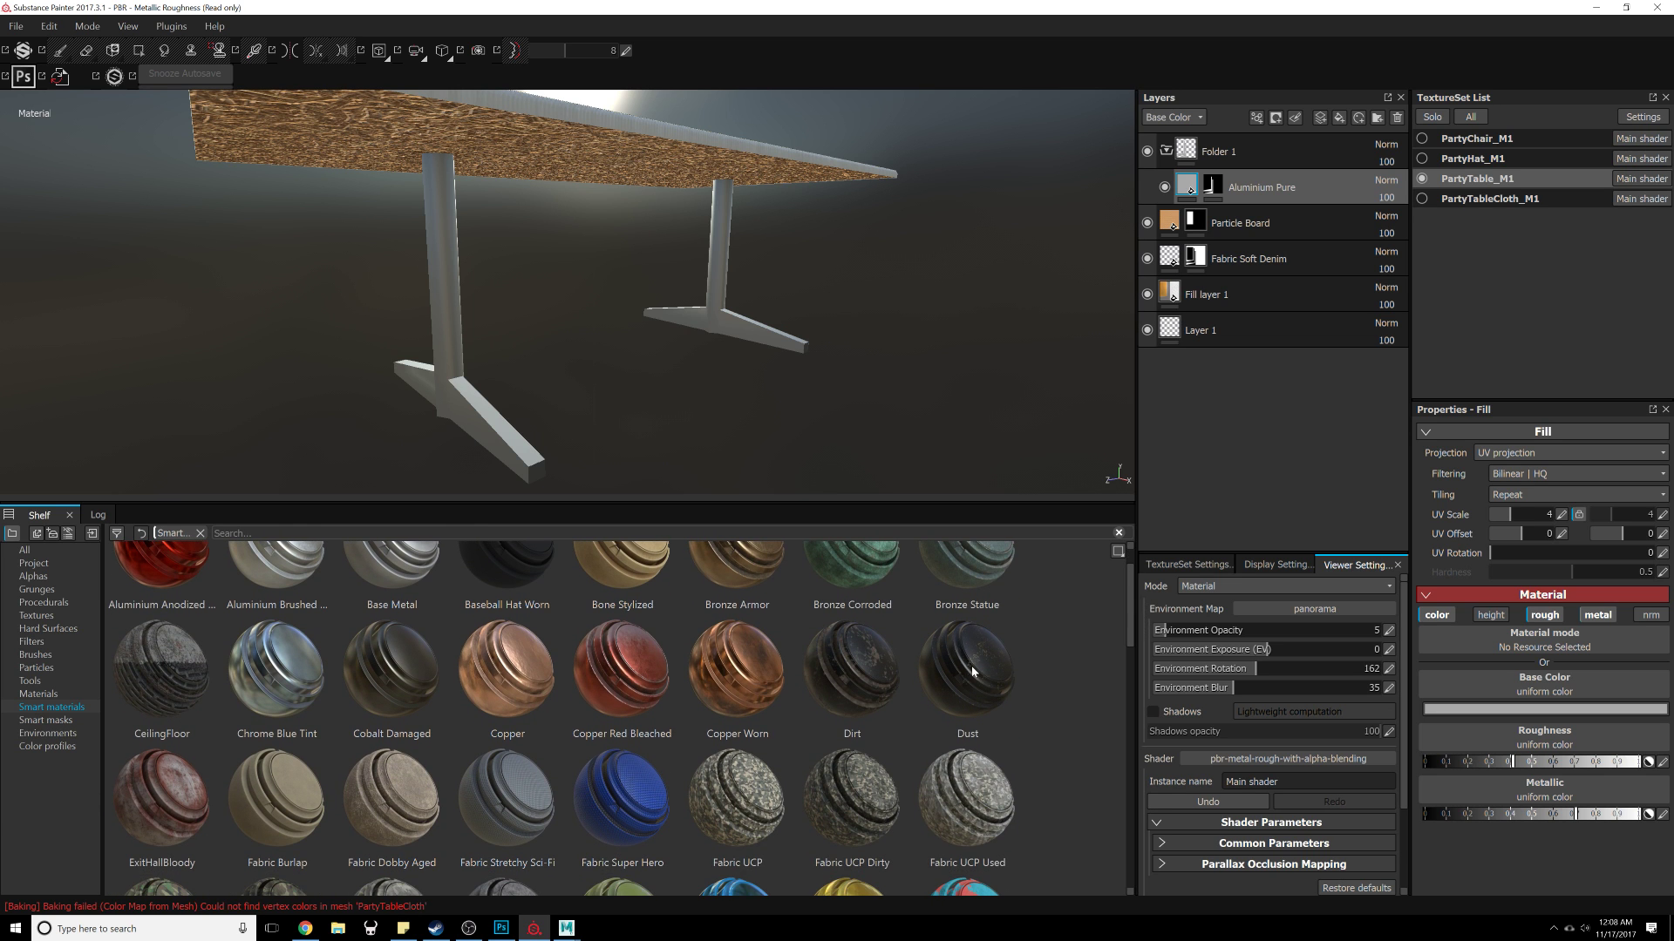
pyautogui.moveTo(973, 671); pyautogui.dragTo(1198, 161)
pyautogui.keyDown('alt'); pyautogui.moveTo(591, 399); pyautogui.dragTo(737, 375); pyautogui.keyUp('alt')
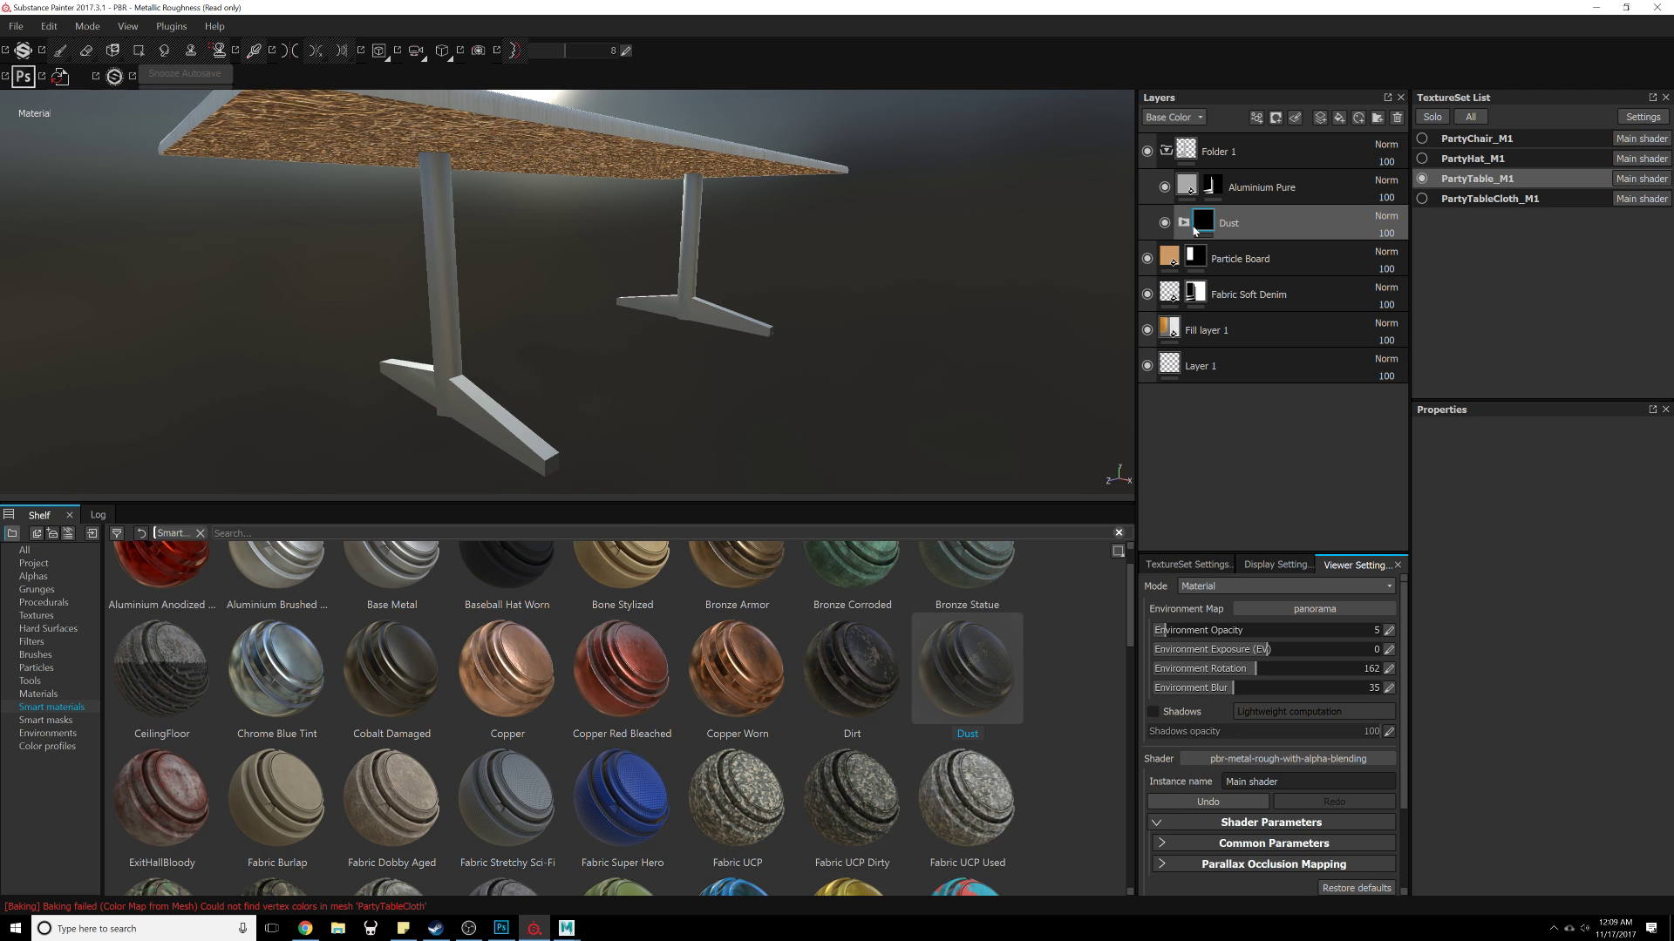
pyautogui.moveTo(1195, 229); pyautogui.dragTo(1207, 178)
pyautogui.keyDown('alt'); pyautogui.moveTo(1001, 262); pyautogui.dragTo(781, 324); pyautogui.keyUp('alt')
pyautogui.click(1183, 186)
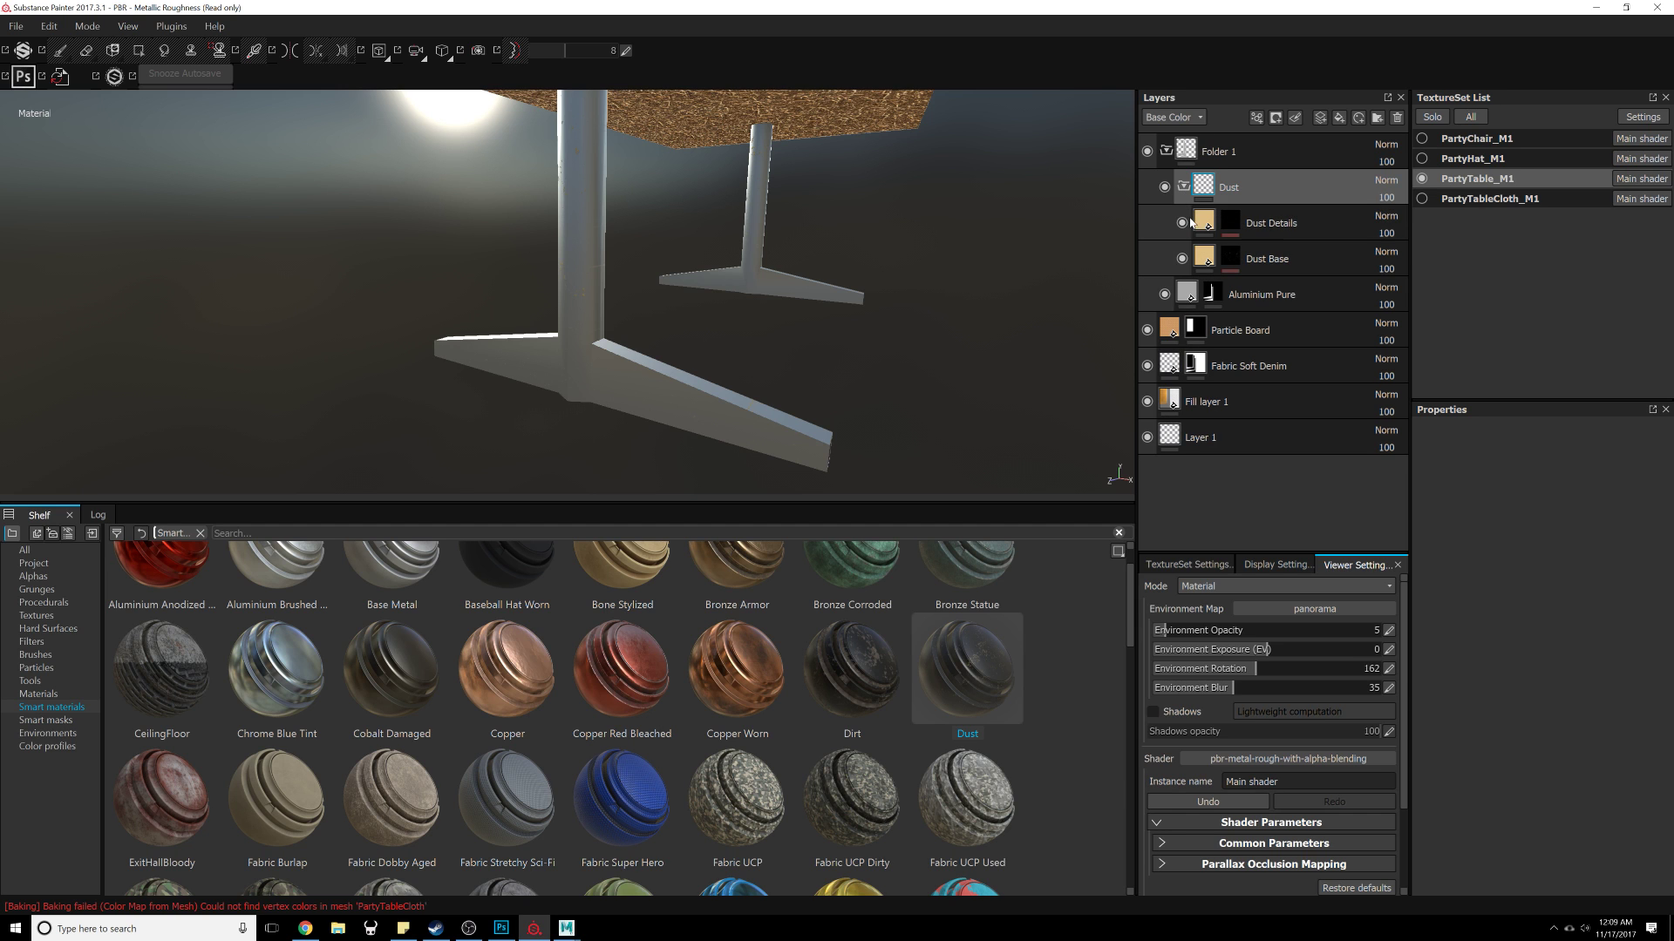
# Step: Hide the Dust Details layer and set its base color to a very dark brown
pyautogui.click(1182, 222)
pyautogui.click(1204, 223)
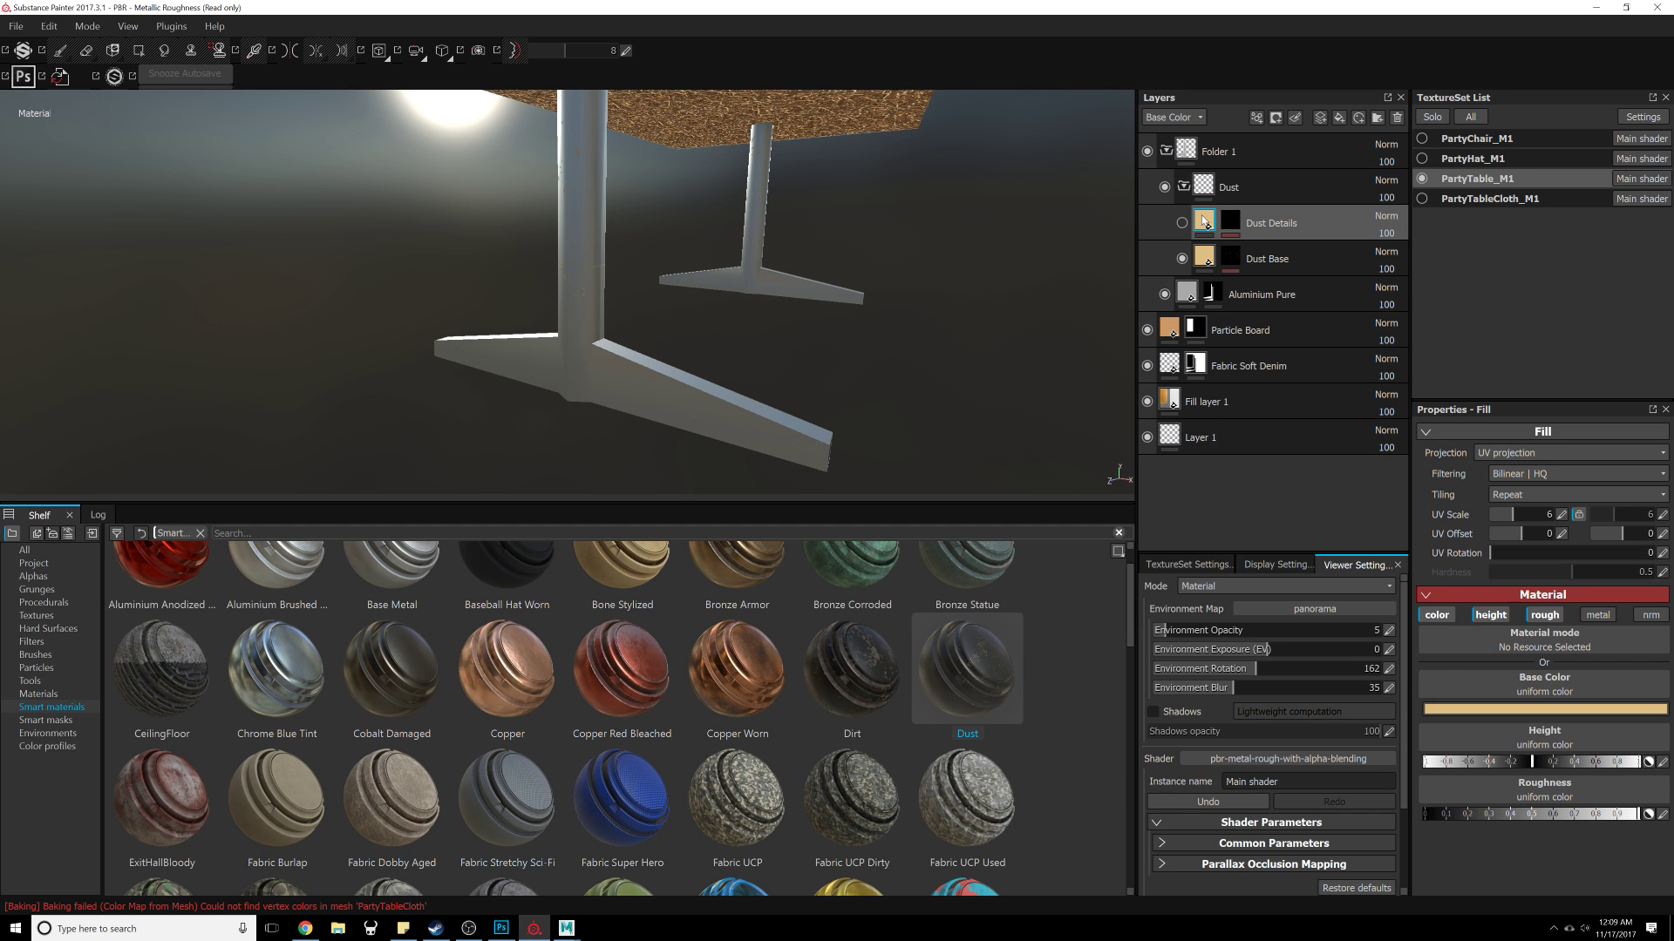
pyautogui.click(1452, 707)
pyautogui.click(1436, 757)
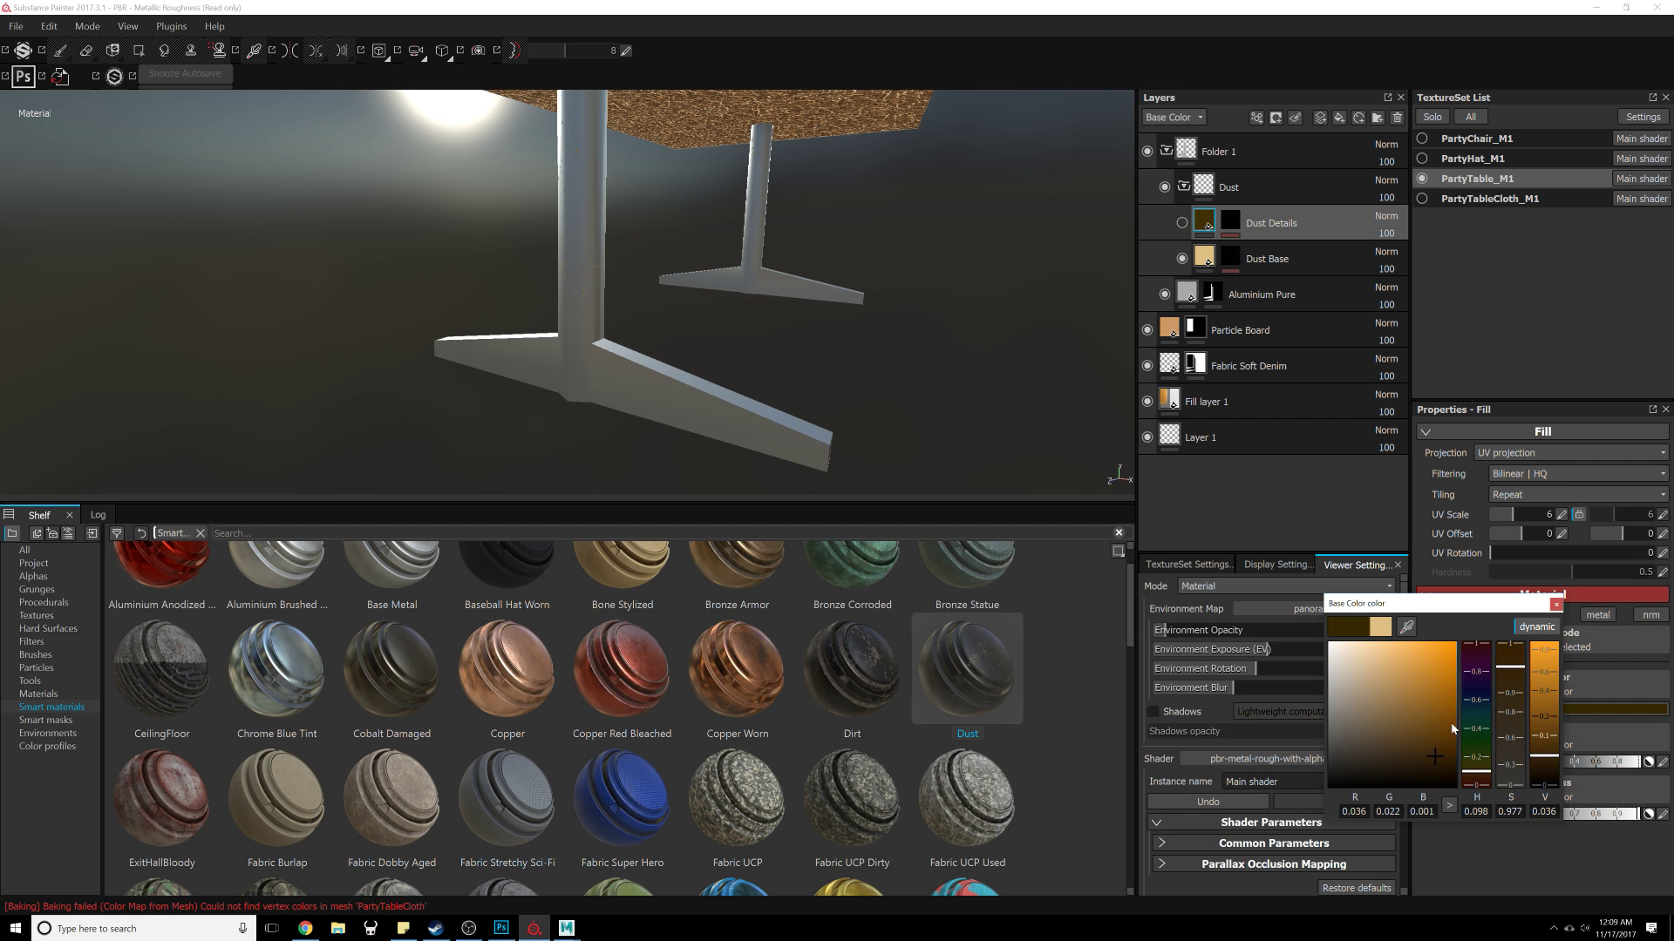
pyautogui.click(1554, 605)
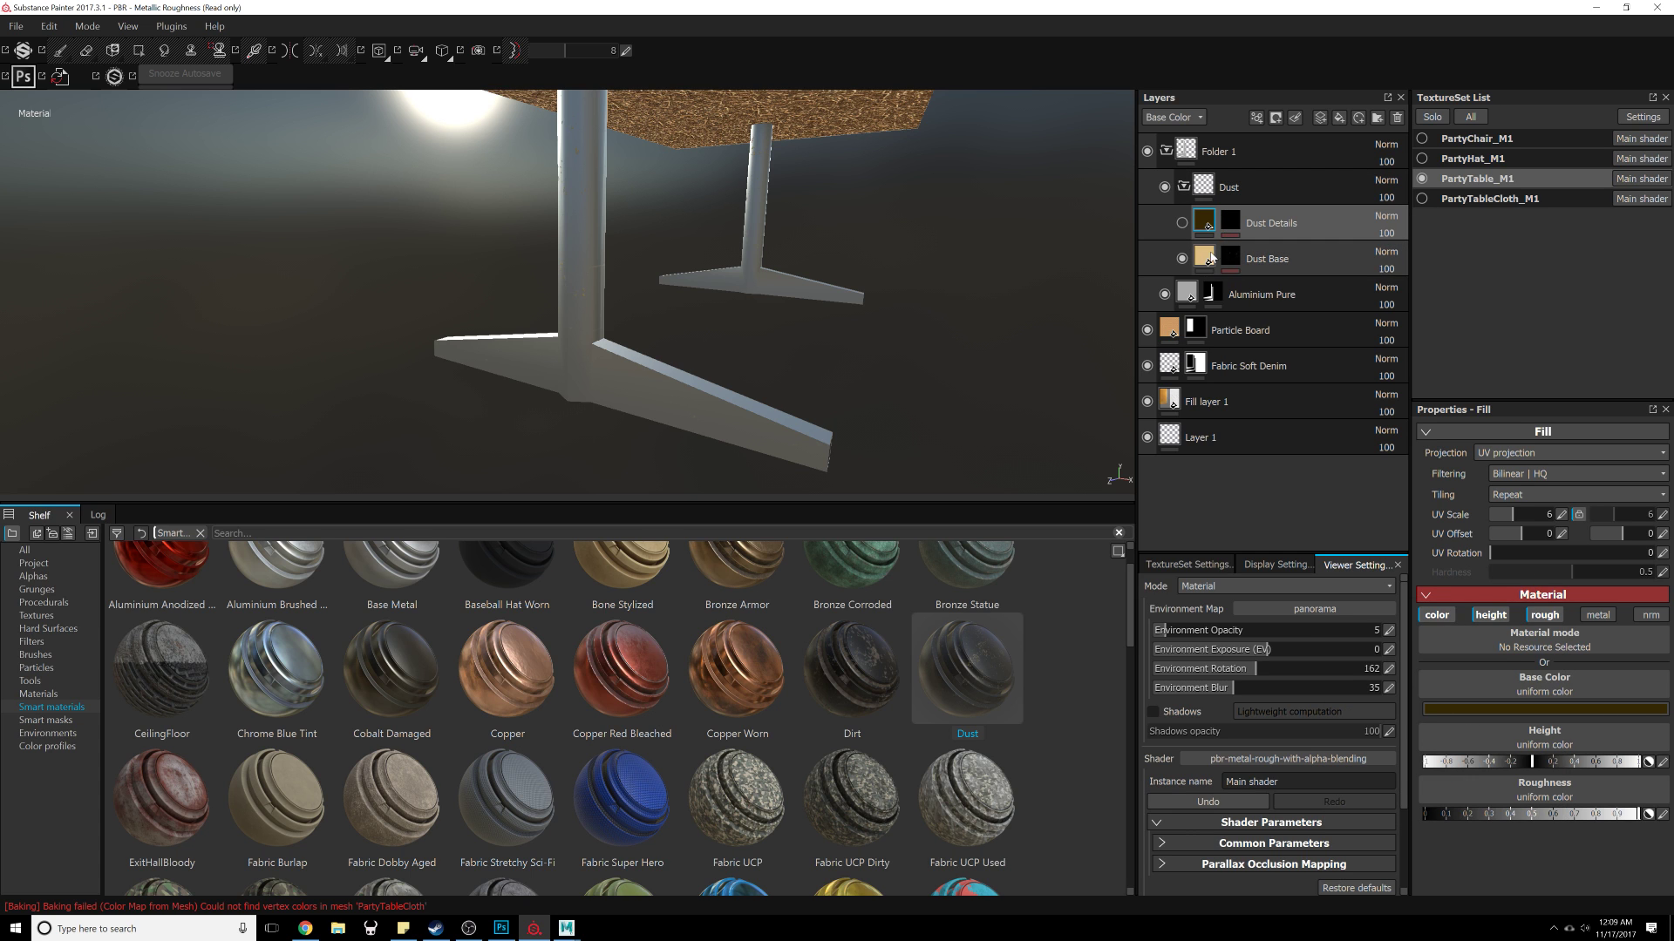
# Step: Set the Dust Base layer's base color to a very dark brown
pyautogui.click(1209, 257)
pyautogui.click(1453, 709)
pyautogui.click(1445, 764)
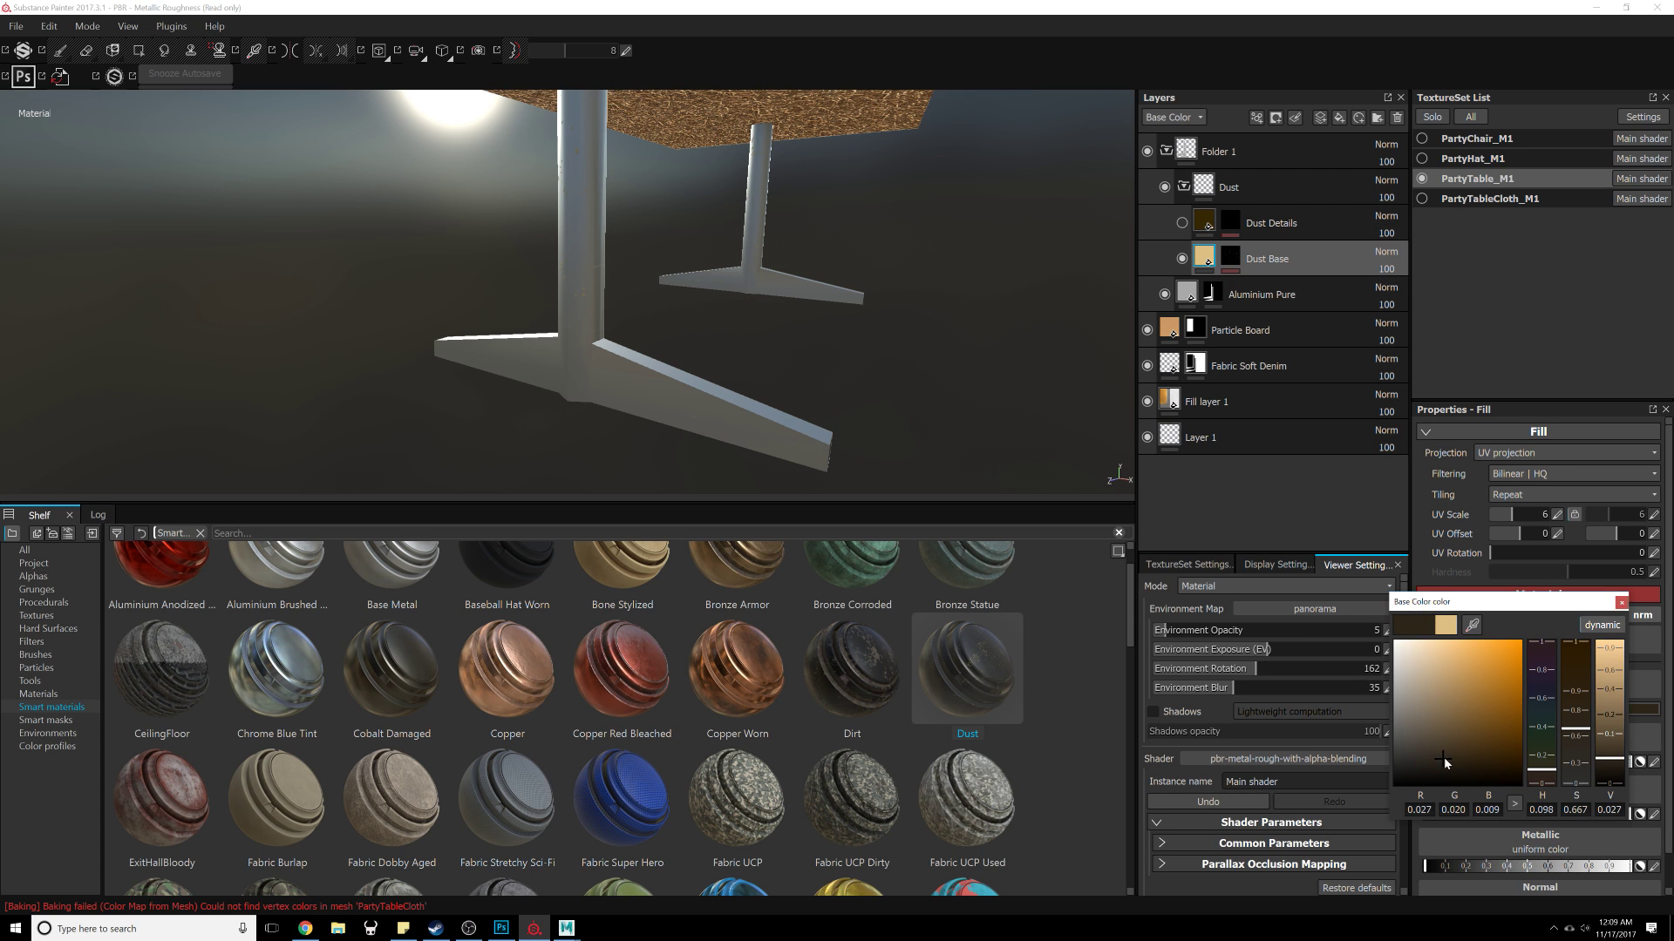
pyautogui.click(1621, 601)
pyautogui.keyDown('alt'); pyautogui.moveTo(965, 348); pyautogui.dragTo(985, 407); pyautogui.keyUp('alt')
pyautogui.keyDown('alt'); pyautogui.moveTo(393, 163); pyautogui.dragTo(436, 163); pyautogui.keyUp('alt')
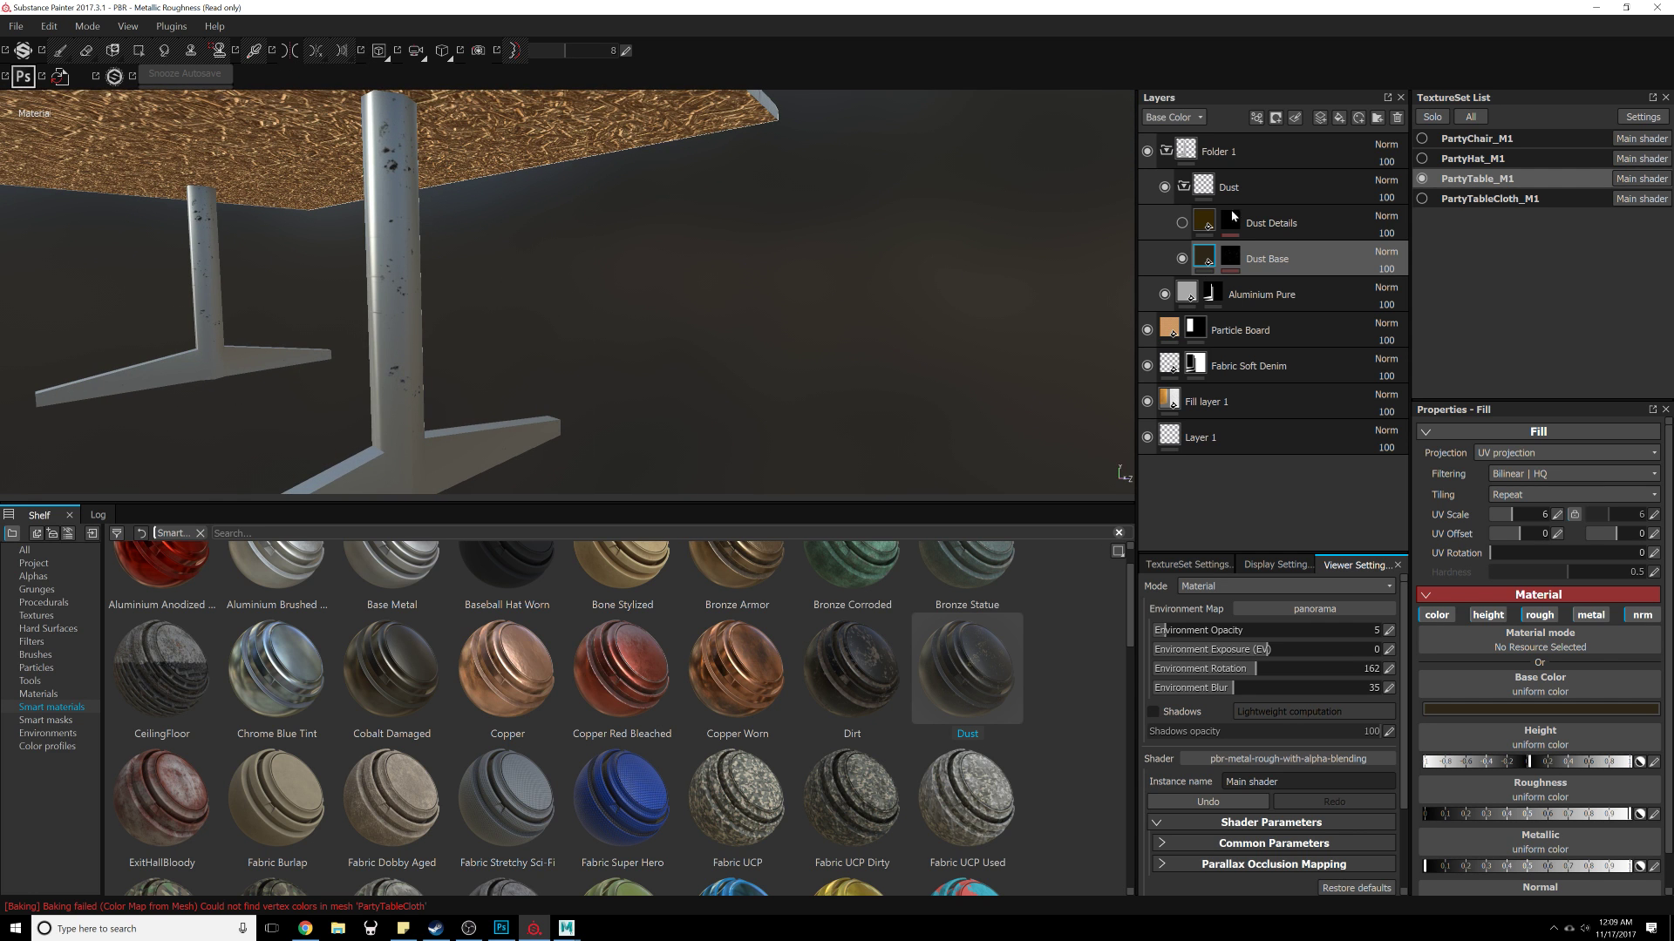
# Step: Delete the Dust smart material folder
pyautogui.click(1285, 186)
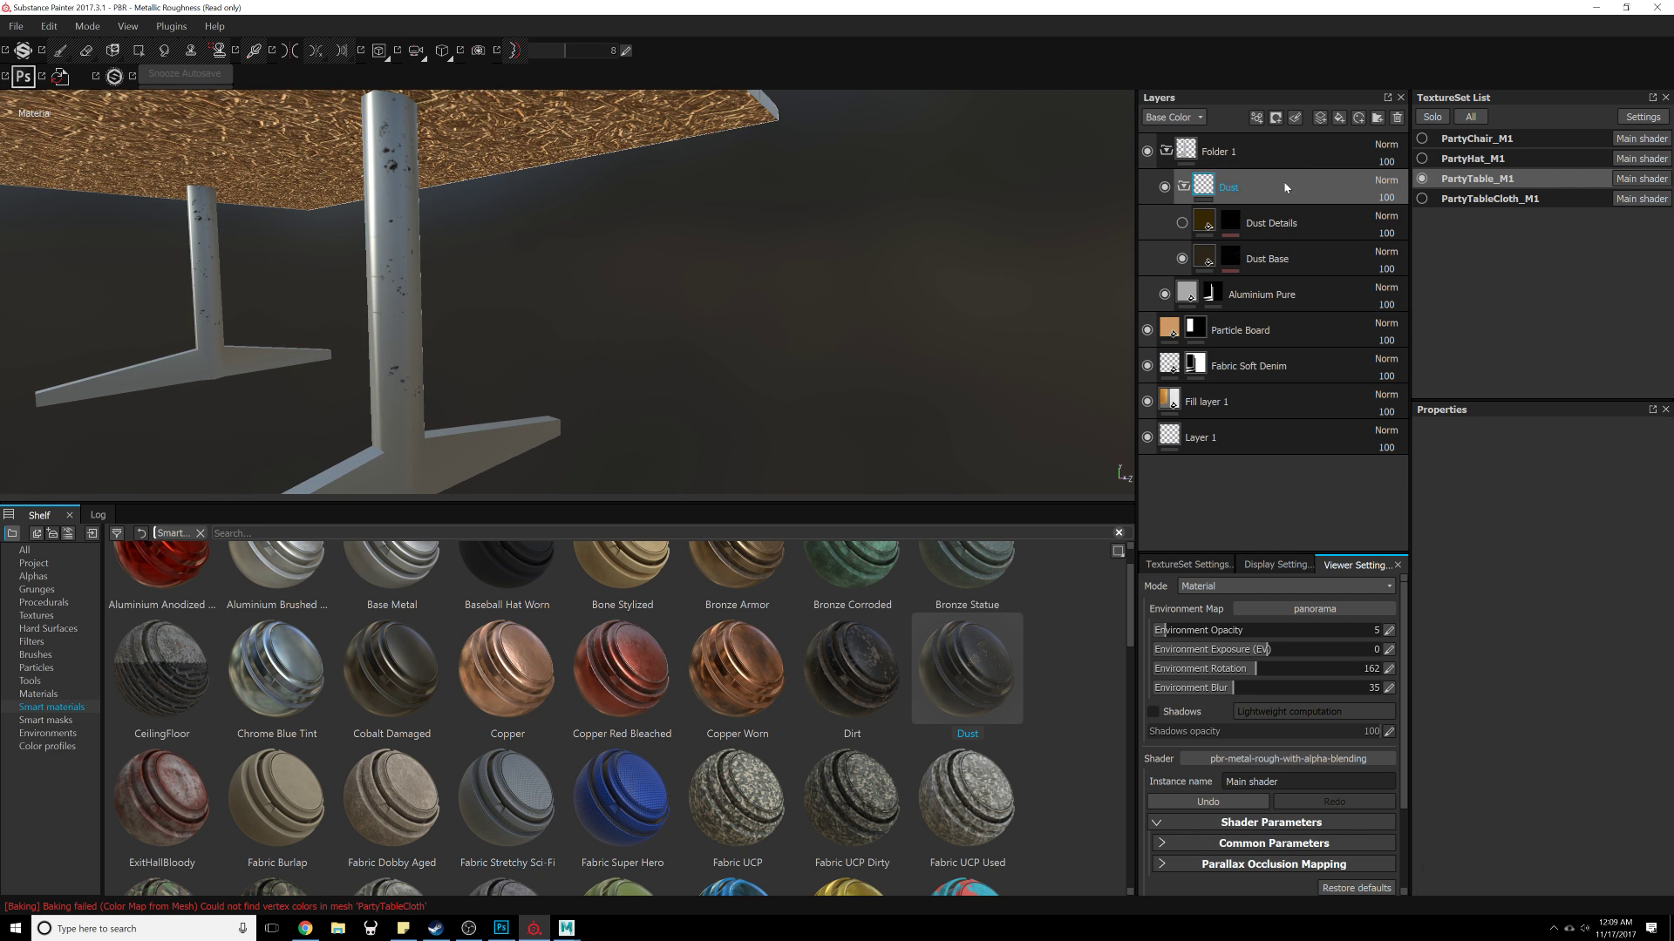
pyautogui.click(1396, 118)
# Step: Add the Rust Coarse material into Folder 1 above the Aluminium Pure layer
pyautogui.scroll(1, 707, 681)
pyautogui.click(54, 685)
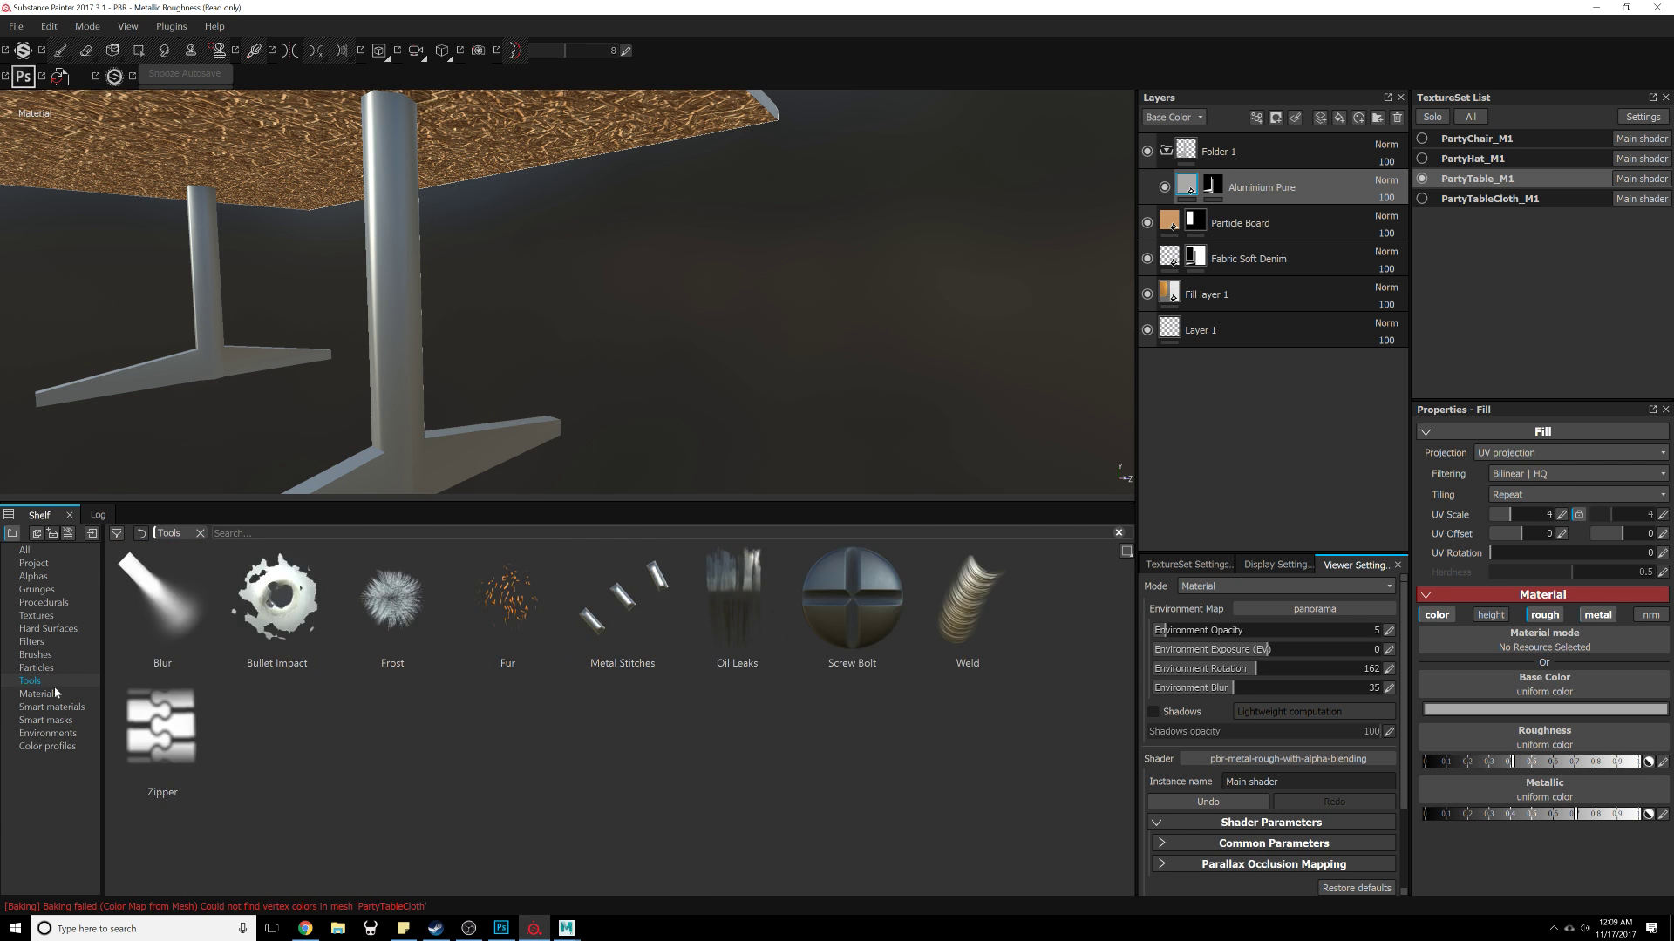
pyautogui.click(54, 694)
pyautogui.scroll(-5, 495, 636)
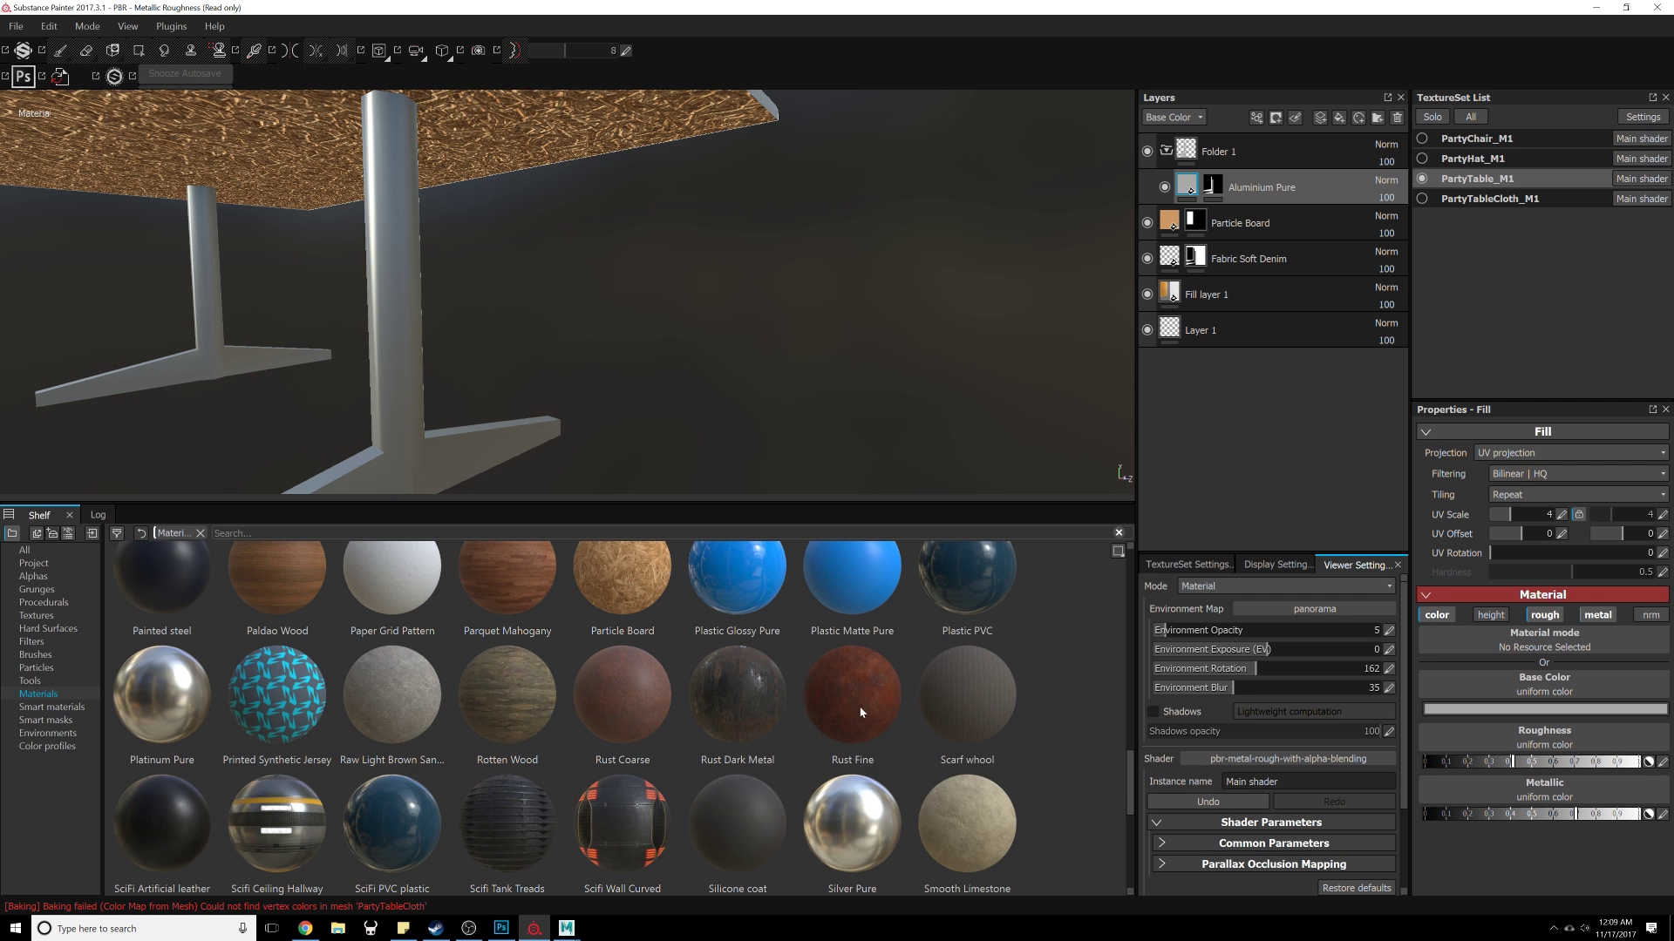
pyautogui.moveTo(626, 715); pyautogui.dragTo(1293, 172)
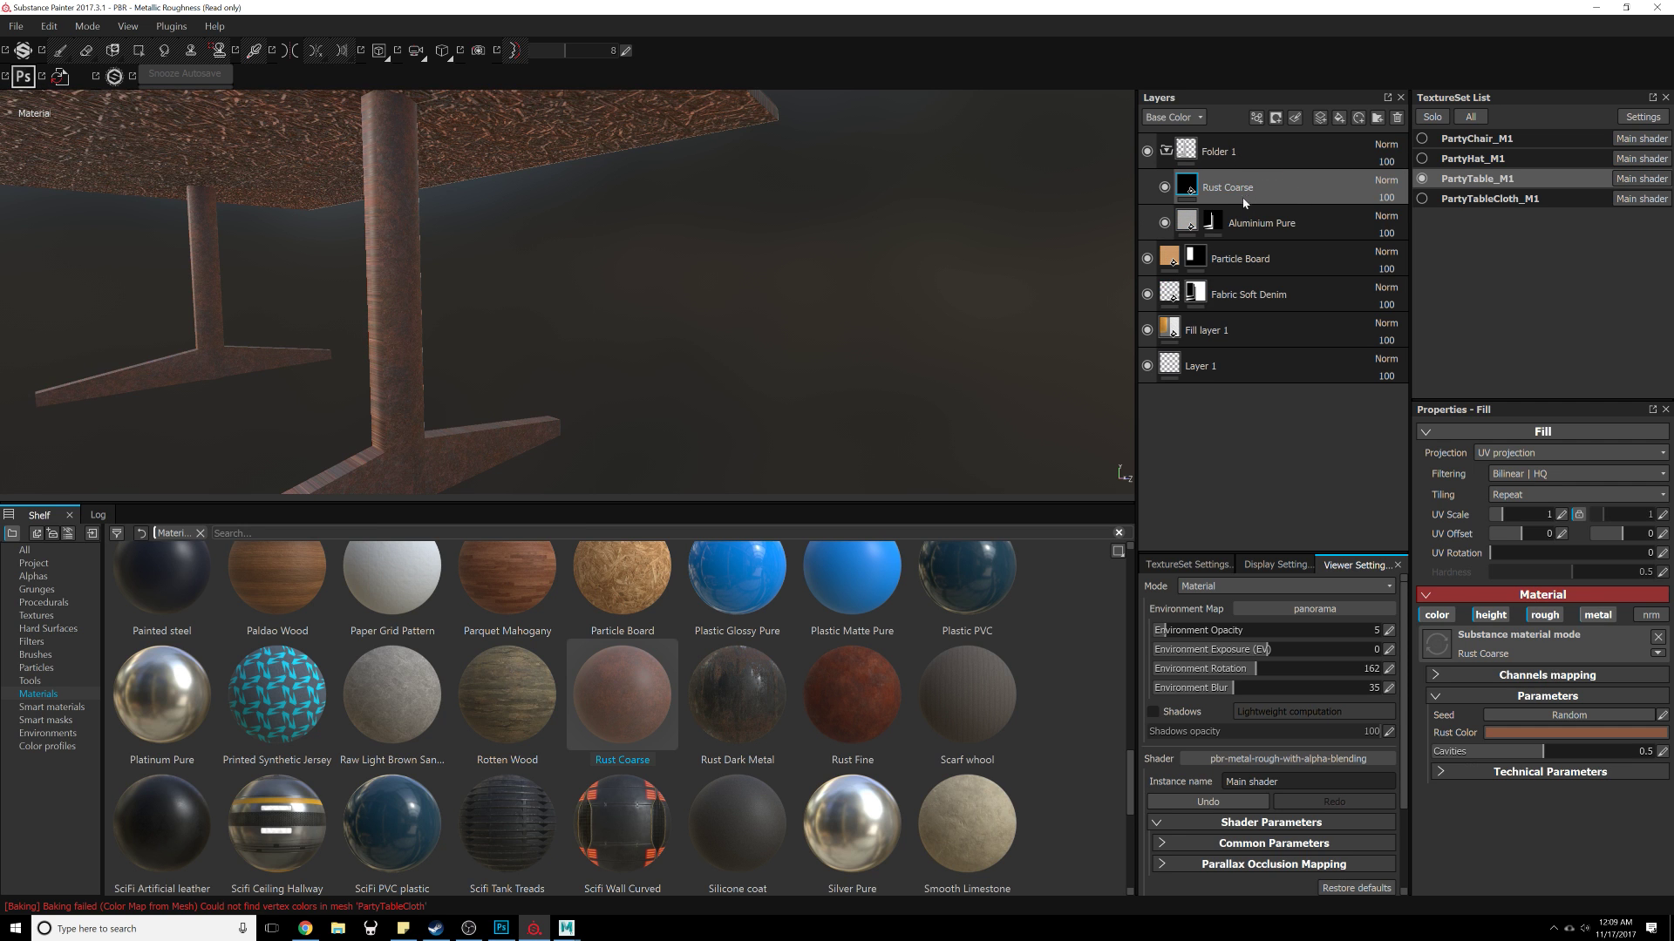
pyautogui.keyDown('alt'); pyautogui.moveTo(523, 333); pyautogui.dragTo(702, 183); pyautogui.keyUp('alt')
# Step: Darken the Rust Coarse layer's rust color
pyautogui.click(1499, 733)
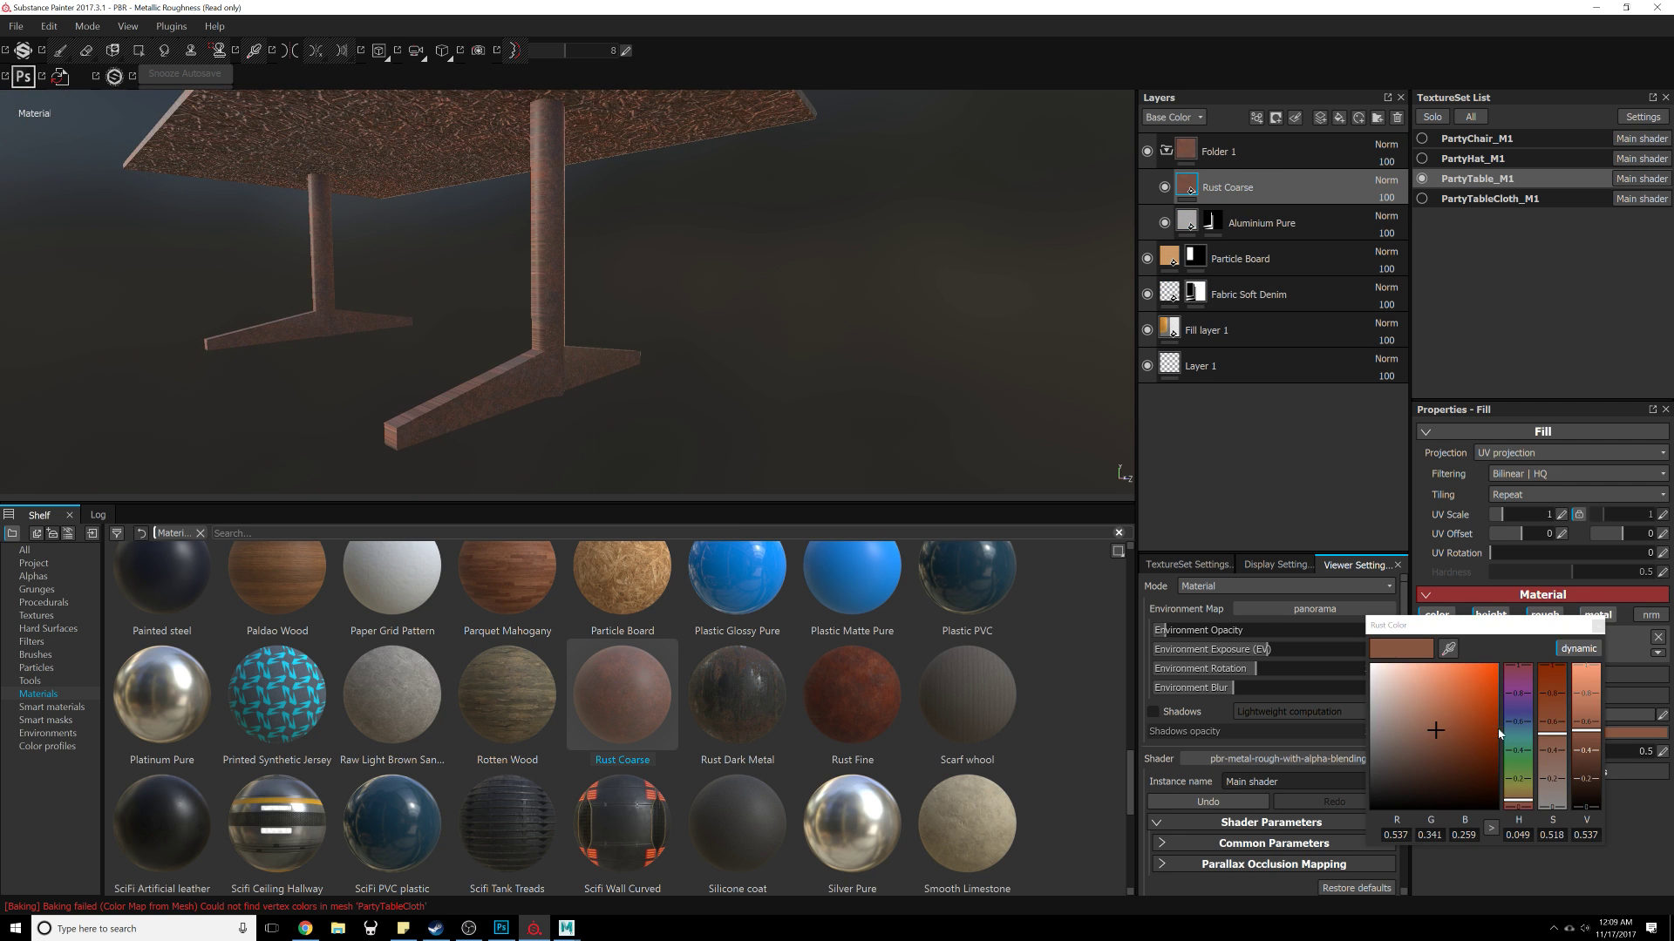
pyautogui.moveTo(1445, 765)
pyautogui.mouseDown()
pyautogui.moveTo(1418, 782)
pyautogui.moveTo(1518, 760)
pyautogui.moveTo(1521, 807)
pyautogui.moveTo(1499, 758)
pyautogui.moveTo(1487, 777)
pyautogui.moveTo(1457, 774)
pyautogui.mouseUp()
pyautogui.click(1598, 626)
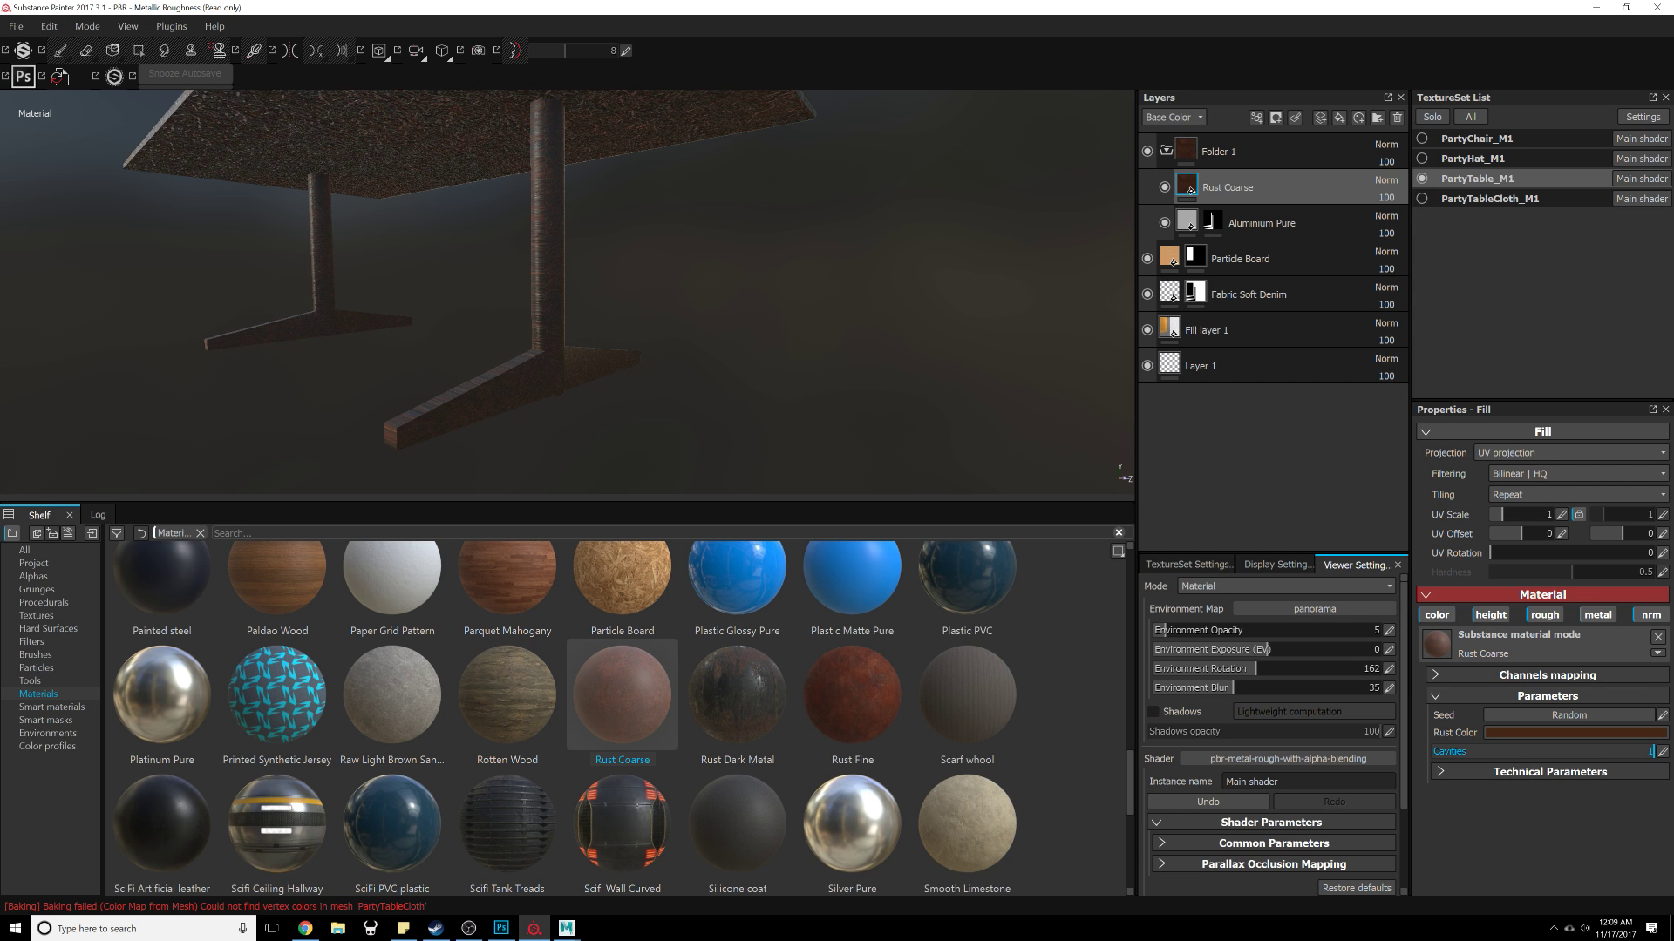
# Step: Set the Rust Coarse cavities to 0.51 and its UV scale to 2
pyautogui.moveTo(1632, 756); pyautogui.dragTo(1545, 754)
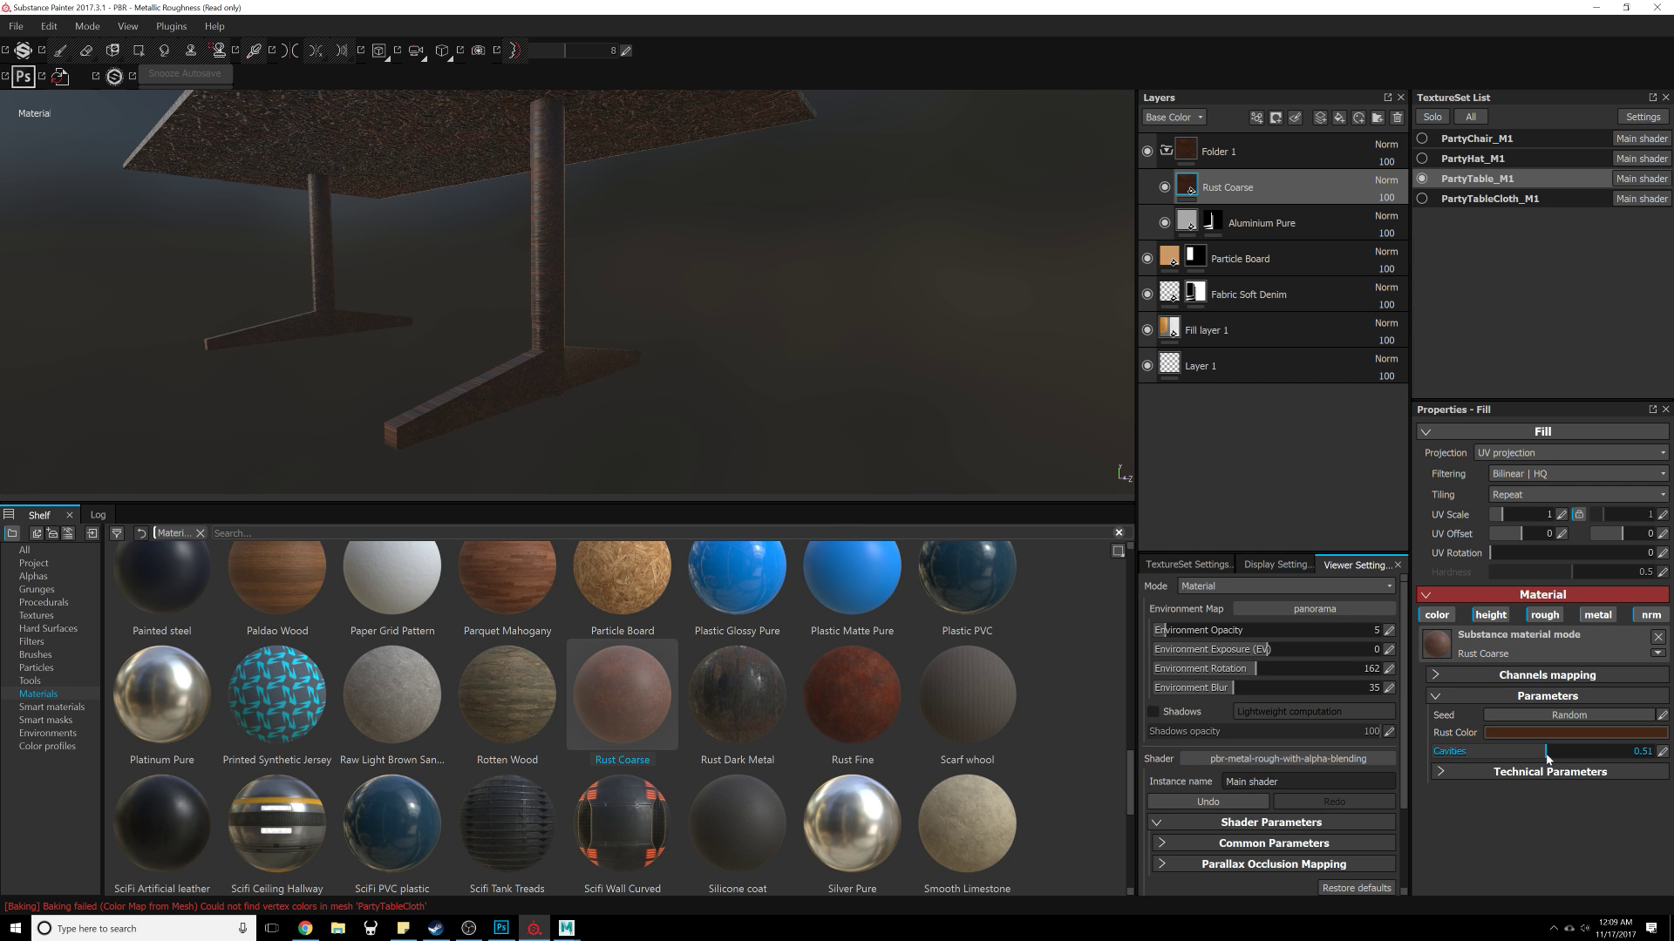
pyautogui.keyDown('alt'); pyautogui.moveTo(852, 385); pyautogui.dragTo(795, 305); pyautogui.keyUp('alt')
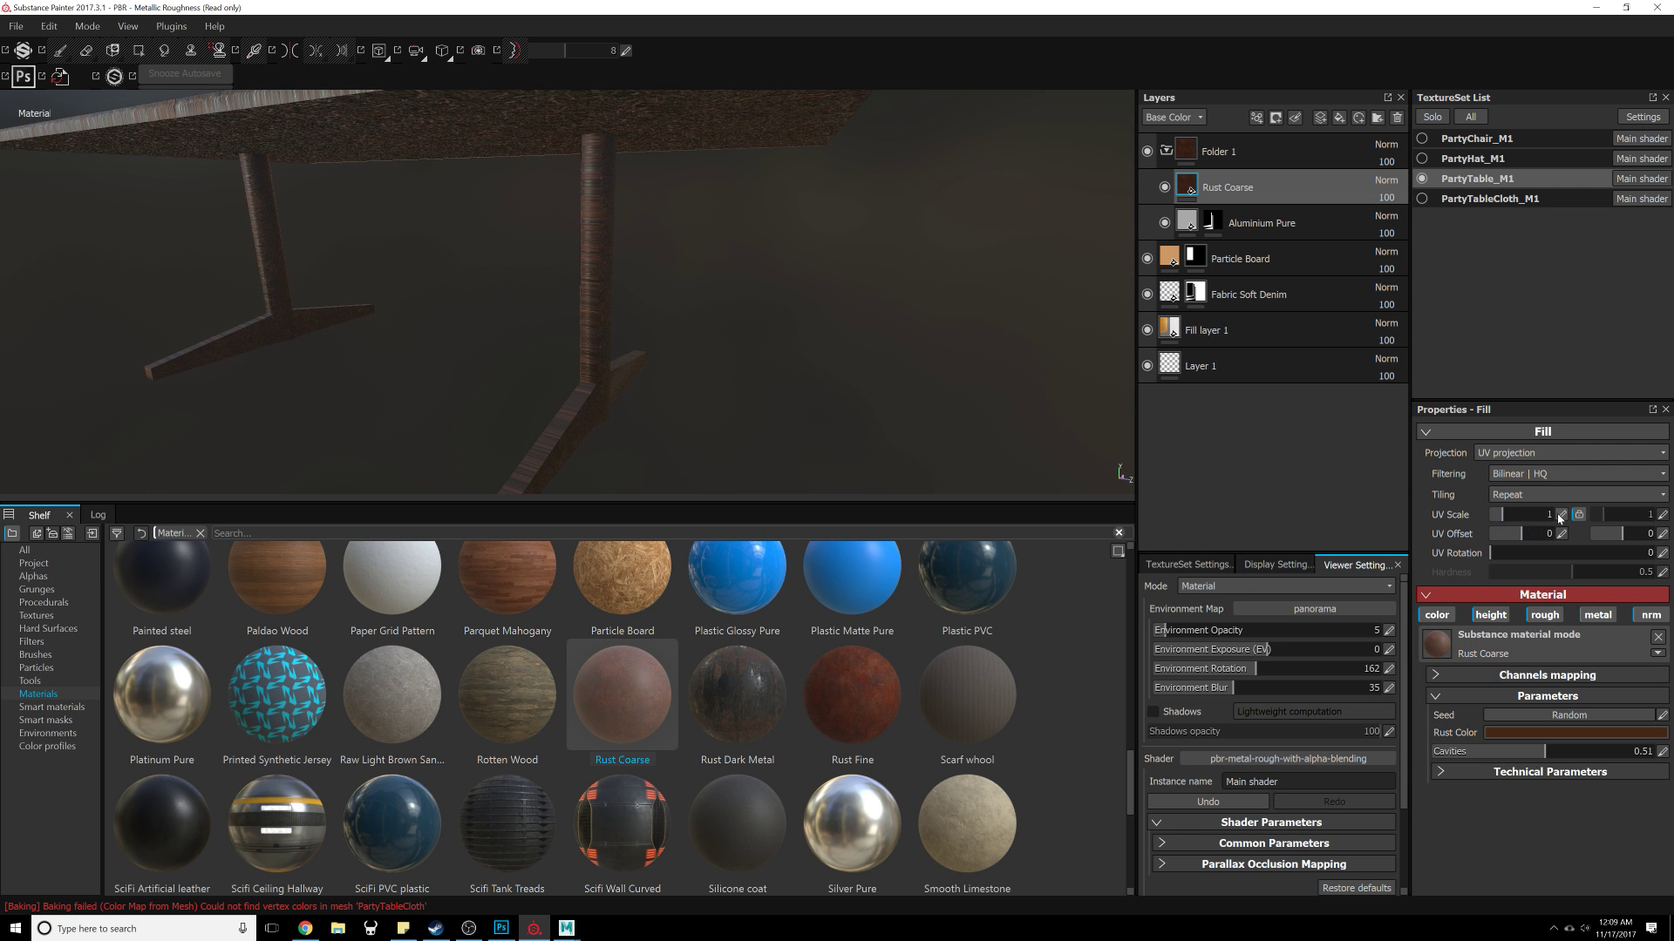
pyautogui.press('Return')
# Step: Set the Particle Board layer's blending to Replace in both the normal and height channels
pyautogui.keyDown('alt'); pyautogui.moveTo(585, 399); pyautogui.dragTo(478, 310); pyautogui.keyUp('alt')
pyautogui.keyDown('alt'); pyautogui.moveTo(479, 311); pyautogui.dragTo(558, 244, button='right'); pyautogui.keyUp('alt')
pyautogui.keyDown('alt'); pyautogui.moveTo(558, 245); pyautogui.dragTo(464, 349); pyautogui.keyUp('alt')
pyautogui.keyDown('alt'); pyautogui.moveTo(464, 349); pyautogui.dragTo(702, 307, button='middle'); pyautogui.keyUp('alt')
pyautogui.keyDown('alt'); pyautogui.moveTo(703, 307); pyautogui.dragTo(643, 534, button='right'); pyautogui.keyUp('alt')
pyautogui.keyDown('alt'); pyautogui.moveTo(642, 534); pyautogui.dragTo(482, 299, button='middle'); pyautogui.keyUp('alt')
pyautogui.keyDown('alt'); pyautogui.moveTo(482, 299); pyautogui.dragTo(550, 375, button='right'); pyautogui.keyUp('alt')
pyautogui.click(1272, 254)
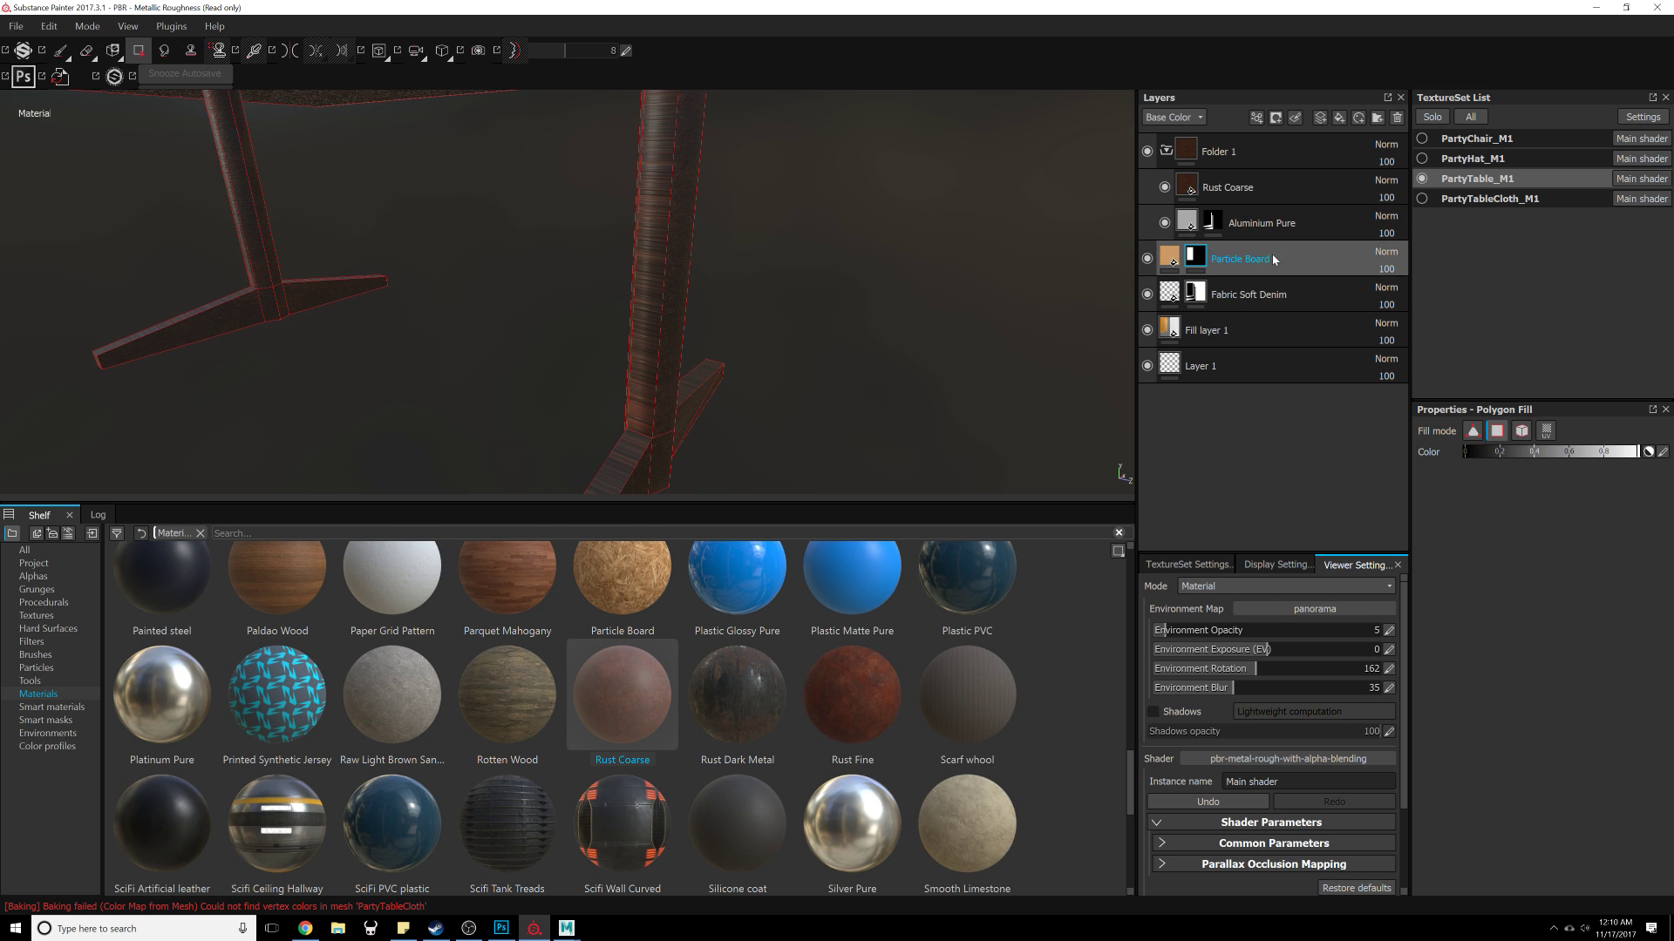
pyautogui.click(1164, 116)
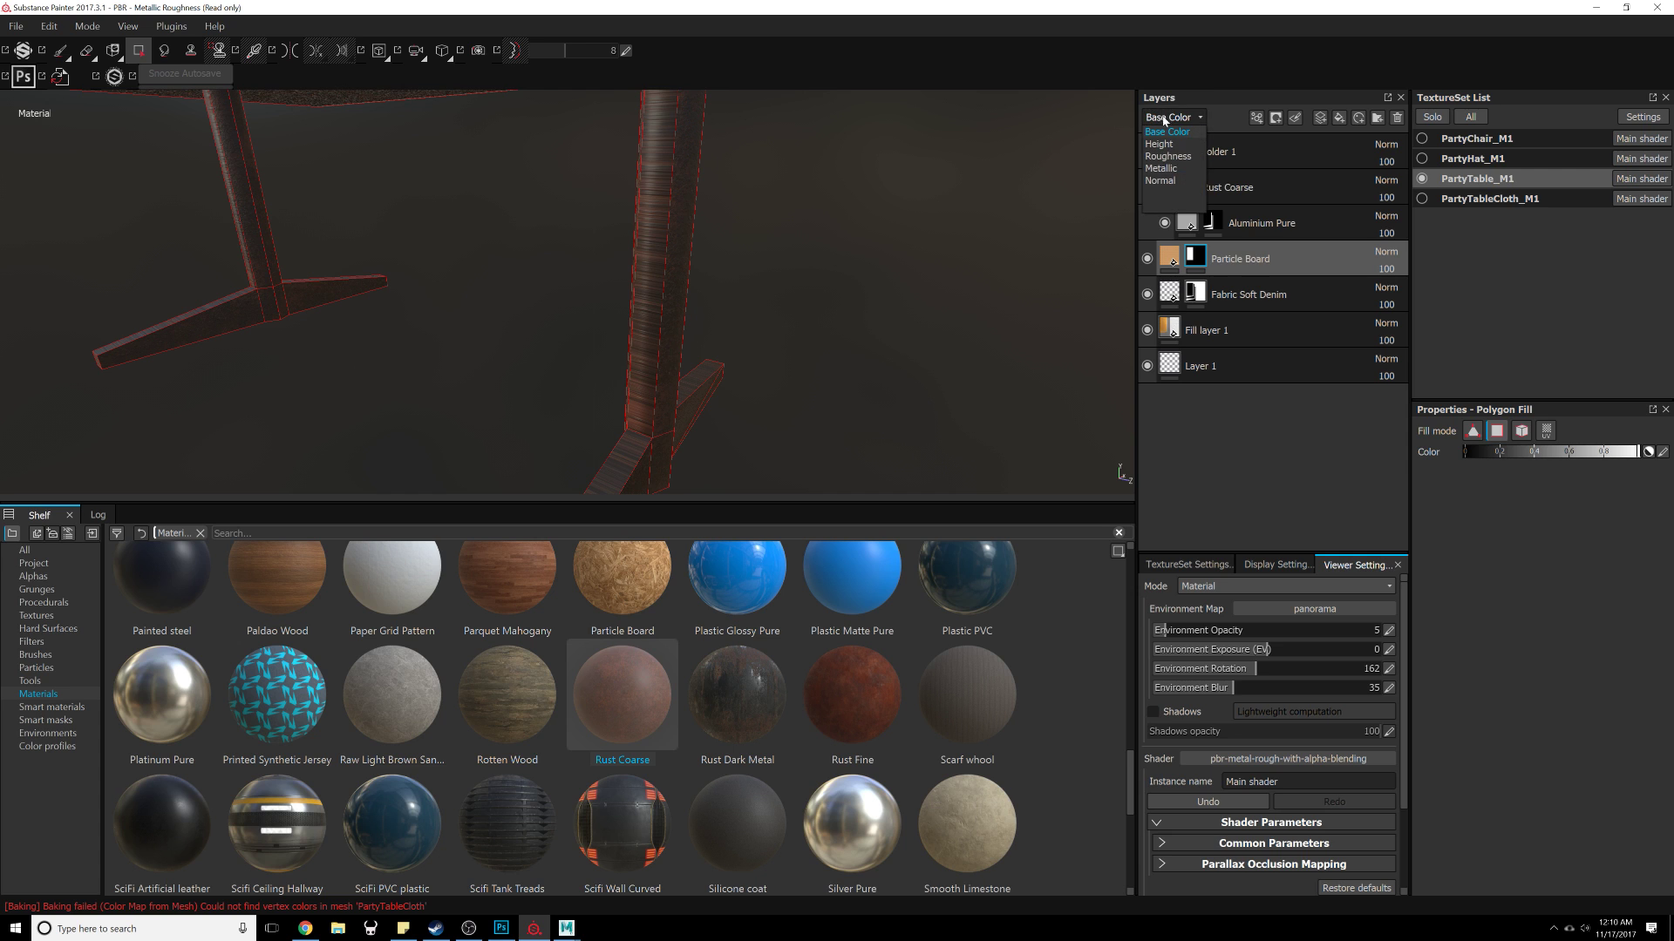
pyautogui.click(1180, 166)
pyautogui.click(1384, 253)
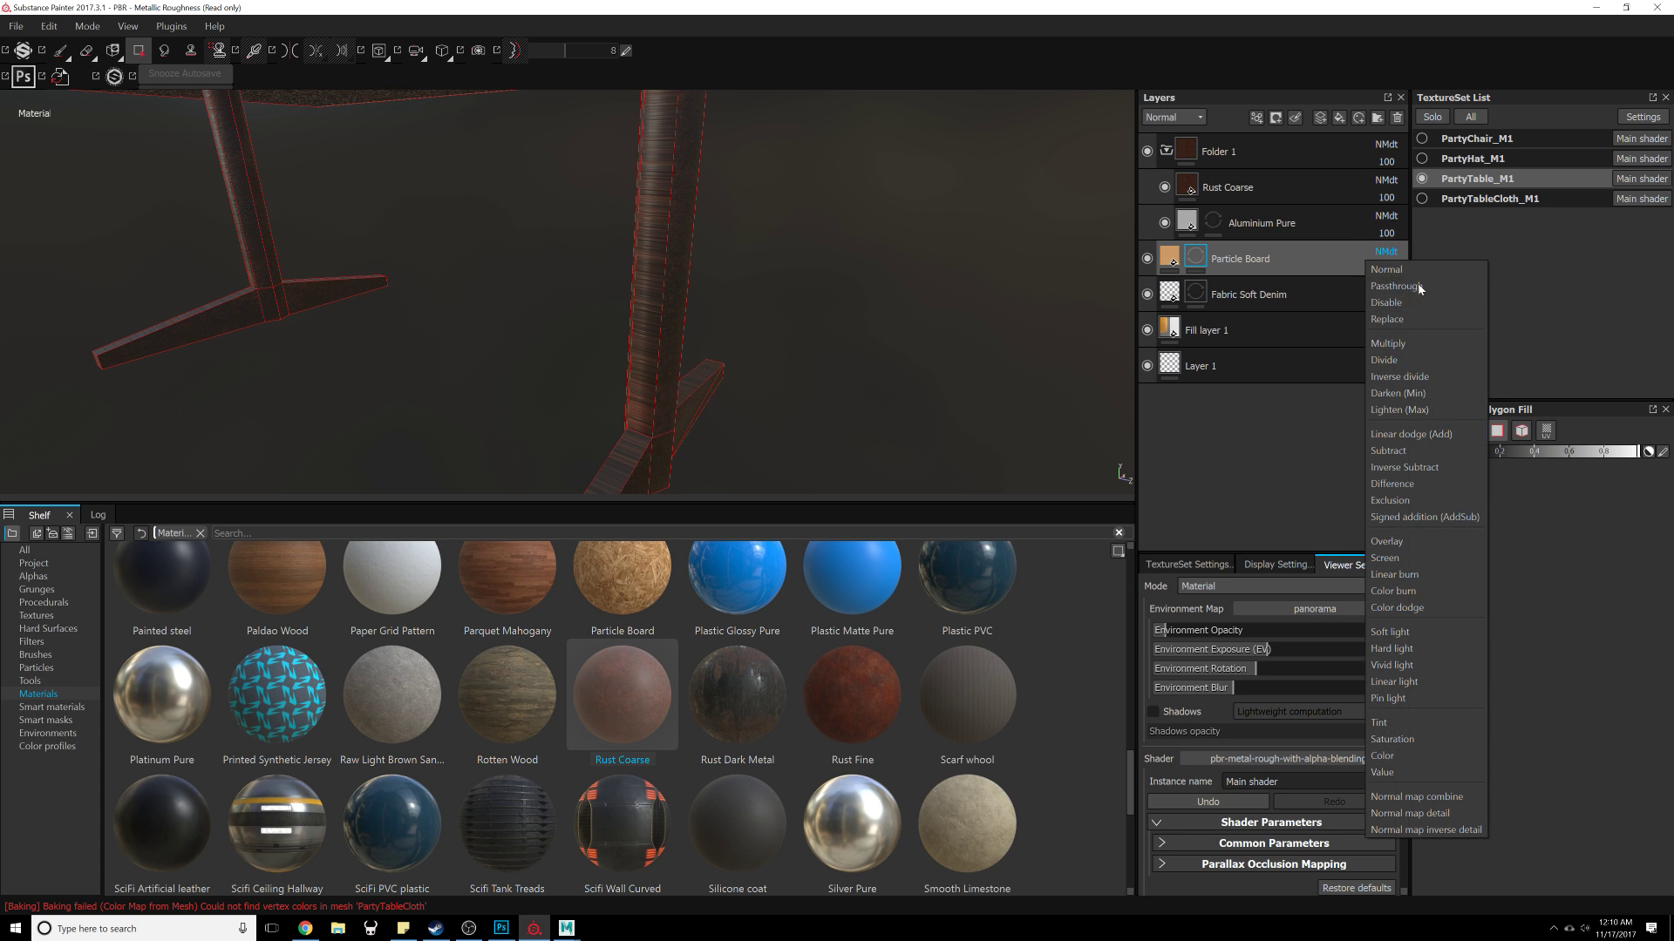
pyautogui.click(1420, 315)
pyautogui.click(1194, 119)
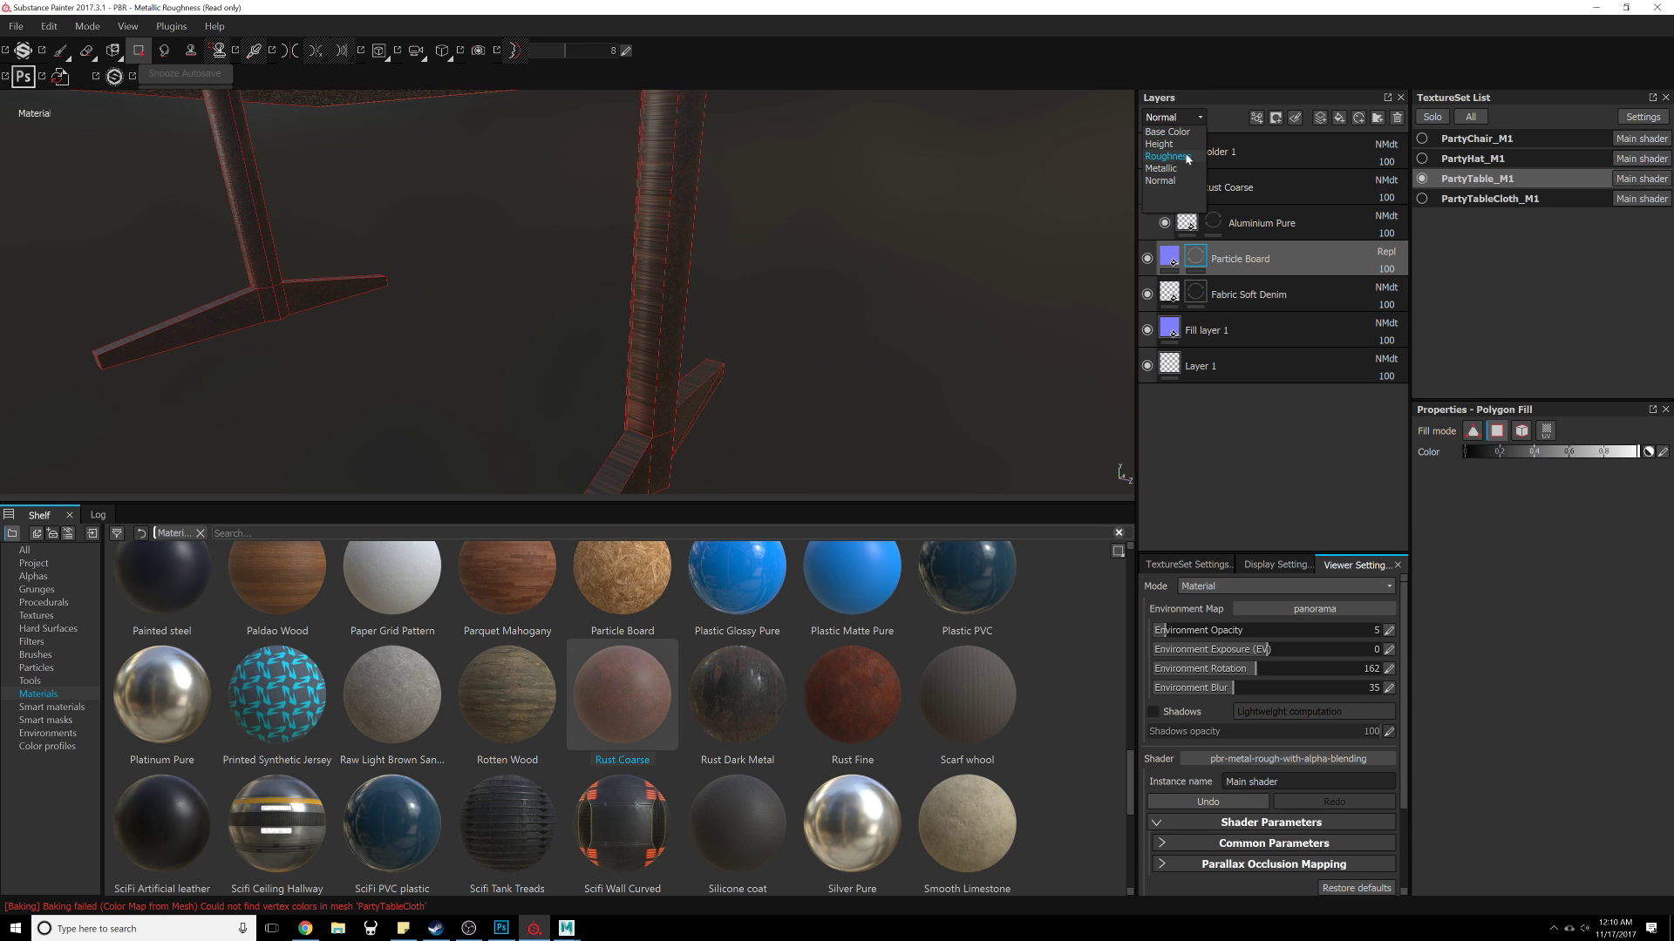
pyautogui.click(1161, 144)
pyautogui.click(1385, 252)
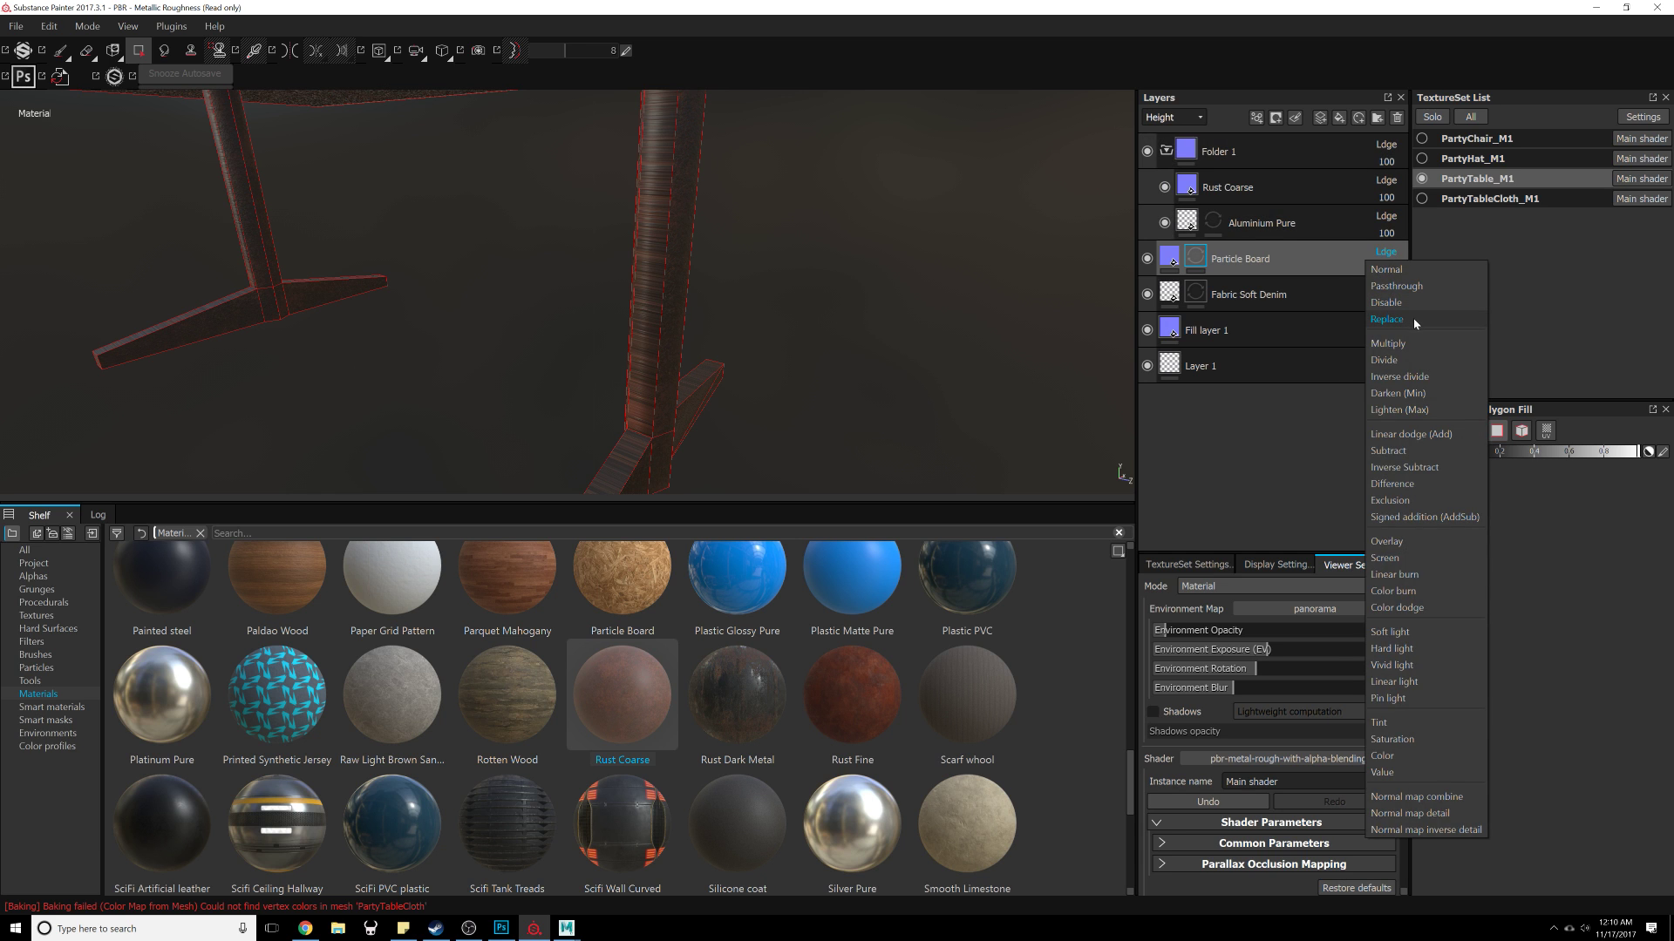
pyautogui.click(1405, 305)
# Step: Inspect the Rust Coarse and Aluminium Pure layers' settings and the legs in the height view
pyautogui.click(1229, 187)
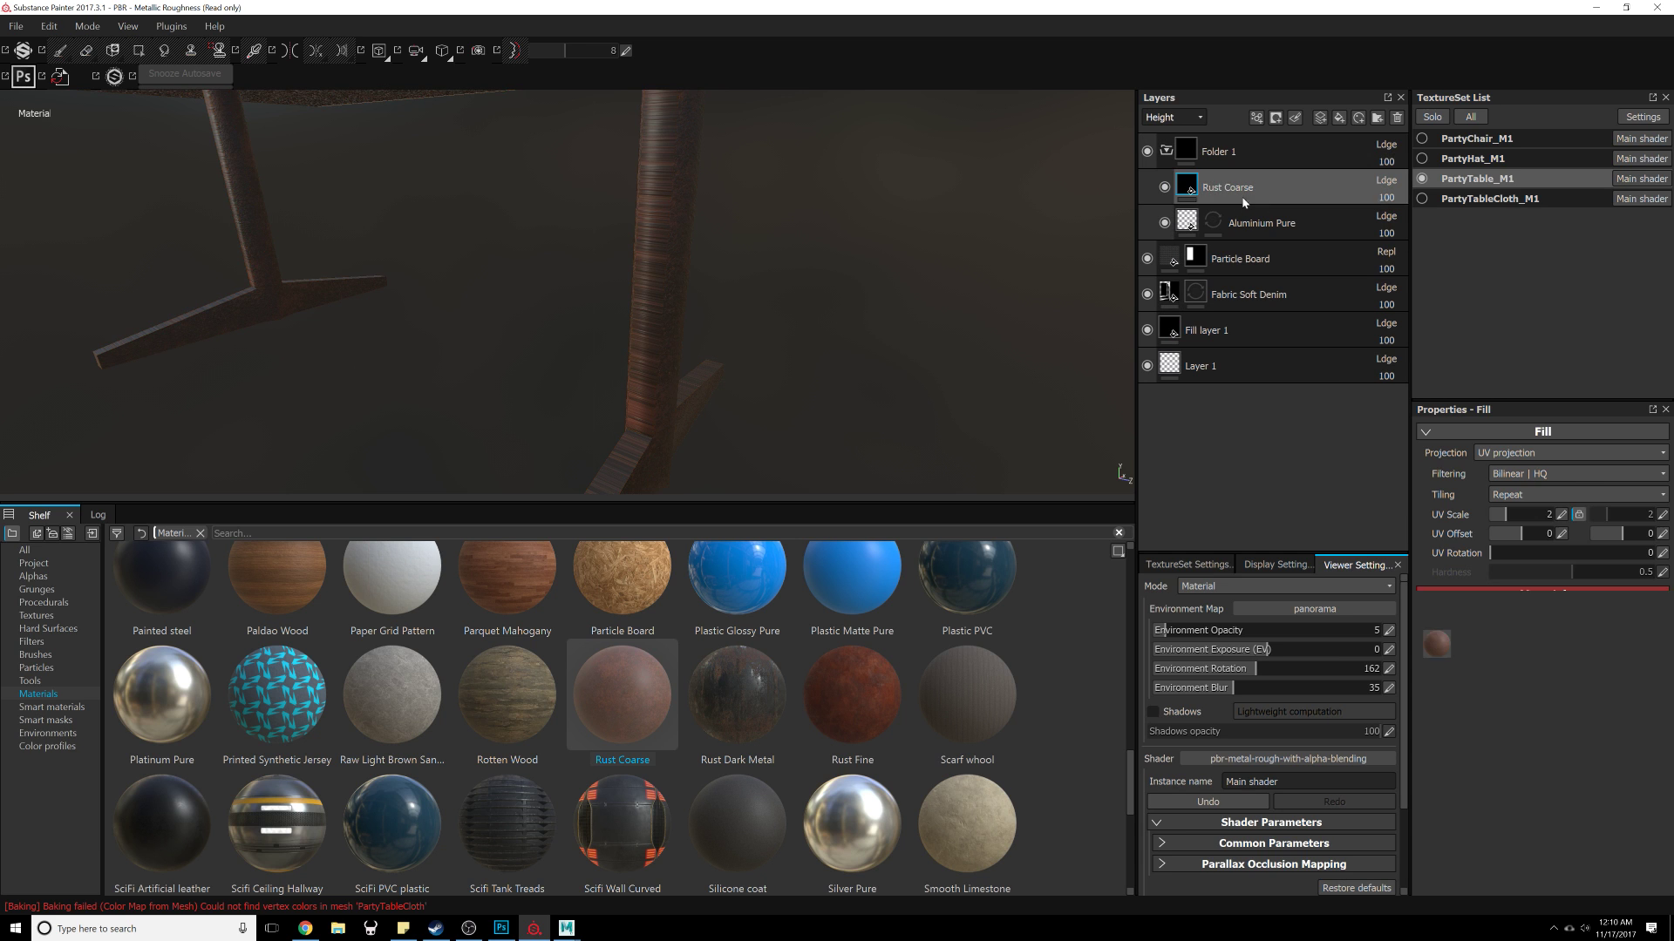
pyautogui.click(1265, 227)
pyautogui.keyDown('alt'); pyautogui.moveTo(622, 377); pyautogui.dragTo(798, 376); pyautogui.keyUp('alt')
pyautogui.keyDown('alt'); pyautogui.moveTo(798, 376); pyautogui.dragTo(785, 265, button='right'); pyautogui.keyUp('alt')
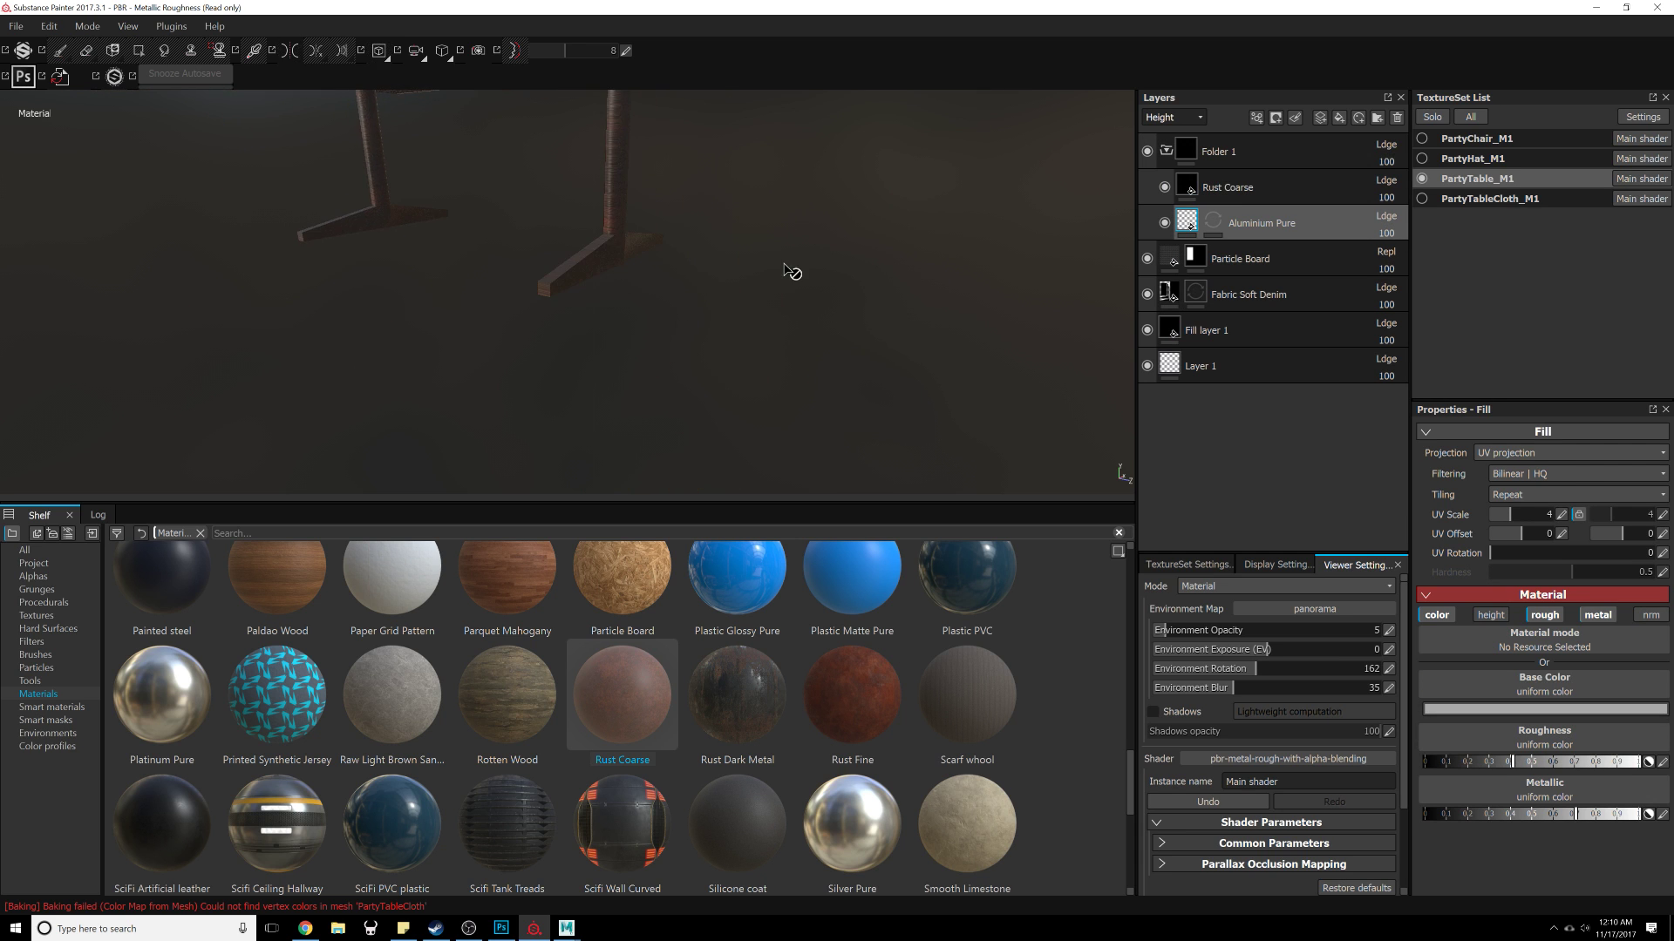
pyautogui.keyDown('alt'); pyautogui.moveTo(784, 265); pyautogui.dragTo(795, 361, button='middle'); pyautogui.keyUp('alt')
pyautogui.keyDown('alt'); pyautogui.moveTo(798, 364); pyautogui.dragTo(941, 314); pyautogui.keyUp('alt')
pyautogui.click(1244, 194)
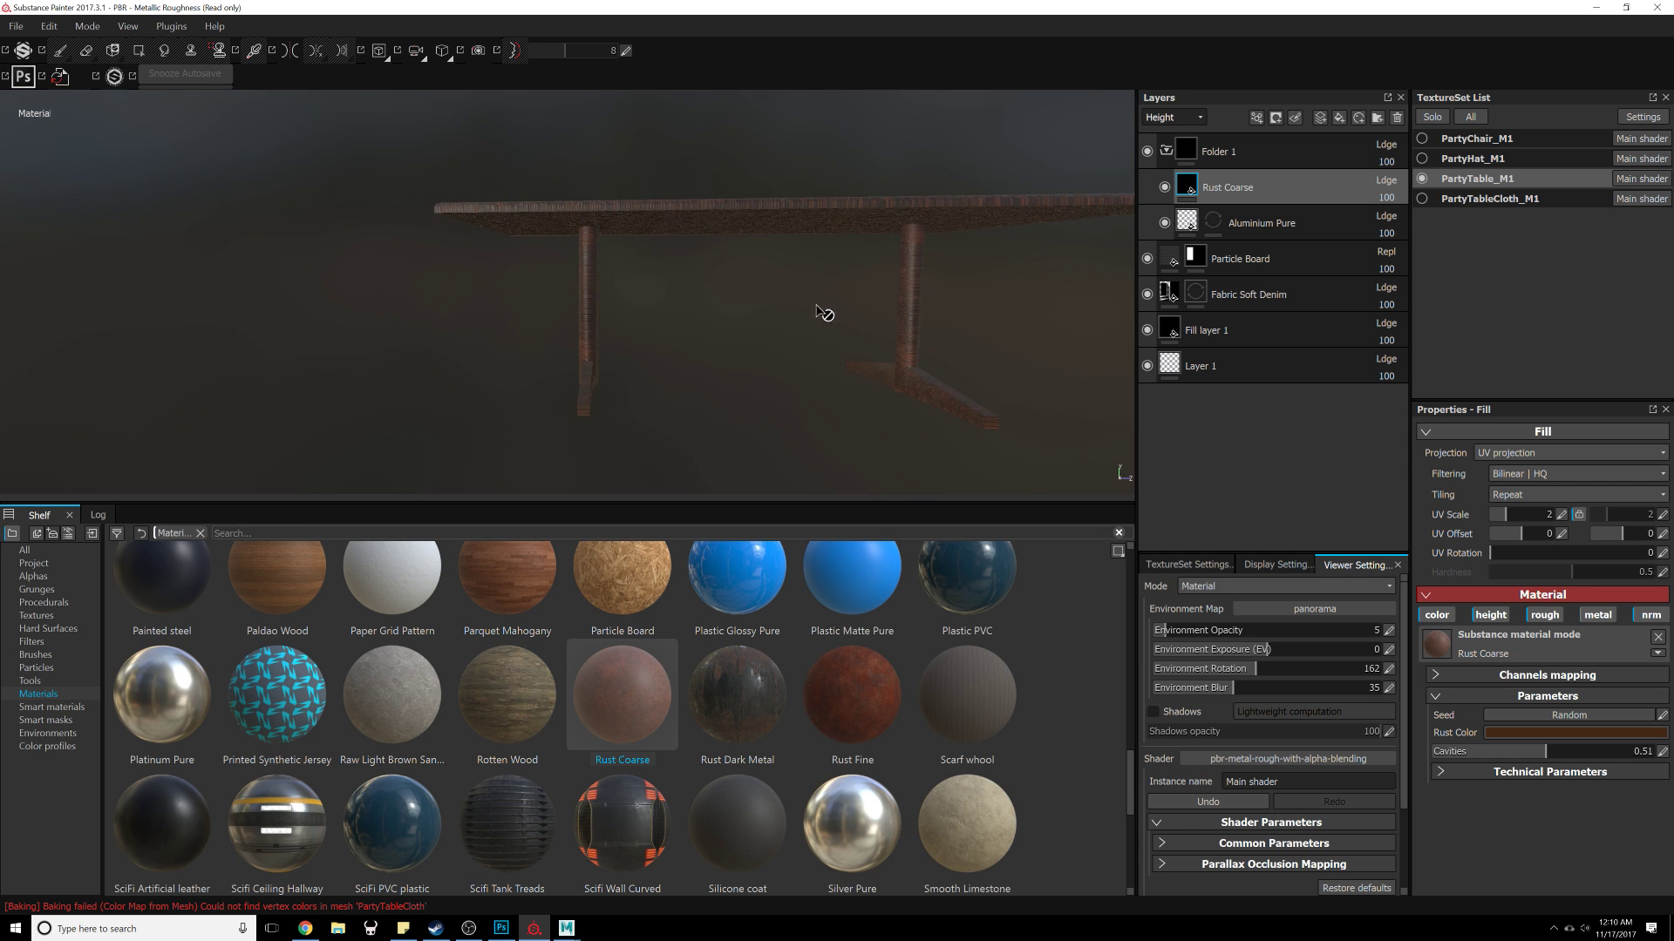
# Step: Add a black mask to Folder 1 holding the Rust Coarse layer
pyautogui.keyDown('alt'); pyautogui.moveTo(825, 314); pyautogui.dragTo(794, 324); pyautogui.keyUp('alt')
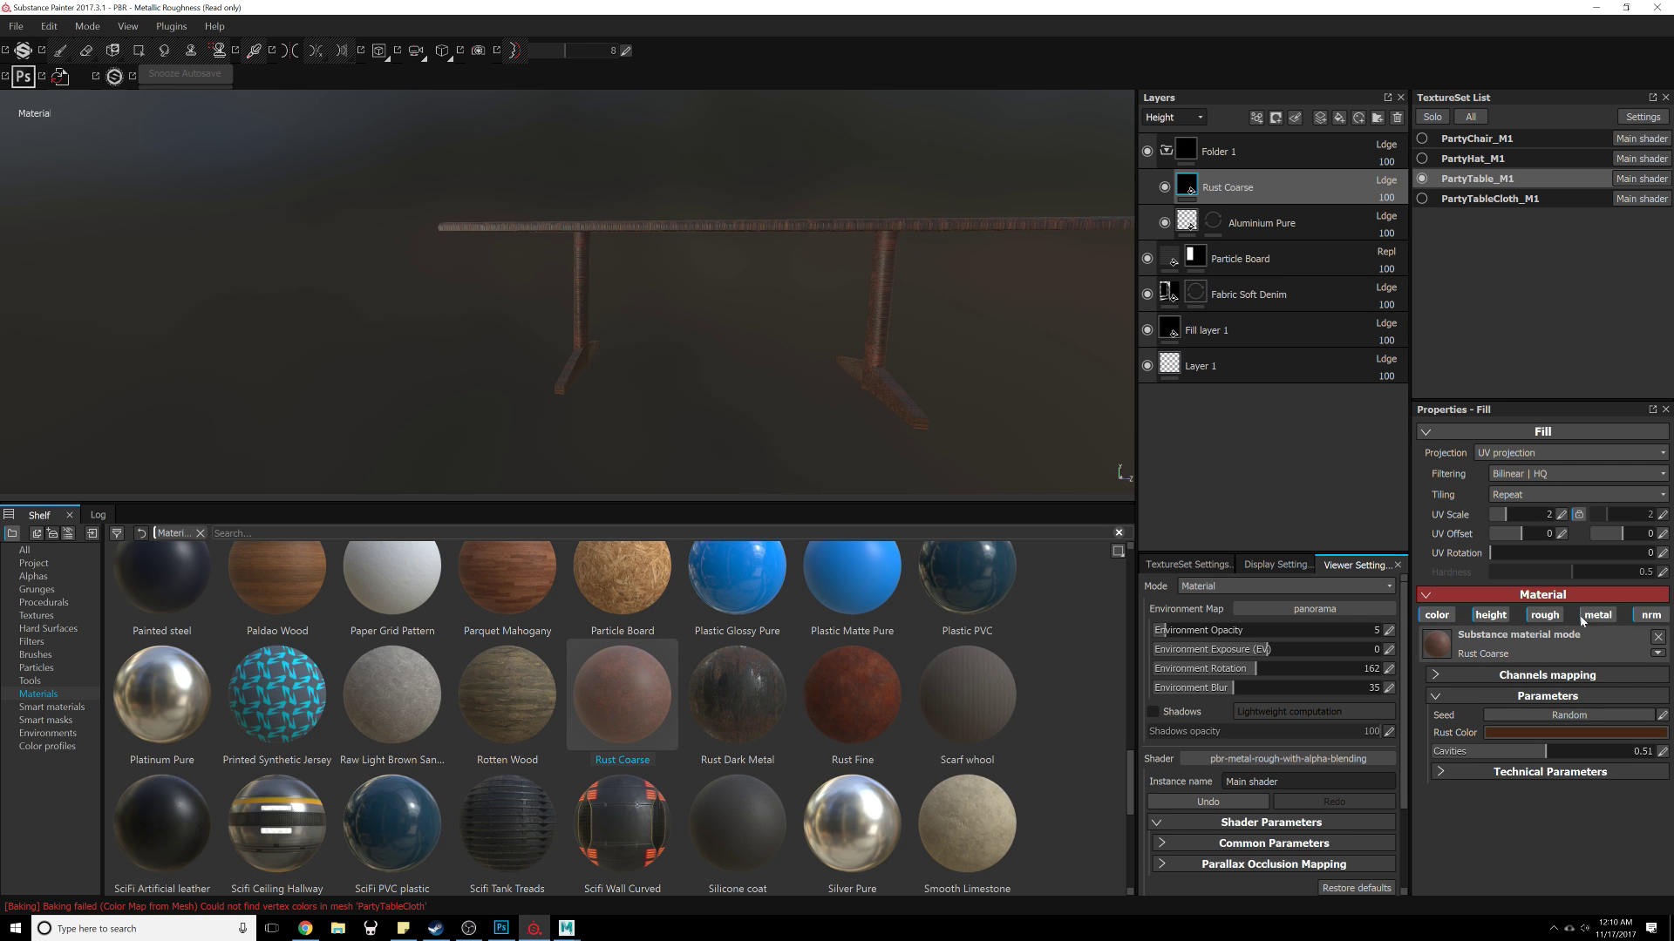
pyautogui.click(1250, 157)
pyautogui.click(1275, 117)
pyautogui.click(1288, 155)
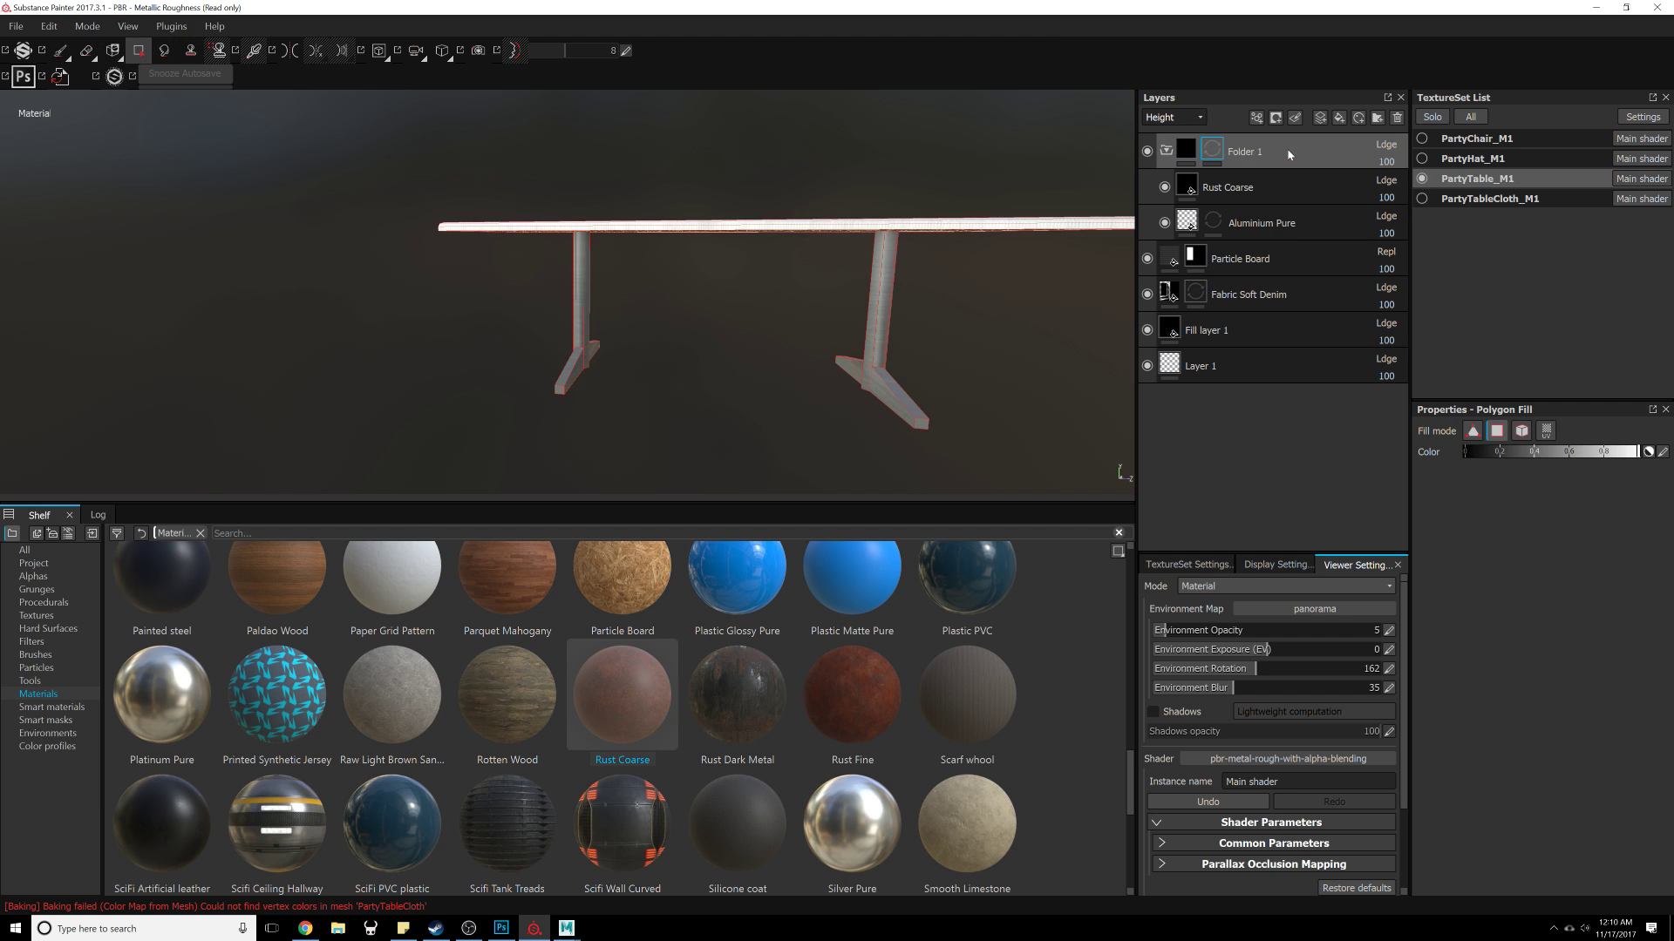
pyautogui.keyDown('alt'); pyautogui.moveTo(707, 283); pyautogui.dragTo(720, 260); pyautogui.keyUp('alt')
pyautogui.moveTo(1305, 227); pyautogui.dragTo(1309, 243)
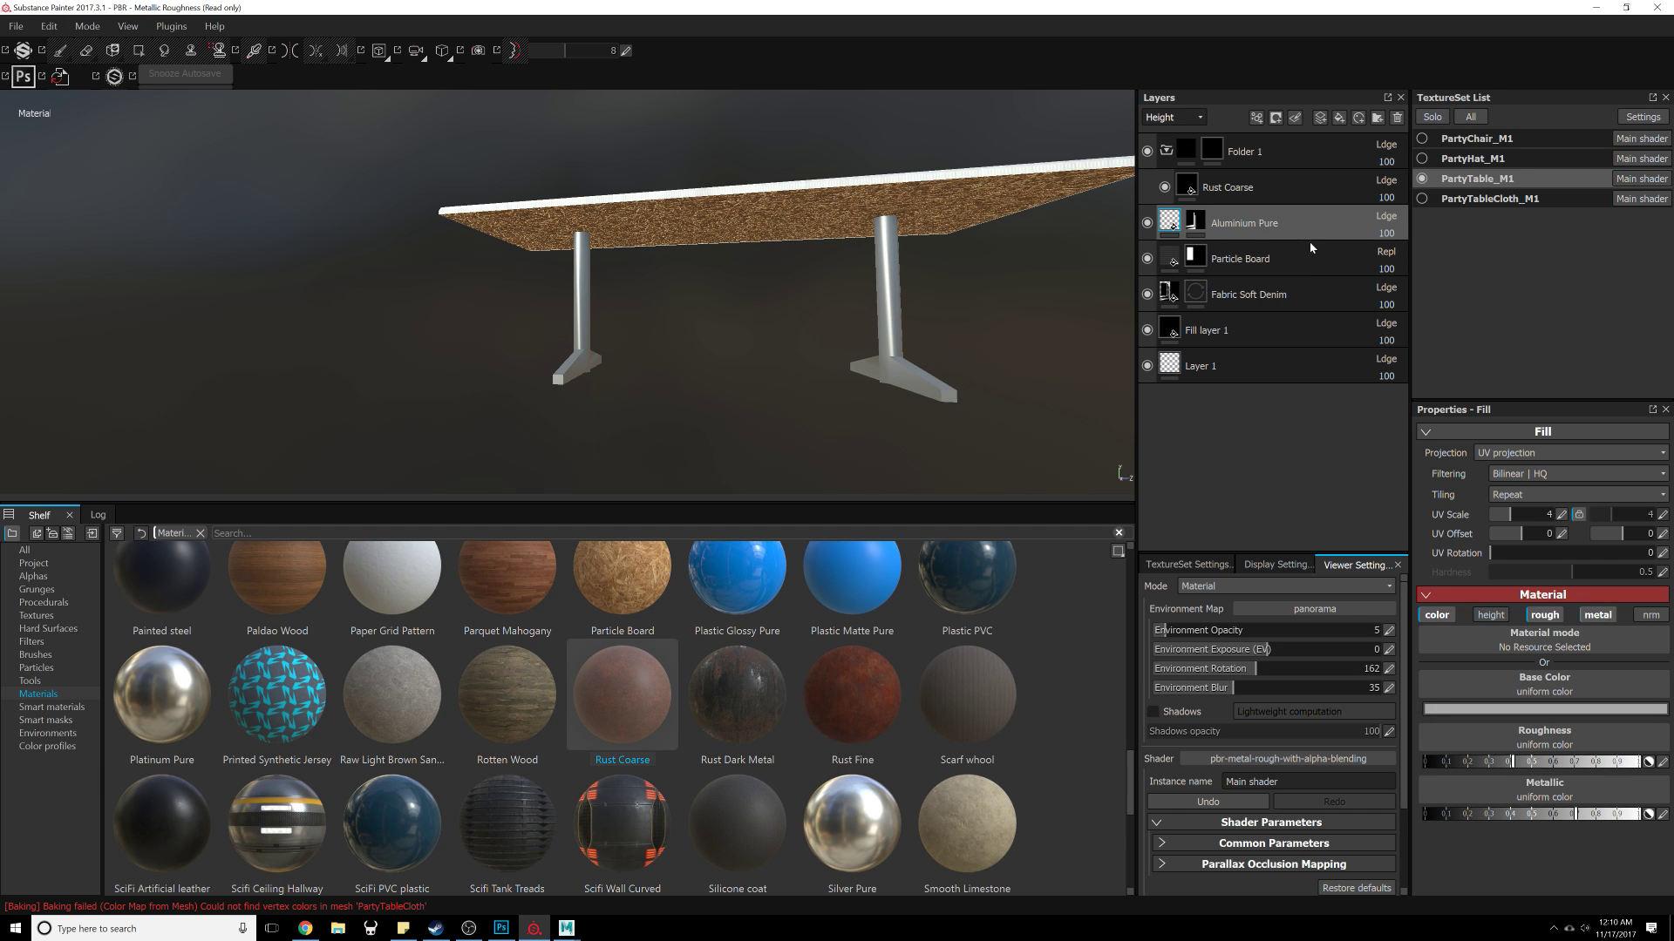
# Step: Try to delete the Rust Coarse layer, then undo the deletion
pyautogui.click(1327, 158)
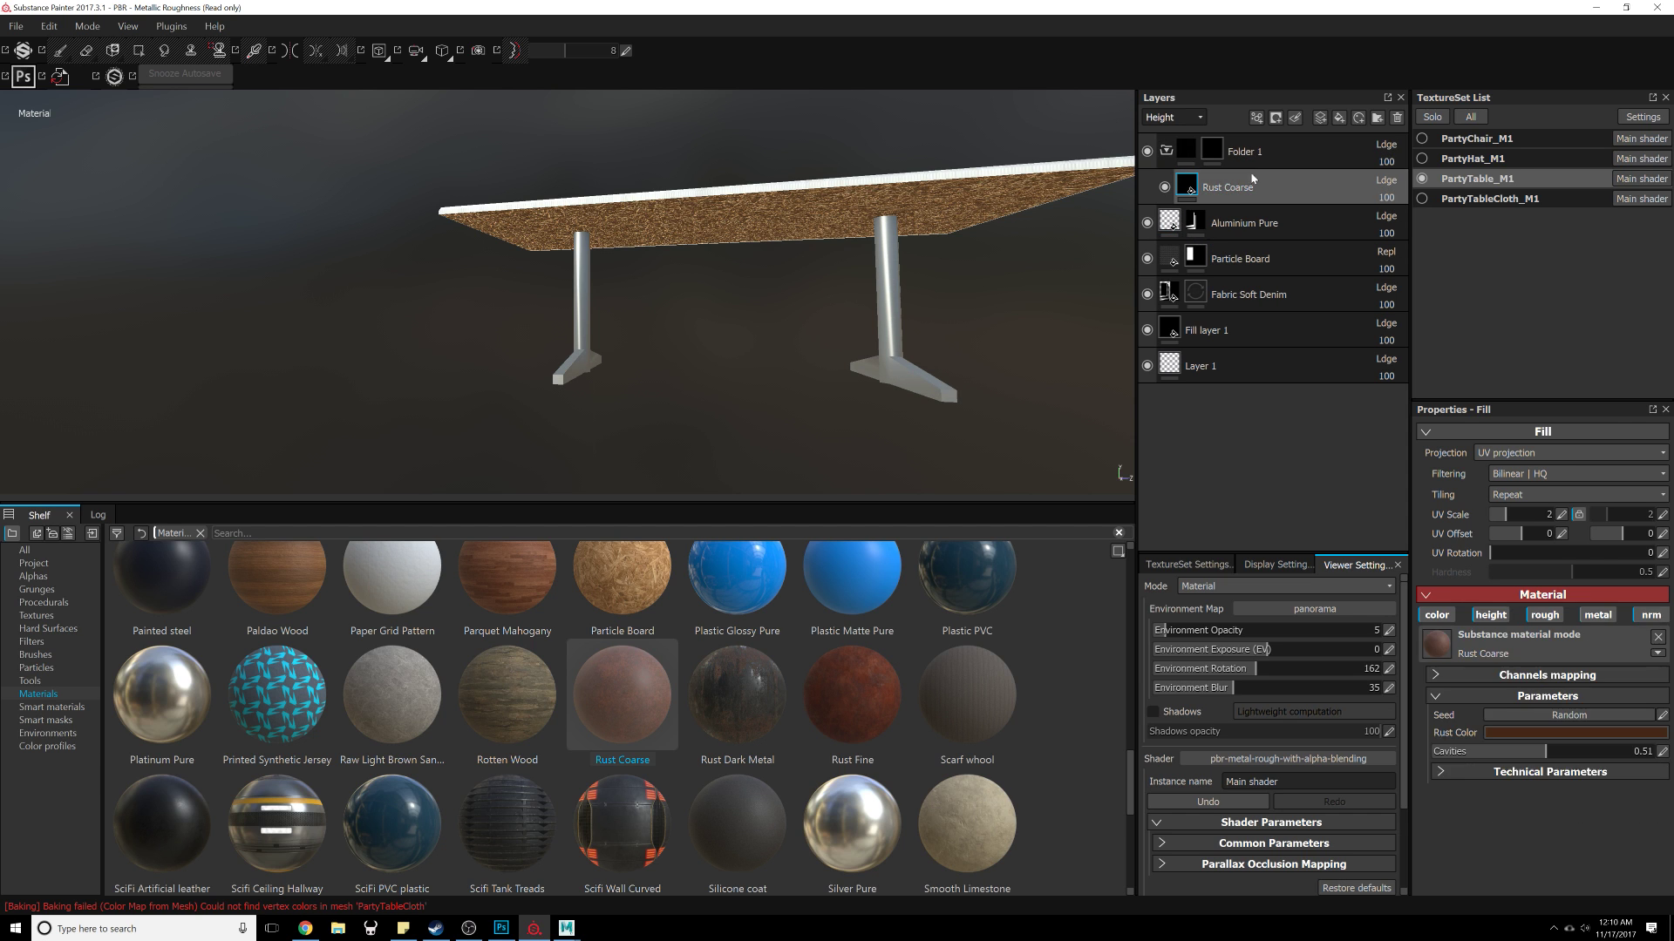
pyautogui.press('4')
pyautogui.click(1395, 121)
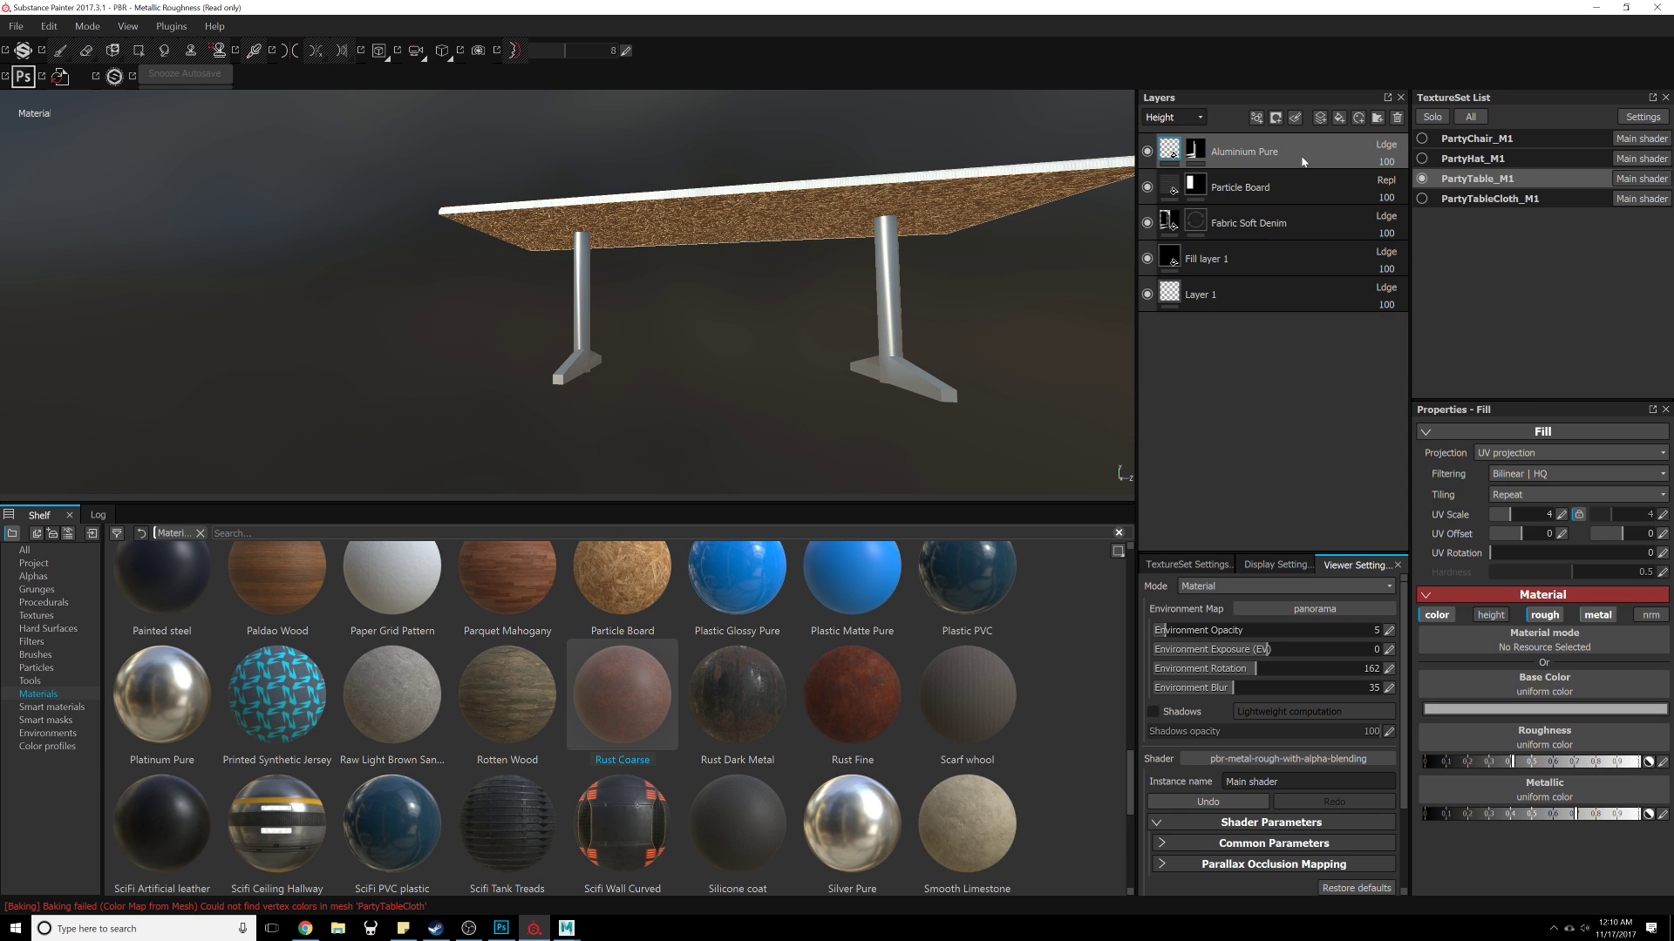
pyautogui.hotkey('ctrl', 'z')
# Step: Move the Rust Coarse layer out of Folder 1 and delete the folder
pyautogui.moveTo(1292, 179); pyautogui.dragTo(1299, 138)
pyautogui.click(1313, 177)
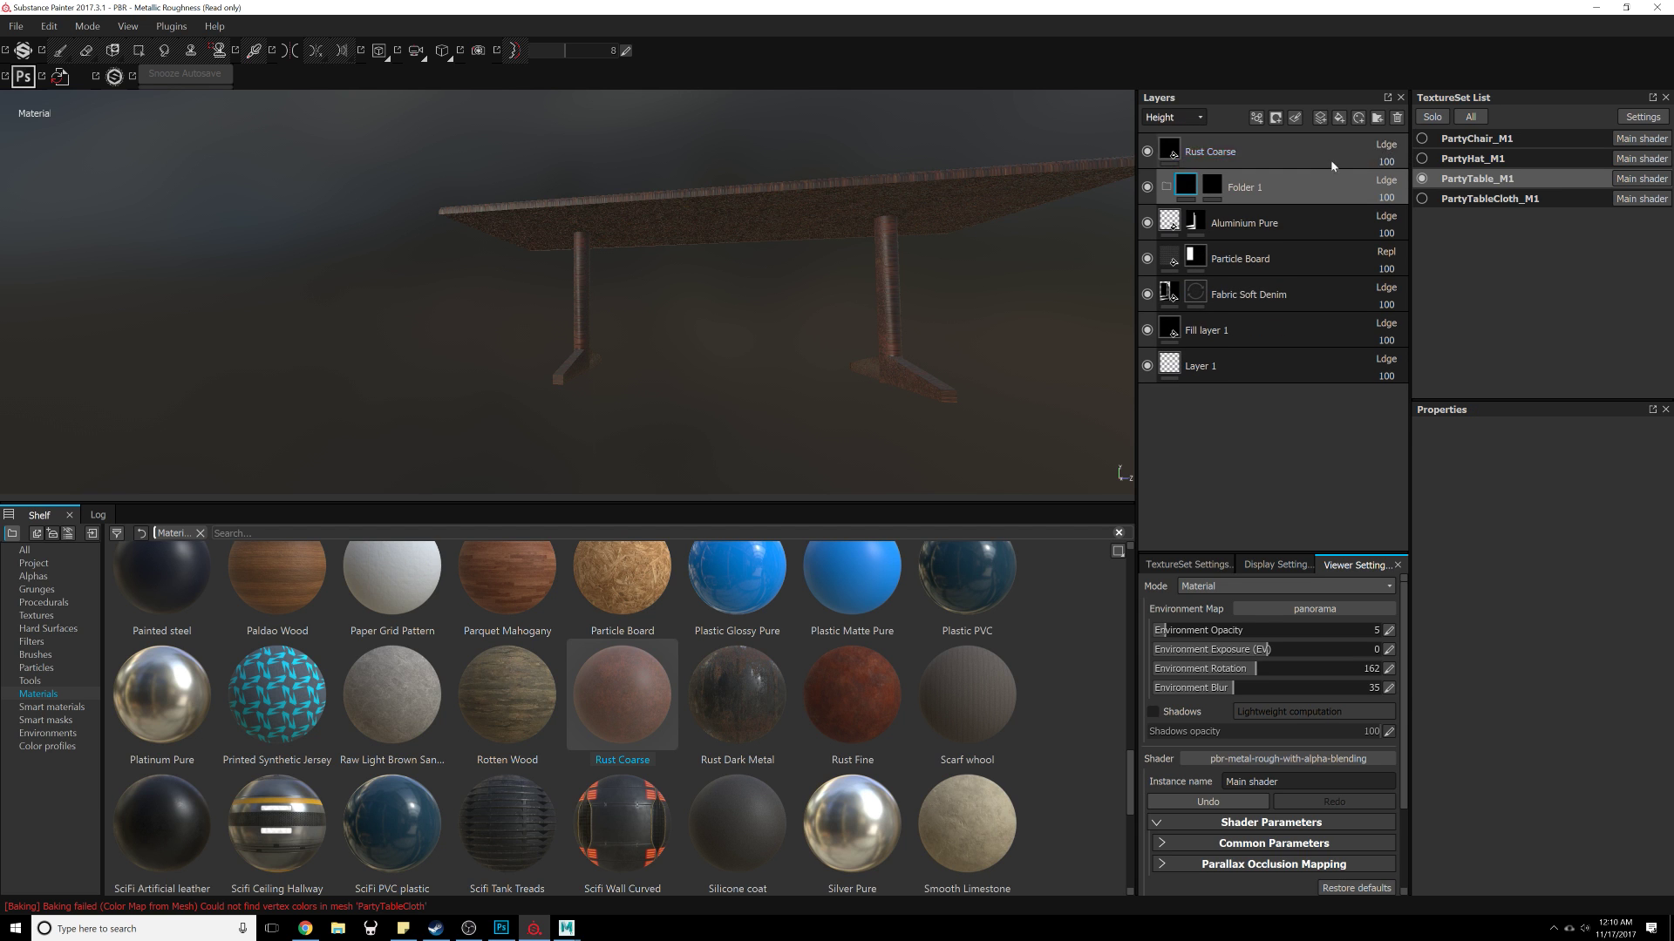
pyautogui.click(1396, 121)
pyautogui.keyDown('alt'); pyautogui.moveTo(908, 299); pyautogui.dragTo(806, 316); pyautogui.keyUp('alt')
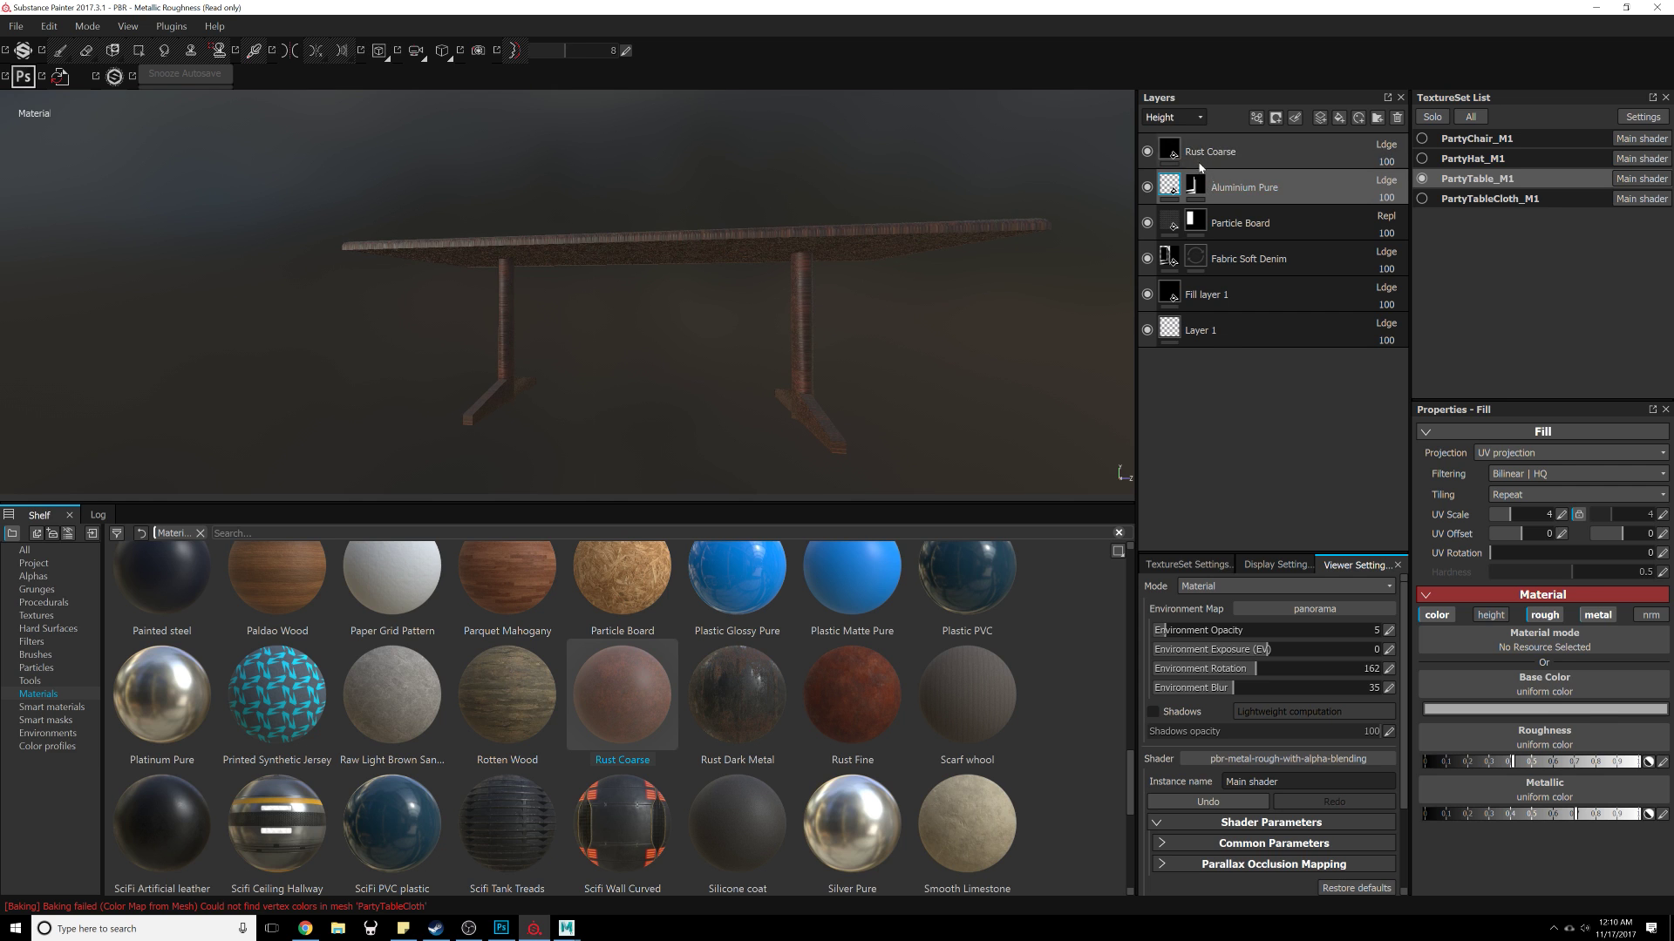
# Step: Add a black mask to the Rust Coarse layer
pyautogui.click(1187, 153)
pyautogui.click(1276, 118)
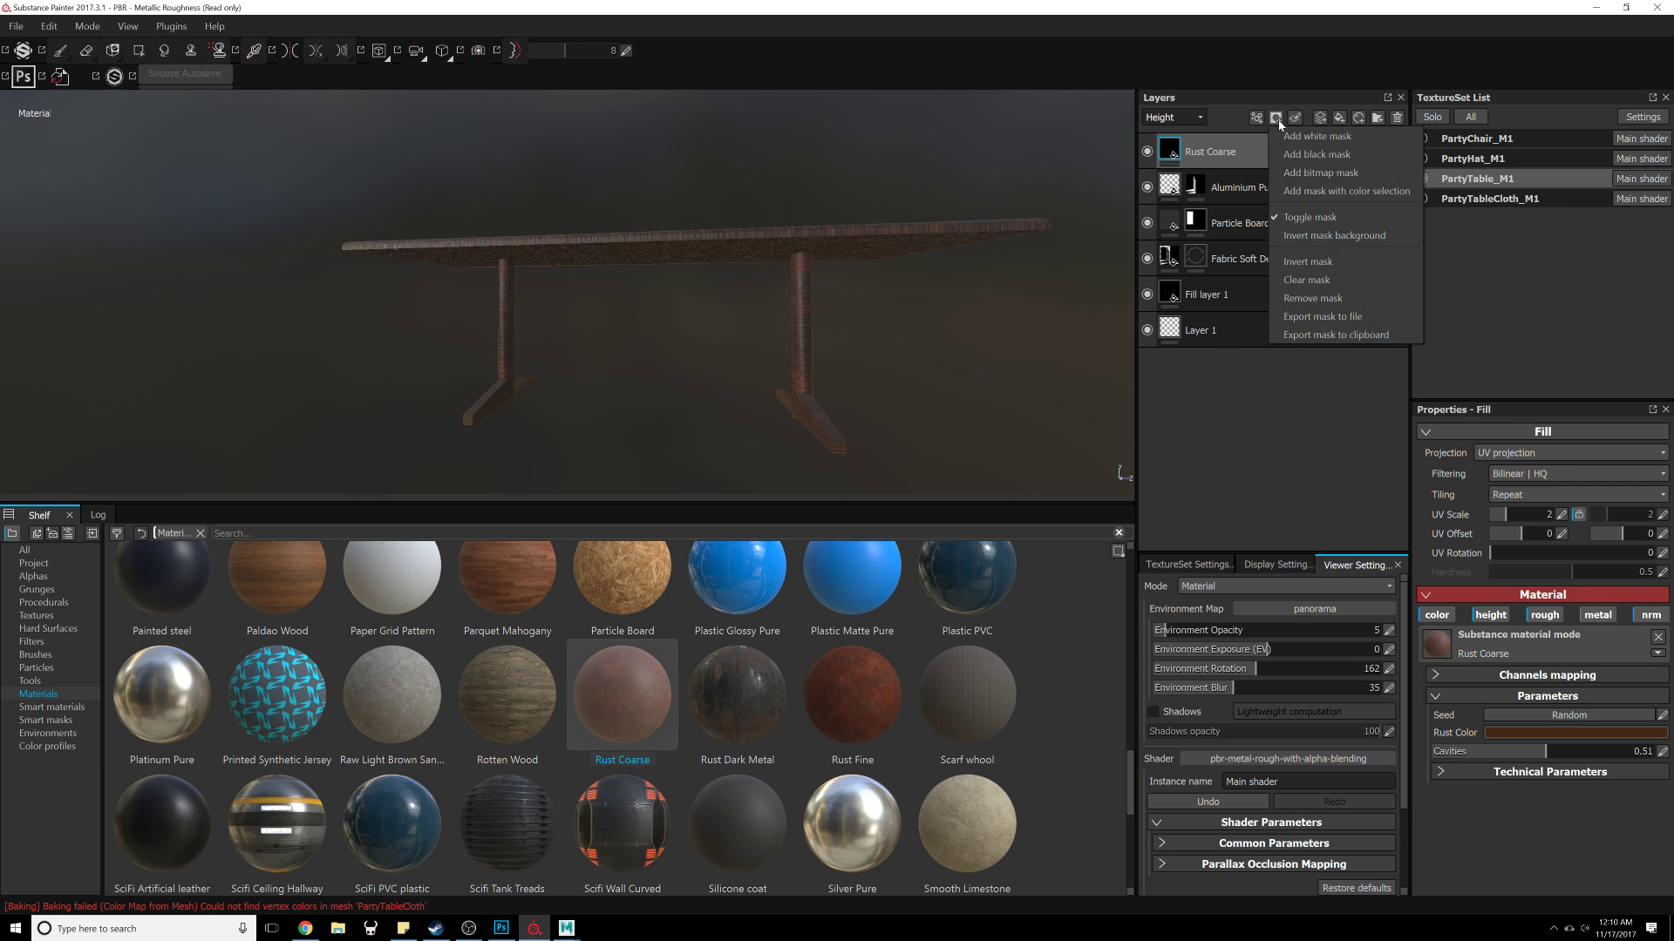
pyautogui.click(1301, 154)
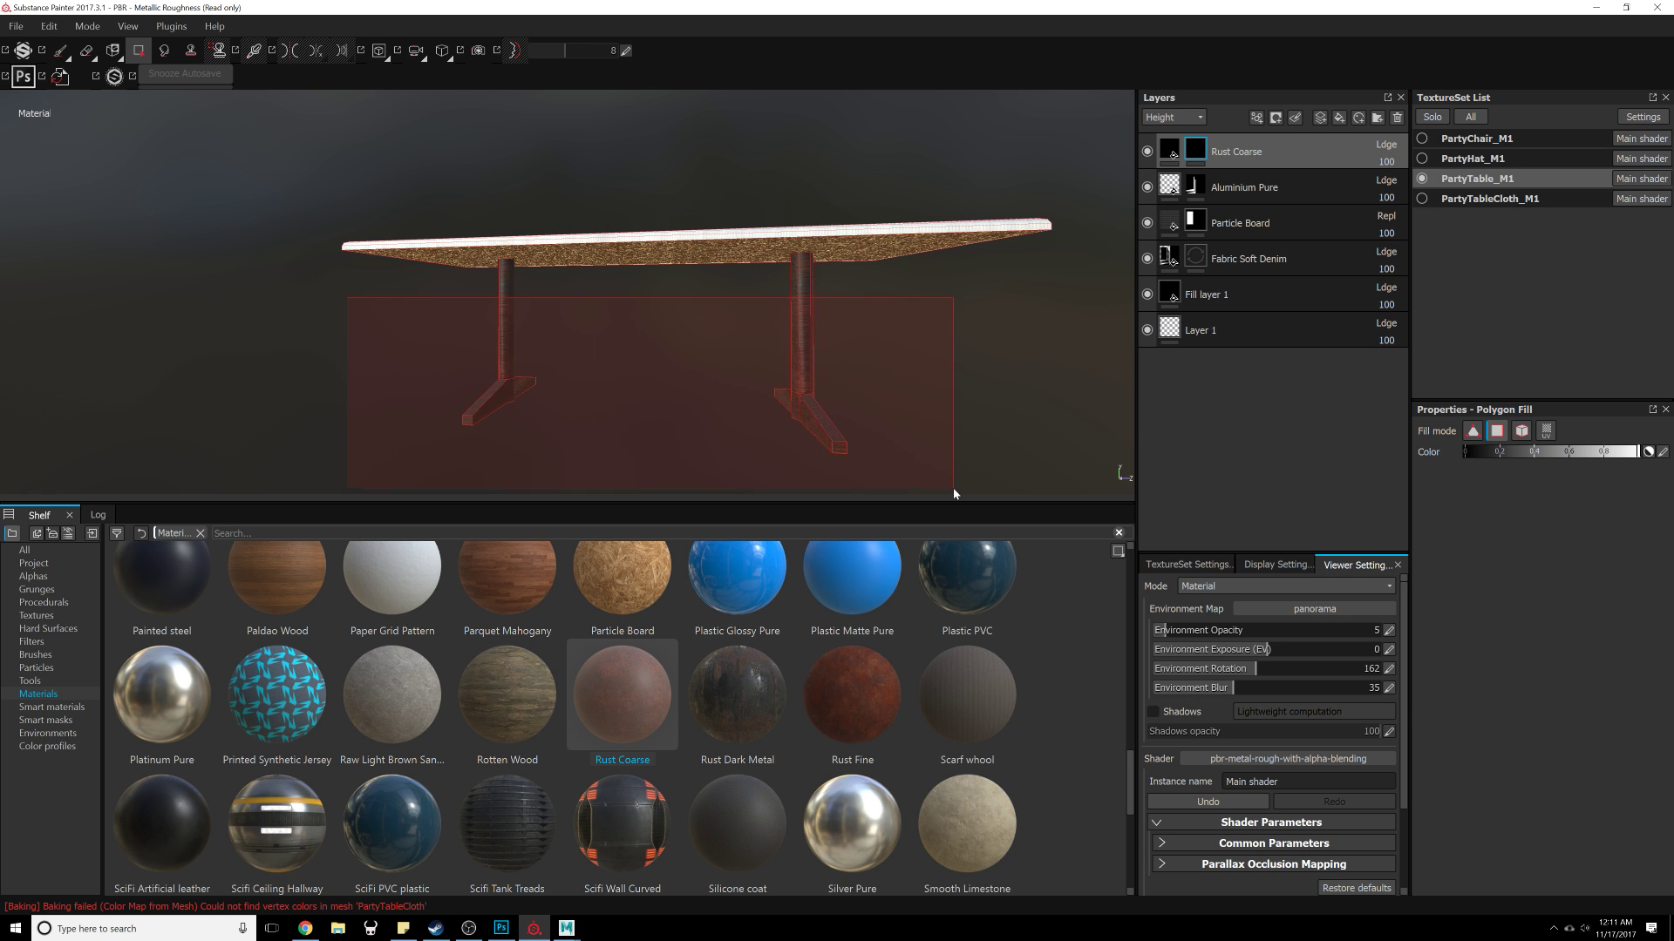
pyautogui.keyDown('alt'); pyautogui.moveTo(912, 396); pyautogui.dragTo(771, 371); pyautogui.keyUp('alt')
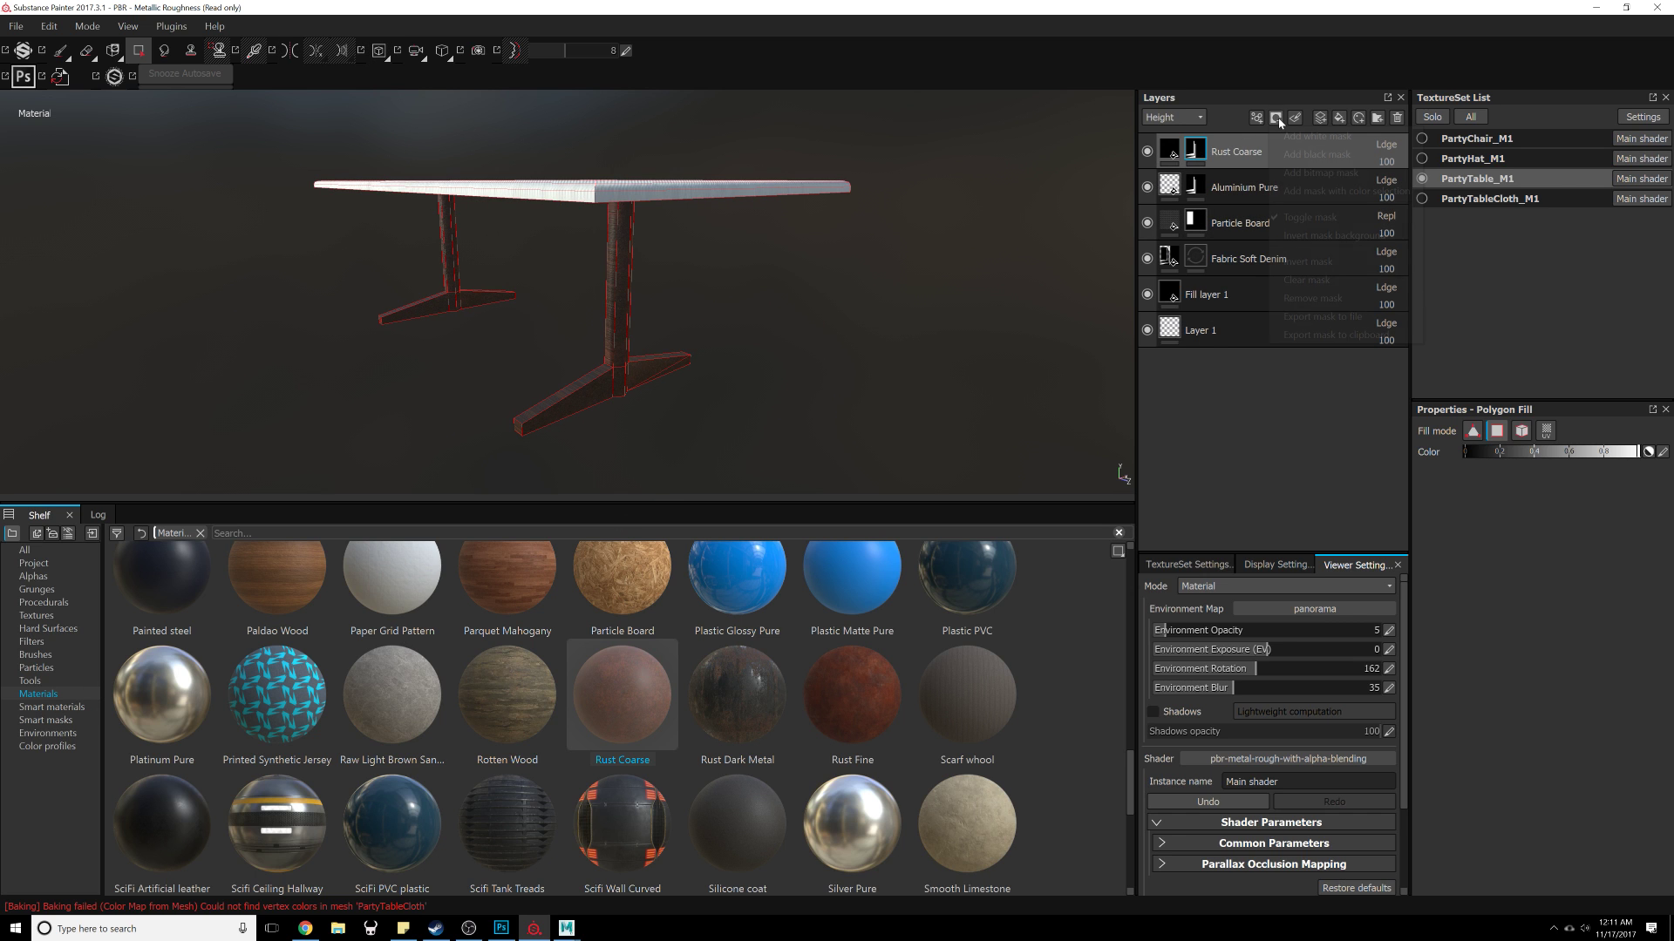
# Step: Apply the Rust Ground smart mask to the Rust Coarse layer, then undo it
pyautogui.click(83, 707)
pyautogui.click(43, 721)
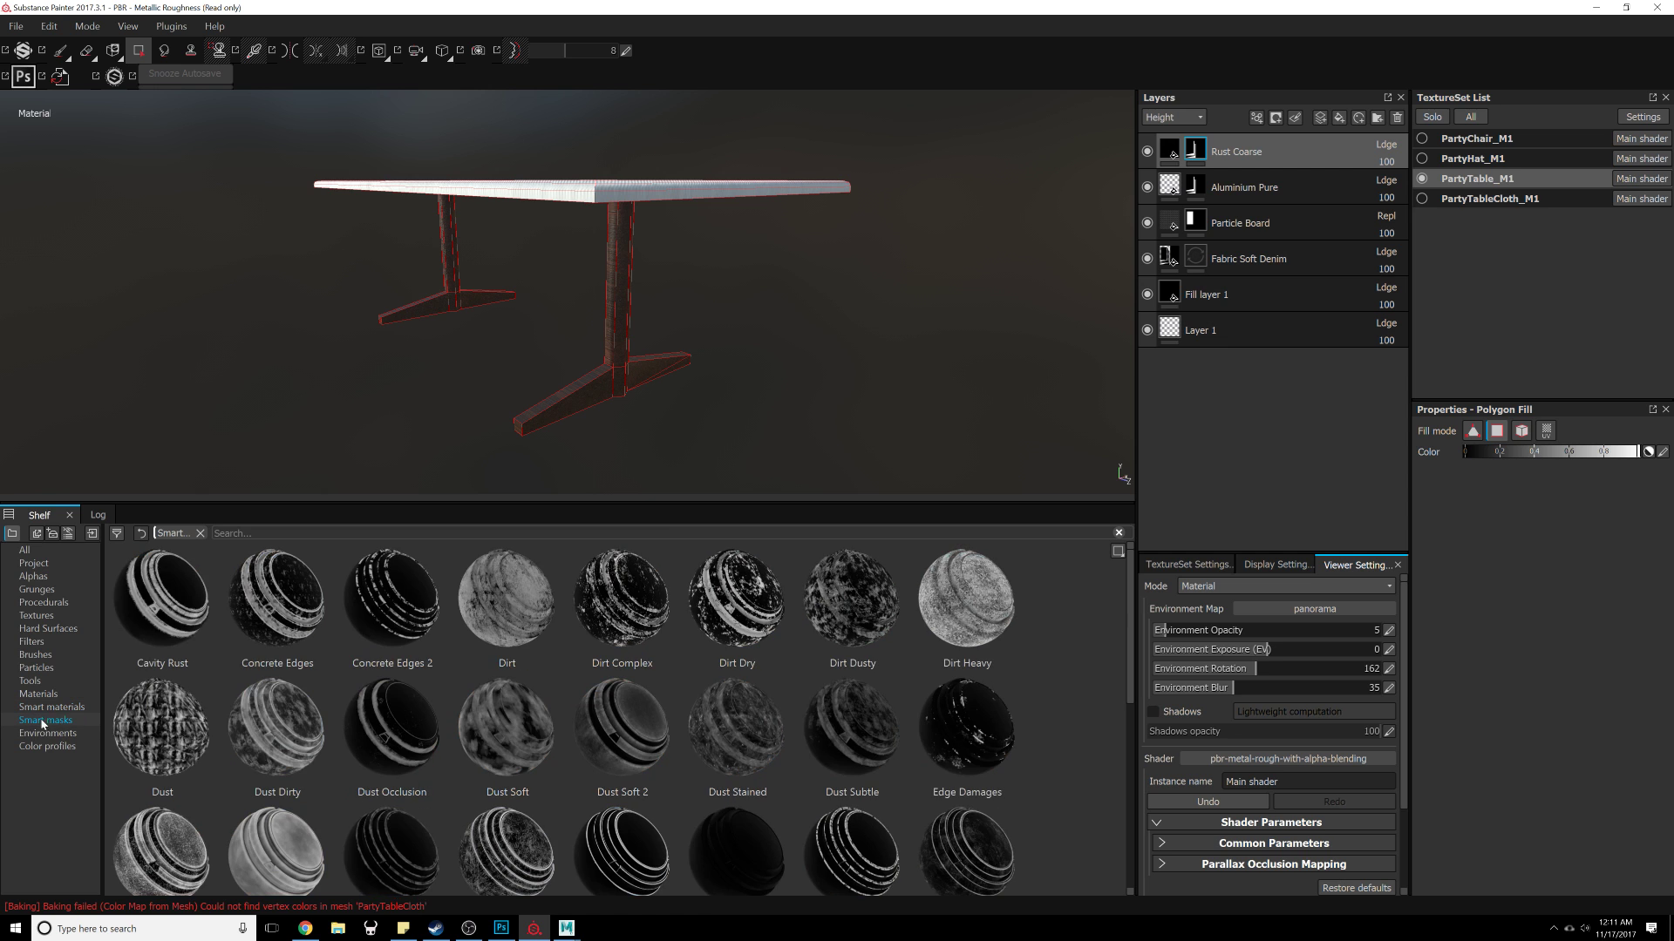
pyautogui.scroll(-5, 682, 666)
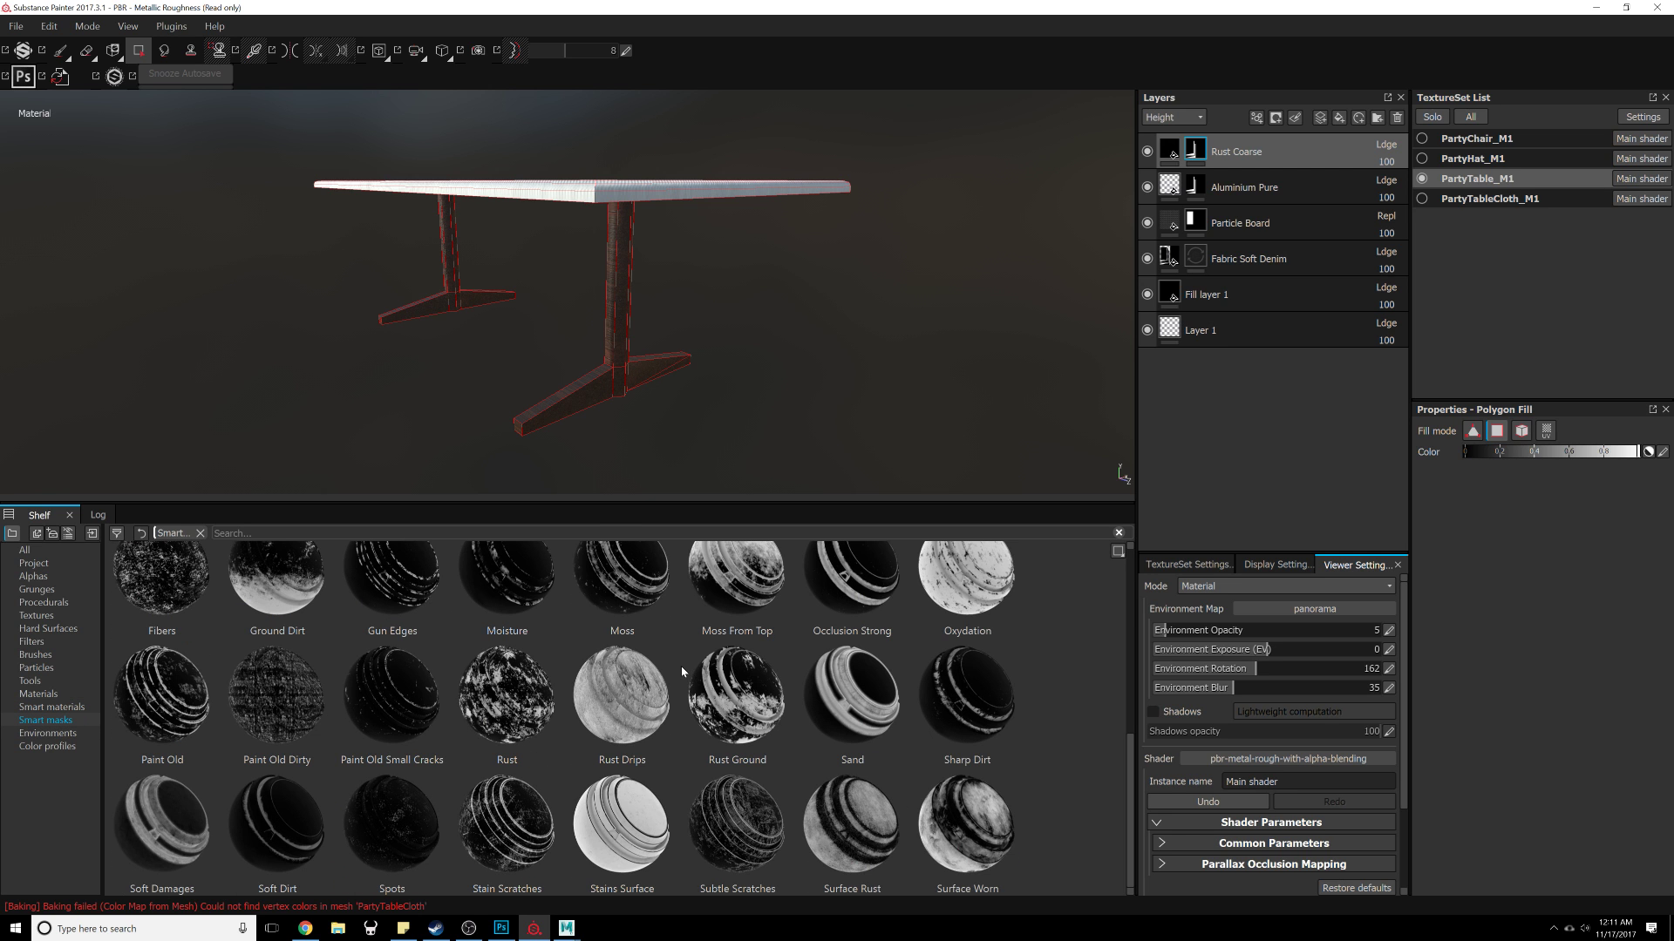
pyautogui.moveTo(752, 700); pyautogui.dragTo(1291, 153)
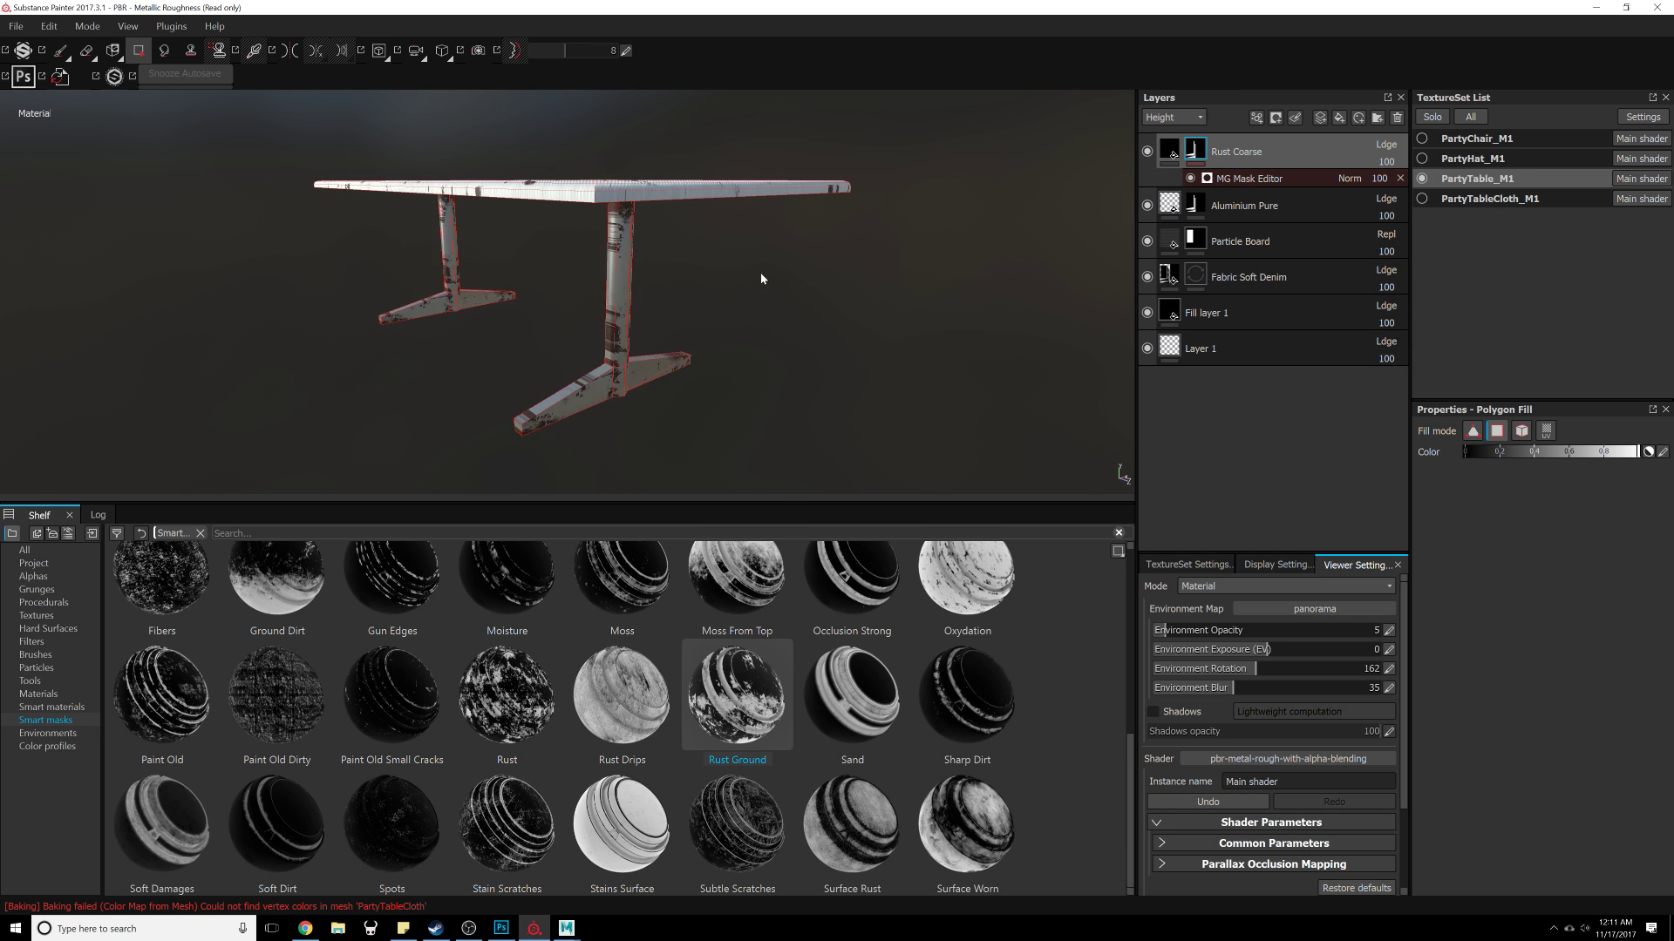
pyautogui.keyDown('alt'); pyautogui.moveTo(762, 276); pyautogui.dragTo(750, 483, button='right'); pyautogui.keyUp('alt')
pyautogui.hotkey('ctrl', 'z')
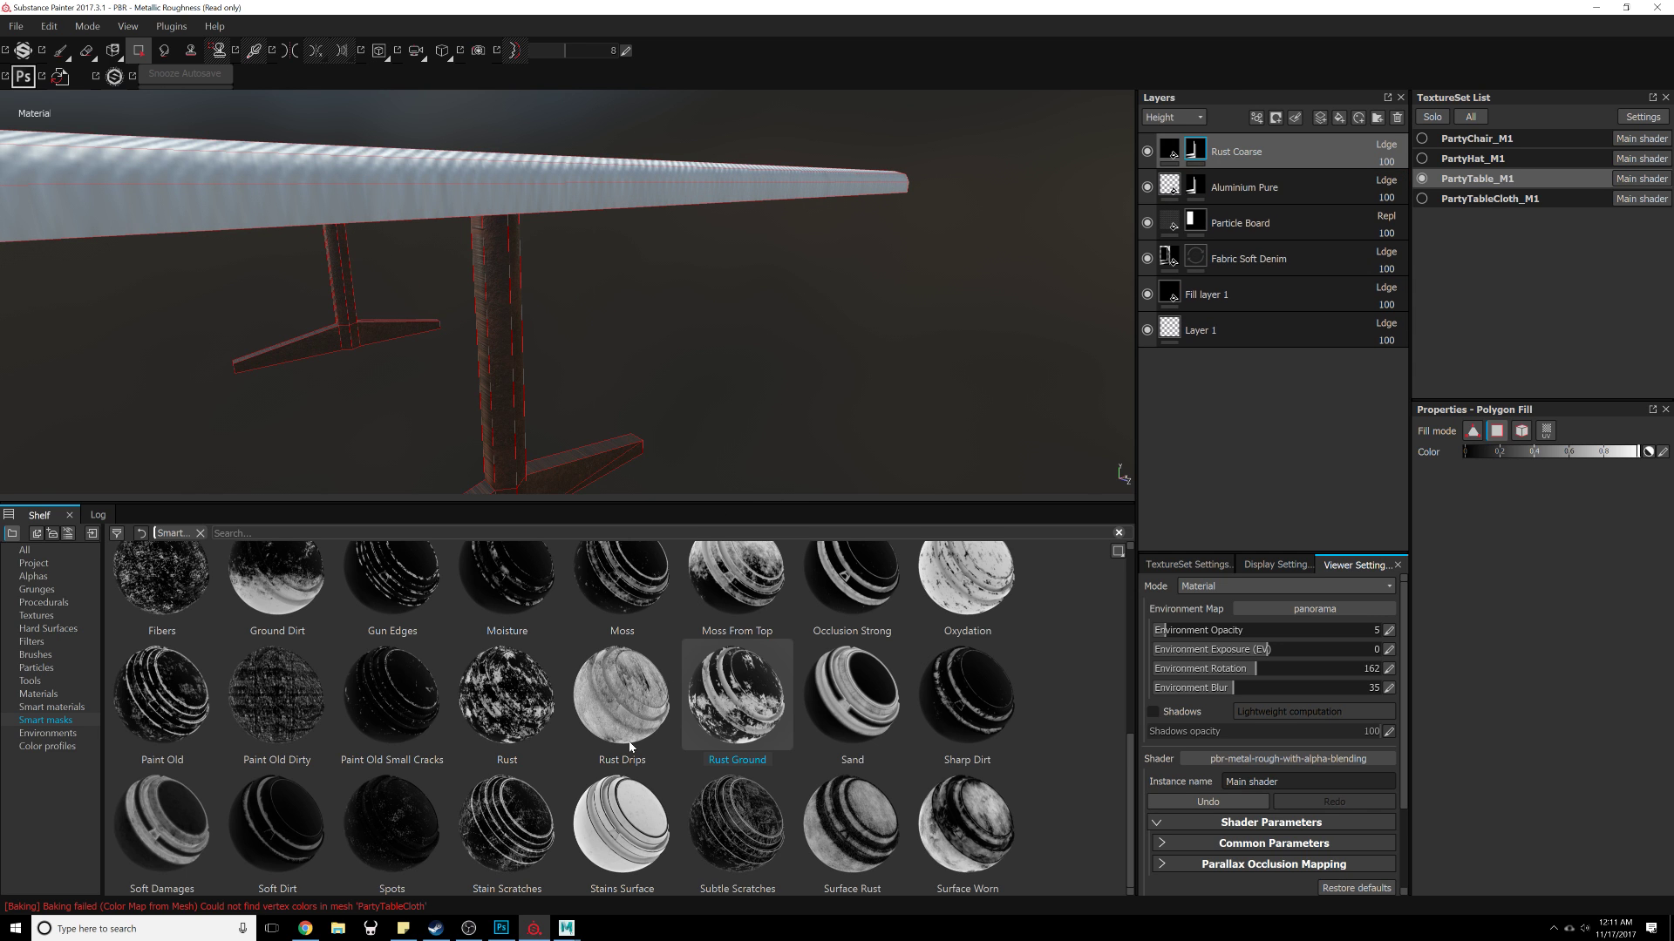
# Step: Apply the Ground Dirt smart mask to the Rust Coarse layer's mask
pyautogui.scroll(6, 634, 814)
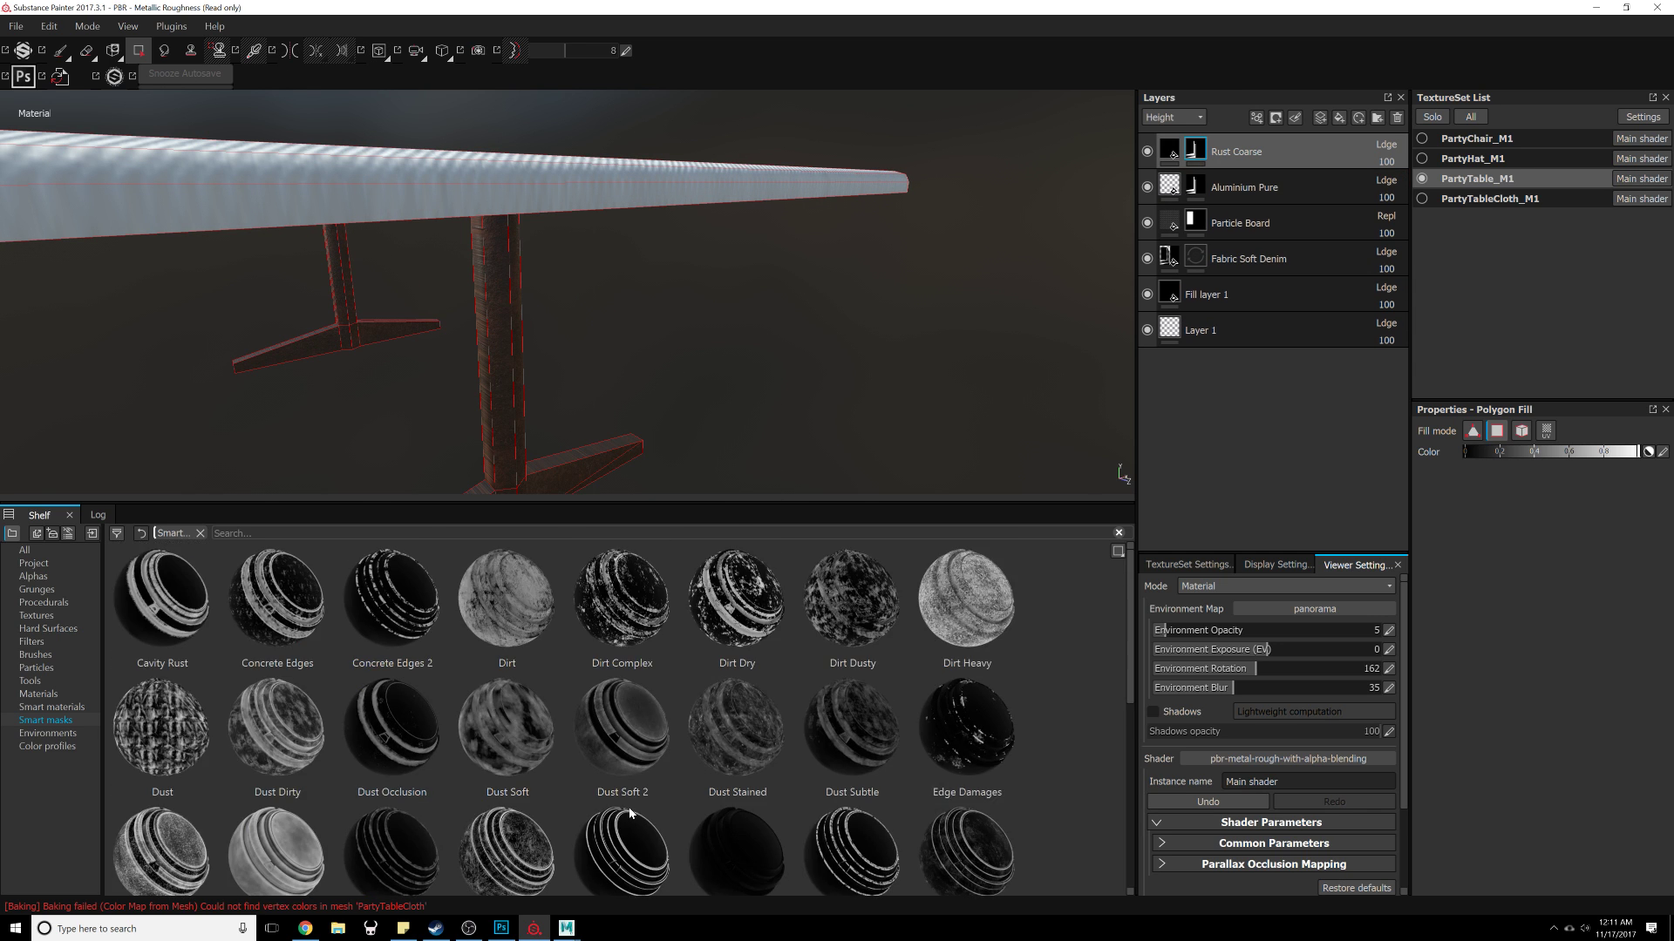
pyautogui.scroll(-6, 634, 812)
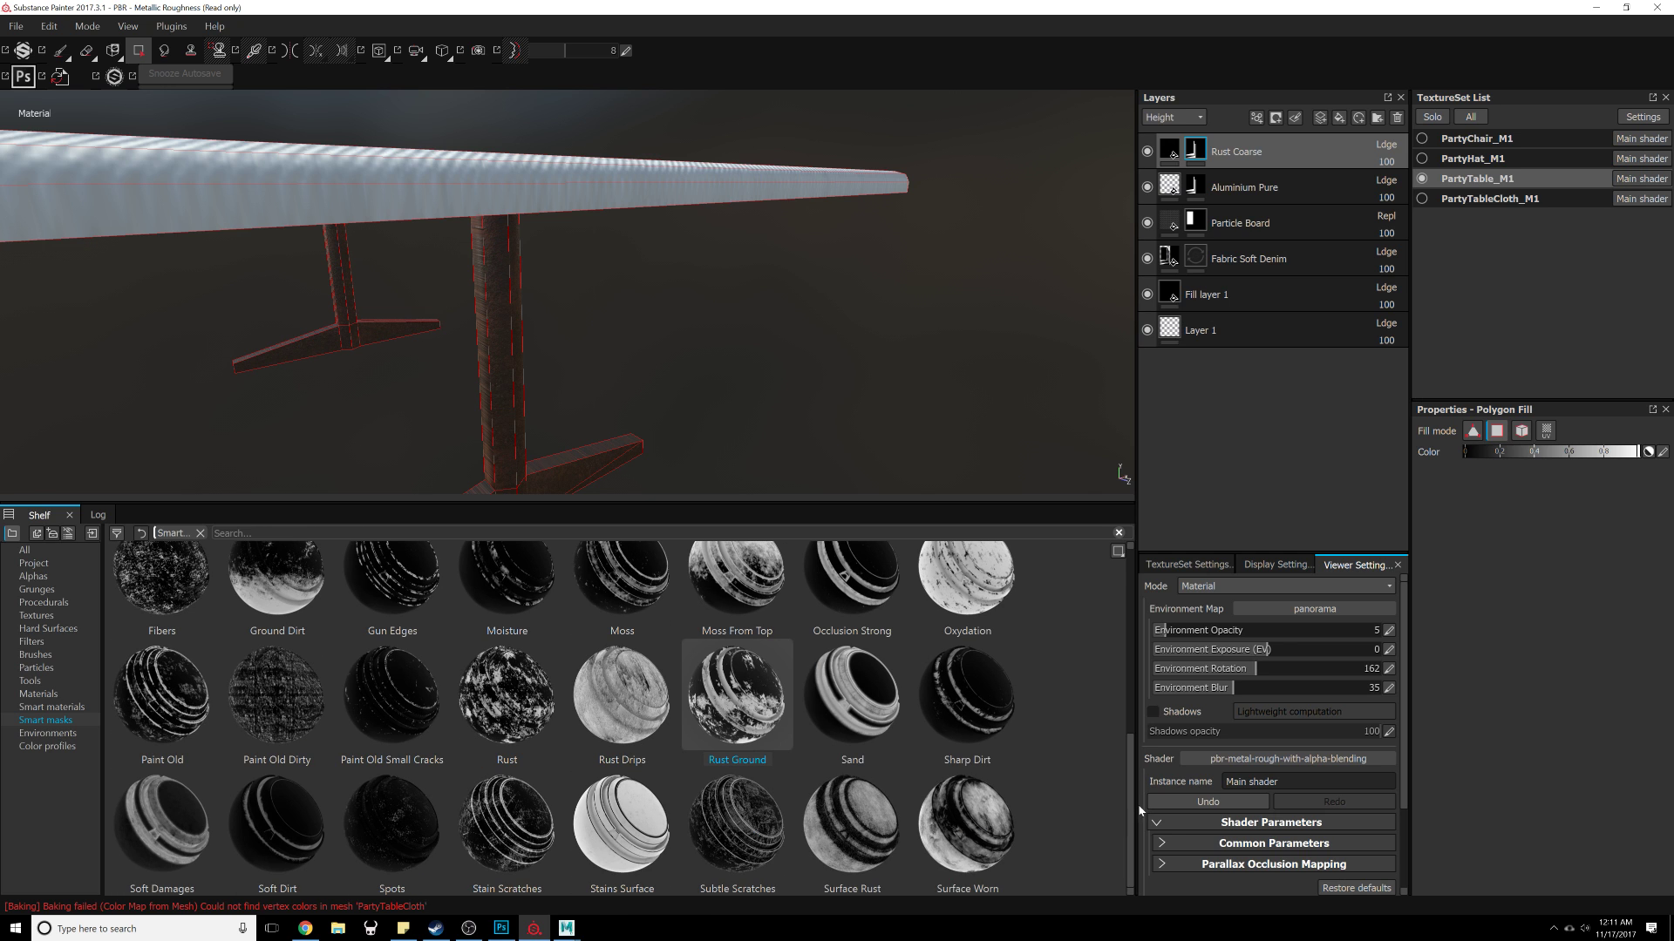
pyautogui.moveTo(1130, 806); pyautogui.dragTo(1136, 697)
pyautogui.moveTo(259, 845); pyautogui.dragTo(1256, 153)
pyautogui.keyDown('alt'); pyautogui.moveTo(752, 345); pyautogui.dragTo(814, 169, button='right'); pyautogui.keyUp('alt')
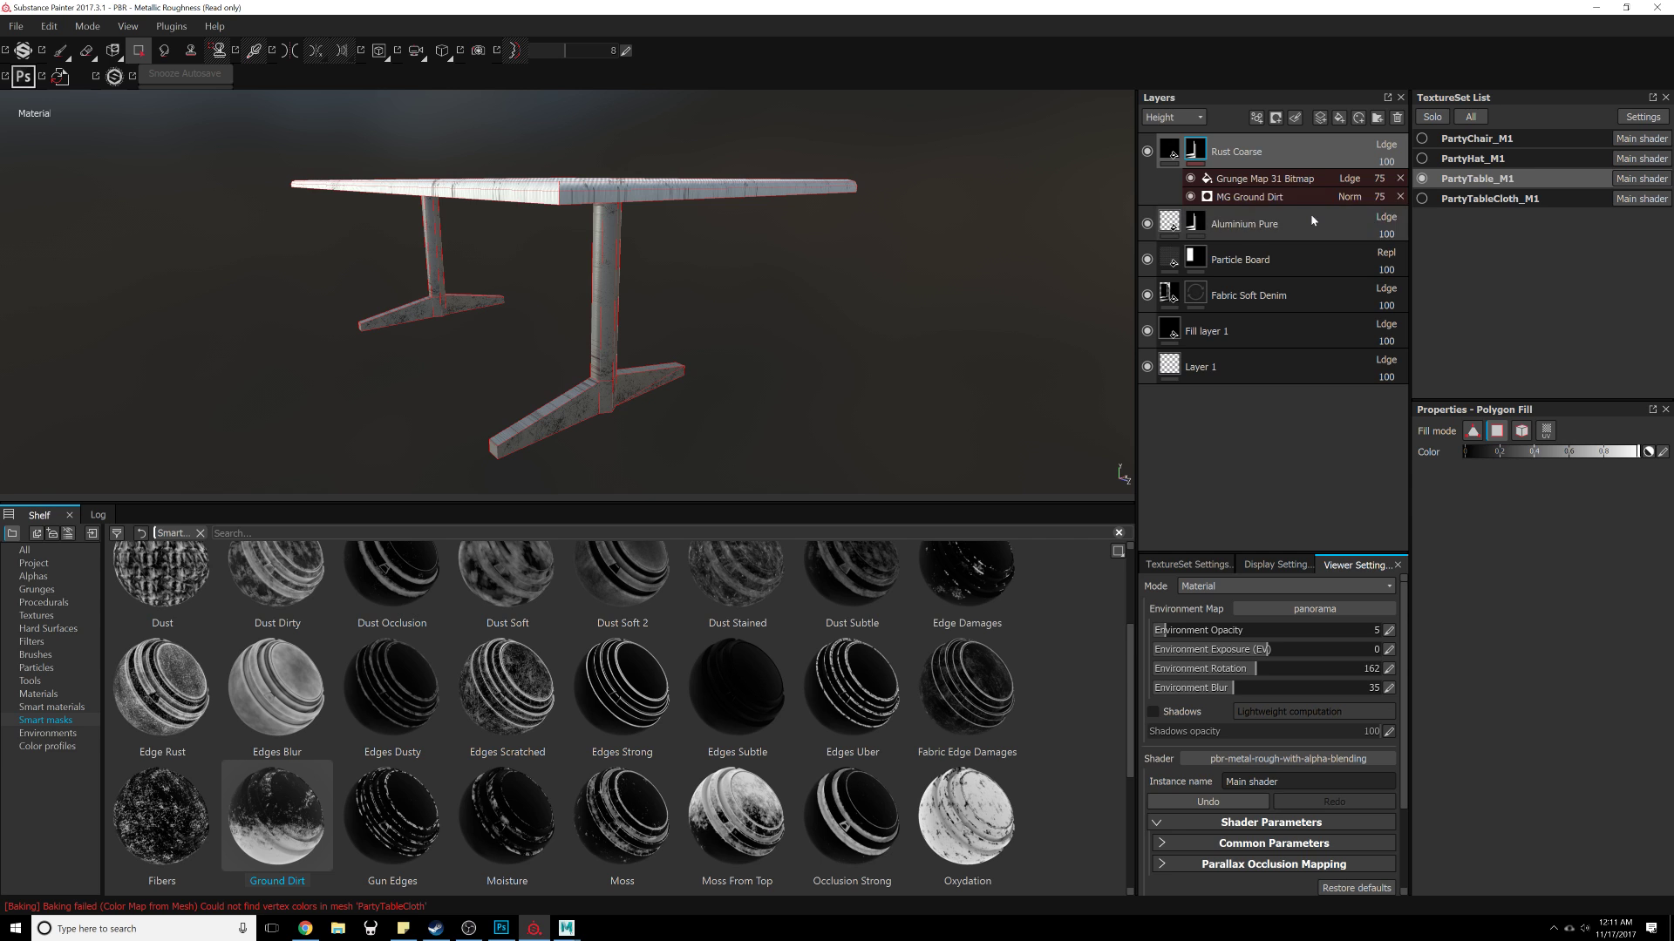
# Step: Set the MG Ground Dirt generator's level to about 0.9 and its contrast to about 0.47
pyautogui.click(1259, 178)
pyautogui.click(1255, 196)
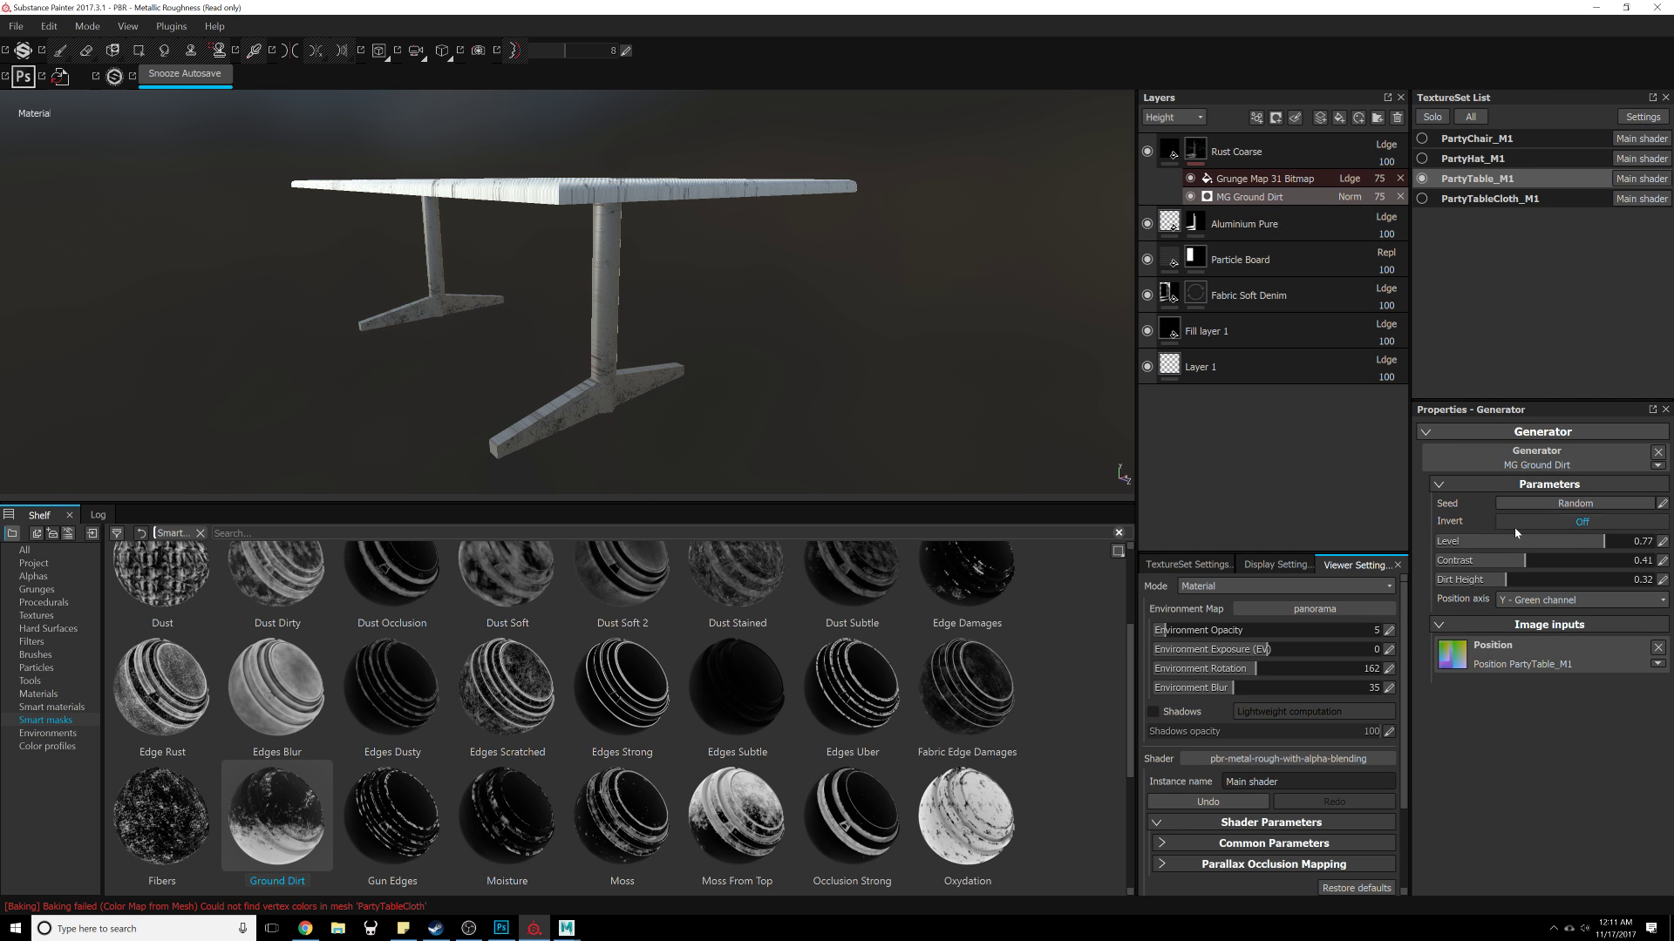
pyautogui.moveTo(1548, 543); pyautogui.dragTo(1641, 542)
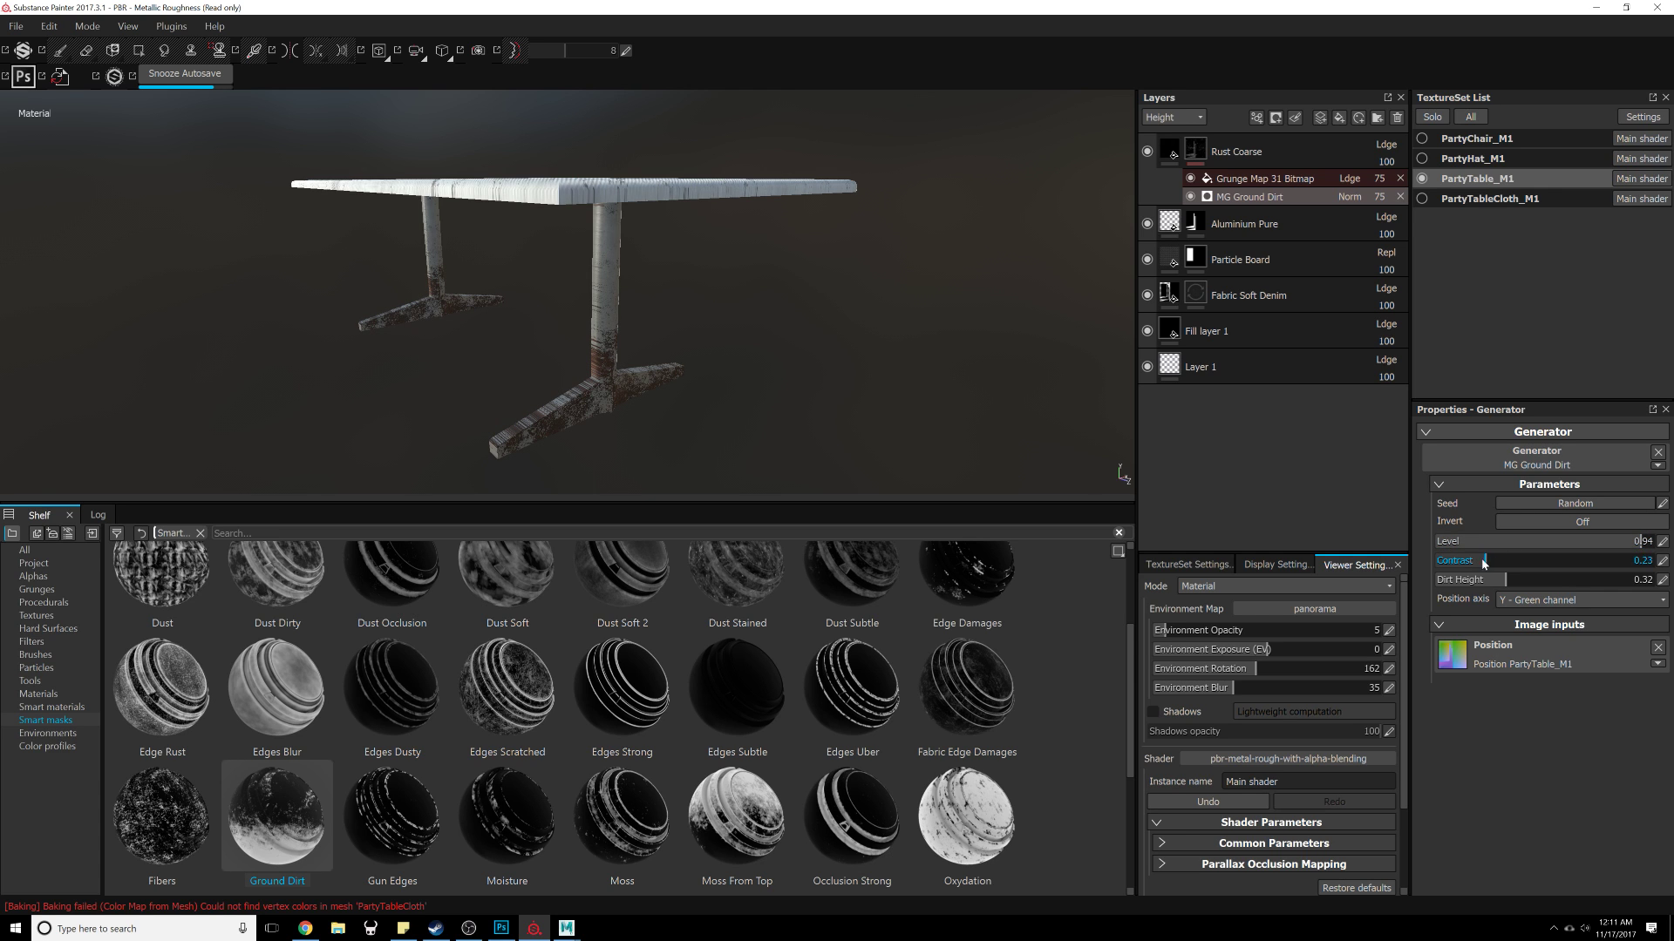
pyautogui.moveTo(1476, 566); pyautogui.dragTo(1629, 553)
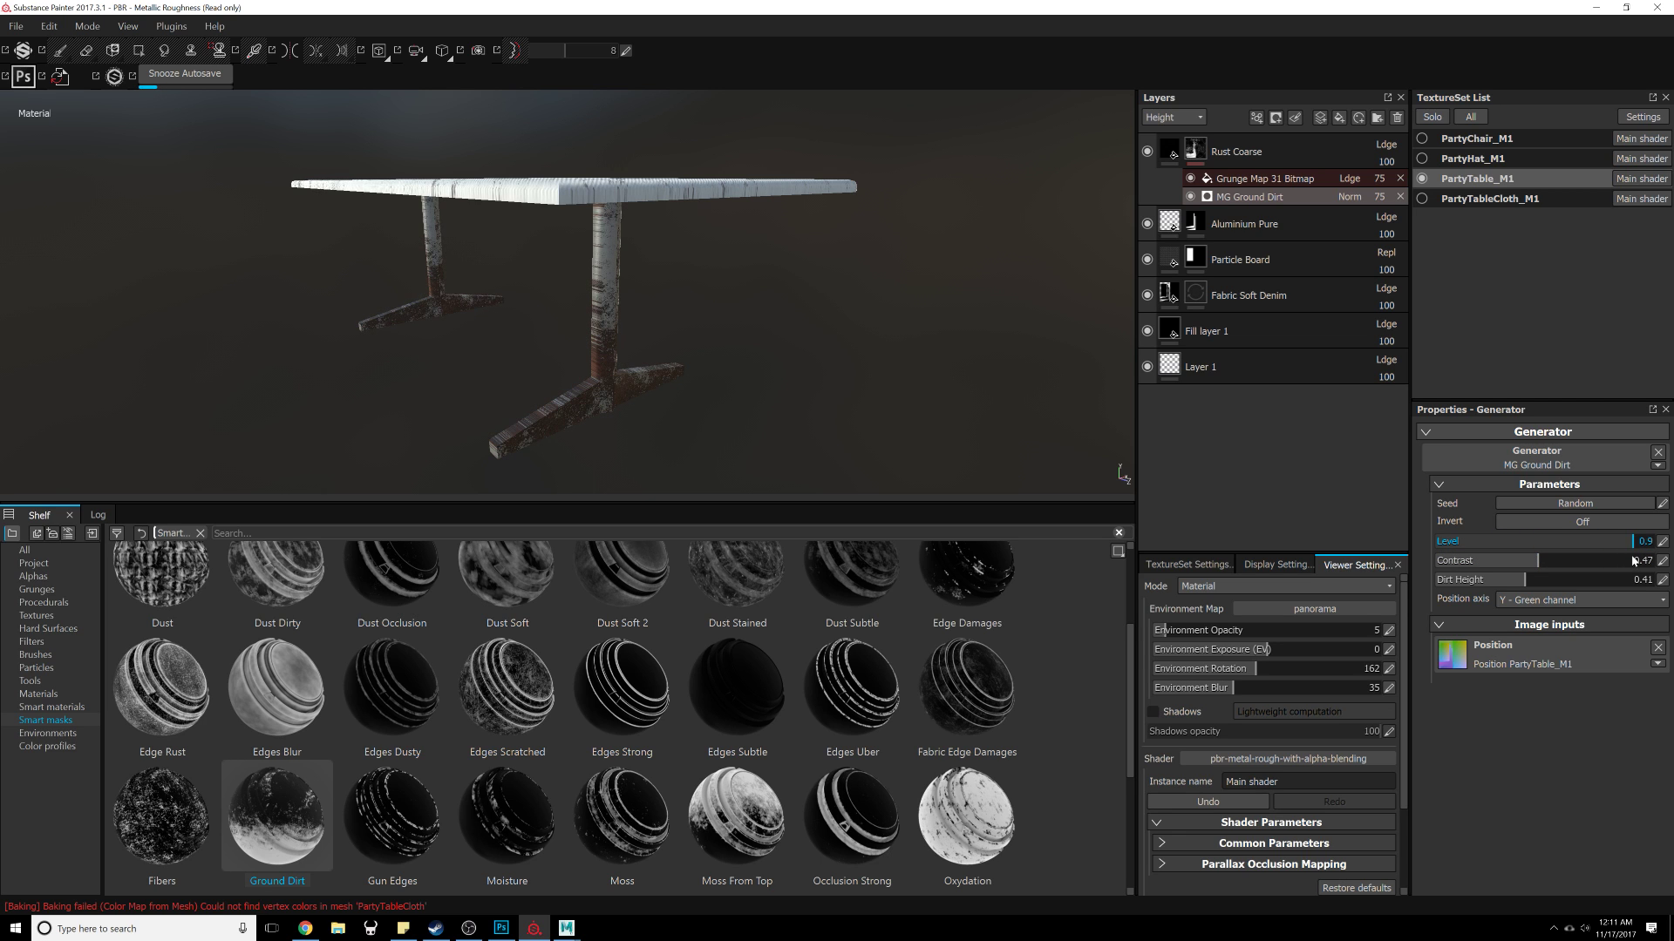
# Step: Darken the Rust Coarse layer's rust color further
pyautogui.click(1264, 178)
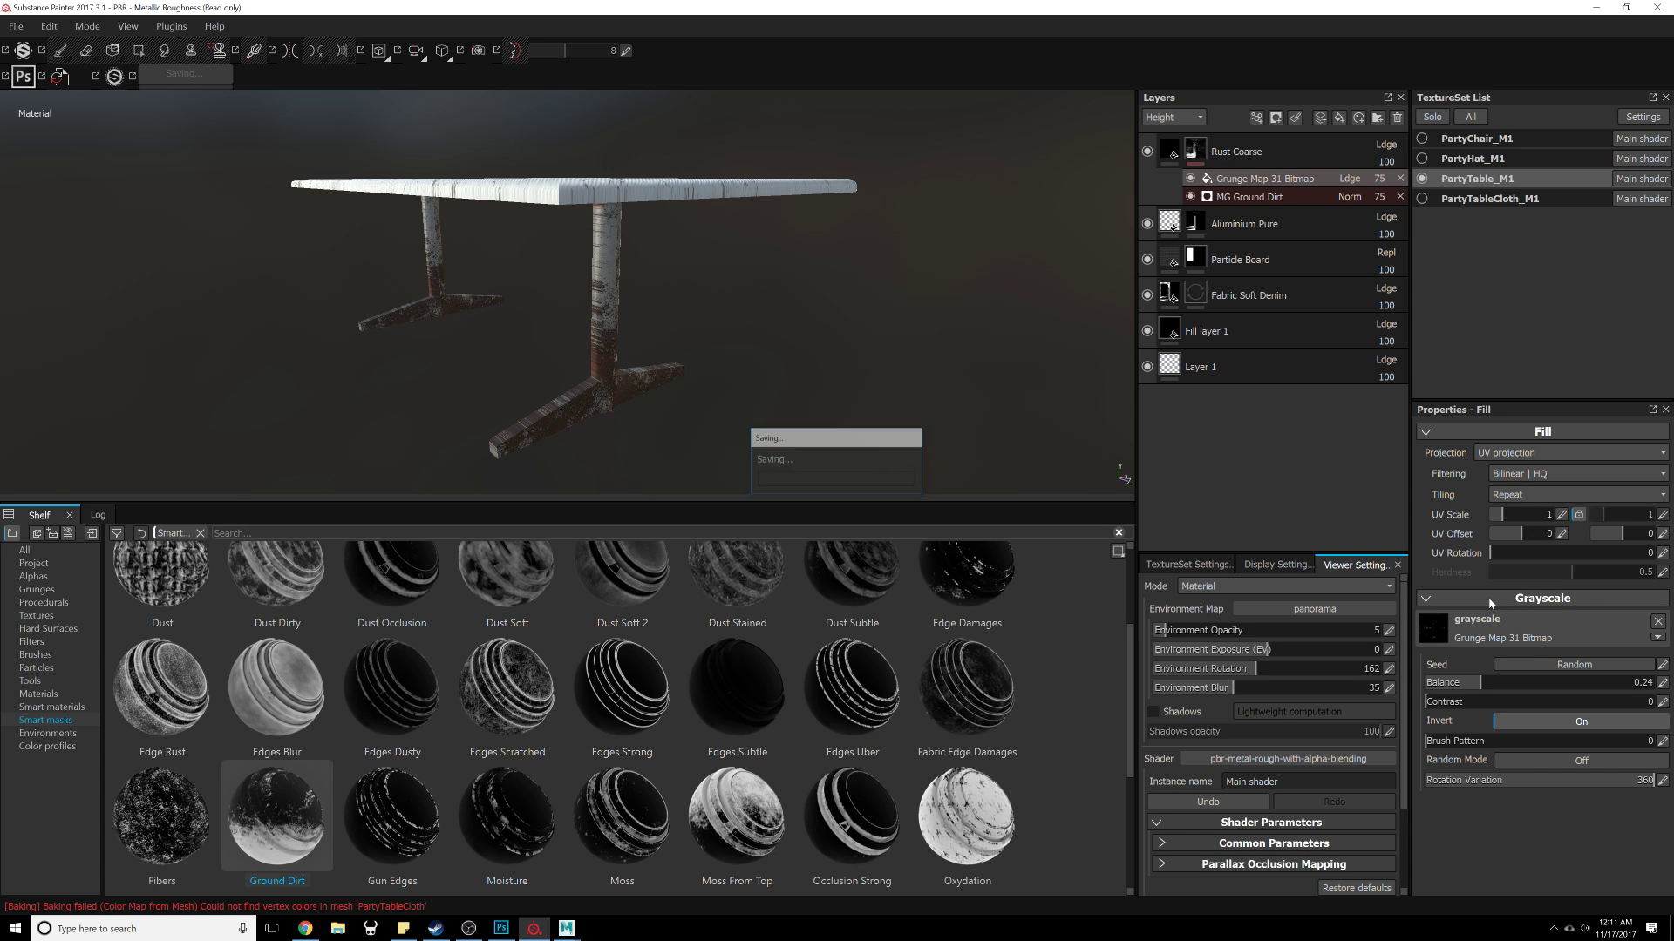
pyautogui.click(1195, 151)
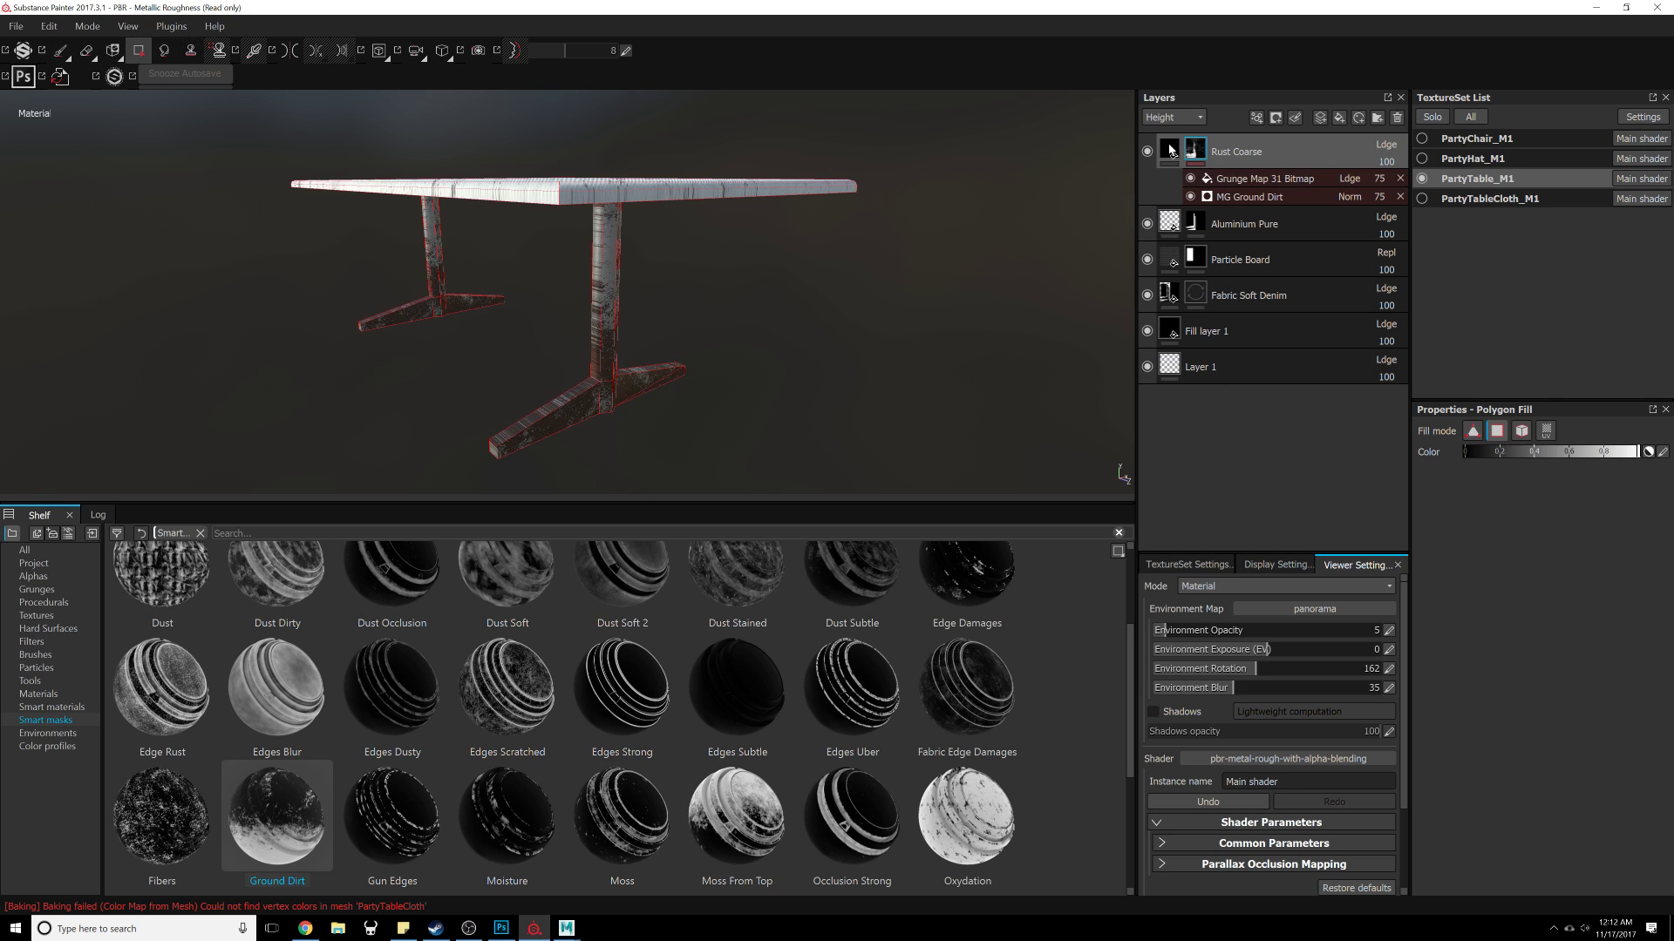
pyautogui.click(1170, 150)
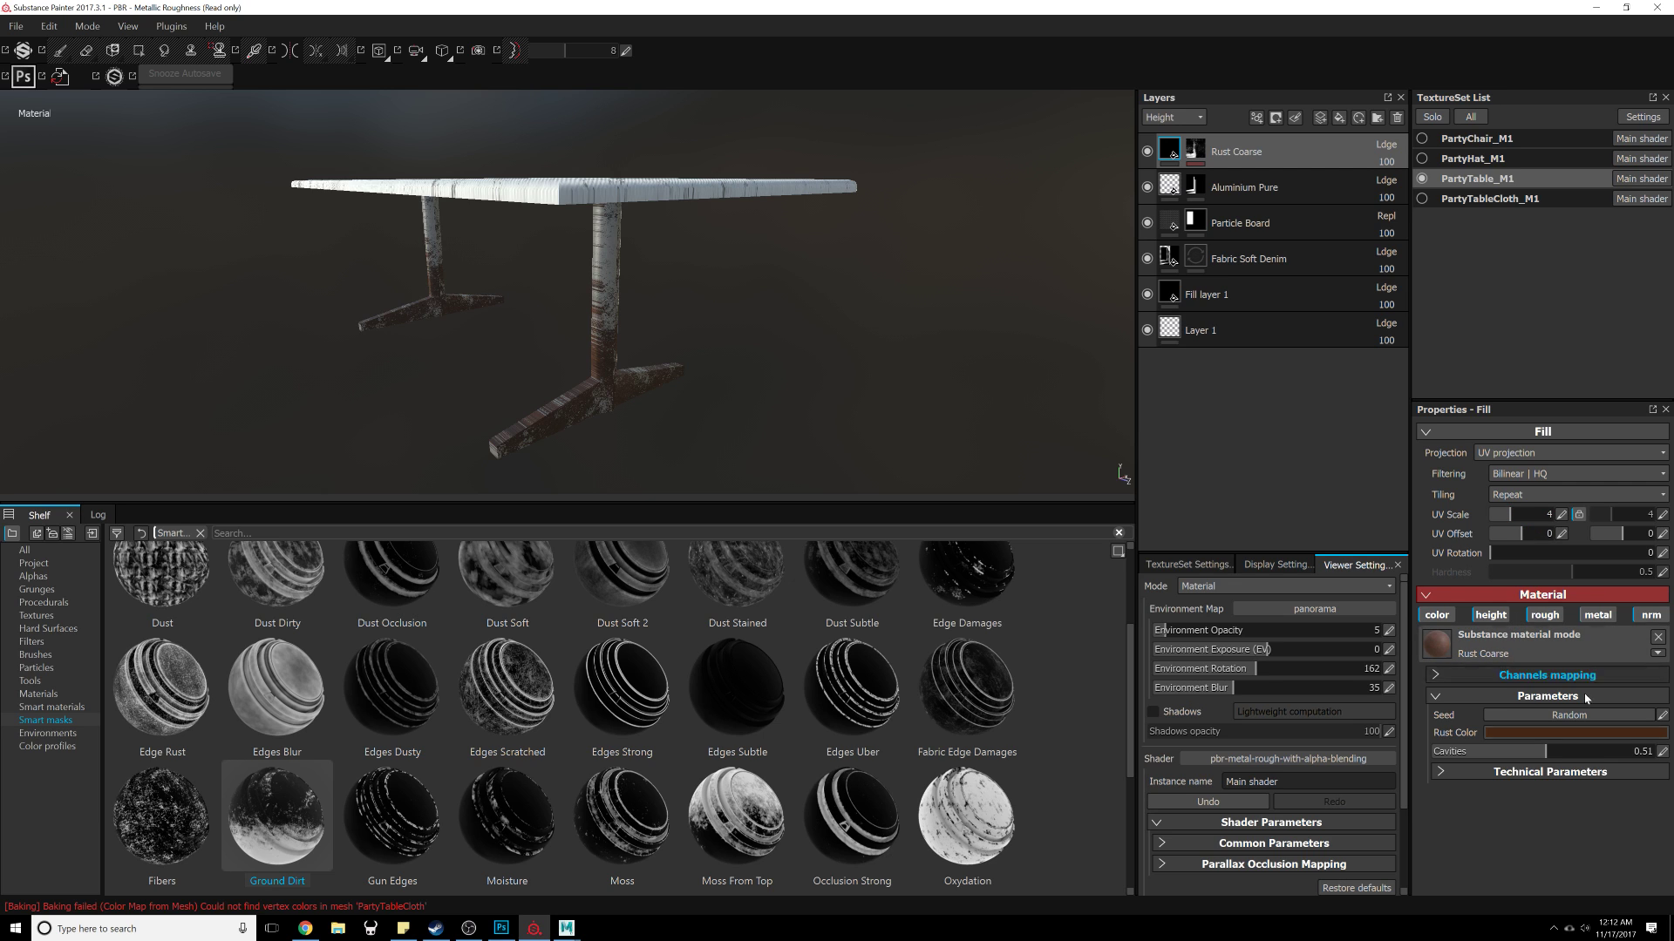
pyautogui.click(1549, 734)
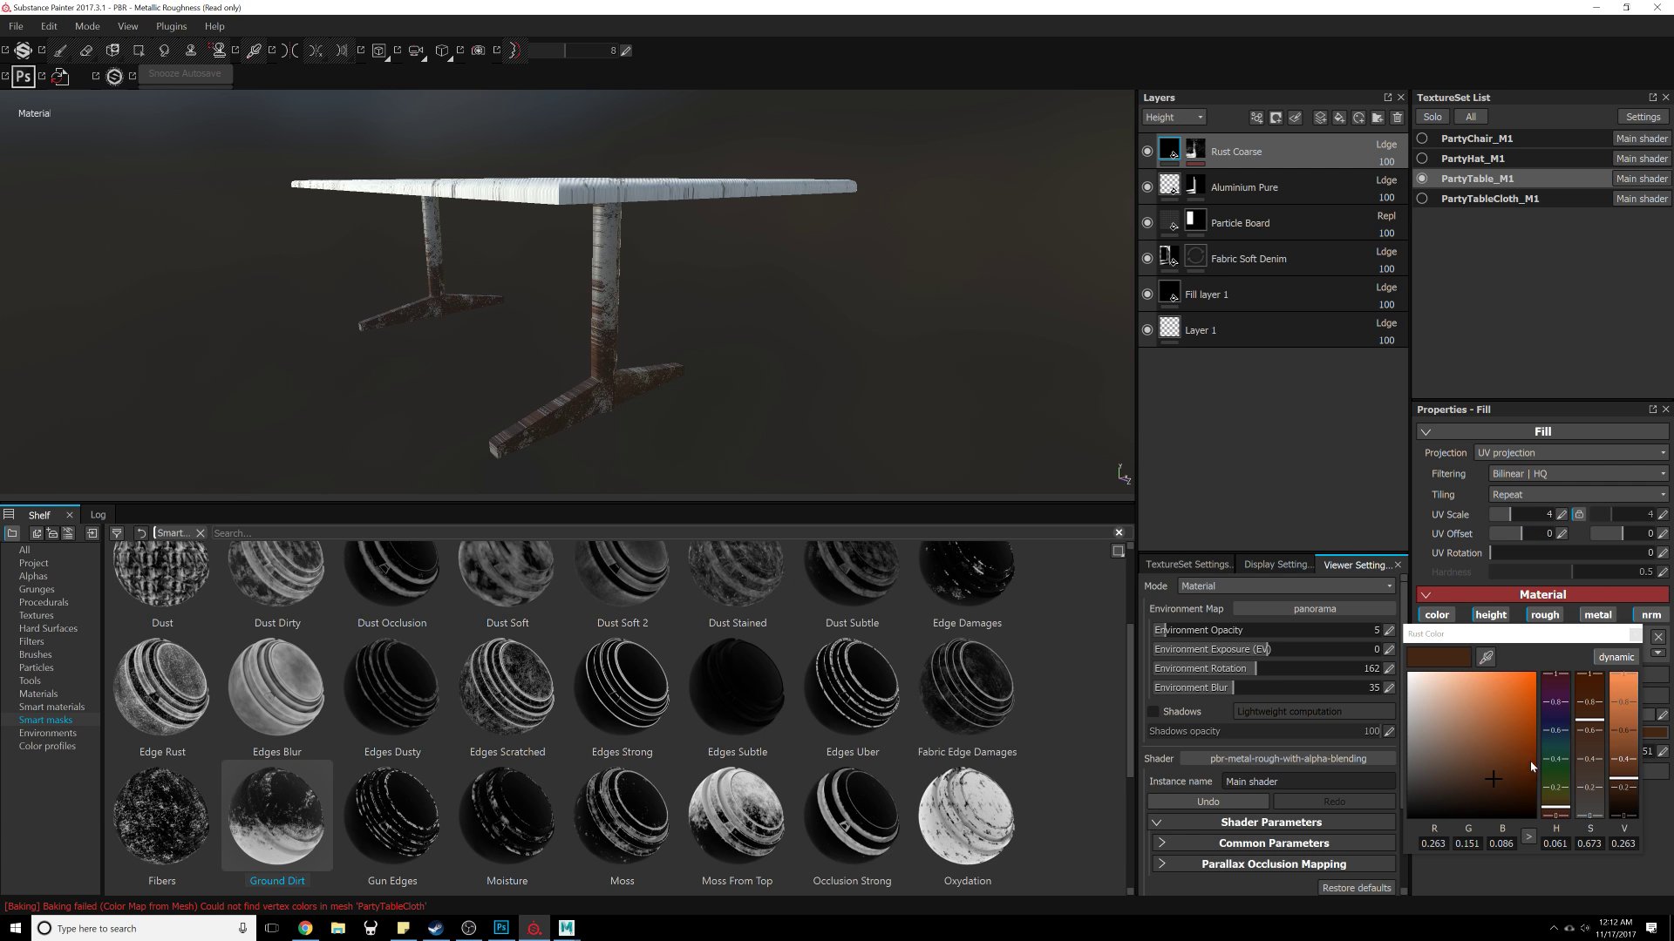
pyautogui.click(1465, 792)
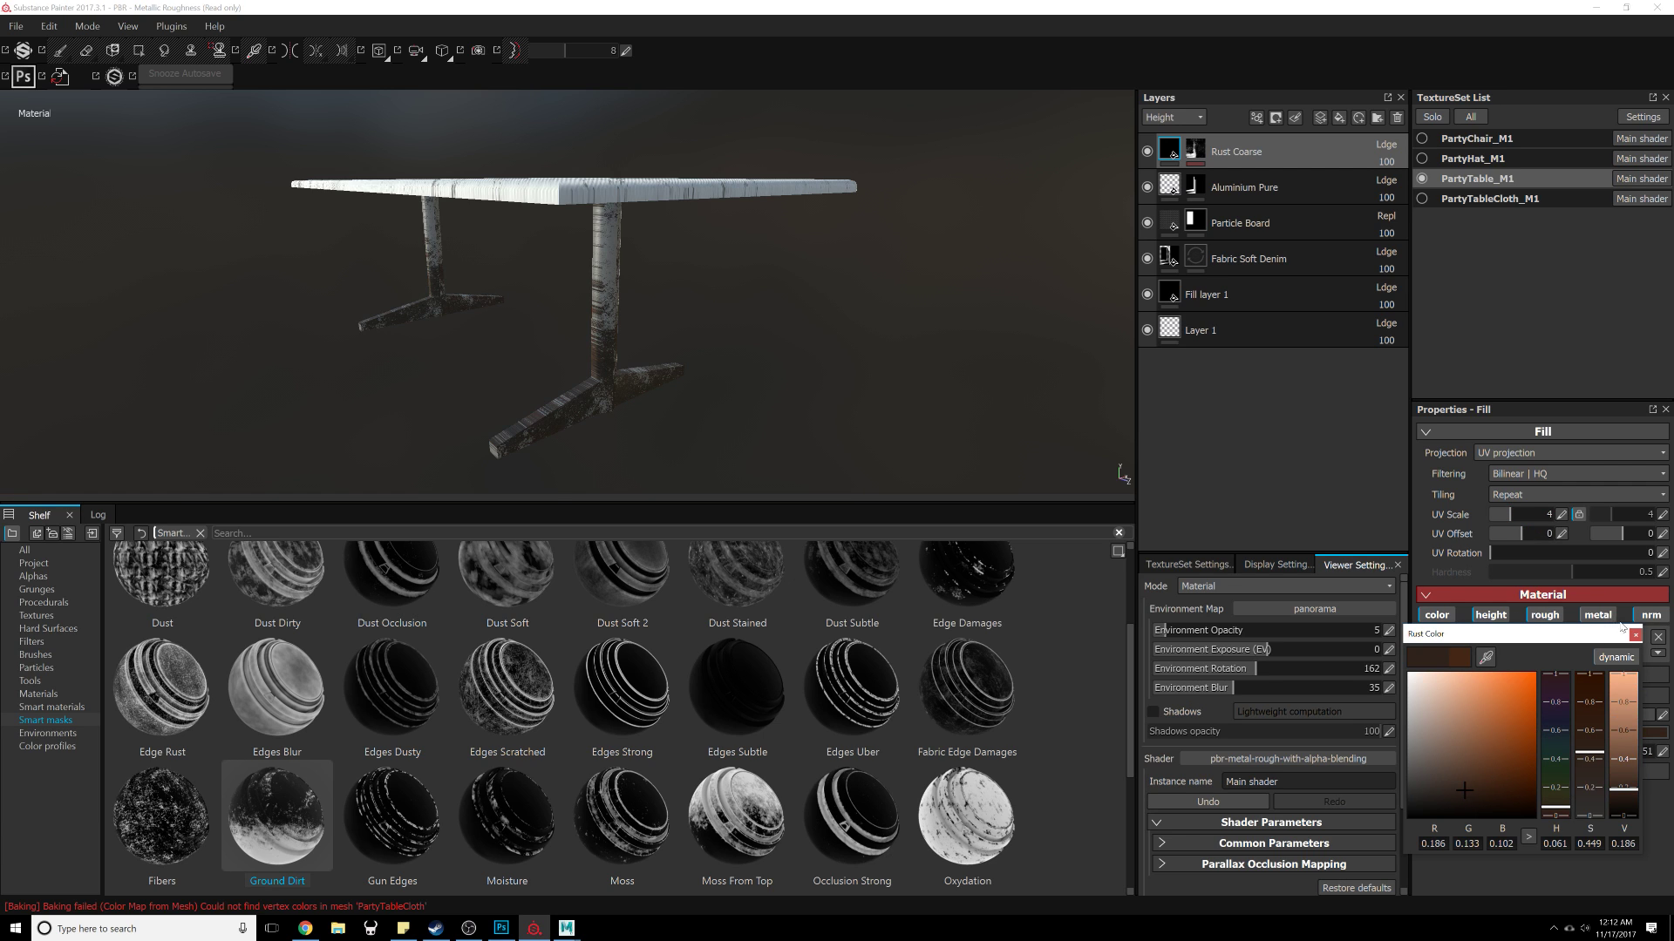
pyautogui.click(1635, 637)
# Step: Show the PartyHat and PartyChair texture sets alongside the table
pyautogui.keyDown('alt'); pyautogui.moveTo(792, 399); pyautogui.dragTo(884, 209); pyautogui.keyUp('alt')
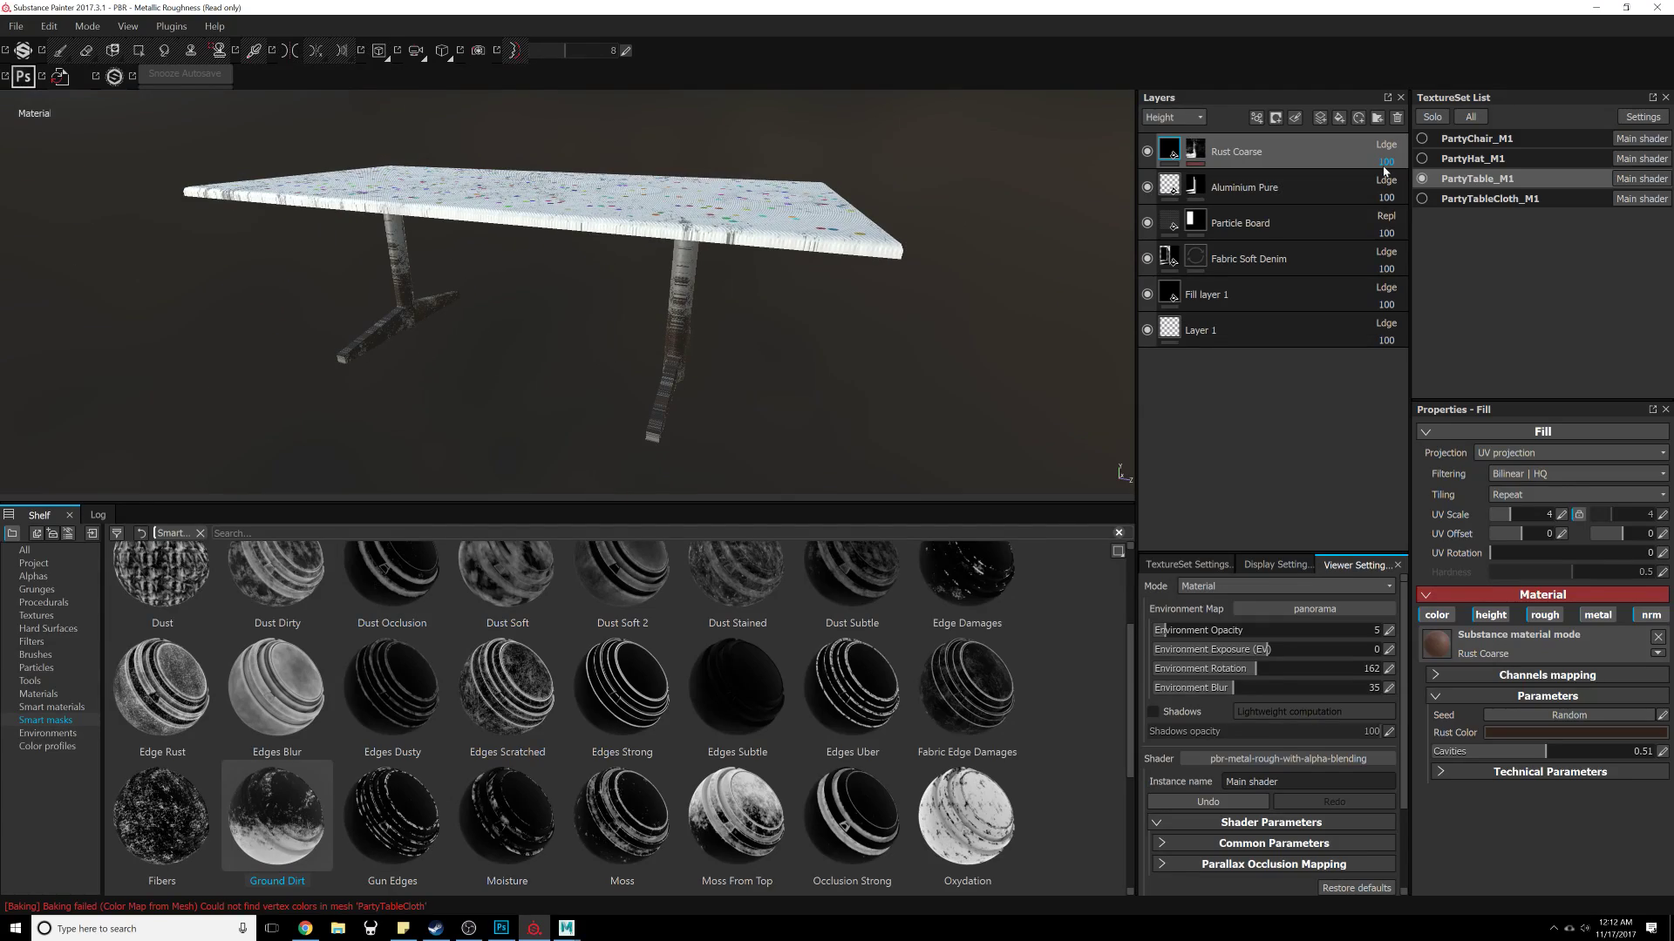
pyautogui.click(1421, 158)
pyautogui.press('f')
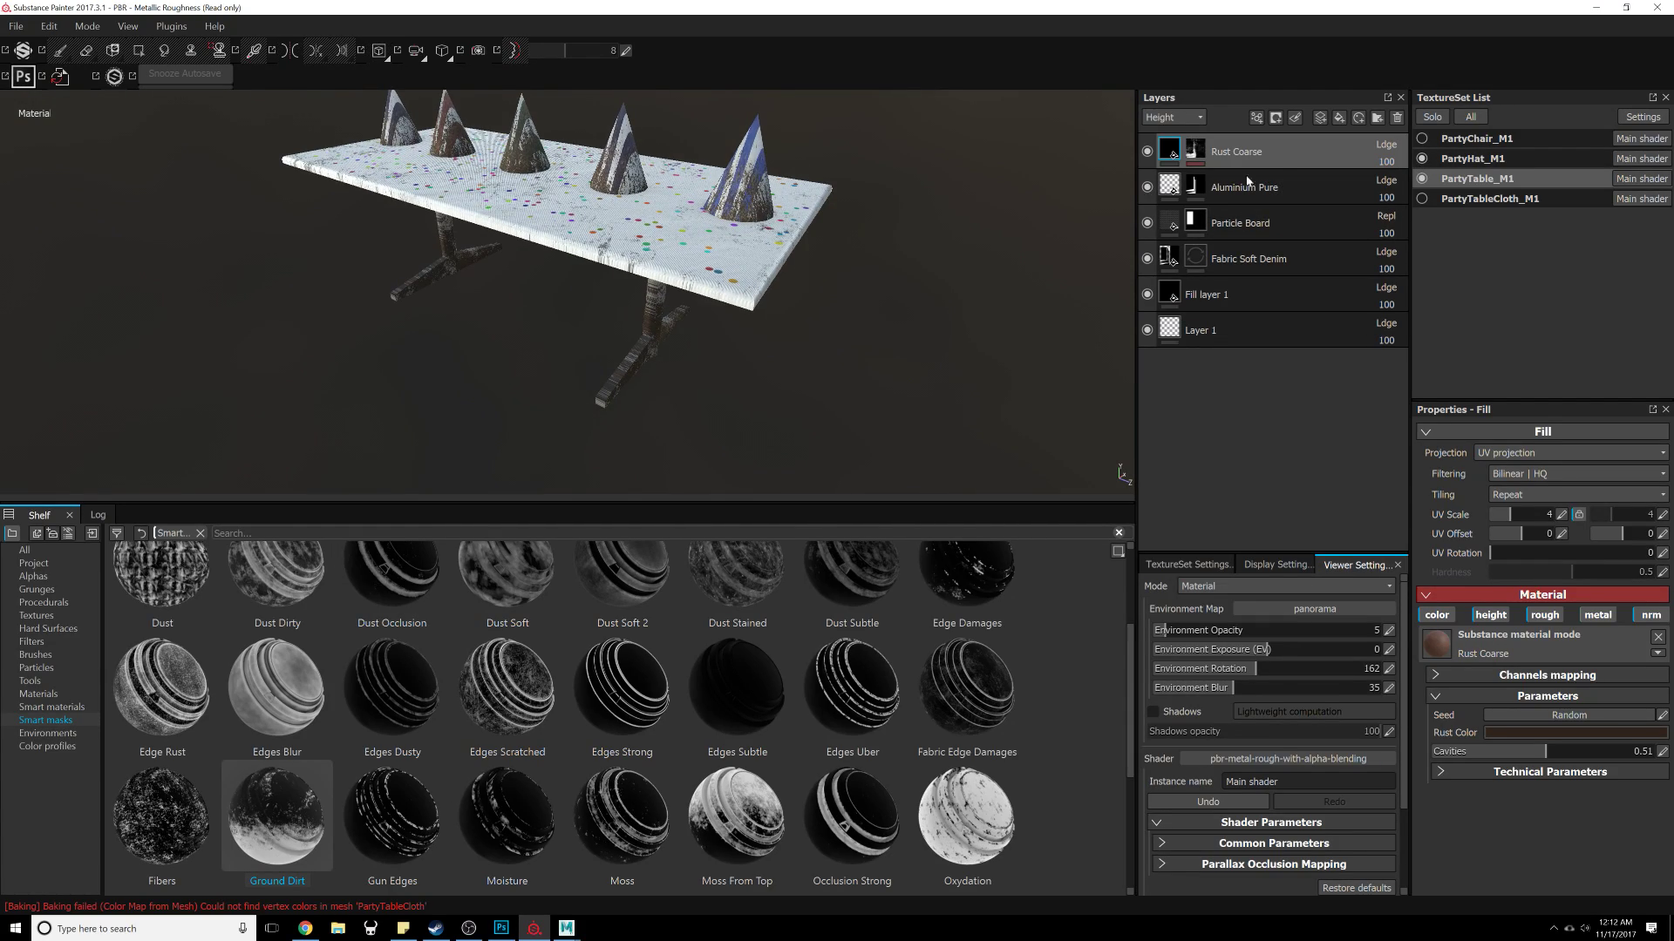
pyautogui.click(1421, 138)
# Step: Orbit around the set to examine the table top and legs among the chairs and hats
pyautogui.keyDown('alt'); pyautogui.moveTo(530, 287); pyautogui.dragTo(749, 305); pyautogui.keyUp('alt')
pyautogui.keyDown('alt'); pyautogui.moveTo(750, 305); pyautogui.dragTo(814, 244, button='right'); pyautogui.keyUp('alt')
pyautogui.rightClick(814, 244)
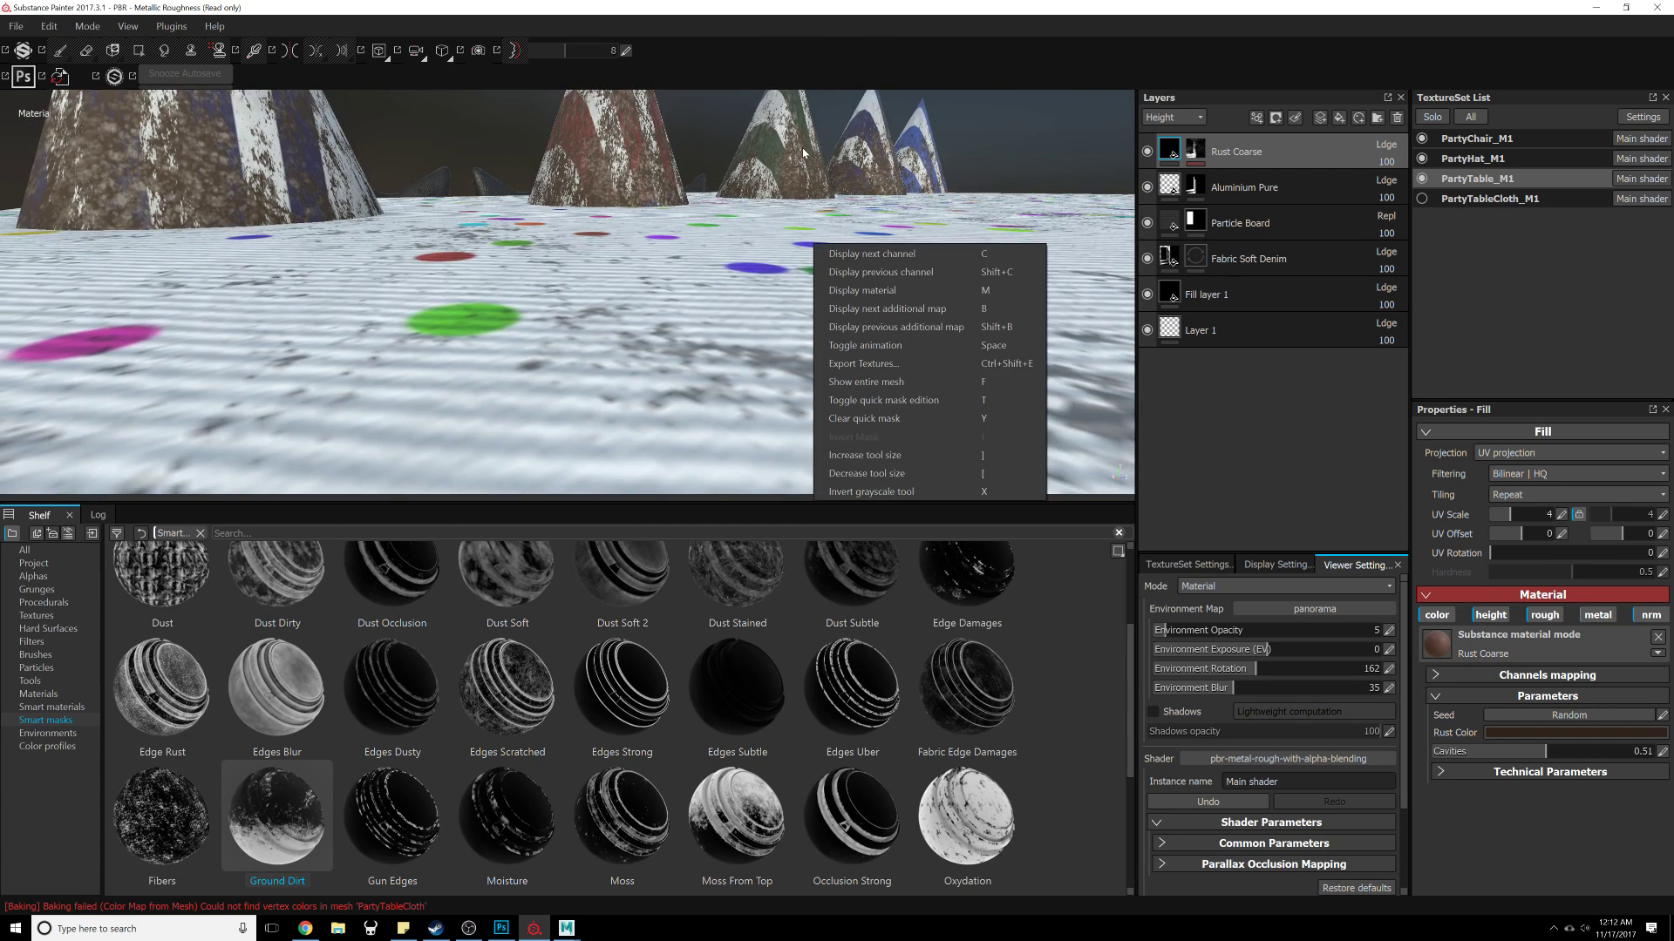
pyautogui.press('f')
pyautogui.click(734, 275)
pyautogui.keyDown('alt'); pyautogui.moveTo(734, 276); pyautogui.dragTo(669, 281); pyautogui.keyUp('alt')
pyautogui.keyDown('alt'); pyautogui.moveTo(669, 281); pyautogui.dragTo(775, 347, button='right'); pyautogui.keyUp('alt')
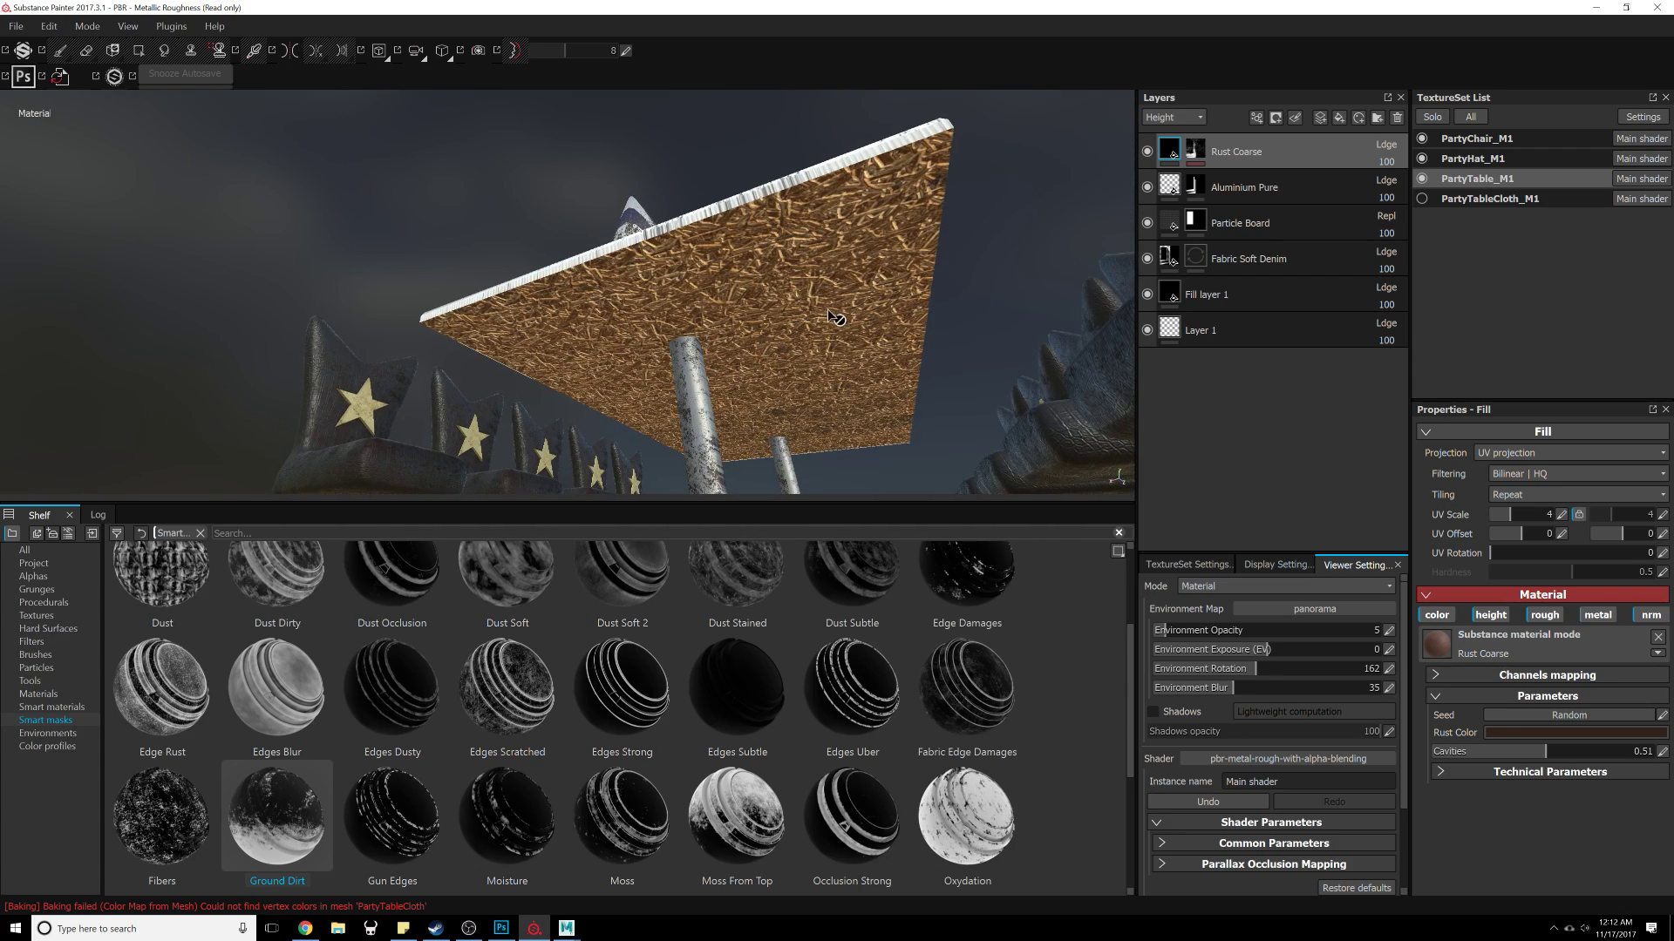
pyautogui.keyDown('alt'); pyautogui.moveTo(806, 353); pyautogui.dragTo(675, 346); pyautogui.keyUp('alt')
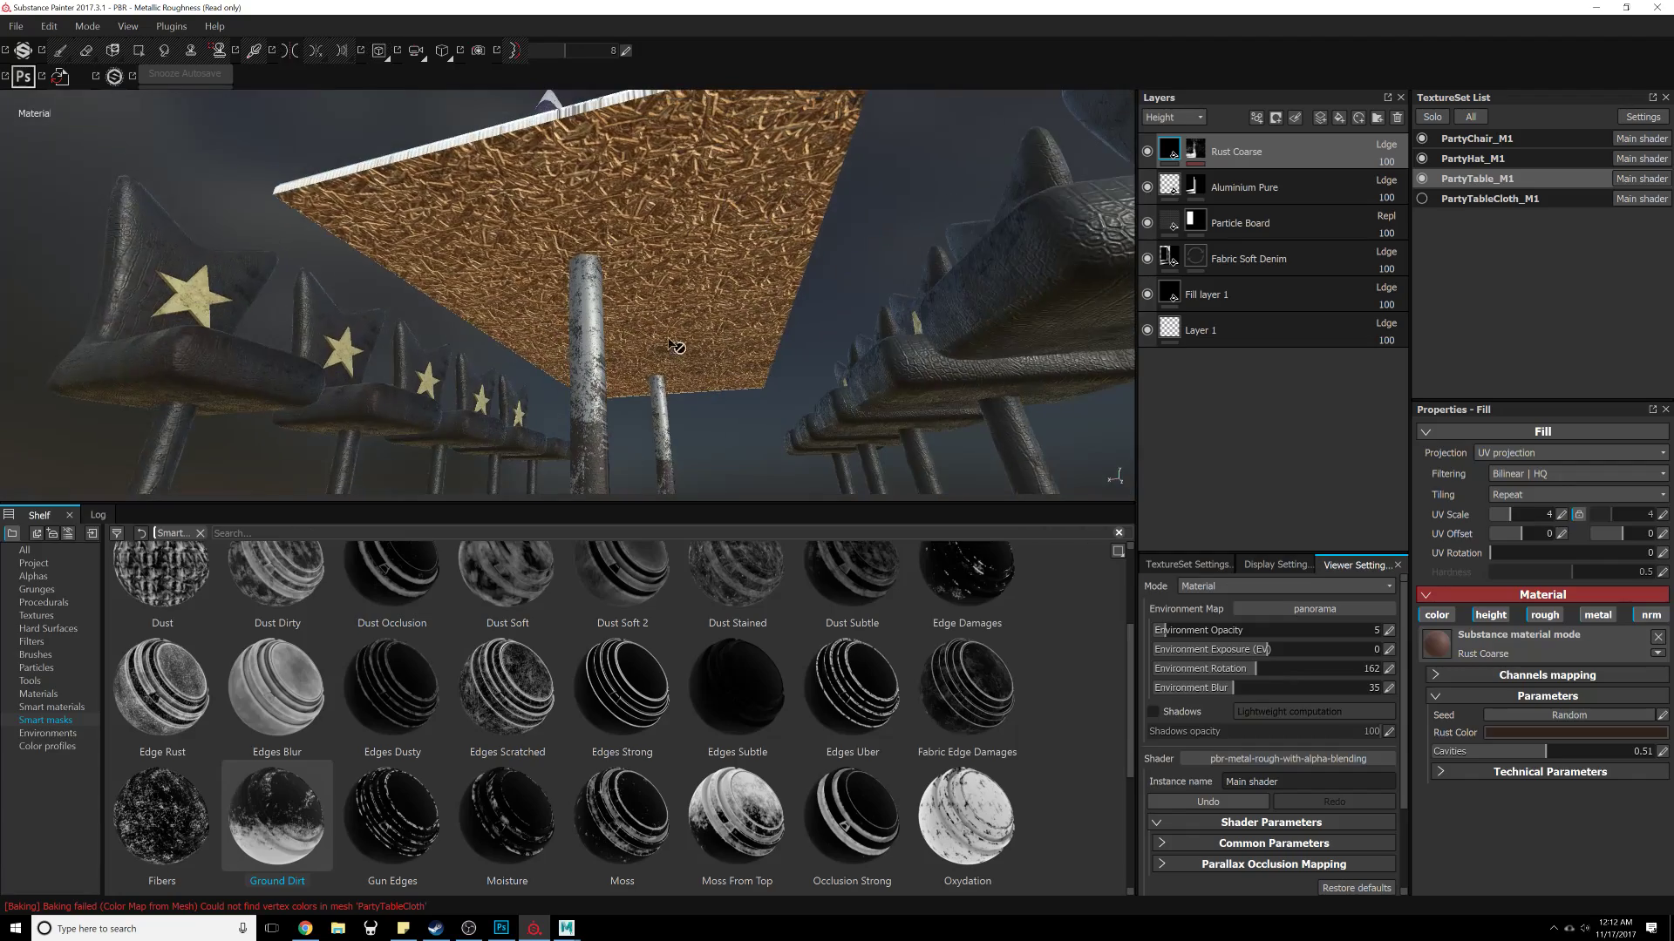
pyautogui.keyDown('alt'); pyautogui.moveTo(623, 215); pyautogui.dragTo(726, 255); pyautogui.keyUp('alt')
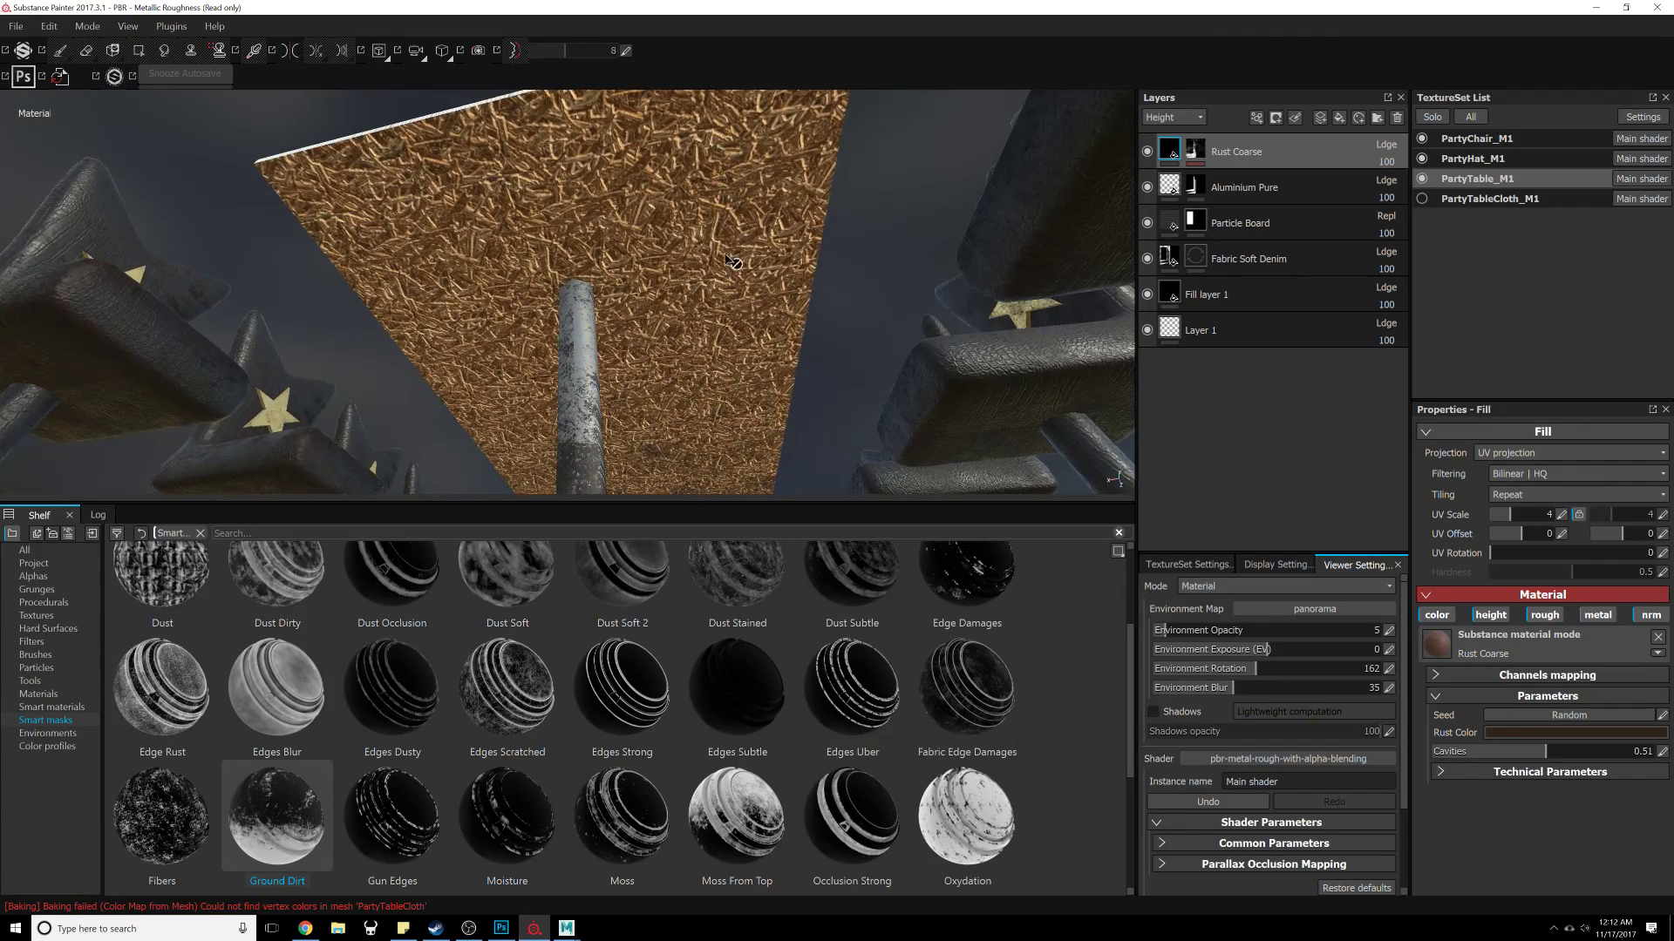
pyautogui.keyDown('alt'); pyautogui.moveTo(782, 404); pyautogui.dragTo(746, 382); pyautogui.keyUp('alt')
# Step: Save the project as PartyRoomTable
pyautogui.hotkey('ctrl', 's')
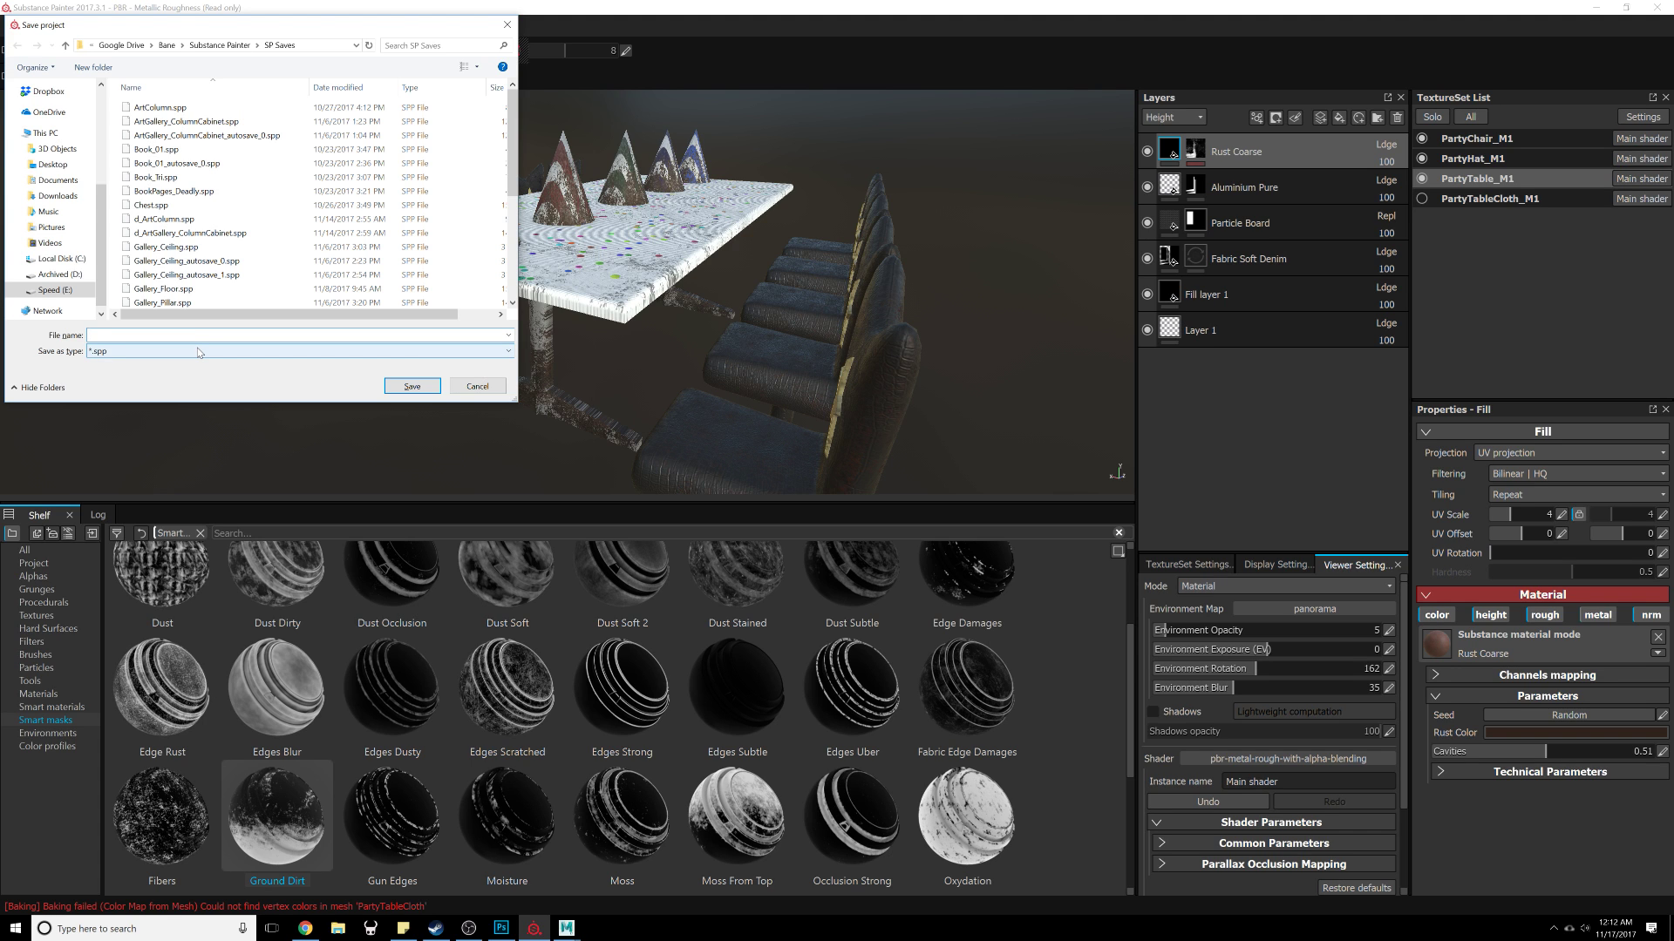
pyautogui.write('RoomTable')
pyautogui.press('Return')
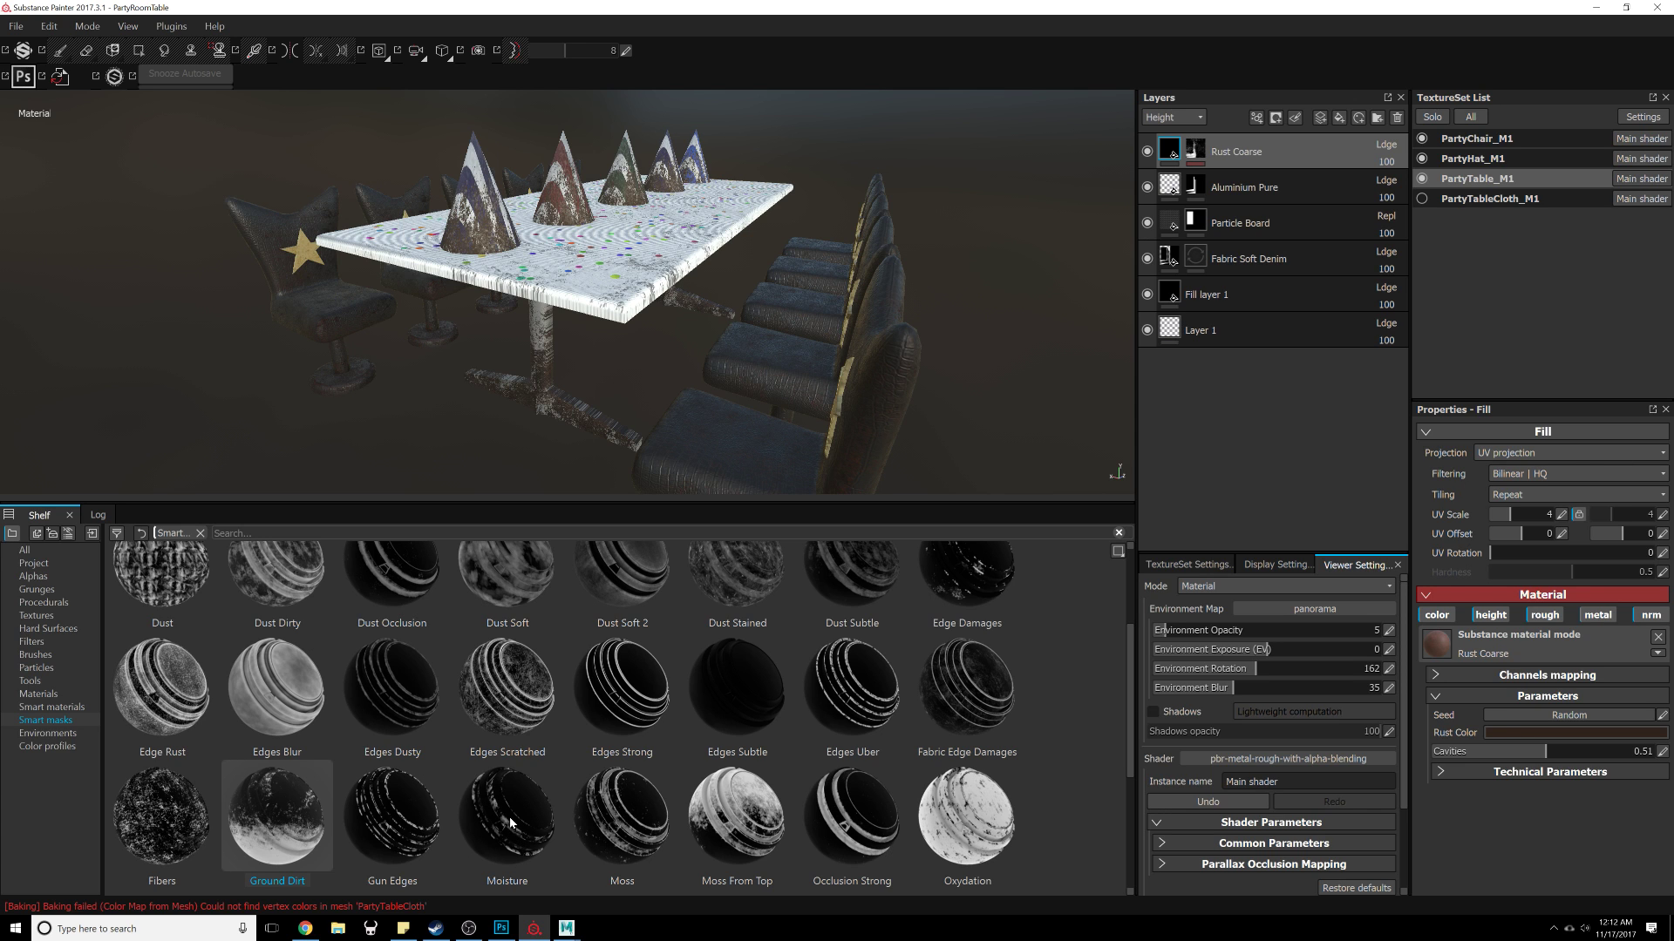
pyautogui.moveTo(483, 895)
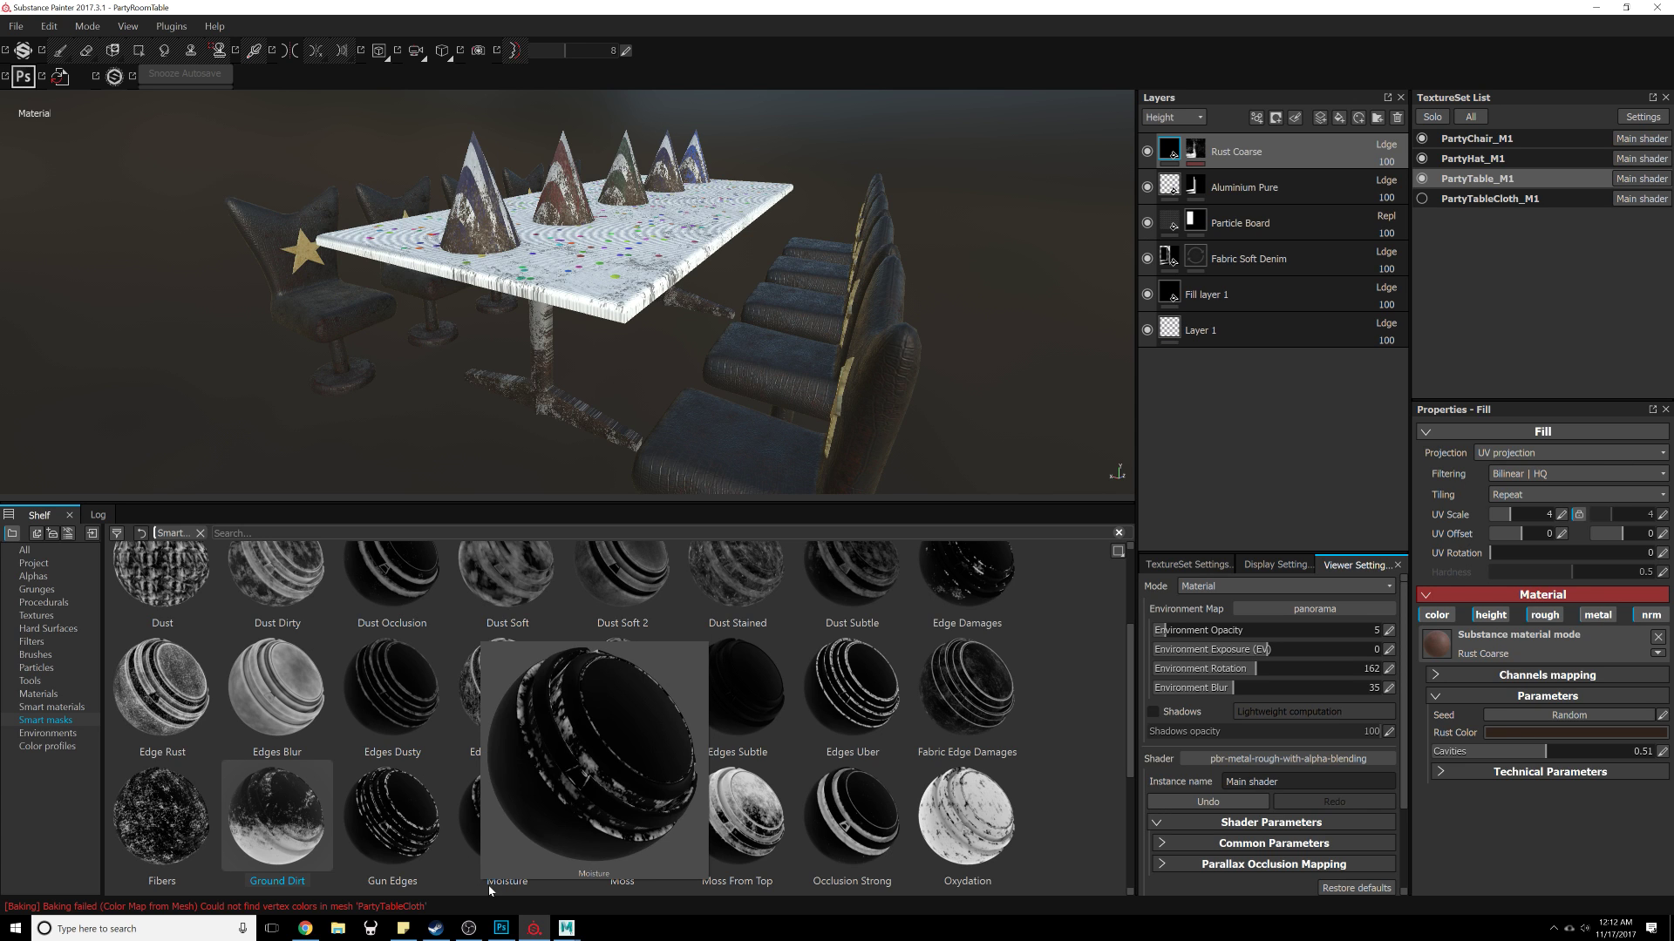